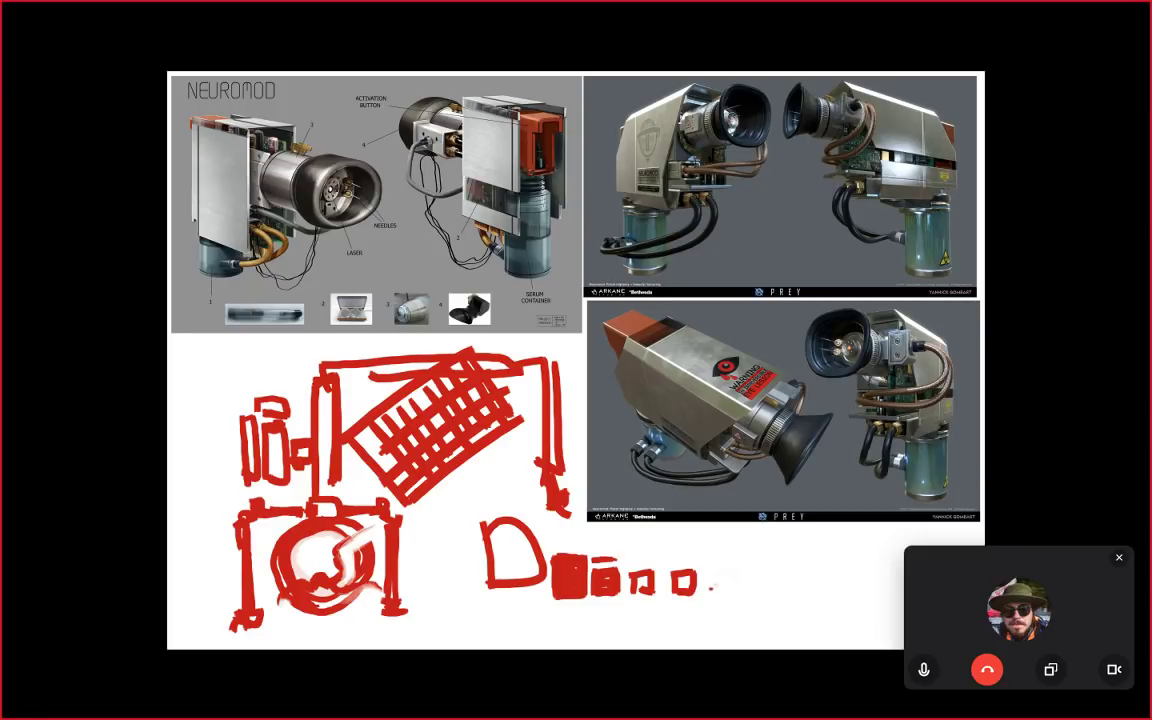
Step: Sketch a tall block filled with horizontal red strokes at the end of the row of small squares on Layer 3
left_click_drag(711, 588, 733, 590)
scroll(708, 581, "up", 2)
left_click_drag(708, 581, 647, 547)
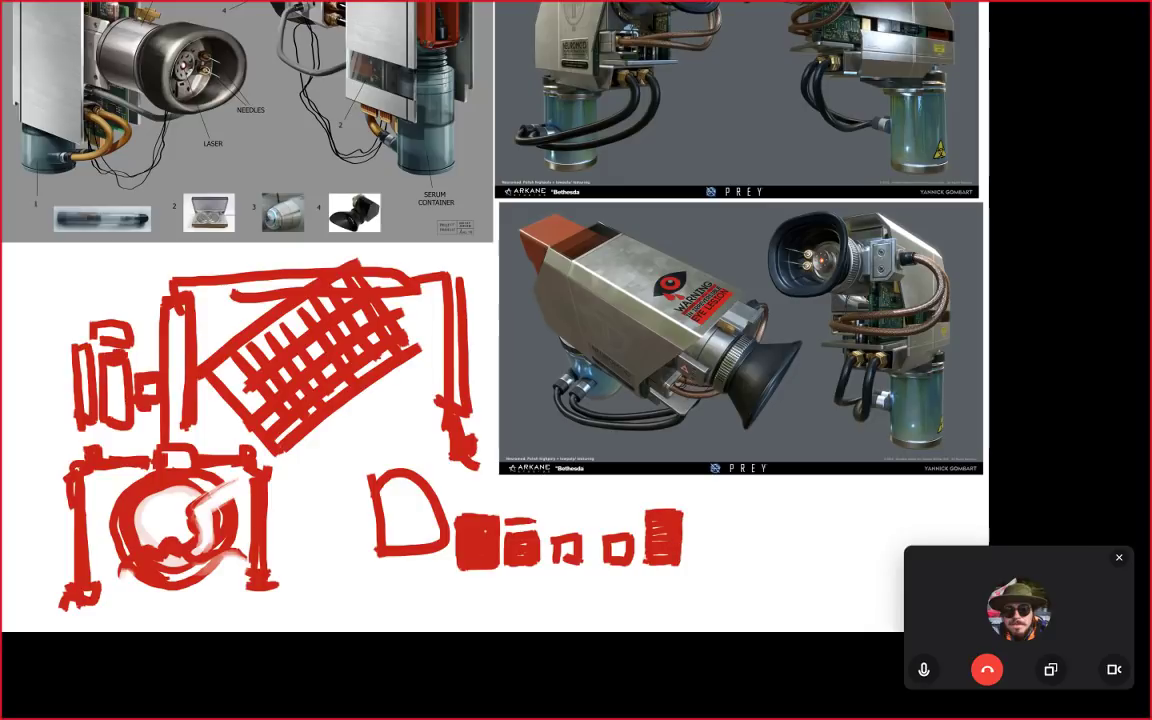
Step: Return to the standard screen mode and erase the short bar above the second small block in the sketch
key("f")
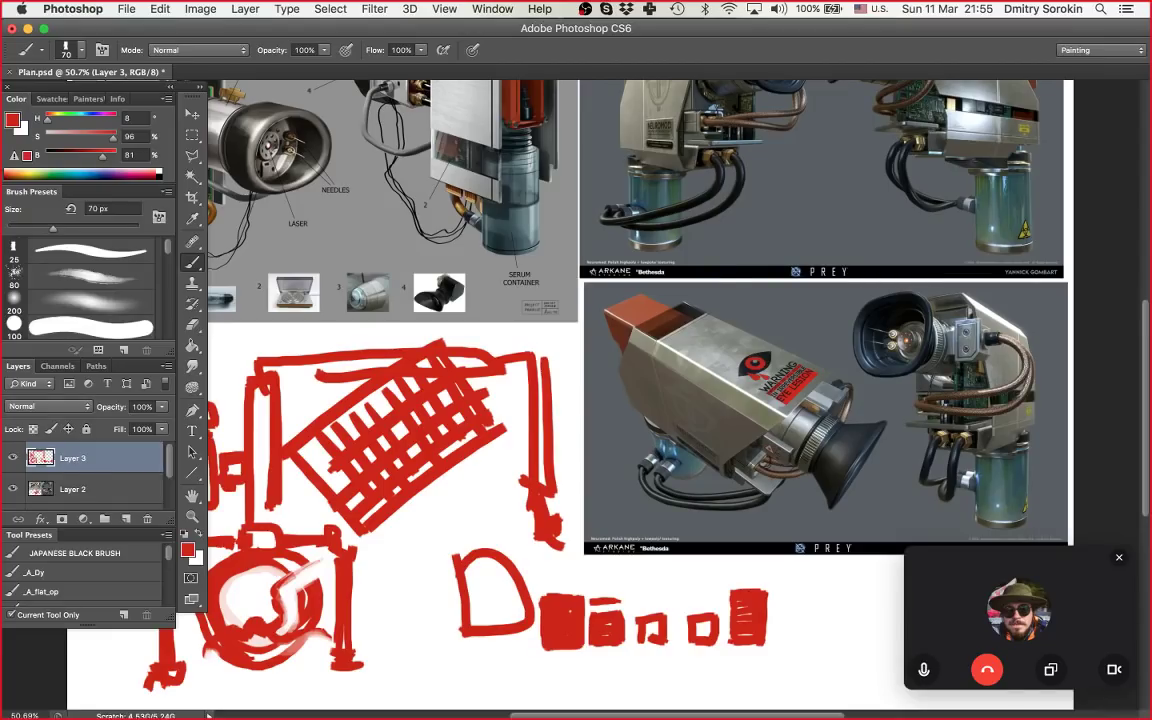
key("e")
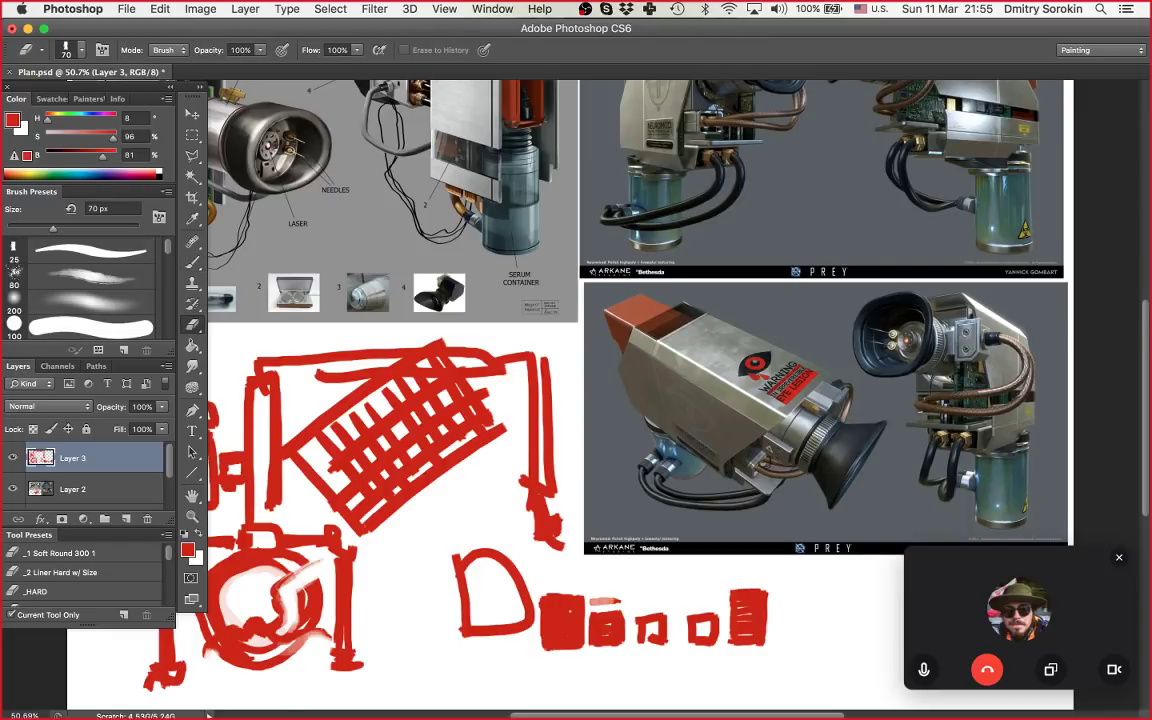
left_click_drag(592, 600, 621, 599)
Step: Switch to the ArtStation page in Firefox and search the site's projects for "hob"
left_click(598, 701)
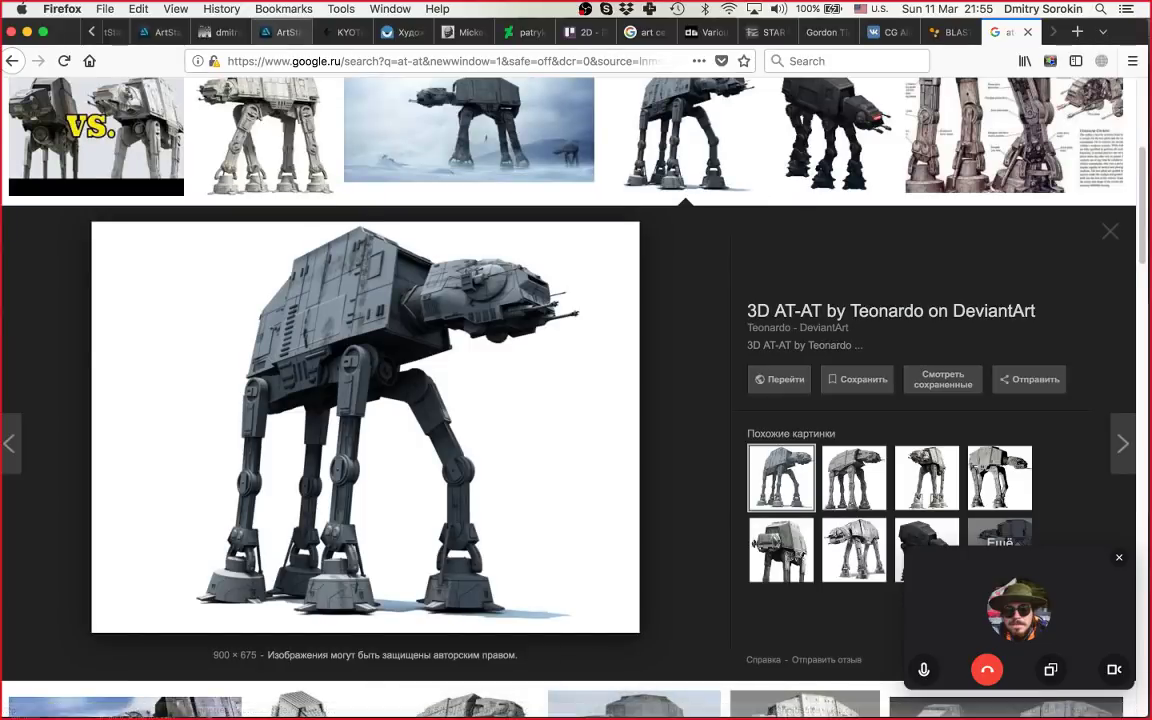
left_click(283, 31)
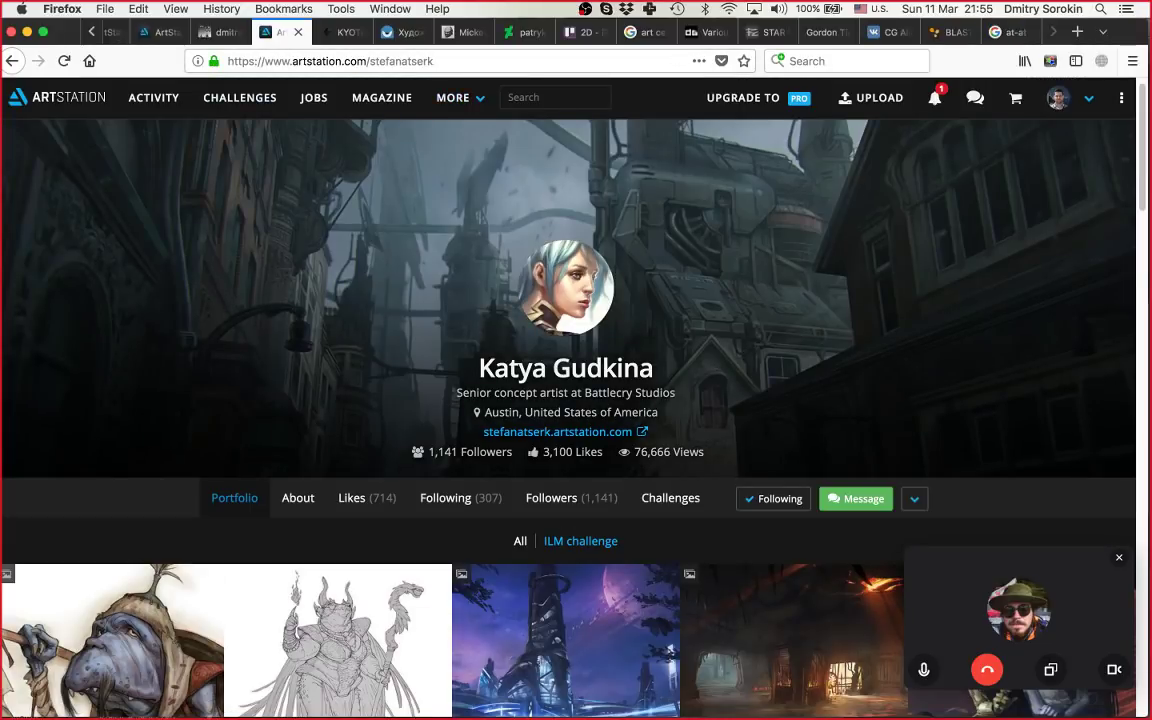
left_click(555, 97)
type("hob")
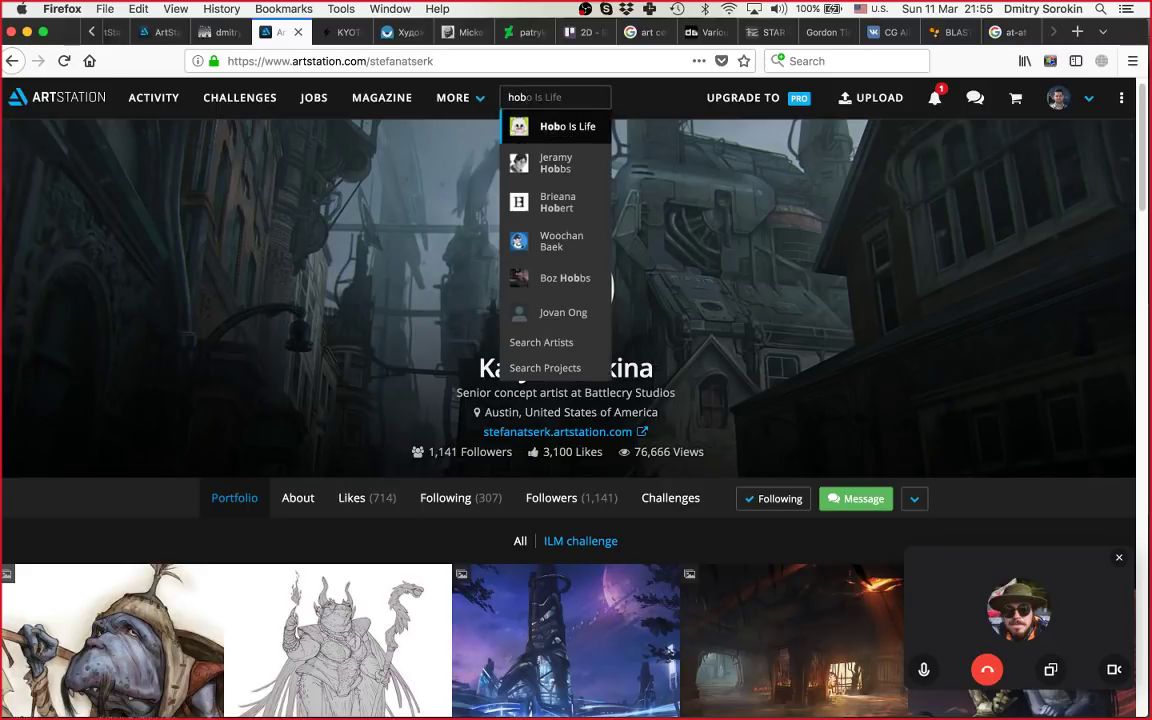
key("Down")
key("Down")
key("Down")
key("Down")
key("Down")
key("Down")
key("Down")
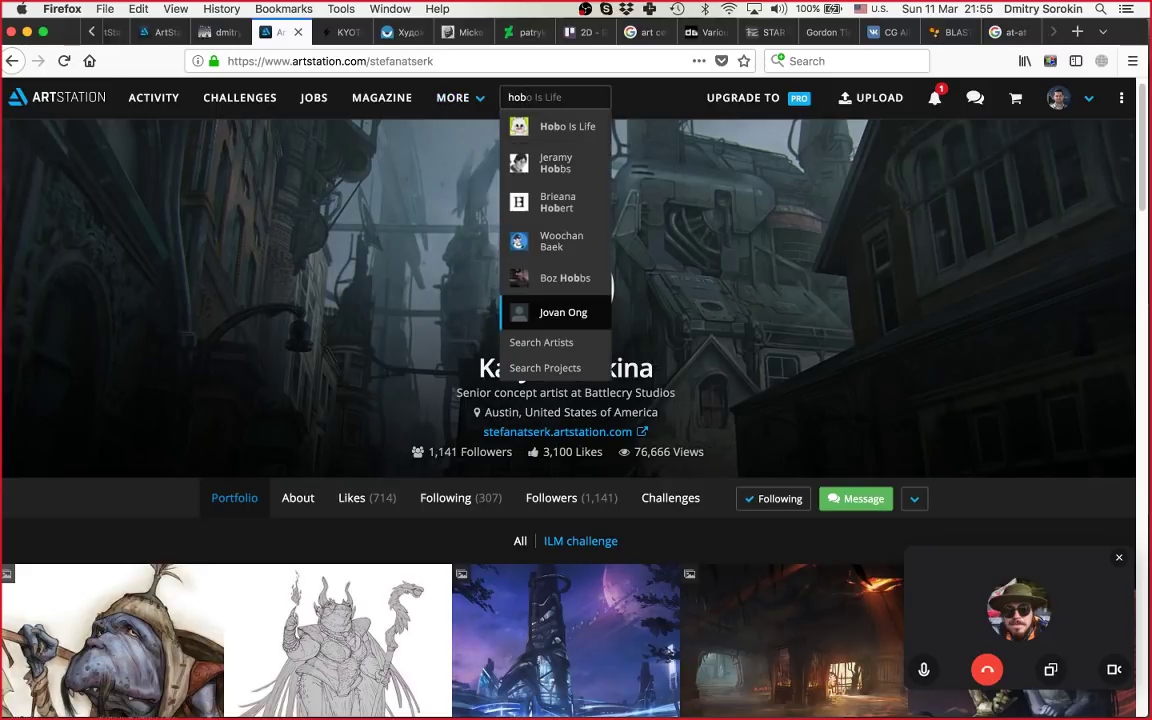
key("Down")
key("Return")
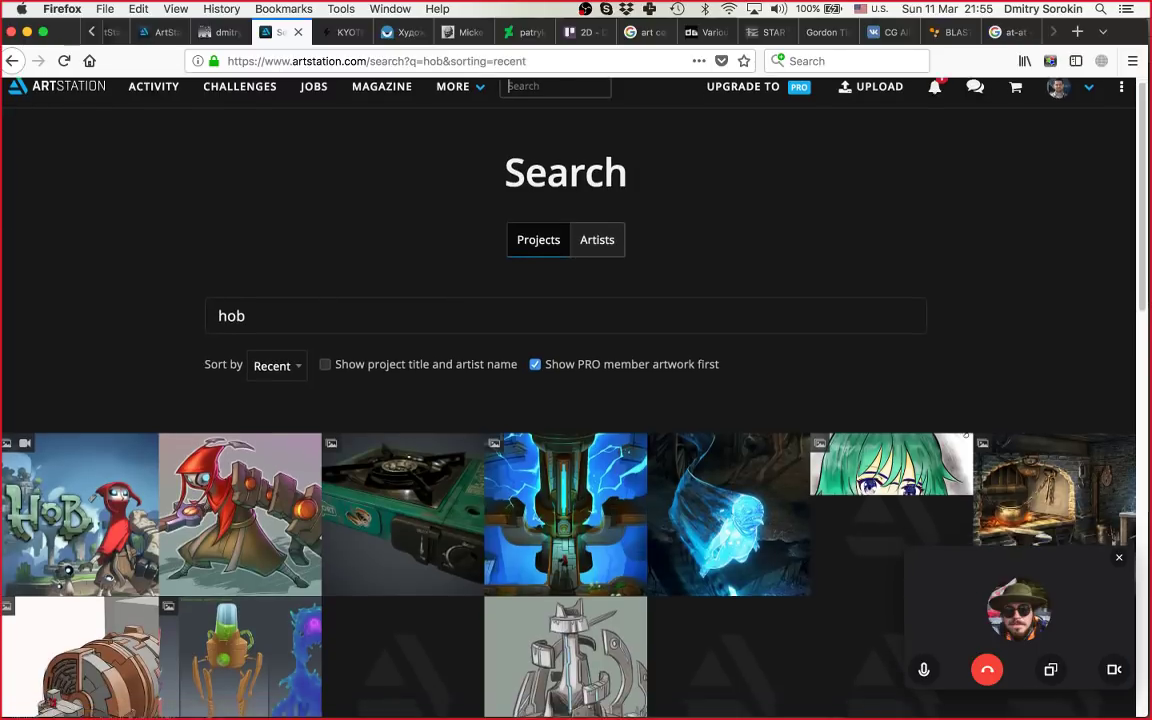
Step: Browse the project results and open the Hob Environments & Miscellanea artwork with the blue tree and boat sketch
scroll(403, 380, "down", 3)
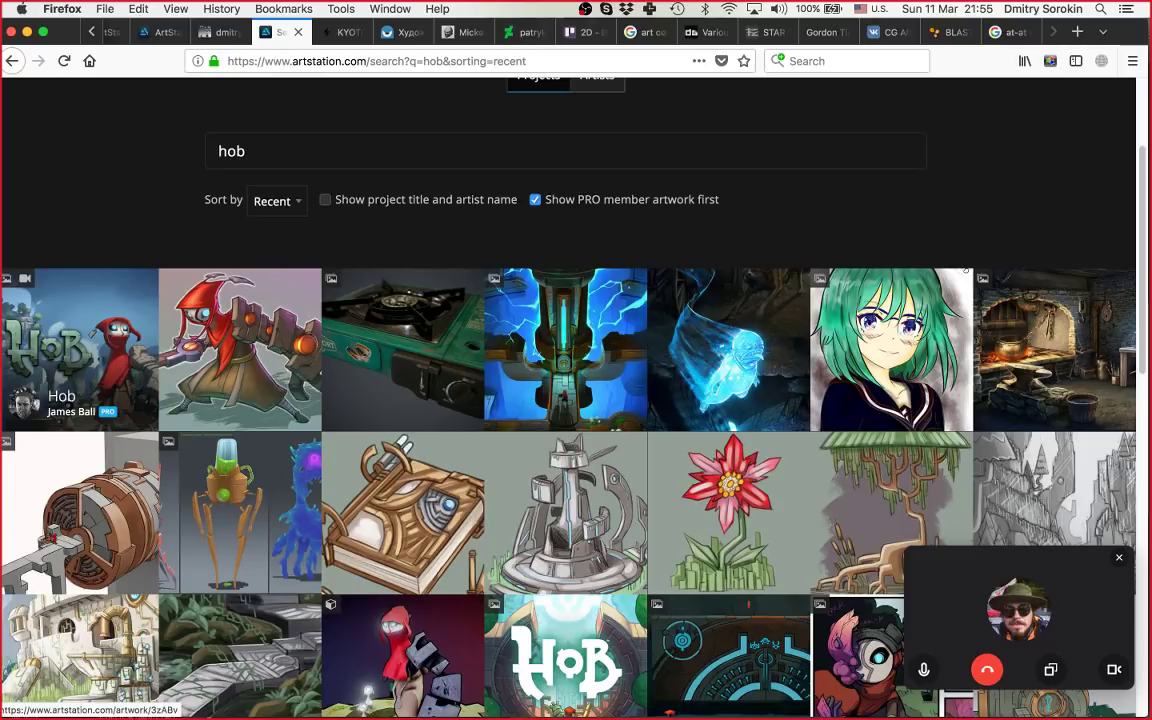
scroll(235, 360, "down", 3)
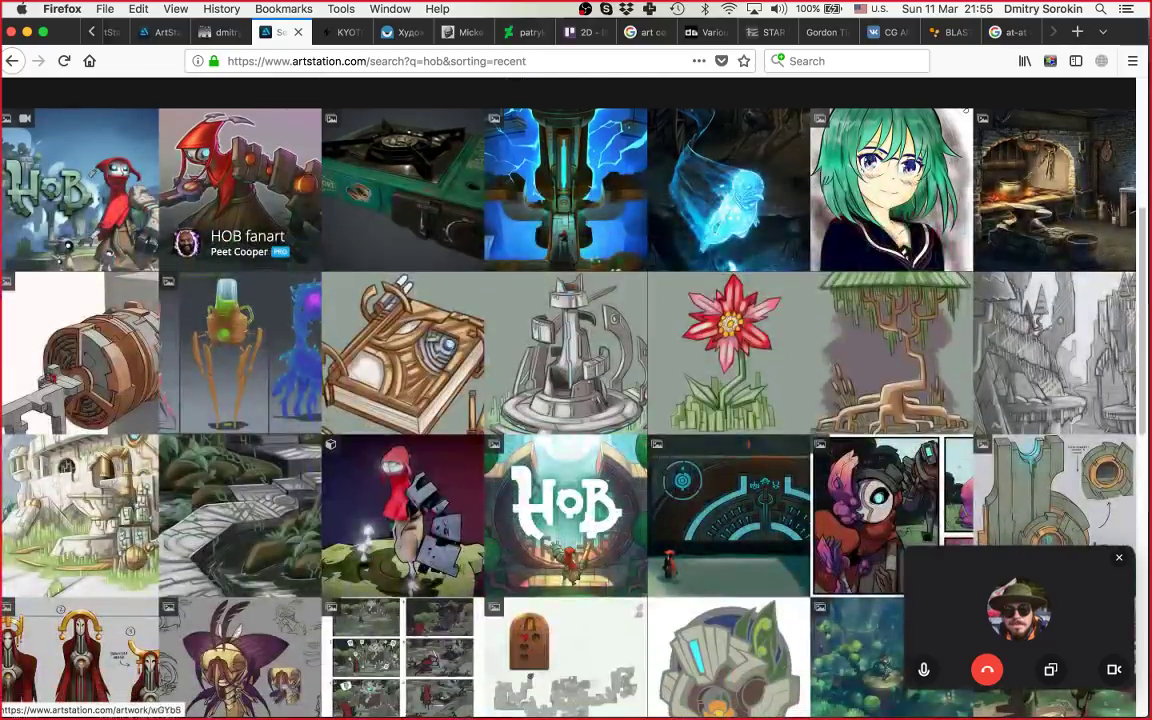
scroll(240, 360, "down", 2)
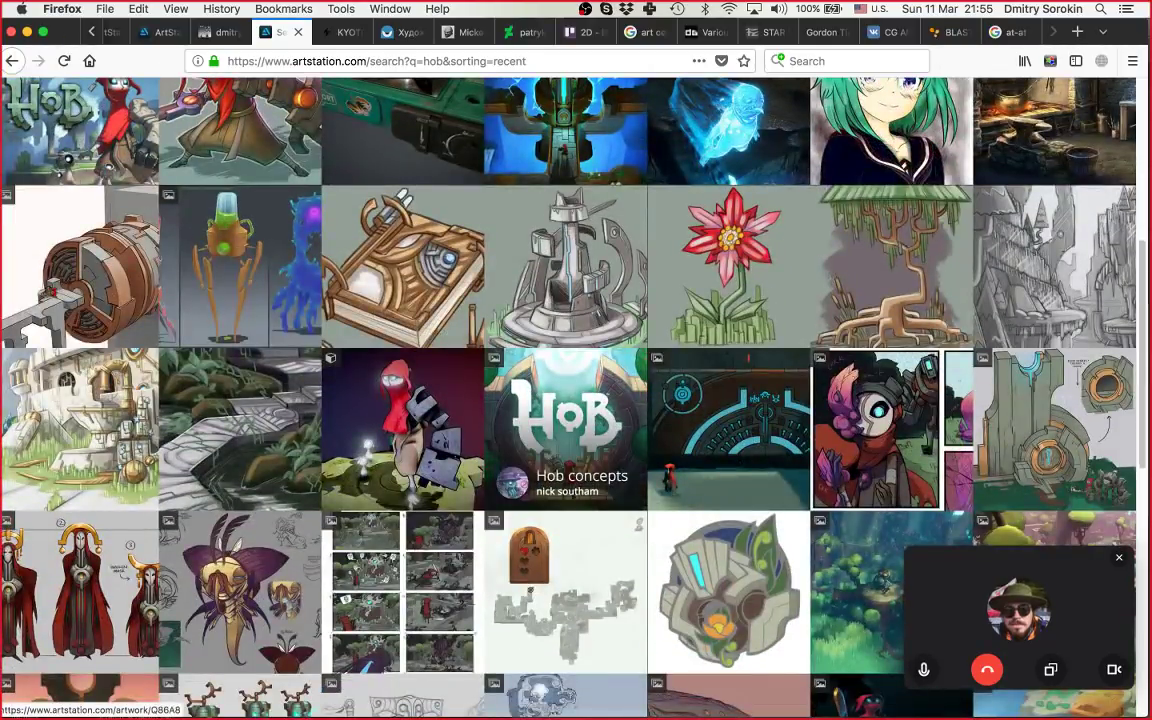
scroll(565, 430, "down", 1)
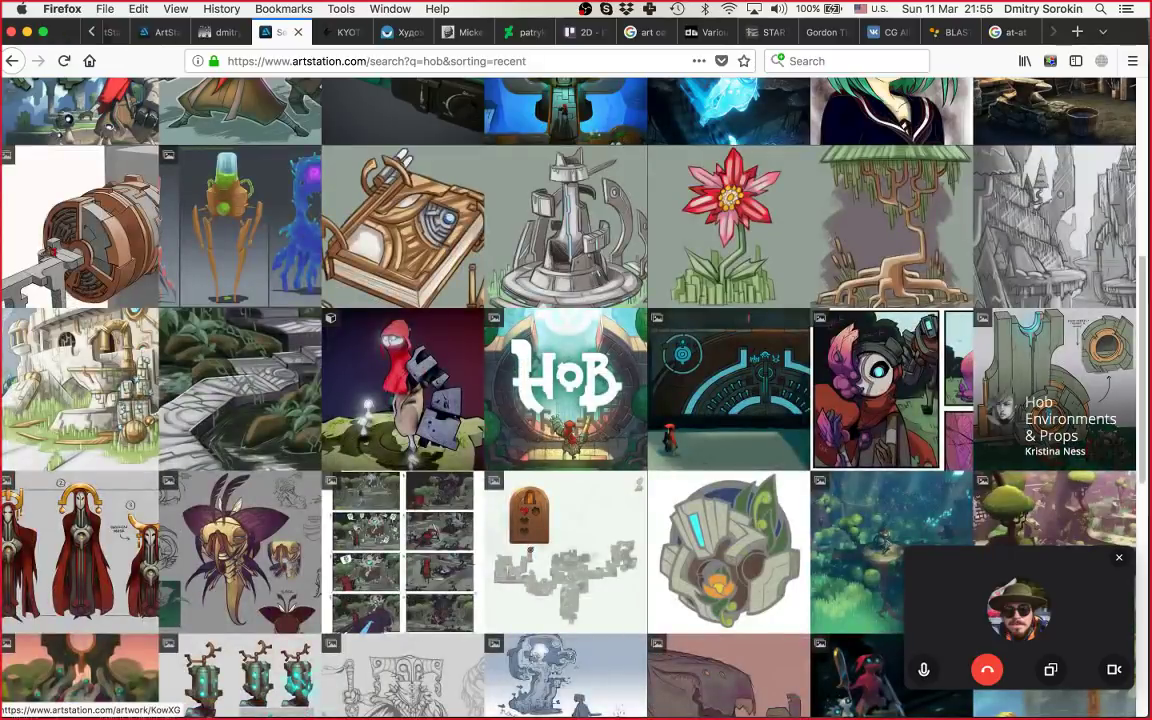
scroll(1050, 420, "down", 3)
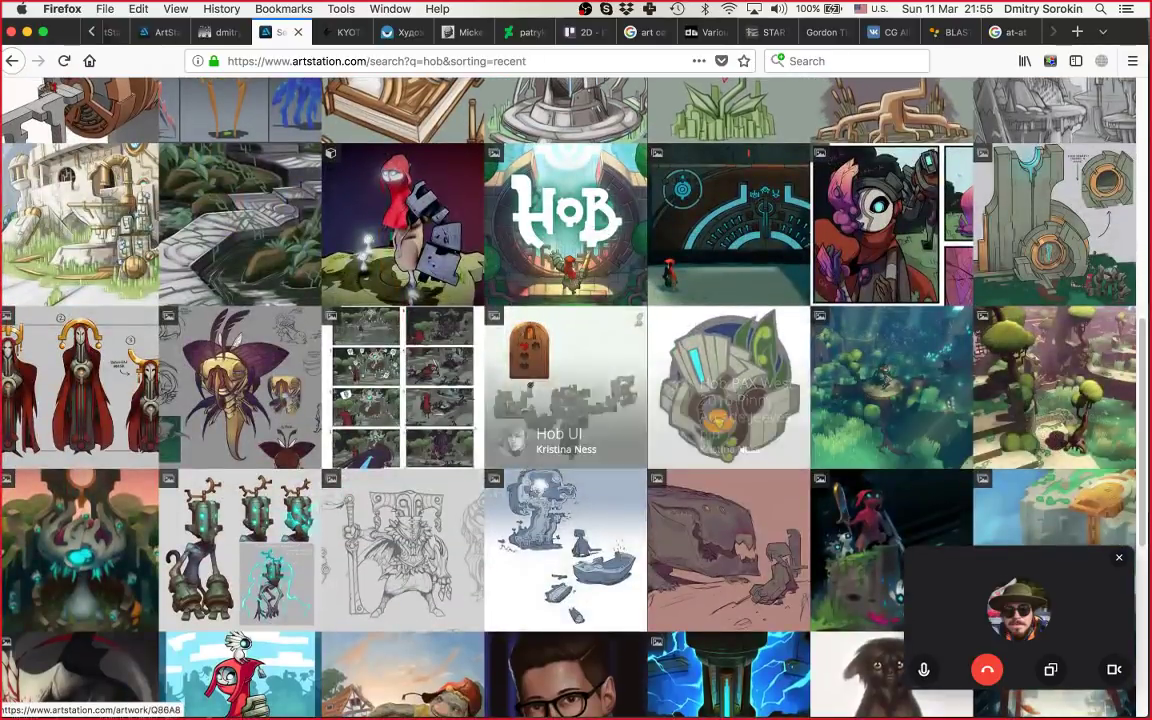
scroll(565, 400, "down", 1)
left_click(565, 470)
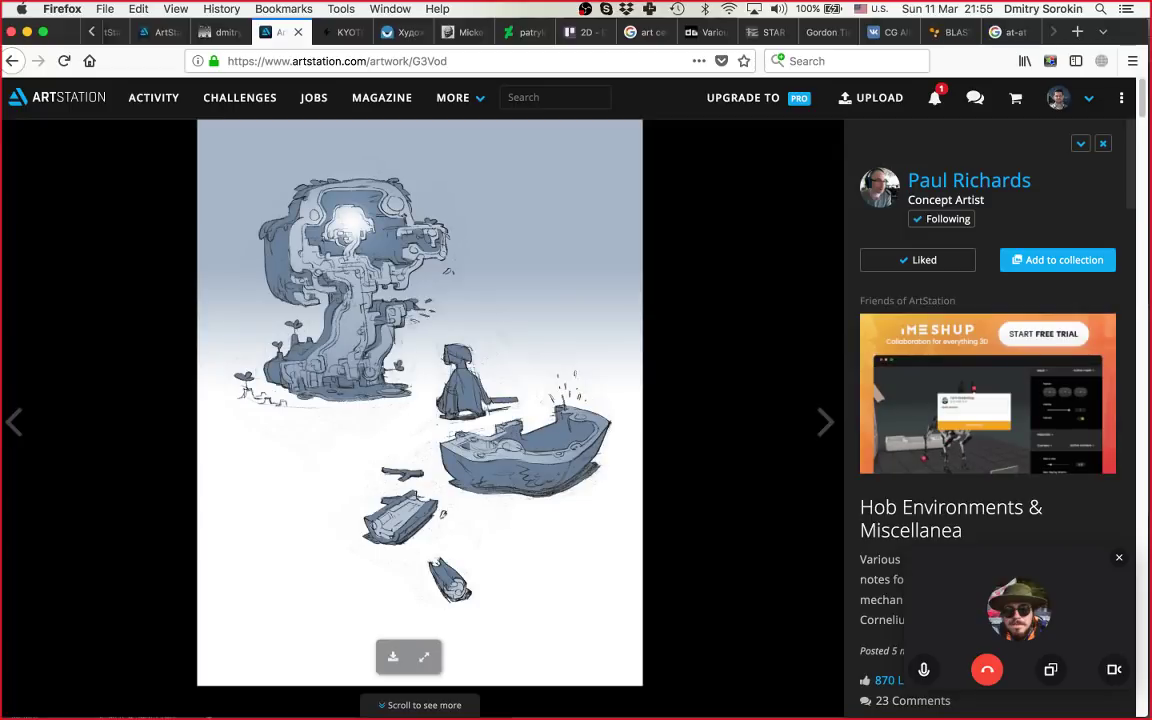
Step: Examine the project's opening sketches, from the infini-tree, shrines and swords and sprite portals to the latticework and chasm spanner
scroll(420, 420, "down", 5)
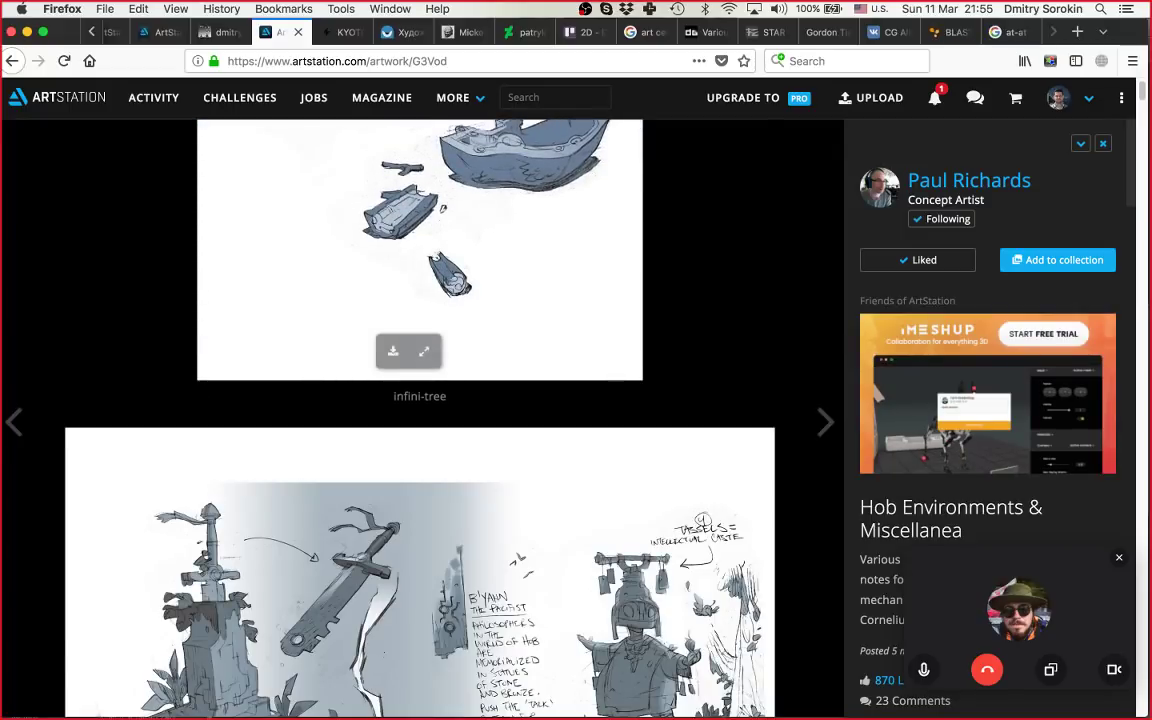
scroll(420, 420, "down", 4)
scroll(420, 420, "down", 4)
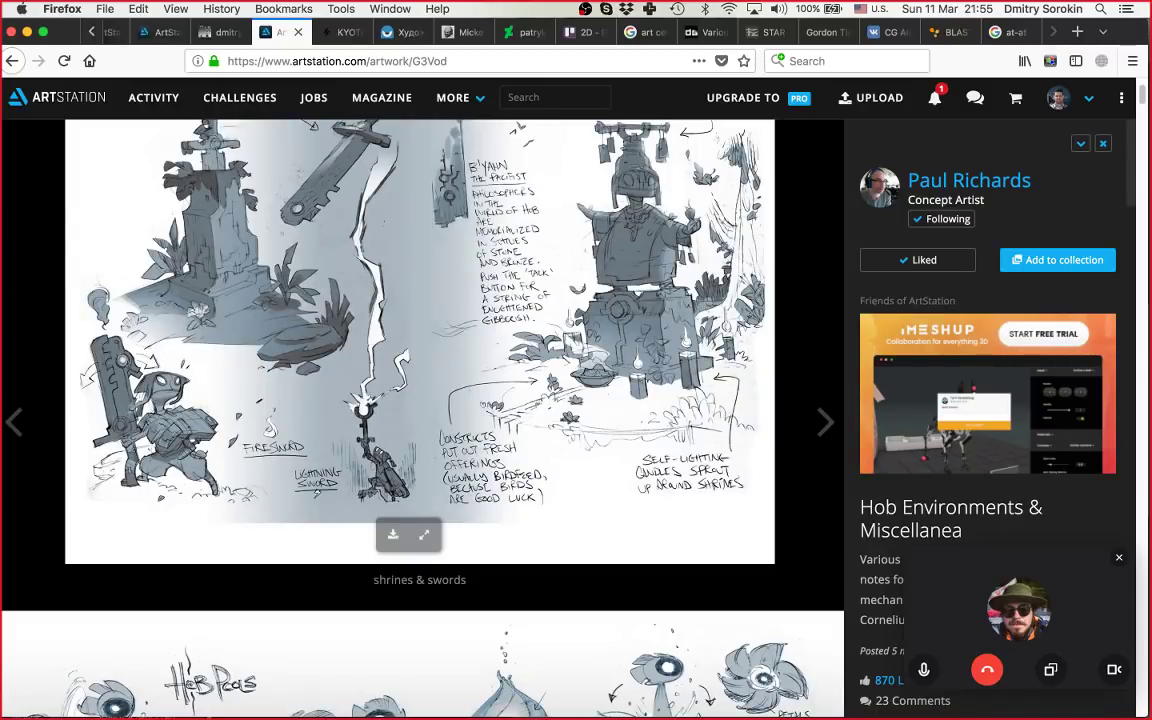
scroll(420, 420, "down", 5)
scroll(420, 420, "down", 6)
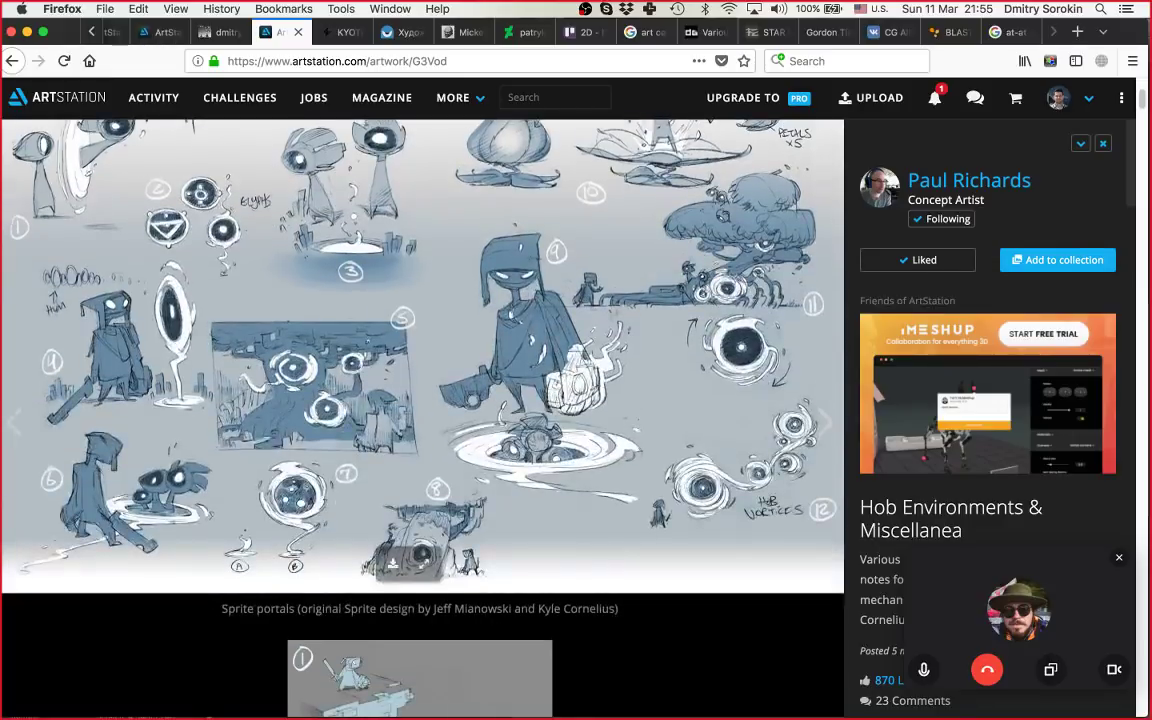
scroll(420, 420, "down", 10)
scroll(420, 420, "down", 3)
scroll(420, 420, "down", 3)
scroll(420, 420, "down", 5)
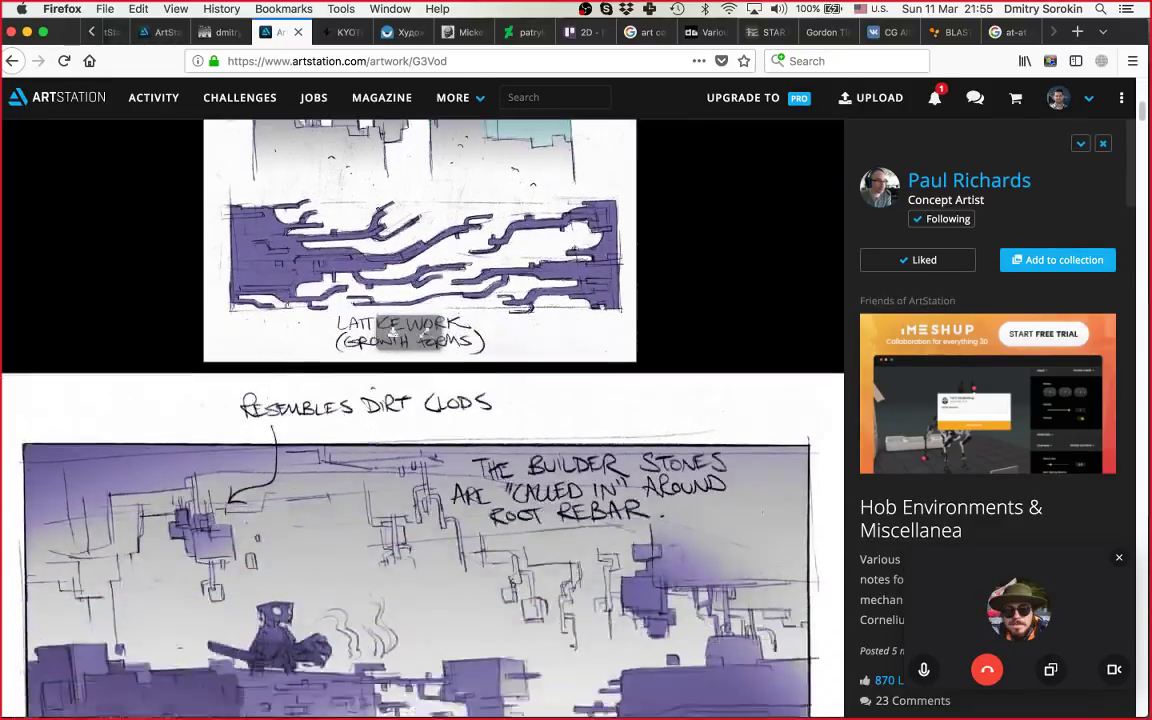
scroll(420, 420, "down", 2)
scroll(394, 508, "up", 3)
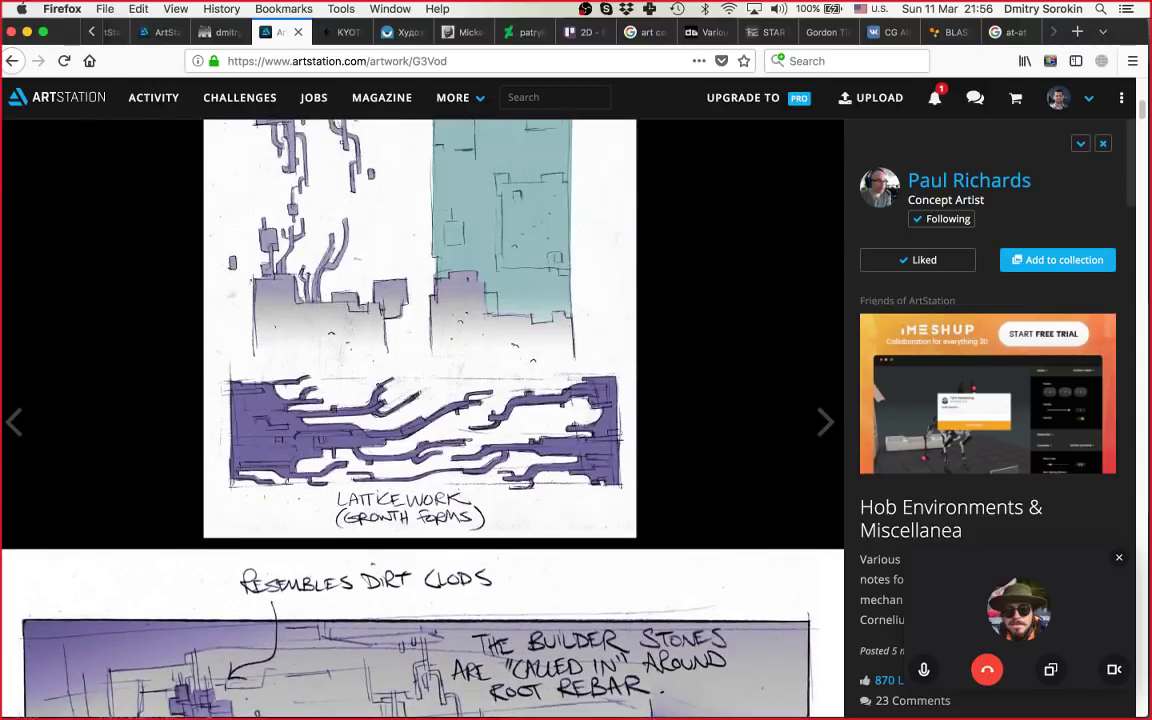
scroll(394, 510, "down", 3)
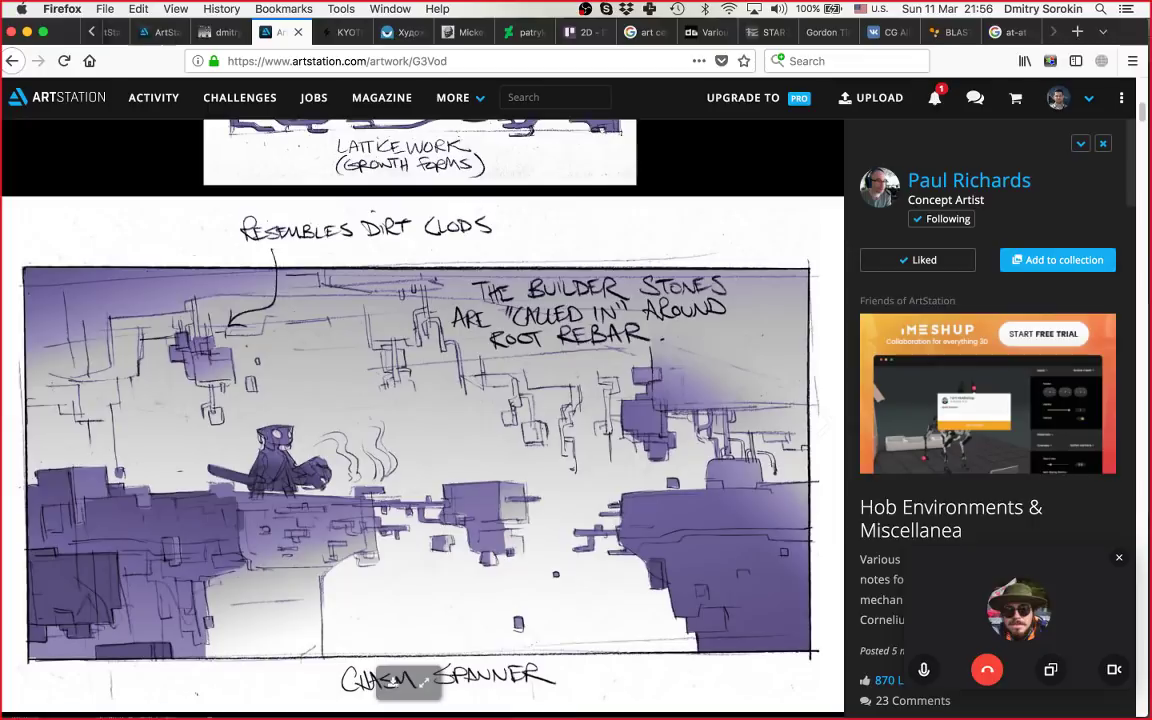
scroll(394, 510, "down", 6)
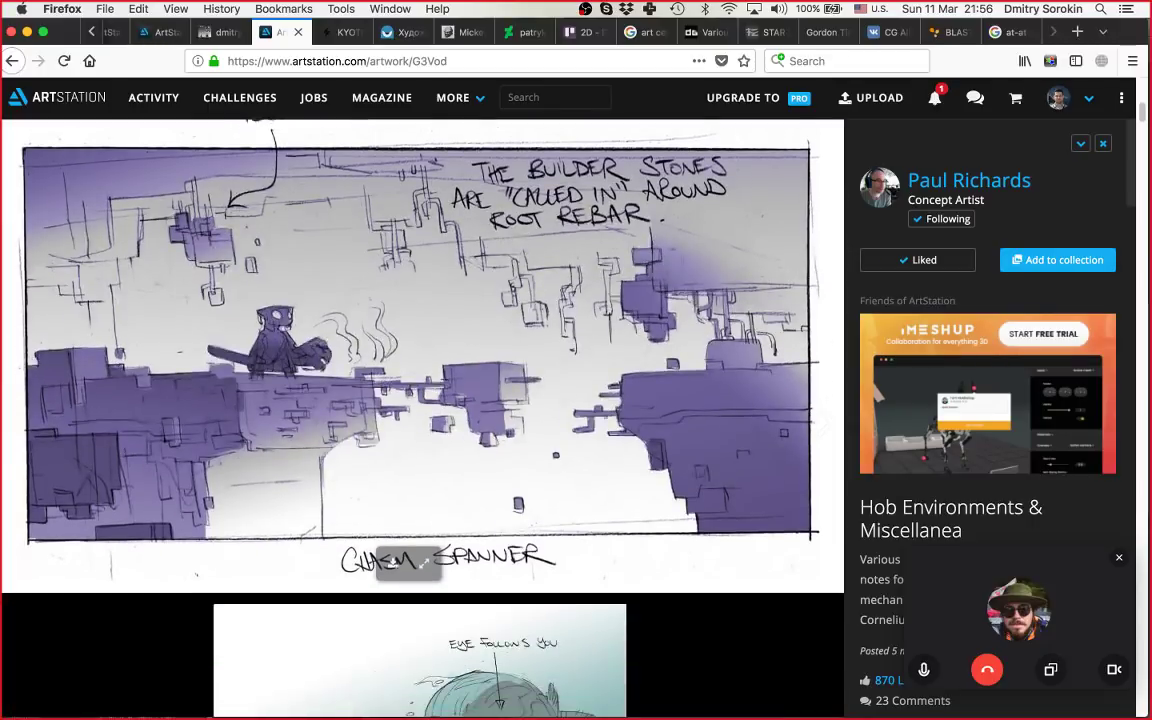
Step: Examine the following environment sketches, from the bunkers, sacred oscillator and walking towers to the level blockout and hero tree sheet
scroll(420, 418, "down", 6)
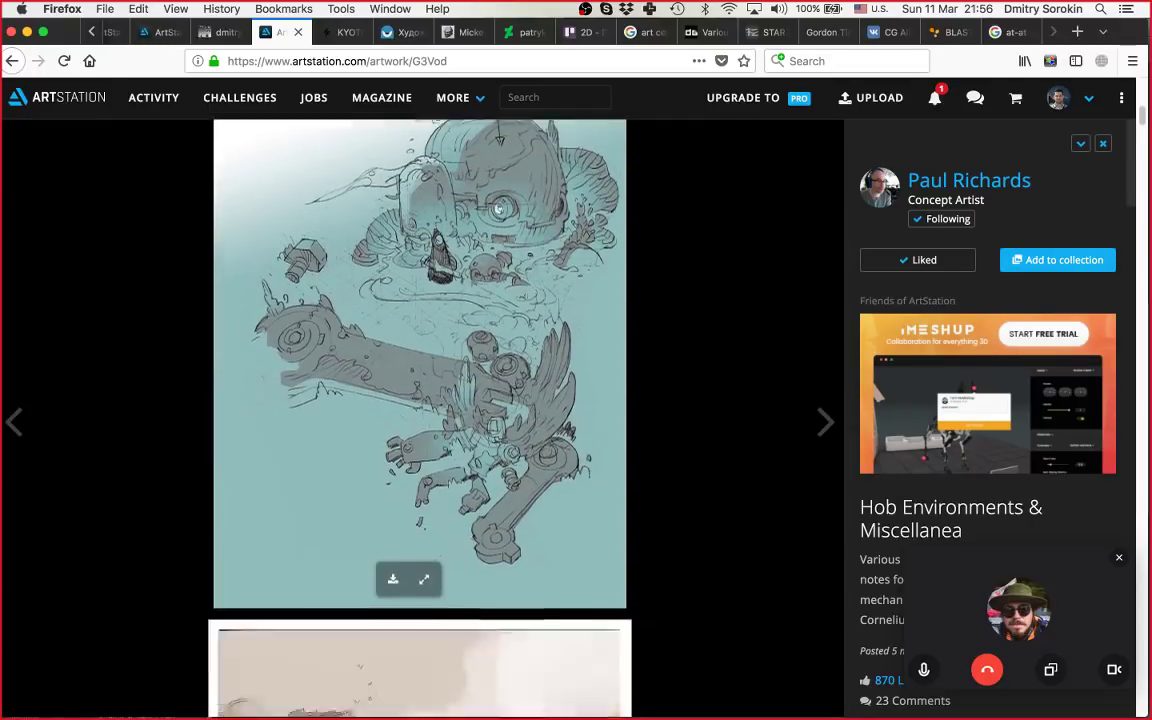
scroll(420, 420, "down", 3)
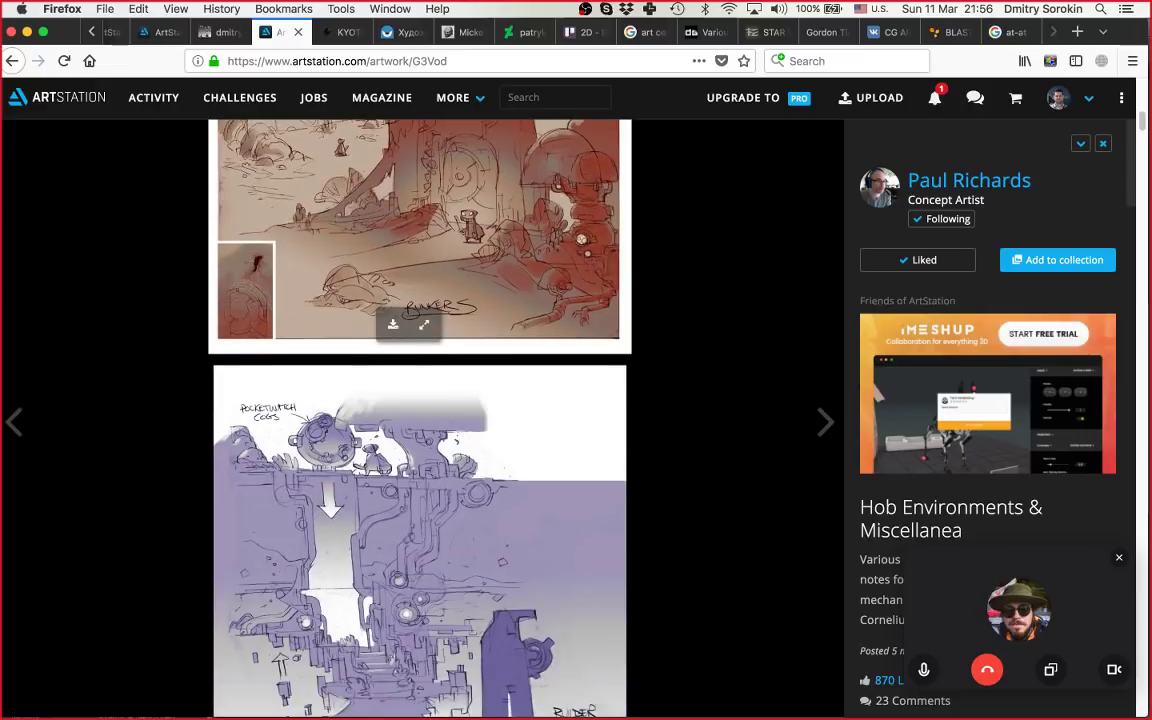
scroll(420, 420, "down", 1)
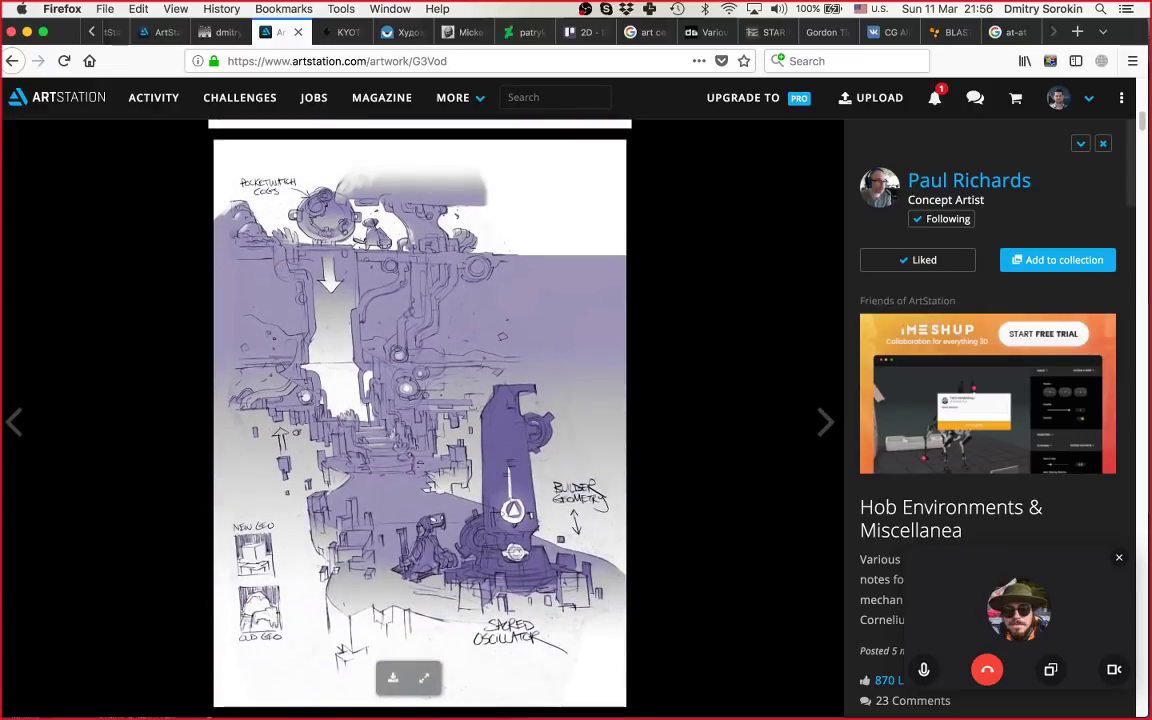
scroll(420, 420, "down", 4)
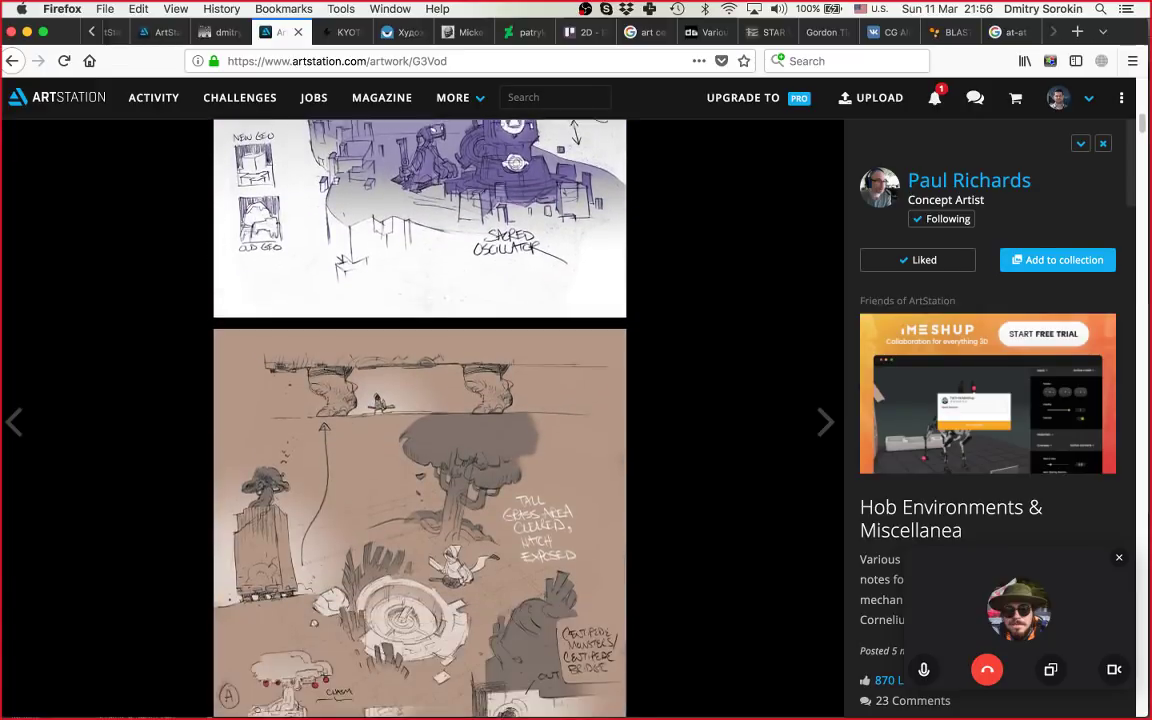
scroll(420, 420, "down", 6)
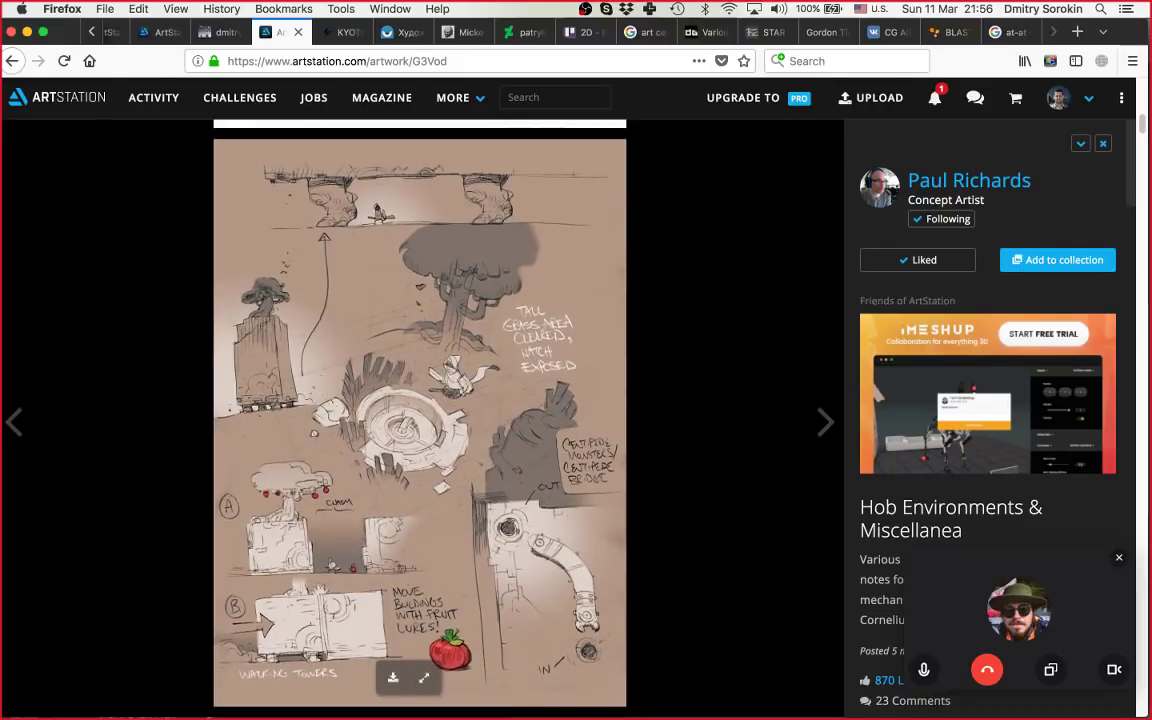
scroll(420, 420, "down", 6)
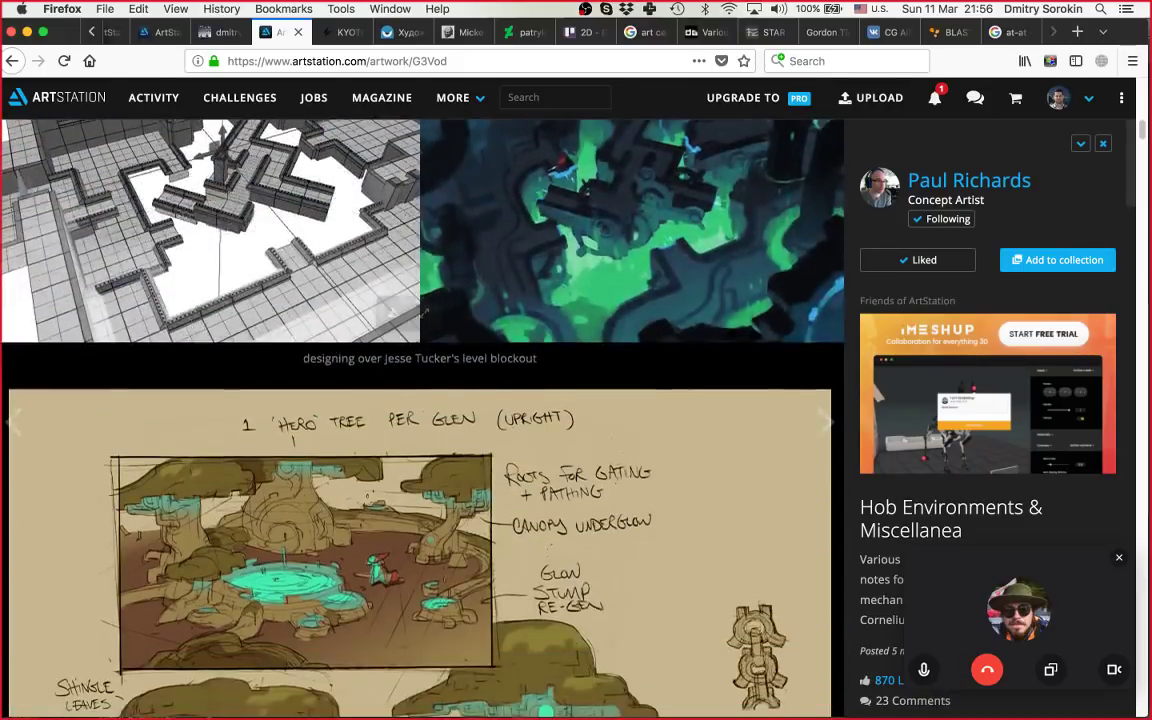
scroll(420, 420, "down", 2)
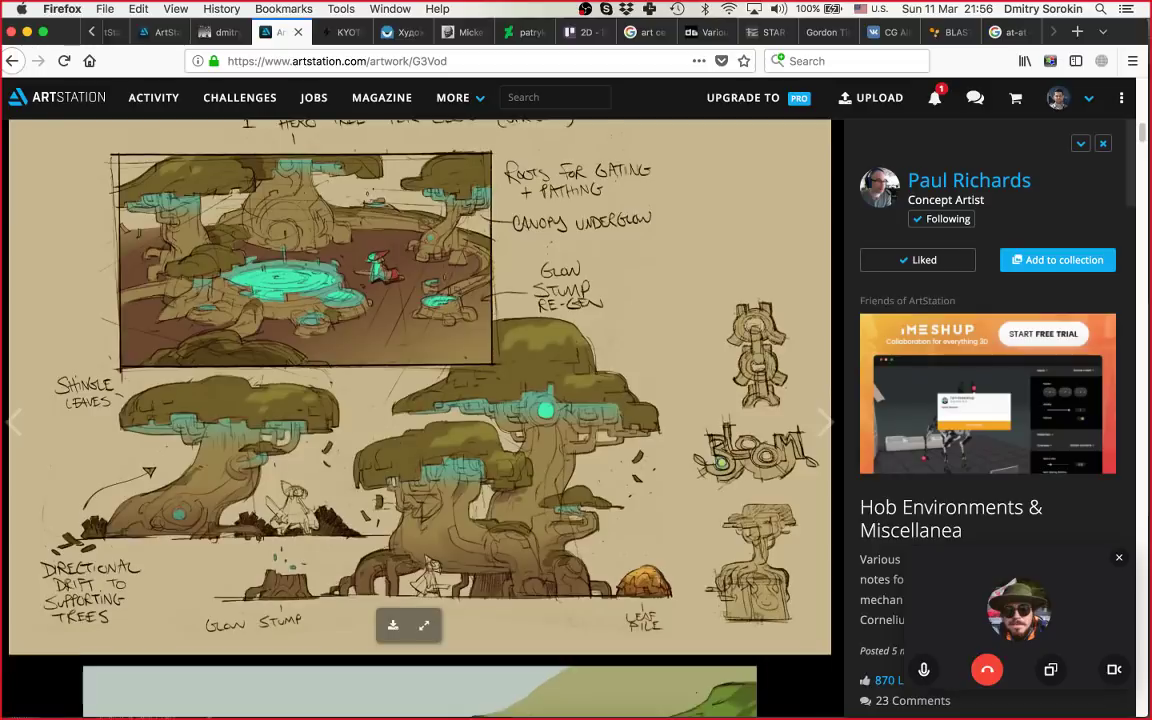
scroll(420, 420, "up", 2)
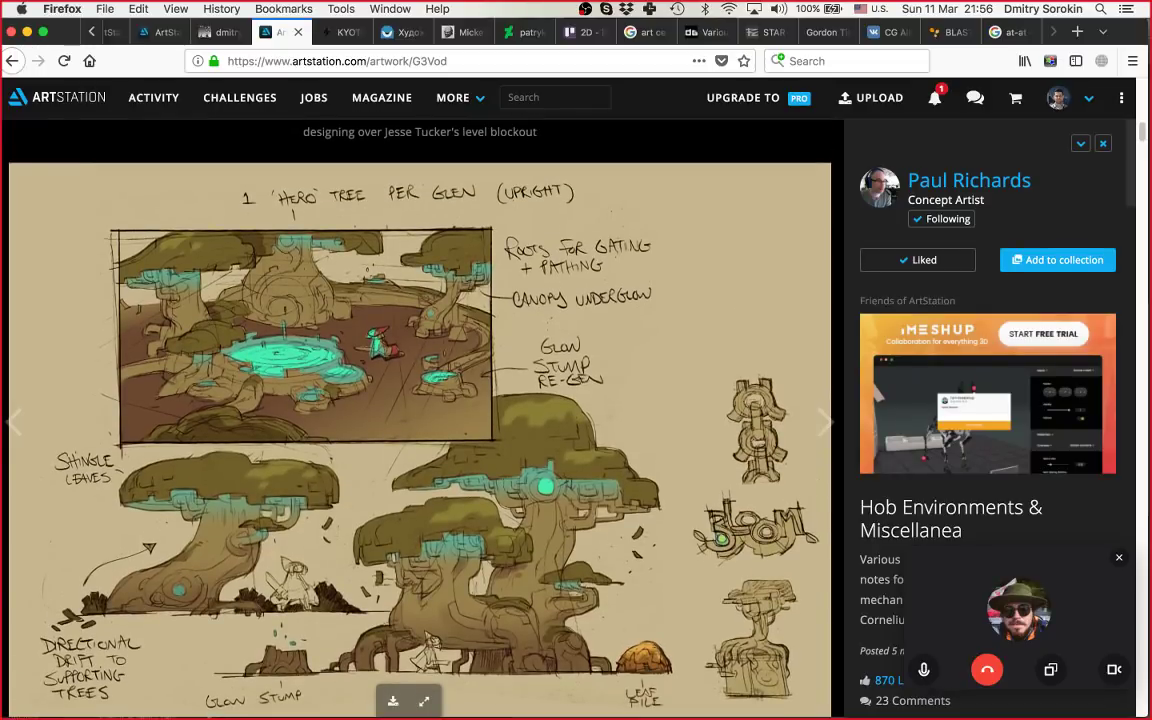
mouse_move(370, 712)
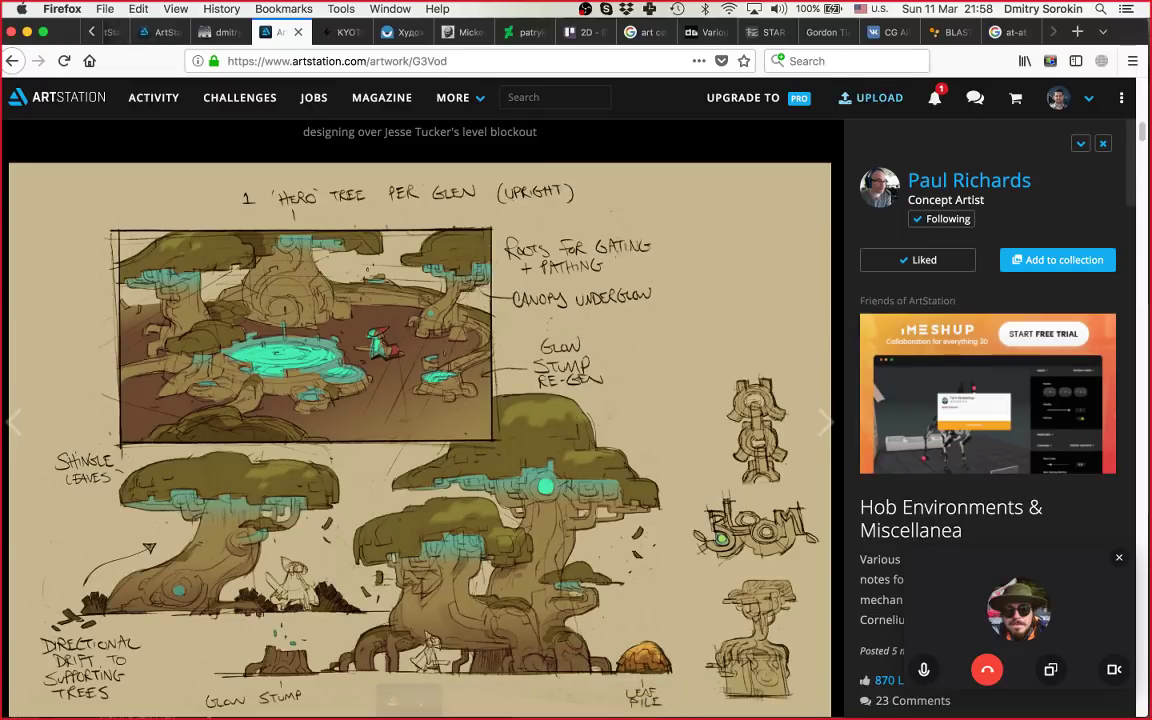
Step: Go to the CGAllies community page on VK, reload it and look through the images posted in the comments
left_click(882, 31)
scroll(770, 202, "down", 3)
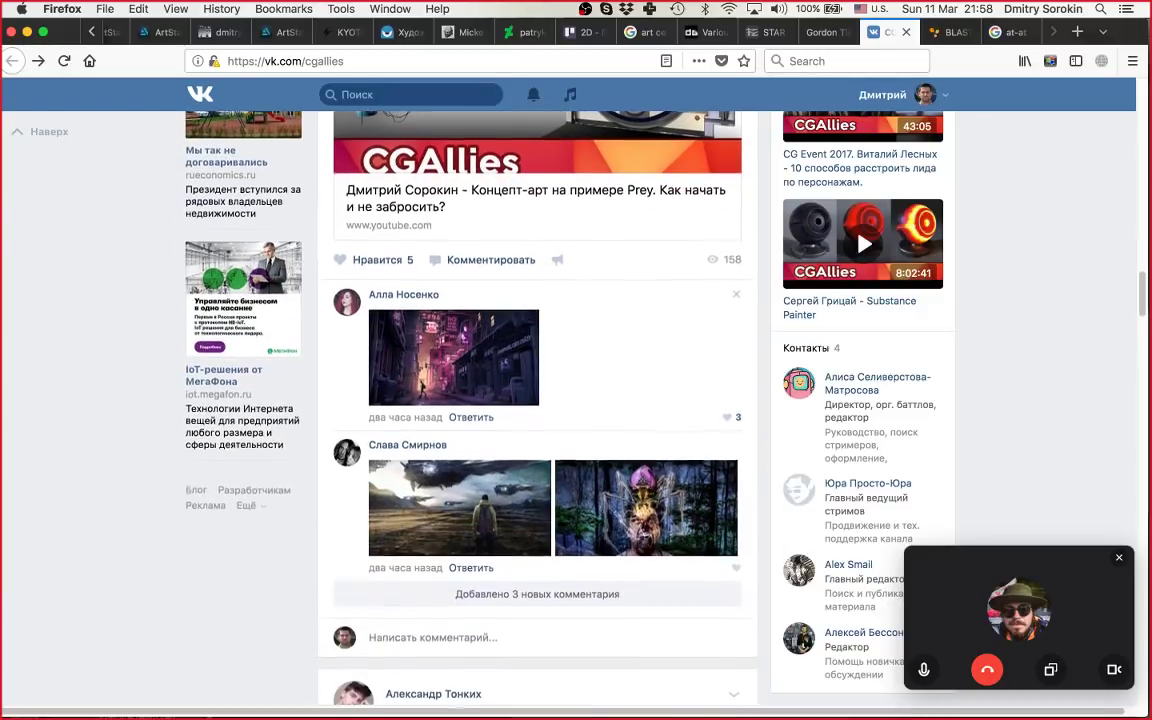
left_click(64, 61)
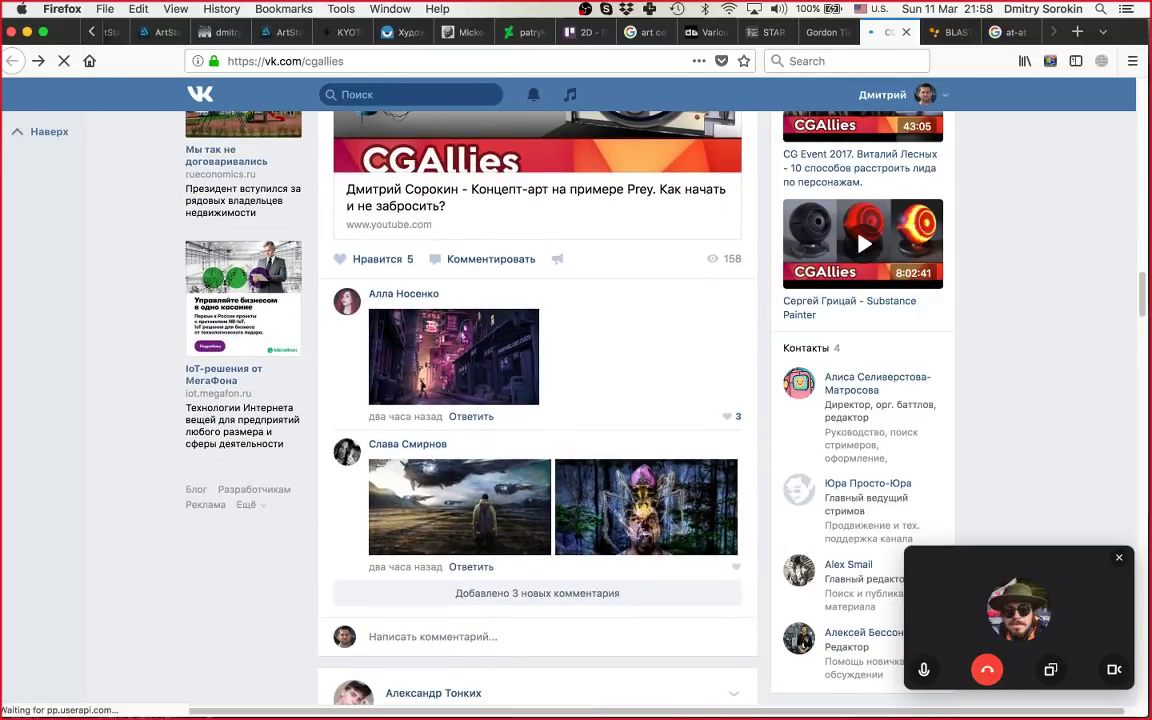
left_click(533, 304)
scroll(766, 461, "down", 10)
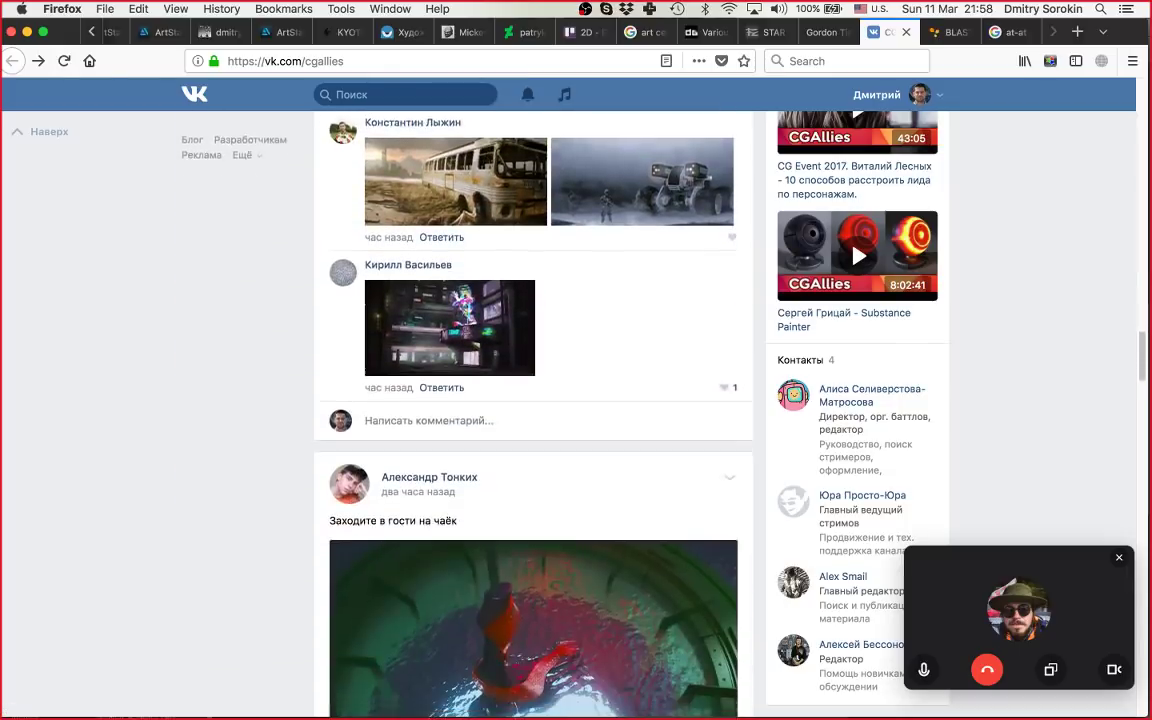
Step: Return to the first comment under the Prey concept art post and open its purple neon street artwork for viewing
scroll(766, 461, "up", 5)
scroll(766, 461, "up", 5)
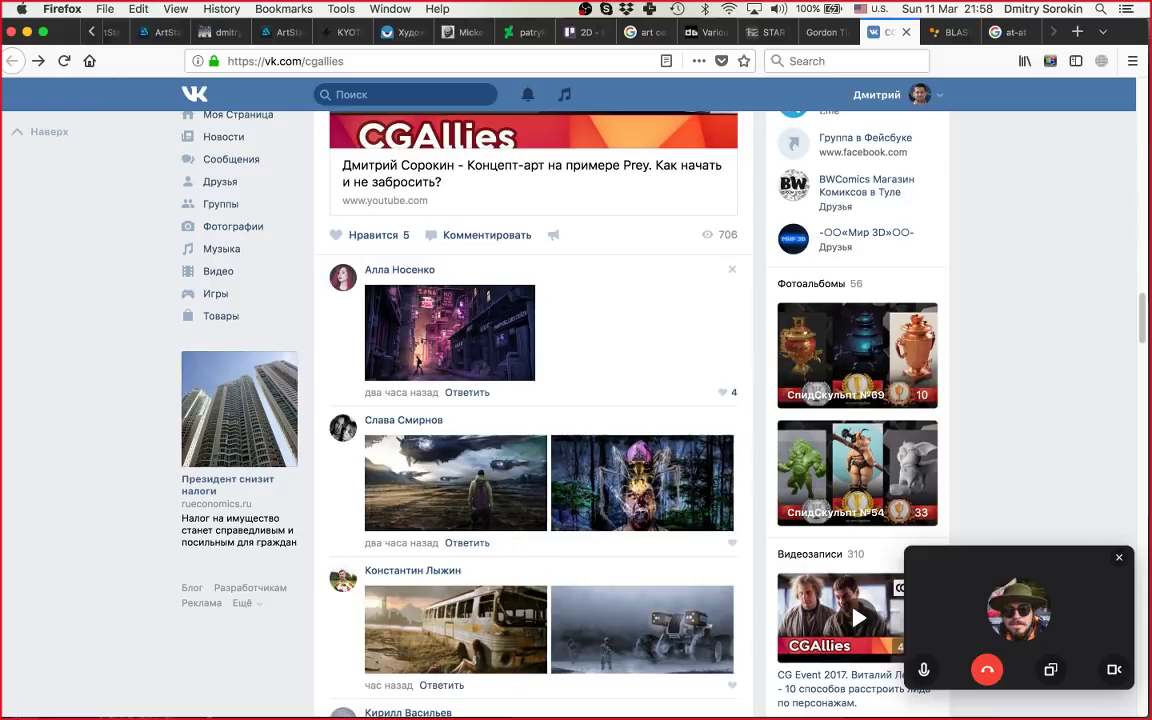
left_click(450, 333)
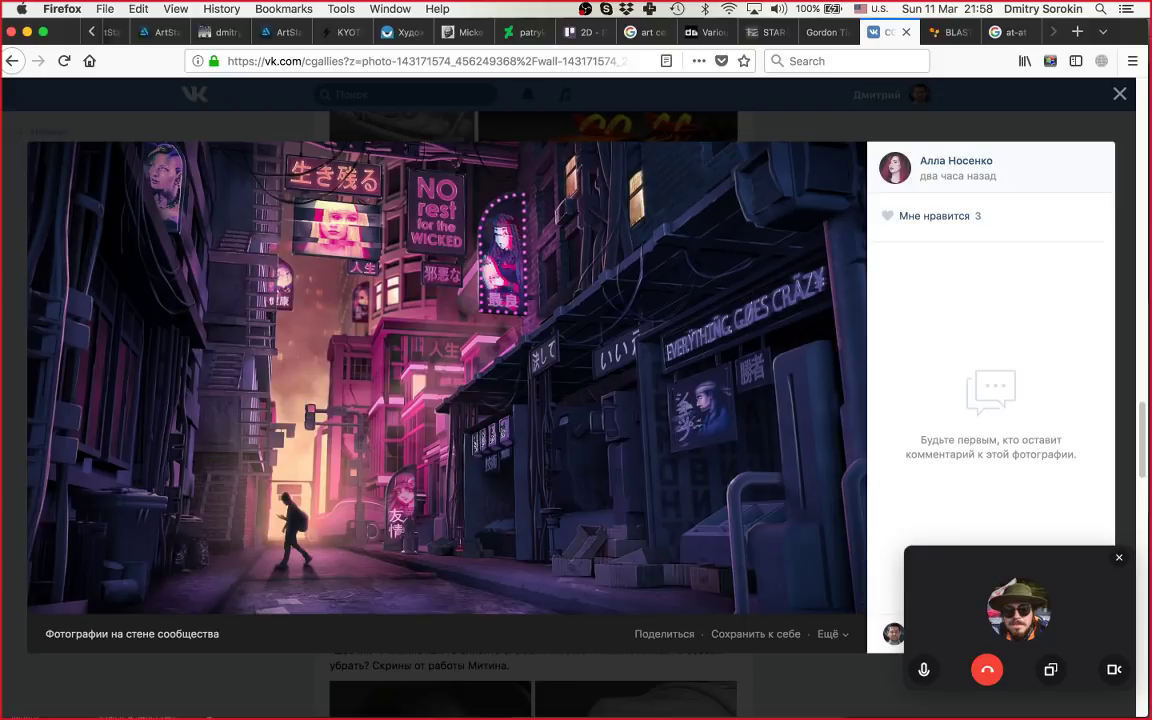
Step: Return to the comments under the Prey concept art post, look over the posted images and reopen the purple neon street artwork
left_click(1120, 93)
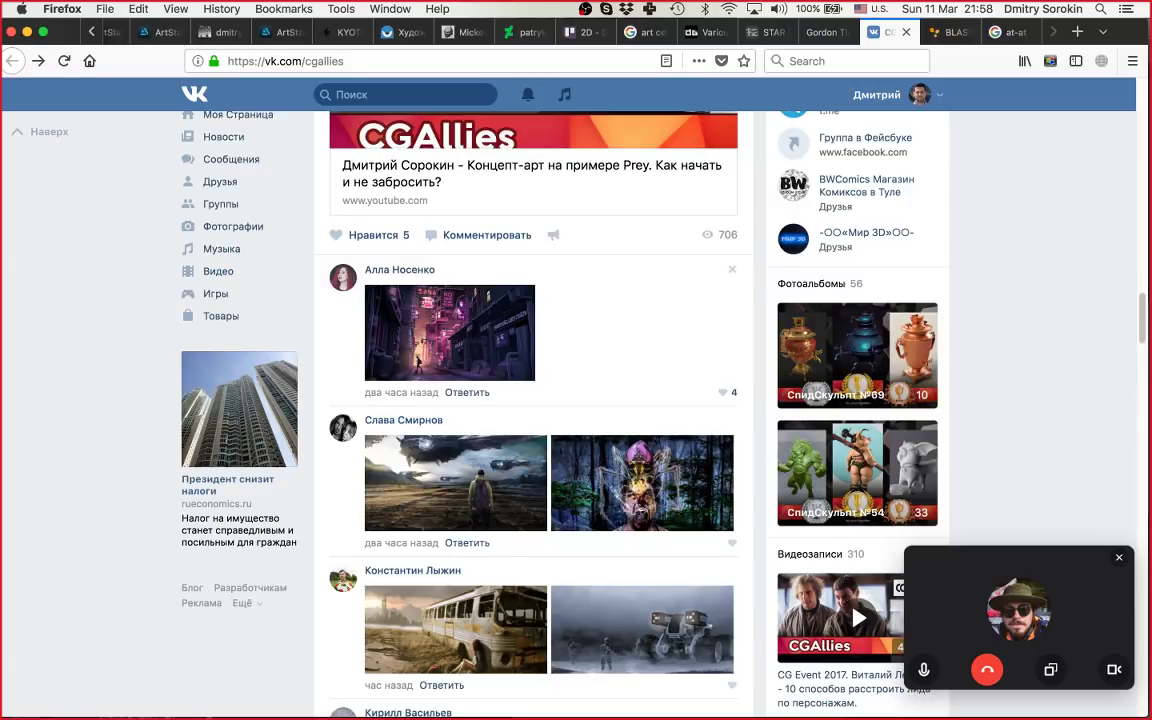
scroll(530, 400, "down", 3)
scroll(530, 400, "up", 1)
scroll(530, 400, "up", 1)
scroll(530, 400, "down", 1)
scroll(766, 556, "up", 1)
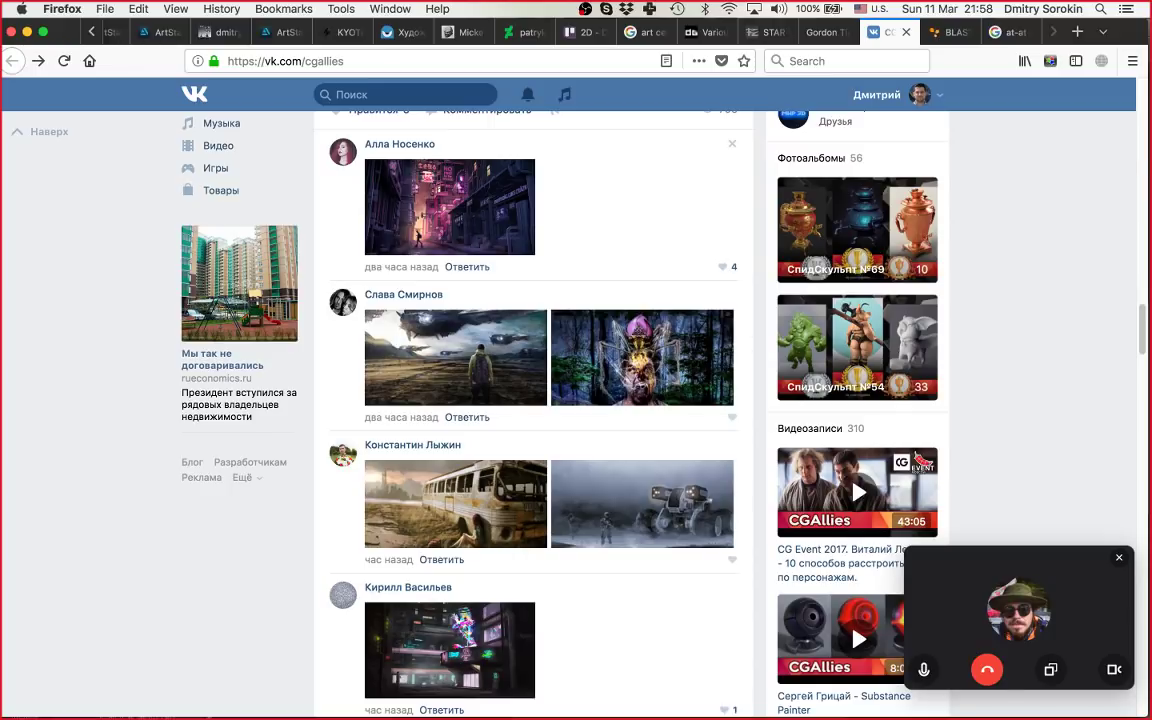
left_click(450, 207)
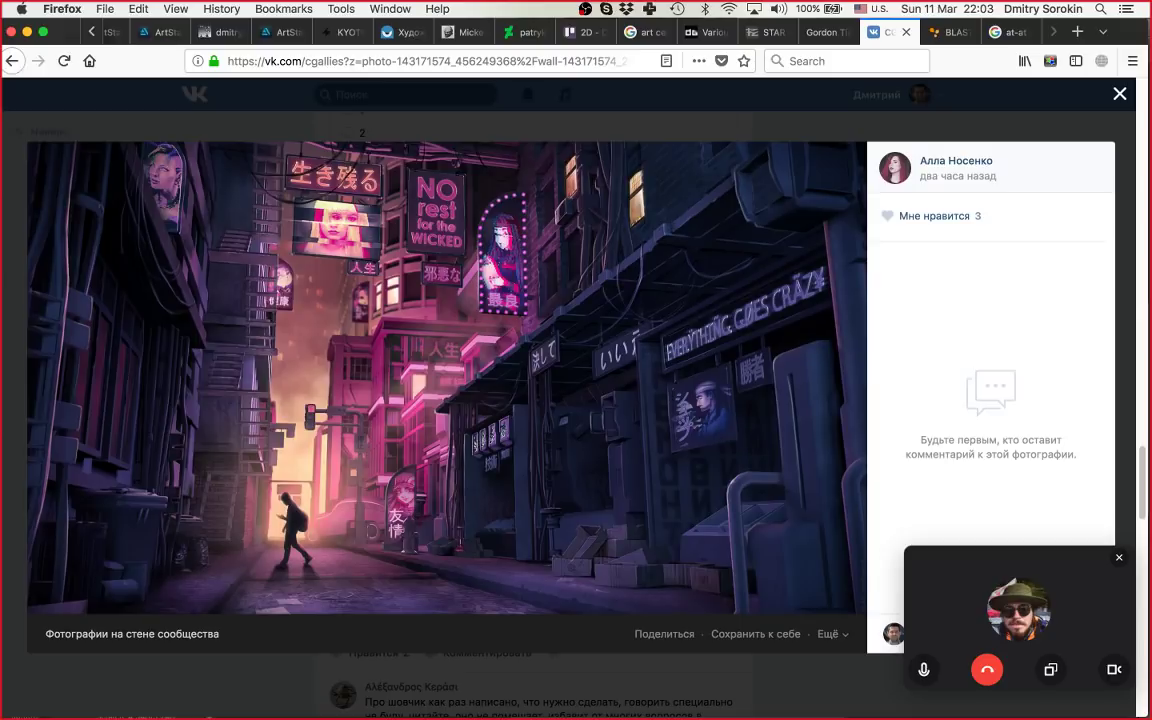
Step: View the spaceship matte painting in the second comment and open the forest spider artwork posted beside it
left_click(1119, 94)
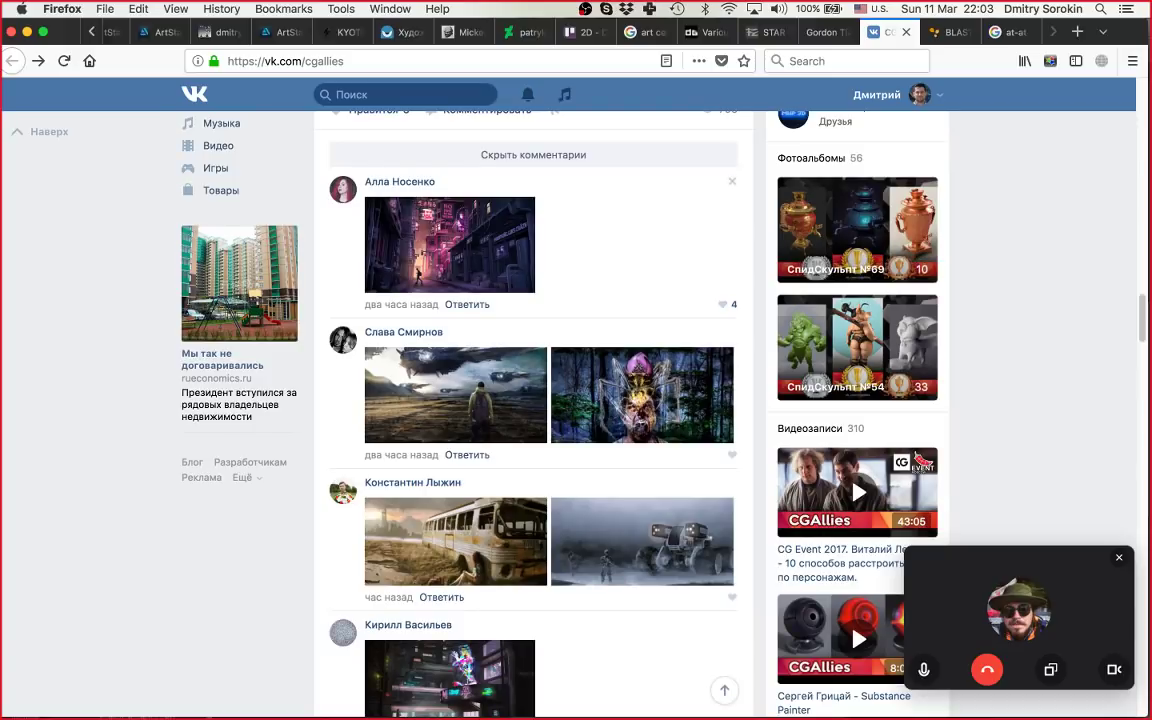
scroll(533, 400, "down", 2)
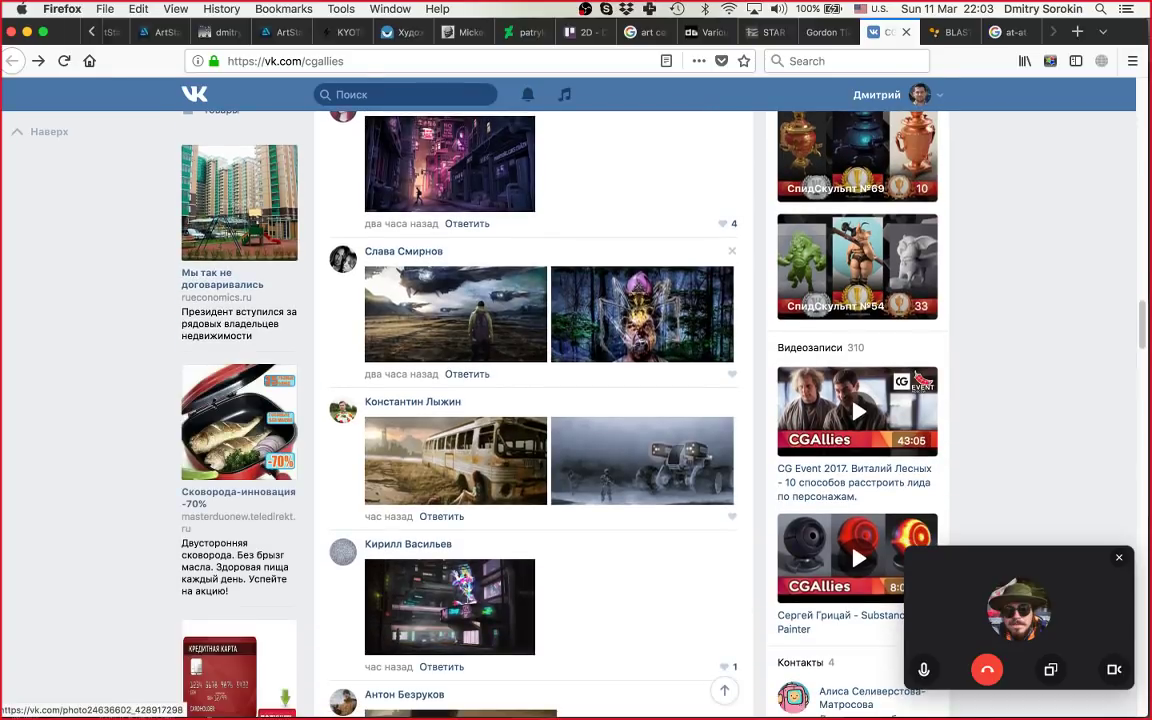
left_click(456, 314)
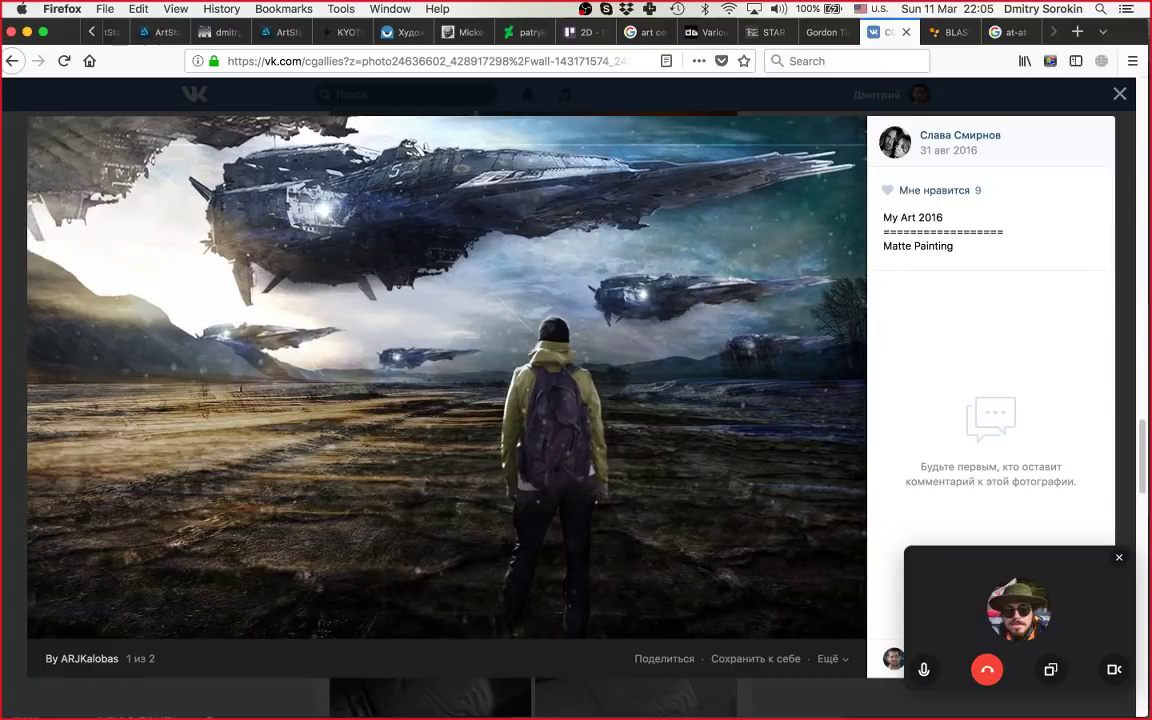
scroll(1028, 445, "down", 1)
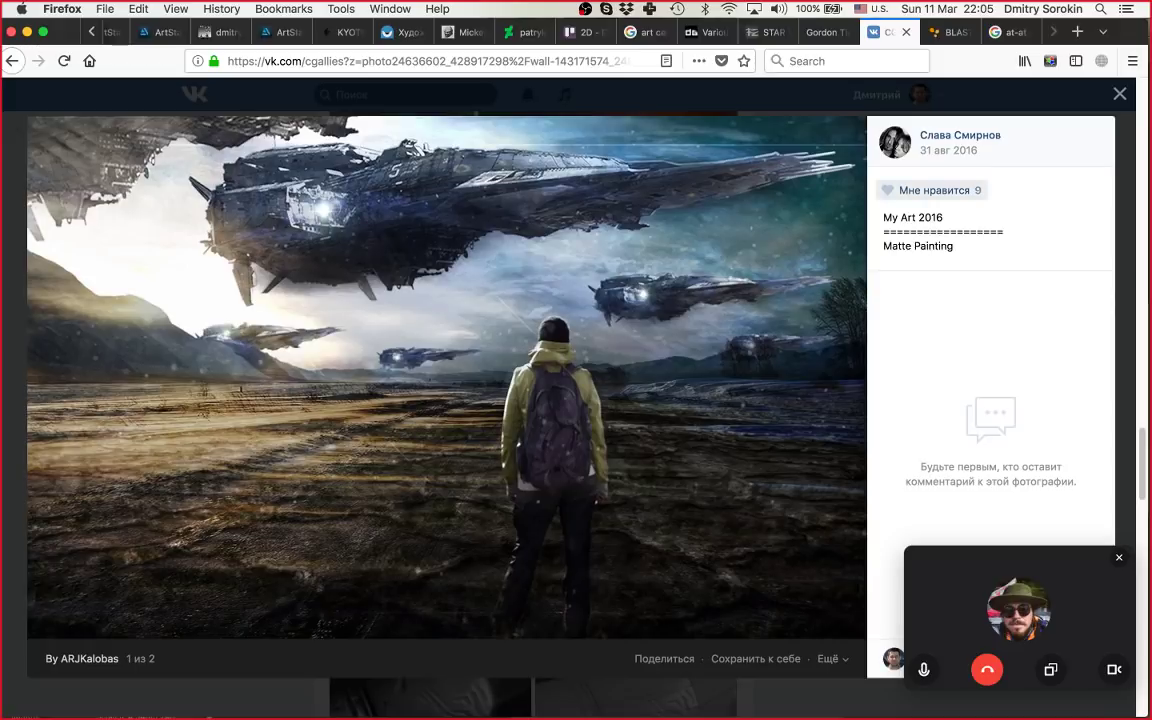
key("Escape")
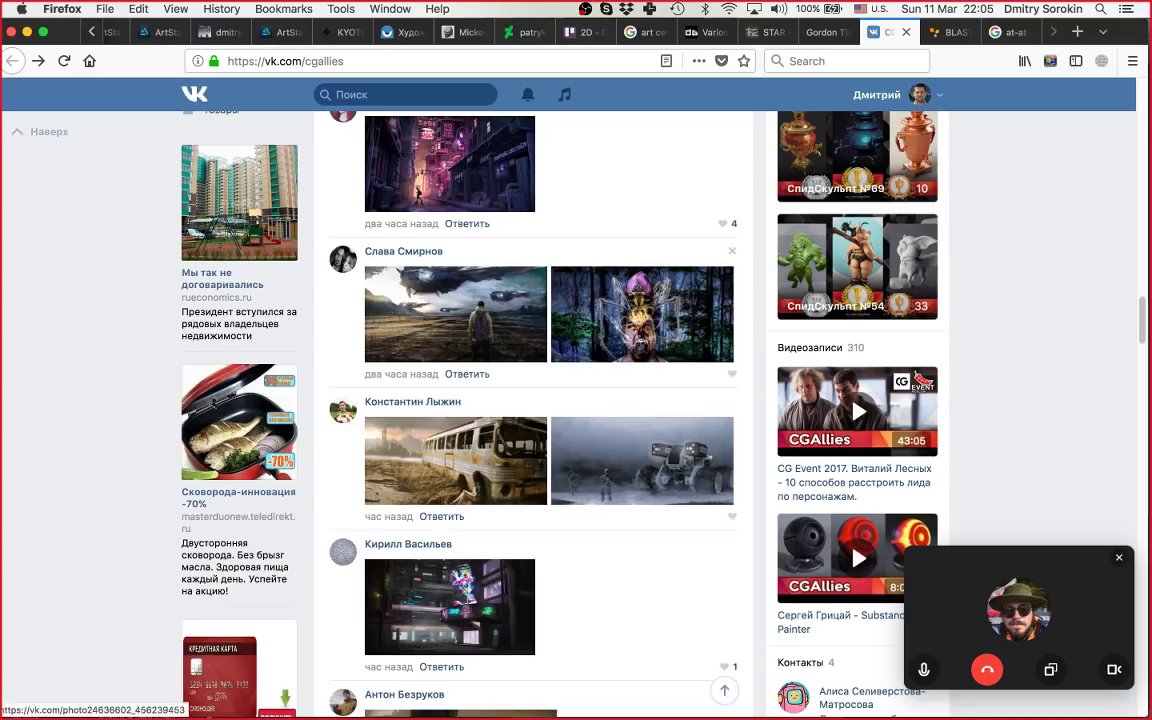
left_click(642, 314)
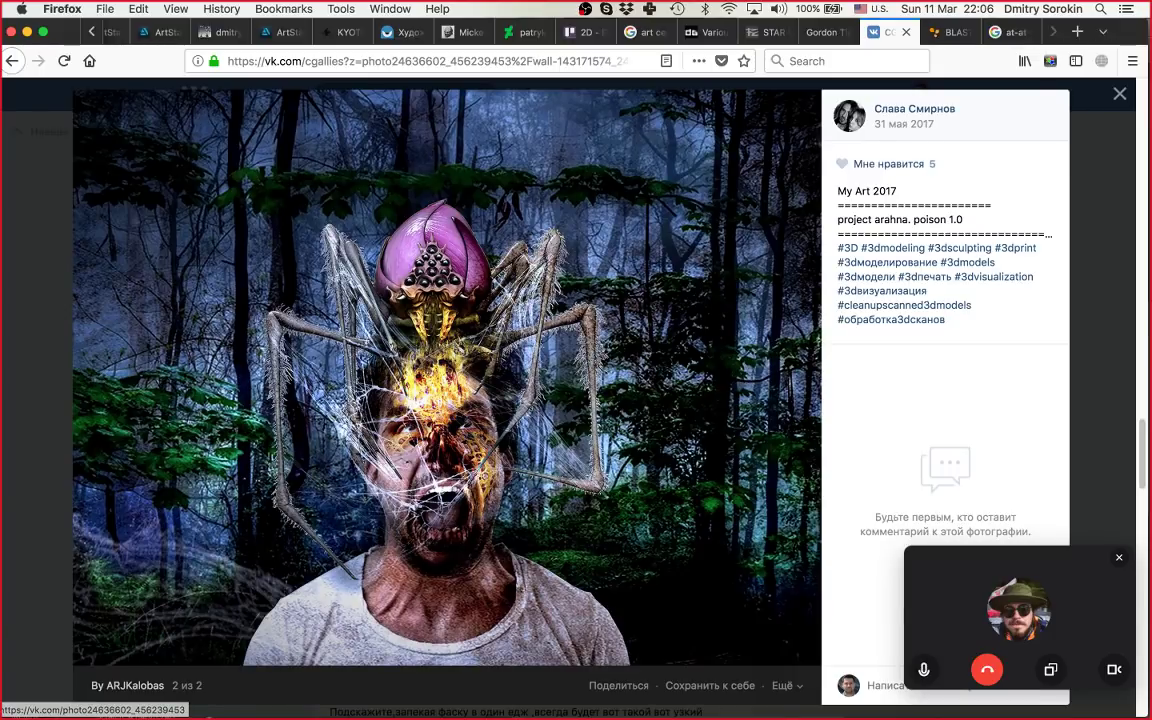
Step: Switch to Photoshop and hide Layer 3 and Layer 2 in Plan.psd to clear the canvas
left_click(540, 700)
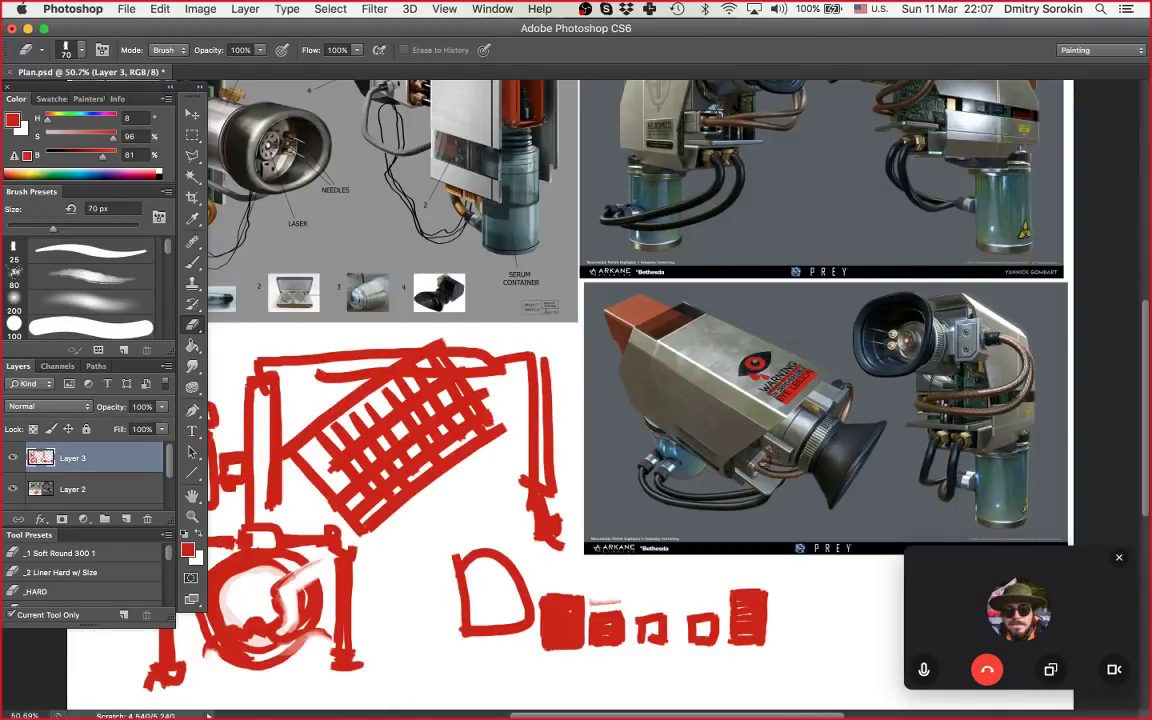
key("f")
key("z")
left_click_drag(572, 340, 485, 355)
key("f")
key("f")
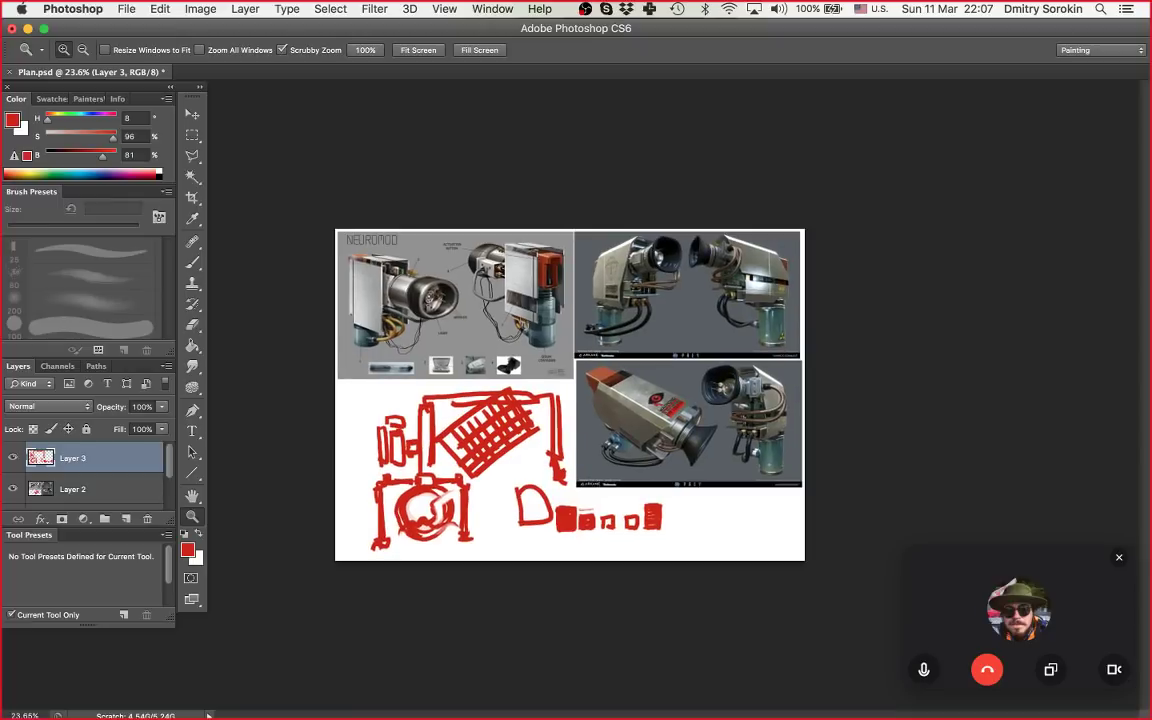
left_click(13, 458)
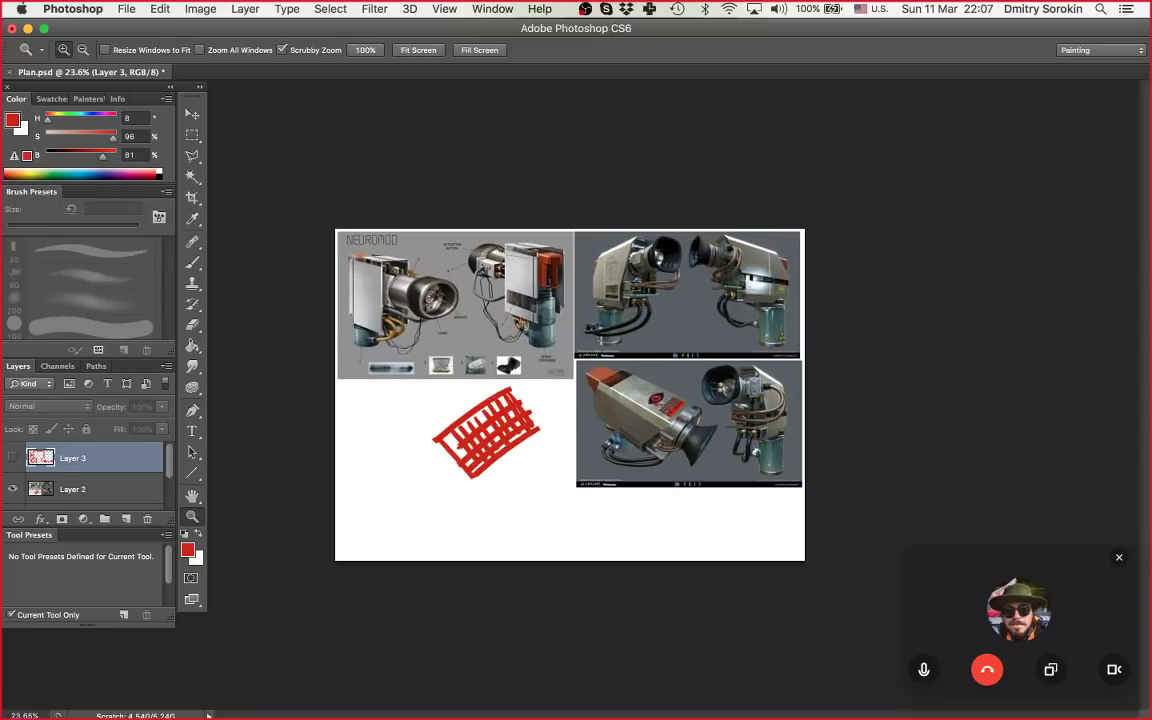
left_click(12, 489)
mouse_move(481, 702)
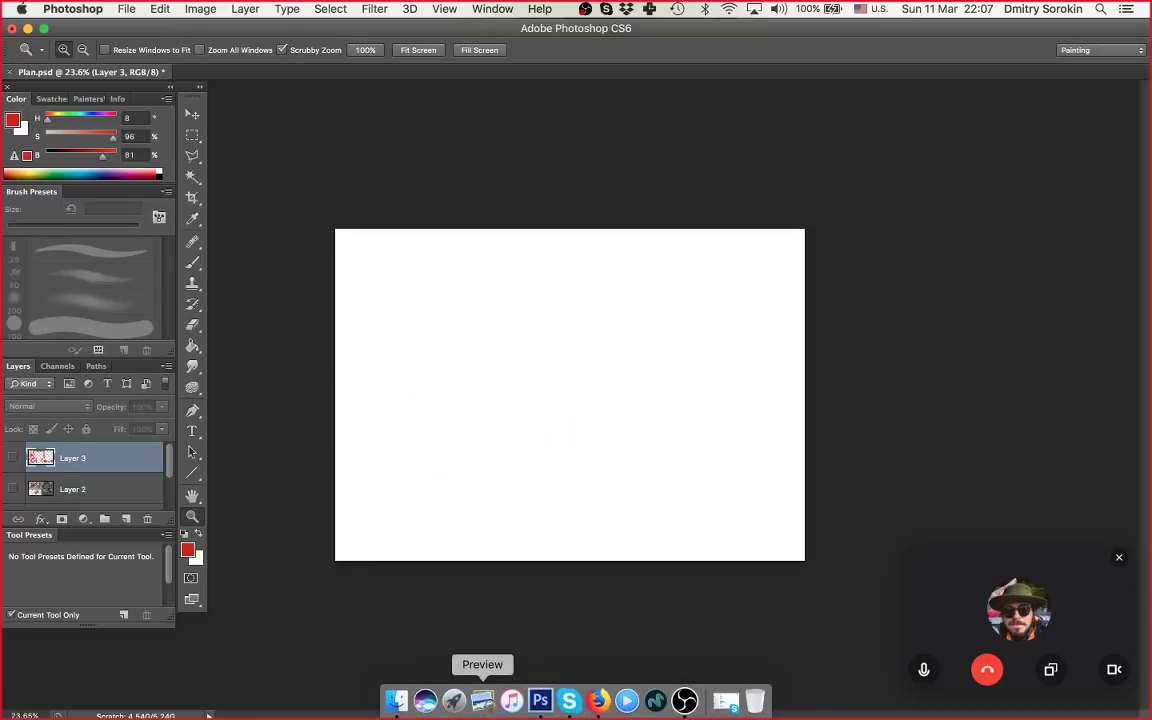
key("Tab")
Step: Switch back to Firefox, bring up the forest spider artwork and capture a screenshot of just the image
left_click(598, 701)
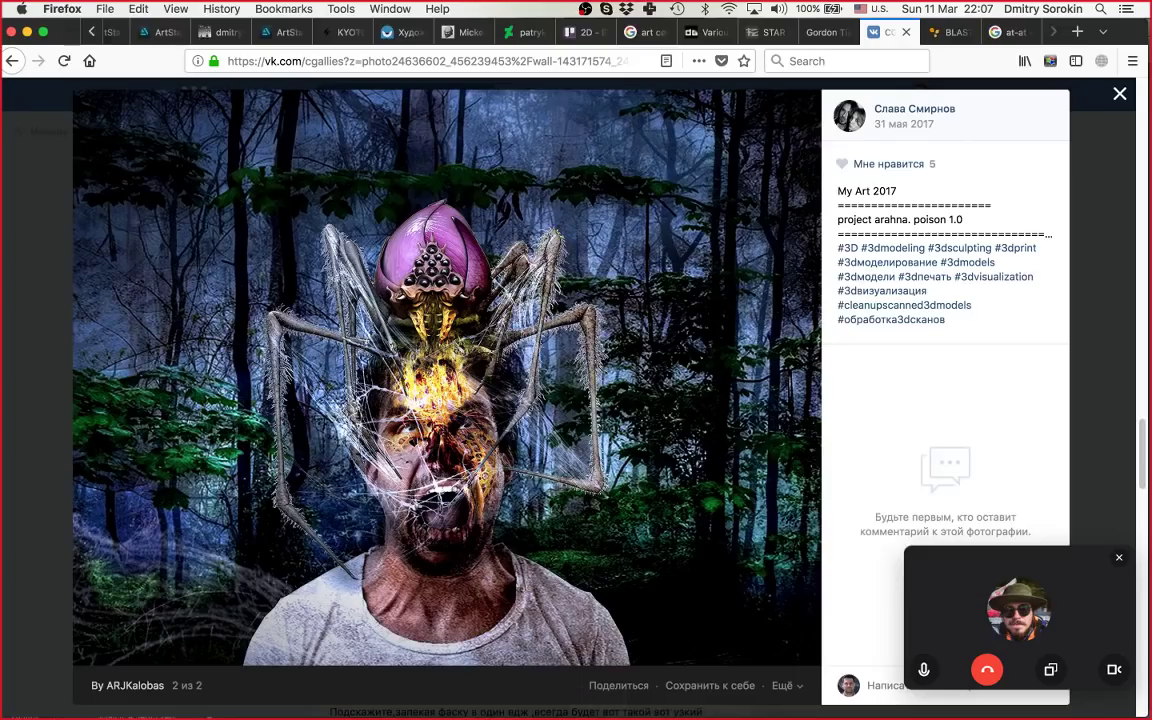
left_click_drag(1129, 33, 882, 332)
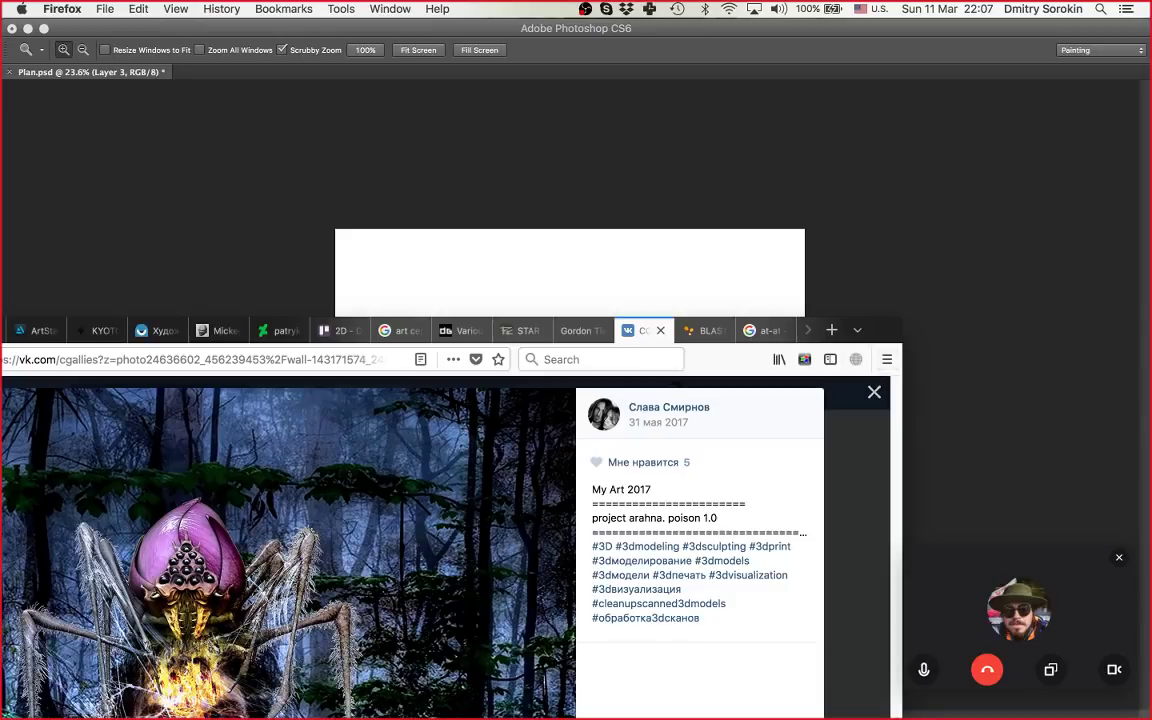
left_click(525, 607)
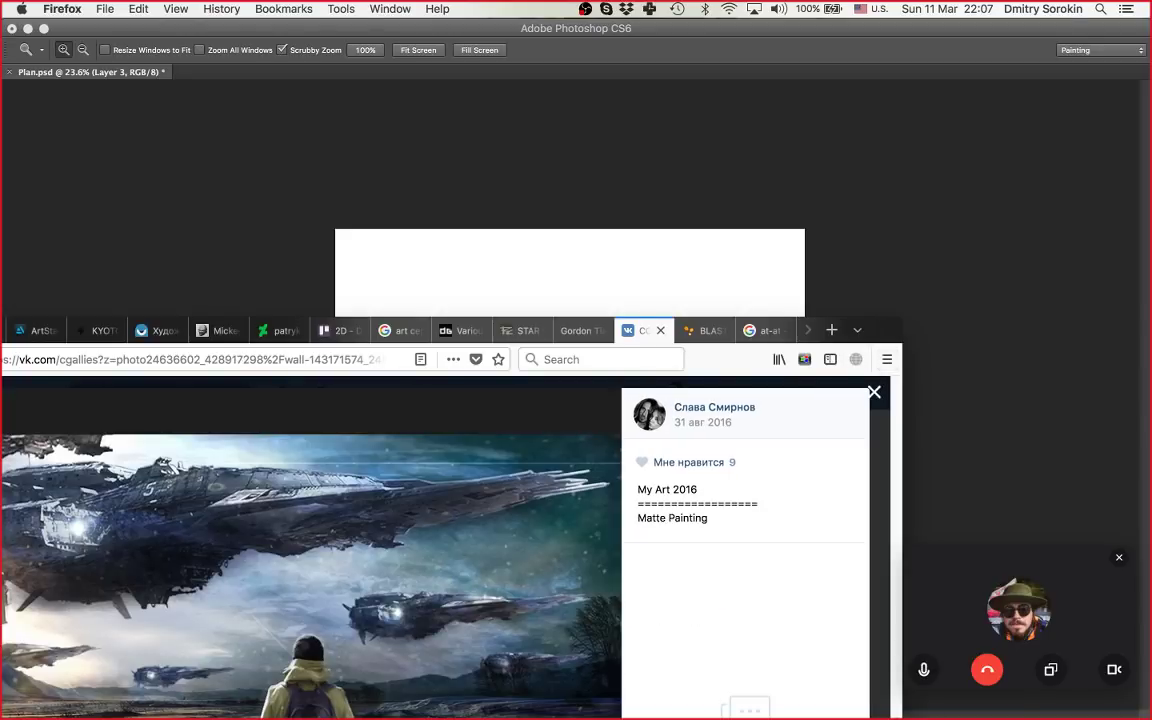
left_click_drag(882, 331, 1129, 32)
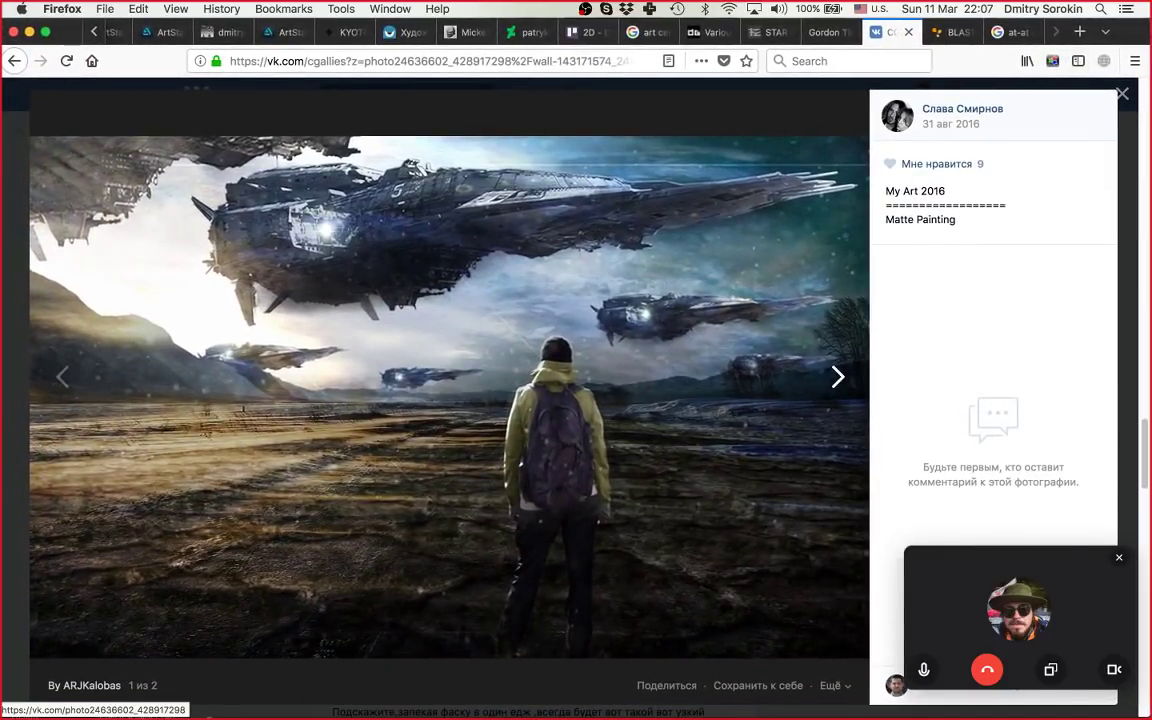
key("Right")
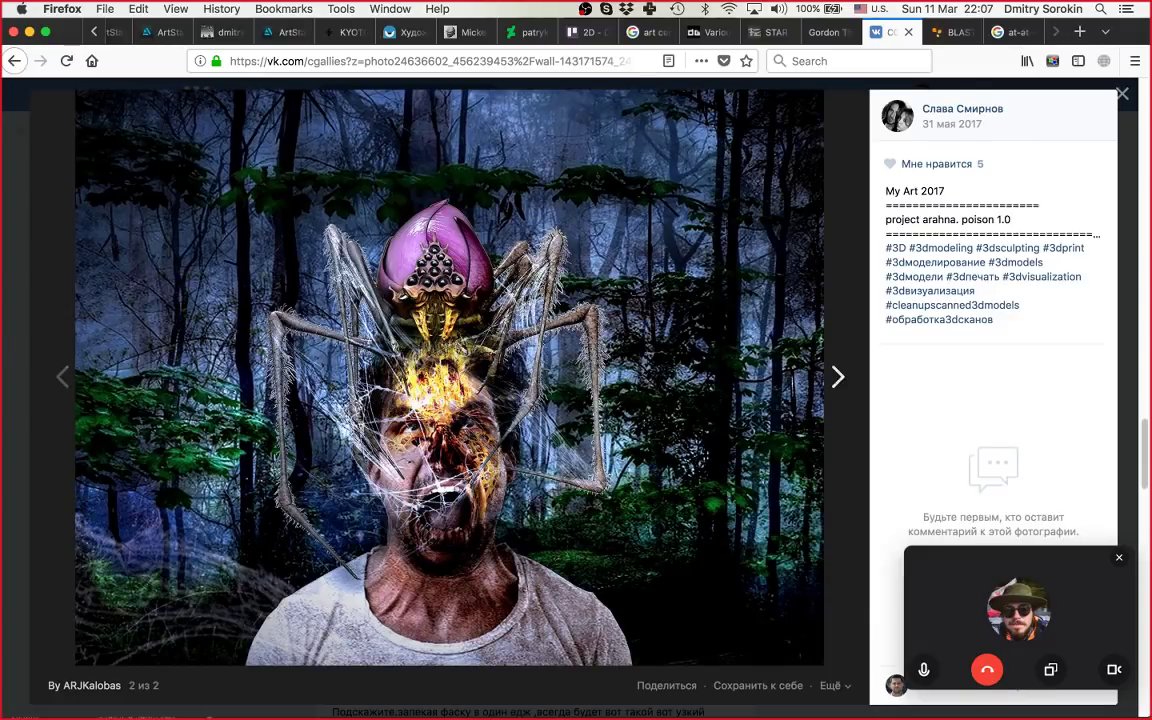
left_click_drag(65, 85, 807, 648)
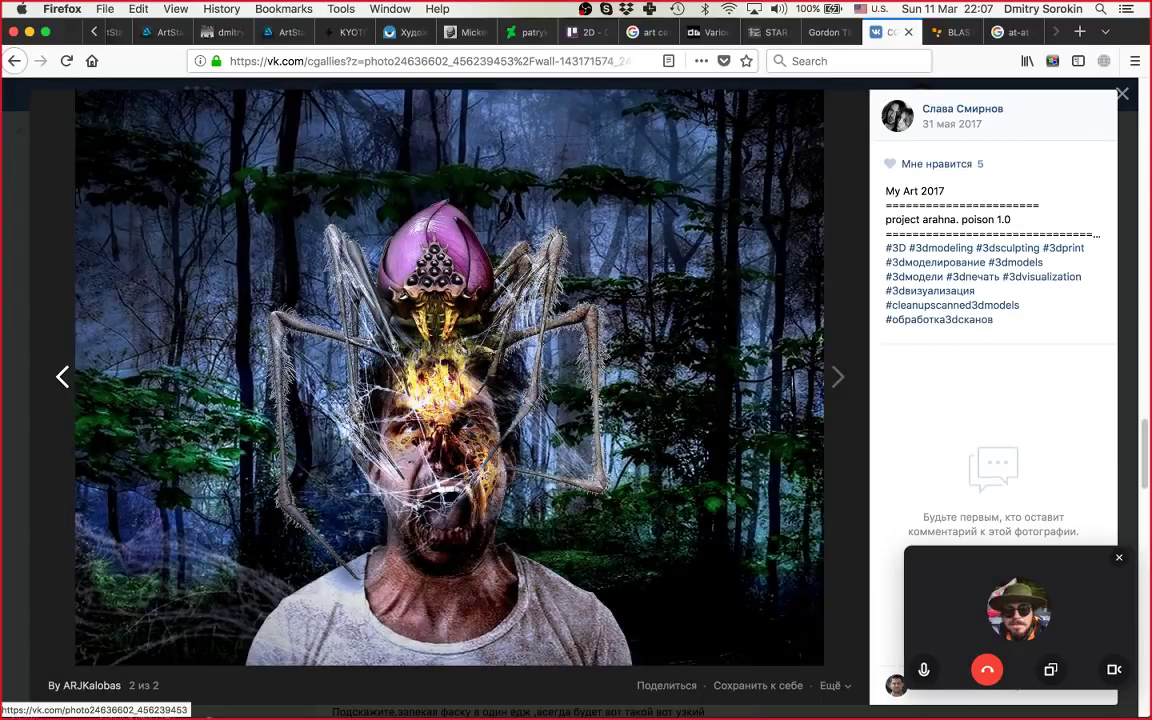
Step: Place the desktop file "Screen Shot 2018-03-11 at 10.07.25 PM" into Plan.psd as a new layer using Finder
left_click(540, 700)
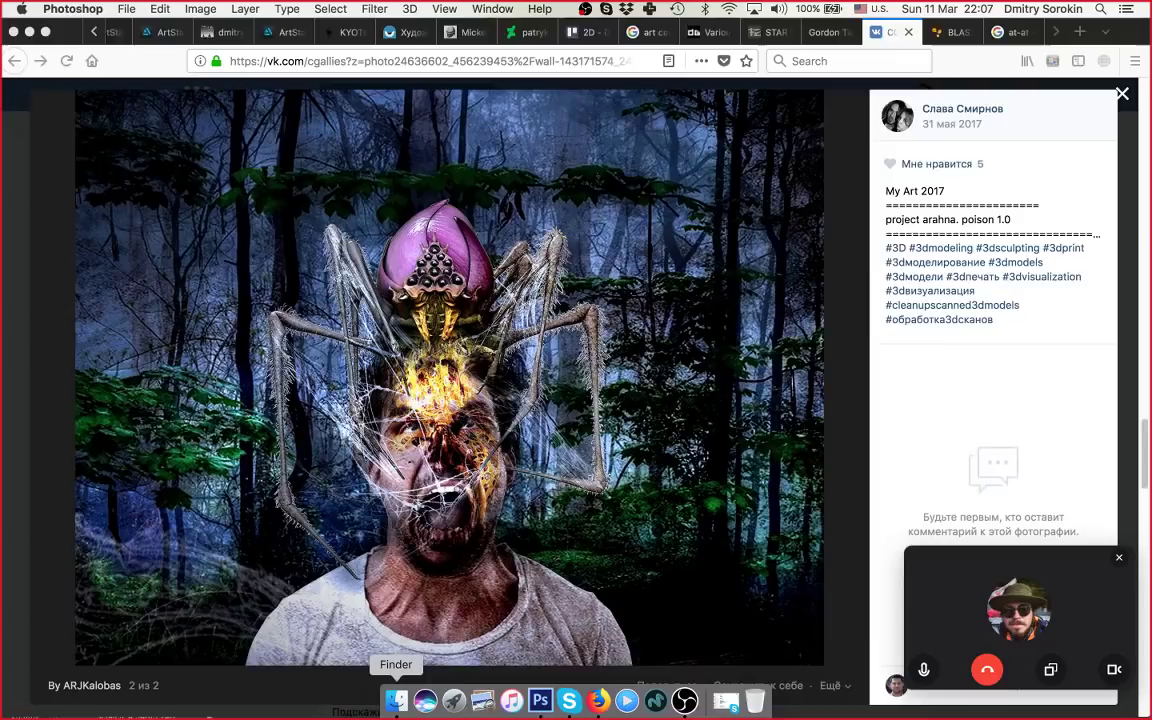
left_click(397, 700)
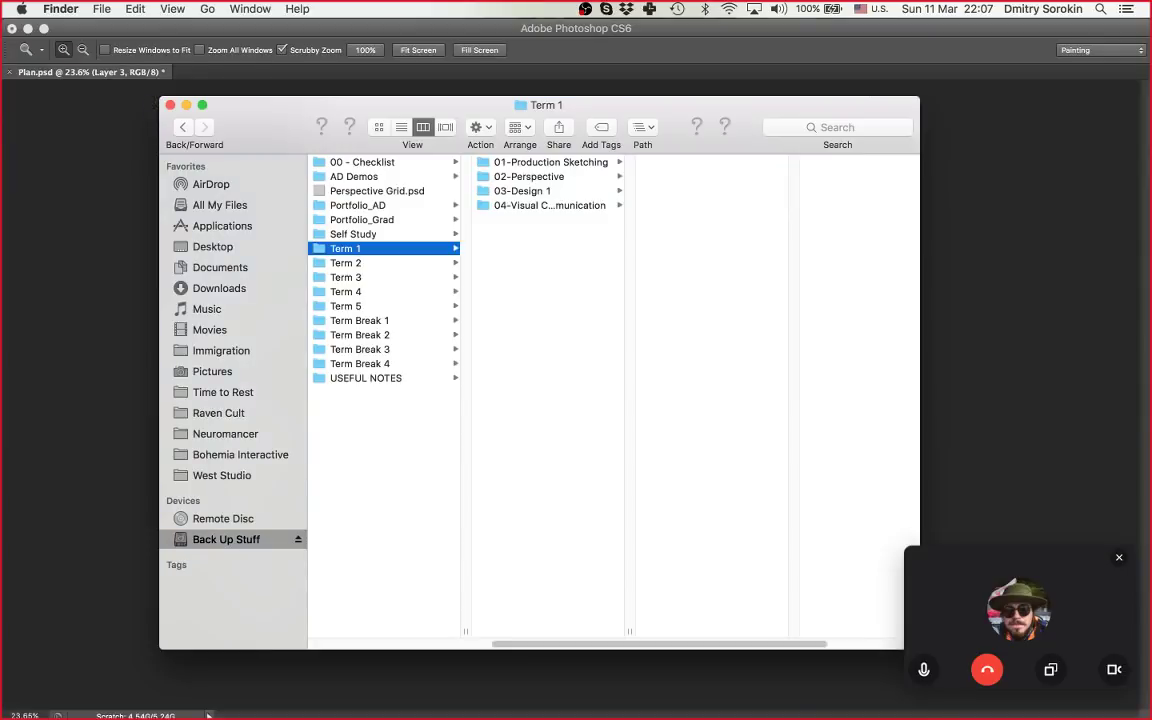
left_click_drag(480, 247, 772, 198)
left_click(567, 340)
left_click(567, 340)
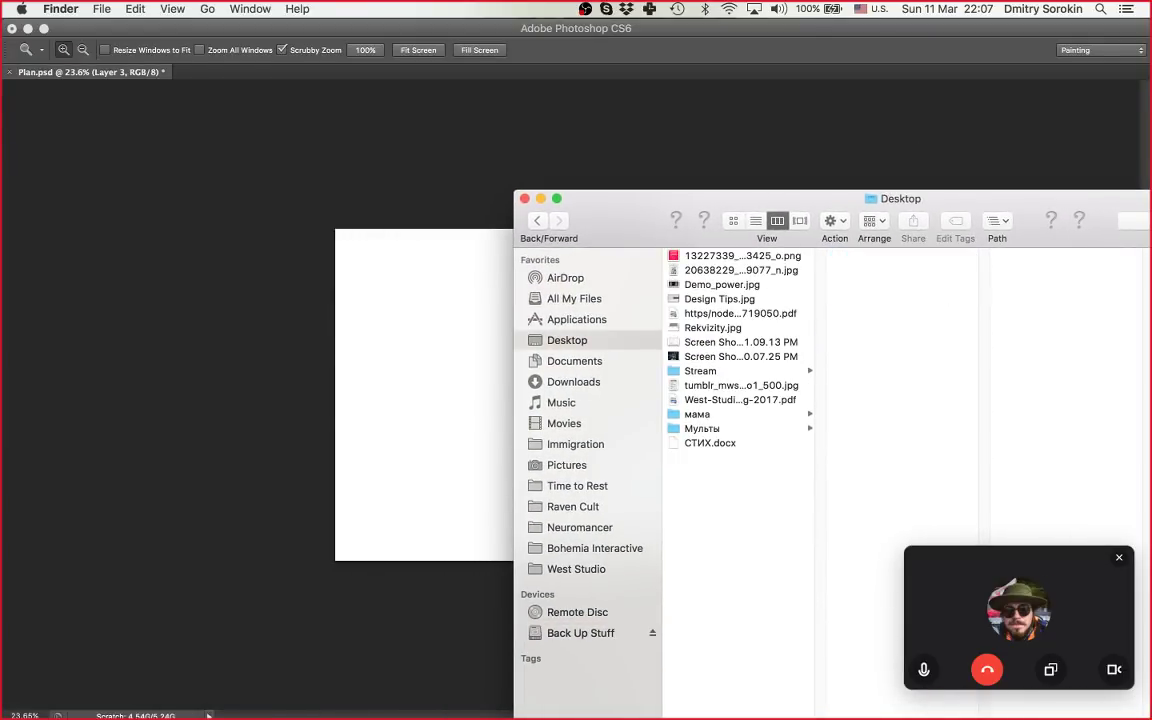
left_click(740, 342)
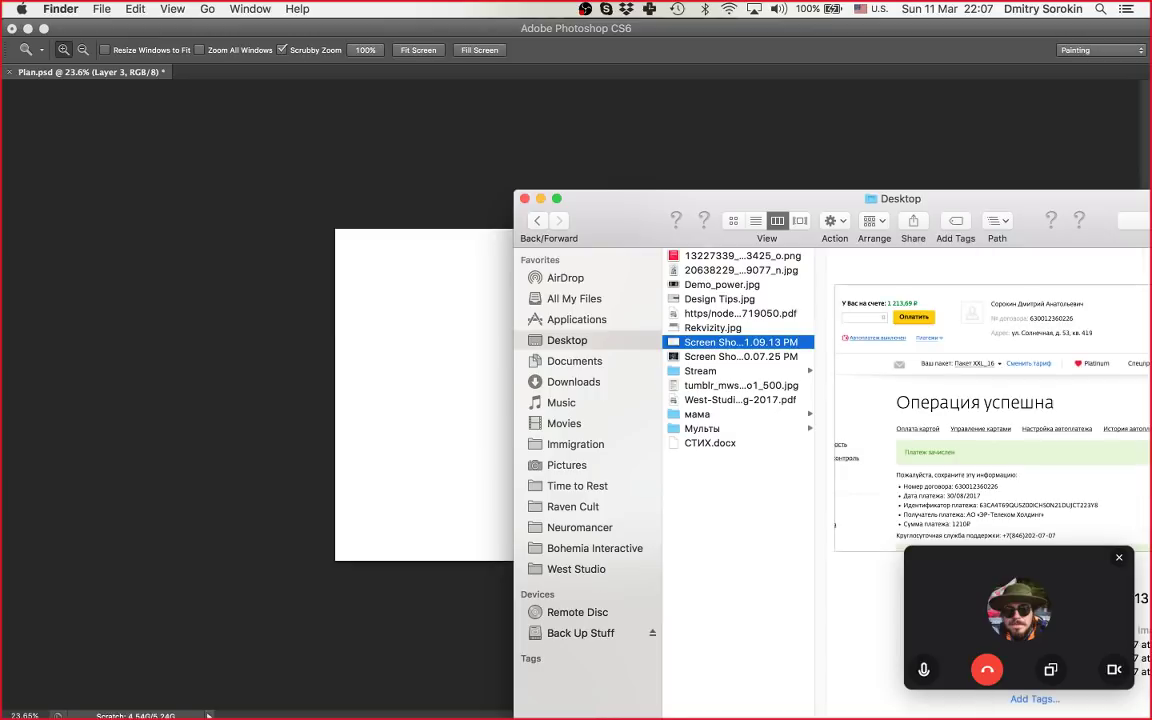
left_click(740, 356)
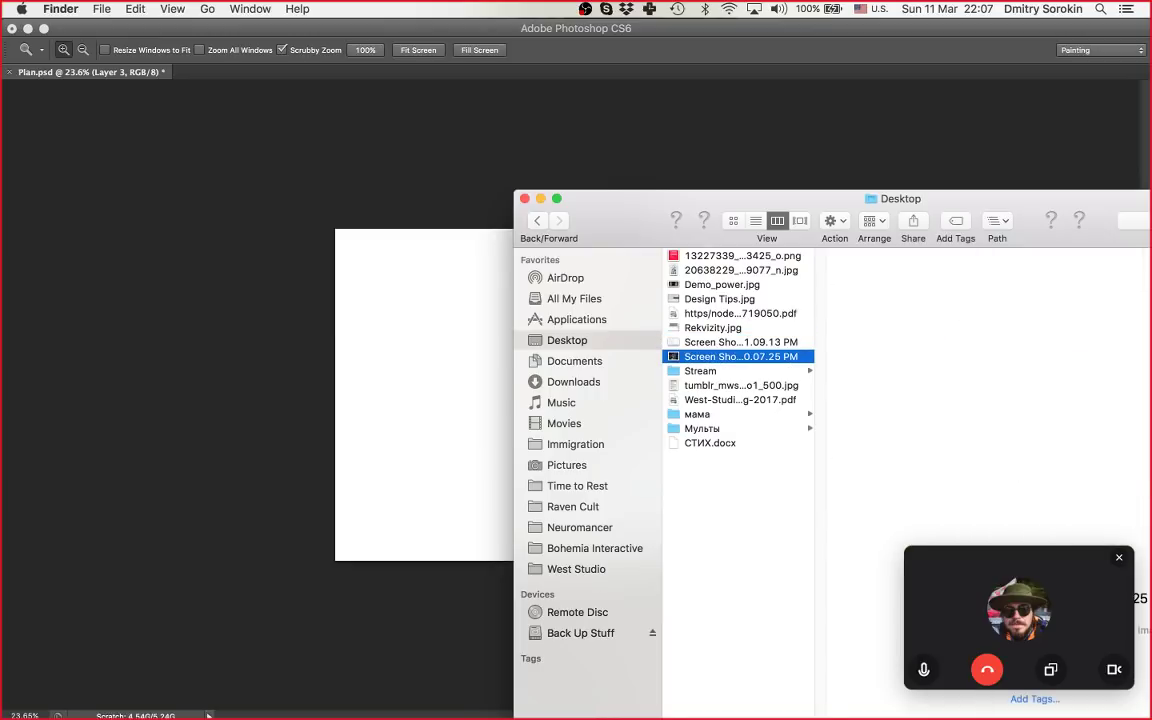
left_click_drag(740, 356, 470, 320)
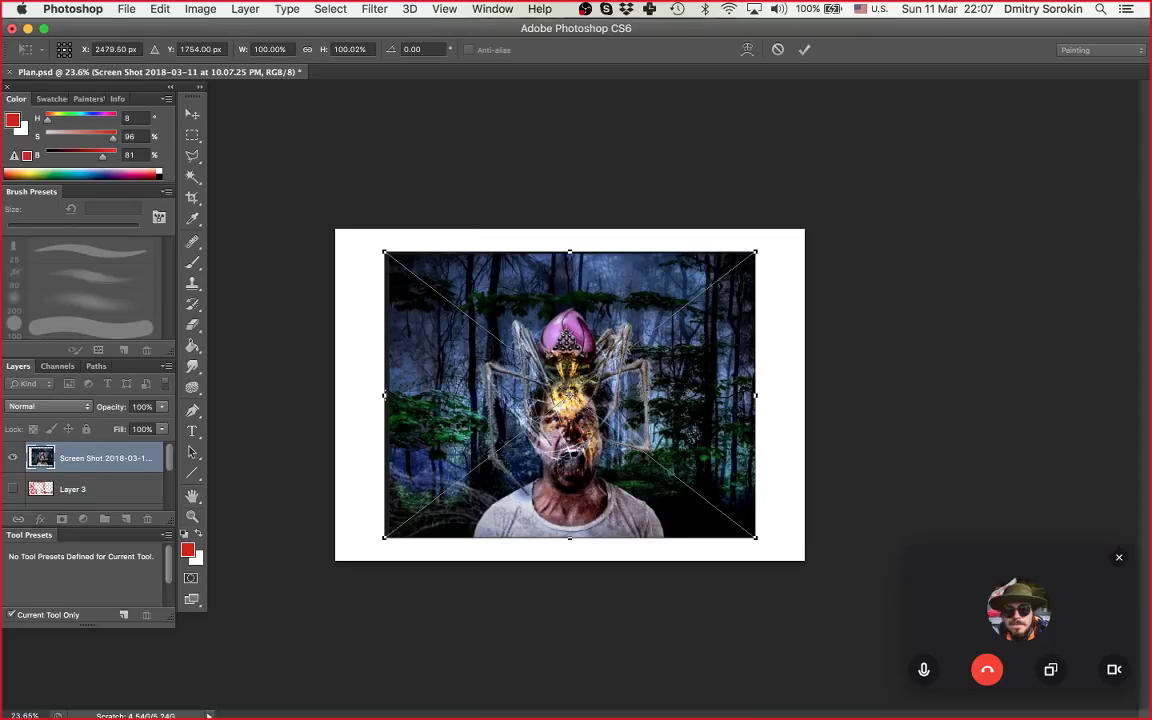
key("Return")
Step: Invert the Background layer to black and make the placed screenshot layer active again
key("z")
key("f")
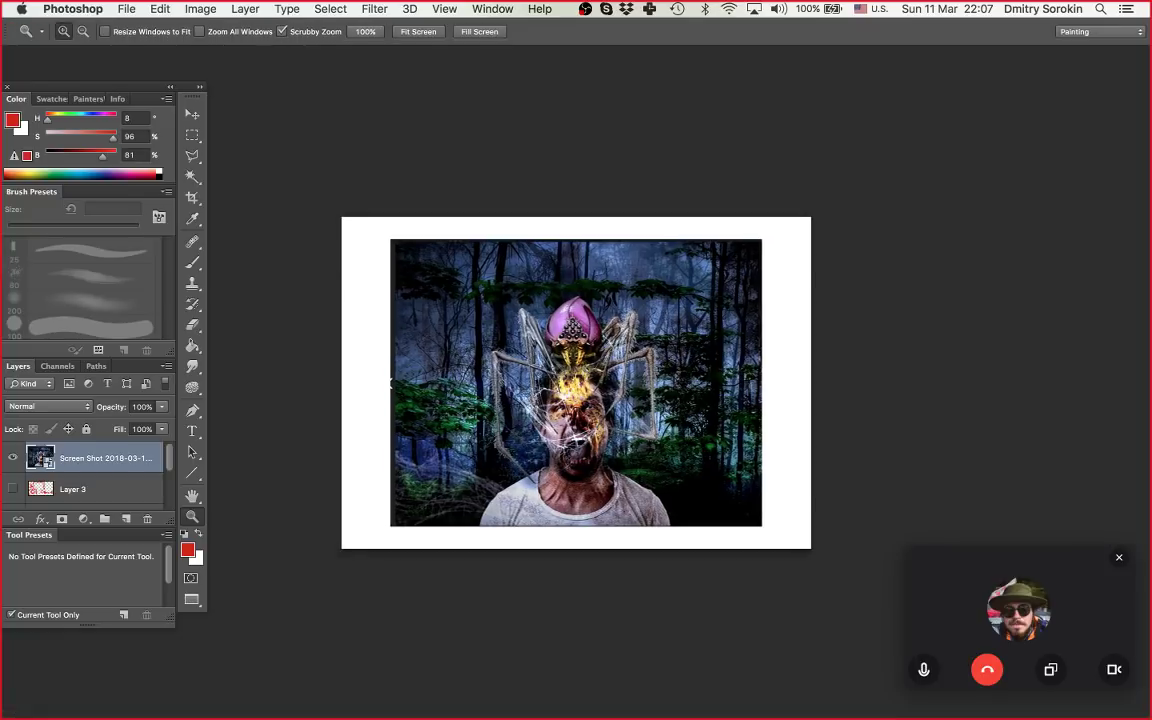
scroll(85, 475, "down", 2)
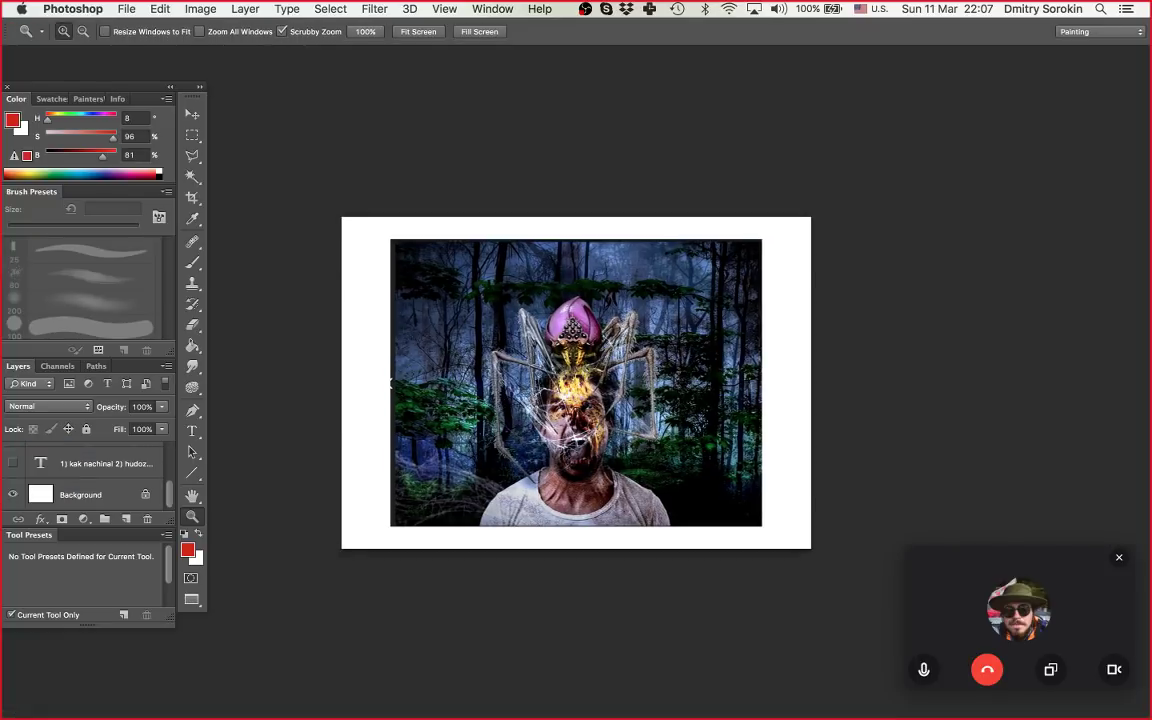
left_click(82, 495)
key("super+i")
scroll(82, 490, "up", 1)
scroll(85, 475, "up", 2)
left_click(105, 458)
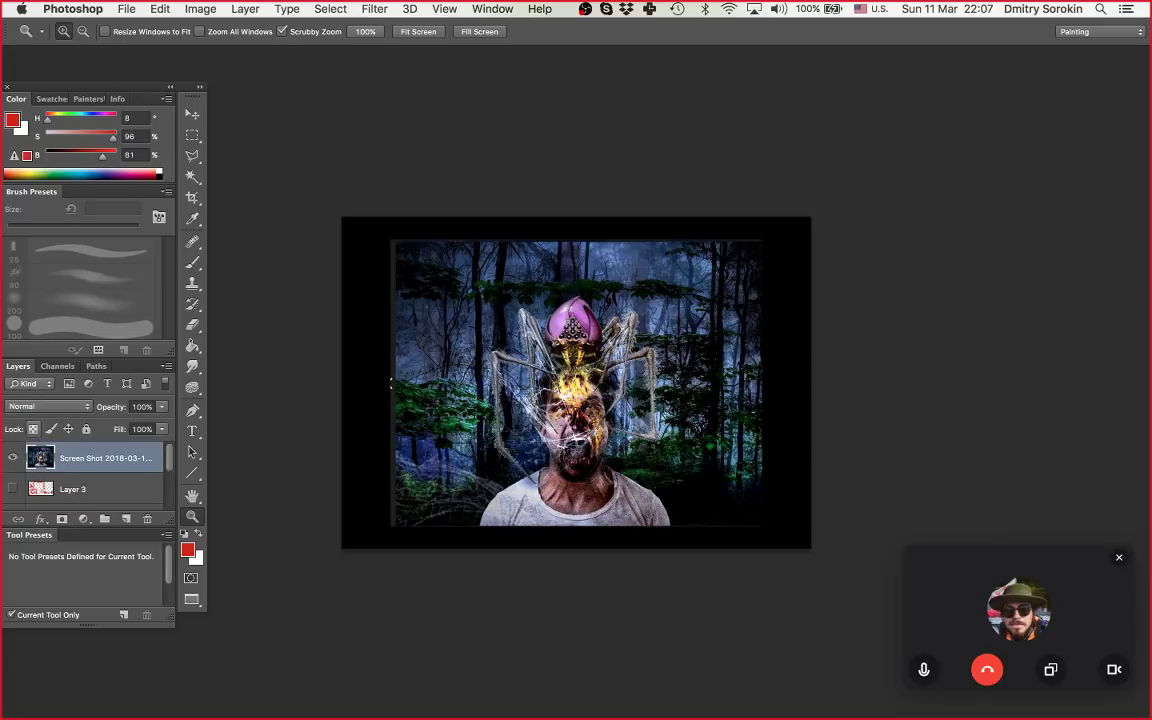
Step: Scale the spider artwork layer to 86.5% and shift it slightly to the right on the canvas
key("super+t")
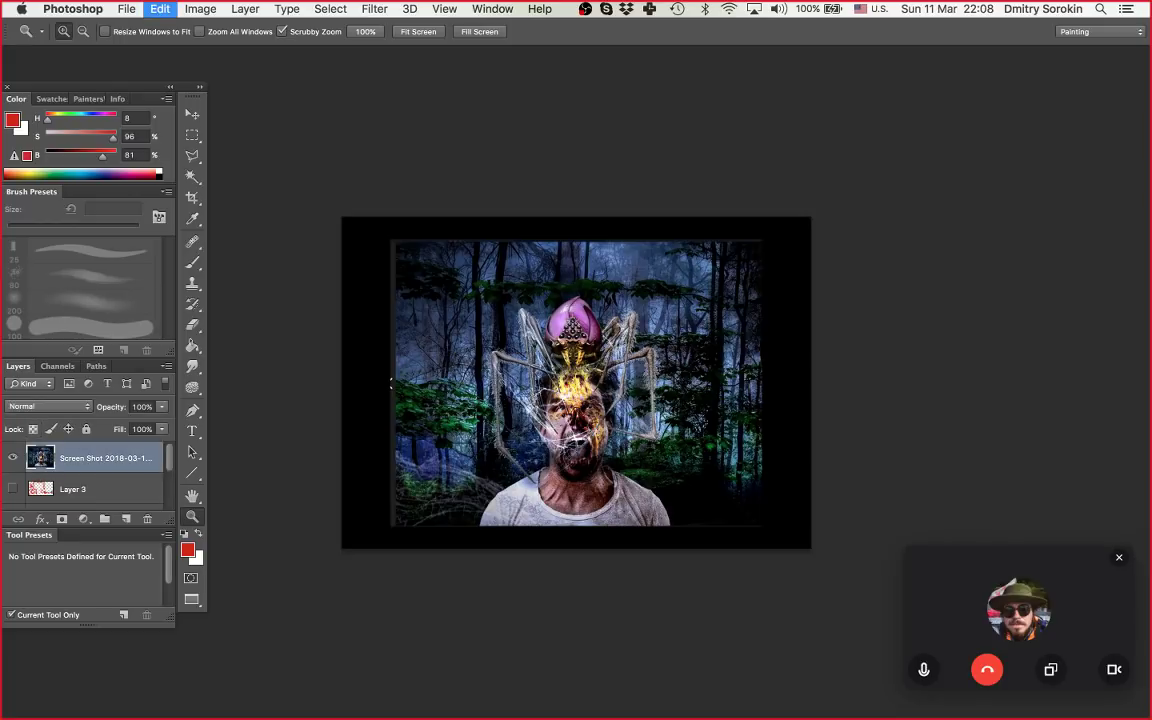
left_click_drag(762, 240, 736, 259)
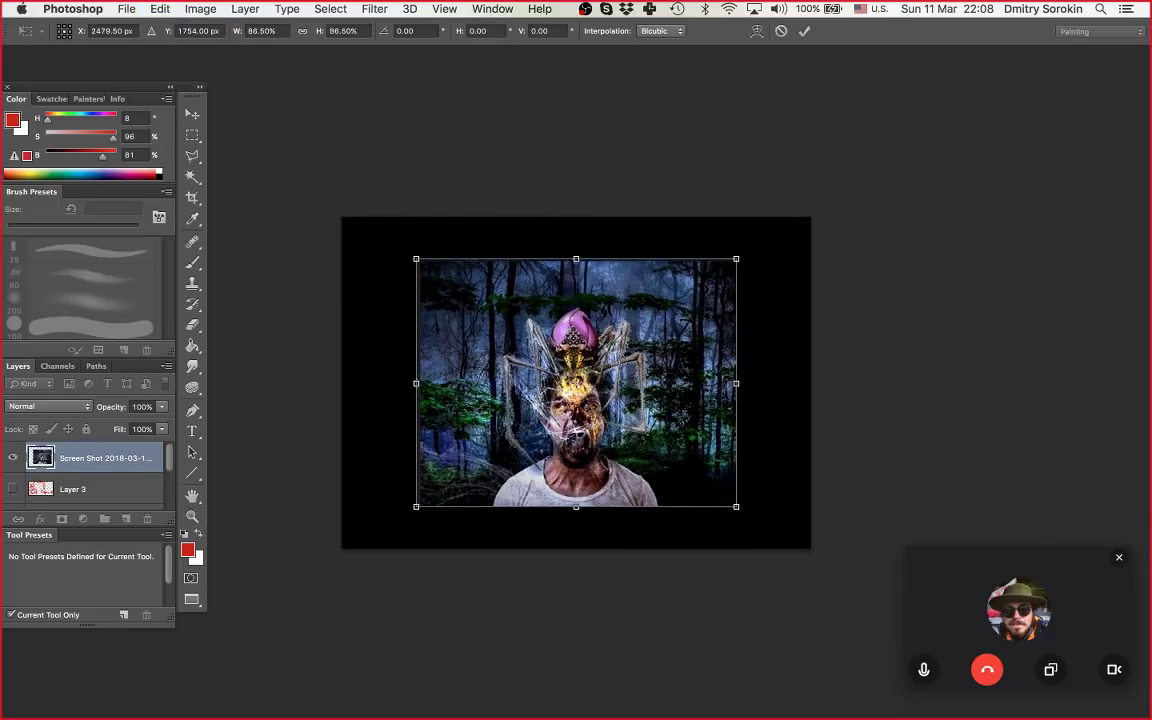
left_click_drag(690, 302, 699, 302)
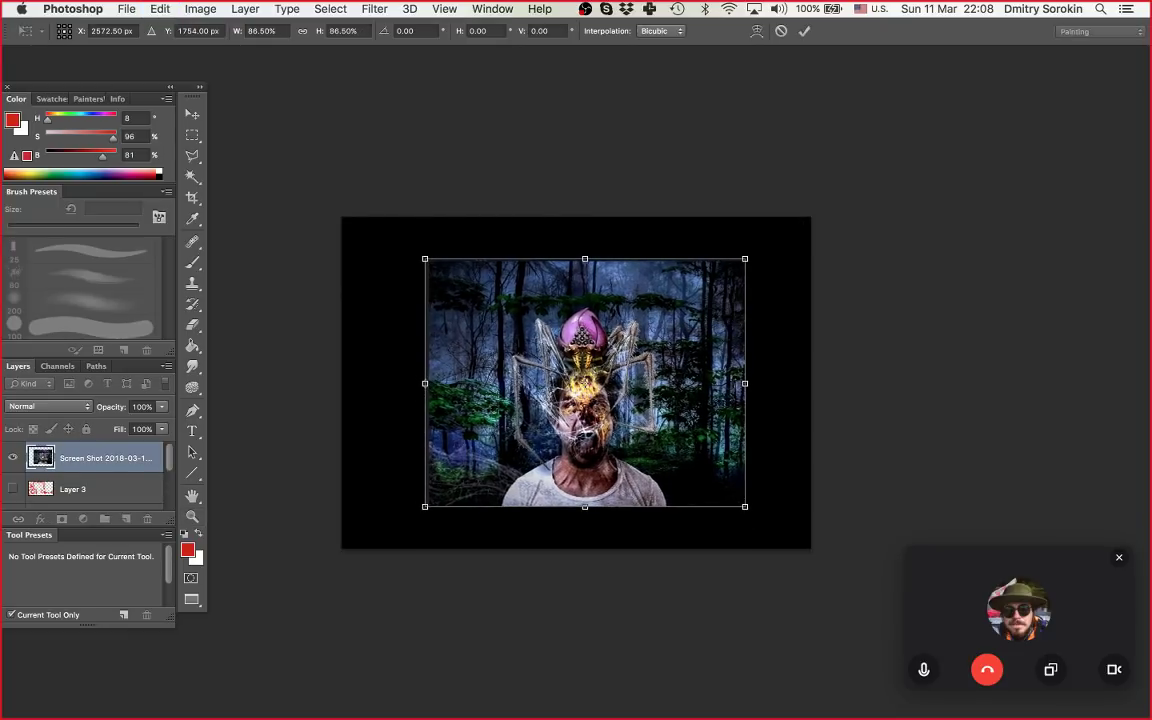
key("Return")
Step: Select a vertical strip along the artwork's left edge and stretch it outward to 191.91% width to extend the forest
key("z")
mouse_move(426, 381)
left_mouse_down()
mouse_move(352, 370)
mouse_move(364, 356)
left_mouse_up()
key("m")
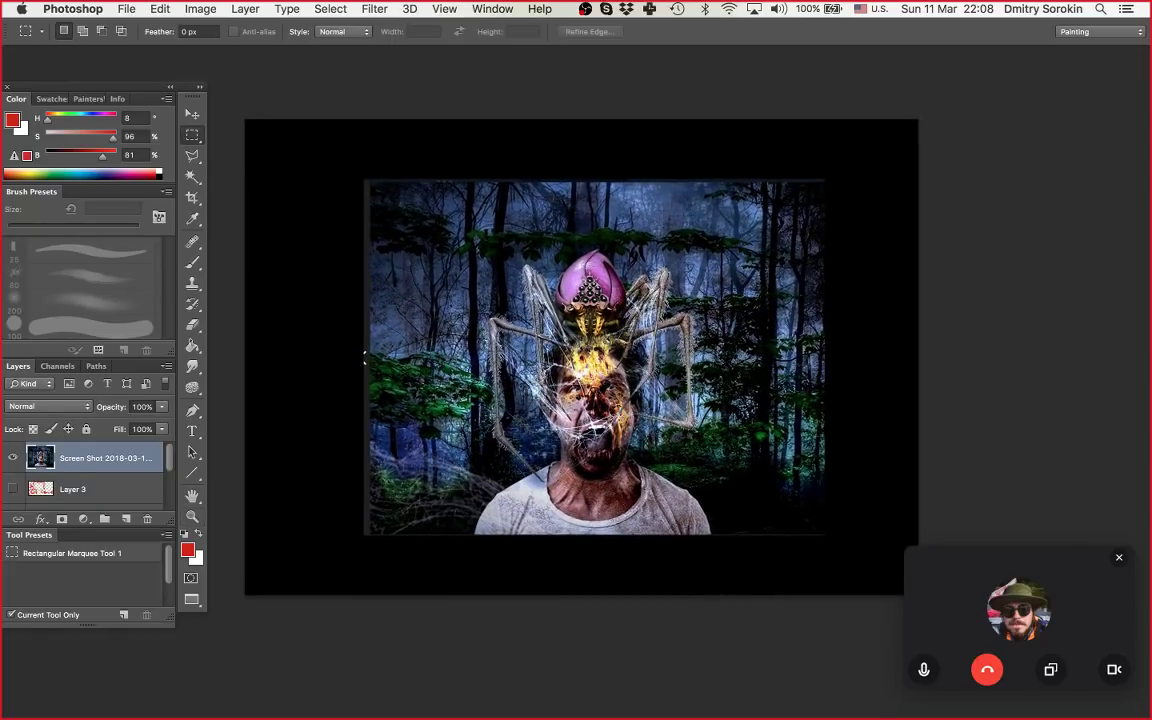
left_click_drag(311, 183, 447, 548)
key("super+c")
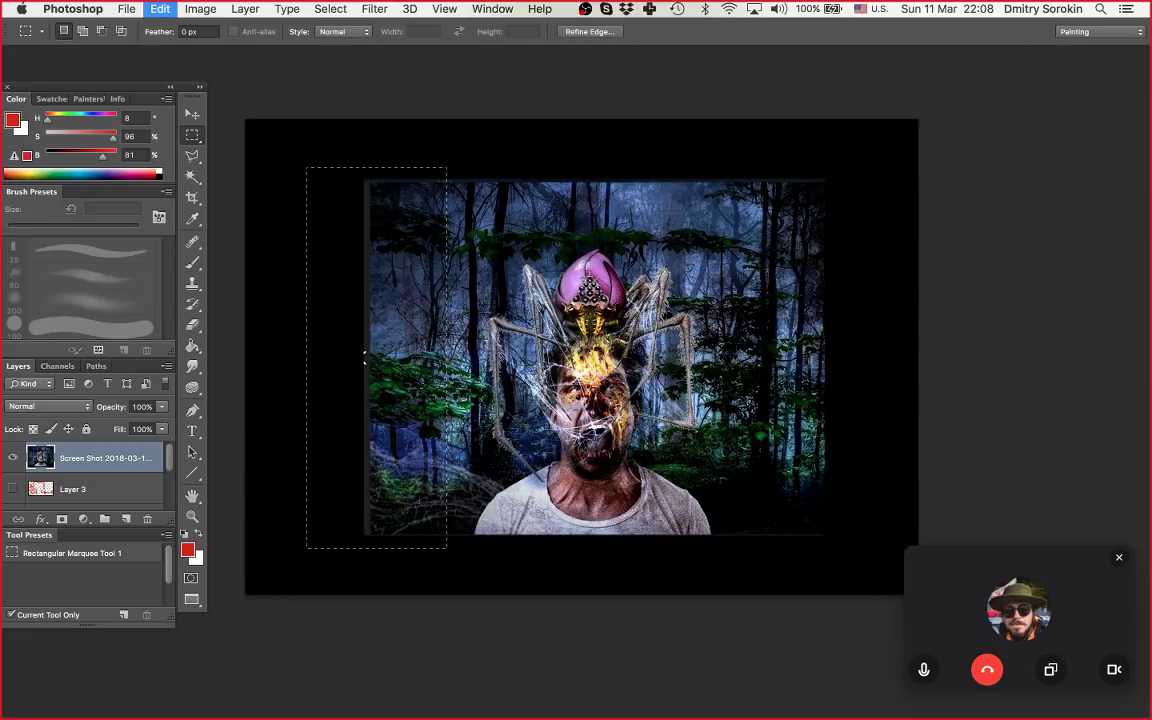
key("super+t")
left_click_drag(365, 357, 289, 357)
key("Return")
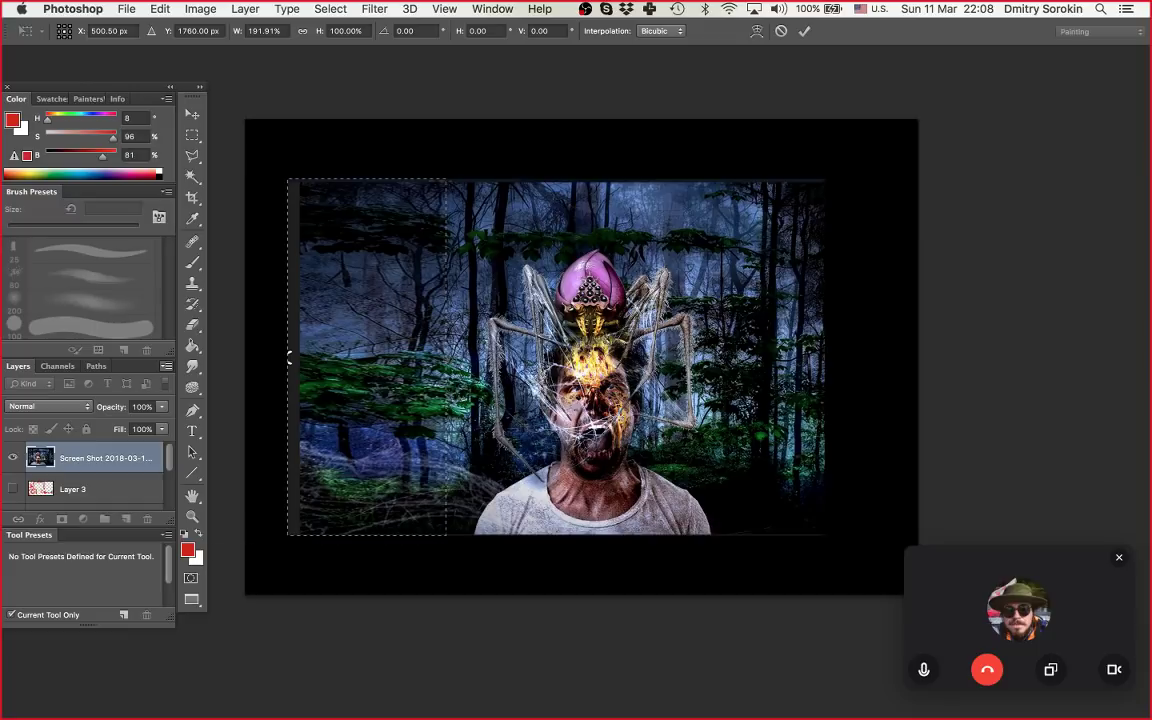
Step: Select a vertical strip along the artwork's right edge, stretch it outward to extend the forest, and clear the selection
left_click_drag(870, 148, 753, 559)
key("super+t")
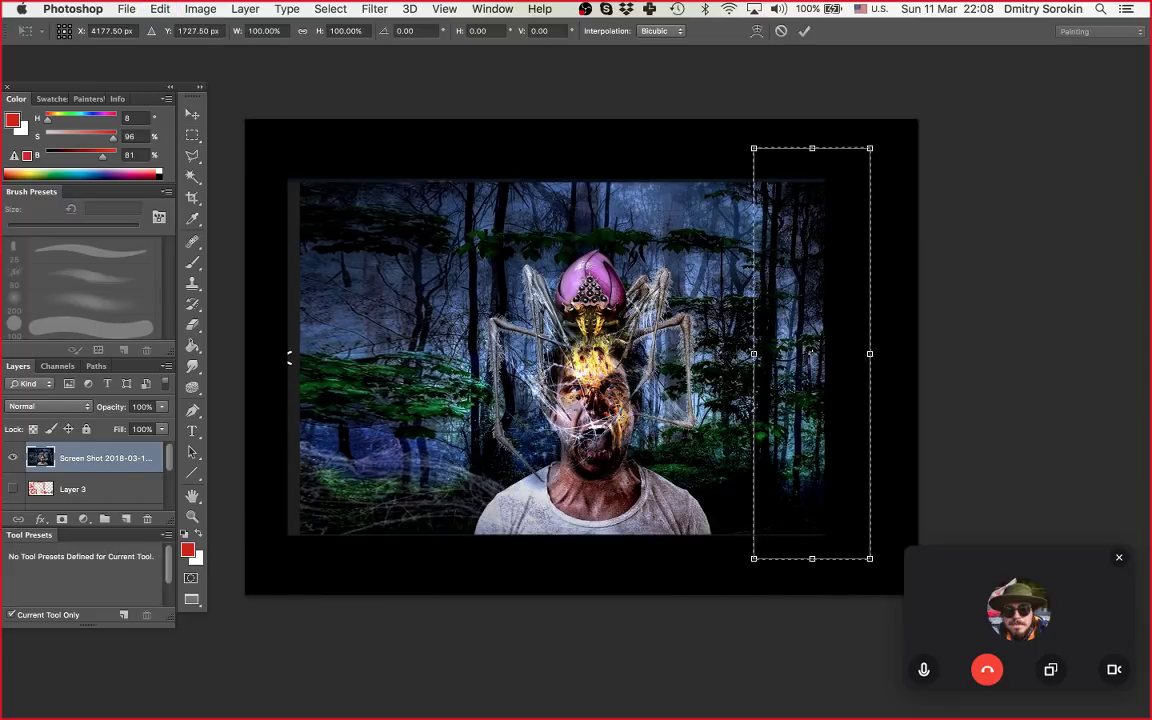
left_click_drag(870, 353, 947, 353)
key("Escape")
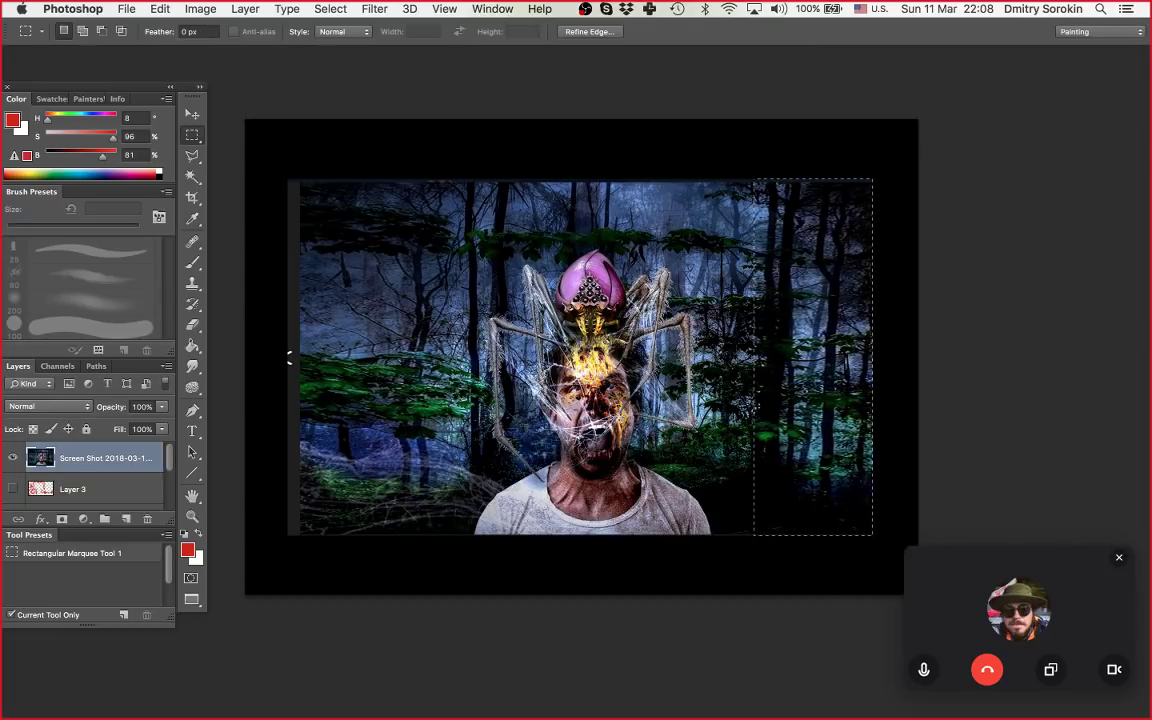
key("super+d")
left_click_drag(289, 357, 307, 349)
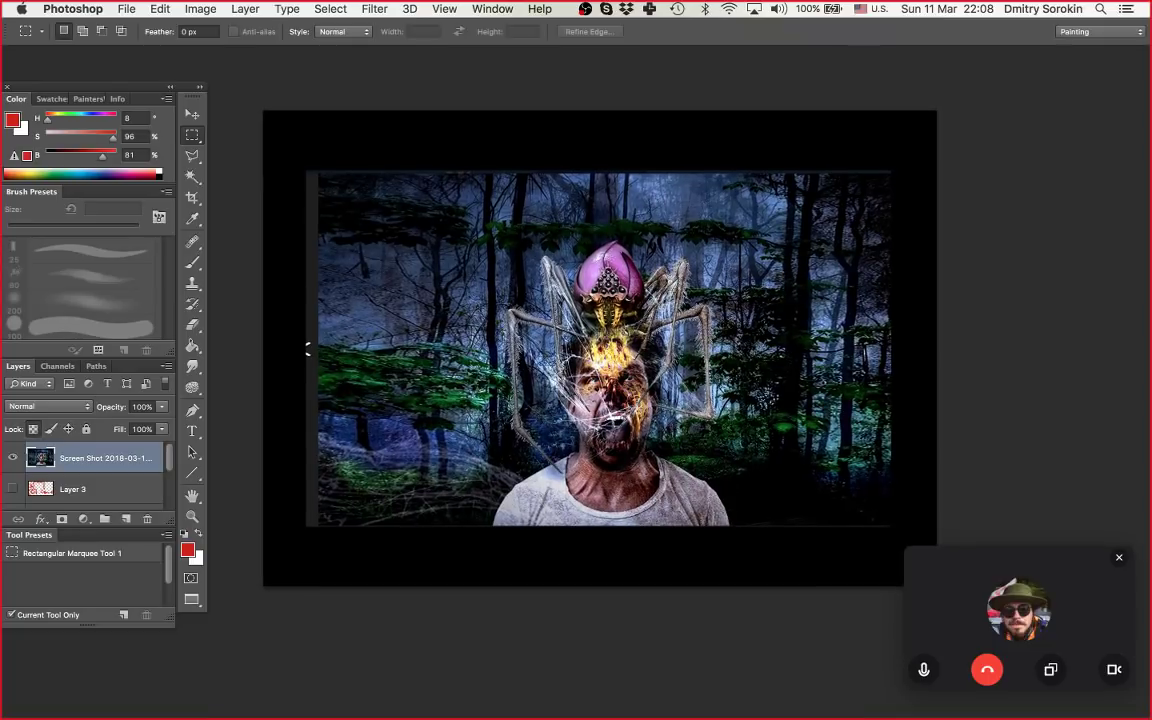
Step: Choose a textured brush tip for the Brush tool and enlarge it to 400 px
key("z")
key("b")
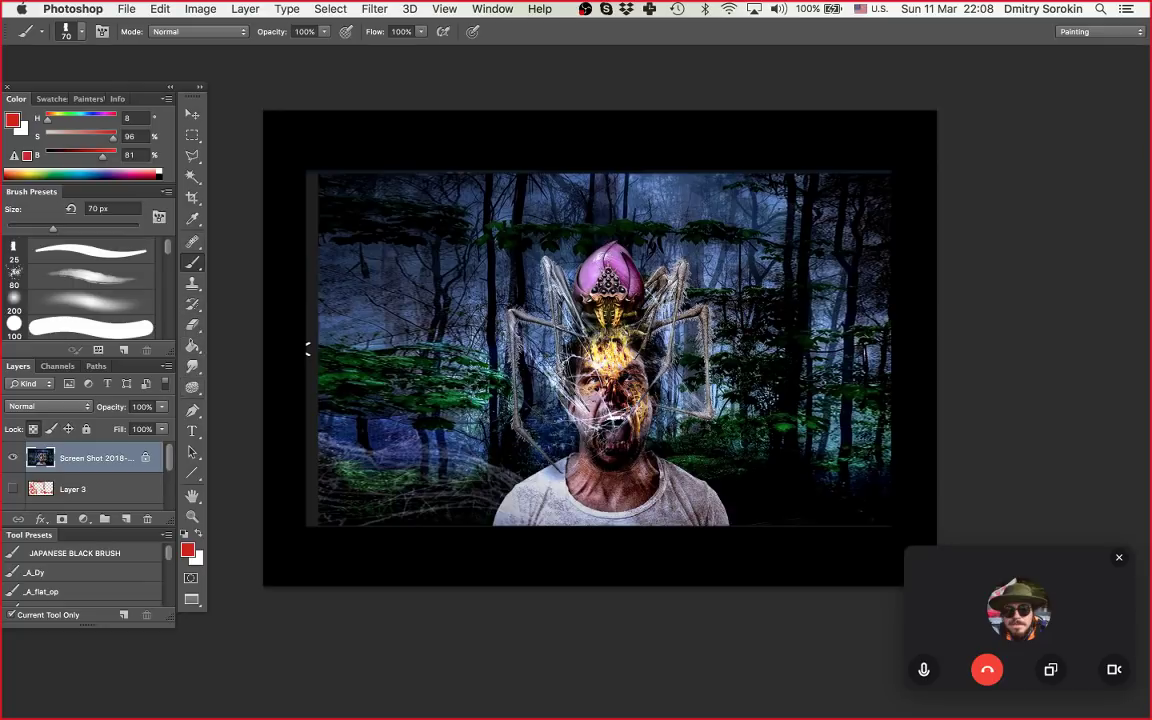
scroll(90, 285, "down", 3)
scroll(90, 285, "down", 3)
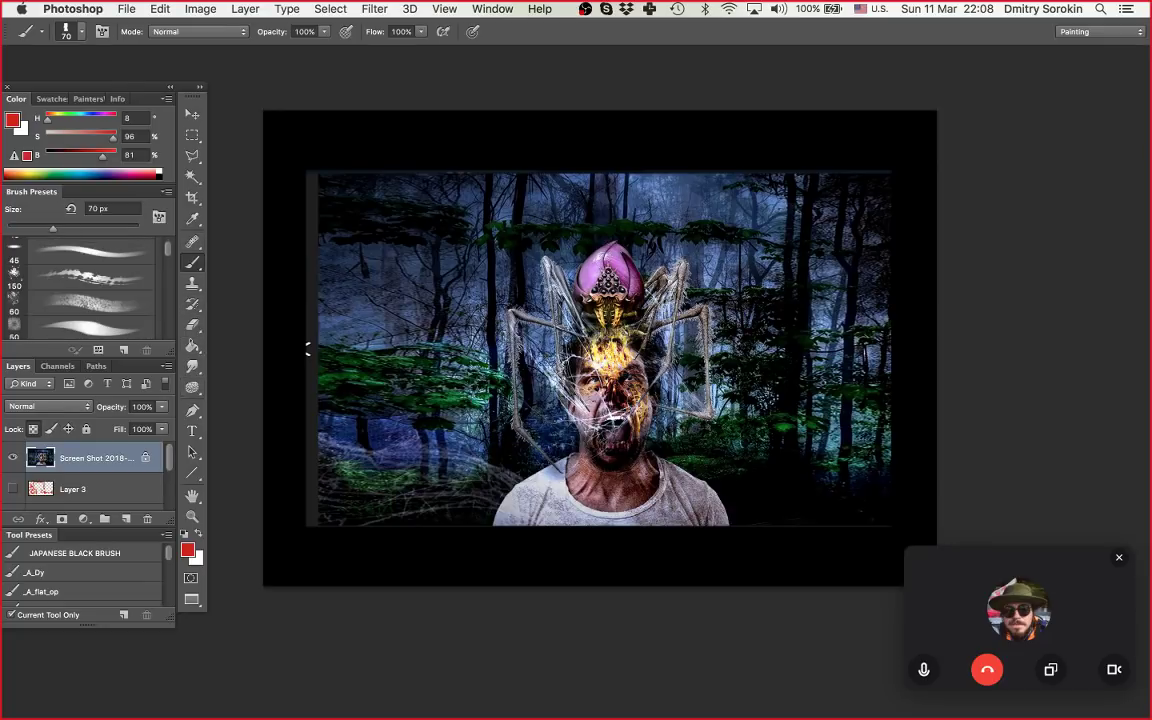
left_click(92, 303)
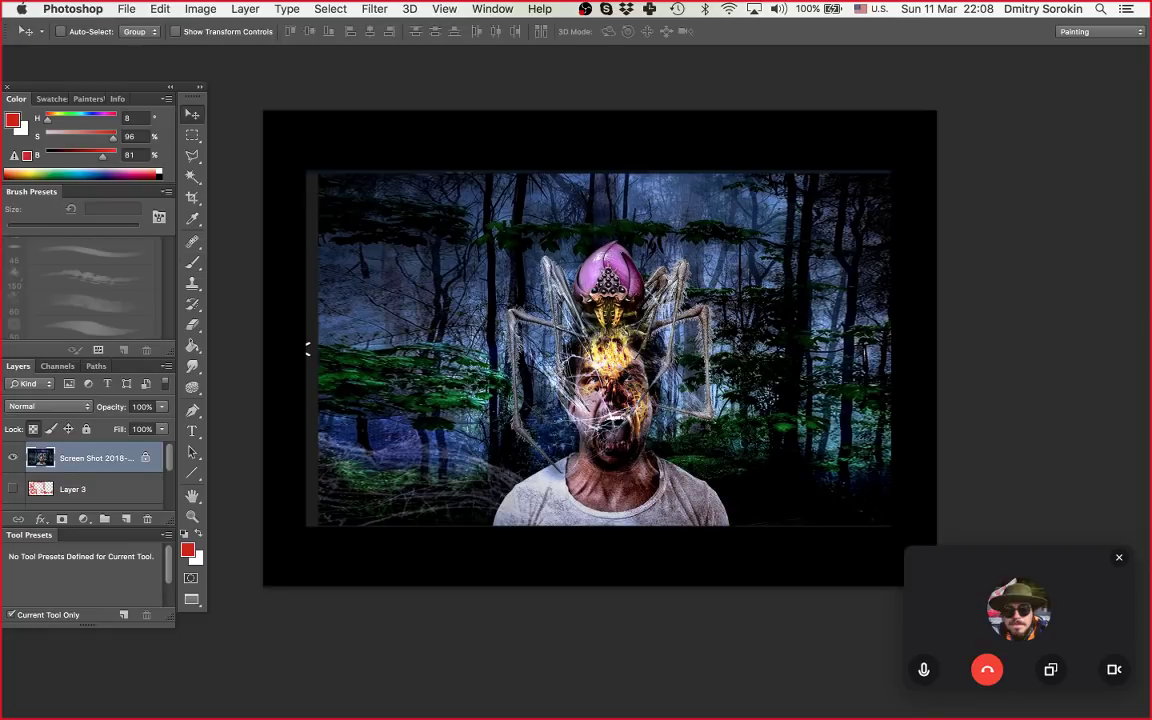
key("bracketright")
key("bracketright")
key("bracketright")
key("bracketright")
key("bracketright")
key("bracketright")
key("bracketright")
key("bracketright")
key("bracketright")
key("bracketright")
key("bracketright")
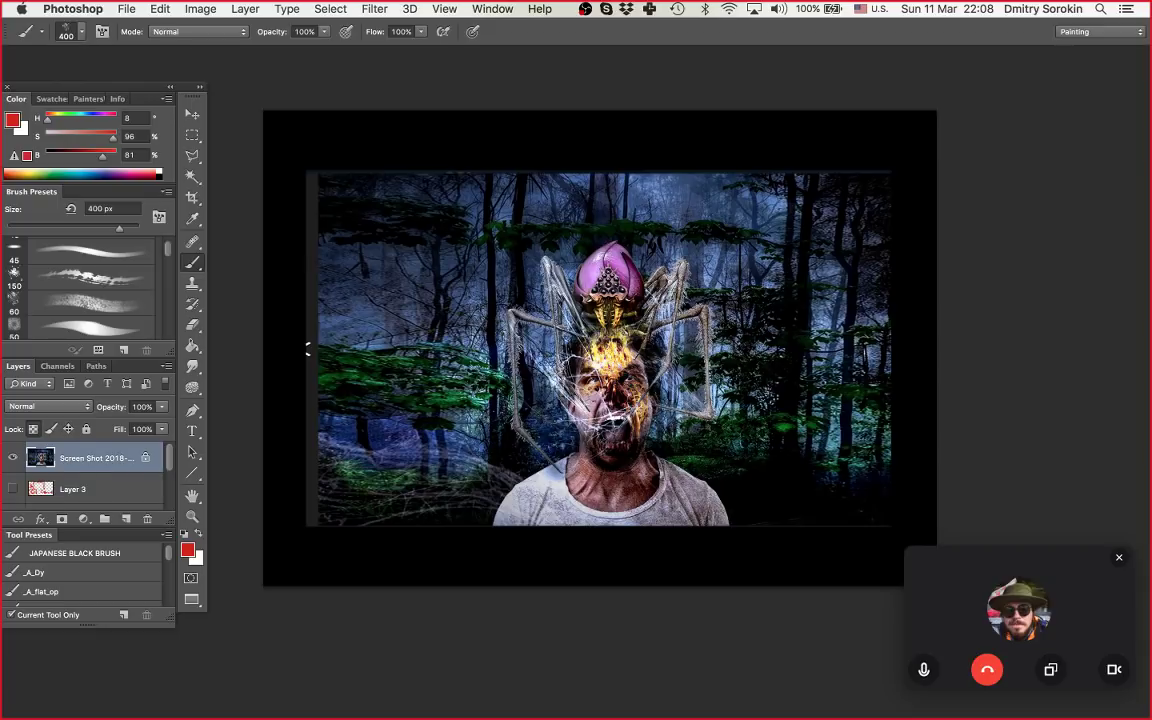
Step: Save the current brush as tool preset "Brush Tool Aufgenommener Pinsel 1 1" with its color included
left_click(124, 615)
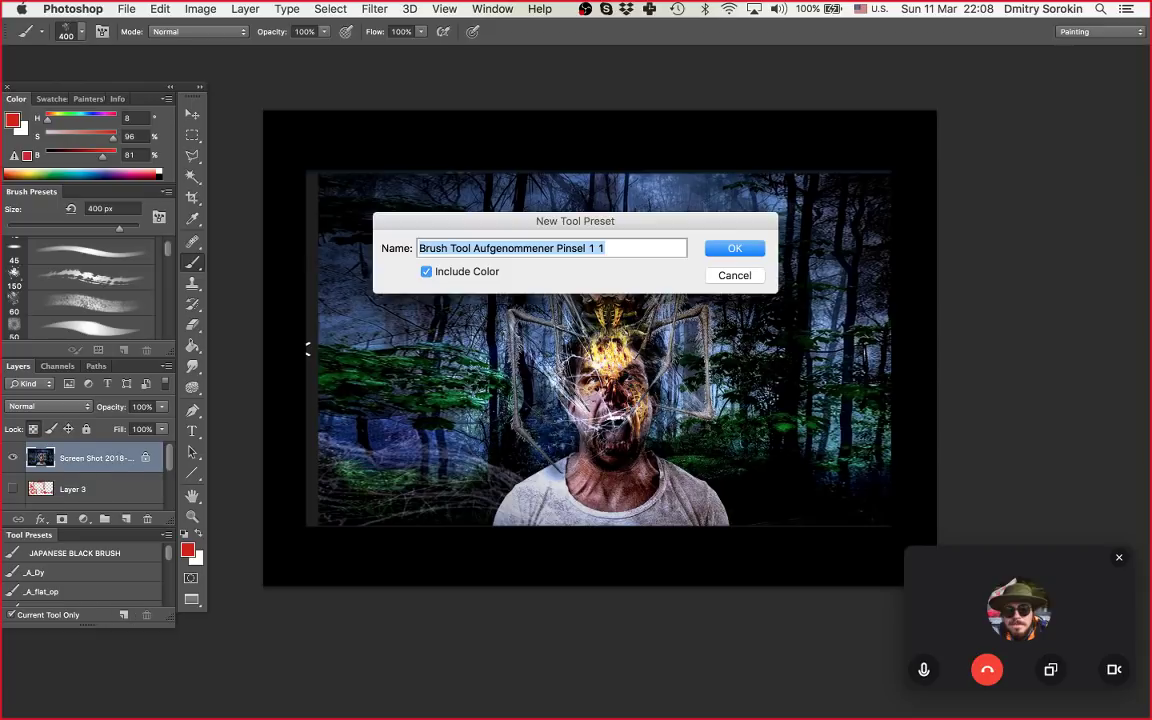
key("Return")
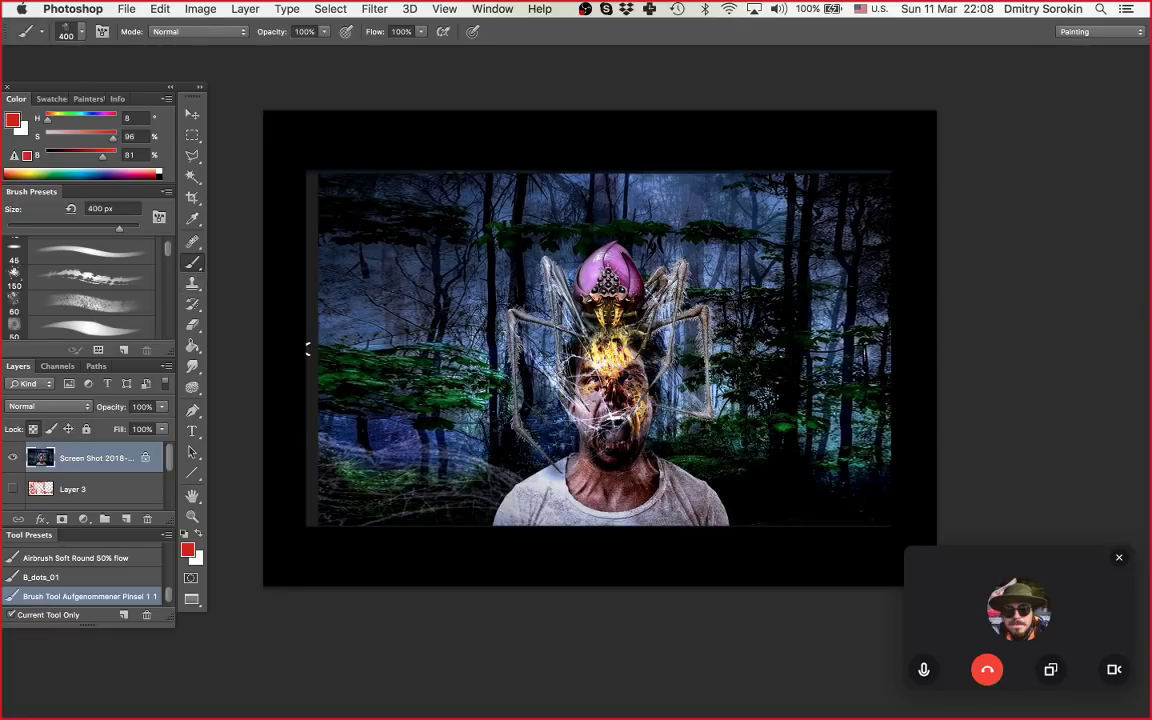
scroll(85, 577, "up", 20)
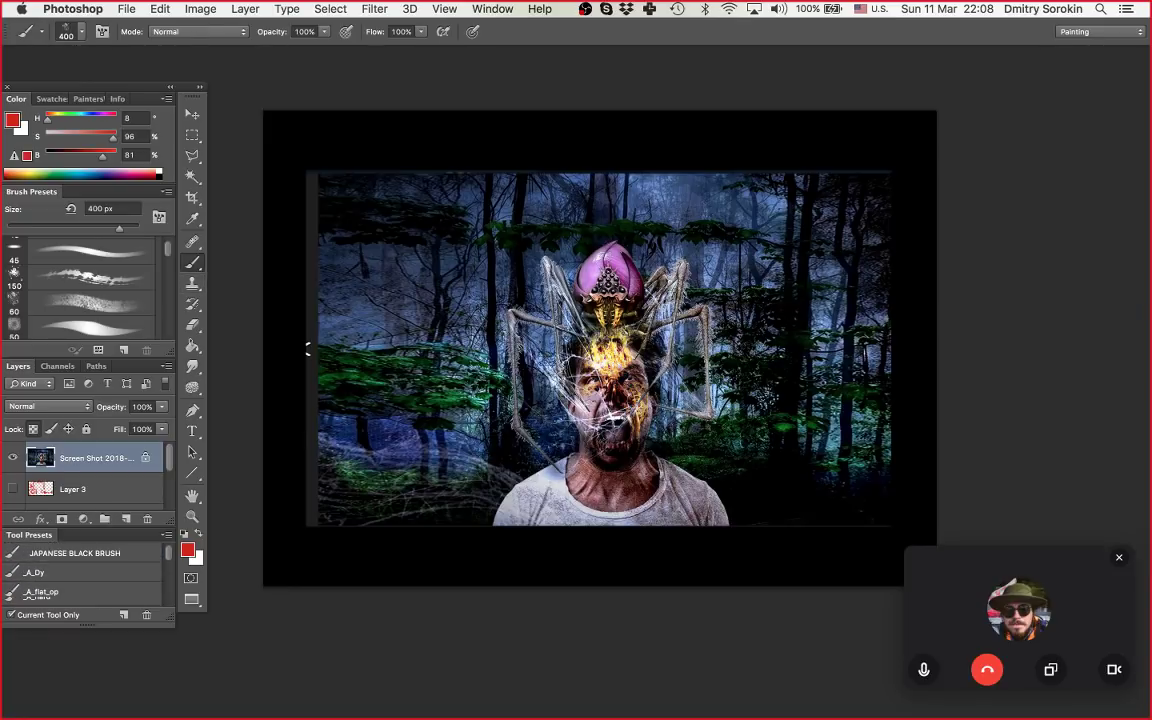
Step: Create a new layer above the screenshot layer and set up the 25 px flat brush at a size of 60 px
key("alt+shift+super+n")
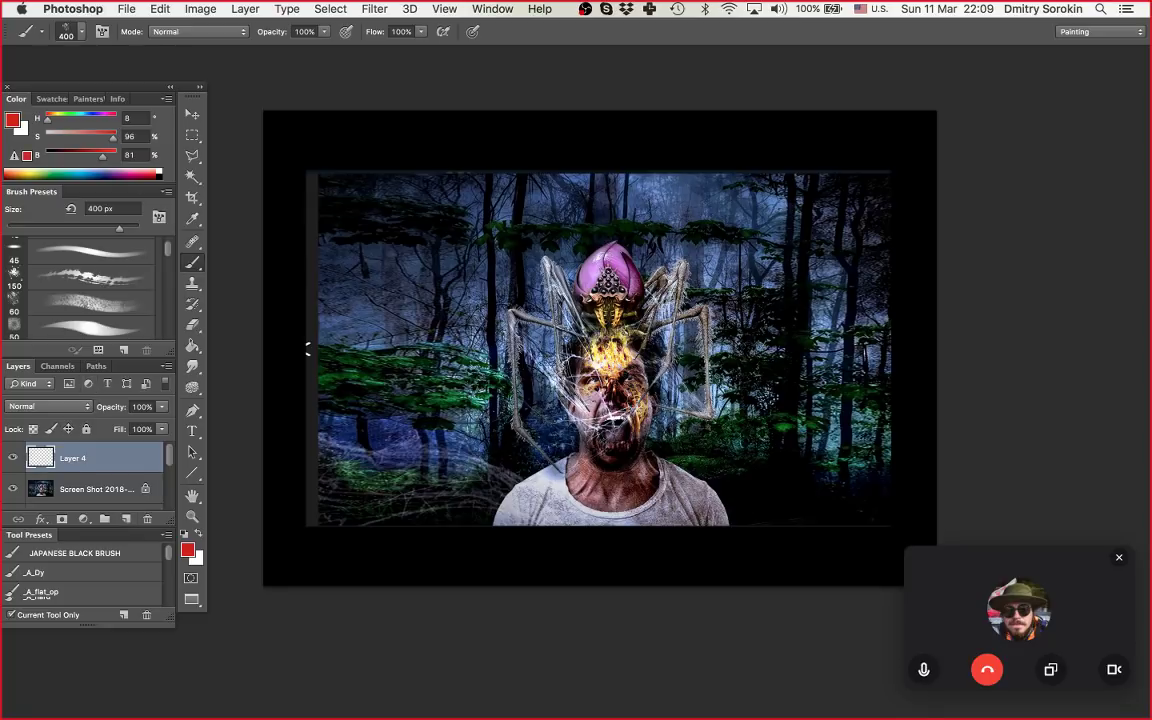
scroll(90, 290, "down", 3)
left_click(90, 301)
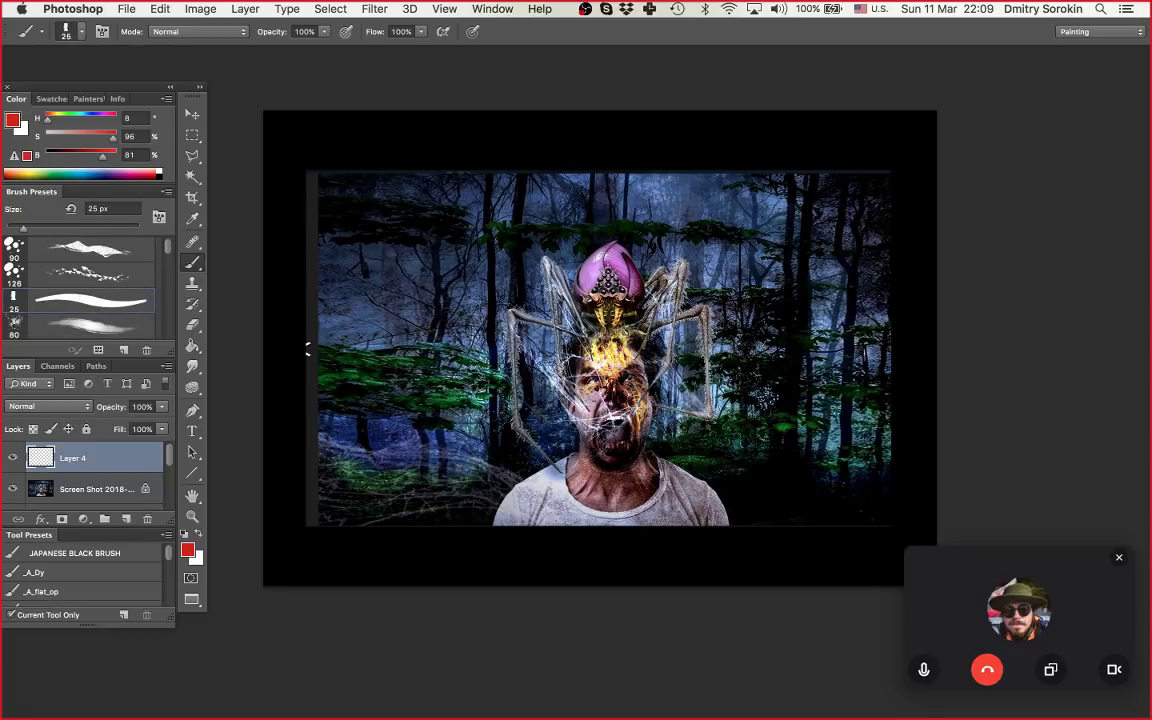
key("bracketright")
key("bracketright")
key("bracketright")
key("bracketright")
key("bracketright")
key("bracketright")
Step: Mark the horizontal lines of the foliage and ground on both sides of the figure with red strokes
mouse_move(315, 215)
left_mouse_down()
mouse_move(518, 238)
mouse_move(718, 235)
mouse_move(838, 258)
left_mouse_up()
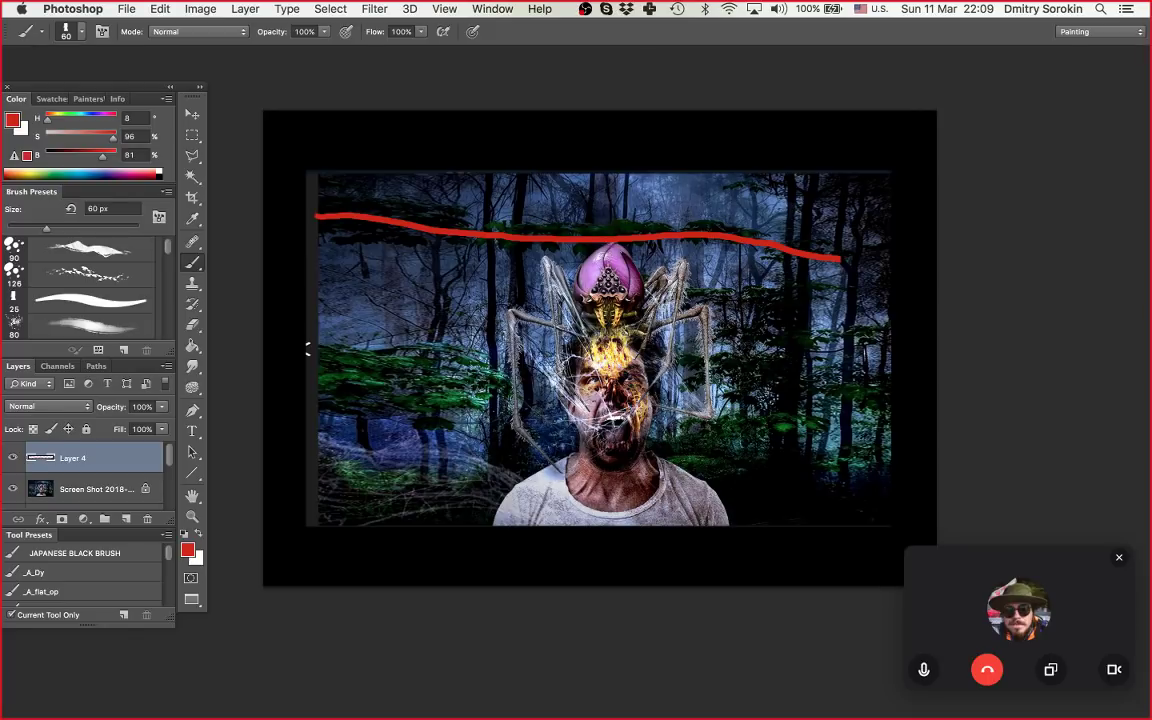
left_click_drag(313, 352, 500, 372)
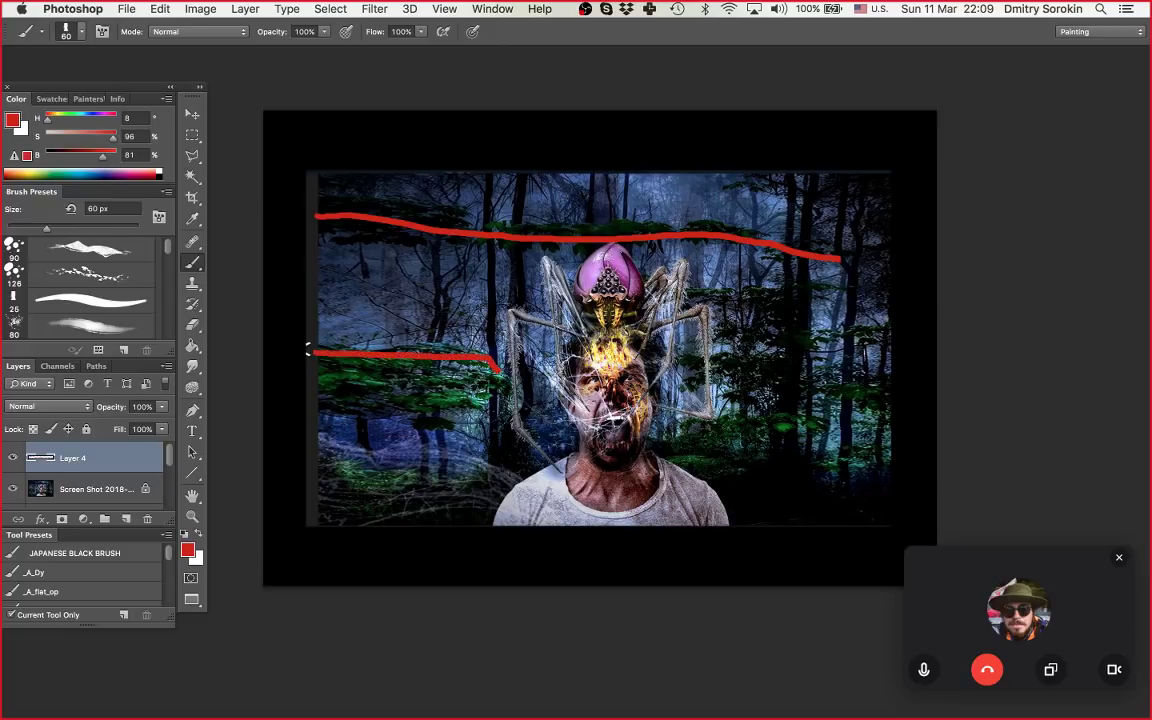
left_click_drag(313, 452, 500, 462)
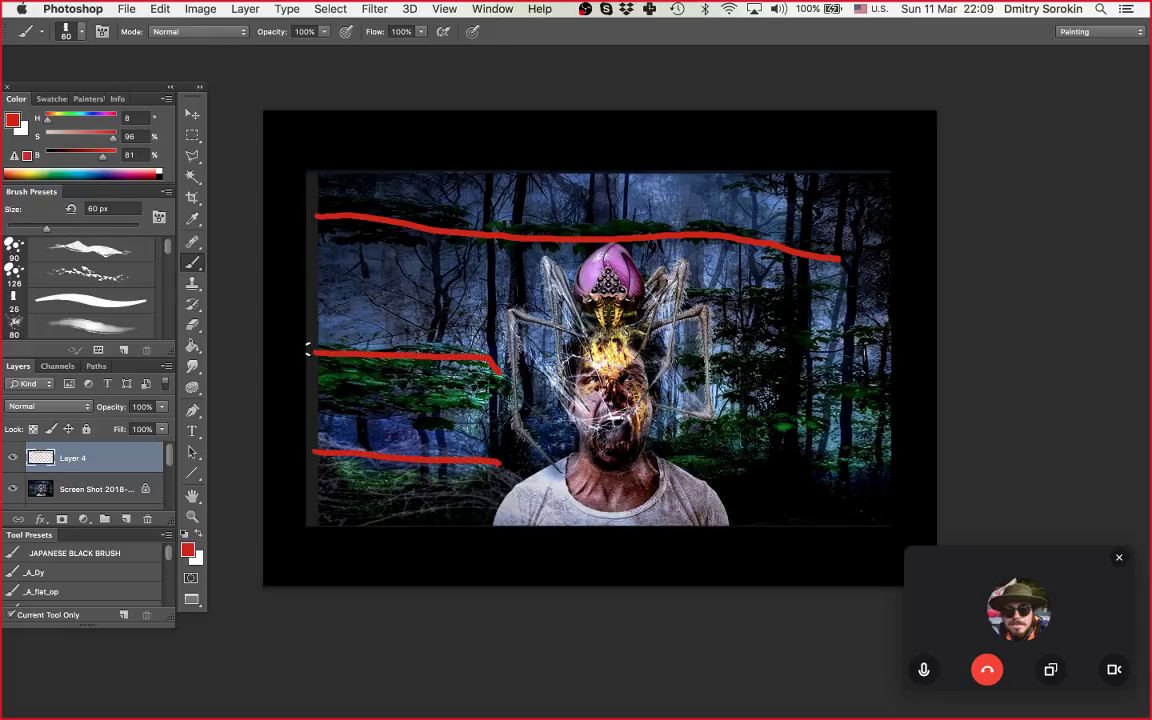
left_click_drag(691, 435, 831, 412)
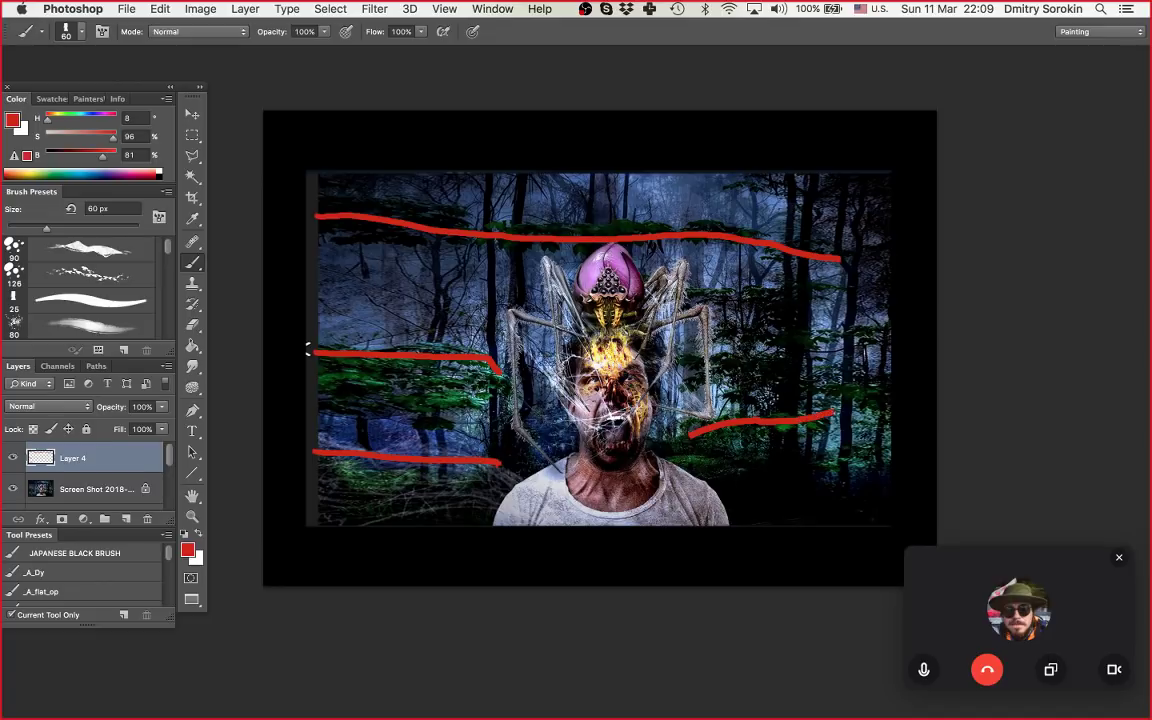
left_click_drag(720, 355, 785, 362)
left_click_drag(733, 299, 767, 302)
Step: Mark the vertical tree trunks on both sides of the figure with red strokes
left_click_drag(803, 172, 779, 465)
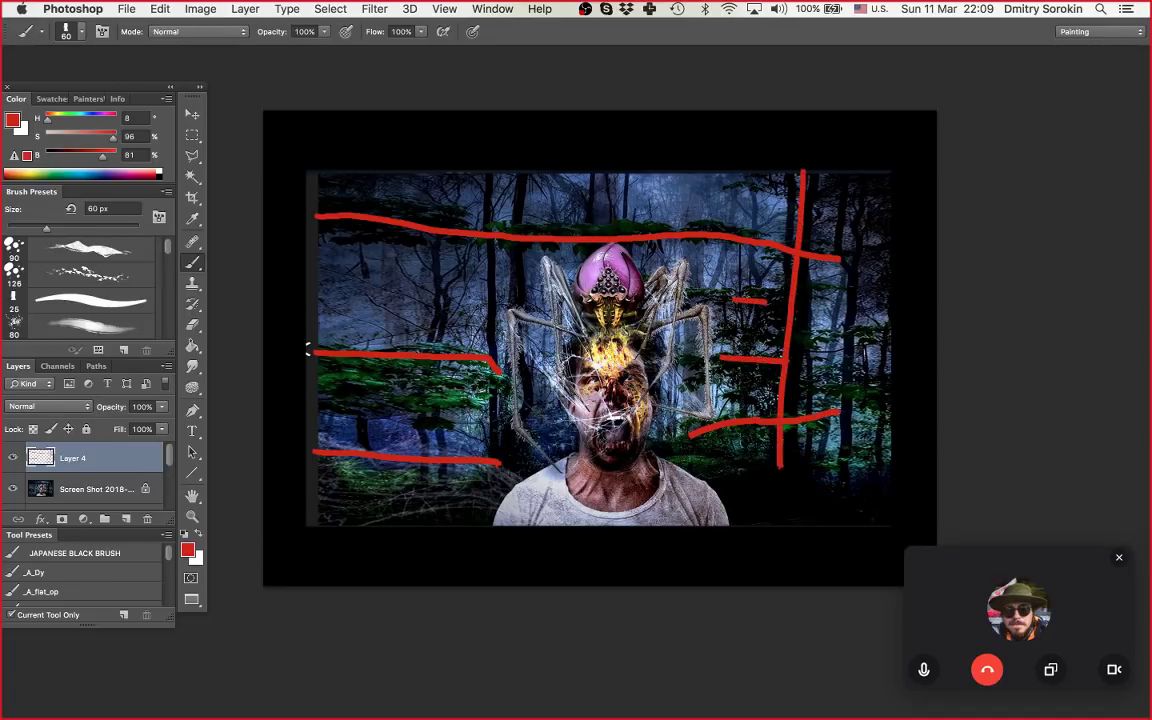
left_click_drag(860, 185, 845, 435)
left_click_drag(526, 197, 527, 332)
left_click_drag(494, 192, 498, 330)
left_click_drag(427, 182, 437, 380)
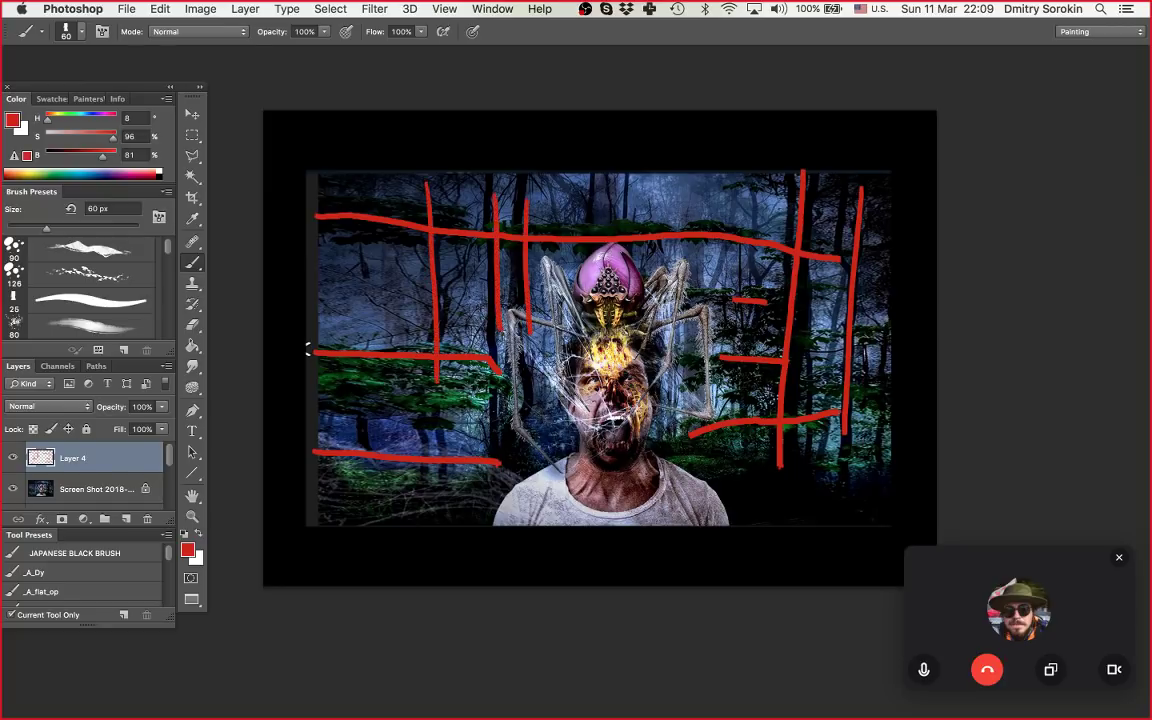
Step: Delete all red guide strokes from Layer 4 using rectangular selections, then clear the selection
key("m")
mouse_move(309, 154)
left_mouse_down()
mouse_move(440, 158)
mouse_move(878, 232)
mouse_move(843, 262)
left_mouse_up()
key("Delete")
mouse_move(936, 154)
left_mouse_down()
mouse_move(823, 360)
mouse_move(677, 545)
left_mouse_up()
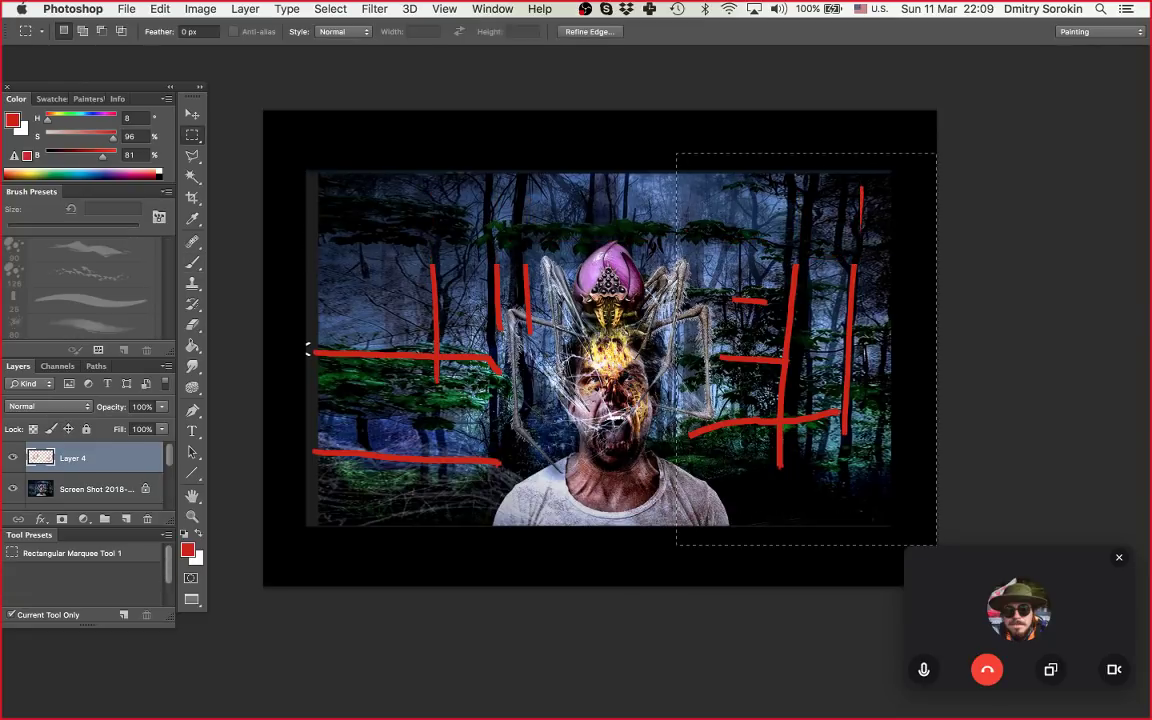
key("Delete")
left_click_drag(289, 193, 583, 551)
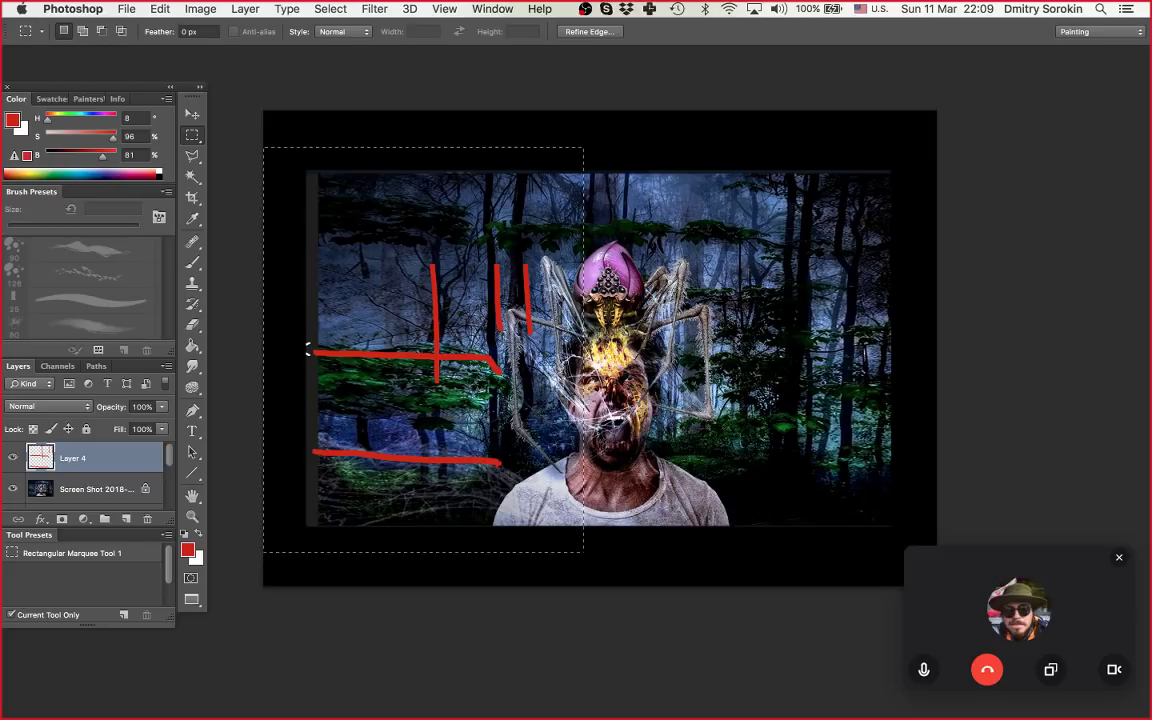
key("Delete")
key("super+d")
Step: Paint over parts of the leafy branch above the spider with blue tones sampled from the surrounding forest
key("z")
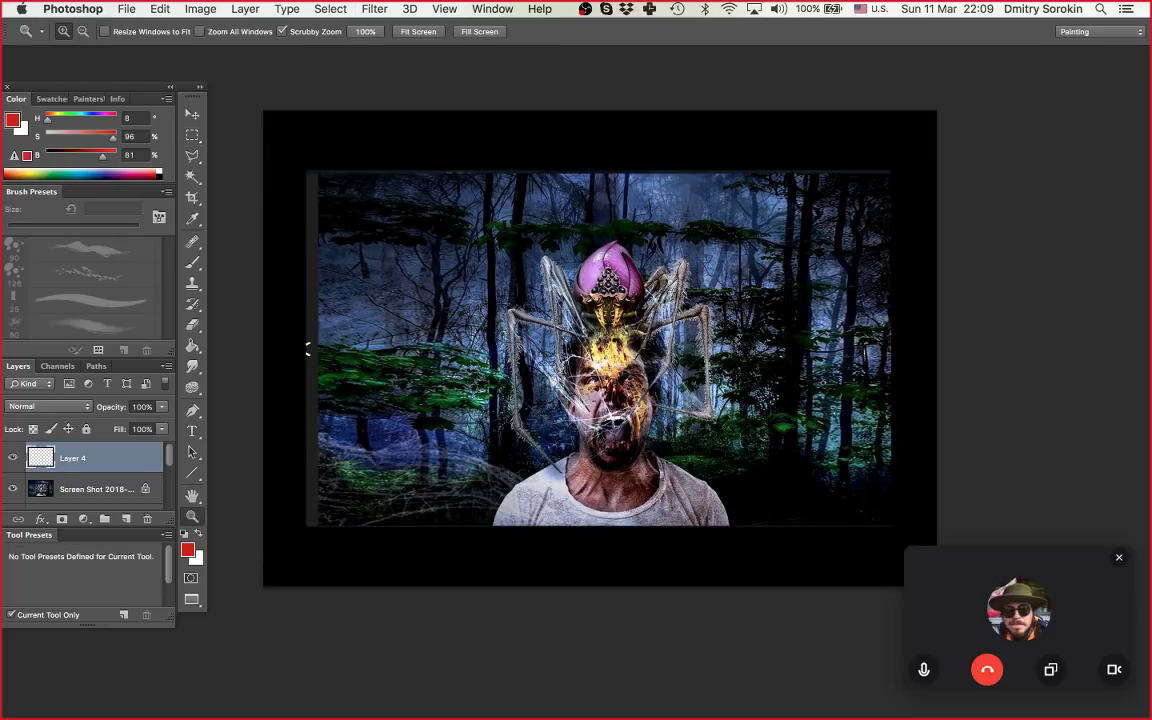
key("super+equal")
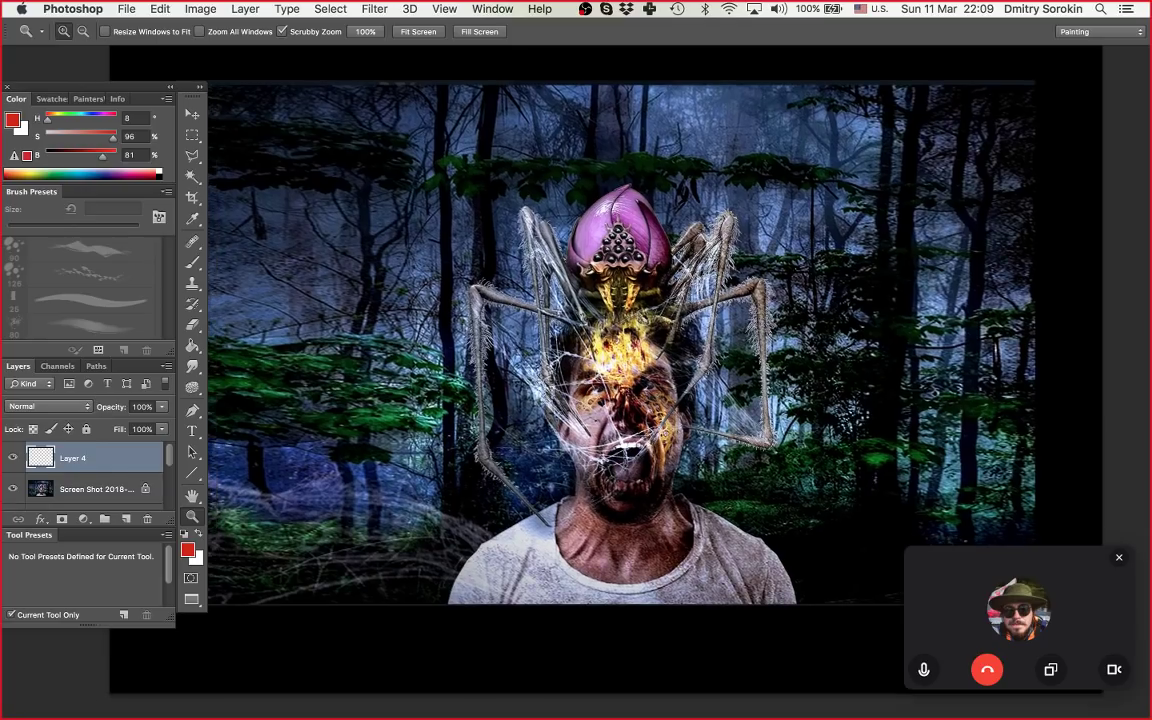
key("super+minus")
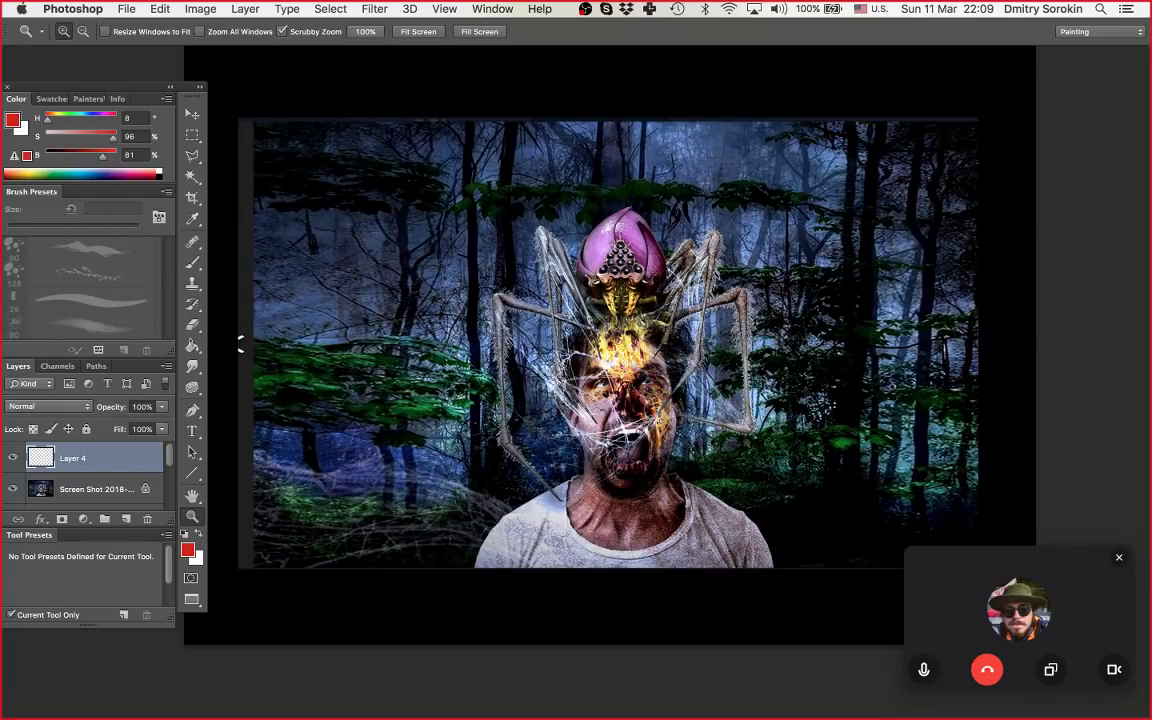
key("b")
left_click(548, 153, "alt")
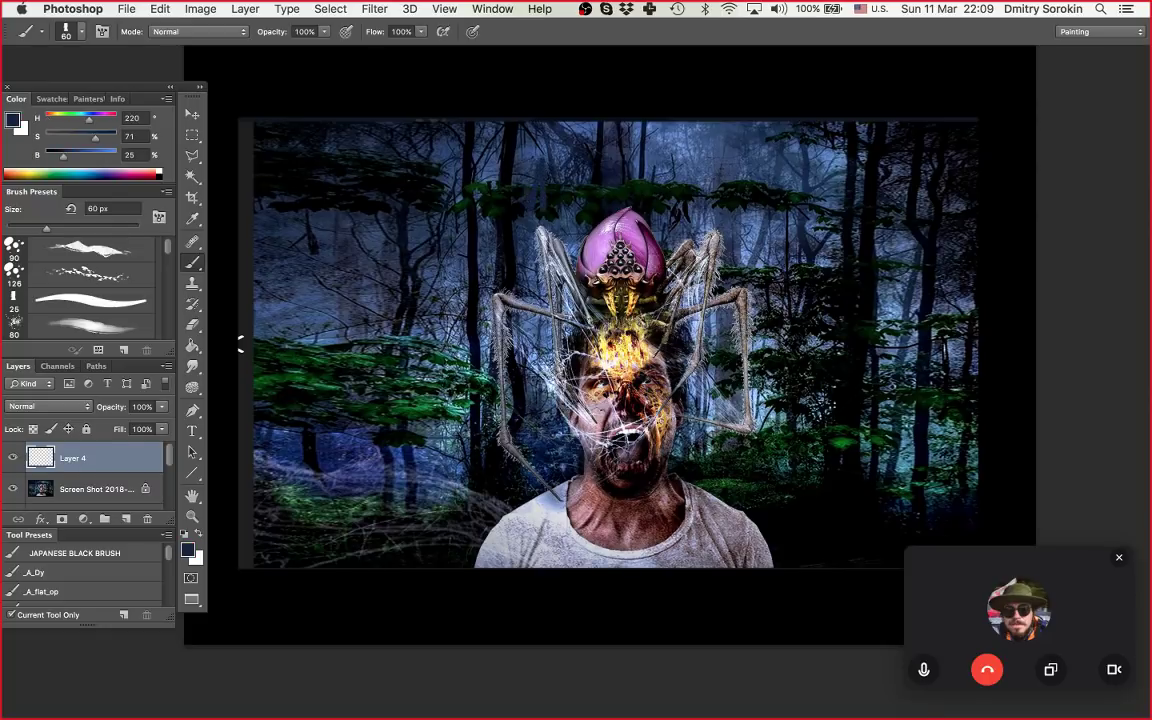
left_click(640, 162, "alt")
mouse_move(634, 186)
left_mouse_down()
mouse_move(706, 188)
mouse_move(708, 162)
mouse_move(738, 198)
mouse_move(778, 193)
left_mouse_up()
left_click(708, 163, "alt")
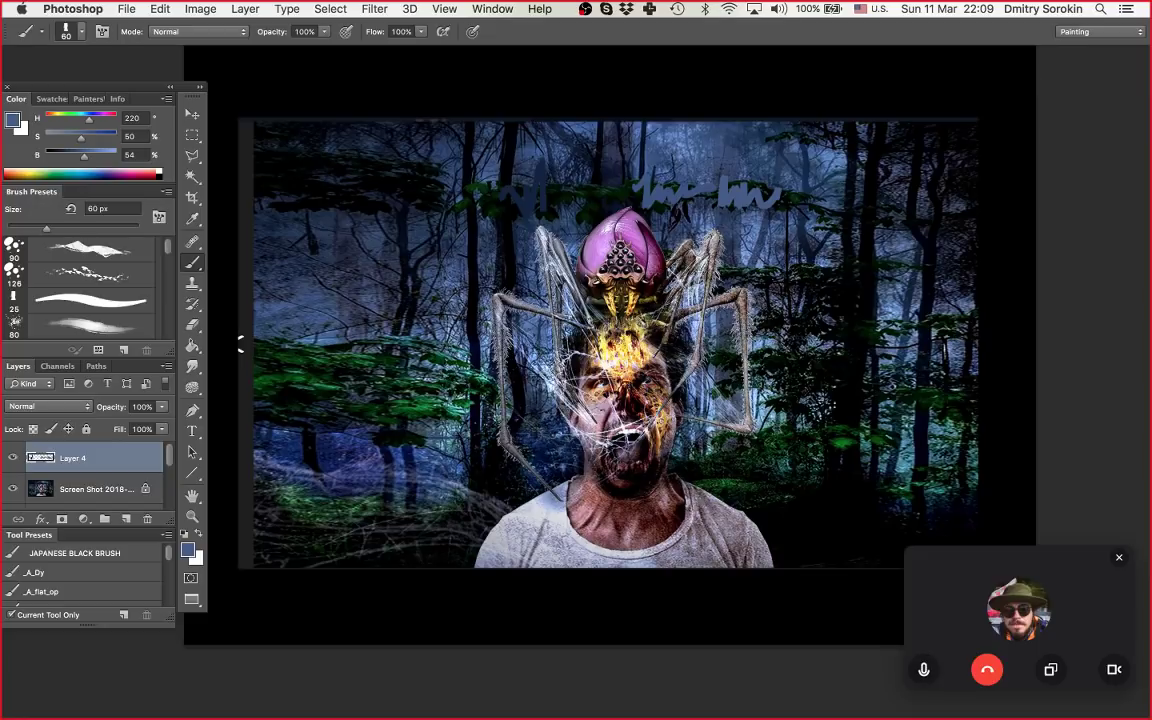
Step: Paint black tree trunks leaning inward toward the figure on both sides of the forest, with the brush at 100 px
key("d")
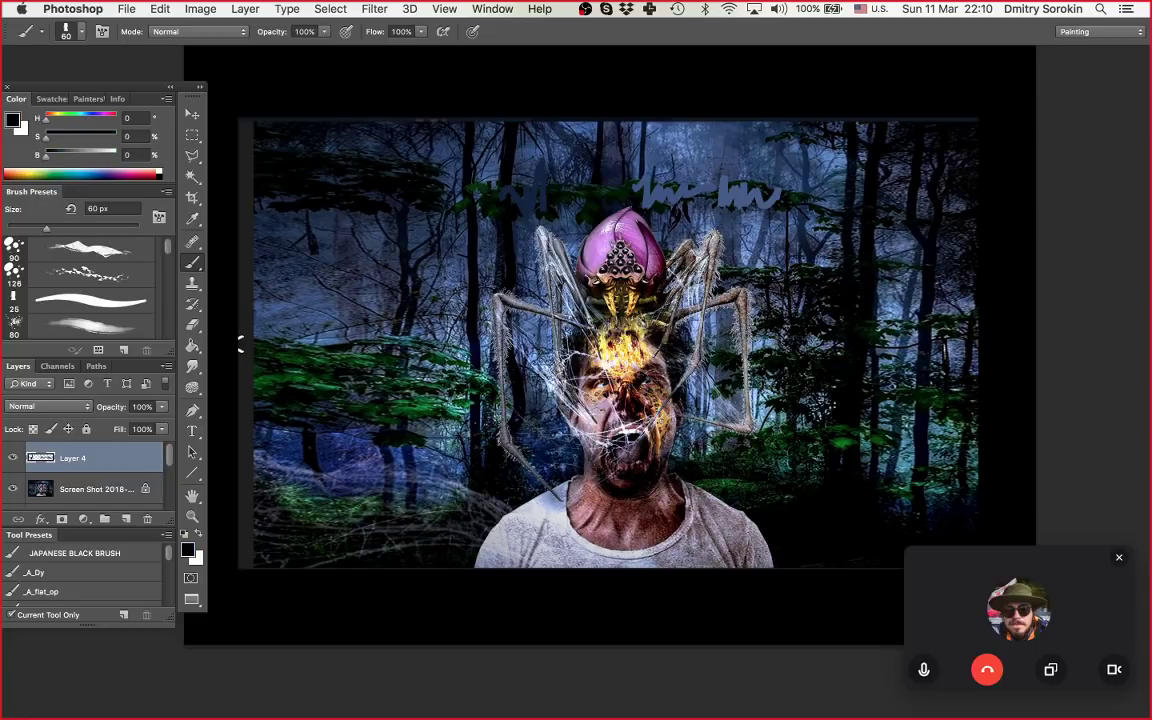
key("bracketright")
key("bracketright")
key("bracketright")
key("bracketright")
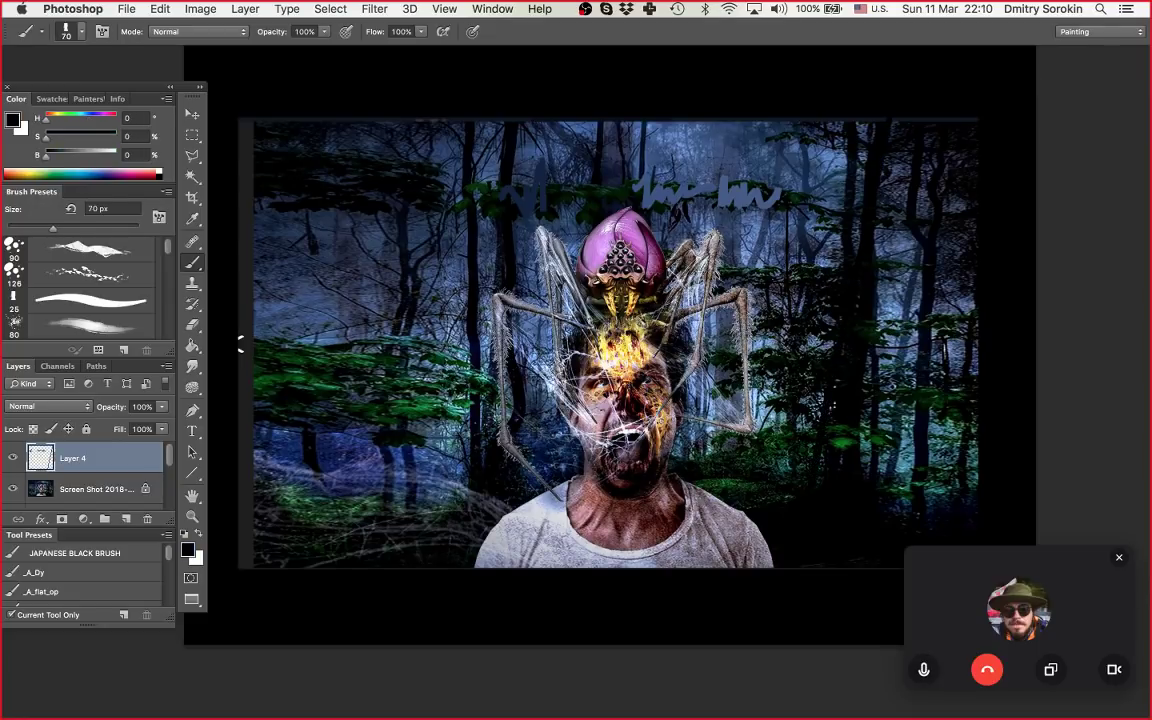
left_click_drag(888, 118, 758, 428)
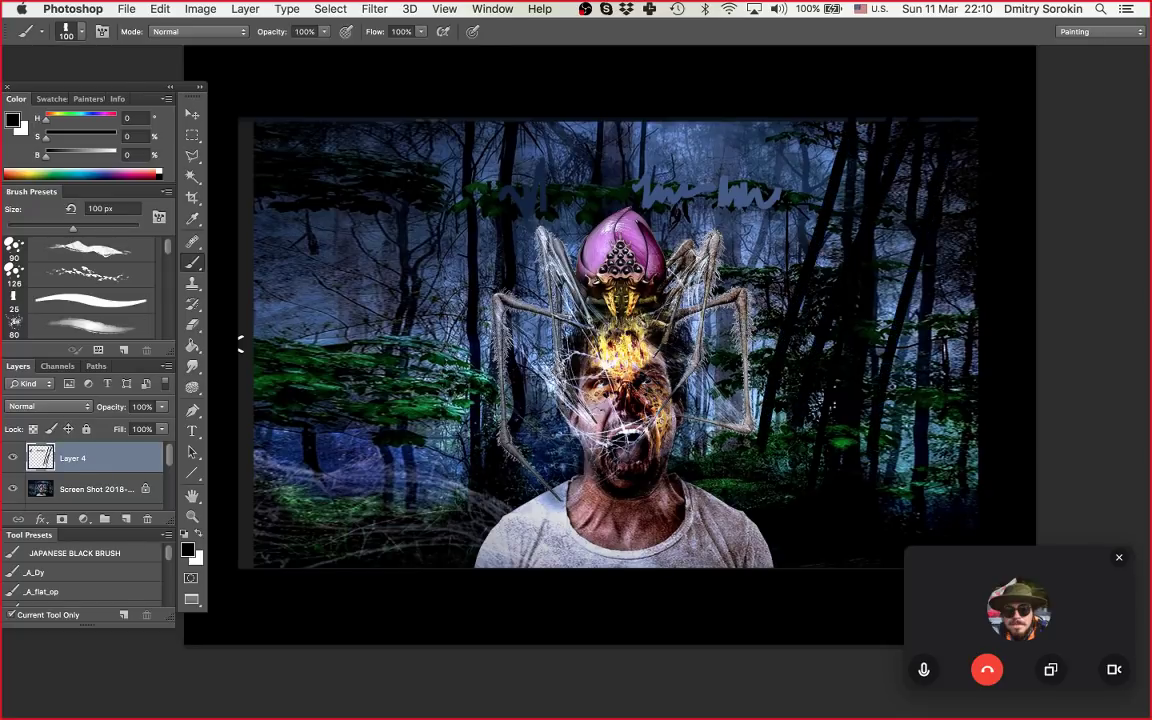
left_click_drag(400, 128, 475, 470)
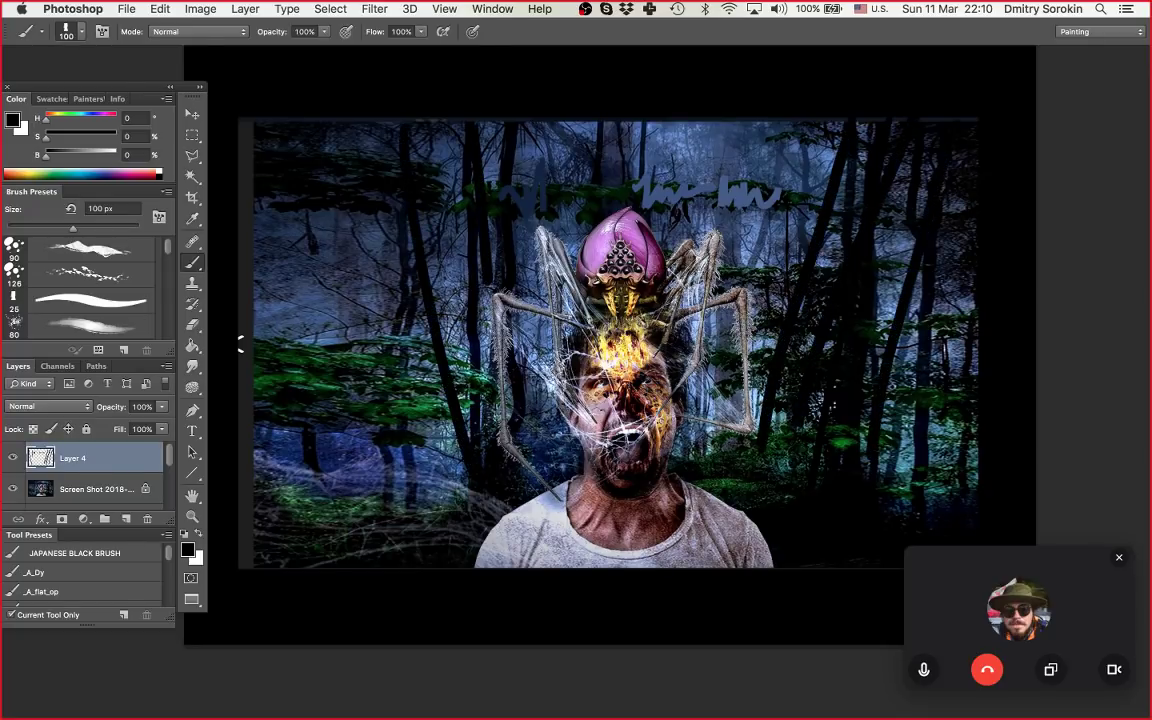
left_click_drag(320, 215, 375, 365)
left_click_drag(224, 185, 350, 445)
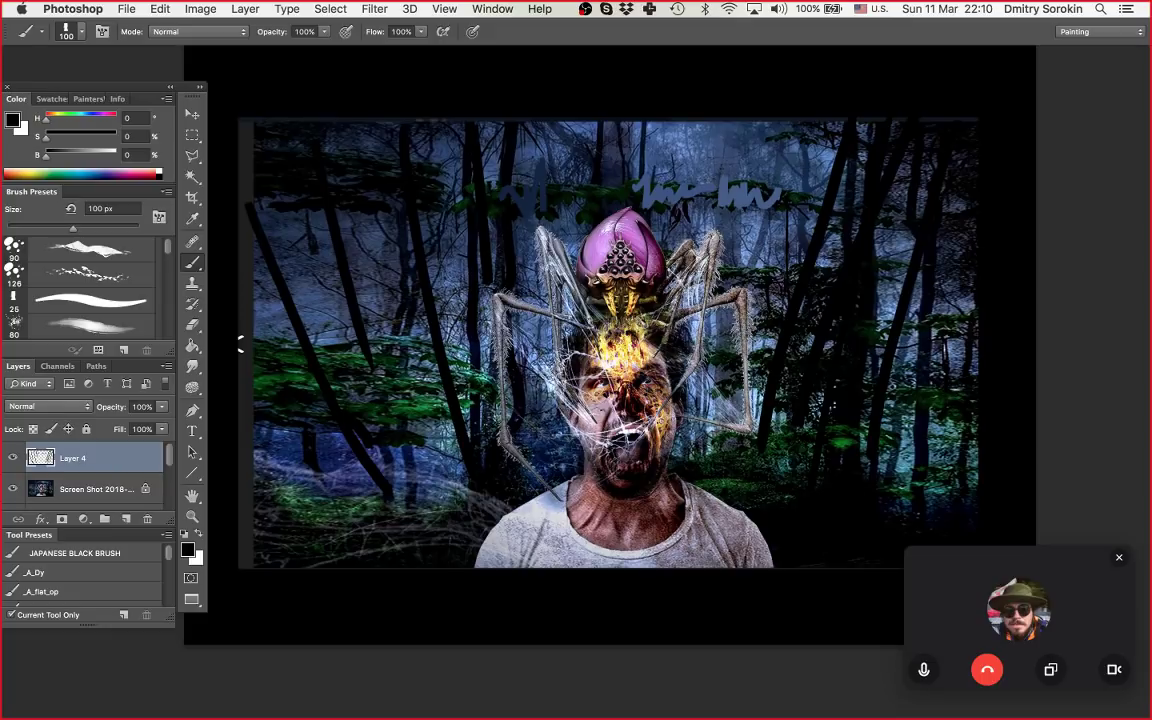
Step: Hide Layer 4 and save the current brush as tool preset "Brush Tool Sampled Brush 10 1" with its color included
left_click(13, 458)
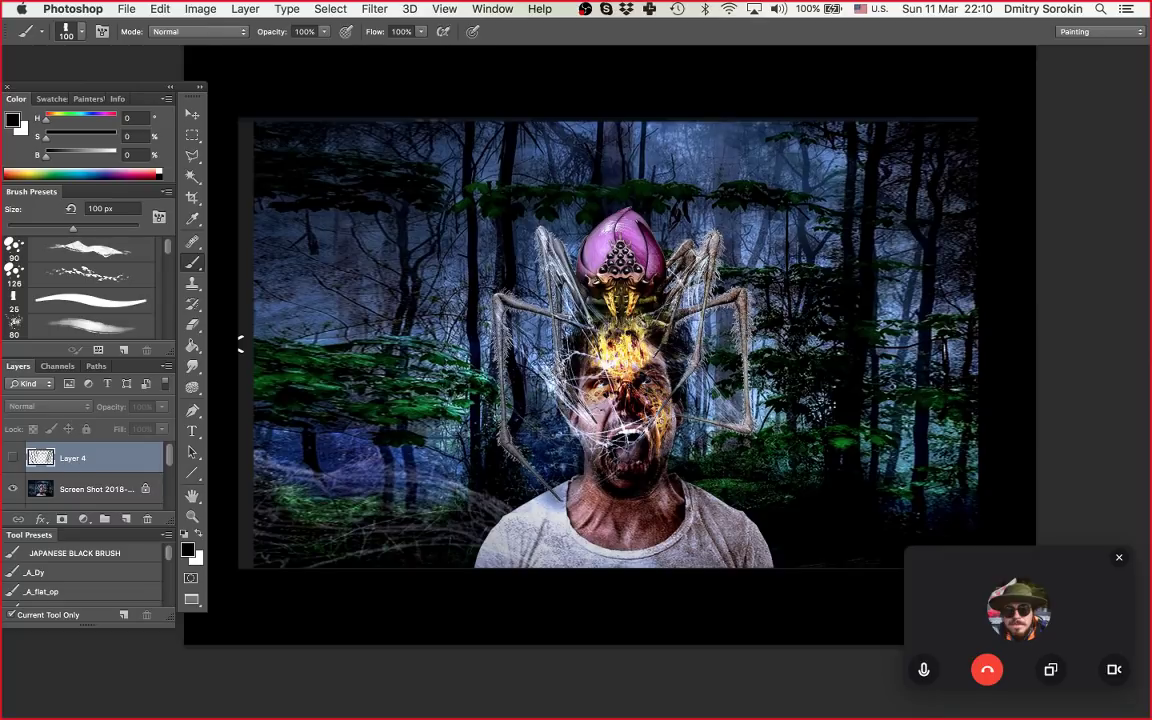
left_click(240, 344)
key("Return")
left_click(124, 615)
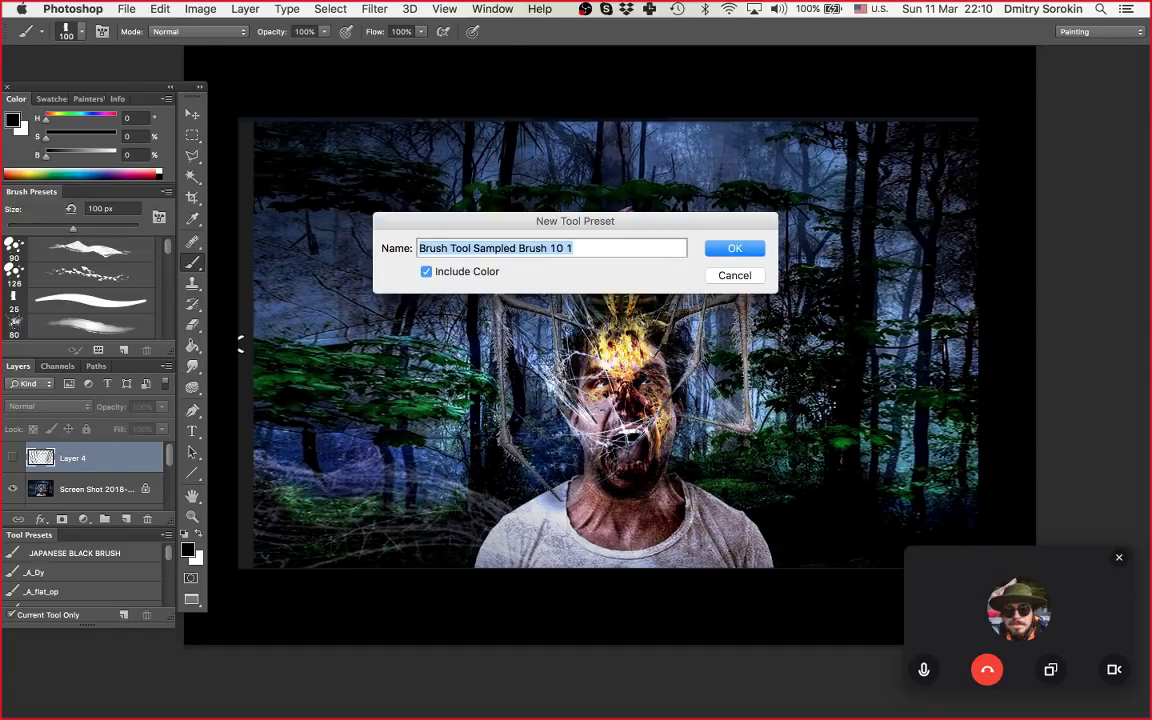
key("Return")
Step: Create a new layer and paint short black vertical strokes hanging below the upper foliage
key("super+shift+alt+n")
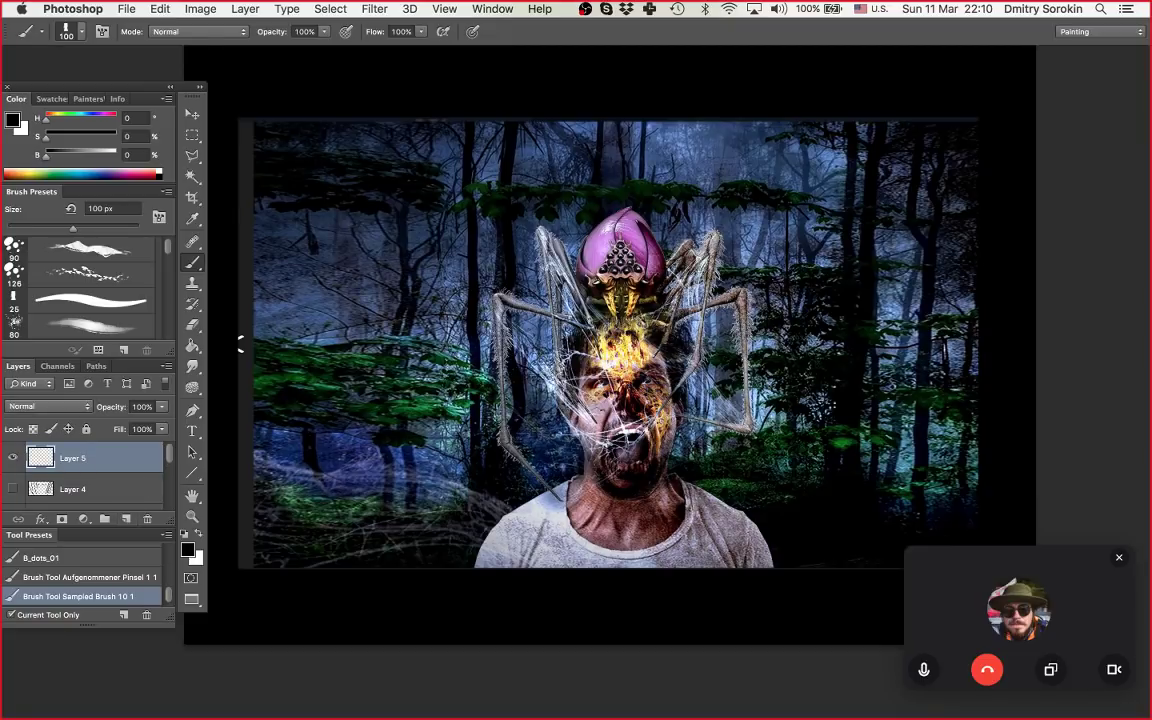
left_click_drag(314, 209, 316, 256)
left_click_drag(399, 220, 399, 282)
left_click_drag(499, 231, 499, 256)
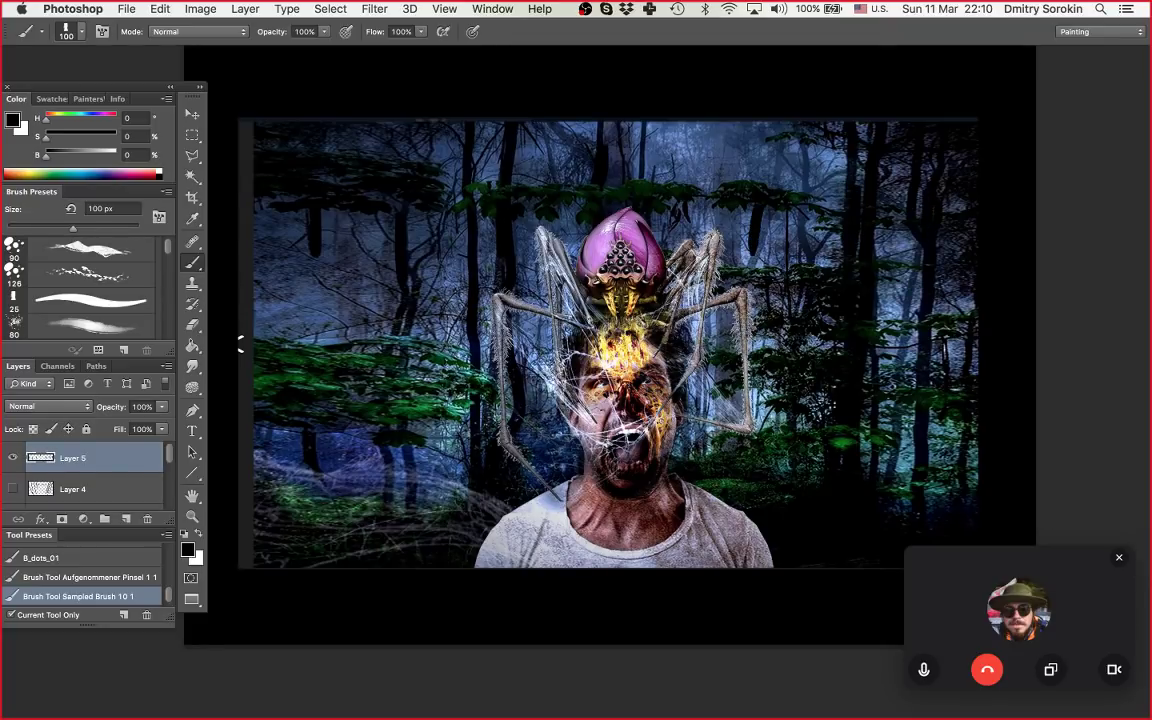
Step: Paint thick black tree trunks down the left side of the forest on Layer 5
mouse_move(286, 185)
left_mouse_down()
mouse_move(314, 405)
mouse_move(350, 500)
left_mouse_up()
left_click_drag(276, 250, 319, 540)
left_click_drag(262, 192, 275, 282)
left_click_drag(268, 328, 300, 525)
left_click_drag(278, 445, 287, 515)
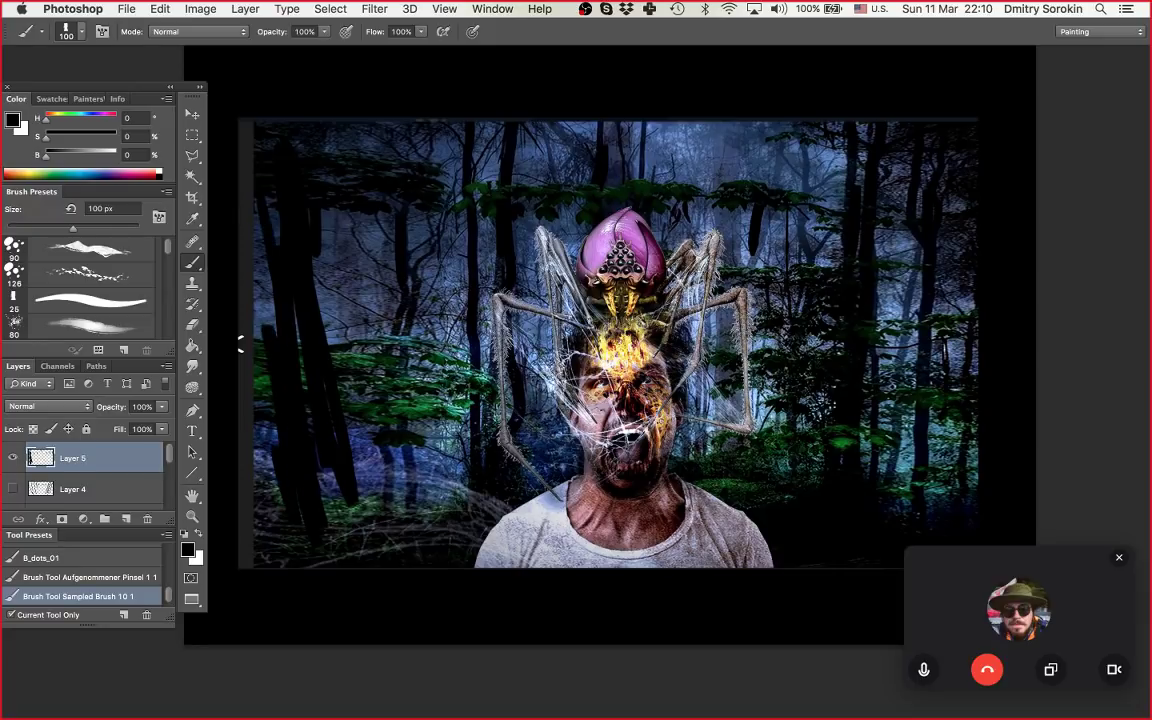
Step: Paint more thick black tree trunks leaning inward through the forest on the figure's left side on Layer 5, with the 100 px brush
left_click_drag(284, 145, 290, 440)
left_click_drag(298, 300, 299, 490)
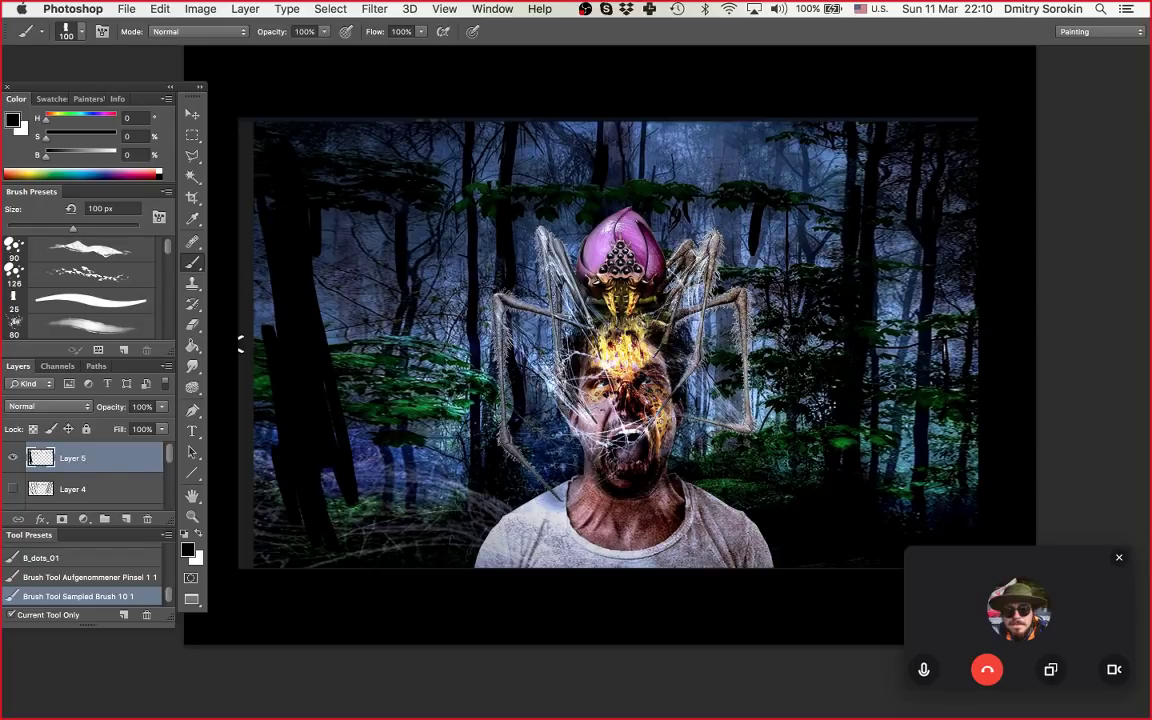
left_click_drag(337, 474, 346, 542)
left_click_drag(374, 122, 399, 493)
left_click_drag(379, 215, 398, 416)
left_click_drag(347, 124, 432, 506)
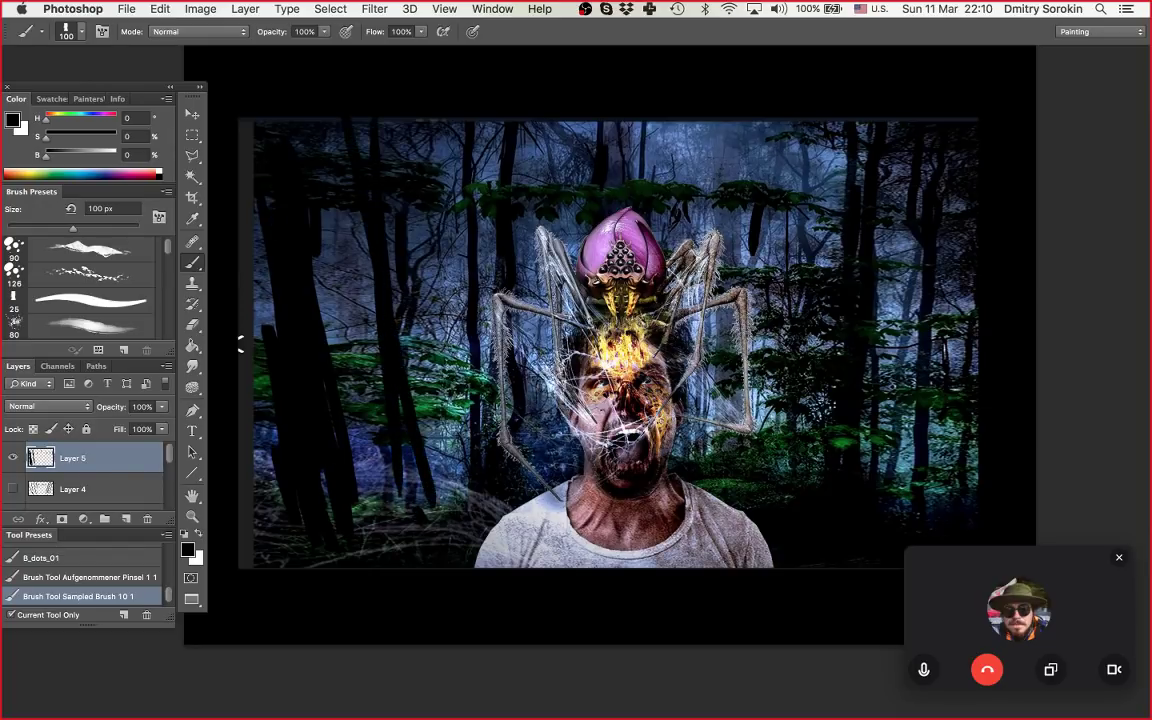
left_click_drag(347, 130, 432, 530)
Step: Paint black trunks leaning toward the figure on the right side of the forest, plus curved branches in the upper area
left_click_drag(896, 120, 774, 480)
left_click_drag(977, 195, 876, 482)
left_click_drag(983, 215, 903, 443)
left_click_drag(960, 325, 892, 495)
left_click_drag(842, 138, 774, 446)
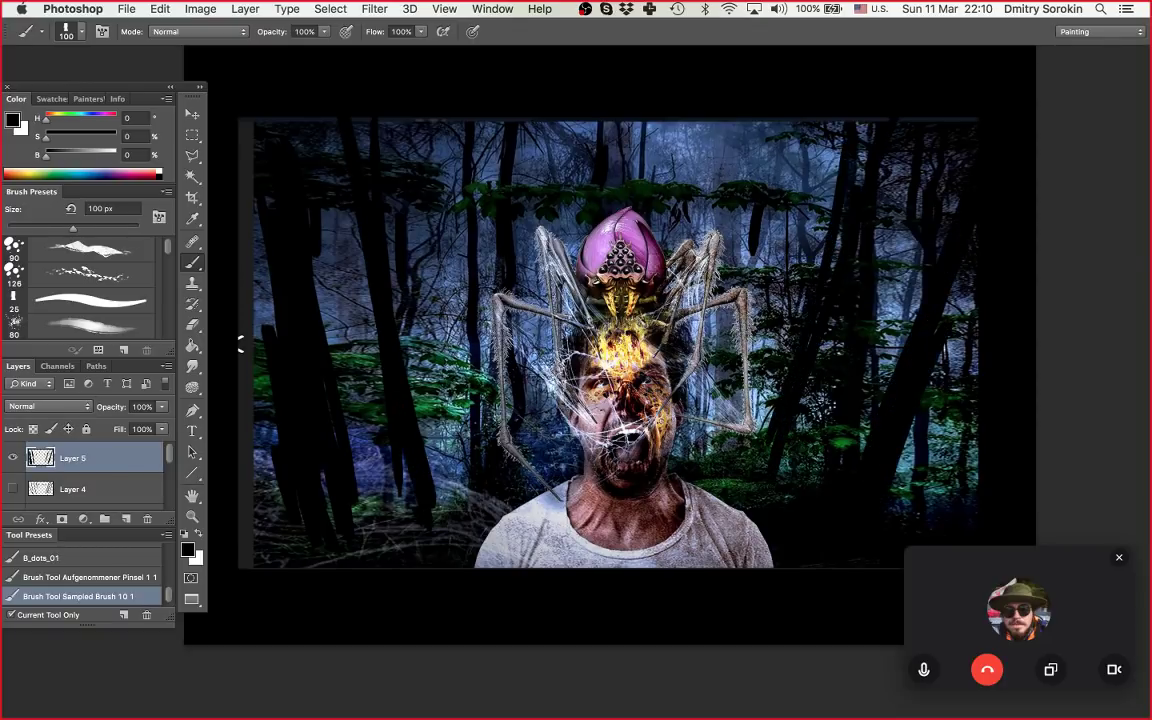
left_click_drag(793, 346, 802, 268)
mouse_move(776, 121)
left_mouse_down()
mouse_move(818, 266)
mouse_move(829, 180)
mouse_move(756, 124)
left_mouse_up()
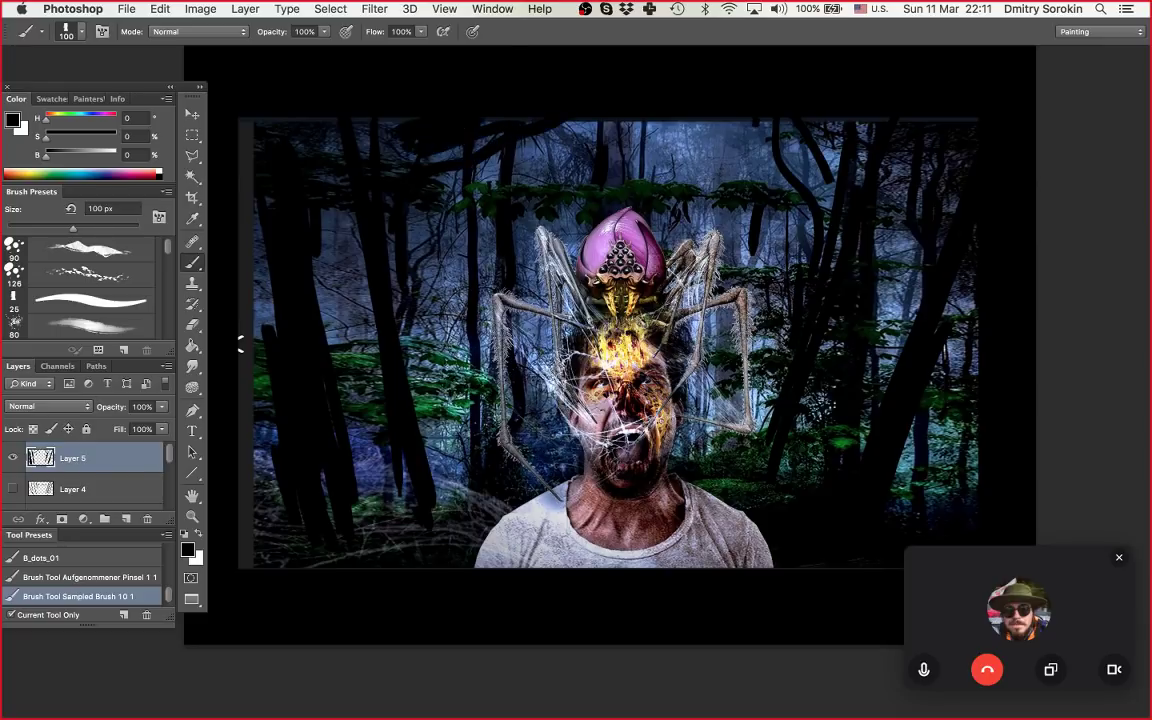
Step: Enlarge the brush to 300 px and paint thick black masses over the branches in both upper corners of the forest
key("bracketright")
key("bracketright")
key("bracketright")
key("bracketright")
key("bracketright")
key("bracketright")
left_click_drag(385, 143, 490, 124)
left_click_drag(370, 196, 500, 130)
left_click_drag(650, 112, 815, 162)
key("z")
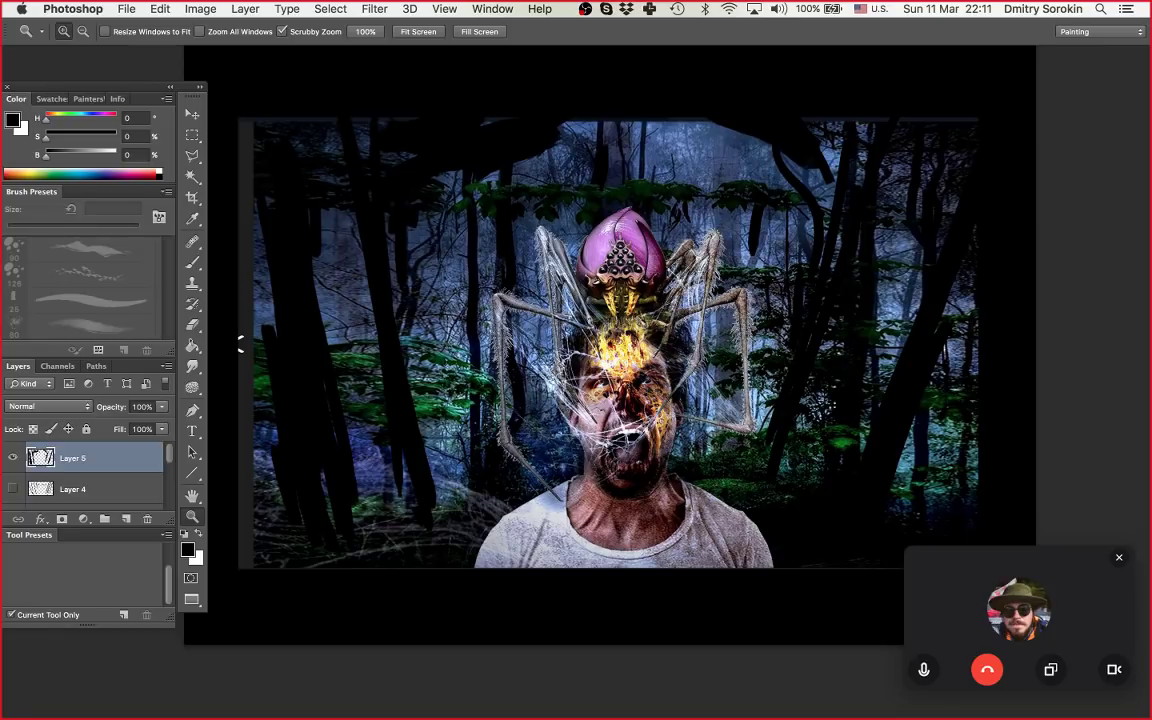
key("b")
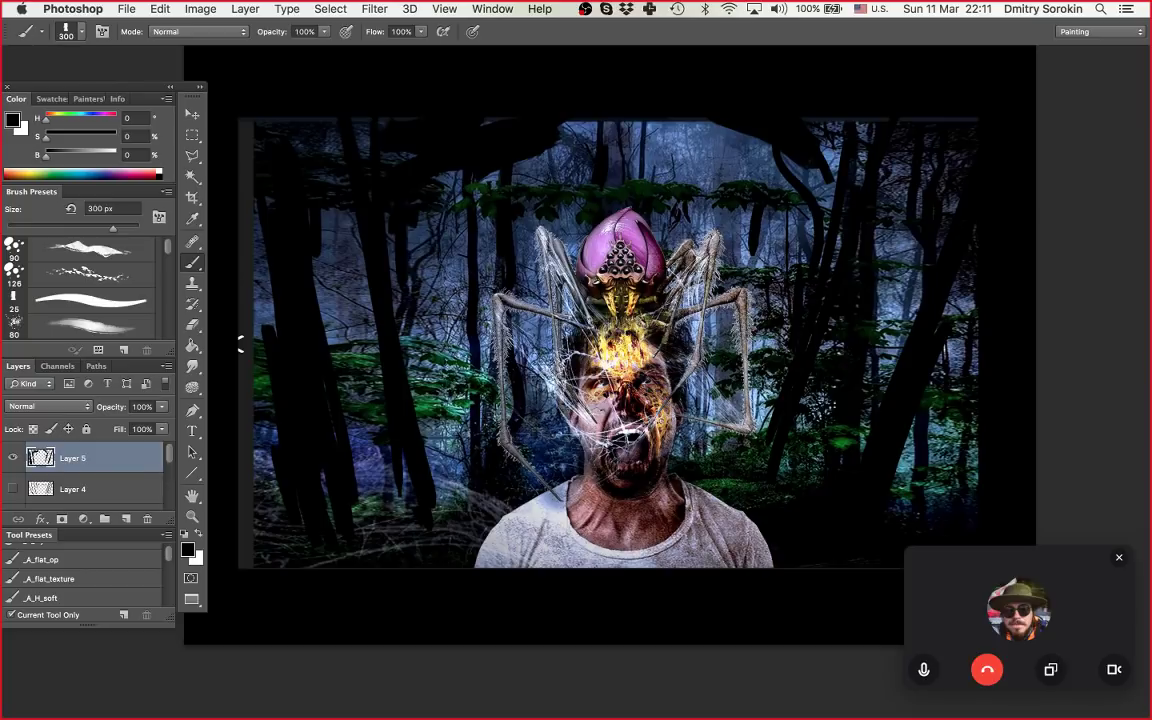
Step: Fill the upper forest edges with black so the canopy forms a rounded arch framing the spider and head
left_click_drag(680, 120, 815, 192)
mouse_move(730, 150)
left_mouse_down()
mouse_move(760, 112)
mouse_move(825, 150)
left_mouse_up()
left_click_drag(752, 152, 722, 160)
left_click_drag(660, 118, 618, 128)
left_click_drag(526, 108, 502, 120)
left_click_drag(376, 140, 357, 147)
left_click_drag(386, 222, 348, 200)
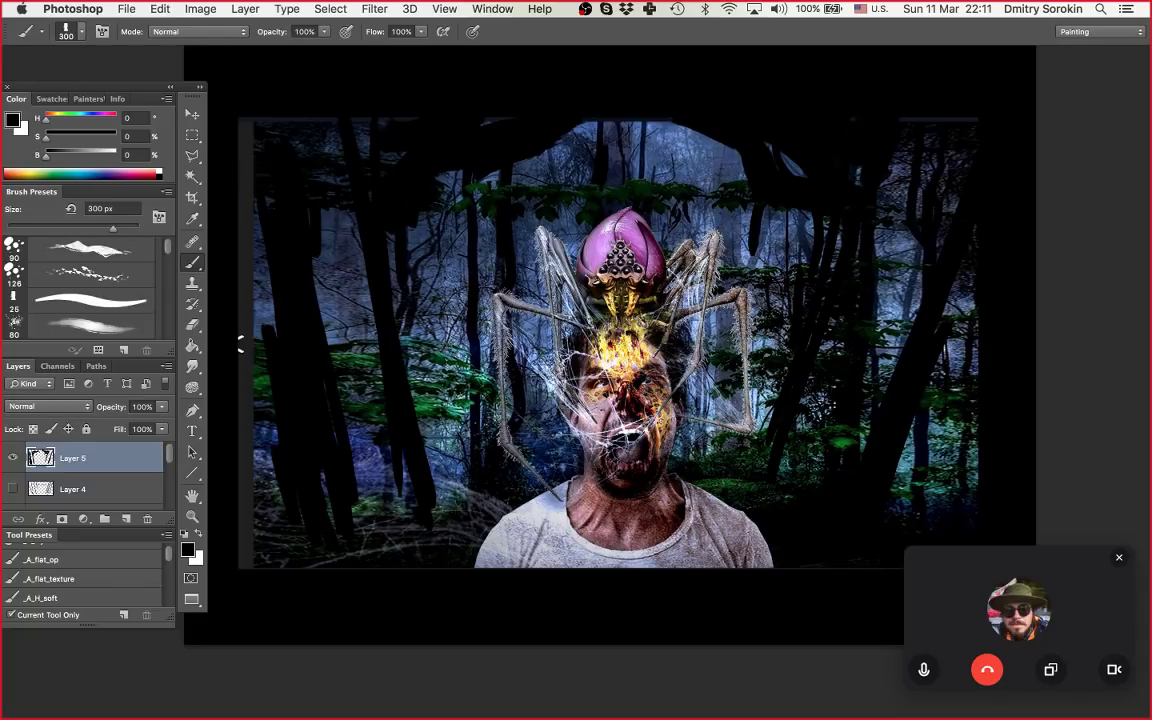
Step: Reduce the brush to 125 px and undo a short test stroke above the spider
left_click_drag(240, 343, 292, 349)
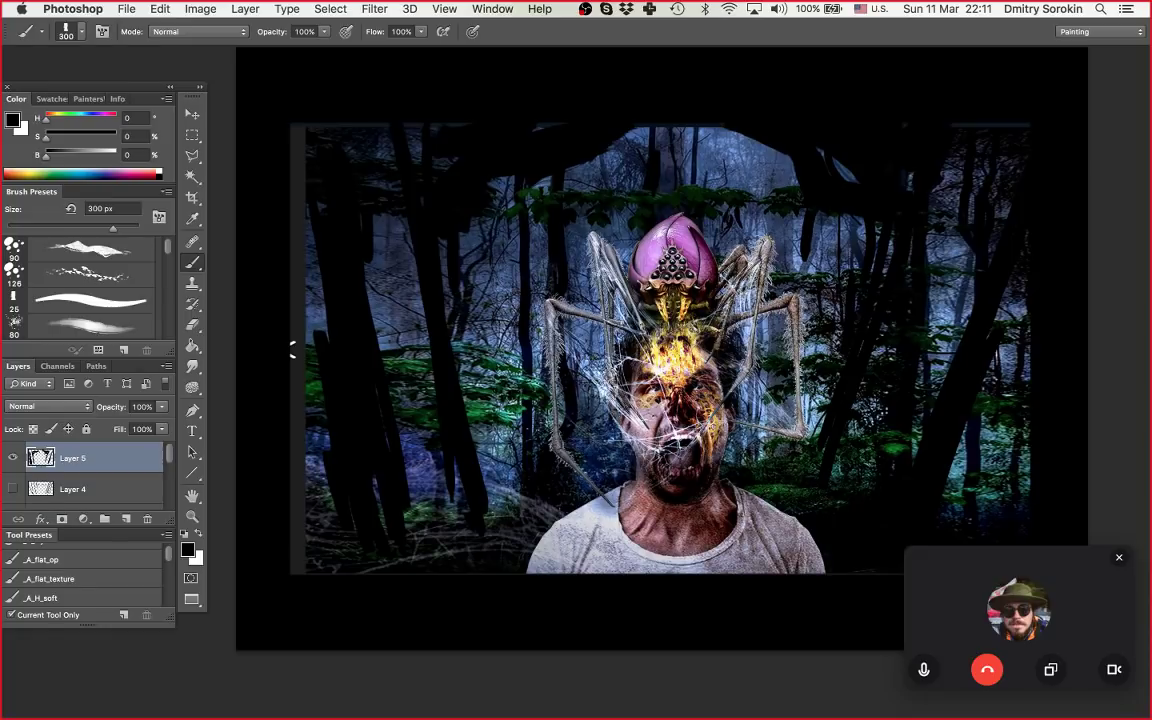
key("bracketleft")
key("bracketleft")
key("bracketleft")
key("bracketleft")
key("bracketleft")
mouse_move(697, 172)
left_mouse_down()
mouse_move(452, 280)
mouse_move(740, 400)
mouse_move(700, 195)
left_mouse_up()
key("super+z")
Step: Set the foreground color to red (H 0, S 100, B 91) and circle the spider and the man's head
left_click(188, 550)
left_click_drag(485, 286, 568, 191)
left_click(736, 165)
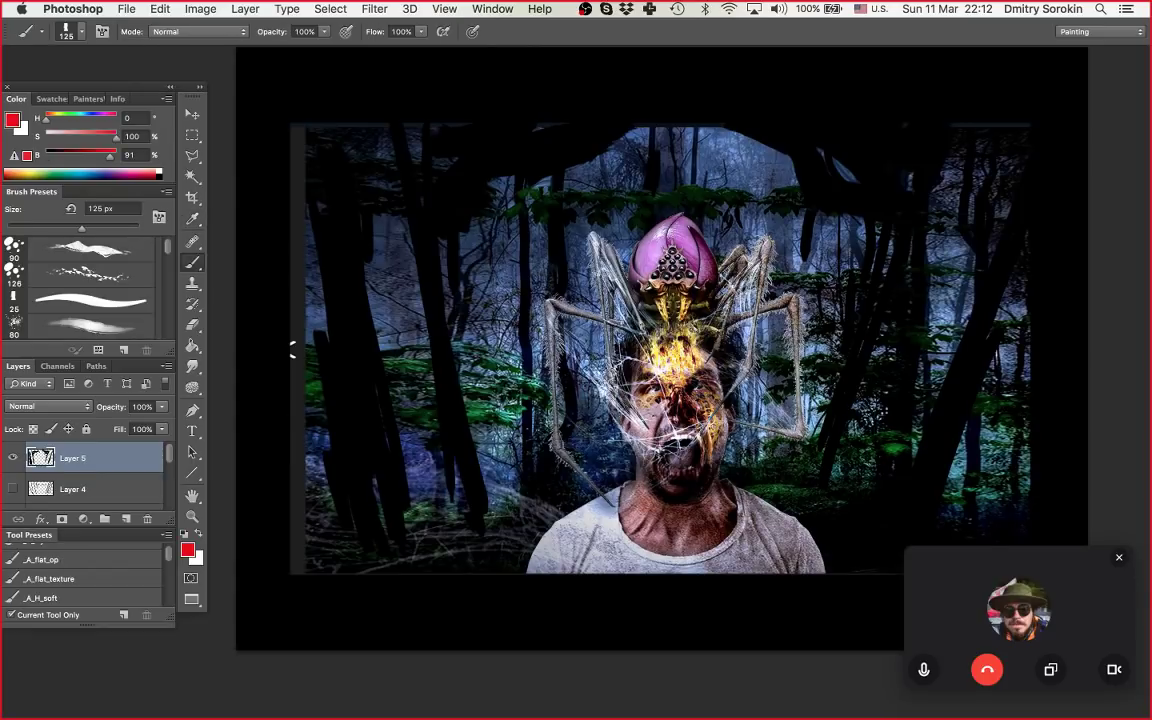
mouse_move(715, 170)
left_mouse_down()
mouse_move(612, 162)
mouse_move(745, 462)
mouse_move(705, 178)
left_mouse_up()
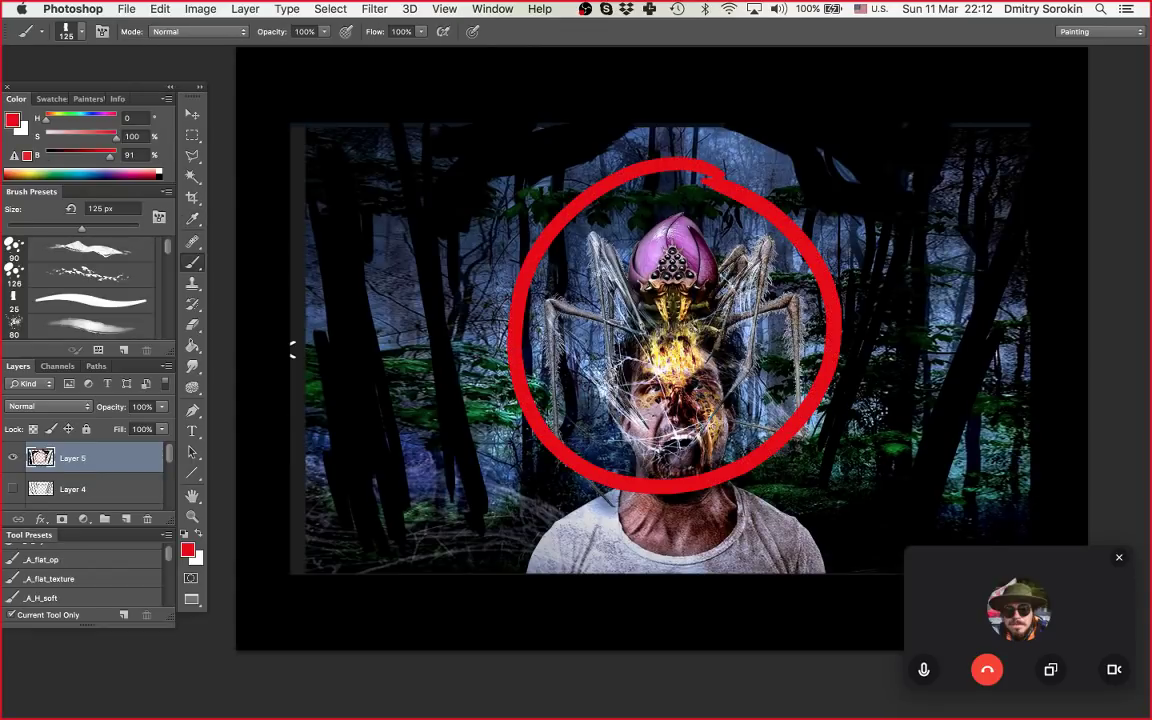
key("v")
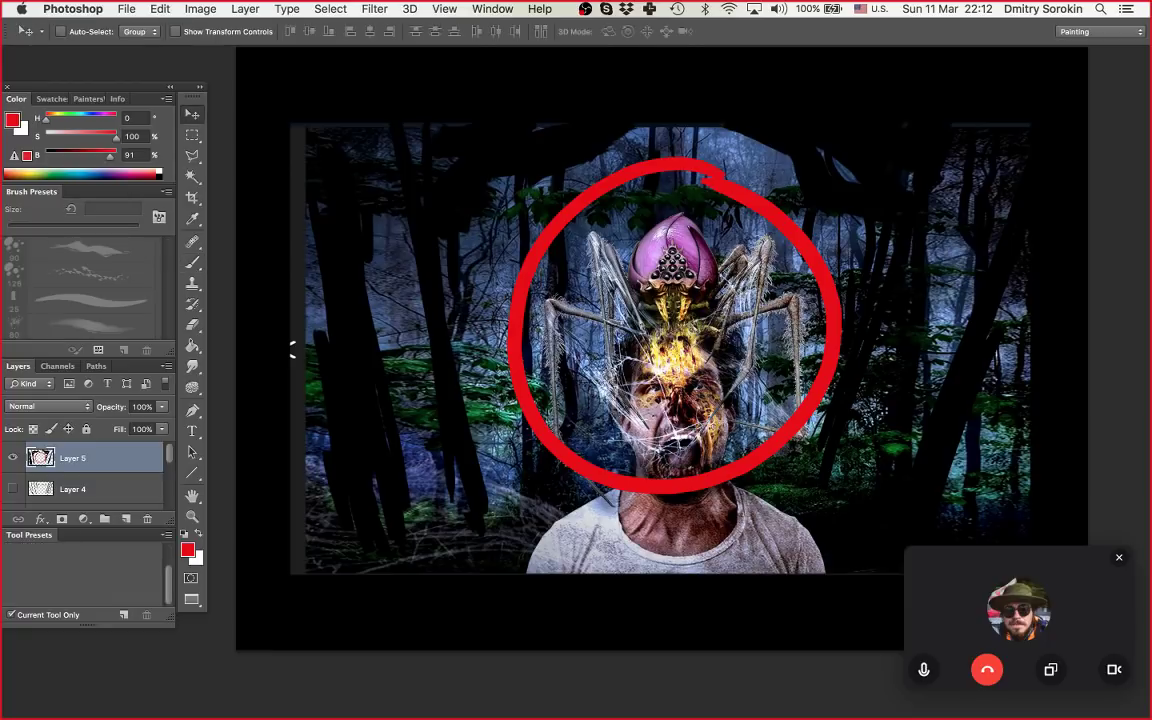
key("b")
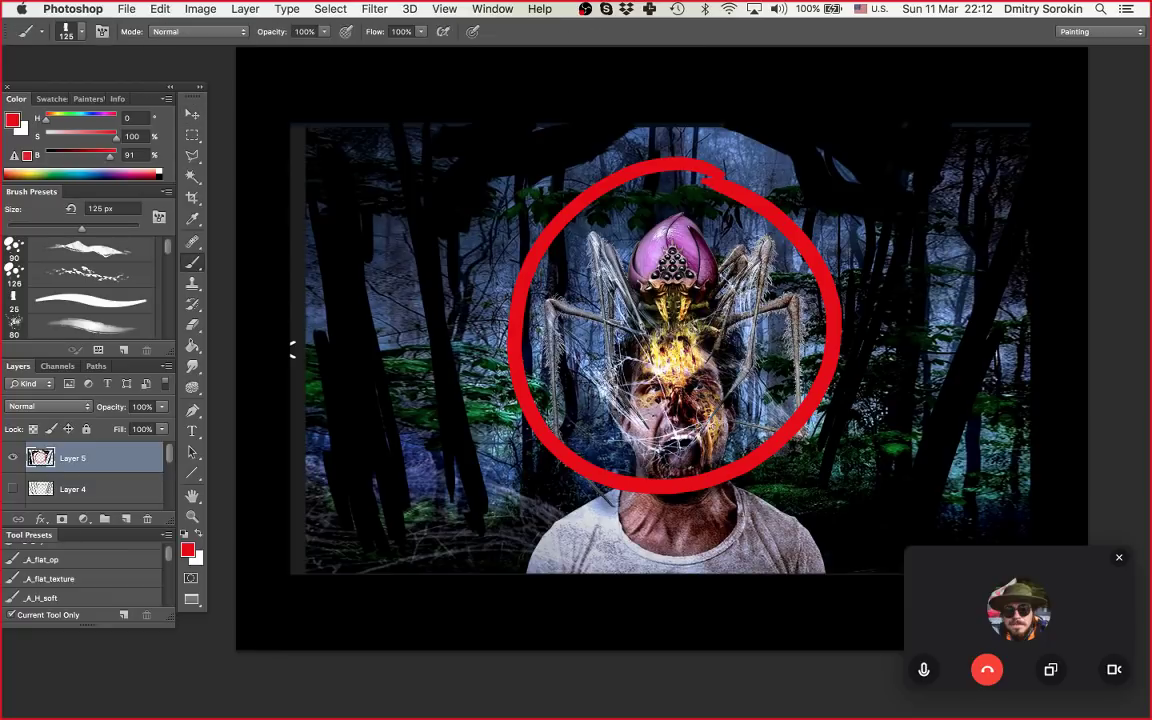
Step: Scribble red zigzags over the dark forest areas on both sides and in the upper corners around the circle
mouse_move(305, 140)
left_mouse_down()
mouse_move(427, 168)
mouse_move(362, 256)
mouse_move(337, 355)
mouse_move(410, 440)
mouse_move(477, 482)
mouse_move(497, 520)
mouse_move(420, 572)
left_mouse_up()
mouse_move(828, 150)
left_mouse_down()
mouse_move(1030, 110)
mouse_move(973, 228)
mouse_move(1036, 362)
mouse_move(983, 455)
mouse_move(933, 485)
mouse_move(1010, 523)
left_mouse_up()
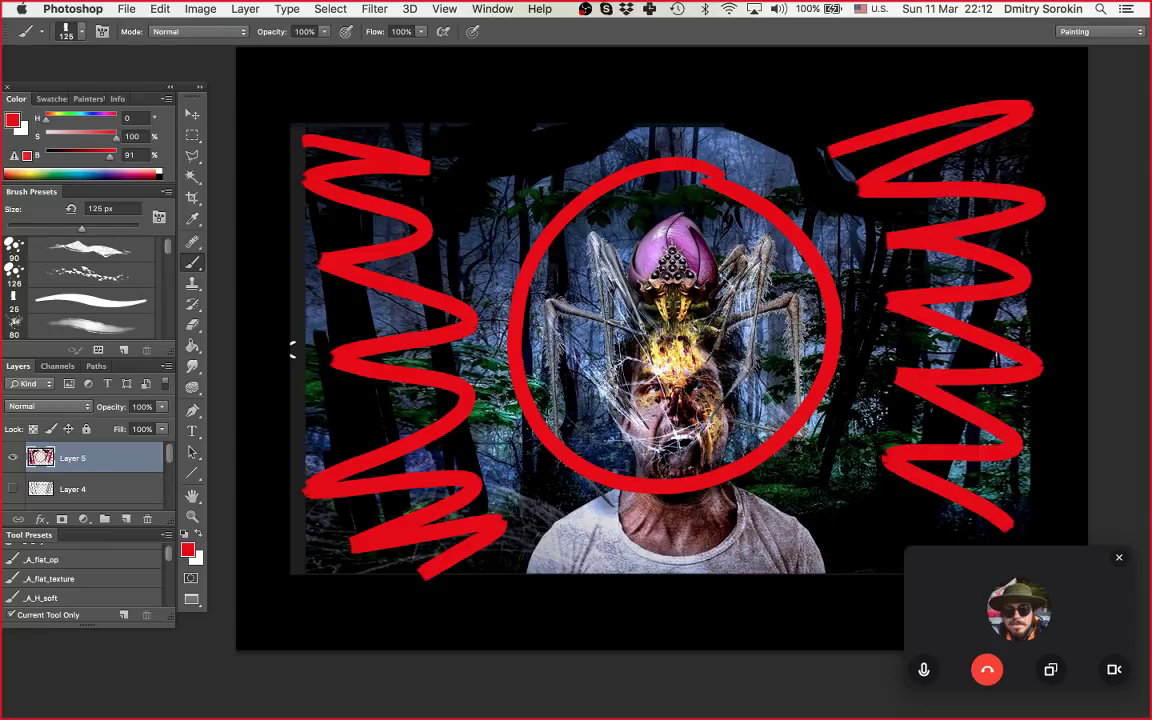
mouse_move(430, 128)
left_mouse_down()
mouse_move(460, 155)
mouse_move(588, 108)
left_mouse_up()
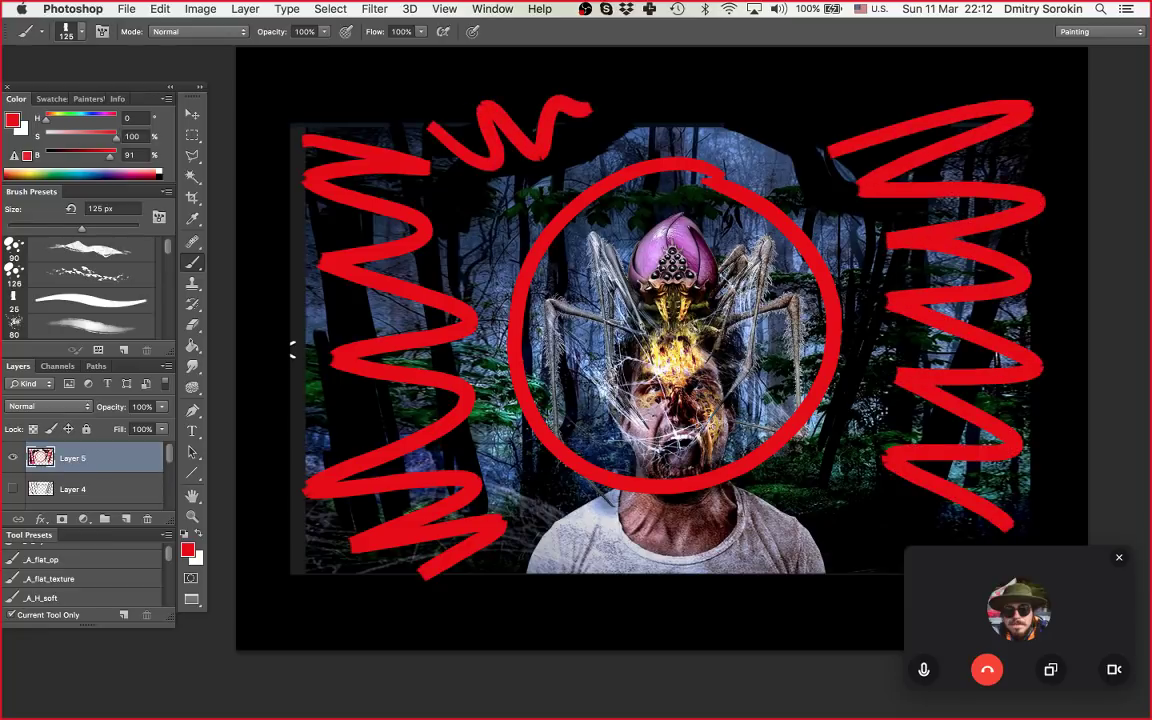
left_click_drag(810, 130, 930, 116)
mouse_move(962, 391)
left_mouse_down()
mouse_move(988, 412)
mouse_move(938, 543)
left_mouse_up()
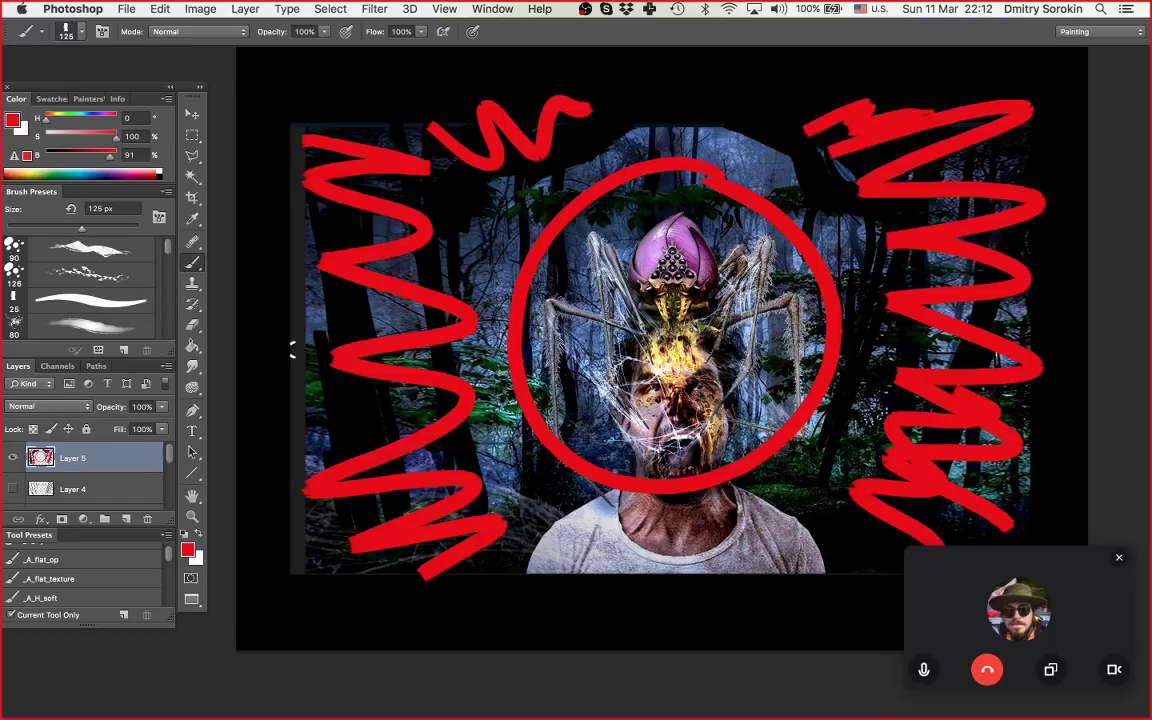
Step: Undo all the red zigzags and the red circle on Layer 5
key("super+alt+z")
key("super+alt+z")
key("super+alt+z")
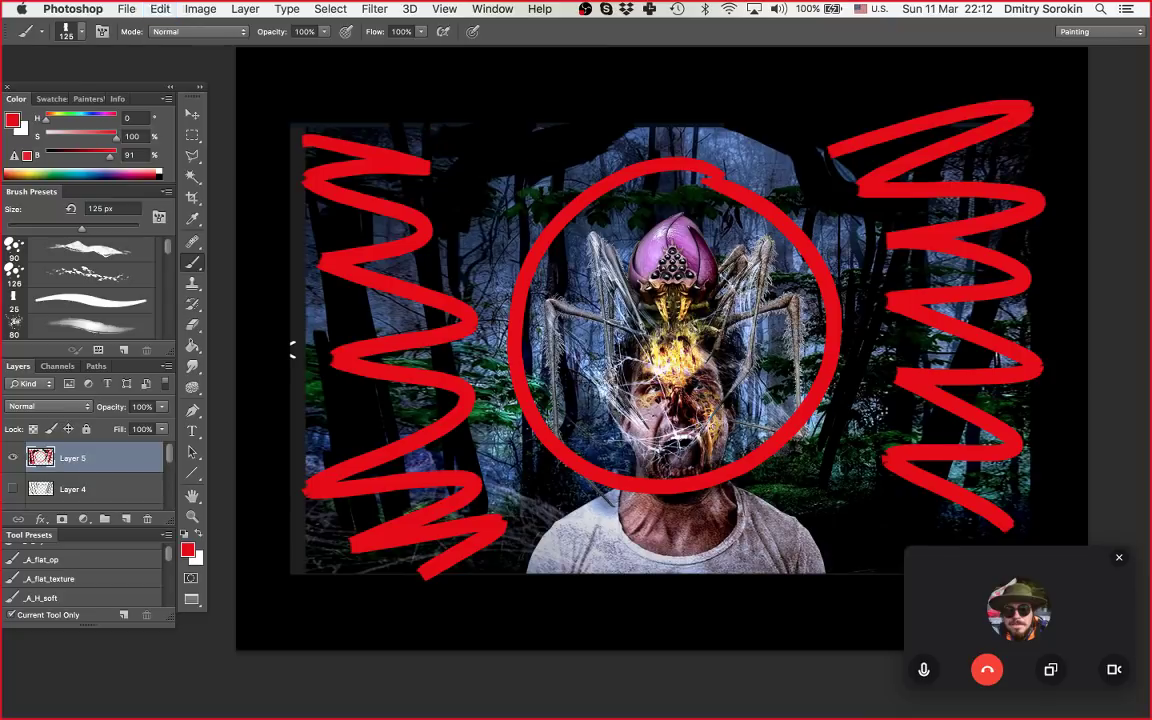
key("super+alt+z")
key("super+alt+z")
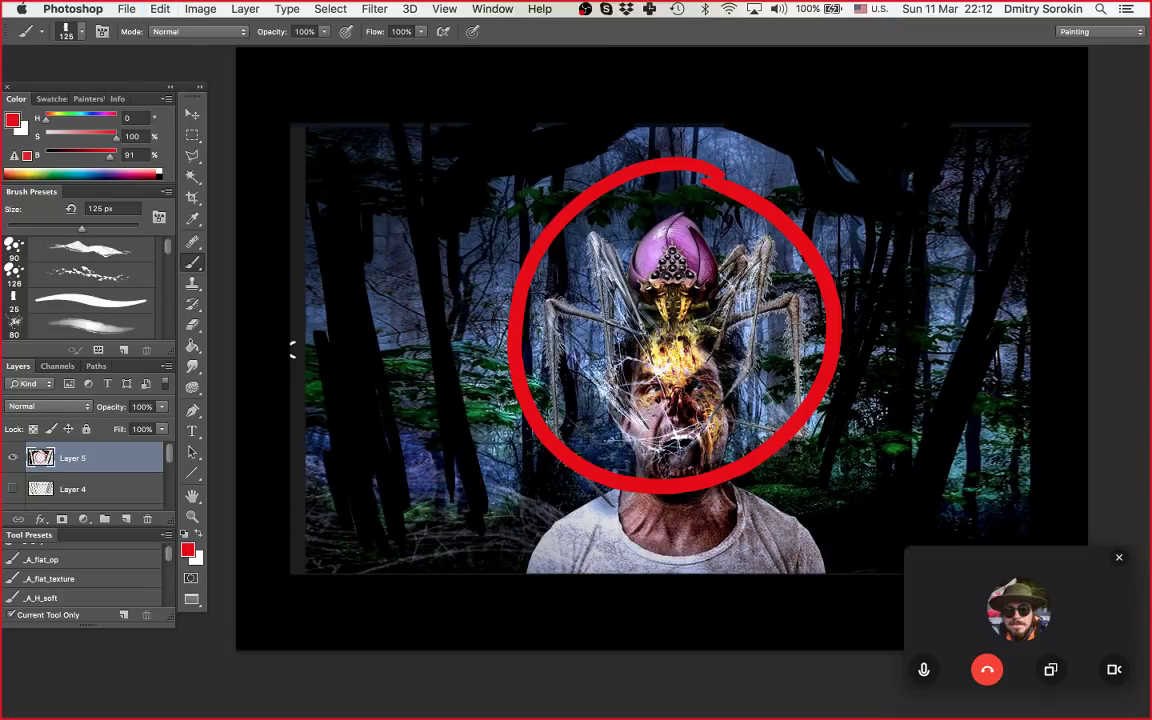
key("super+alt+z")
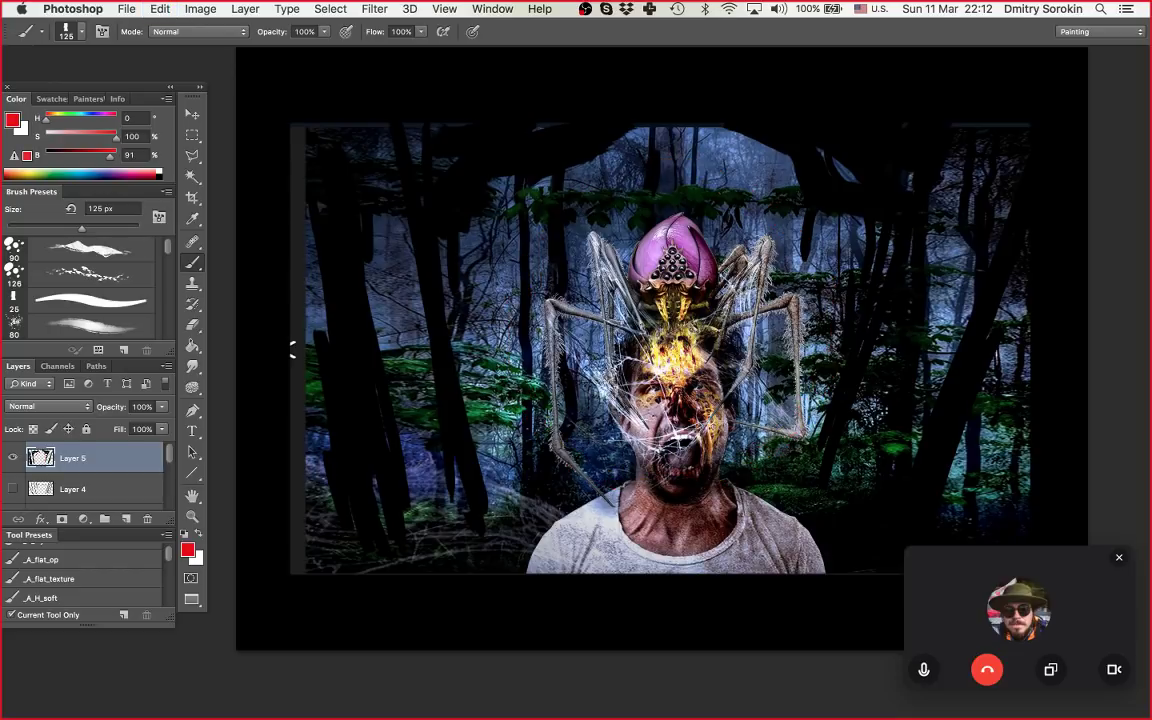
Step: Reset the foreground color to black, paint a narrow trunk just left of the spider's legs, and inspect the composition
key("d")
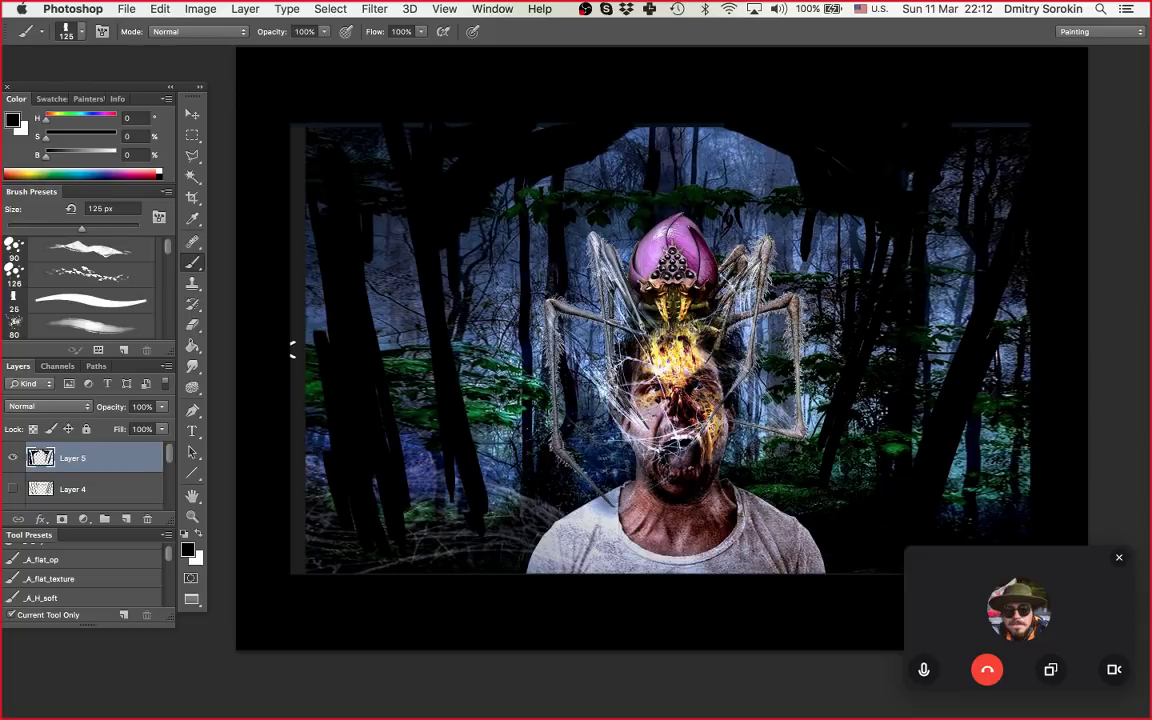
left_click_drag(502, 195, 501, 402)
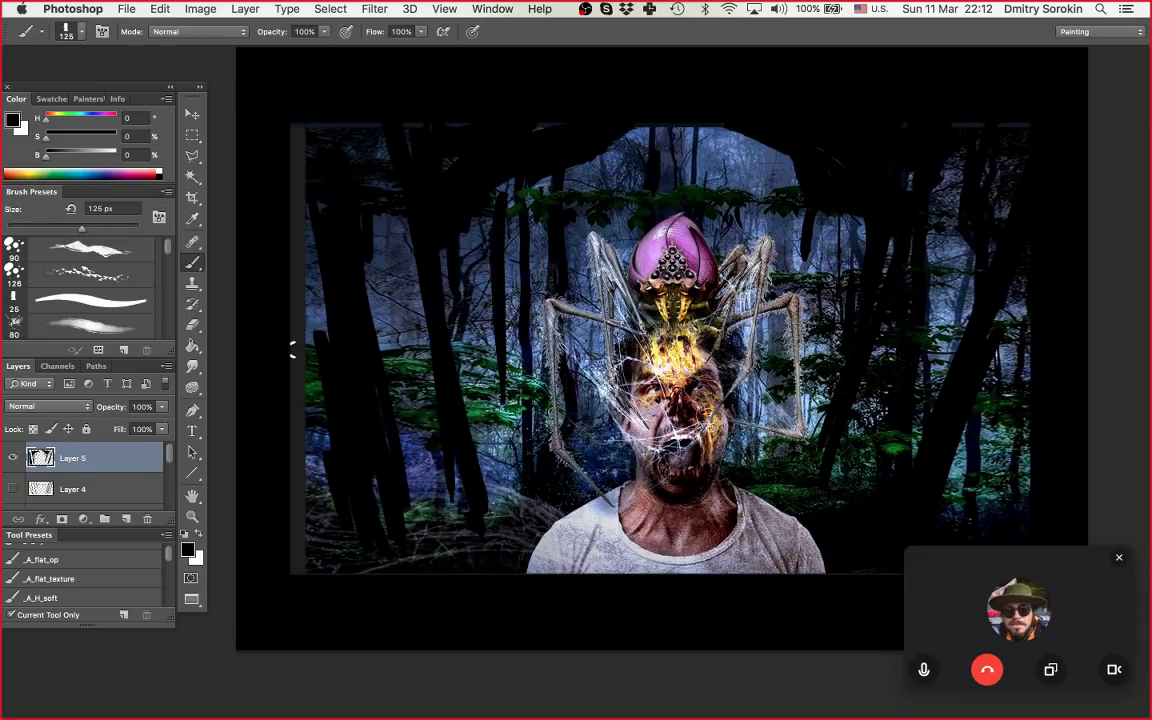
key("z")
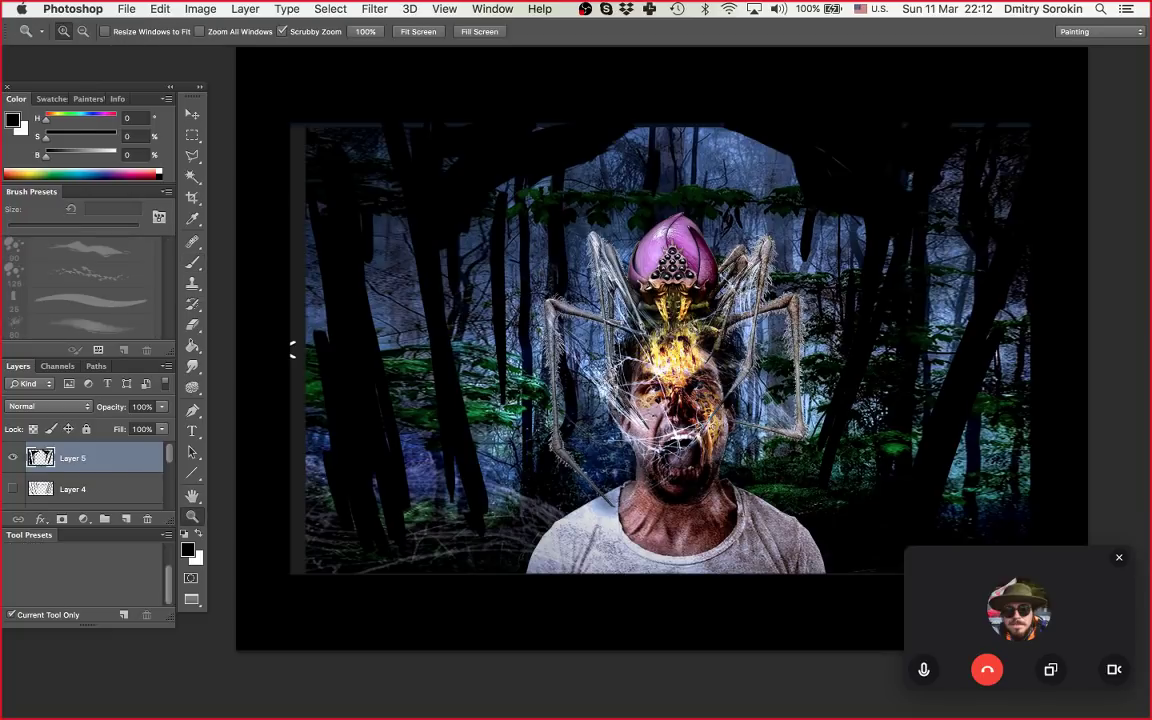
left_click_drag(653, 548, 682, 548)
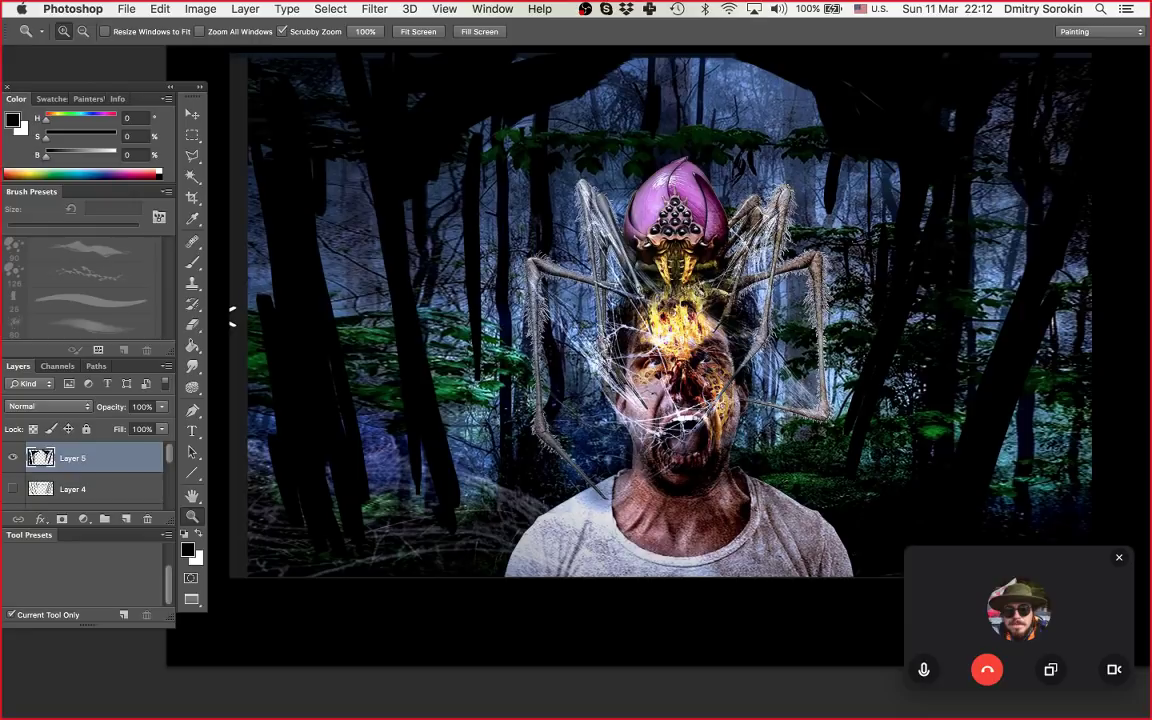
left_click(716, 336)
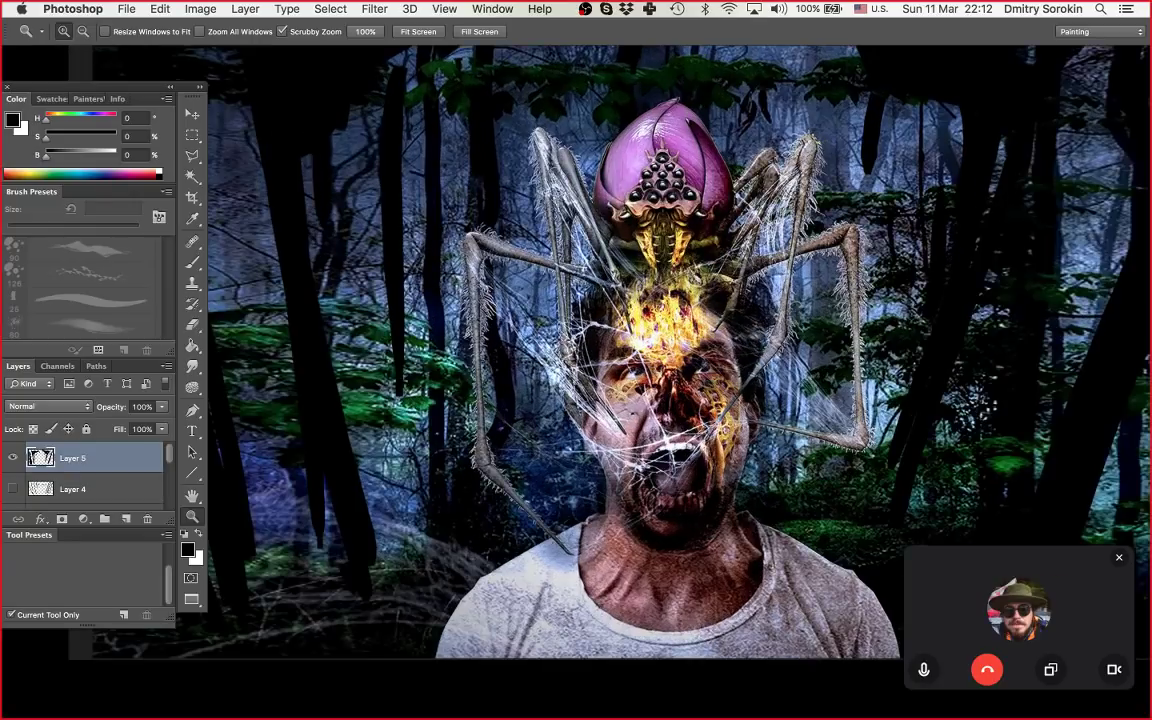
key("super+minus")
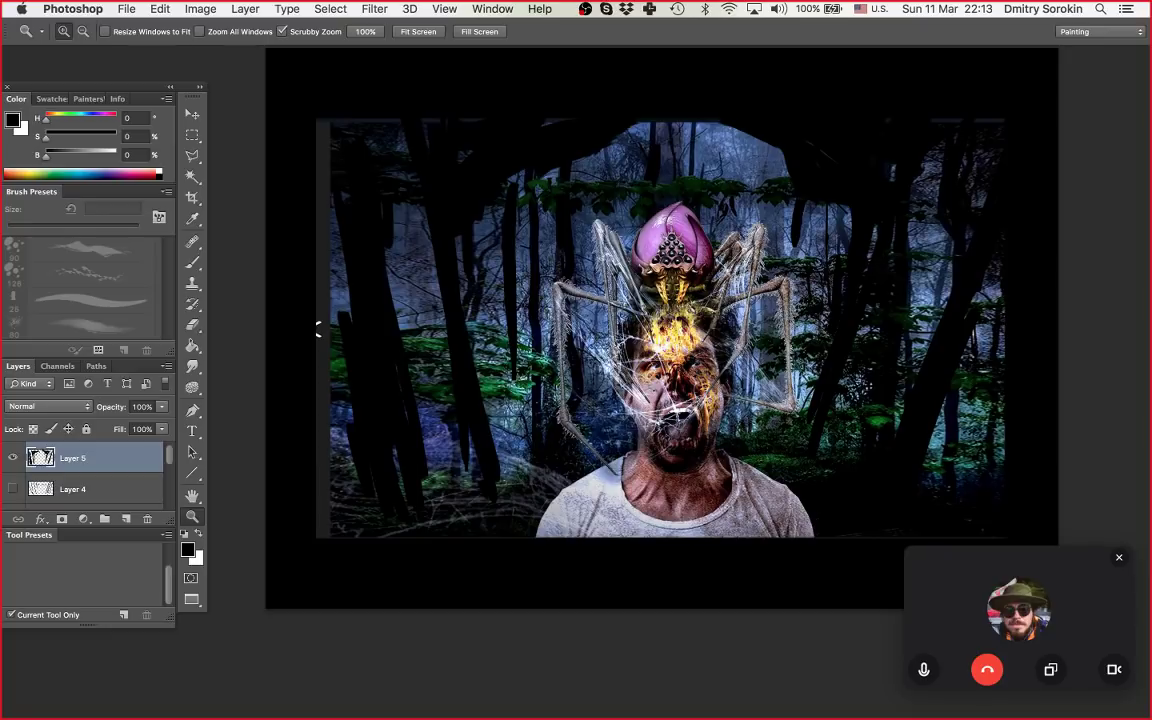
left_click_drag(318, 330, 307, 347)
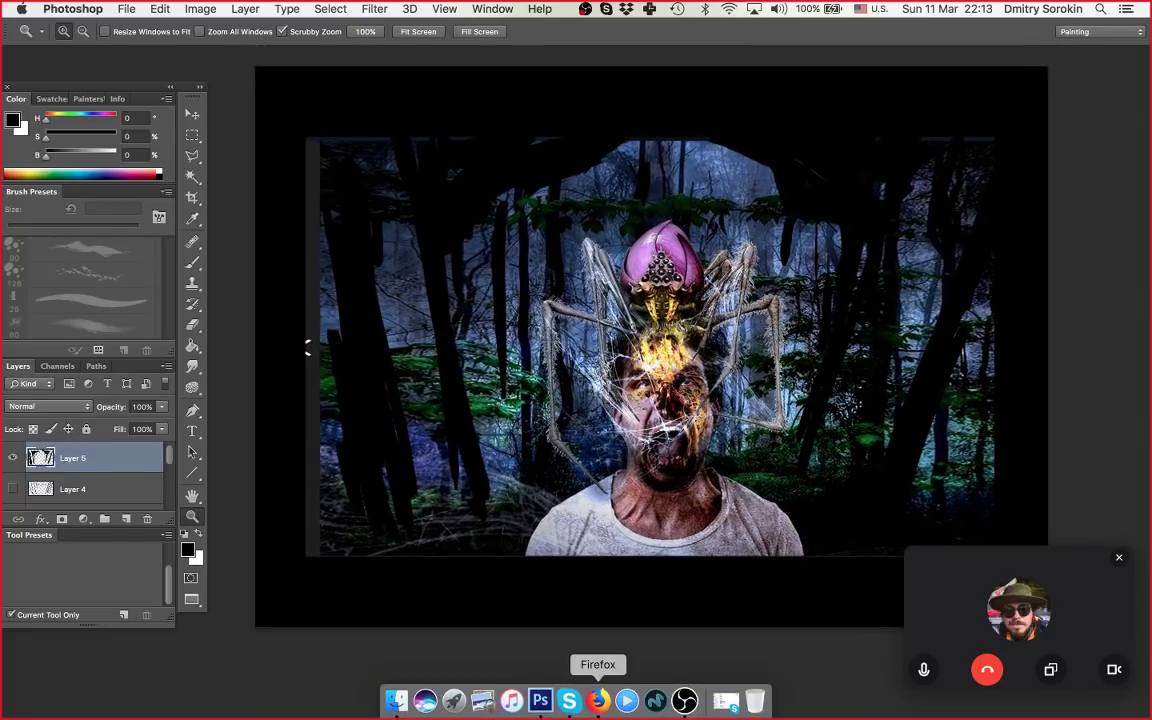
Step: Switch to Firefox, close the spider photo and open the abandoned bus artwork from the CGAllies comments
left_click(598, 700)
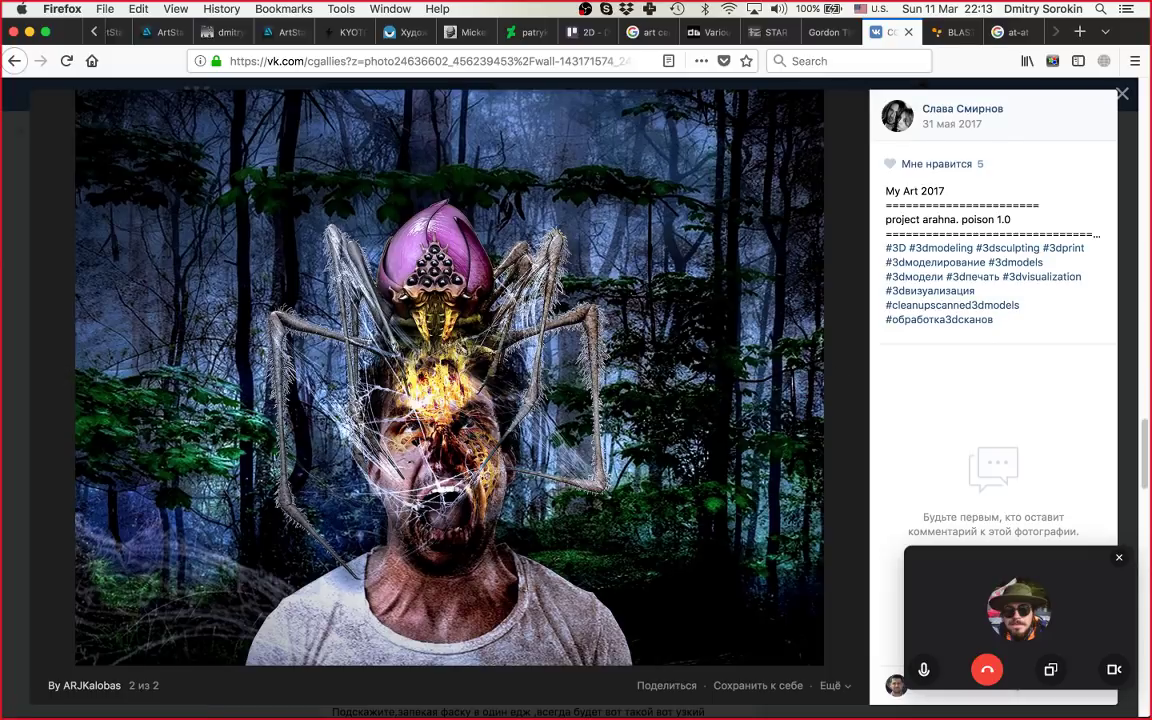
left_click(1122, 93)
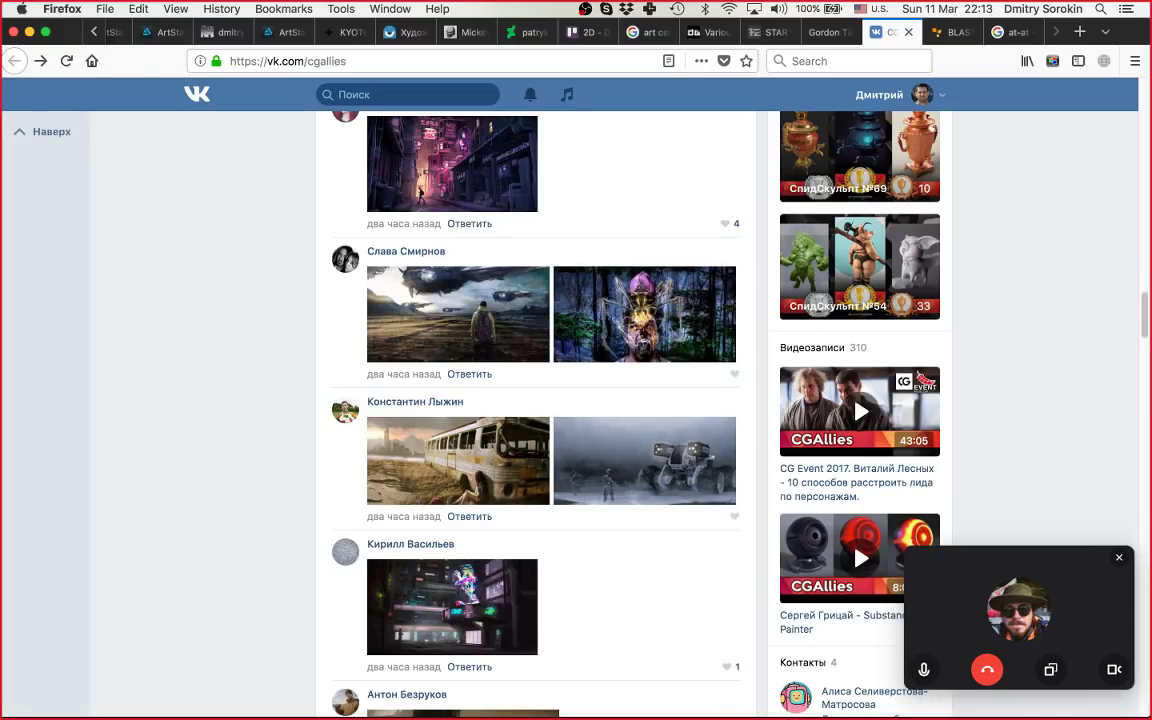
scroll(540, 400, "down", 2)
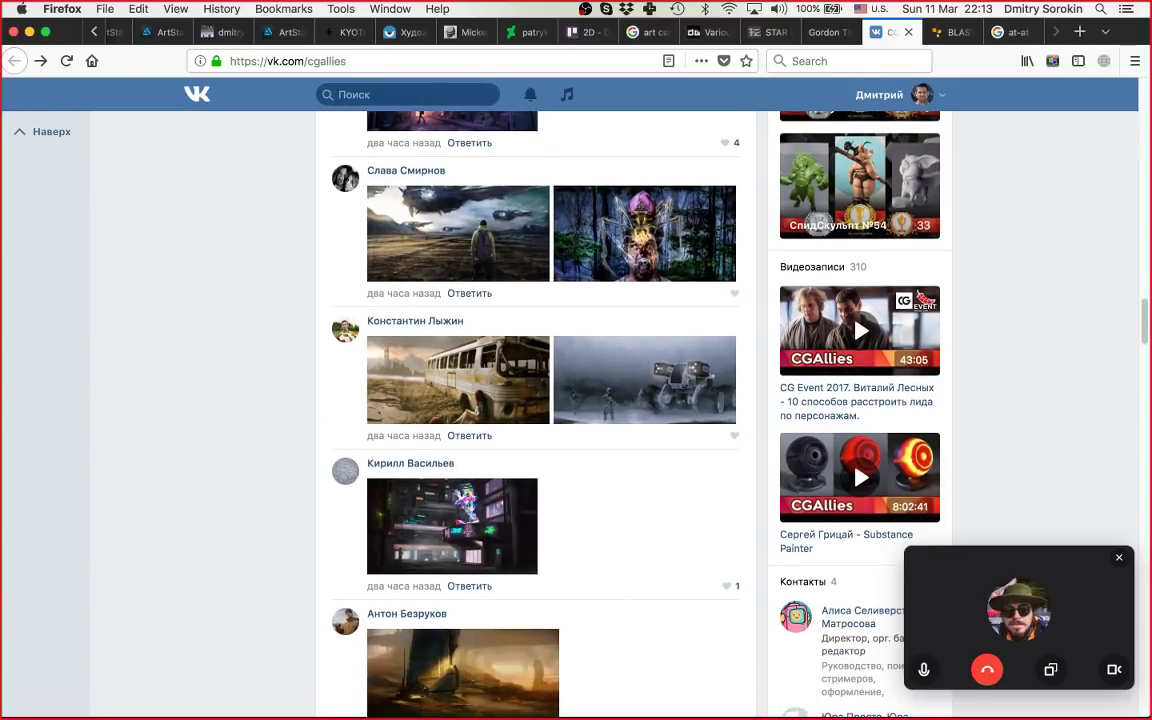
scroll(540, 400, "down", 2)
scroll(768, 338, "up", 6)
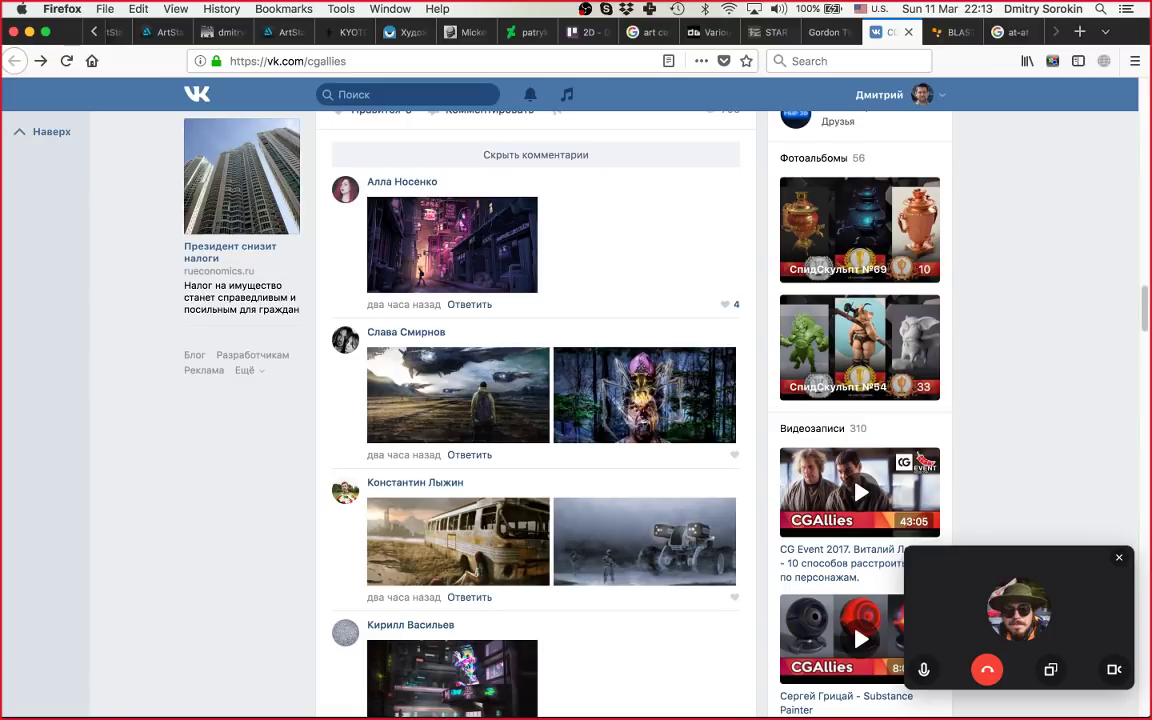
scroll(768, 511, "down", 1)
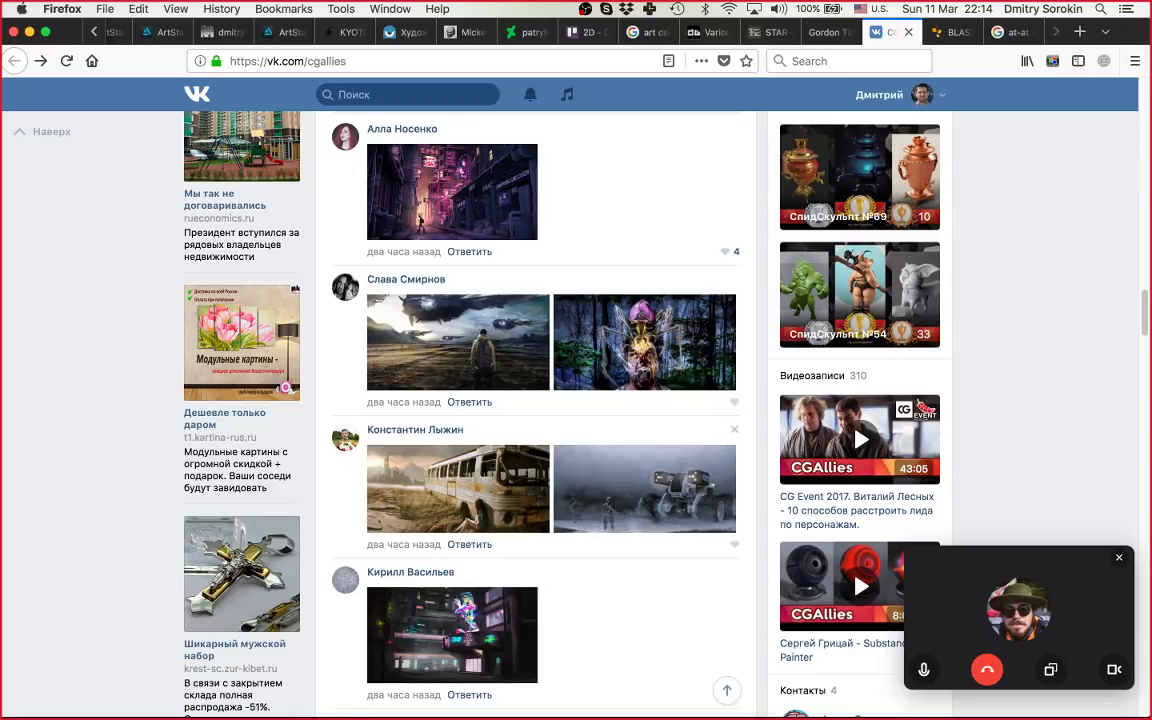
scroll(540, 400, "down", 2)
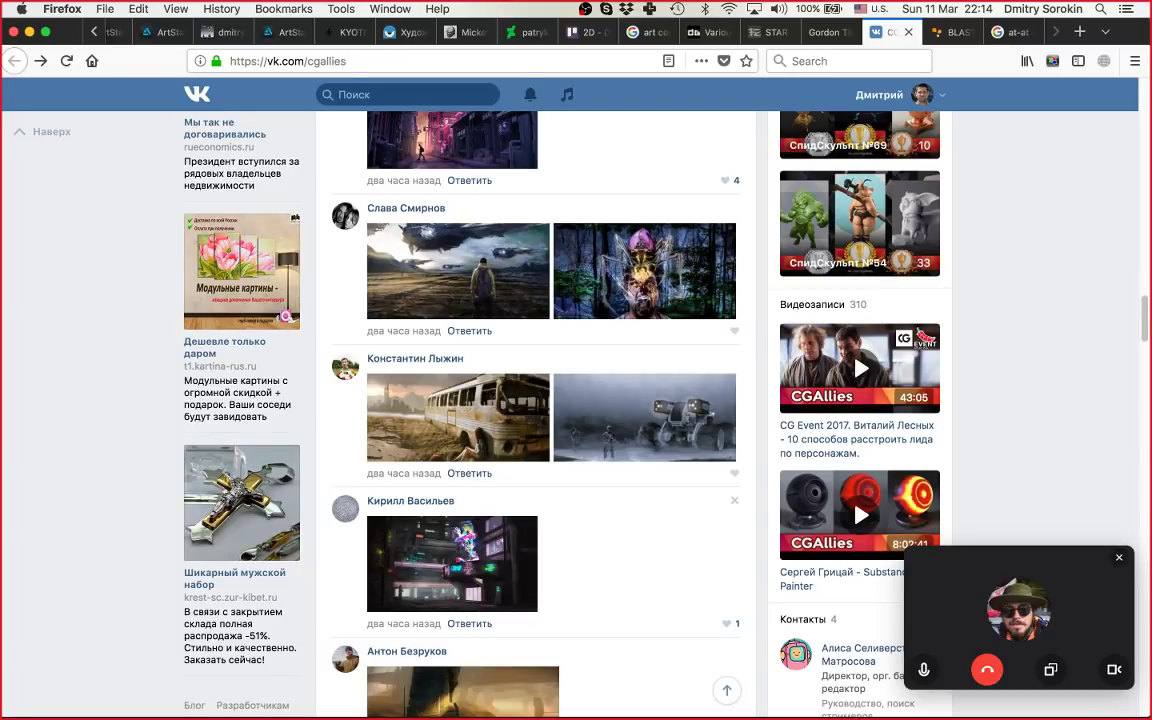
scroll(540, 400, "down", 2)
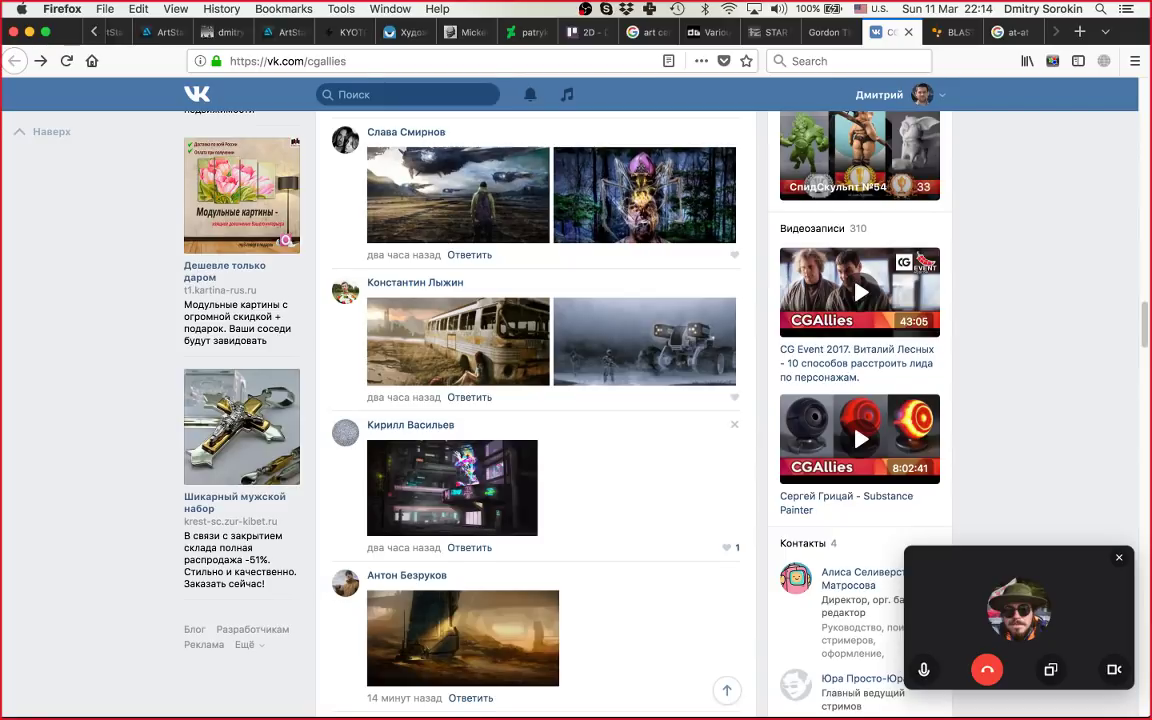
scroll(540, 400, "down", 1)
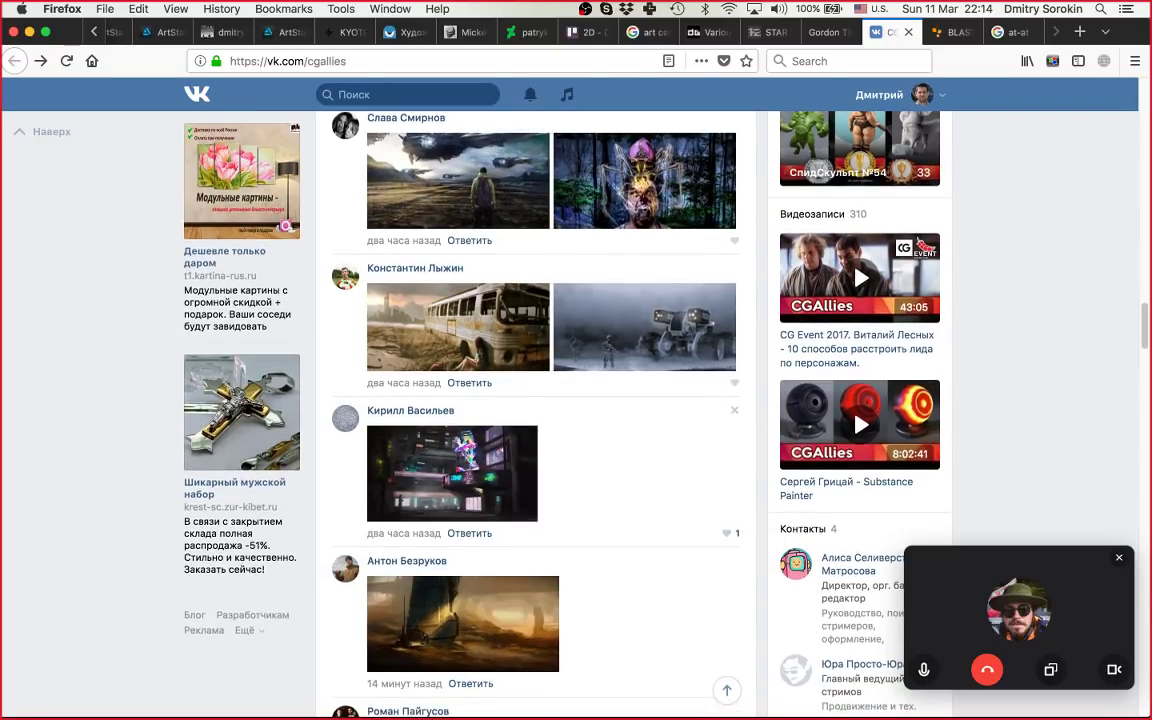
scroll(410, 400, "down", 2)
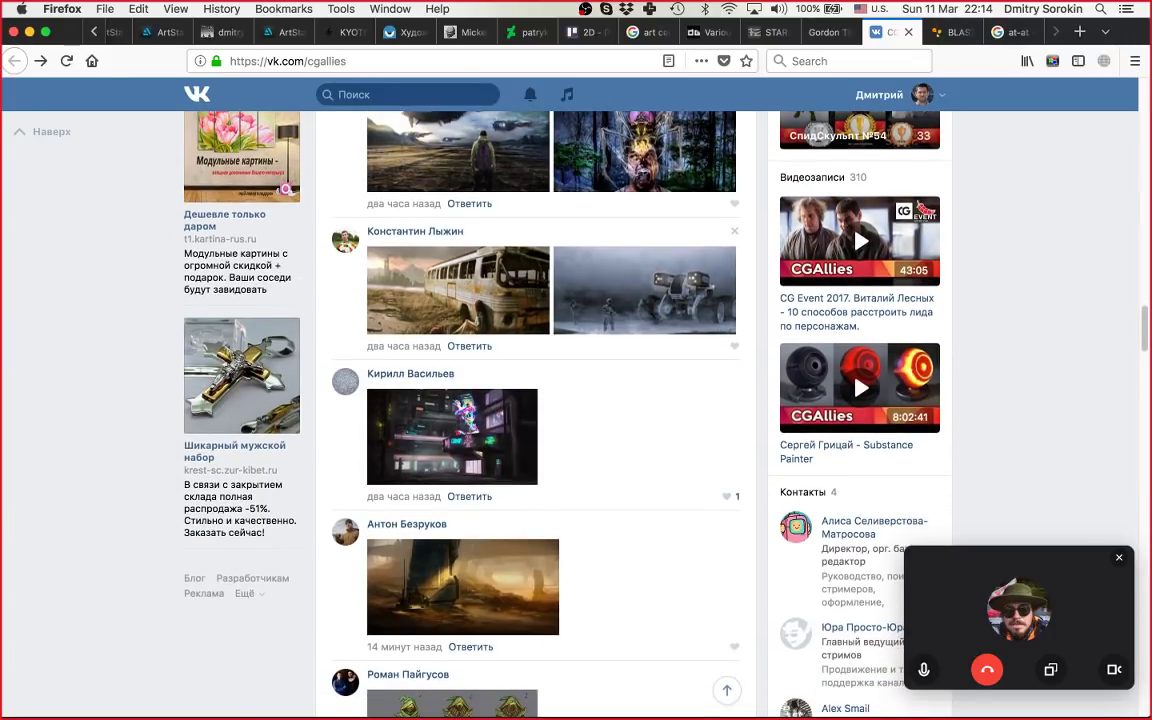
left_click(458, 290)
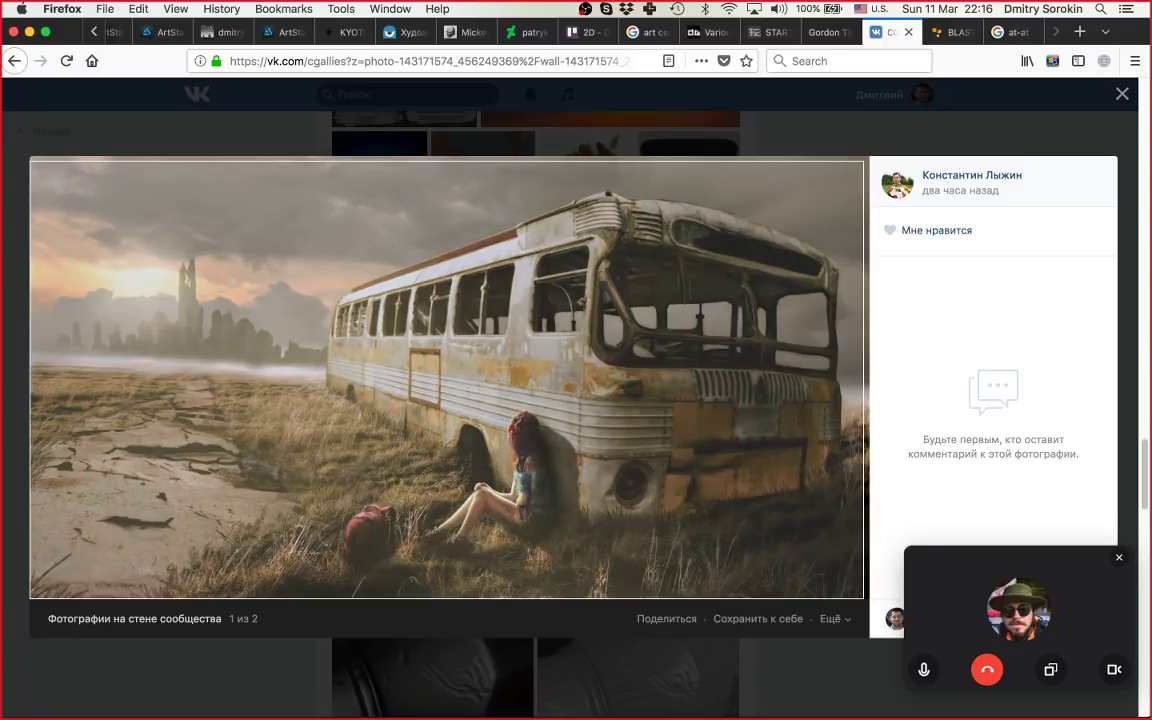
Step: Switch to Photoshop and hide the spider screenshot layer and Layer 5
left_click(29, 32)
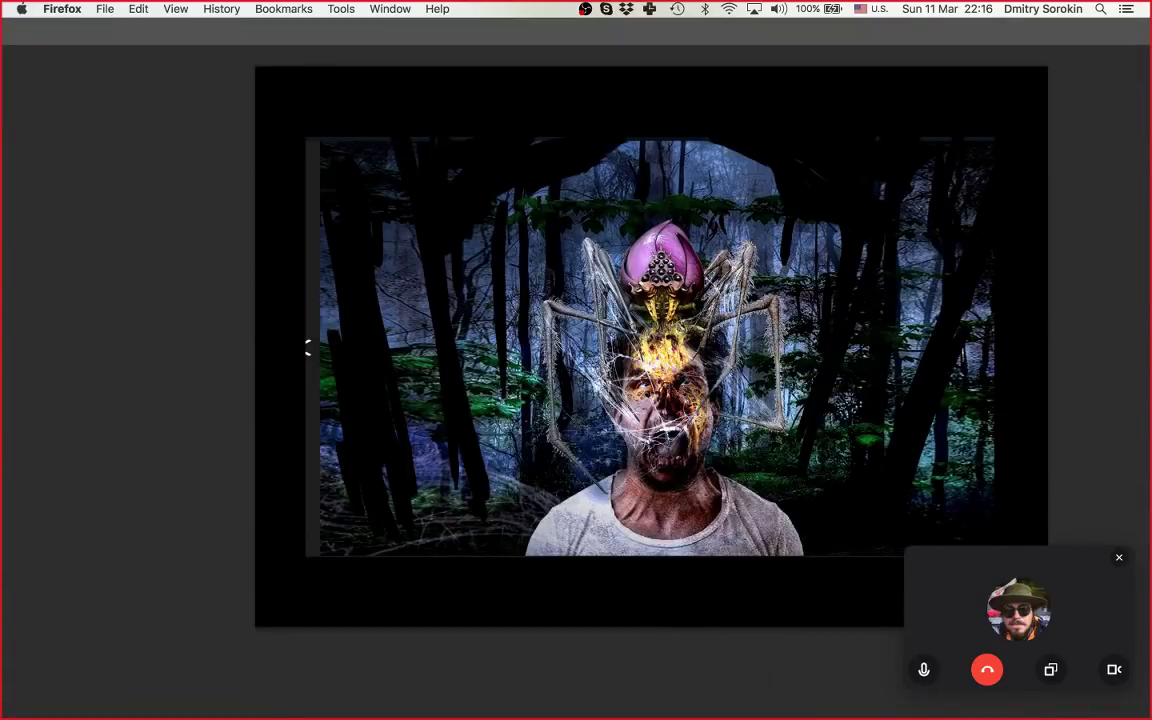
left_click(110, 200)
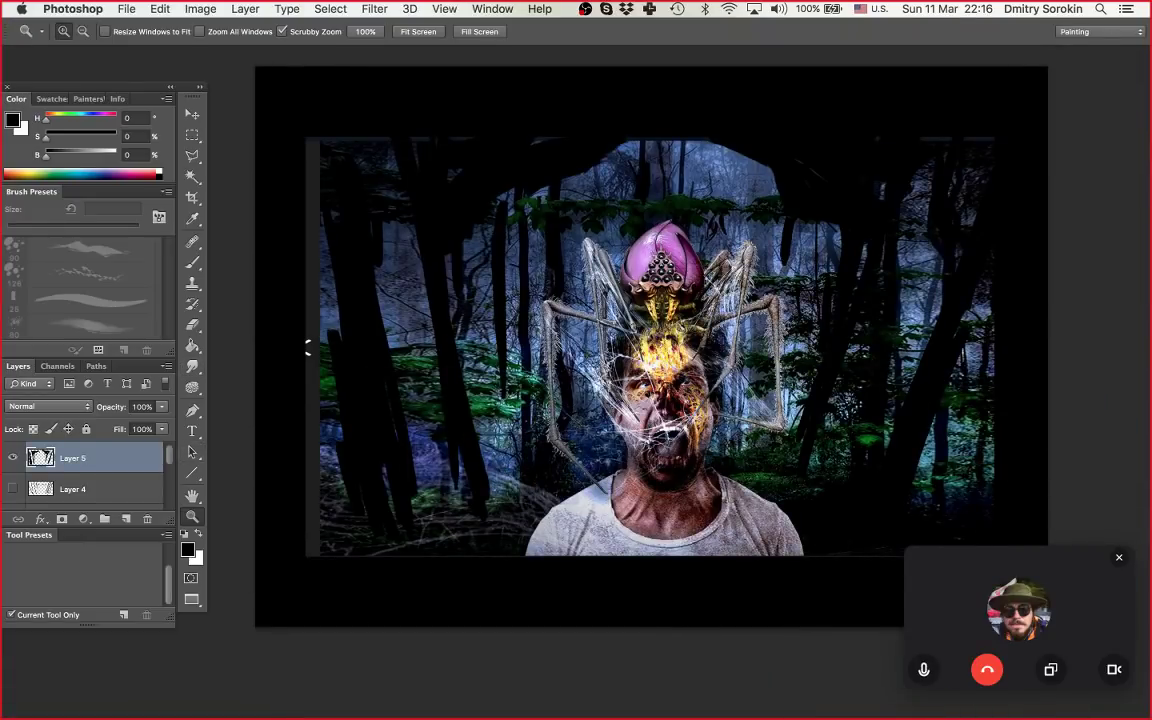
scroll(100, 470, "down", 2)
left_click(13, 489)
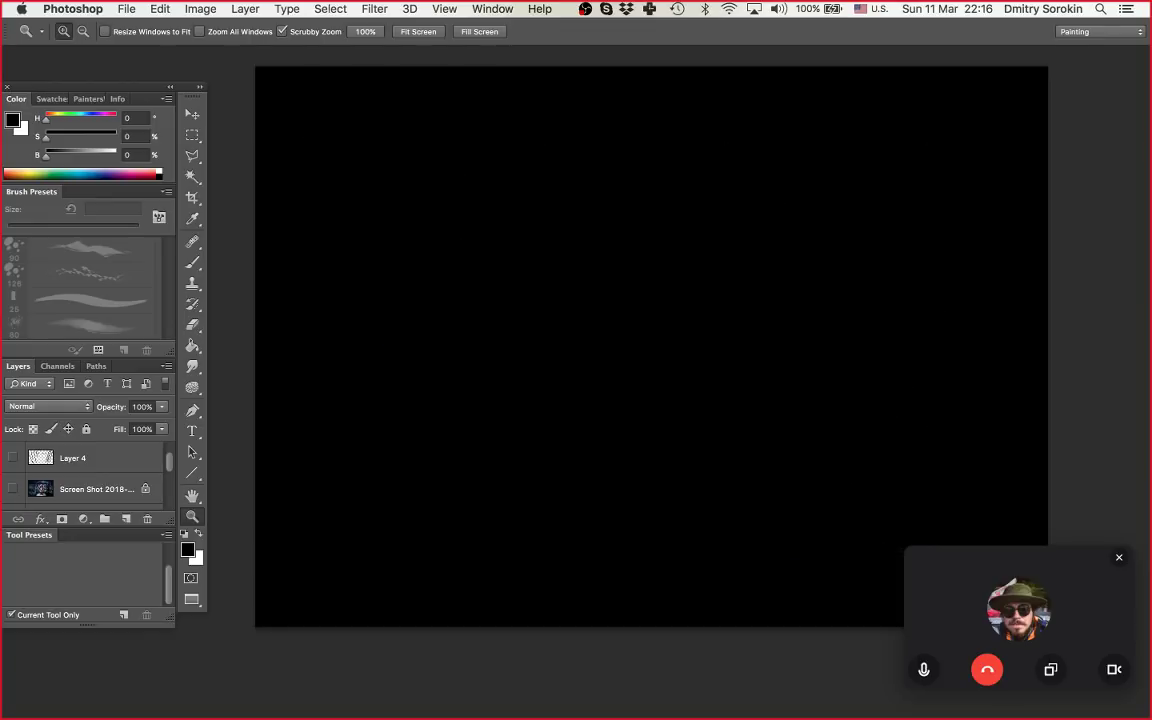
scroll(13, 489, "up", 2)
left_click(13, 458)
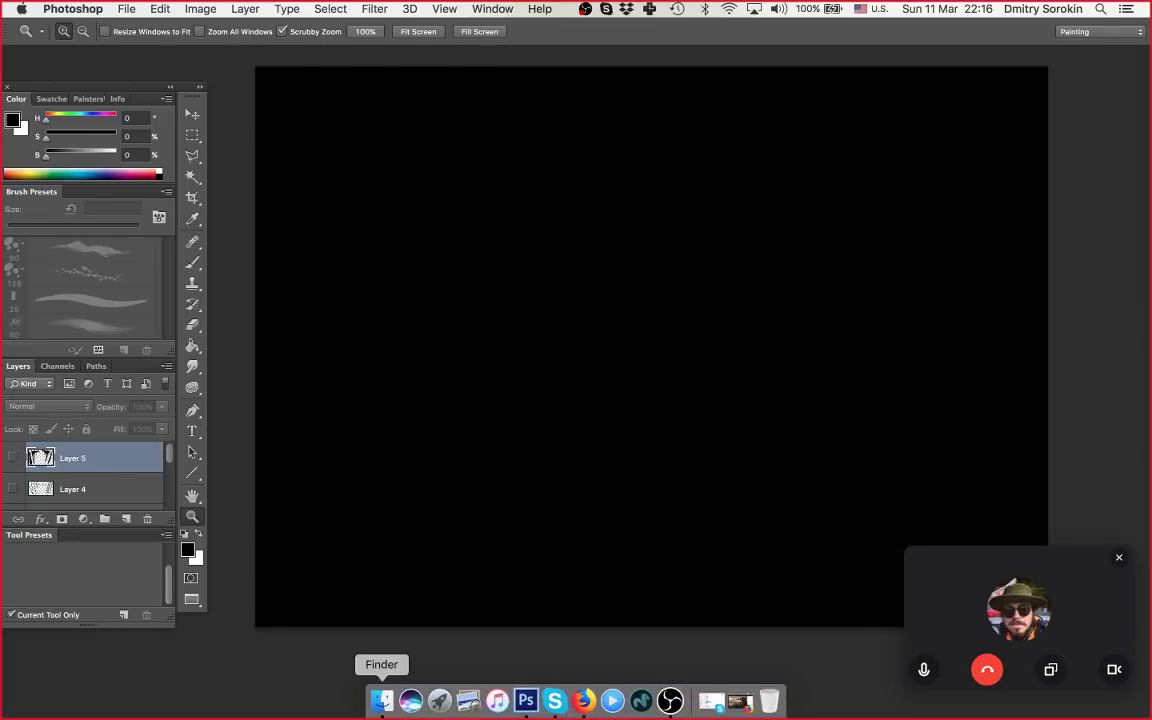
Step: Place "Screen Shot 2018-03-11 at 10.16.00 PM" from the Desktop into the document and position it fully inside the black canvas
left_click(380, 697)
left_click_drag(690, 199, 635, 171)
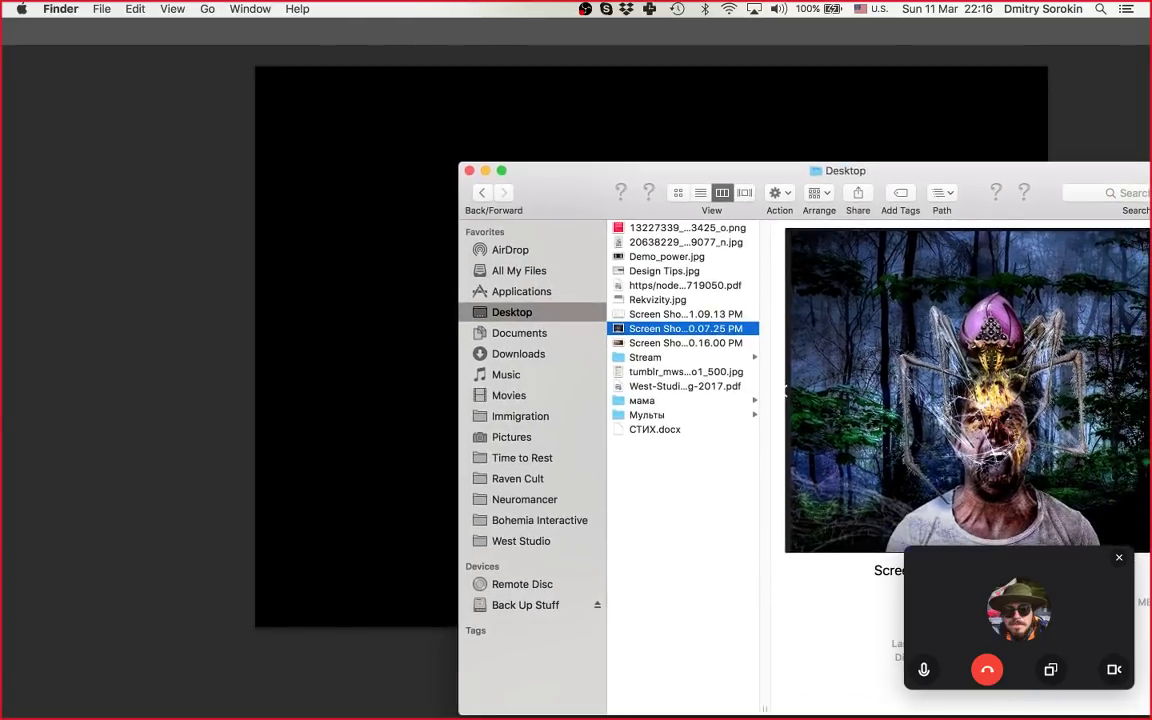
left_click(685, 343)
left_click_drag(686, 343, 395, 220)
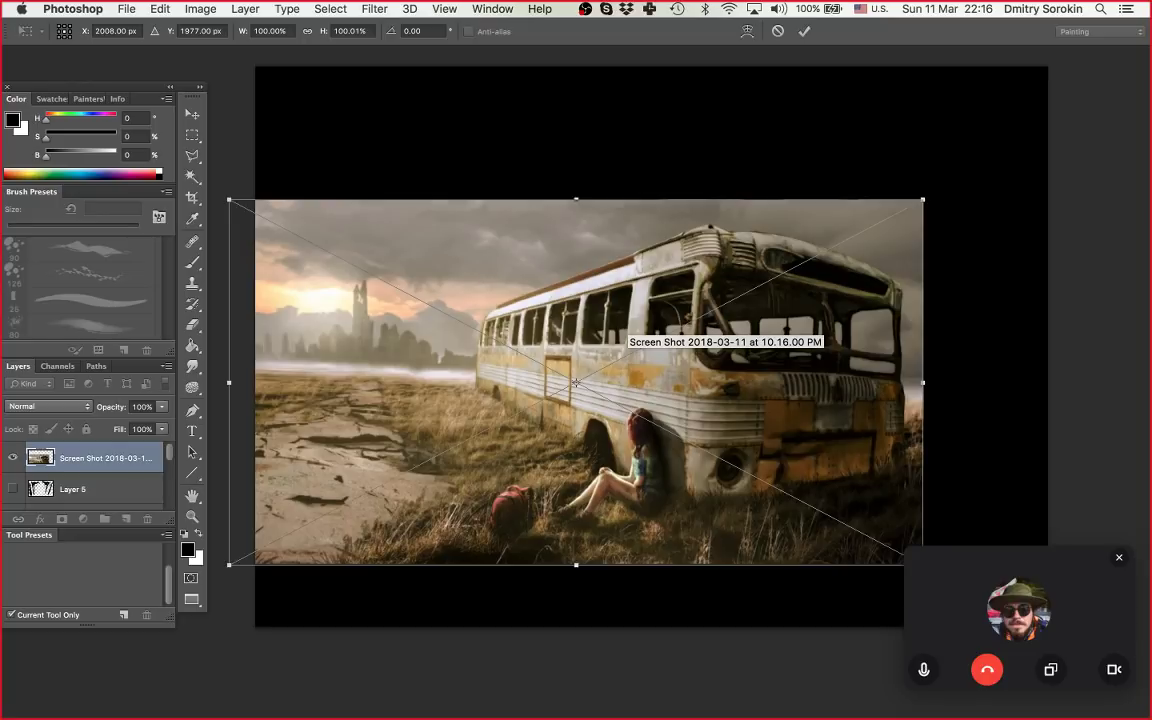
key("Return")
left_click_drag(562, 355, 628, 315)
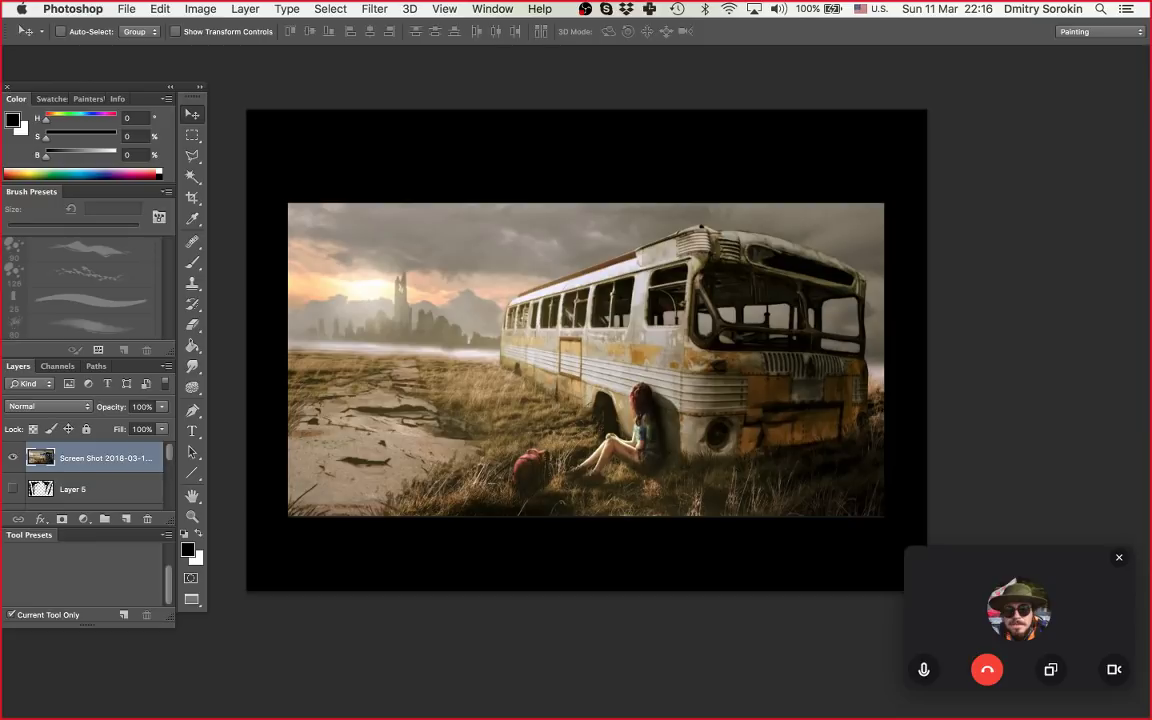
Step: Examine the abandoned bus composition at thumbnail size and at larger magnifications
key("z")
left_click_drag(613, 373, 405, 373)
key("super+minus")
key("super+minus")
key("super+minus")
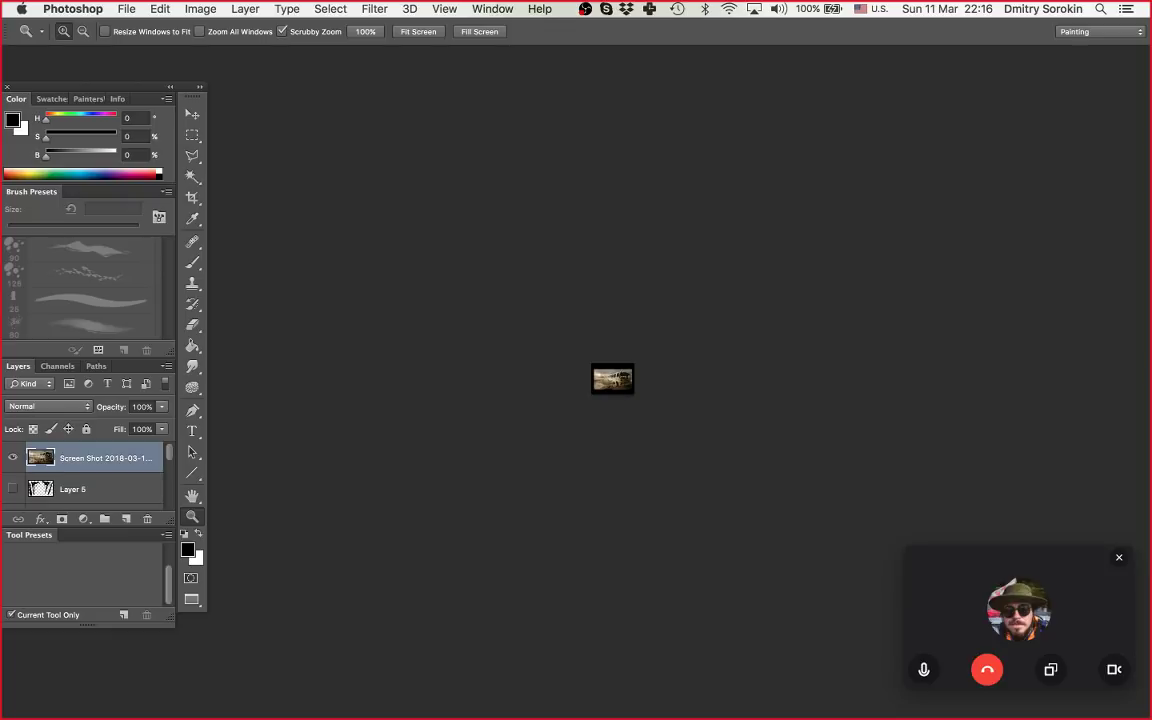
key("super+plus")
key("super+plus")
key("super+plus")
key("super+plus")
key("super+plus")
key("super+plus")
key("super+plus")
key("super+plus")
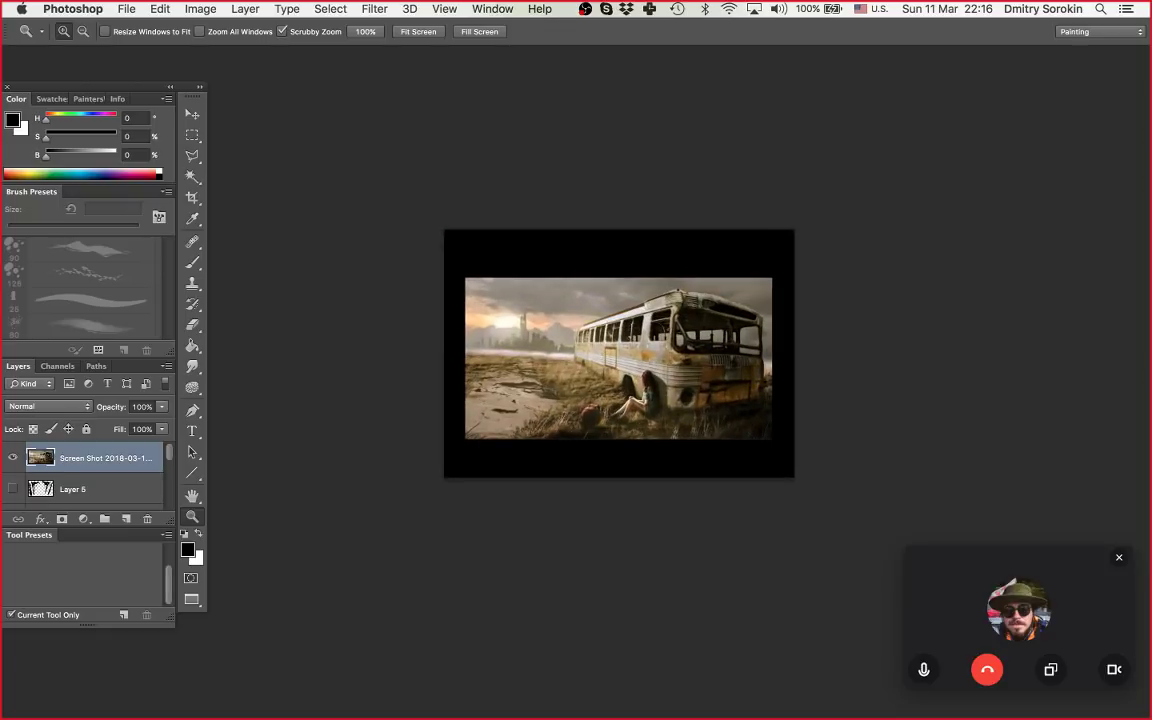
scroll(606, 337, "down", 1)
key("super+plus")
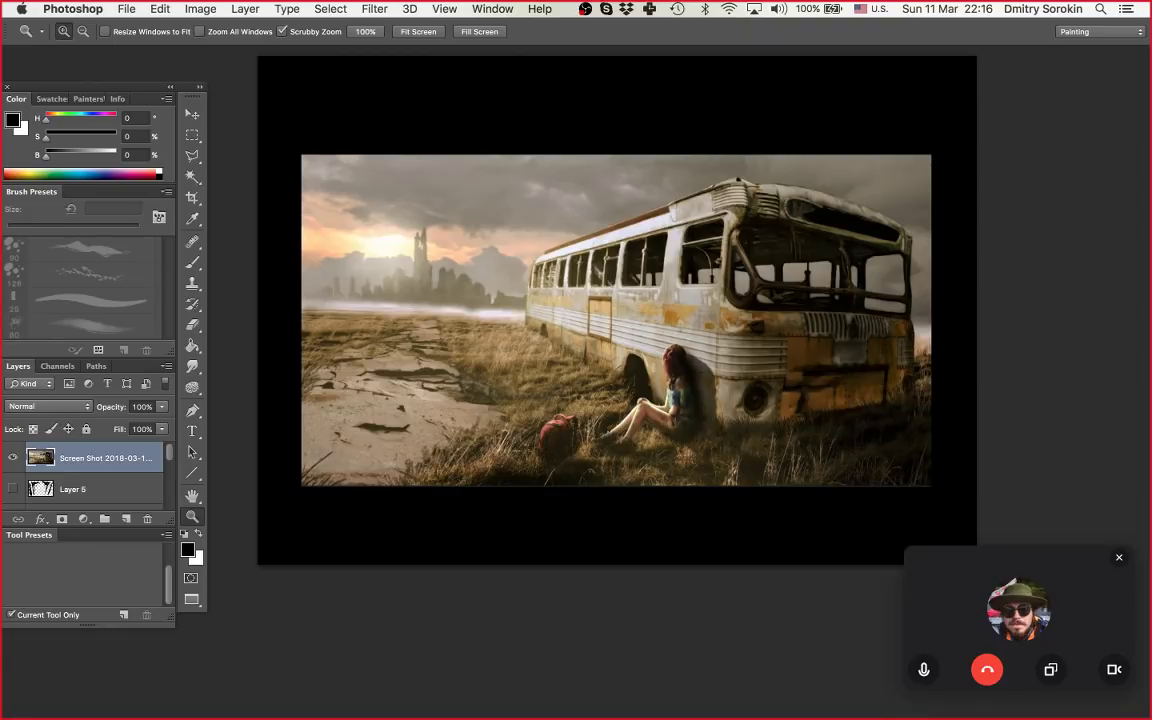
left_click_drag(779, 269, 880, 269)
left_click_drag(811, 303, 695, 303)
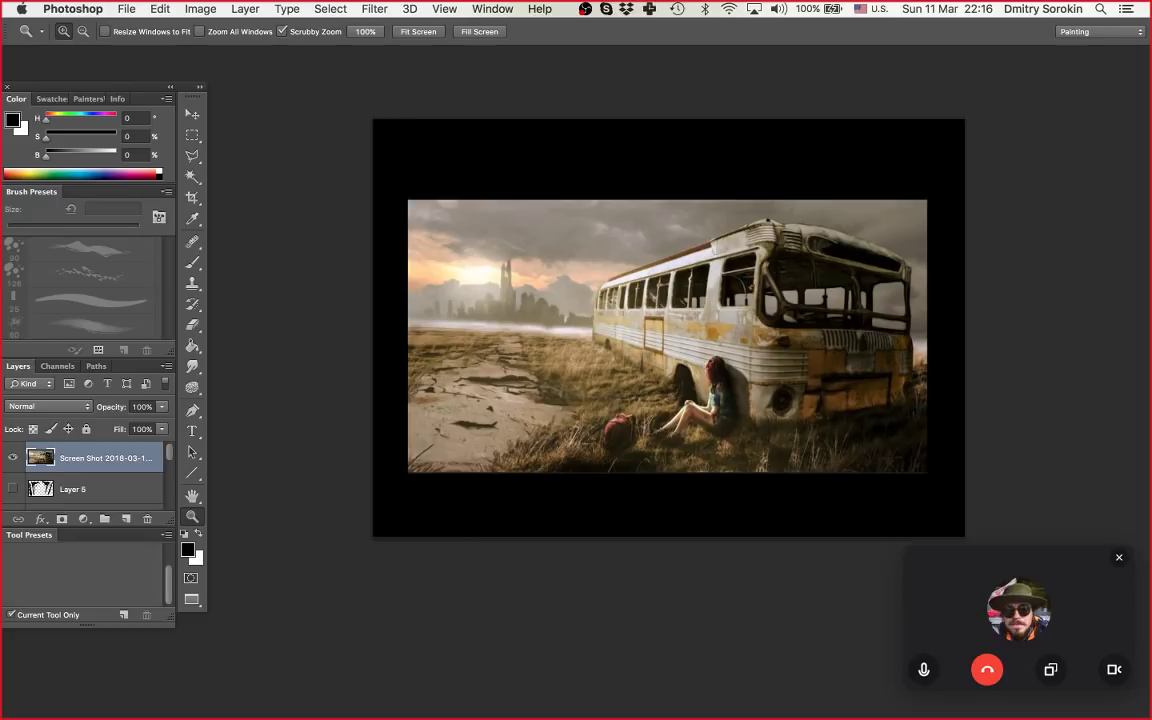
Step: Move the bus picture right toward the canvas edge and scale it down slightly in proportion
key("super+t")
left_click_drag(803, 302, 832, 302)
key("Return")
key("z")
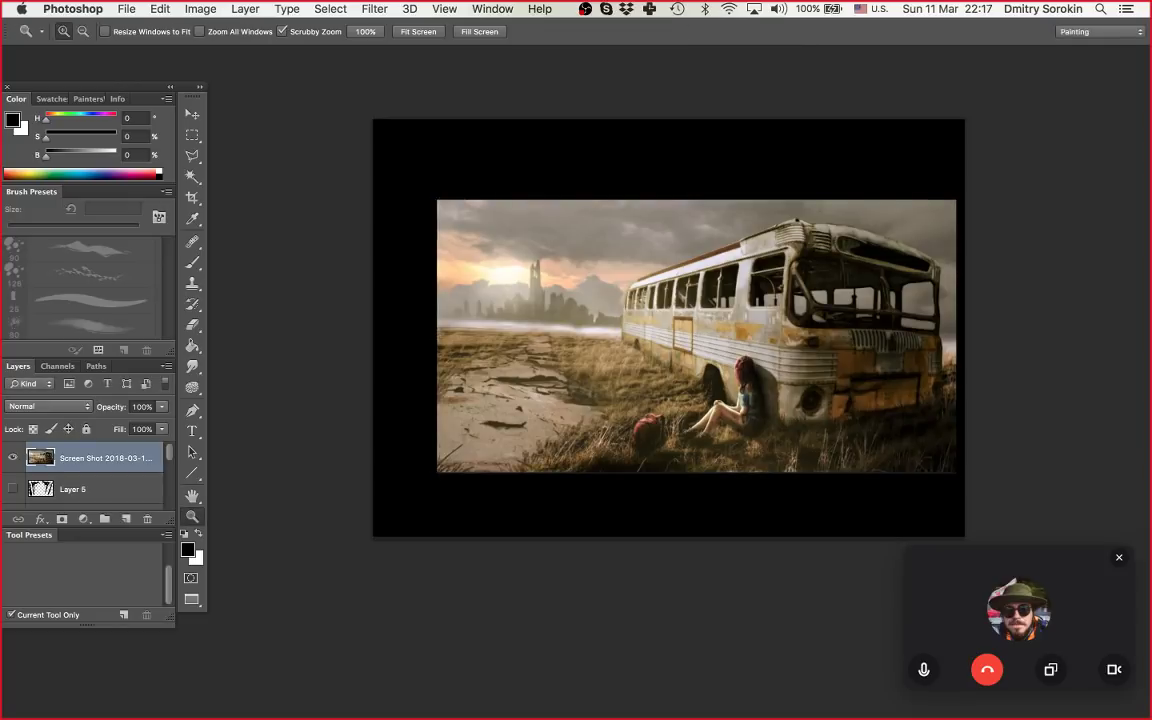
key("super+t")
left_click_drag(956, 199, 927, 214)
key("Return")
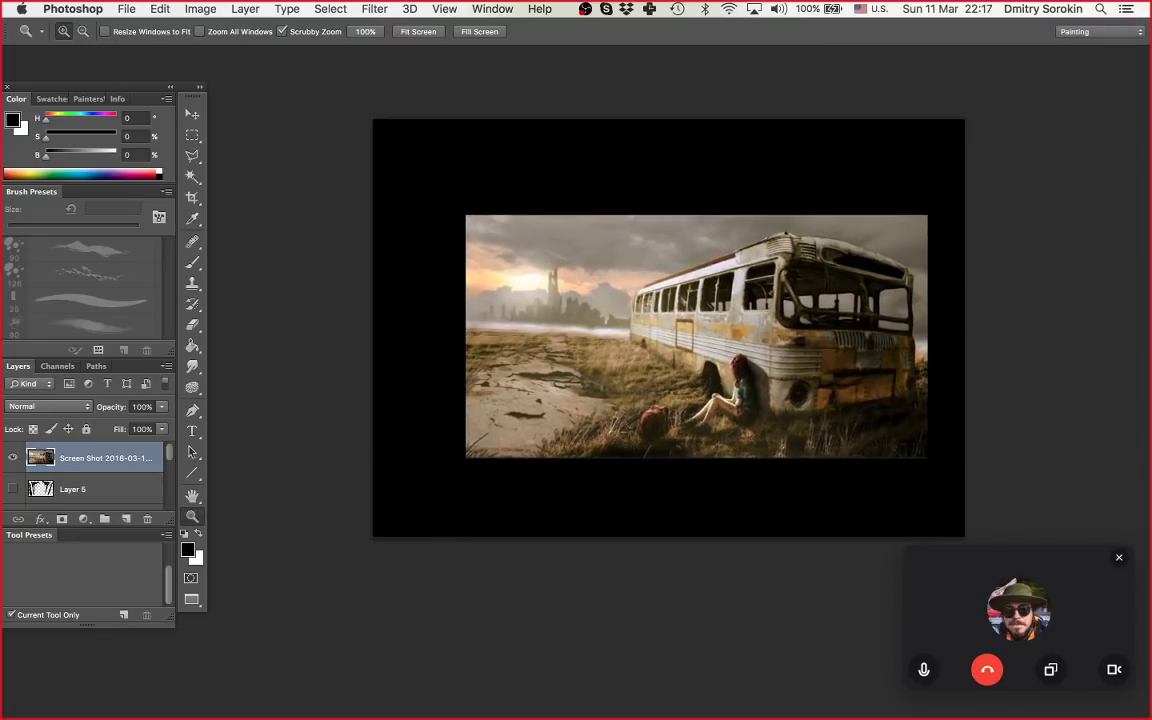
Step: Shift the bus picture farther right and stretch a strip along its left edge outward to widen the scene
key("v")
left_click_drag(741, 322, 766, 322)
key("m")
left_click_drag(447, 201, 513, 475)
key("super+t")
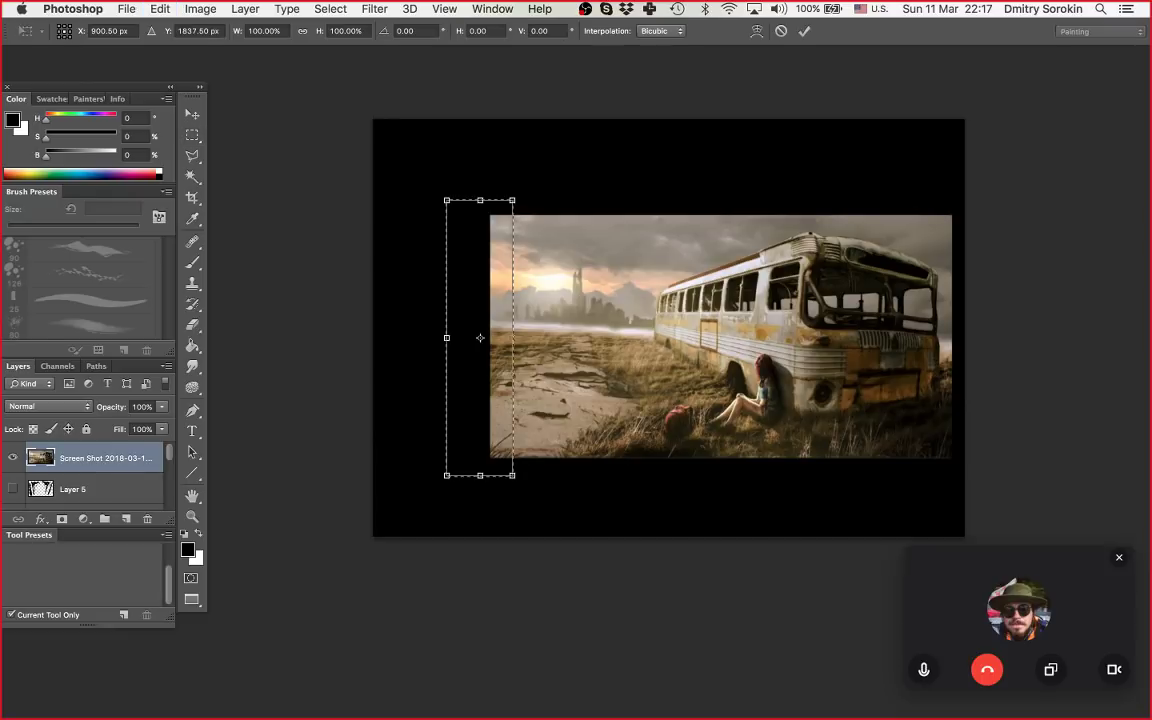
left_click_drag(446, 338, 363, 338)
key("Return")
key("super+d")
key("z")
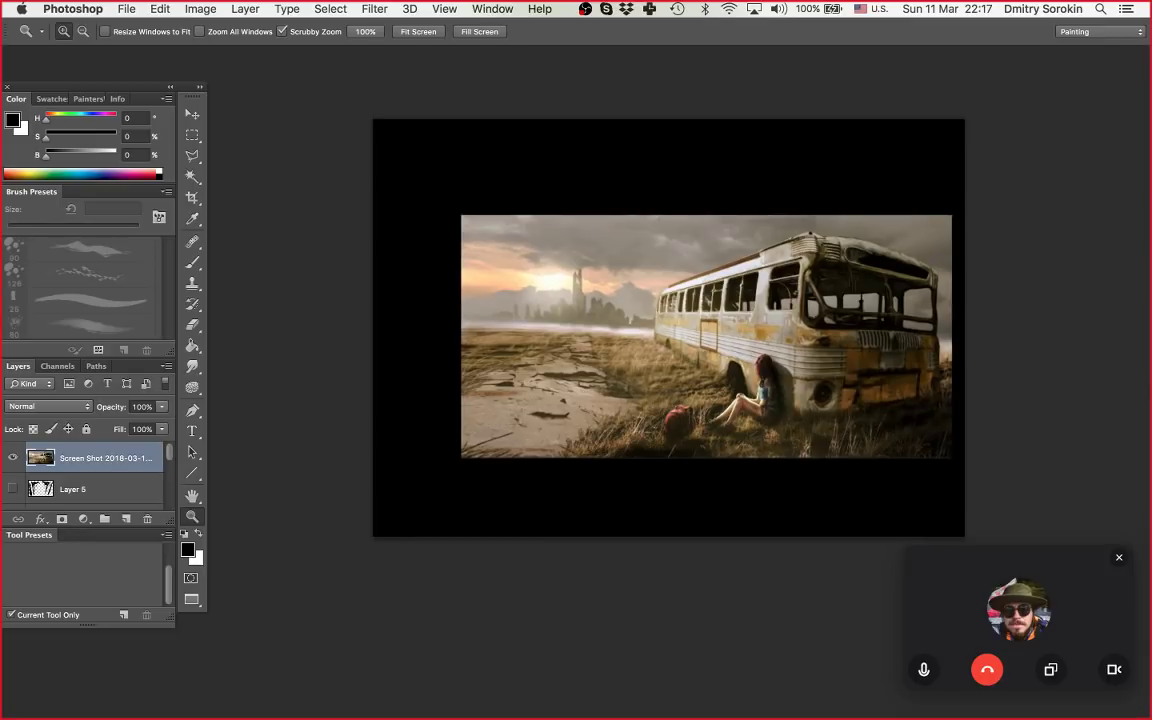
Step: Move the widened bus picture back left to center it on the black canvas
scroll(668, 327, "right", 1)
key("v")
left_click_drag(694, 328, 674, 328)
key("z")
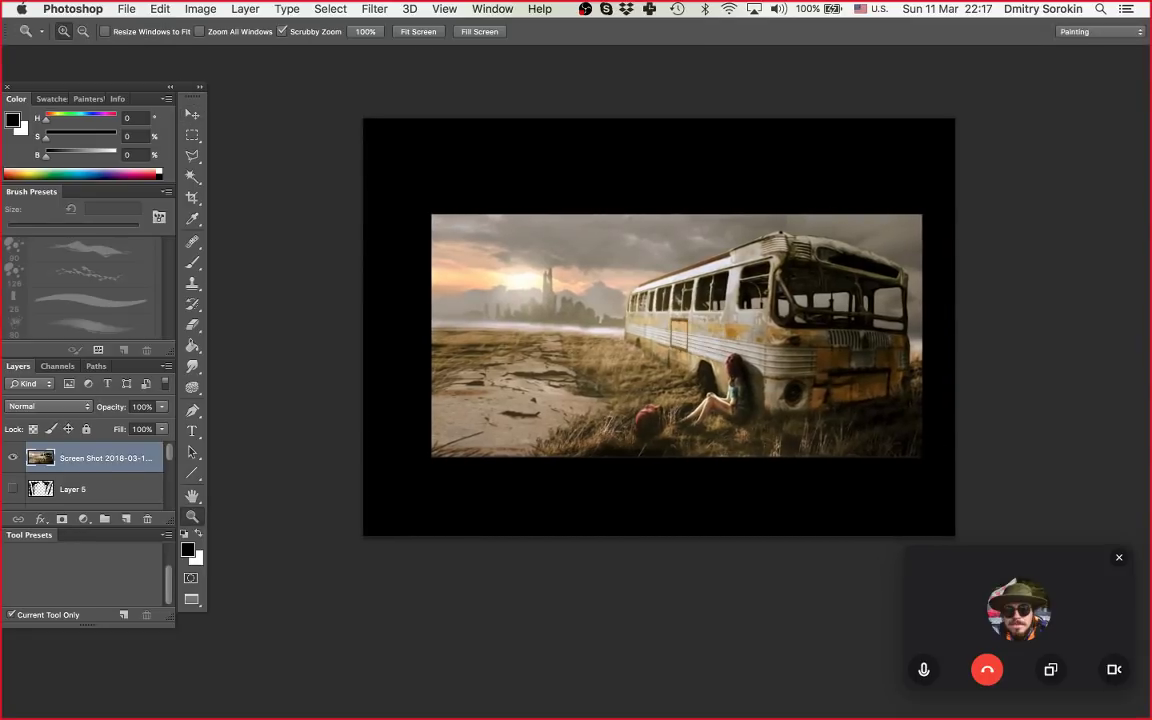
Step: Select the ruined city with the Lasso tool, tracing its skyline up to the bus and closing the outline through the grass
left_click_drag(552, 286, 591, 285)
left_click_drag(591, 335, 537, 356)
key("w")
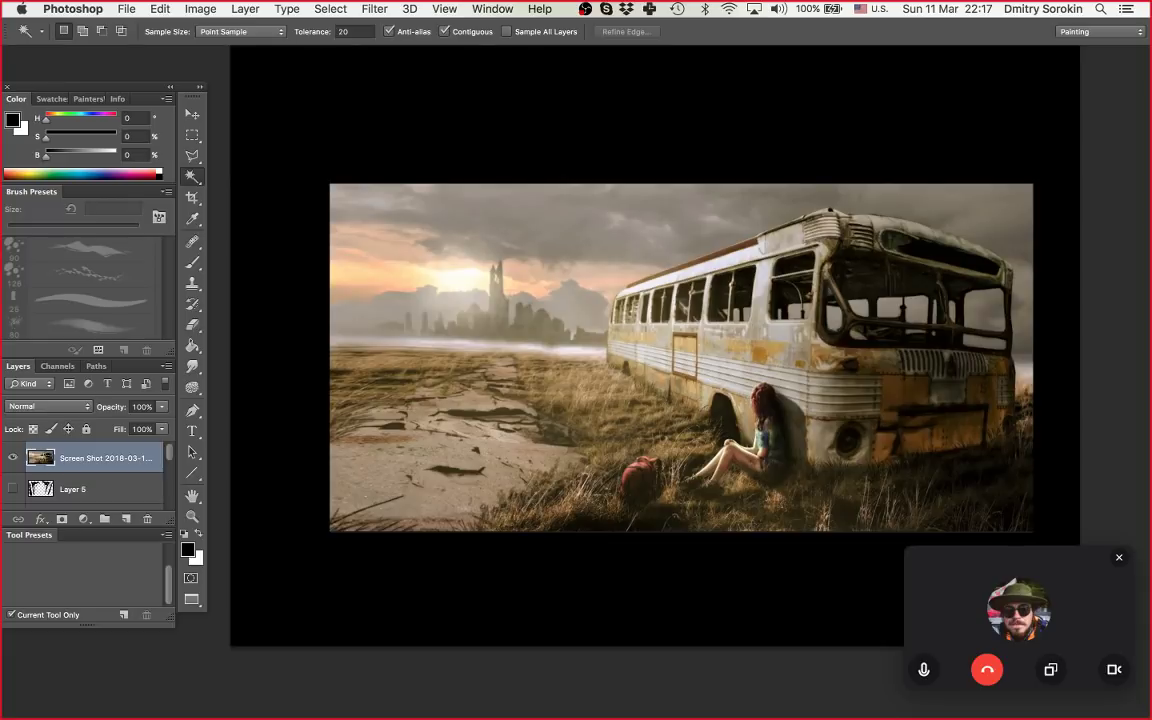
key("z")
left_click_drag(490, 290, 709, 292)
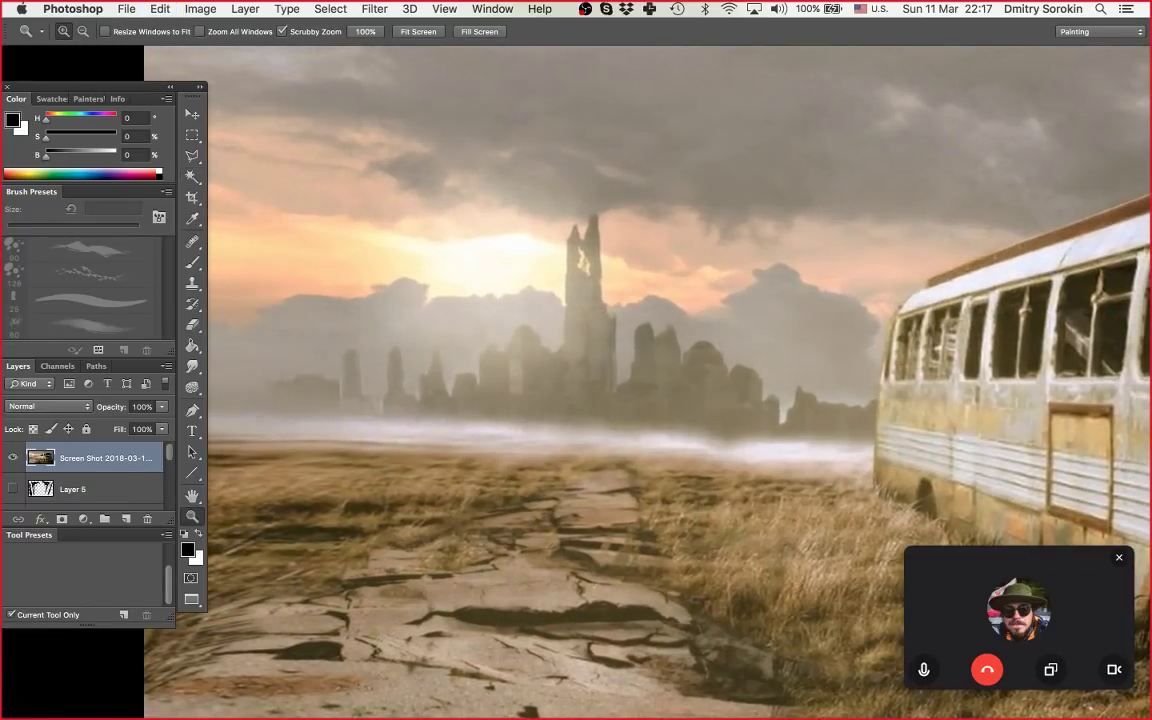
key("l")
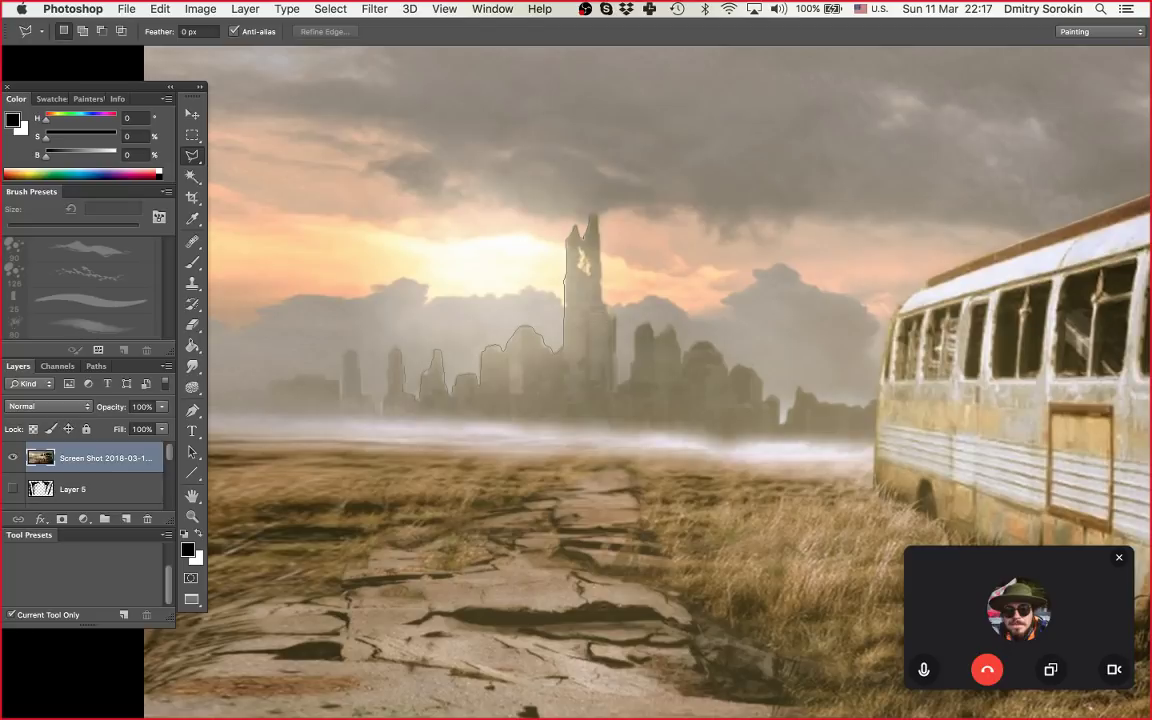
left_click(386, 426)
left_click(308, 458)
mouse_move(352, 541)
left_mouse_down()
mouse_move(580, 578)
mouse_move(856, 451)
left_mouse_up()
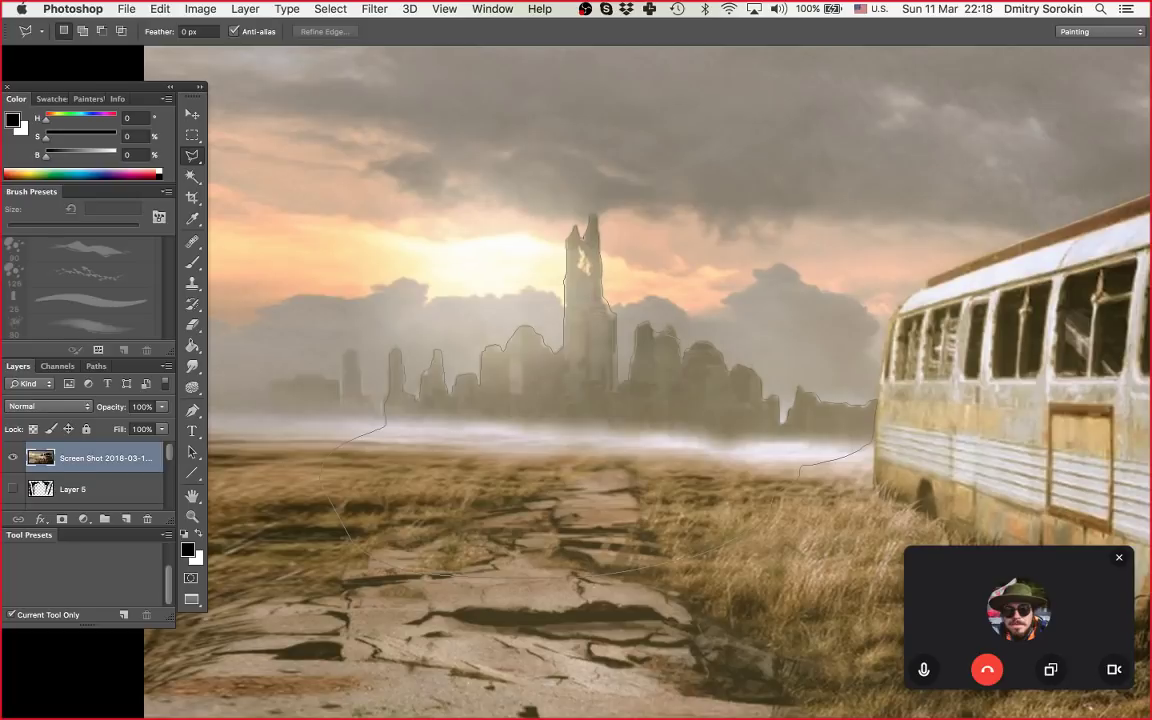
left_click(386, 422)
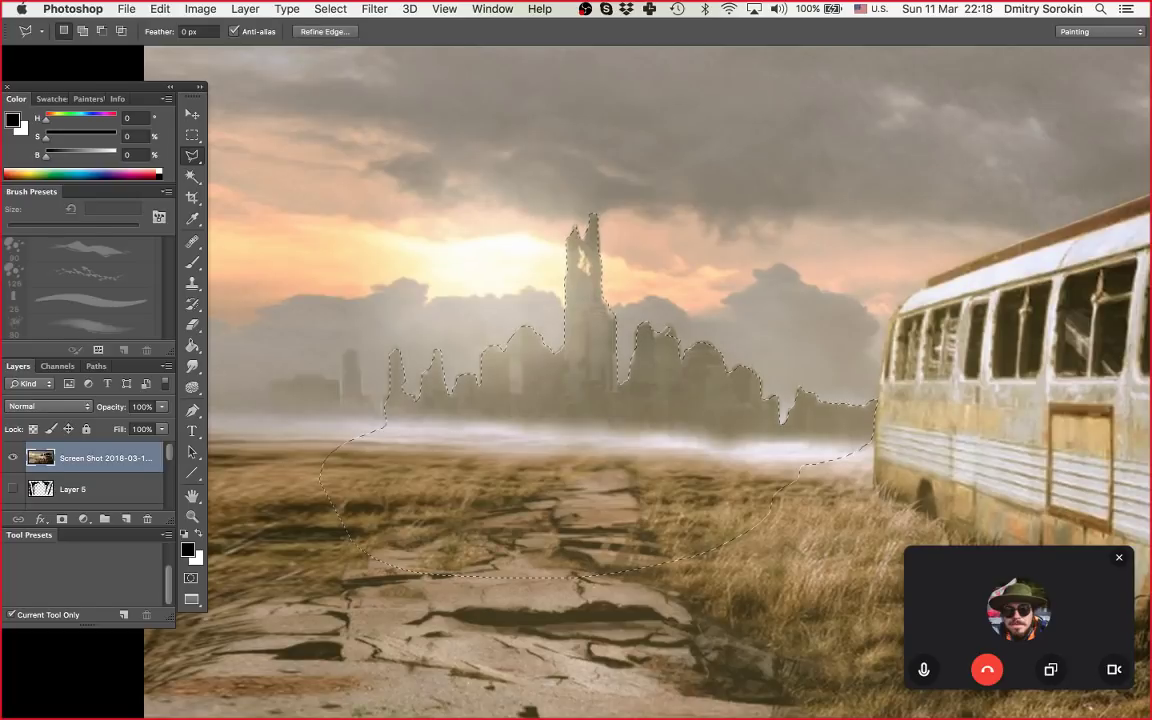
key("super+space")
left_click_drag(552, 254, 564, 254)
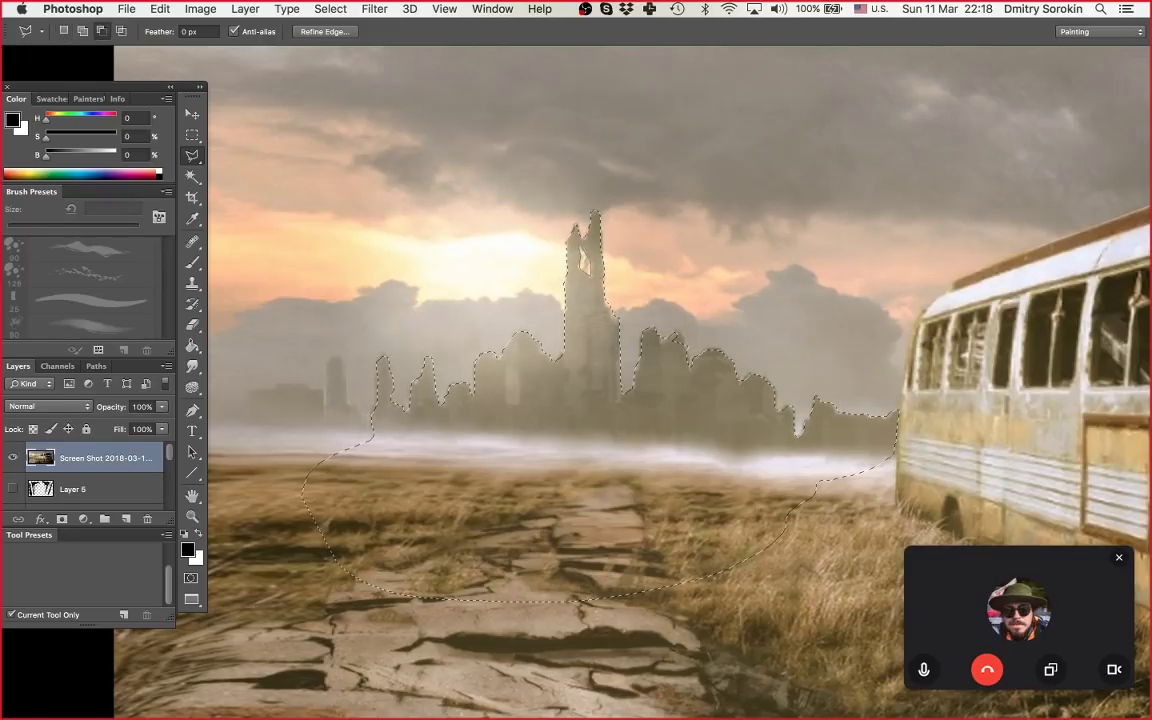
Step: Darken the selected city silhouette using the Gradient tool in Multiply mode with a gray-brown sampled from the misty background
key("z")
left_click_drag(650, 267, 540, 267)
left_click_drag(690, 290, 554, 311)
left_click_drag(632, 316, 592, 316)
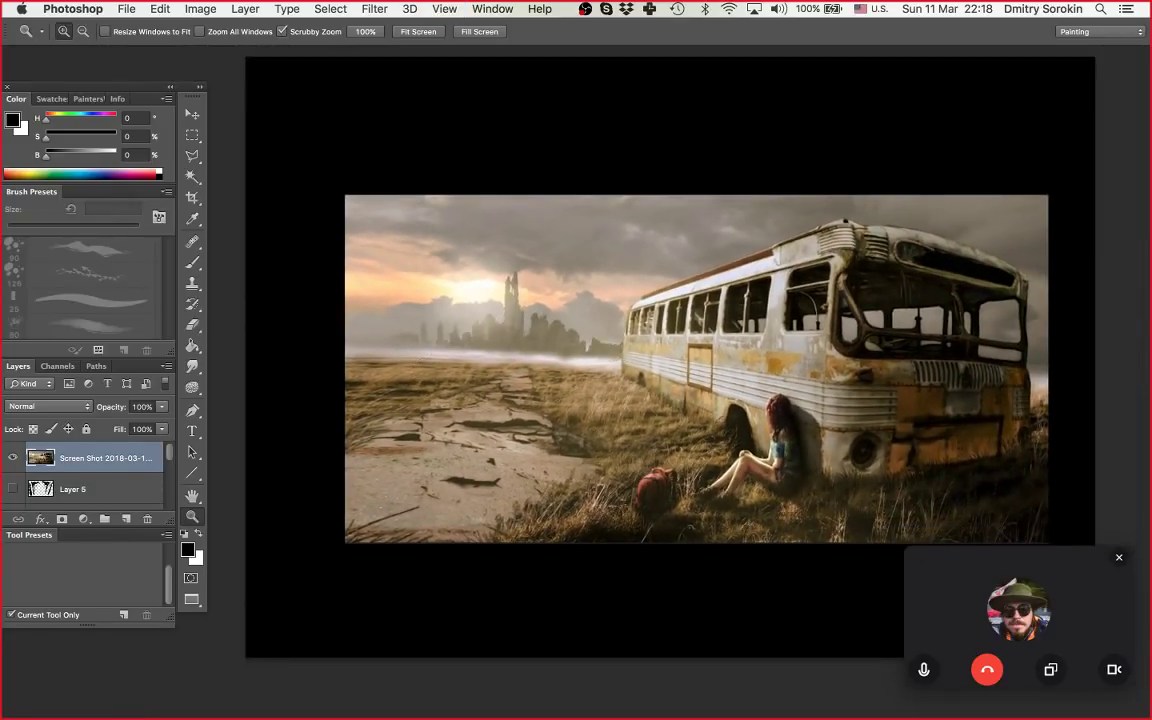
key("g")
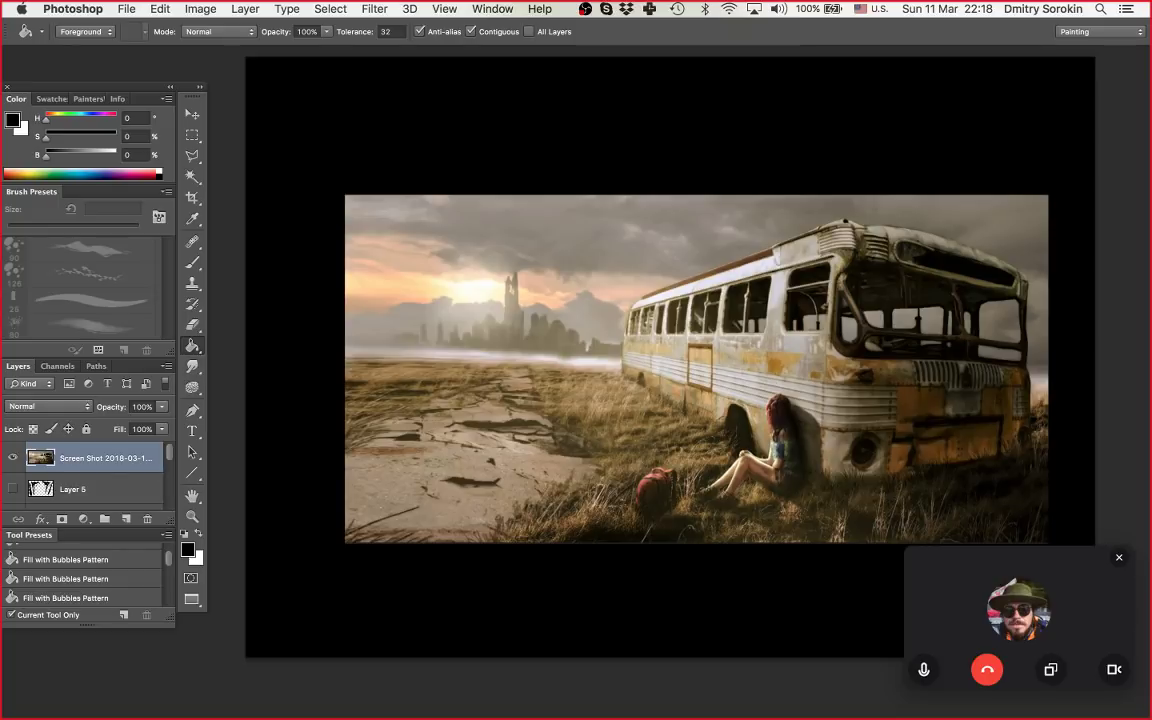
right_click(192, 346)
left_click(264, 342)
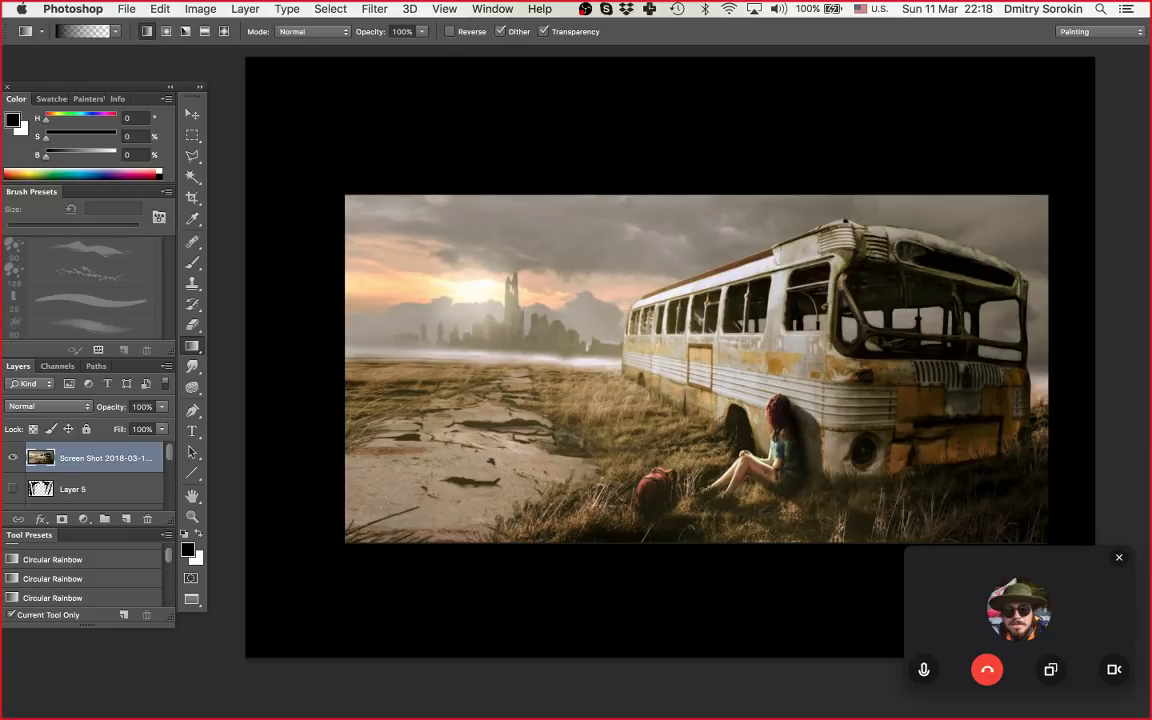
left_click(585, 322, "alt")
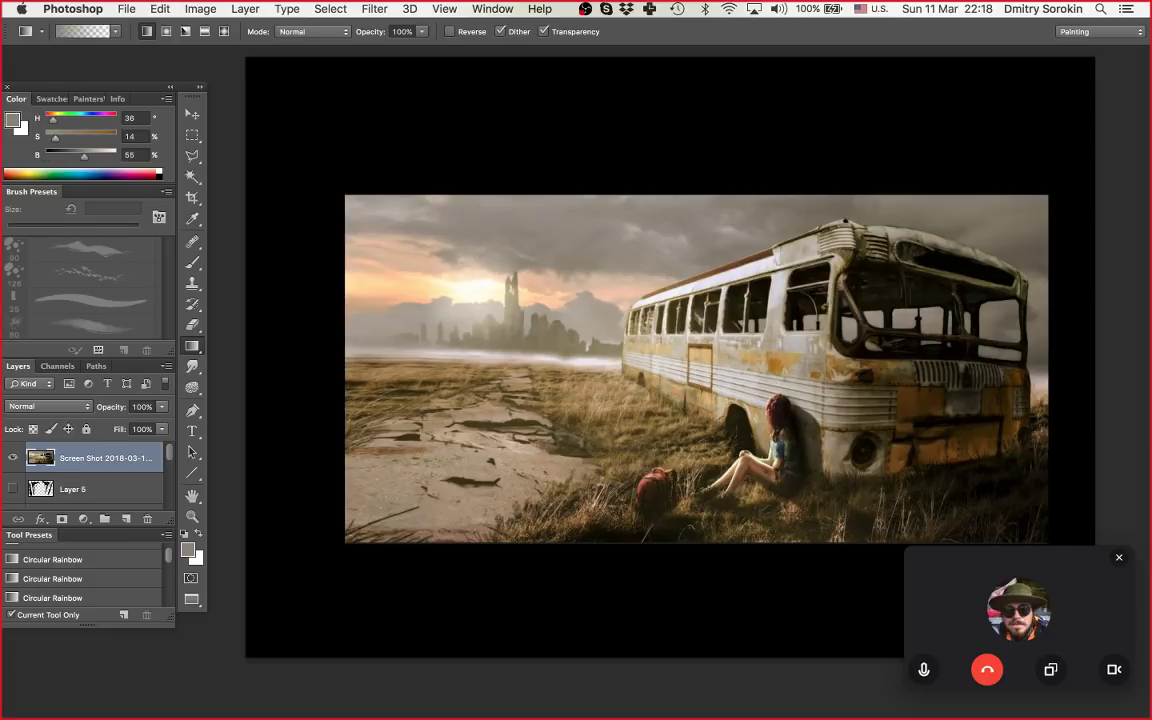
left_click(313, 31)
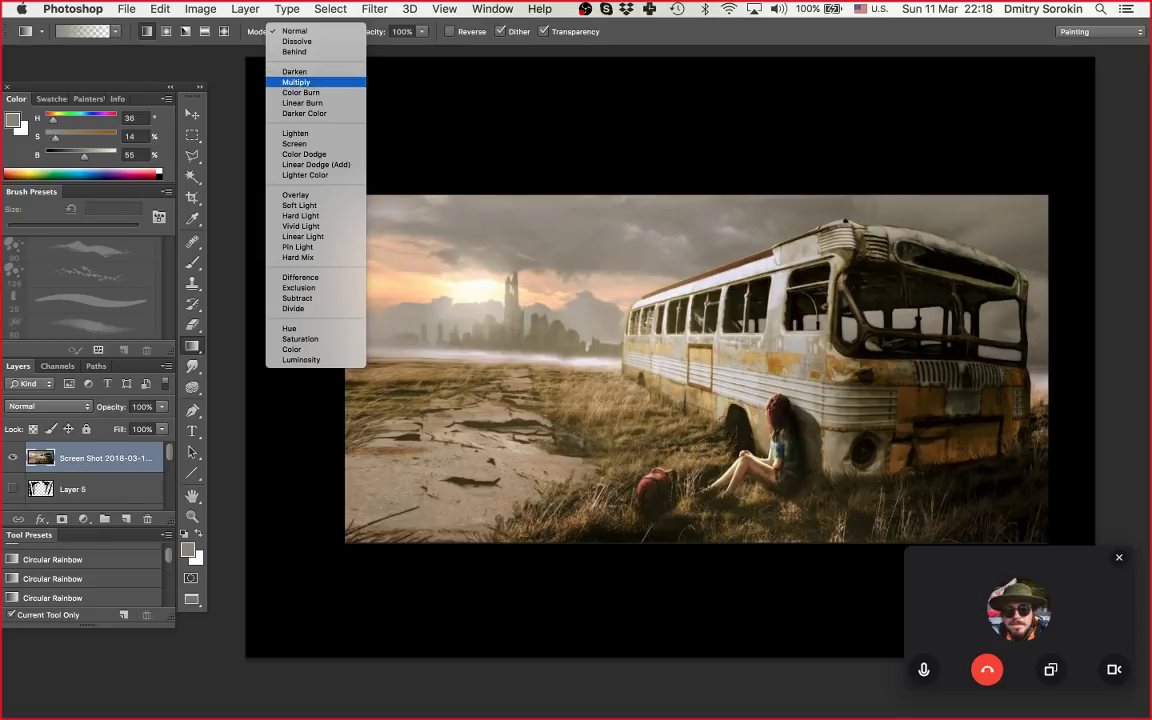
left_click(285, 79)
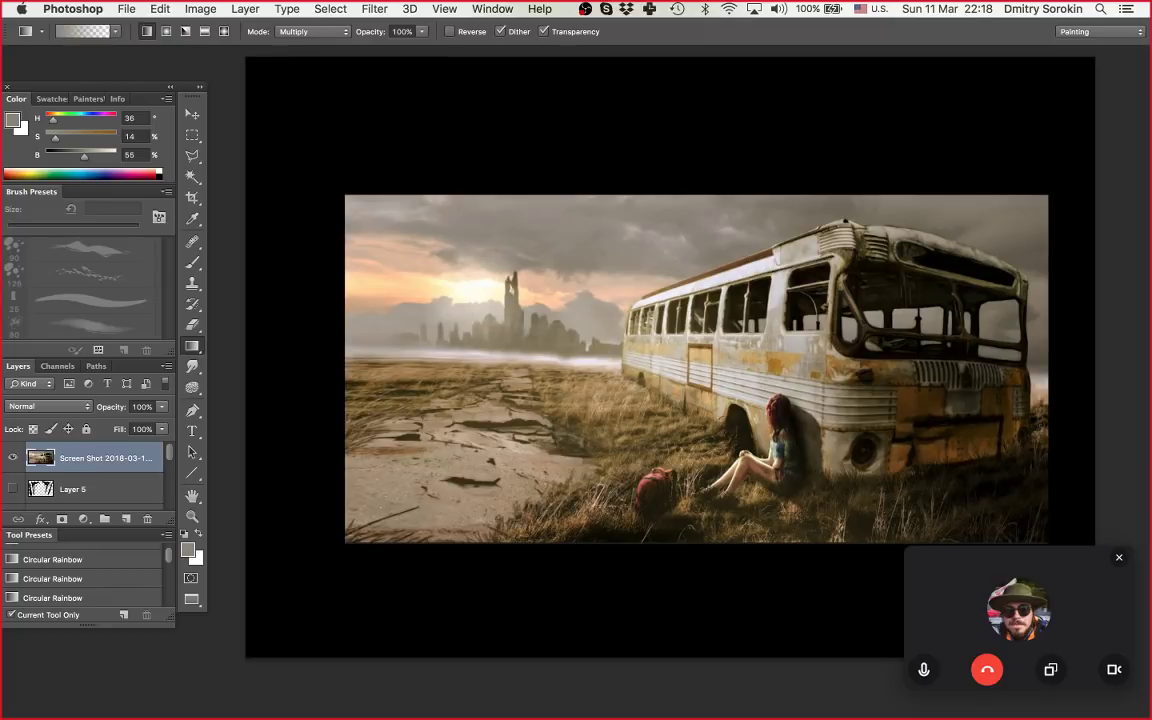
key("alt+super+z")
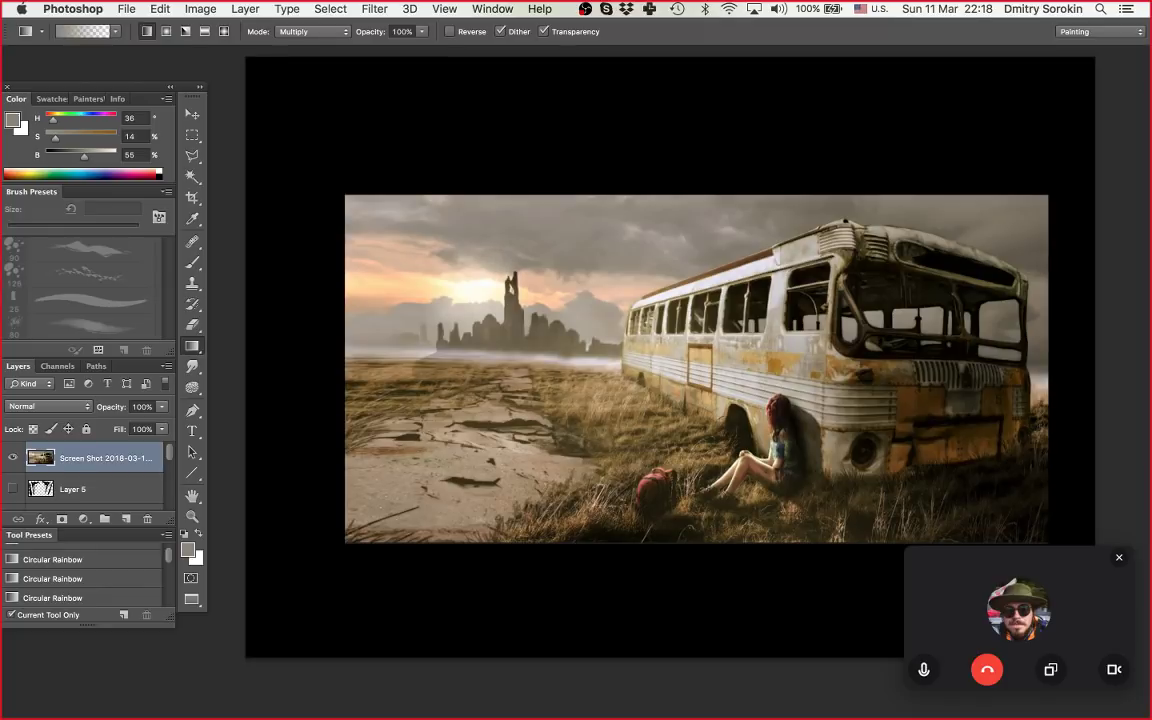
Step: Lock the bus layer's transparent pixels and darken its left side and both upper corners with Multiply gradients
key("z")
left_click_drag(560, 274, 507, 289)
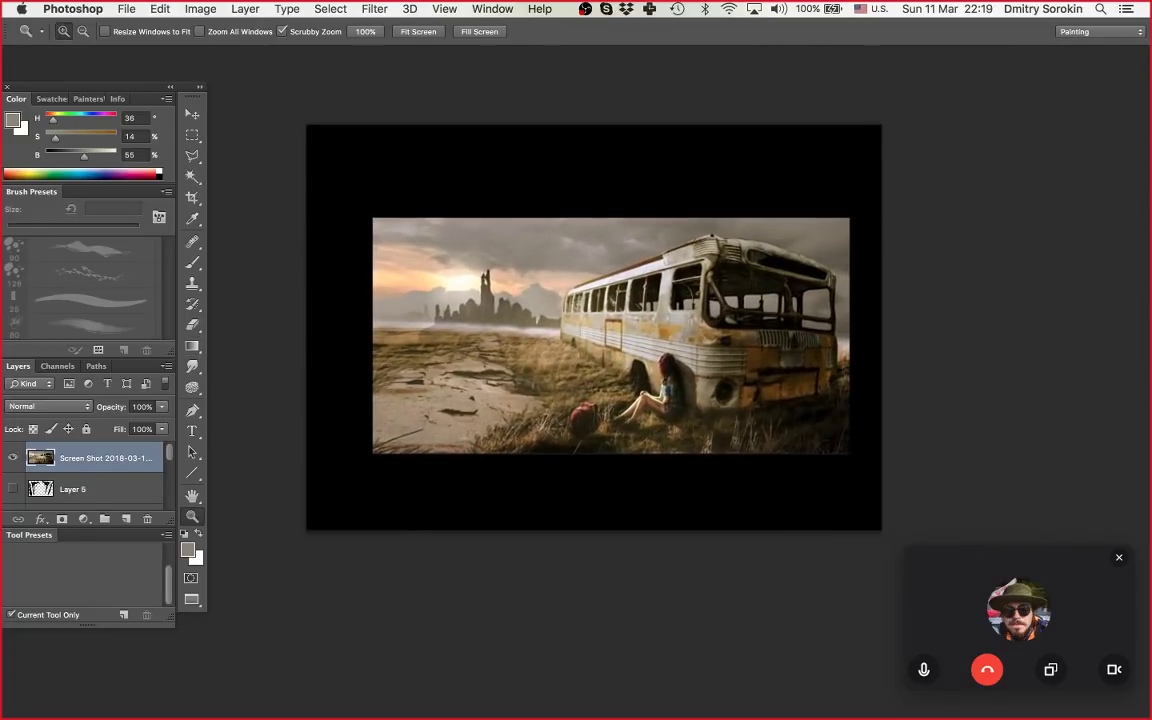
key("super+plus")
key("super+minus")
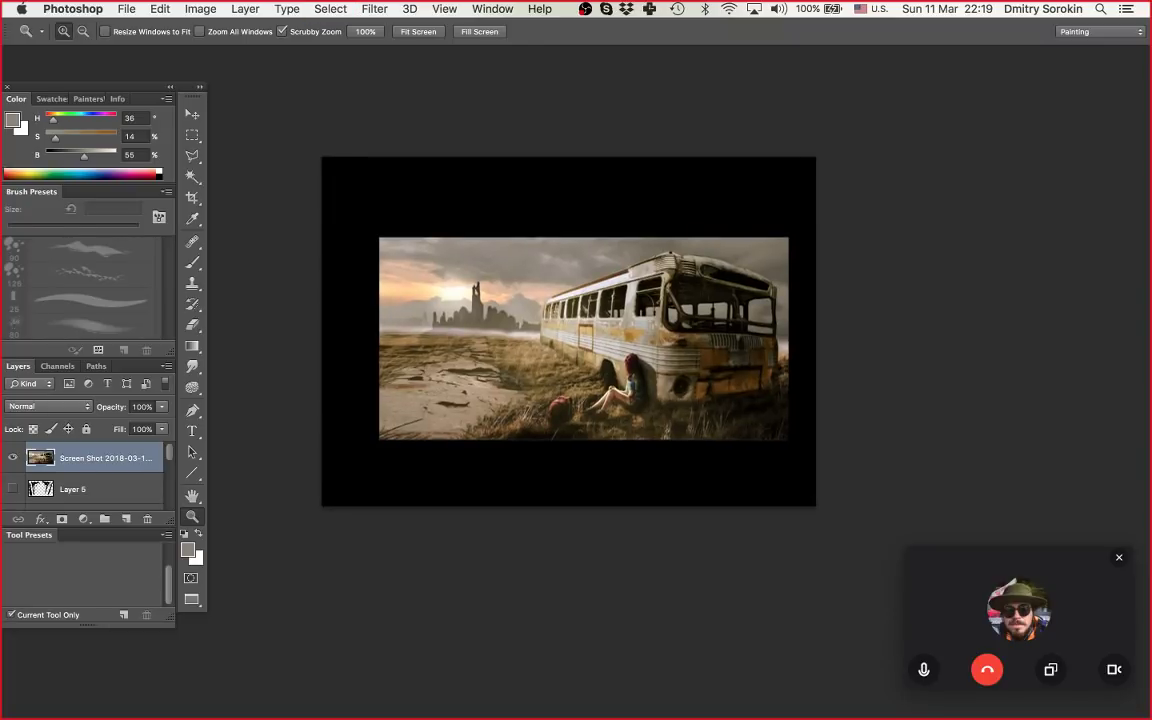
key("g")
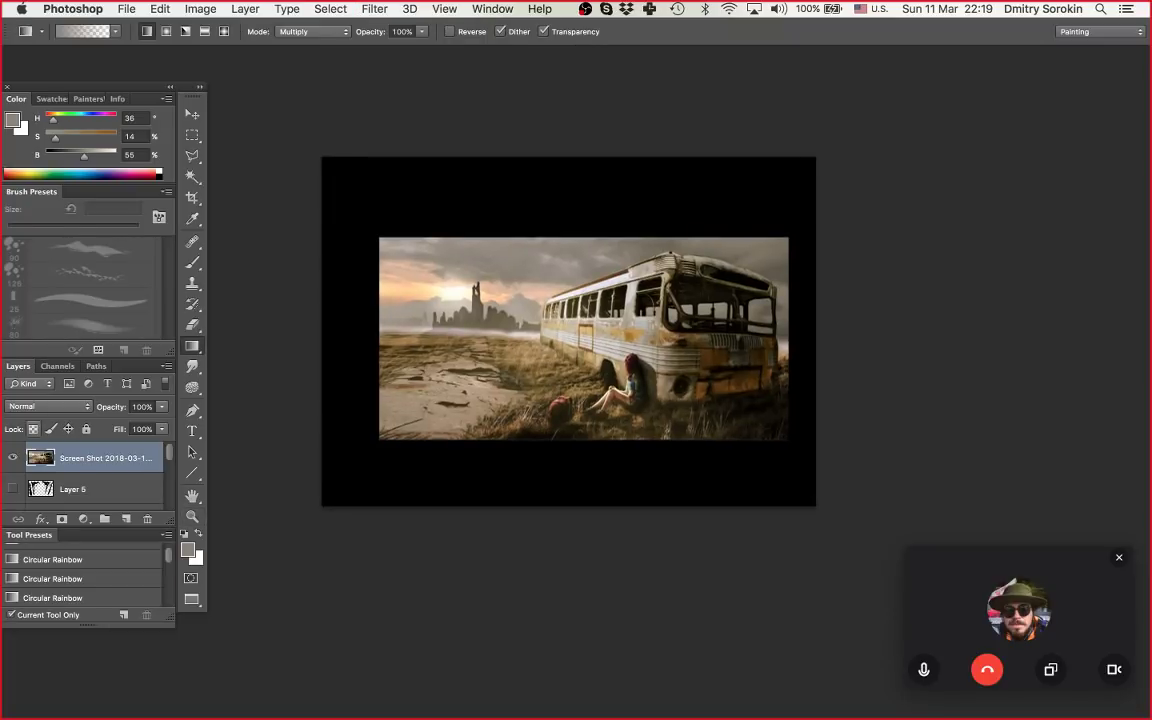
left_click(33, 429)
left_click_drag(291, 381, 408, 340)
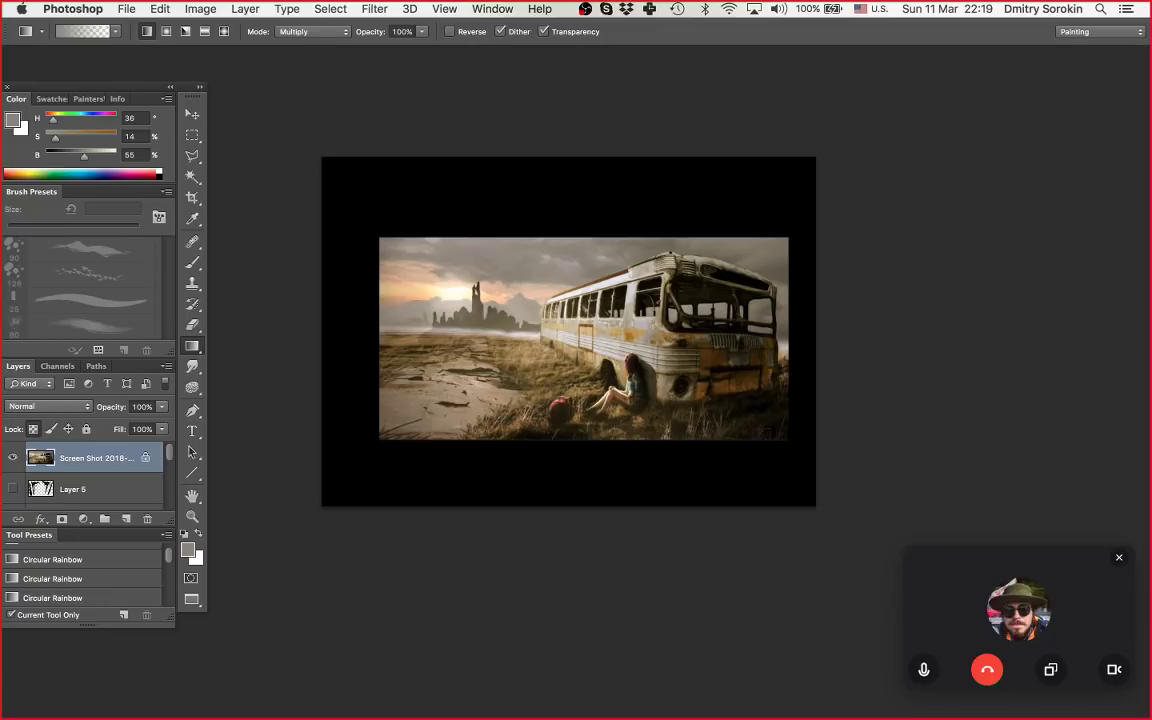
left_click_drag(310, 180, 397, 292)
left_click_drag(813, 179, 693, 294)
left_click_drag(804, 176, 790, 315)
Step: Paint over the bus's windshield and destination-sign opening with dark gray-brown sampled from the picture, using a 60 px flat brush
key("z")
left_click_drag(615, 320, 658, 320)
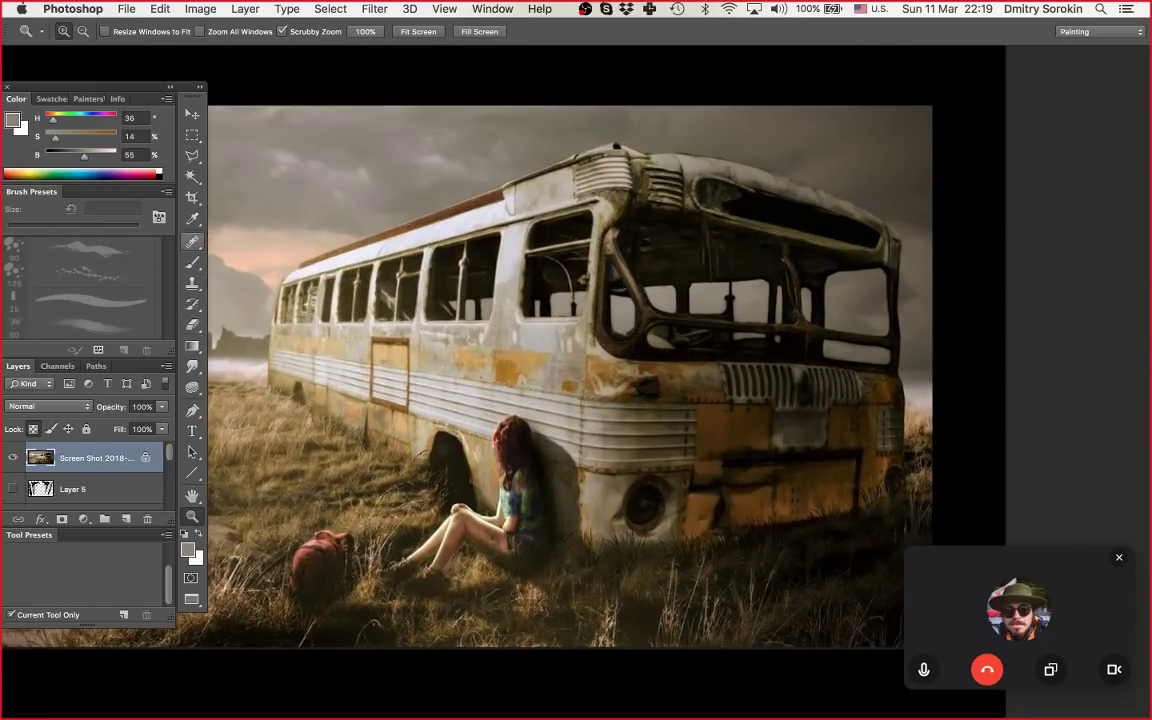
key("b")
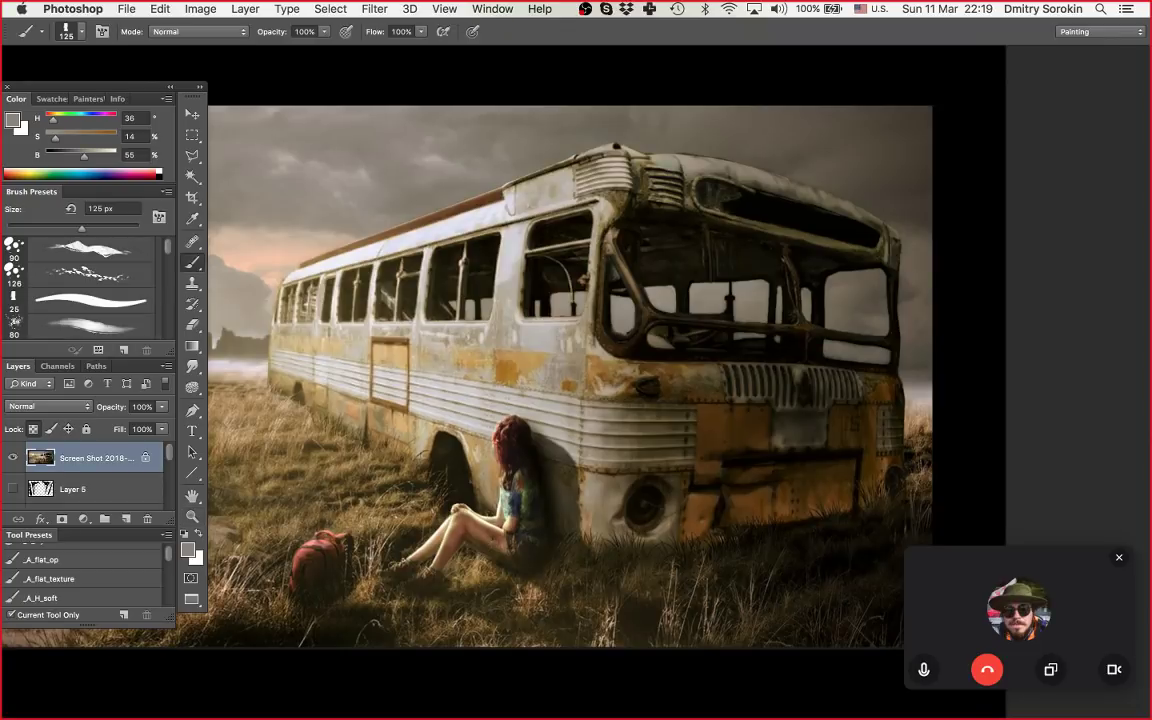
left_click(90, 300)
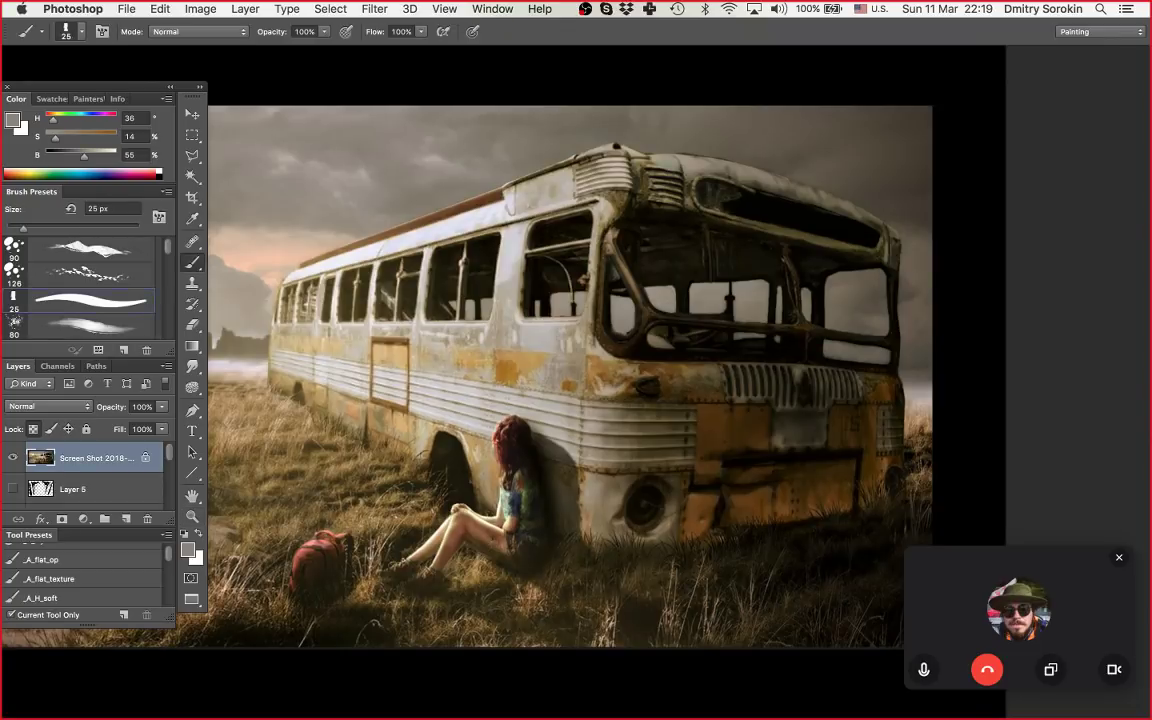
key("bracketright")
key("bracketright")
key("bracketright")
key("bracketright")
left_click(649, 171, "alt")
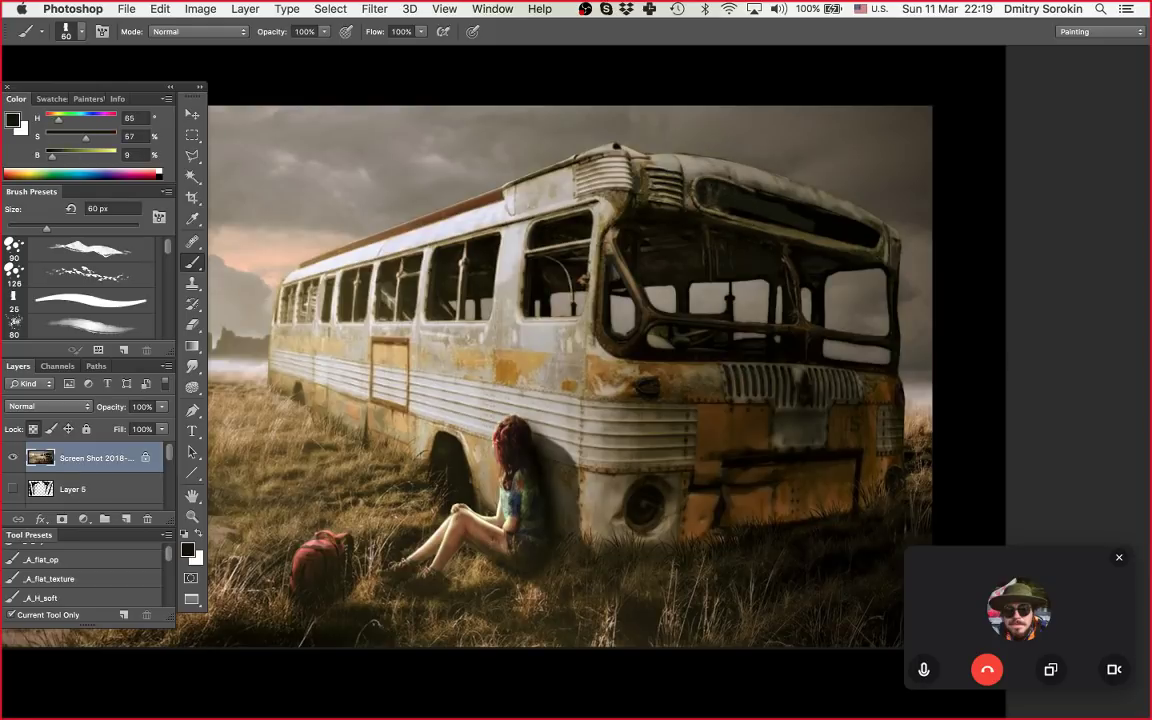
left_click(738, 197, "alt")
mouse_move(738, 199)
left_mouse_down()
mouse_move(828, 214)
mouse_move(856, 234)
mouse_move(738, 211)
left_mouse_up()
mouse_move(654, 216)
left_mouse_down()
mouse_move(640, 250)
mouse_move(785, 268)
mouse_move(707, 238)
left_mouse_up()
mouse_move(630, 240)
left_mouse_down()
mouse_move(622, 265)
mouse_move(710, 272)
mouse_move(604, 308)
left_mouse_up()
key("z")
key("super+minus")
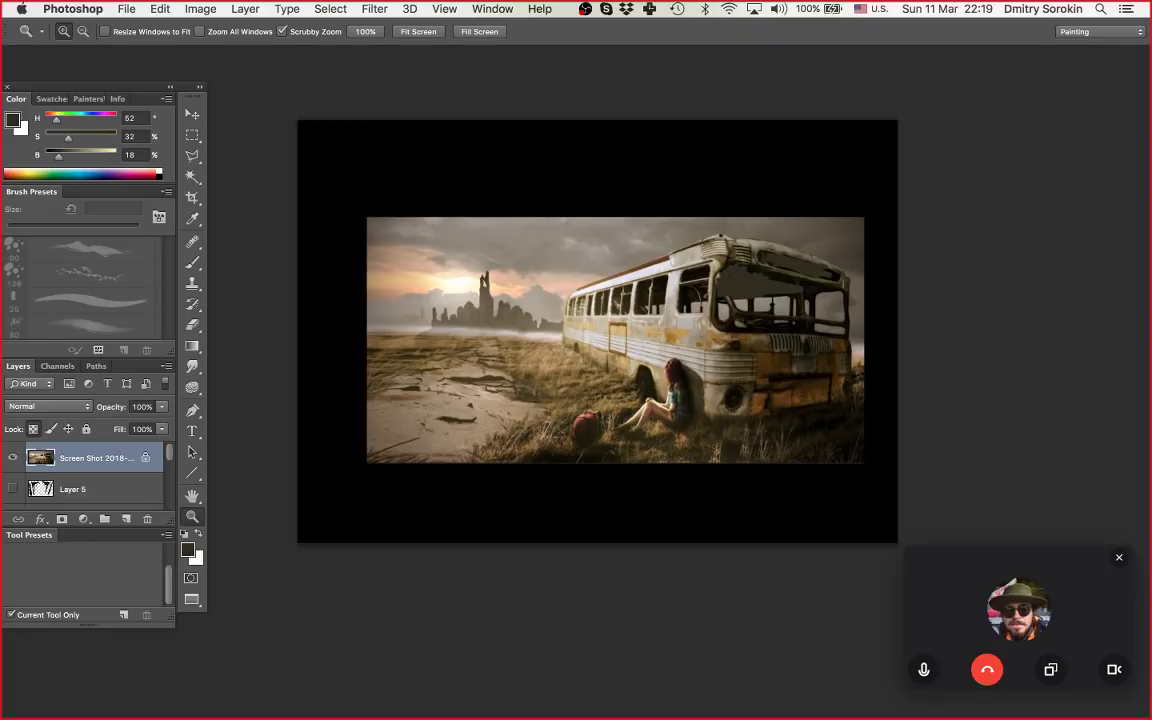
key("super+equal")
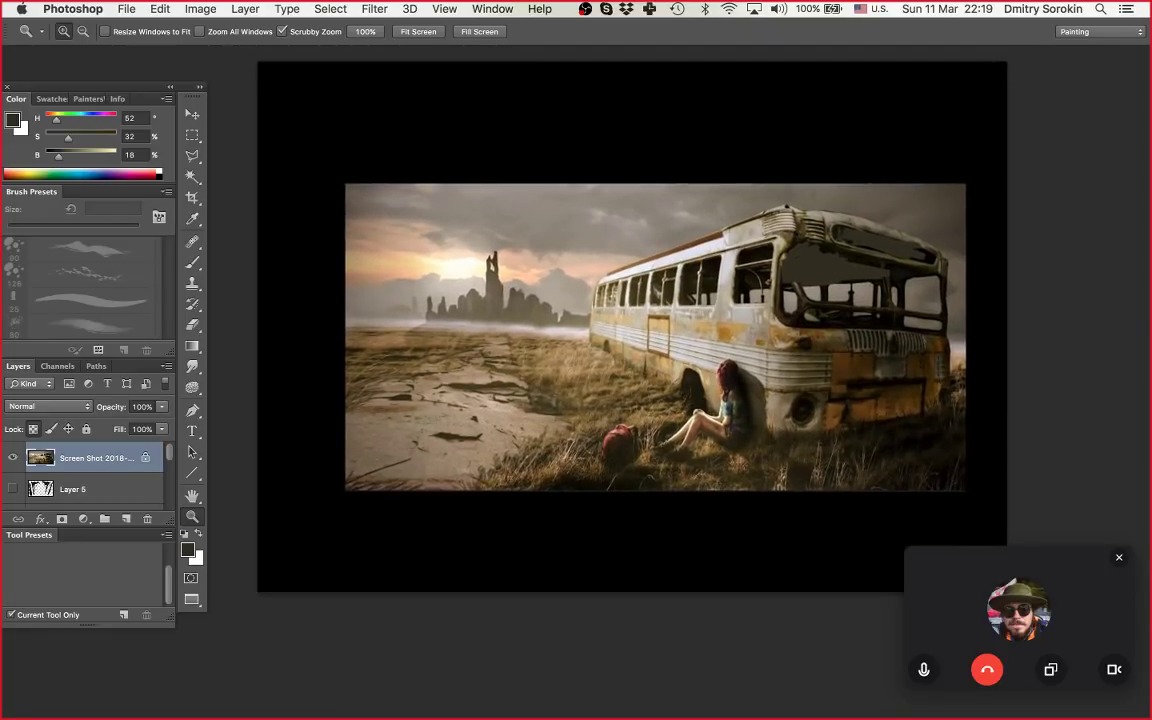
key("super+equal")
key("b")
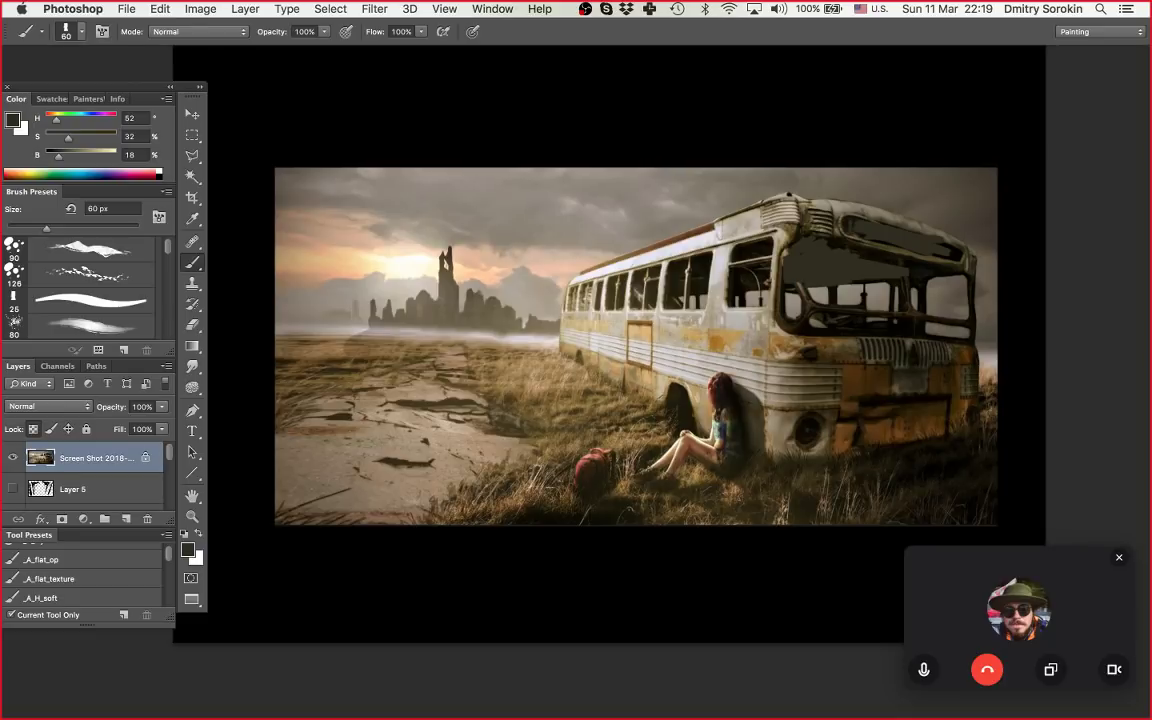
right_click(578, 244, "shift")
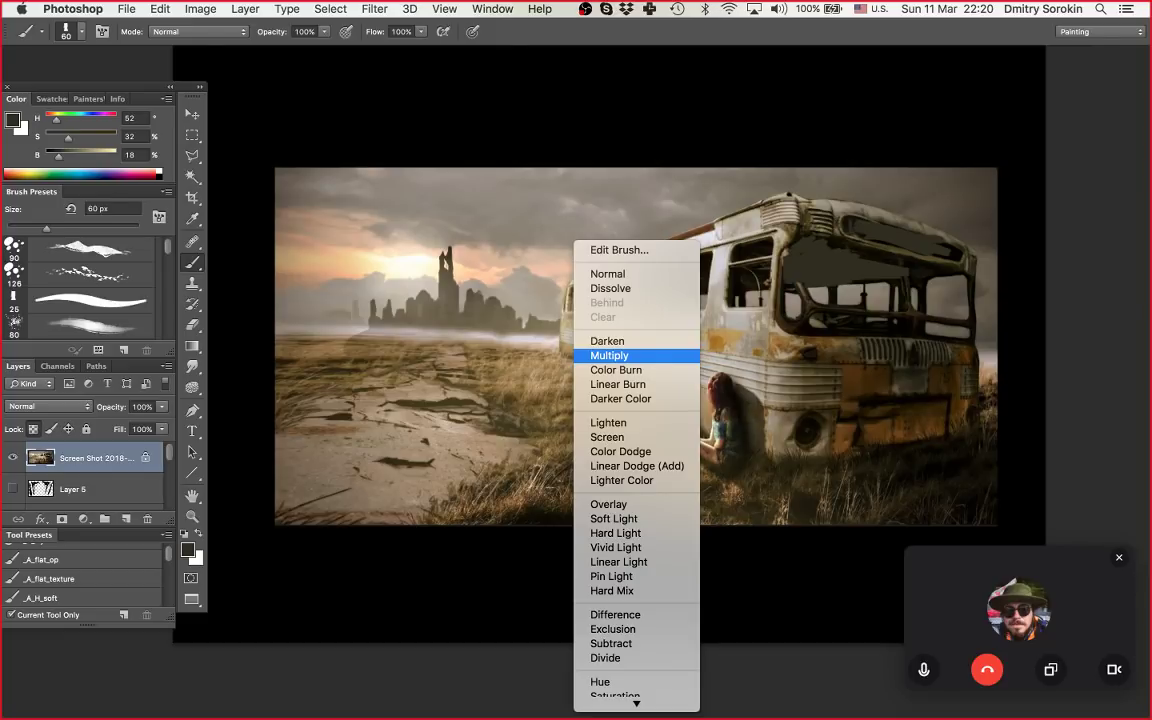
key("Escape")
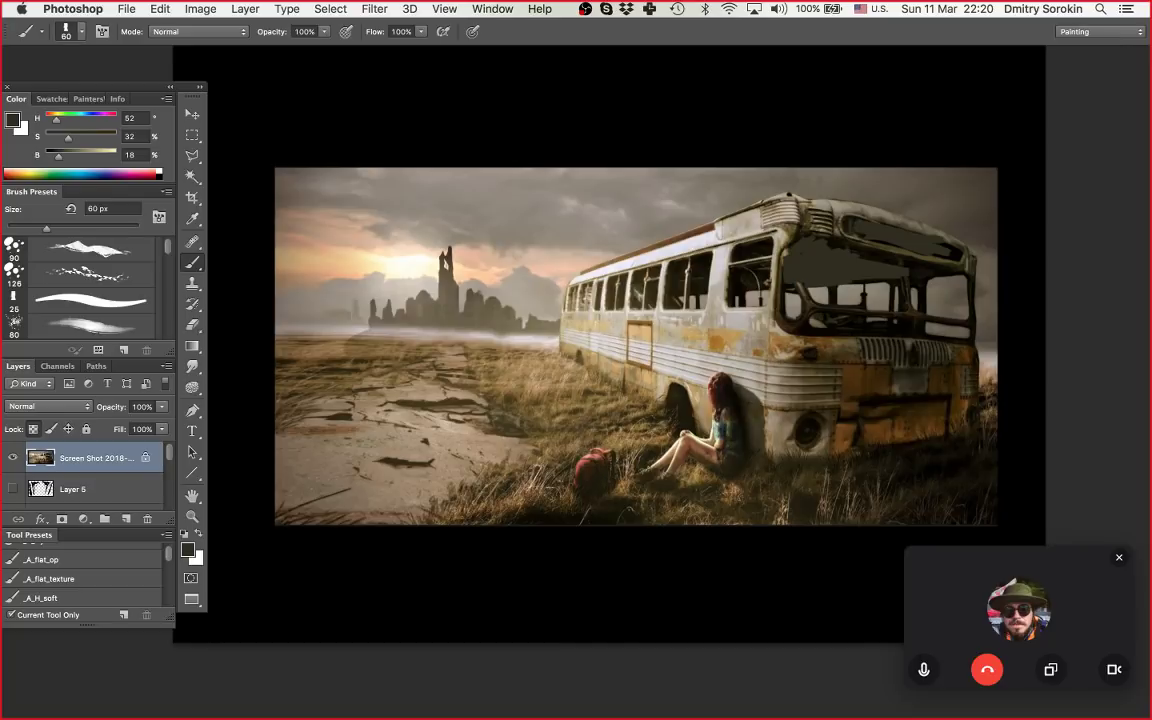
key("z")
left_click_drag(663, 332, 652, 305)
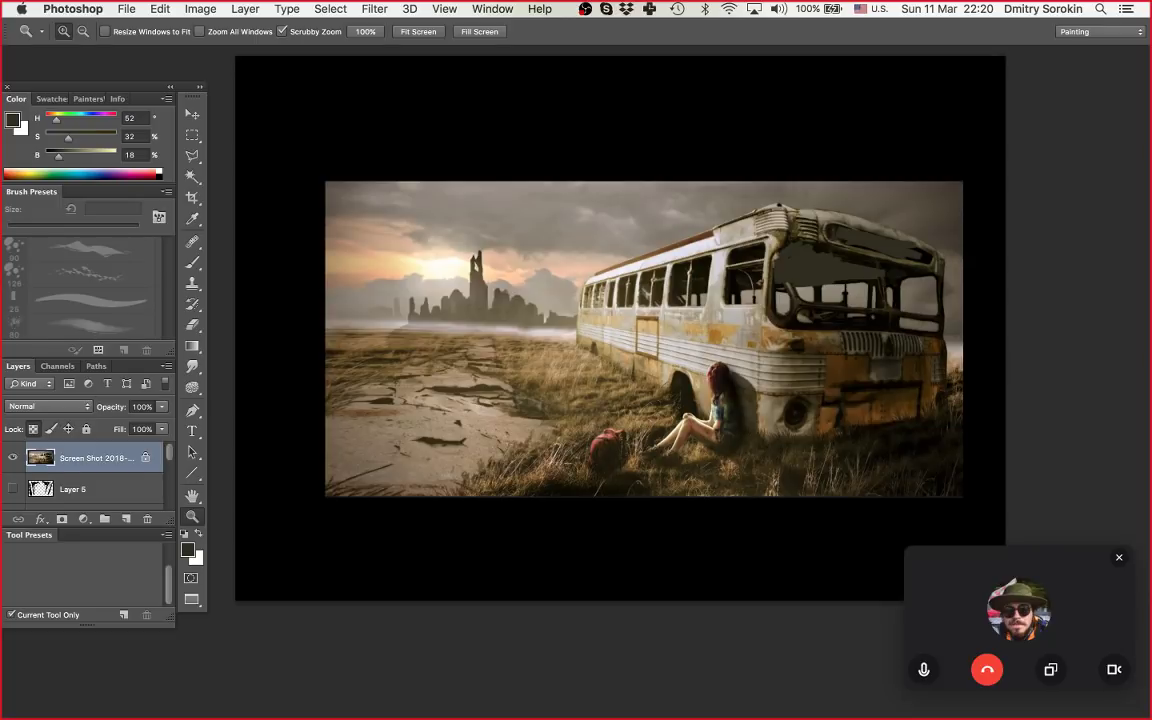
left_click_drag(688, 364, 590, 364)
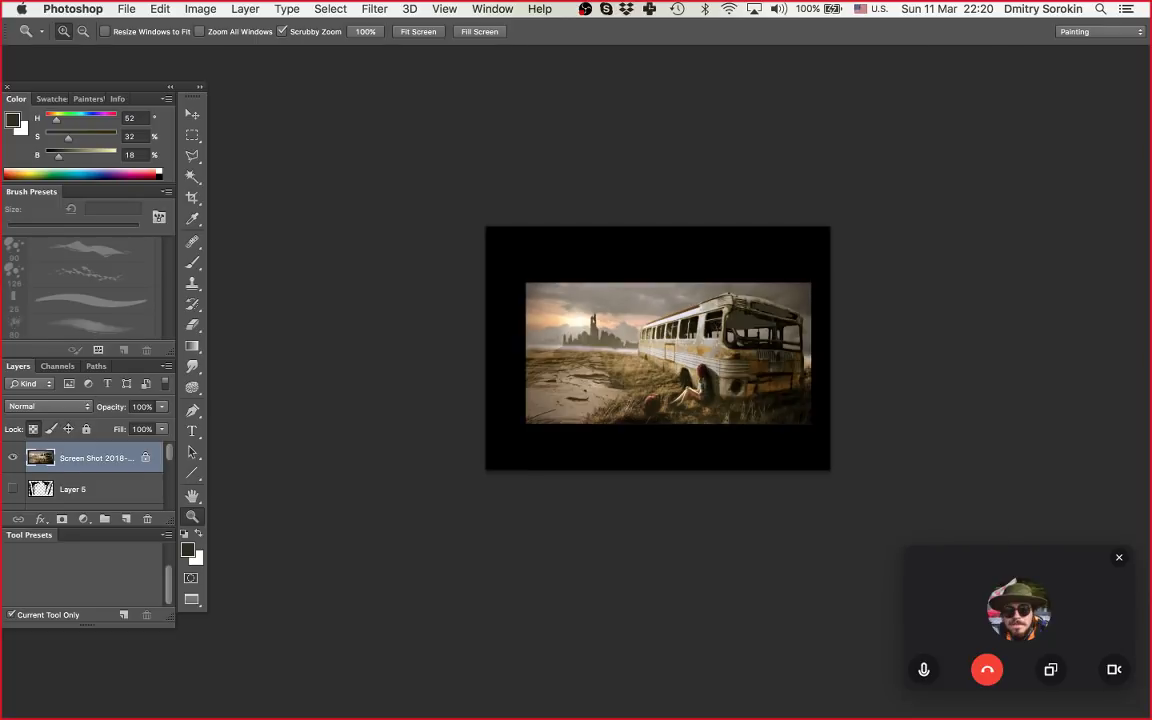
key("super+plus")
key("super+plus")
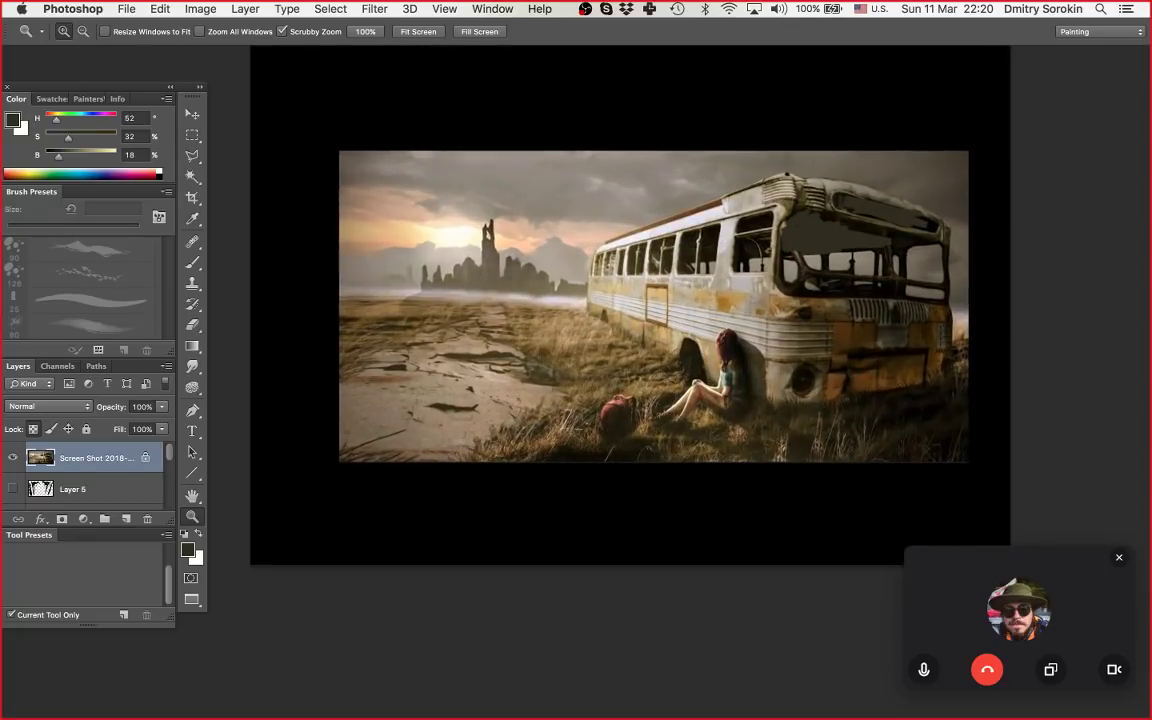
key("super+plus")
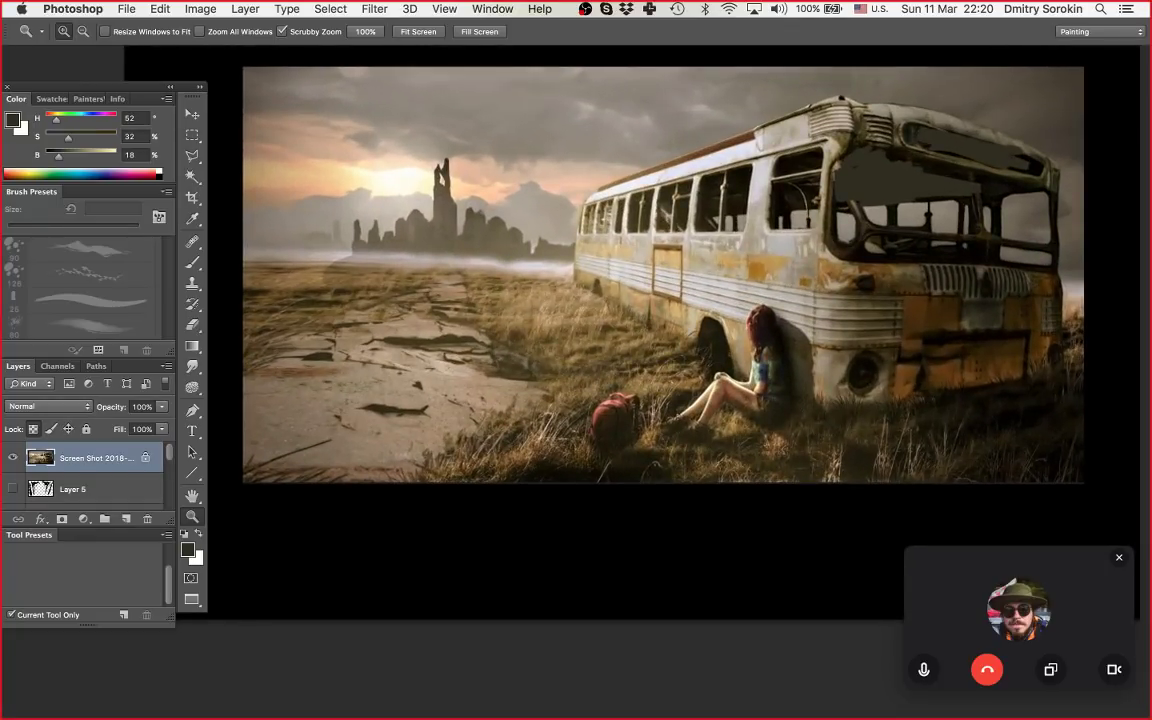
left_click_drag(669, 394, 689, 410)
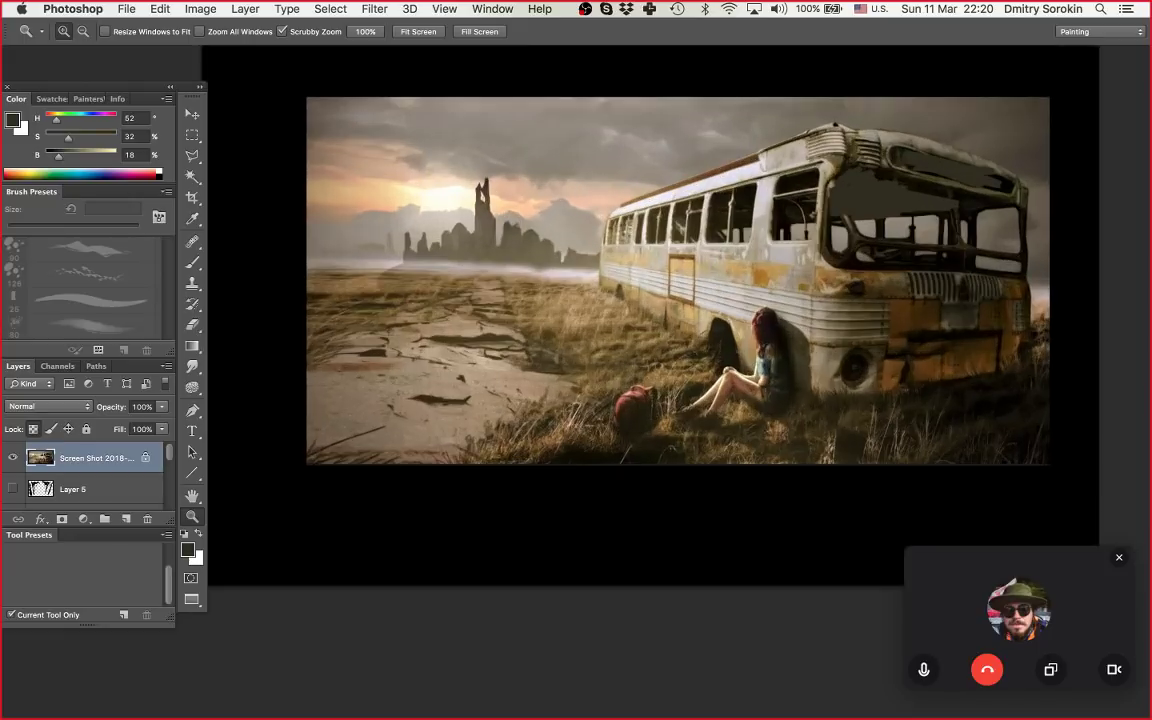
left_click_drag(677, 358, 691, 358)
Step: Add a new layer and mark the backpack and the girl's head, torso and legs with light gray strokes sampled from the bus
left_click(124, 615)
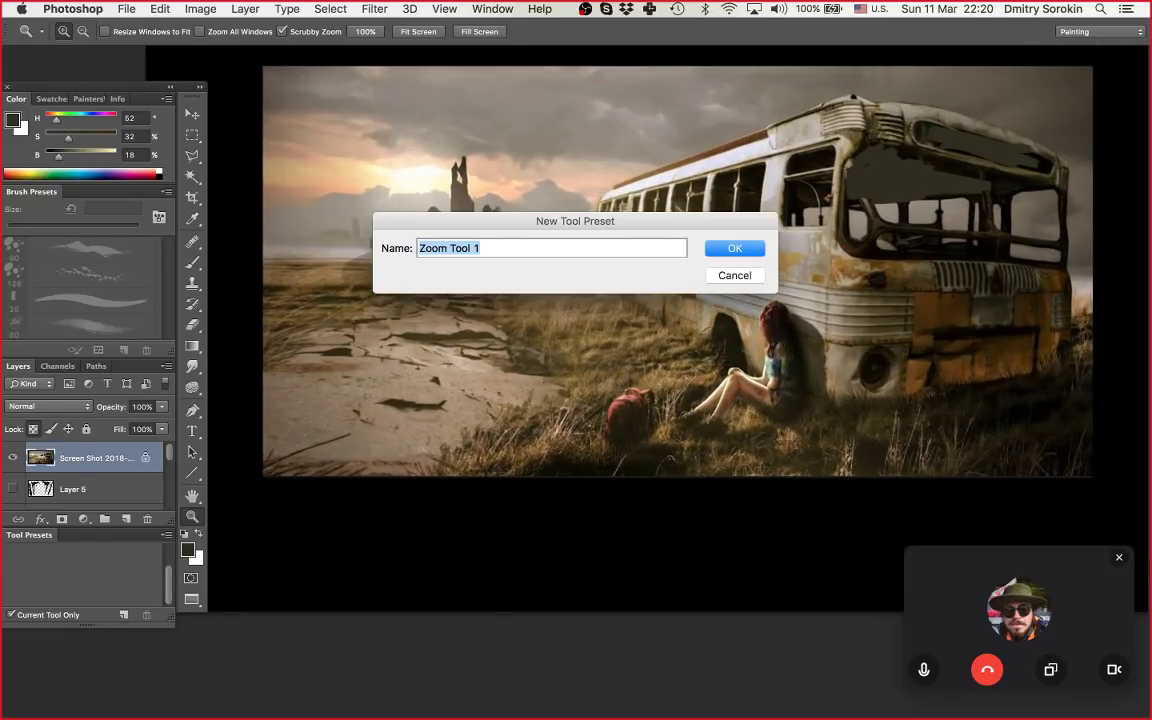
key("Escape")
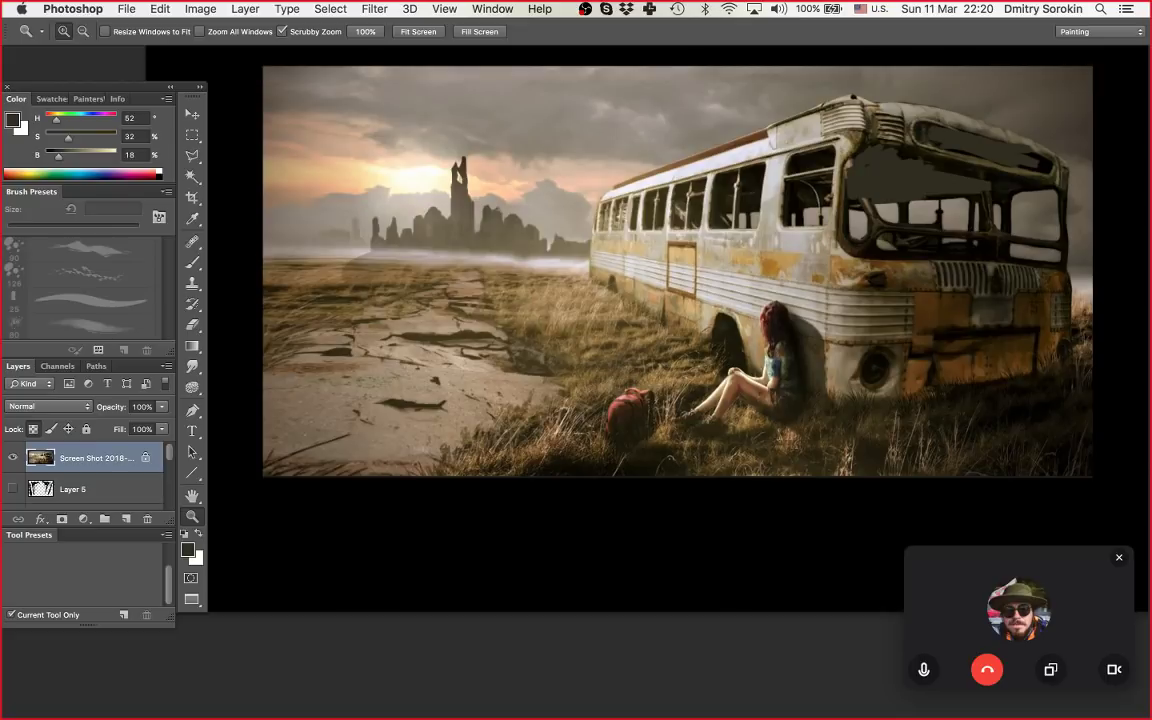
left_click(126, 519)
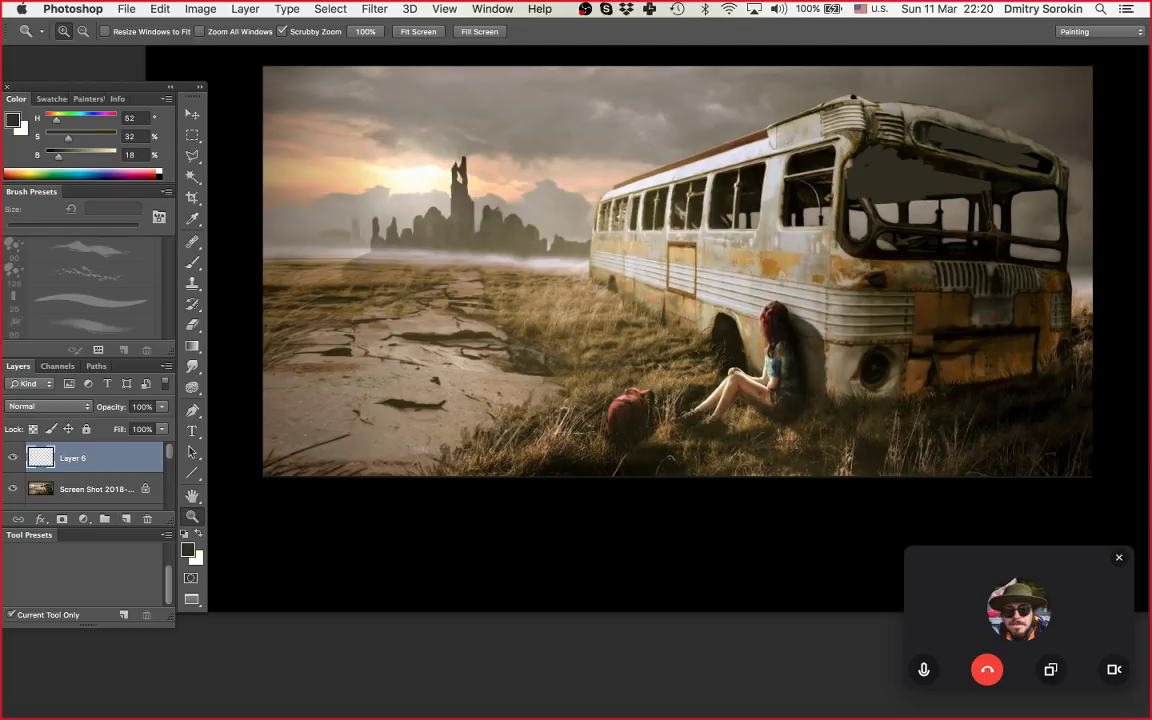
key("b")
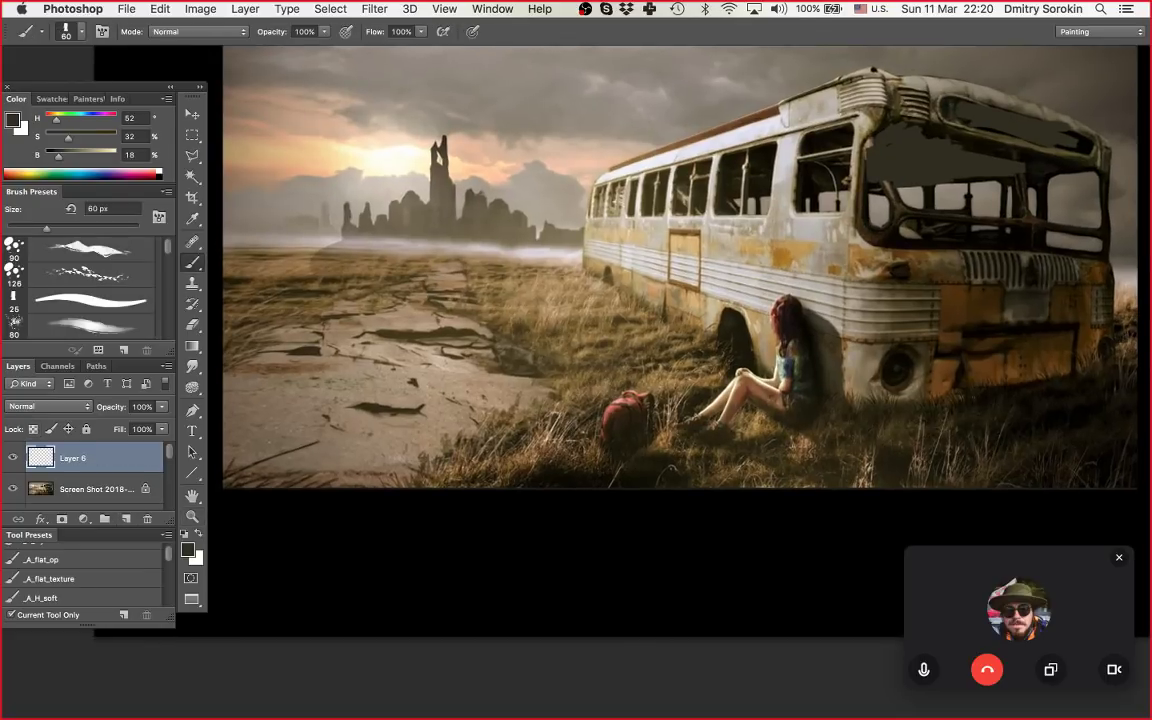
left_click(640, 238, "alt")
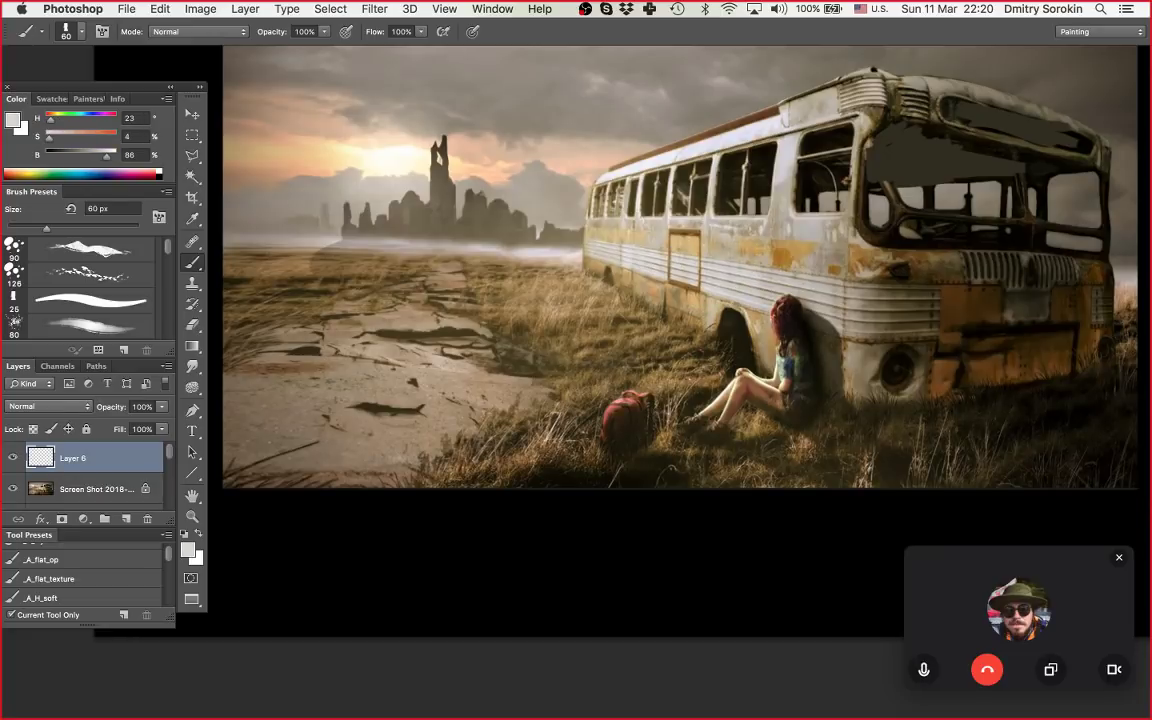
left_click_drag(604, 419, 644, 406)
left_click_drag(768, 317, 802, 312)
left_click_drag(780, 366, 810, 364)
left_click_drag(715, 396, 740, 413)
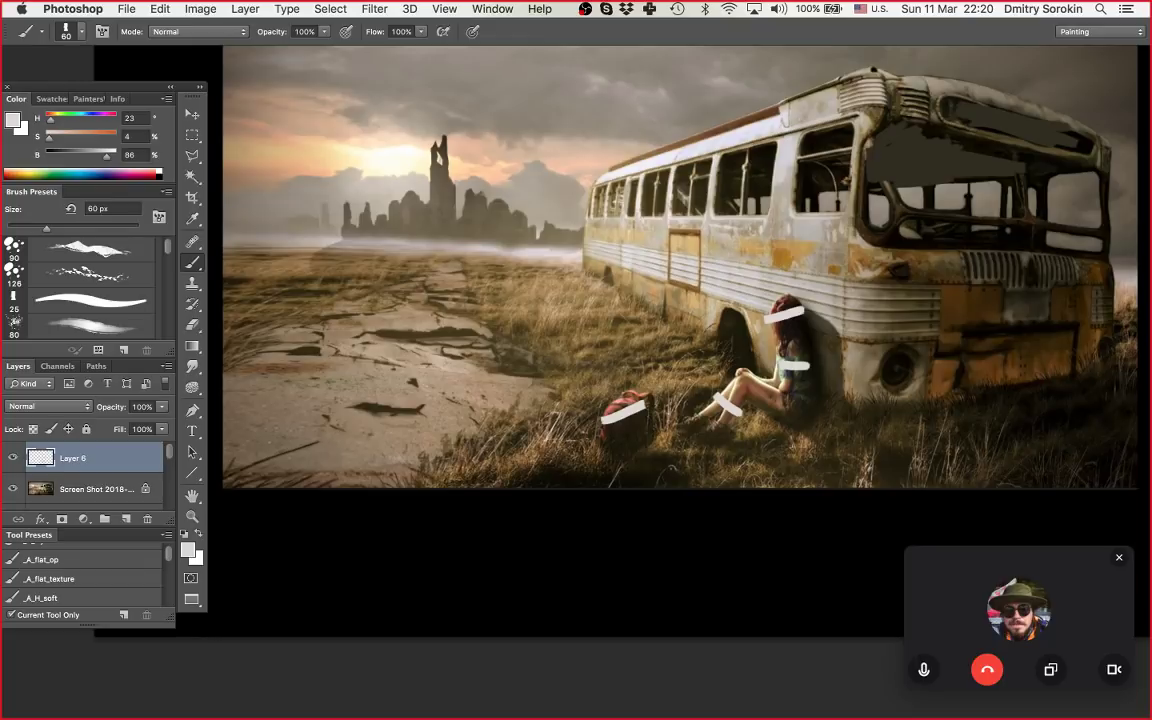
Step: Hide the layer with the light gray marks and make the bus picture layer active
key("z")
left_click_drag(642, 324, 545, 326)
left_click_drag(803, 279, 938, 298)
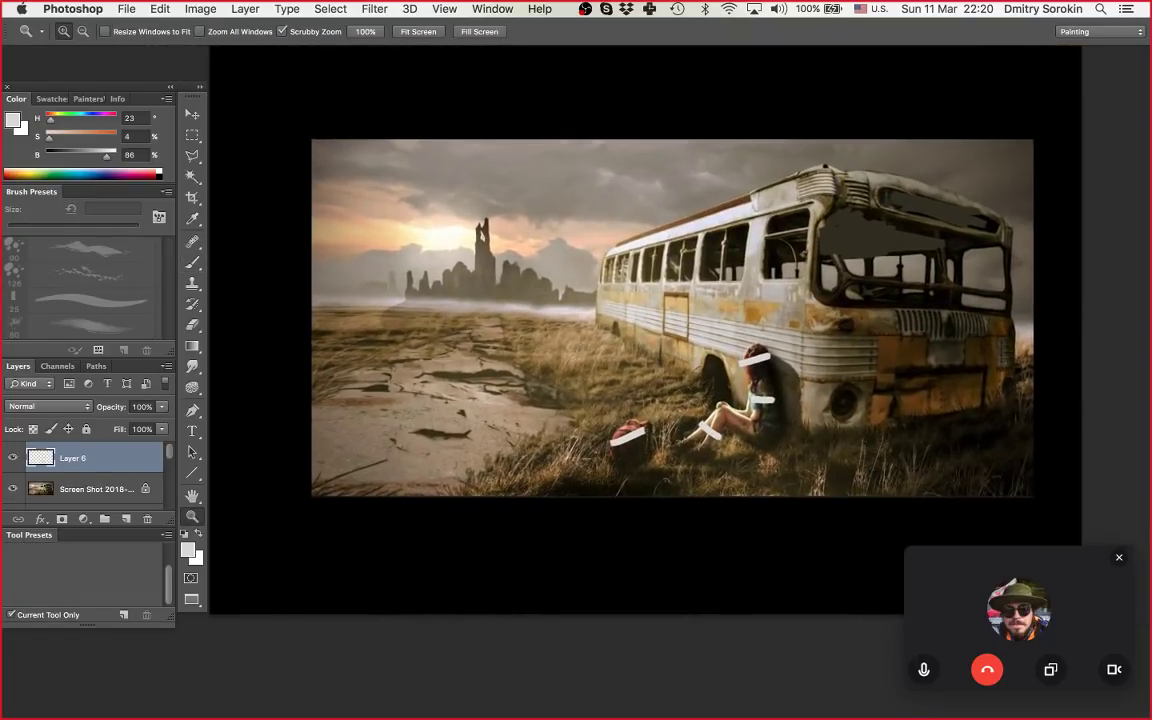
left_click_drag(714, 384, 757, 384)
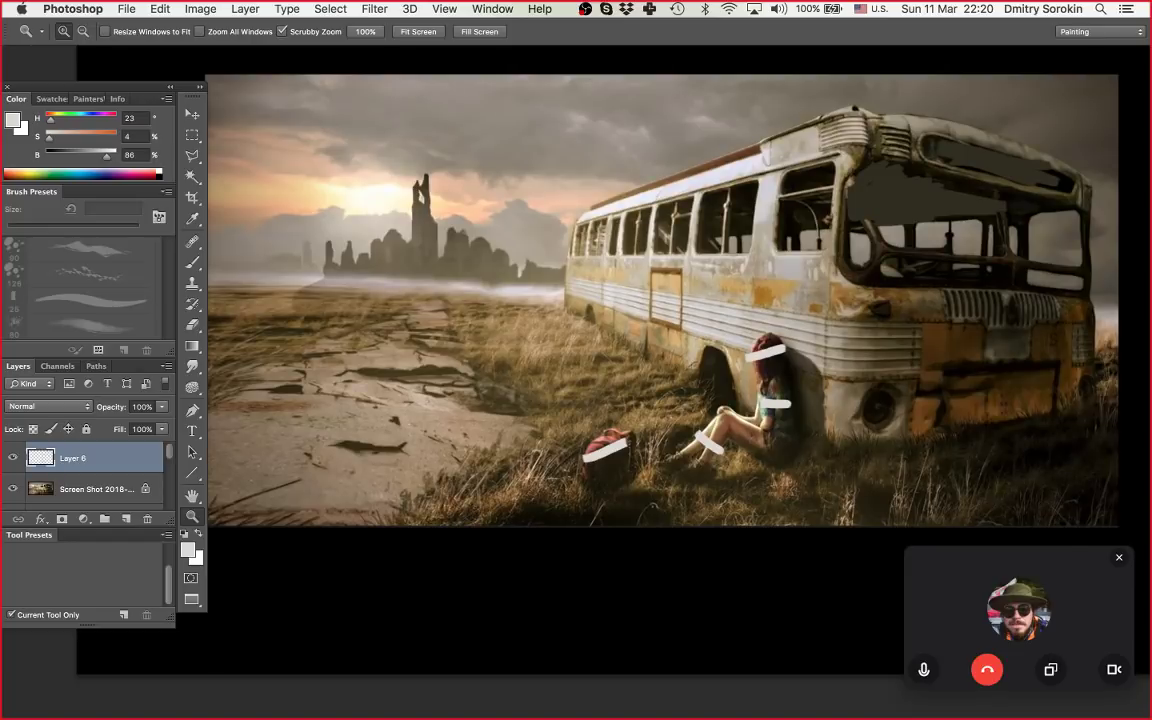
key("super+plus")
left_click(13, 458)
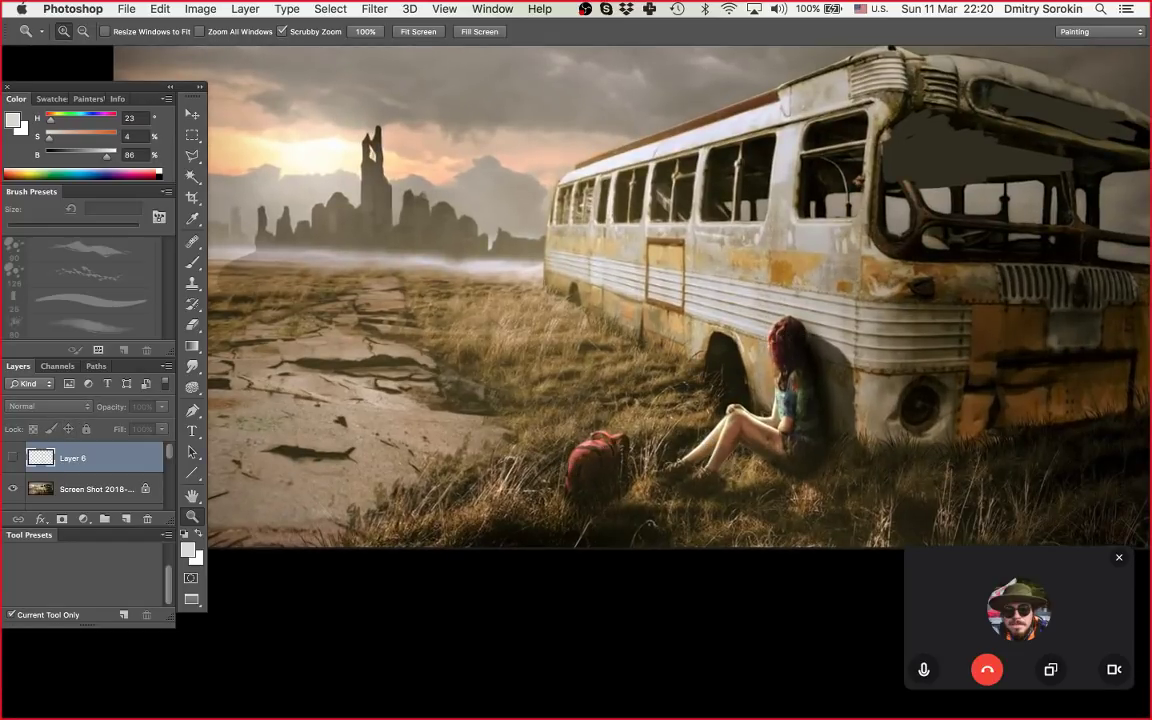
left_click(97, 489)
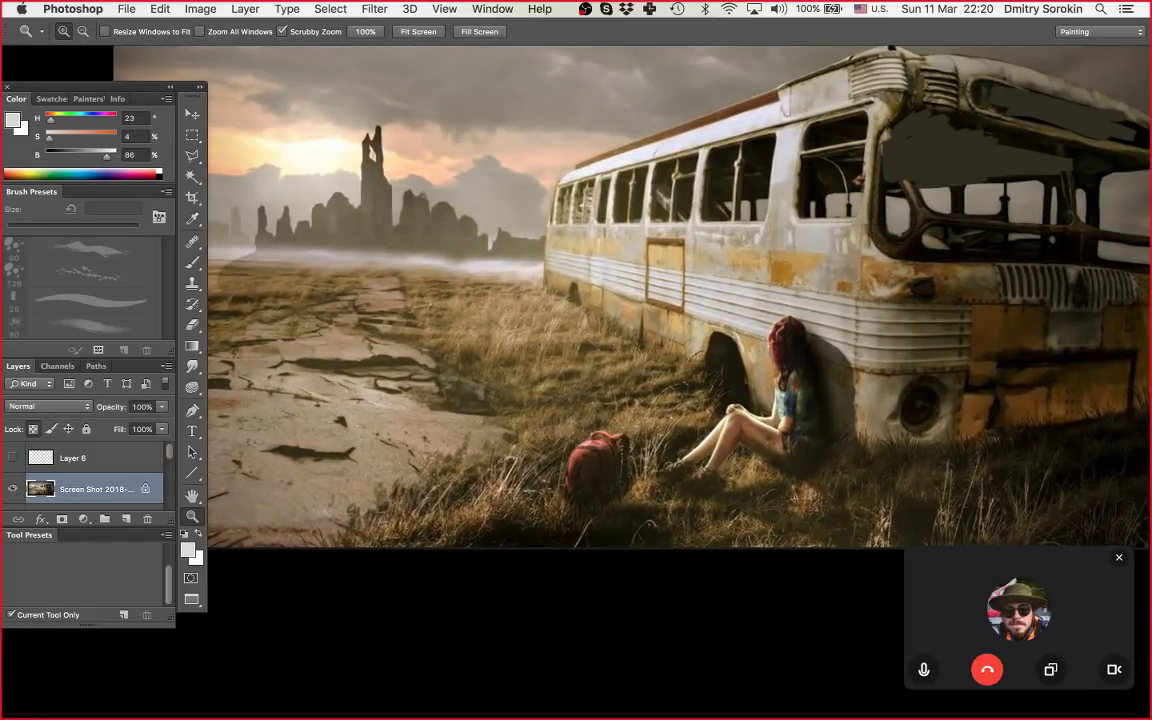
Step: Brush gray-brown tones sampled from the picture into the bus's front window openings at 60 px
key("super+minus")
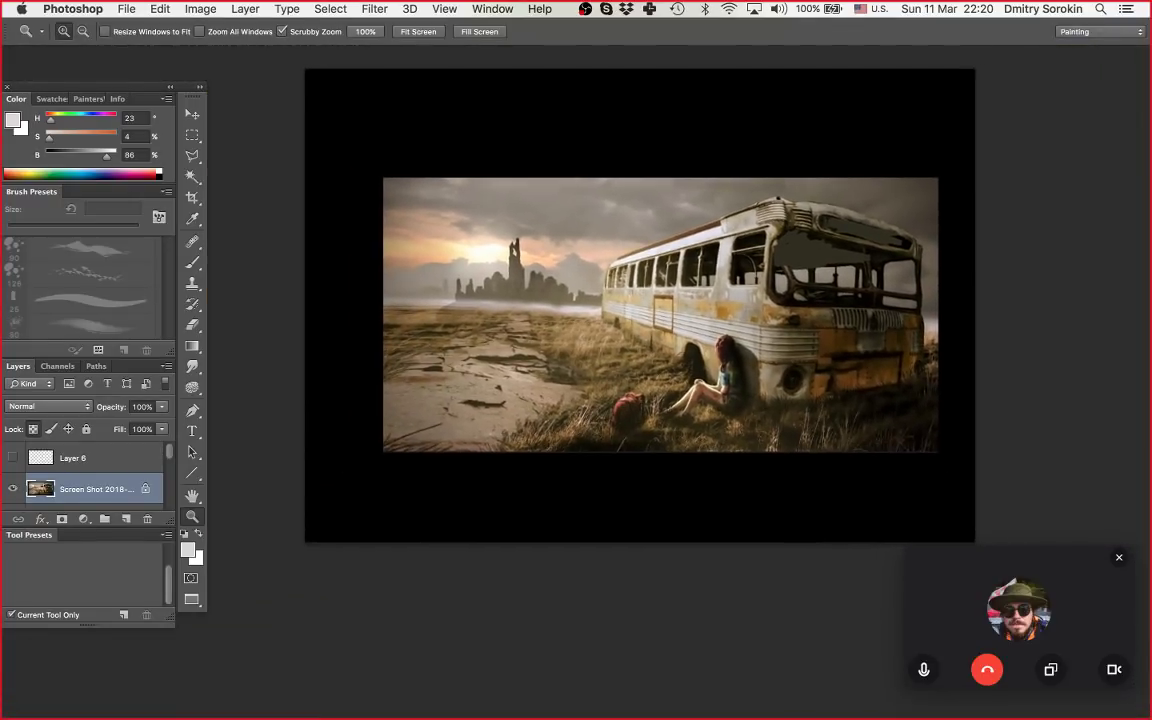
key("super+minus")
key("super+plus")
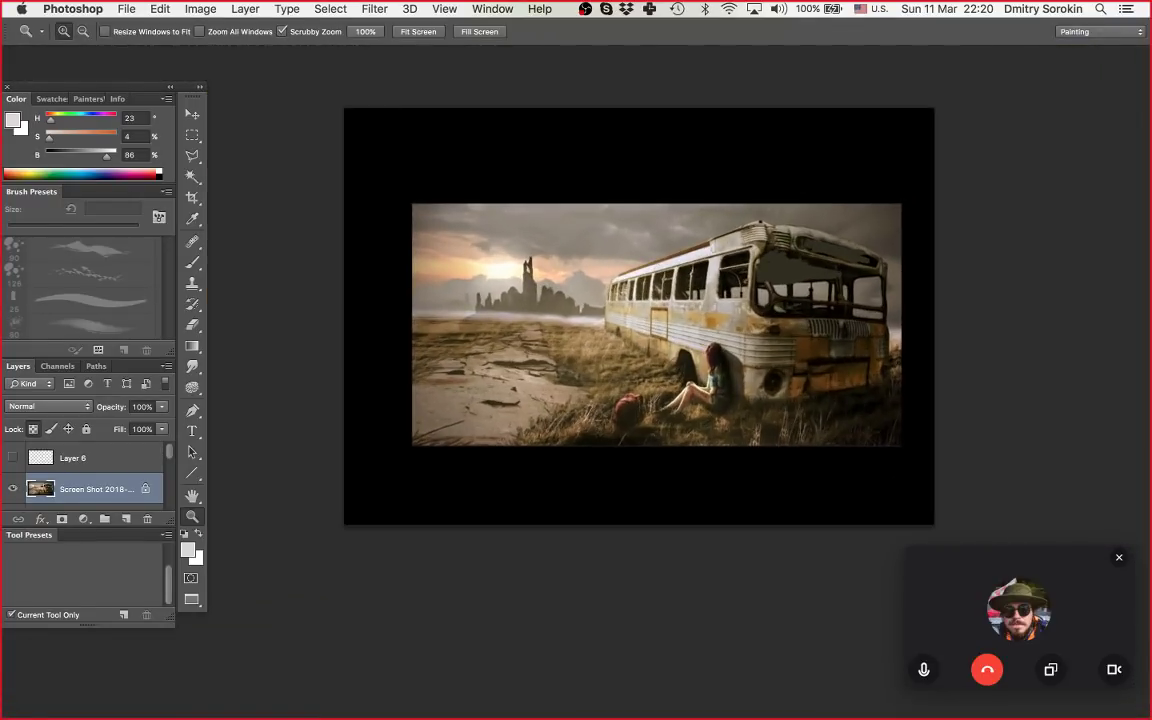
key("super+plus")
left_click_drag(756, 286, 792, 286)
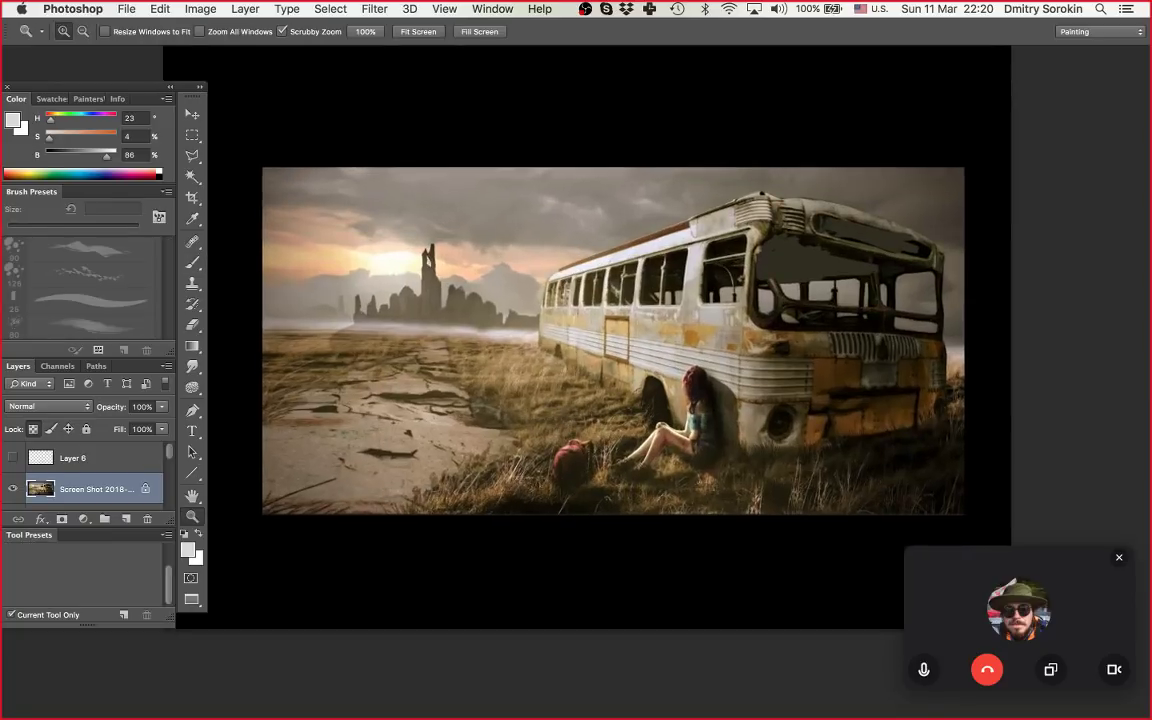
left_click(708, 258, "alt")
left_click_drag(698, 262, 711, 270)
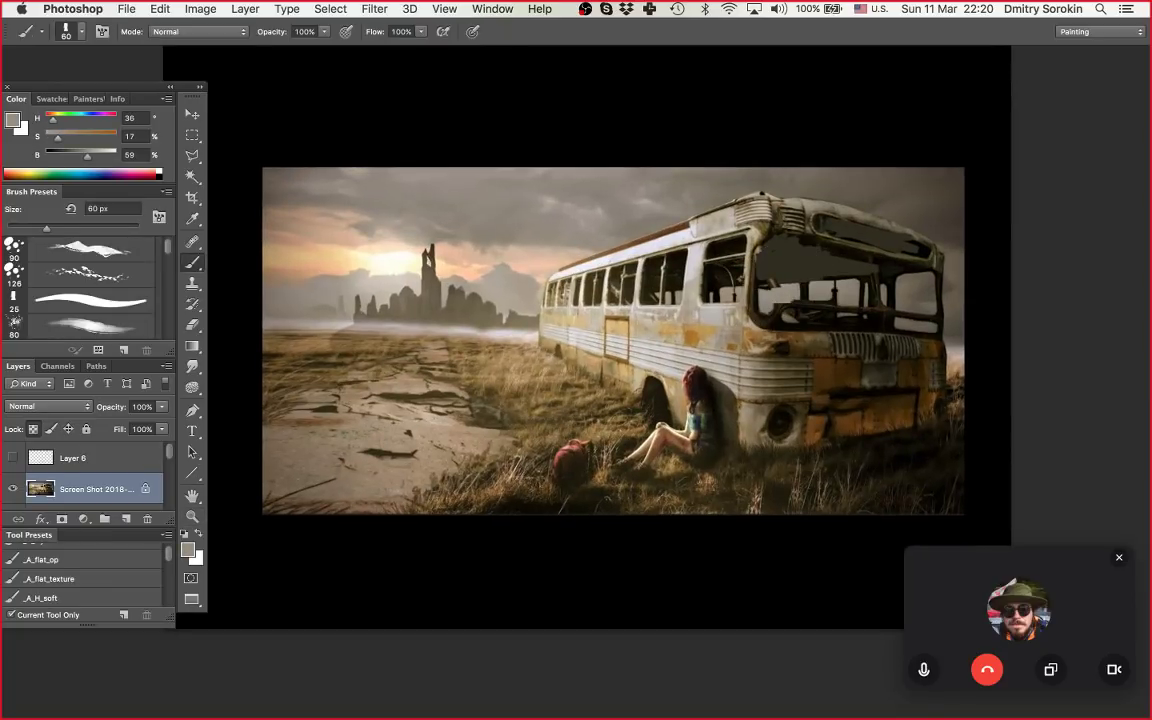
left_click(714, 254, "alt")
left_click(734, 267, "alt")
left_click_drag(728, 277, 749, 274)
mouse_move(642, 296)
left_mouse_down()
mouse_move(574, 284)
mouse_move(618, 289)
left_mouse_up()
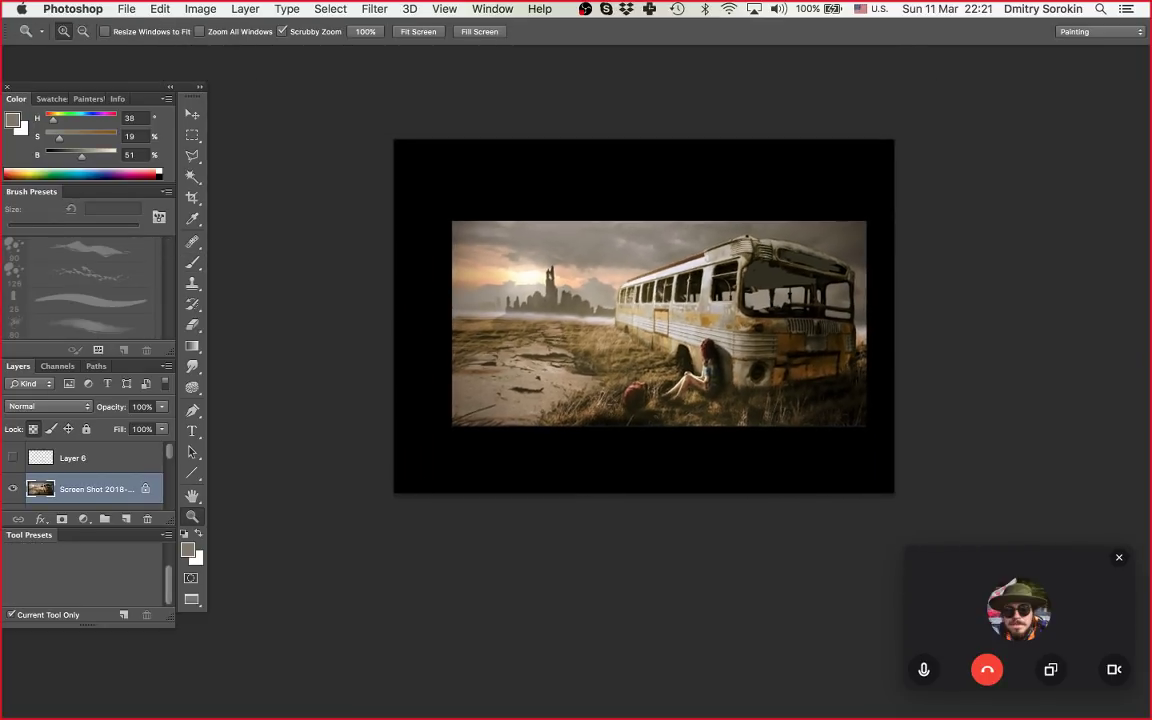
key("super+plus")
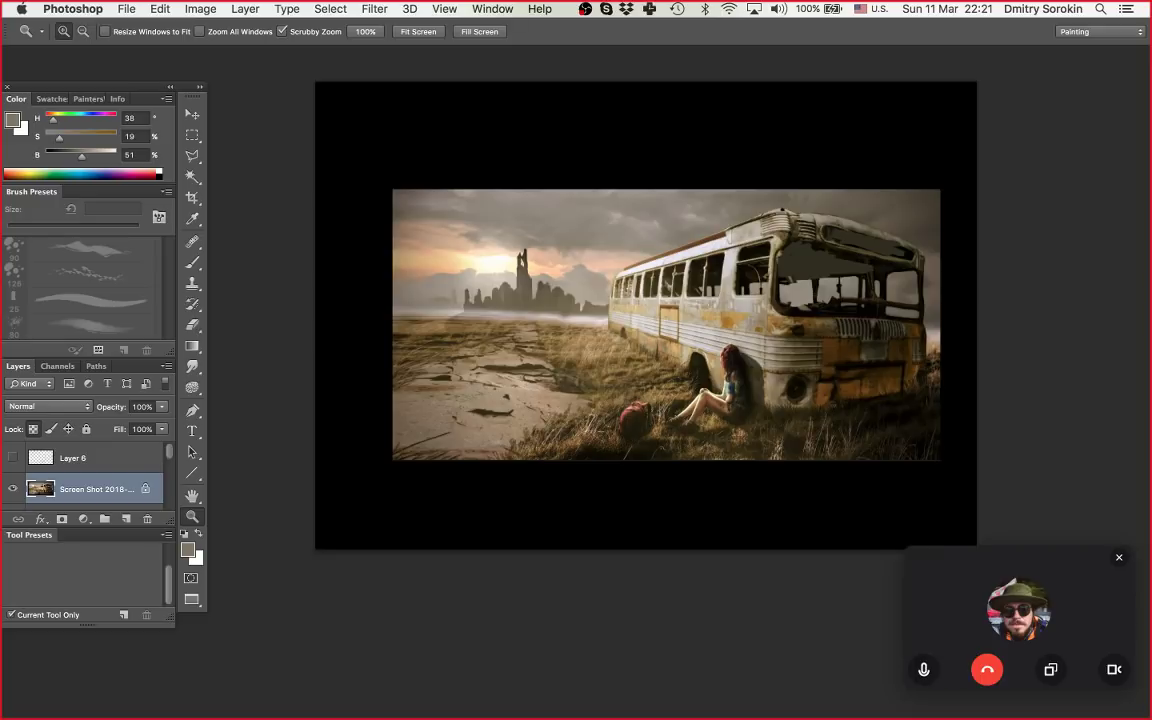
key("f")
key("f")
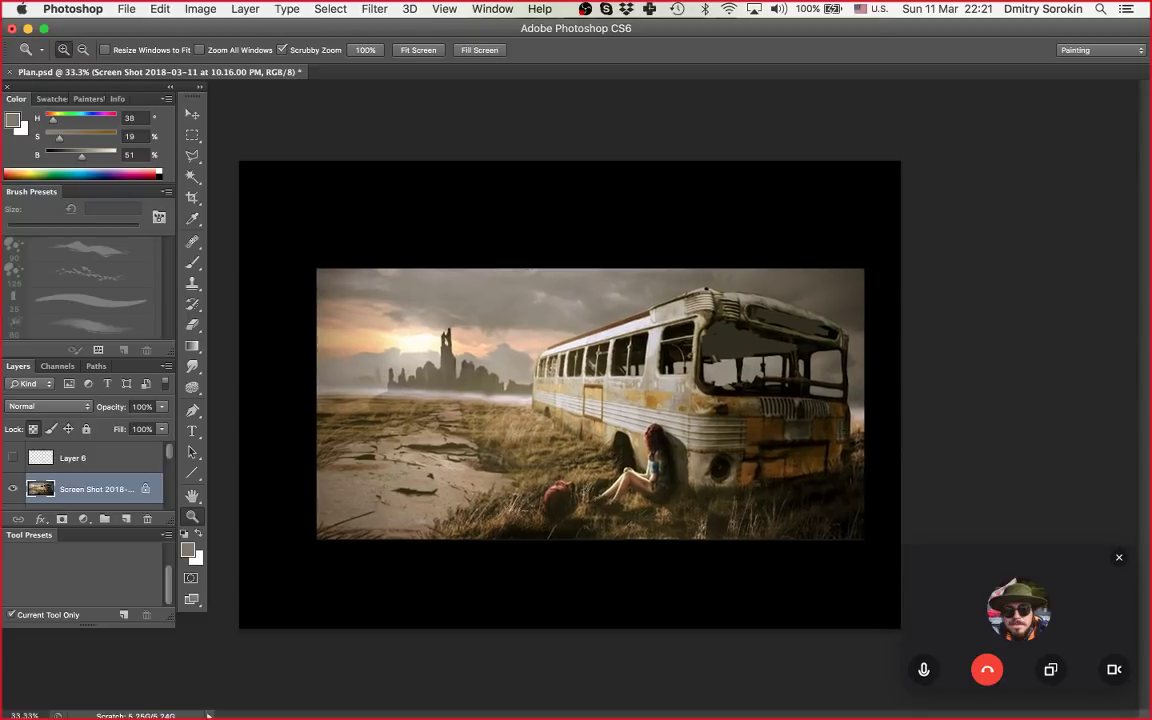
key("f")
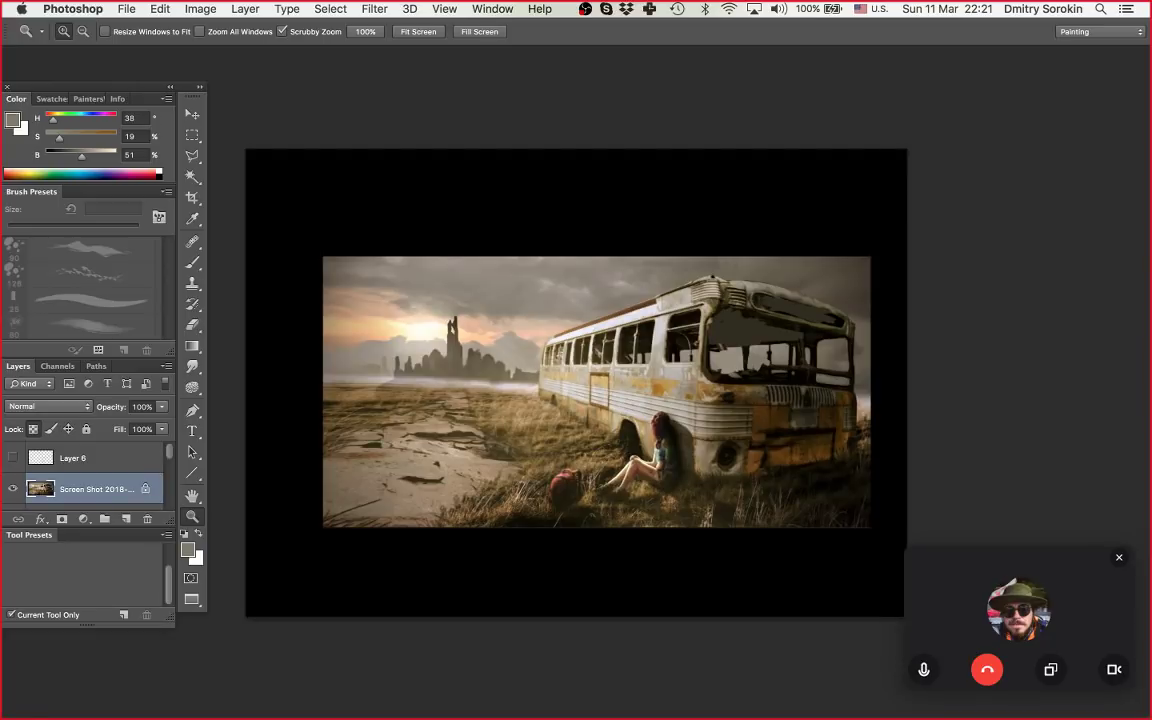
Step: Switch to Firefox to view the original bus artwork in the VK photo viewer
scroll(577, 383, "down", 3)
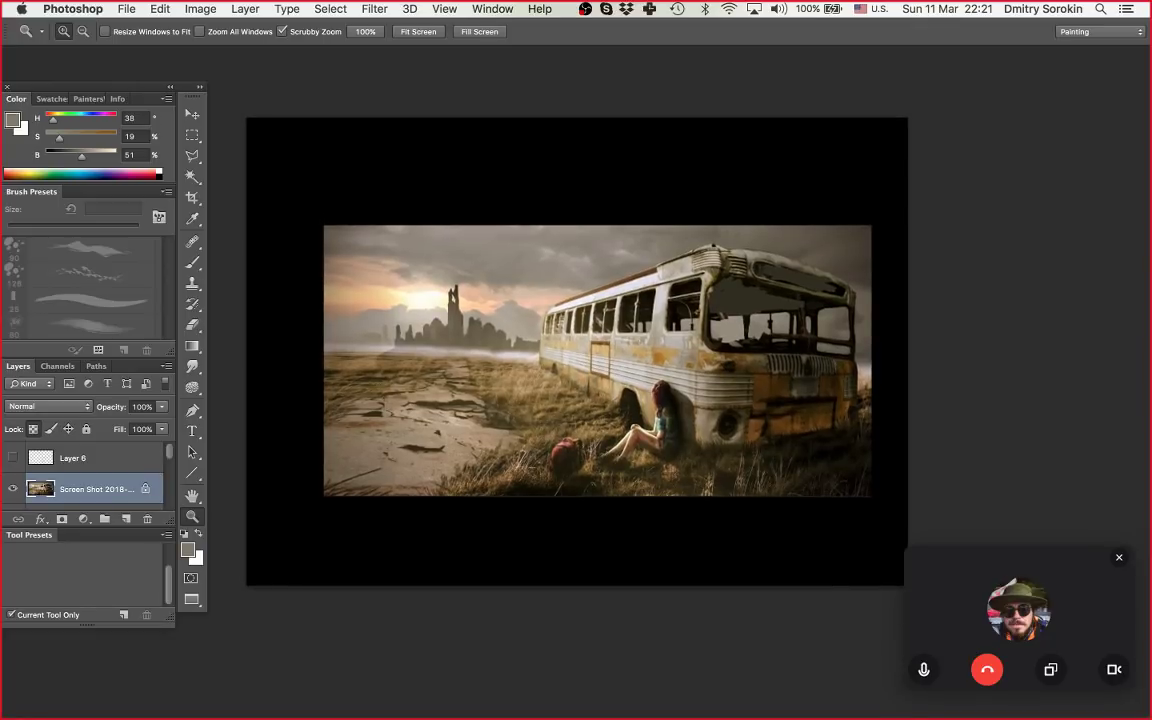
mouse_move(583, 702)
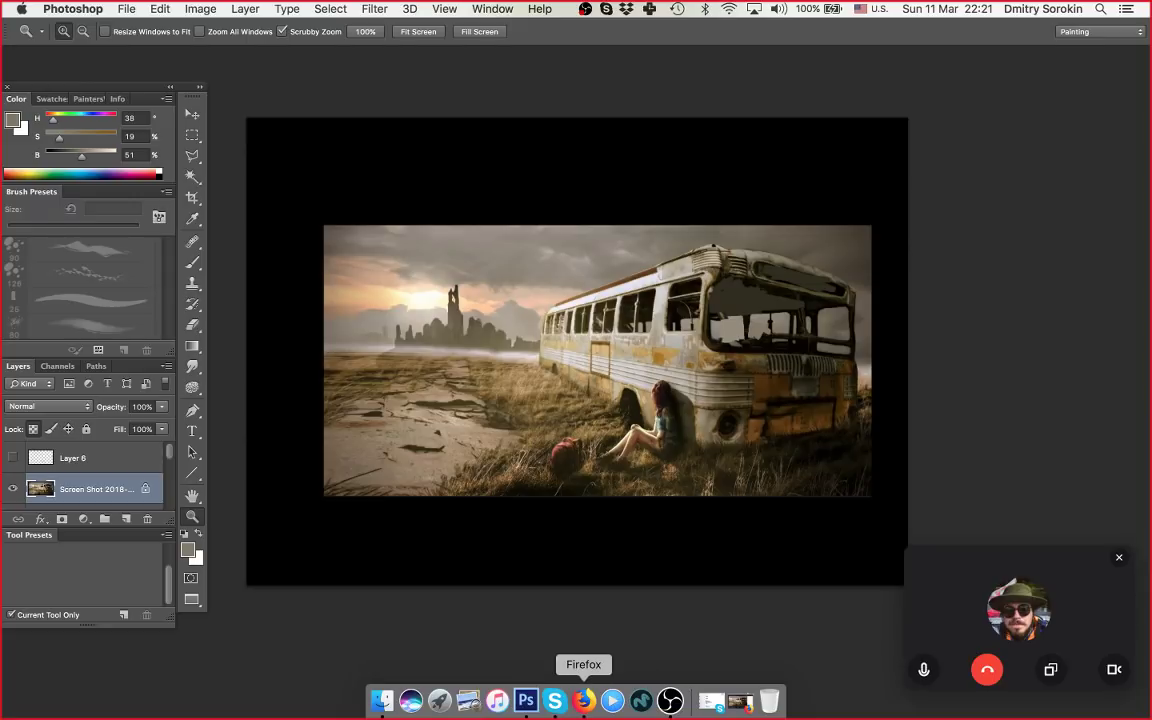
left_click(583, 702)
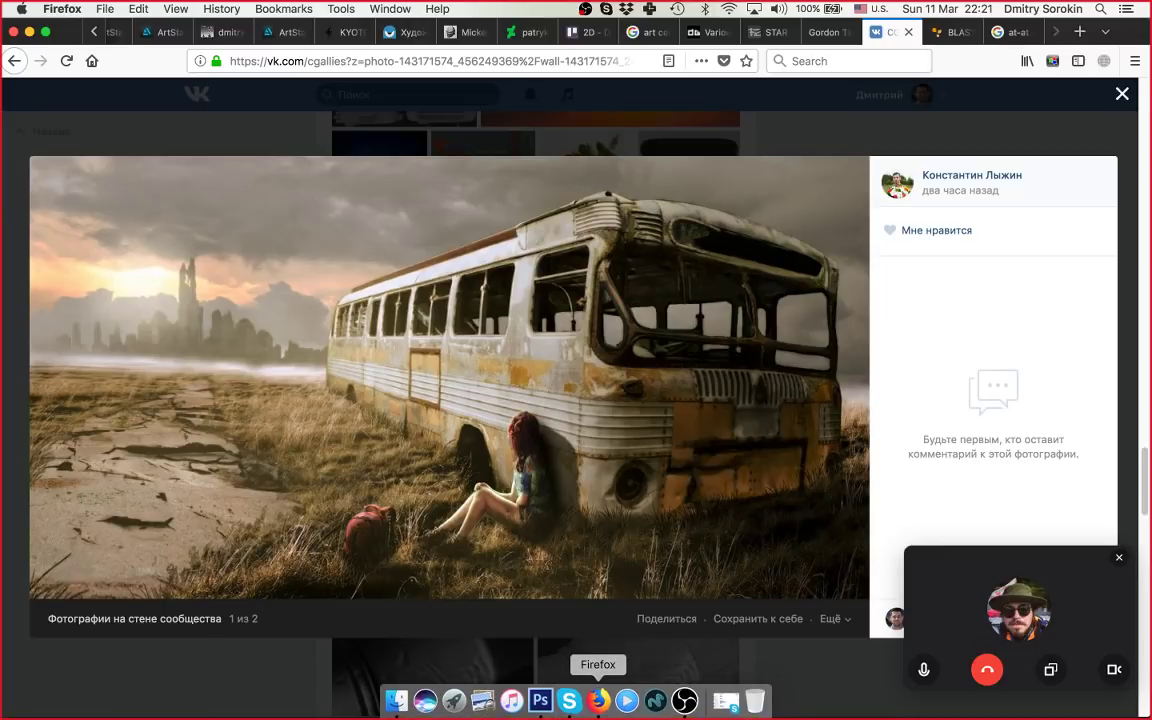
Step: Return to Photoshop, outline the bus with the girl and backpack using the lasso, and copy the selection to a new layer
left_click(540, 700)
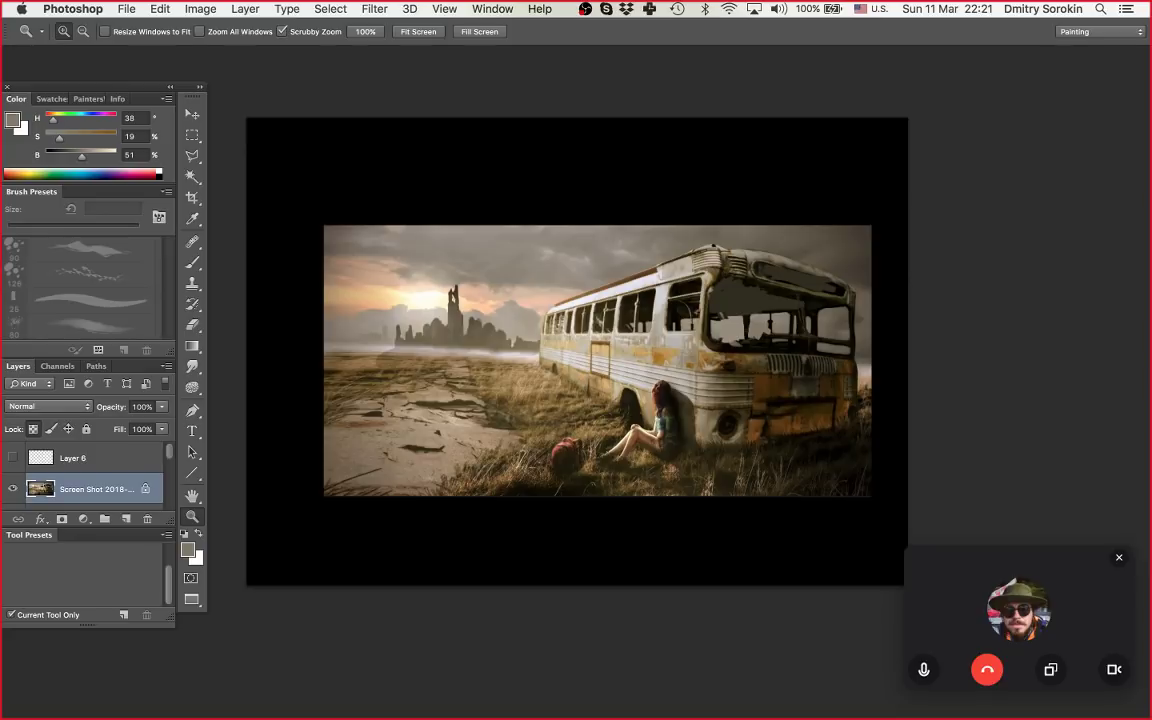
left_click_drag(650, 324, 788, 274)
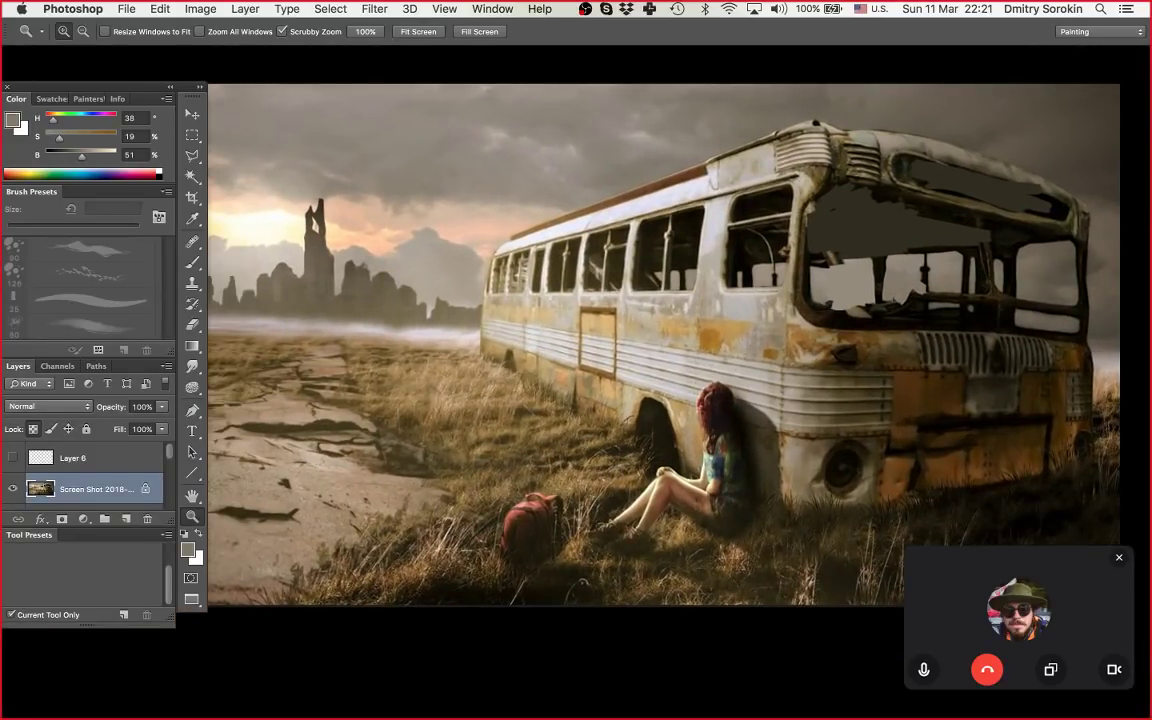
key("l")
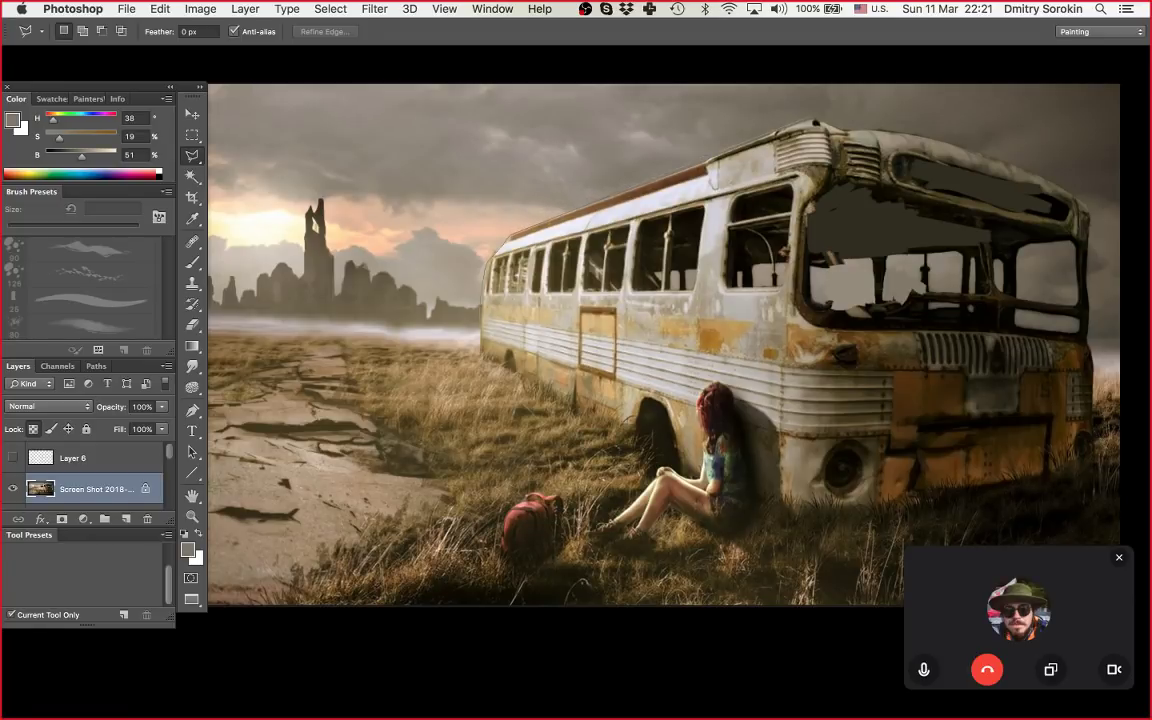
mouse_move(497, 359)
left_mouse_down()
mouse_move(640, 438)
mouse_move(655, 560)
mouse_move(1108, 490)
mouse_move(1091, 200)
mouse_move(795, 118)
left_mouse_up()
left_click_drag(652, 462, 648, 468)
key("z")
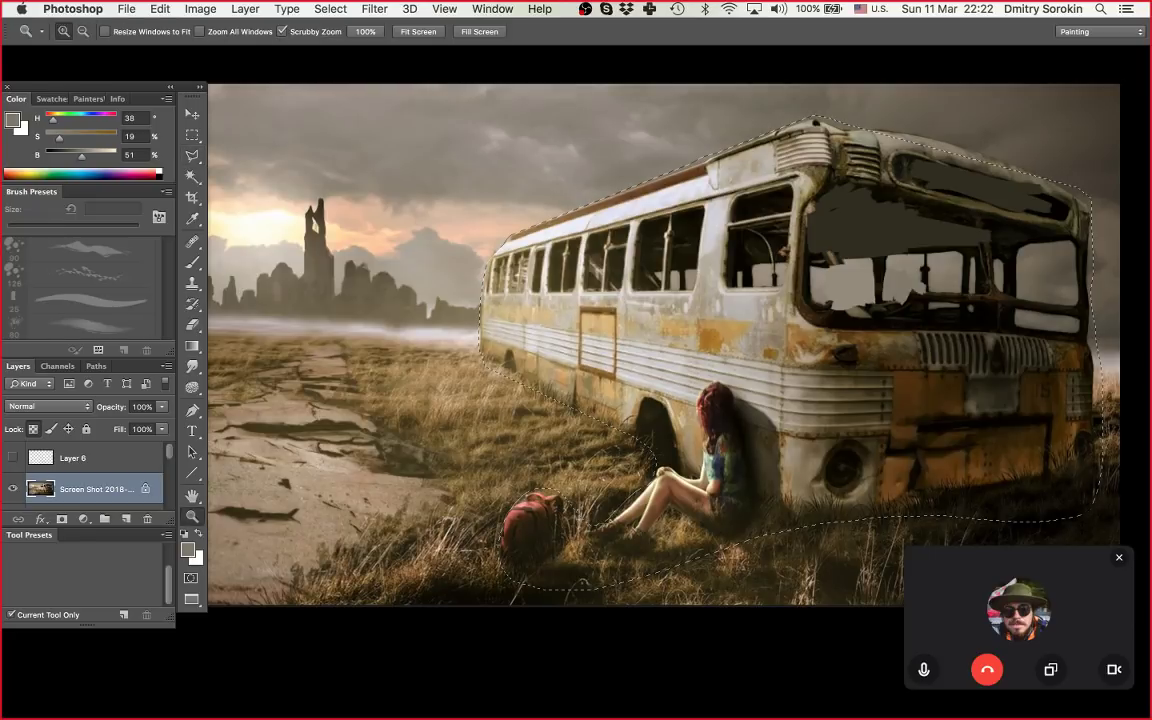
left_click_drag(706, 242, 606, 242)
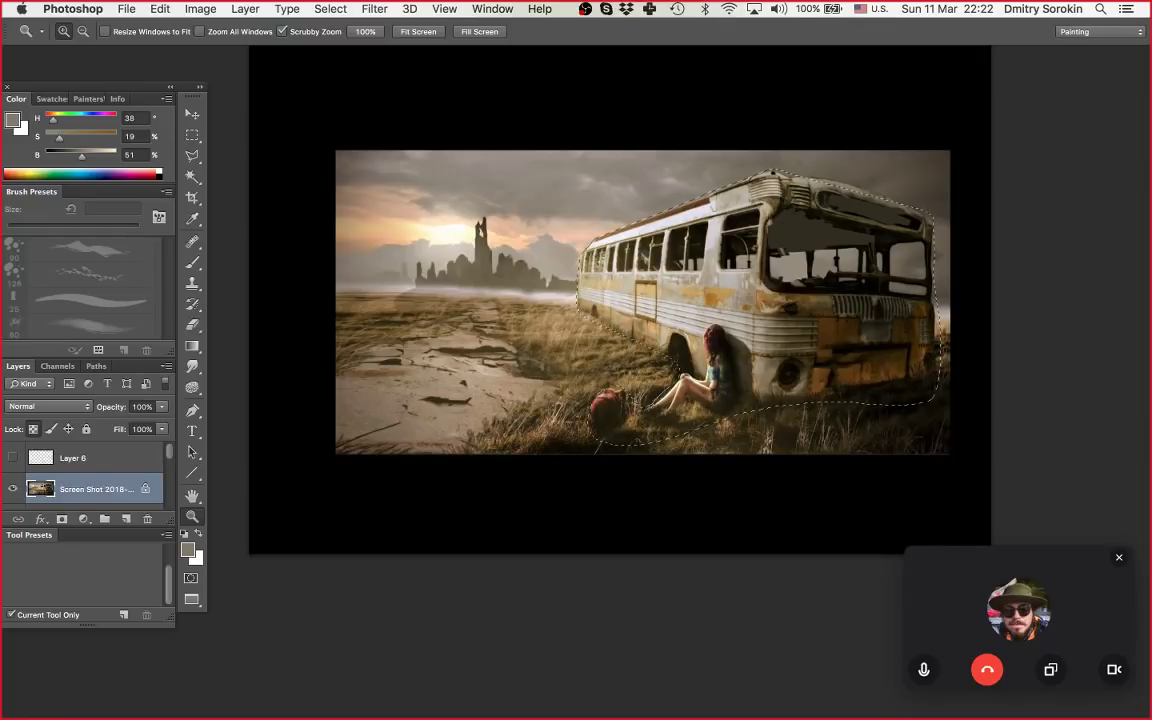
key("super+j")
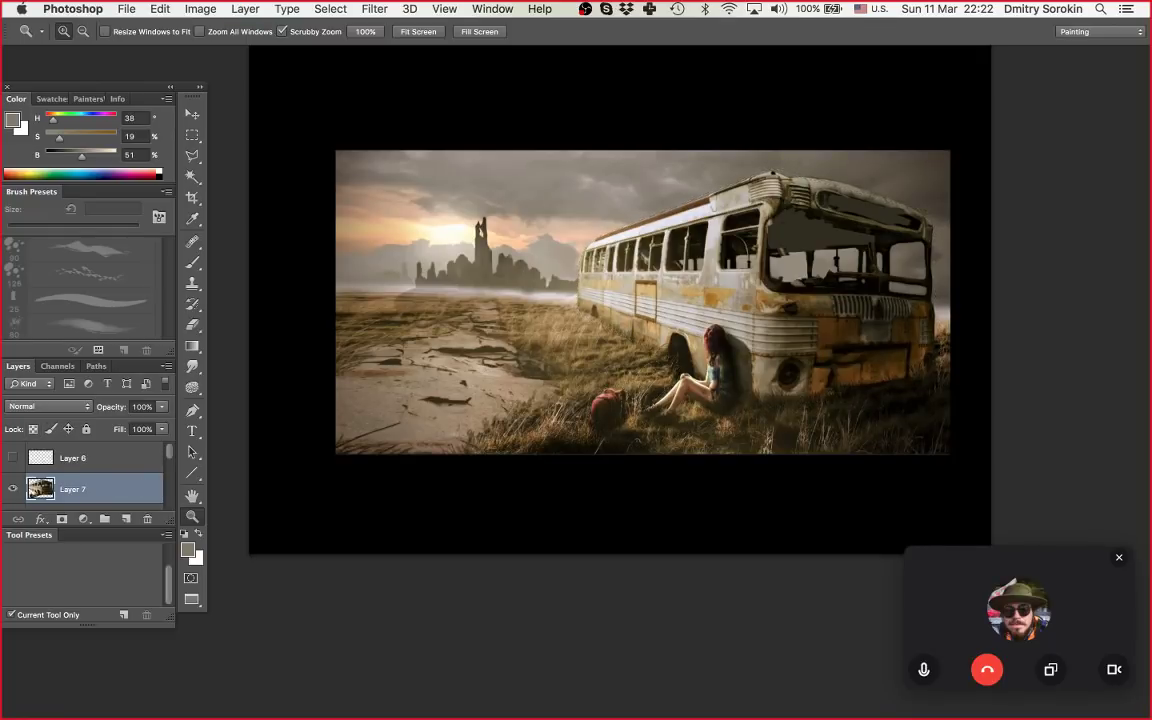
left_click_drag(620, 300, 599, 308)
left_click_drag(723, 304, 760, 304)
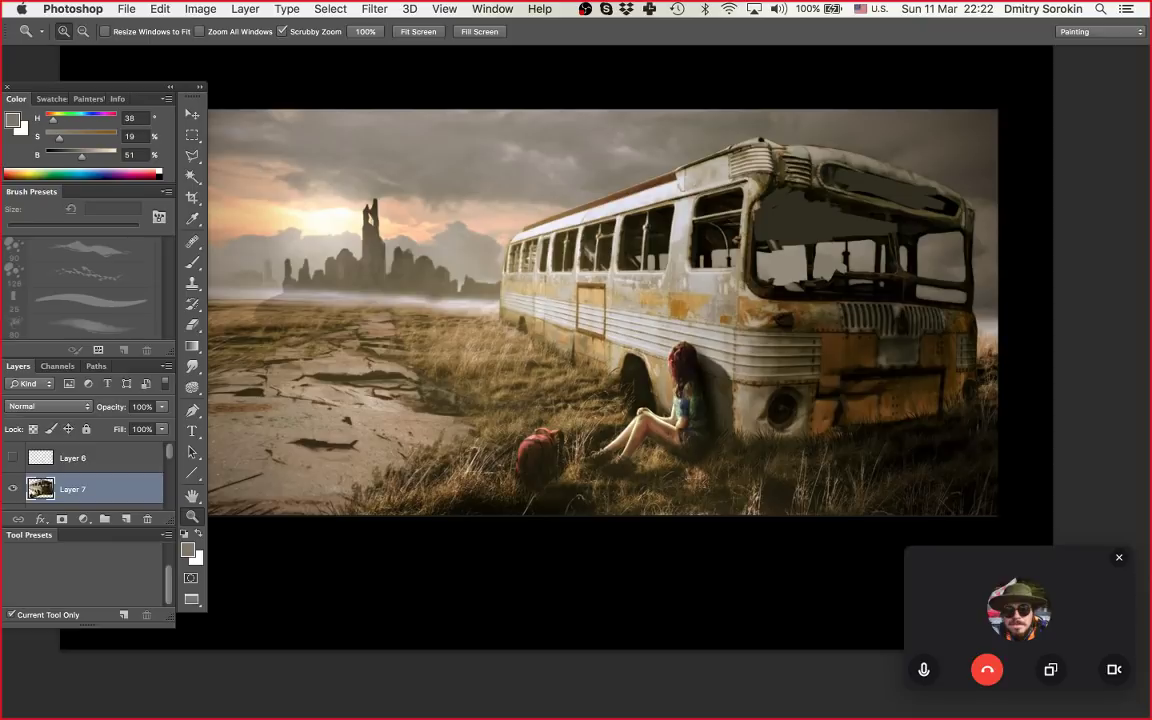
scroll(600, 320, "left", 3)
scroll(600, 320, "up", 1)
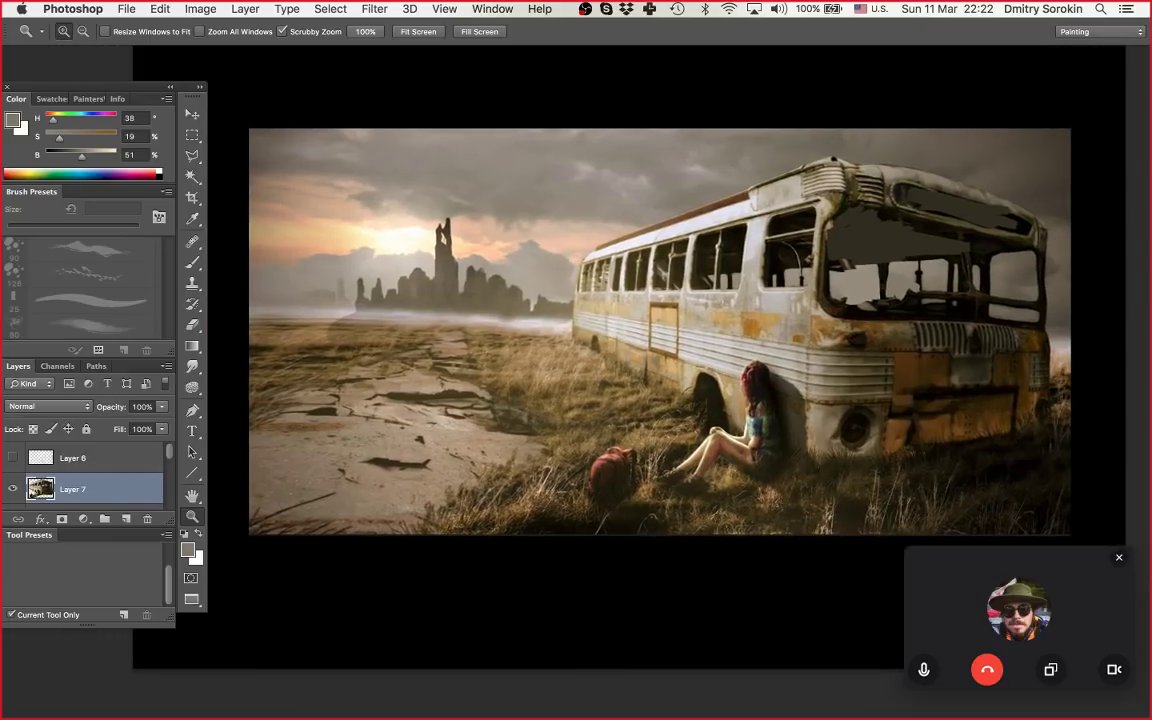
scroll(669, 331, "down", 2)
scroll(663, 335, "up", 2)
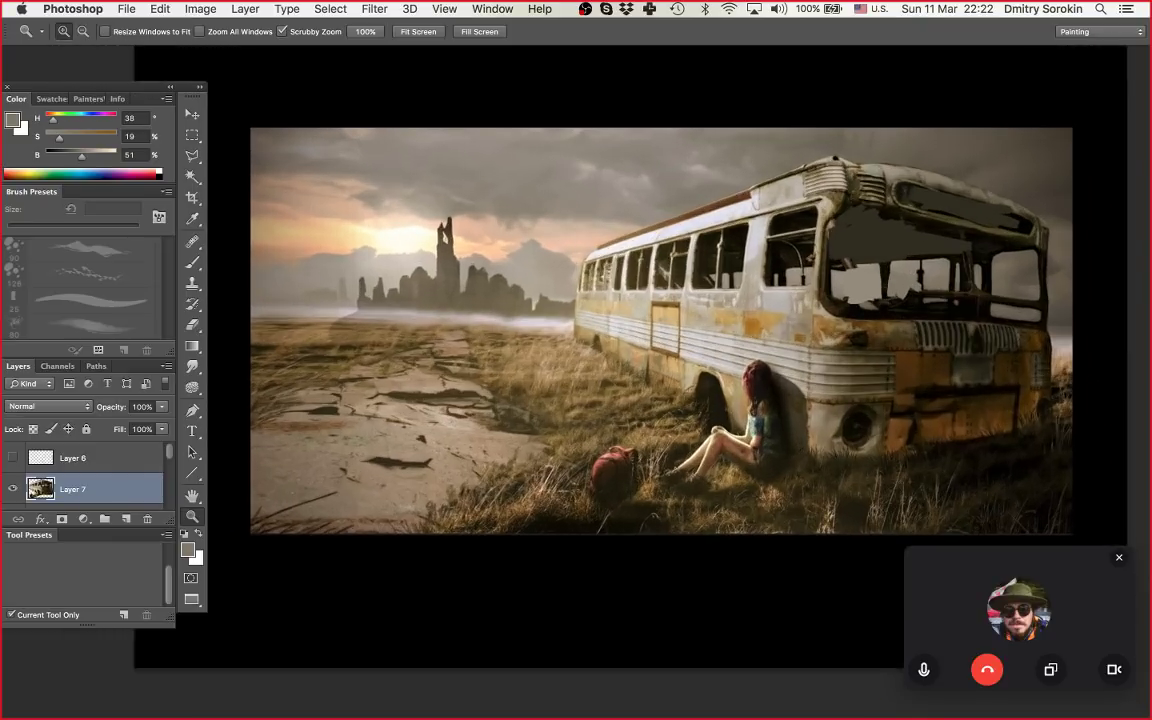
key("super+t")
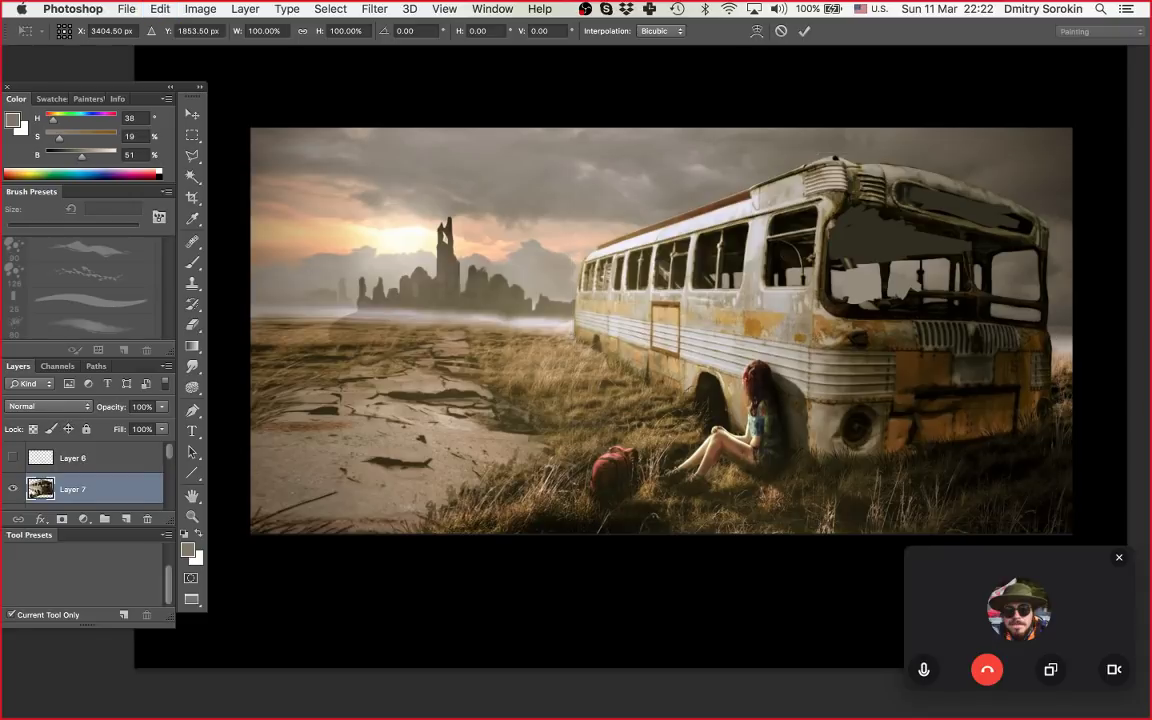
key("Escape")
key("z")
left_click_drag(686, 336, 585, 336)
key("super+t")
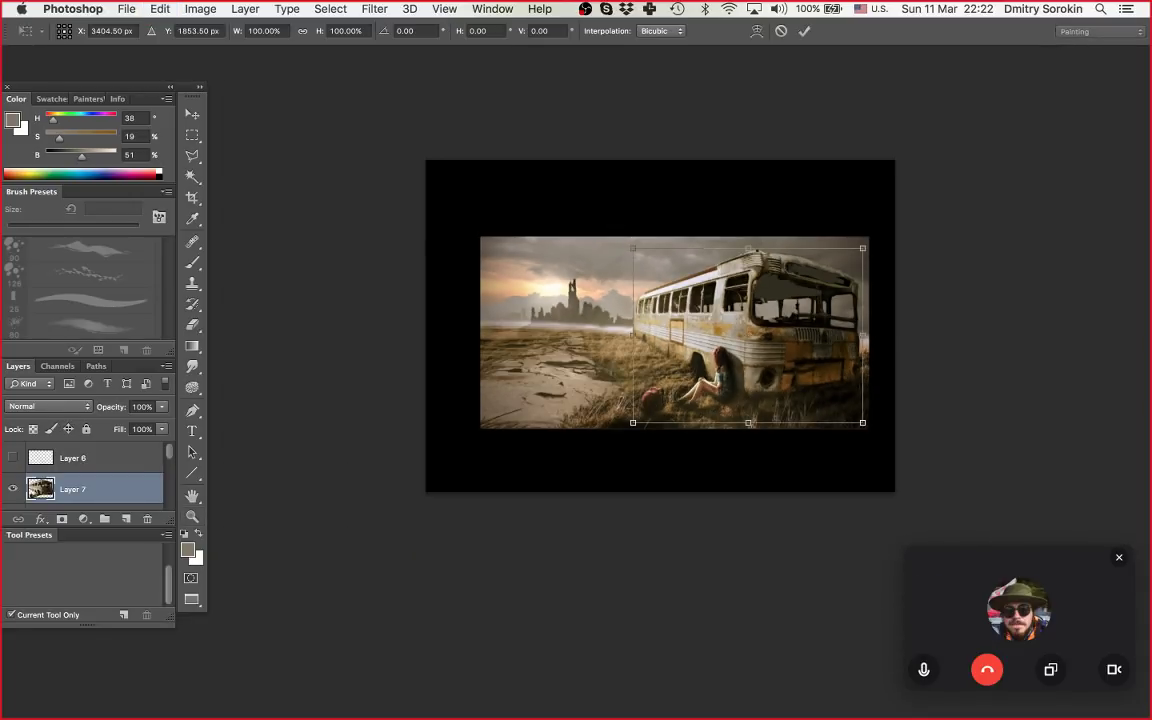
left_click_drag(862, 422, 1033, 552)
key("Escape")
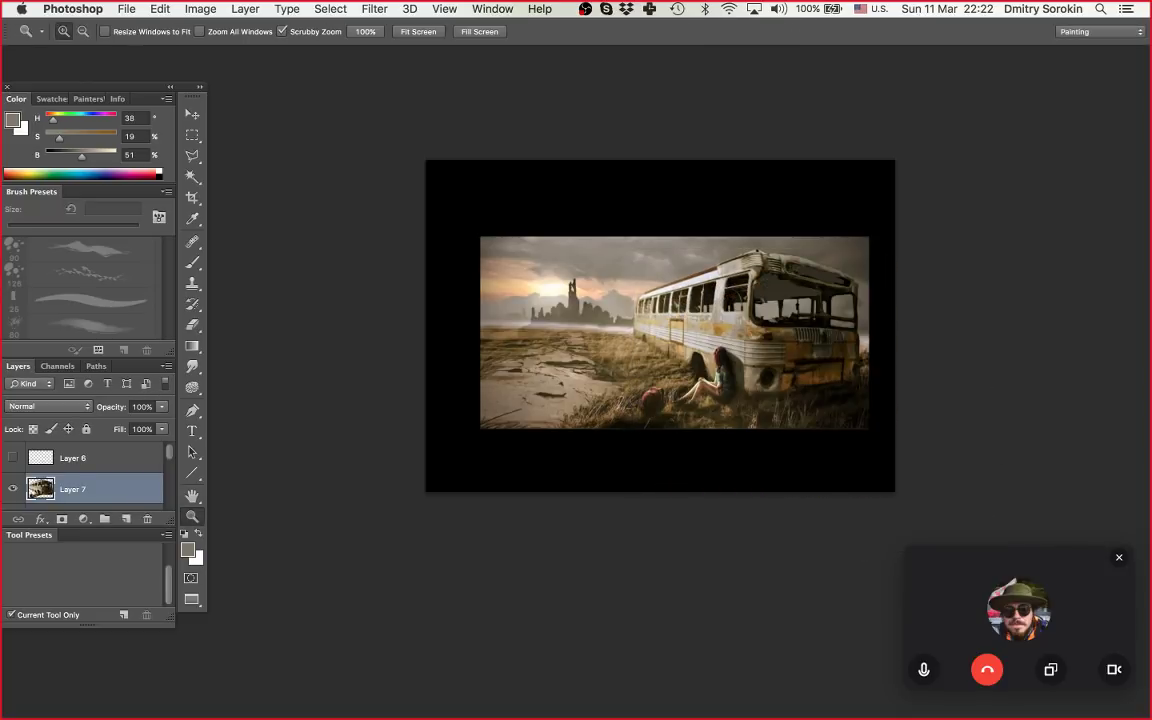
Step: Clip the copied bus layer to the picture layer beneath it
scroll(84, 474, "down", 3)
scroll(32, 462, "up", 1)
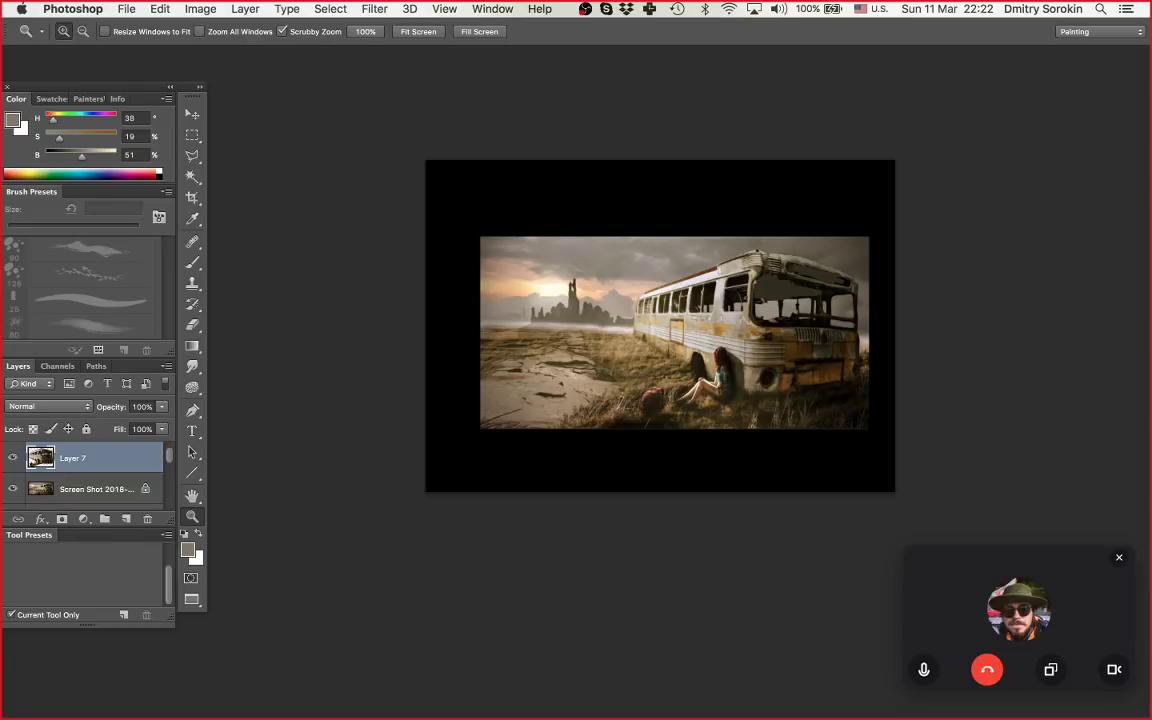
key("alt")
left_click(60, 473, "alt")
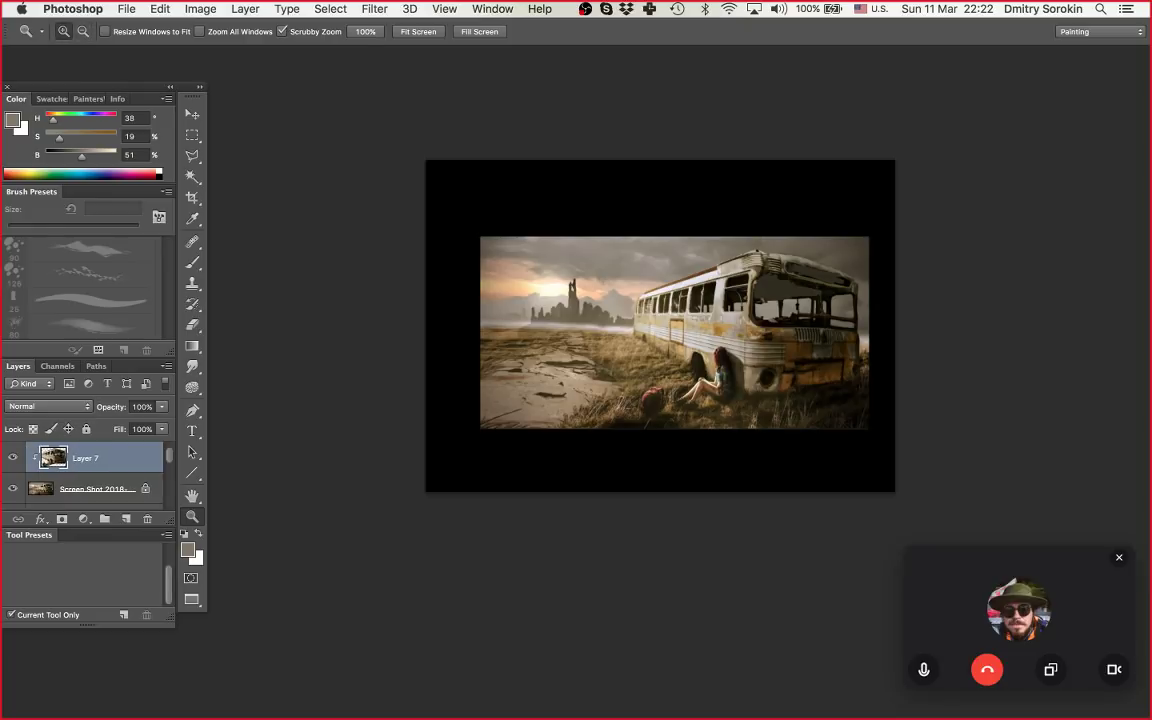
Step: Enlarge the copied bus and girl proportionally to about 165% and shift them so the girl sits in the foreground
key("super+t")
left_click_drag(862, 422, 1005, 531)
left_click_drag(790, 305, 787, 244)
left_click_drag(1003, 187, 1006, 184)
left_click_drag(789, 264, 768, 237)
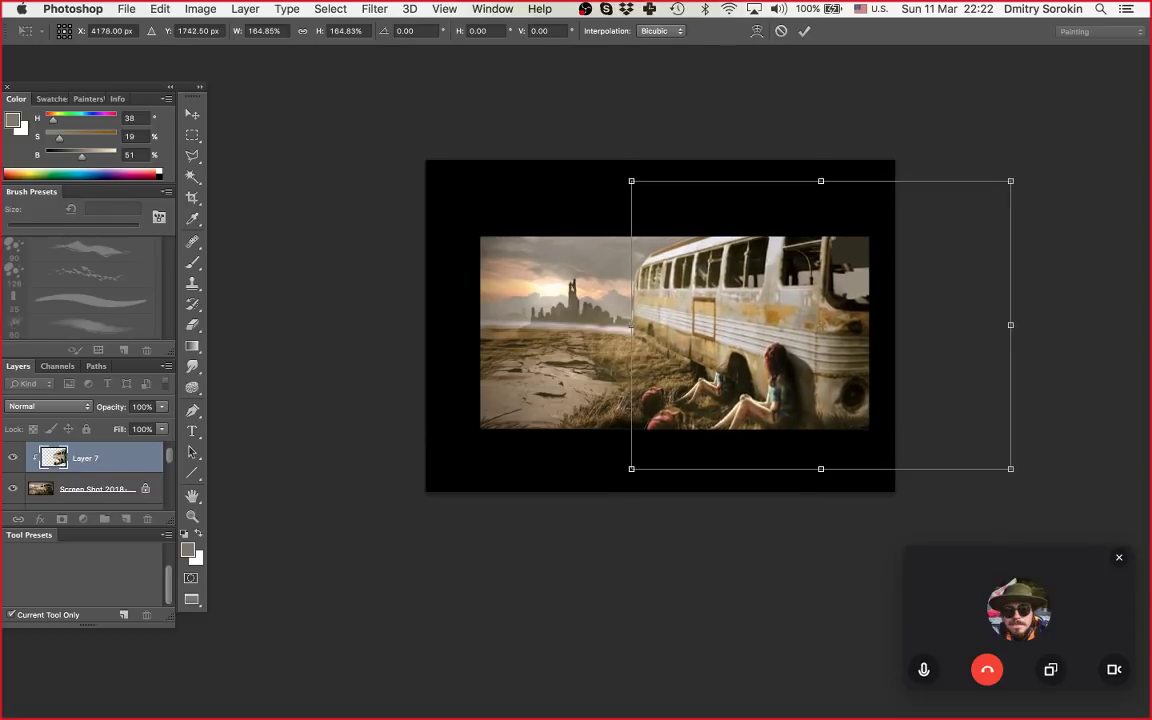
key("Return")
Step: Mark the cracked path and the enlarged girl with looping gray brush strokes, and undo the marks
key("z")
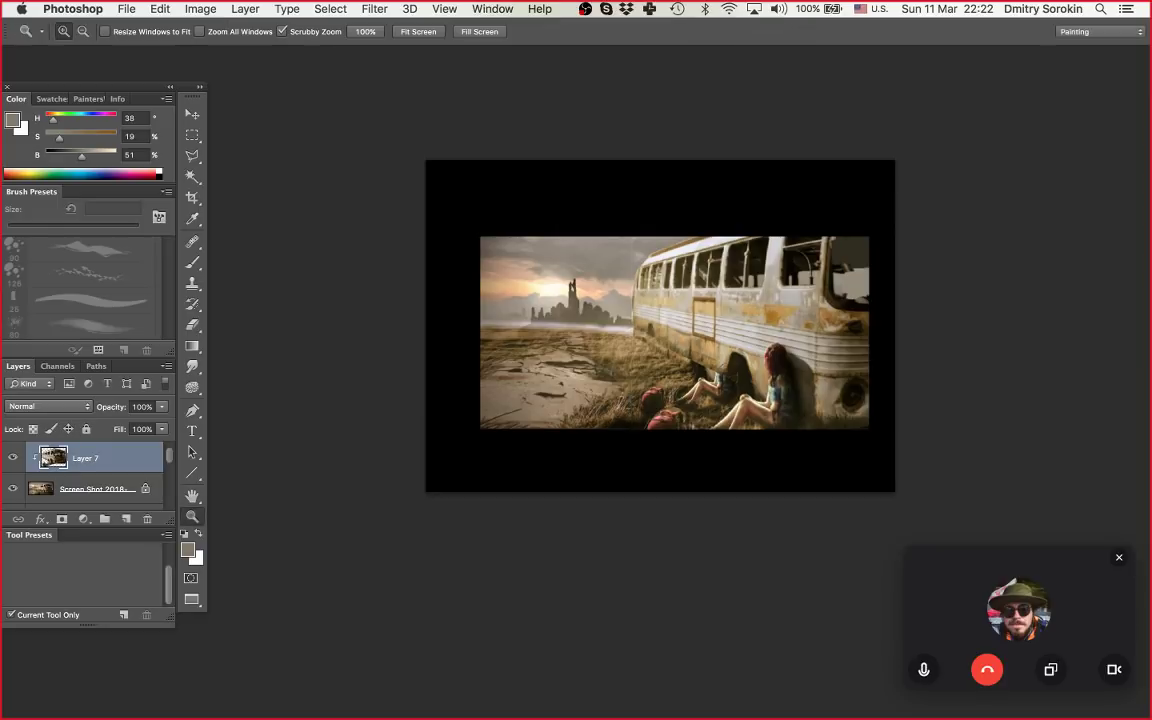
left_click_drag(716, 394, 726, 394)
left_click_drag(524, 376, 545, 376)
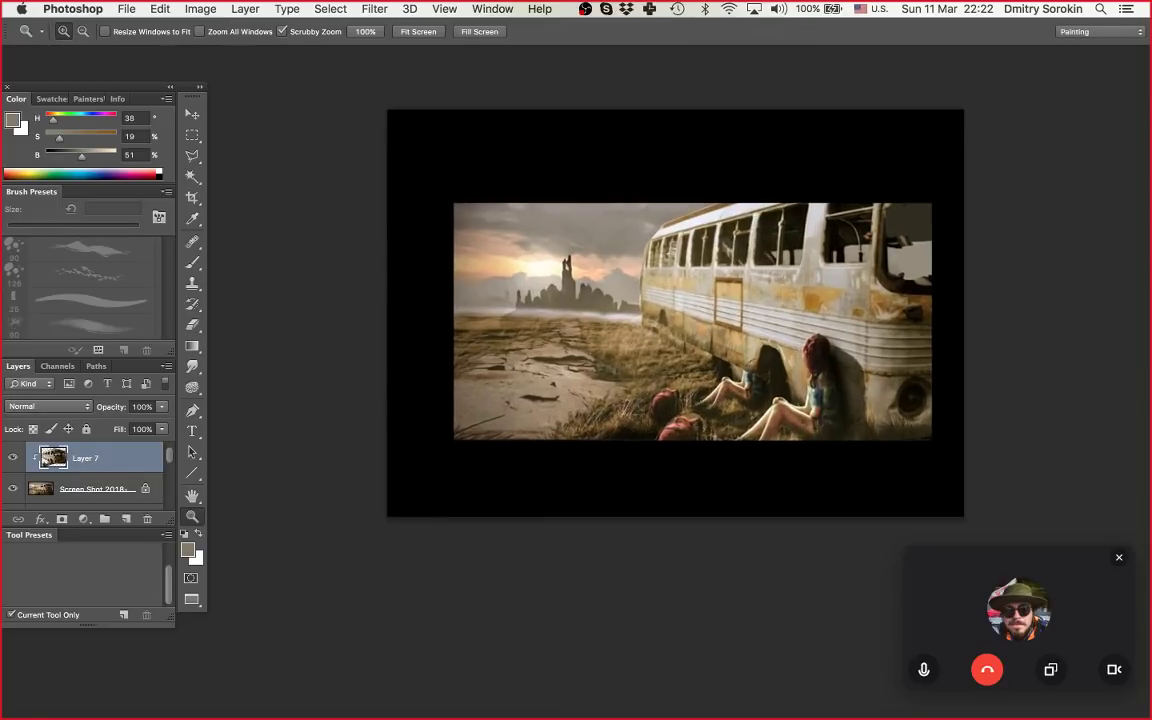
key("b")
mouse_move(514, 311)
left_mouse_down()
mouse_move(490, 342)
mouse_move(848, 272)
mouse_move(730, 423)
mouse_move(532, 374)
mouse_move(843, 260)
mouse_move(748, 378)
left_mouse_up()
mouse_move(700, 330)
left_mouse_down()
mouse_move(800, 370)
mouse_move(620, 390)
mouse_move(460, 330)
mouse_move(690, 355)
mouse_move(775, 285)
mouse_move(770, 365)
left_mouse_up()
key("z")
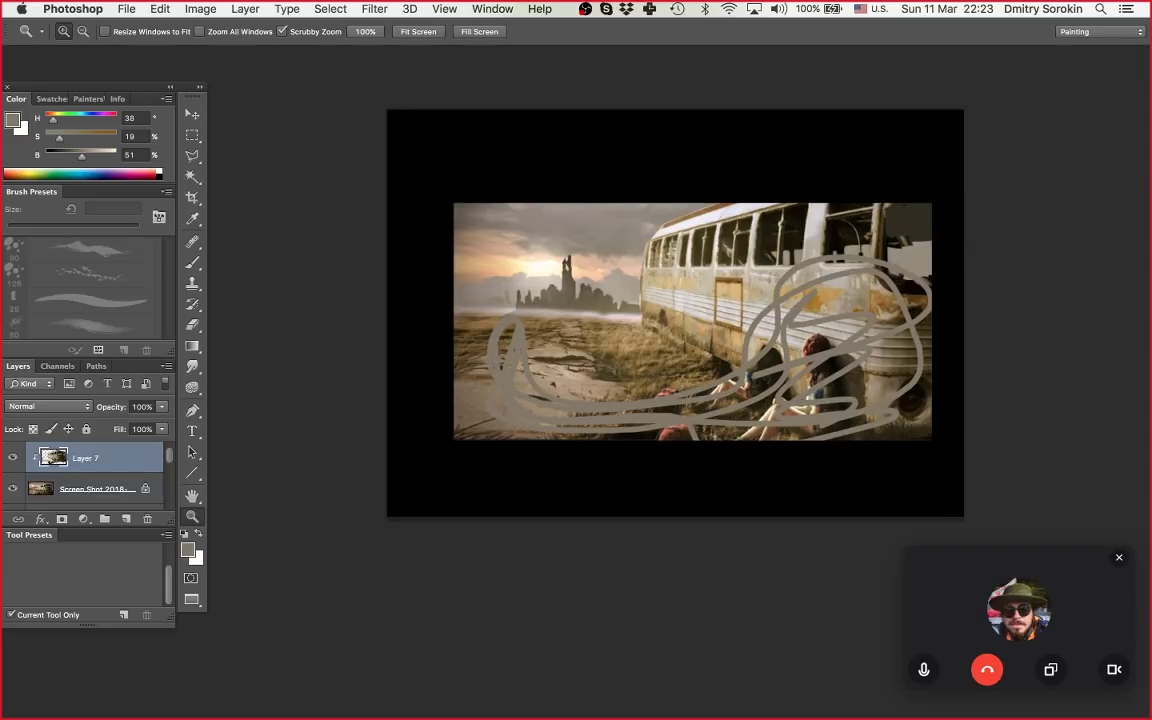
left_click_drag(690, 325, 712, 325)
key("super+z")
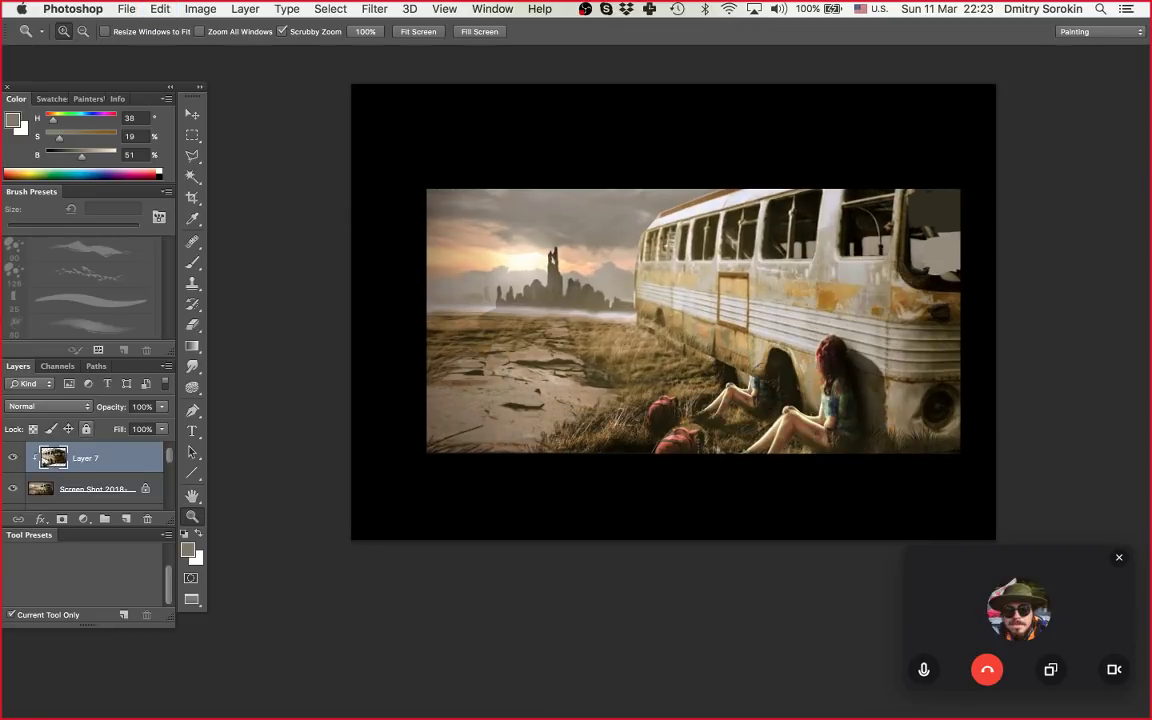
Step: Hide and show the enlarged bus layer to compare it with the original composition
left_click(13, 458)
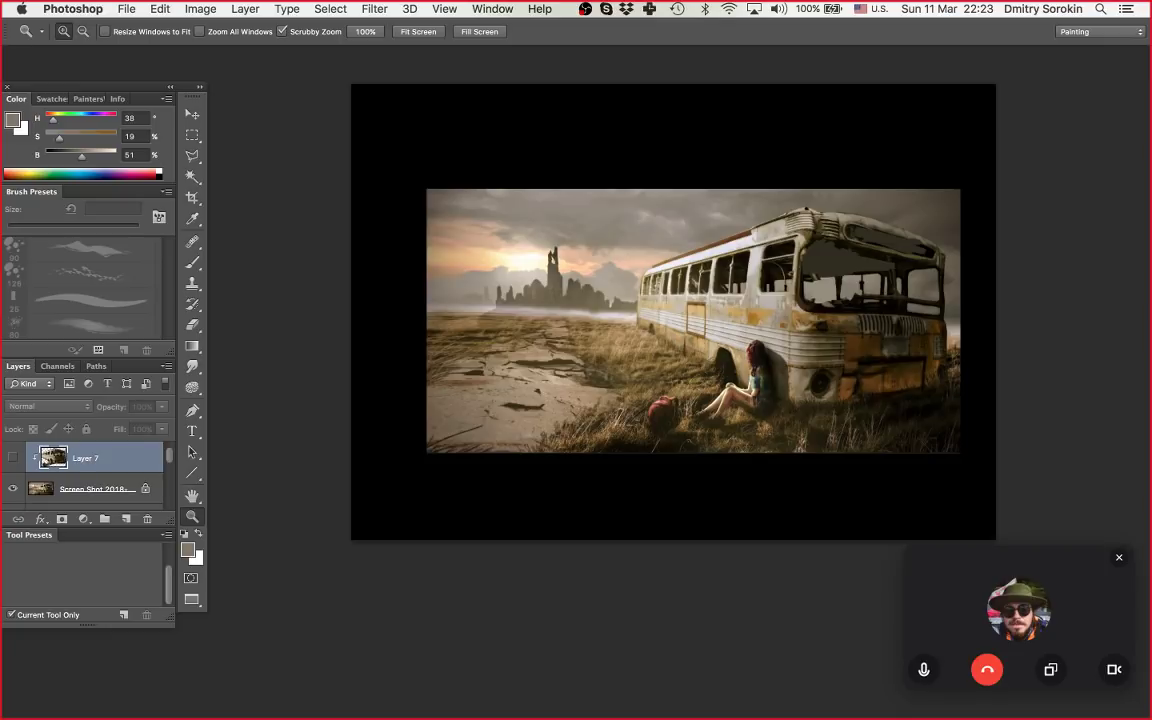
left_click_drag(696, 300, 705, 300)
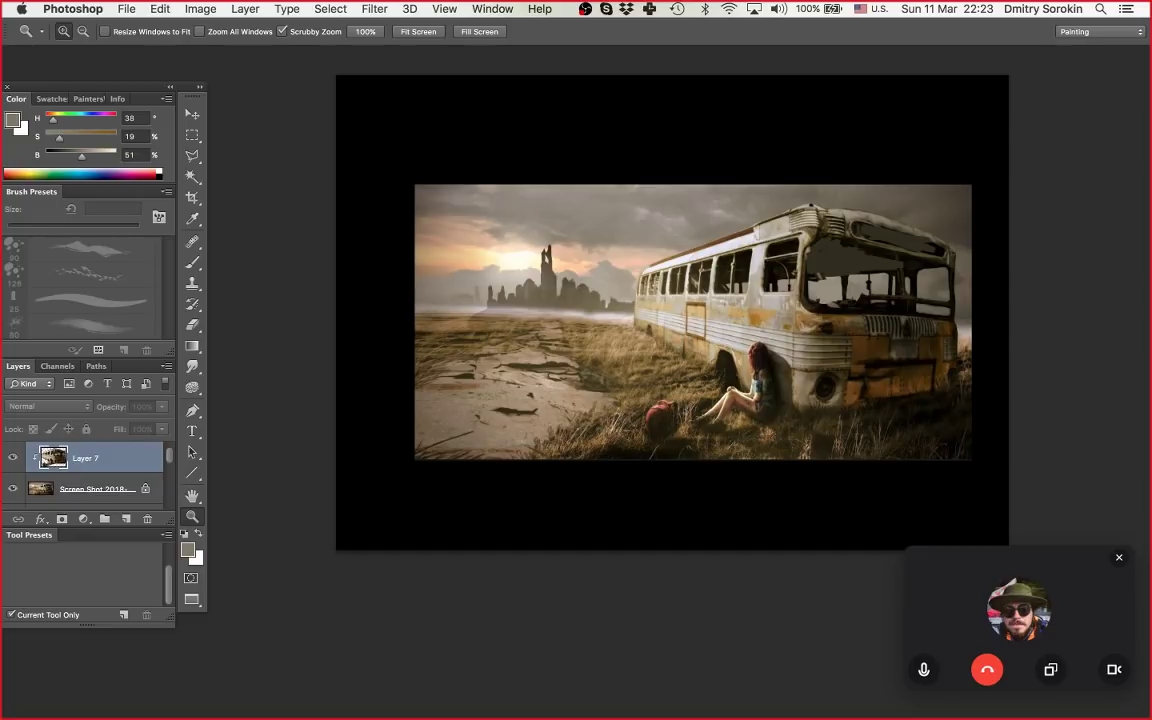
key("super+comma")
Step: Shift the enlarged layer slightly left, then lasso the bus's side and transform it to 84.80% width with a -7.74° vertical skew
key("v")
mouse_move(845, 262)
left_mouse_down()
mouse_move(866, 282)
mouse_move(843, 270)
left_mouse_up()
key("l")
mouse_move(718, 133)
left_mouse_down()
mouse_move(567, 238)
mouse_move(692, 382)
mouse_move(771, 408)
mouse_move(809, 338)
mouse_move(884, 436)
mouse_move(828, 95)
mouse_move(787, 96)
left_mouse_up()
left_click_drag(717, 133, 717, 133)
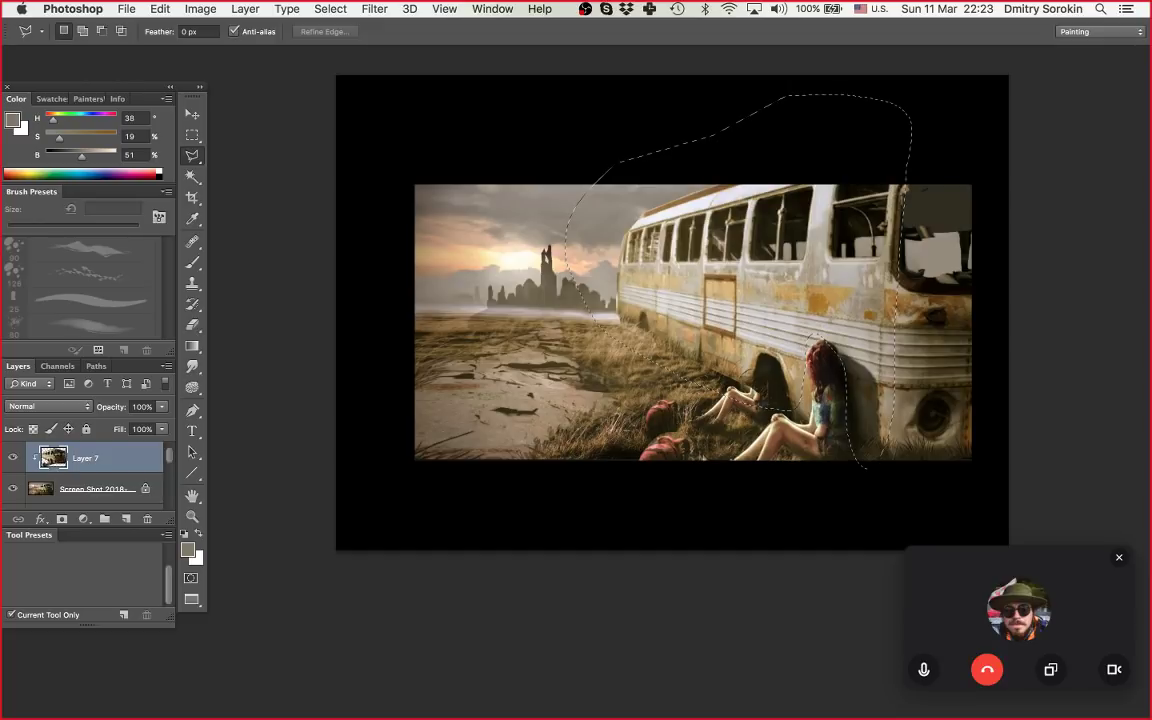
key("super+t")
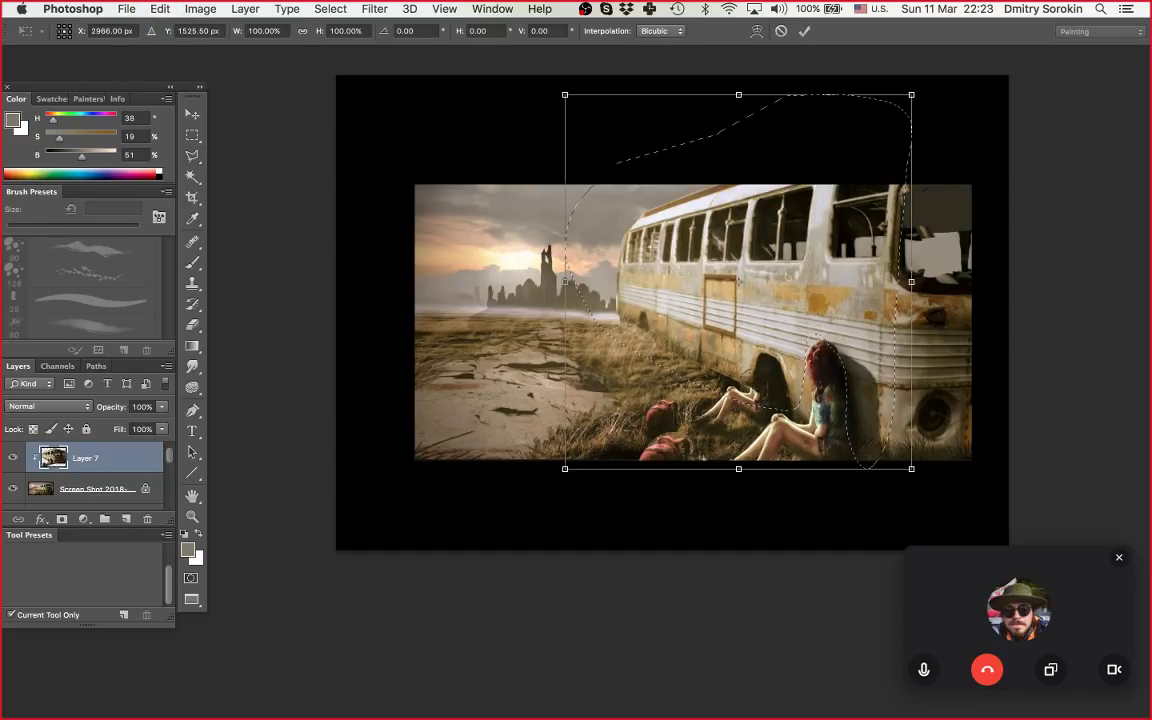
left_click_drag(565, 281, 620, 322)
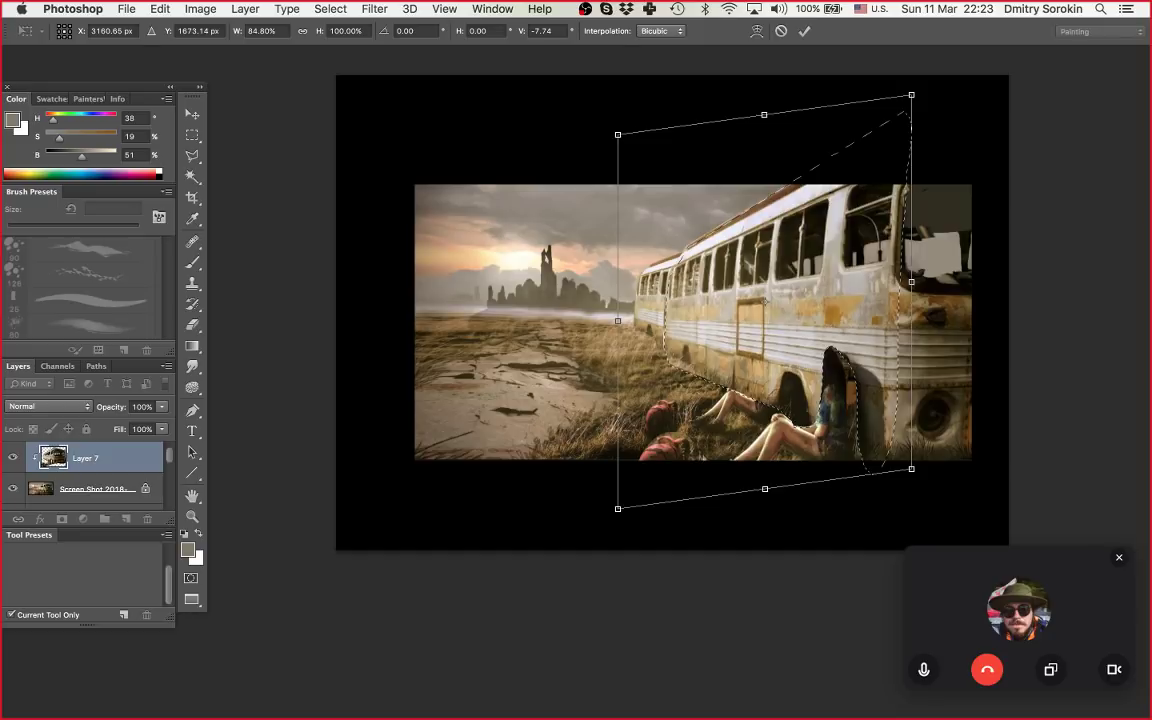
key("Escape")
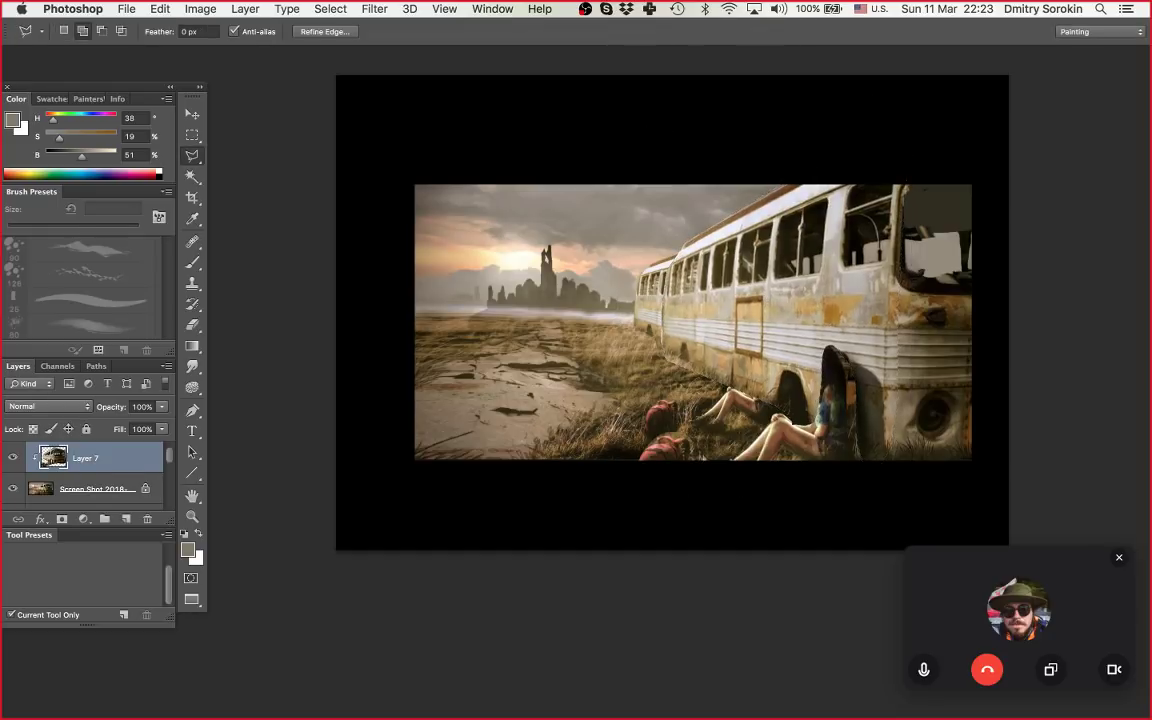
Step: Separate the skewed bus side onto its own layer and place it beneath the layer with the enlarged girl
key("ctrl+j")
key("ctrl+bracketleft")
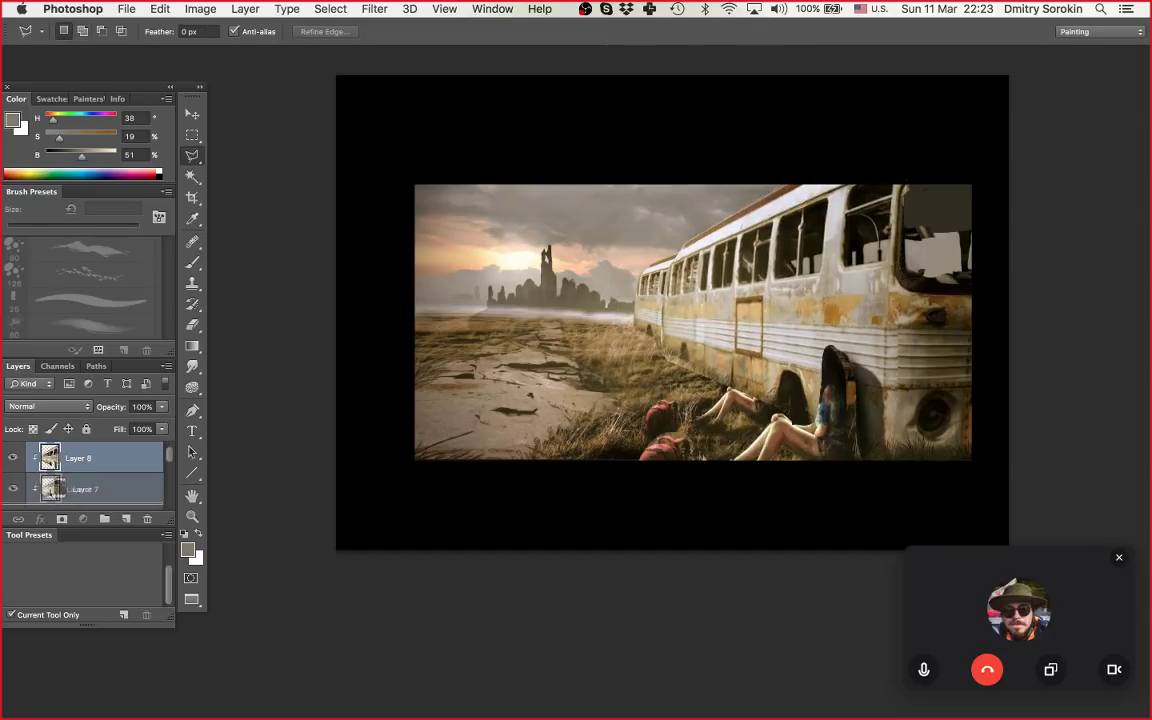
left_click_drag(169, 455, 169, 452)
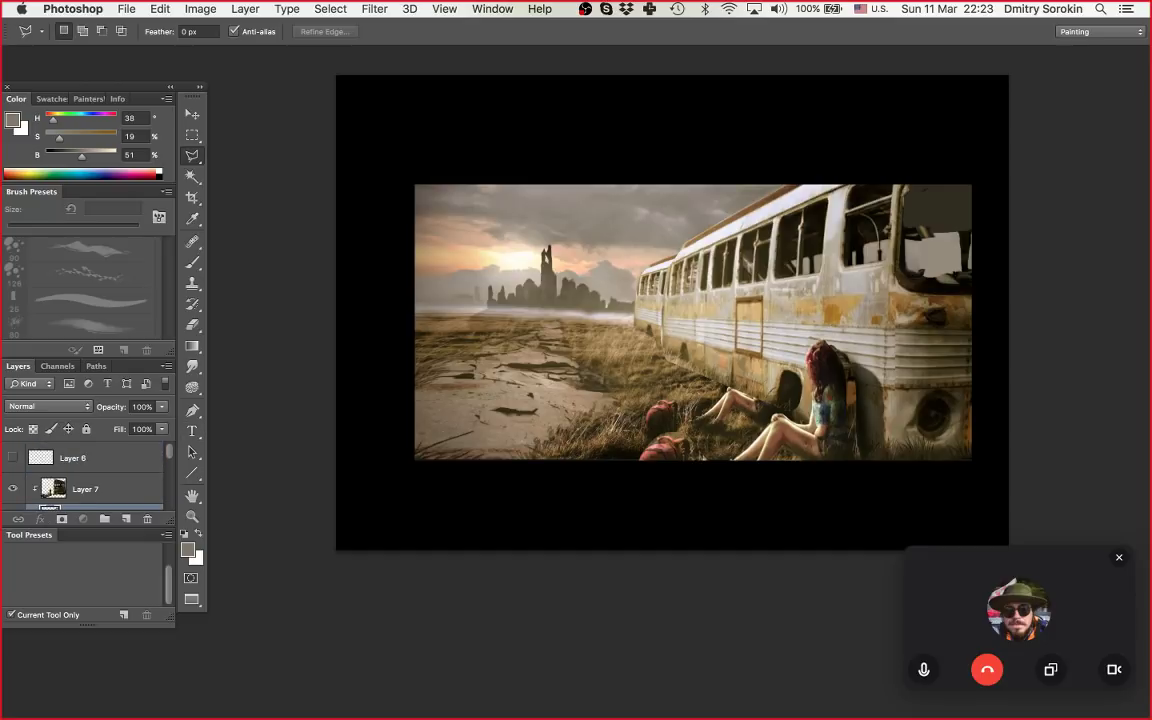
Step: Add a layer above the enlarged girl's layer and cover the original small backpack with sampled grass tones using a 100 px brush
left_click(88, 489)
left_click(126, 519)
key("b")
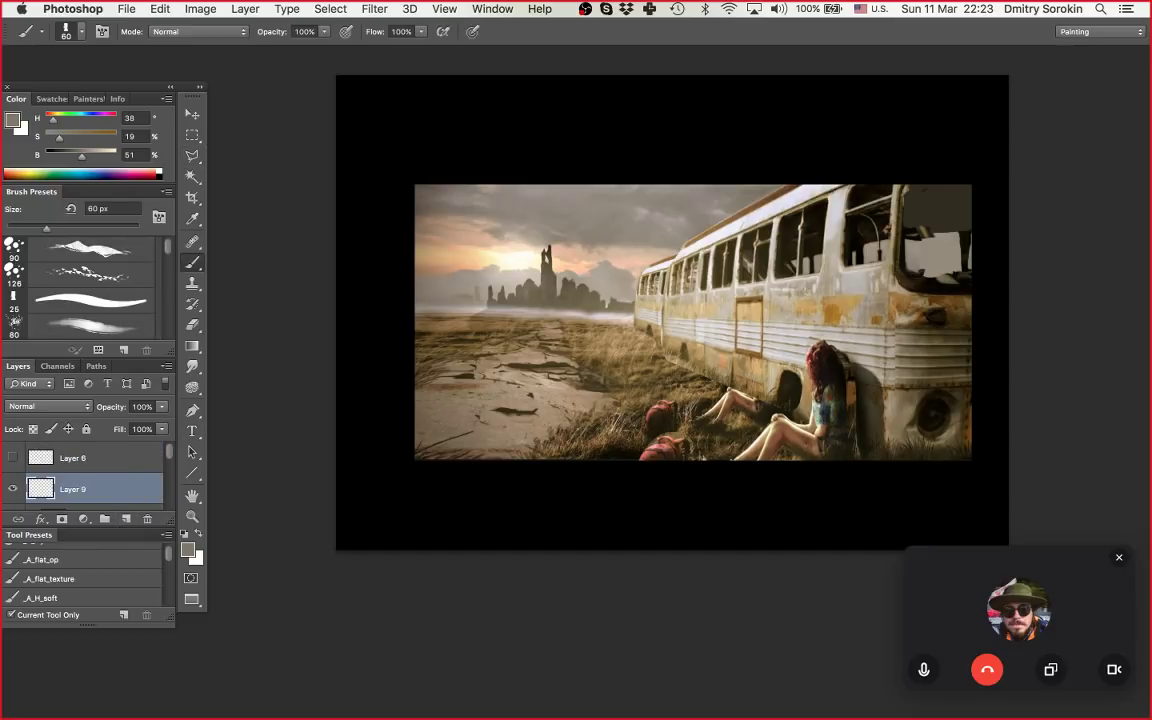
key("bracketright")
key("bracketright")
key("bracketright")
key("bracketright")
left_click(682, 405, "alt")
left_click_drag(658, 404, 708, 412)
left_click(636, 384, "alt")
mouse_move(634, 385)
left_mouse_down()
mouse_move(665, 391)
mouse_move(645, 383)
left_mouse_up()
left_click(630, 376, "alt")
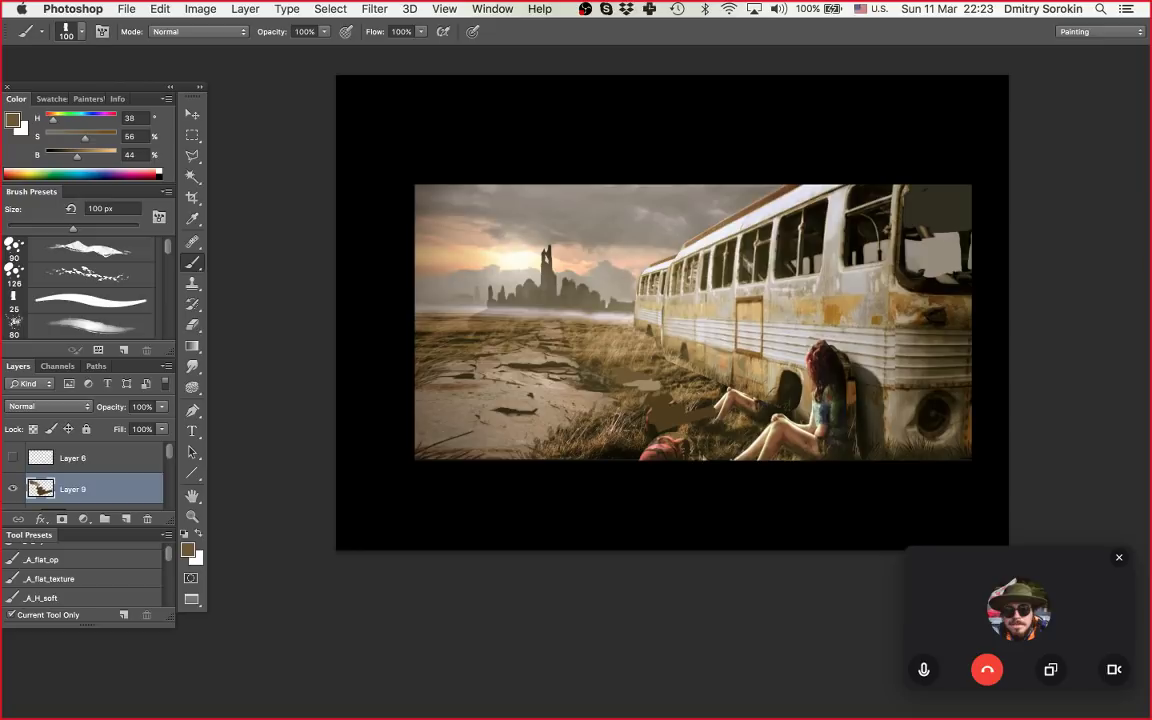
Step: Paint sampled sky and haze tones over the original bus's leftover rear end, raising the last tone's brightness to 61%
left_click(577, 240, "alt")
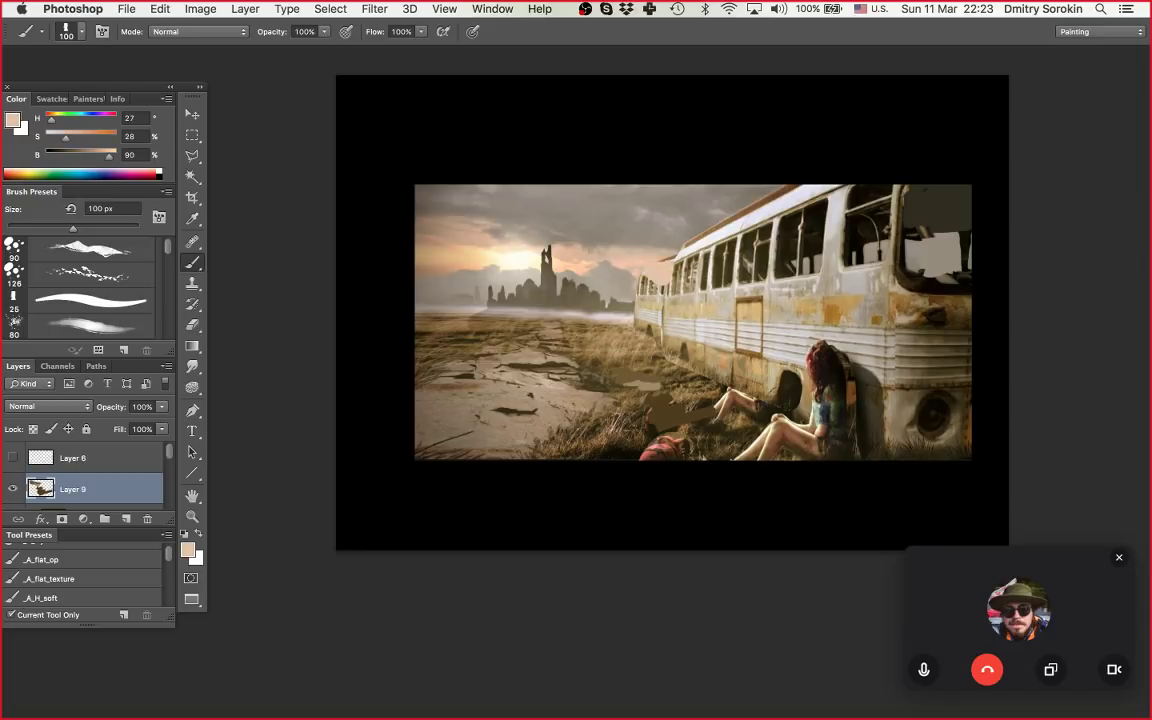
left_click(563, 260, "alt")
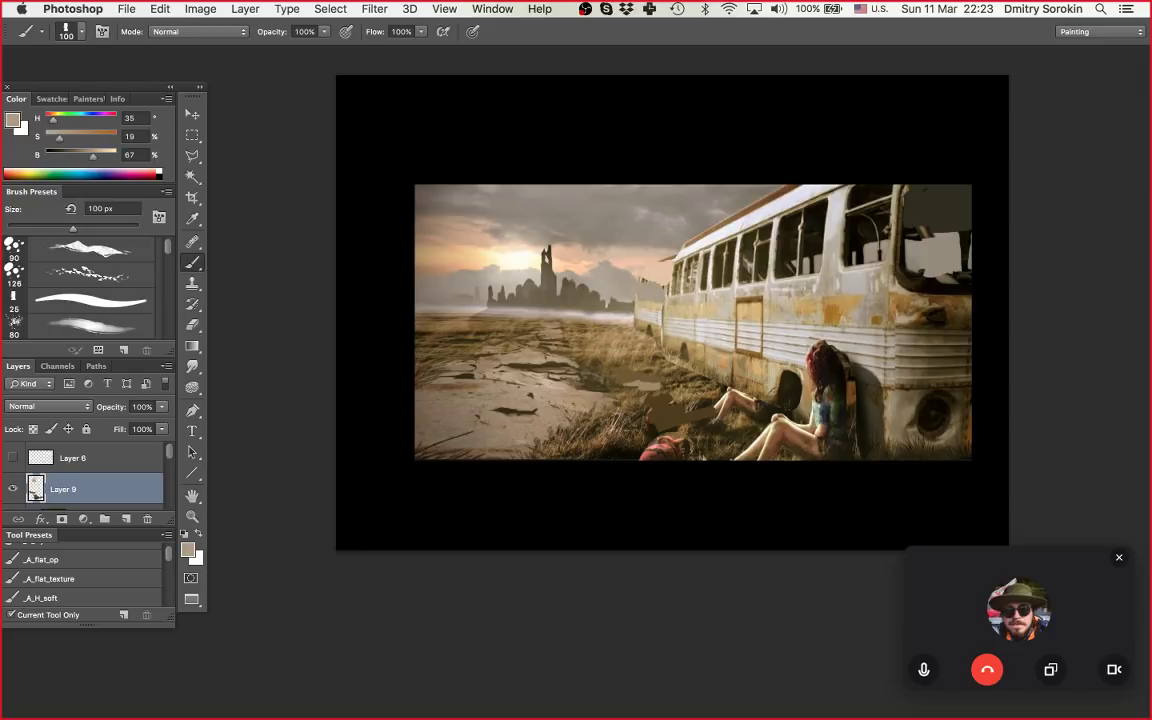
left_click(590, 335, "alt")
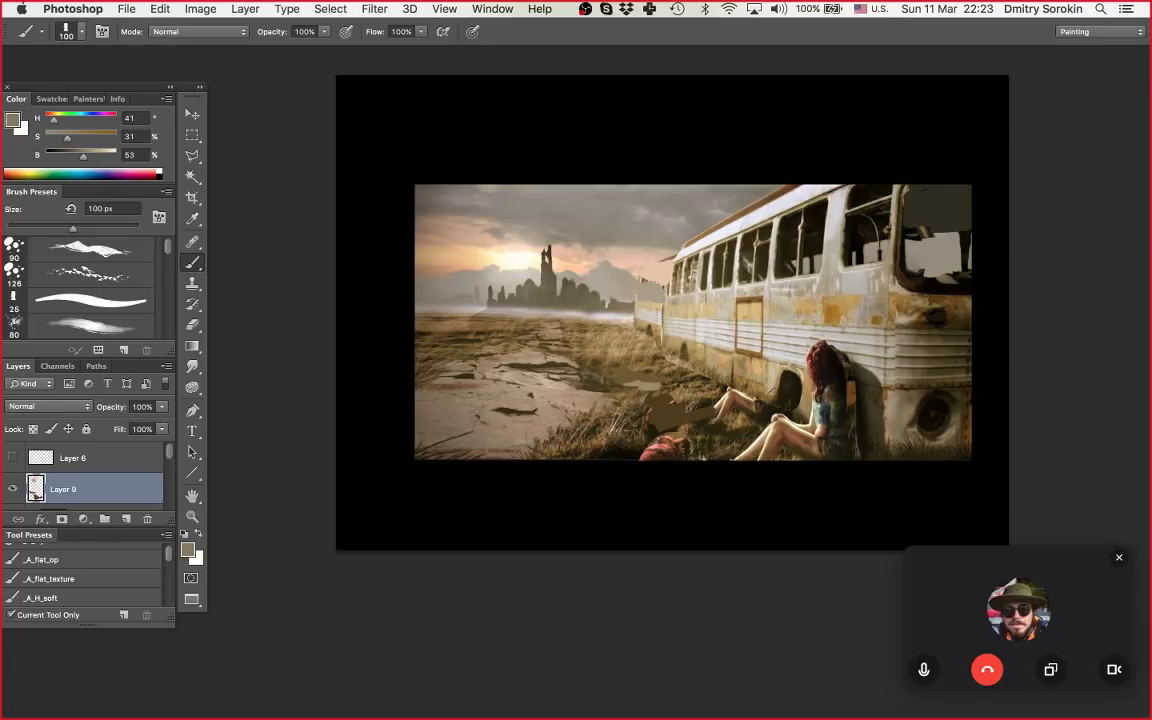
left_click_drag(83, 156, 89, 156)
mouse_move(641, 304)
left_mouse_down()
mouse_move(662, 314)
mouse_move(645, 317)
left_mouse_up()
Step: Paint sampled grass browns over the original small girl's legs and the remaining backpack traces beside the bus
key("z")
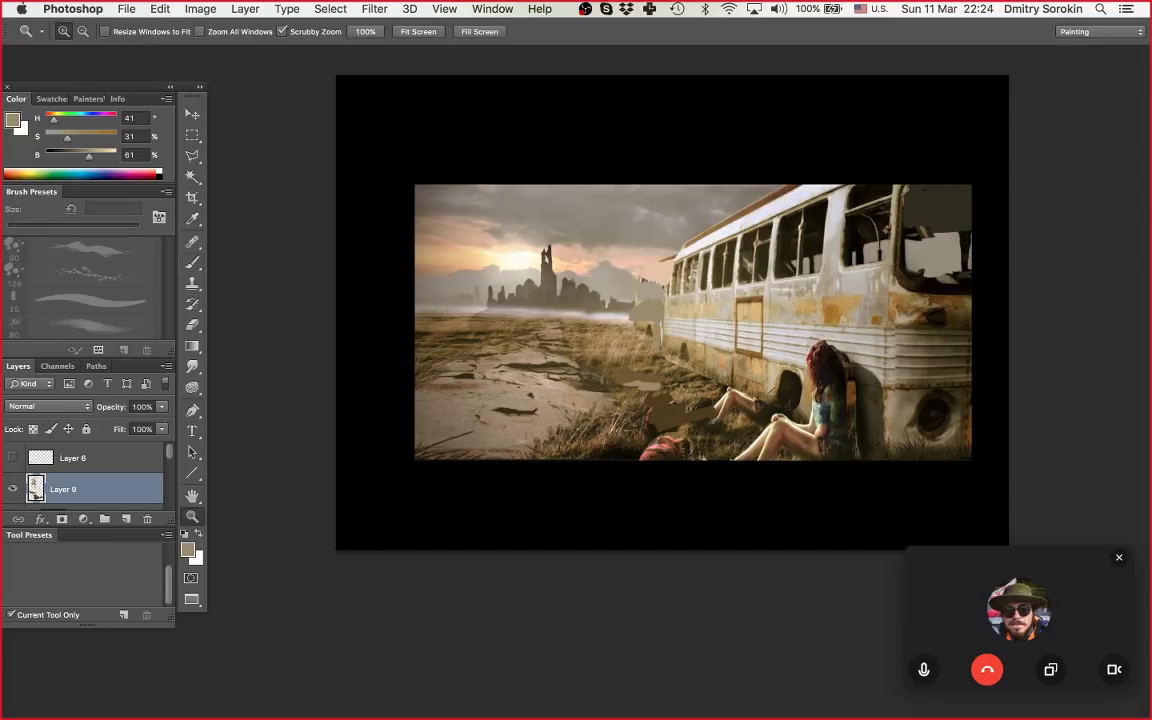
left_click(712, 345)
left_click(712, 384)
key("b")
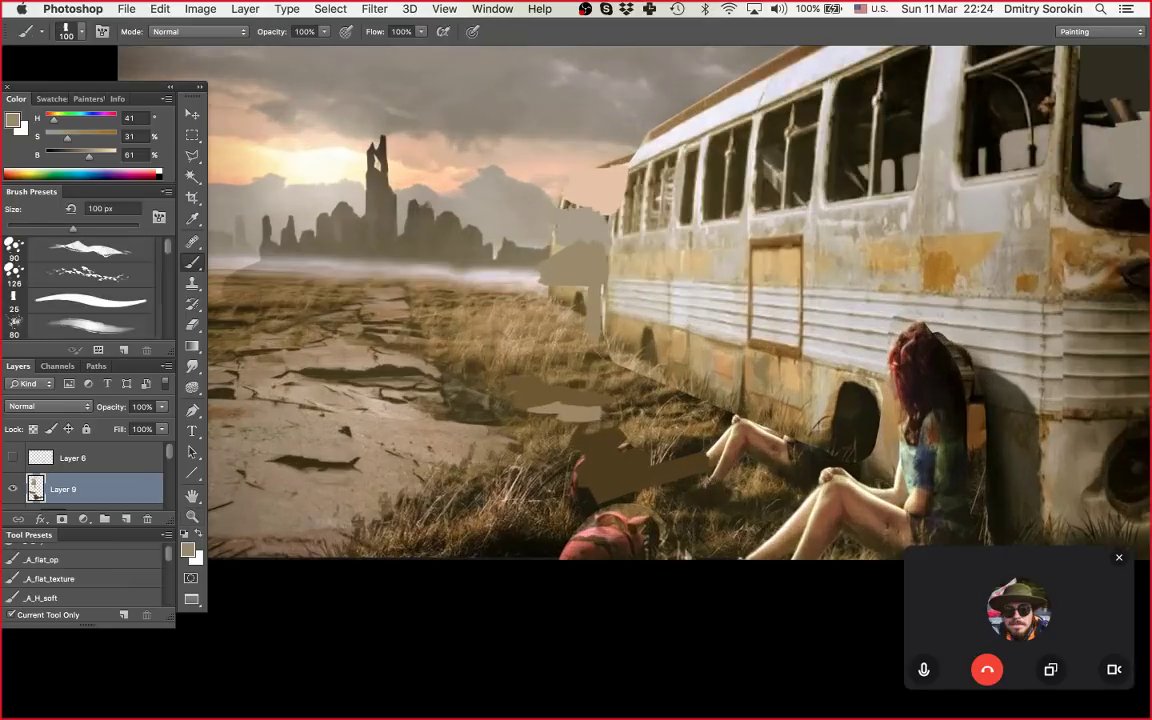
left_click(702, 372, "alt")
mouse_move(713, 445)
left_mouse_down()
mouse_move(734, 460)
mouse_move(775, 452)
mouse_move(728, 466)
mouse_move(741, 454)
left_mouse_up()
left_click(760, 480, "alt")
left_click(687, 440, "alt")
left_click(636, 424, "alt")
mouse_move(630, 446)
left_mouse_down()
mouse_move(592, 463)
mouse_move(690, 450)
left_mouse_up()
left_click(526, 406, "alt")
key("z")
mouse_move(612, 483)
left_mouse_down()
mouse_move(457, 377)
mouse_move(435, 345)
left_mouse_up()
left_click_drag(804, 338, 670, 350)
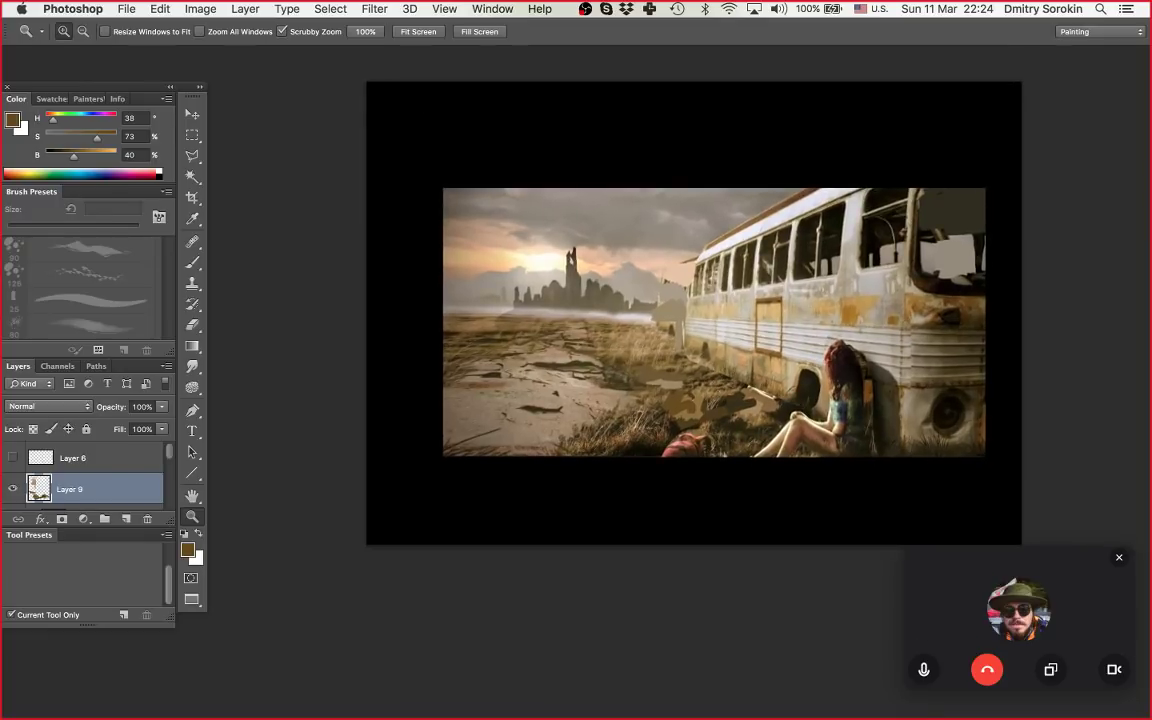
Step: Show more of the layer stack and clip the grass overpainting layer to the bus artwork beneath
left_click_drag(776, 330, 735, 330)
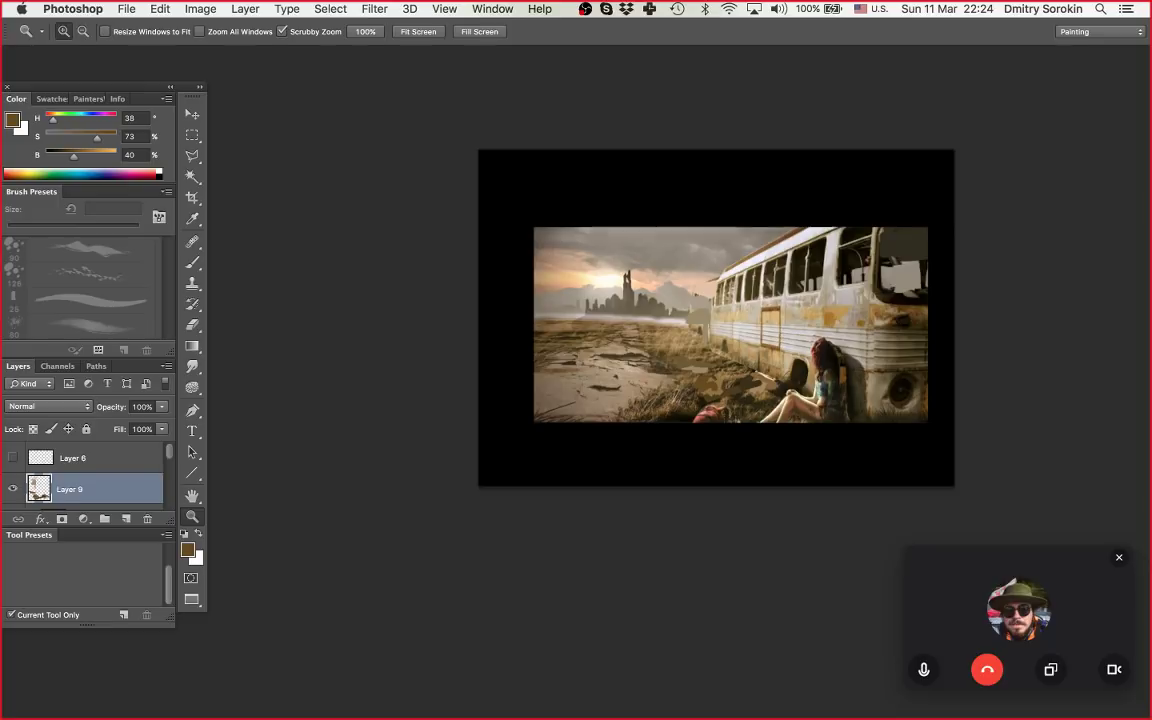
scroll(85, 475, "down", 1)
left_click_drag(90, 527, 90, 567)
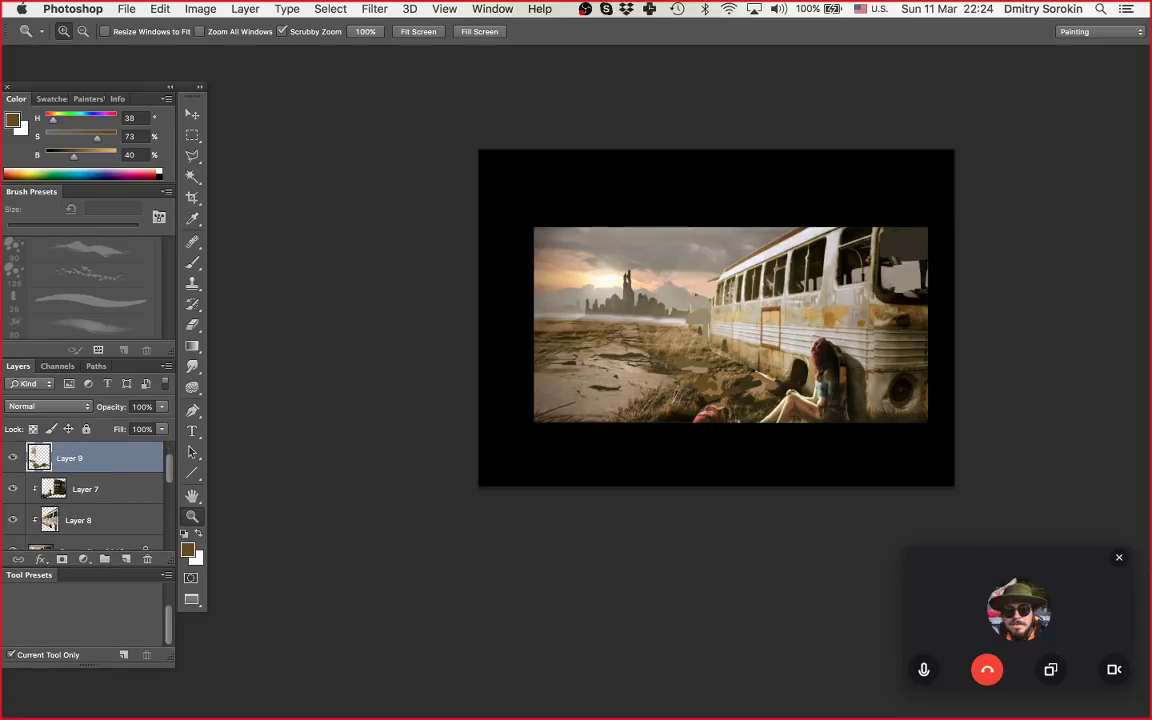
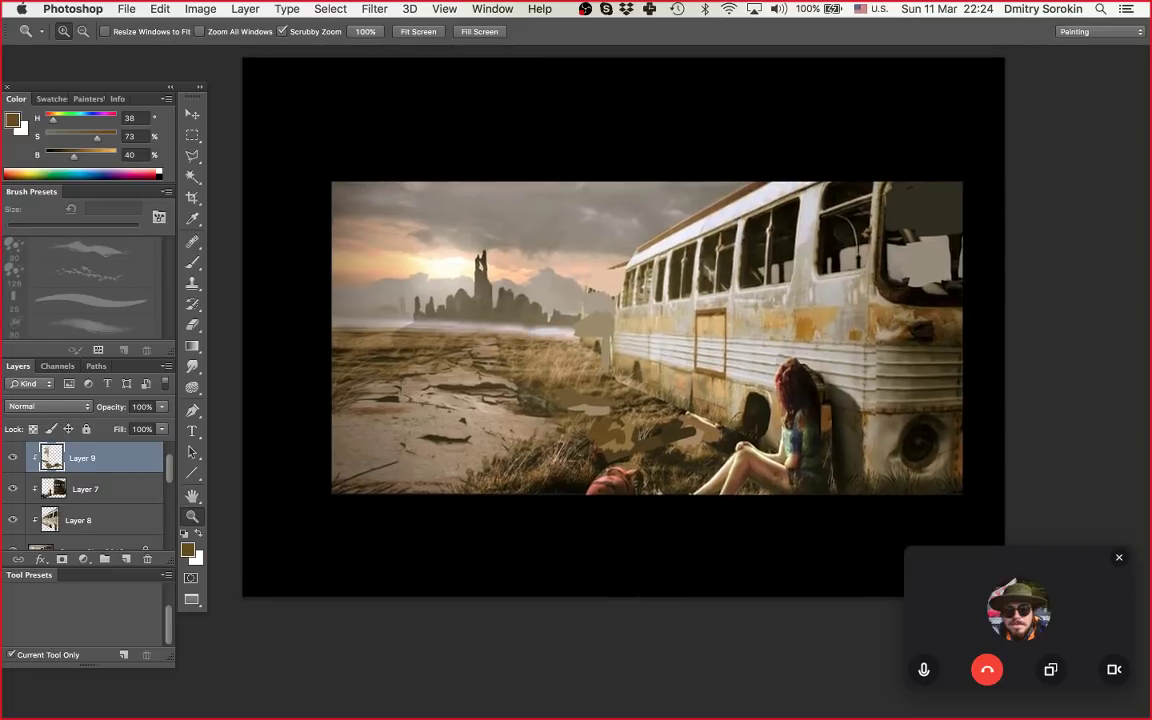
Step: Switch to Firefox, close the bus photo and open the same post's second image, the foggy rover with two soldiers
mouse_move(598, 700)
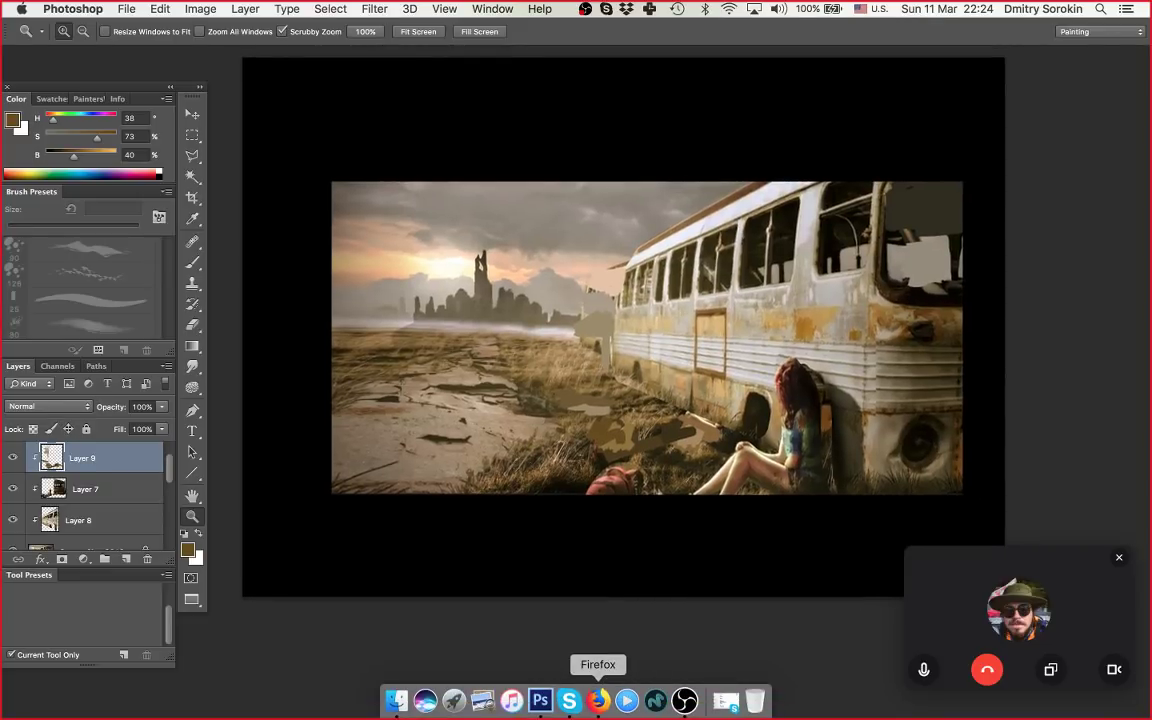
left_click(598, 700)
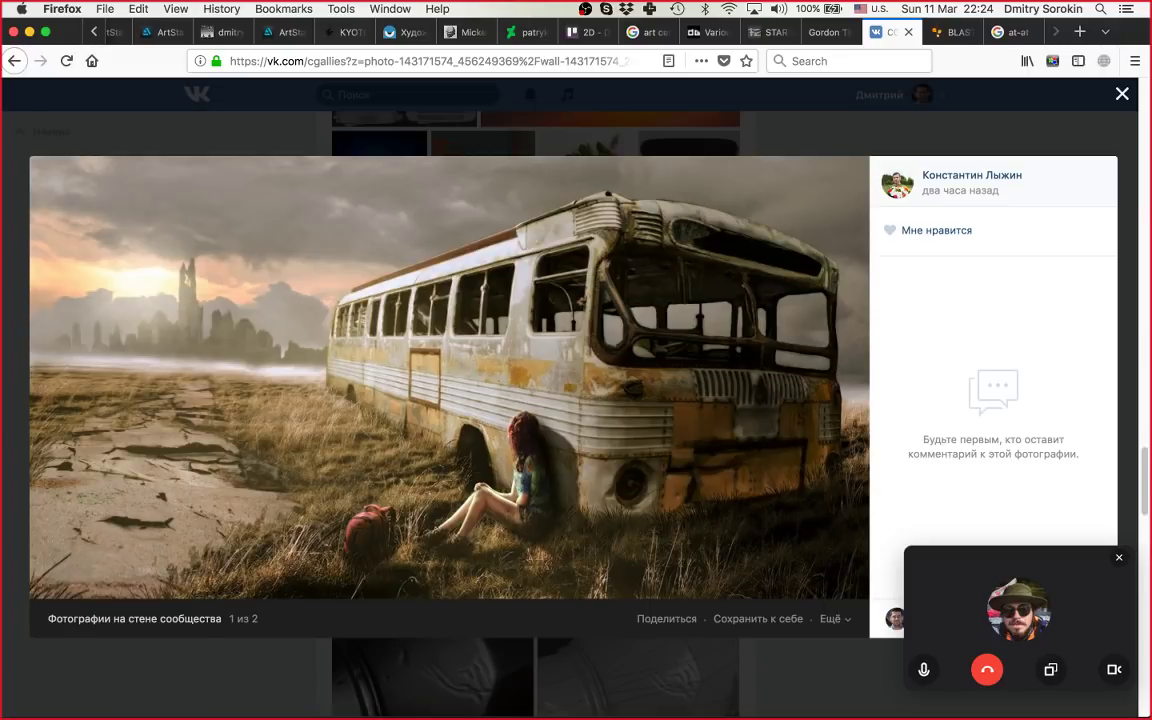
left_click(1122, 94)
key("Escape")
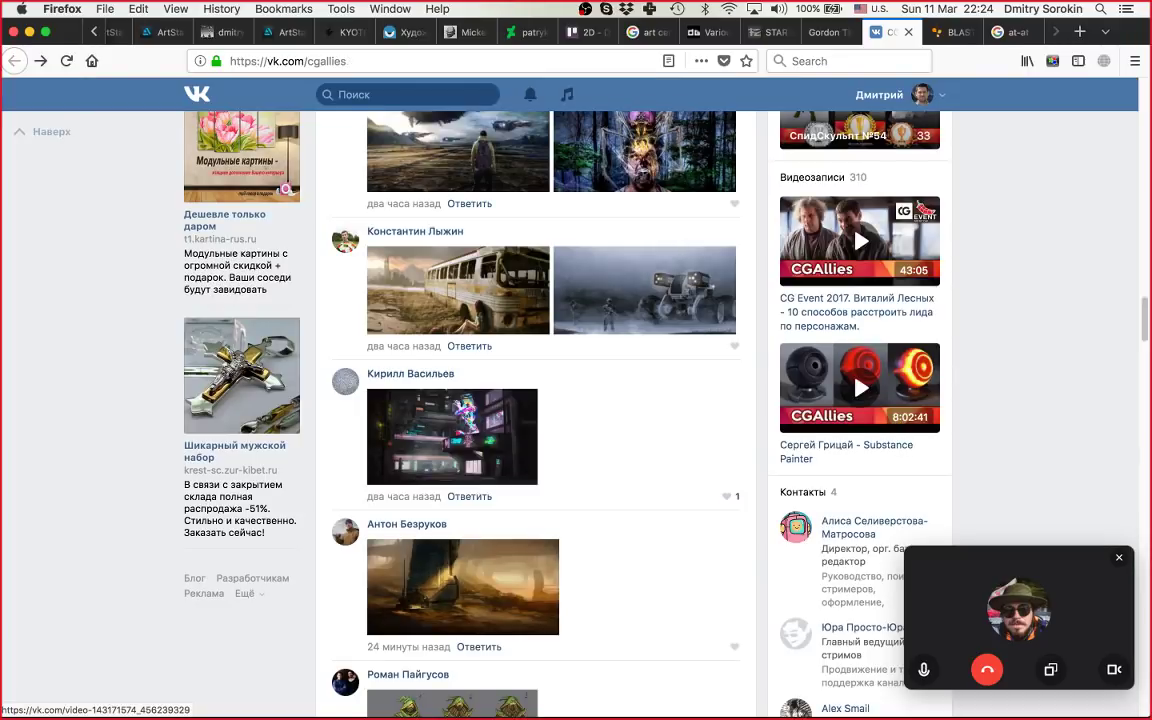
key("super+Right")
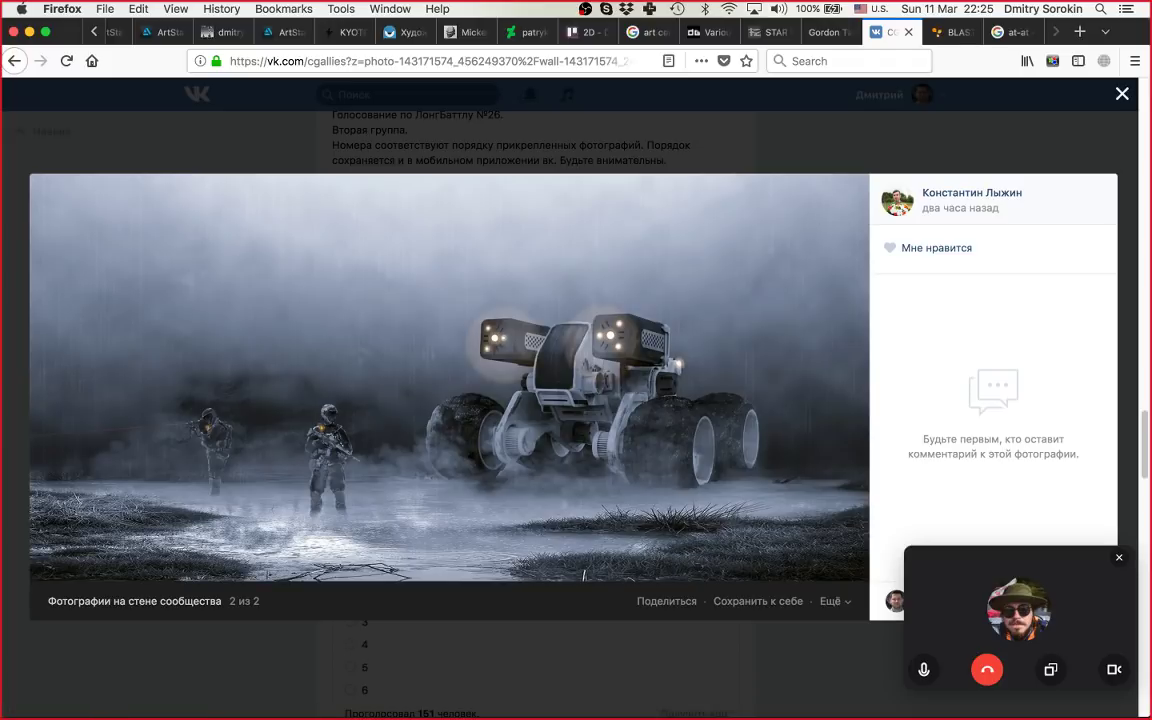
Step: Capture a screenshot of the whole rover image and minimise the browser window to return to Photoshop
key("super+shift+4")
left_click_drag(31, 174, 868, 582)
left_click(29, 31)
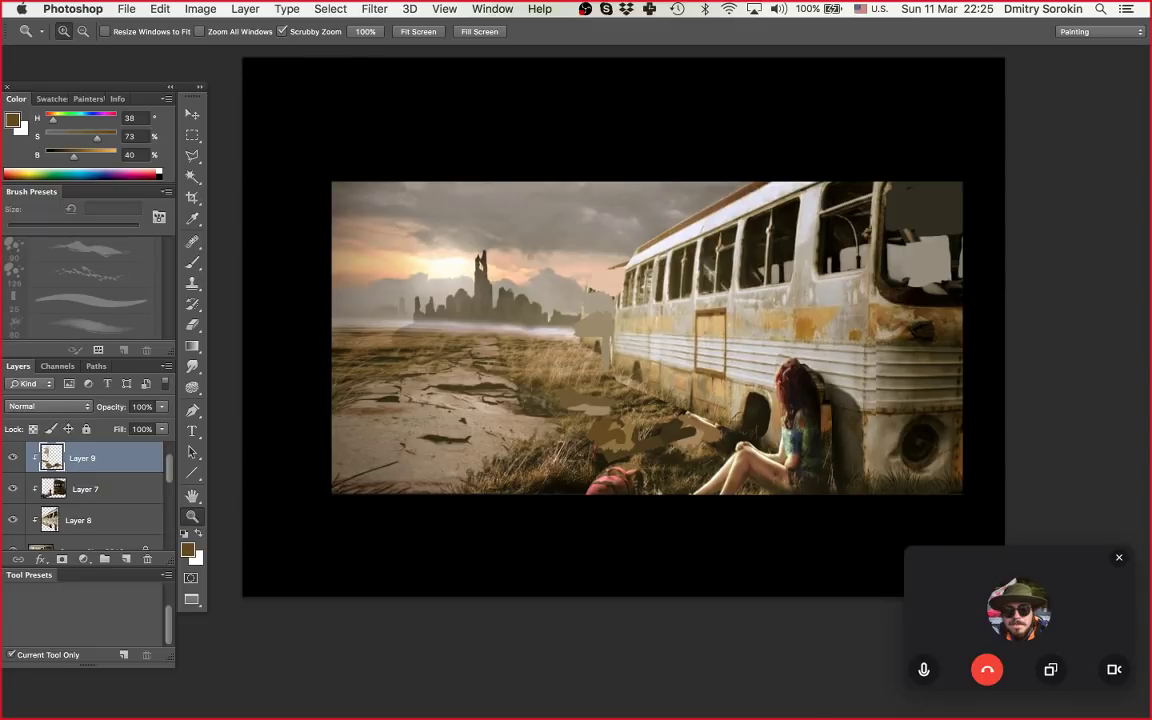
Step: Hide the bus screenshot base layer together with the overpainting layers clipped to it
scroll(85, 490, "down", 2)
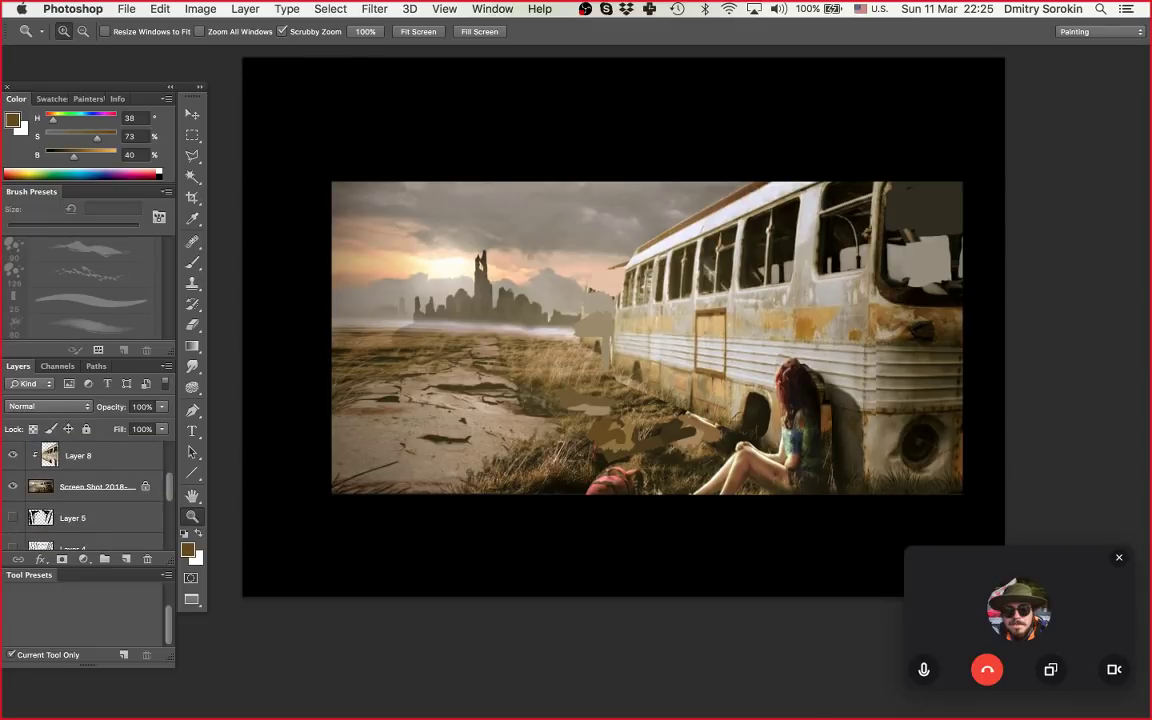
scroll(85, 490, "up", 2)
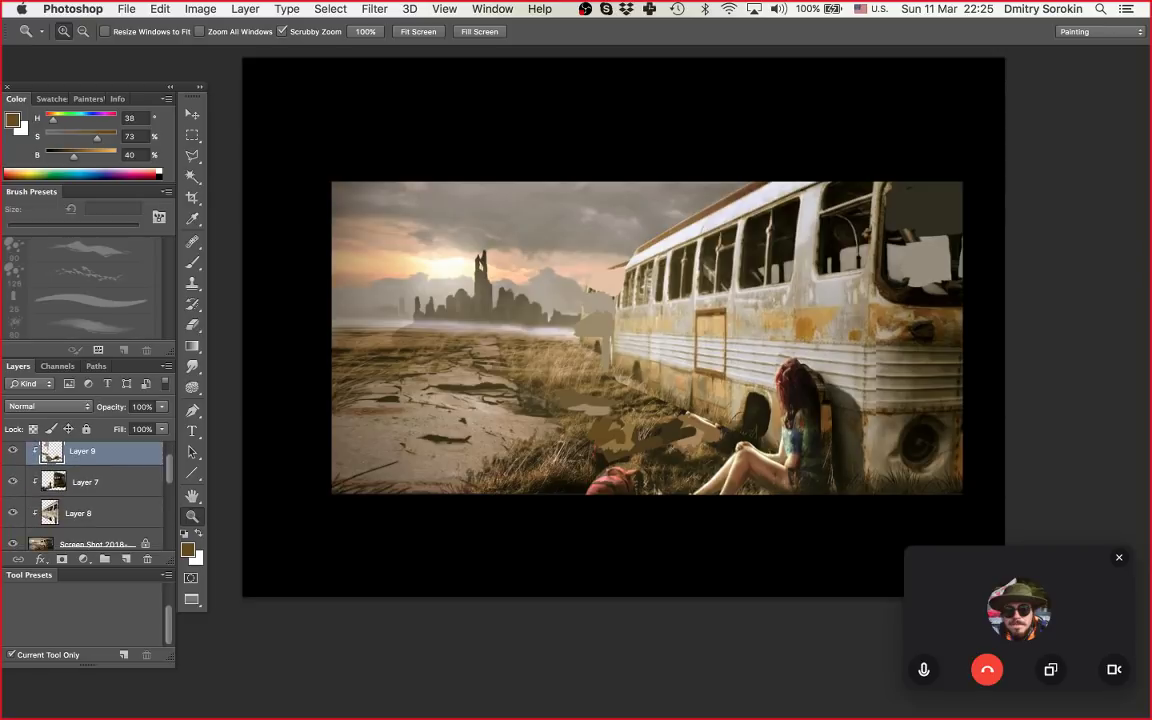
key("super+Tab")
key("super+Tab")
scroll(85, 490, "down", 1)
left_click(13, 506)
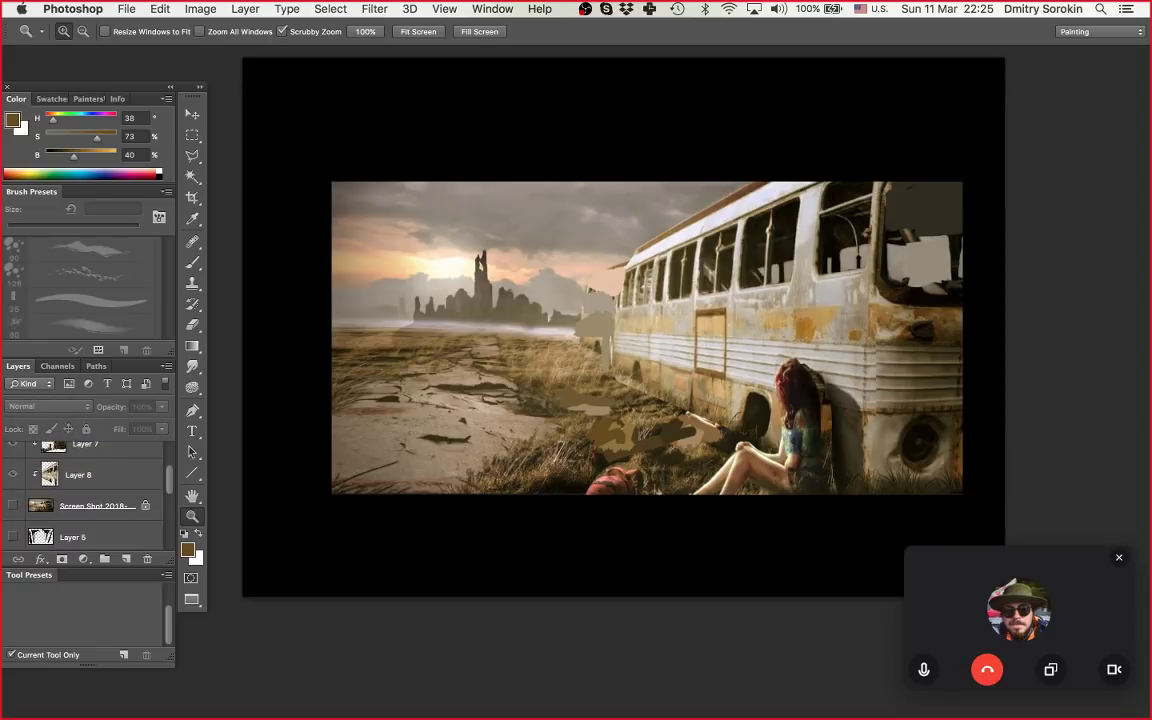
scroll(85, 490, "up", 2)
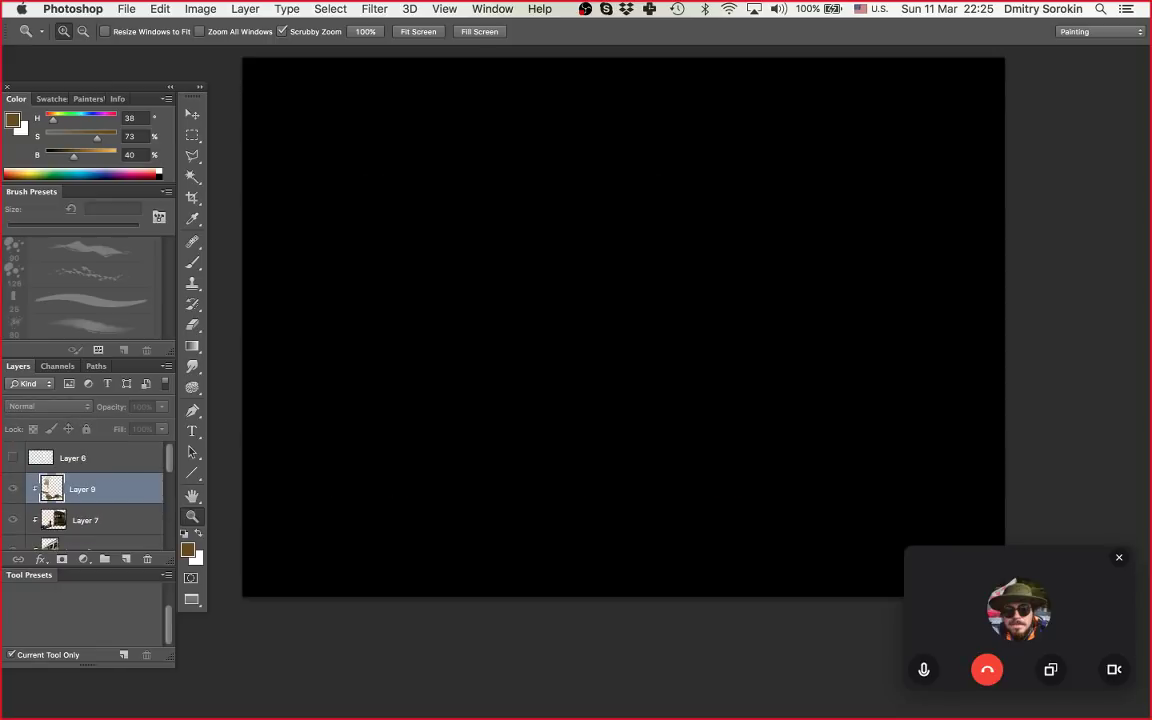
Step: Add a new empty layer above the hidden Layer 6 at the top of the stack
left_click(13, 458)
left_click(13, 458)
left_click(90, 458)
left_click(126, 559)
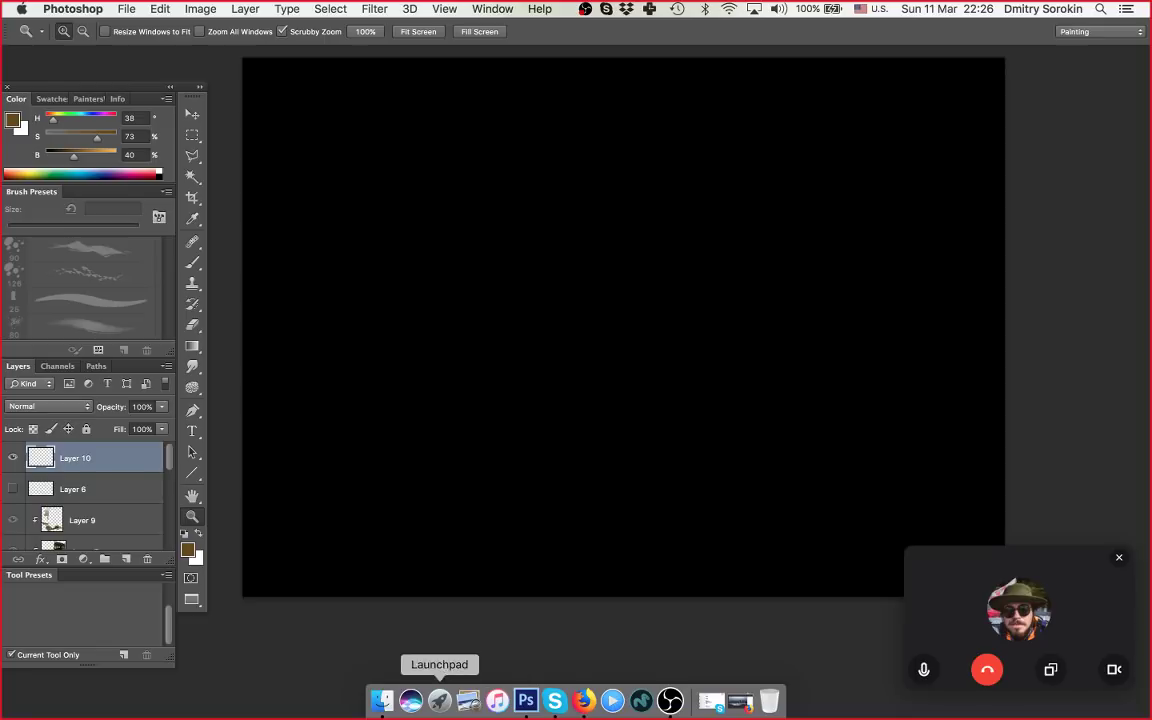
Step: Place the 10.25.25 PM rover screenshot from the Desktop folder and scale it down slightly within the black canvas
left_click(380, 697)
left_click_drag(650, 170, 691, 143)
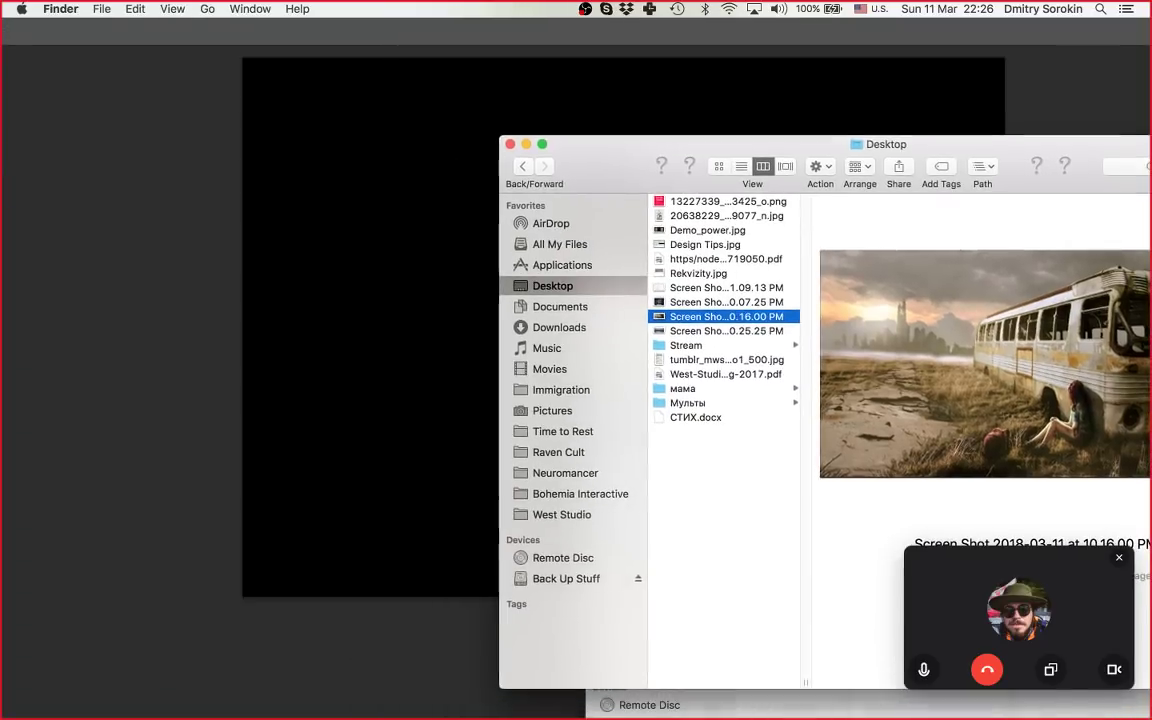
mouse_move(727, 331)
left_mouse_down()
mouse_move(455, 255)
mouse_move(723, 329)
left_mouse_up()
key("Return")
key("super+t")
left_click_drag(642, 252, 689, 231)
left_click_drag(962, 198, 917, 220)
key("Return")
key("z")
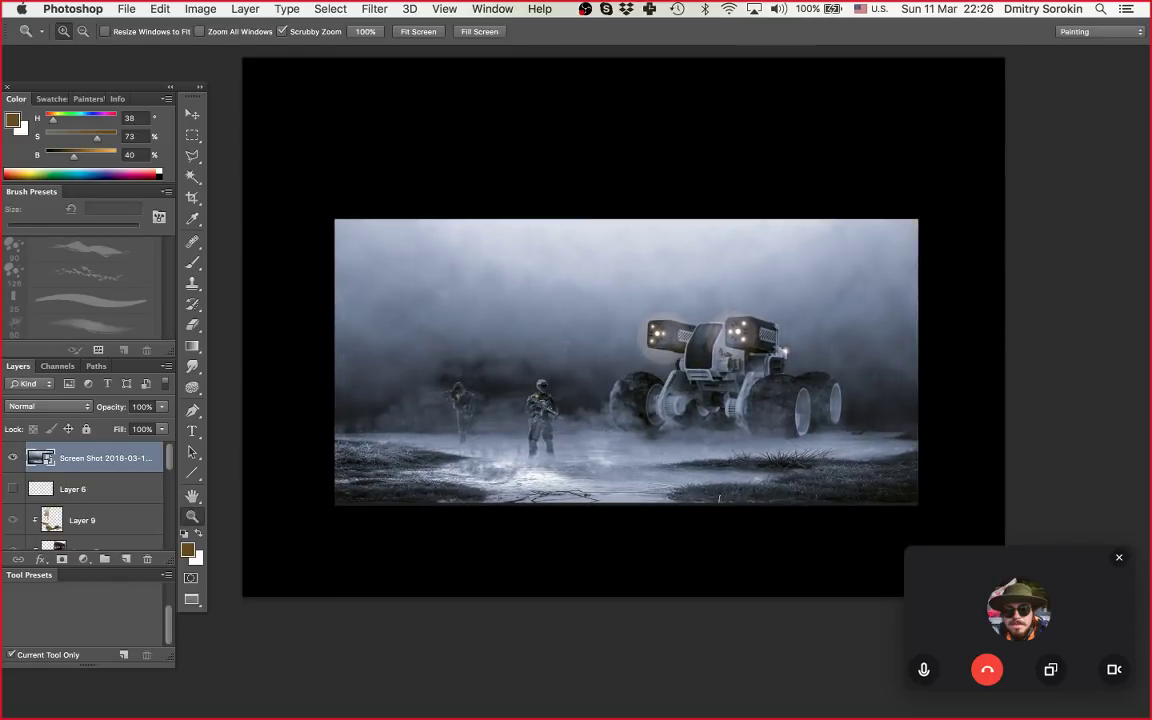
Step: Rasterize the placed rover screenshot and clip a new empty layer to it for notes
left_click_drag(649, 425, 655, 365)
left_click(126, 559)
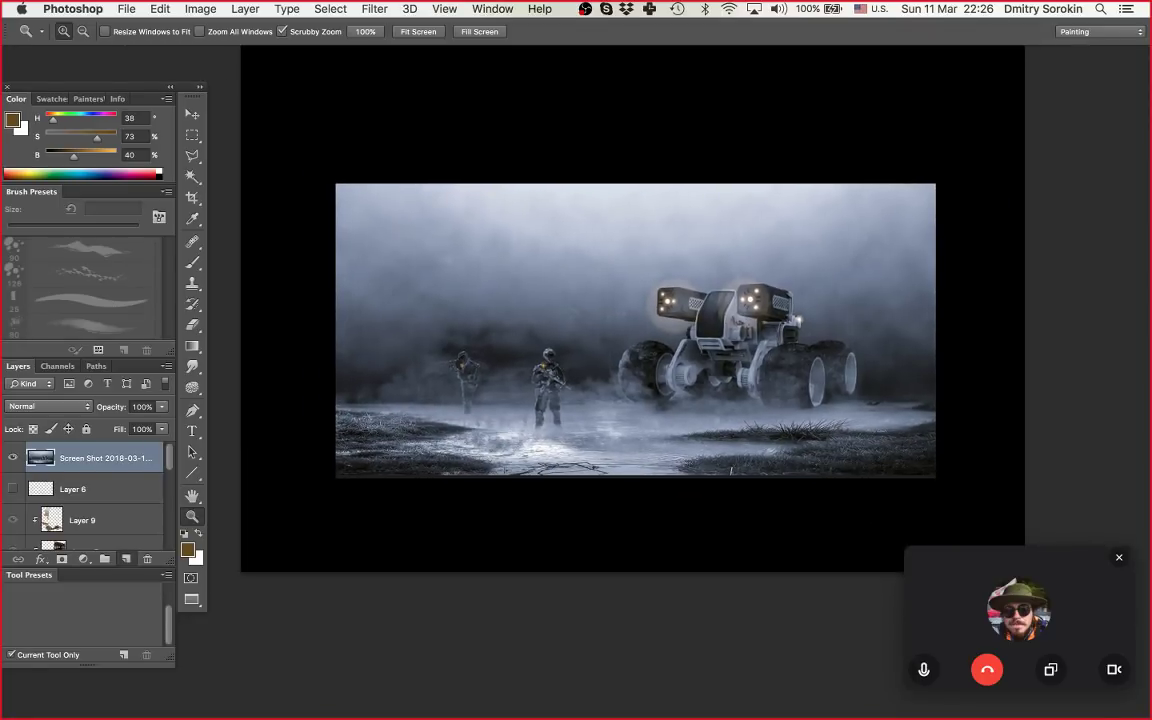
left_click(98, 473, "alt")
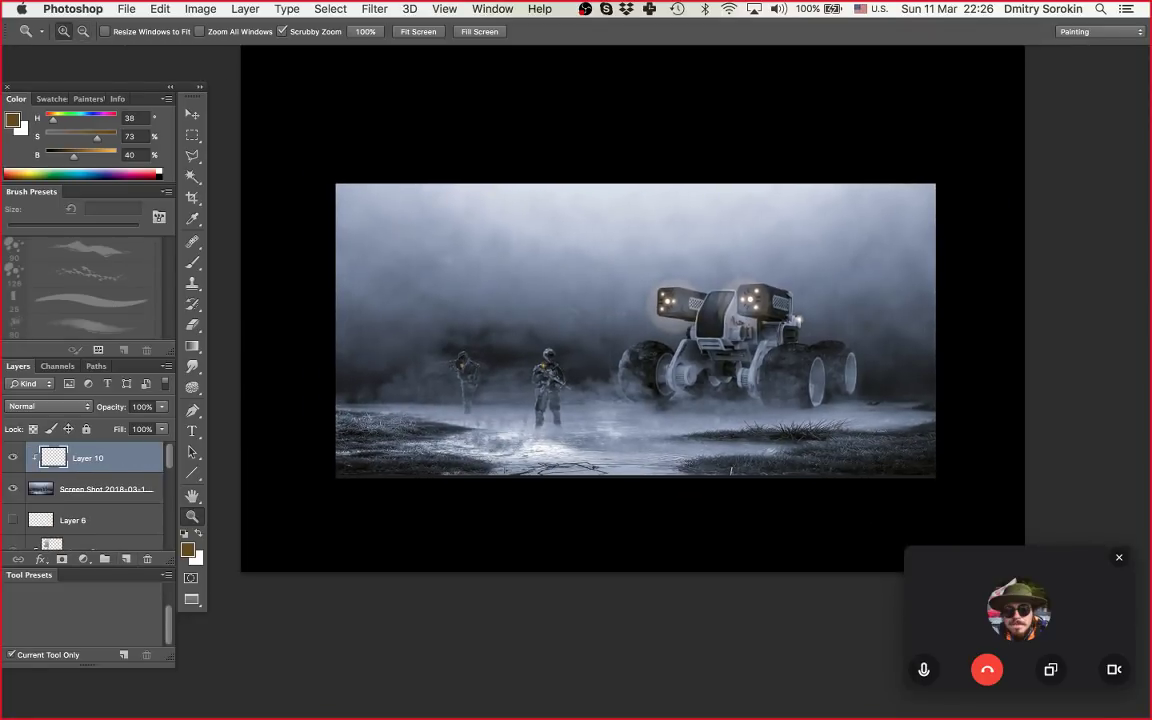
Step: Examine the composition and relative scale of the rover and soldiers, and glance at the original post in Firefox
left_click_drag(731, 470, 762, 492)
mouse_move(653, 370)
left_mouse_down()
mouse_move(672, 372)
mouse_move(647, 360)
mouse_move(660, 360)
left_mouse_up()
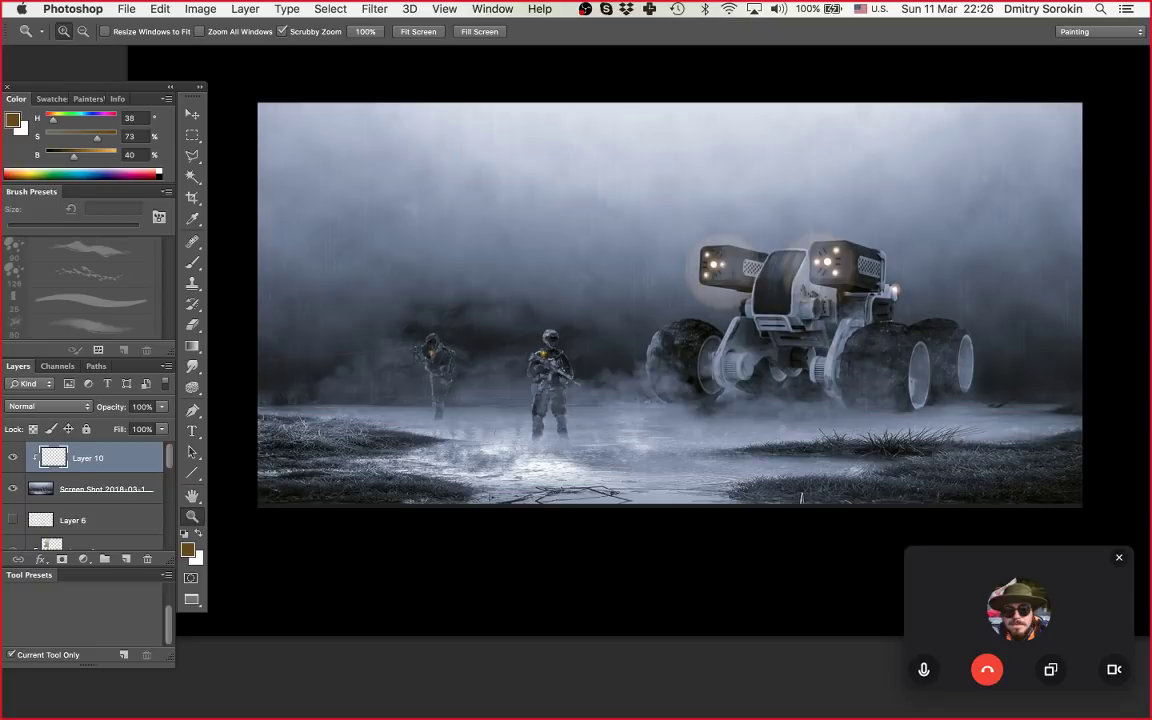
left_click_drag(733, 365, 753, 365)
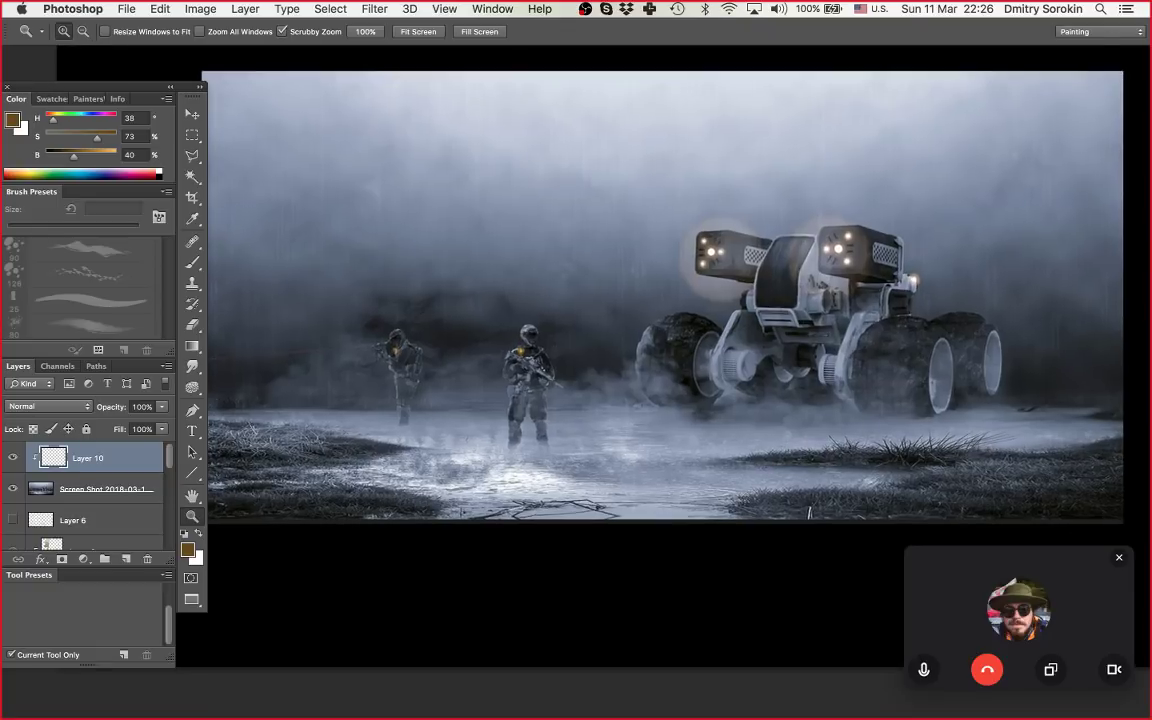
scroll(676, 295, "left", 3)
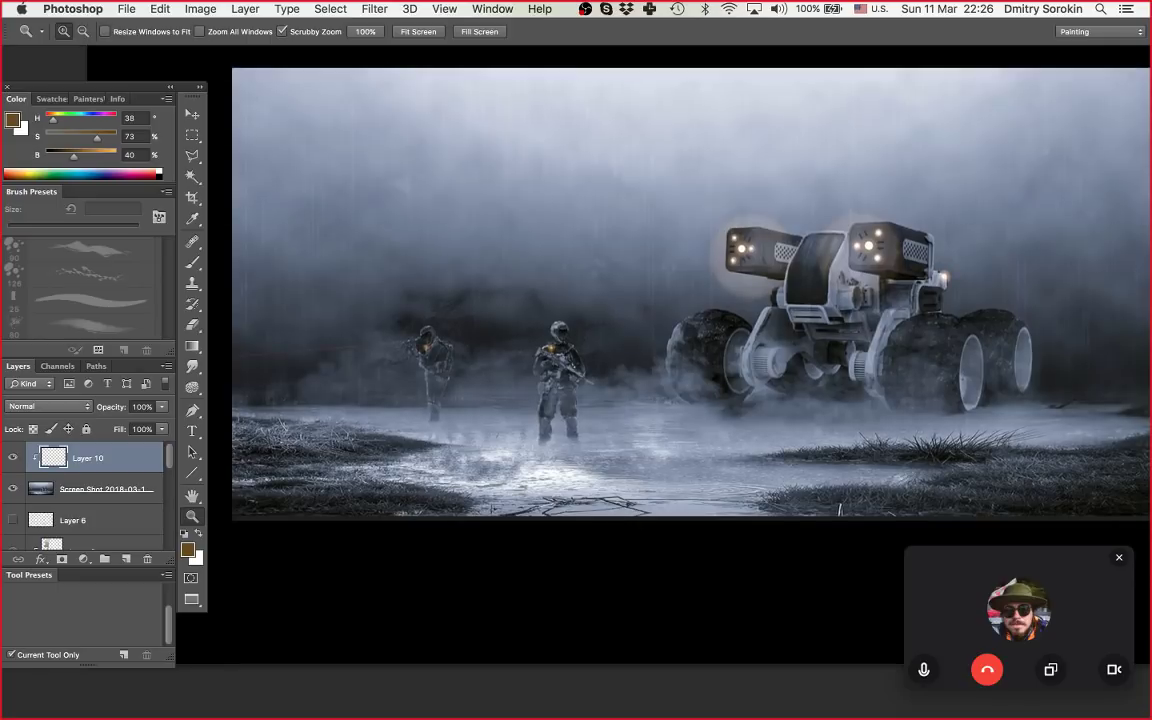
scroll(775, 340, "down", 2)
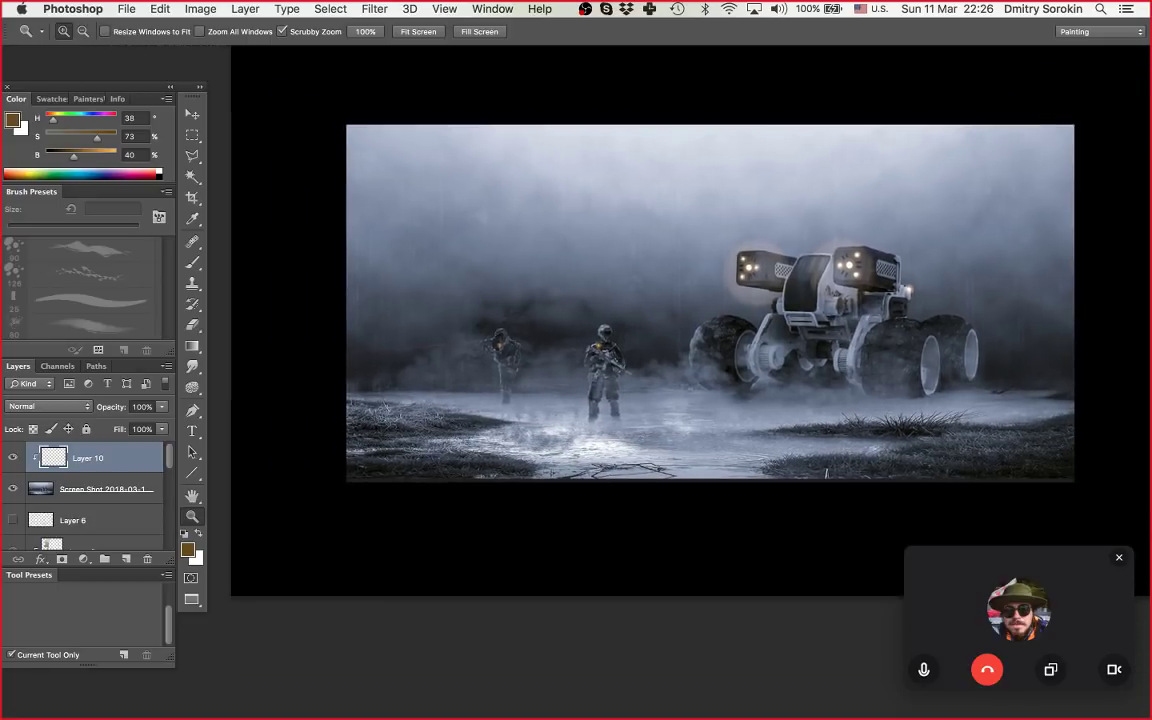
scroll(714, 307, "up", 1)
scroll(714, 307, "right", 2)
scroll(682, 307, "up", 1)
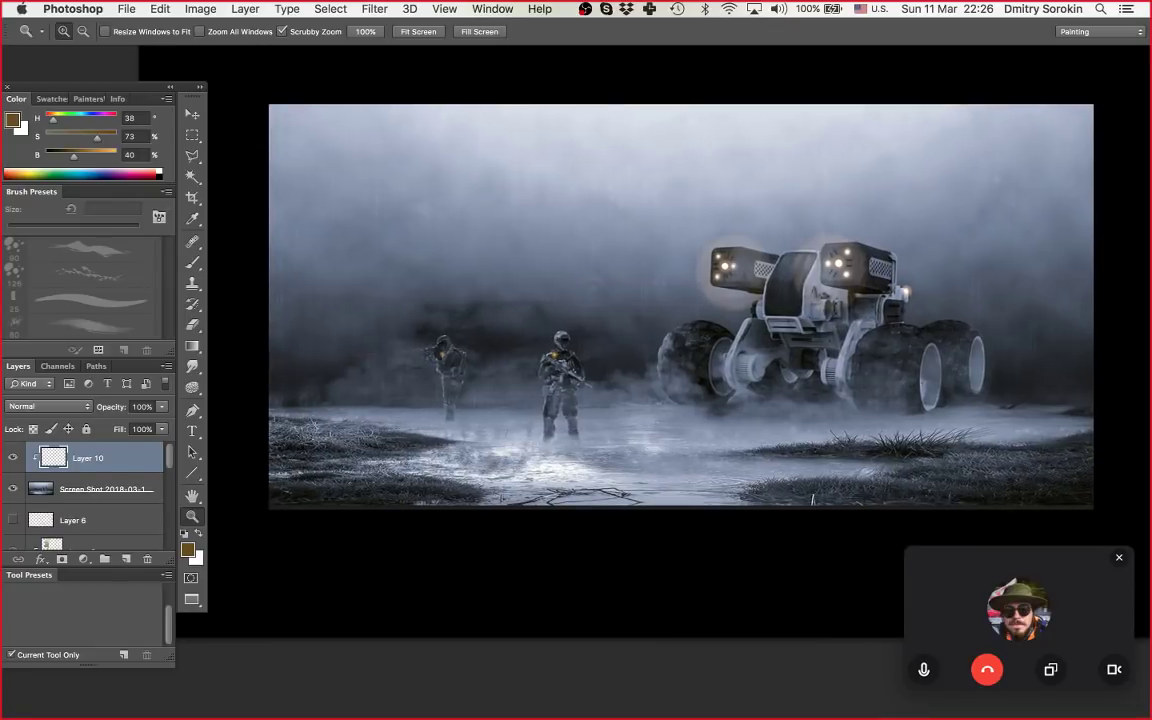
scroll(682, 307, "down", 1)
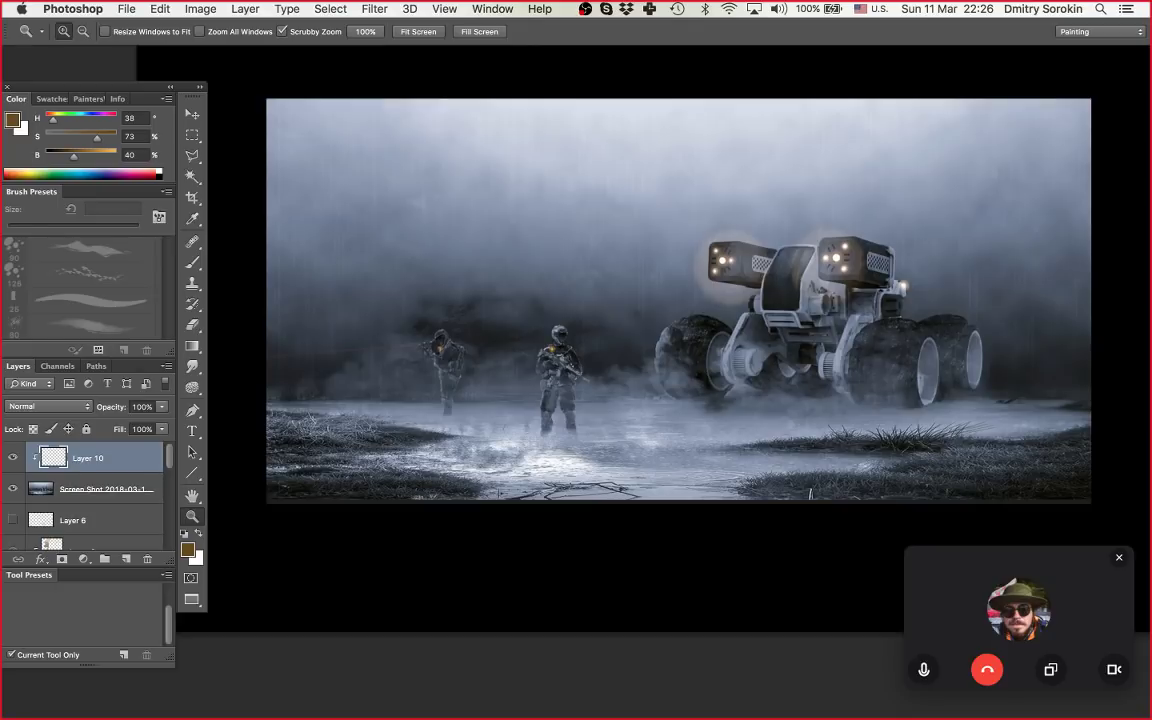
key("b")
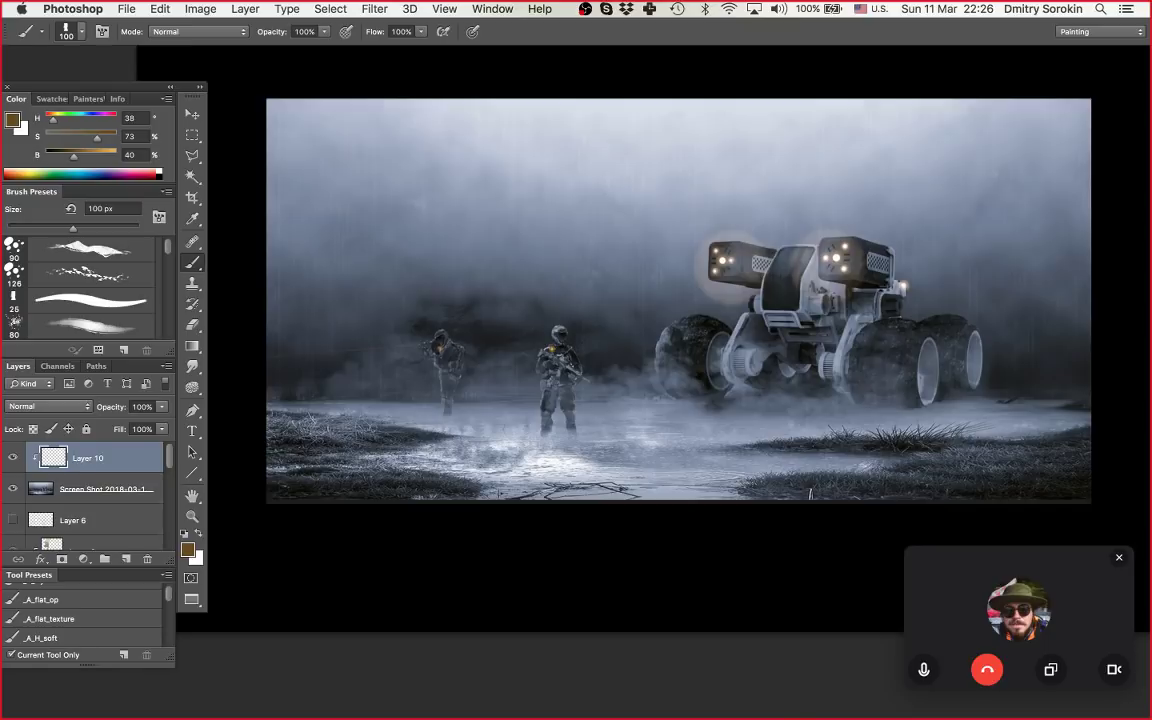
left_click(598, 700)
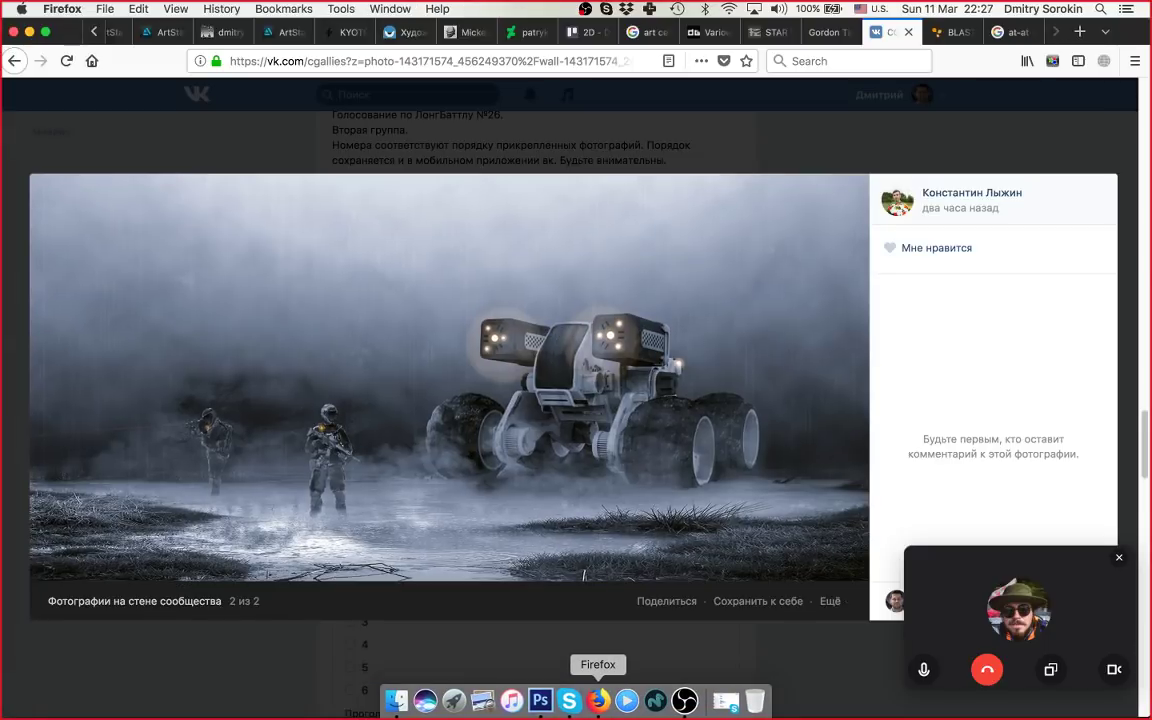
left_click(540, 703)
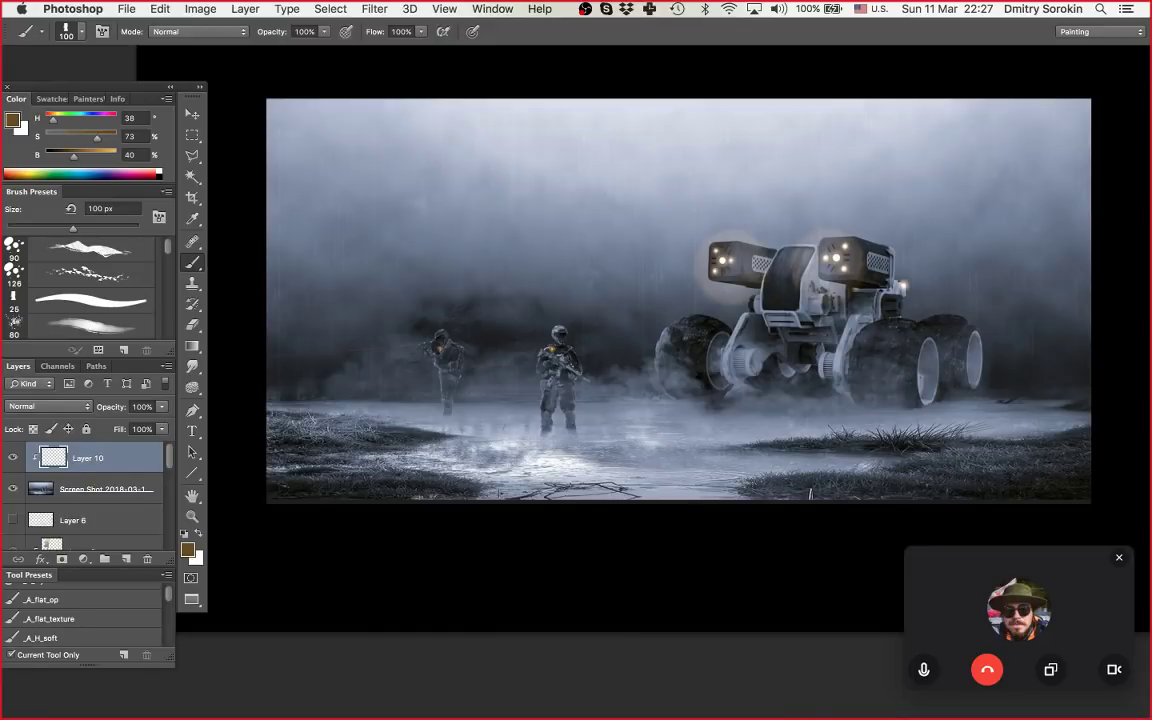
Step: Set the foreground color to bright red, hex fe0202
left_click(188, 550)
type("fe025b")
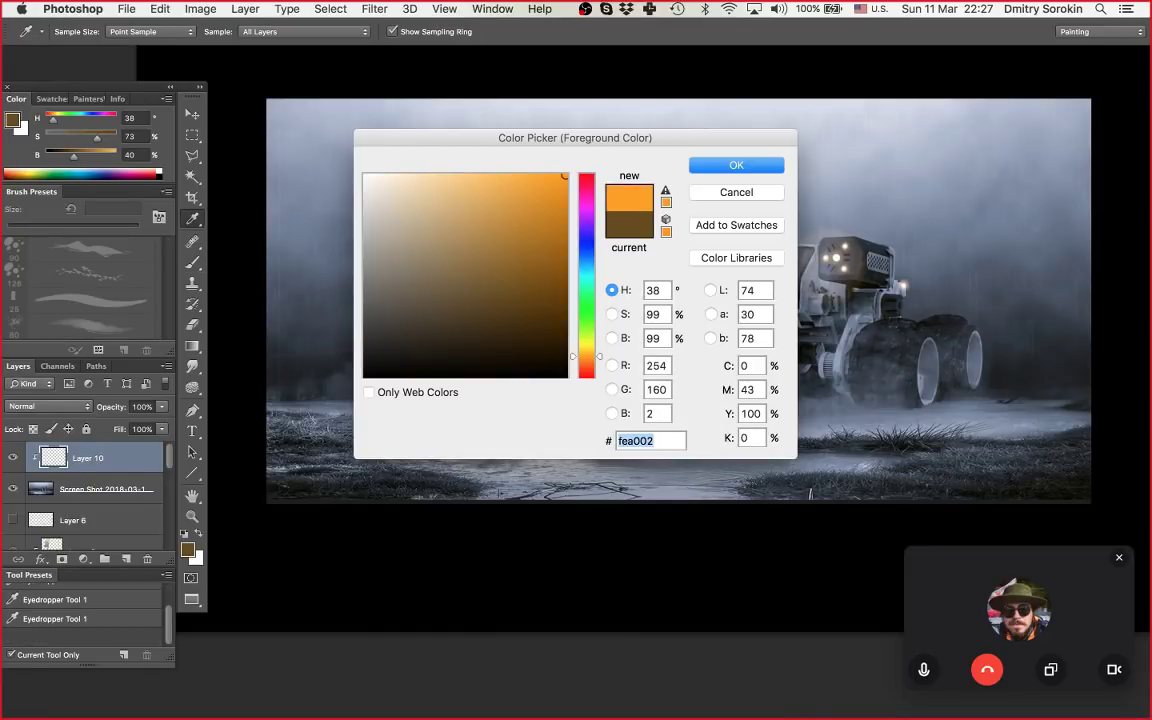
left_click_drag(587, 186, 587, 174)
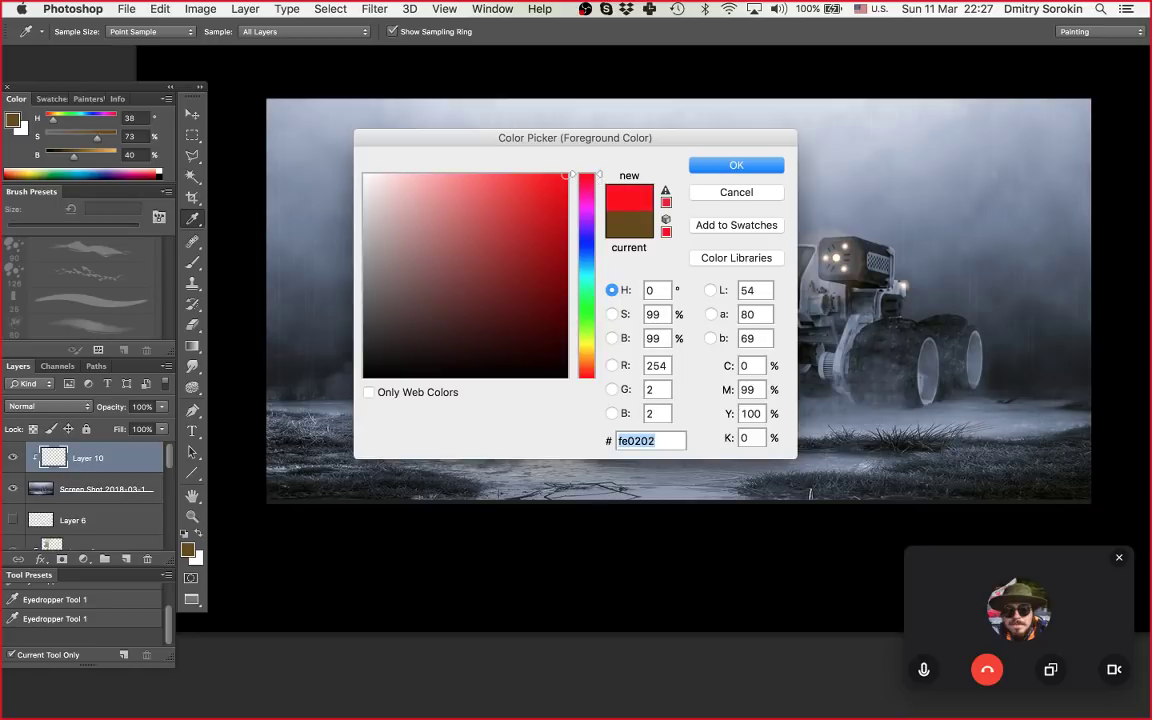
key("Return")
Step: Paint horizontal red ground marks beneath the rover's wheels and both soldiers' feet using a 70 px brush
key("z")
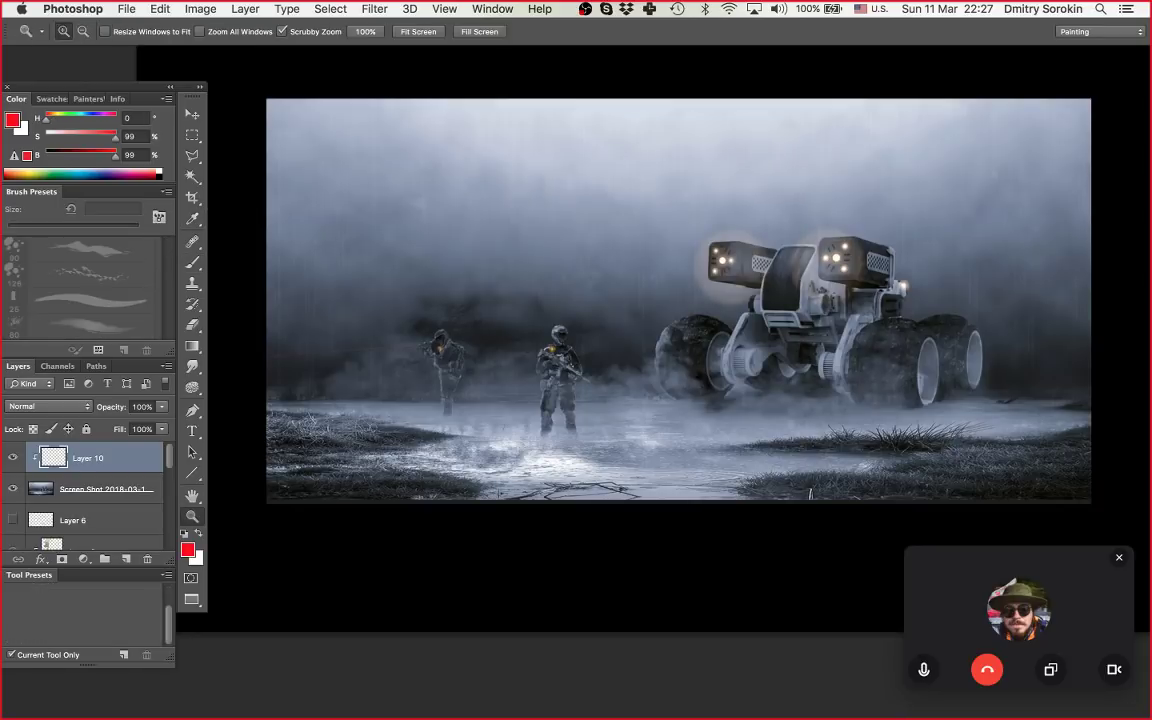
left_click_drag(580, 346, 602, 346)
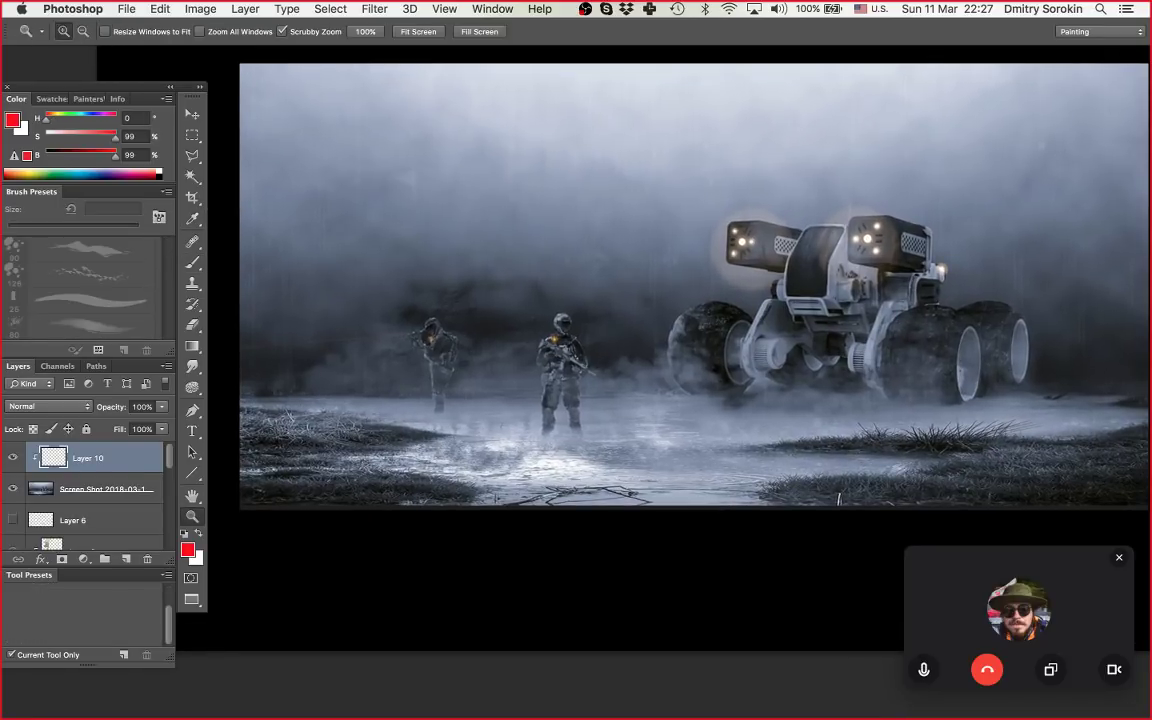
key("b")
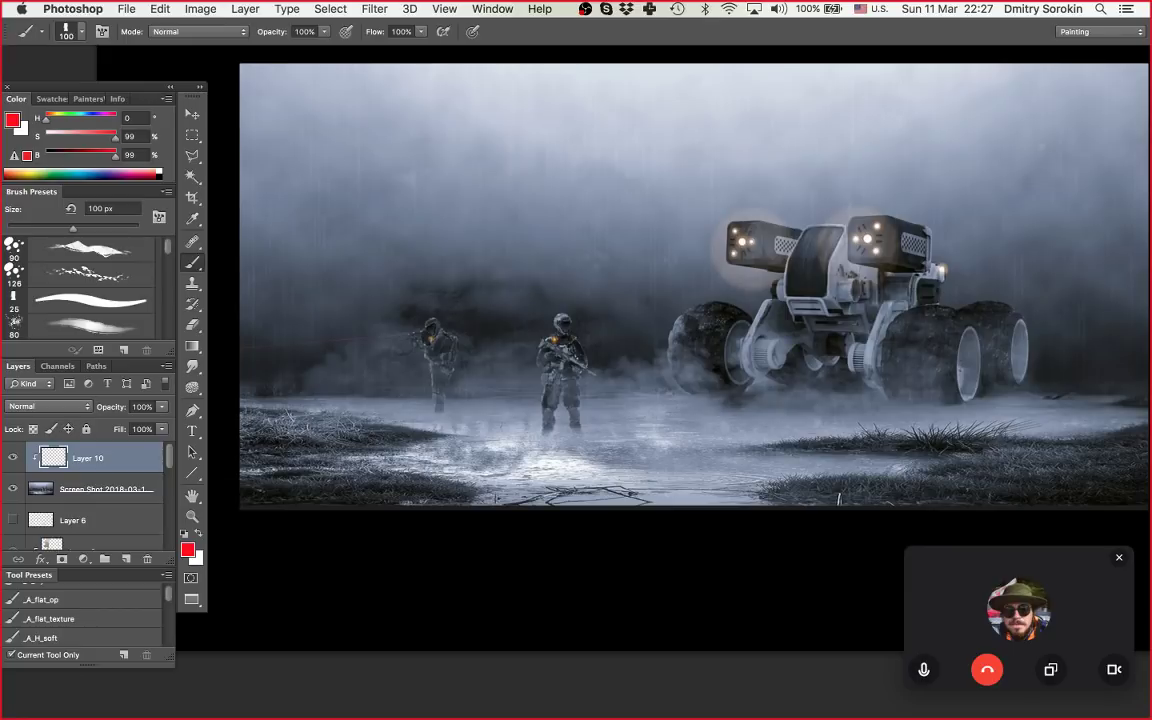
key("bracketleft")
key("bracketleft")
key("bracketleft")
left_click_drag(677, 403, 991, 403)
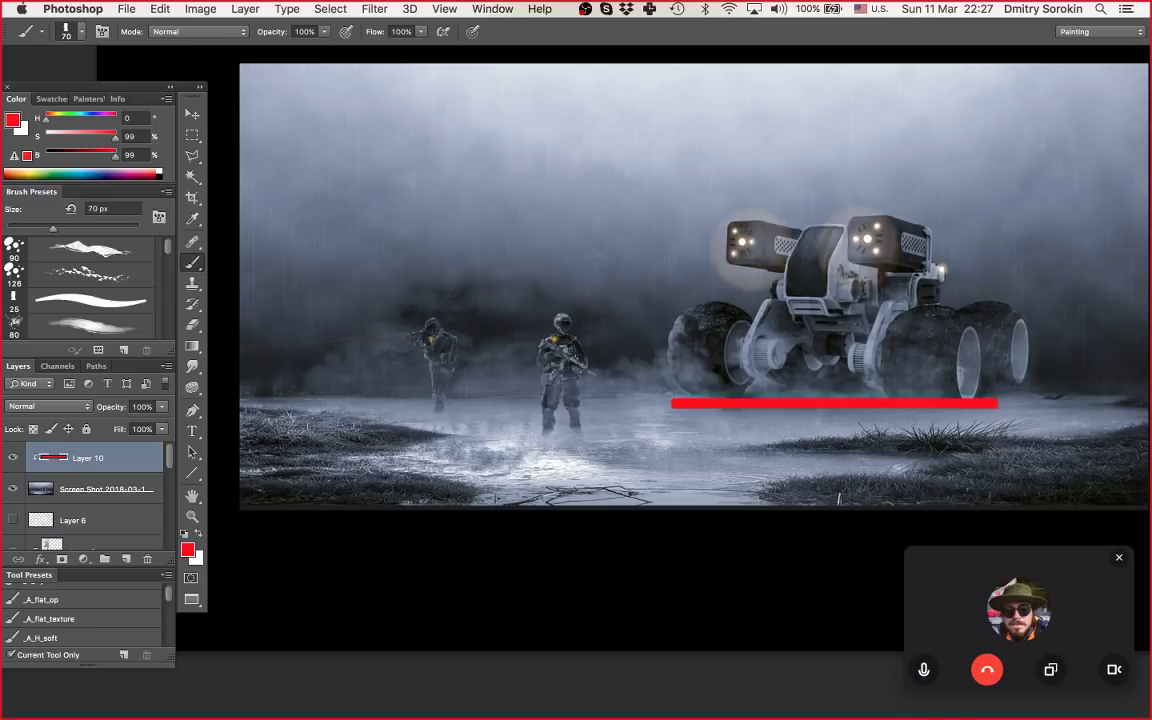
left_click_drag(430, 413, 443, 413)
left_click_drag(538, 441, 583, 441)
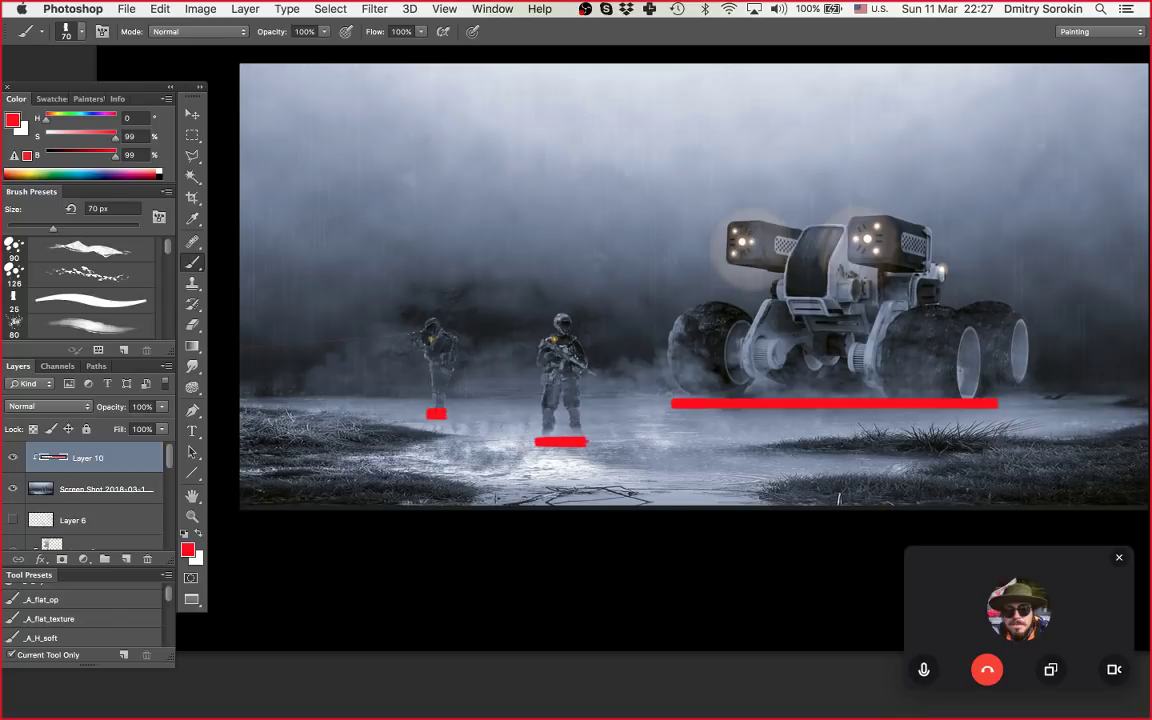
key("z")
left_click_drag(755, 322, 708, 353)
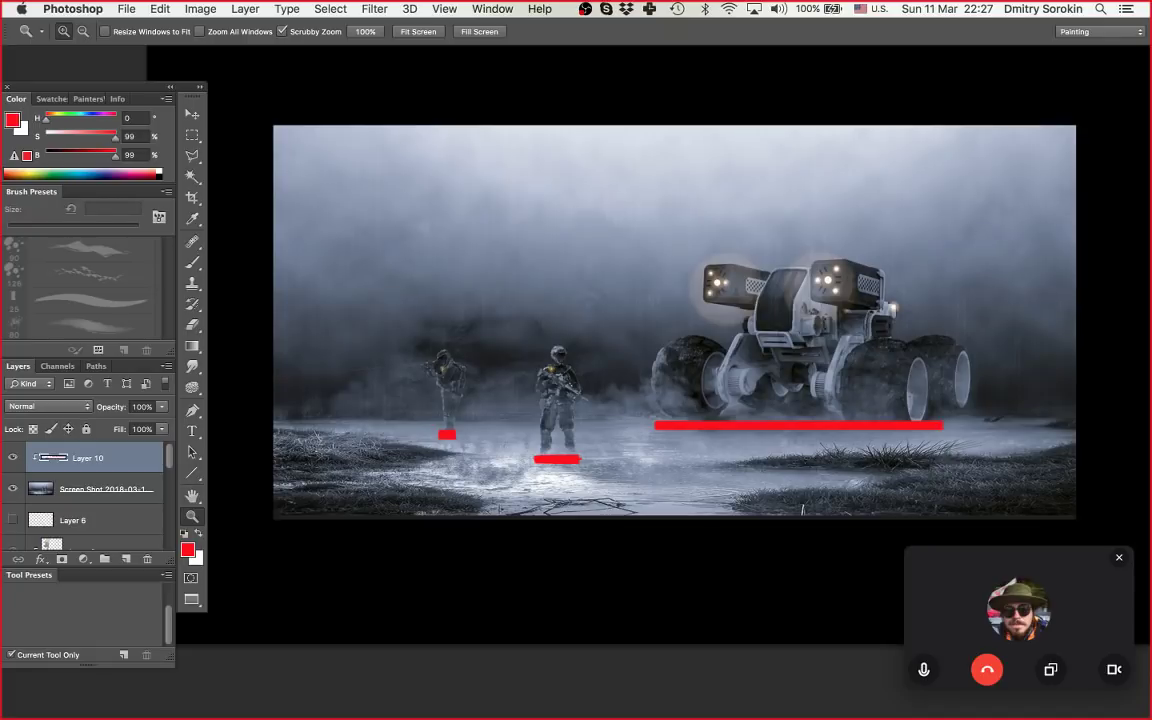
key("b")
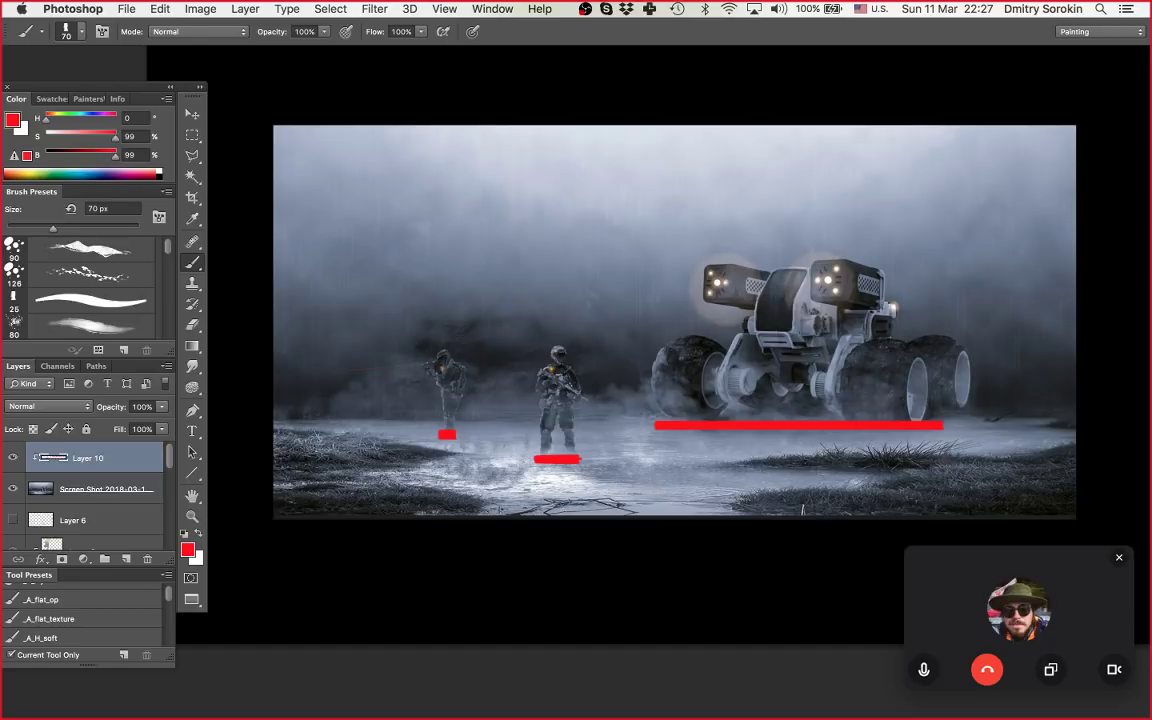
Step: Hide Layer 10 with the red ground marks and make the rover screenshot layer active
left_click(13, 458)
left_click(105, 489)
key("z")
left_click_drag(559, 371, 665, 371)
scroll(518, 344, "down", 3)
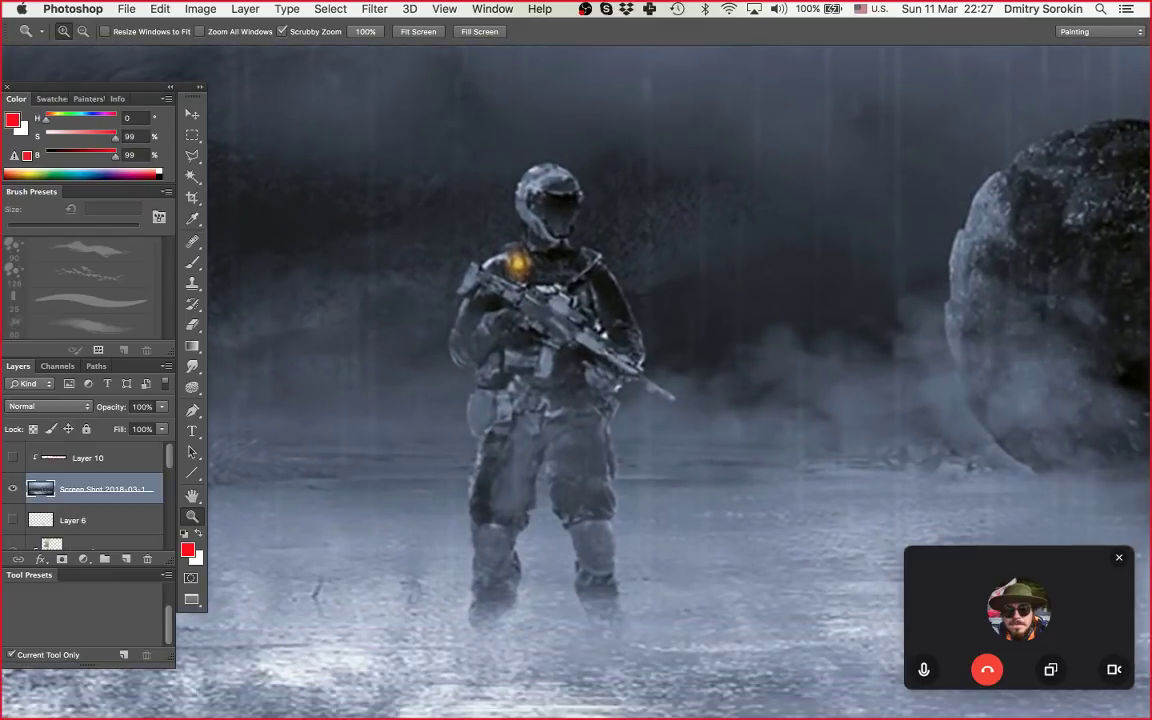
Step: Outline the soldier standing nearest the rover with a lasso selection around the helmet, body and rifle
key("m")
key("l")
left_click(525, 169)
left_click(516, 187)
left_click(512, 208)
left_click(521, 234)
left_click(503, 246)
left_click(491, 257)
left_click(472, 264)
left_click(459, 295)
left_click(456, 322)
left_click(450, 352)
left_click(458, 370)
mouse_move(476, 380)
left_mouse_down()
mouse_move(500, 467)
mouse_move(609, 402)
mouse_move(615, 268)
mouse_move(587, 245)
mouse_move(579, 179)
left_mouse_up()
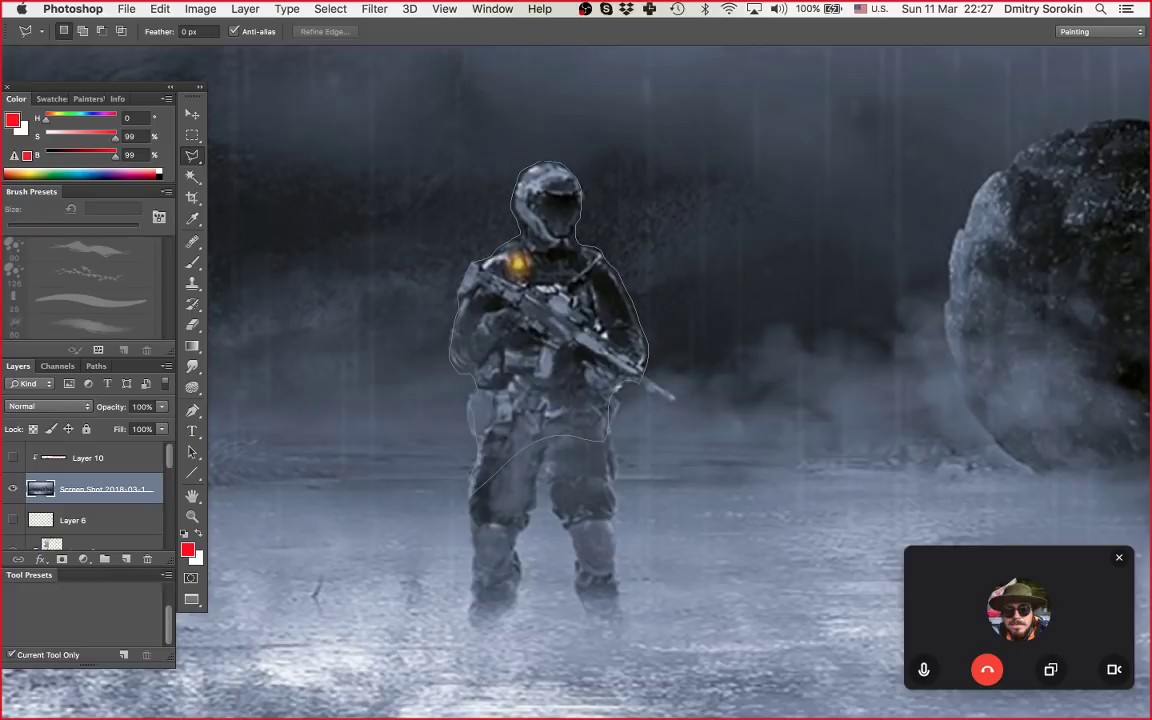
key("Return")
Step: Copy the selected soldier to a new layer and clip it to the rover screenshot
key("z")
left_click_drag(713, 218, 500, 224)
left_click_drag(640, 250, 477, 373)
left_click_drag(579, 373, 569, 376)
left_click_drag(569, 376, 629, 368)
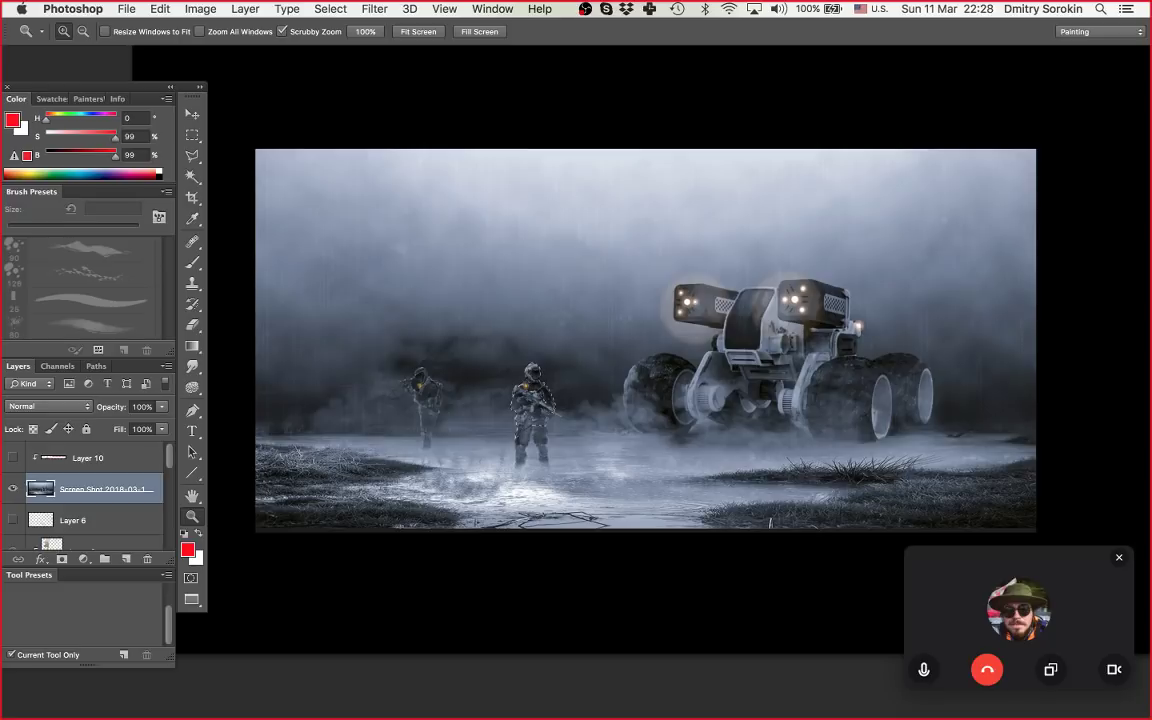
key("l")
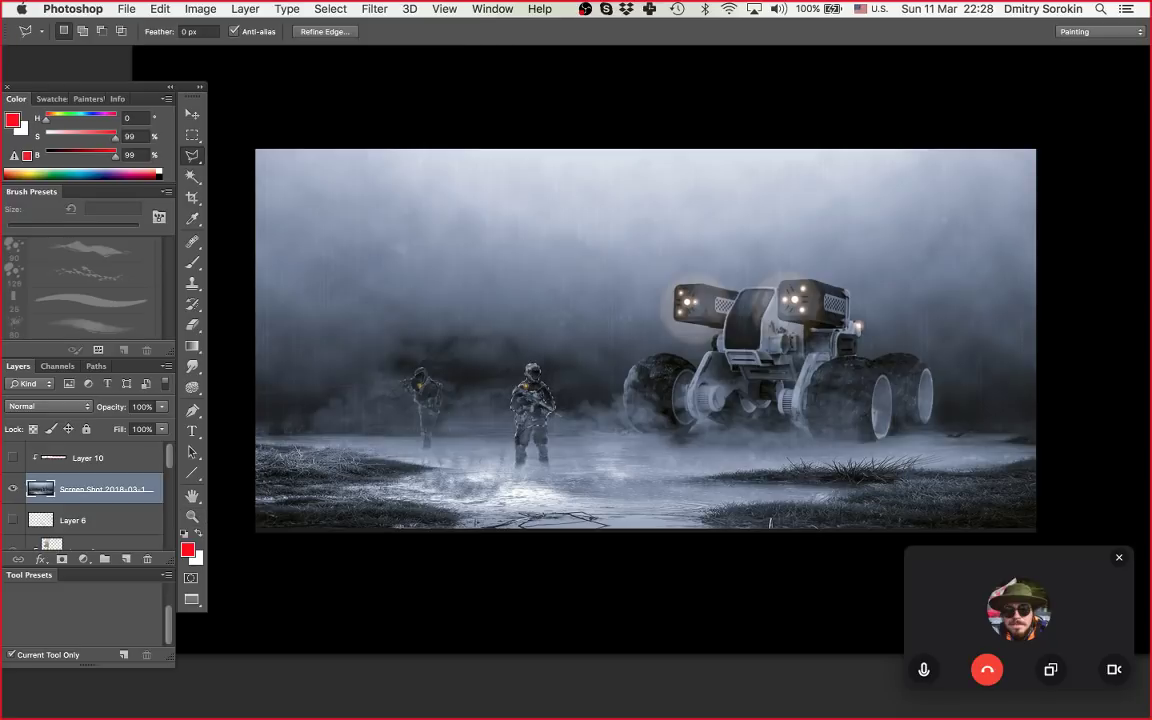
key("super+j")
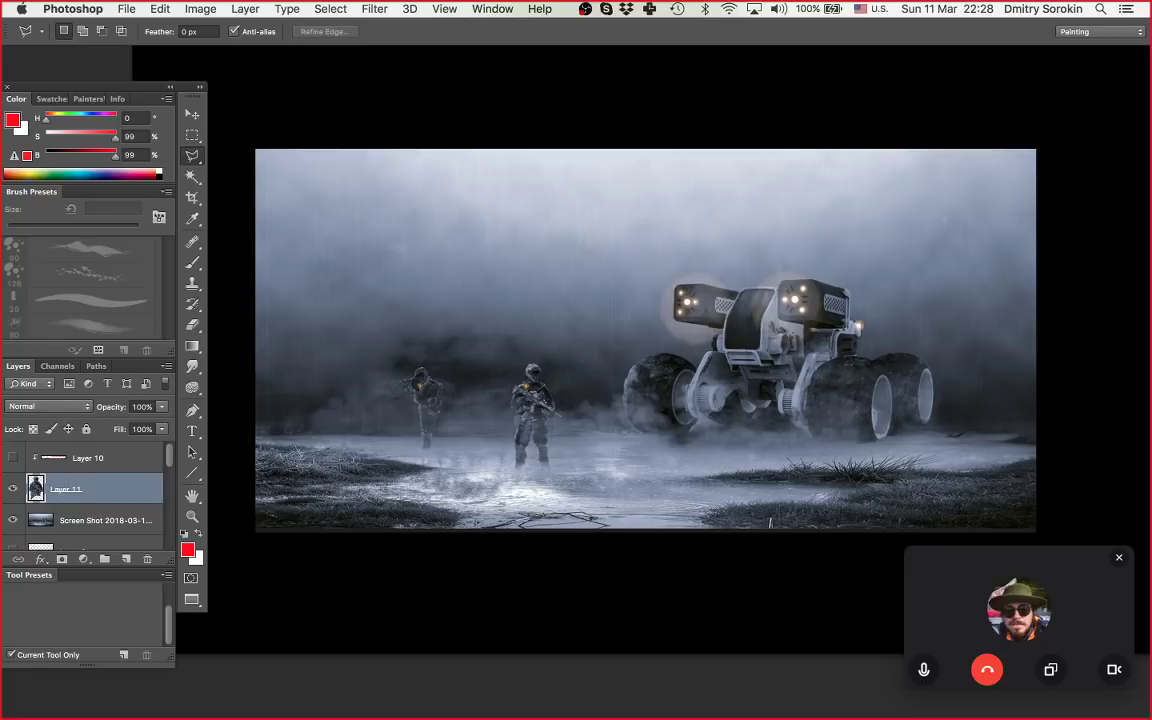
key("alt+super+g")
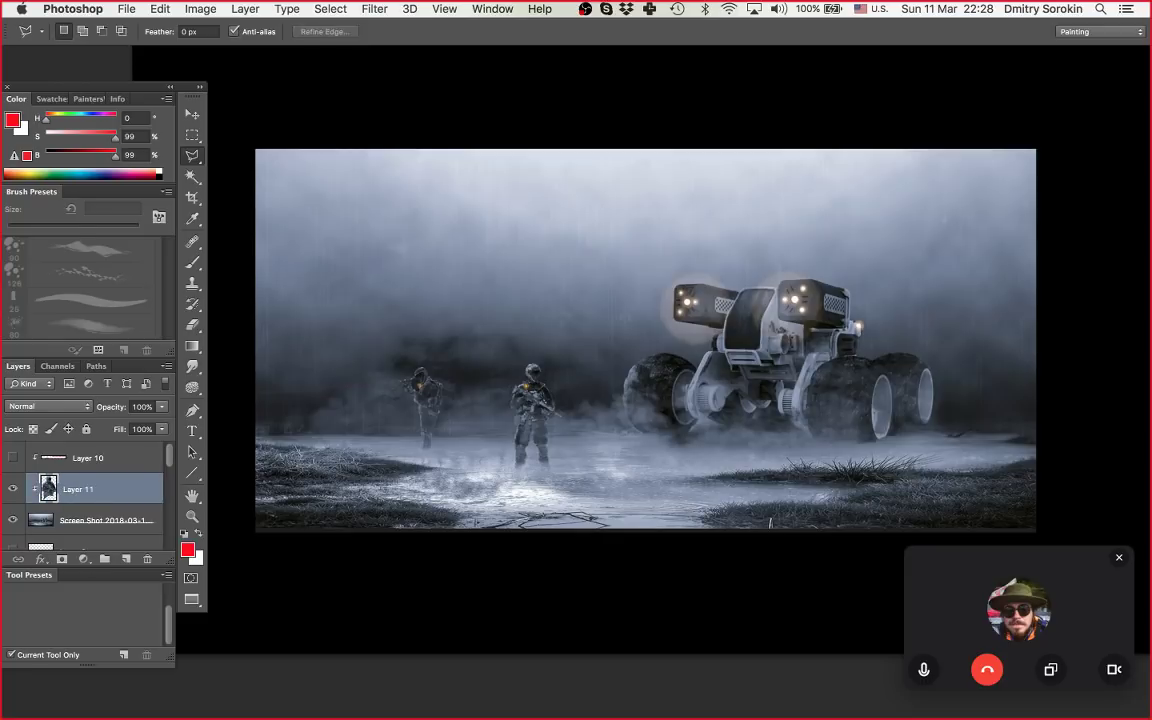
Step: Enlarge the soldier copy into a large foreground figure at the scene's lower-left corner, cropped by the frame at the waist
key("z")
left_click_drag(645, 374, 581, 612)
key("super+t")
key("Return")
left_click_drag(610, 380, 563, 330)
key("ctrl+t")
left_click_drag(525, 281, 533, 269)
left_click_drag(491, 339, 481, 348)
key("Return")
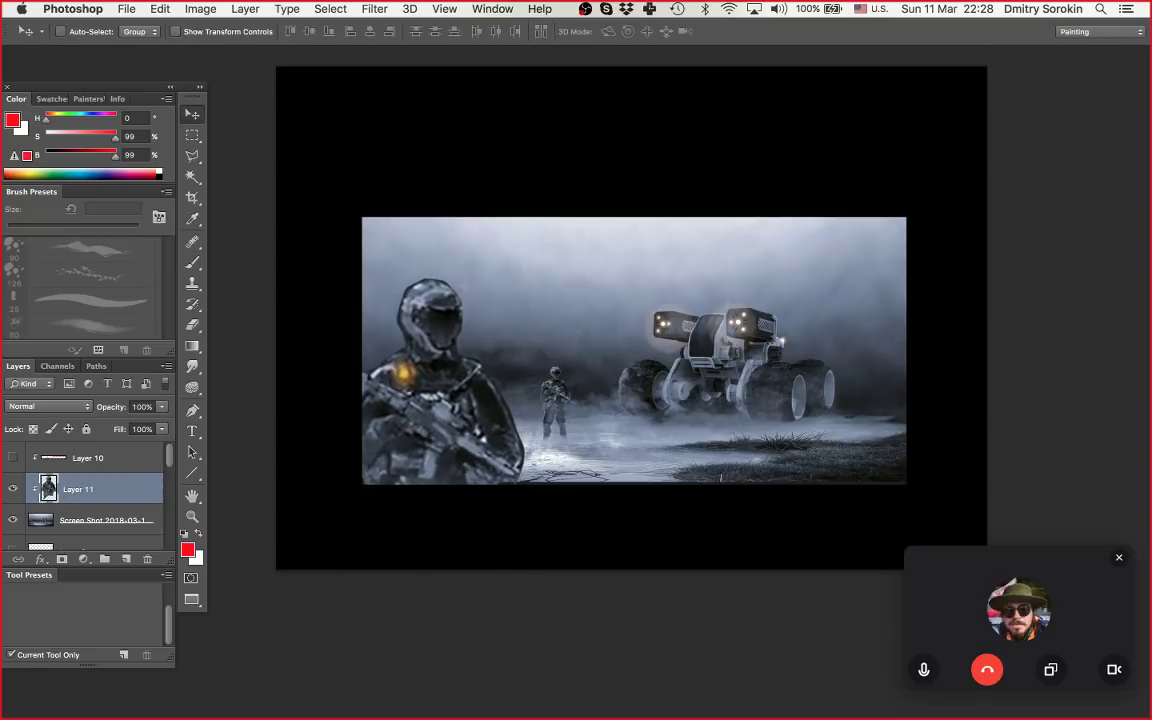
Step: Lock the foreground soldier's transparent pixels and darken the figure with Multiply gradients in a near-black sampled from the visor
key("z")
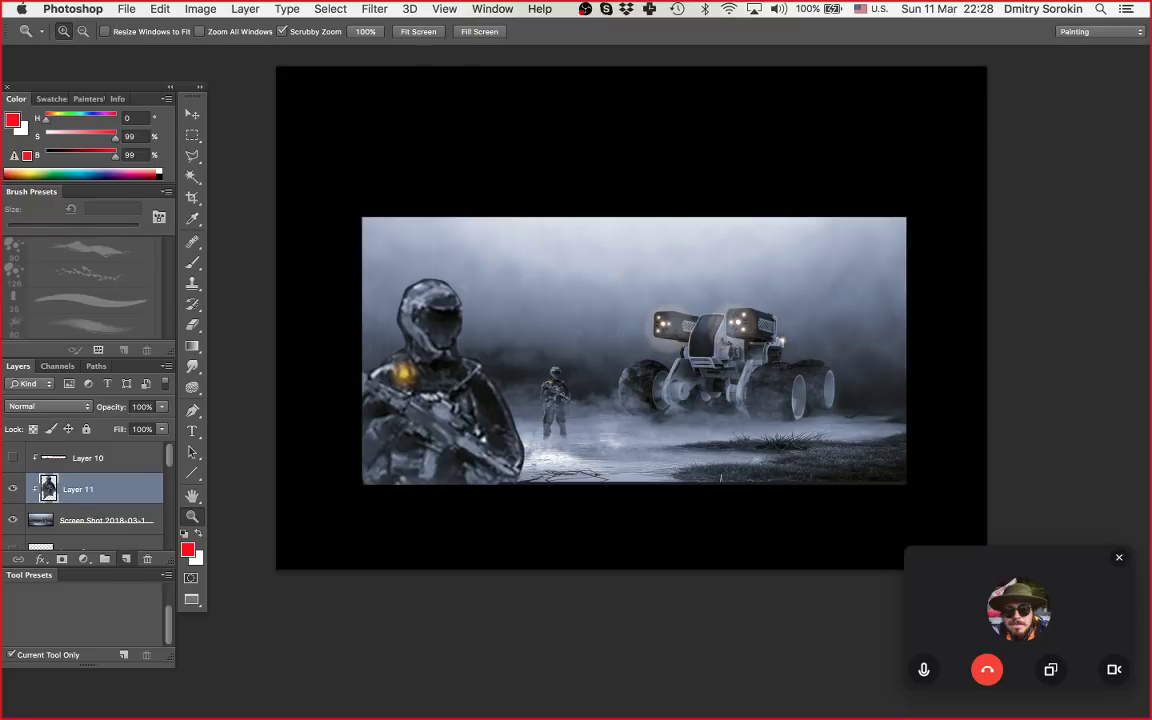
key("alt+shift+super+n")
key("super+z")
key("g")
left_click(442, 320, "alt")
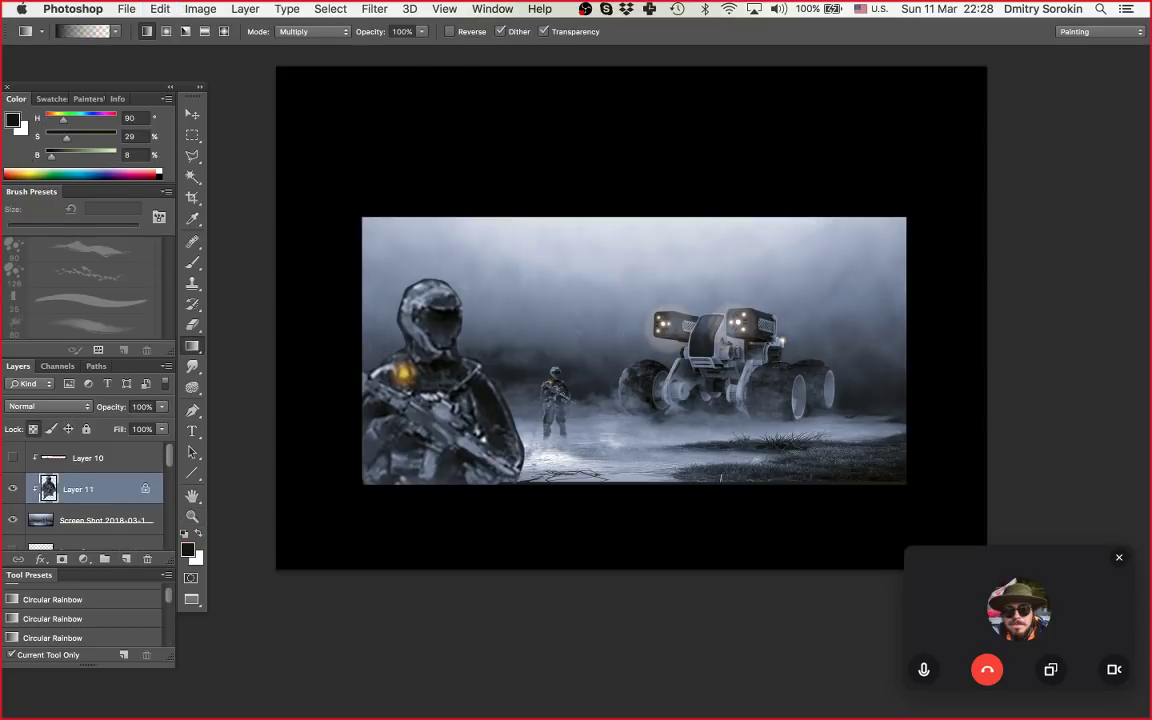
left_click_drag(430, 252, 443, 440)
left_click_drag(319, 312, 405, 373)
mouse_move(312, 299)
left_mouse_down()
mouse_move(351, 332)
mouse_move(310, 297)
left_mouse_up()
left_click_drag(400, 371, 322, 299)
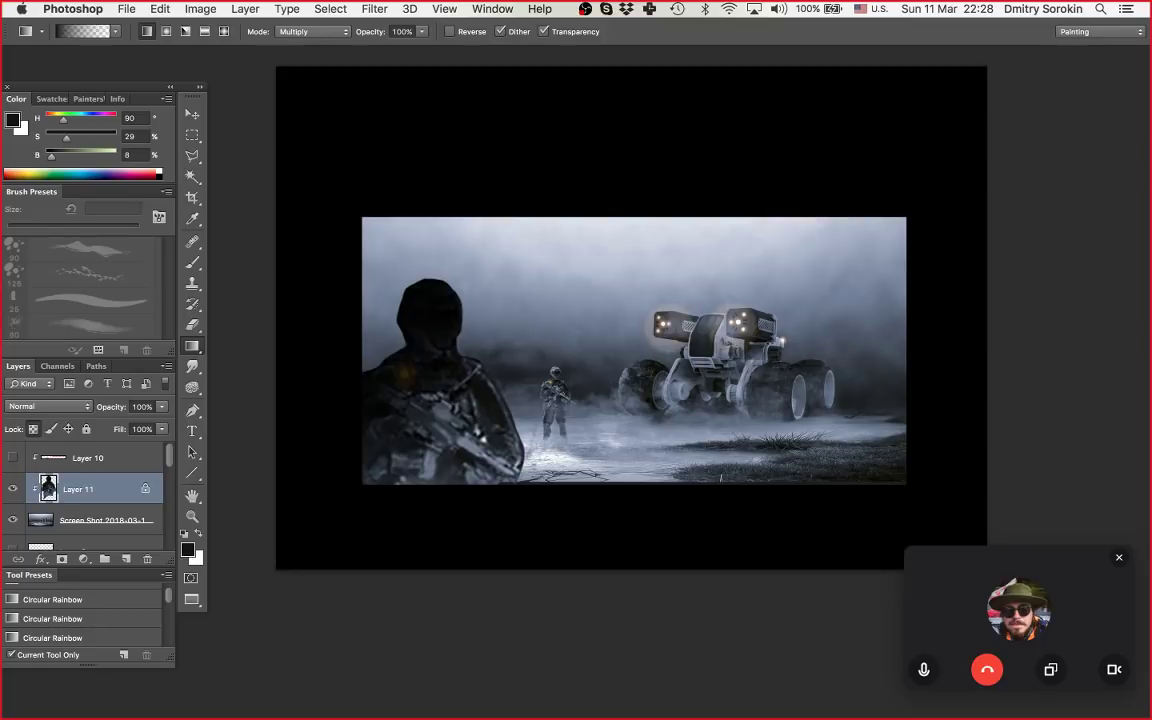
Step: Hide the darkened foreground soldier on Layer 11 and make the rover screenshot layer active
key("z")
left_click_drag(721, 477, 655, 475)
mouse_move(545, 349)
left_mouse_down()
mouse_move(618, 349)
mouse_move(538, 367)
left_mouse_up()
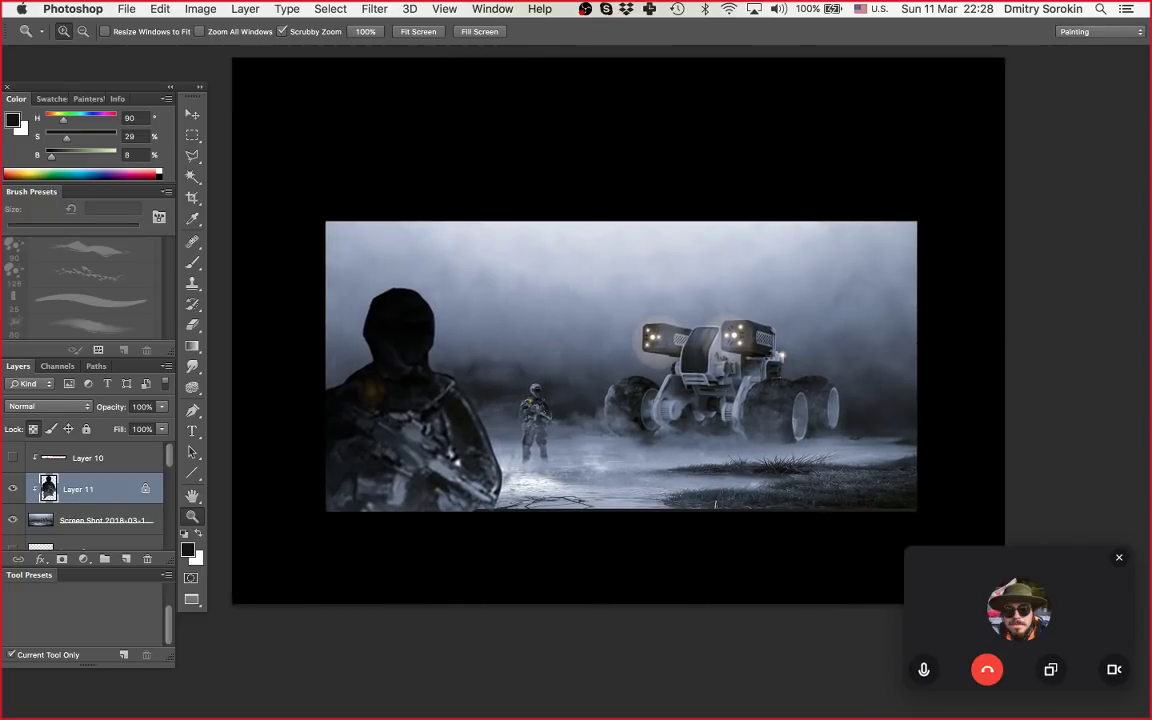
key("super+plus")
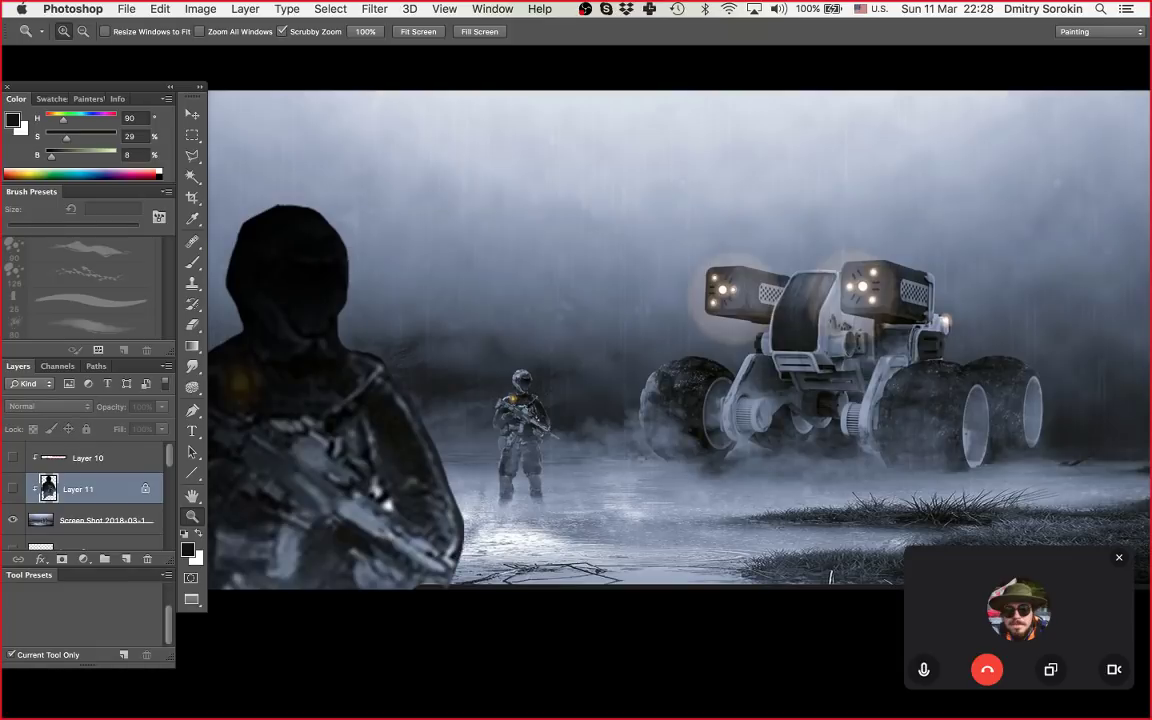
left_click(13, 489)
left_click(105, 520)
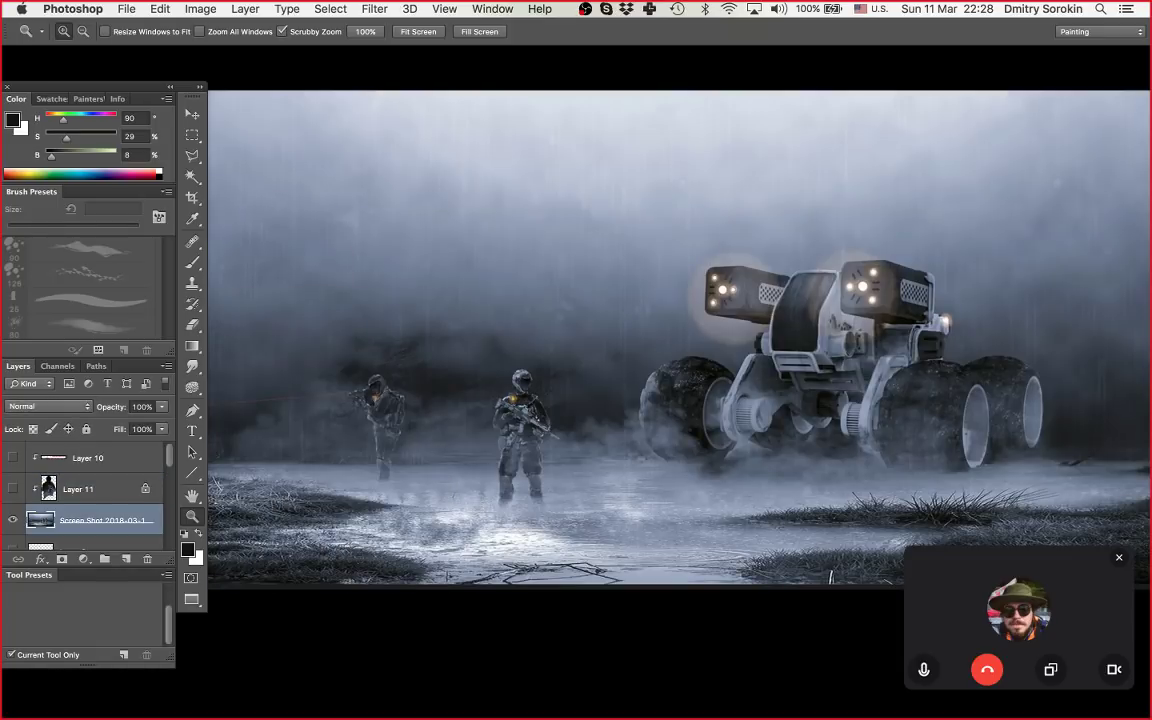
Step: Outline the aiming soldier at the scene's far left with the lasso and copy him to a new layer
left_click_drag(521, 400, 768, 326)
left_click_drag(626, 354, 690, 354)
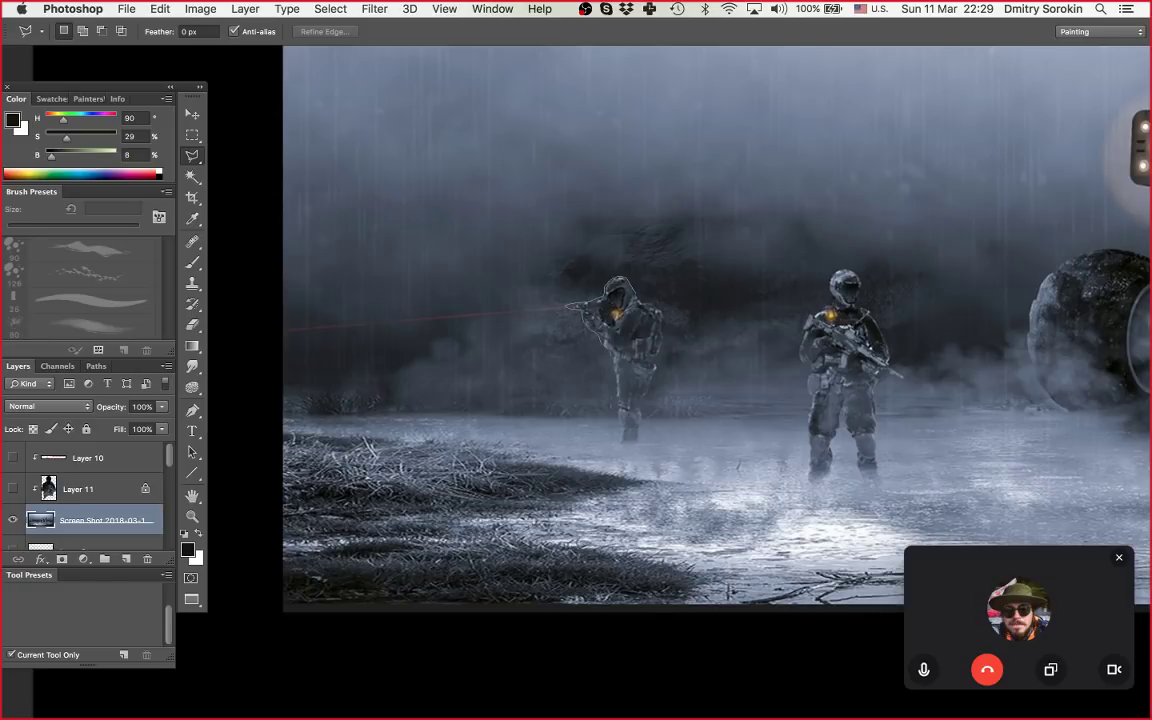
mouse_move(620, 425)
left_mouse_down()
mouse_move(652, 391)
mouse_move(662, 346)
mouse_move(662, 313)
mouse_move(644, 305)
left_mouse_up()
key("super+j")
Step: Clip the aiming soldier's copy to the rover screenshot and show the foreground soldier on Layer 11
key("z")
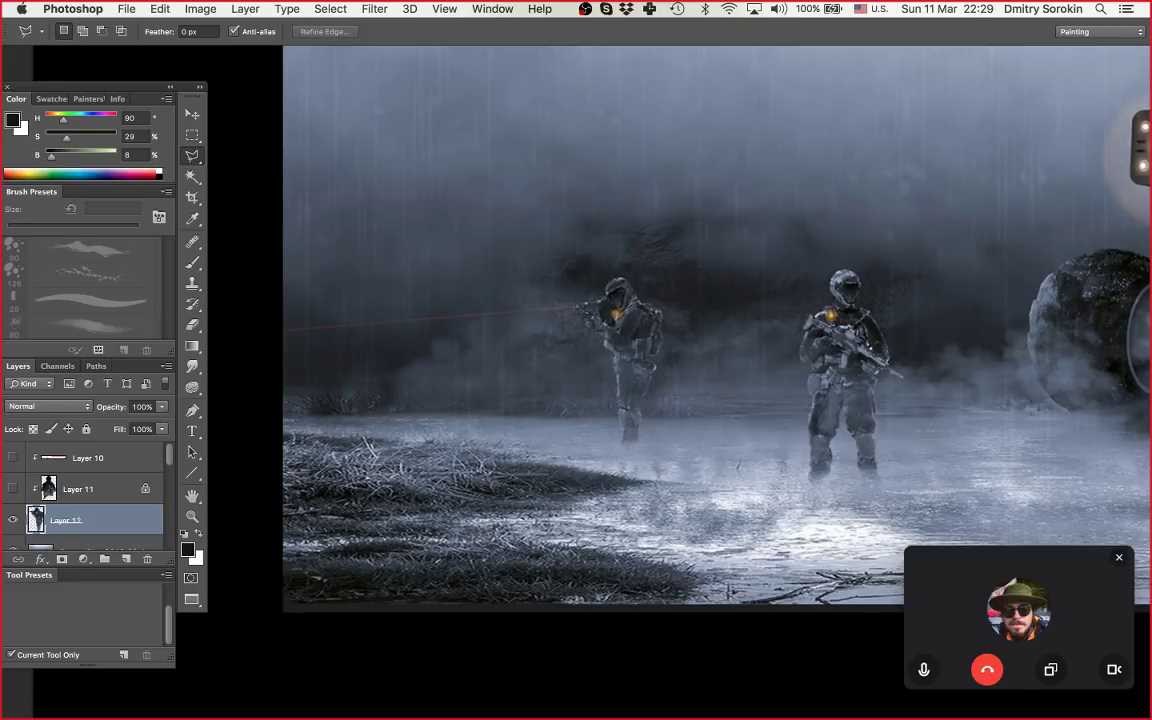
key("super+minus")
key("super+minus")
key("super+minus")
key("super+minus")
key("super+minus")
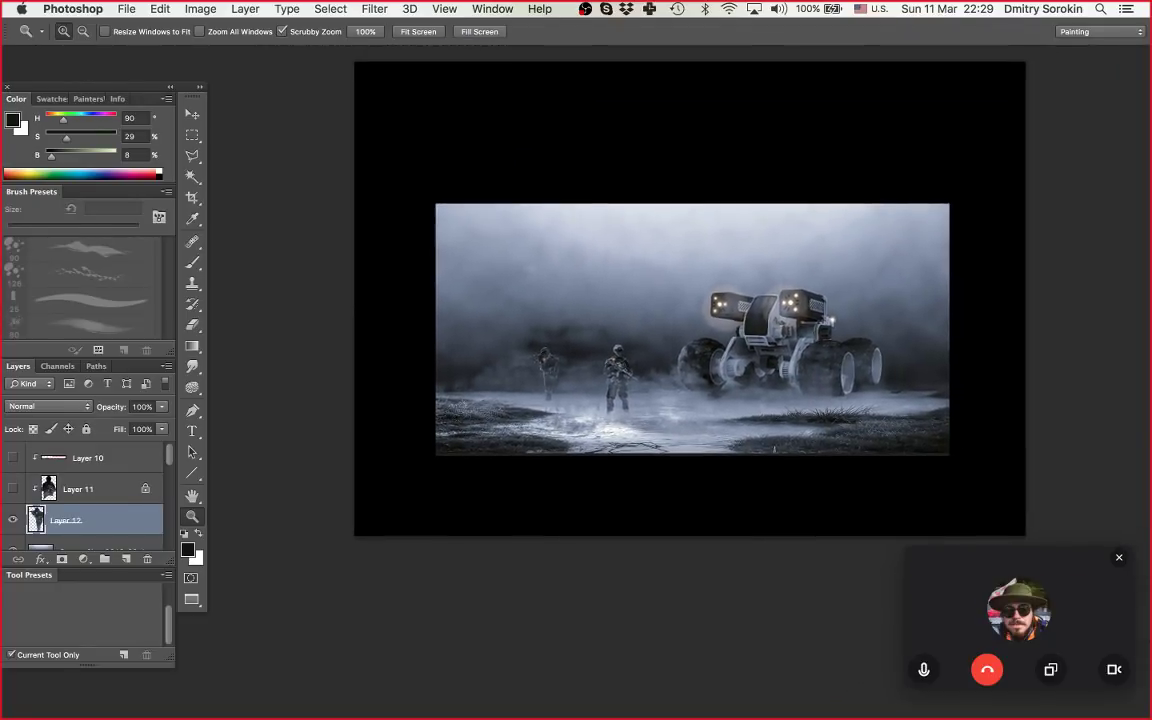
key("super+plus")
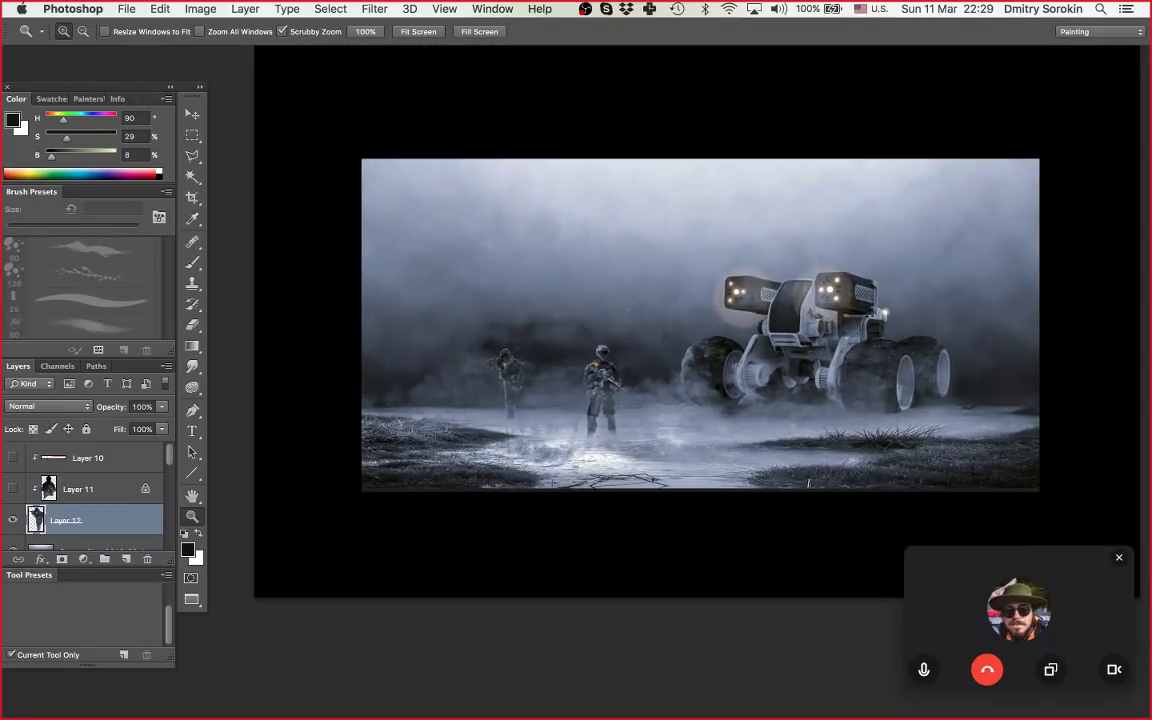
left_click(66, 535, "alt")
left_click(13, 489)
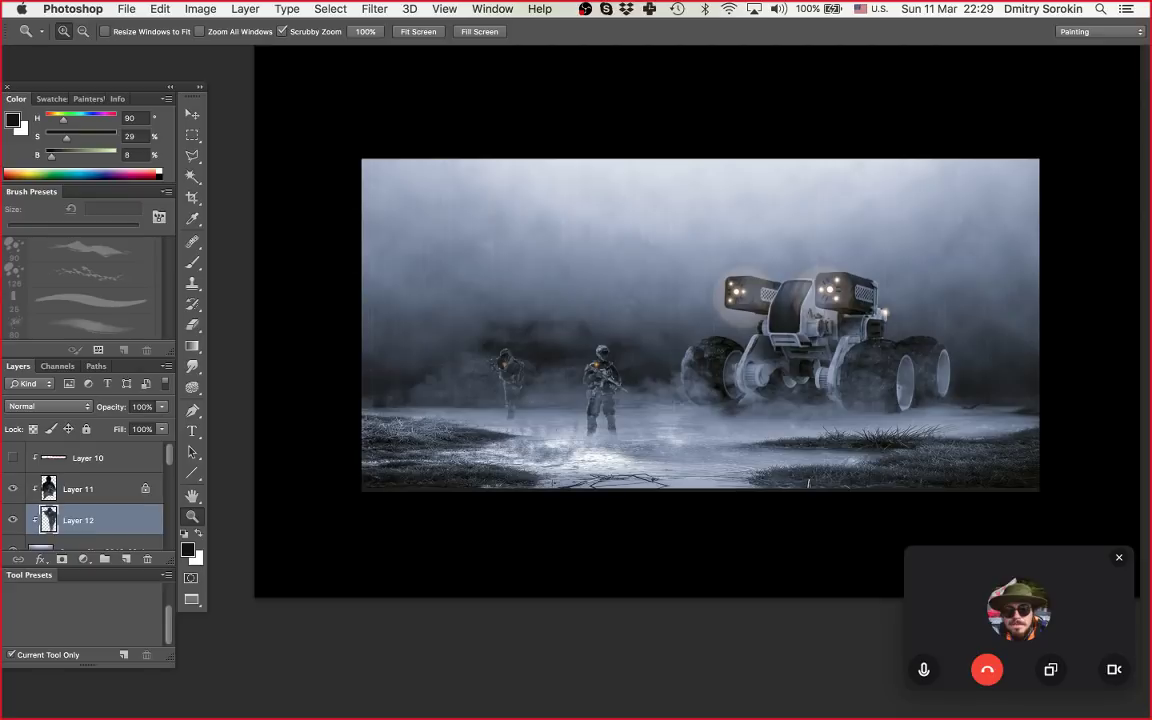
Step: Place the aiming soldier's copy in front of the rover's near wheel, flipped horizontally and scaled to about 128%
key("v")
left_click_drag(500, 402, 884, 382)
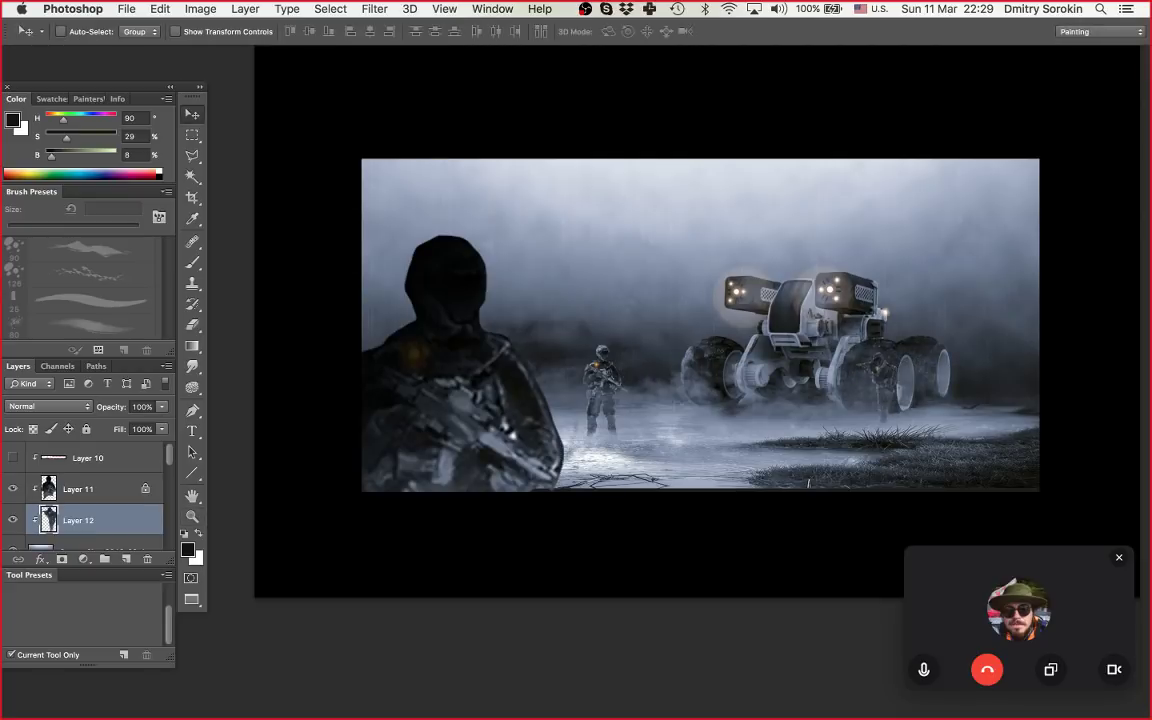
key("ctrl+t")
right_click(866, 358)
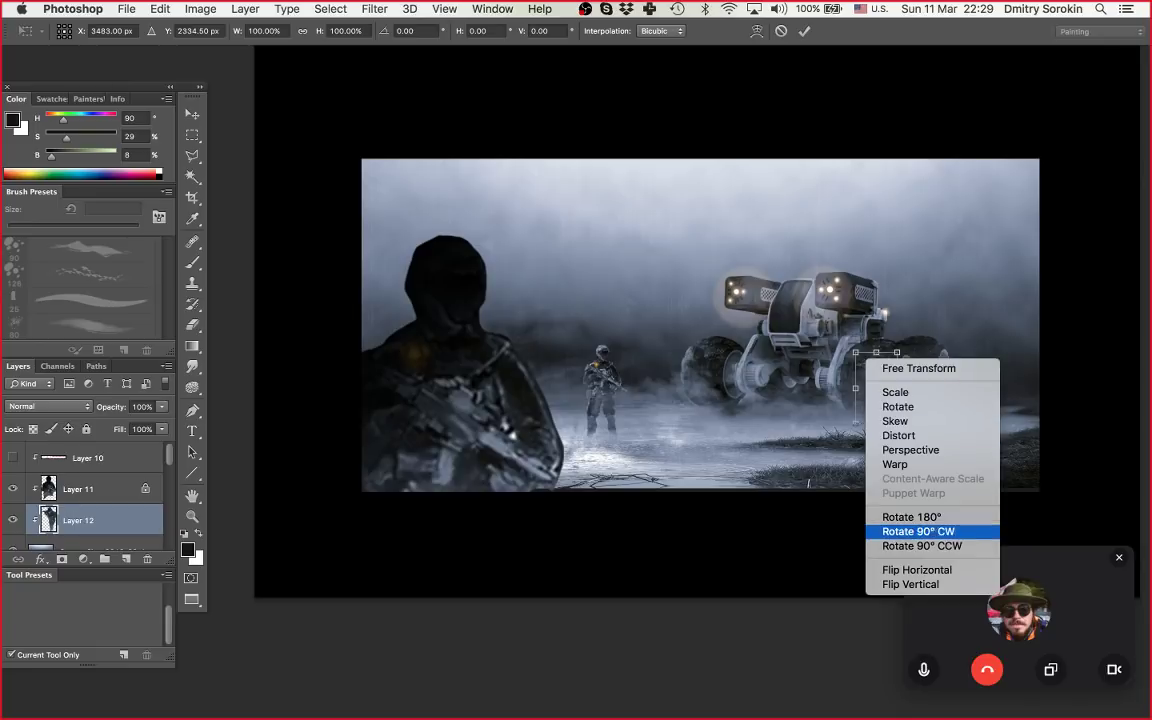
left_click(917, 569)
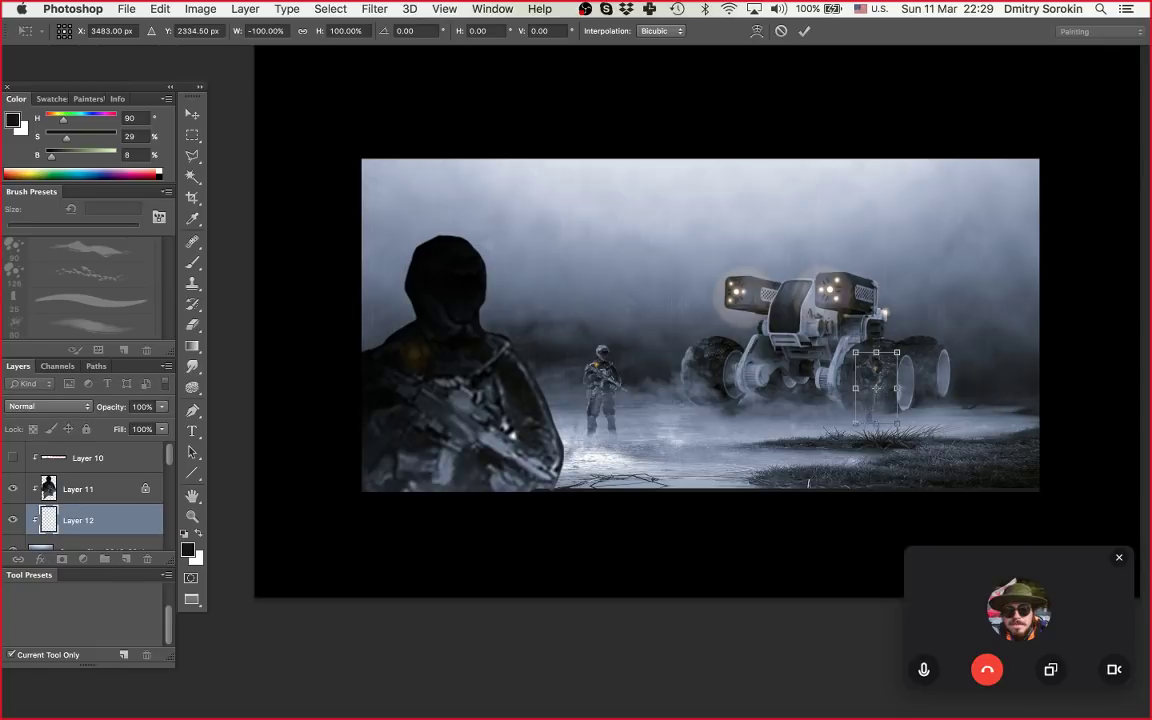
mouse_move(897, 352)
left_mouse_down()
mouse_move(880, 330)
mouse_move(903, 341)
left_mouse_up()
key("Return")
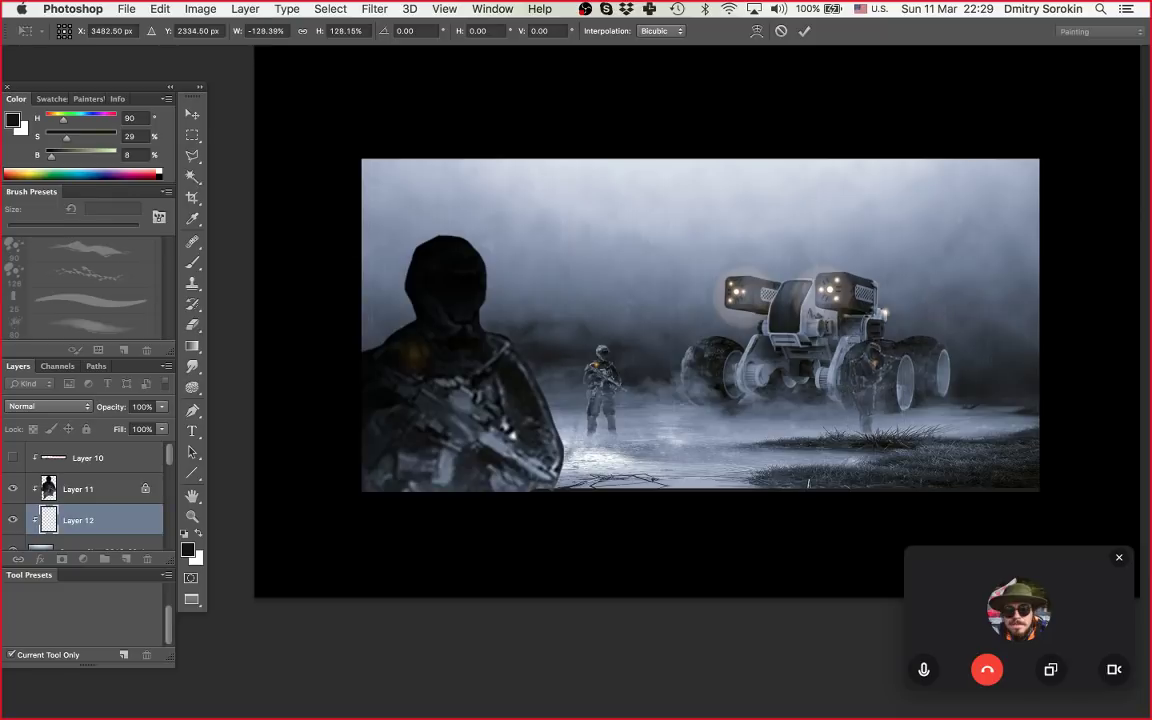
Step: Start another free transform on the soldier copy in front of the rover's near wheel
key("z")
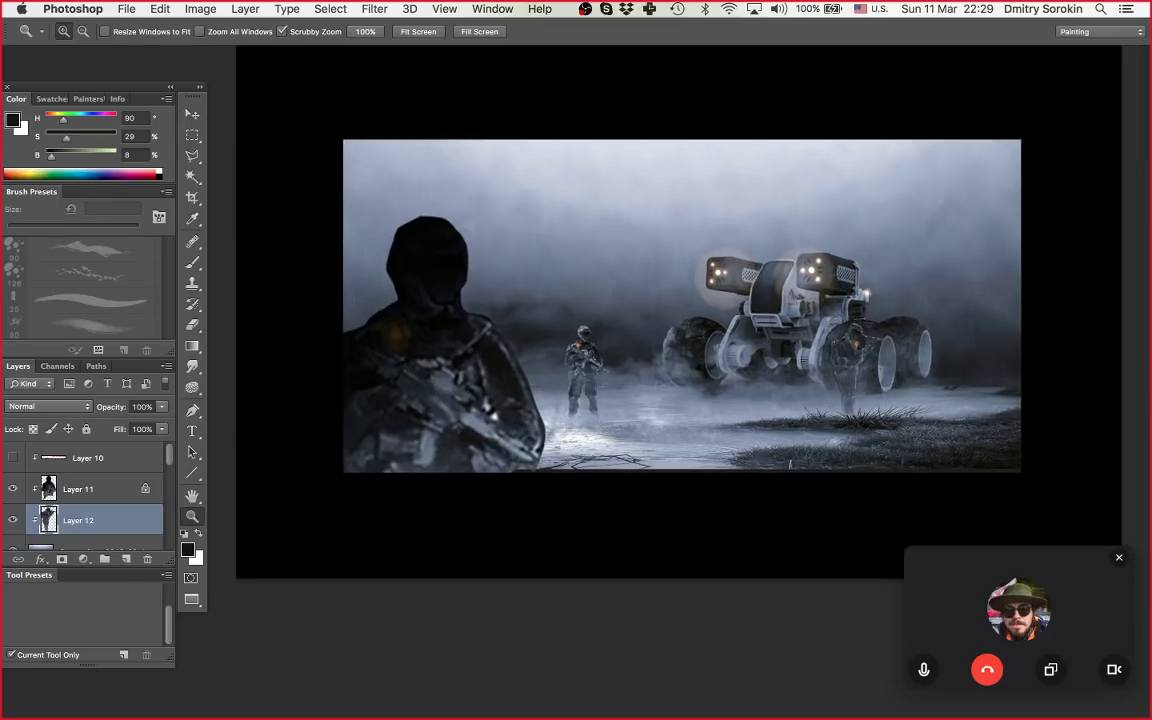
left_click_drag(866, 368, 955, 368)
key("v")
mouse_move(870, 351)
left_mouse_down()
mouse_move(898, 340)
mouse_move(872, 332)
left_mouse_up()
key("super+t")
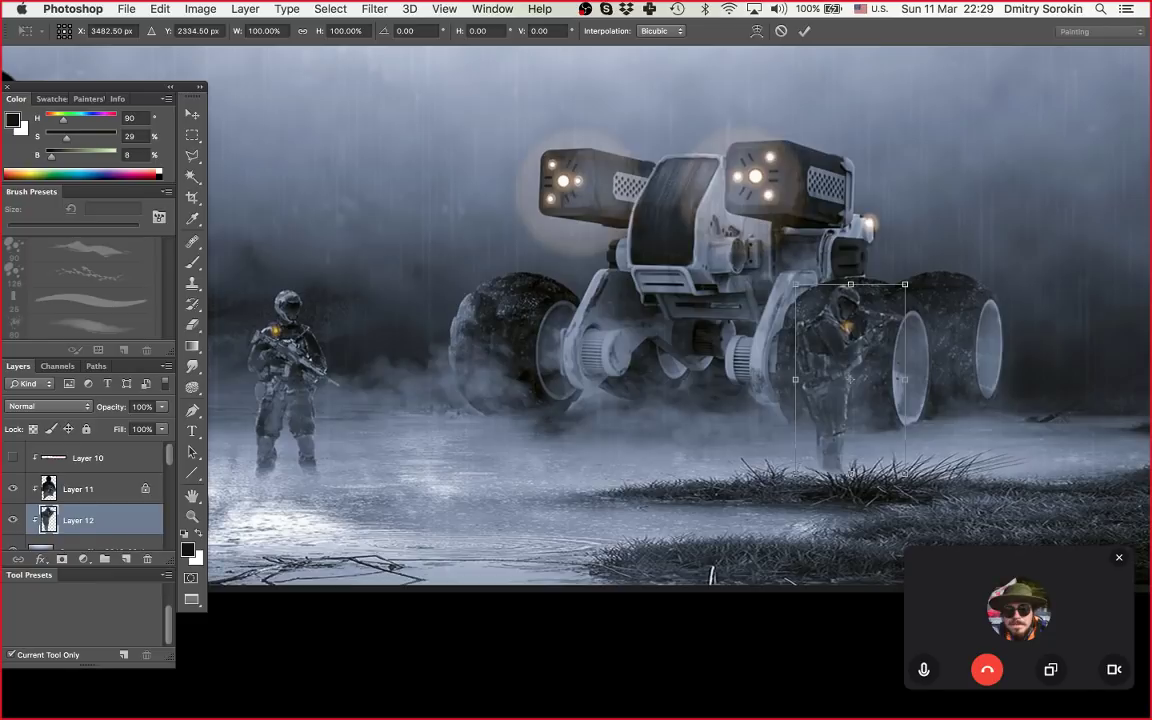
Step: Scale down the soldier standing in front of the vehicle's wheels and apply the transform
left_click_drag(905, 284, 895, 300)
key("Return")
key("z")
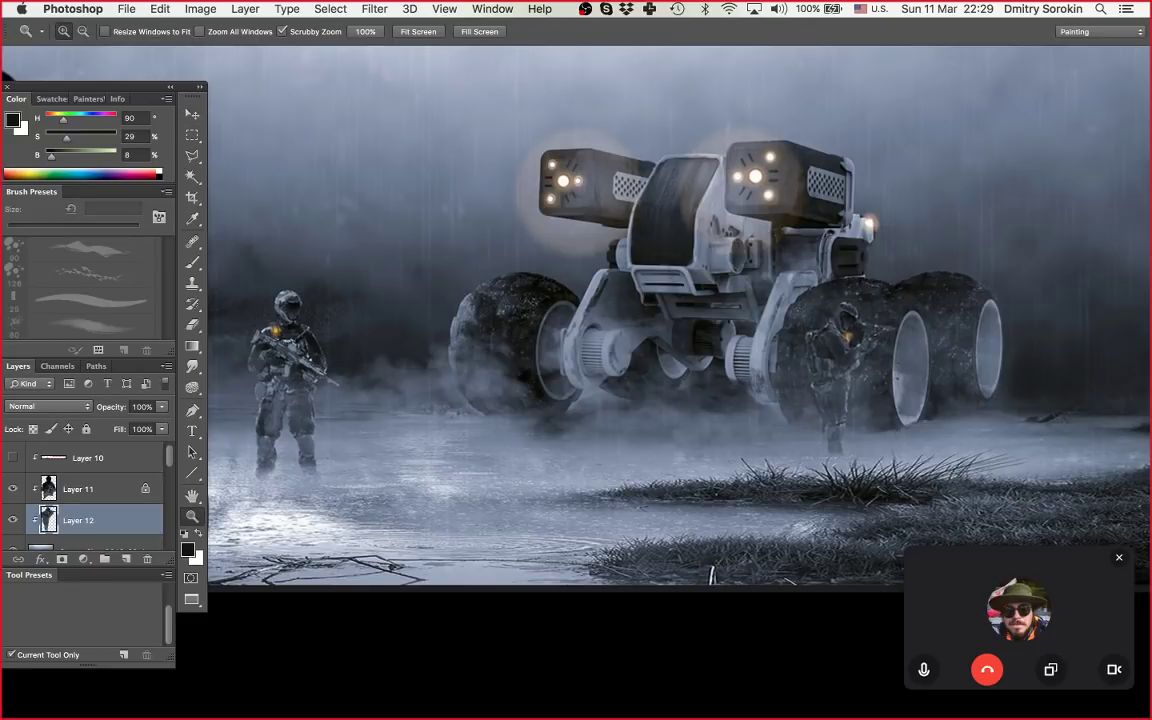
Step: Add a layer above the screenshot image and prepare a radial gradient with the sampled blue-grey fog color (H 221, S 22, B 67)
left_click(100, 546)
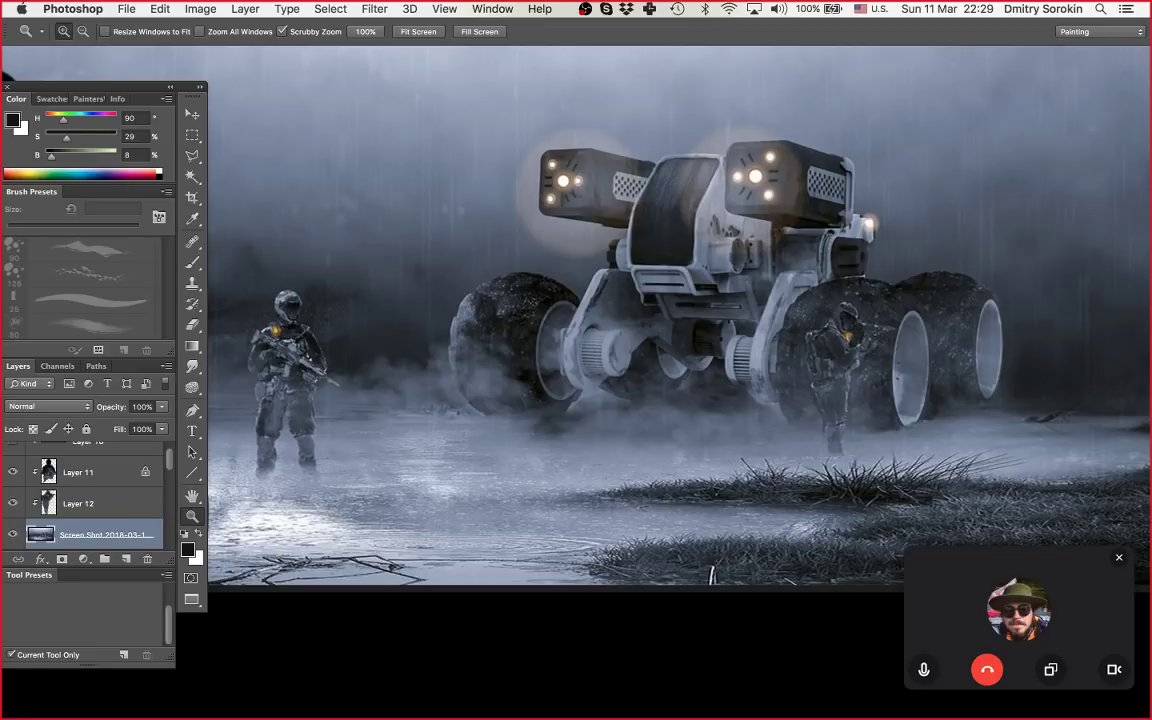
key("super+shift+alt+n")
left_click_drag(800, 337, 692, 337)
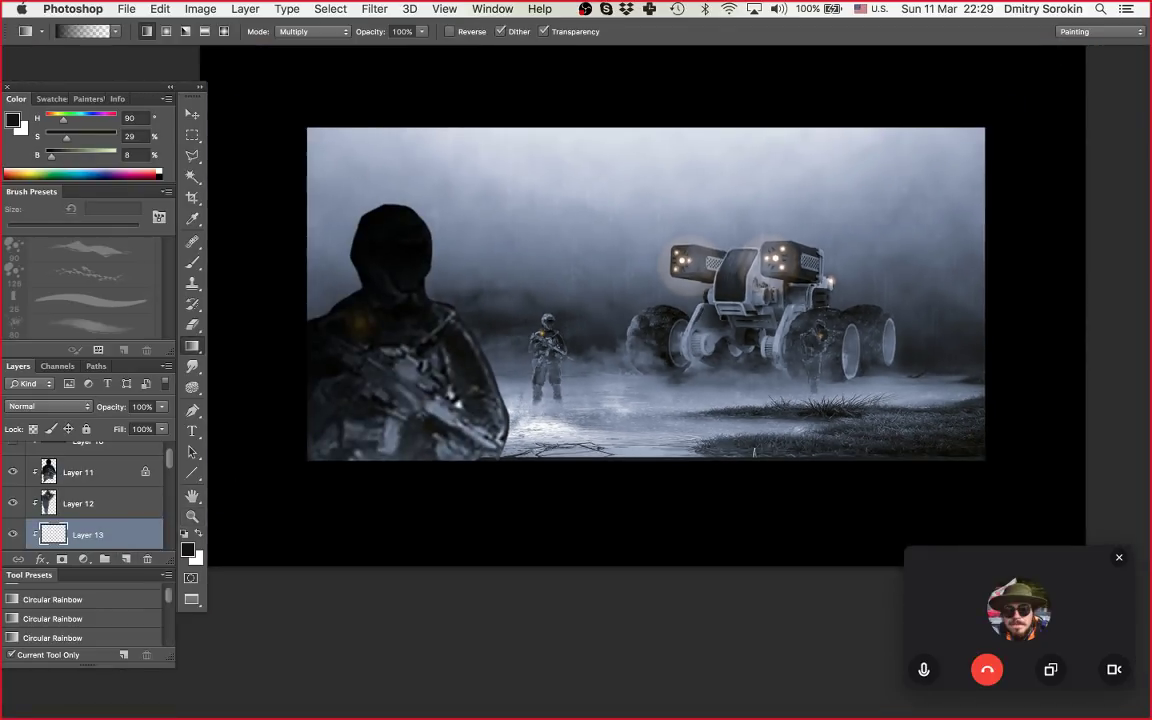
left_click(166, 31)
left_click(632, 384, "alt")
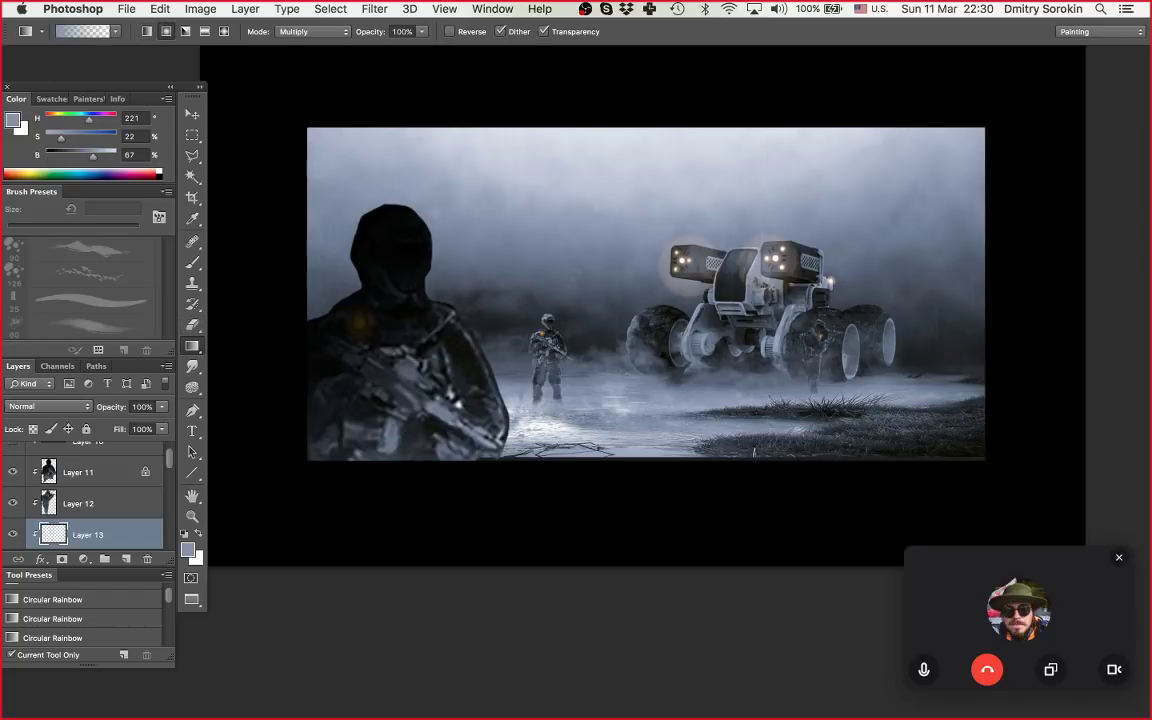
Step: Draw a radial fog gradient behind the soldier at the vehicle's wheels and set the layer's opacity to 76%
left_click_drag(817, 358, 838, 395)
key("super+z")
left_click_drag(815, 348, 832, 398)
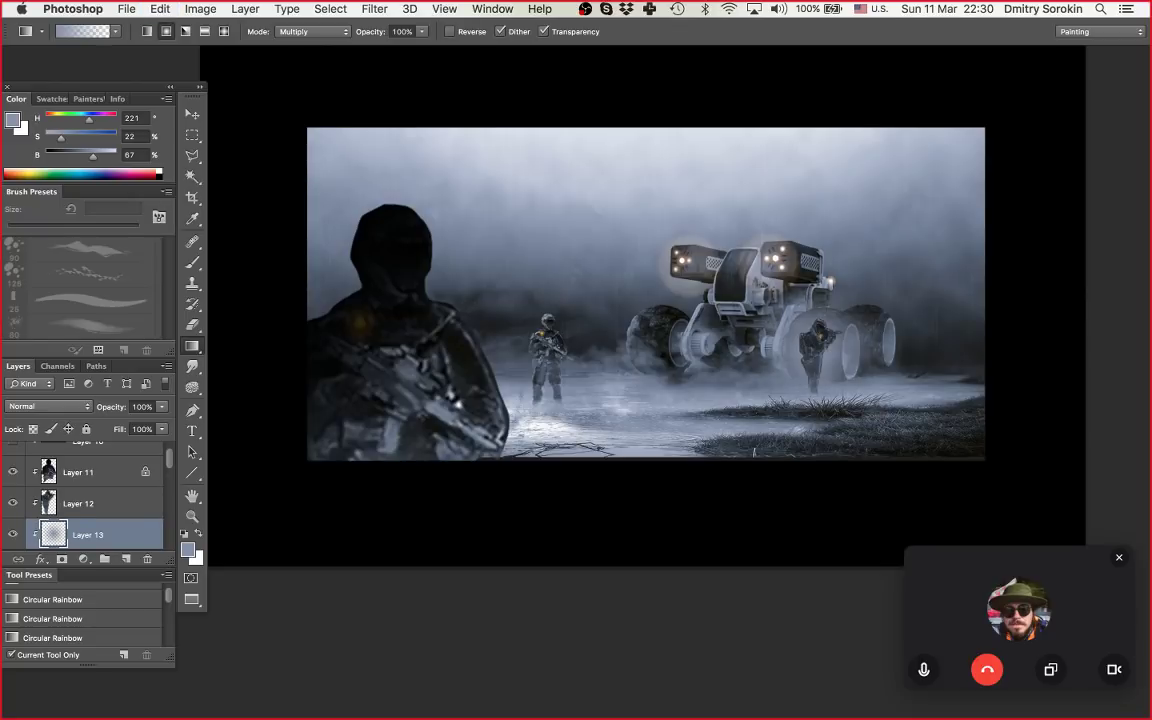
key("super+z")
key("super+z")
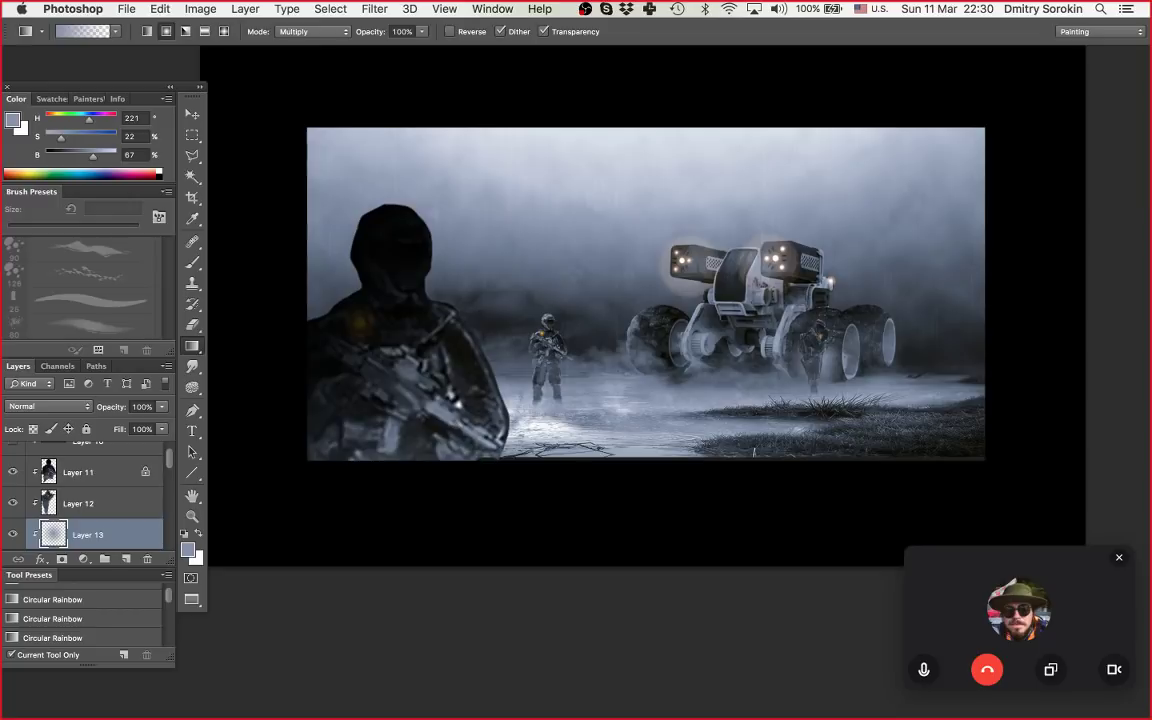
key("super+z")
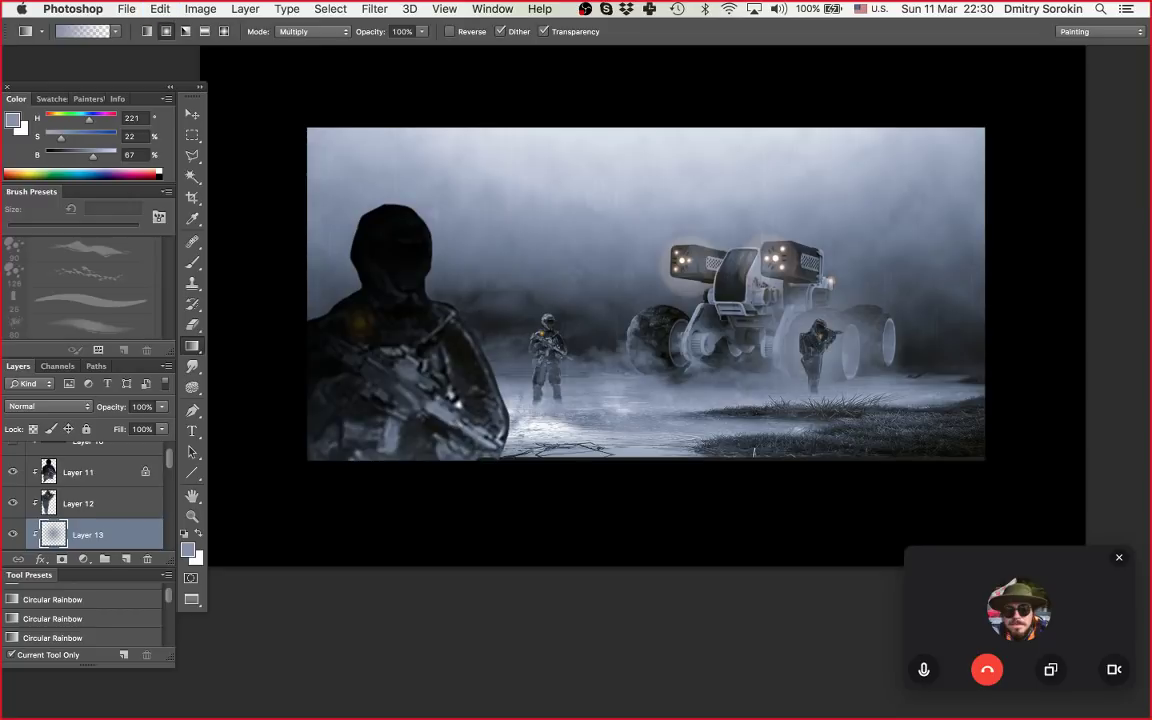
left_click_drag(162, 406, 146, 421)
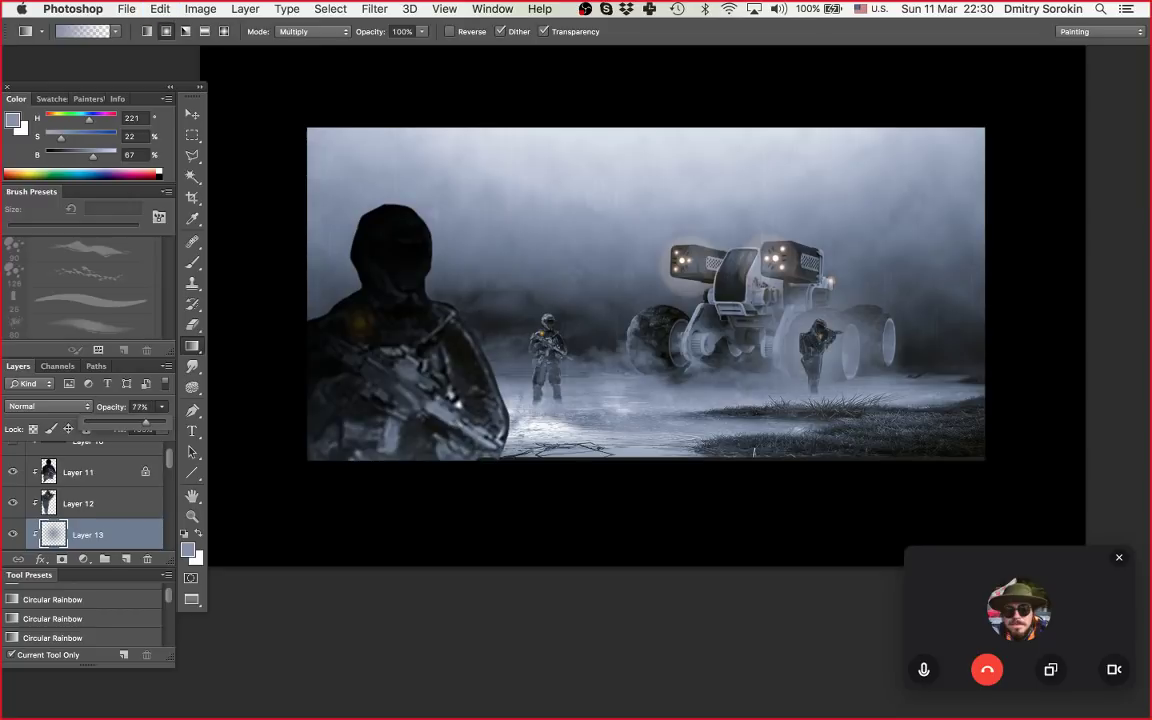
key("Return")
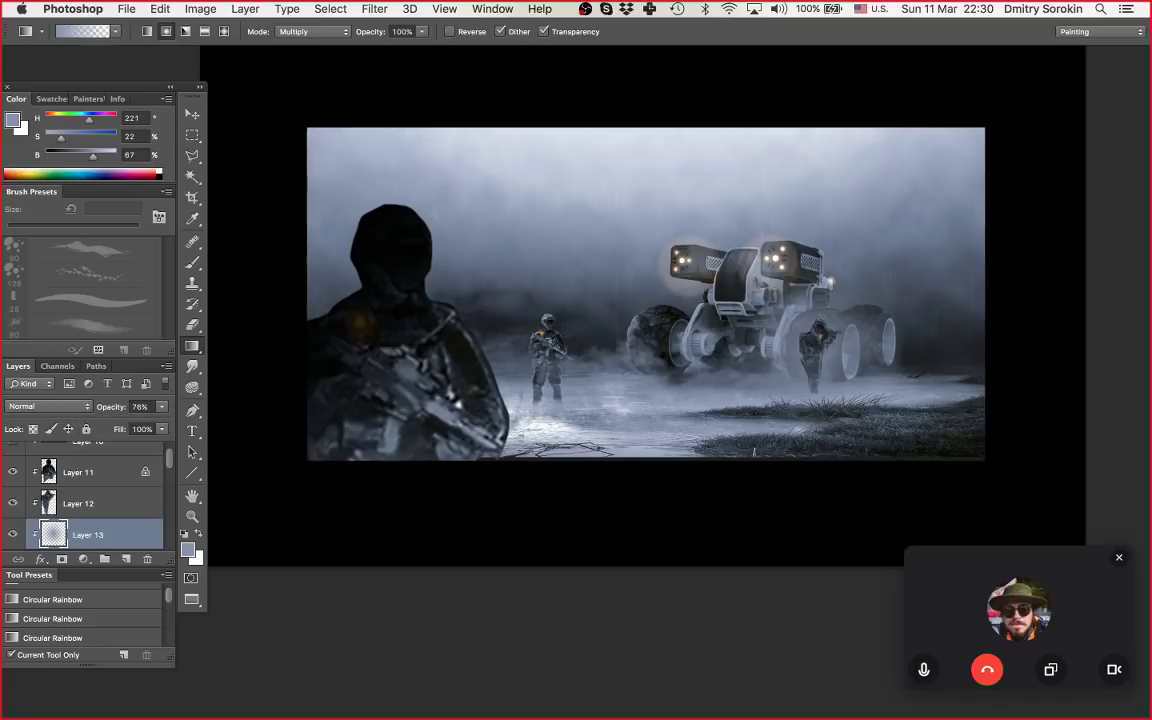
Step: Examine how the soldier near the wheels separates from the vehicle at several zoom levels
key("z")
left_click_drag(811, 376, 778, 387)
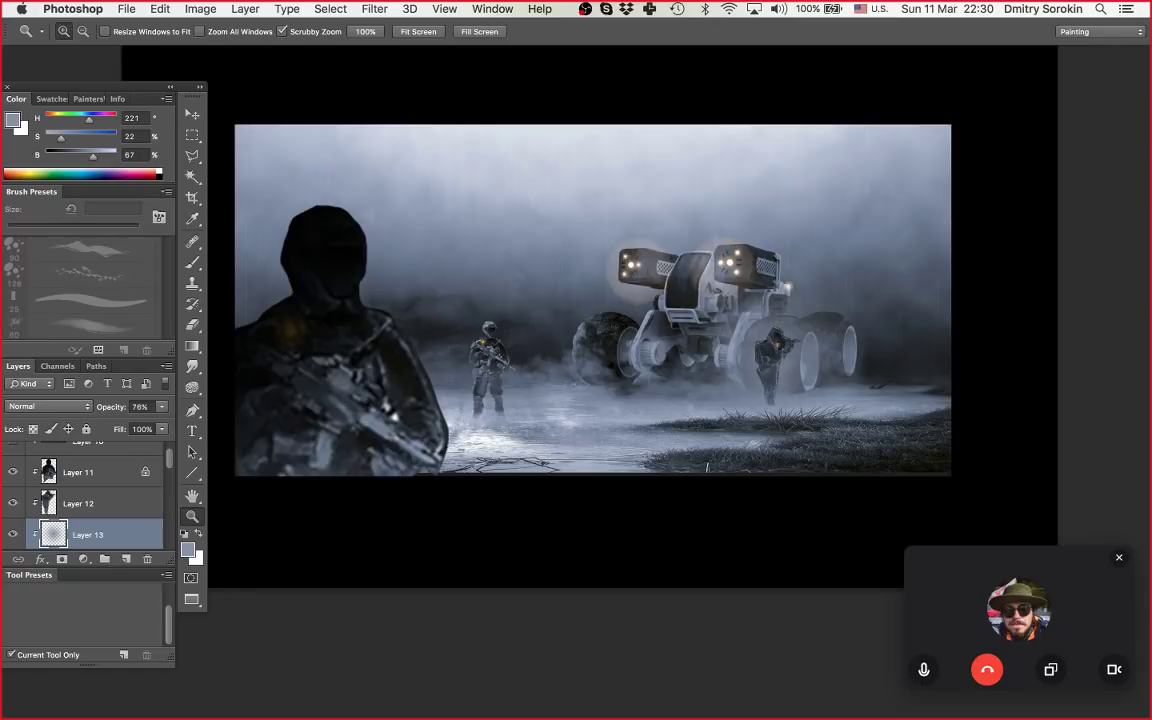
left_click_drag(593, 300, 712, 282)
left_click_drag(826, 449, 812, 469)
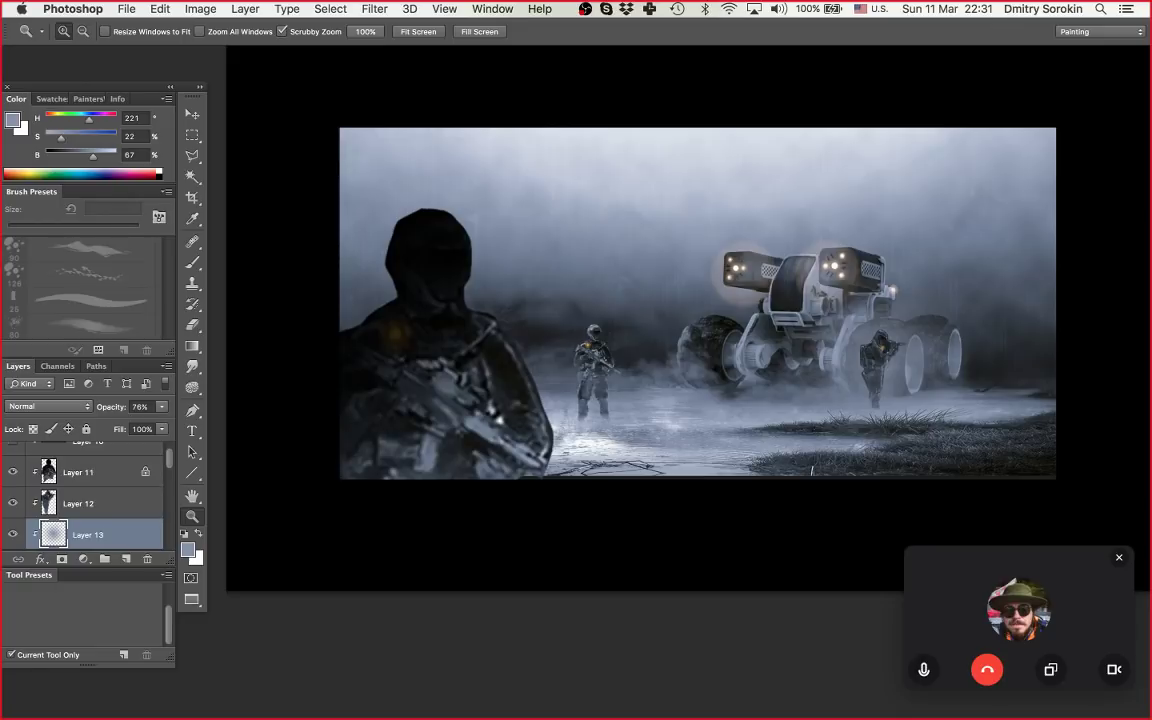
left_click_drag(770, 387, 822, 387)
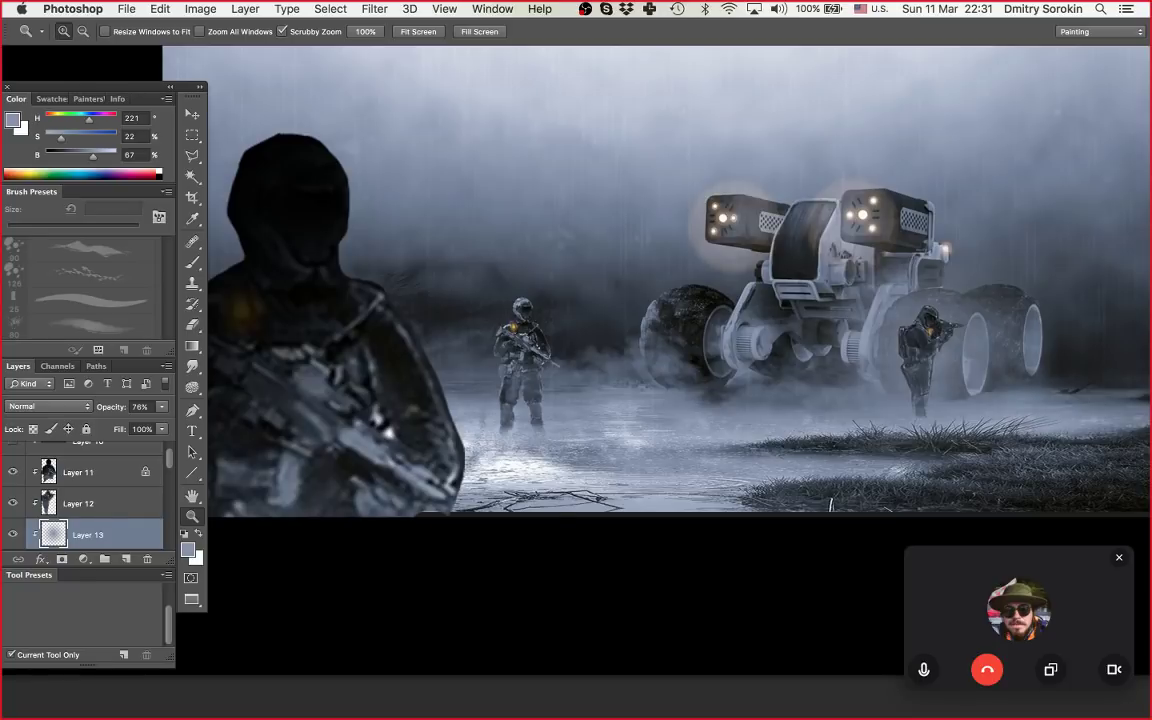
key("super+minus")
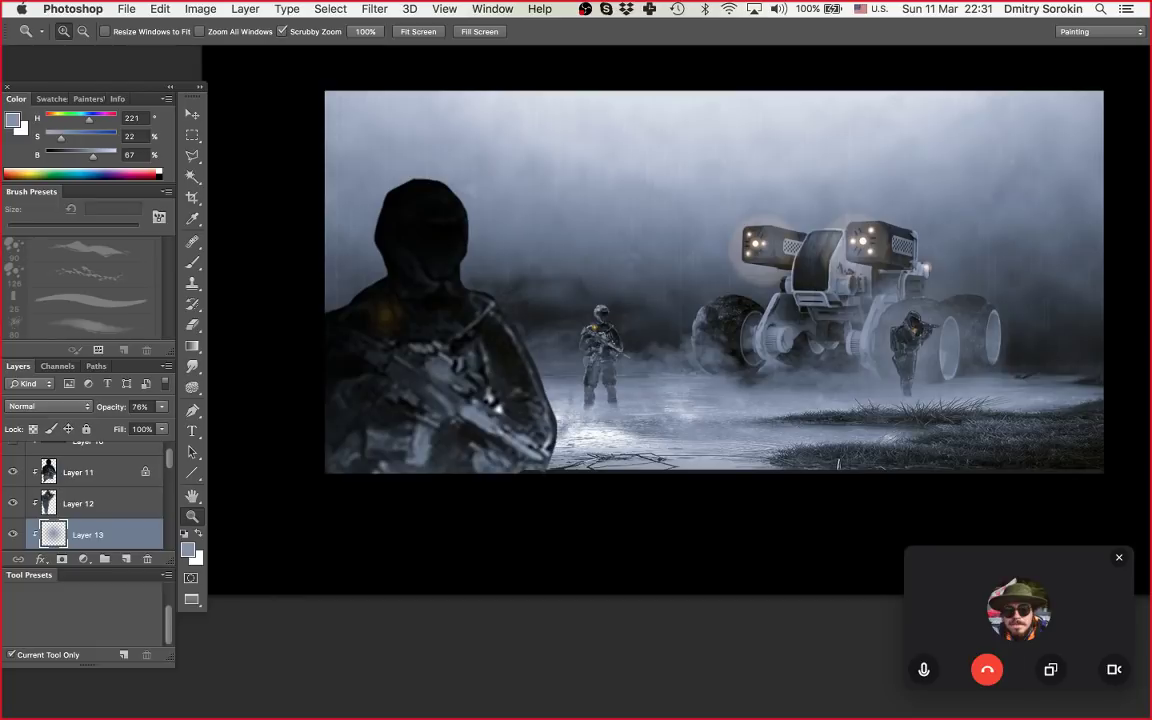
left_click_drag(765, 374, 782, 374)
scroll(710, 275, "right", 2)
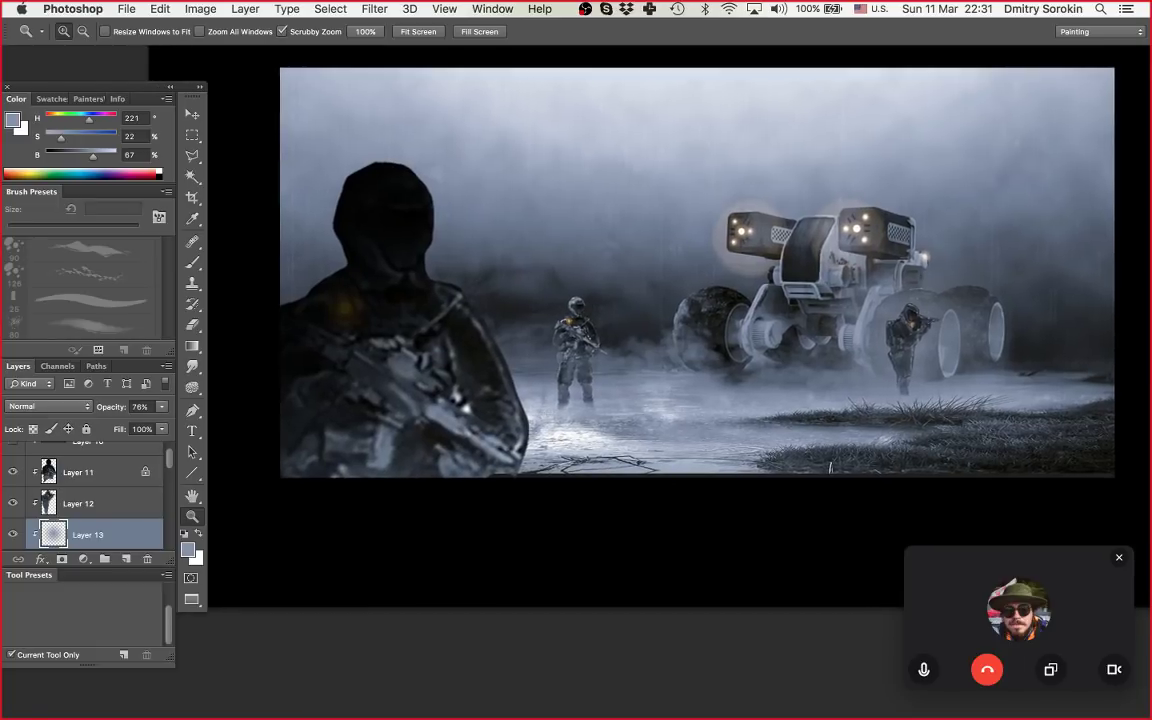
mouse_move(645, 325)
left_mouse_down()
mouse_move(688, 320)
mouse_move(650, 316)
left_mouse_up()
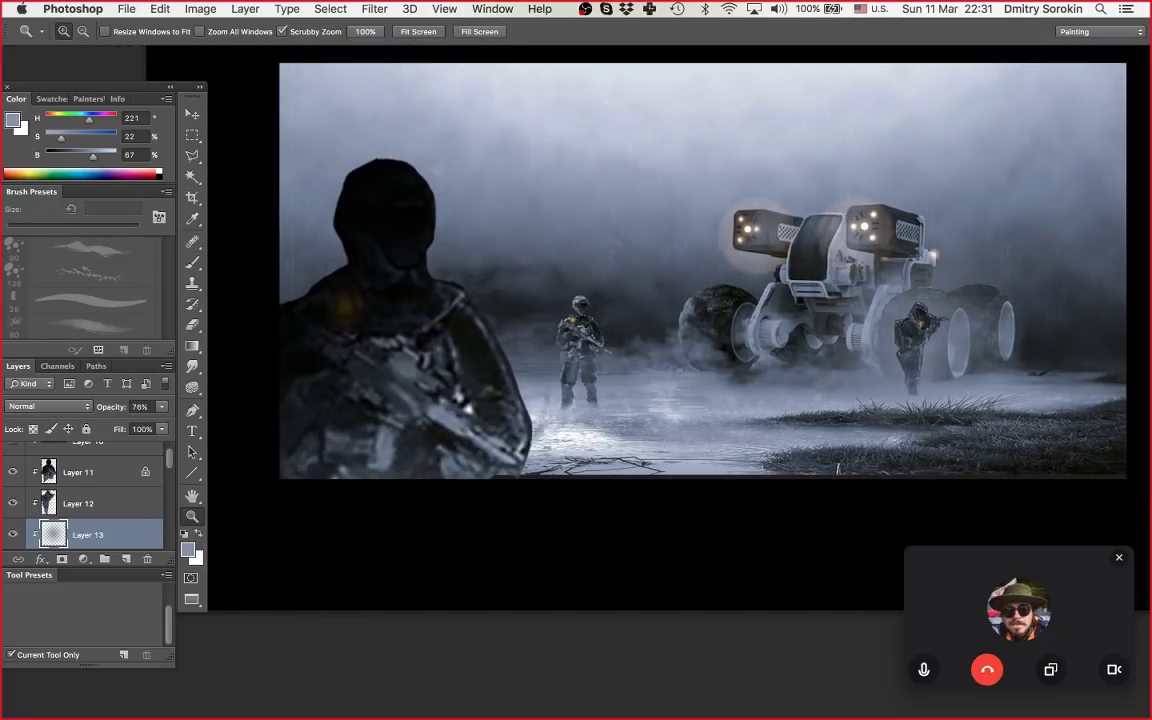
Step: Show Layer 10 and clear its red marker lines from the scene
scroll(85, 495, "up", 1)
left_click(90, 458)
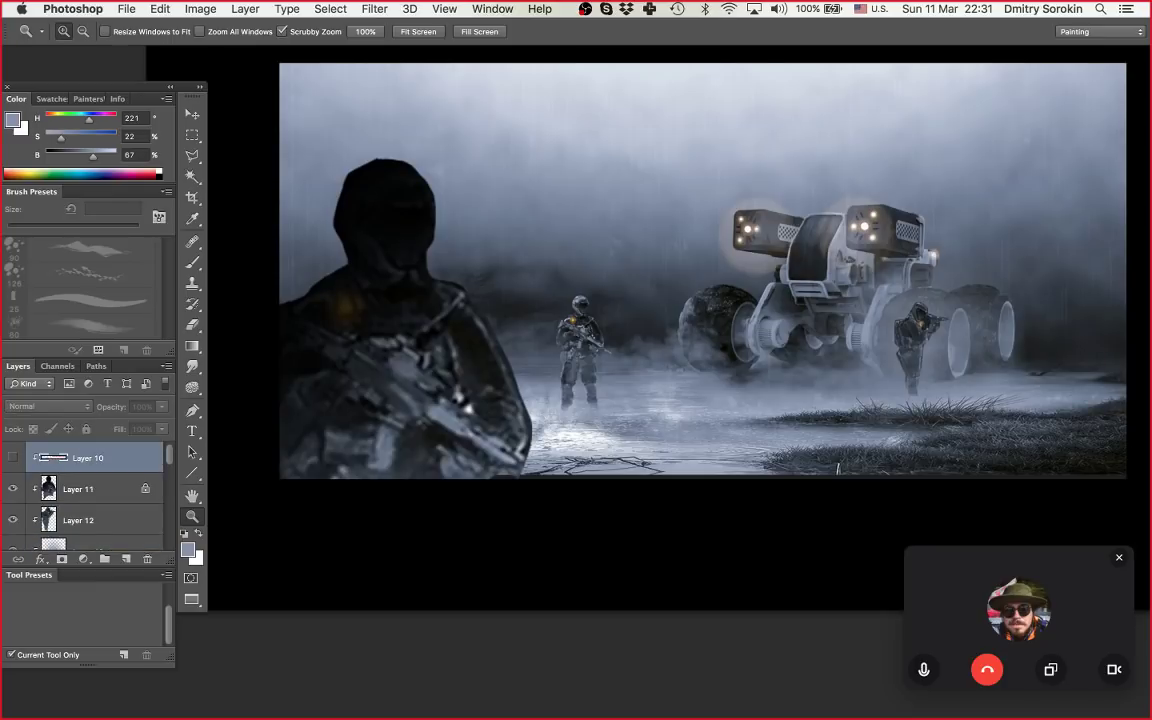
left_click(13, 458)
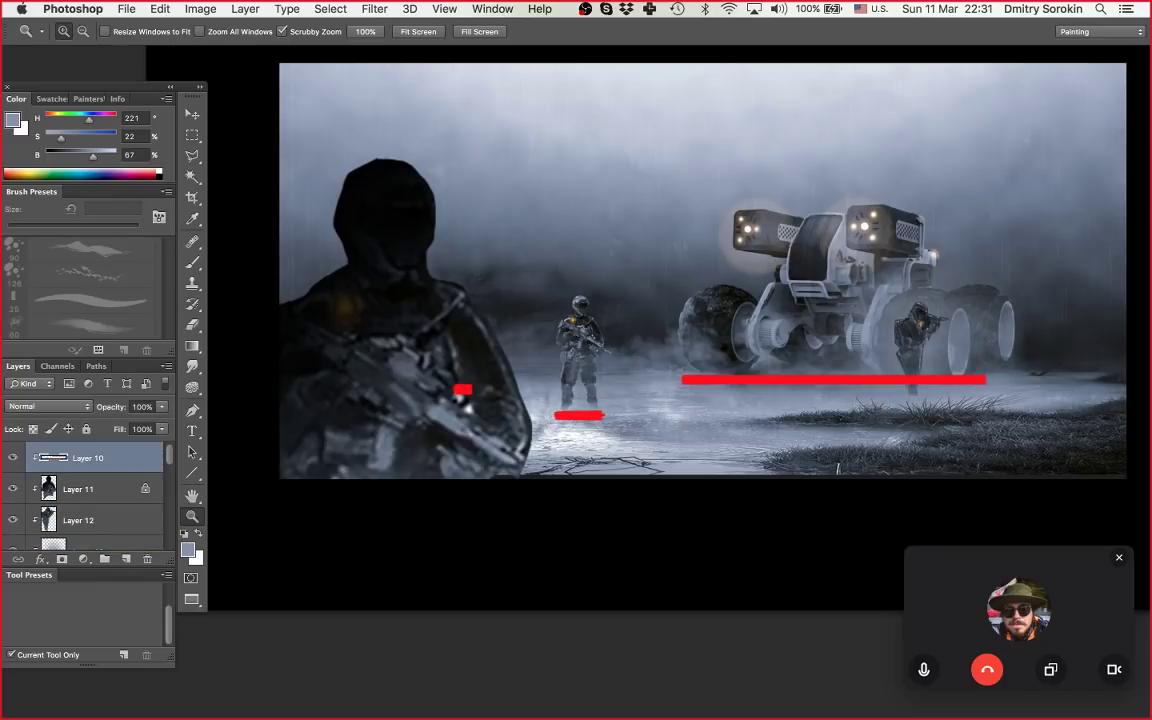
key("m")
left_click_drag(787, 336, 1020, 283)
key("Delete")
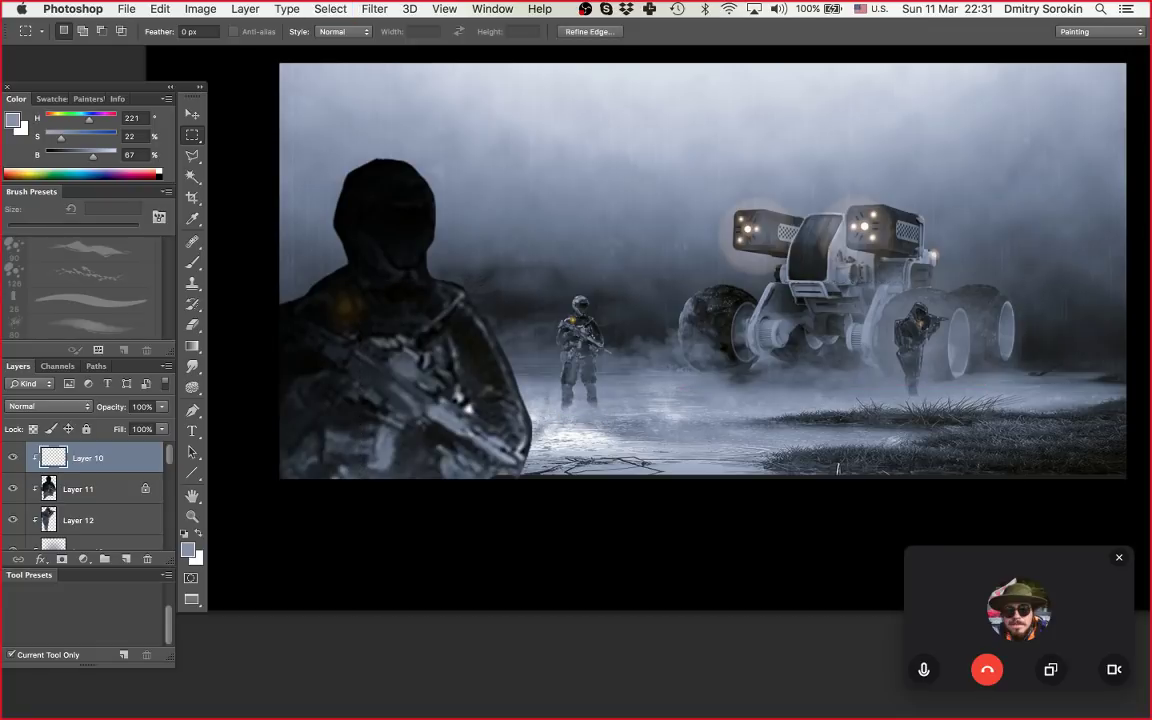
Step: Review the whole composition, from the foreground soldier to the vehicle, at different magnifications
key("z")
left_click_drag(709, 353, 708, 382)
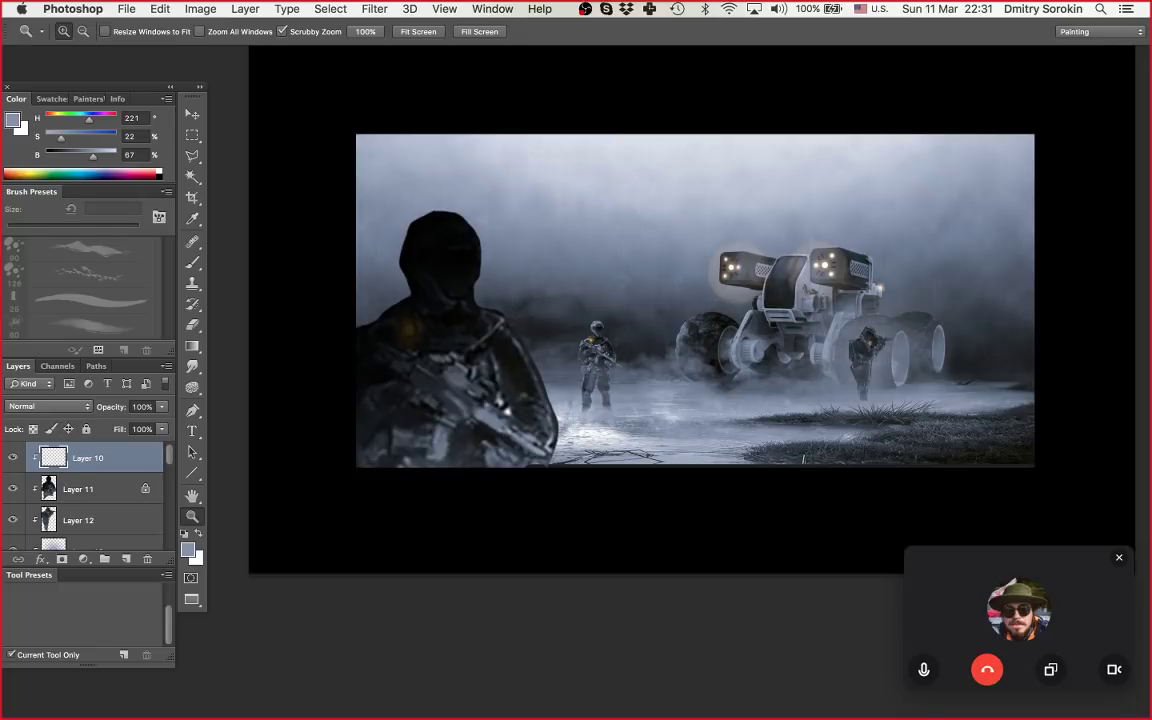
key("ctrl+plus")
left_click_drag(690, 360, 675, 369)
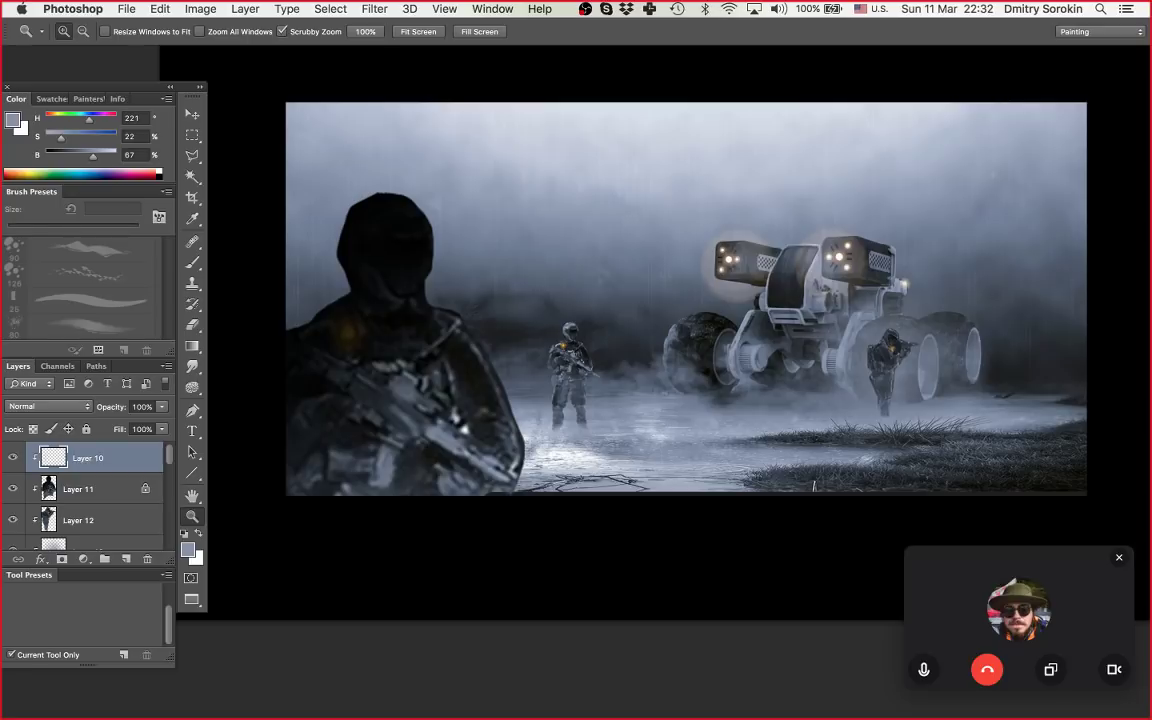
left_click_drag(673, 335, 690, 335)
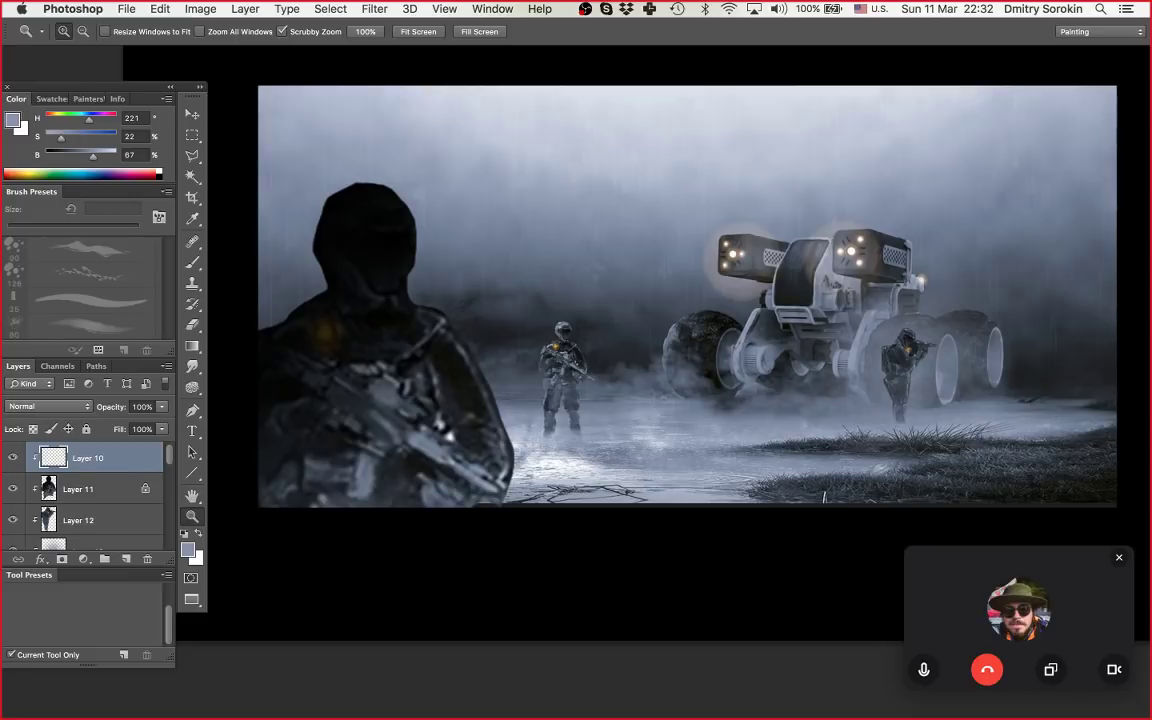
scroll(687, 297, "right", 2)
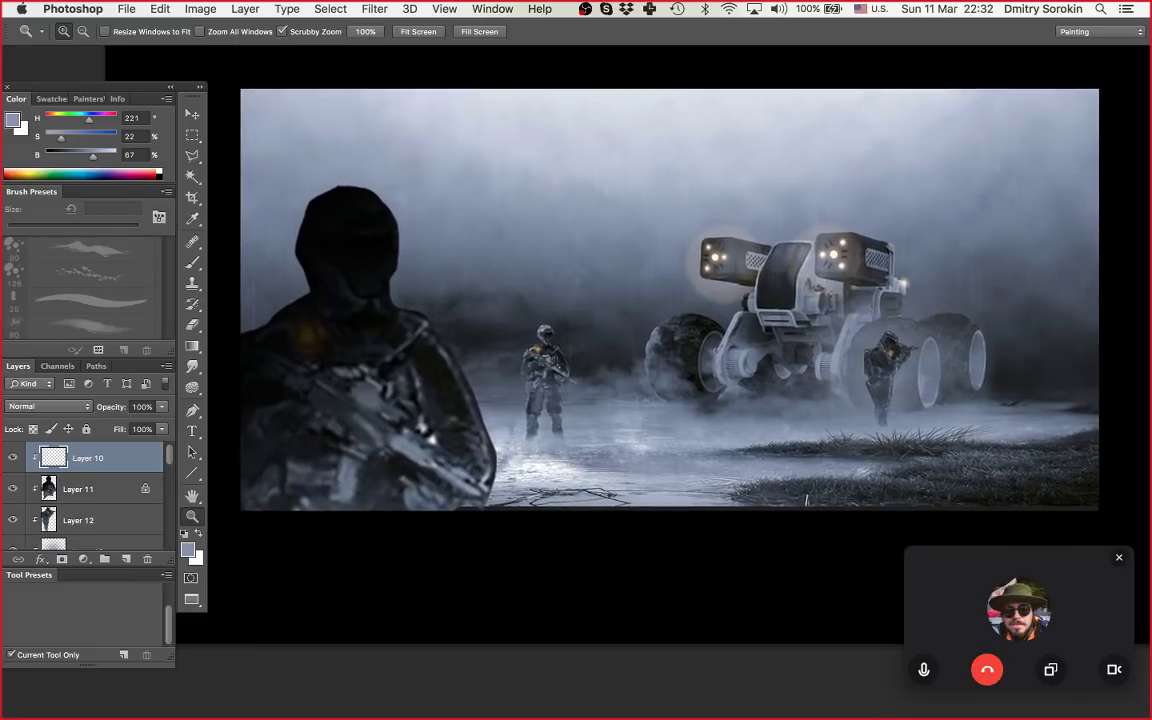
scroll(705, 293, "down", 2)
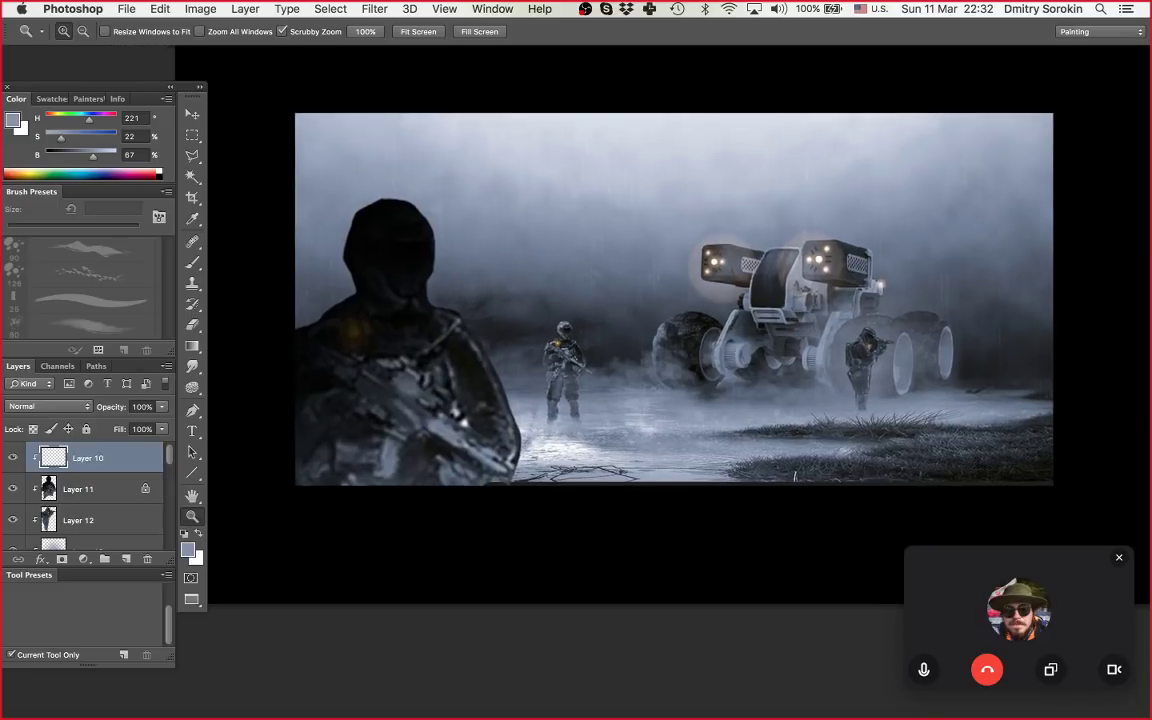
scroll(705, 293, "right", 1)
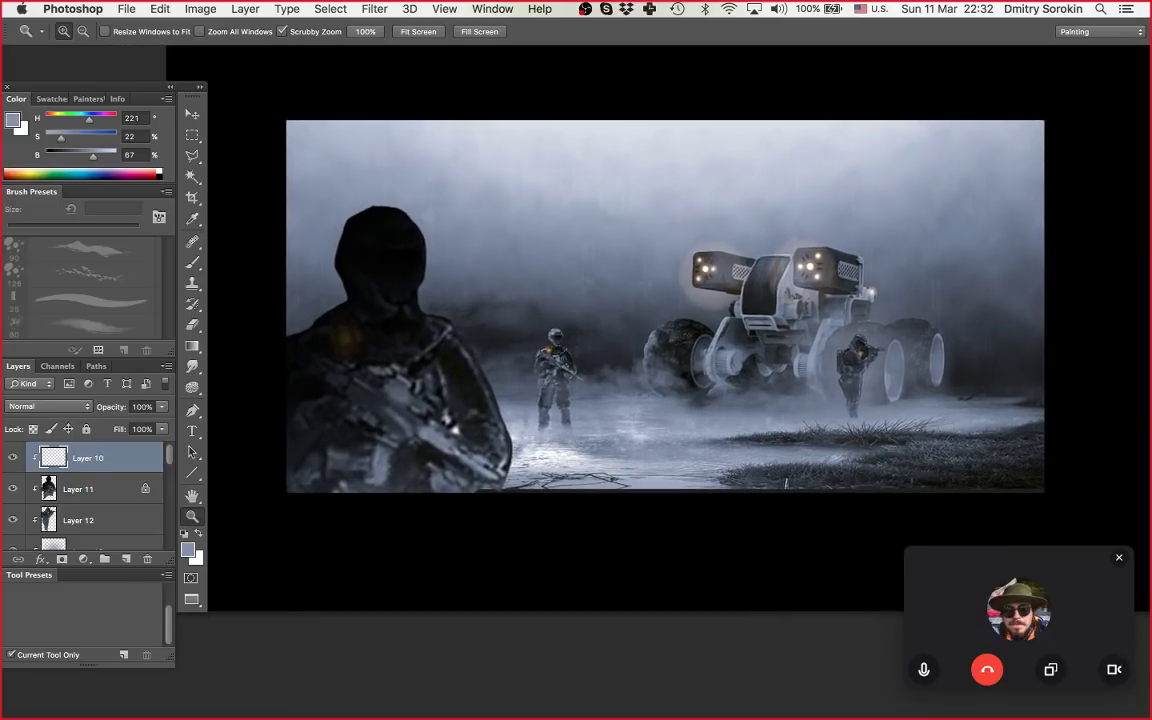
Step: Add a new empty layer directly above the screenshot image and below the fog gradient layer
scroll(85, 490, "down", 2)
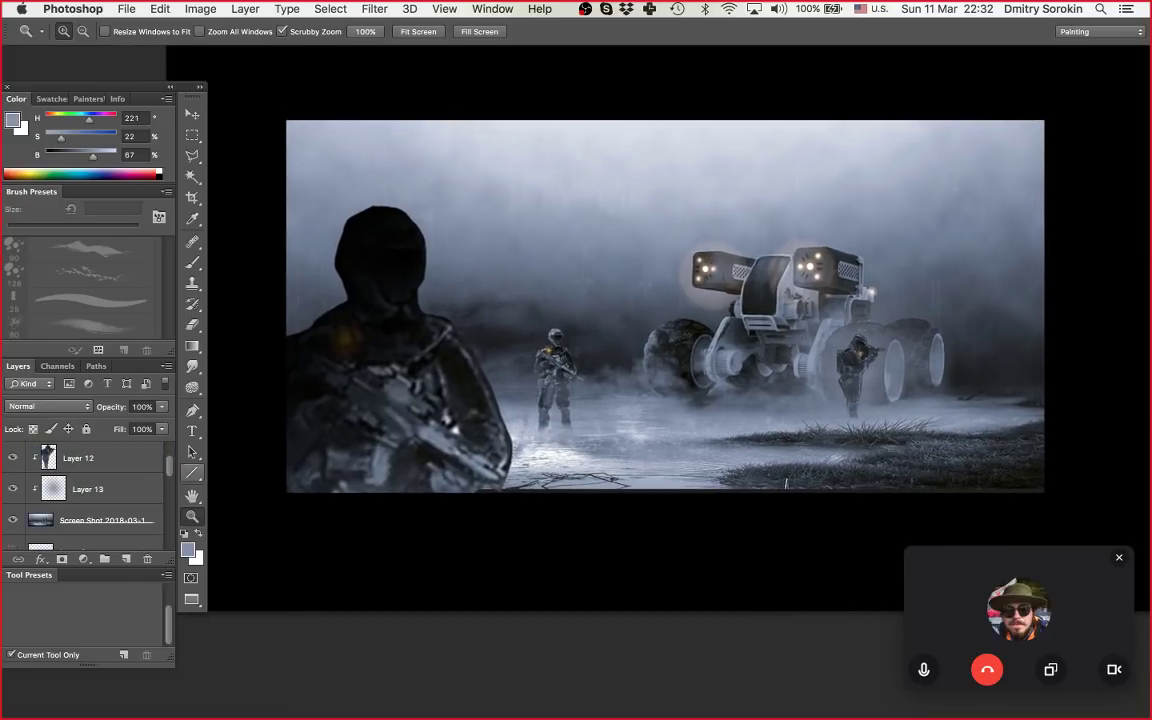
left_click(104, 520)
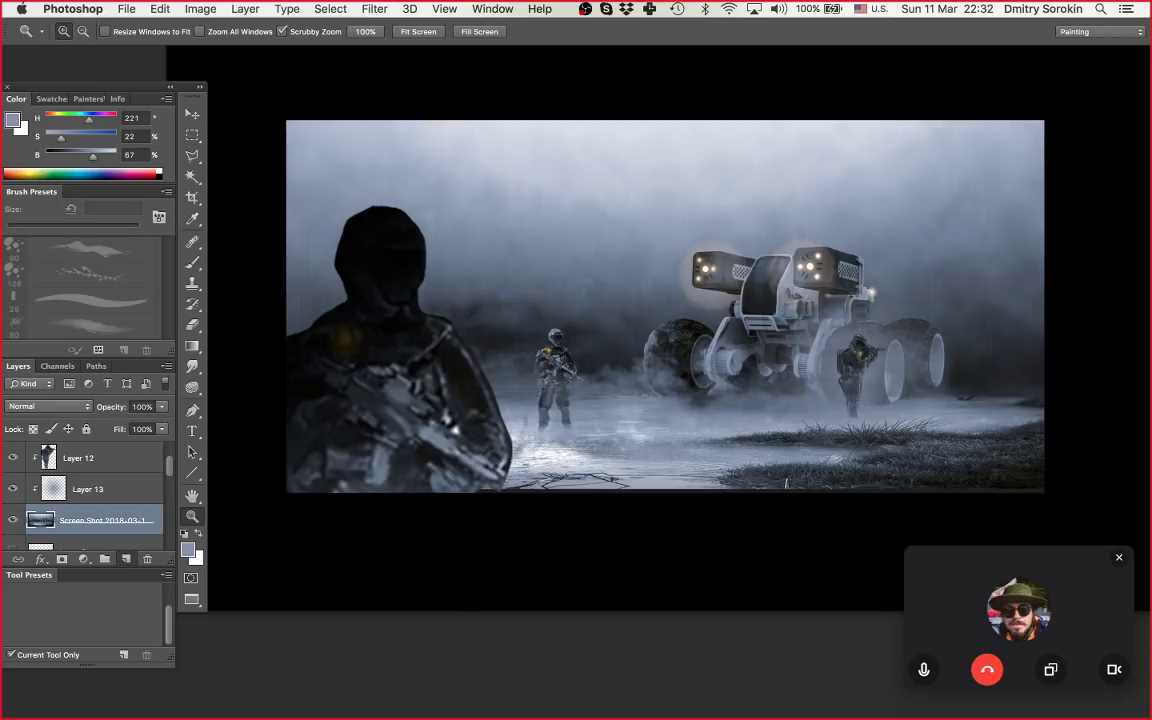
left_click(126, 559)
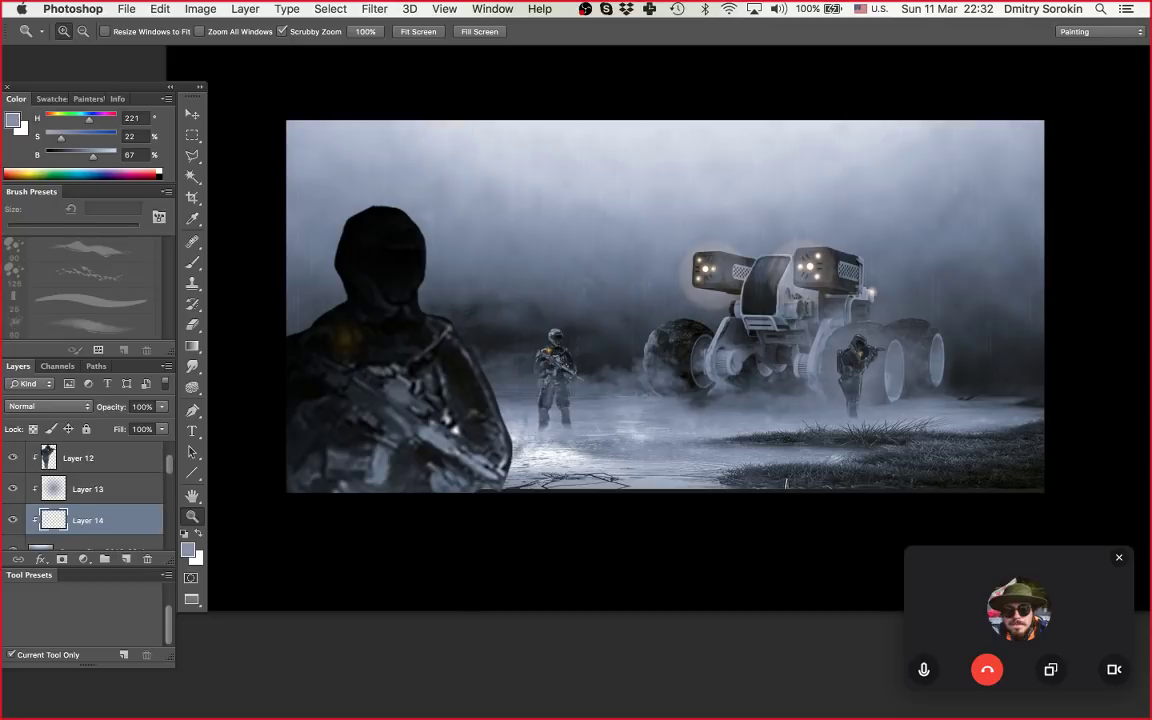
key("l")
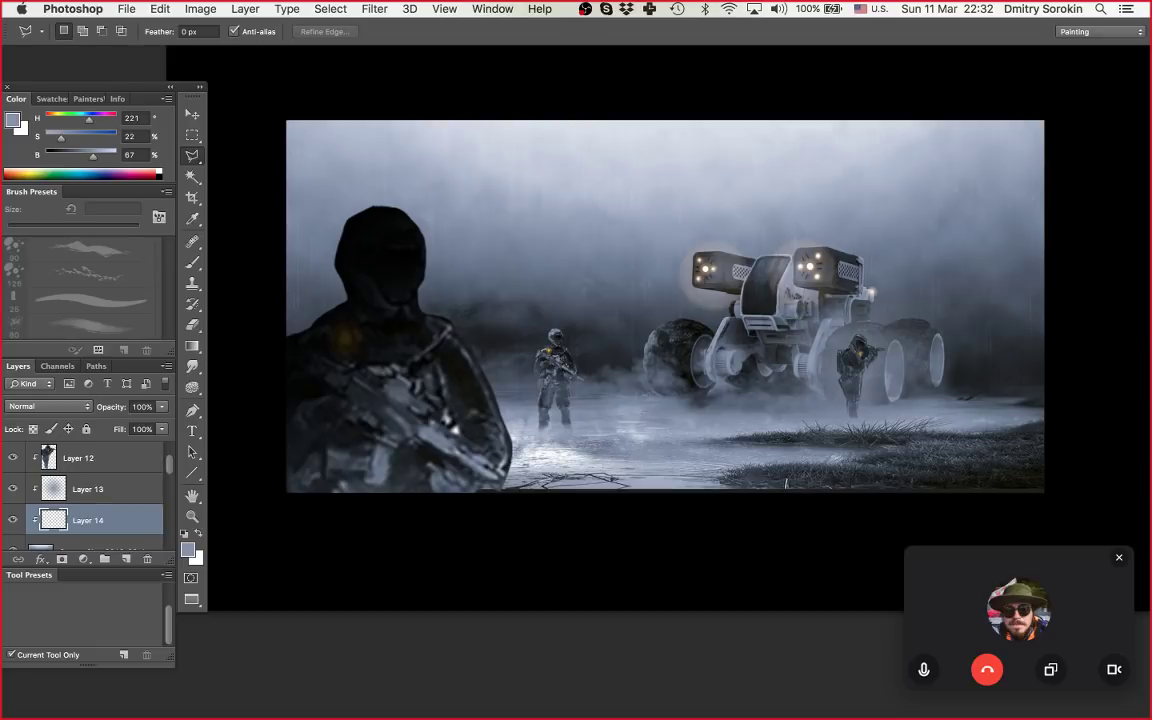
left_click(470, 320)
key("Escape")
Step: Build one combined selection from several overlapping rectangles around the foreground soldier's head and shoulders, including a narrow strip above the image edge
key("m")
left_click_drag(420, 232, 474, 366)
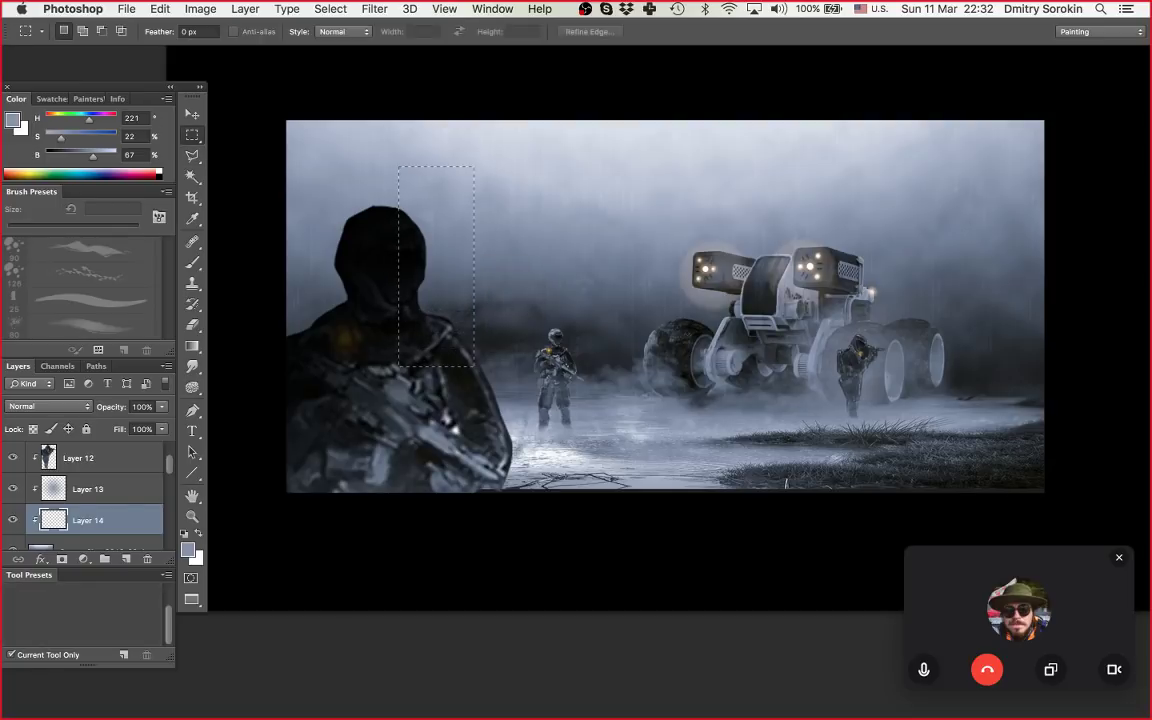
left_click_drag(454, 209, 518, 345)
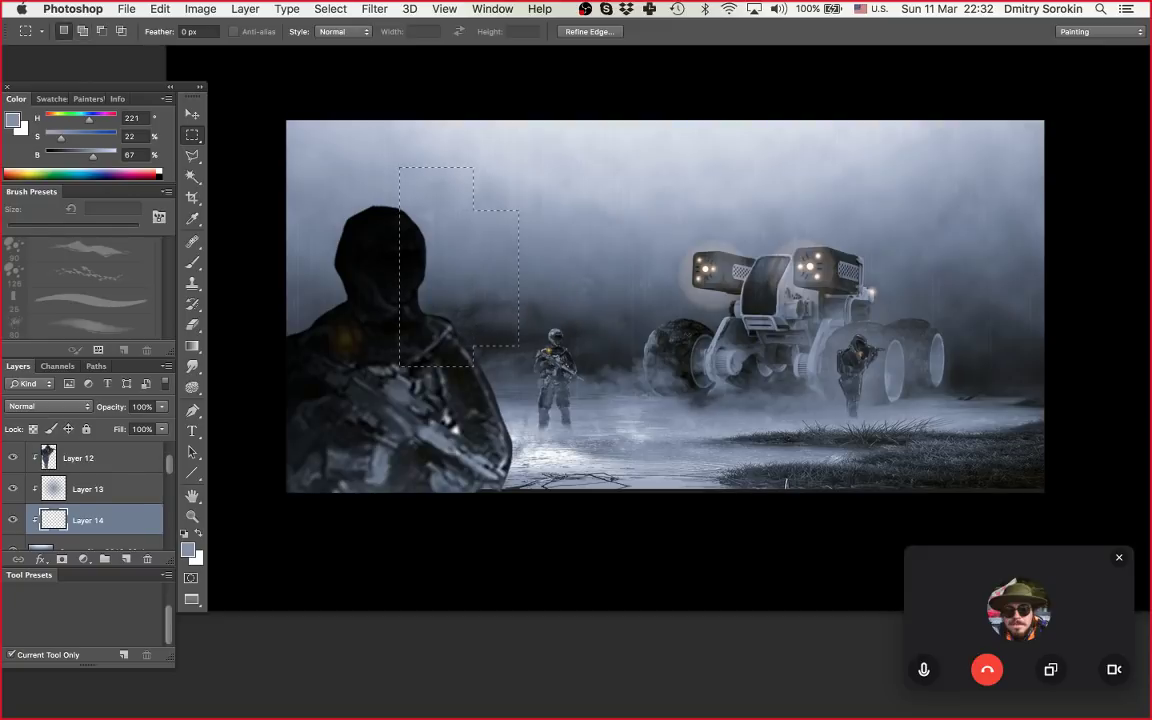
key("shift")
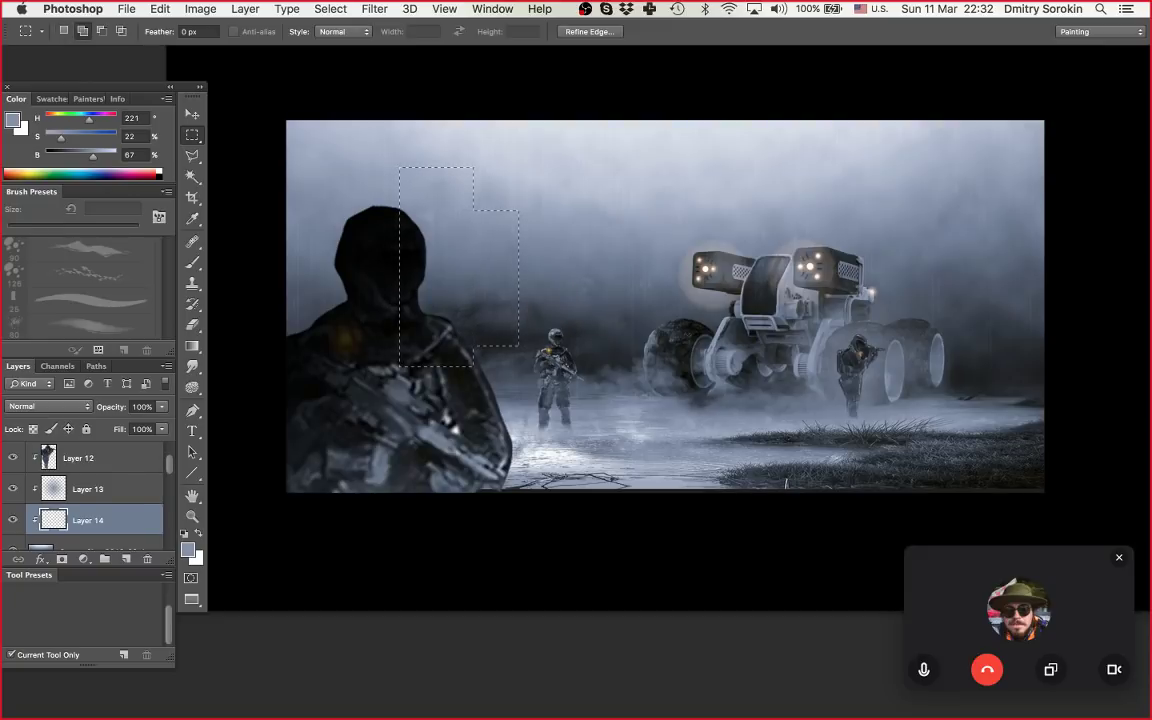
key("shift")
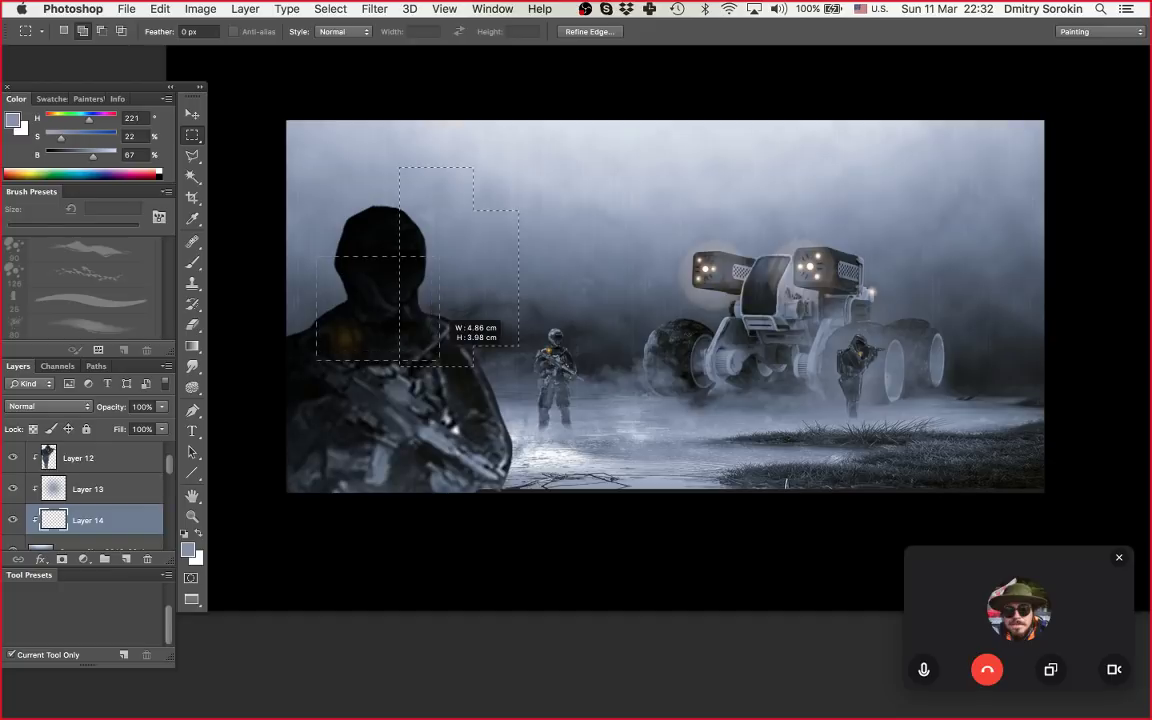
left_click_drag(317, 257, 440, 361)
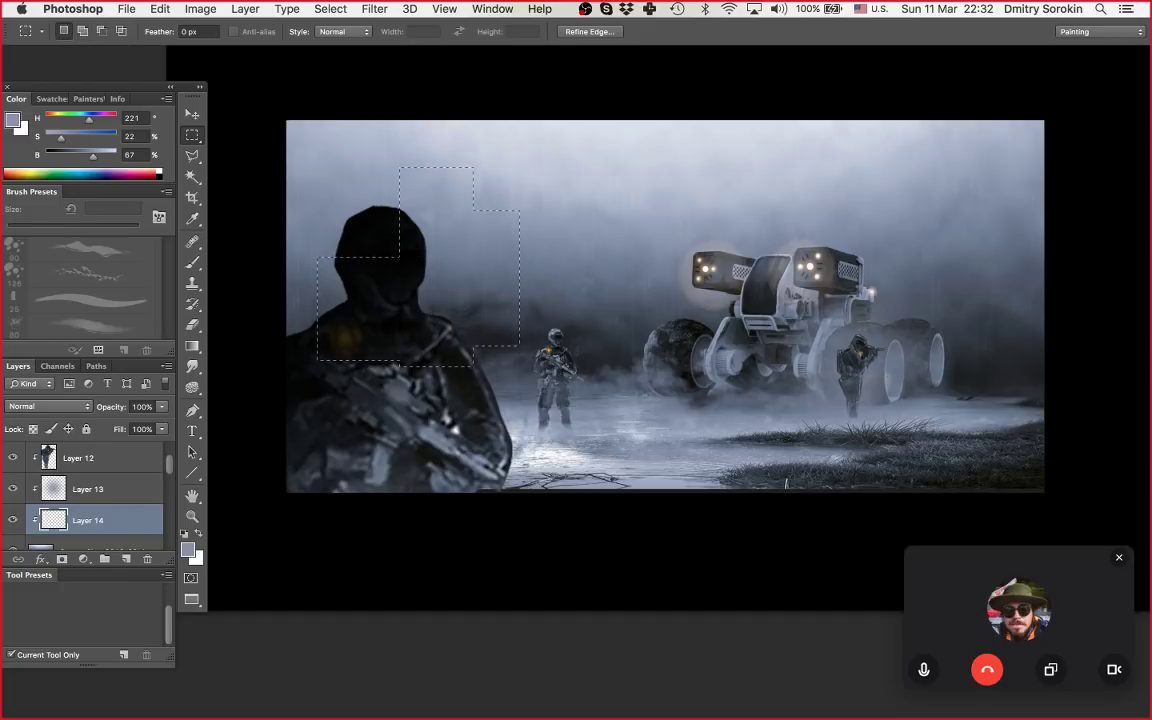
key("shift")
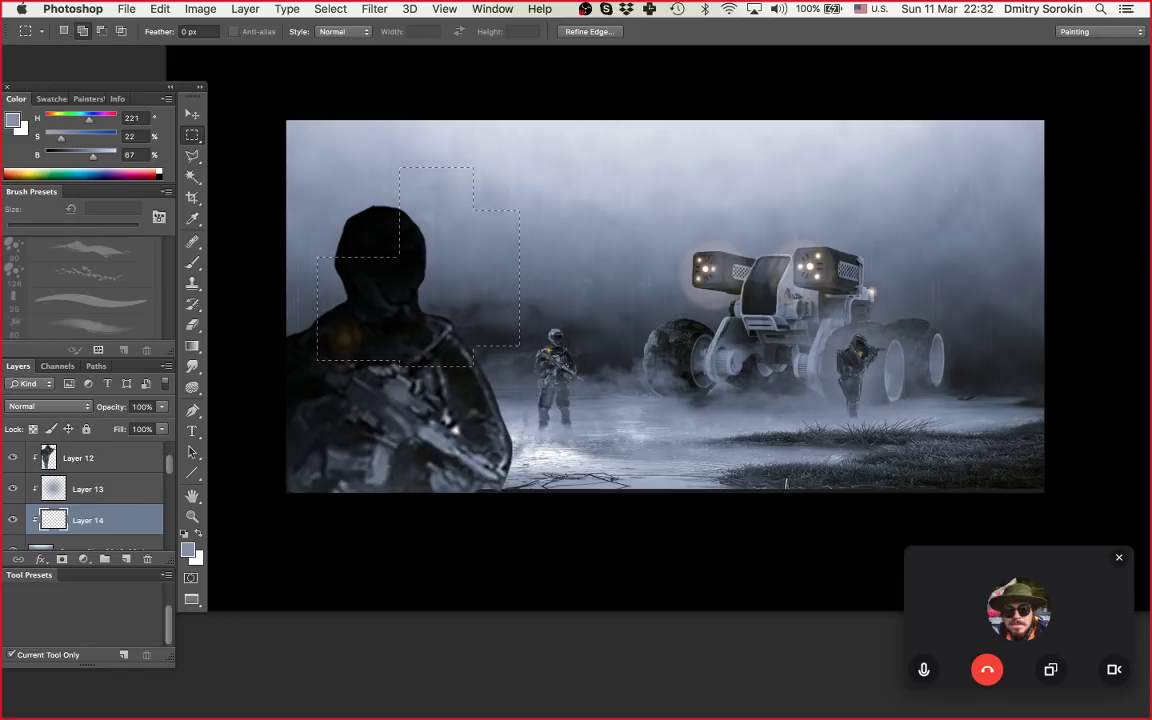
left_click_drag(422, 247, 427, 248)
left_click_drag(513, 258, 534, 325)
key("l")
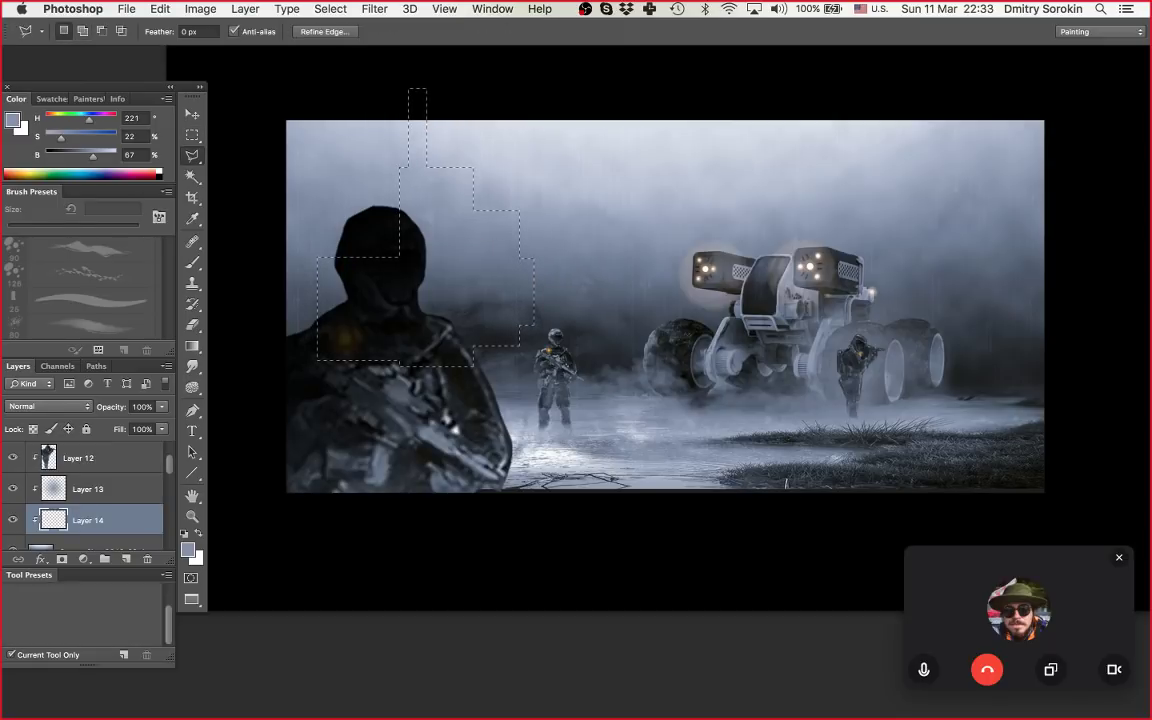
Step: Trim the stepped outer edge of the building-shaped selection beside the foreground soldier's head by subtracting a freeform polygon
key("shift")
left_click(474, 142)
left_click(497, 97)
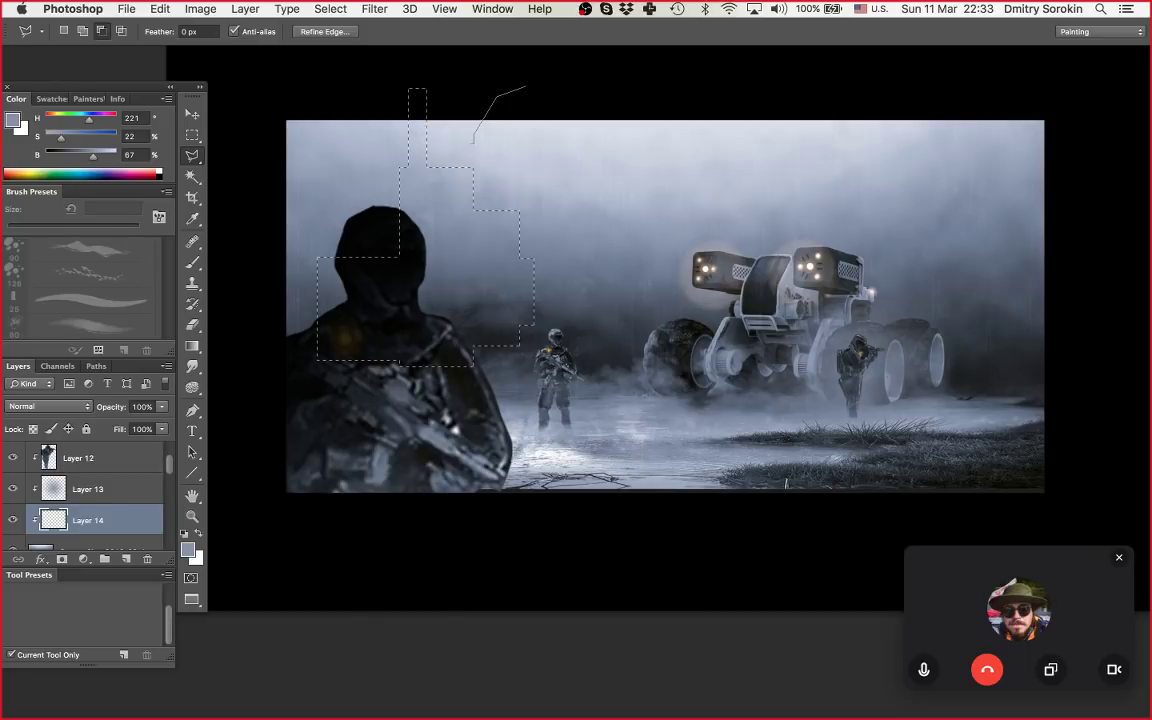
left_click(525, 86)
left_click(560, 118)
double_click(537, 278)
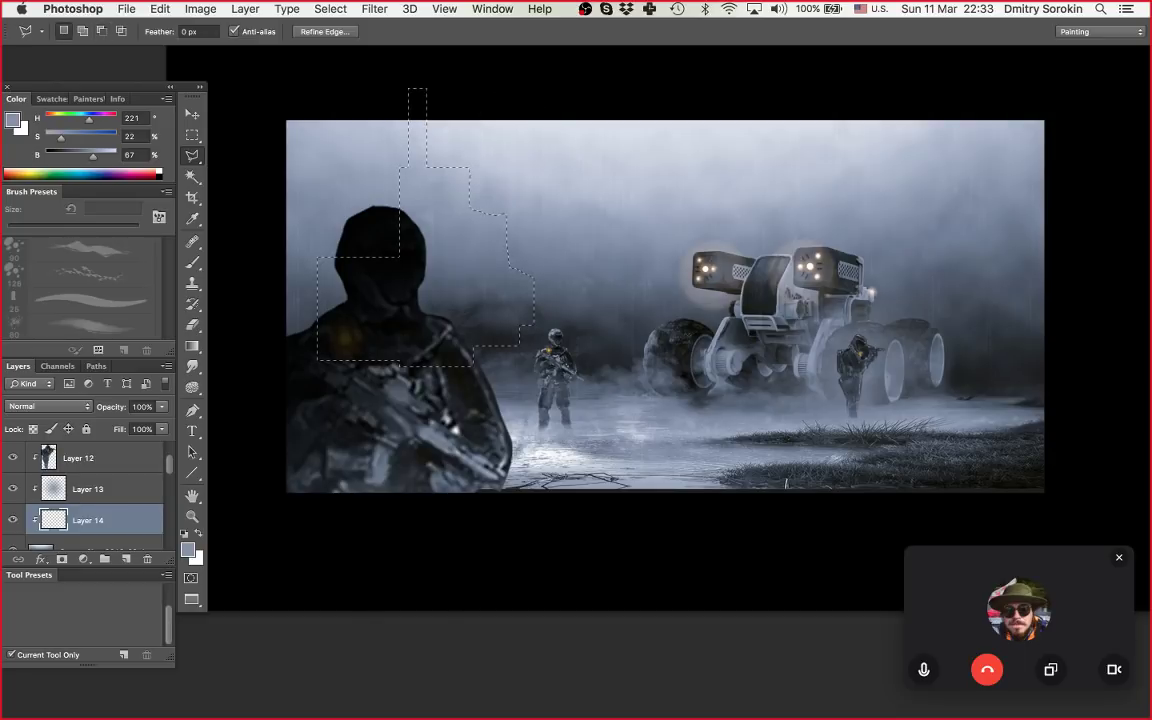
Step: Add a thin vertical post and a horizontal beam to the selection above its upper step with small rectangles
key("m")
left_click_drag(494, 174, 499, 234)
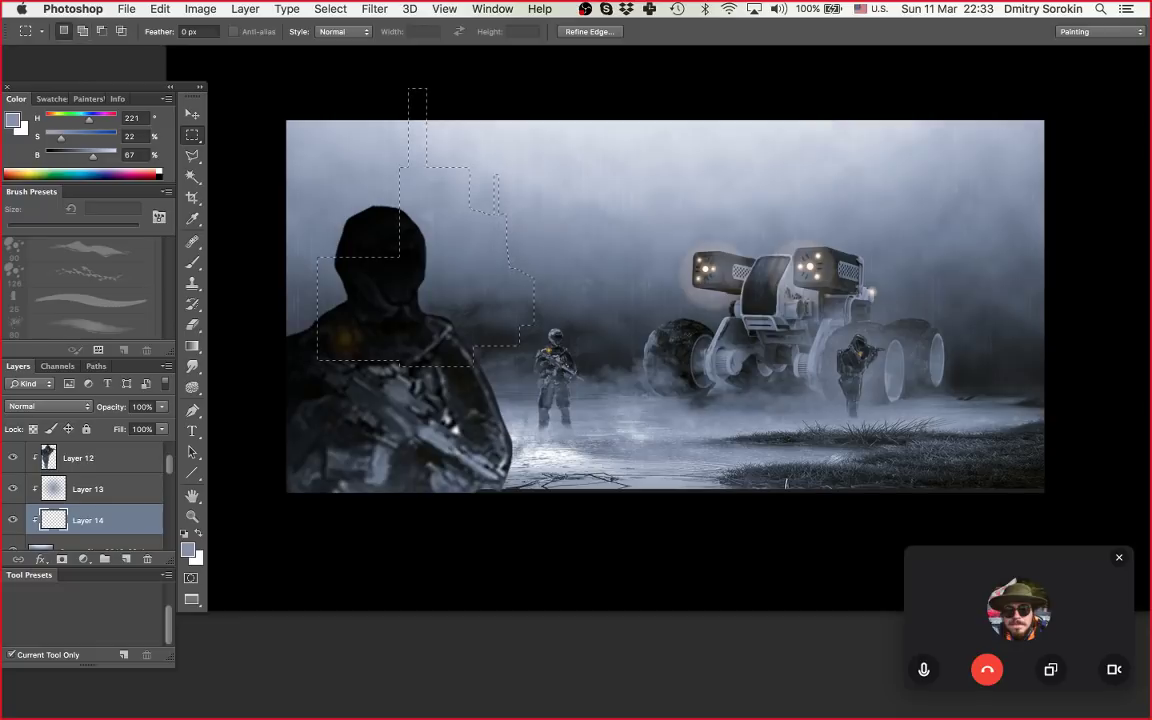
key("shift")
left_click_drag(470, 179, 500, 186)
Step: Fill the selection with a gradient in a dark blue-gray sampled from the fog and set Layer 14's opacity to 22%
key("super+h")
key("g")
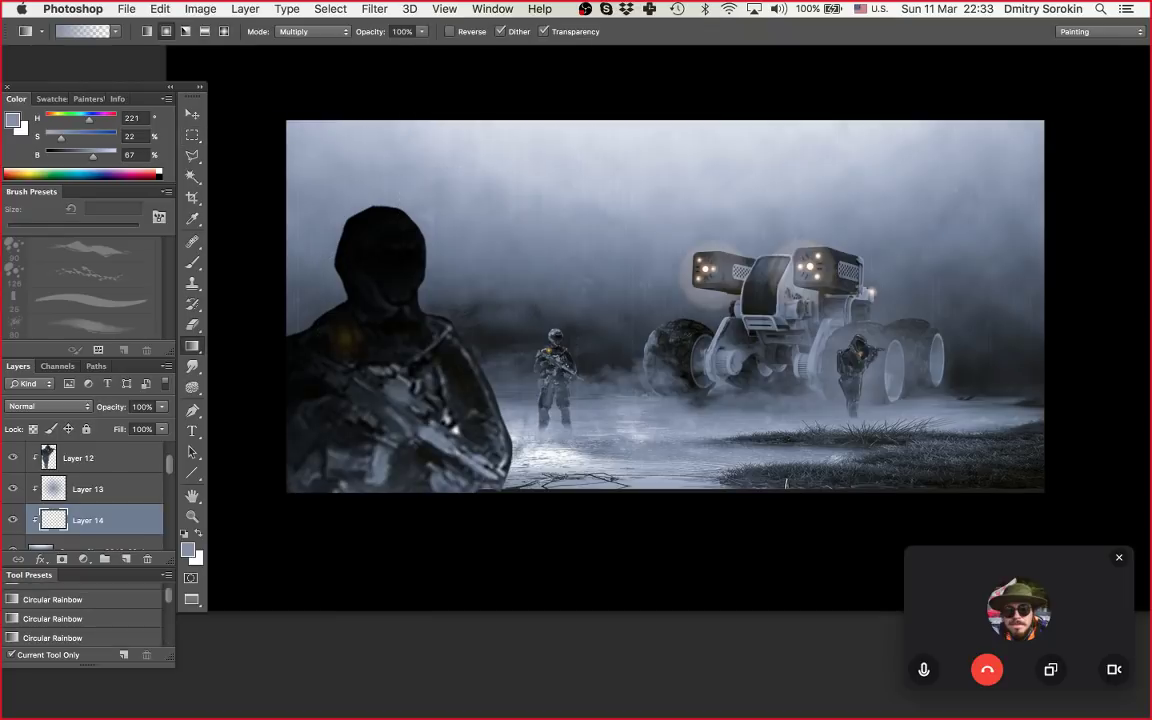
left_click(490, 312, "alt")
left_click_drag(465, 104, 515, 319)
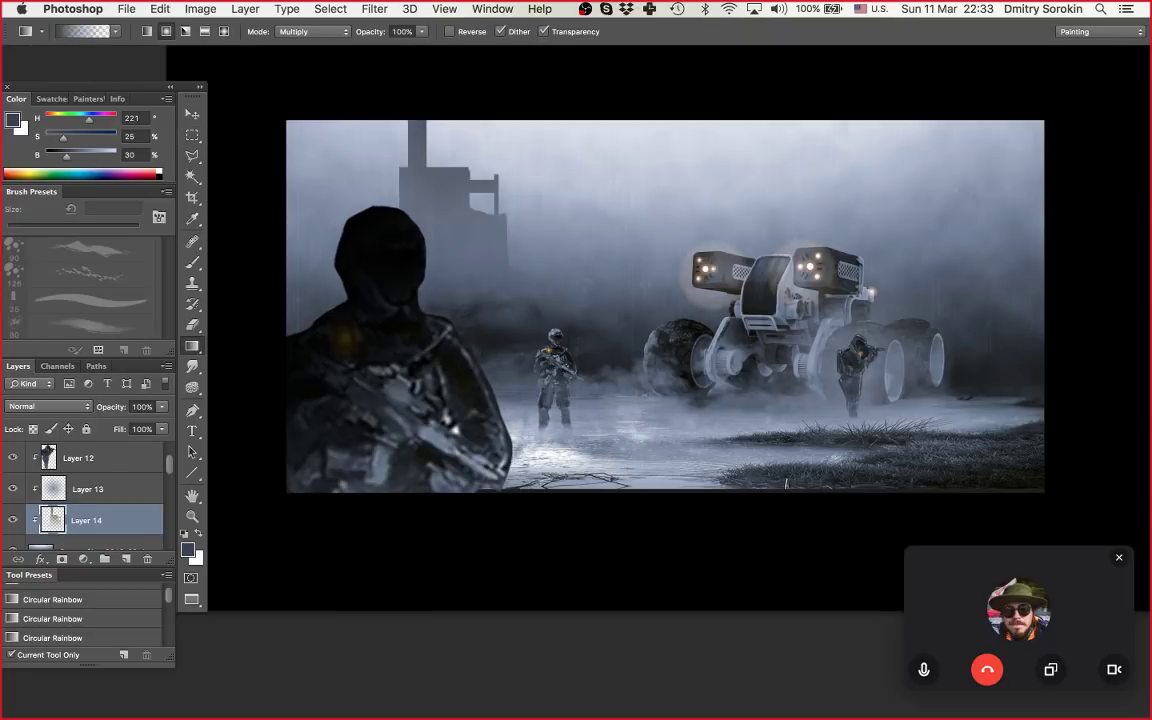
left_click_drag(162, 407, 102, 428)
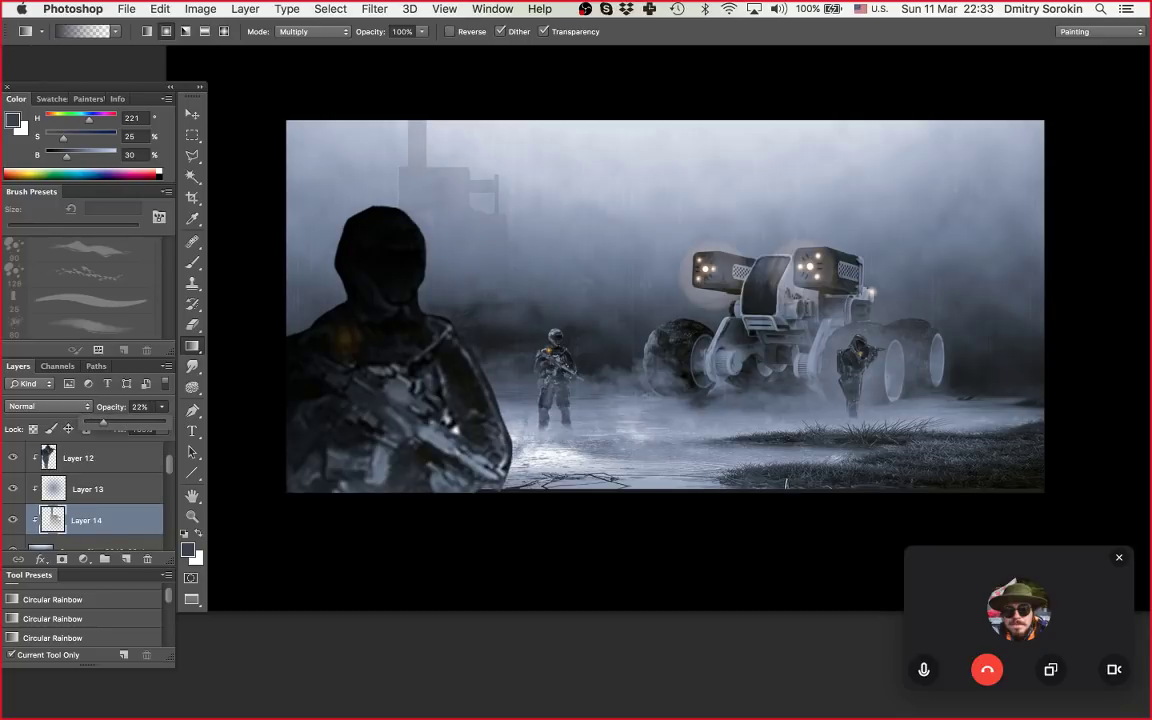
Step: Compare the scene with and without Layers 10 to 14, and examine the soldiers and vehicle at different magnifications
key("z")
left_click_drag(598, 310, 508, 276)
scroll(570, 302, "up", 1)
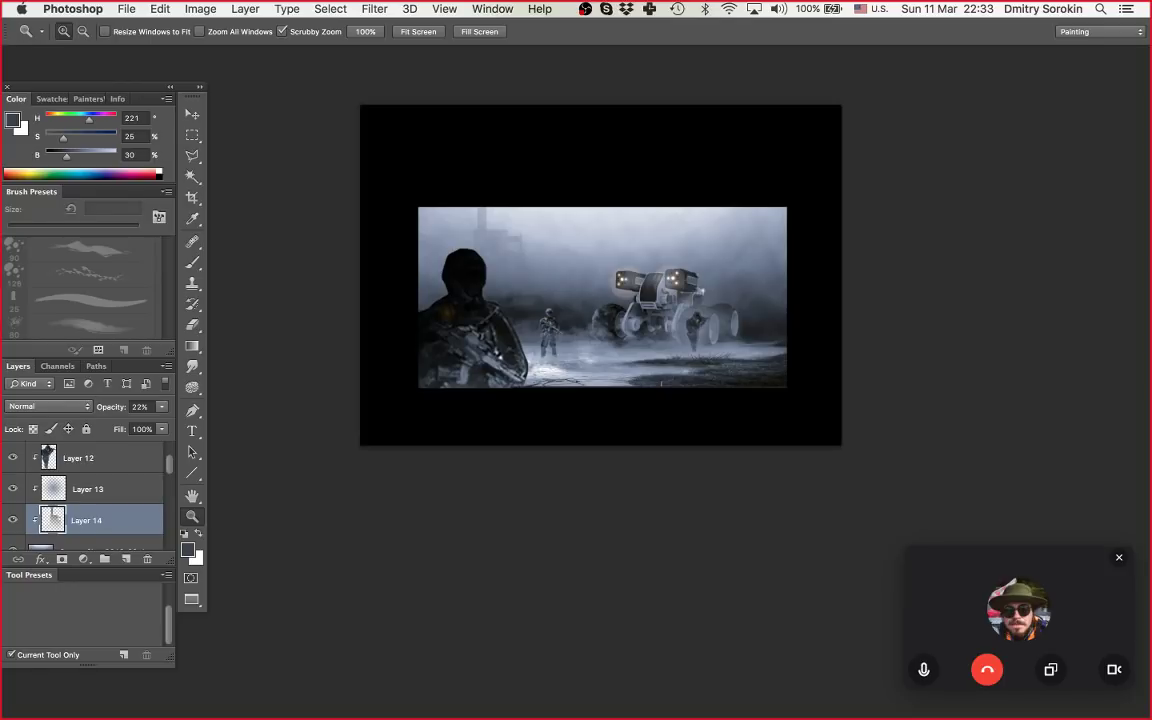
scroll(85, 490, "up", 2)
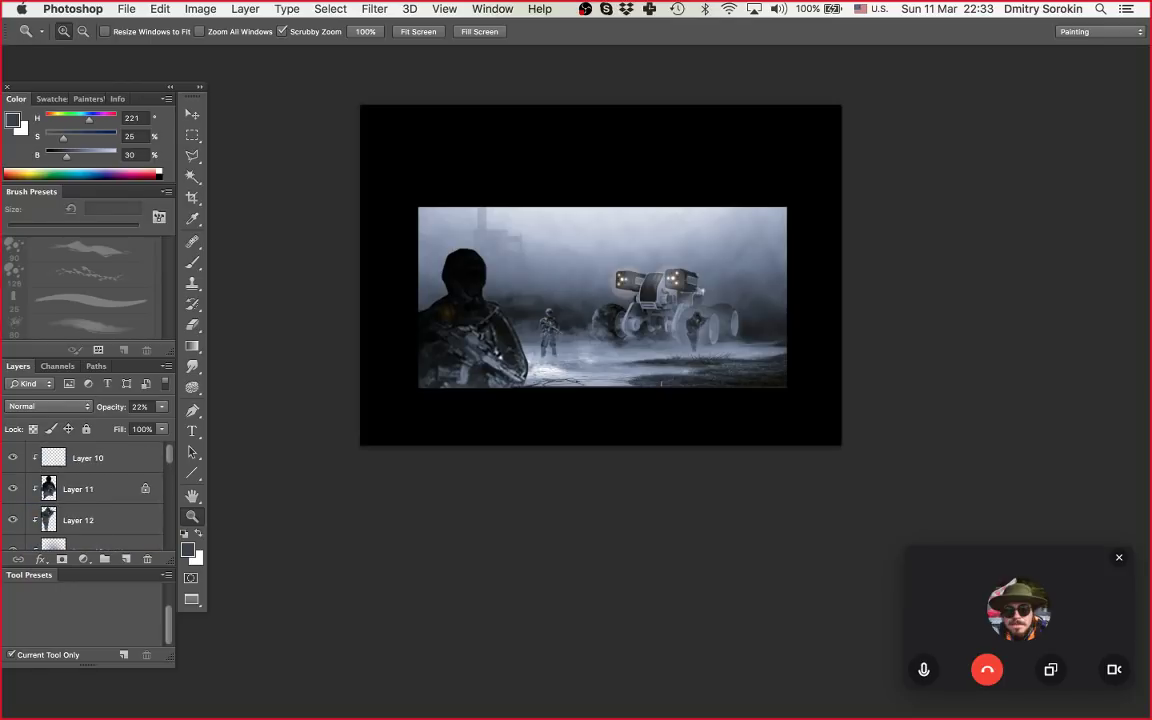
left_click_drag(13, 458, 13, 547)
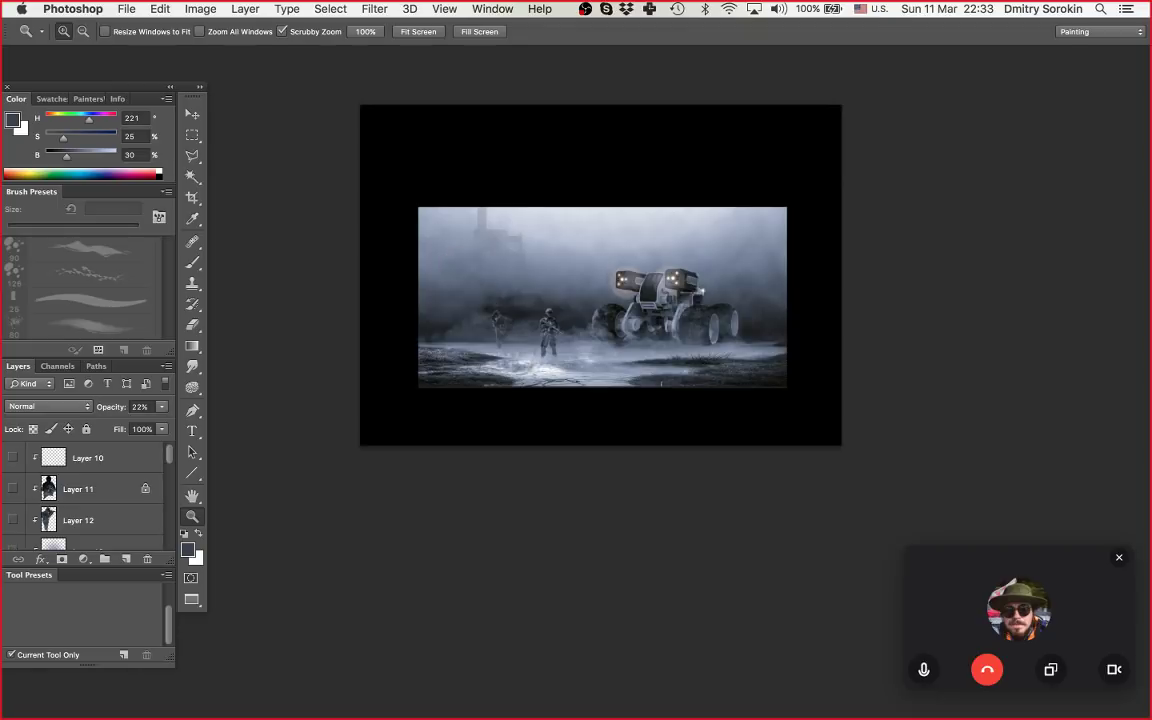
scroll(85, 490, "down", 1)
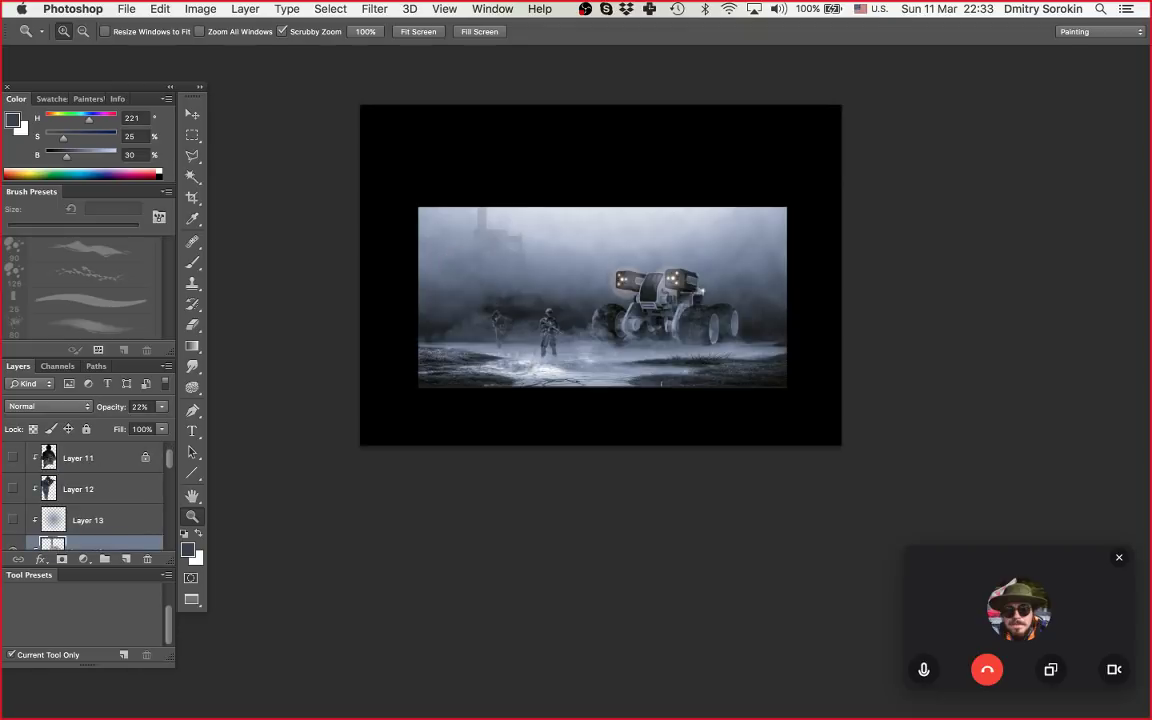
left_click_drag(88, 567, 88, 616)
left_click(13, 551)
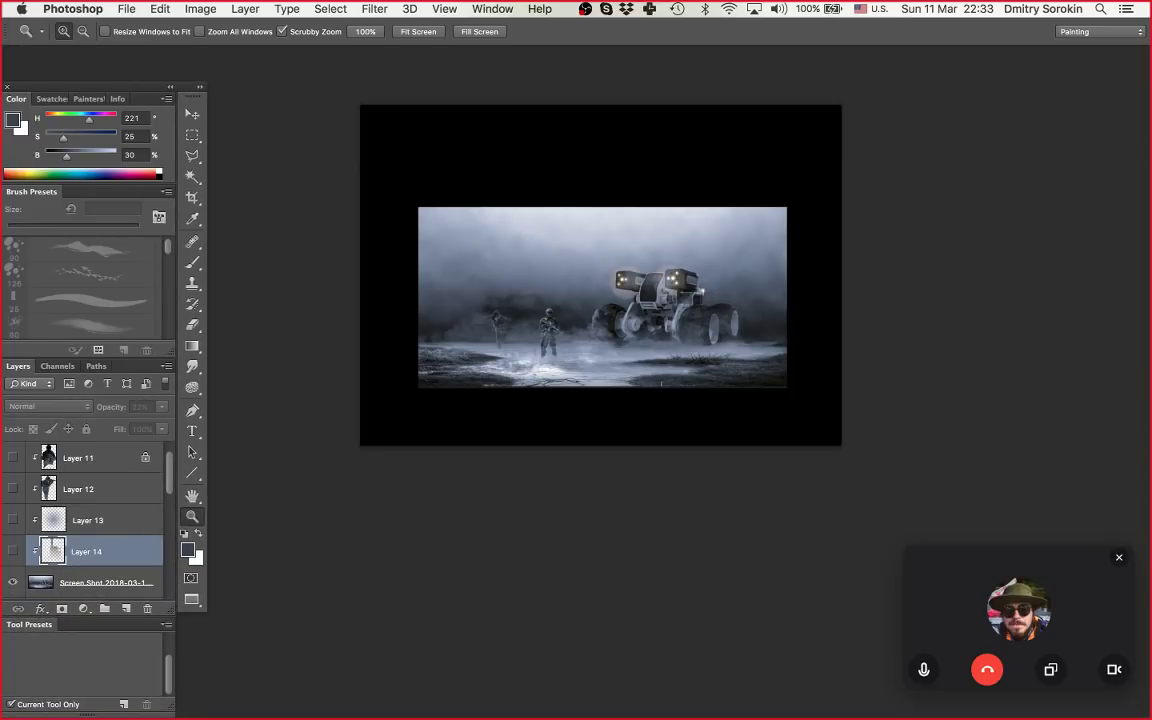
left_click_drag(13, 551, 13, 458)
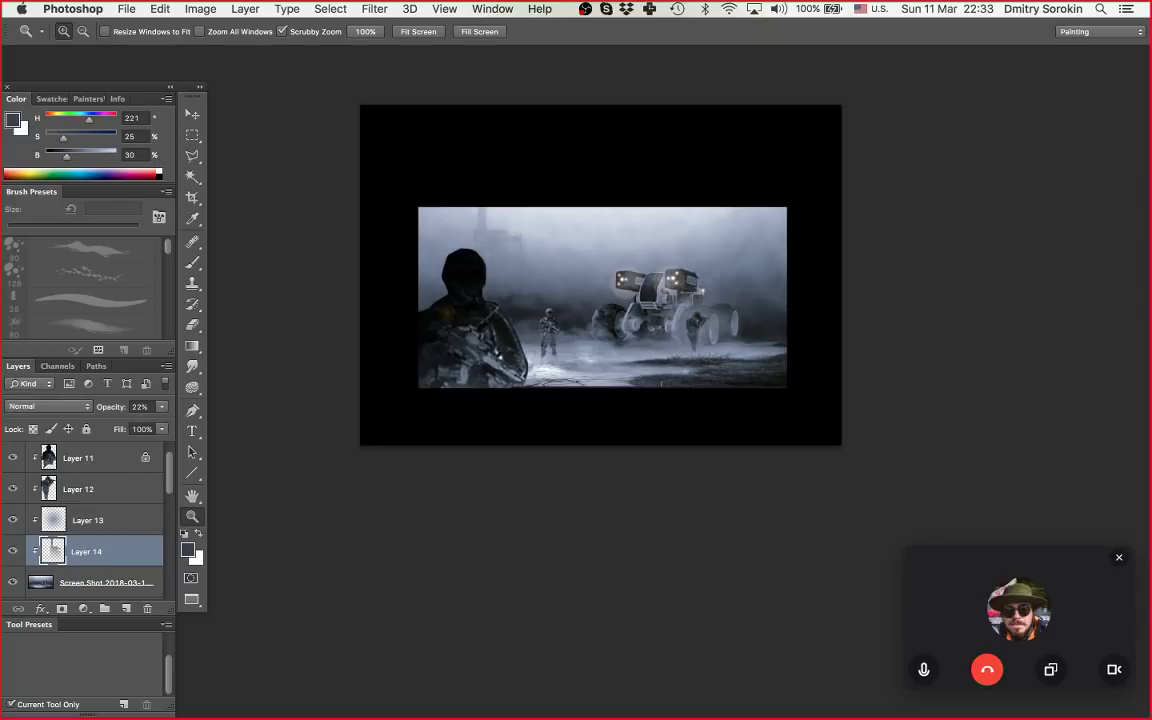
scroll(13, 458, "up", 1)
left_click(13, 458)
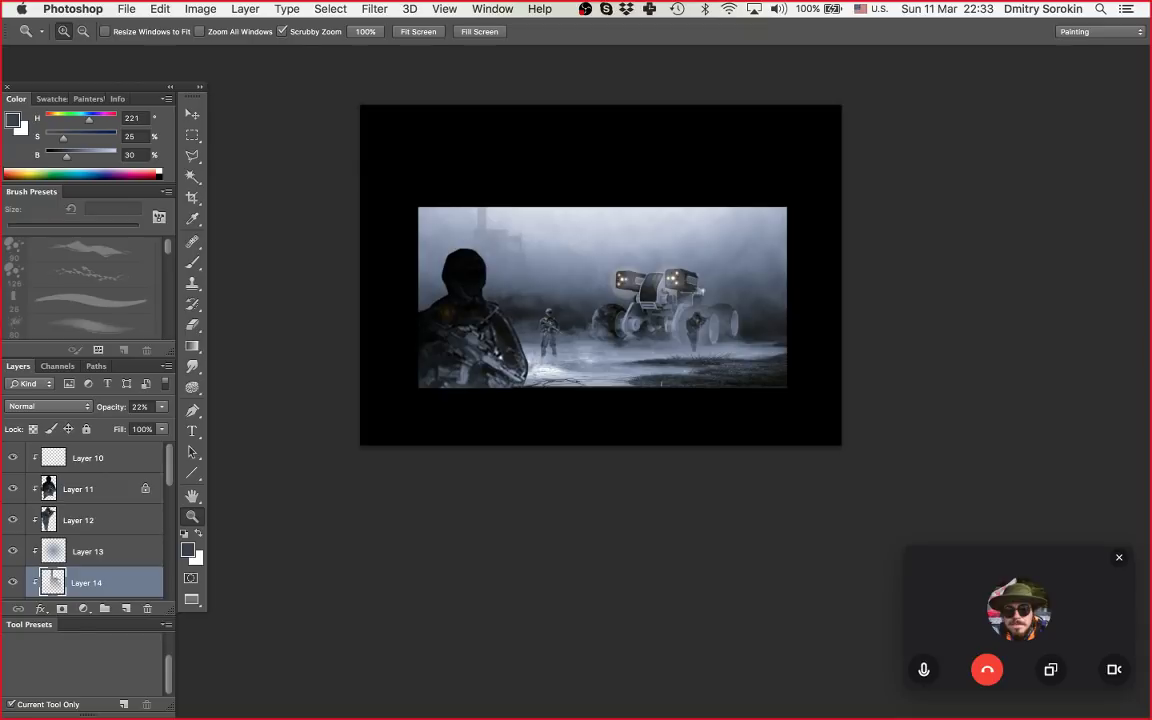
mouse_move(612, 348)
left_mouse_down()
mouse_move(678, 361)
mouse_move(592, 345)
left_mouse_up()
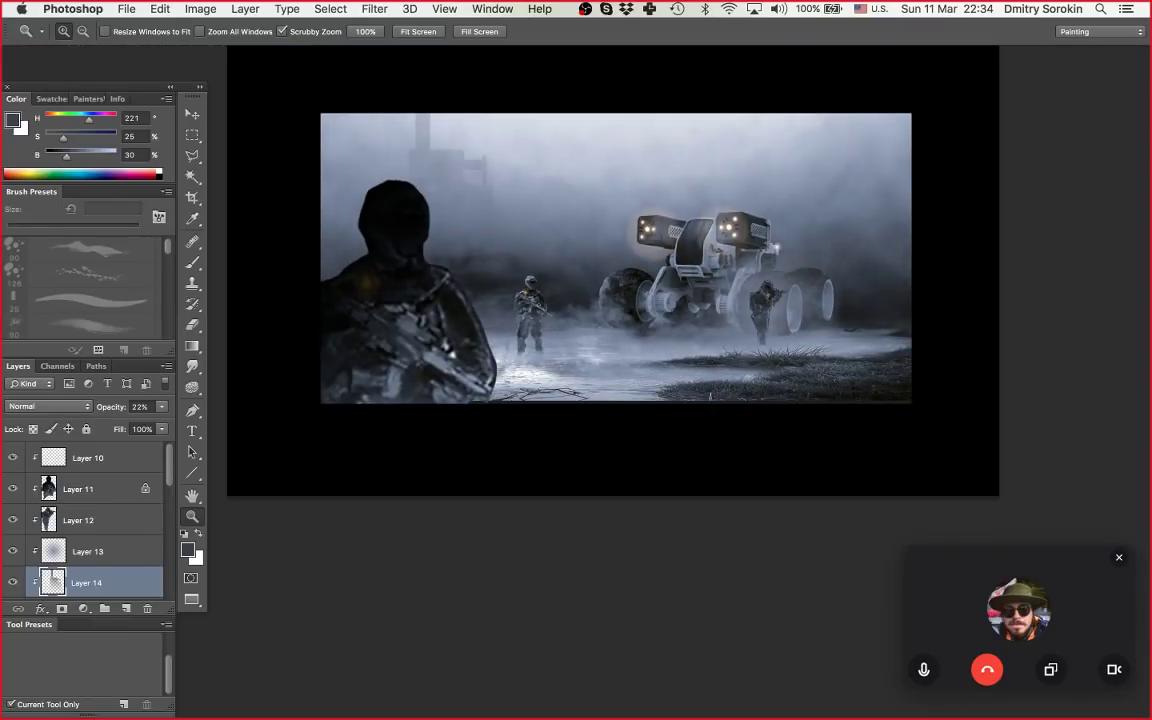
left_click_drag(798, 328, 829, 328)
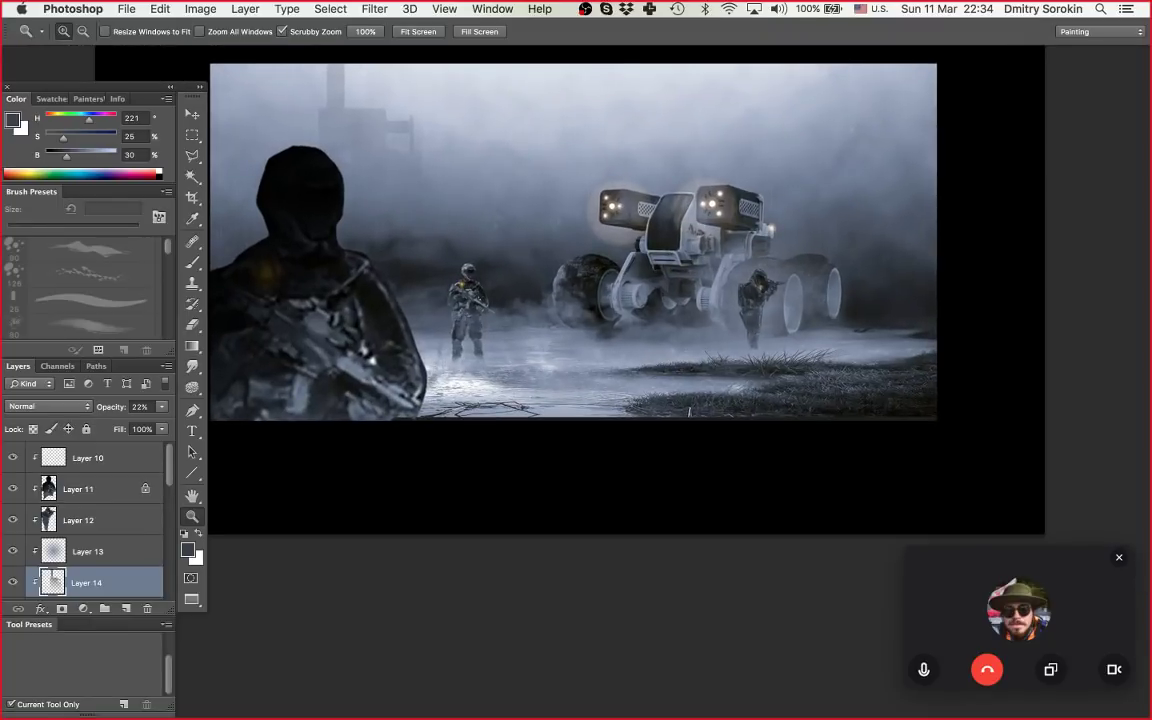
scroll(600, 361, "up", 3)
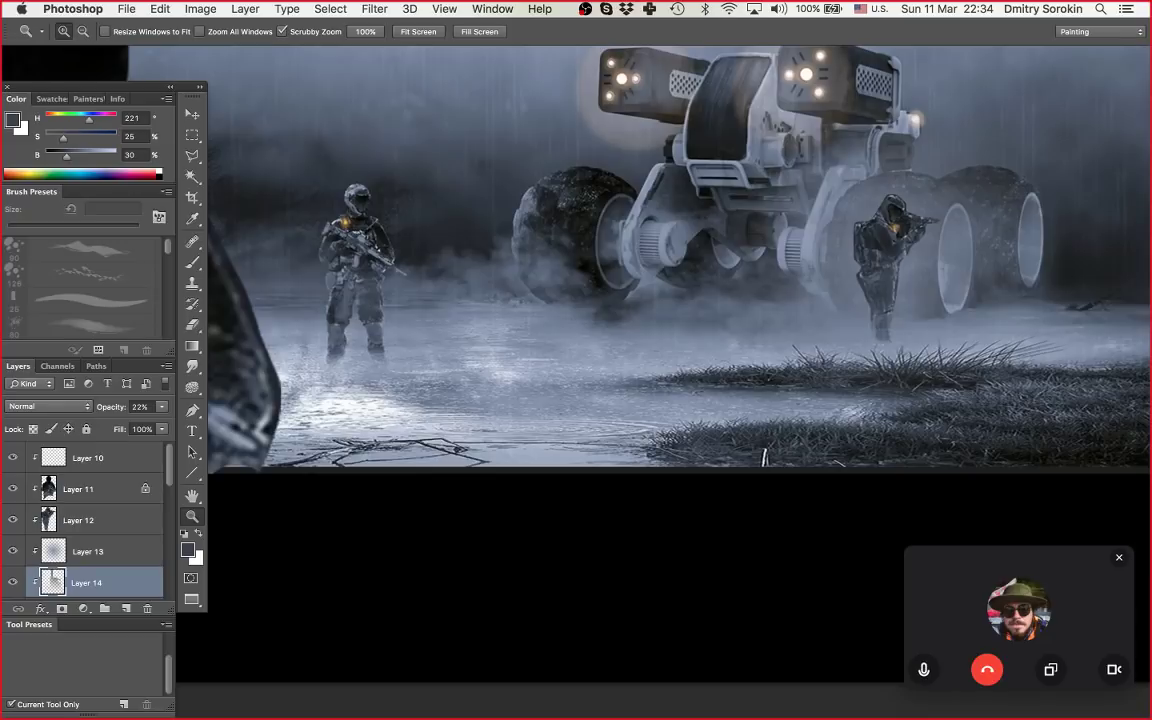
scroll(663, 342, "down", 2)
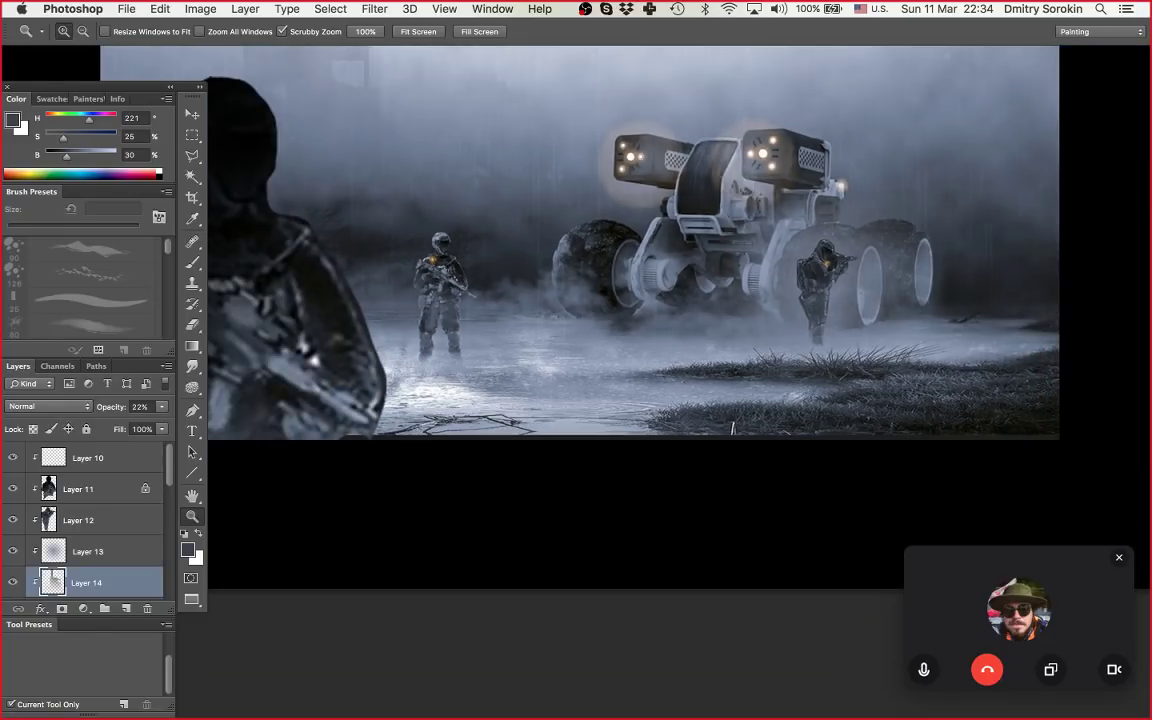
scroll(680, 295, "down", 2)
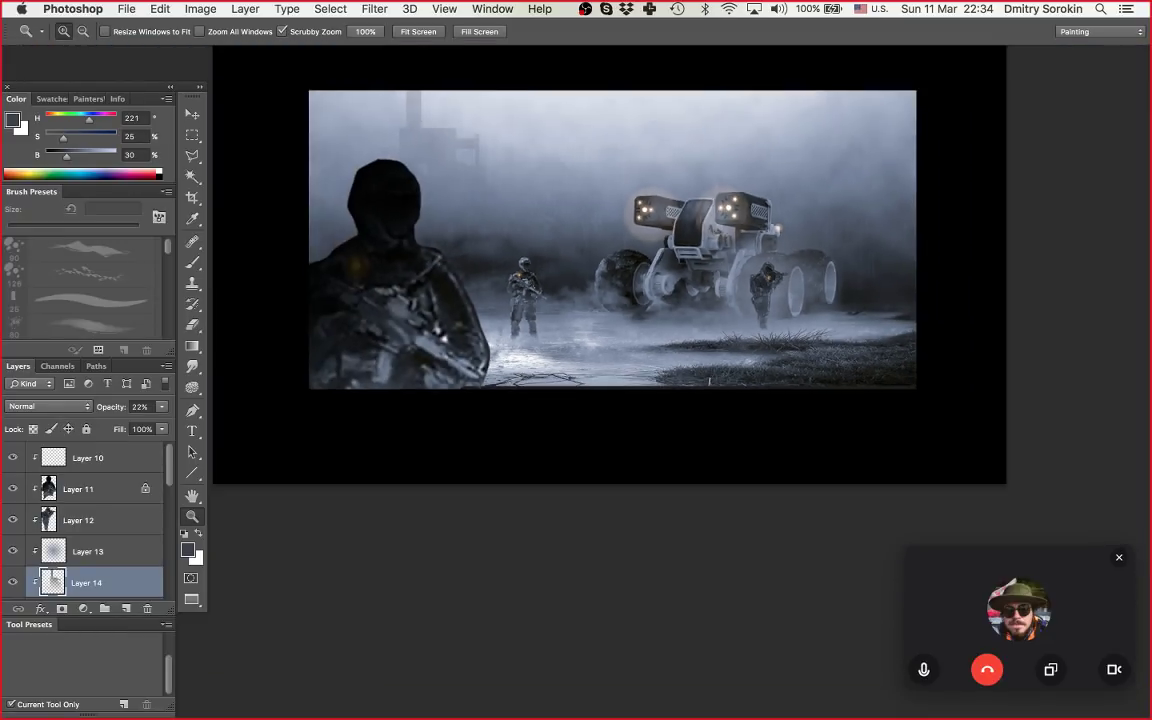
Step: Group the screenshot image with Layers 10 to 14, hide the group, and add a new empty layer above it
mouse_move(655, 702)
scroll(85, 520, "down", 5)
scroll(85, 520, "up", 4)
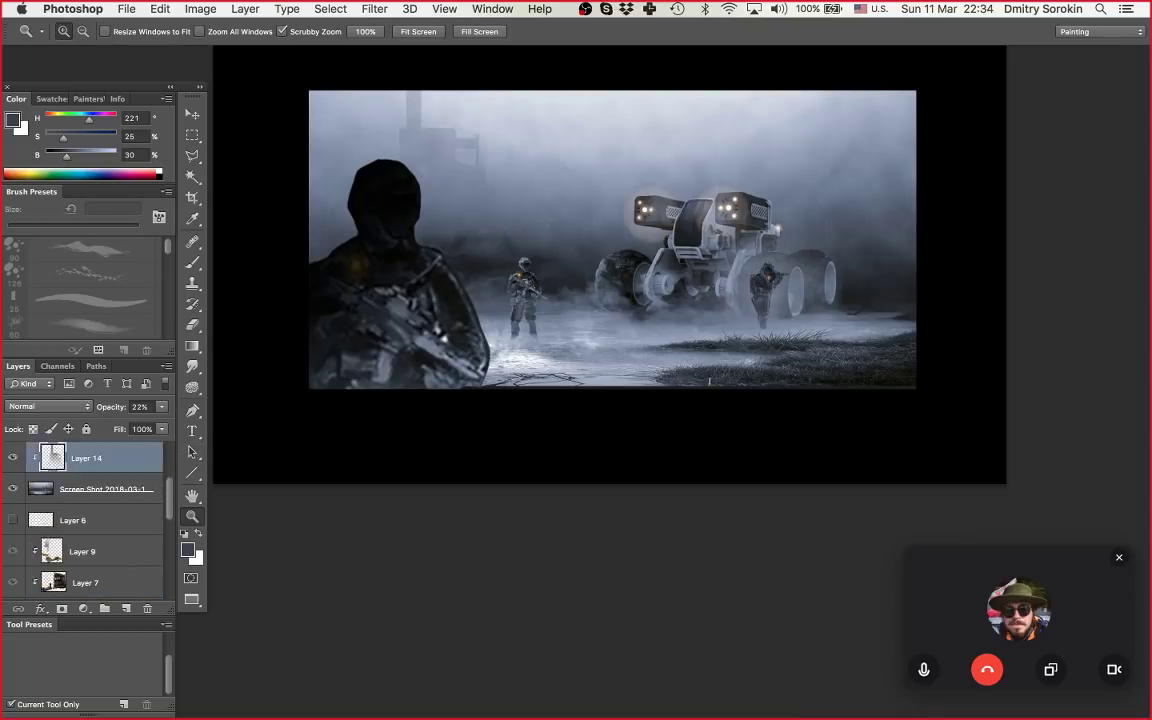
left_click(100, 520)
scroll(85, 520, "up", 3)
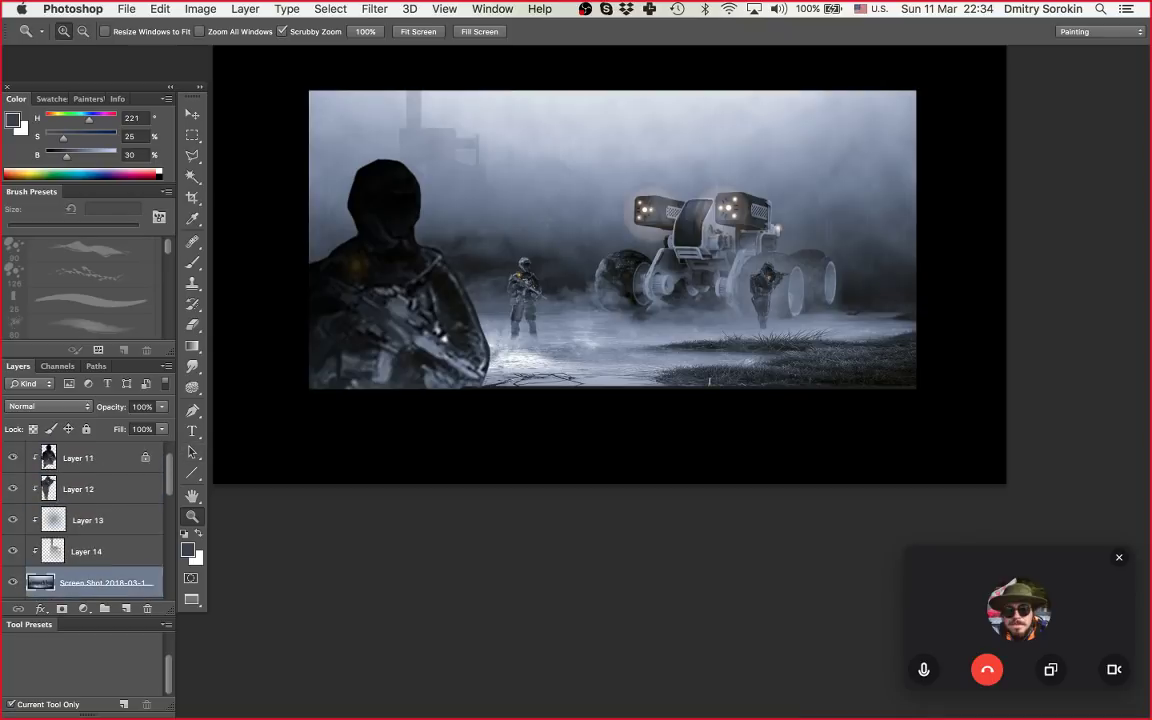
left_click(88, 458, "shift")
key("super+g")
left_click(13, 451)
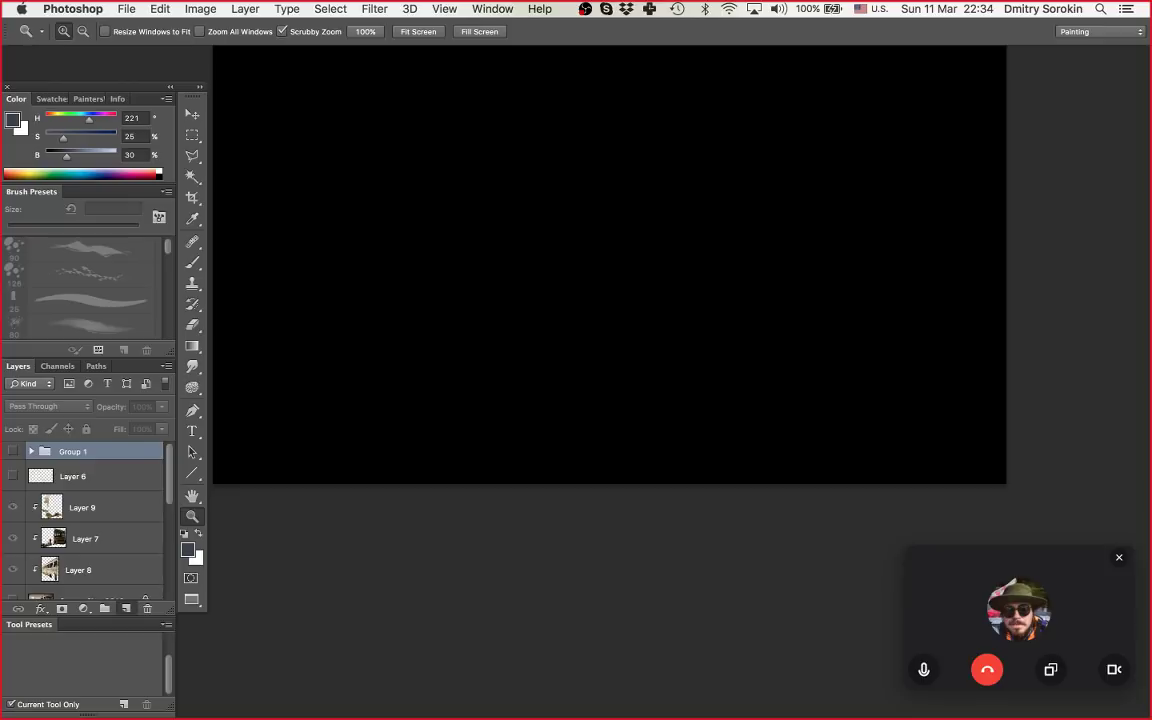
key("super+shift+alt+n")
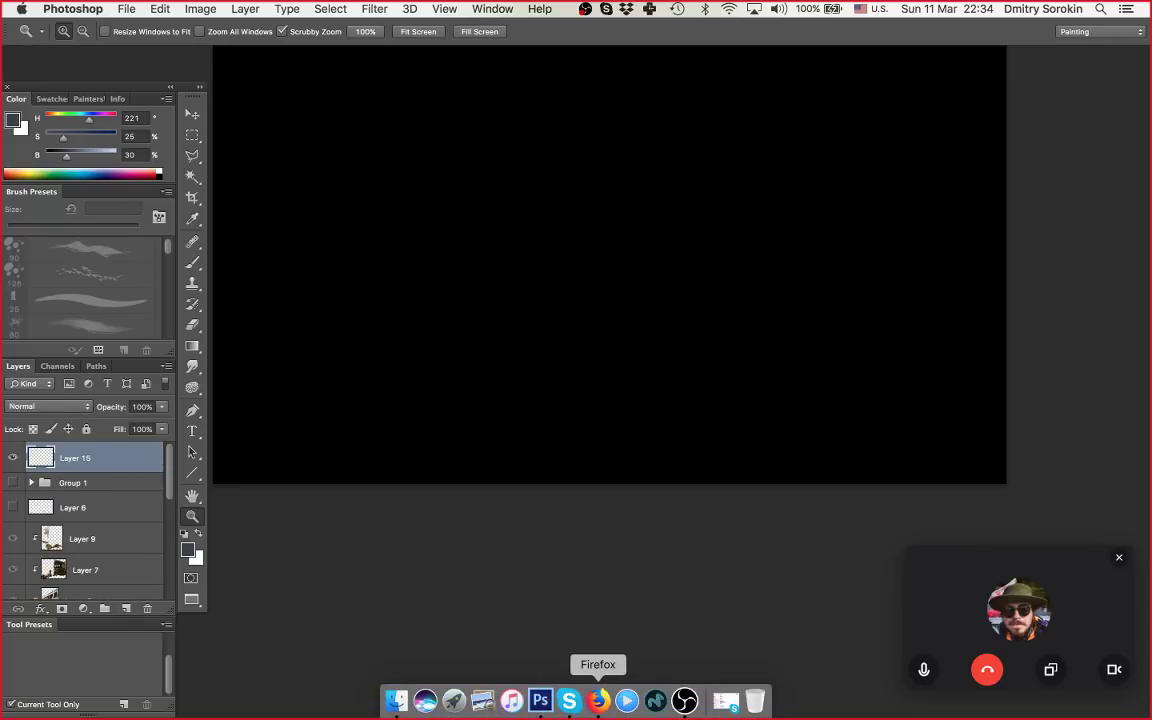
Step: Switch to Firefox, leave the vehicle picture, and view the neon night-street artwork from the post's comments
left_click(598, 700)
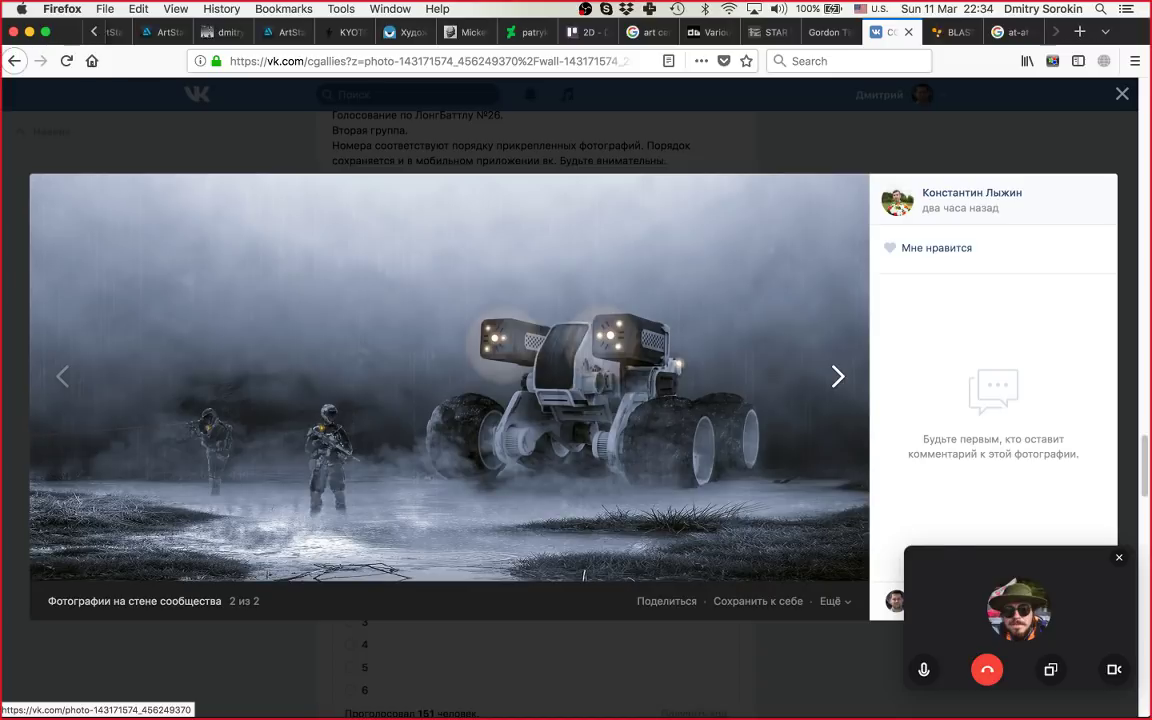
key("Escape")
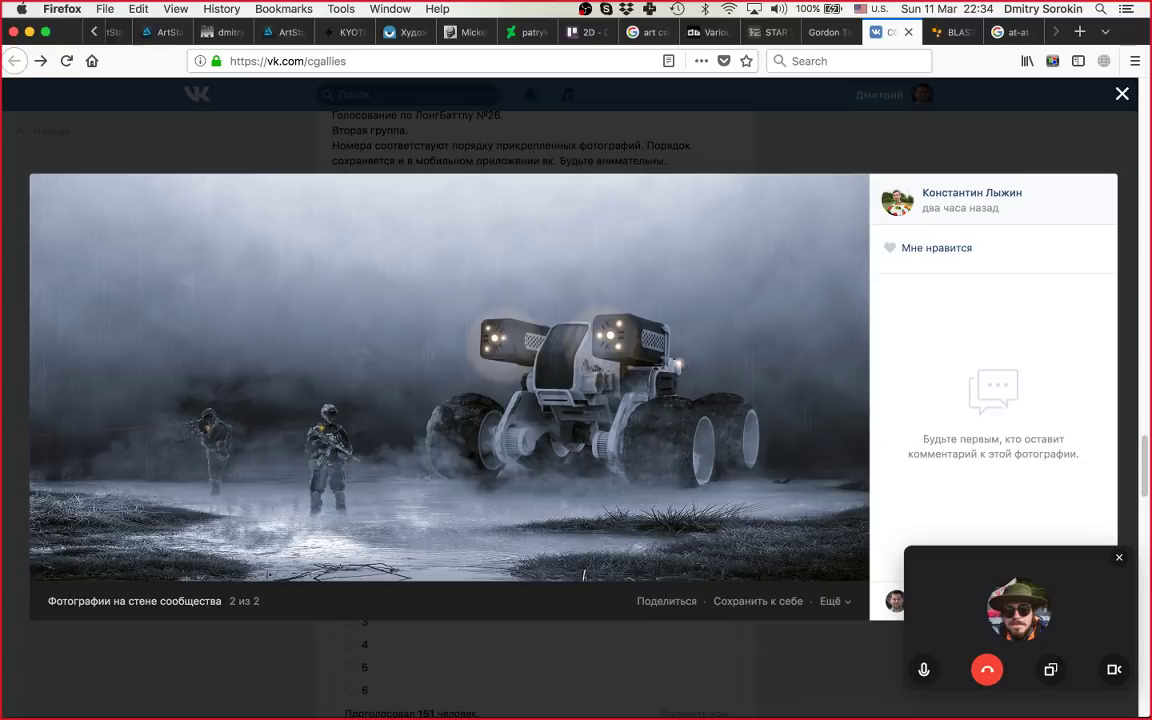
scroll(768, 332, "down", 5)
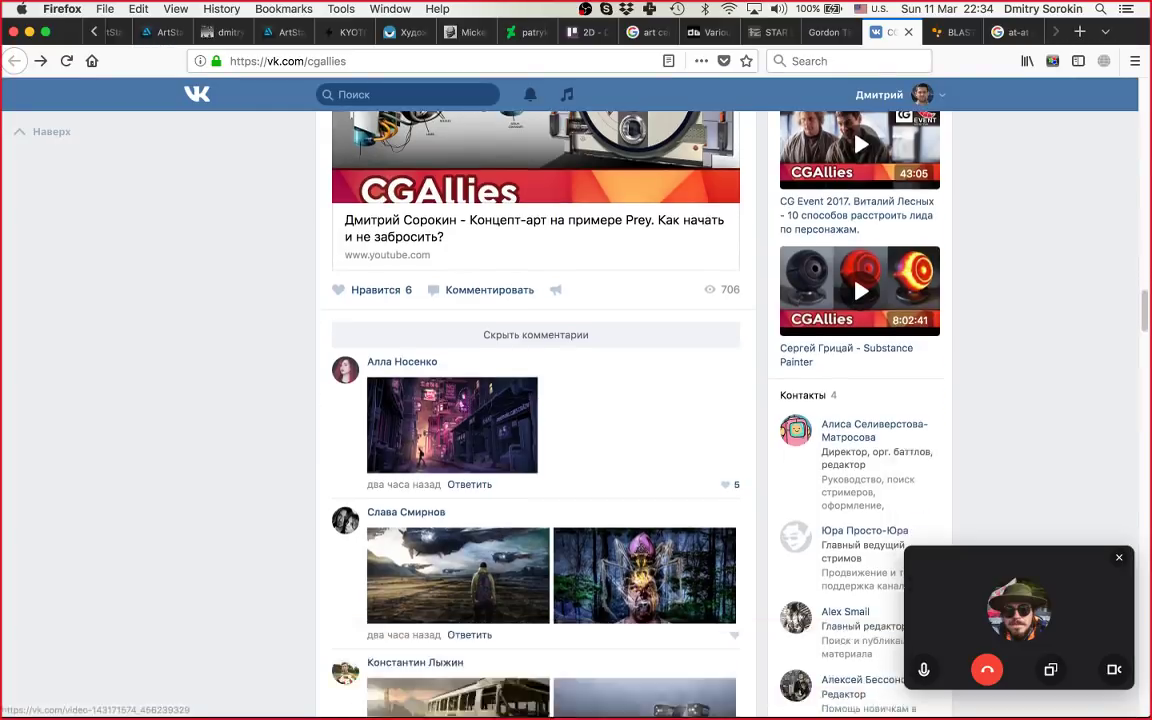
scroll(768, 213, "down", 3)
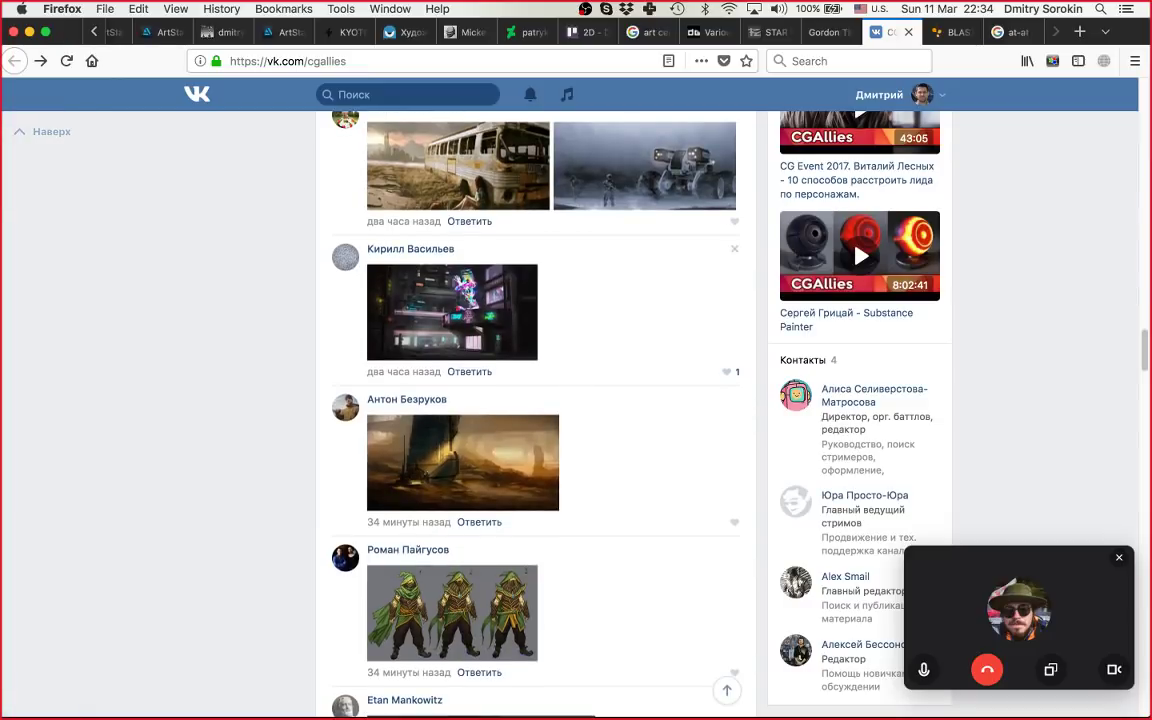
left_click(452, 312)
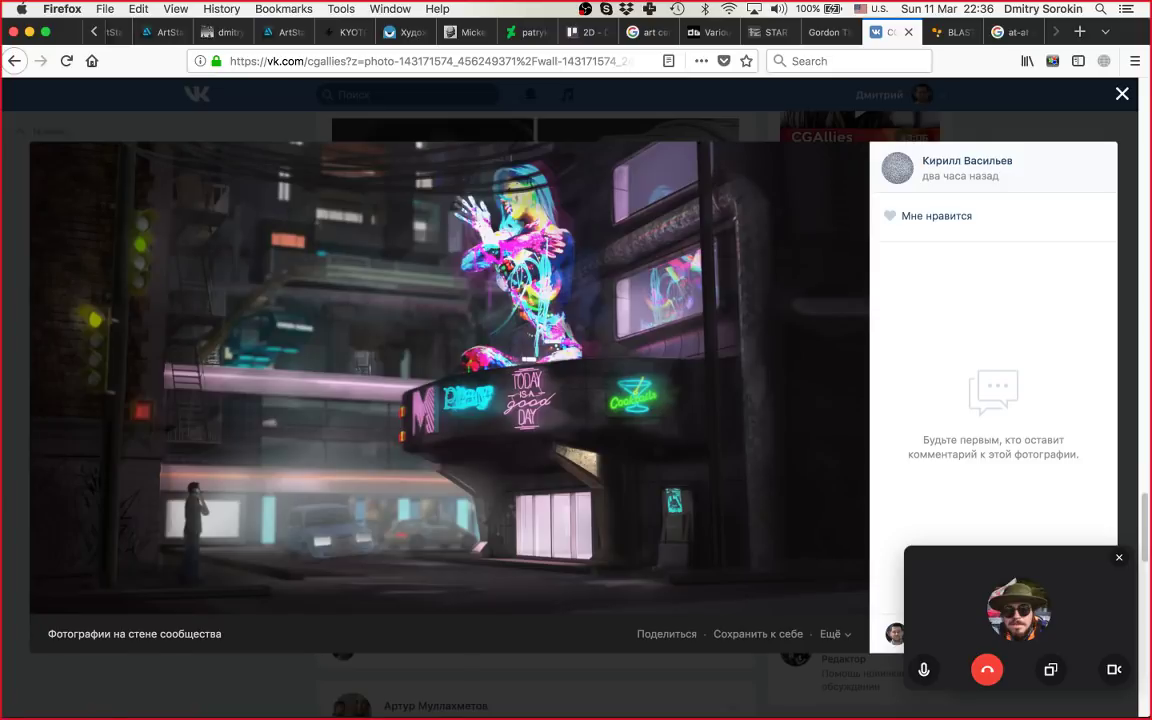
key("Escape")
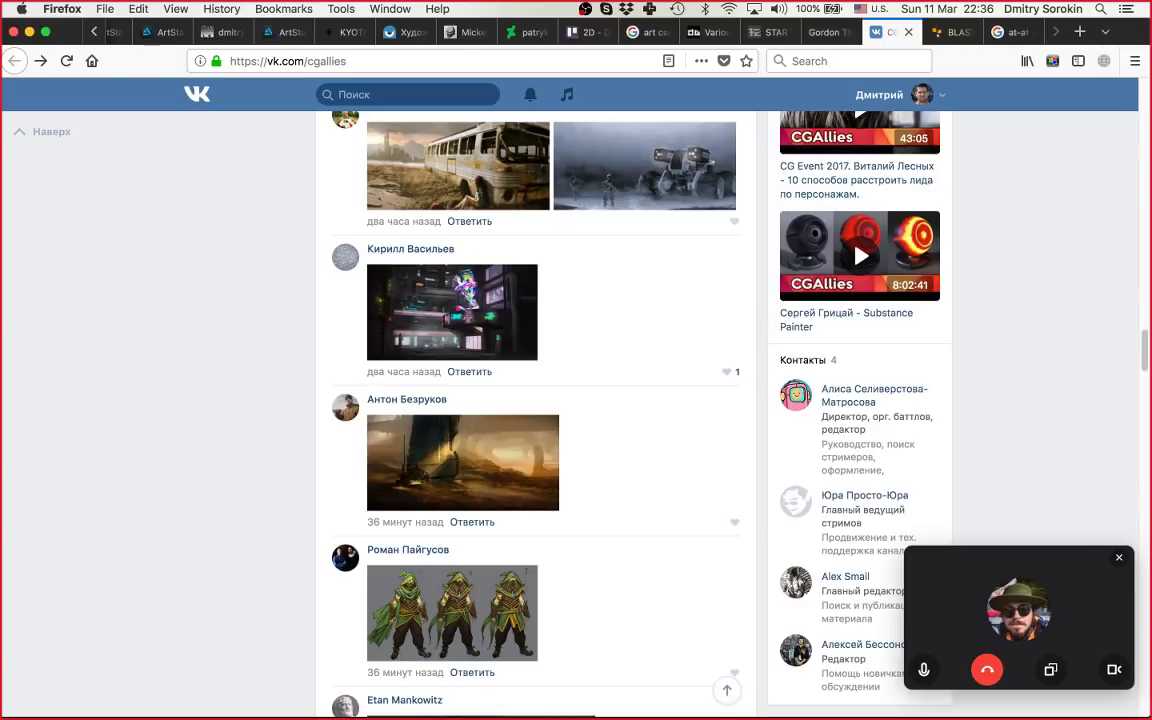
Step: Open the desert artwork with the giant blue mechanical structure from the comments and capture the full picture as a screenshot
scroll(768, 213, "down", 1)
scroll(768, 213, "down", 3)
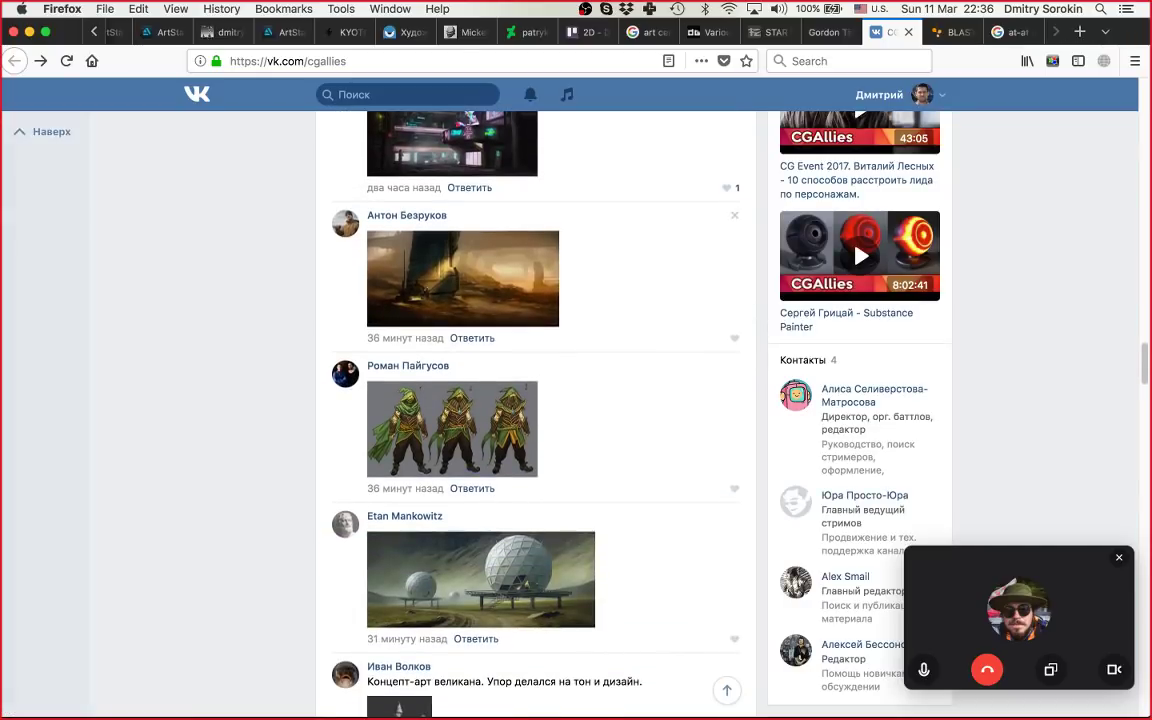
left_click(463, 279)
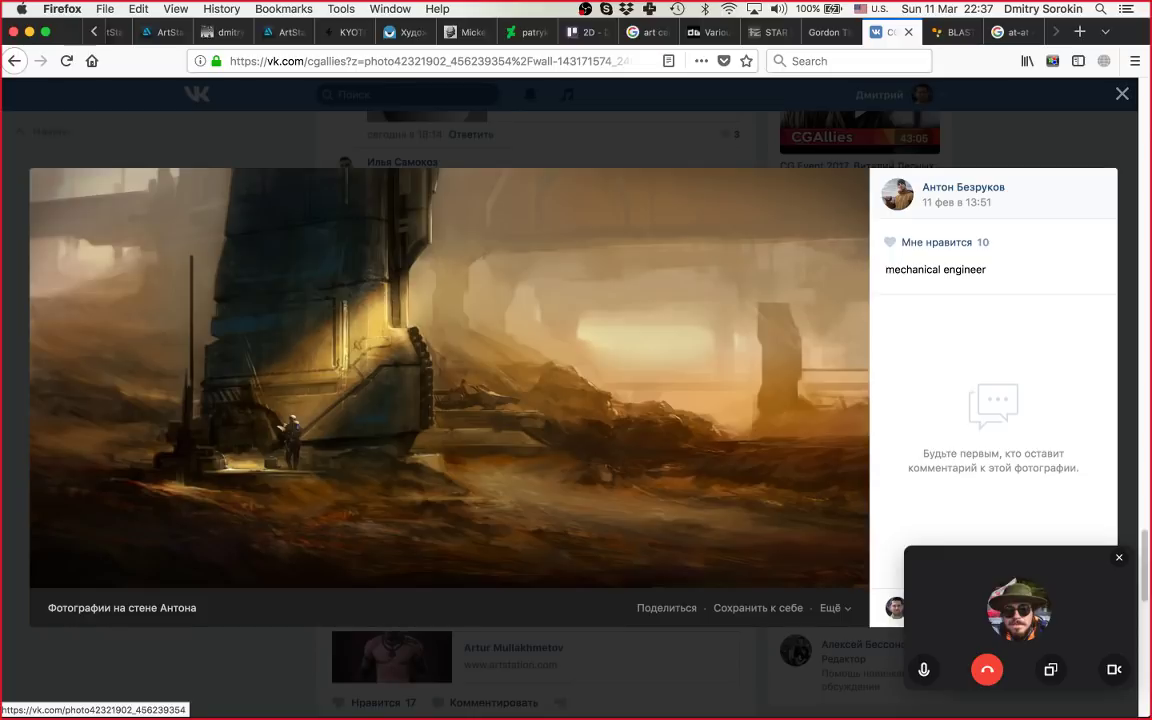
left_click_drag(30, 168, 862, 582)
left_click(29, 31)
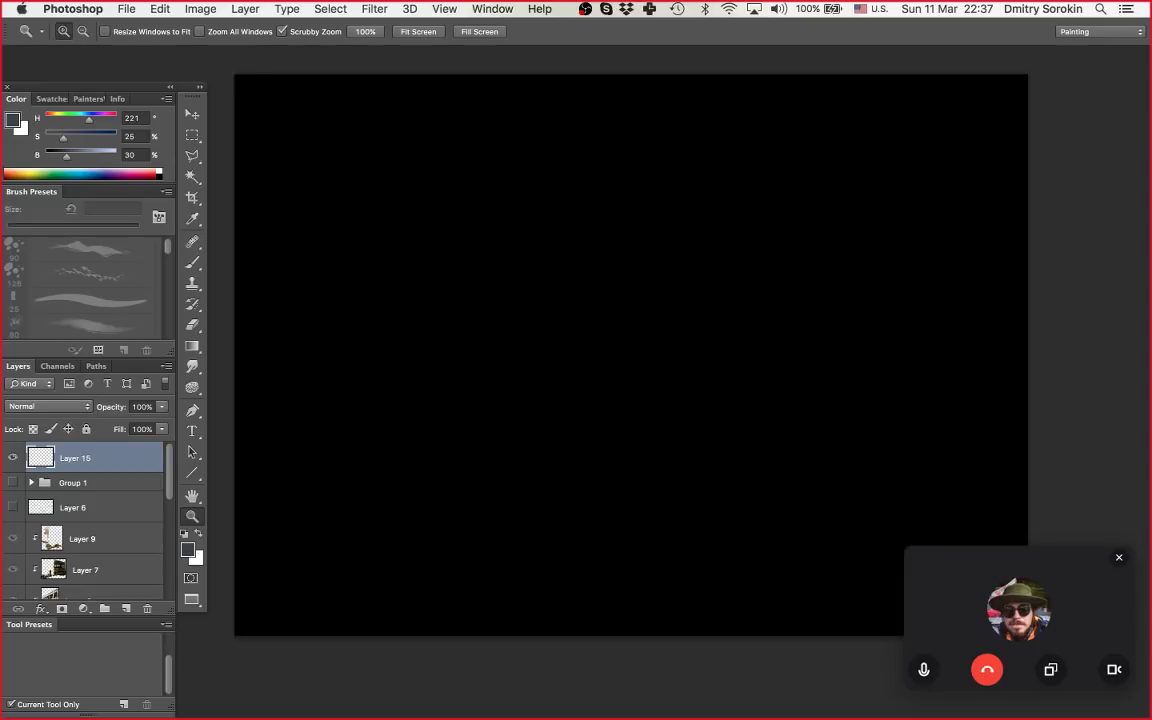
Step: Switch to Finder and place the desktop file "Screen Shot 2018-03-11 at 10.37.34 PM" with the desert artwork into the black Photoshop document
scroll(631, 330, "down", 3)
scroll(631, 330, "right", 3)
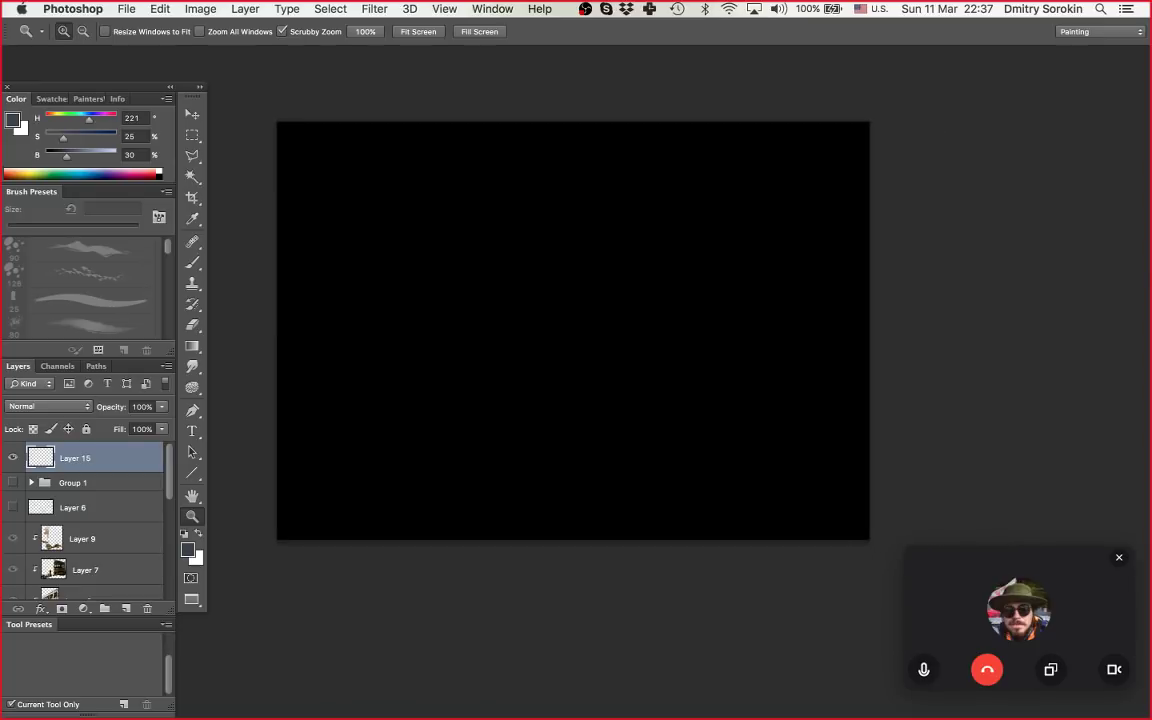
left_click(381, 713)
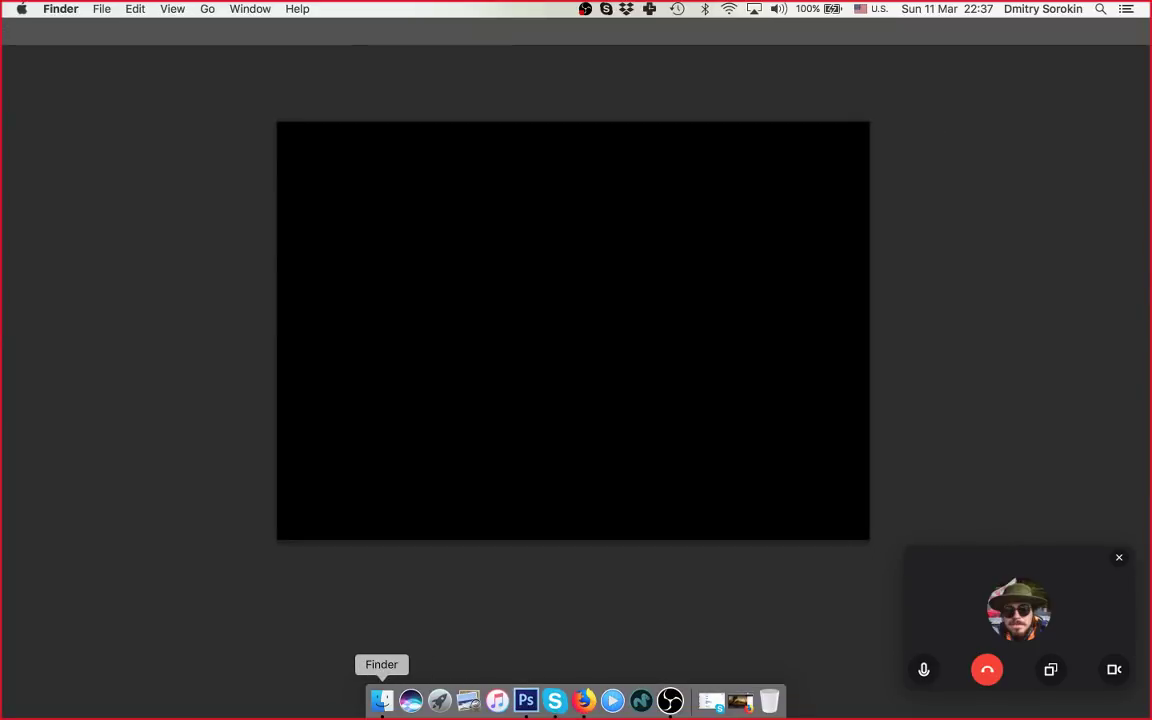
left_click_drag(700, 145, 635, 121)
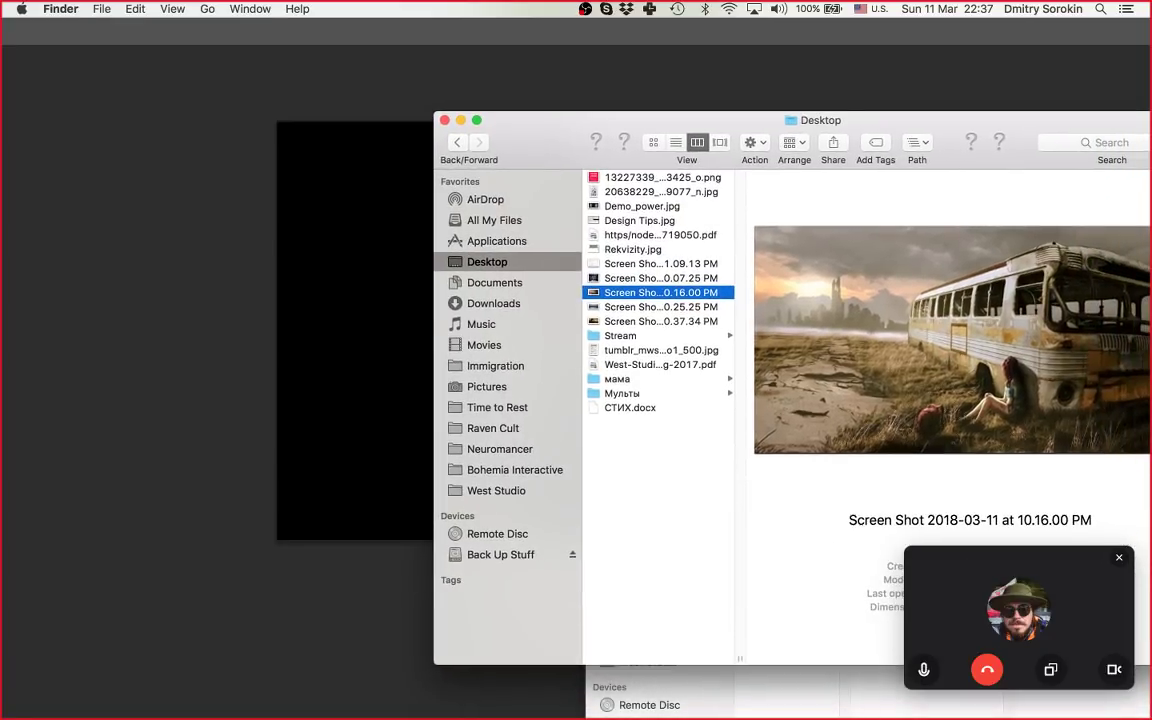
key("Down")
key("Down")
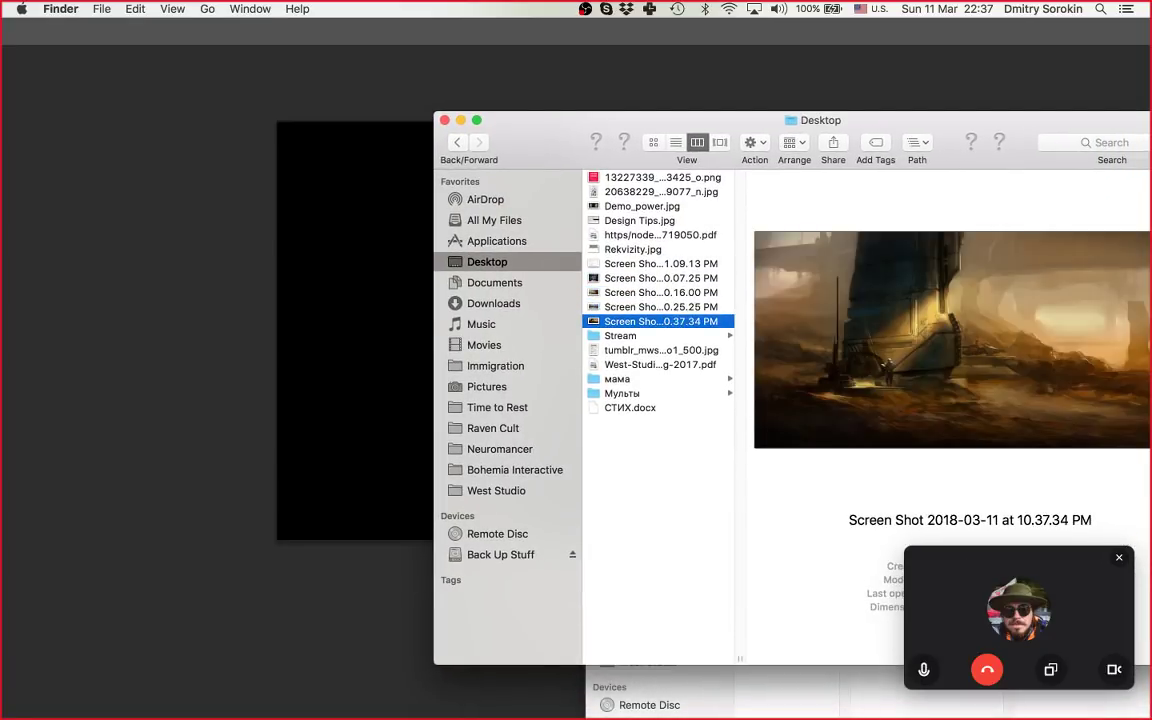
left_click_drag(660, 321, 392, 210)
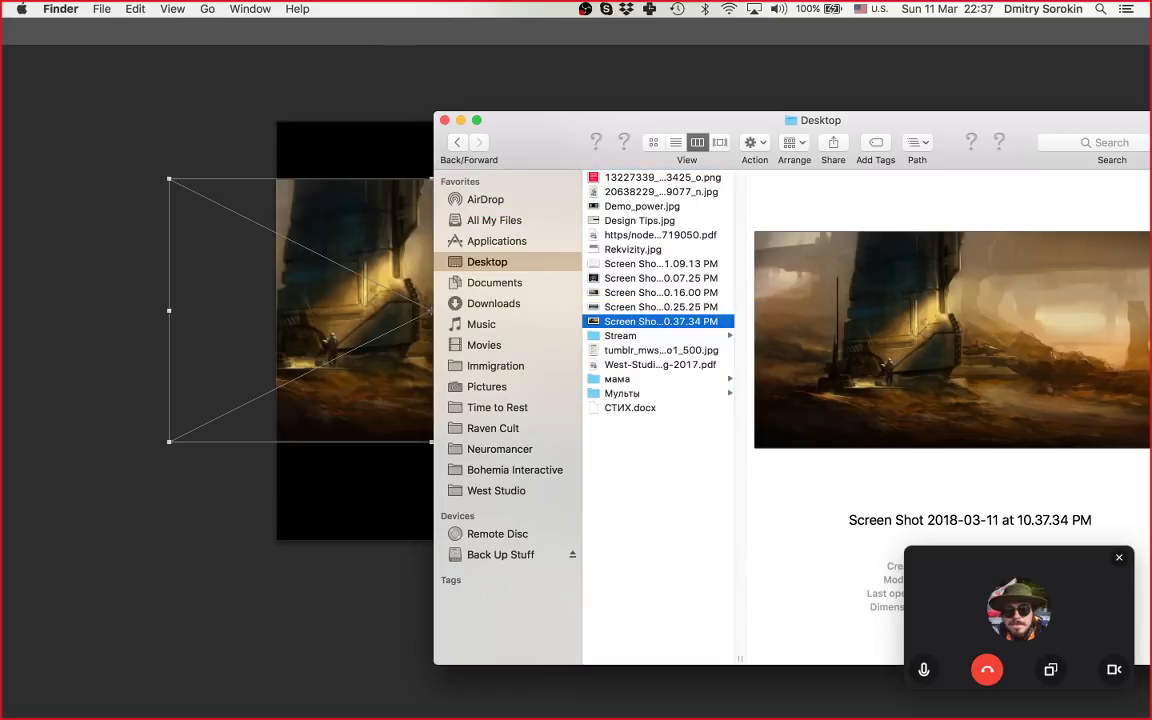
key("super+Tab")
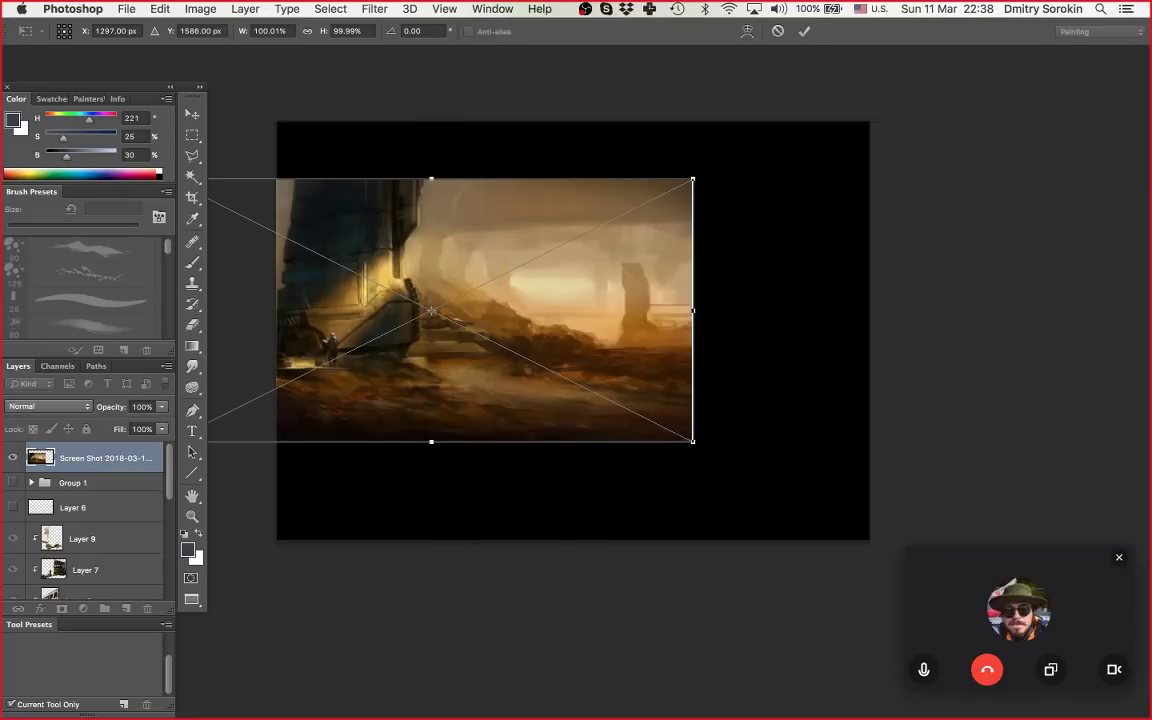
key("Return")
Step: Move the placed desert artwork to the middle of the canvas and add a new empty layer above it
key("z")
key("v")
left_click_drag(487, 286, 707, 321)
key("z")
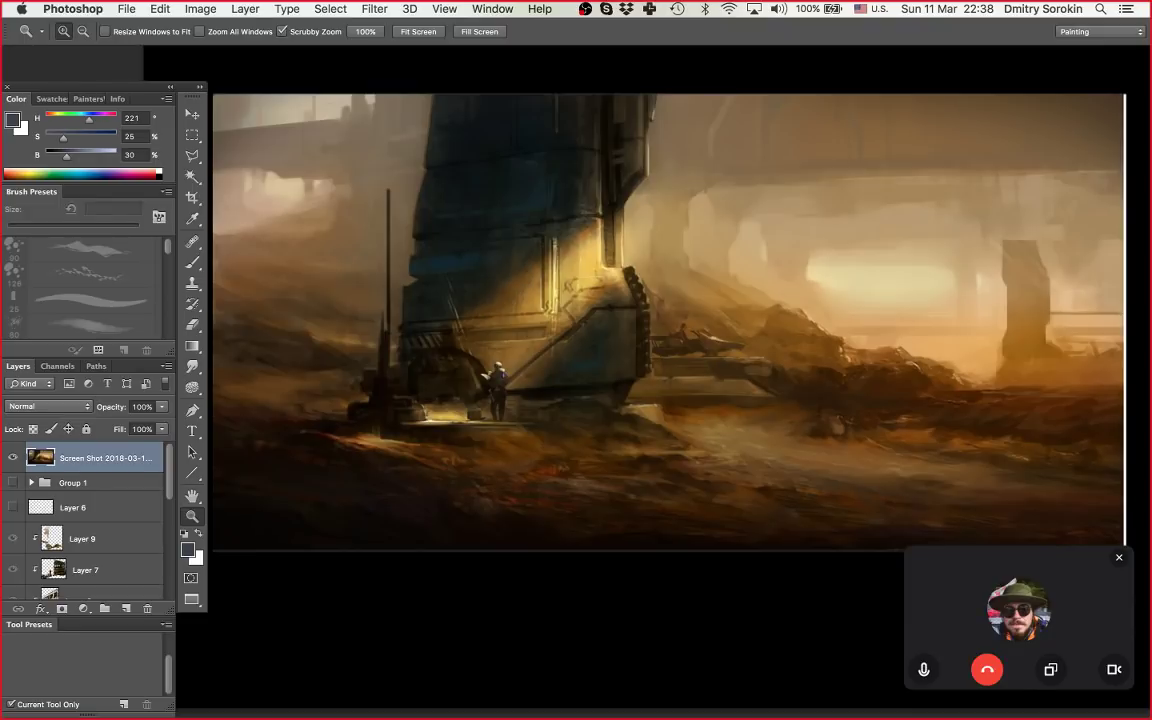
key("b")
key("ctrl+shift+alt+n")
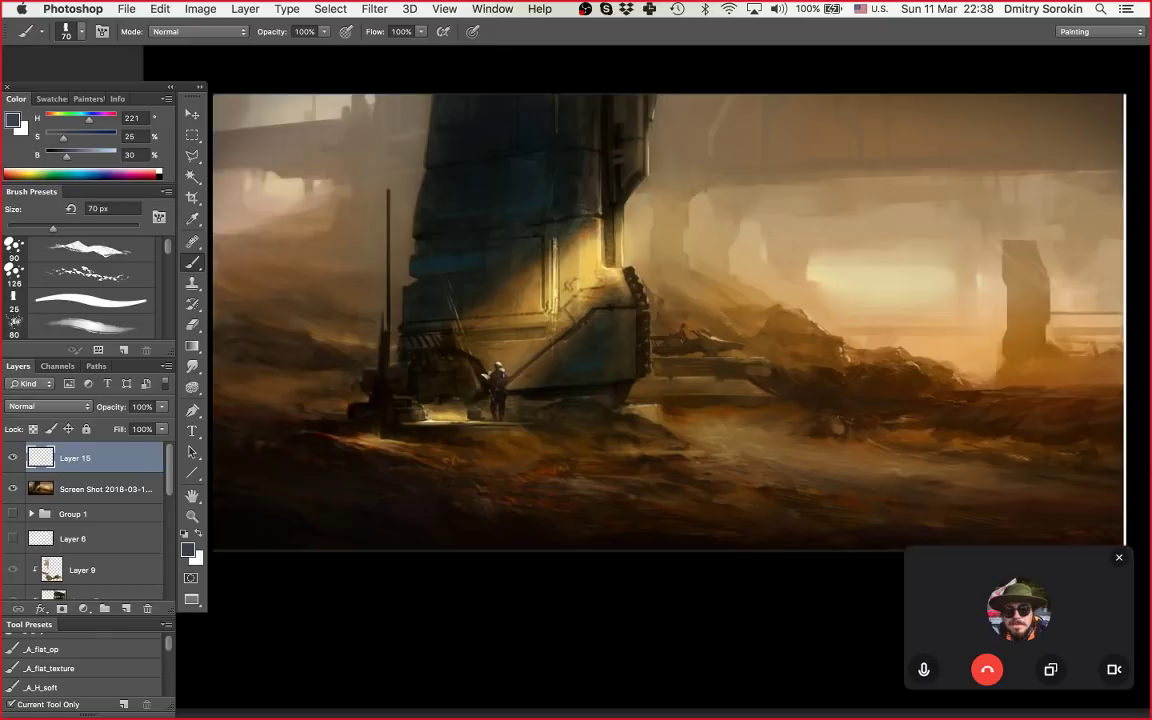
Step: Examine the giant mechanical structure, the lone figure and the hazy background of the desert artwork at different magnifications
key("z")
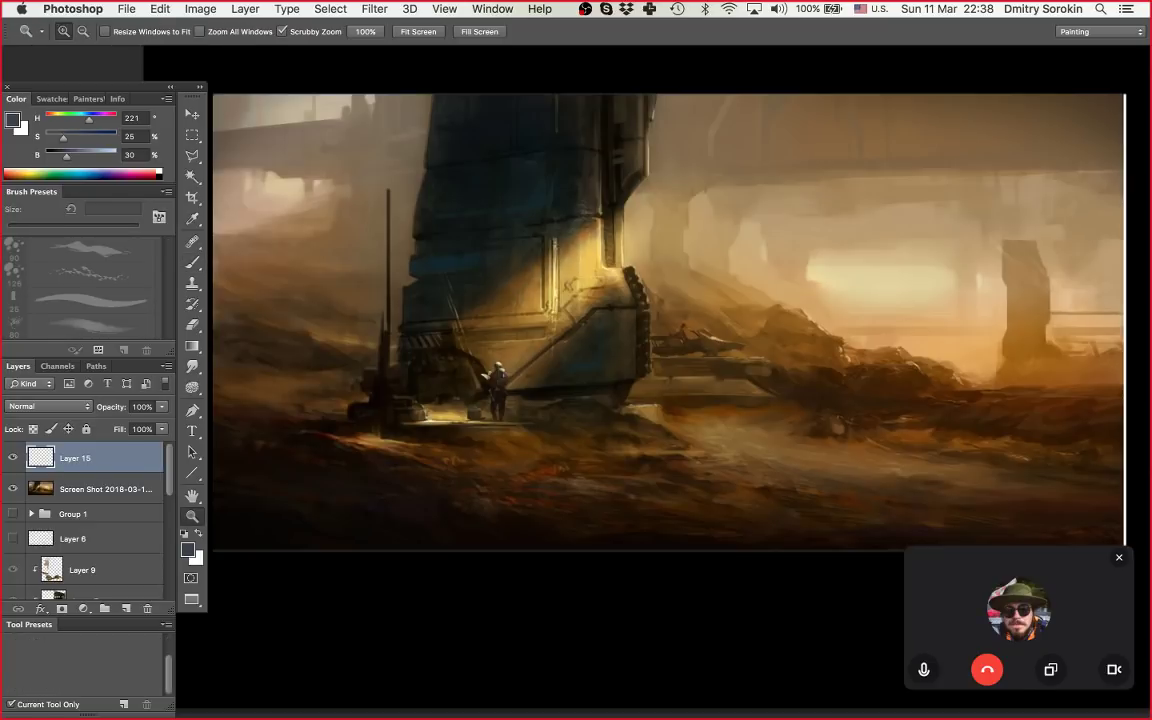
scroll(660, 325, "right", 2)
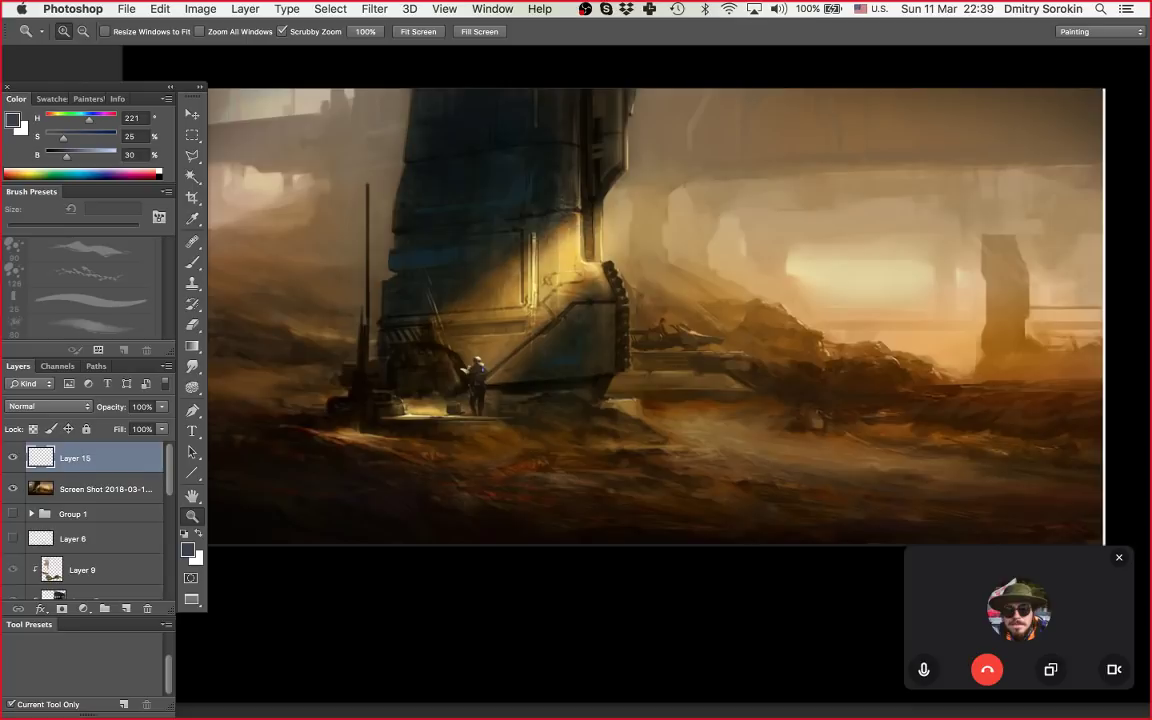
left_click_drag(817, 268, 906, 303)
scroll(867, 230, "down", 2)
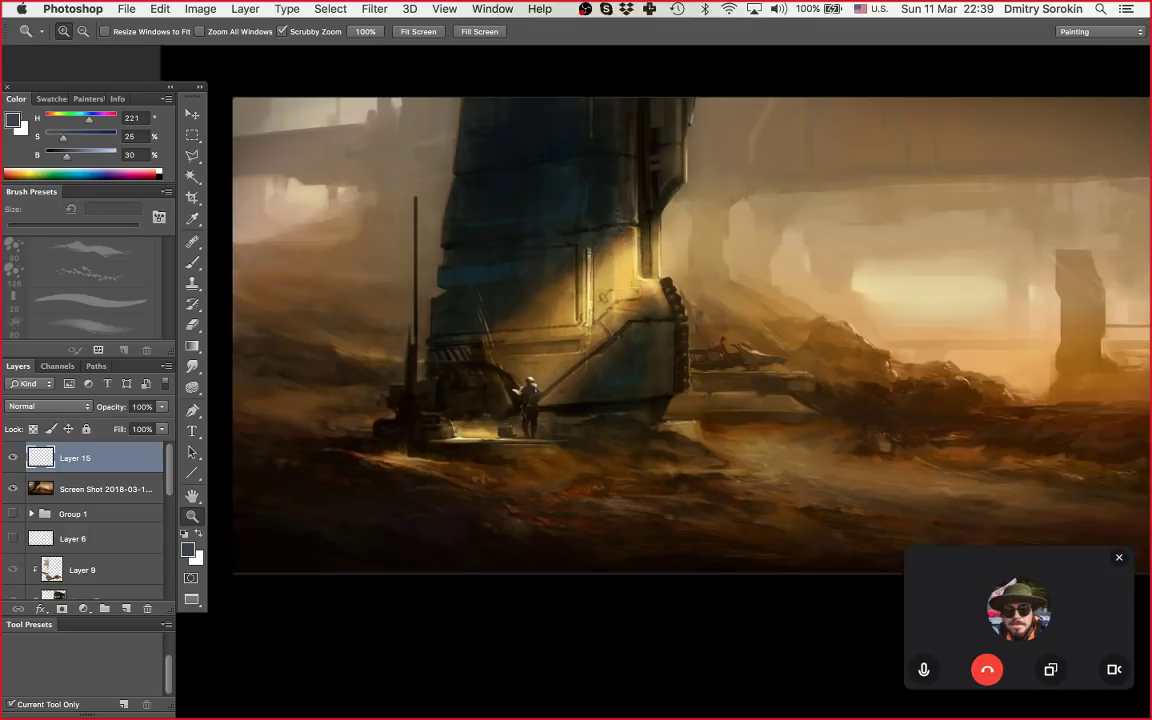
key("b")
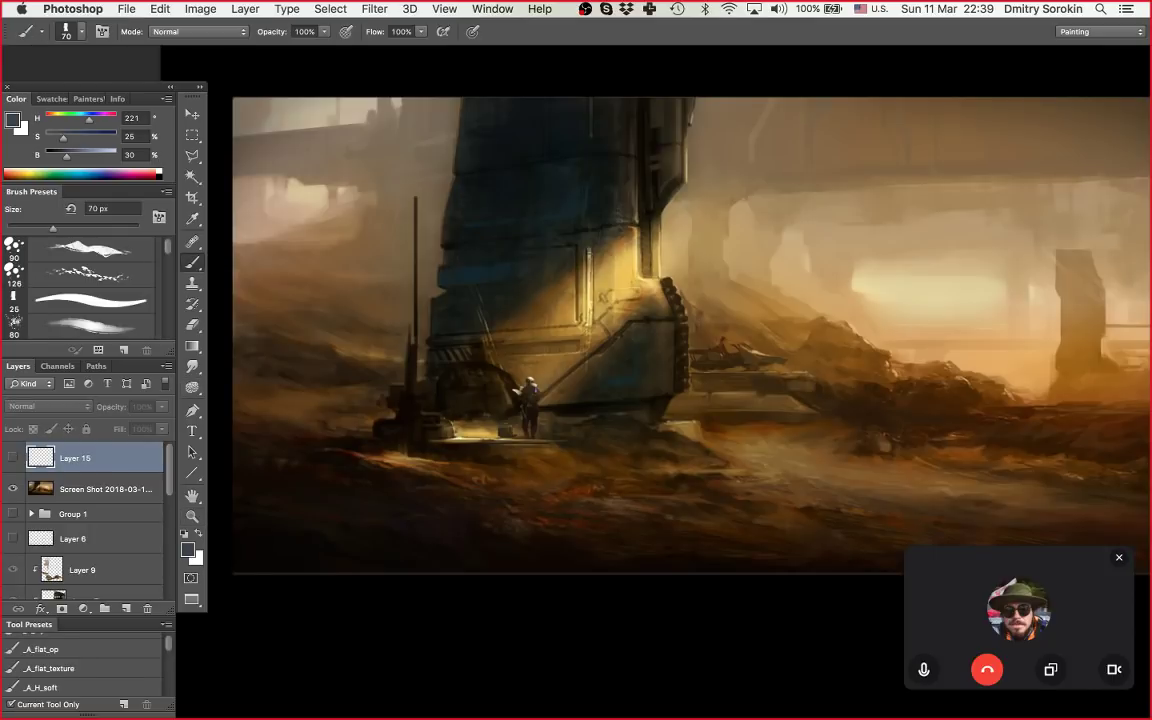
key("z")
left_click_drag(750, 264, 764, 264)
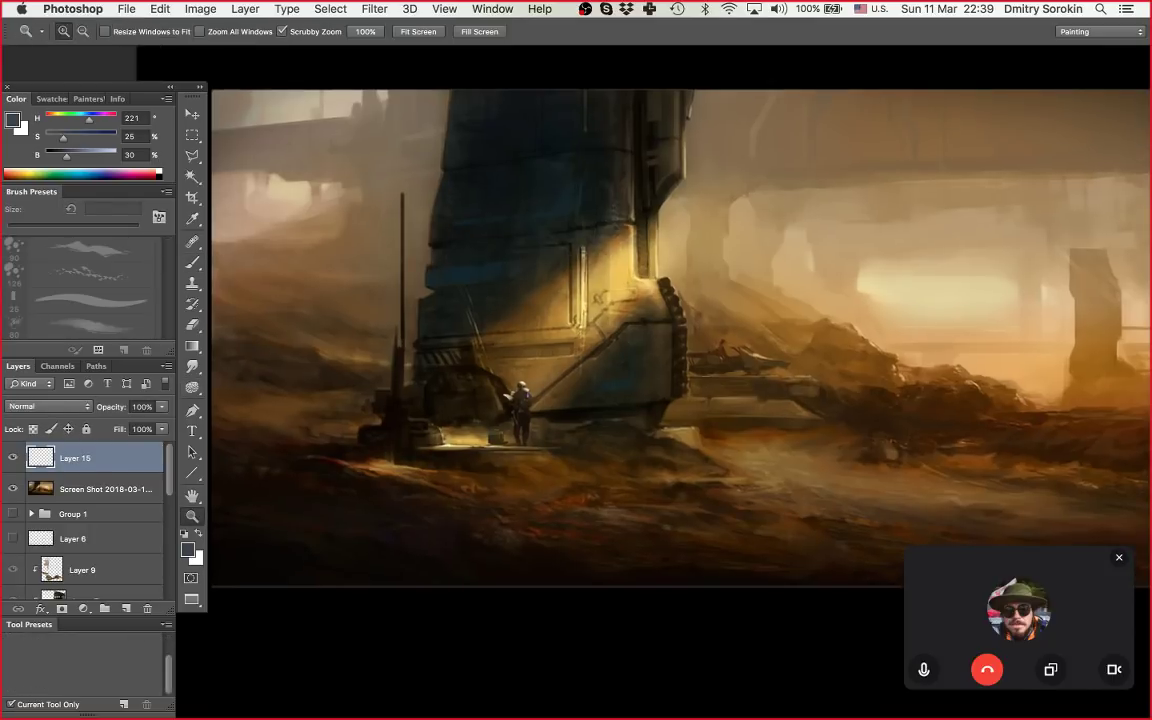
Step: Trace the right-hand contour of the giant mechanical structure with a 35 px brush in pure red (ff0000)
key("b")
key("bracketleft")
key("bracketleft")
key("bracketleft")
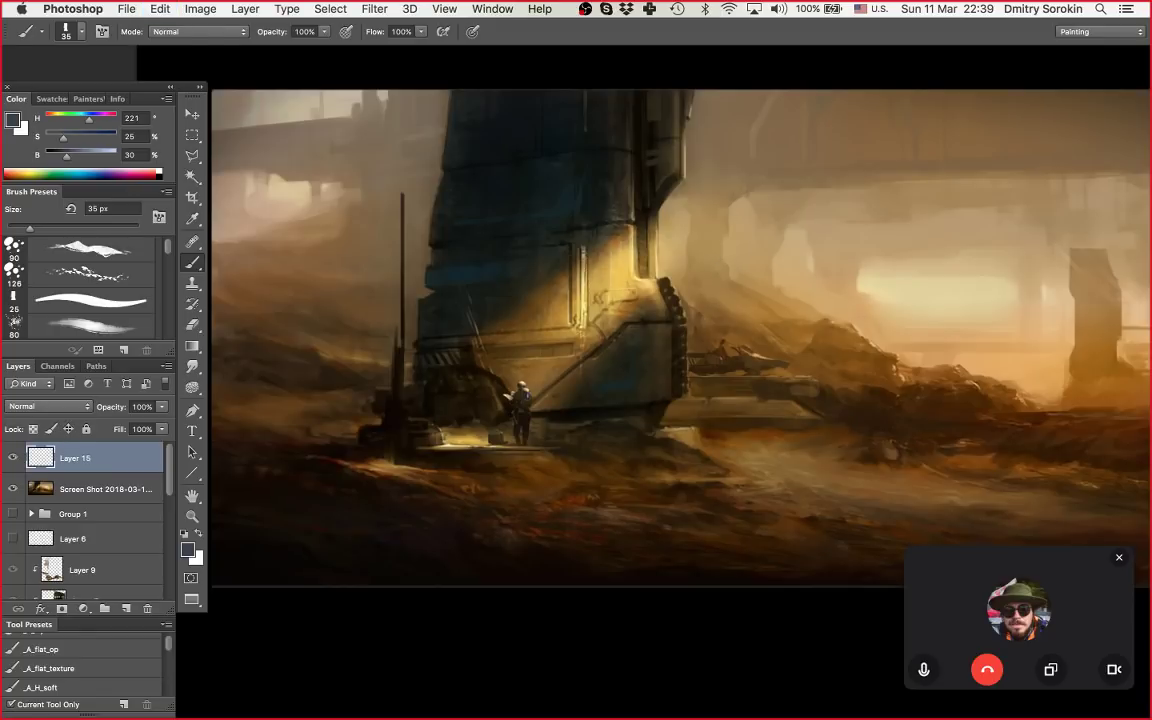
key("n")
mouse_move(587, 254)
left_mouse_down()
mouse_move(587, 174)
mouse_move(568, 174)
left_mouse_up()
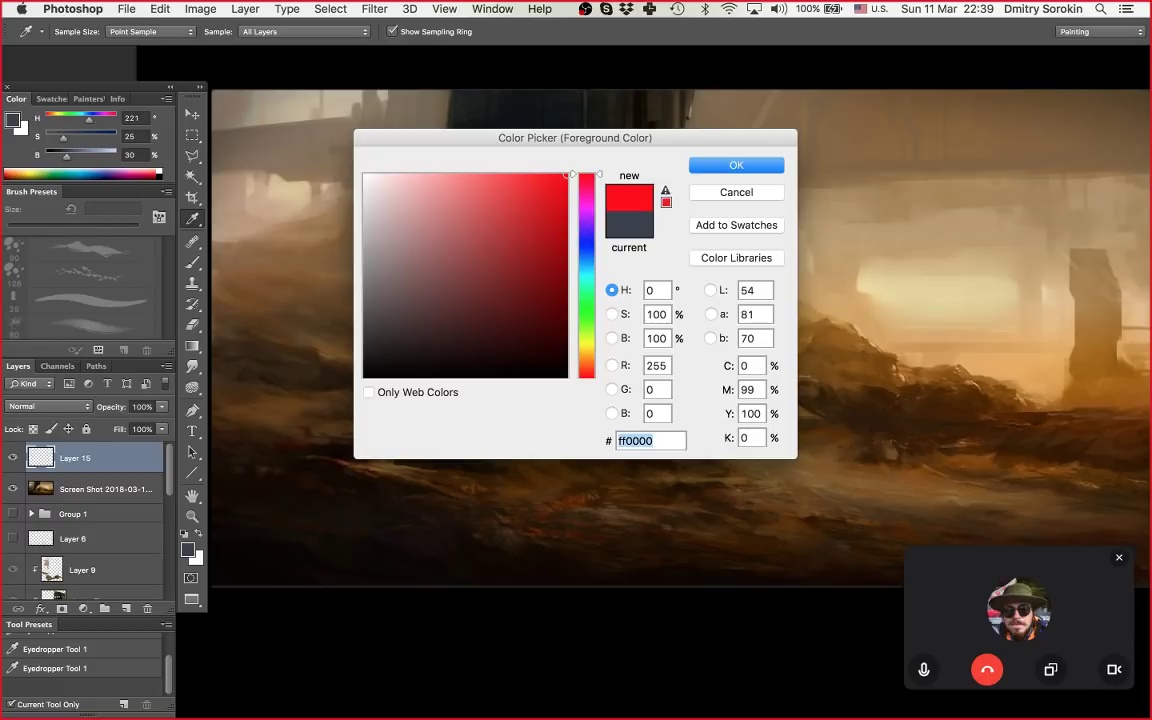
key("Return")
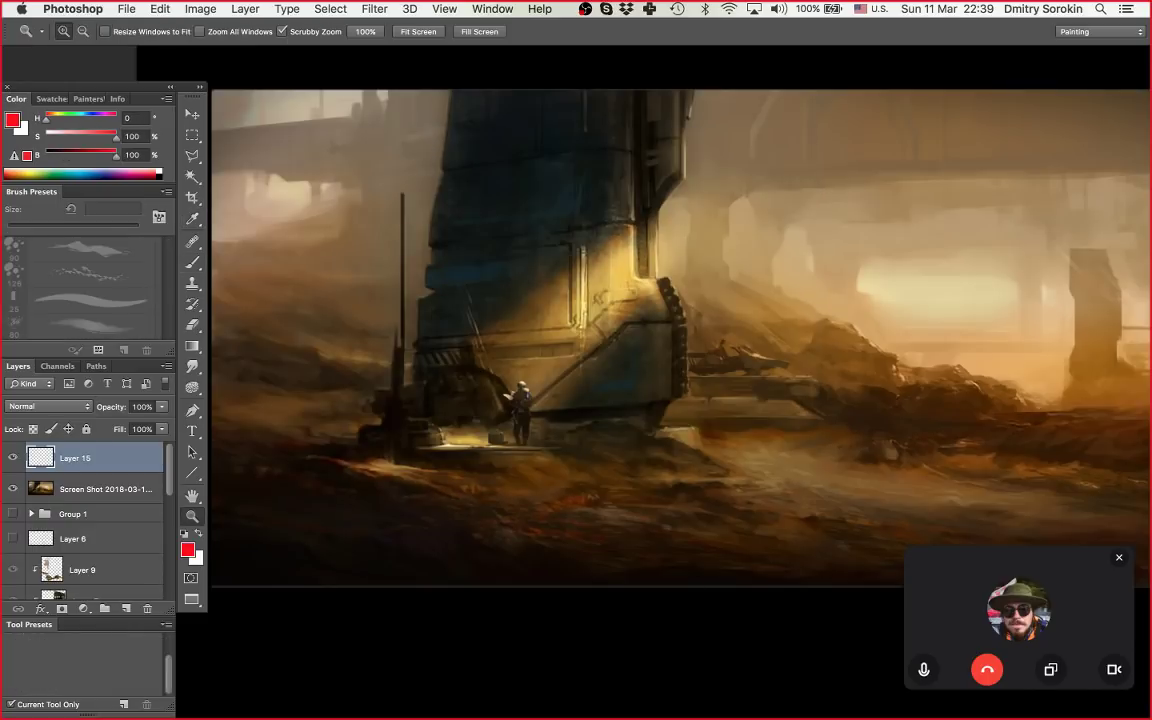
scroll(680, 330, "right", 2)
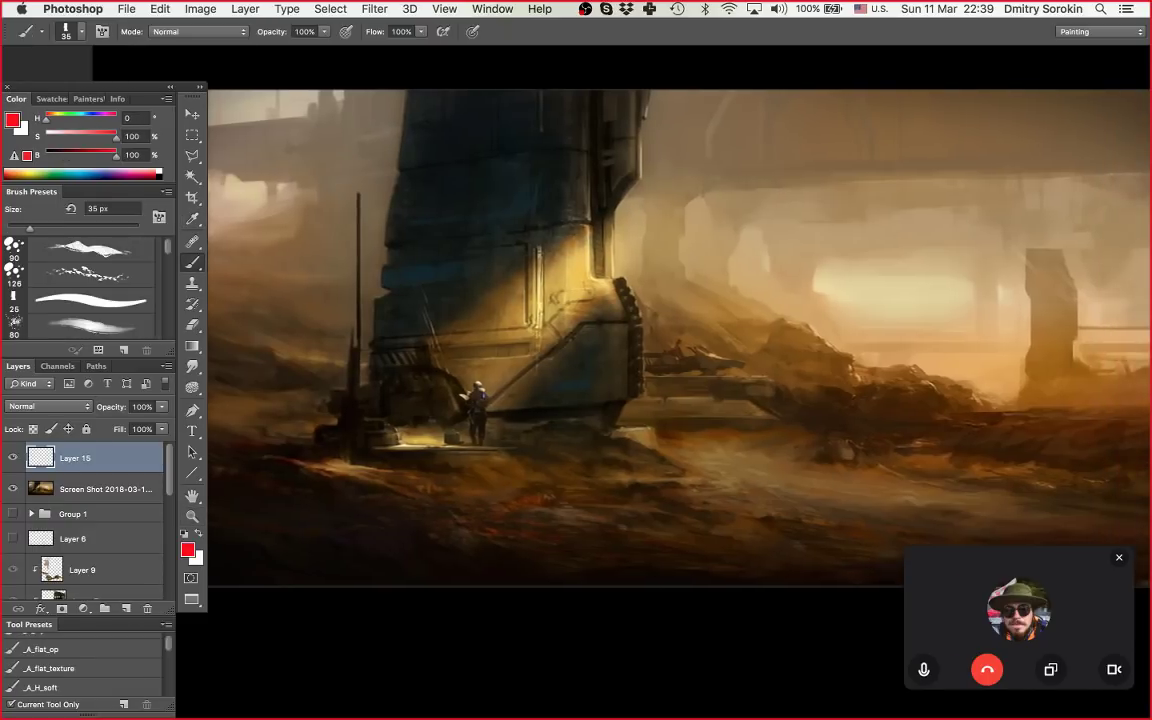
mouse_move(637, 95)
left_mouse_down()
mouse_move(639, 180)
mouse_move(614, 218)
mouse_move(612, 265)
mouse_move(632, 281)
mouse_move(645, 370)
left_mouse_up()
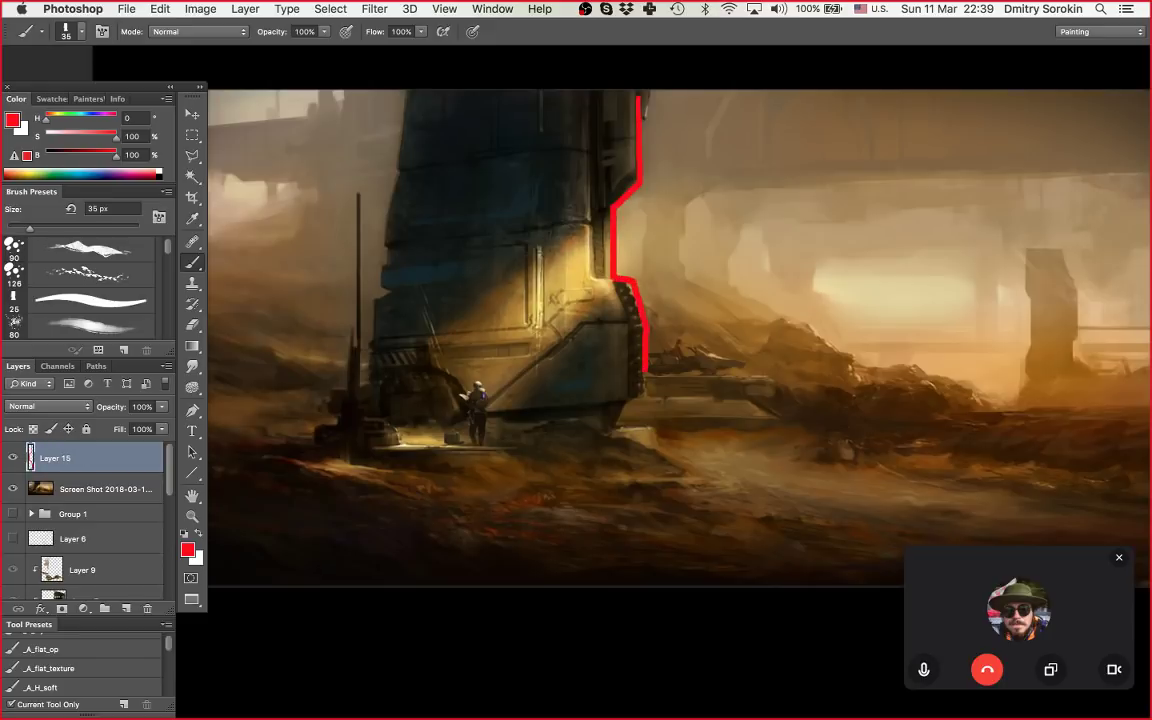
Step: Mark the left edge of the distant pillar and the faint background shapes in front of the glow with red lines
mouse_move(1024, 249)
left_mouse_down()
mouse_move(1034, 330)
mouse_move(1023, 385)
left_mouse_up()
left_click_drag(689, 207, 688, 277)
mouse_move(744, 214)
left_mouse_down()
mouse_move(725, 285)
mouse_move(771, 255)
mouse_move(787, 292)
mouse_move(809, 288)
left_mouse_up()
mouse_move(974, 266)
left_mouse_down()
mouse_move(976, 333)
mouse_move(997, 341)
left_mouse_up()
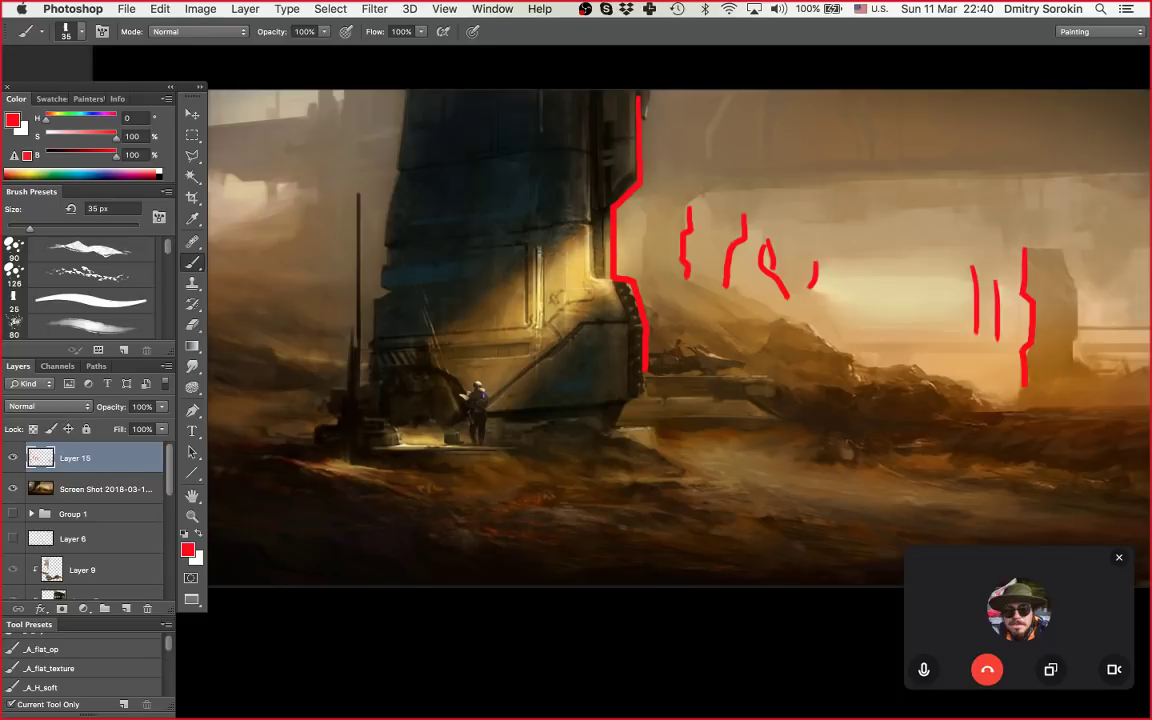
Step: Partly erase one red mark, then lasso the marks between the structure and the distant pillar and delete them from Layer 15
key("e")
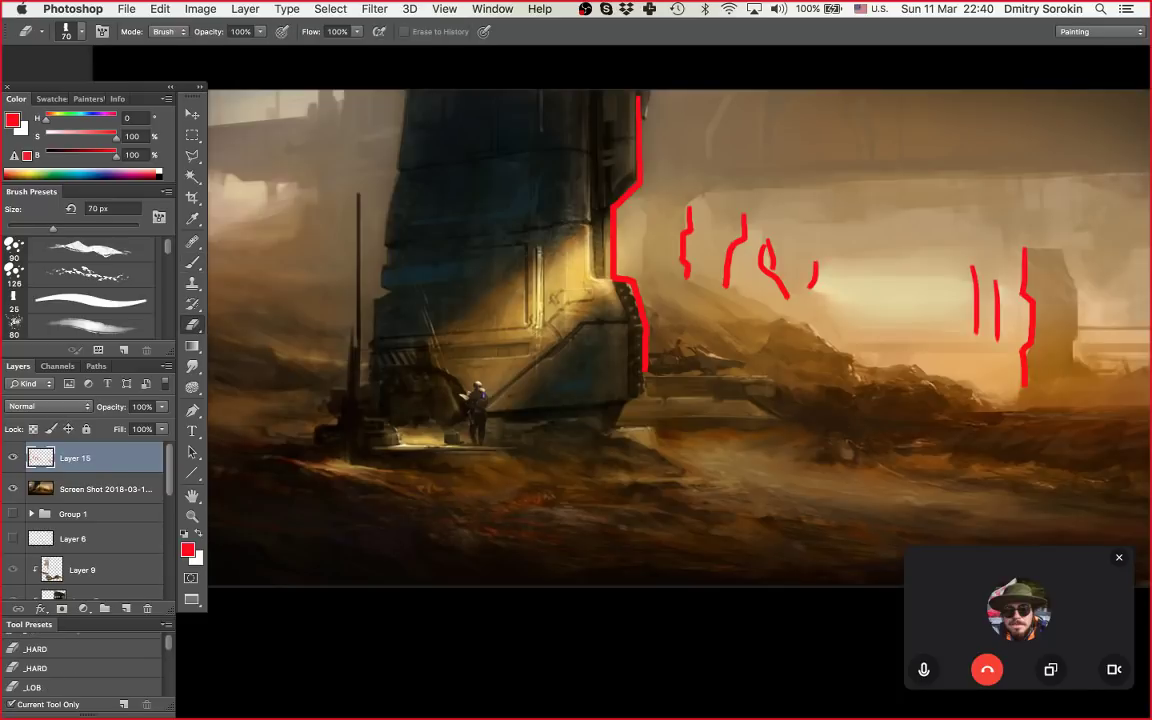
left_click_drag(743, 216, 727, 286)
key("l")
mouse_move(855, 355)
left_mouse_down()
mouse_move(905, 372)
mouse_move(1000, 345)
mouse_move(985, 205)
left_mouse_up()
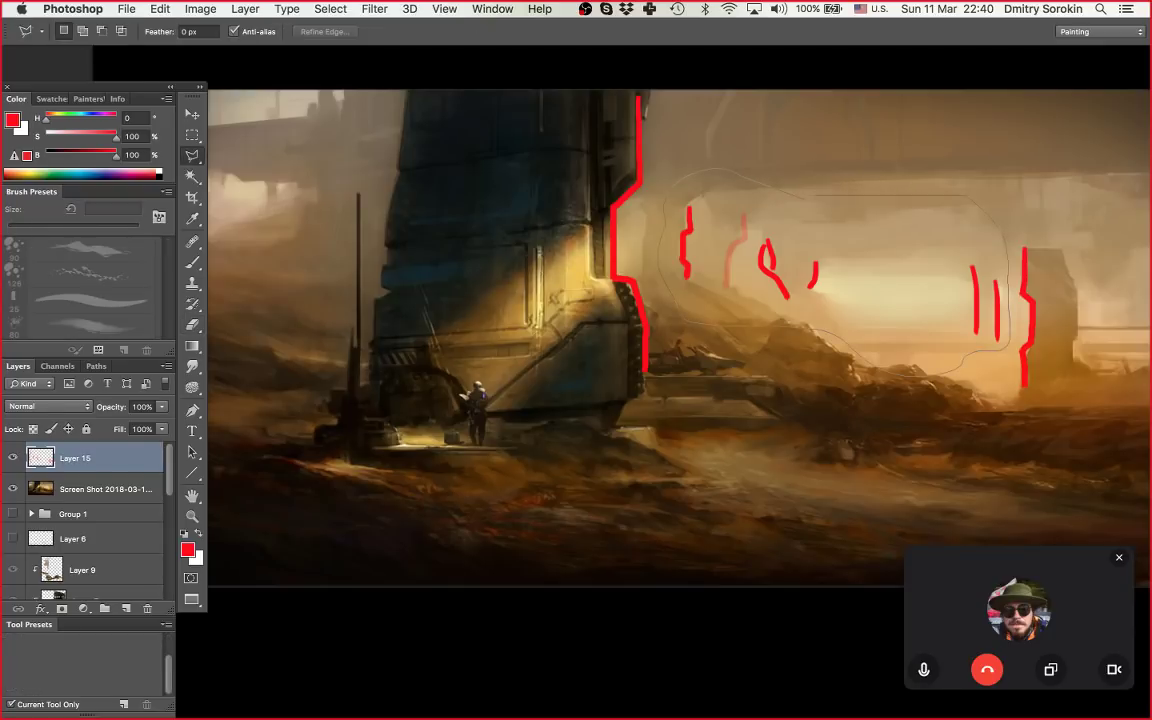
key("Return")
key("Return")
key("BackSpace")
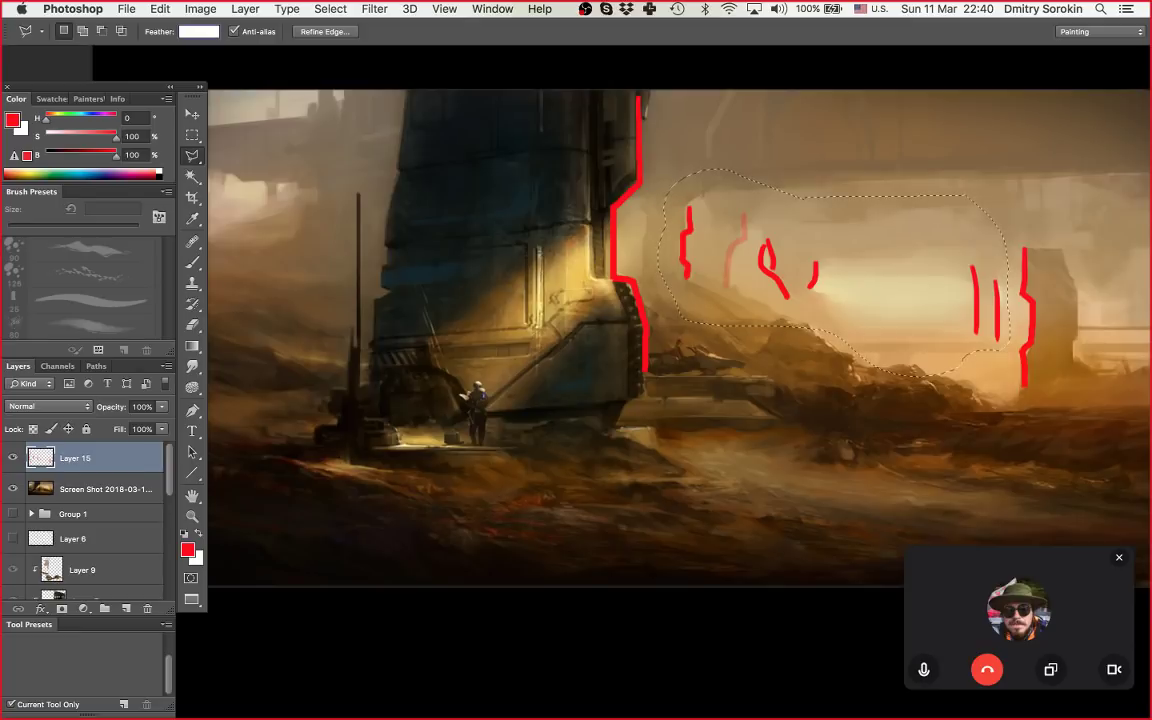
type("40")
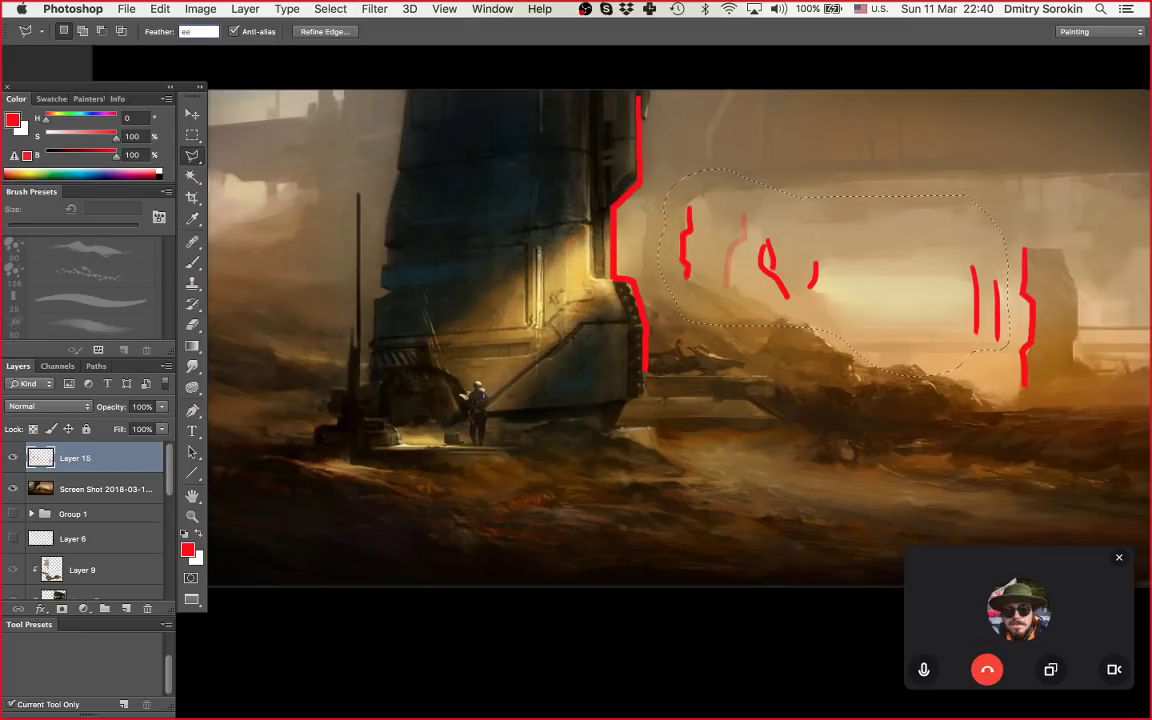
key("super+Tab")
key("super+Tab")
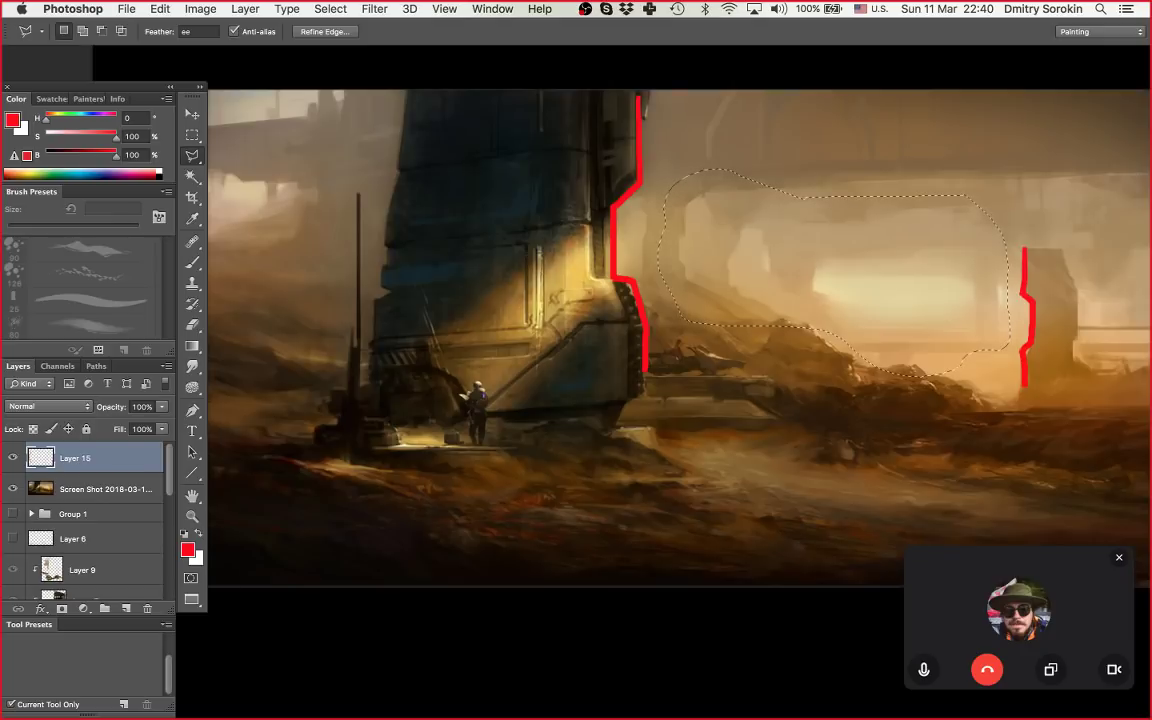
Step: Deselect the lassoed background area and dismiss the invalid feather entry
key("super+d")
scroll(678, 340, "left", 2)
scroll(678, 340, "up", 1)
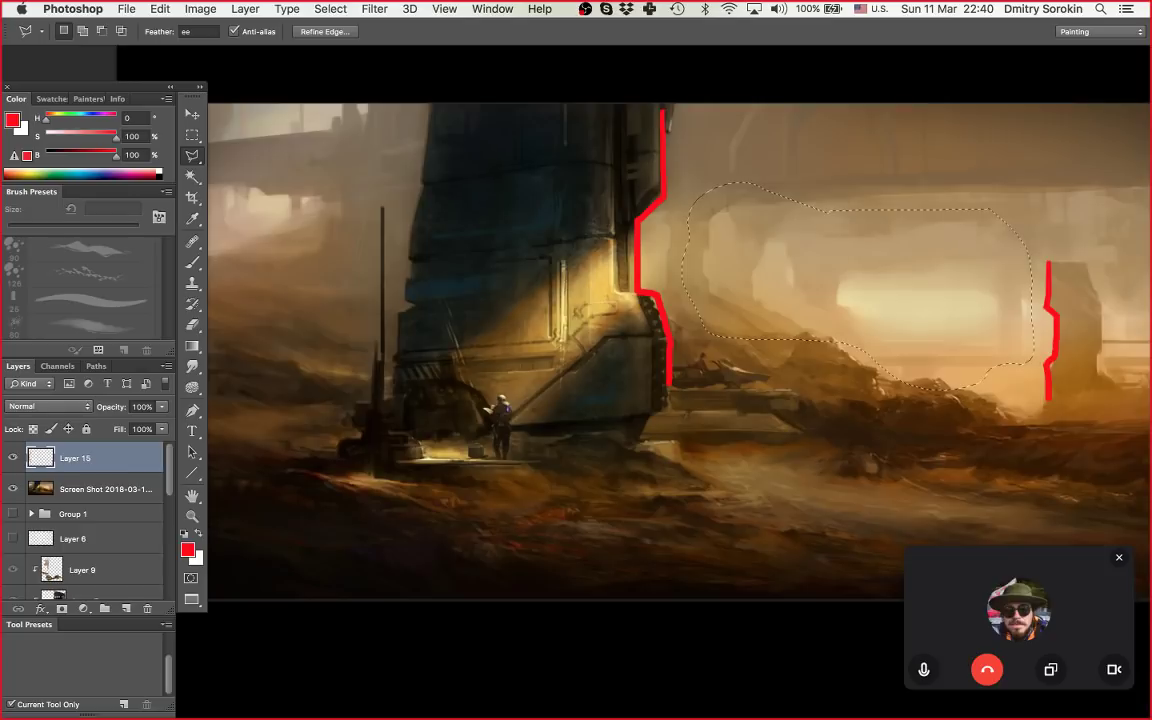
key("super+d")
key("Return")
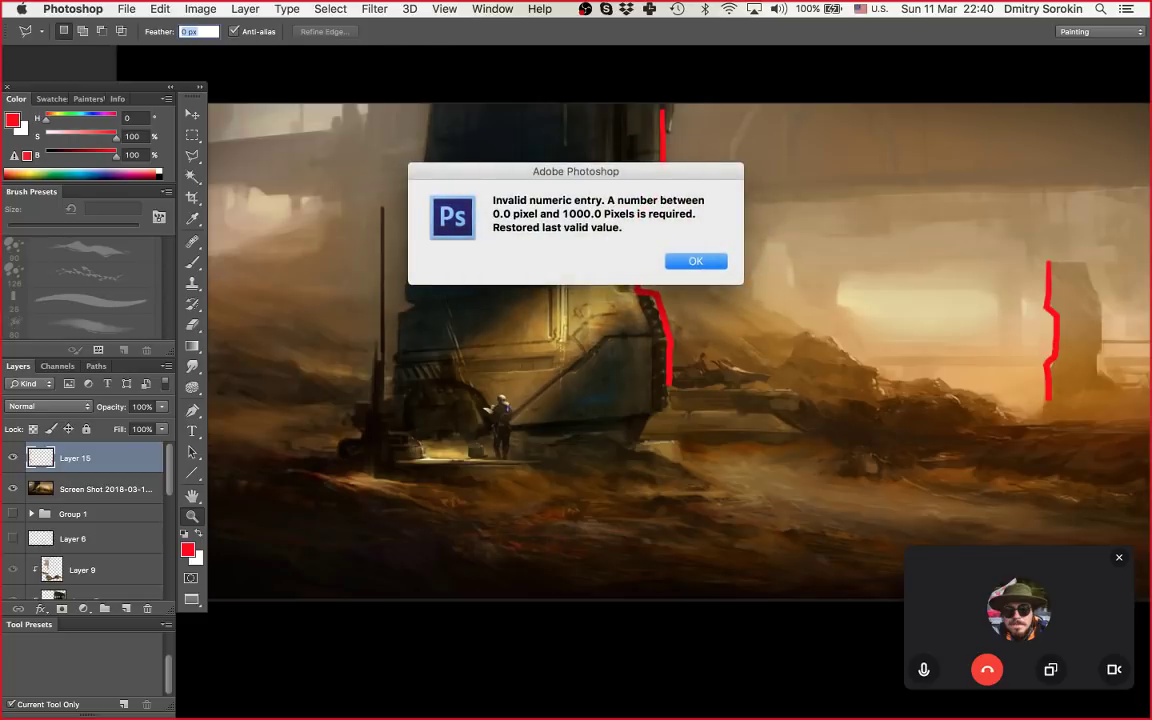
key("Return")
Step: Examine the whole desert artwork, comparing the red contours on the near structure and the distant pillar
key("z")
left_click_drag(651, 289, 592, 290)
left_click_drag(621, 350, 634, 350)
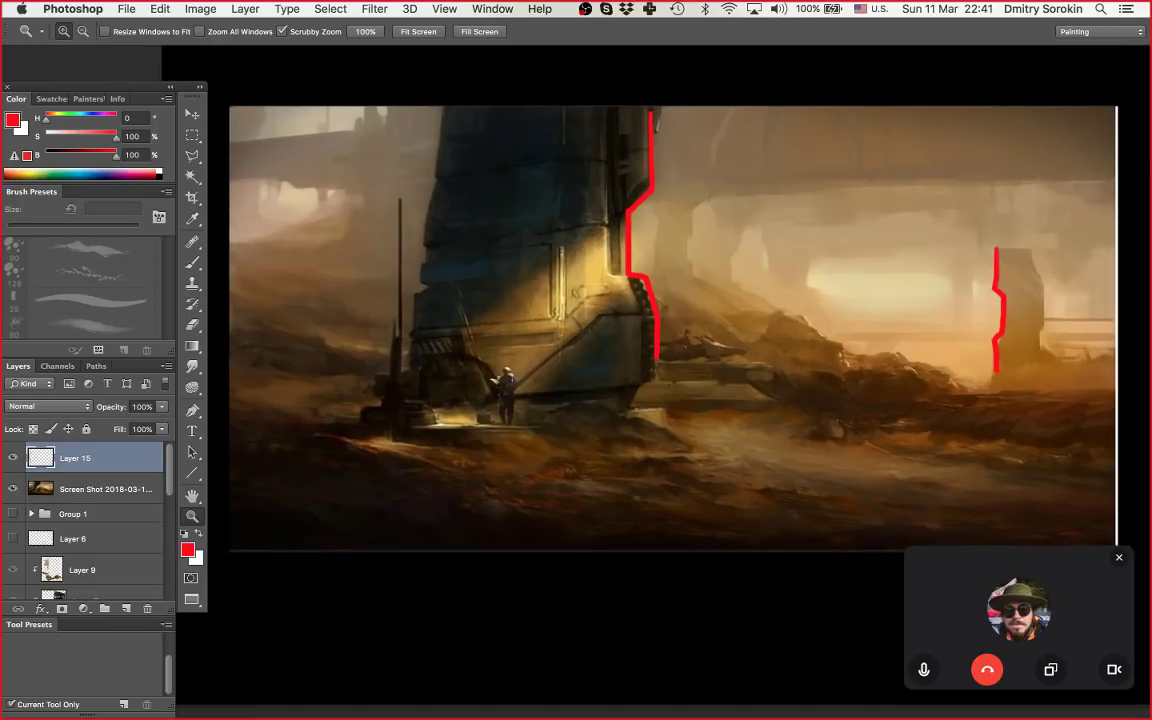
scroll(673, 330, "down", 3)
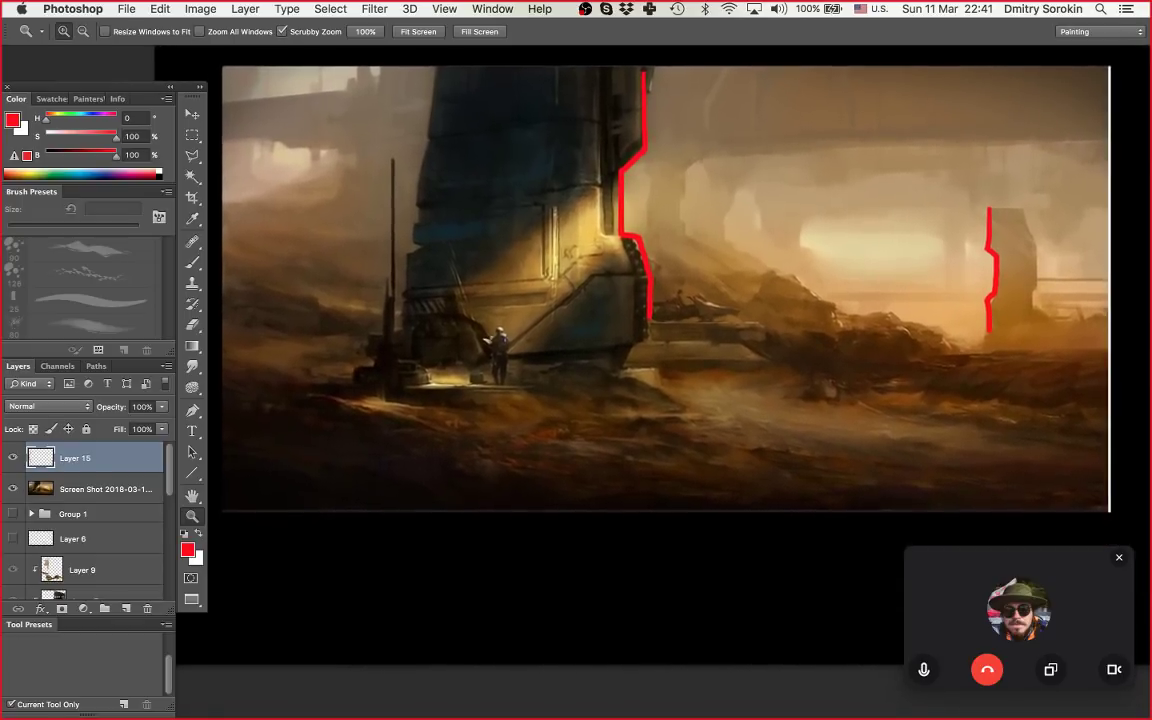
scroll(678, 290, "up", 1)
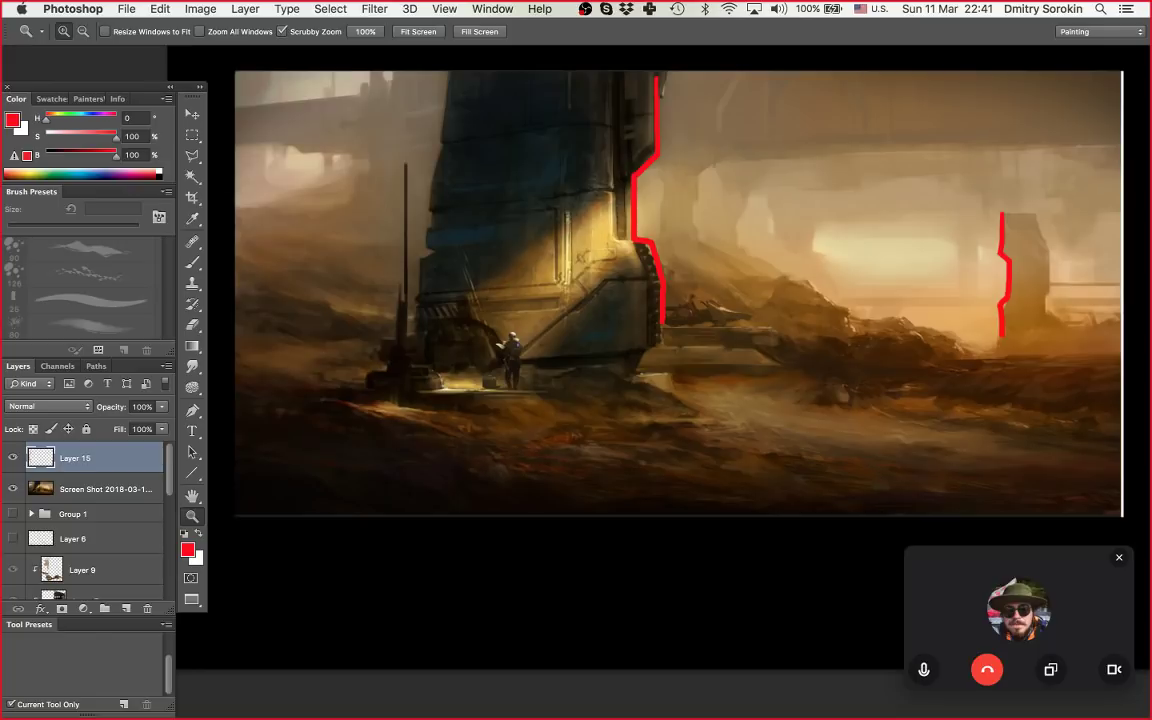
scroll(678, 294, "up", 1)
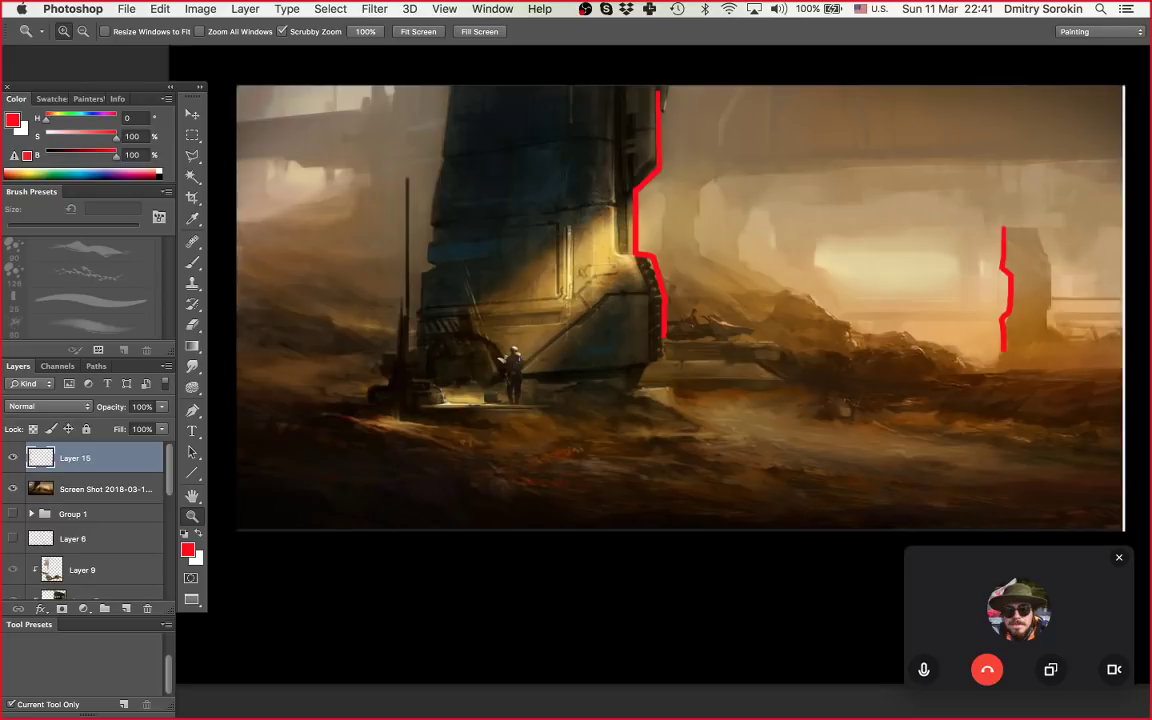
Step: Switch to Firefox, open a new browser tab and search the web for "translate"
mouse_move(627, 700)
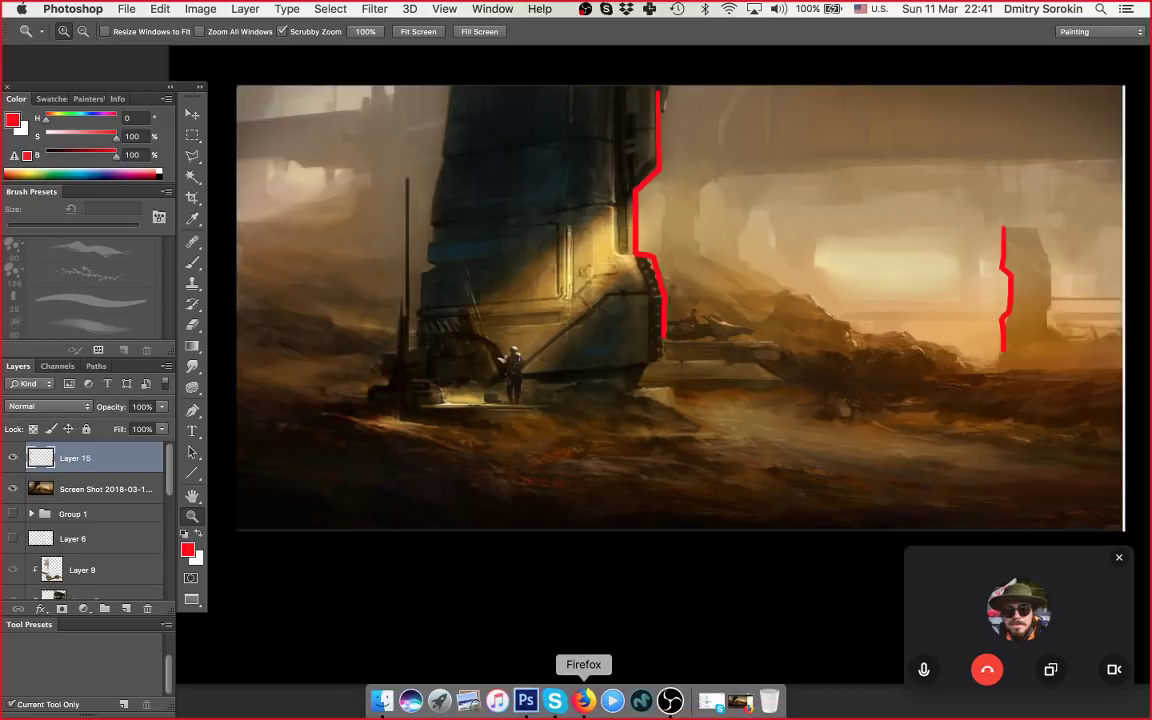
key("Tab")
left_click(598, 701)
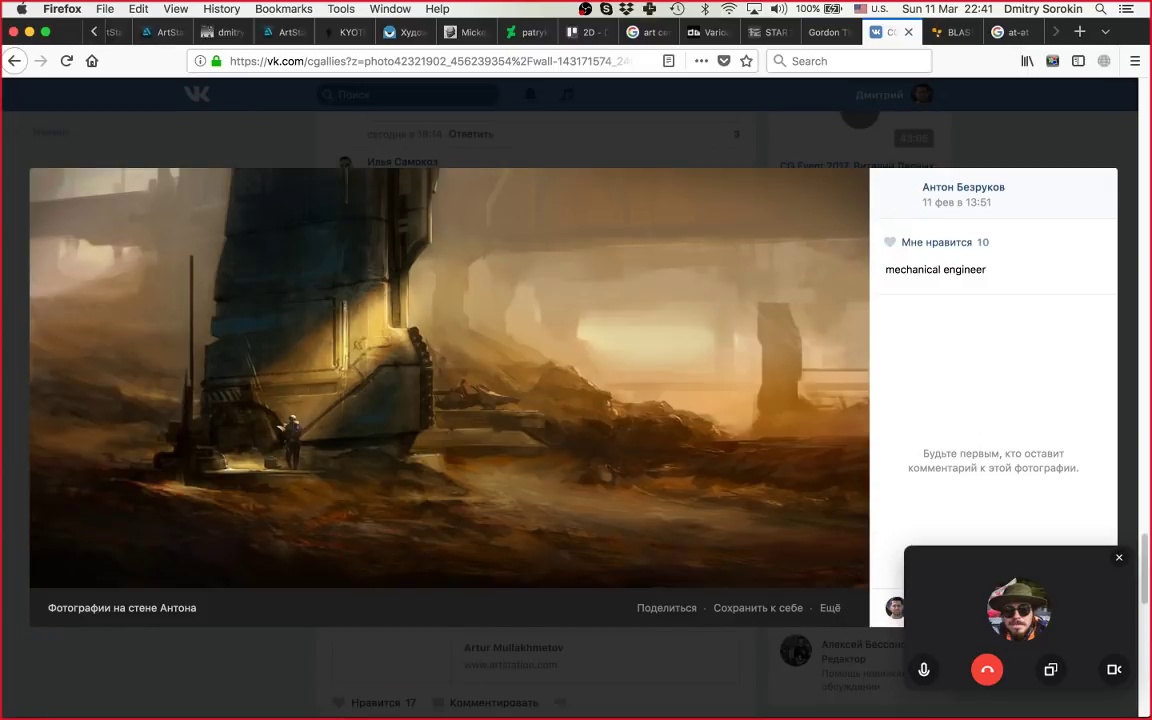
key("super+t")
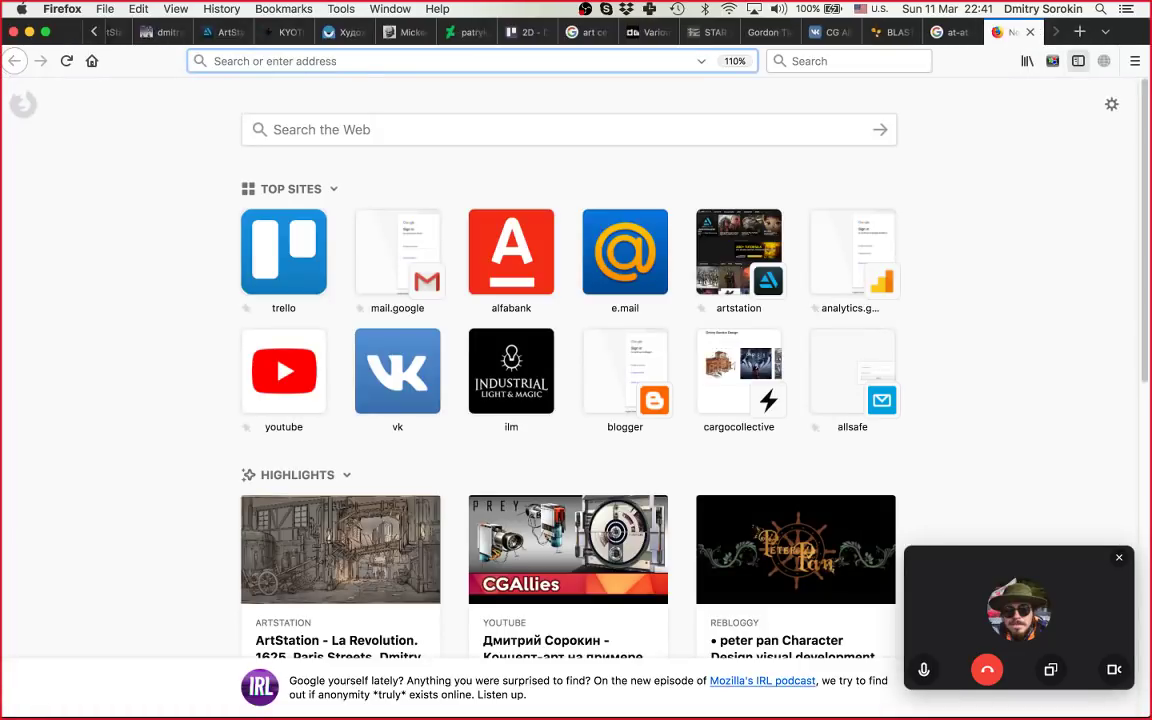
left_click(601, 130)
type("tra")
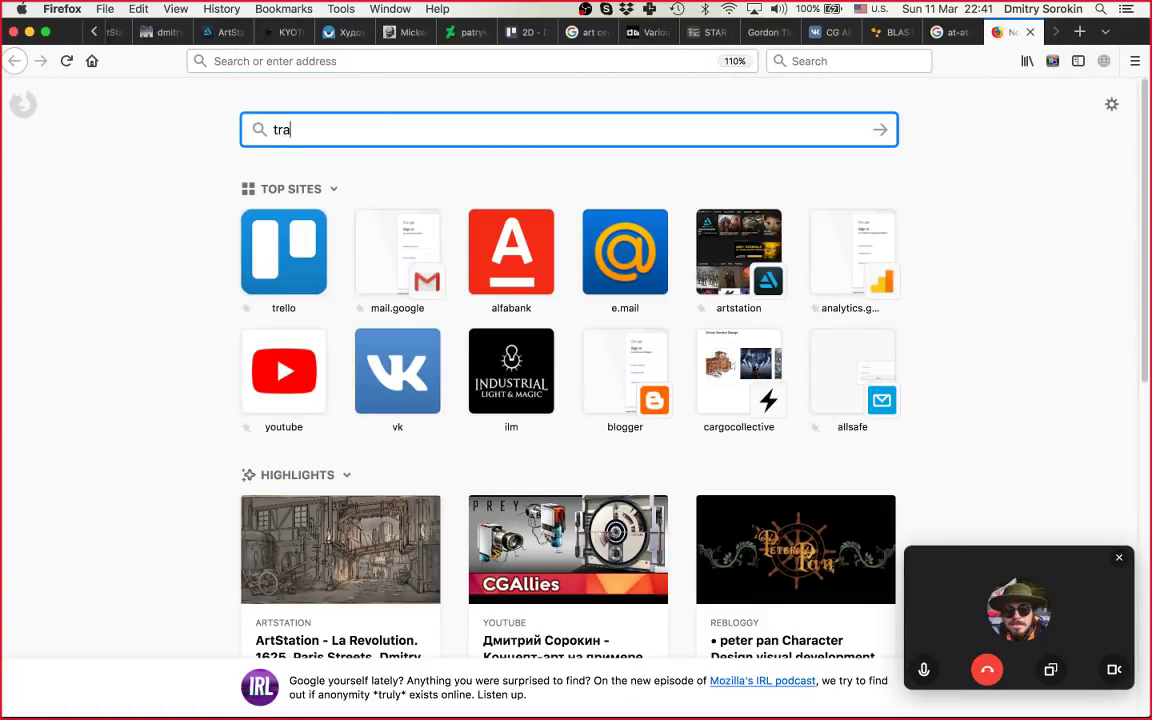
type("nslate")
key("Down")
key("Return")
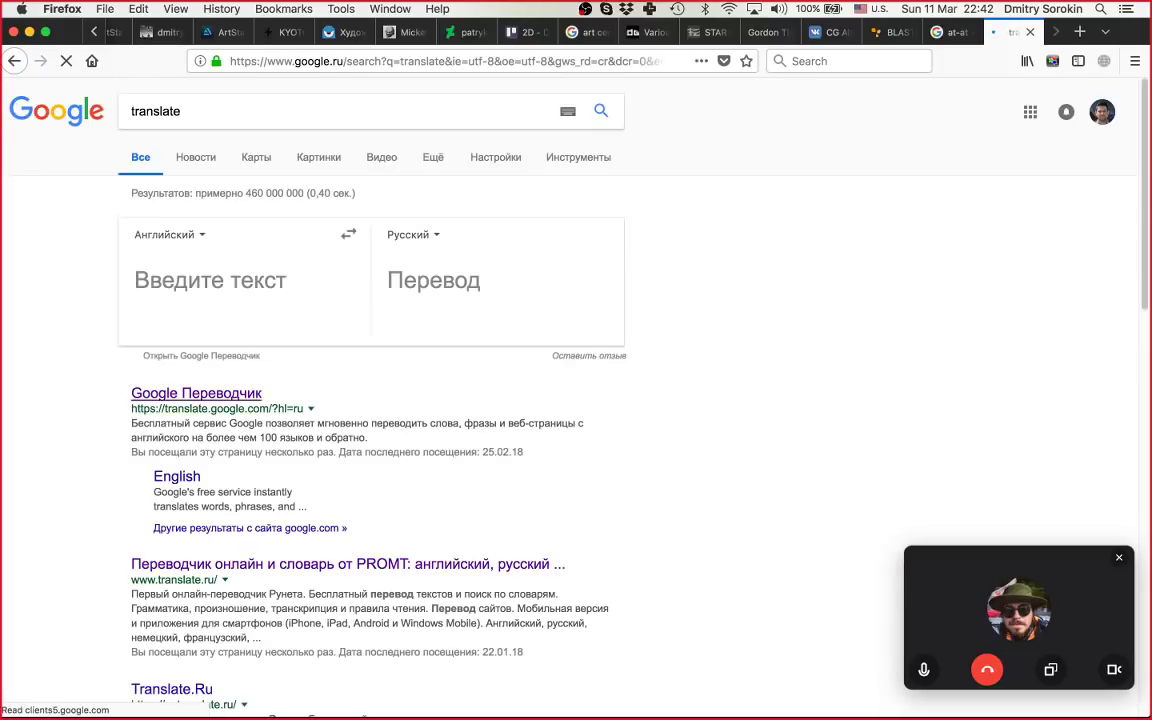
Step: Open Google Translate, translate "consistent" from English into Russian, and switch back to the desert artwork in Photoshop
left_click(196, 393)
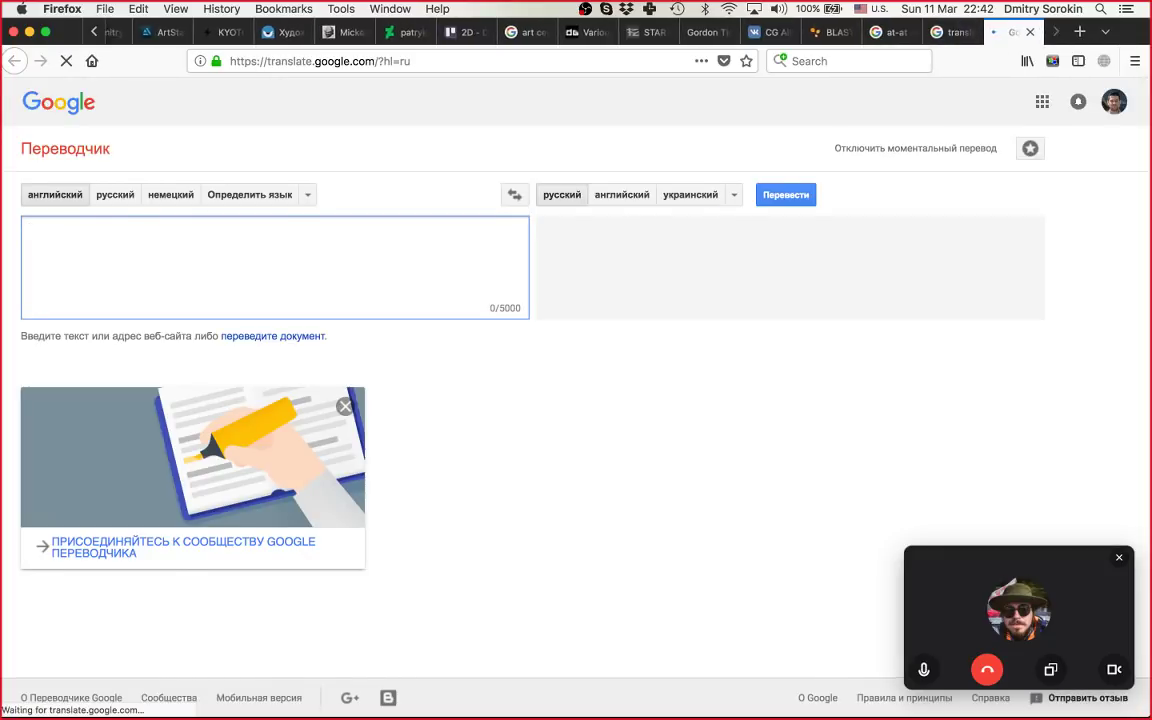
type("consistent")
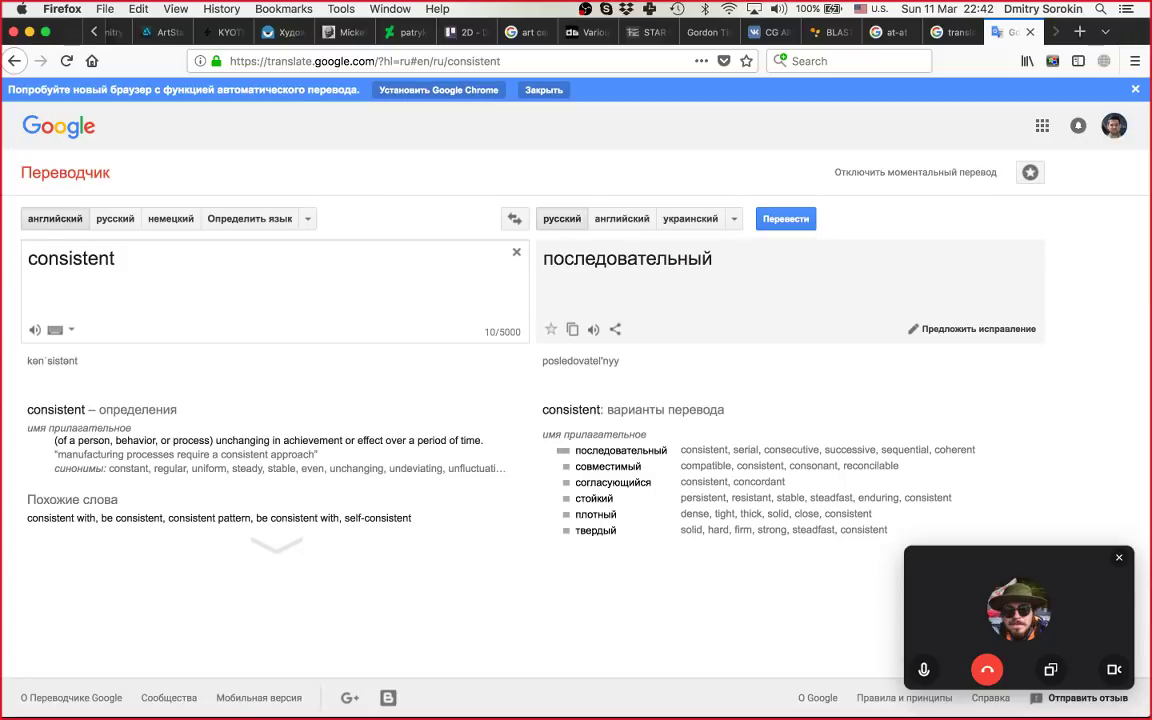
key("super+Tab")
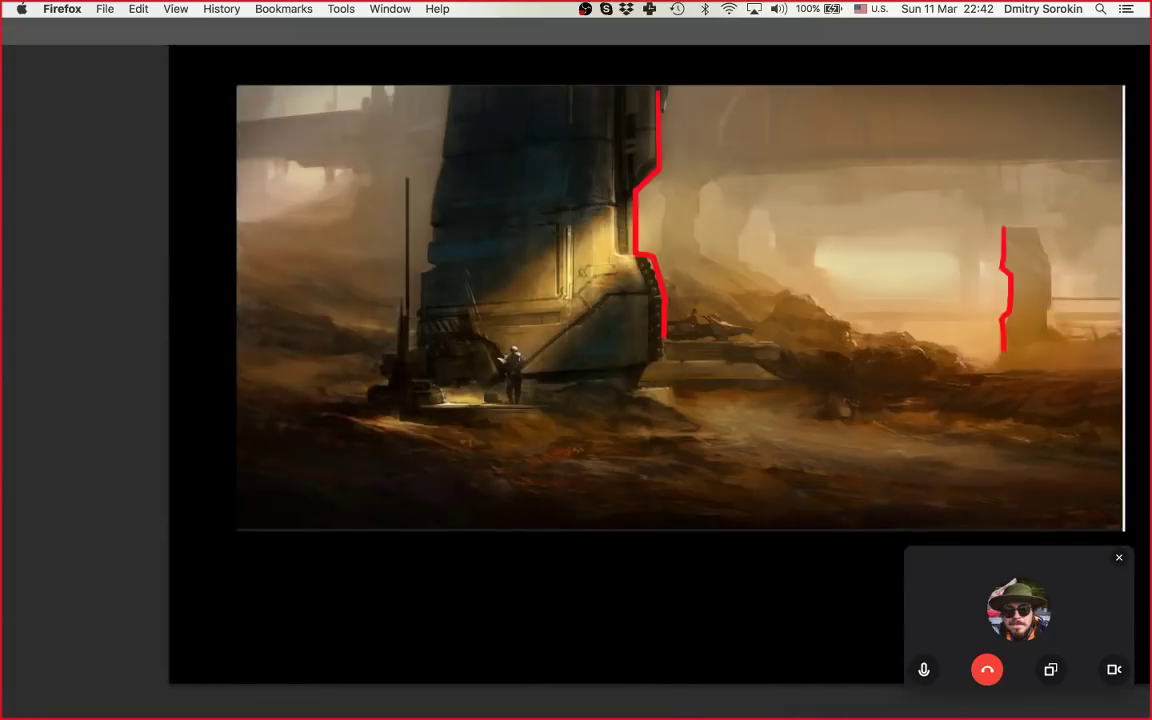
mouse_move(631, 315)
left_mouse_down()
mouse_move(777, 315)
mouse_move(681, 315)
mouse_move(686, 306)
mouse_move(657, 319)
left_mouse_up()
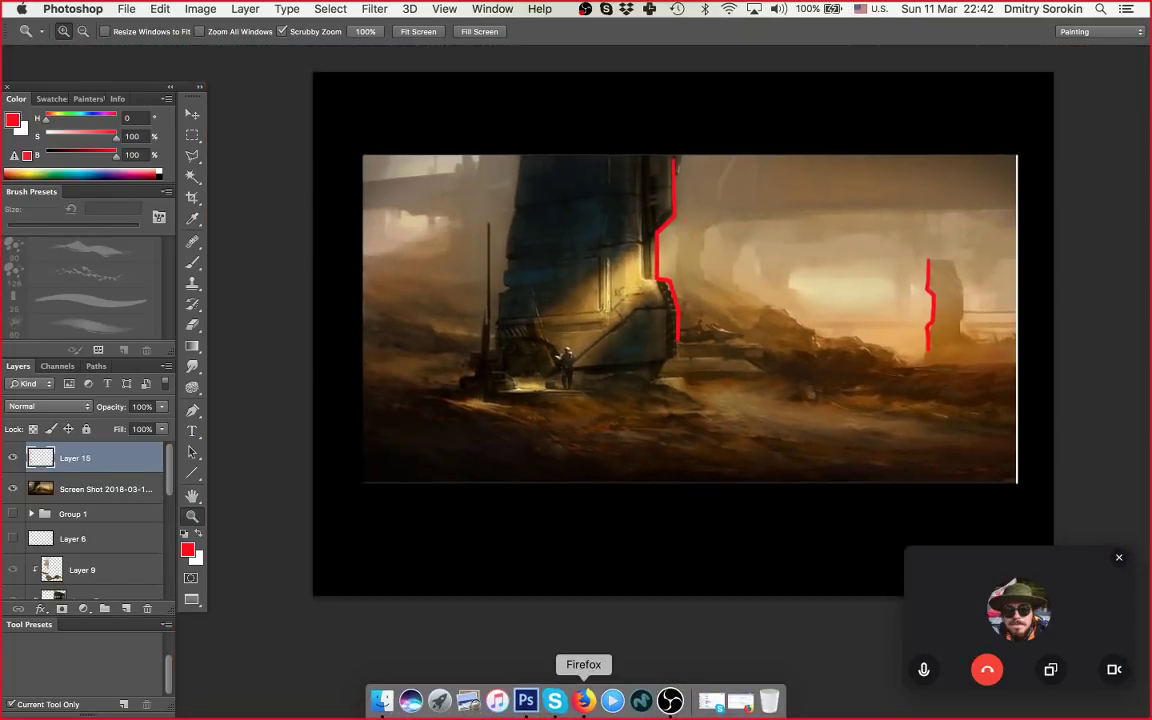
Step: Switch to Firefox, open the picture of the three green-hooded character variants from the CGAllies comments and take a screenshot of it
left_click(594, 700)
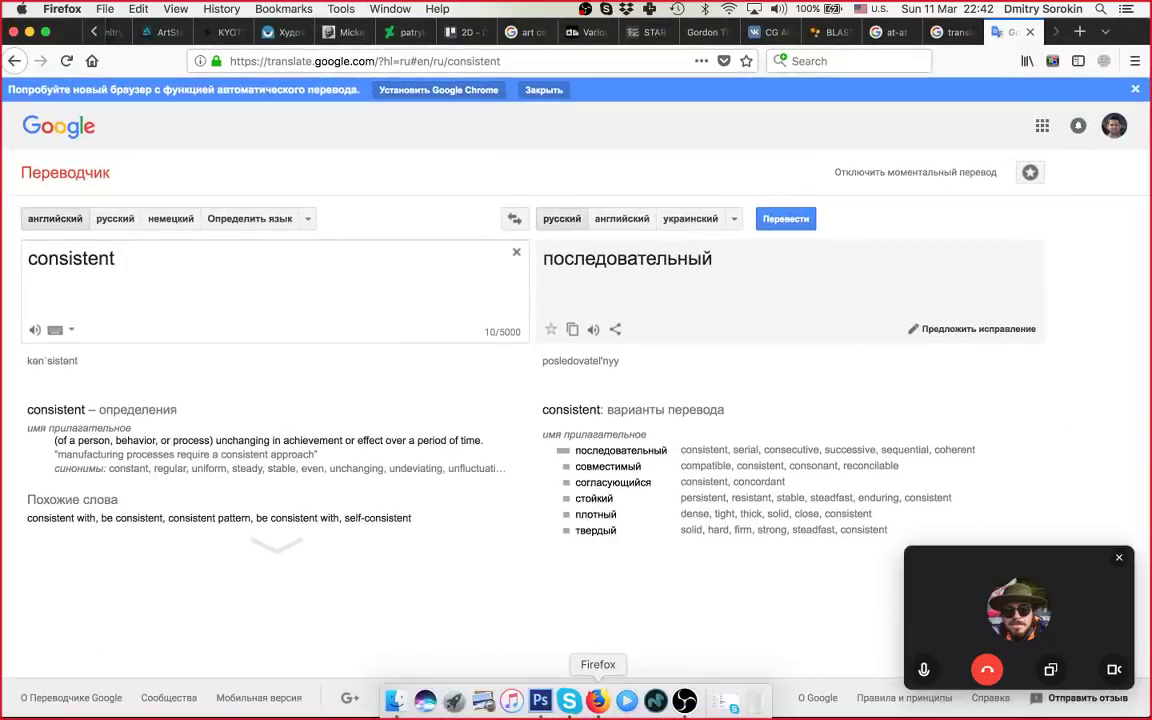
left_click(770, 32)
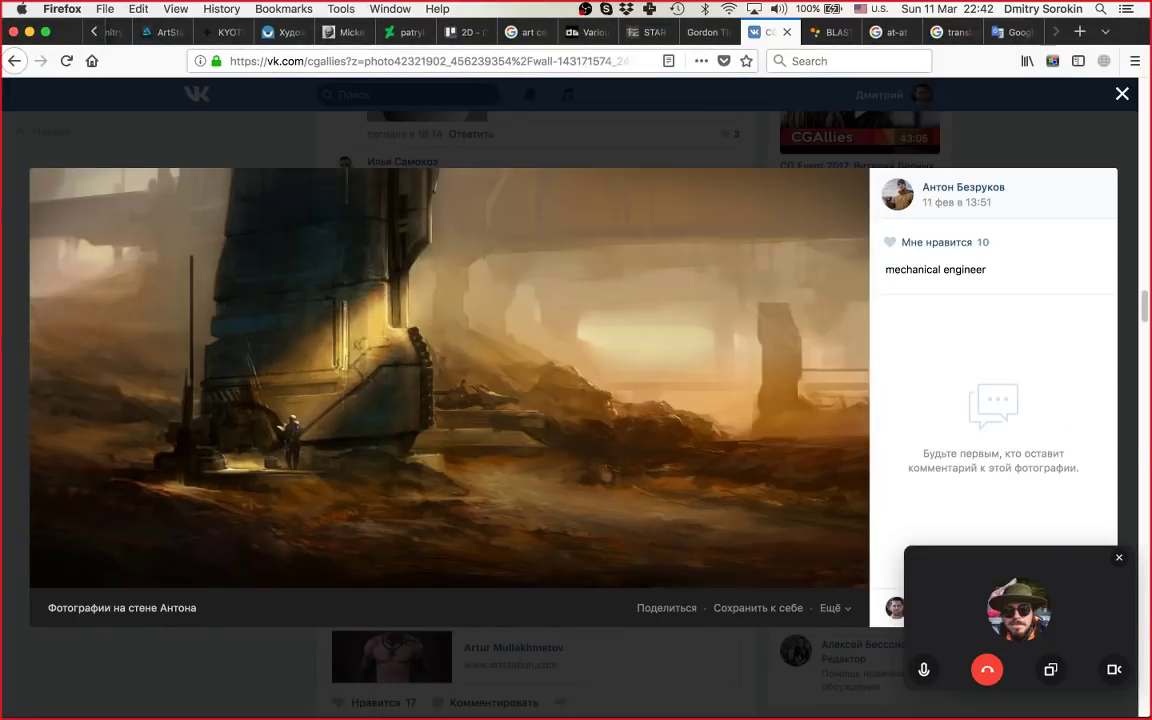
key("Escape")
scroll(768, 213, "down", 3)
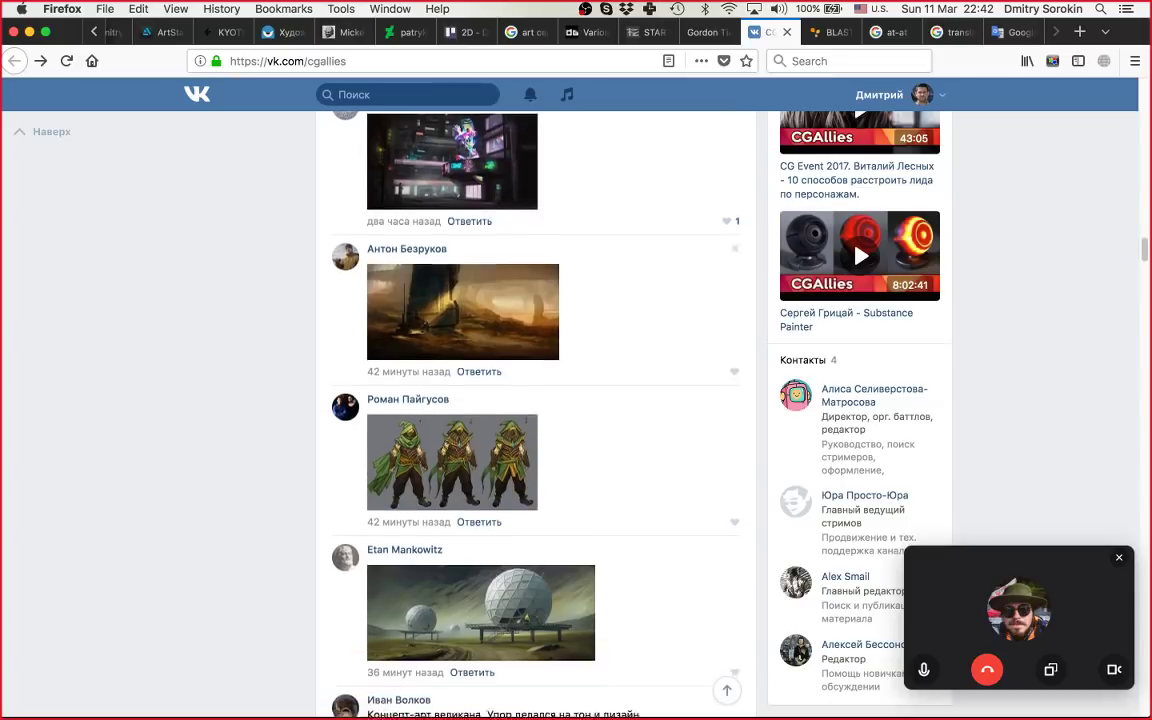
scroll(768, 213, "down", 2)
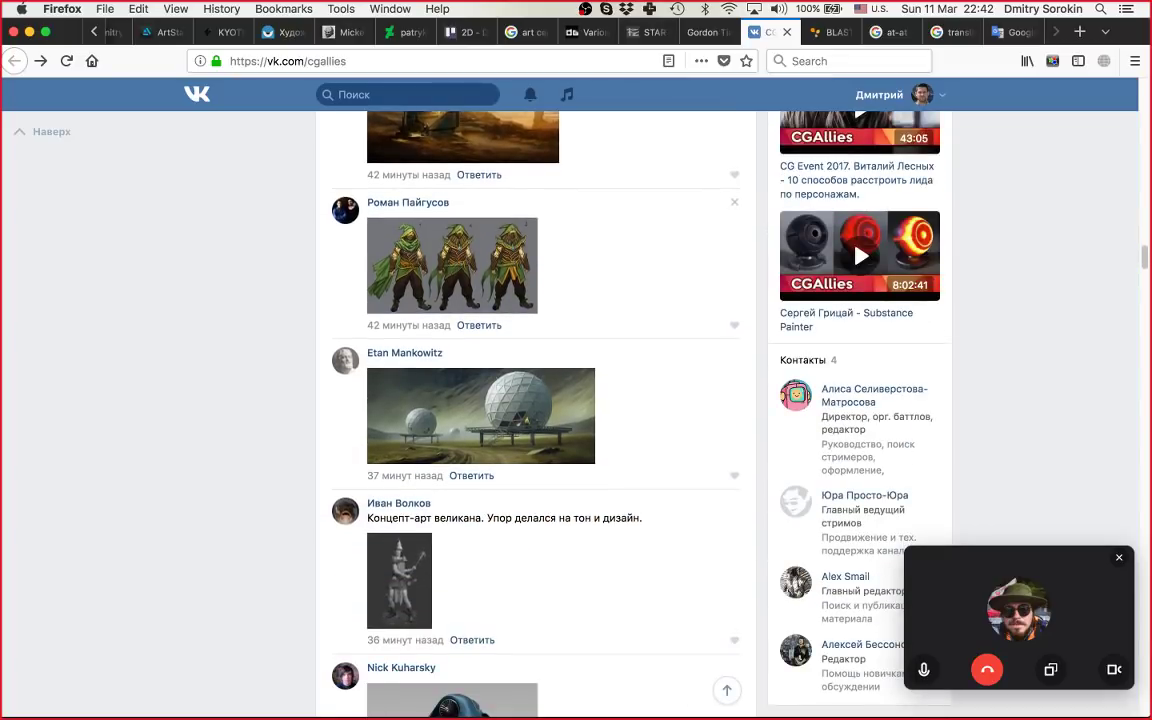
left_click(452, 266)
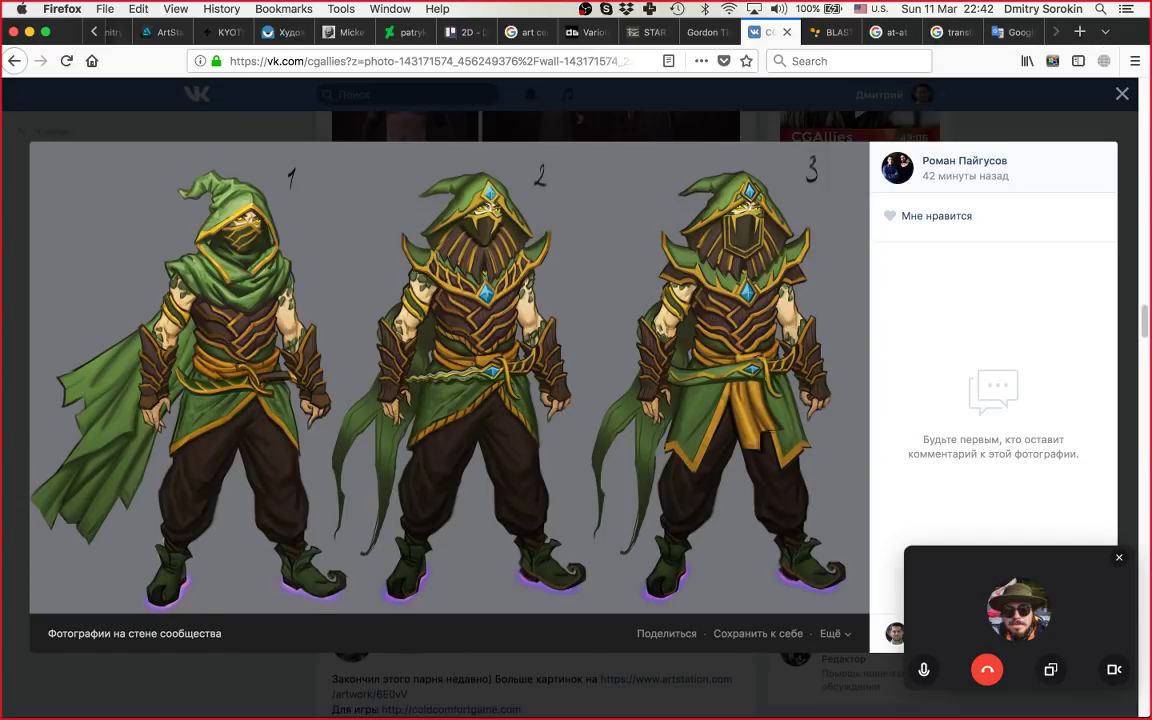
left_click_drag(30, 142, 866, 612)
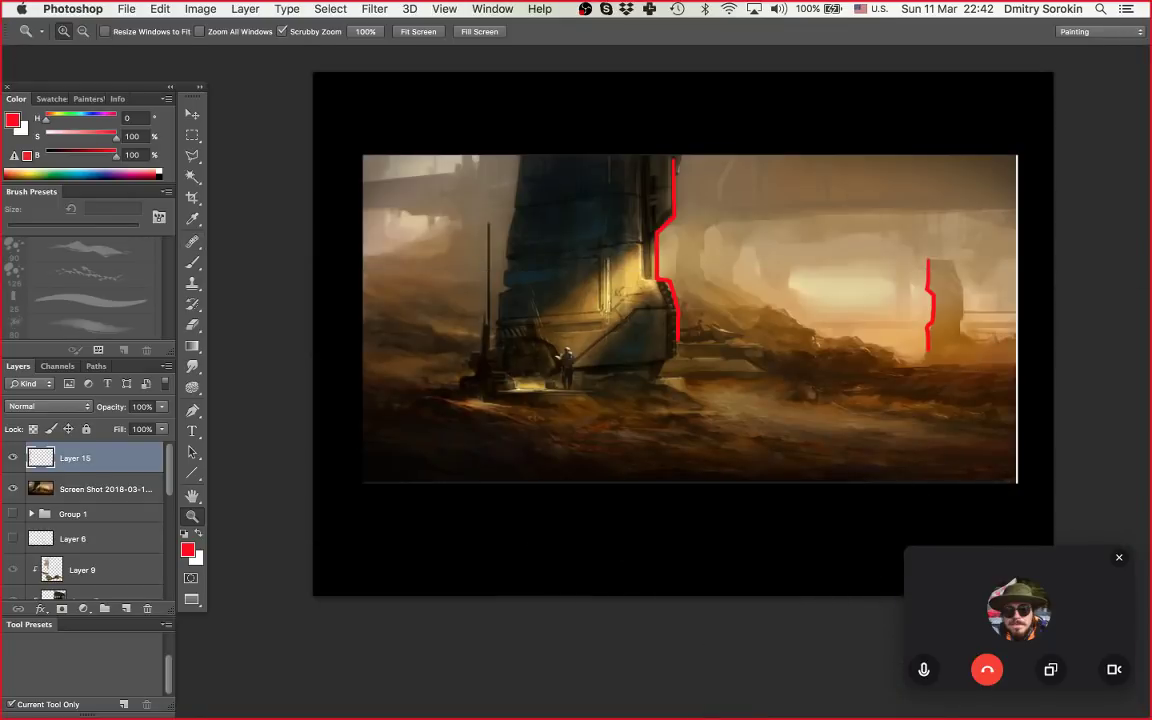
Step: Hide Layer 15 and the desert artwork in Photoshop, then place Screen Shot 2018-03-11 at 10.42.38 PM from the Desktop centred on the canvas
left_click(13, 488)
left_click(13, 458)
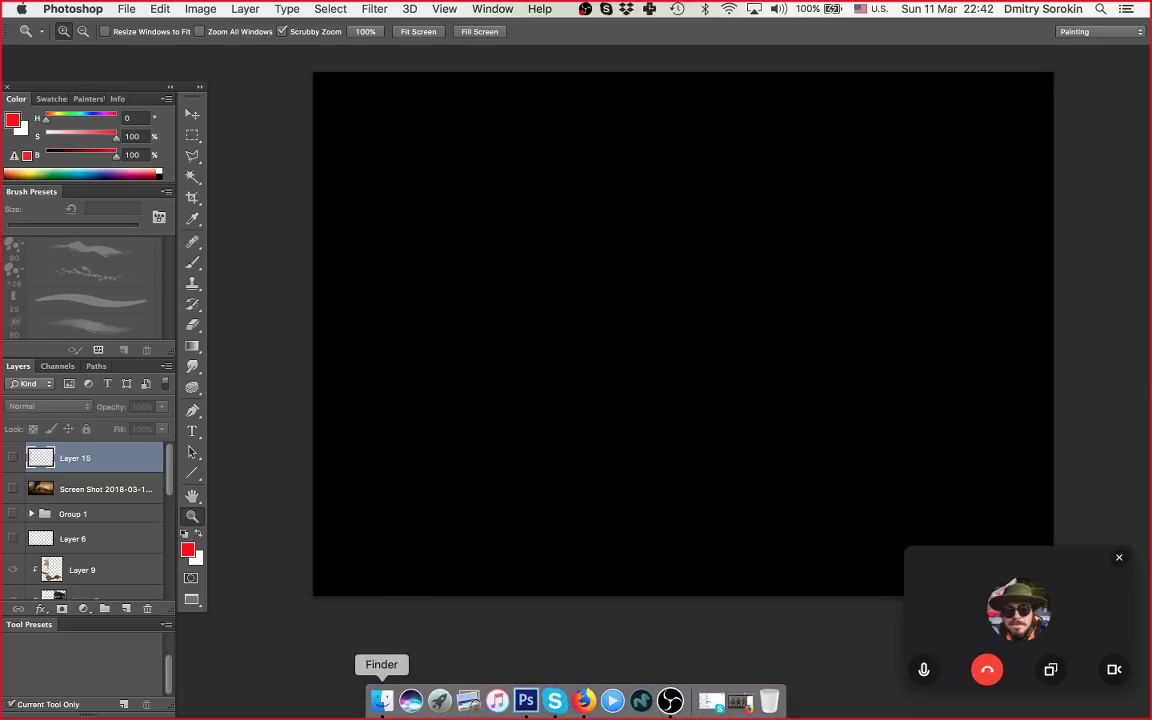
left_click(381, 700)
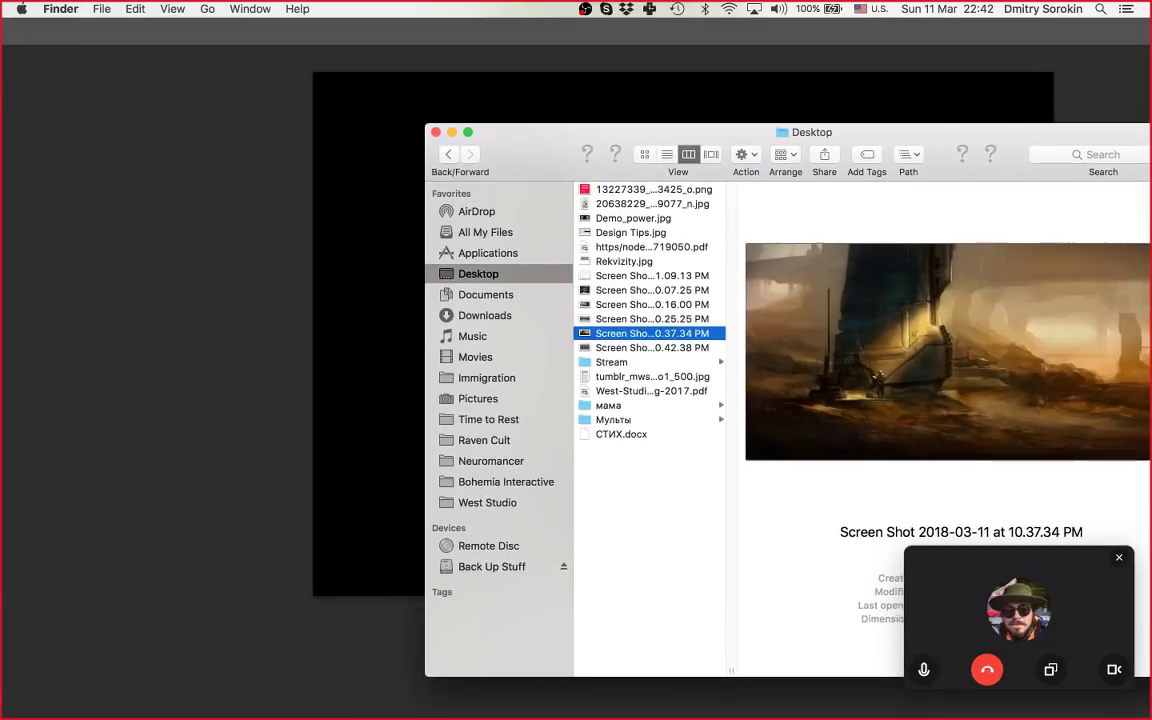
left_click(652, 348)
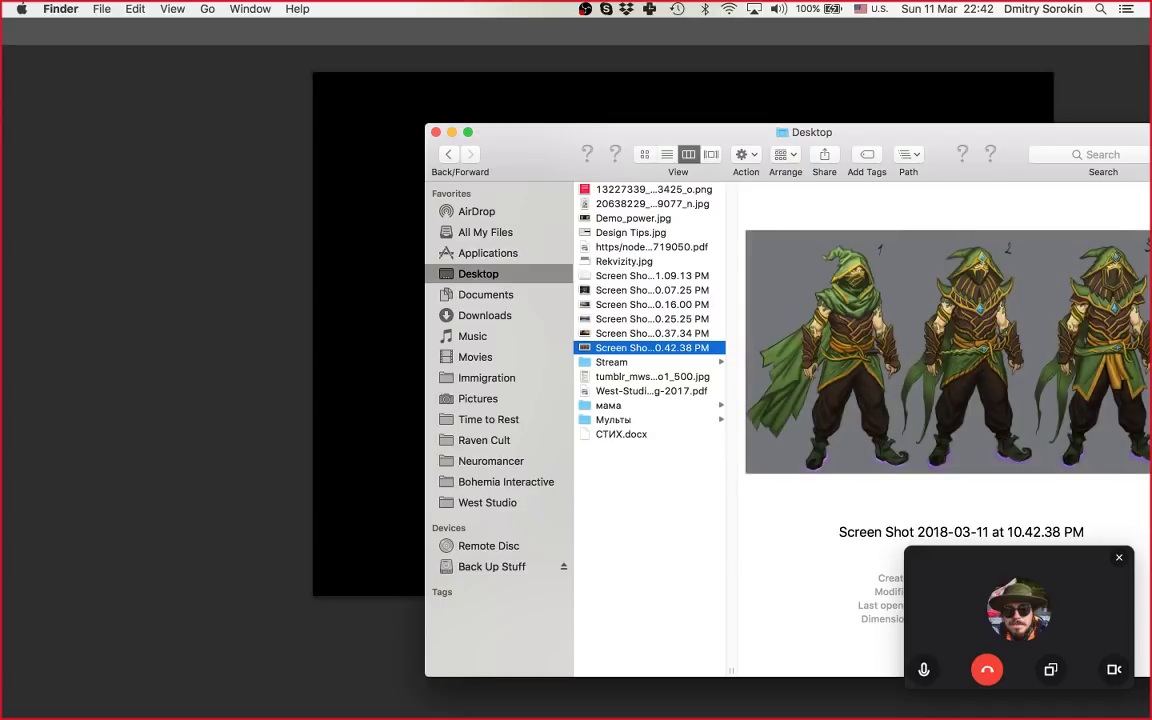
left_click_drag(690, 132, 592, 230)
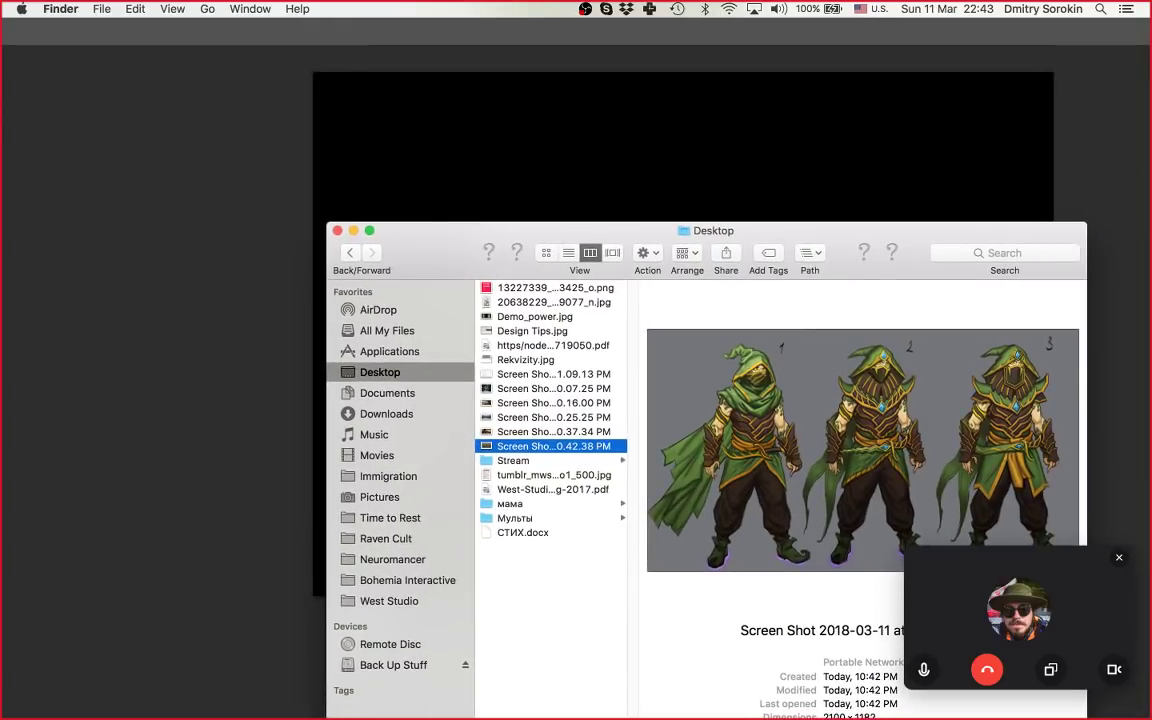
left_click_drag(590, 446, 577, 158)
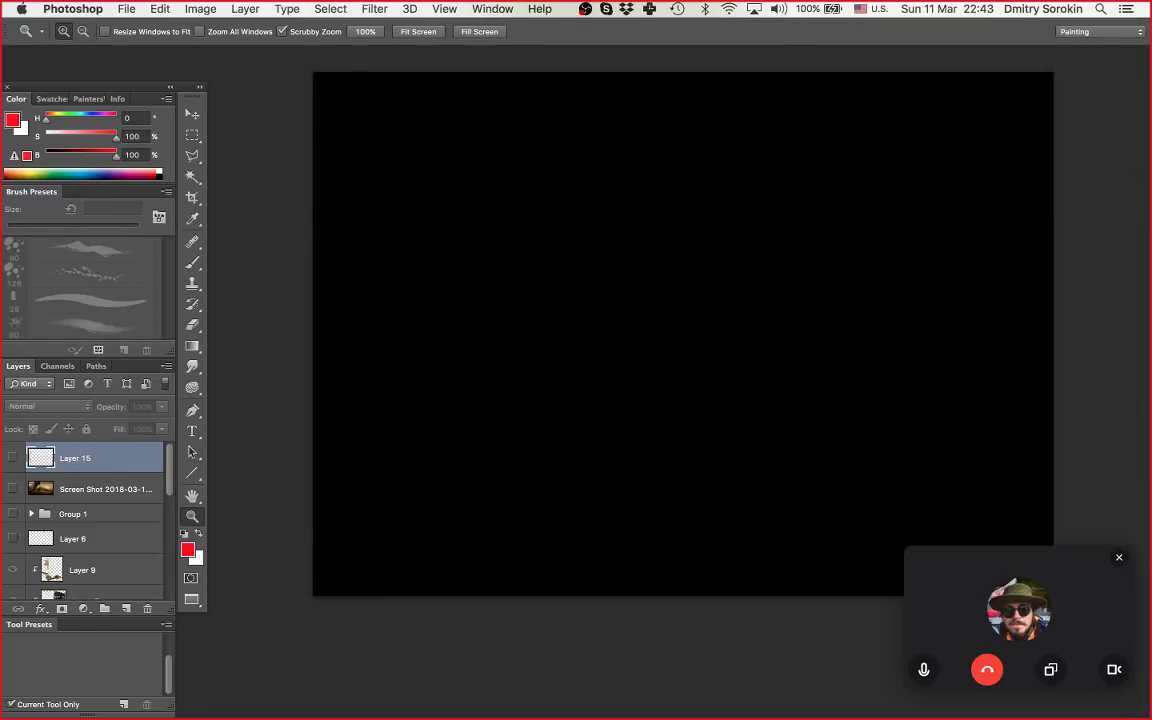
key("Return")
key("v")
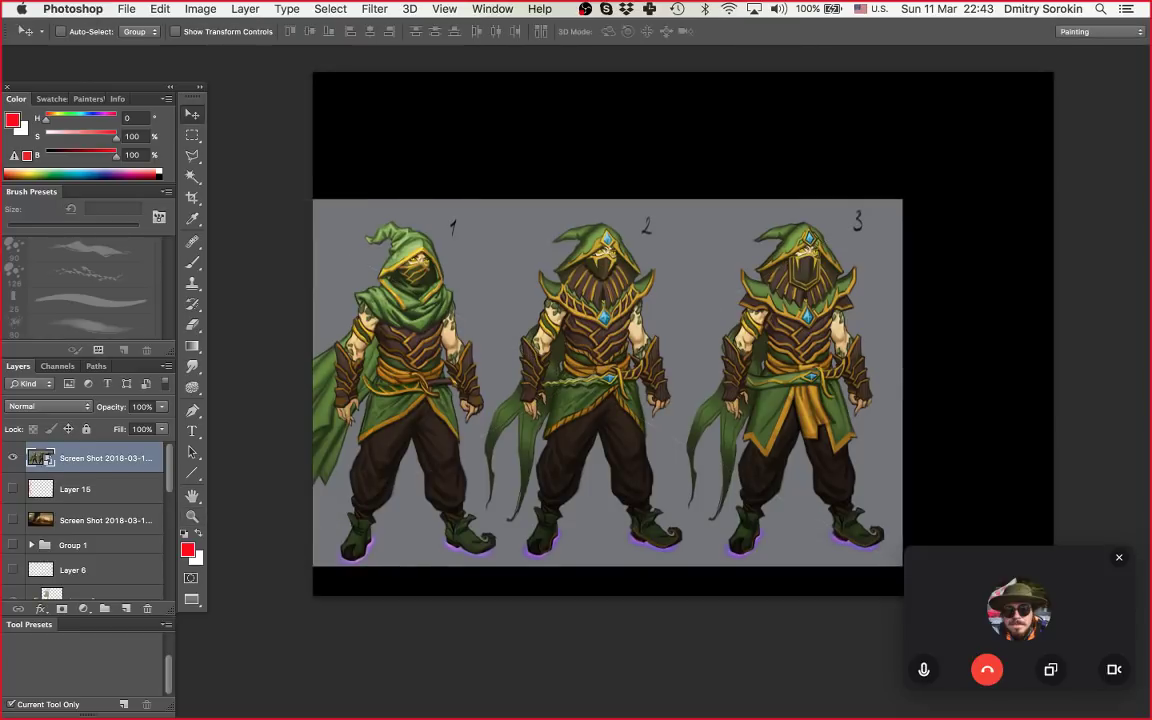
left_click_drag(617, 334, 712, 291)
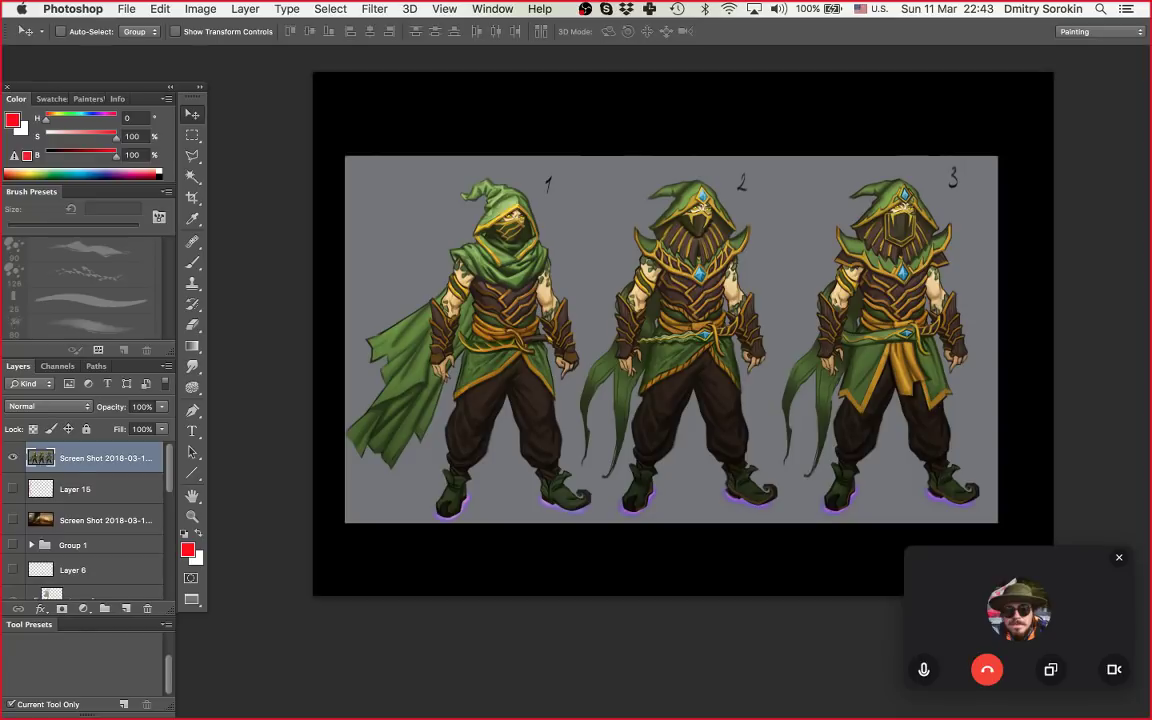
Step: Examine the three hooded character variants, comparing their overall shapes, costumes and proportions
key("z")
left_click_drag(722, 308, 744, 286)
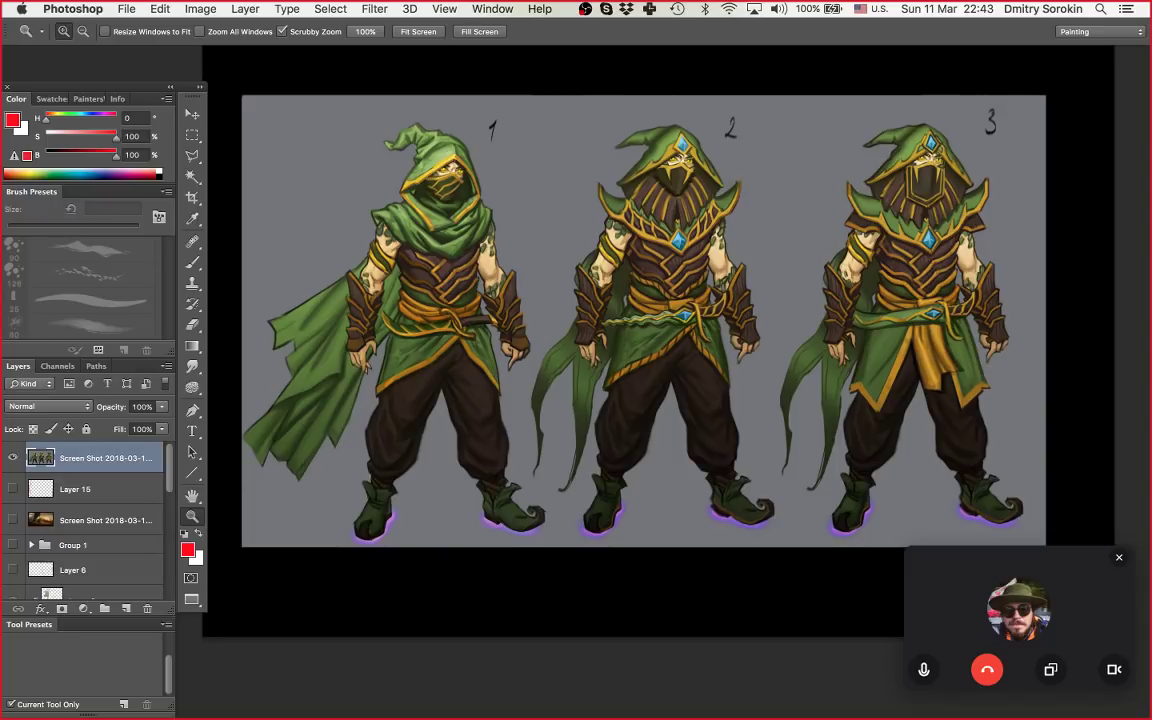
left_click_drag(725, 324, 652, 342)
left_click_drag(684, 342, 637, 361)
scroll(470, 360, "down", 1)
scroll(470, 360, "up", 5)
scroll(540, 365, "down", 4)
scroll(550, 374, "up", 2)
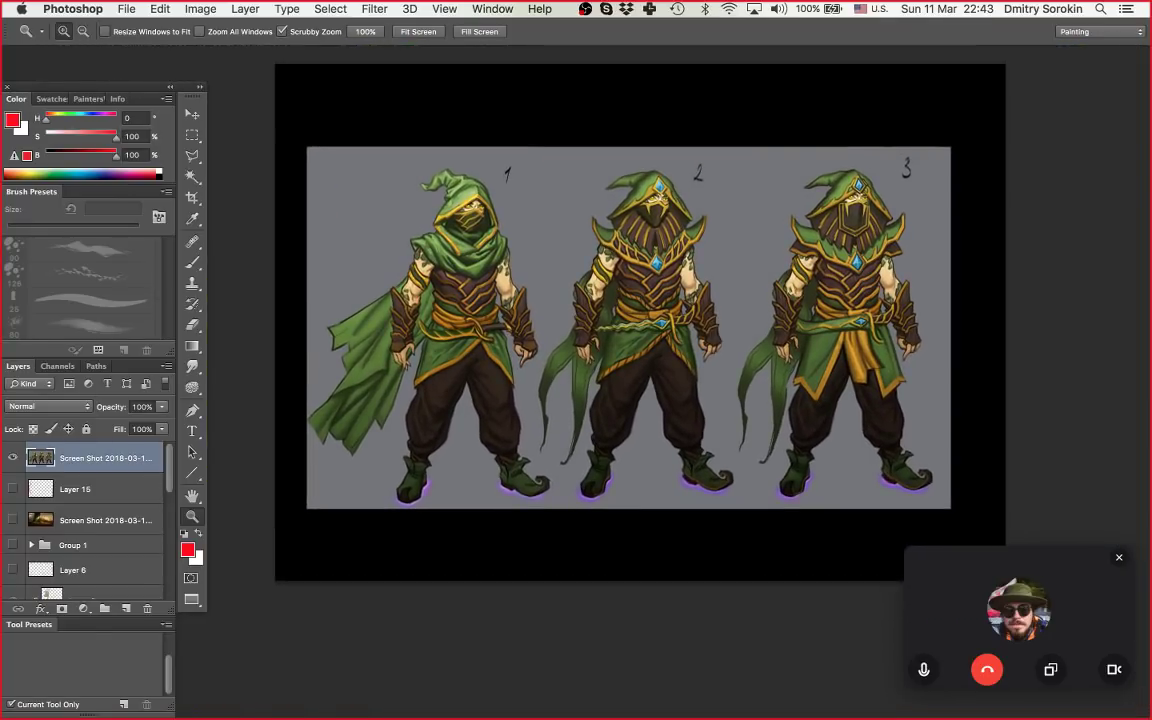
scroll(525, 372, "down", 1)
scroll(515, 370, "up", 1)
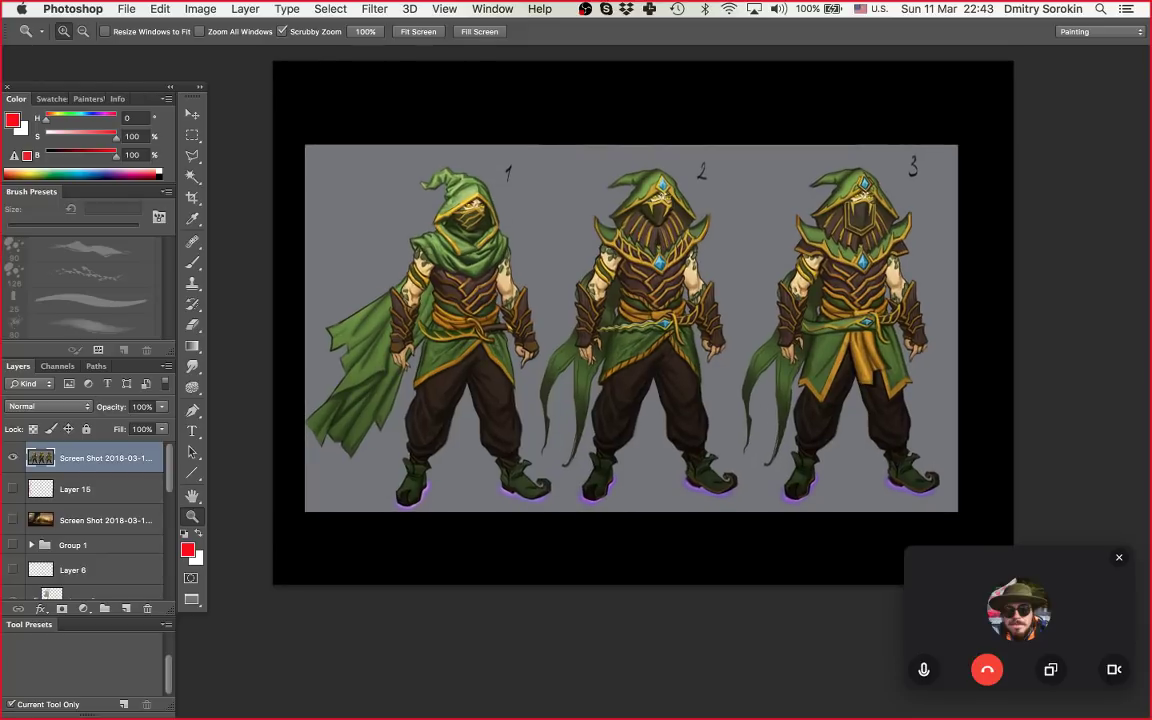
left_click_drag(515, 370, 532, 361)
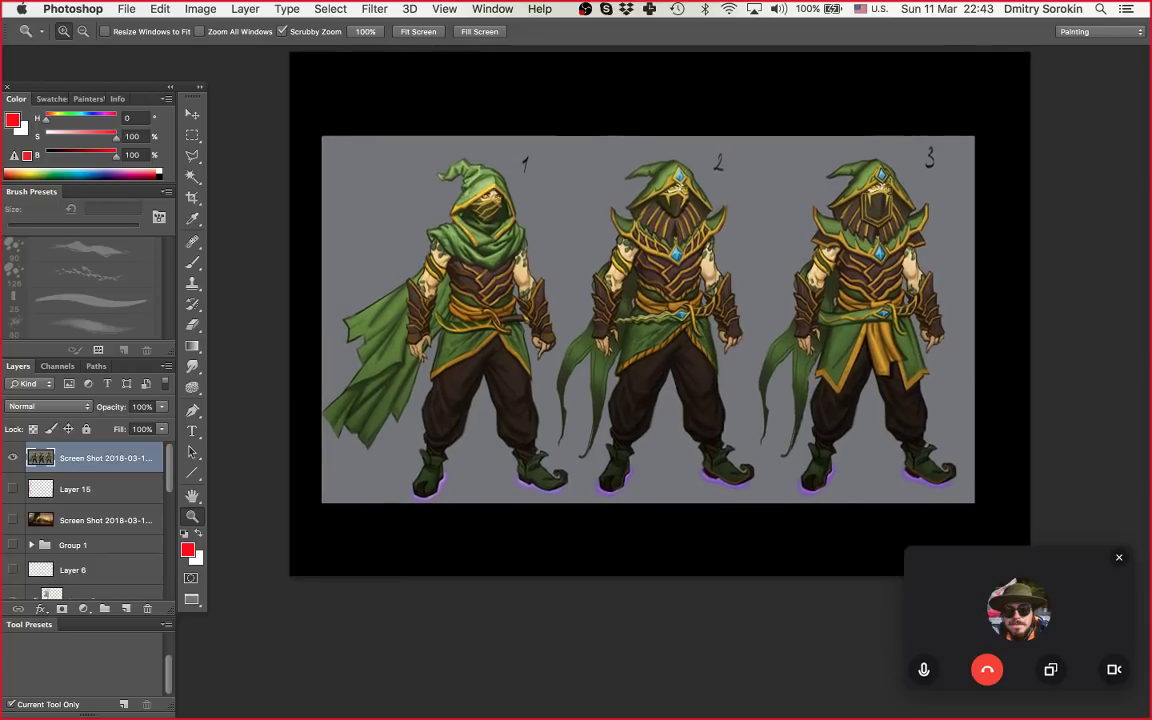
scroll(645, 320, "right", 1)
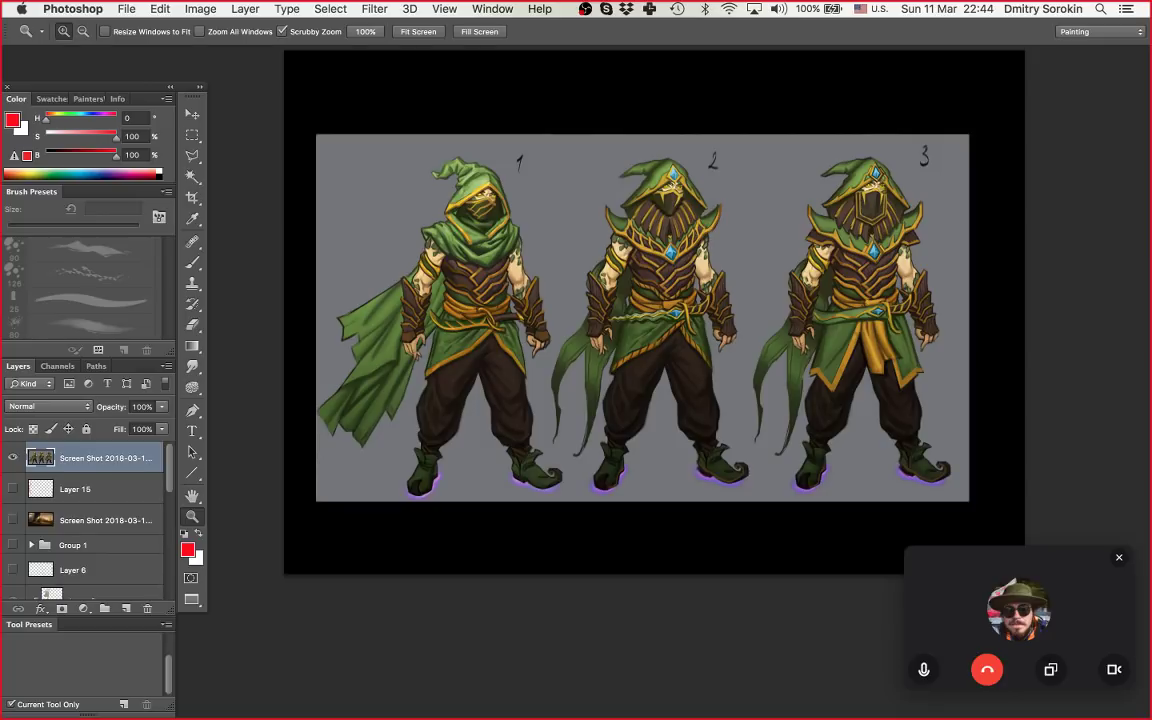
mouse_move(646, 289)
left_mouse_down()
mouse_move(636, 298)
mouse_move(666, 298)
left_mouse_up()
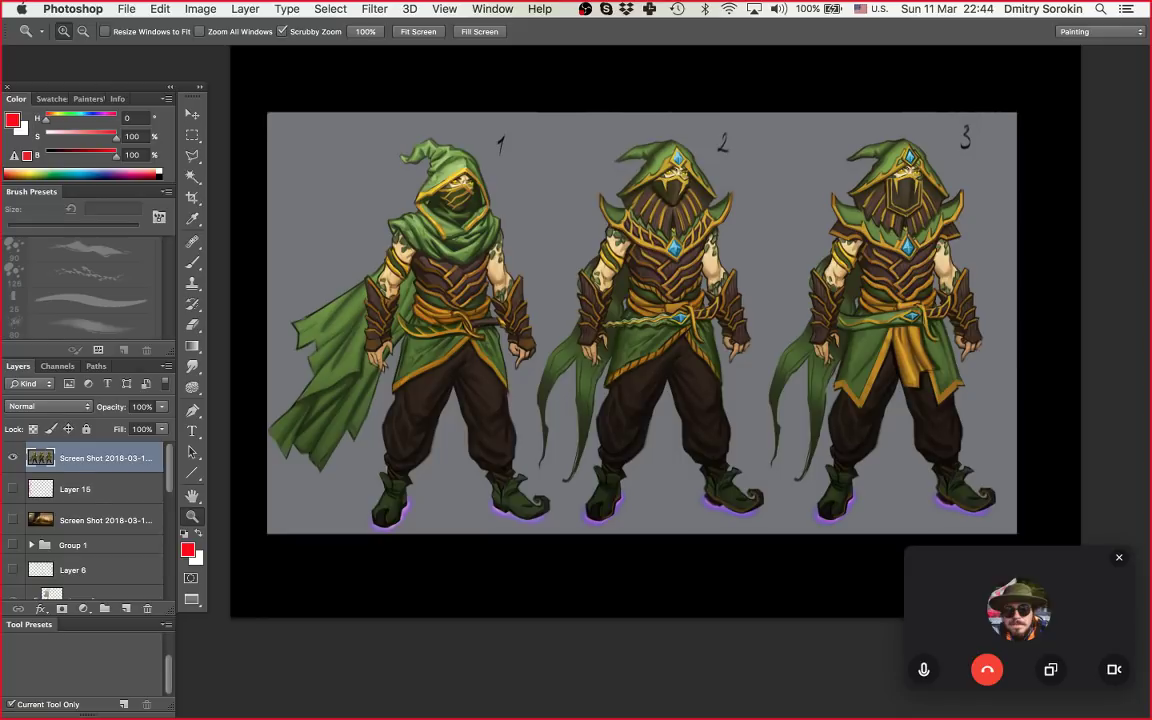
Step: Add a new layer and sketch a red stack of large, medium and small blocks beside the first figure with a 35 px brush
key("super+minus")
left_click_drag(580, 330, 616, 345)
key("super+shift+alt+n")
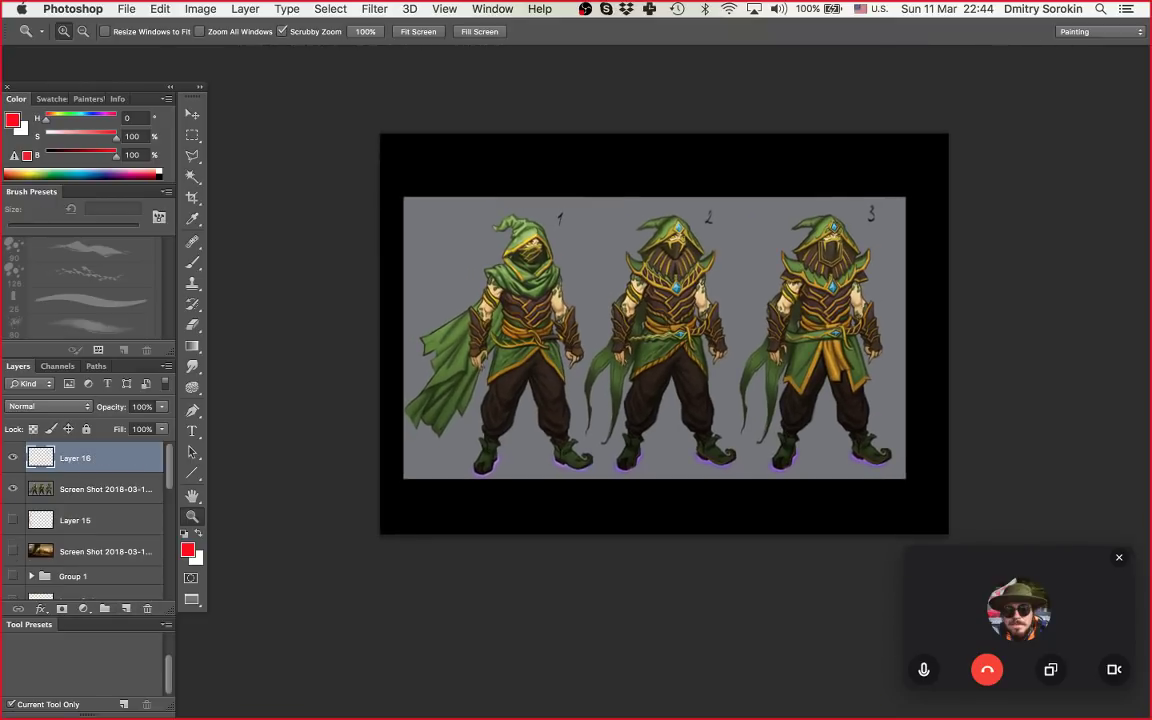
key("b")
key("z")
mouse_move(578, 367)
left_mouse_down()
mouse_move(622, 367)
mouse_move(526, 392)
left_mouse_up()
mouse_move(510, 376)
left_mouse_down()
mouse_move(600, 376)
mouse_move(494, 360)
left_mouse_up()
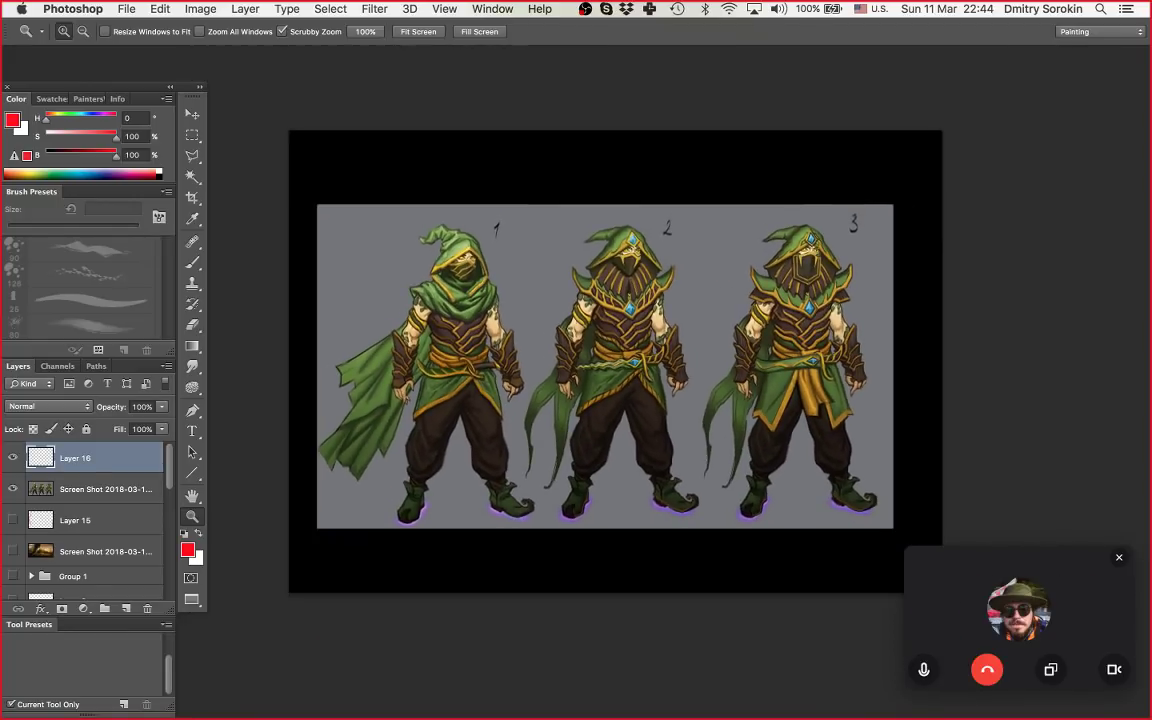
key("b")
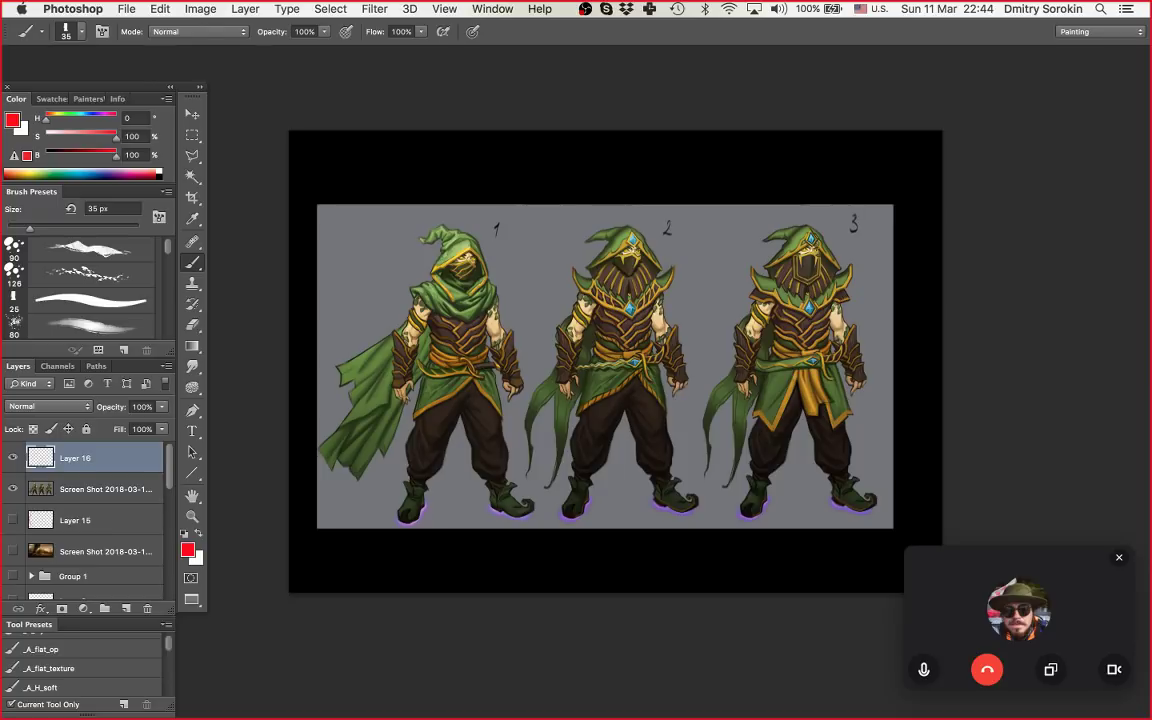
key("z")
key("b")
mouse_move(328, 228)
left_mouse_down()
mouse_move(332, 269)
mouse_move(360, 222)
mouse_move(332, 269)
mouse_move(351, 292)
left_mouse_up()
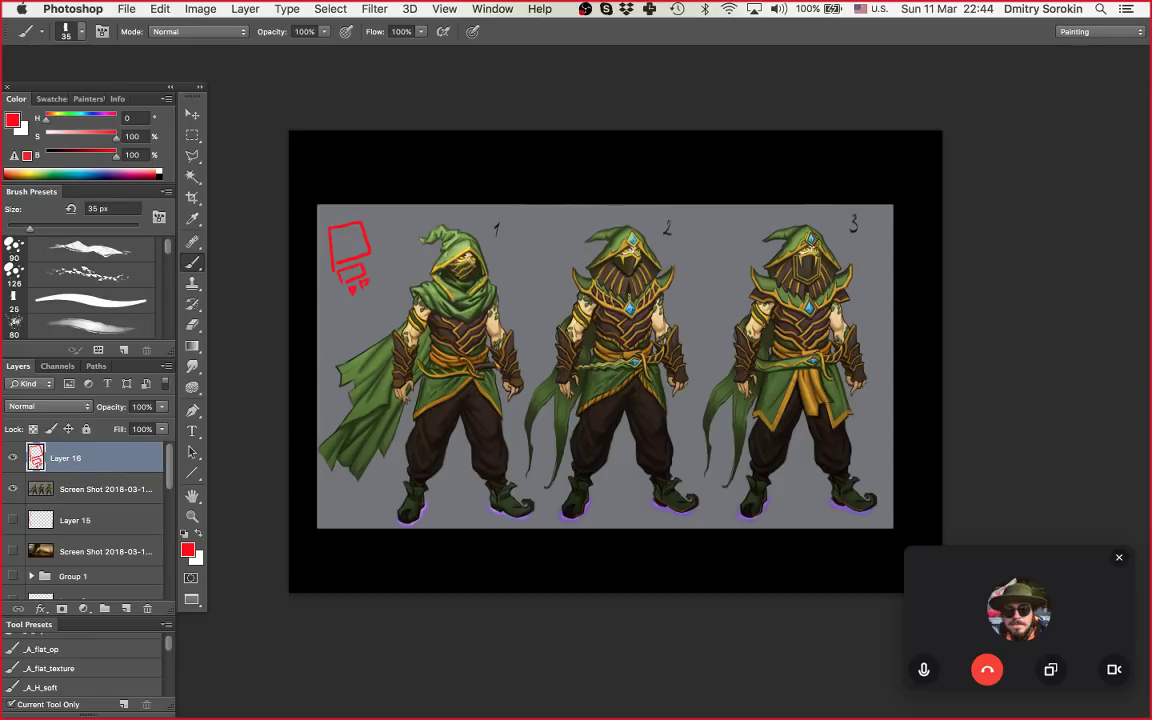
key("z")
left_click_drag(560, 338, 535, 338)
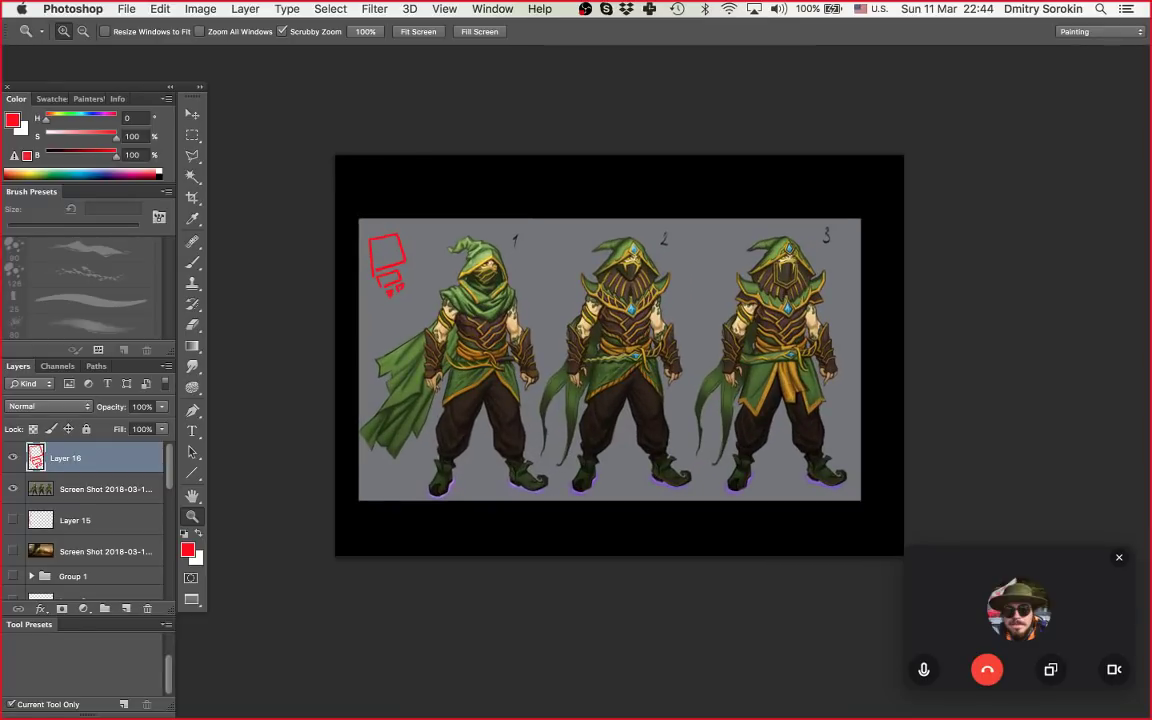
scroll(620, 360, "up", 1)
key("b")
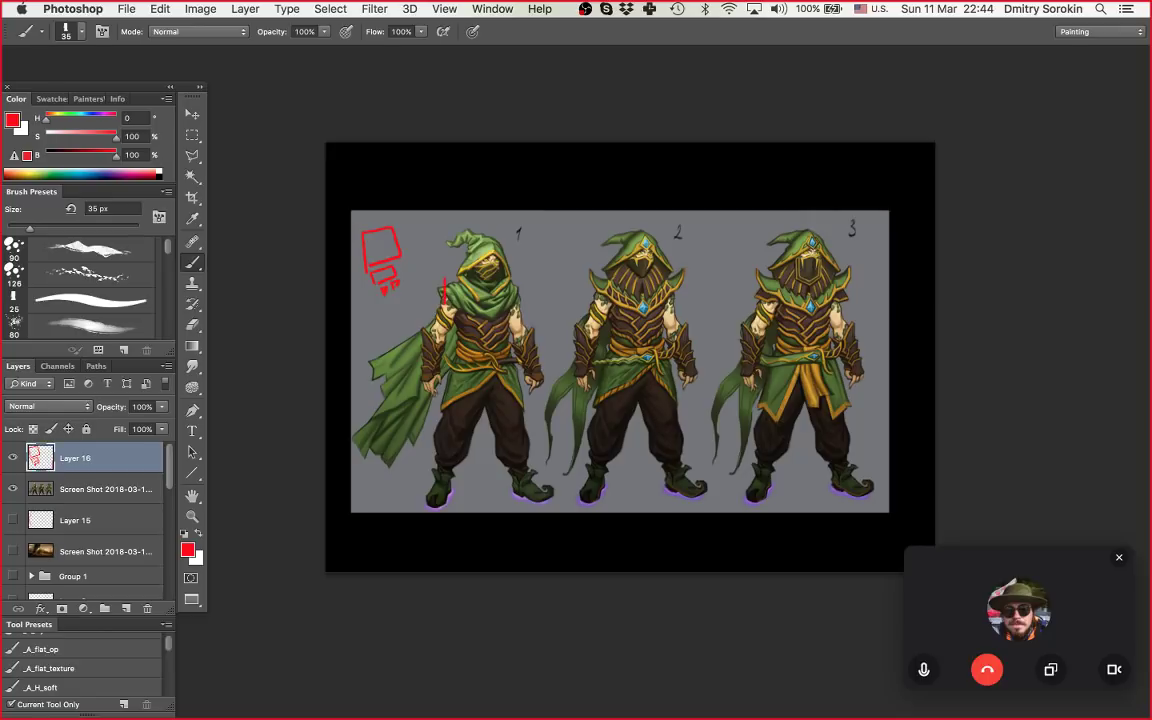
key("super+z")
mouse_move(460, 408)
left_mouse_down()
mouse_move(476, 401)
mouse_move(452, 446)
left_mouse_up()
key("ctrl+z")
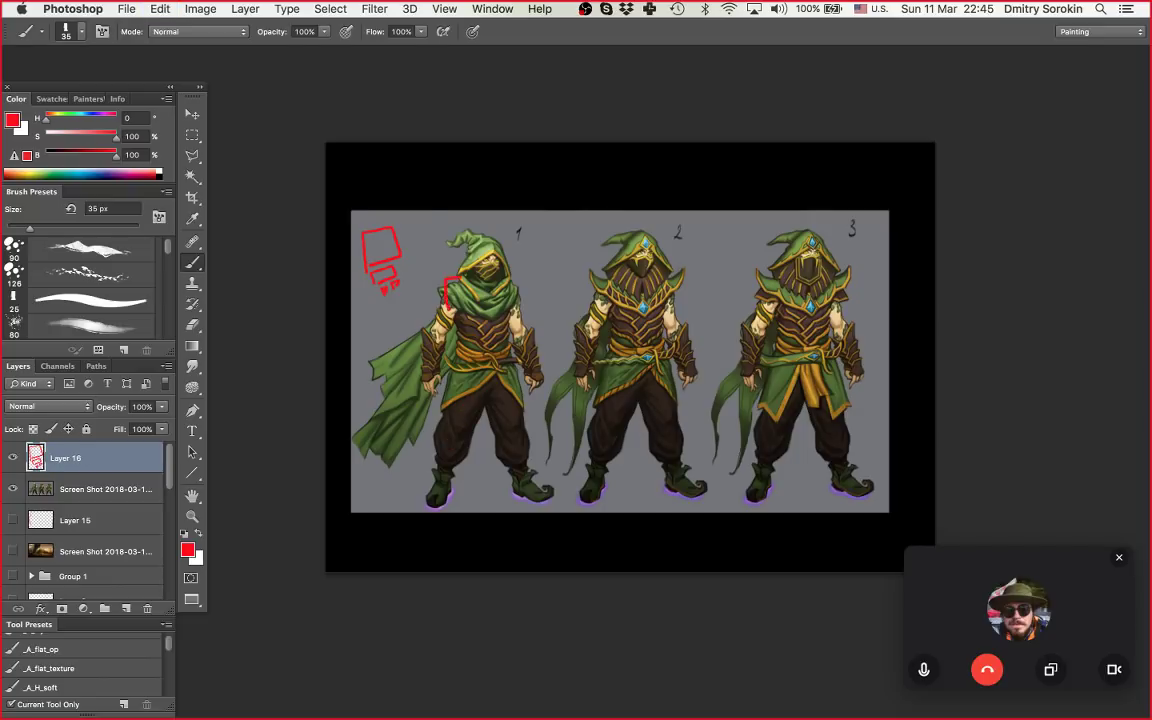
Step: Mark the first figure's head, chest, waist, hips and both thighs with red length bars capped by short end ticks
left_click_drag(479, 282, 494, 348)
left_click_drag(481, 243, 483, 268)
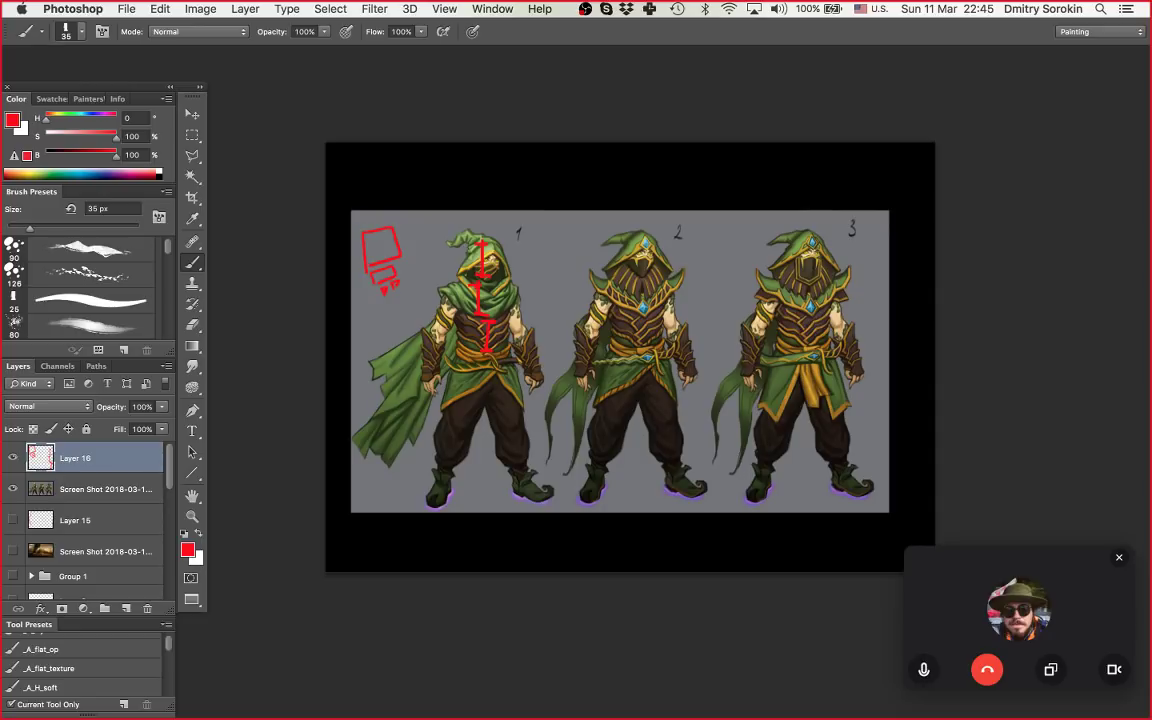
mouse_move(478, 378)
left_mouse_down()
mouse_move(475, 391)
mouse_move(489, 390)
mouse_move(452, 465)
left_mouse_up()
left_click_drag(446, 405, 466, 405)
left_click_drag(443, 465, 461, 465)
mouse_move(501, 405)
left_mouse_down()
mouse_move(517, 460)
mouse_move(512, 405)
left_mouse_up()
left_click_drag(509, 459, 527, 457)
Step: Mark the upper arms and forearms of the first figure with red length bars
left_click_drag(523, 338, 539, 382)
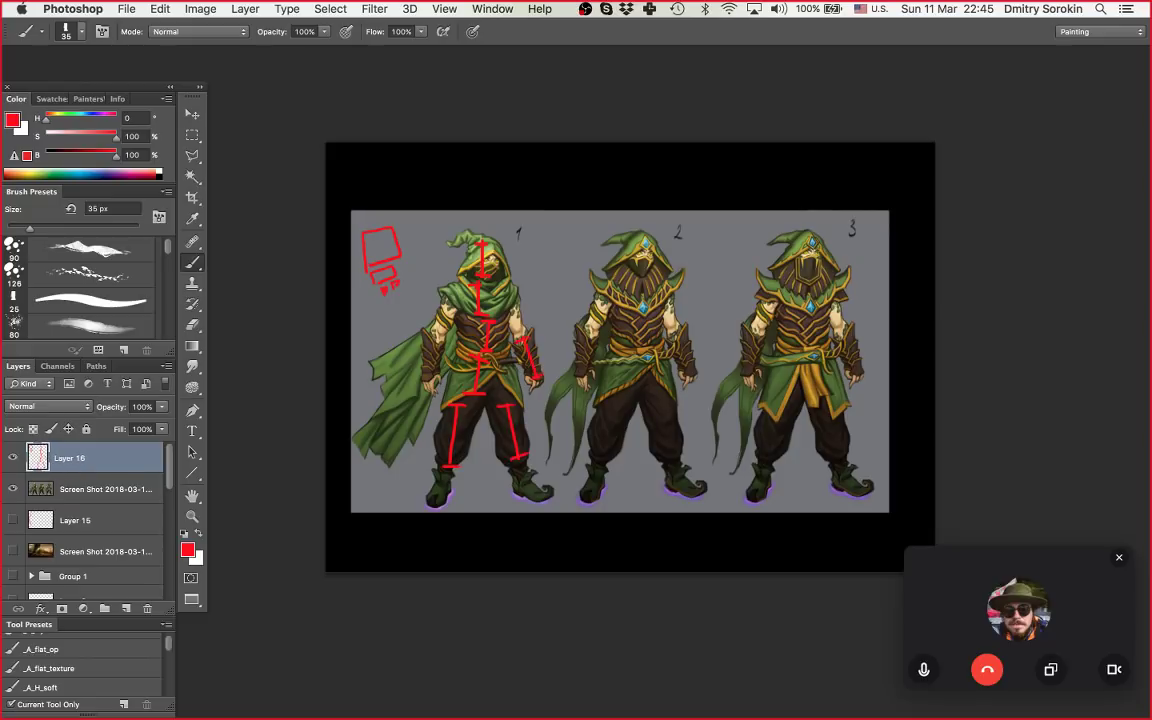
mouse_move(424, 335)
left_mouse_down()
mouse_move(440, 343)
mouse_move(430, 379)
left_mouse_up()
left_click_drag(423, 379, 435, 380)
left_click_drag(446, 318, 435, 340)
mouse_move(510, 306)
left_mouse_down()
mouse_move(518, 298)
mouse_move(527, 357)
left_mouse_up()
key("z")
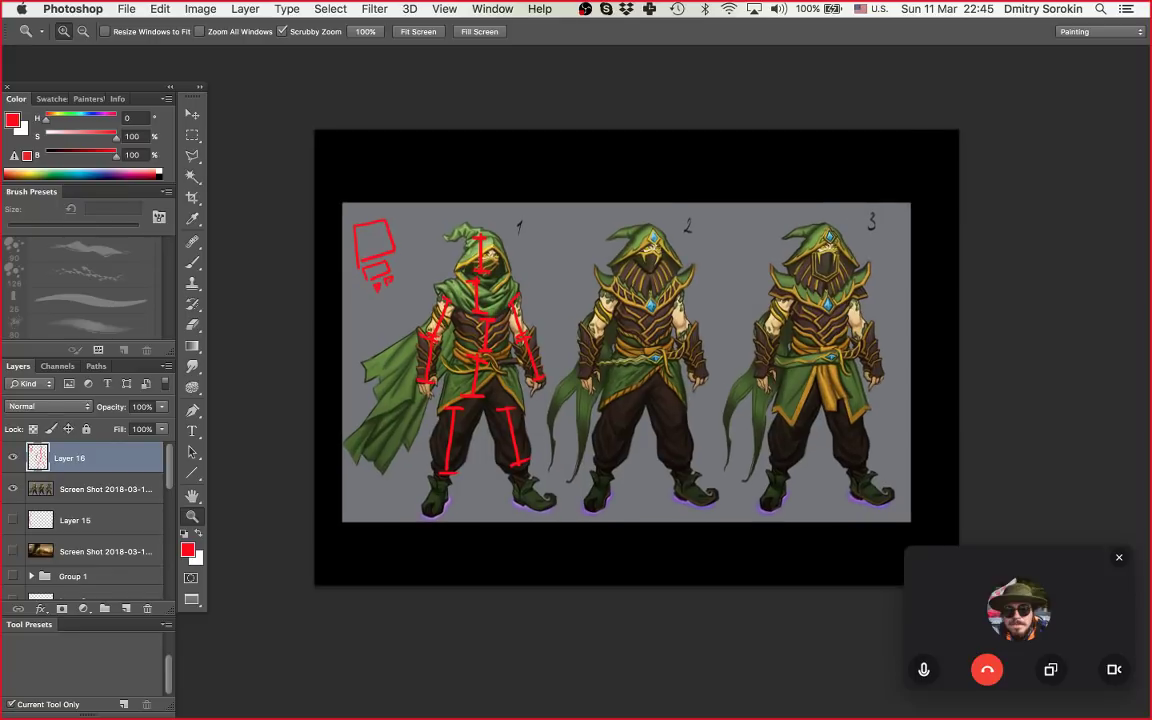
left_click_drag(476, 341, 544, 315)
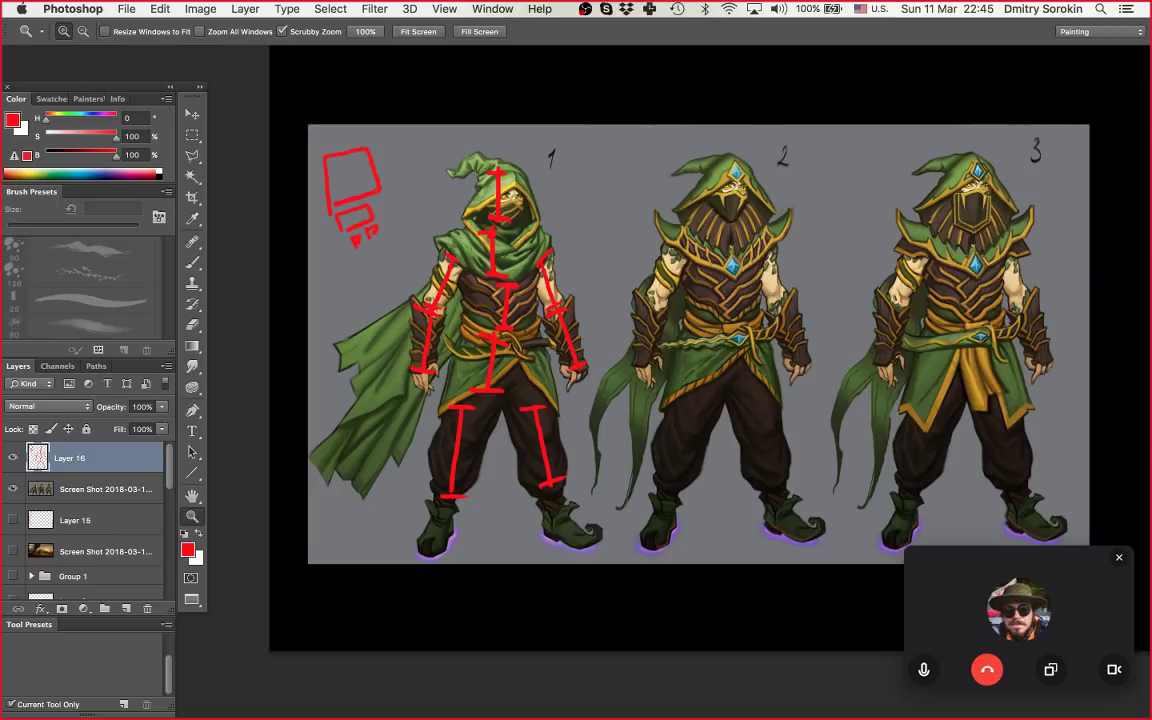
left_click_drag(441, 349, 403, 349)
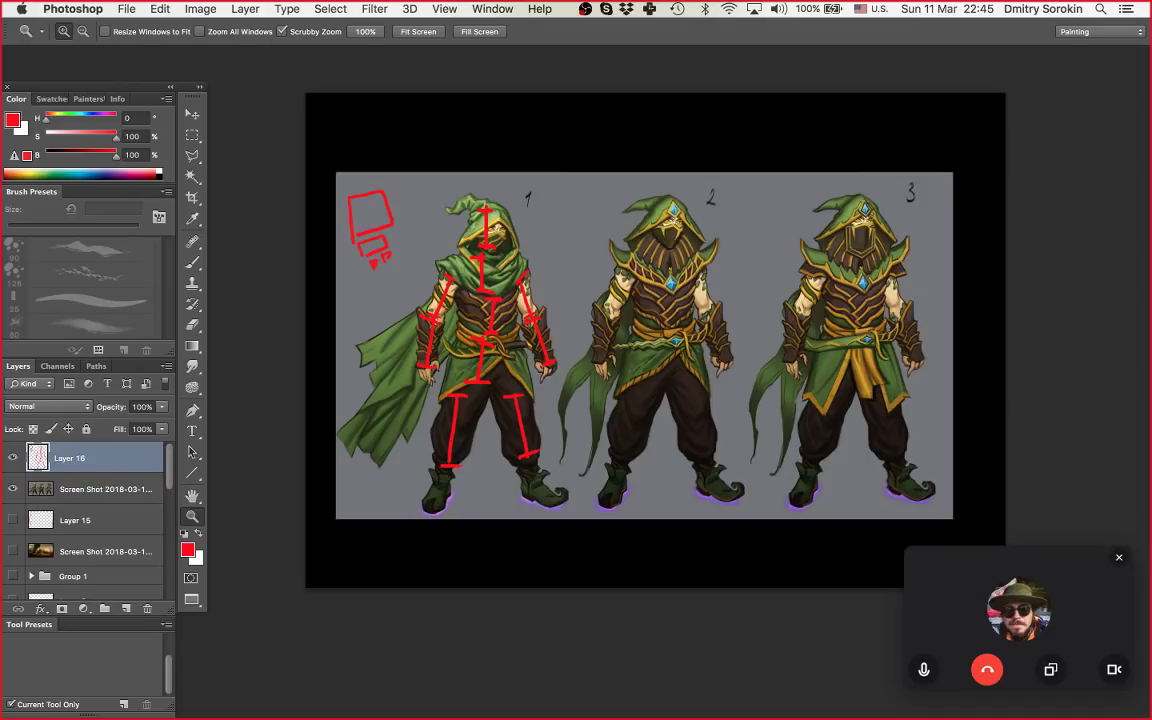
Step: Compare the first figure with and without the red proportion bars, leave Layer 16 hidden and add a new layer
left_click_drag(416, 382, 458, 382)
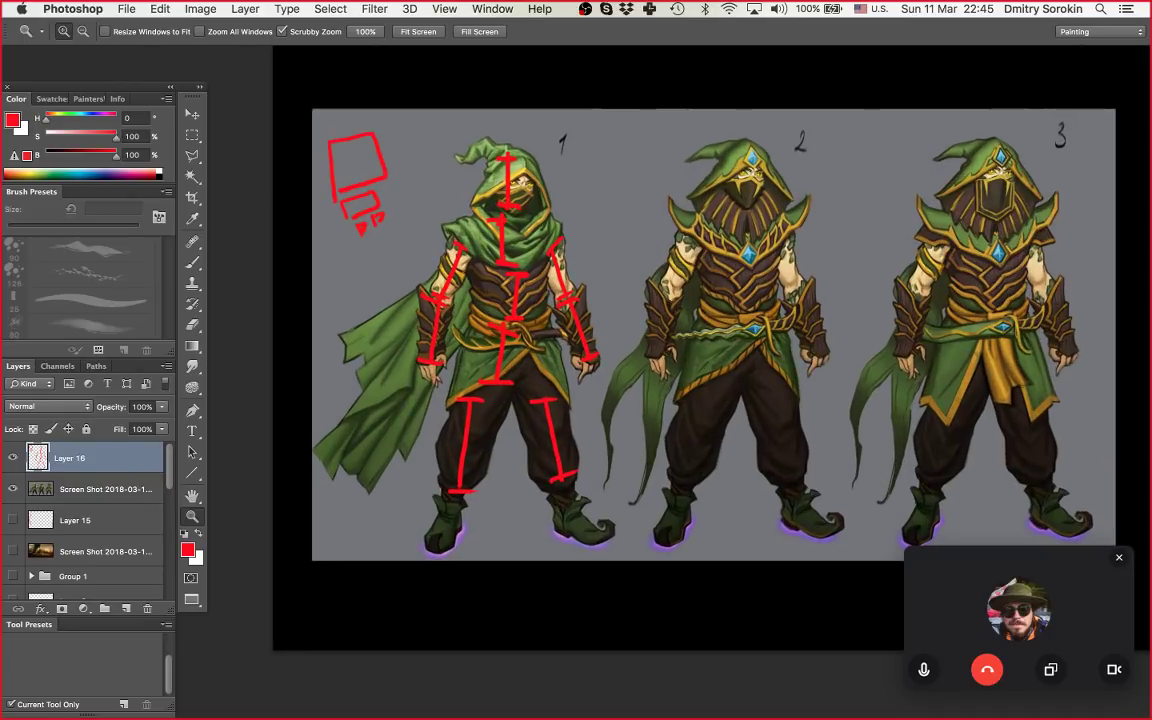
left_click(13, 458)
mouse_move(608, 299)
left_mouse_down()
mouse_move(495, 299)
mouse_move(602, 299)
left_mouse_up()
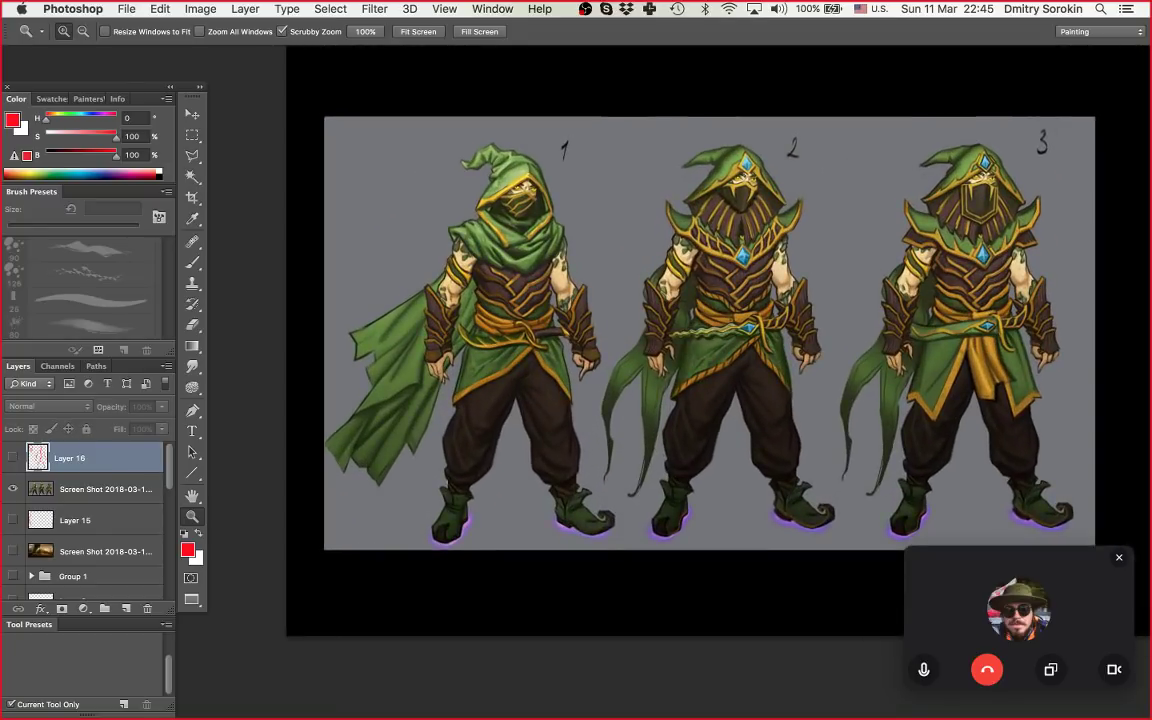
key("super+comma")
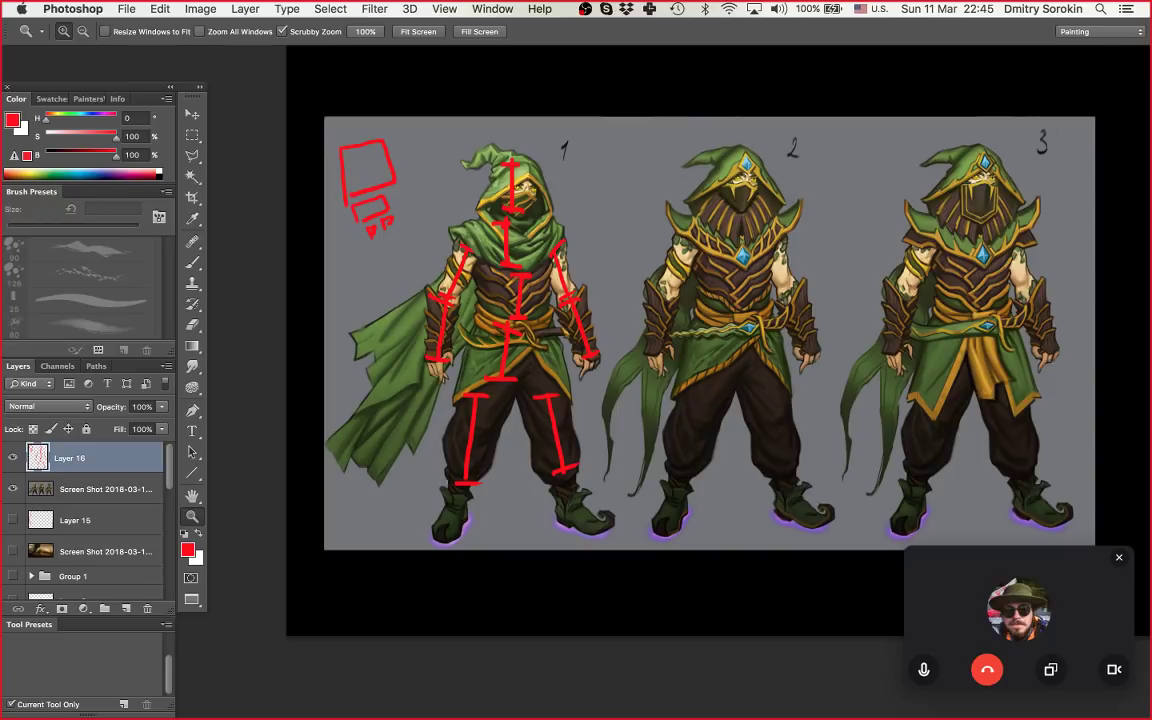
key("super+comma")
key("alt+shift+super+n")
Step: Trace the trim on the first figure's two bracers and chest armour with short red dashes using a 35 px brush
mouse_move(415, 328)
left_mouse_down()
mouse_move(440, 328)
mouse_move(437, 308)
mouse_move(434, 352)
left_mouse_up()
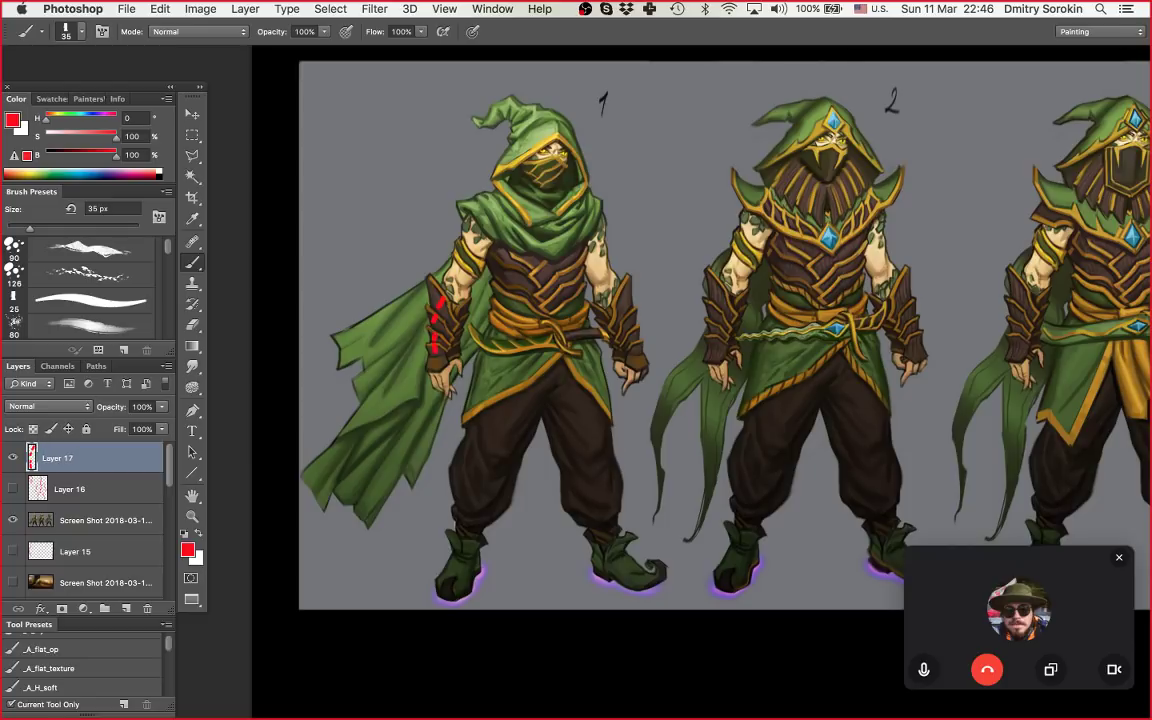
left_click_drag(542, 264, 563, 300)
left_click_drag(565, 309, 623, 308)
left_click_drag(628, 318, 639, 357)
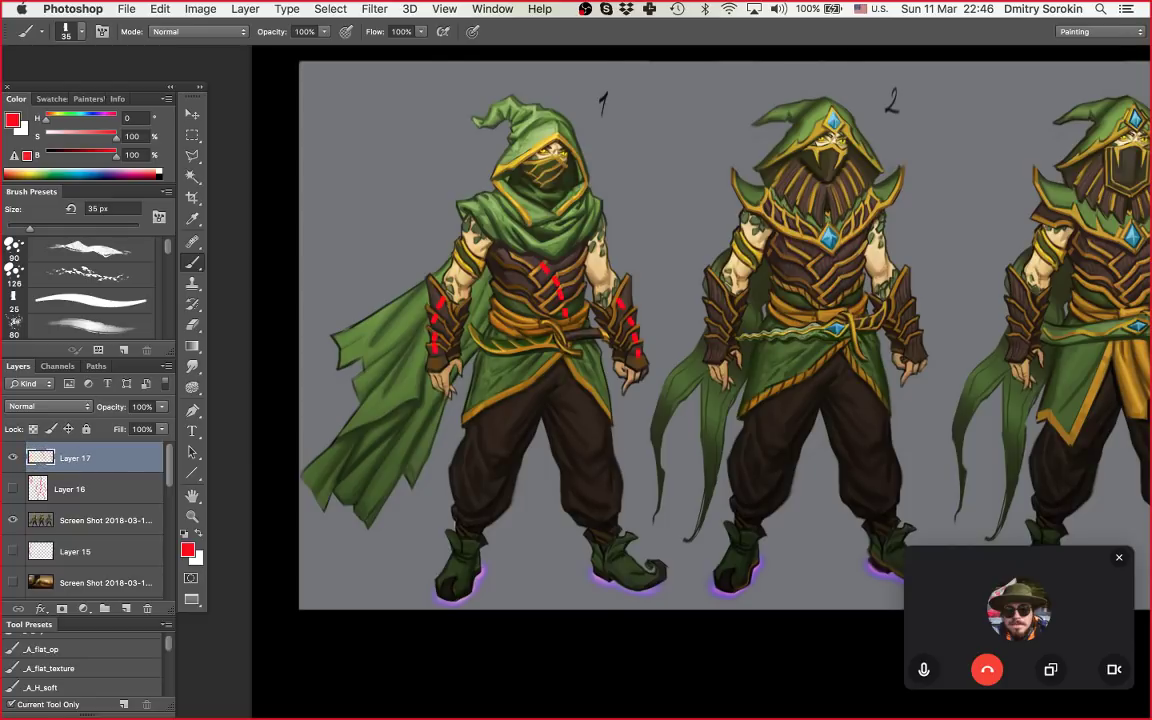
left_click_drag(512, 254, 508, 262)
left_click_drag(511, 275, 507, 283)
key("z")
mouse_move(575, 254)
left_mouse_down()
mouse_move(526, 254)
mouse_move(508, 270)
left_mouse_up()
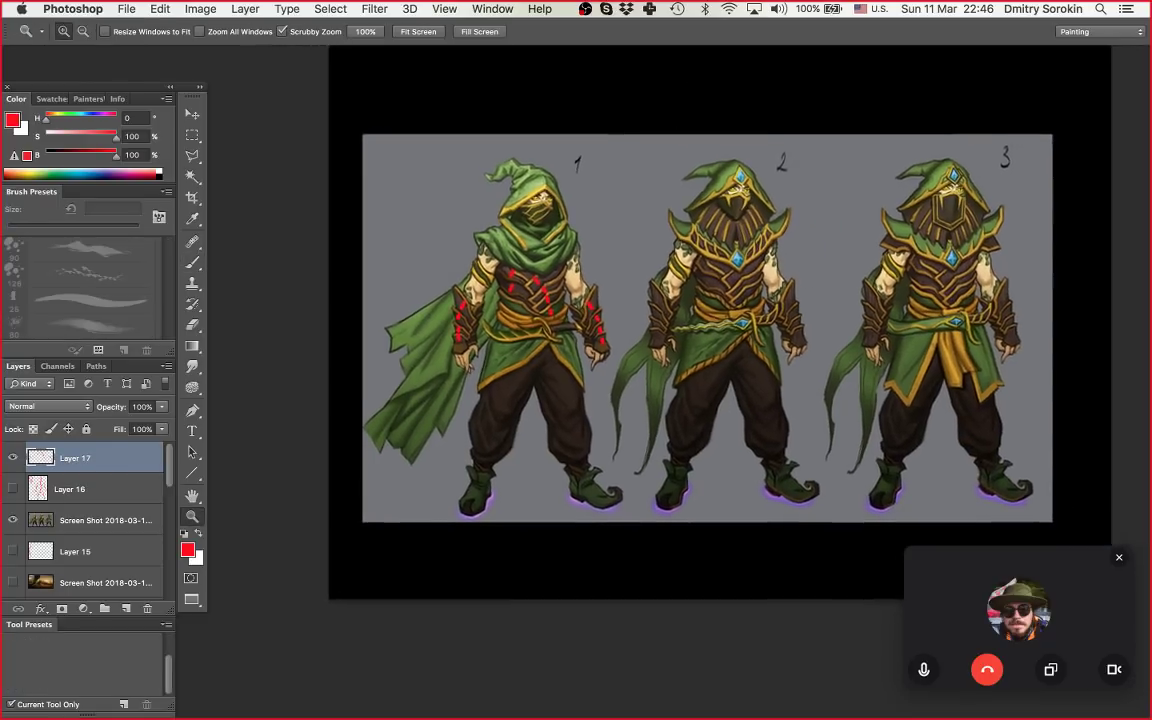
Step: Mark the gold straps on the first figure's face mask with short red dashes
key("super+plus")
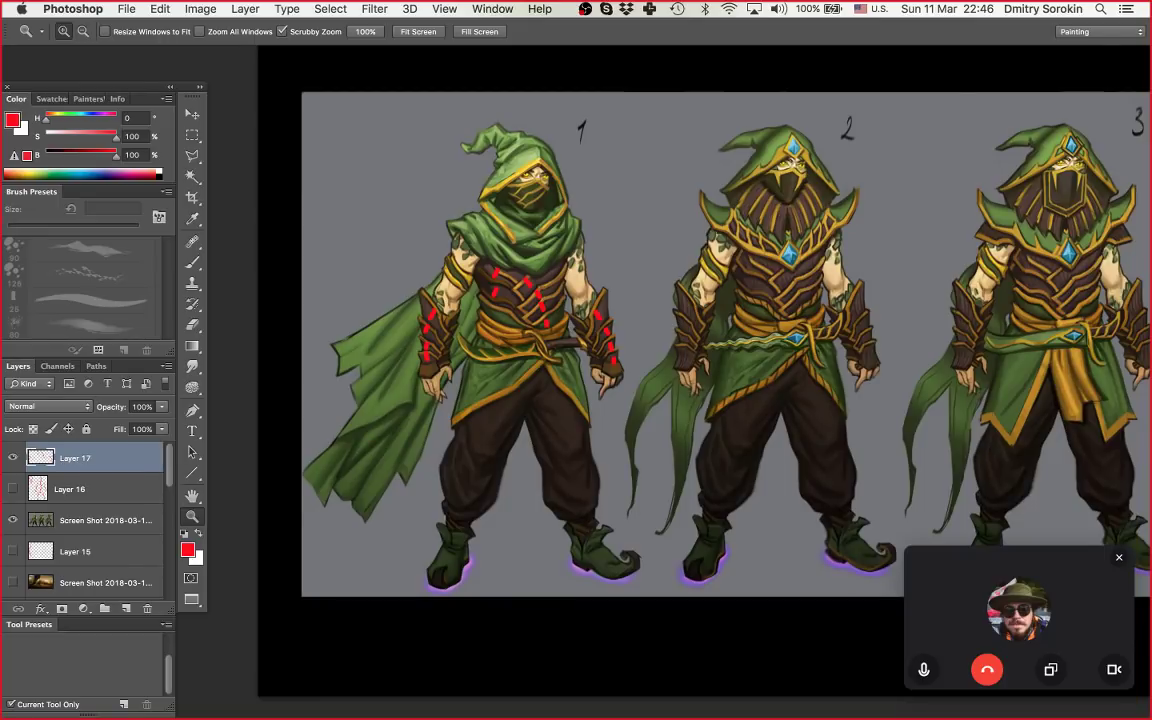
key("super+plus")
key("b")
left_click_drag(529, 169, 548, 198)
key("z")
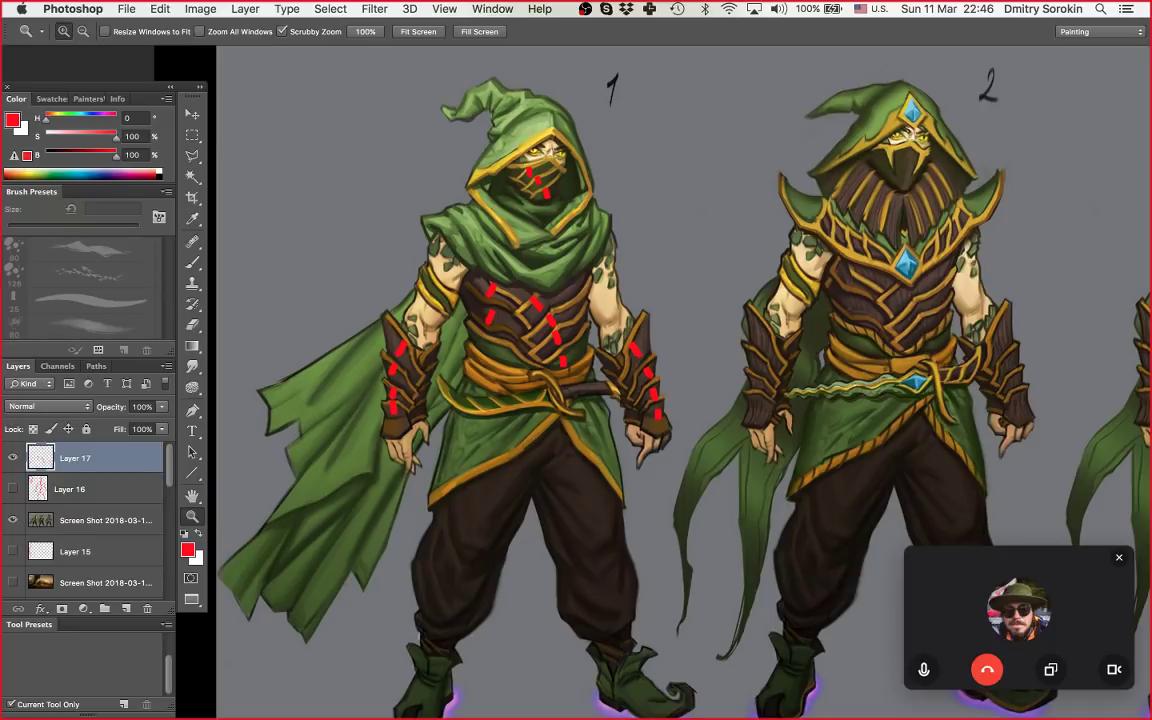
key("super+minus")
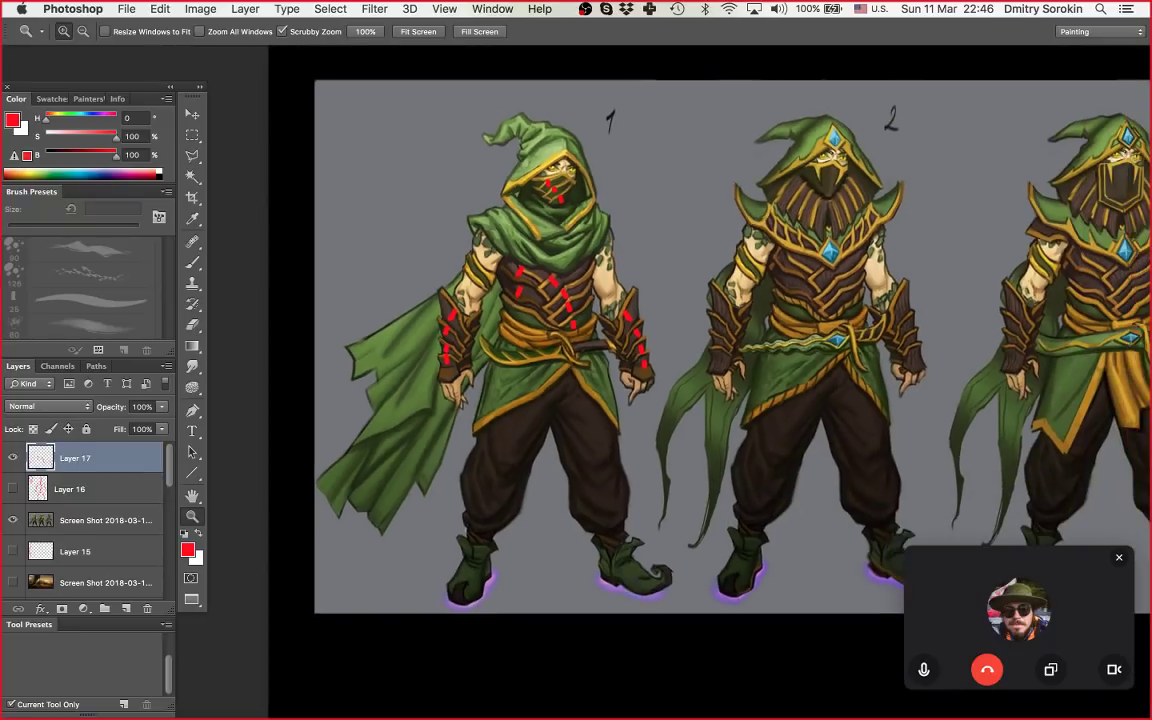
Step: Select the area around the first figure's upper body, delete the red dashes inside it and deselect
key("m")
mouse_move(710, 115)
left_mouse_down()
mouse_move(604, 294)
mouse_move(442, 414)
left_mouse_up()
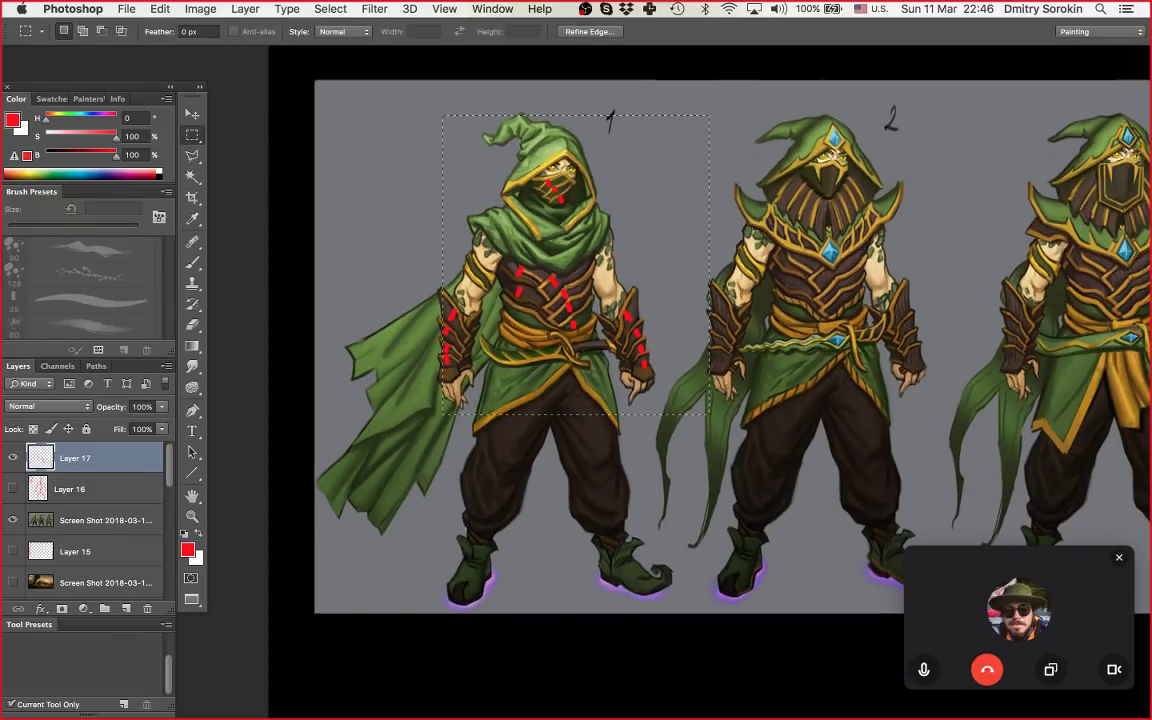
key("Delete")
left_click_drag(393, 470, 440, 308)
key("super+d")
key("z")
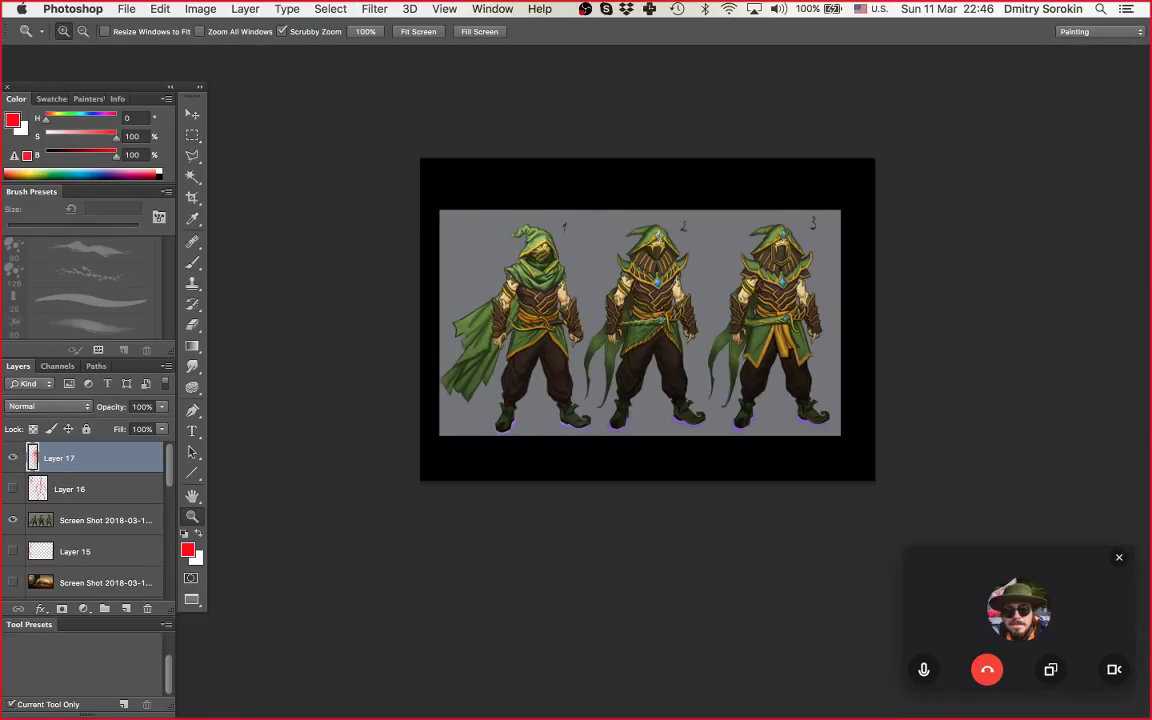
Step: Paint sampled brown over the trim on the right side of the first figure's chest, and redraw the central edge in sampled gold
key("super+equal")
key("super+equal")
key("super+equal")
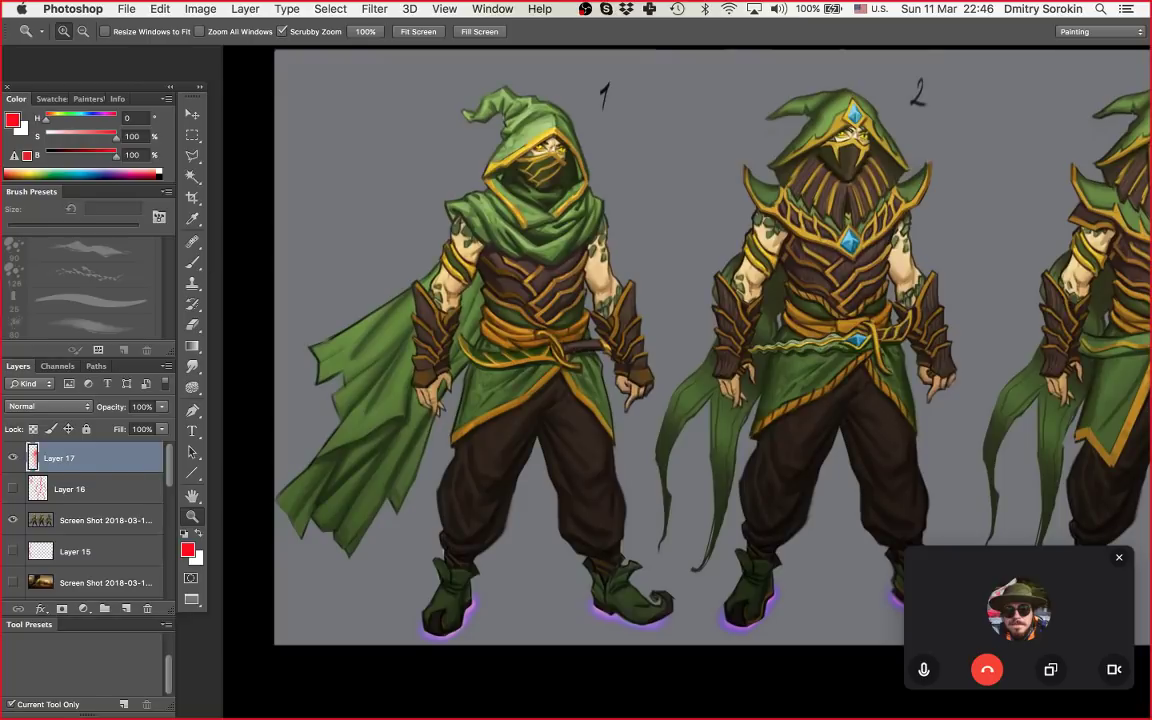
scroll(687, 350, "up", 1)
left_click_drag(527, 295, 558, 295)
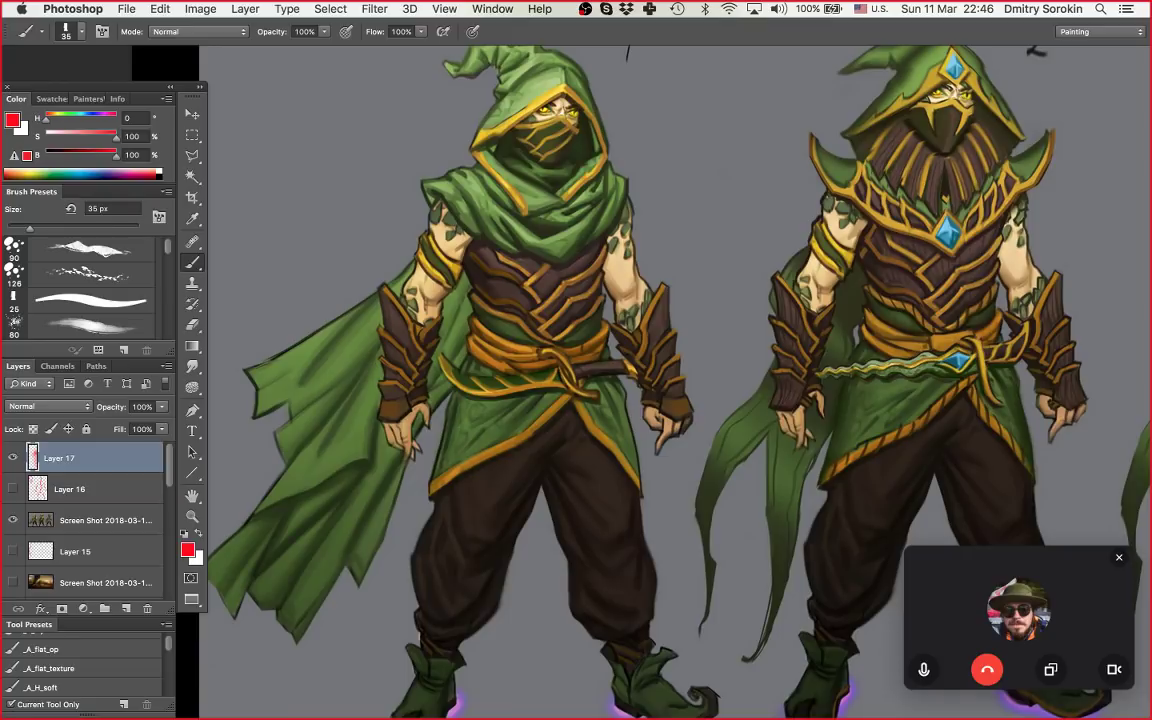
left_click(497, 278, "alt")
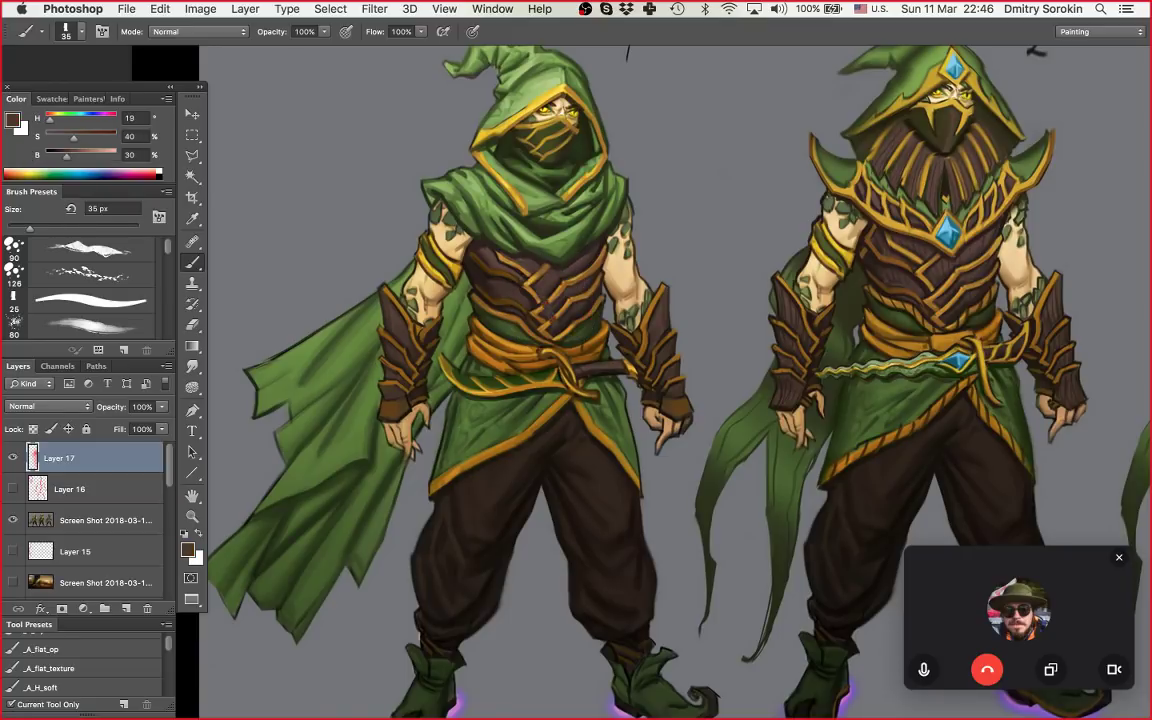
mouse_move(525, 238)
left_mouse_down()
mouse_move(536, 263)
mouse_move(498, 298)
mouse_move(547, 334)
left_mouse_up()
left_click(533, 277, "alt")
key("super+z")
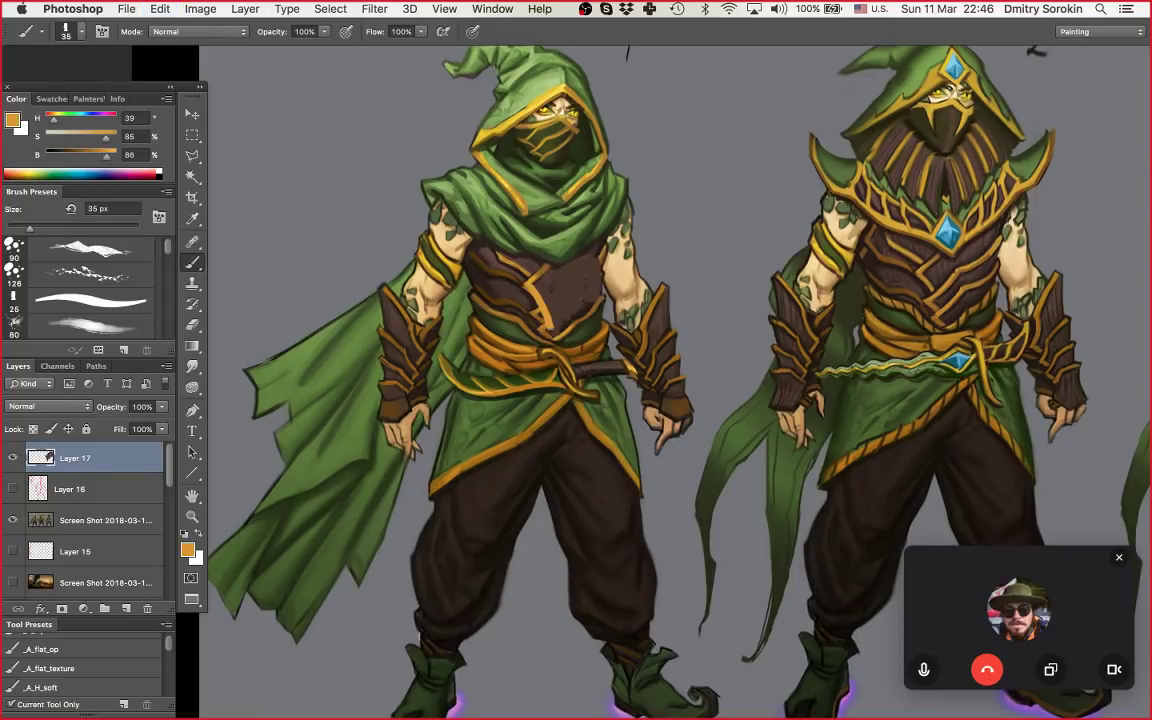
Step: Sample the chest brown and paint over the upper gold trim on the left side of the first figure's chest
mouse_move(562, 291)
left_mouse_down()
mouse_move(440, 291)
mouse_move(560, 291)
left_mouse_up()
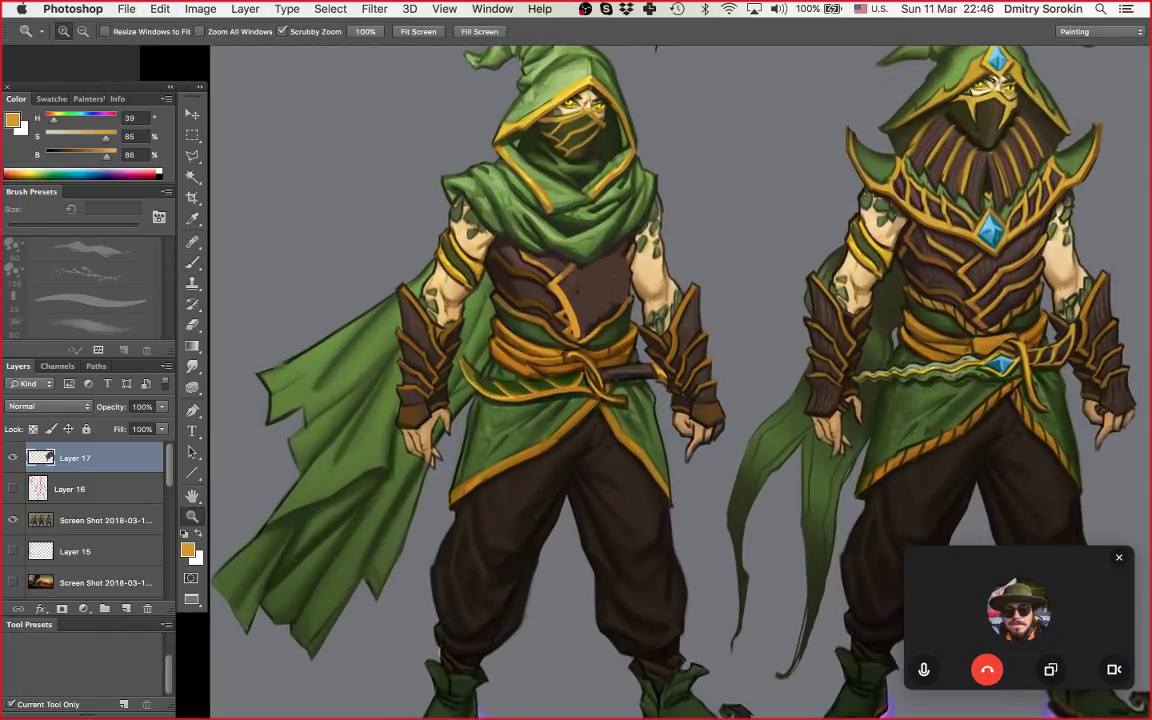
left_click(598, 280, "alt")
mouse_move(508, 259)
left_mouse_down()
mouse_move(514, 288)
mouse_move(539, 281)
left_mouse_up()
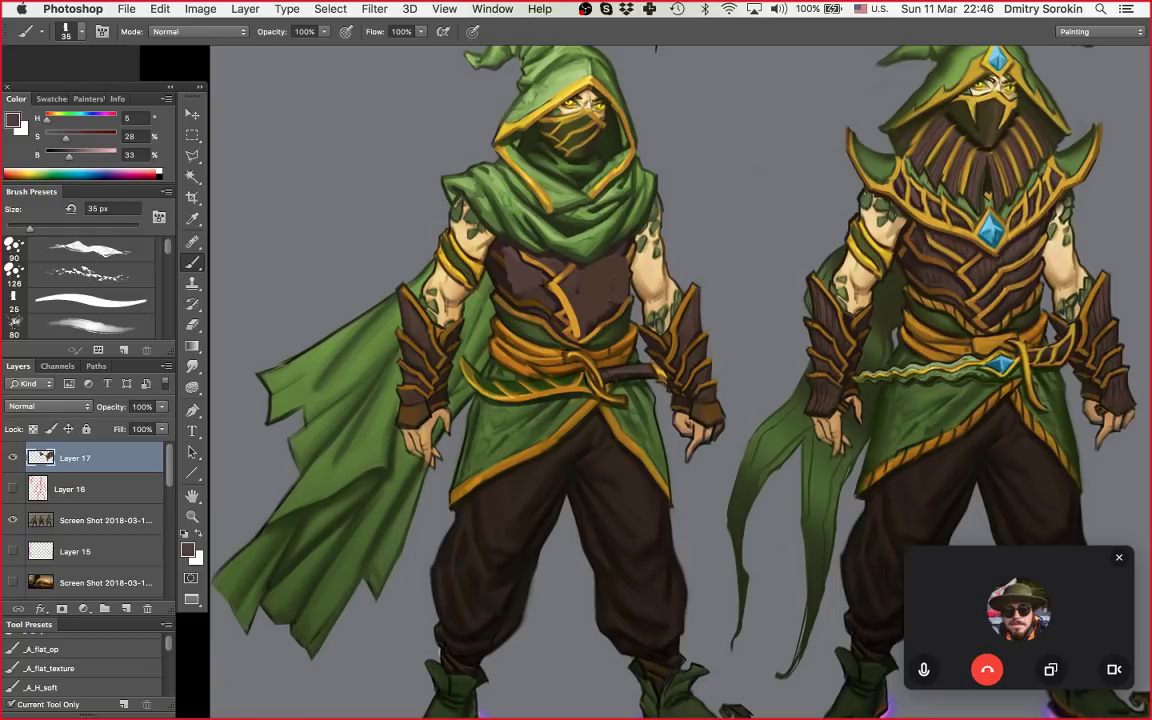
left_click_drag(645, 270, 526, 270)
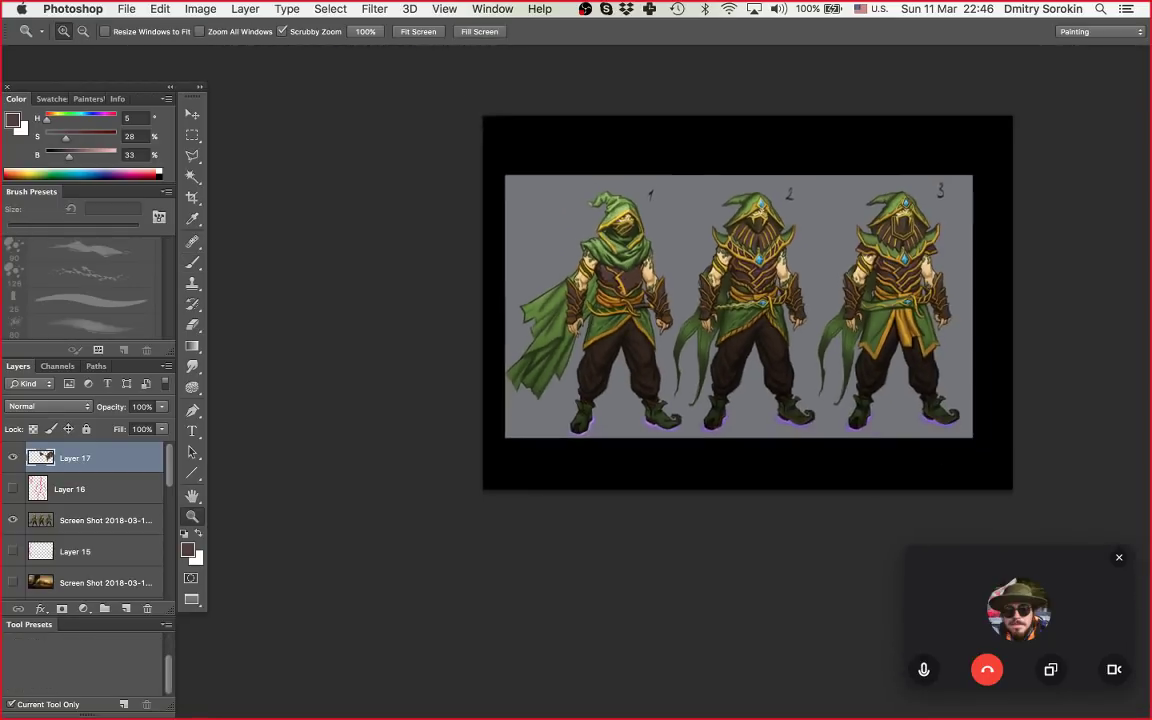
Step: Outline the left flap of the first figure's green tunic with the Polygonal Lasso and try to transform it
key("super+plus")
key("super+plus")
key("super+plus")
key("b")
left_click(596, 372, "alt")
key("l")
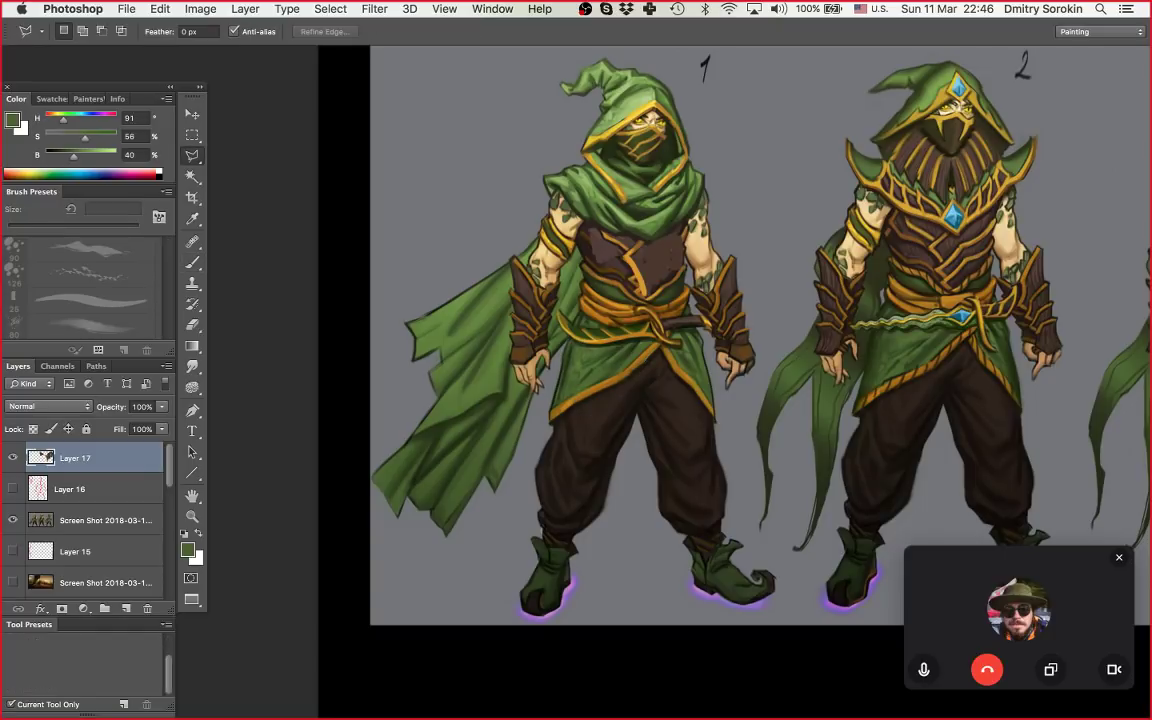
left_click(551, 416)
left_click(570, 343)
left_click(629, 346)
left_click(551, 417)
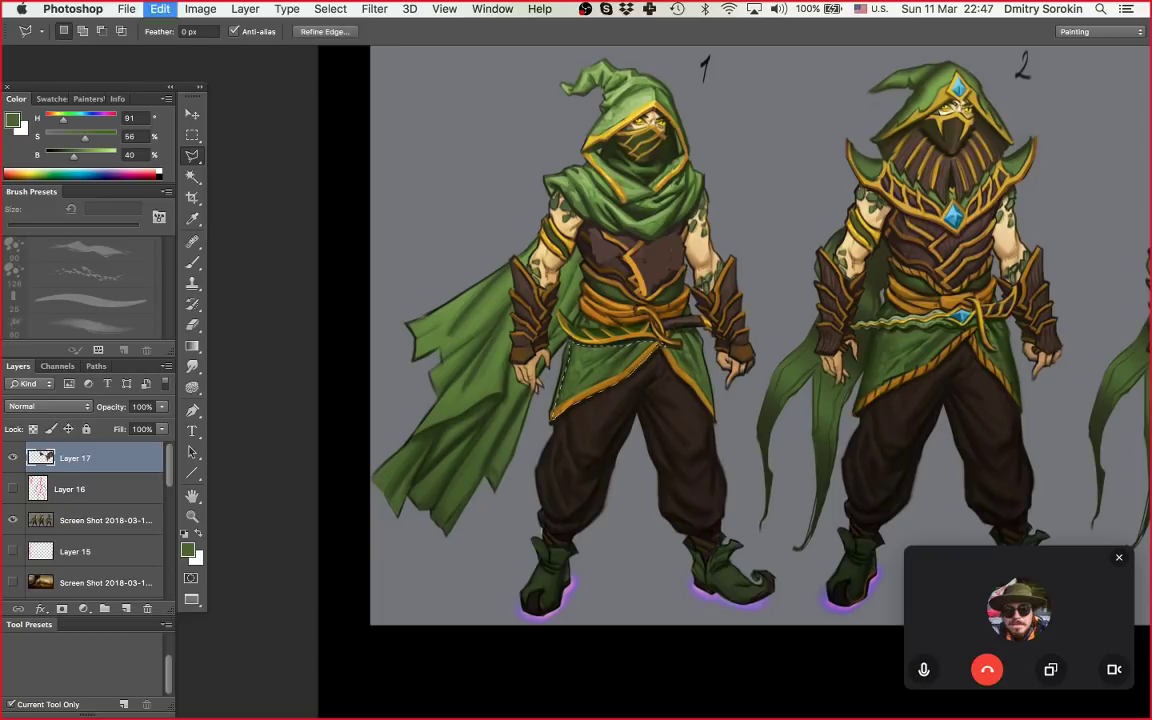
key("super+t")
key("Return")
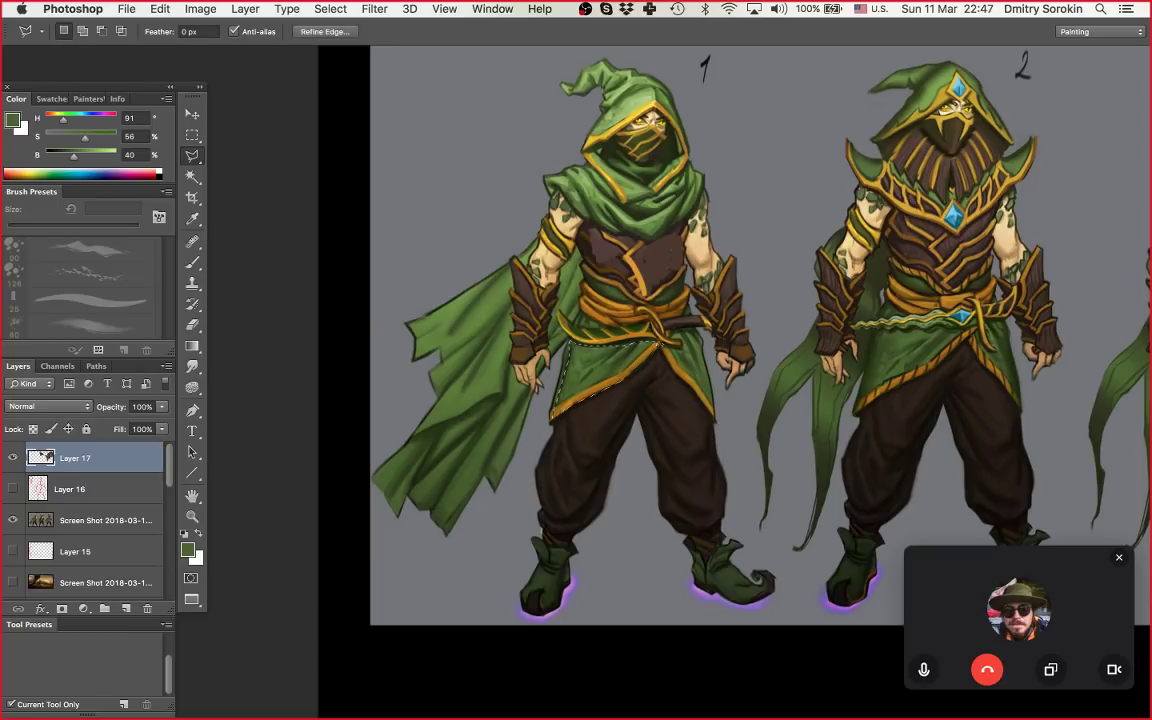
Step: Copy the selected tunic flap from the screenshot layer to a new layer and stretch it down to the lower shin
left_click(105, 520)
key("super+j")
key("super+t")
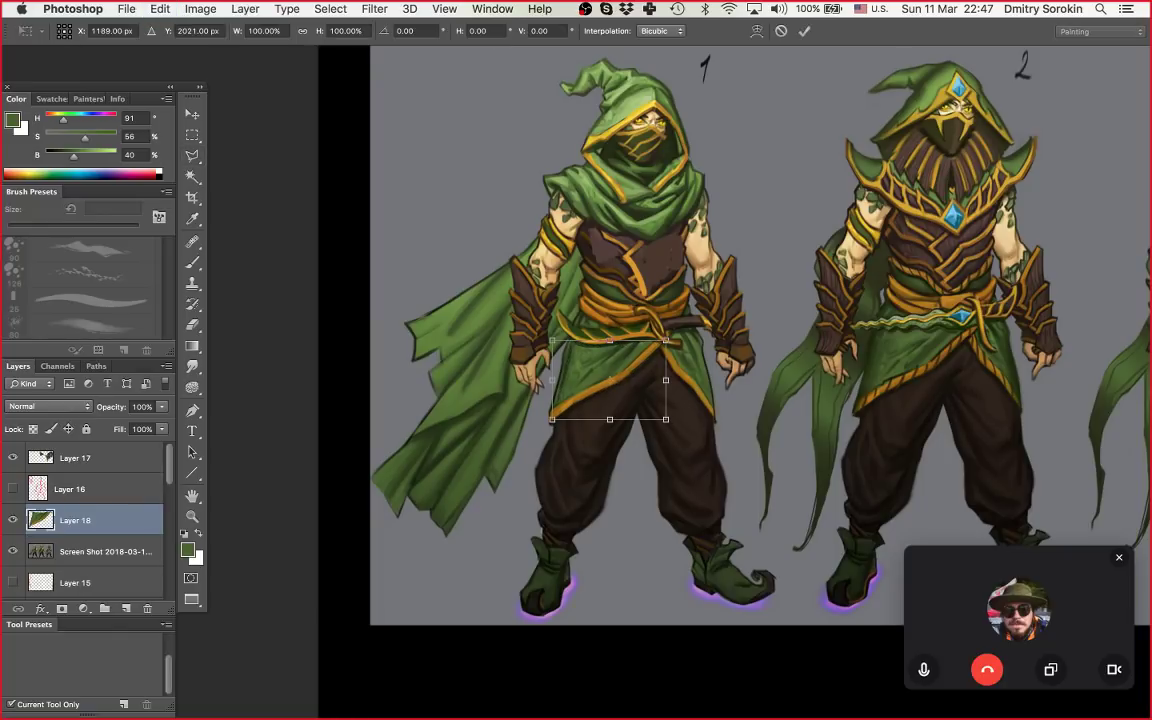
left_click_drag(609, 419, 579, 523)
key("Return")
key("b")
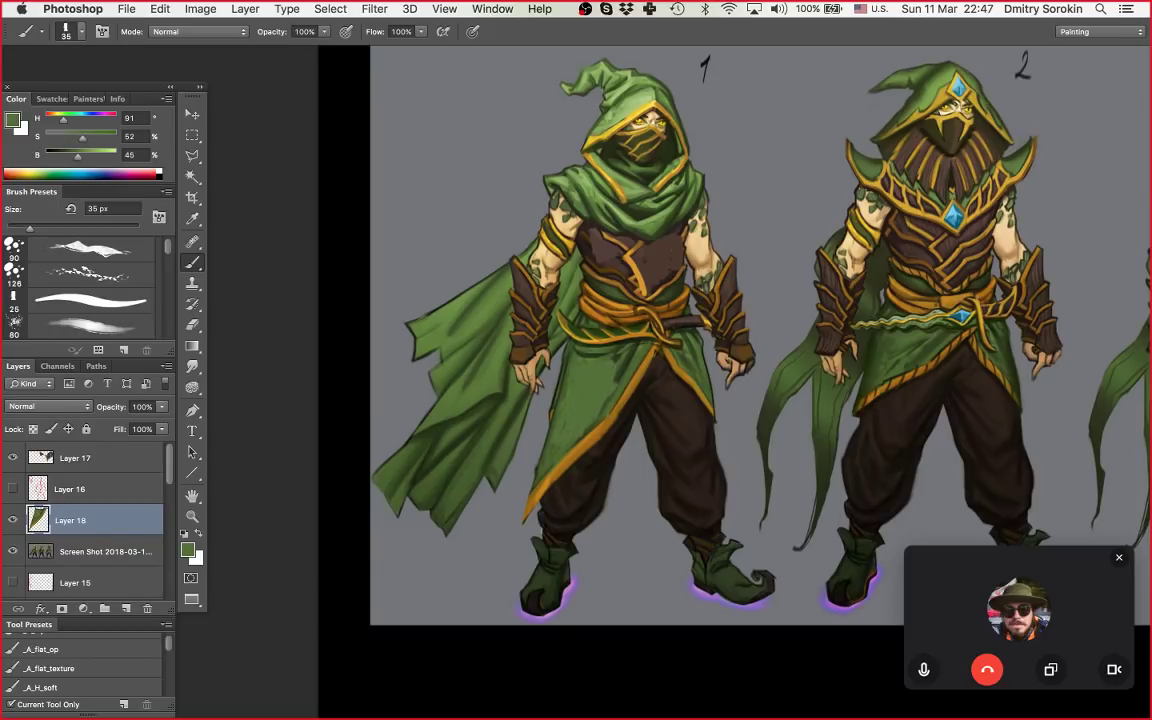
Step: Cover the remaining trim on the left side of the first figure's chest with sampled browns, switching to Layer 17
key("z")
mouse_move(652, 288)
left_mouse_down()
mouse_move(556, 290)
mouse_move(620, 292)
mouse_move(598, 317)
left_mouse_up()
left_click_drag(651, 236, 735, 236)
key("b")
left_click(582, 286, "alt")
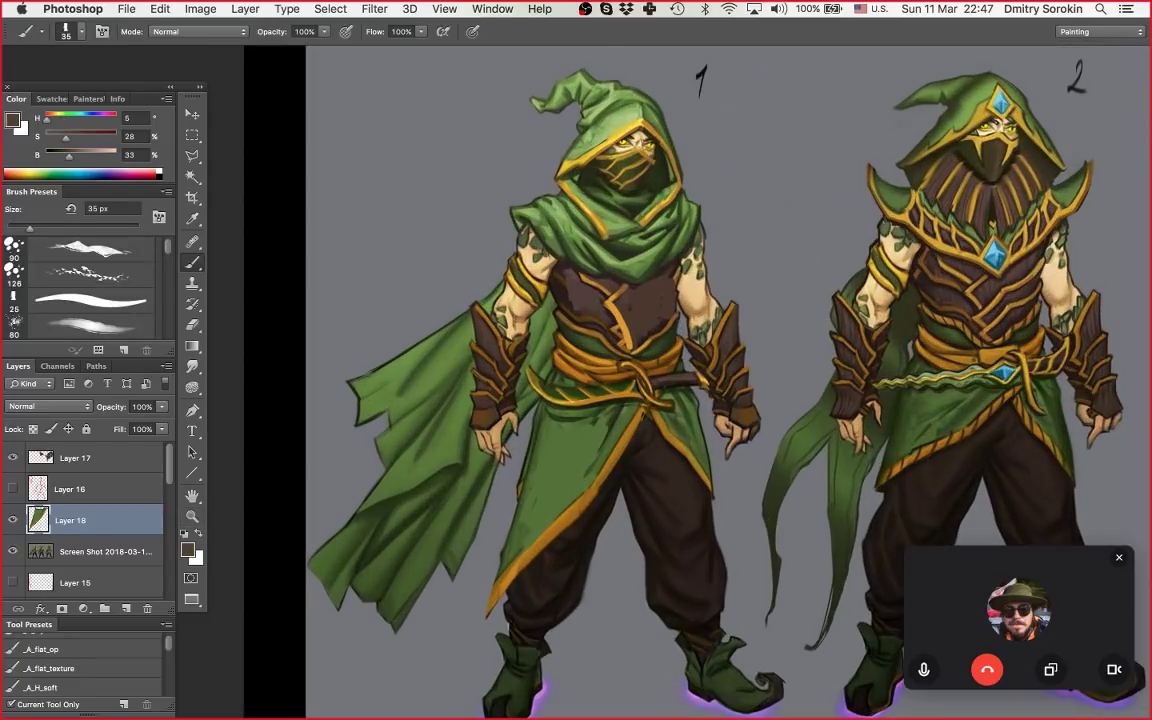
left_click(563, 294, "alt")
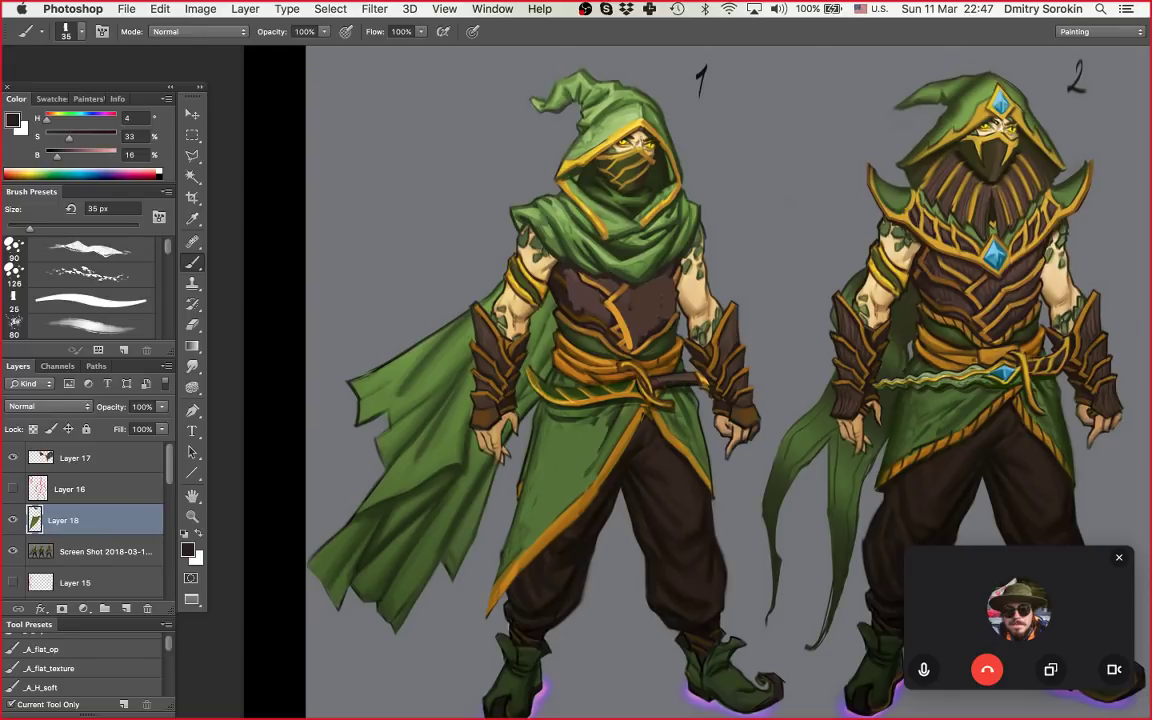
left_click(76, 458)
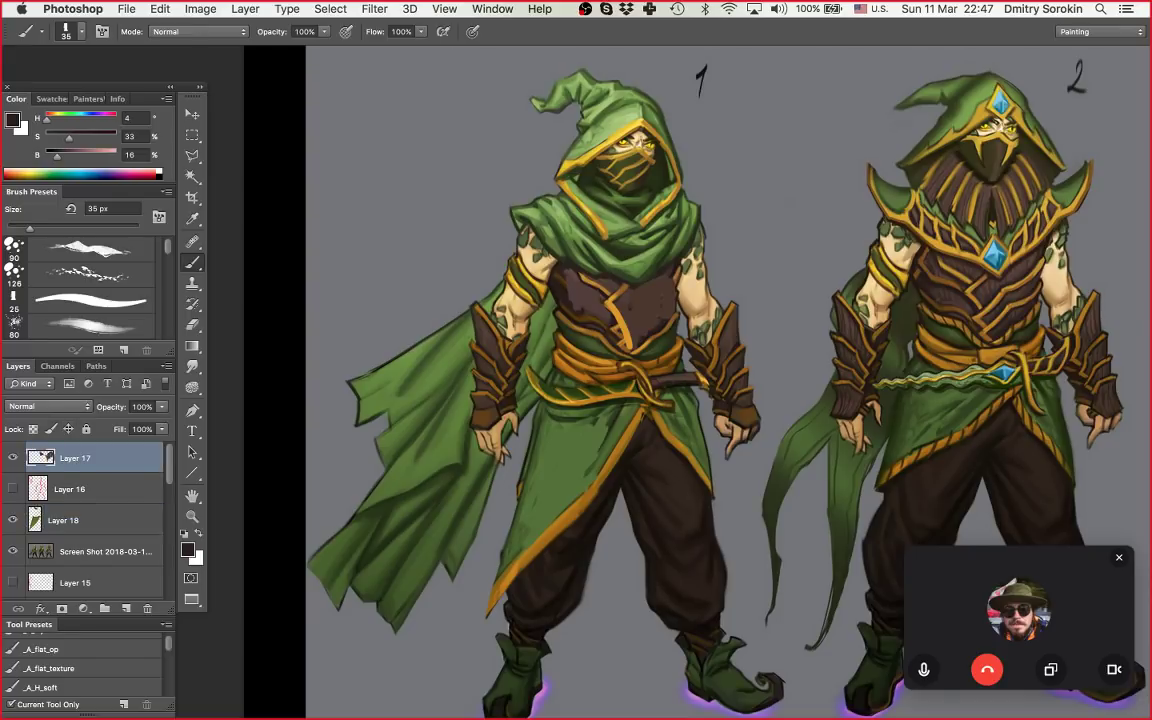
left_click(518, 272, "alt")
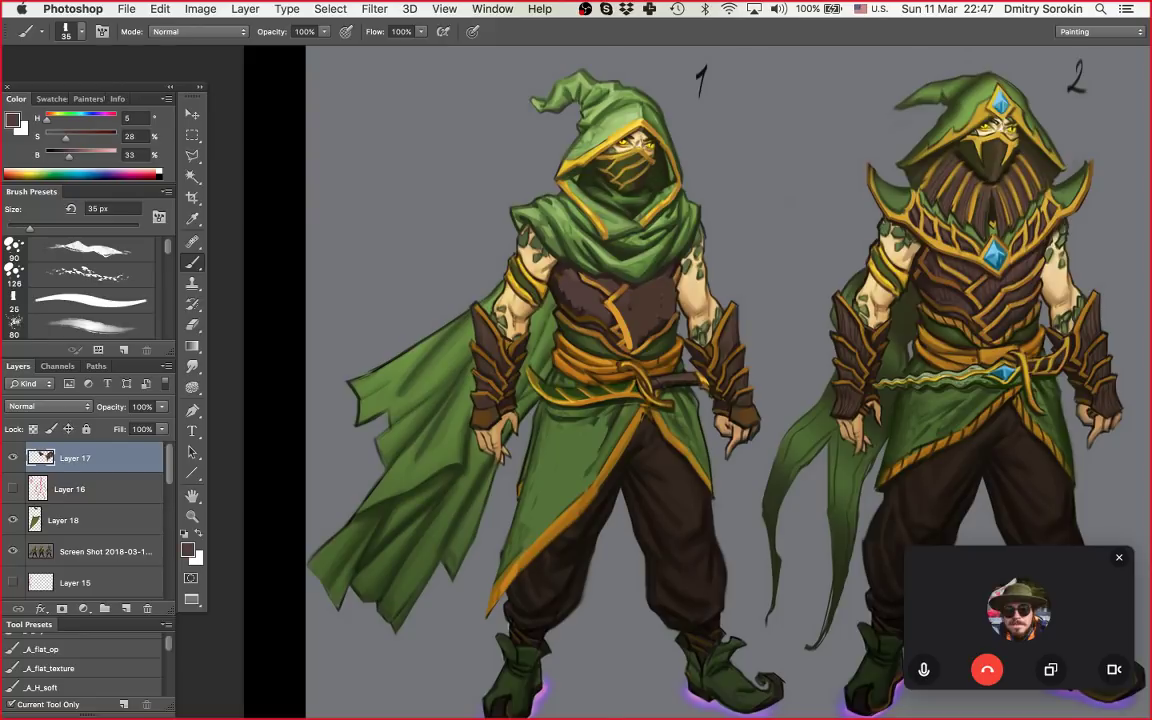
Step: Sample the tunic green and paint over the lengthened left flap's upper area and the inner edge of its gold border
left_click(606, 110, "alt")
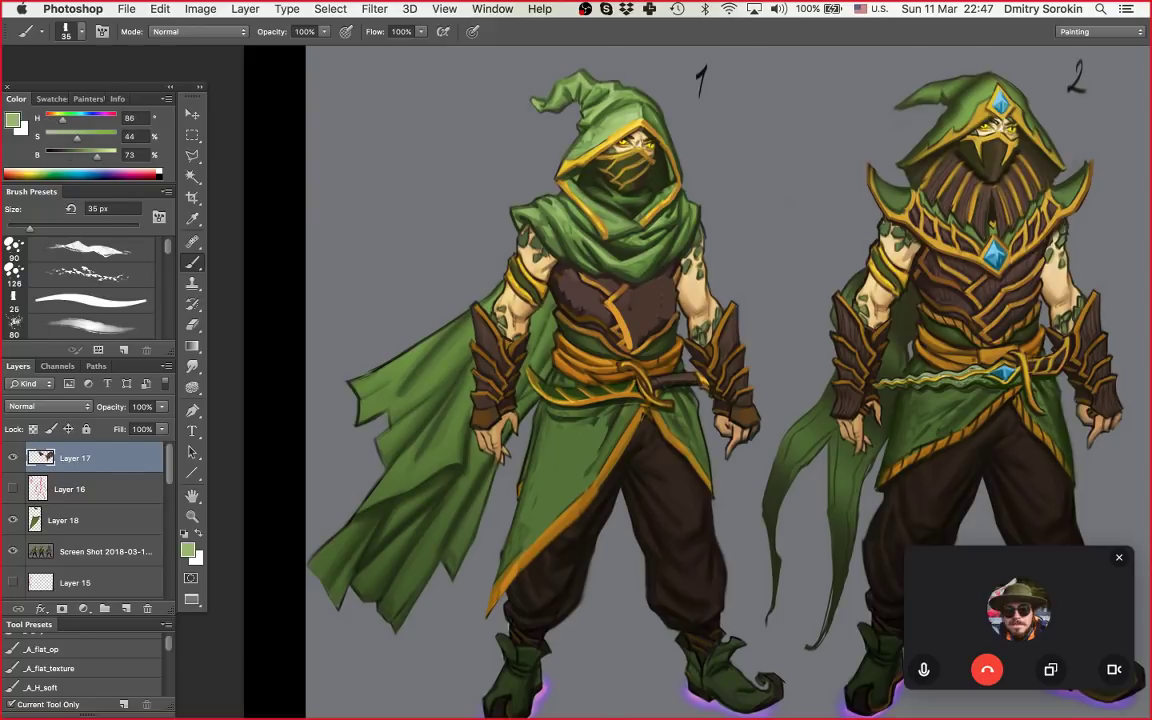
left_click(562, 436, "alt")
mouse_move(540, 424)
left_mouse_down()
mouse_move(605, 408)
mouse_move(590, 470)
left_mouse_up()
left_click_drag(489, 481, 452, 531)
key("z")
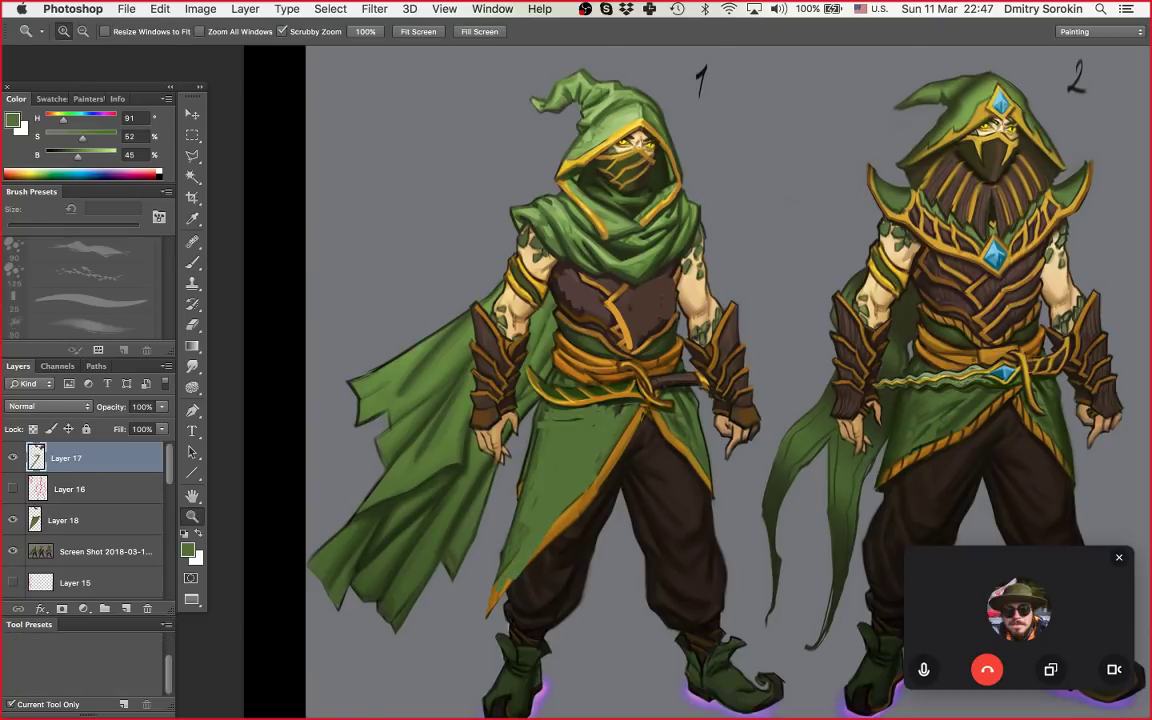
left_click_drag(583, 441, 505, 441)
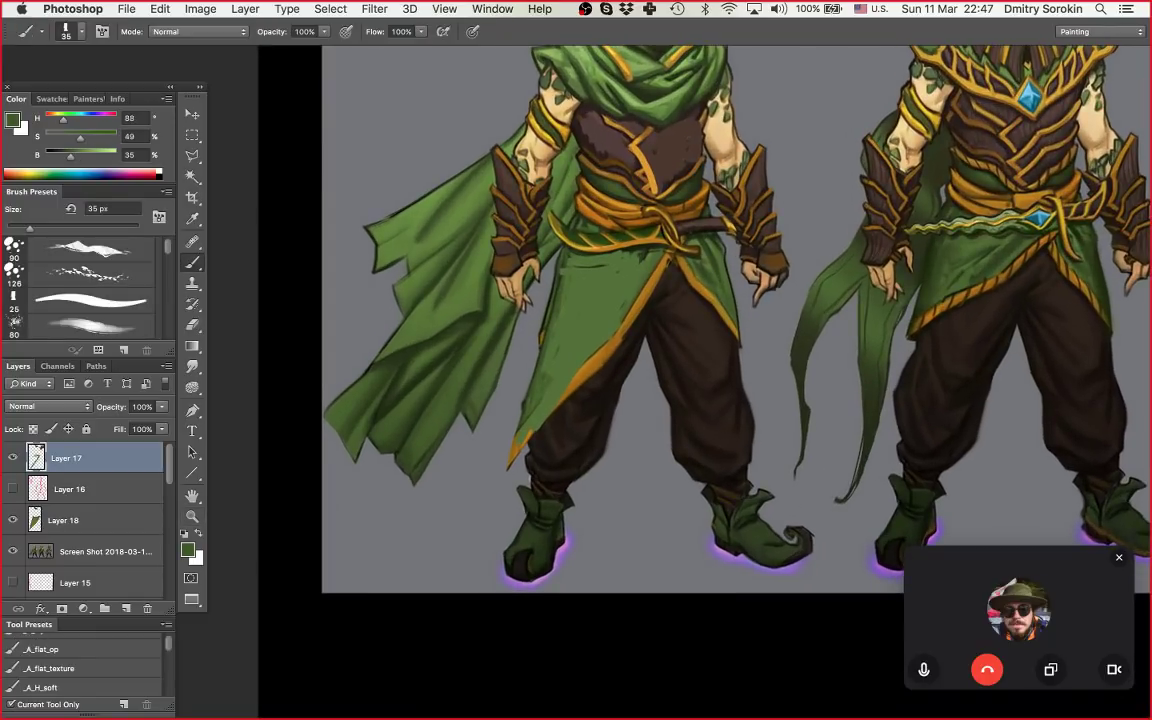
Step: Extend the first figure's right tunic flap down to the shin in green and paint a gold border along its inner edge
left_click_drag(736, 320, 768, 420)
left_click(684, 266, "alt")
mouse_move(692, 270)
left_mouse_down()
mouse_move(749, 410)
mouse_move(640, 380)
mouse_move(655, 392)
mouse_move(725, 374)
mouse_move(641, 374)
mouse_move(769, 374)
left_mouse_up()
left_click(768, 424)
key("z")
key("ctrl+plus")
key("ctrl+plus")
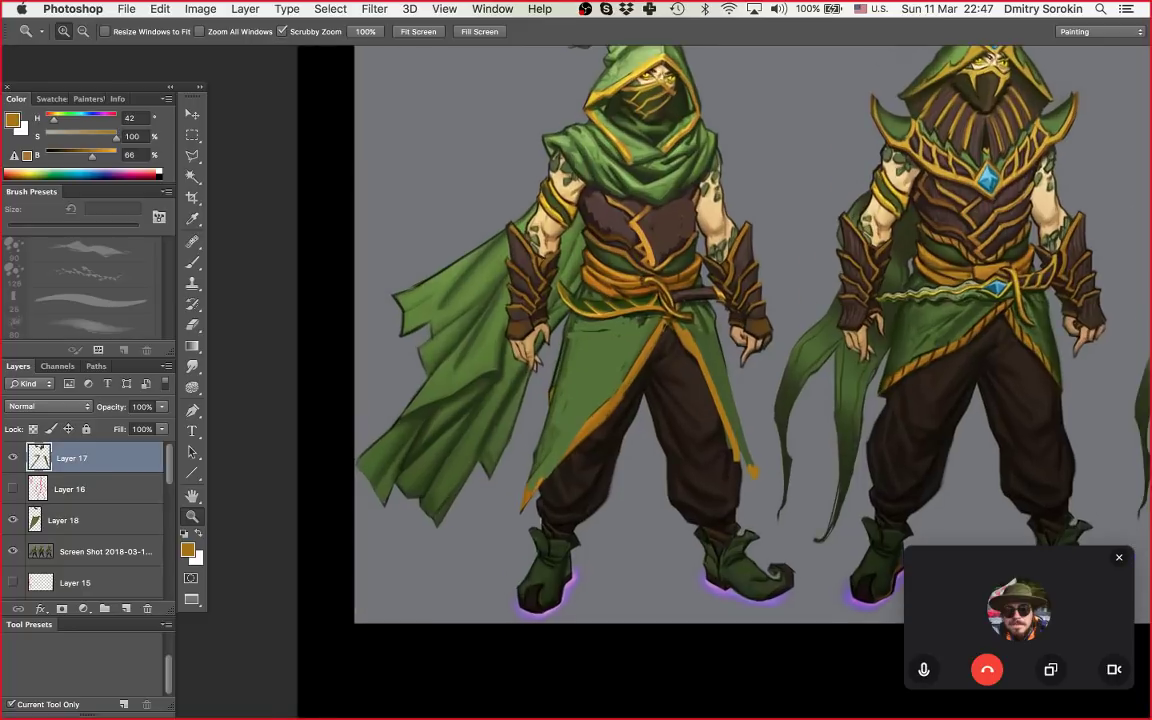
key("b")
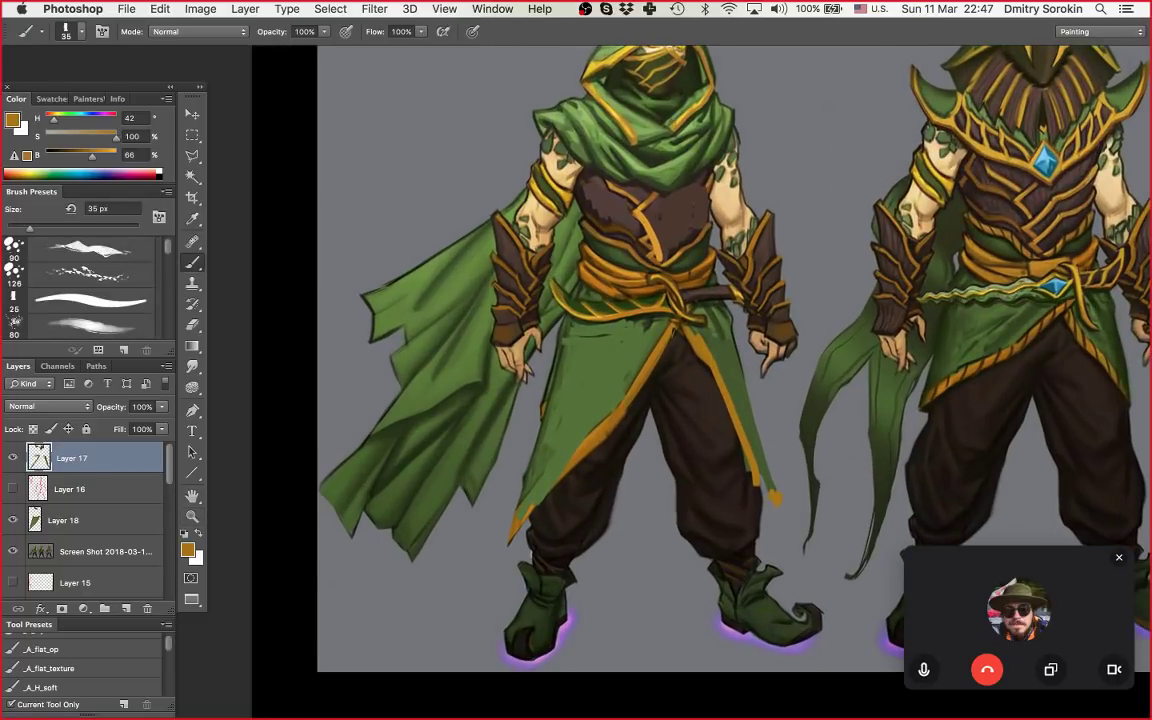
Step: Check the lengthened tunic against the other two figures and add a new layer above Layer 17
key("z")
key("ctrl+minus")
key("ctrl+minus")
key("ctrl+minus")
key("ctrl+plus")
key("ctrl+plus")
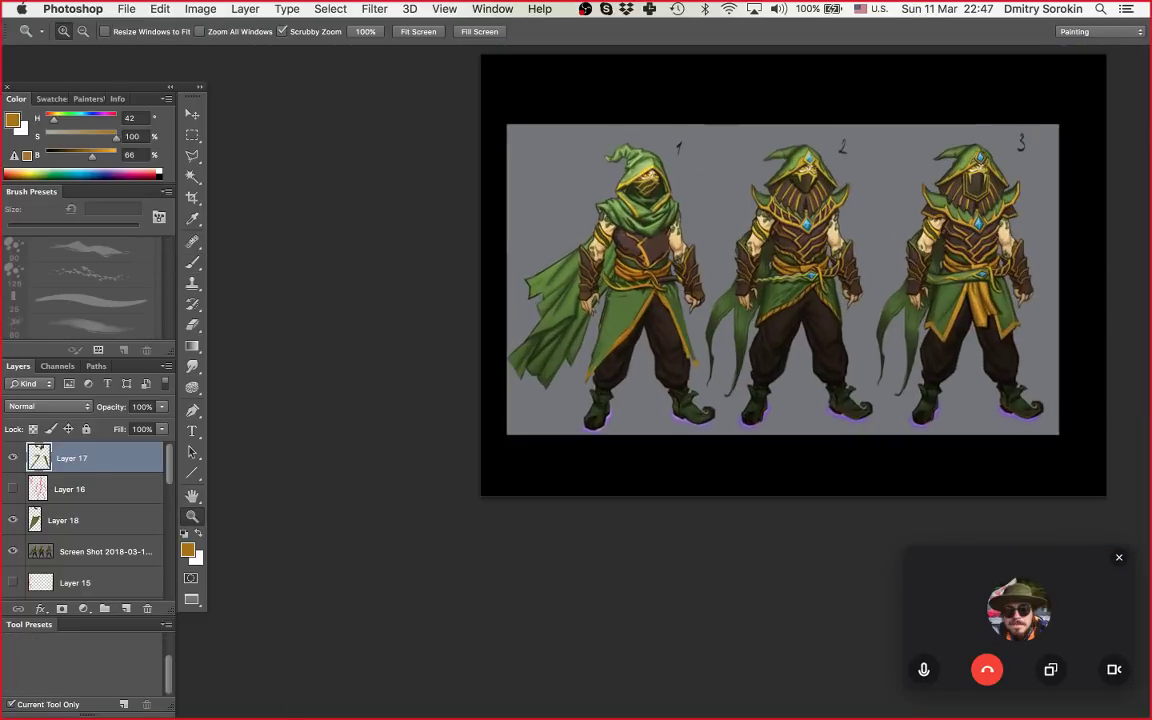
key("super+space")
left_click_drag(626, 284, 667, 284)
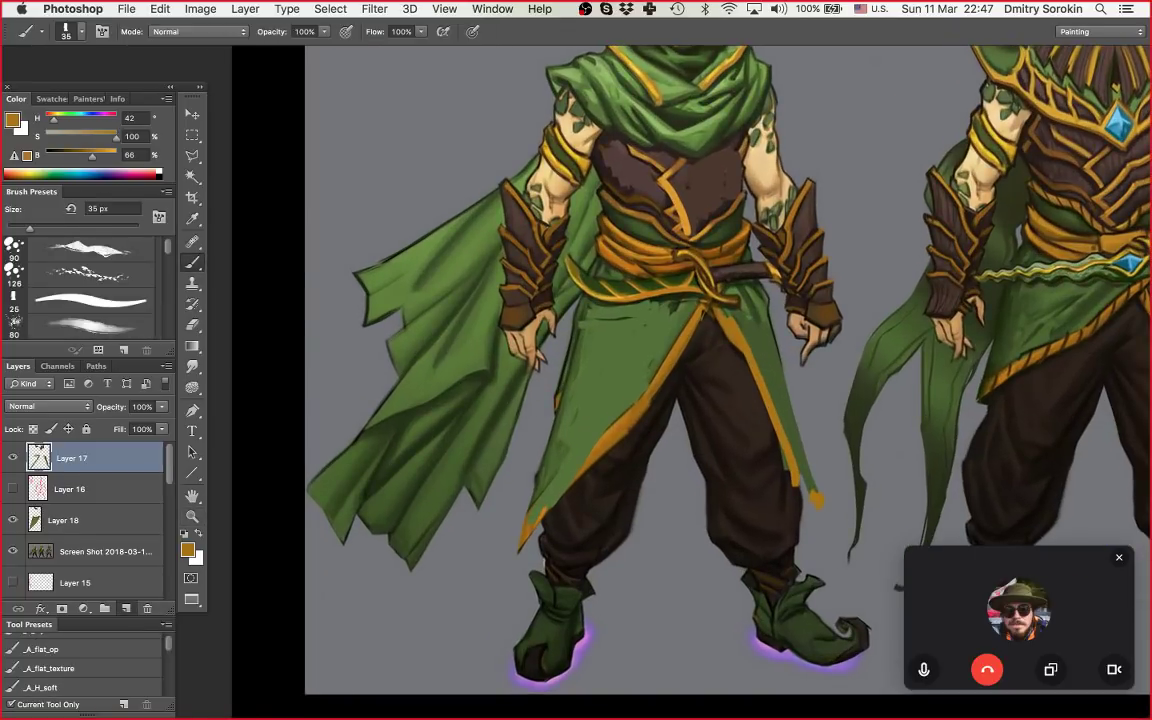
key("ctrl+shift+alt+n")
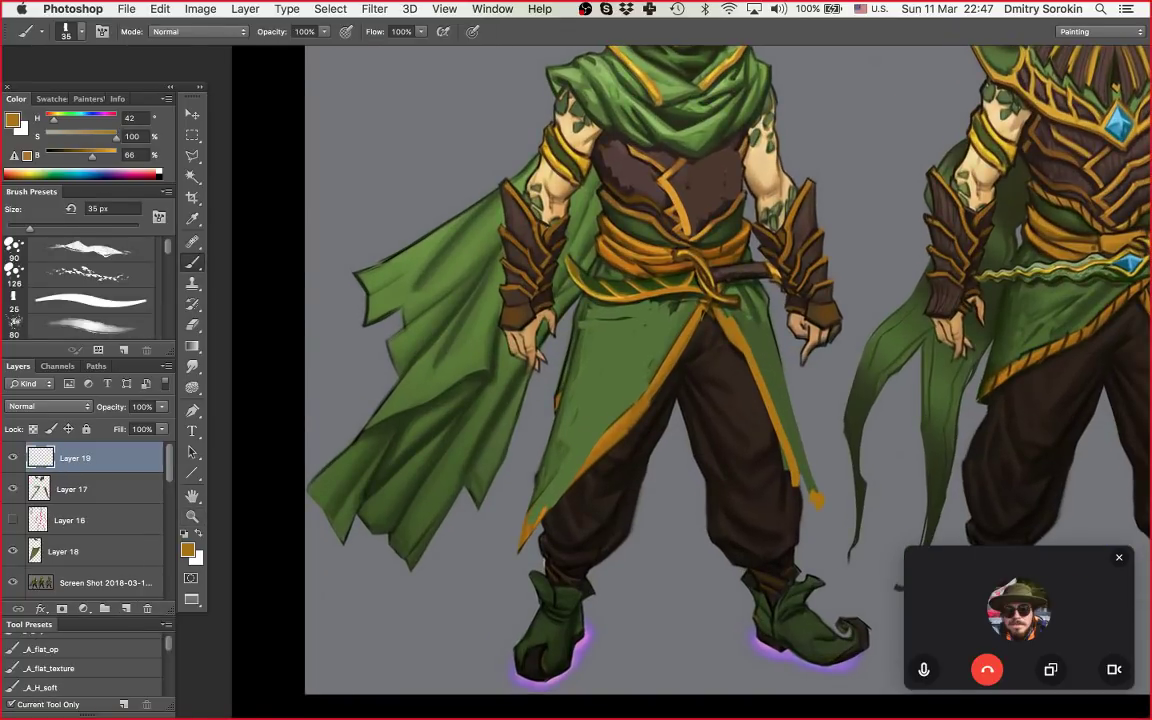
Step: Set the foreground colour to f61122 and fill a small rectangle on the grey background beside the first figure with it on Layer 19
type("n")
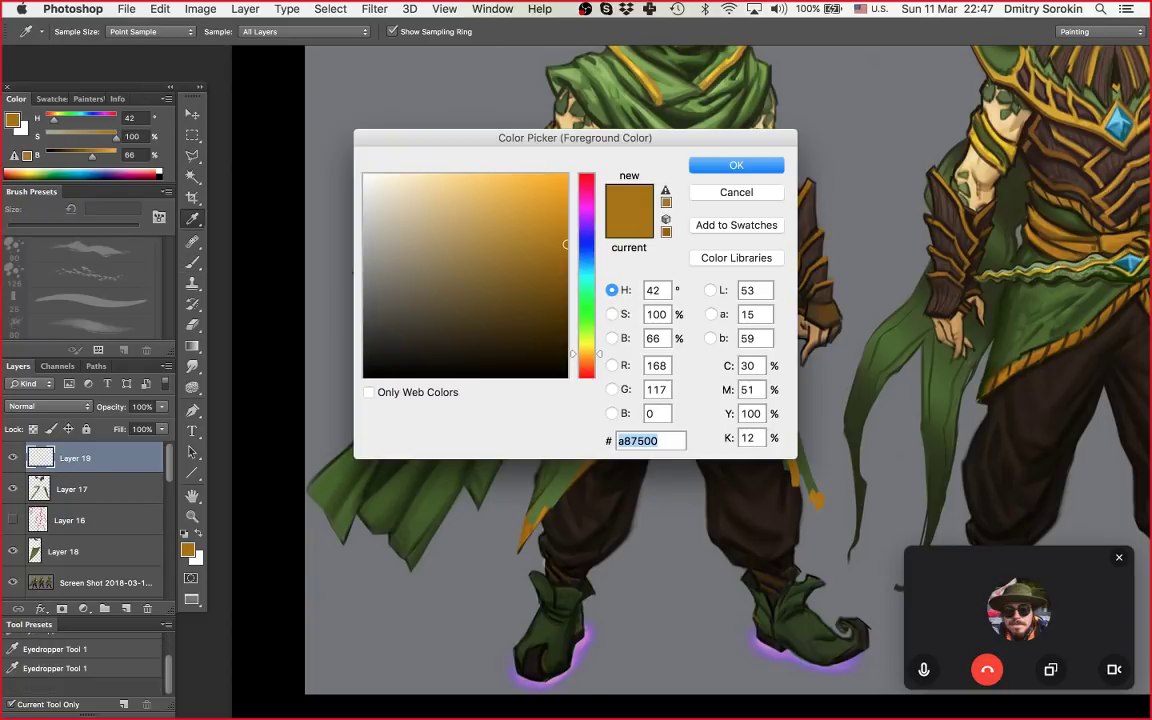
type("f61122")
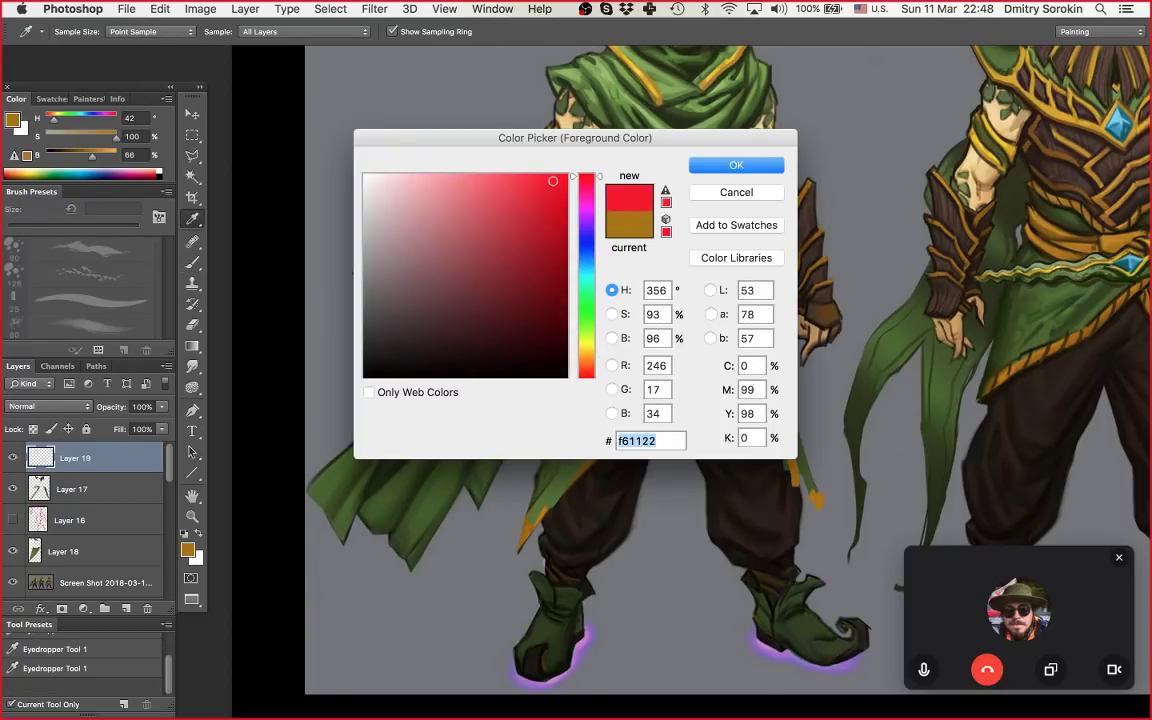
key("Return")
key("b")
key("m")
mouse_move(375, 119)
left_mouse_down()
mouse_move(430, 150)
mouse_move(454, 186)
left_mouse_up()
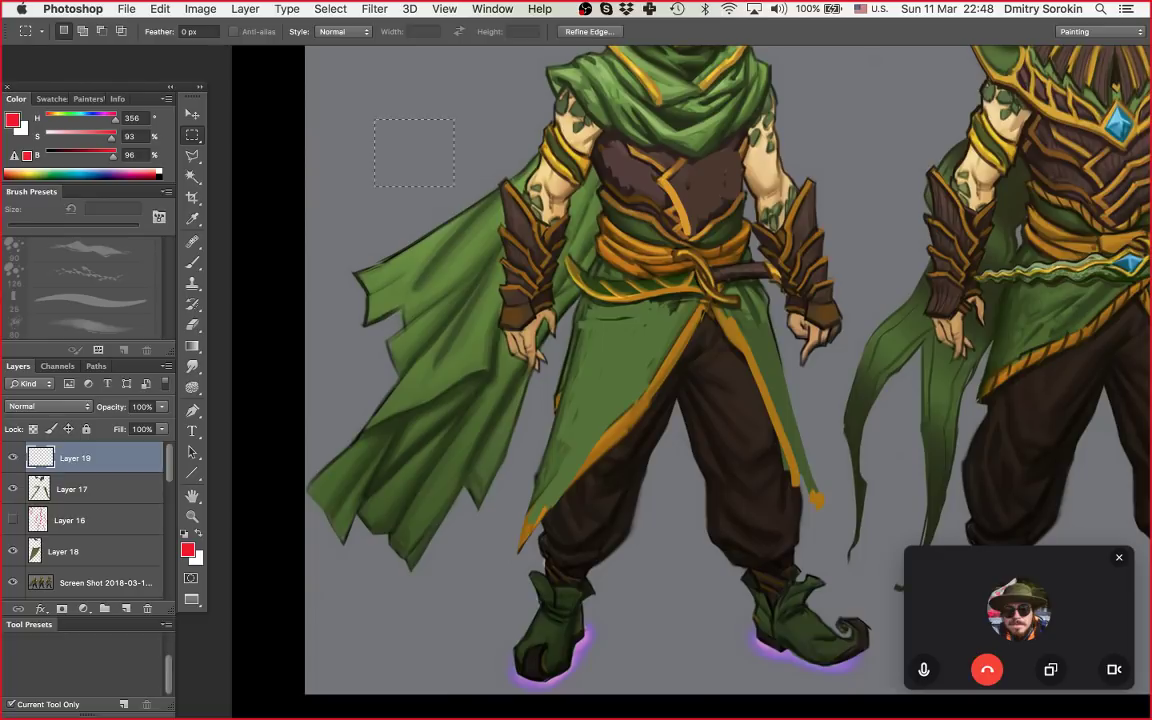
key("g")
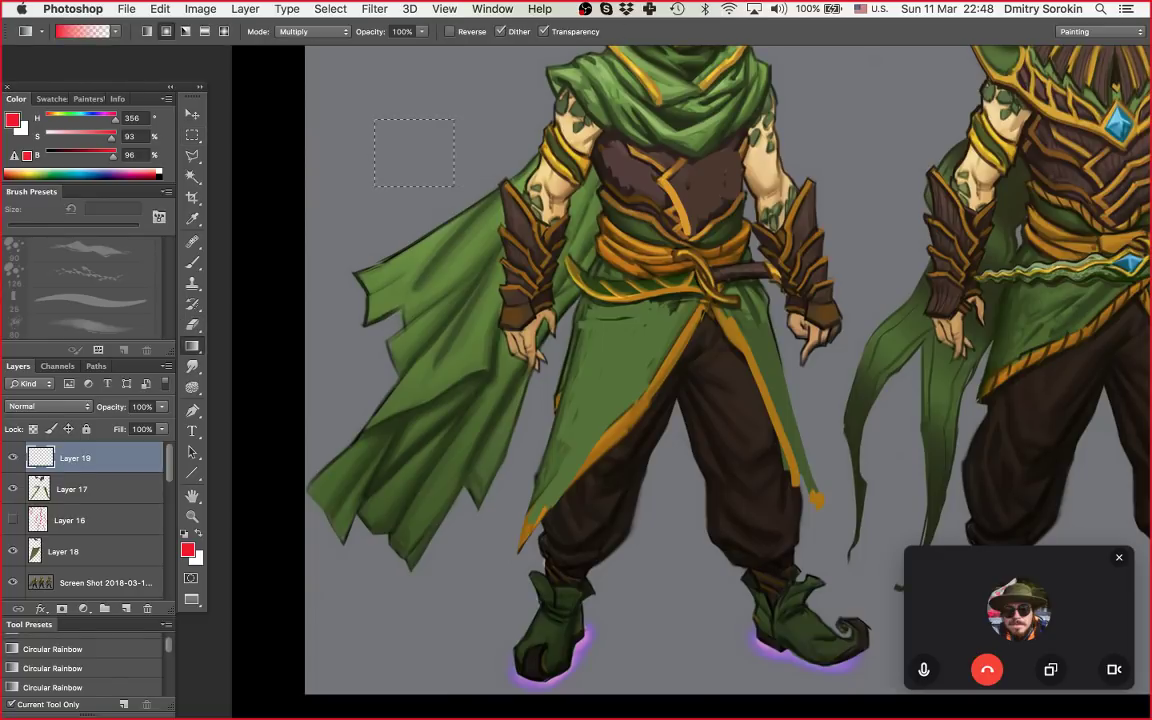
left_click_drag(191, 346, 250, 352)
left_click(405, 140)
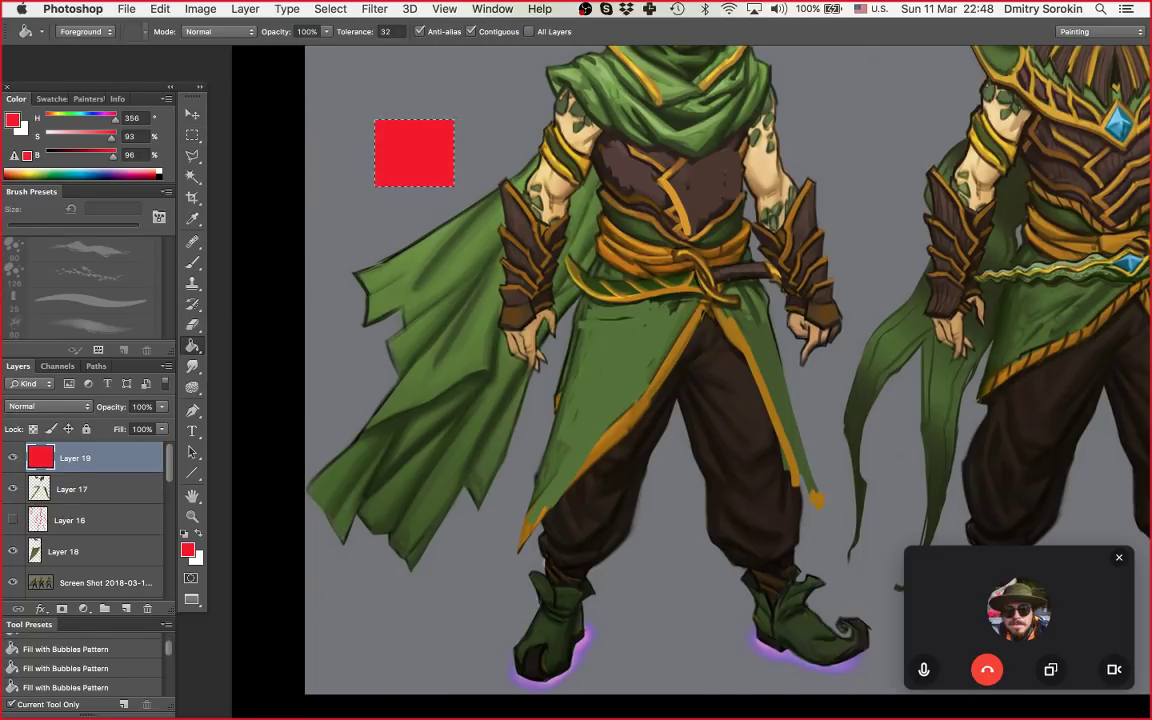
Step: Dab small red marks across the first figure's orange sash and gold-trimmed belt
key("b")
left_click(597, 290)
left_click(619, 289)
left_click(643, 288)
left_click(667, 284)
left_click(620, 263)
left_click(628, 252)
mouse_move(630, 252)
left_mouse_down()
mouse_move(638, 242)
mouse_move(619, 264)
mouse_move(645, 288)
mouse_move(668, 284)
left_mouse_up()
Step: Select the first figure's sash area with a rectangular marquee, delete the red marks inside it and deselect
key("e")
key("z")
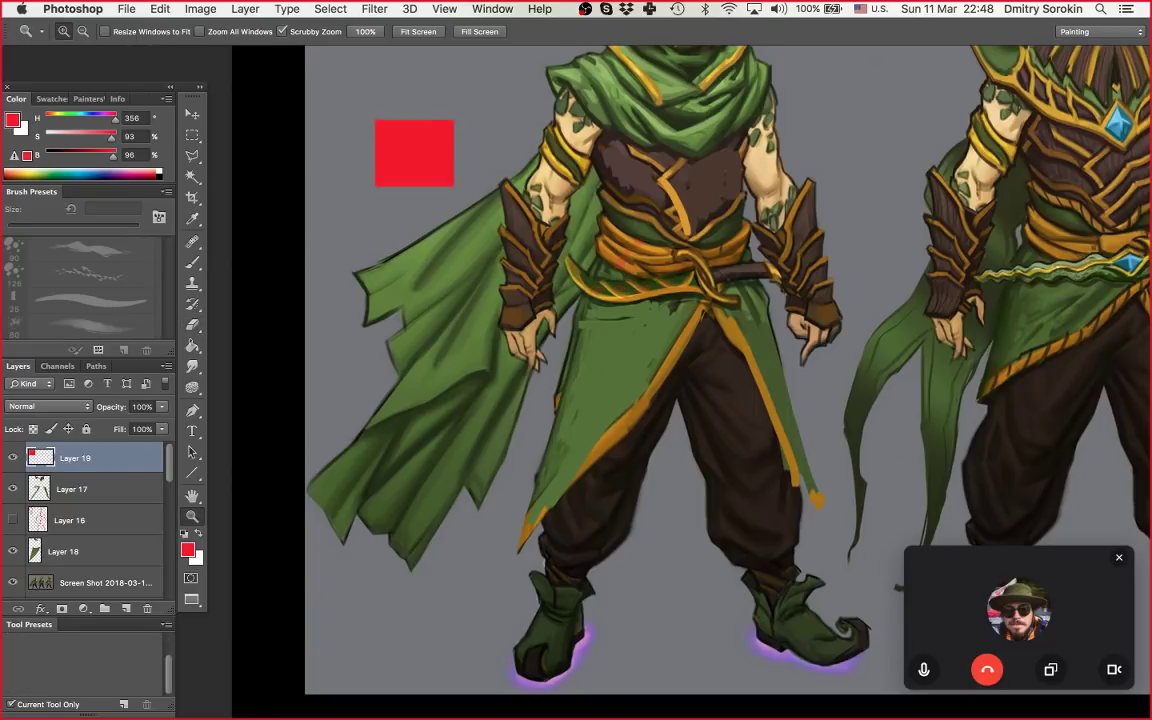
left_click_drag(582, 268, 515, 268)
key("m")
mouse_move(462, 182)
left_mouse_down()
mouse_move(509, 221)
mouse_move(478, 125)
left_mouse_up()
key("super+alt+z")
key("super+alt+z")
key("z")
left_click_drag(614, 262, 694, 262)
key("b")
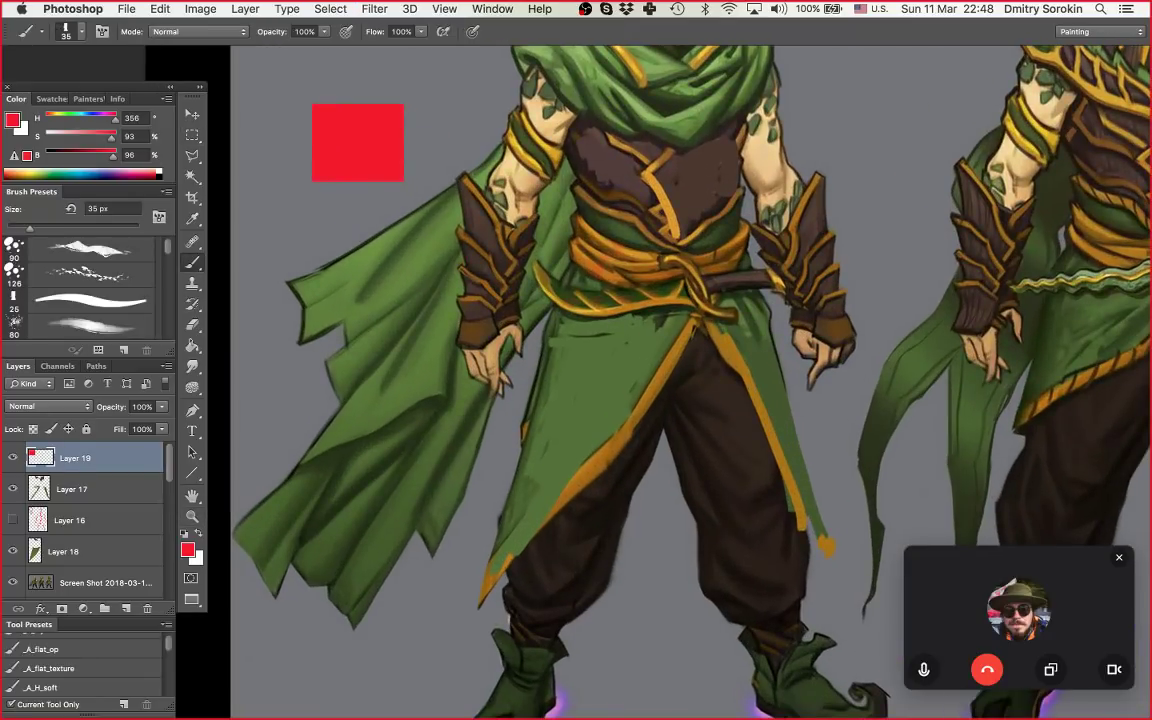
key("m")
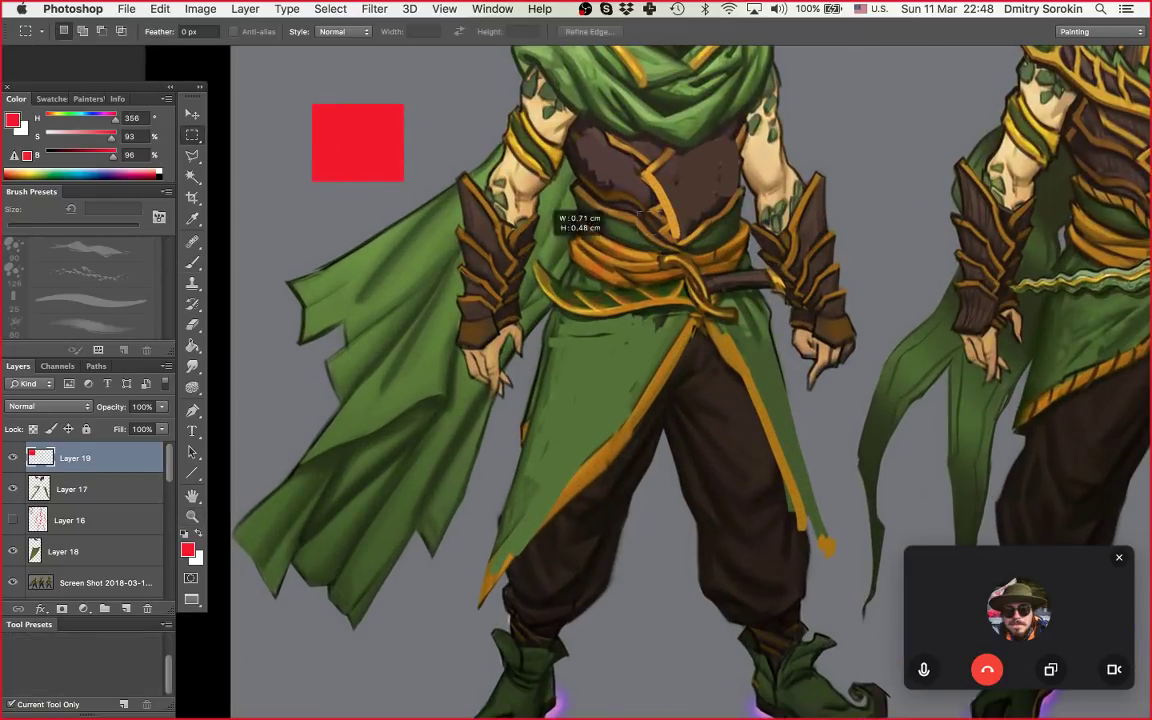
left_click_drag(541, 211, 670, 312)
key("super+d")
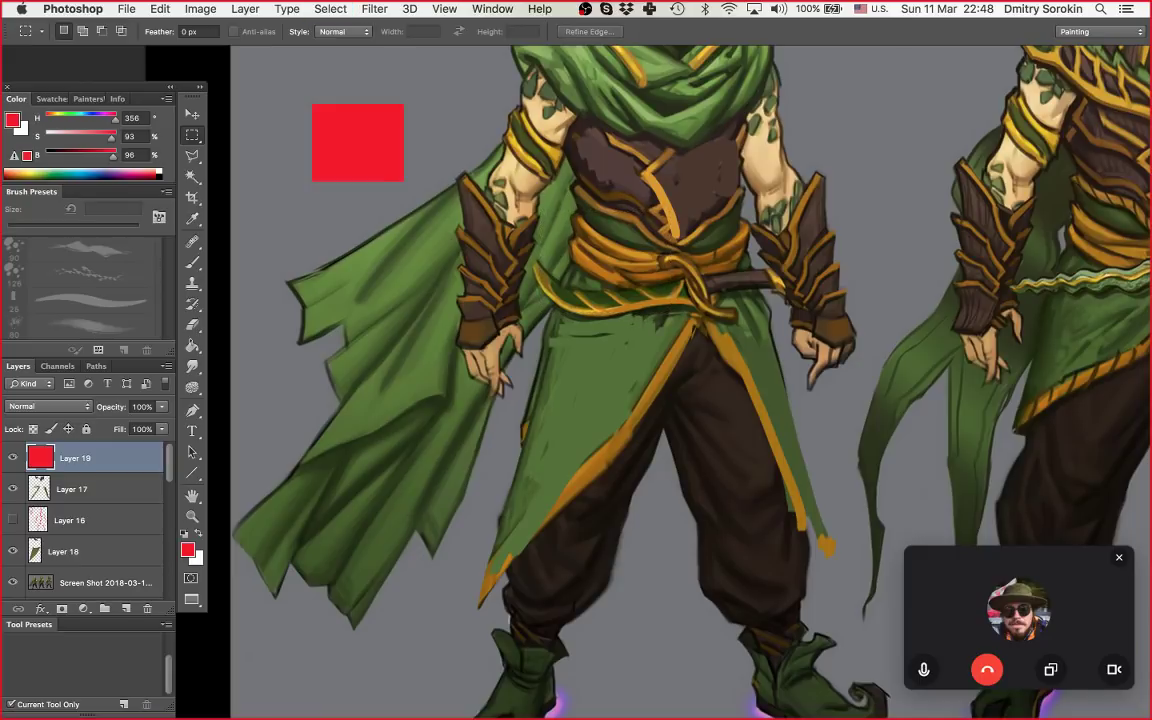
Step: Sample the sash's gold and paint over the folds on the left half of the first figure's sash
key("b")
left_click(600, 252, "alt")
mouse_move(518, 207)
left_mouse_down()
mouse_move(577, 232)
mouse_move(546, 246)
mouse_move(650, 266)
mouse_move(588, 240)
mouse_move(600, 276)
left_mouse_up()
key("super+z")
left_click(598, 242, "alt")
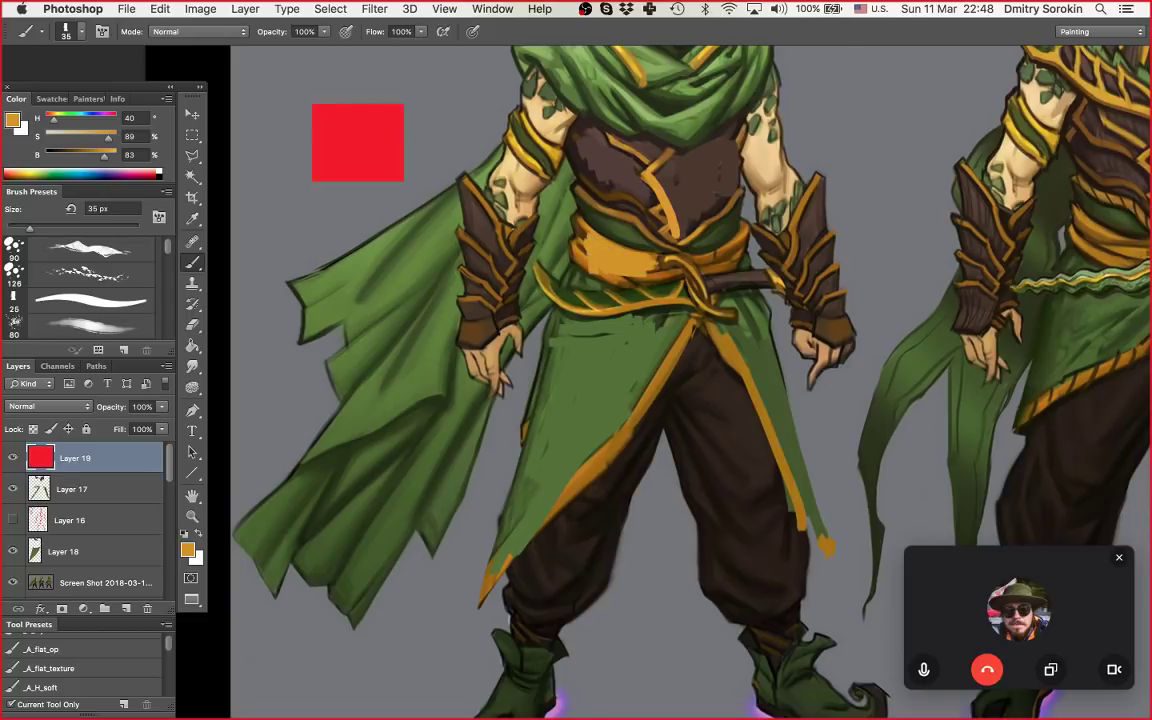
left_click(586, 240, "alt")
left_click_drag(586, 233, 594, 257)
key("super+z")
Step: Sample colours around the first figure's left elbow and paint short touch-up strokes there
left_click(523, 204, "alt")
mouse_move(524, 204)
left_mouse_down()
mouse_move(517, 223)
mouse_move(531, 231)
left_mouse_up()
left_click(513, 207, "alt")
left_click_drag(511, 189, 515, 230)
key("z")
mouse_move(600, 246)
left_mouse_down()
mouse_move(490, 248)
mouse_move(540, 248)
left_mouse_up()
key("b")
key("z")
left_click_drag(633, 240, 690, 241)
key("b")
key("z")
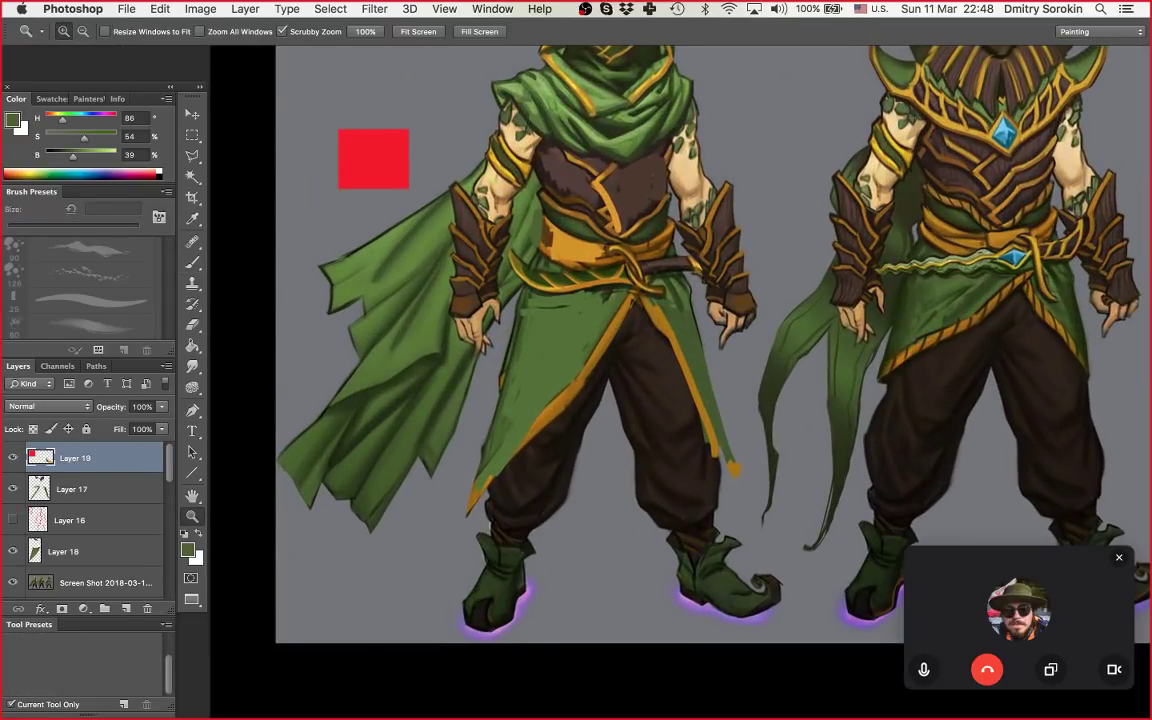
Step: Sample the sash's gold tones and paint over the remaining folds across the first figure's sash
key("b")
left_click(597, 238, "alt")
mouse_move(578, 216)
left_mouse_down()
mouse_move(598, 222)
mouse_move(578, 229)
left_mouse_up()
key("z")
mouse_move(674, 236)
left_mouse_down()
mouse_move(570, 240)
mouse_move(573, 301)
mouse_move(628, 284)
mouse_move(720, 284)
left_mouse_up()
key("b")
key("z")
key("b")
mouse_move(605, 264)
left_mouse_down()
mouse_move(586, 278)
mouse_move(581, 352)
left_mouse_up()
key("alt+super+z")
key("alt+super+z")
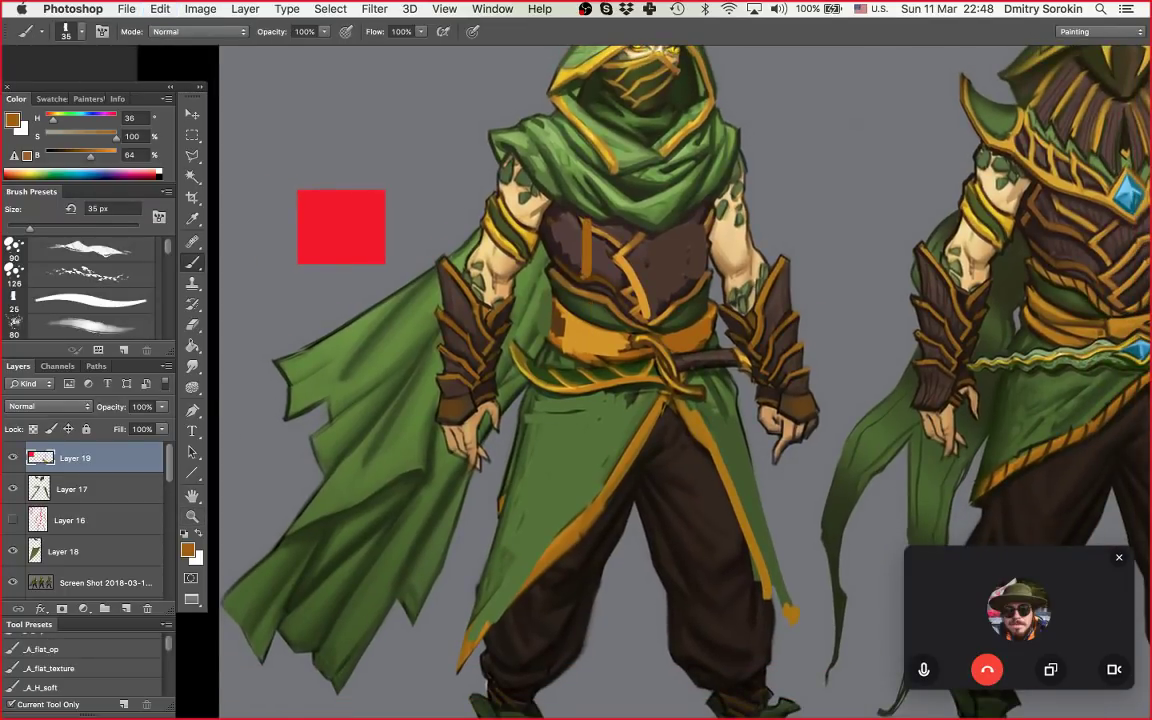
Step: Sample the chest browns and cover the lower-left armour trim and the stray gold stroke on the first figure's chest
left_click(580, 250, "alt")
mouse_move(572, 244)
left_mouse_down()
mouse_move(582, 308)
mouse_move(635, 312)
left_mouse_up()
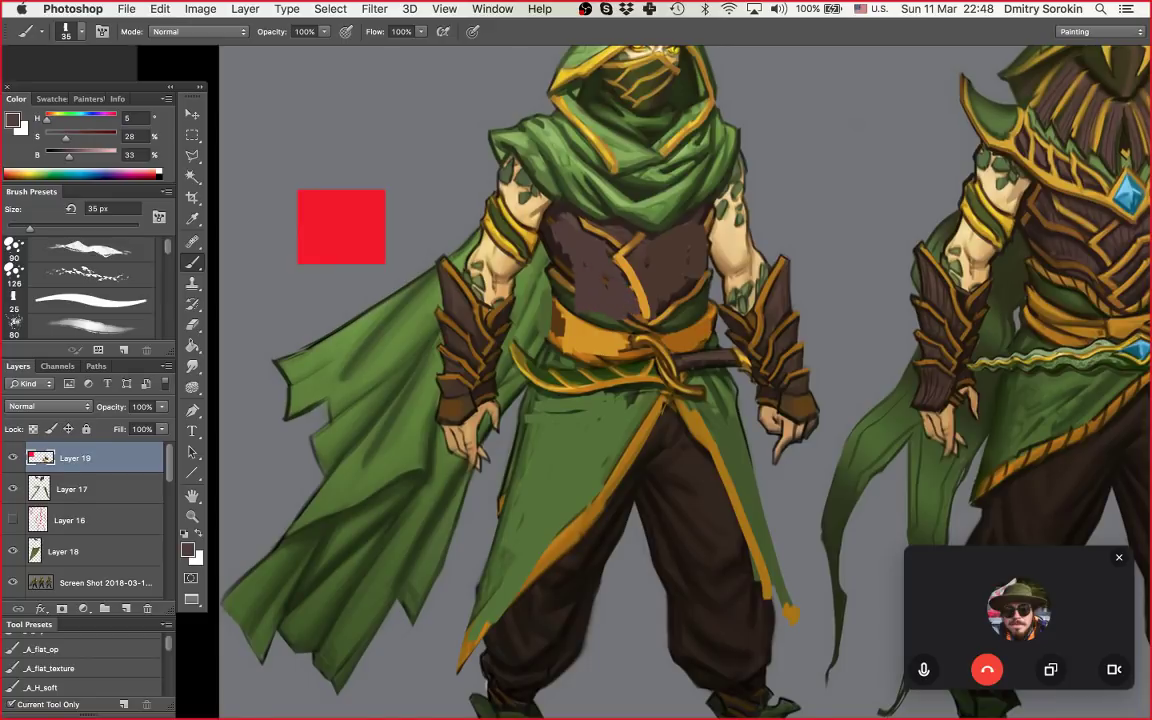
left_click(559, 262, "alt")
mouse_move(562, 260)
left_mouse_down()
mouse_move(572, 288)
mouse_move(553, 291)
left_mouse_up()
left_click(541, 271, "alt")
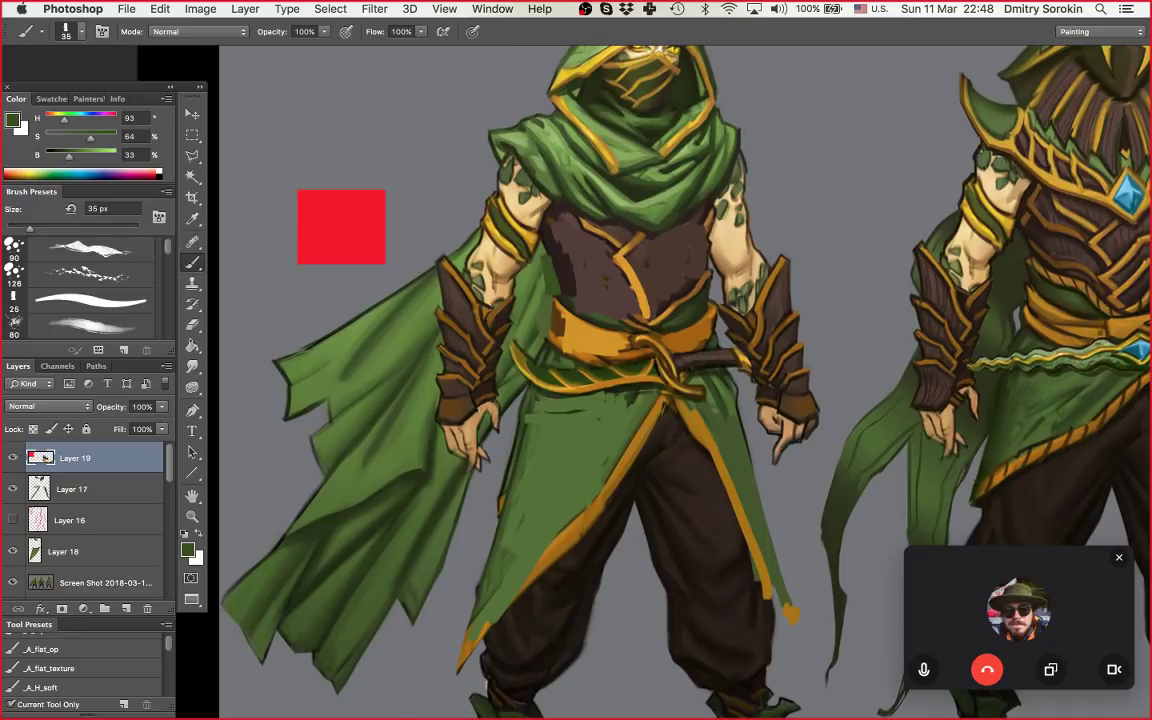
left_click_drag(592, 370, 587, 394)
key("super+z")
left_click_drag(587, 325, 581, 357)
key("super+z")
left_click_drag(590, 229, 592, 325)
key("super+z")
Step: Cut back the scarf's lower edge with sampled chest brown, and repaint the left shoulder in sampled skin tone and green
left_click(553, 240, "alt")
mouse_move(548, 190)
left_mouse_down()
mouse_move(608, 200)
mouse_move(710, 176)
left_mouse_up()
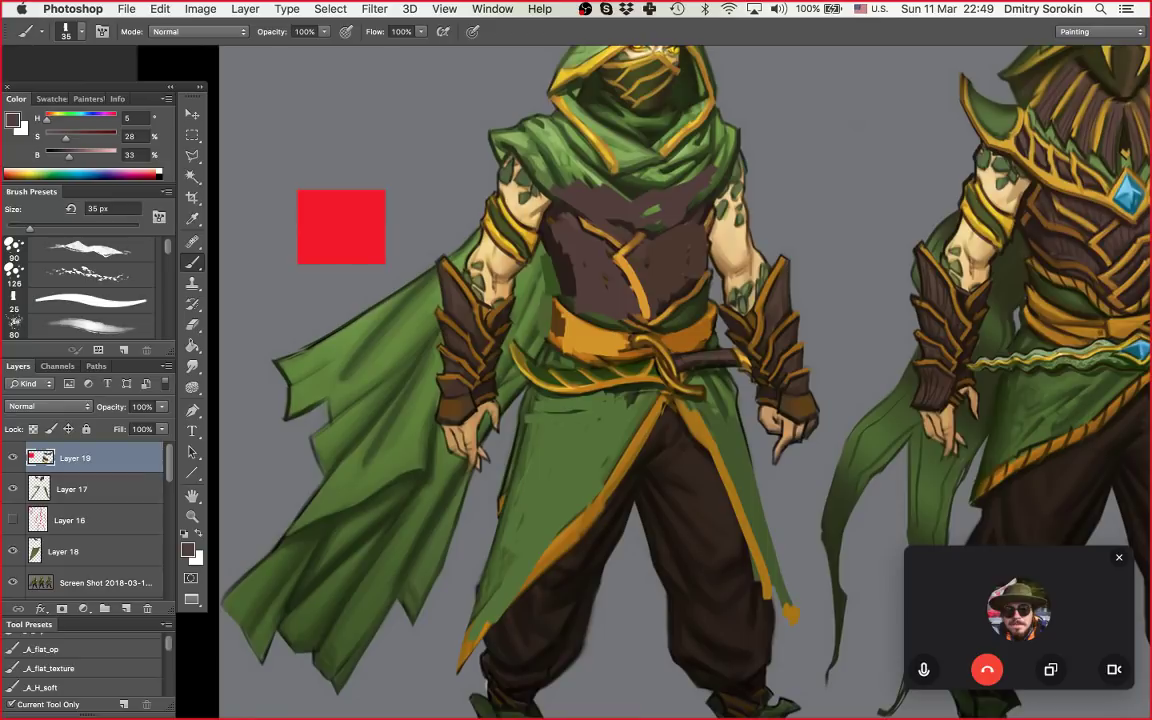
left_click(530, 186, "alt")
mouse_move(528, 168)
left_mouse_down()
mouse_move(566, 188)
mouse_move(594, 184)
mouse_move(566, 180)
left_mouse_up()
left_click(580, 168, "alt")
left_click(511, 132, "alt")
left_click_drag(502, 142, 550, 178)
mouse_move(490, 131)
left_mouse_down()
mouse_move(519, 154)
mouse_move(520, 118)
mouse_move(560, 180)
mouse_move(622, 198)
mouse_move(535, 202)
left_mouse_up()
Step: Sample the scarf's light and mid greens and repaint the lower folds of the first figure's shortened scarf
key("z")
left_click_drag(648, 189, 746, 189)
key("b")
left_click(659, 182, "alt")
mouse_move(674, 178)
left_mouse_down()
mouse_move(646, 199)
mouse_move(657, 209)
mouse_move(639, 213)
left_mouse_up()
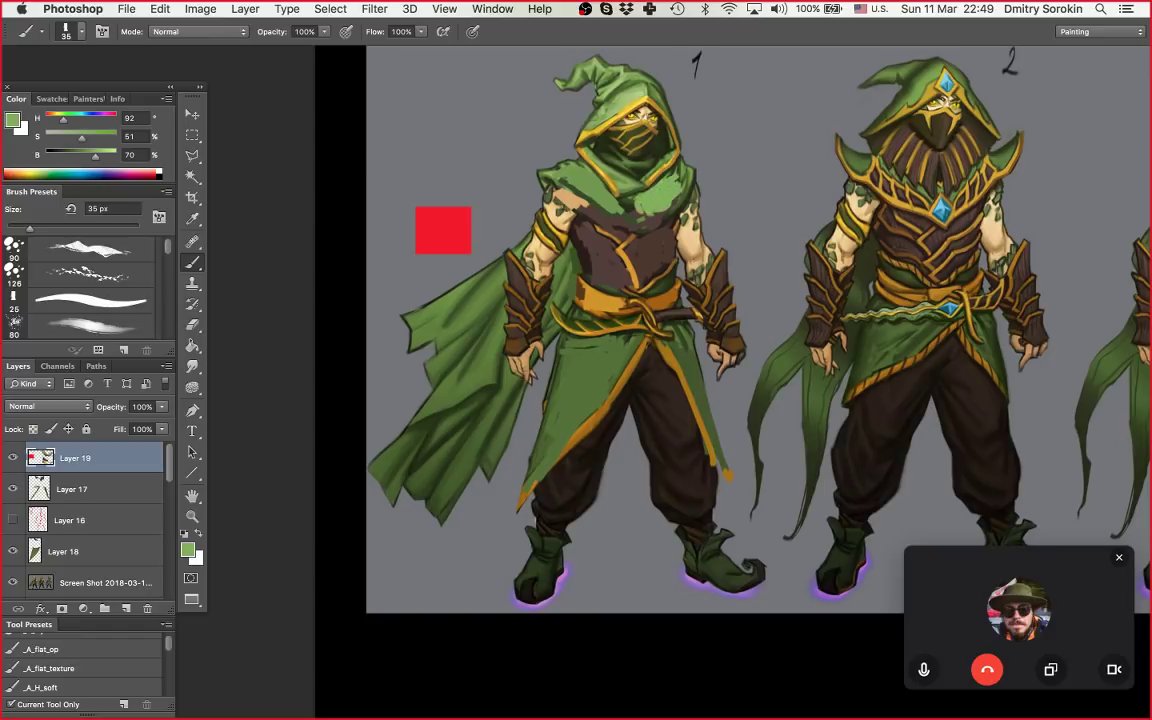
left_click(564, 186, "alt")
left_click_drag(564, 179, 584, 199)
left_click_drag(569, 193, 570, 205)
left_click(558, 181, "alt")
left_click_drag(536, 183, 569, 204)
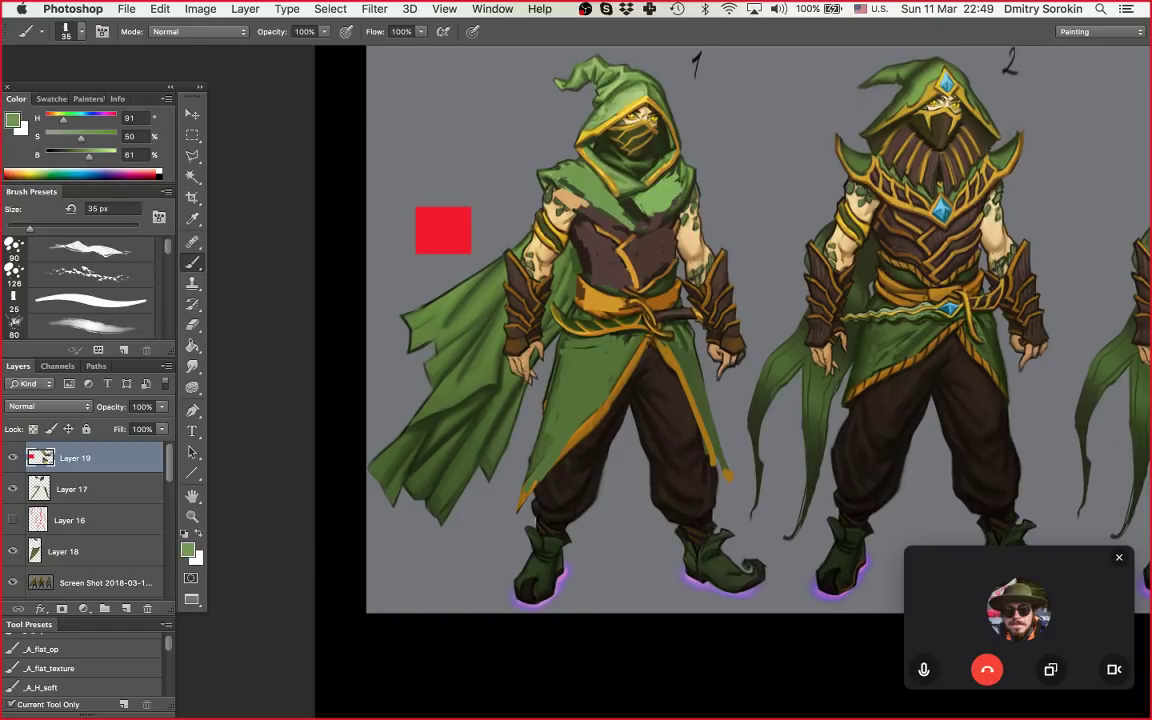
Step: Fill the chest's left edge with sampled brown and paint a dark shadow beneath the scarf's lower edge
left_click(537, 204, "alt")
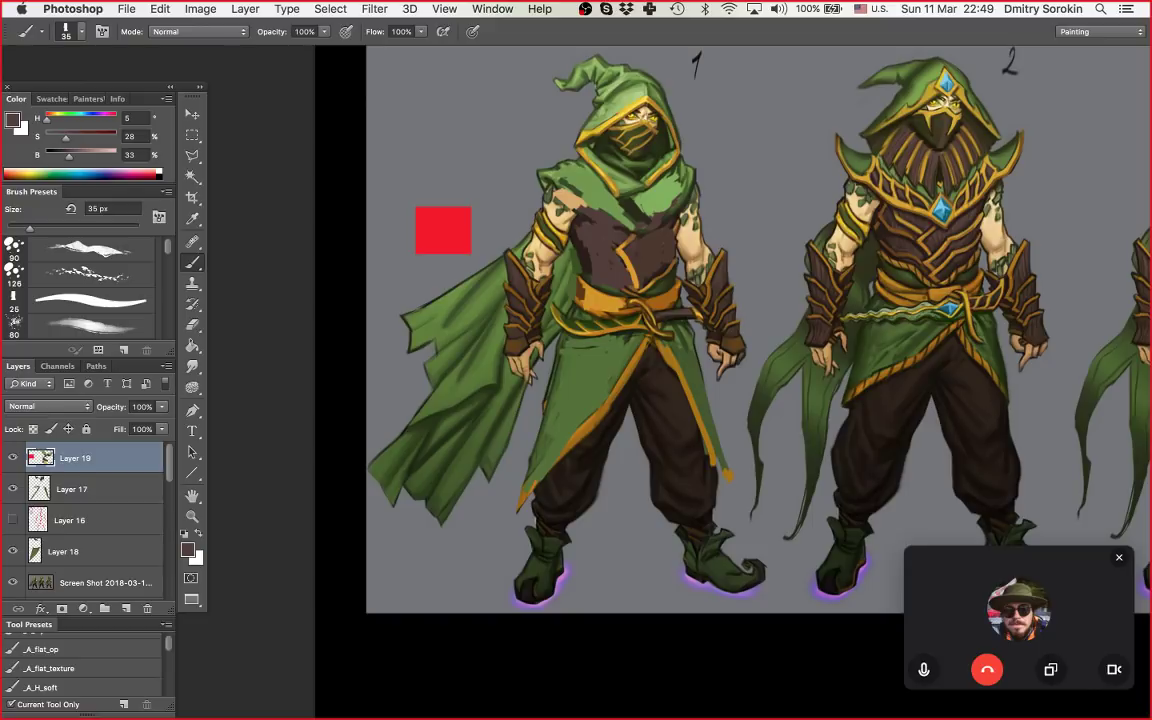
left_click(606, 189, "alt")
mouse_move(609, 187)
left_mouse_down()
mouse_move(582, 205)
mouse_move(597, 211)
left_mouse_up()
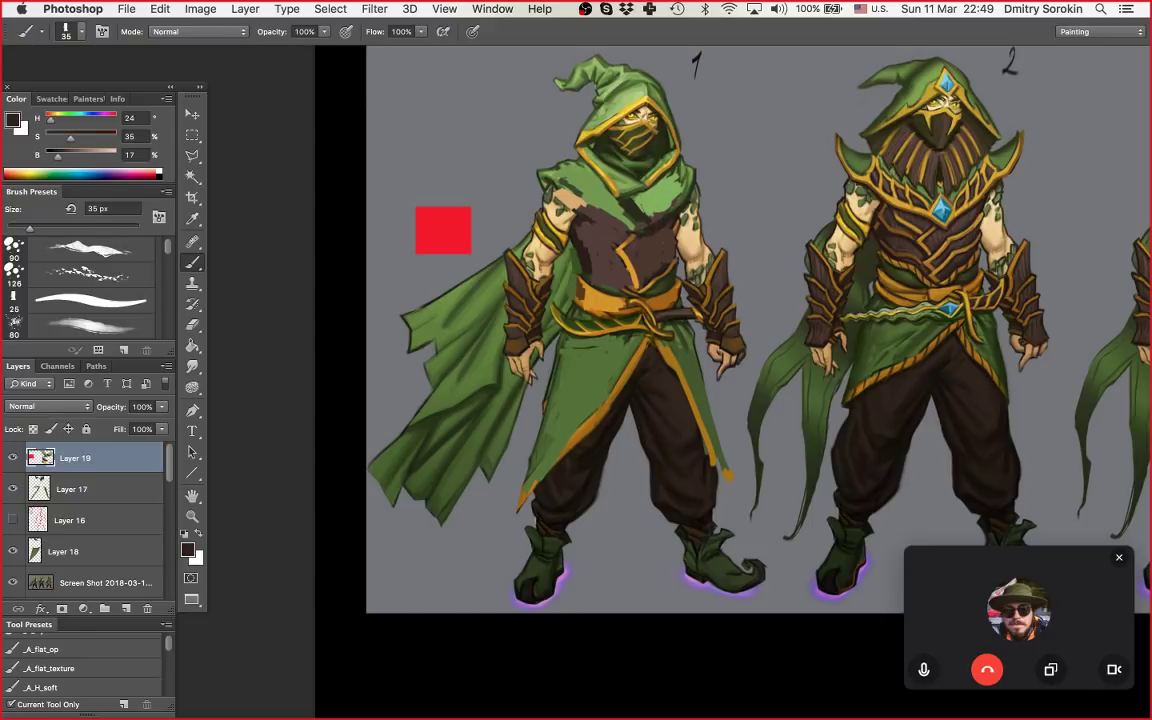
Step: Paint over the zigzag chest trim with sampled brown and draw a simpler, straighter trim in the sash's gold
left_click(612, 257, "alt")
left_click(610, 183, "alt")
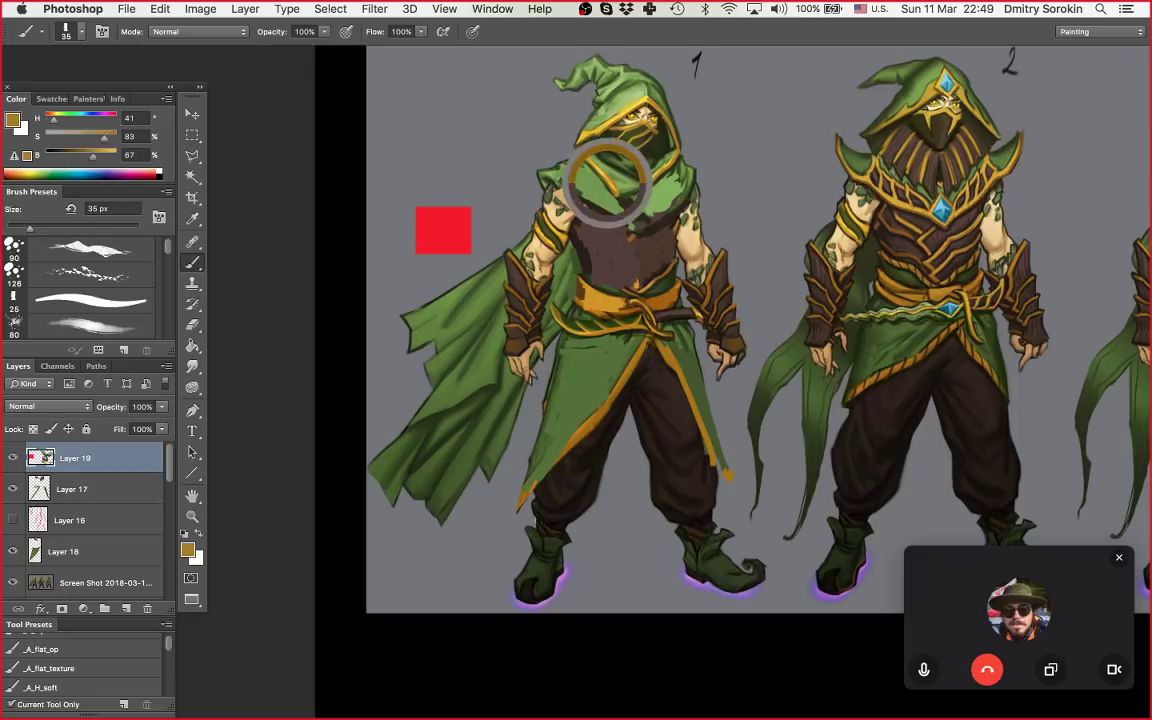
key("super+z")
key("super+z")
left_click(612, 300, "alt")
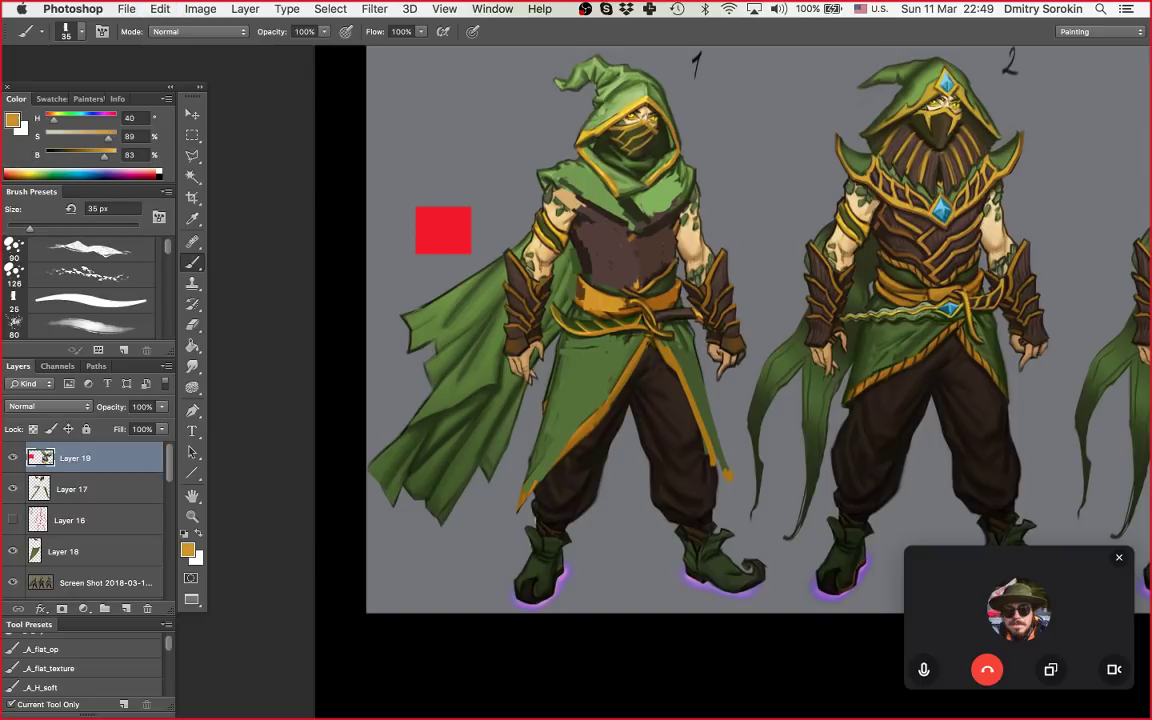
Step: Compare the repainted first figure with the original by viewing all three figures and hiding Layers 19, 17 and 18
key("z")
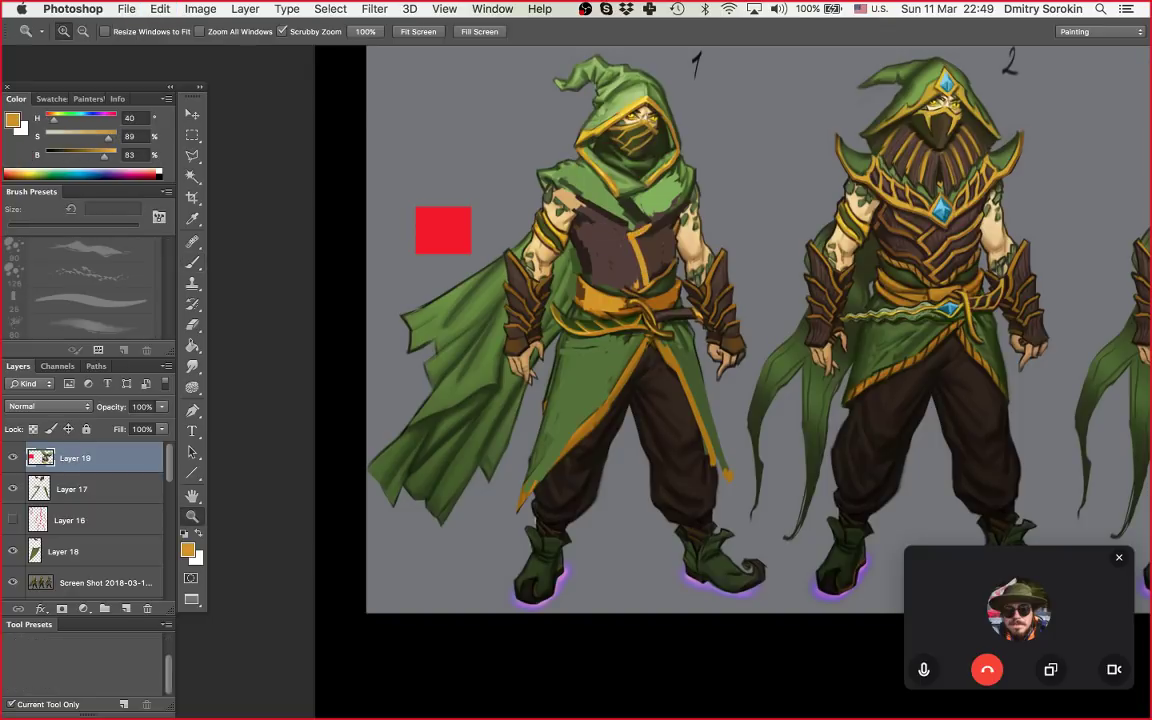
left_click_drag(661, 217, 580, 219)
left_click(671, 210)
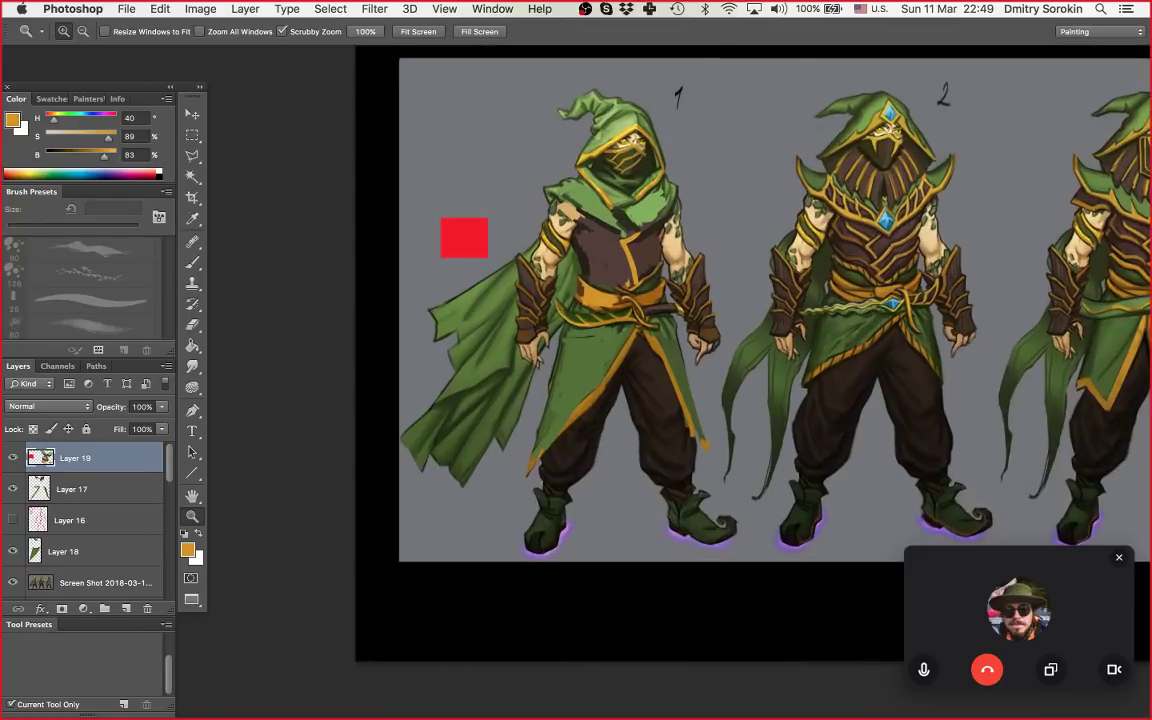
left_click_drag(688, 239, 620, 240)
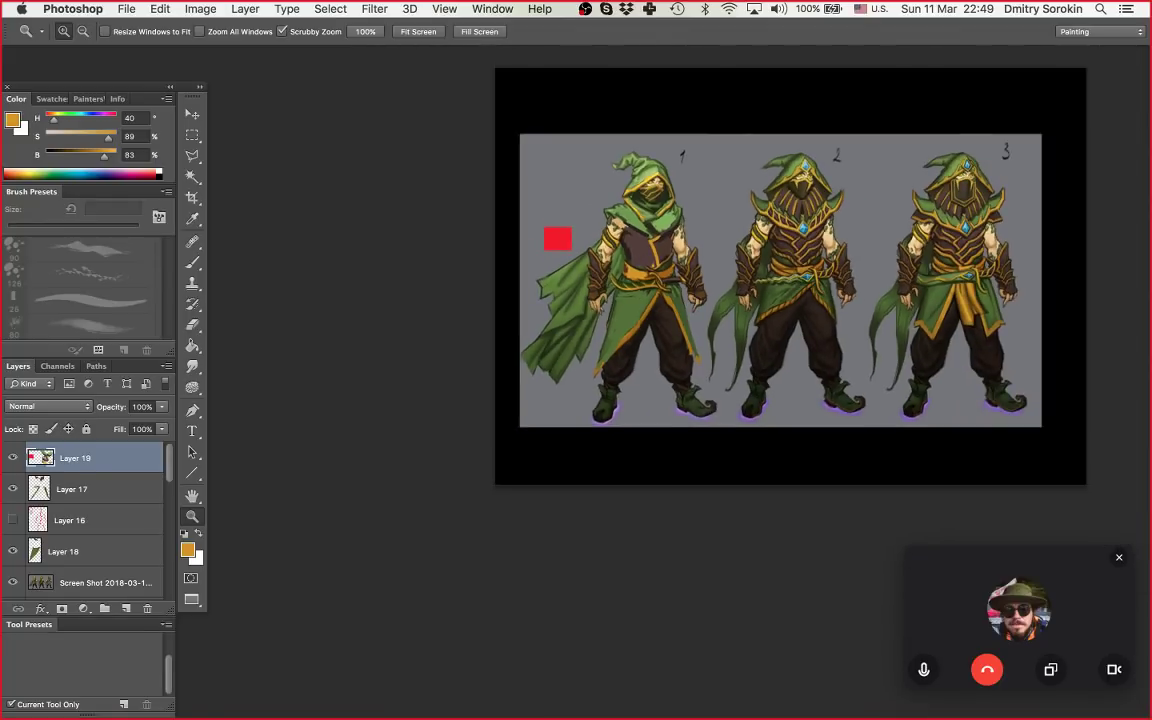
left_click(13, 458)
left_click(13, 489)
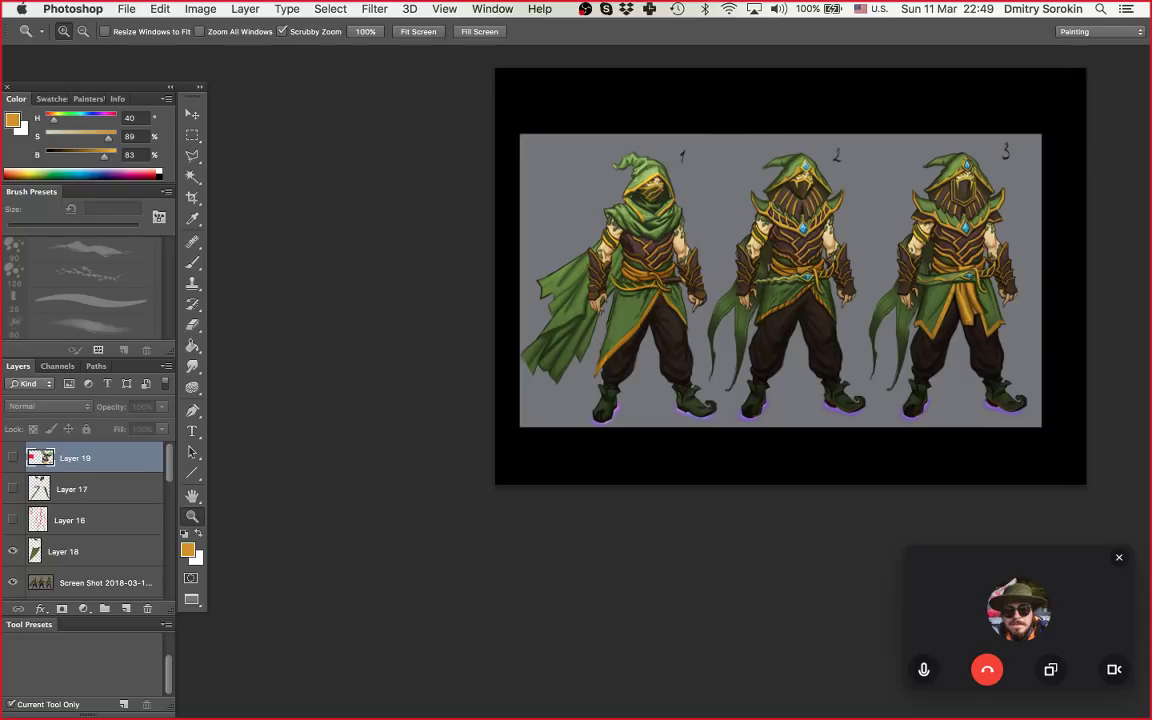
left_click_drag(659, 288, 602, 338)
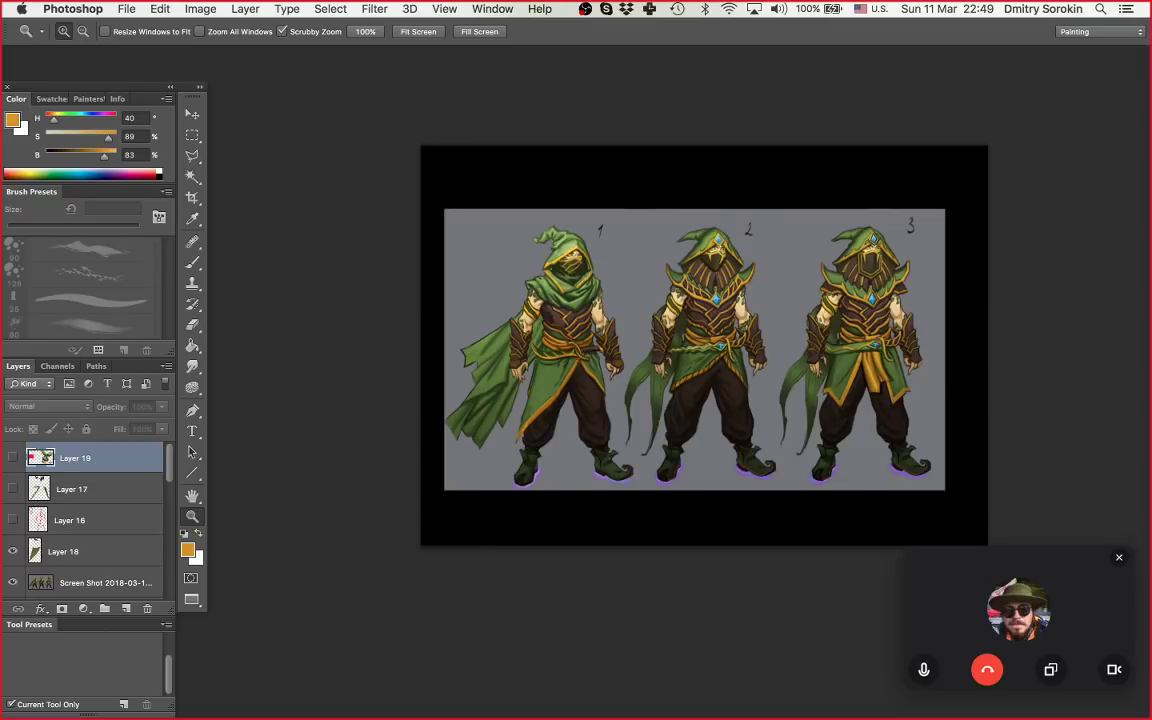
left_click(12, 551)
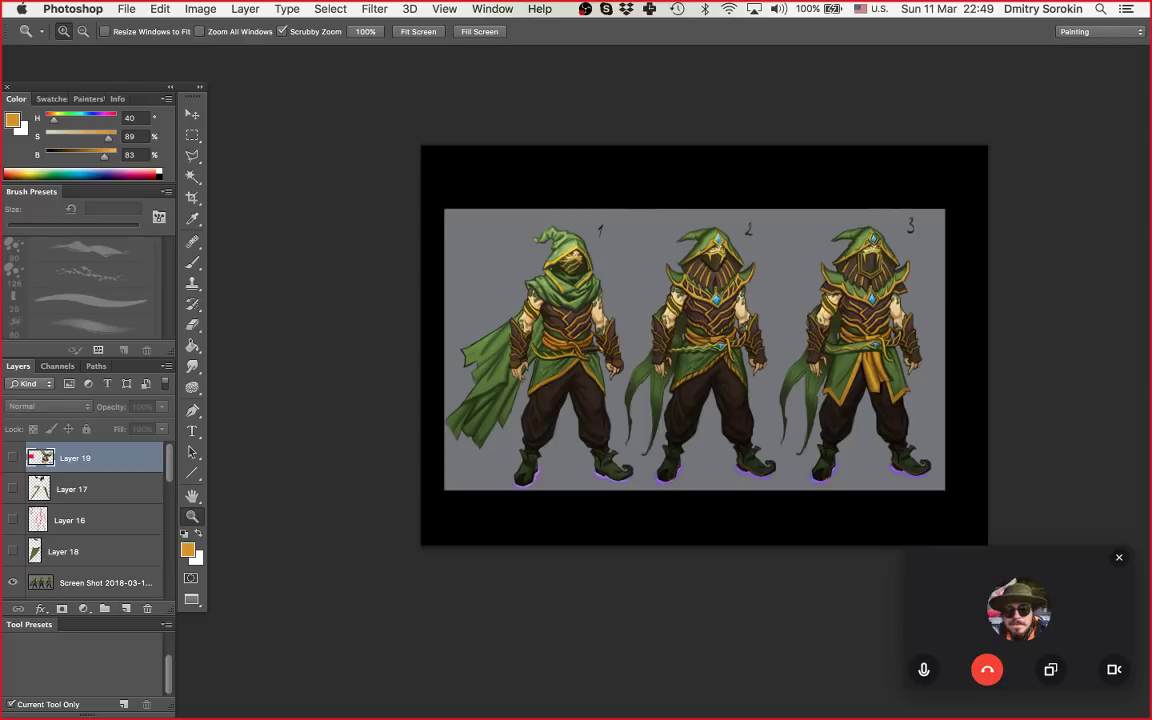
Step: Move Layer 18 above Layer 16 and show Layers 18, 17 and 19 again
left_click_drag(63, 551, 12, 457)
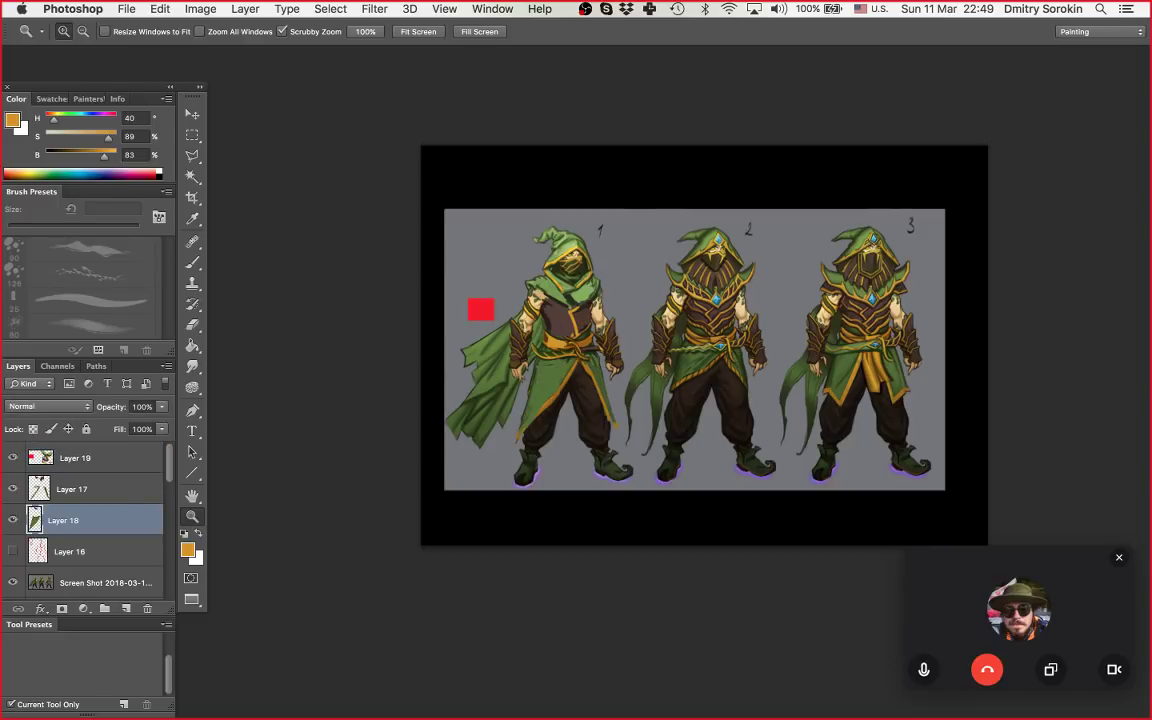
left_click_drag(578, 335, 630, 335)
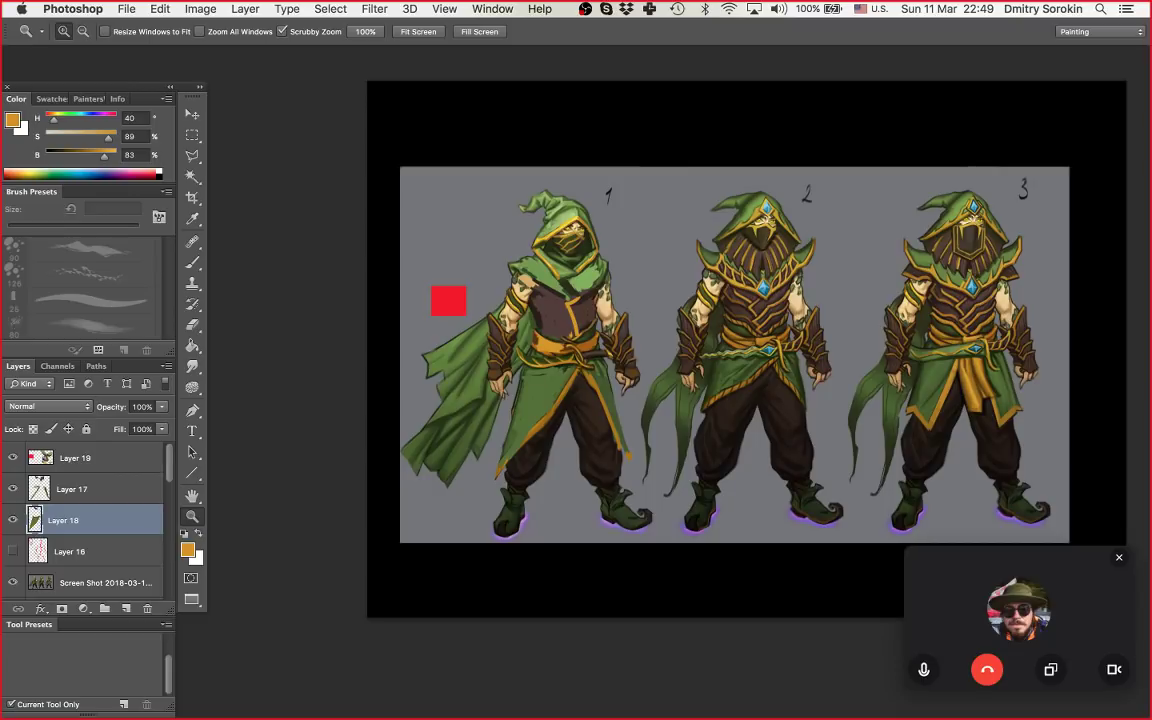
key("super+minus")
key("super+plus")
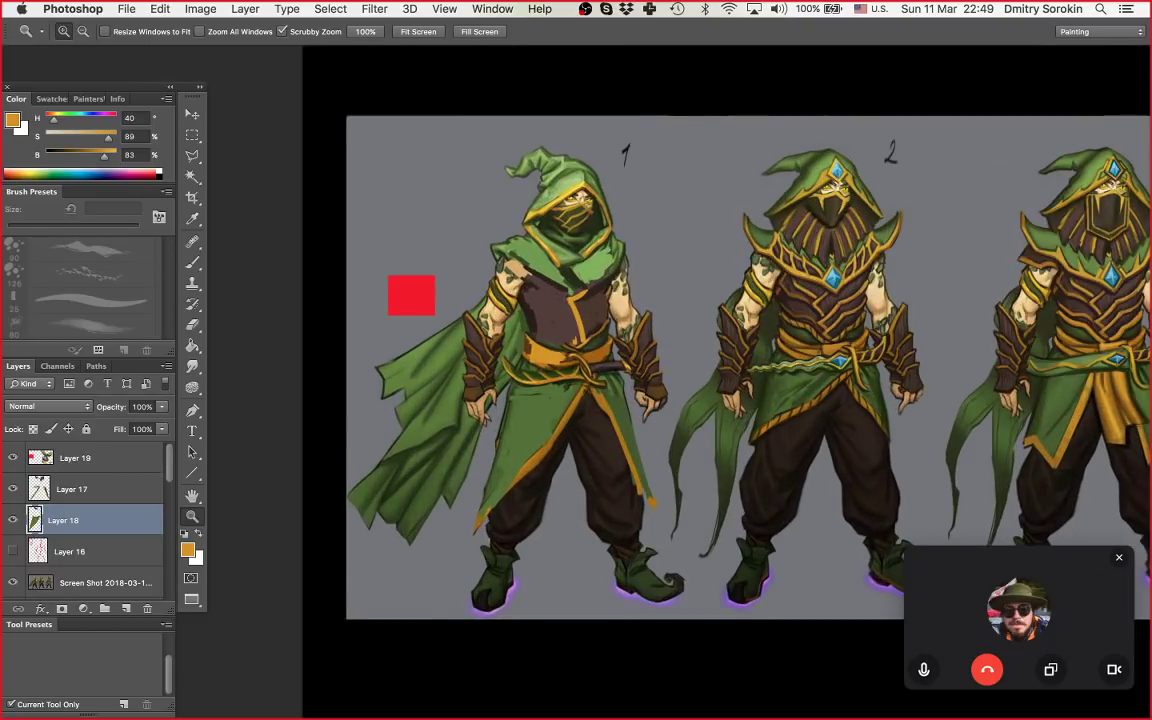
left_click_drag(640, 380, 643, 342)
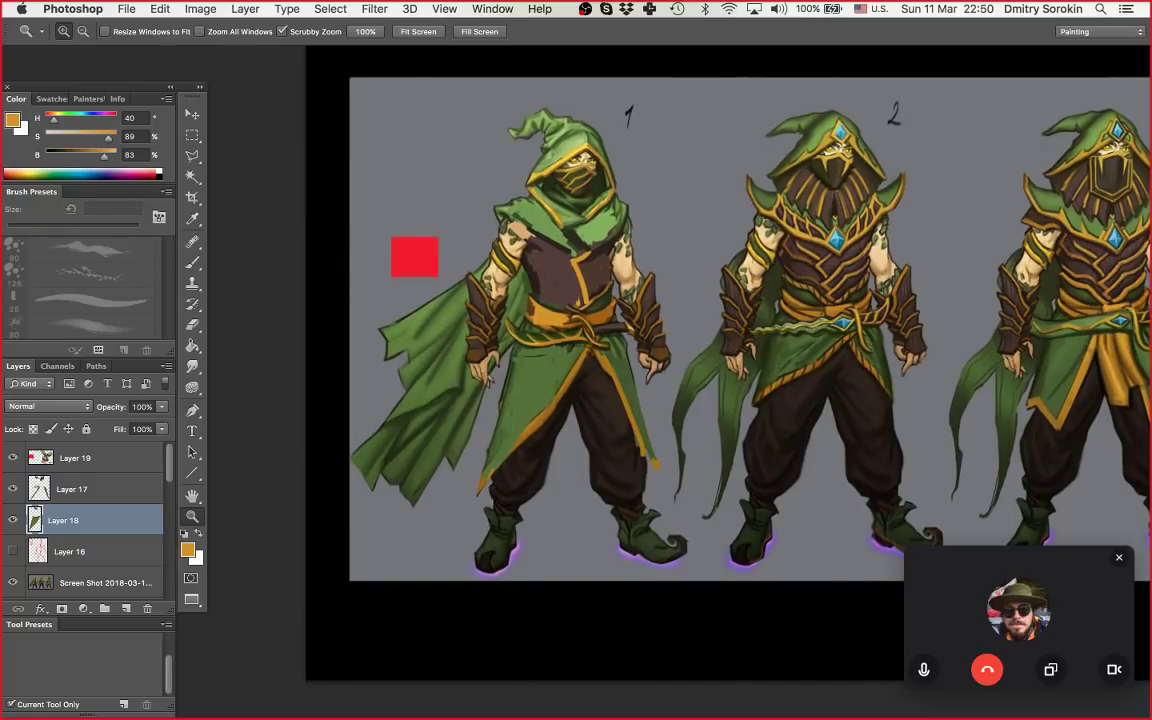
key("b")
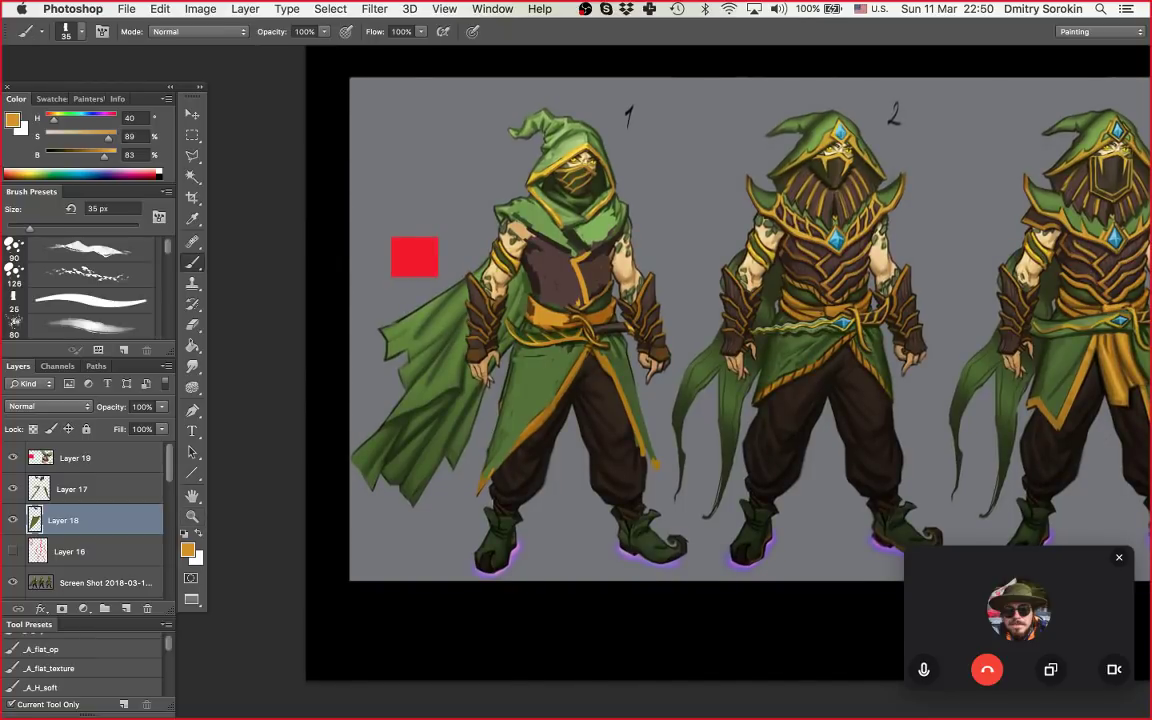
Step: Select the first figure's green cape with the Polygonal Lasso, extending the outline past its lower tip, and get the brush ready
key("l")
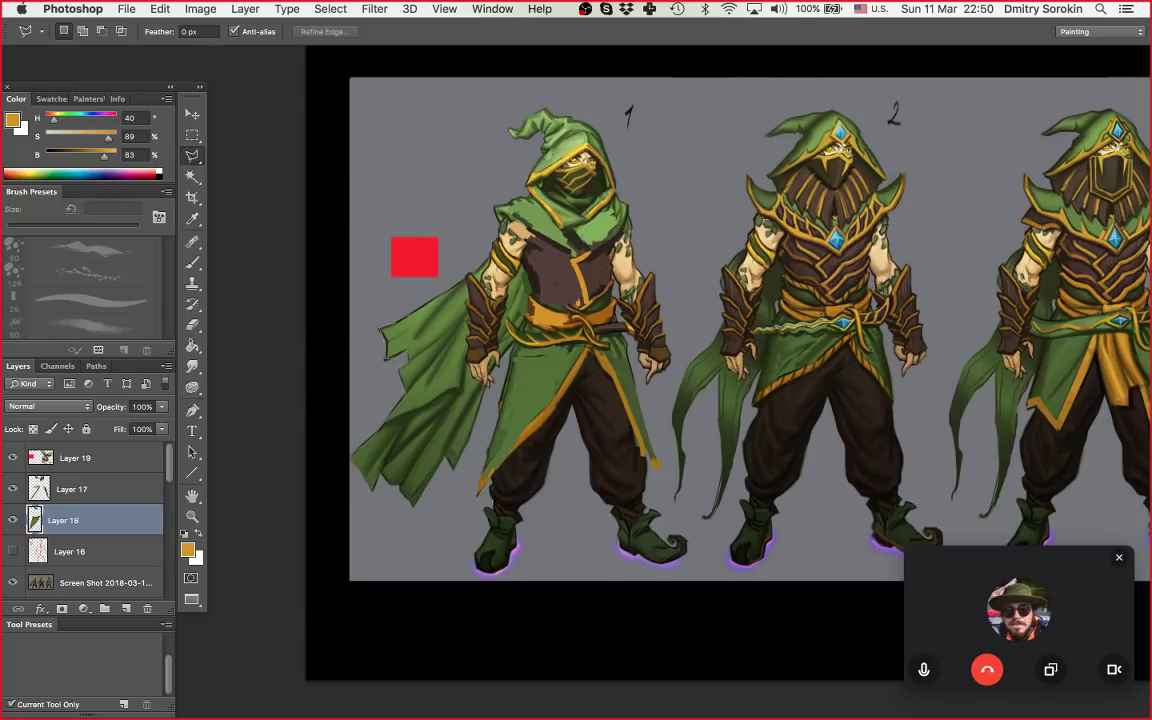
left_click(412, 528)
left_click(447, 476)
left_click(467, 284)
key("alt")
key("shift")
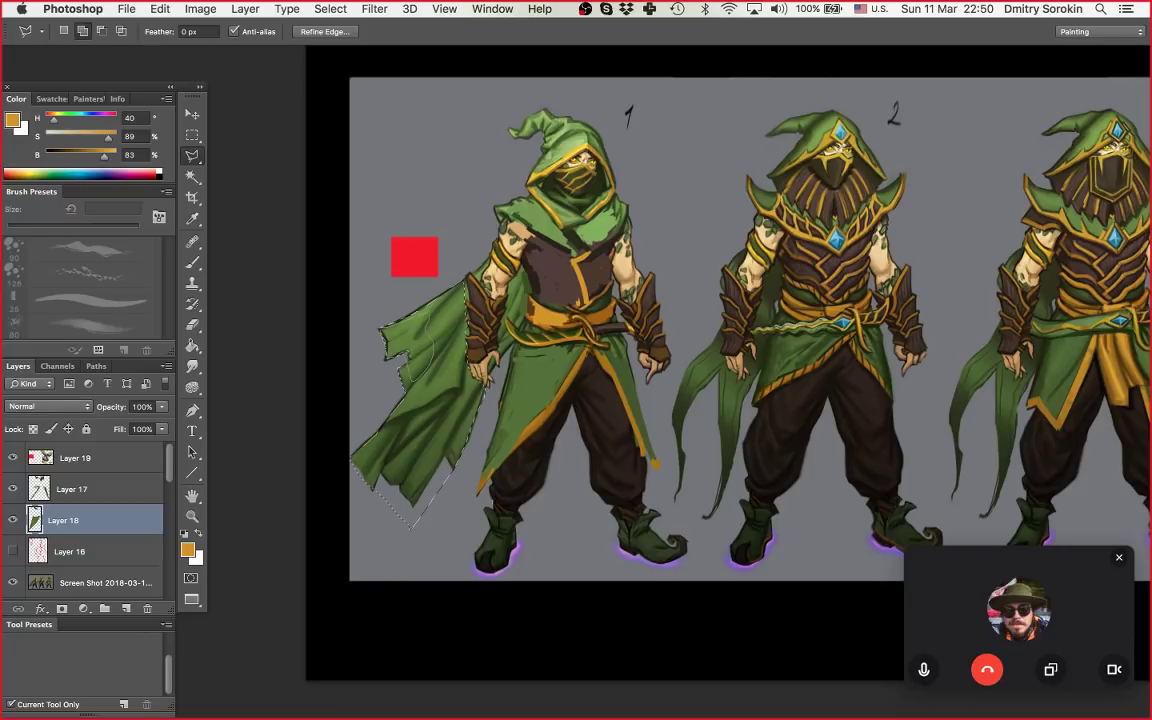
key("z")
key("super+0")
key("b")
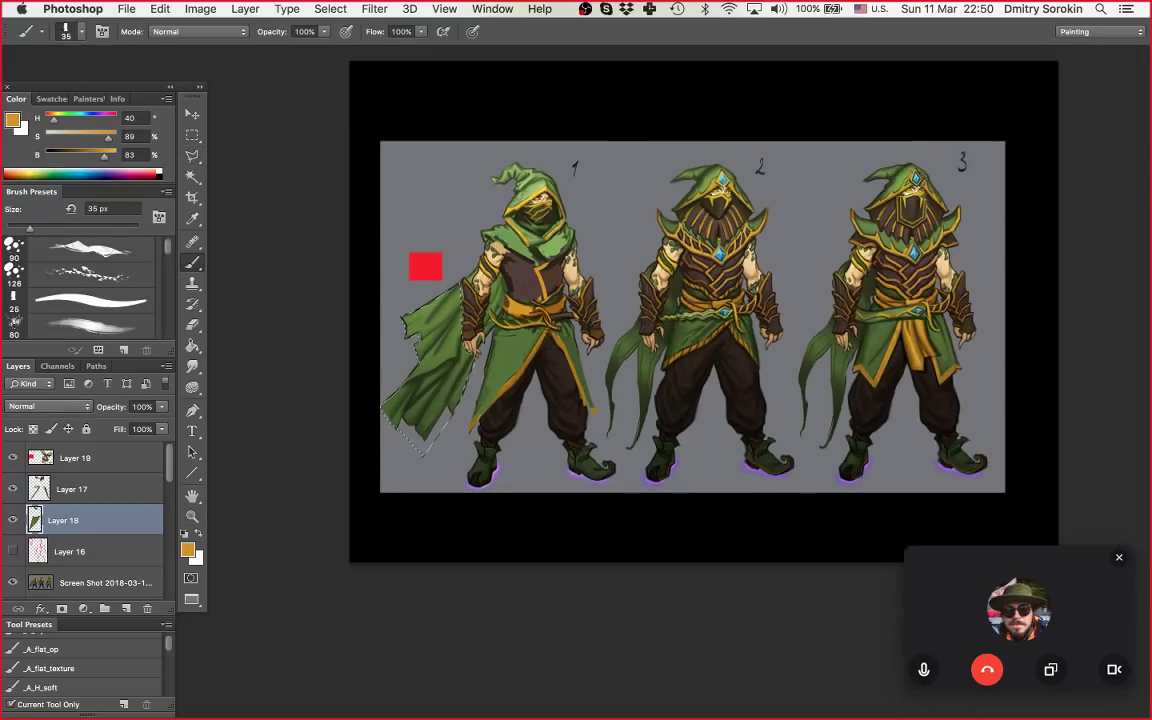
Step: Fill the selected cape of the first figure with its sampled dark green using a 150 px brush, and deselect
left_click(440, 375, "alt")
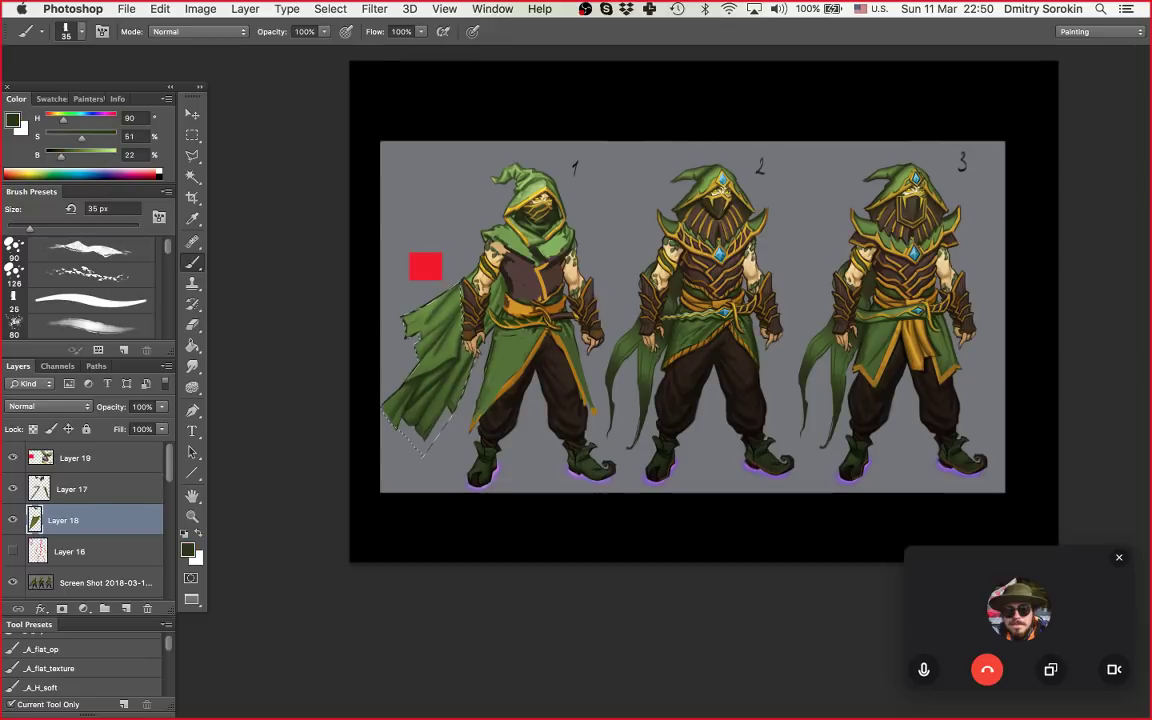
key("bracketright")
key("bracketright")
key("bracketright")
key("bracketright")
key("bracketright")
key("bracketright")
key("bracketright")
key("bracketright")
key("bracketright")
mouse_move(440, 308)
left_mouse_down()
mouse_move(432, 420)
mouse_move(390, 410)
mouse_move(410, 328)
left_mouse_up()
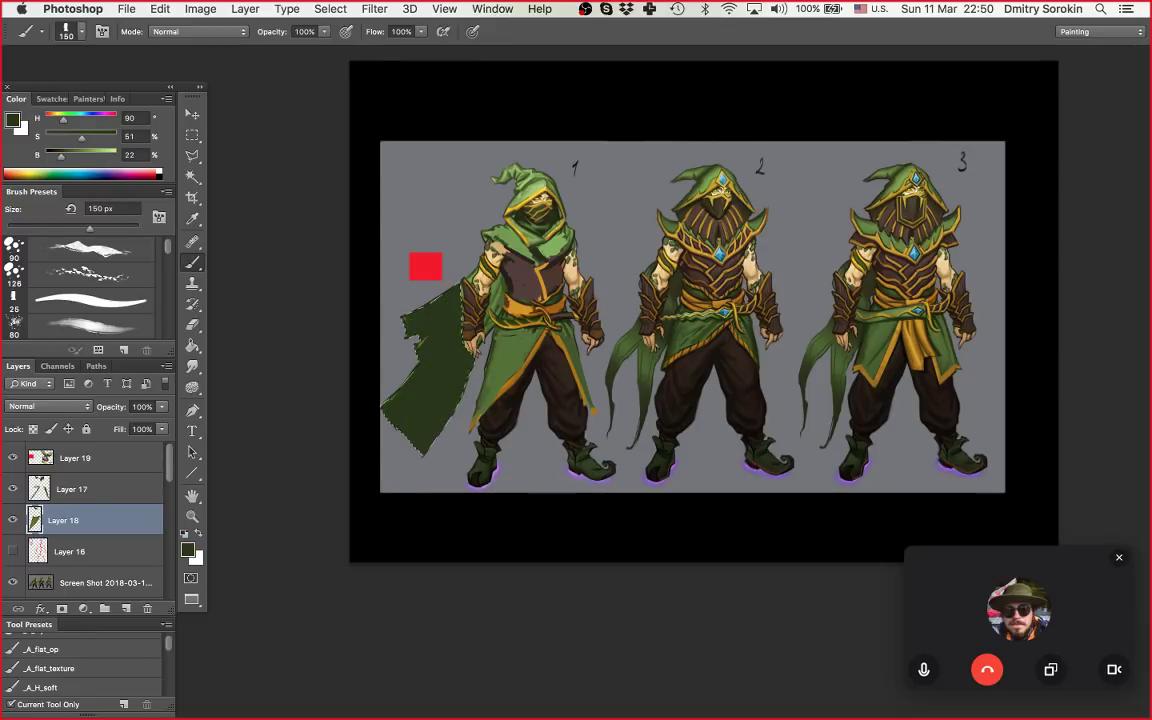
key("super+d")
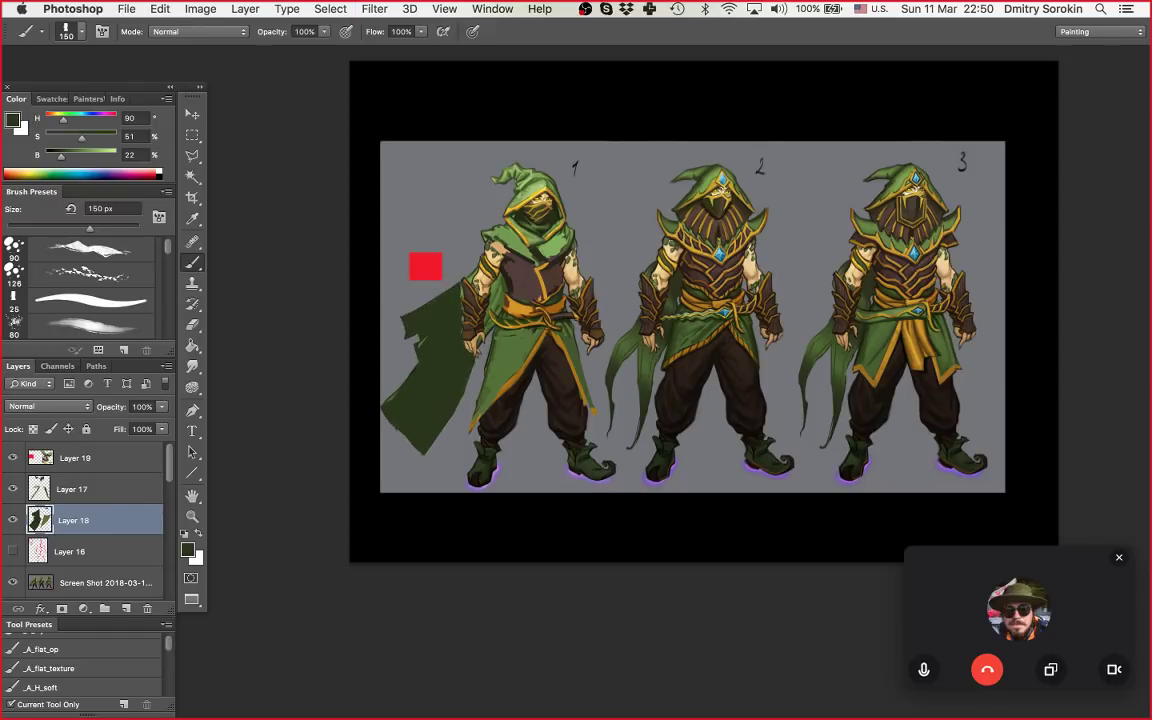
Step: Paint away the cape's jagged upper flap on Layer 18 with the sampled background grey and a 50 px brush
key("z")
left_click_drag(462, 323, 518, 324)
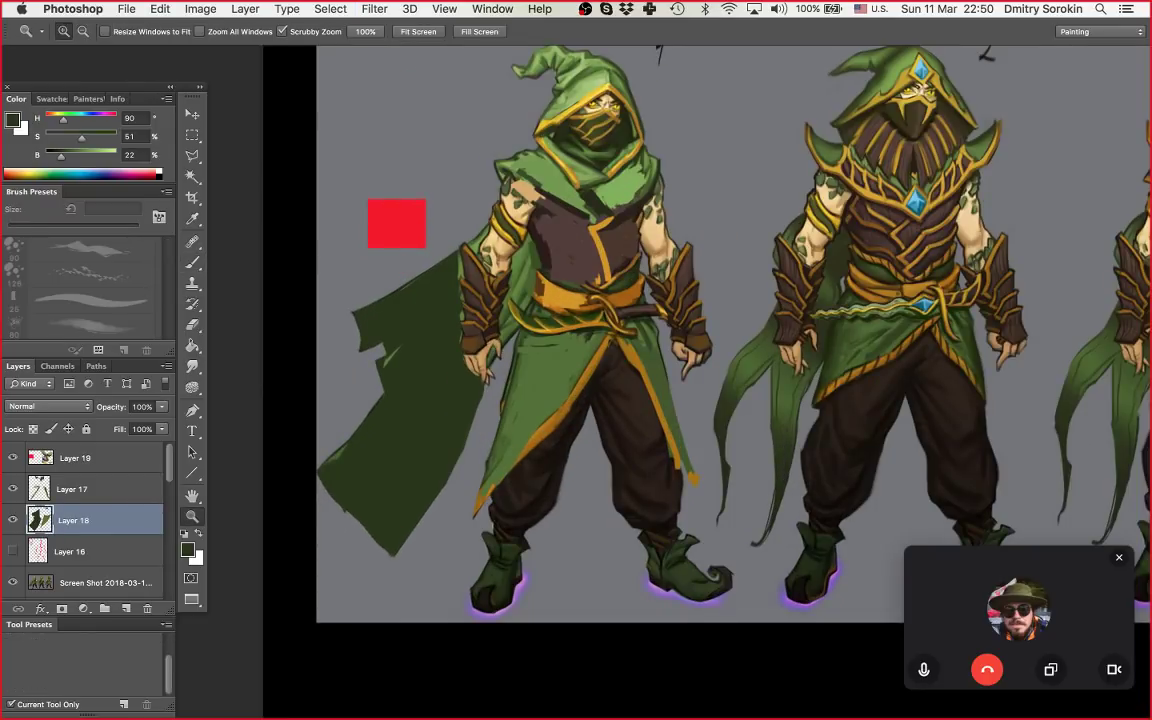
left_click_drag(650, 330, 568, 346)
key("l")
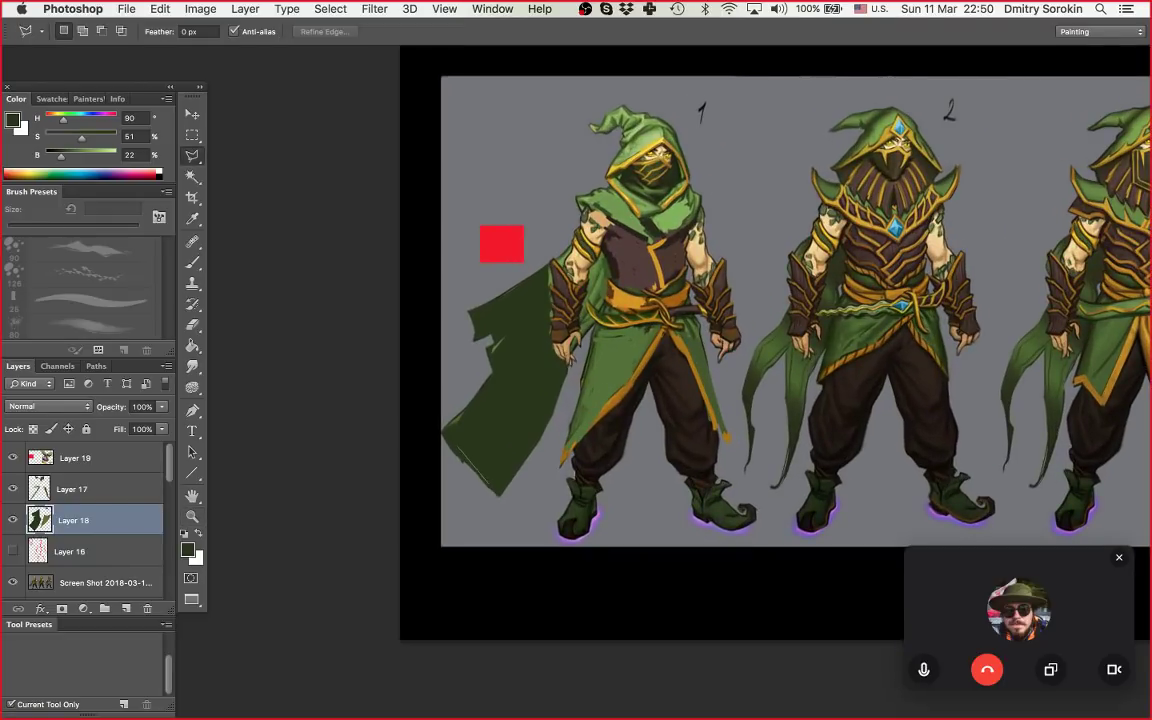
key("z")
left_click_drag(547, 266, 600, 266)
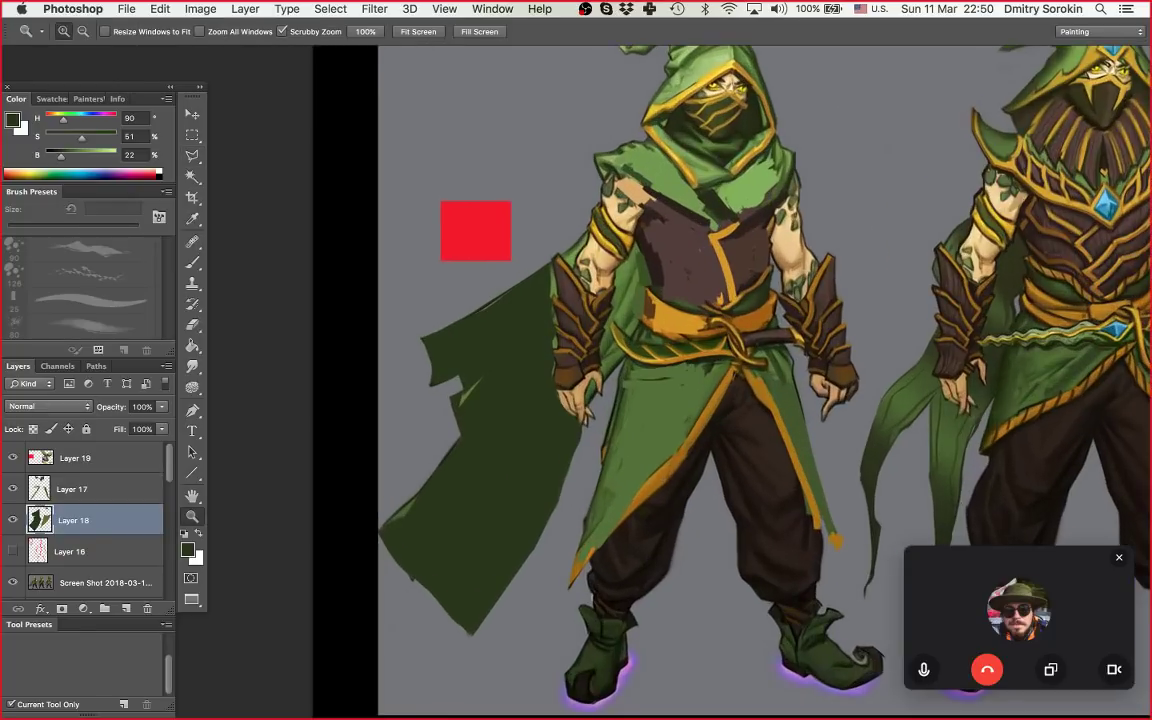
key("b")
key("z")
mouse_move(548, 295)
left_mouse_down()
mouse_move(488, 295)
mouse_move(499, 295)
mouse_move(497, 310)
mouse_move(558, 310)
left_mouse_up()
key("e")
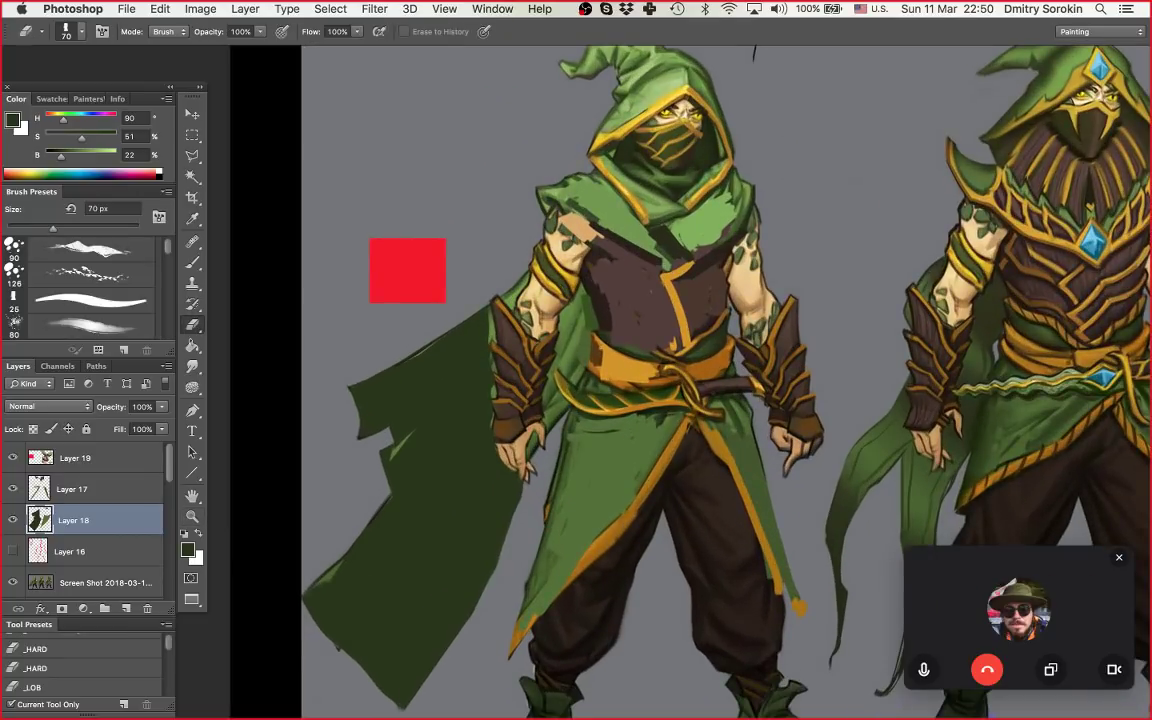
key("b")
left_click(459, 248, "alt")
key("bracketleft")
key("bracketleft")
key("bracketleft")
key("bracketleft")
key("bracketleft")
key("bracketleft")
key("bracketleft")
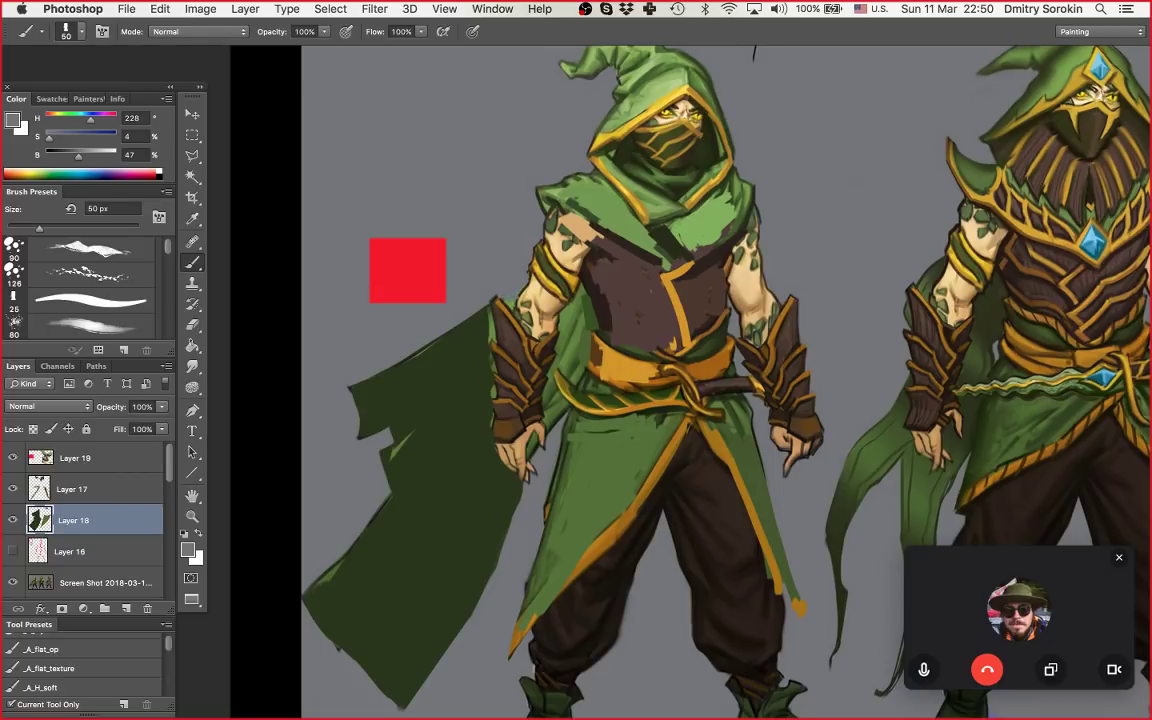
left_click_drag(487, 306, 413, 351)
mouse_move(364, 418)
left_mouse_down()
mouse_move(493, 324)
mouse_move(408, 406)
left_mouse_up()
left_click_drag(462, 354, 368, 432)
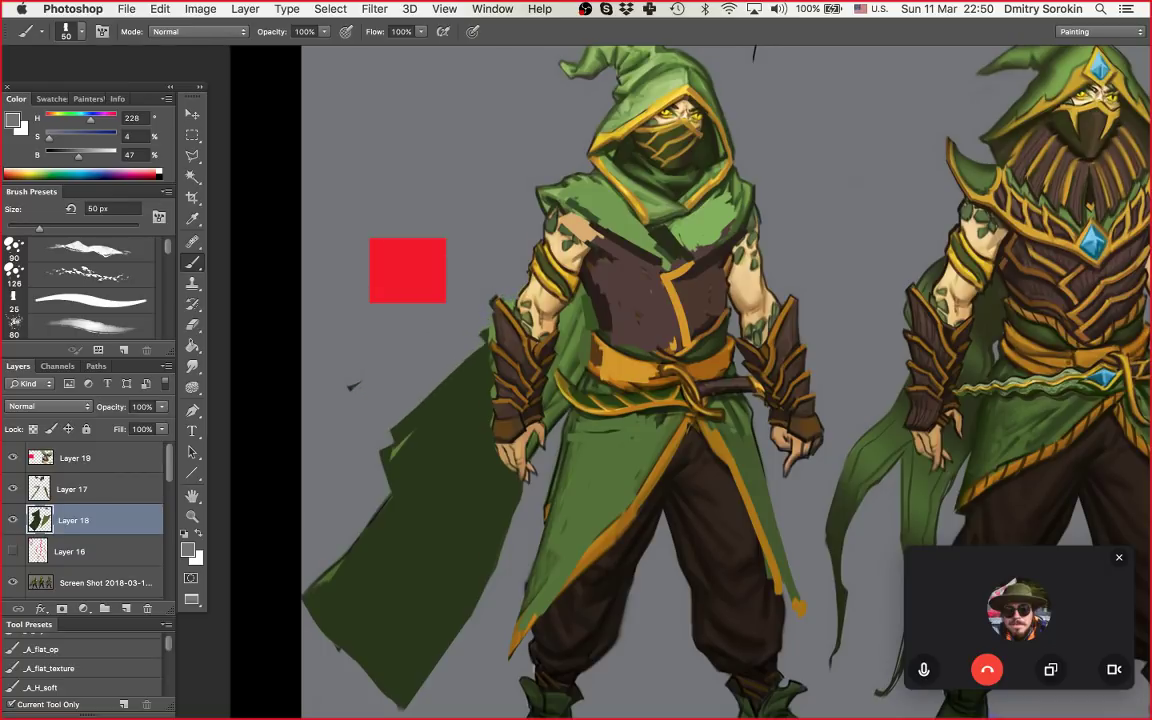
left_click_drag(487, 328, 477, 340)
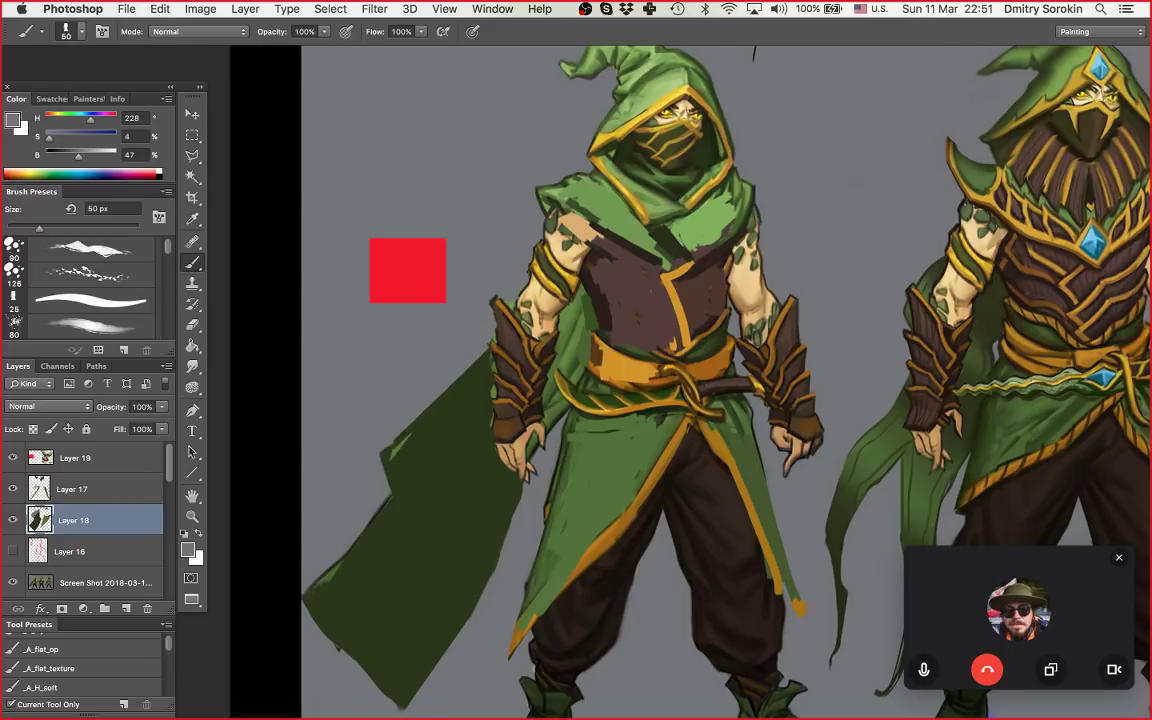
Step: Sample the cape's dark green and select the grey background around the figures with the Magic Wand on the Screen Shot layer
key("z")
left_click_drag(543, 314, 532, 314)
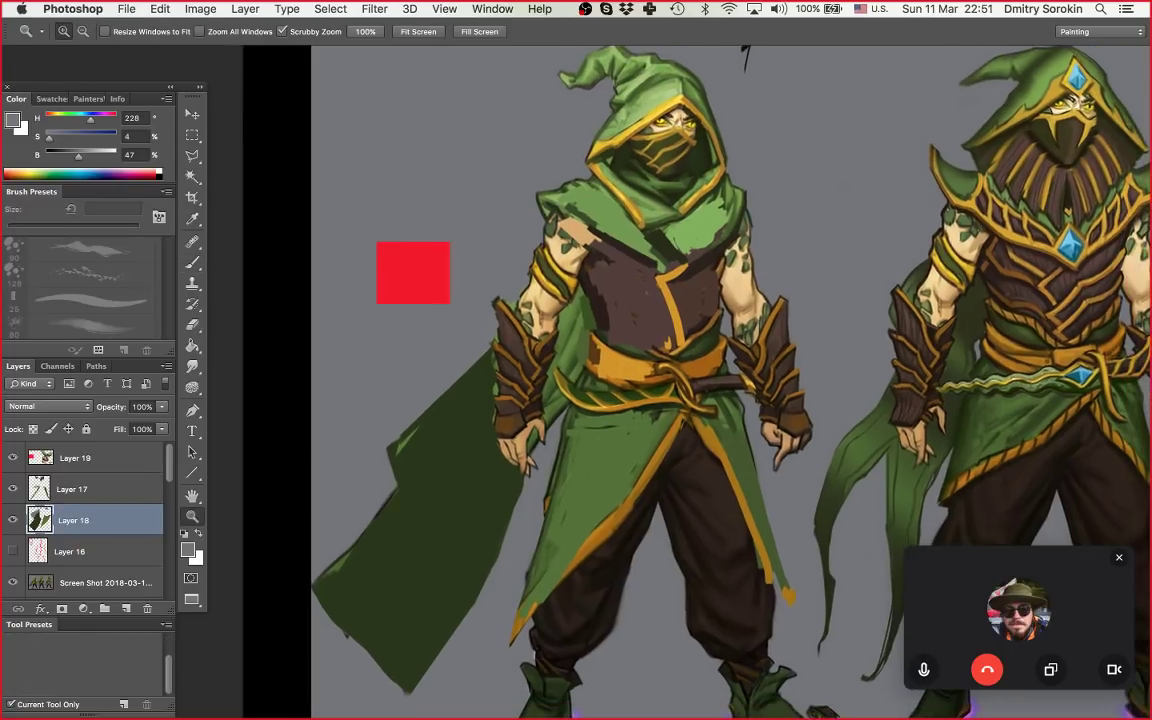
key("b")
left_click(473, 406, "alt")
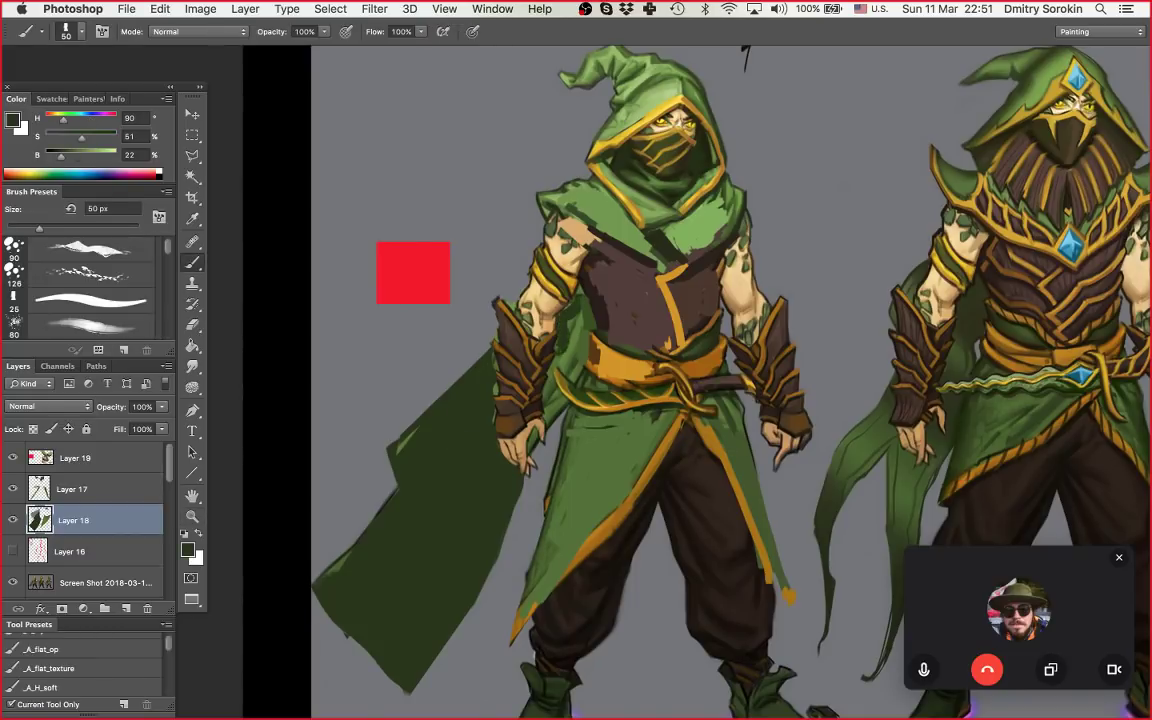
left_click(513, 278, "alt")
mouse_move(551, 394)
left_mouse_down()
mouse_move(556, 418)
mouse_move(579, 197)
left_mouse_up()
key("z")
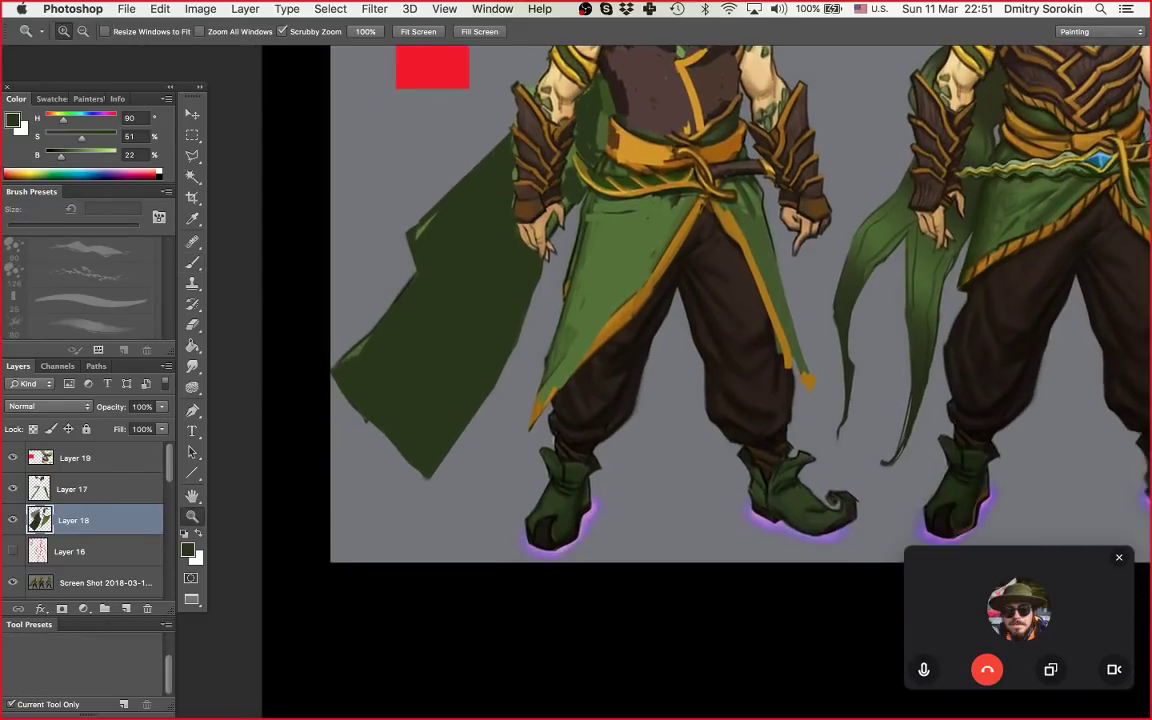
key("b")
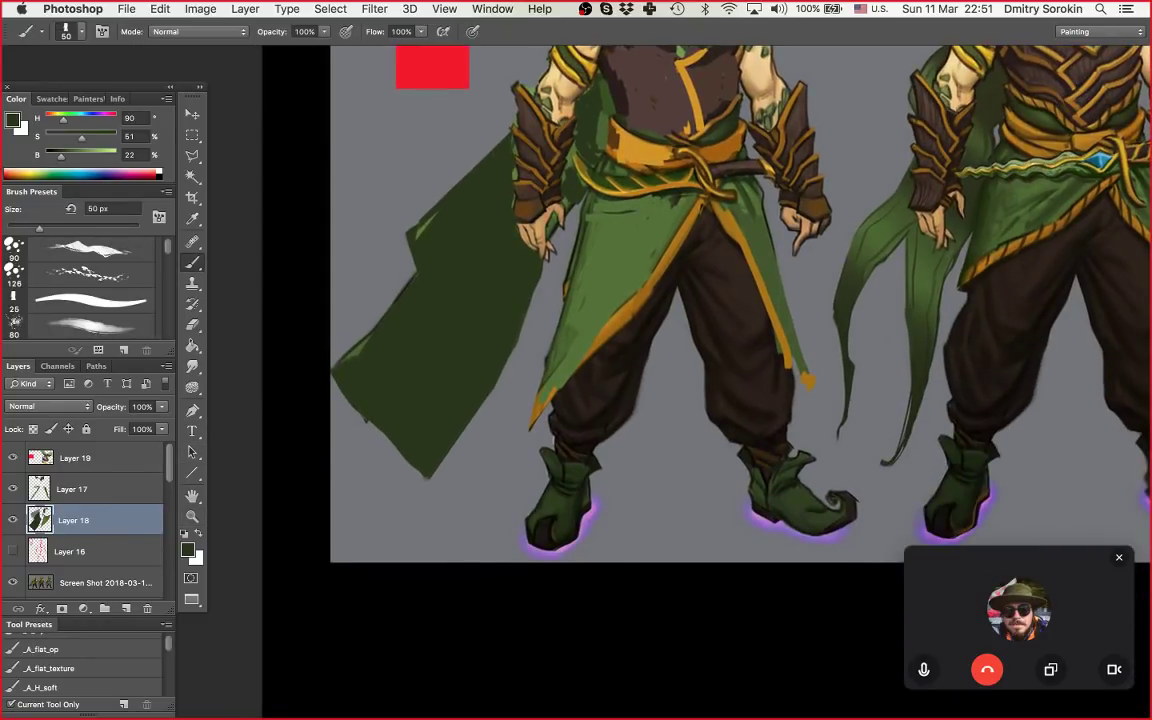
left_click(105, 583)
key("w")
key("b")
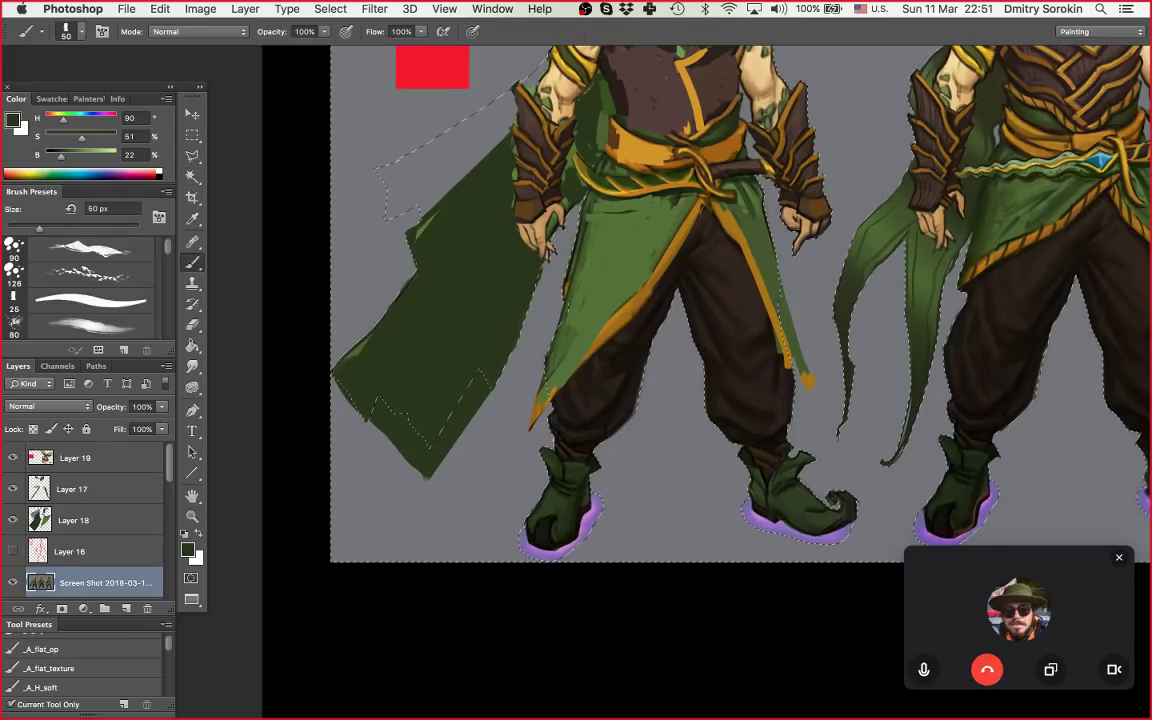
Step: Enlarge the brush and extend the dark green cape across the gap beside the first figure's near leg
key("bracketright")
key("bracketright")
key("bracketright")
key("bracketright")
key("bracketright")
key("bracketright")
key("bracketright")
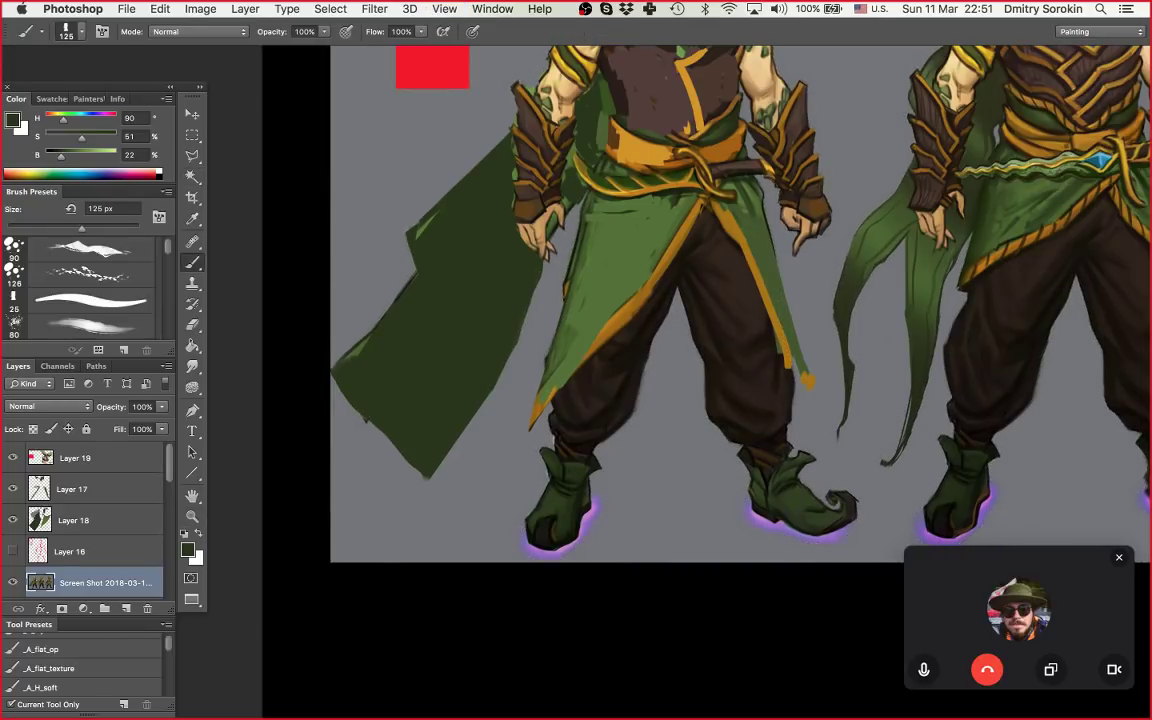
mouse_move(500, 240)
left_mouse_down()
mouse_move(450, 380)
mouse_move(460, 395)
left_mouse_up()
Step: Try to continue the dark green cape between the first figure's legs, and undo those strokes
mouse_move(608, 370)
left_mouse_down()
mouse_move(505, 370)
mouse_move(555, 370)
left_mouse_up()
mouse_move(598, 436)
left_mouse_down()
mouse_move(614, 443)
mouse_move(620, 385)
mouse_move(630, 443)
left_mouse_up()
key("super+z")
key("super+z")
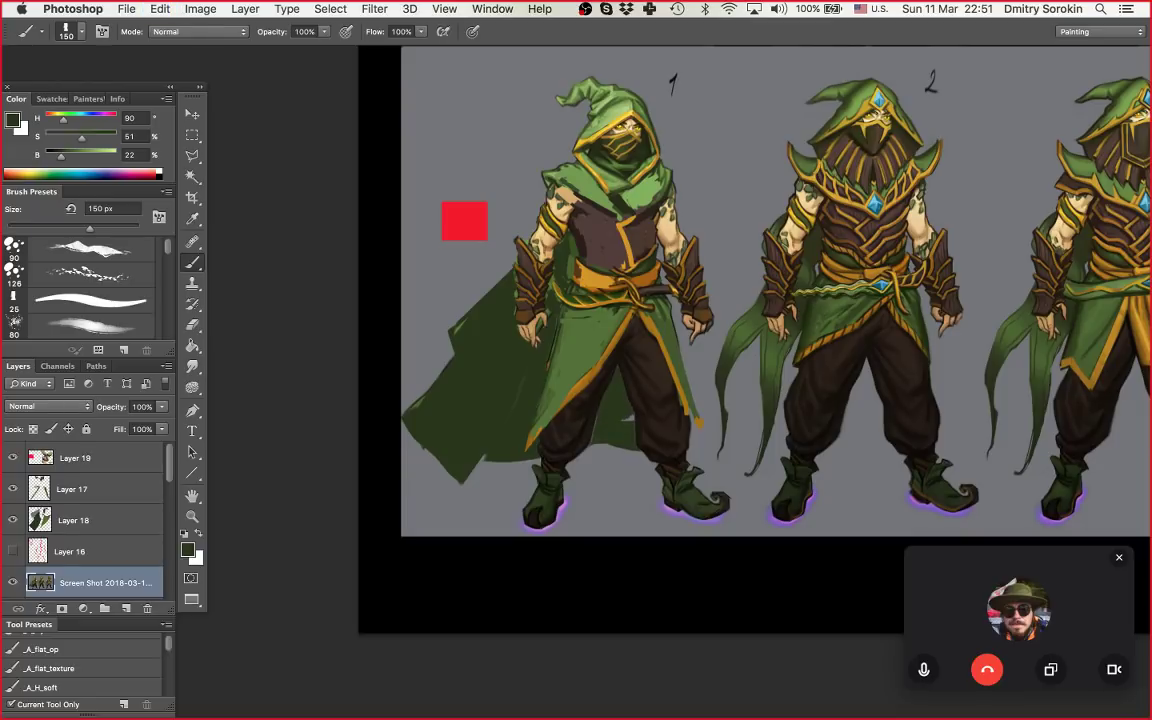
key("super+z")
key("super+space")
mouse_move(625, 332)
left_mouse_down()
mouse_move(606, 350)
mouse_move(632, 360)
left_mouse_up()
left_click_drag(536, 402, 598, 443)
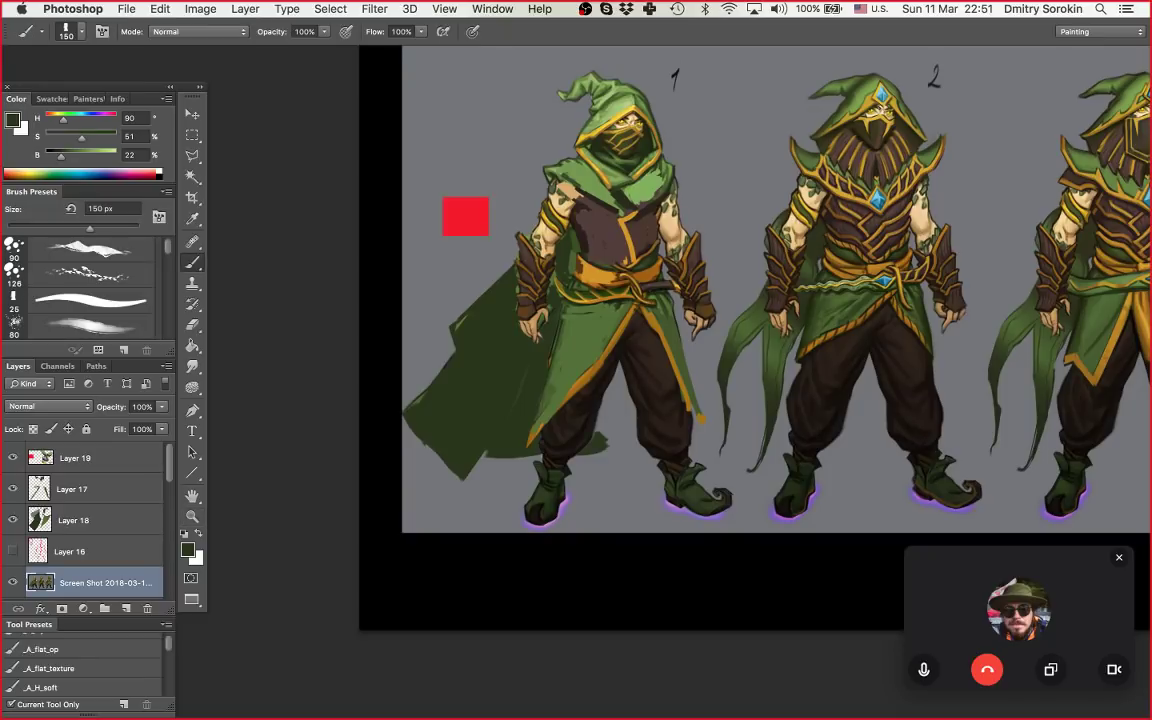
left_click_drag(613, 384, 622, 434)
key("alt+super+z")
key("alt+super+z")
key("alt+super+z")
Step: Clear the background selection and frame all three figures with the brush ready
key("super+space")
mouse_move(616, 344)
left_mouse_down()
mouse_move(545, 350)
mouse_move(650, 370)
left_mouse_up()
key("super+d")
left_click_drag(714, 302, 765, 302)
left_click_drag(765, 302, 653, 334)
key("b")
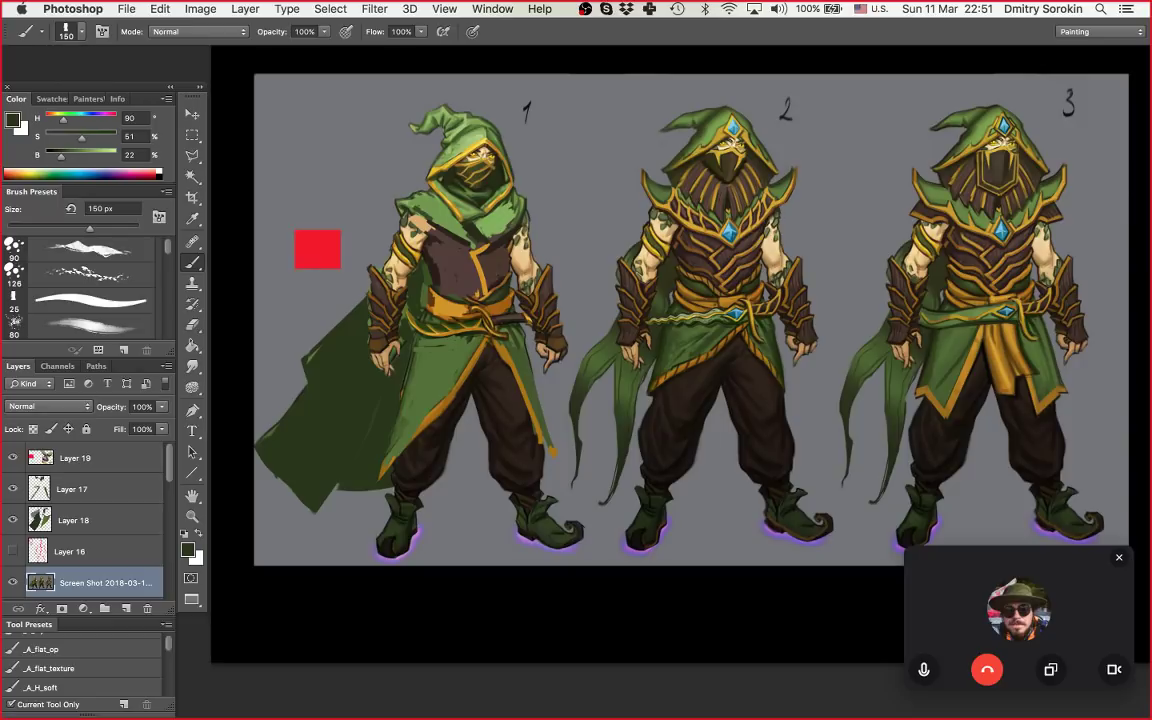
Step: On Layer 19, mark the height of the second figure's tunic skirt in the sampled red with a 50 px brush
left_click(90, 458)
left_click(316, 247, "alt")
key("bracketleft")
key("bracketleft")
key("bracketleft")
key("bracketleft")
key("bracketleft")
key("bracketleft")
key("bracketleft")
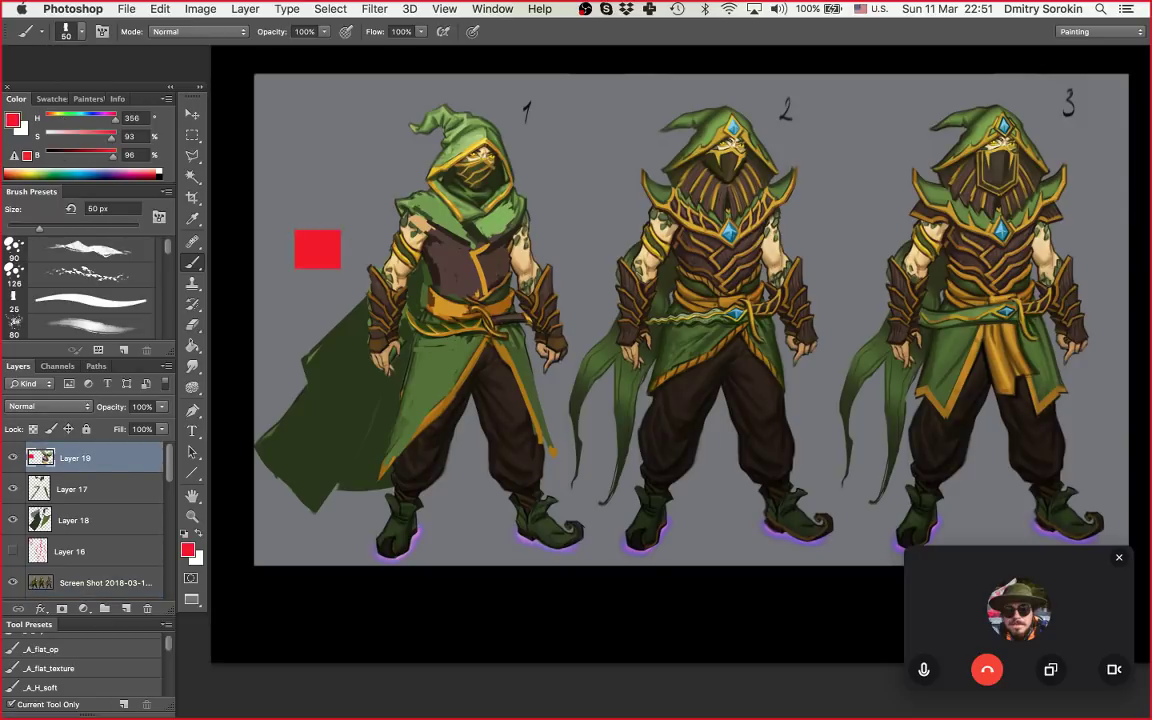
mouse_move(692, 308)
left_mouse_down()
mouse_move(684, 358)
mouse_move(706, 312)
left_mouse_up()
left_click_drag(671, 361, 696, 362)
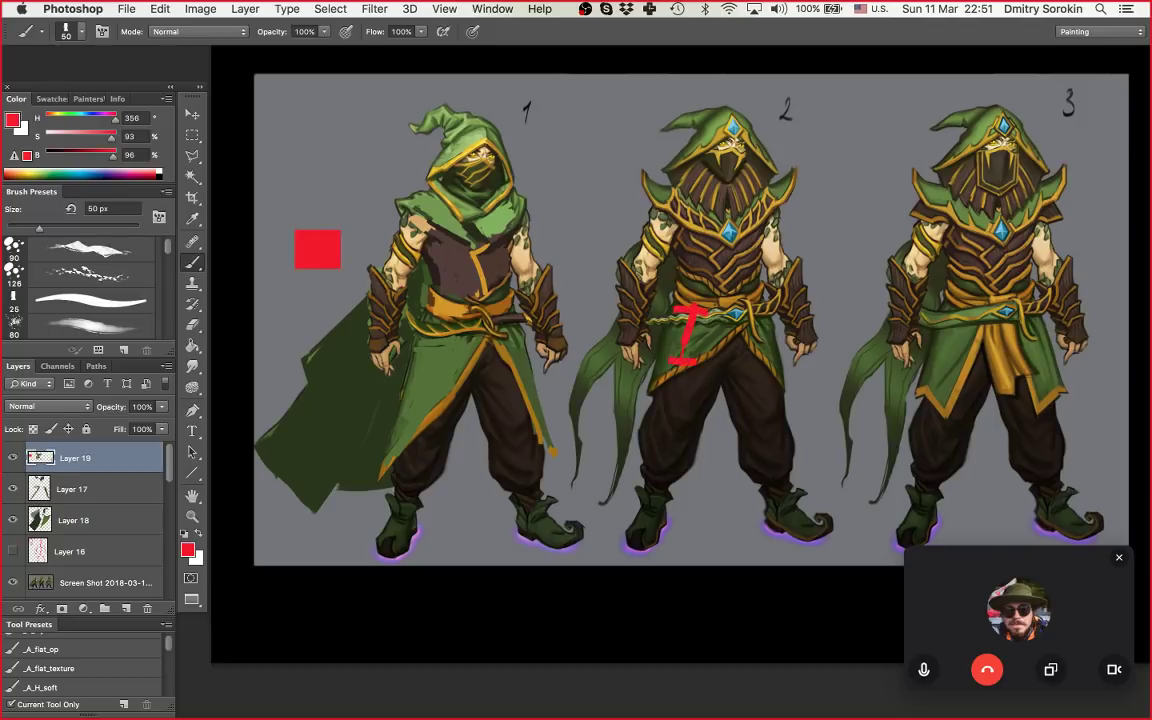
Step: Mark the second figure's chest height and the width across its mask with red lines
left_click_drag(697, 240, 697, 292)
left_click_drag(686, 241, 710, 239)
left_click_drag(686, 291, 708, 290)
mouse_move(682, 180)
left_mouse_down()
mouse_move(759, 183)
mouse_move(685, 192)
left_mouse_up()
mouse_move(747, 170)
left_mouse_down()
mouse_move(752, 188)
mouse_move(710, 195)
mouse_move(736, 195)
mouse_move(752, 172)
left_mouse_up()
key("z")
key("e")
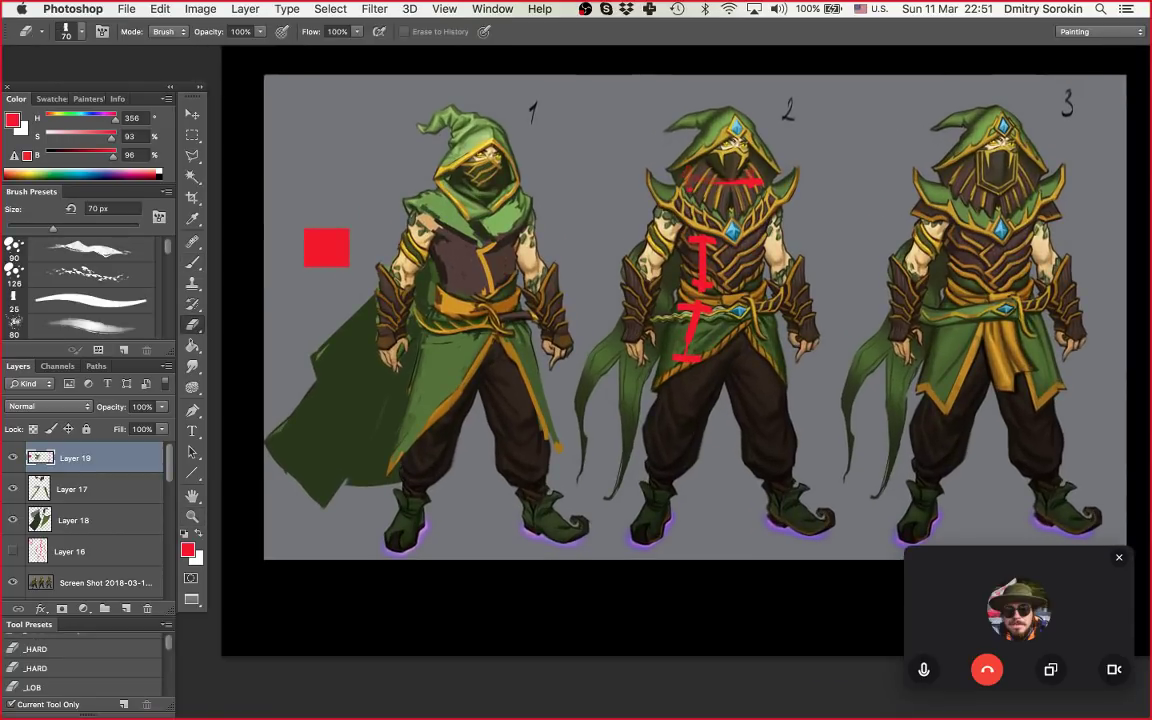
Step: Delete the red marks on the second figure's mask, chest and tunic using rectangular selections
key("m")
left_click_drag(652, 147, 796, 198)
key("Delete")
key("super+d")
key("z")
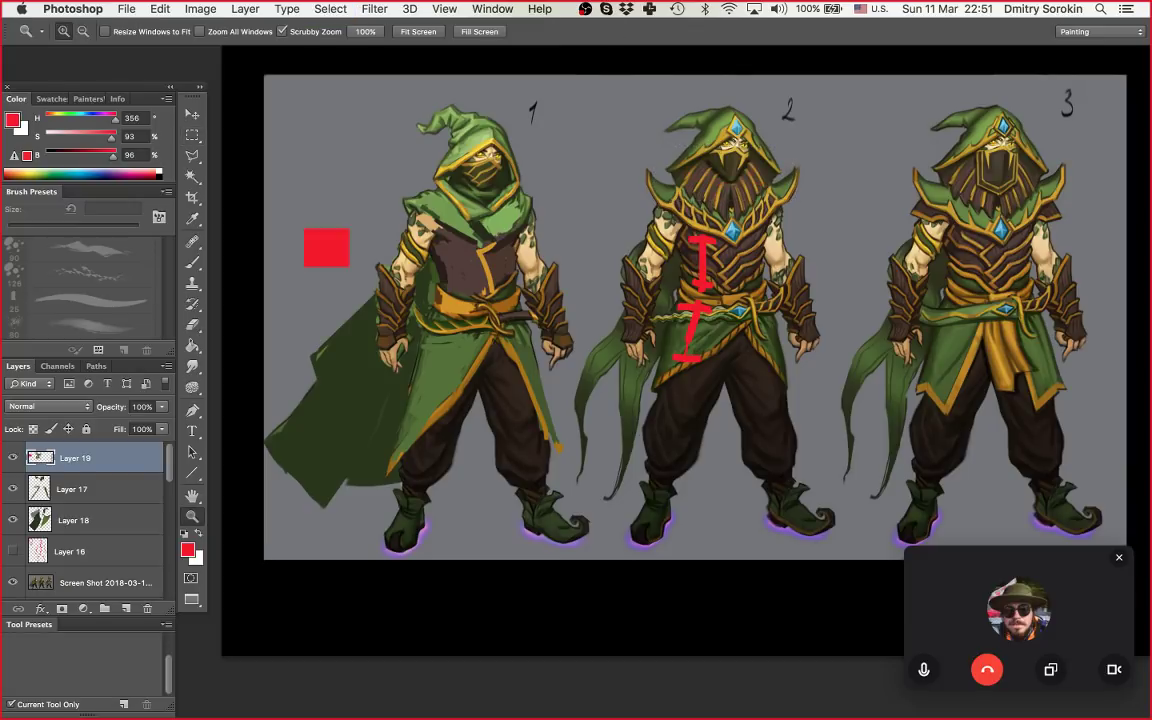
key("m")
left_click_drag(666, 205, 740, 297)
key("Delete")
key("super+d")
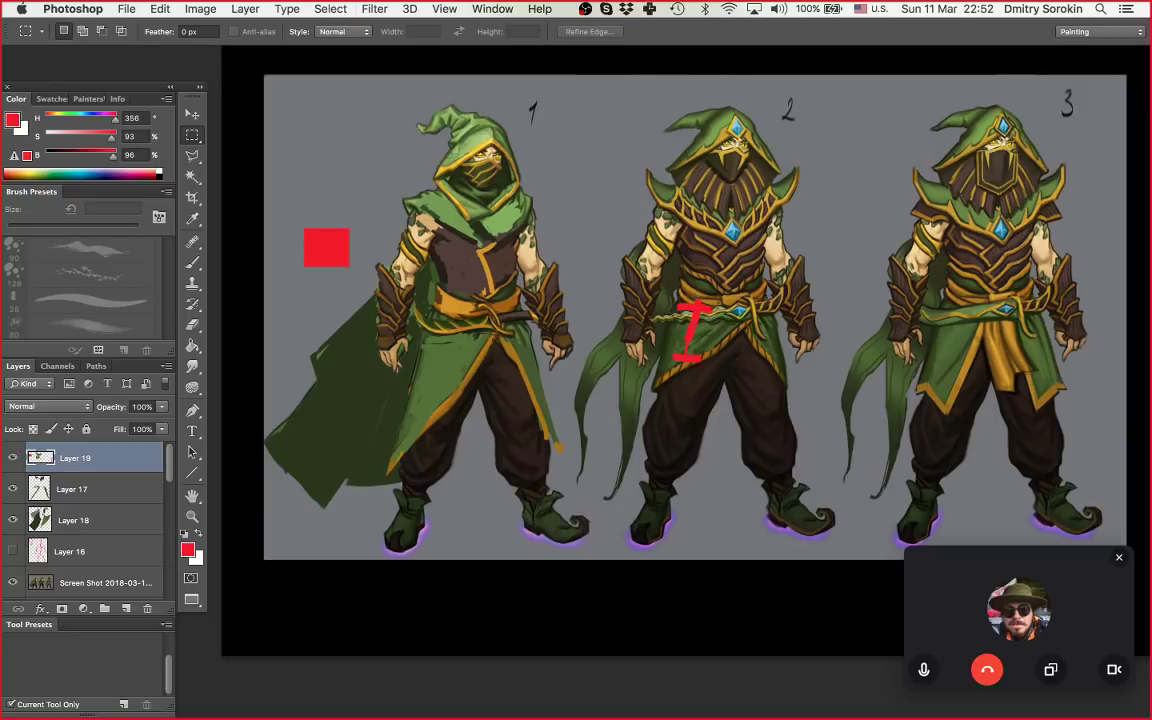
left_click_drag(641, 280, 770, 393)
key("Delete")
key("super+d")
key("z")
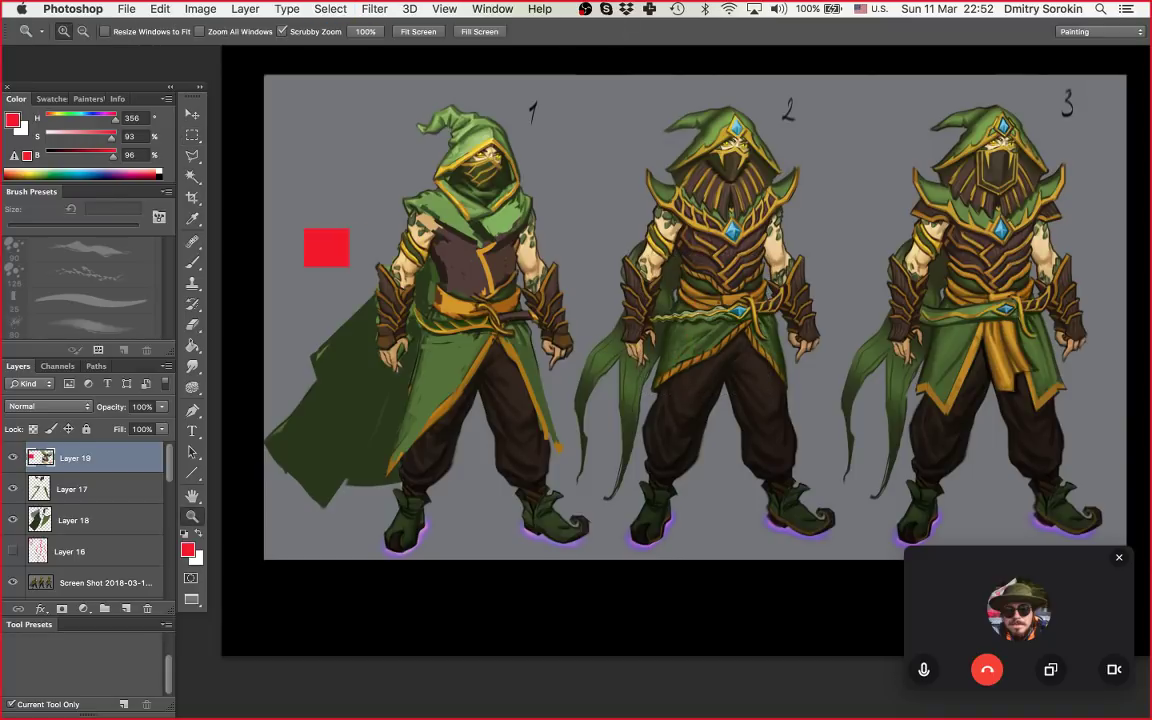
left_click_drag(720, 330, 694, 386)
left_click_drag(732, 330, 577, 369)
left_click_drag(662, 367, 744, 367)
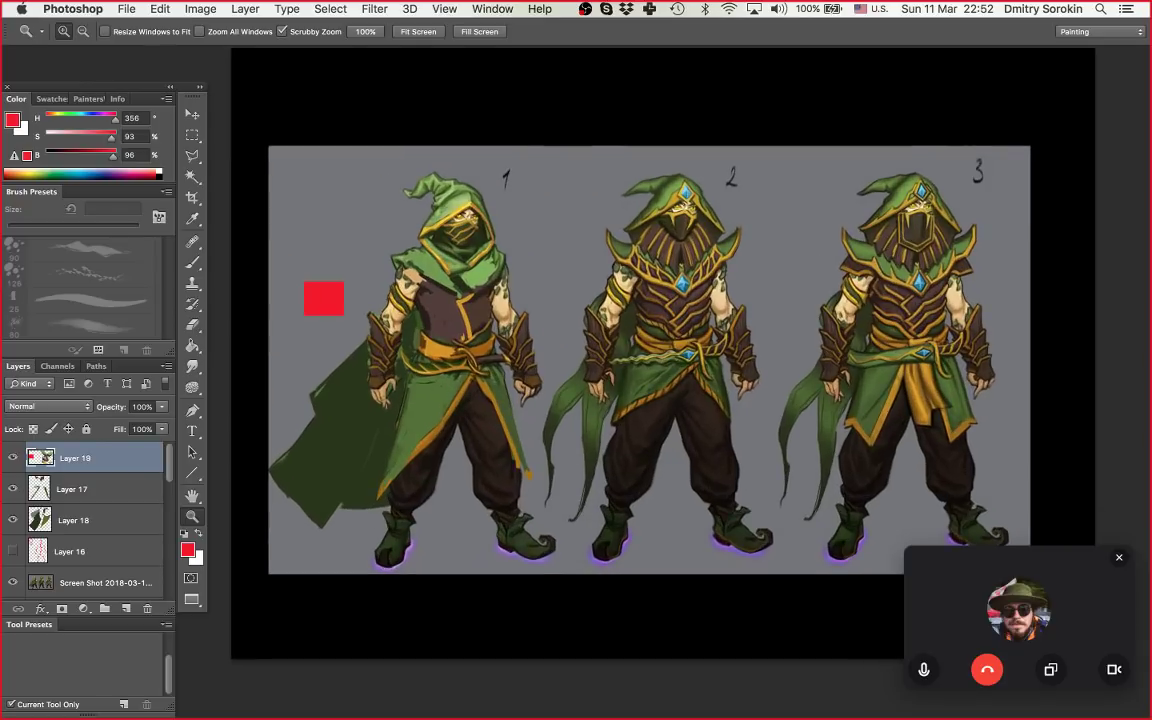
scroll(640, 345, "down", 2)
scroll(640, 345, "right", 1)
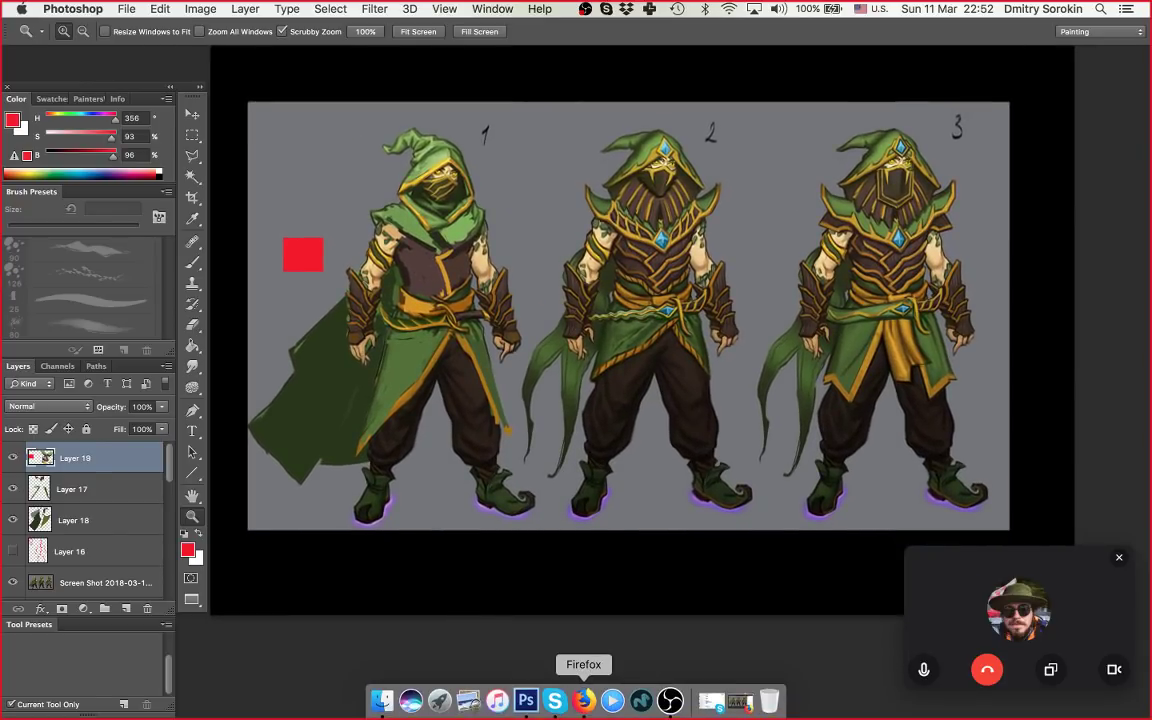
Step: Switch to Firefox, open the domed-spheres landscape from the comments and capture a screenshot of the painting
left_click(594, 700)
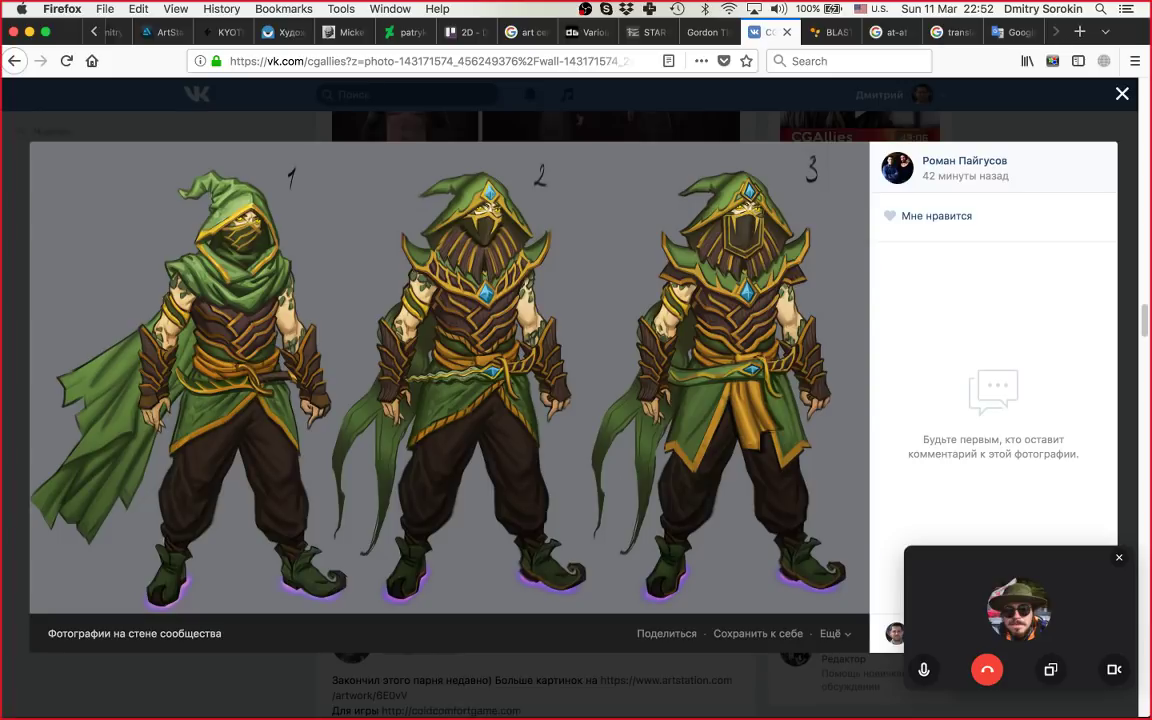
left_click(1122, 93)
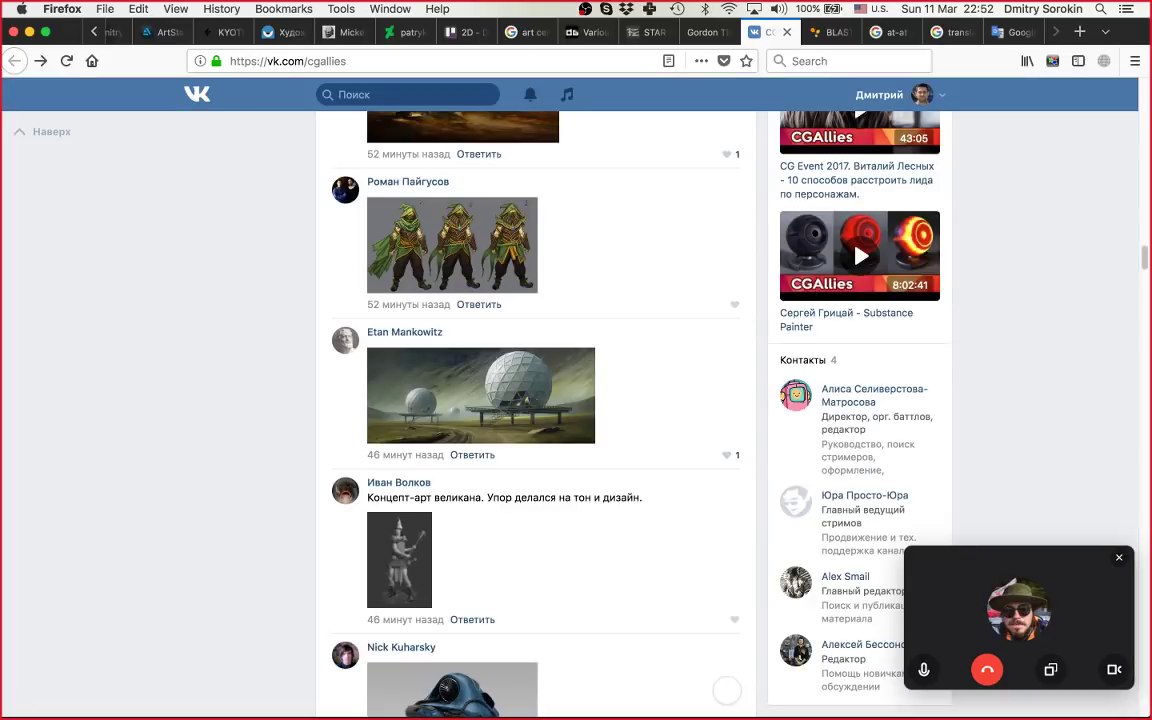
scroll(768, 213, "down", 3)
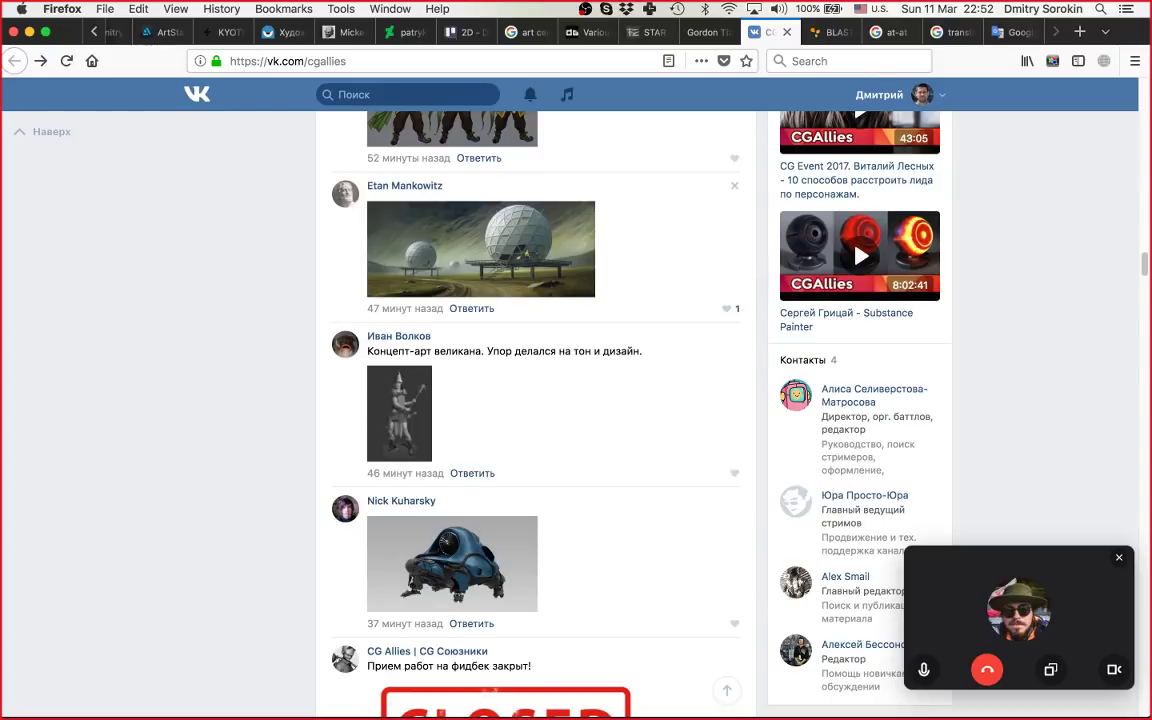
left_click(481, 249)
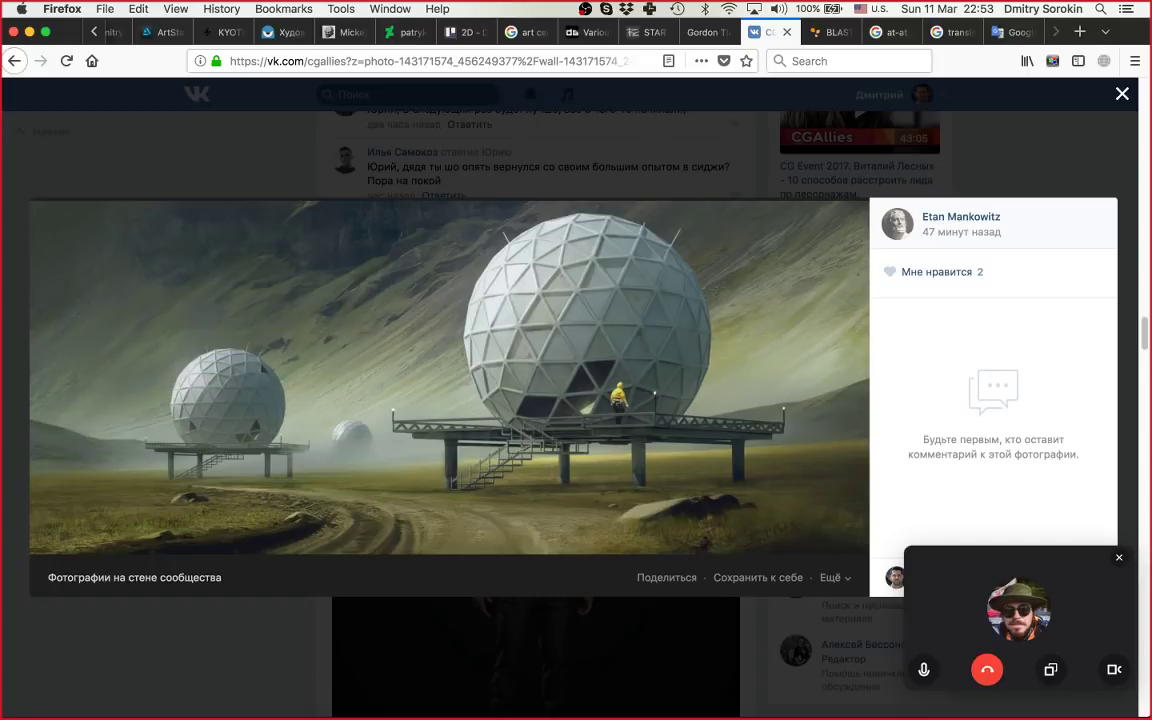
left_click_drag(28, 198, 858, 548)
key("super+m")
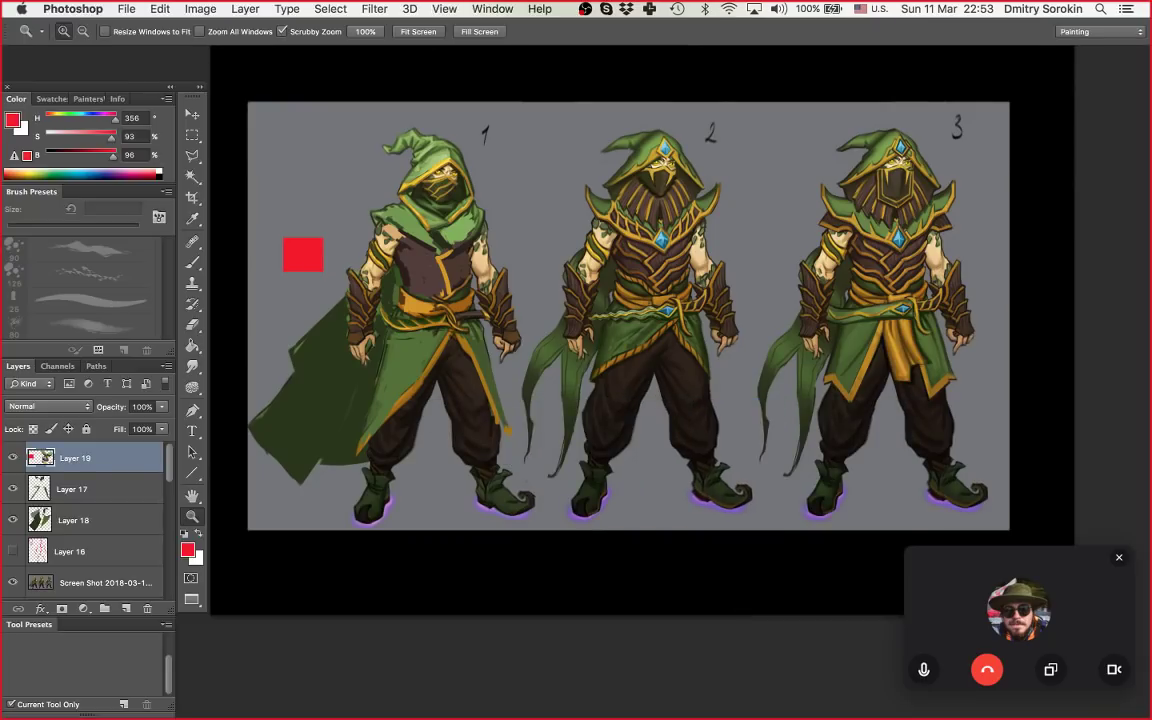
Step: Group the hooded-figure screenshot with its paint-over layers, hide the group and add a new layer
scroll(85, 515, "down", 4)
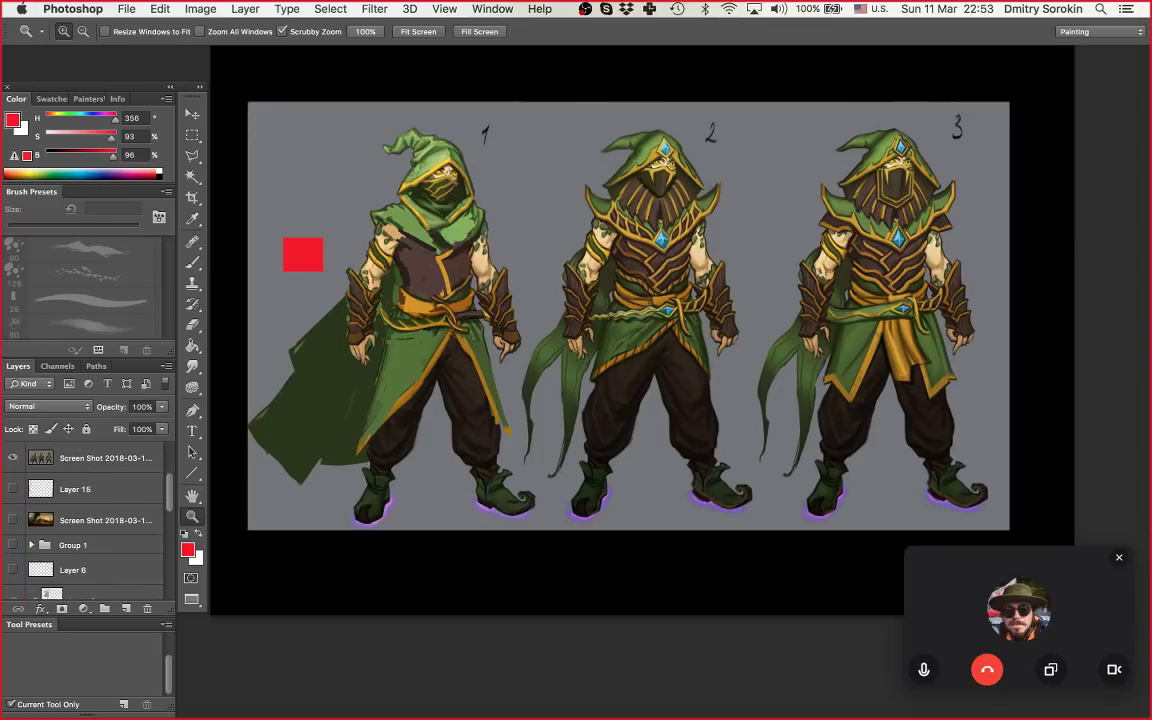
left_click(105, 458)
key("super+g")
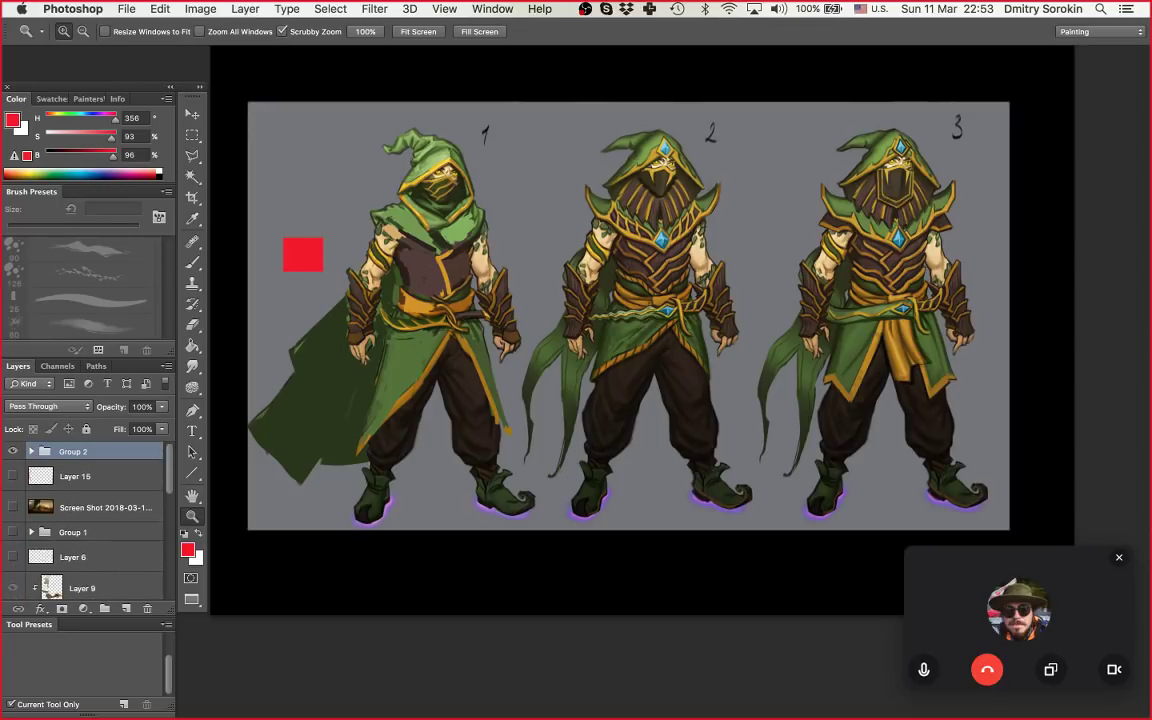
left_click(13, 451)
left_click(126, 608)
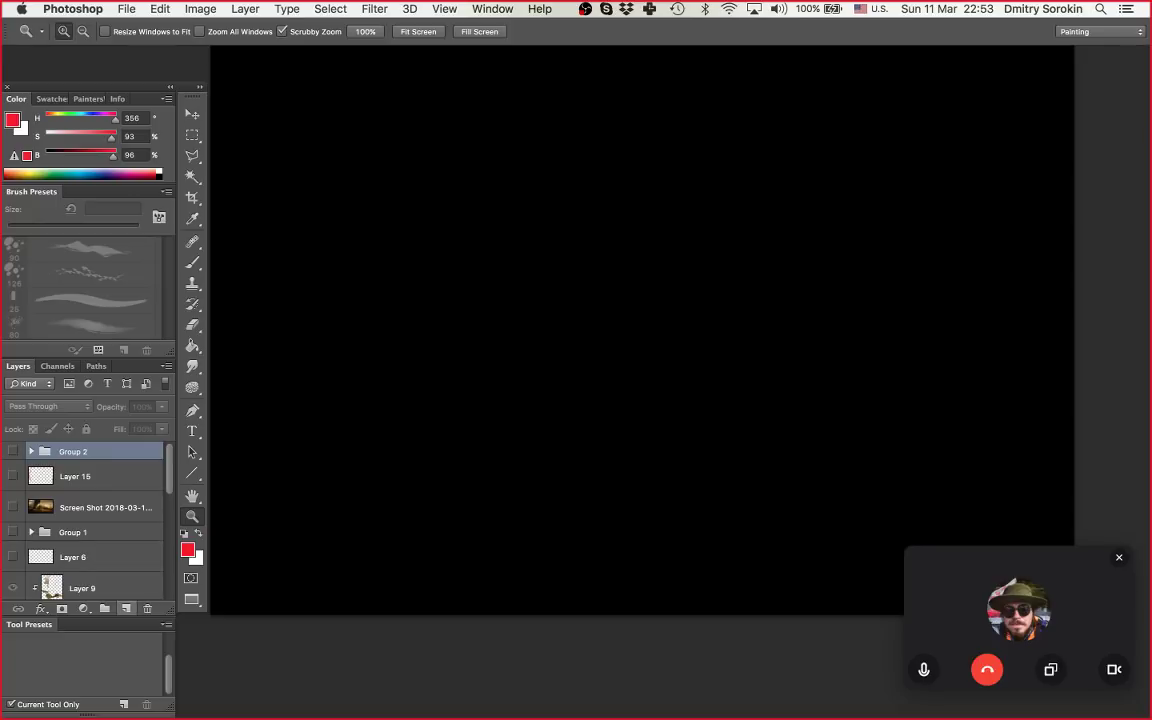
Step: Add a new layer and switch to Finder to select the domed-spheres screenshot ending in 0.53.04 PM in the Desktop folder
key("alt+shift+super+n")
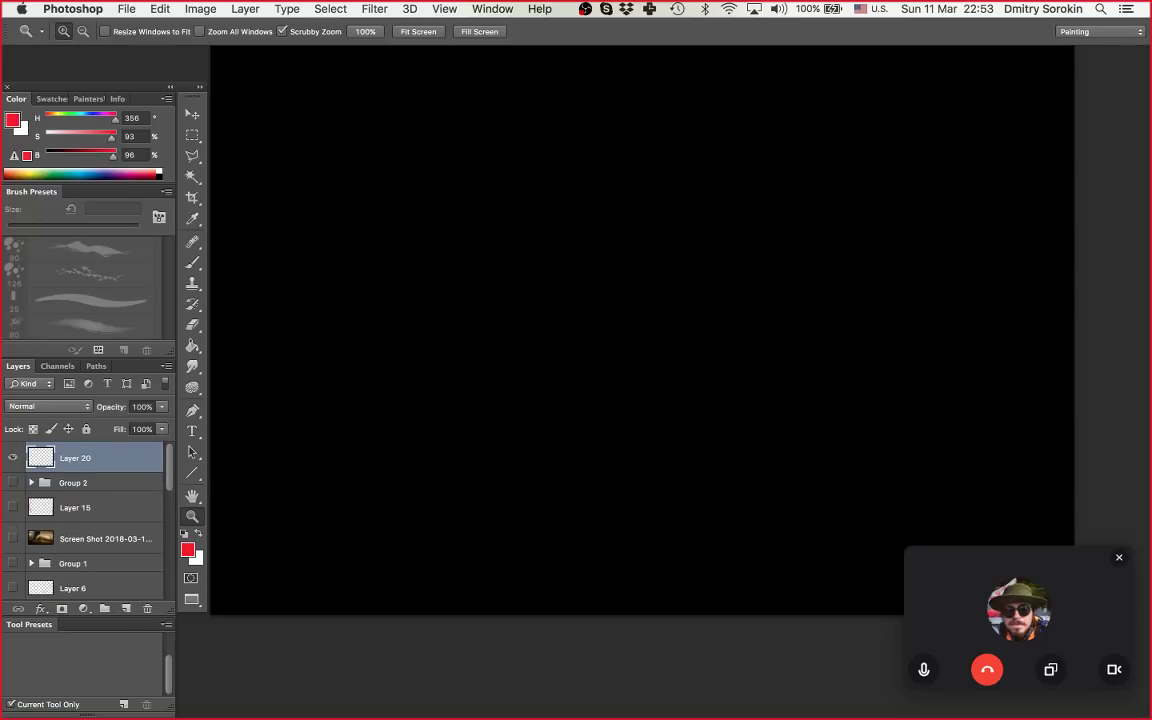
scroll(642, 330, "up", 3)
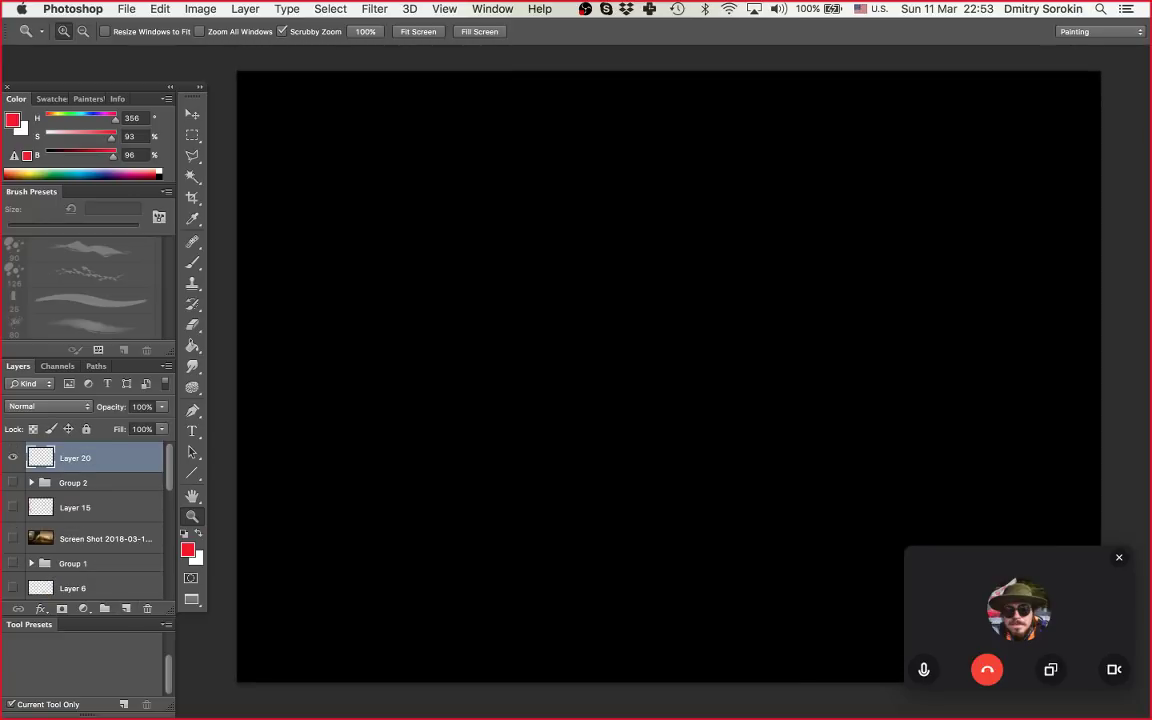
left_click_drag(628, 374, 565, 374)
left_click_drag(638, 383, 615, 356)
mouse_move(553, 700)
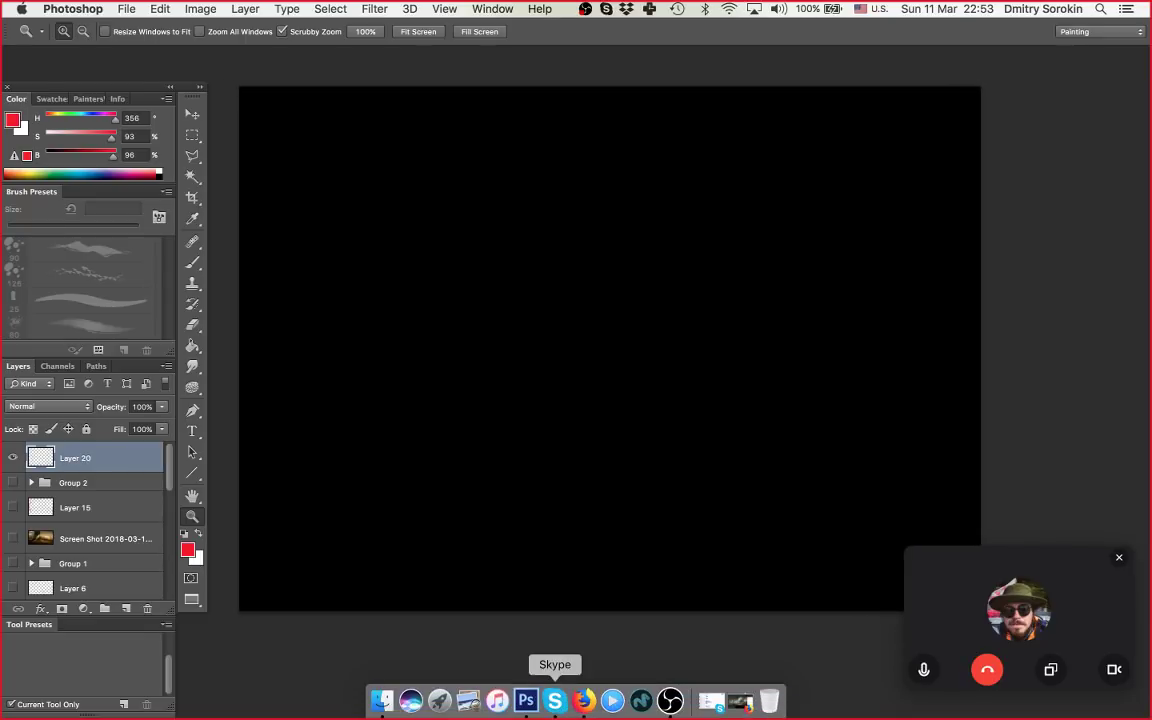
left_click(382, 700)
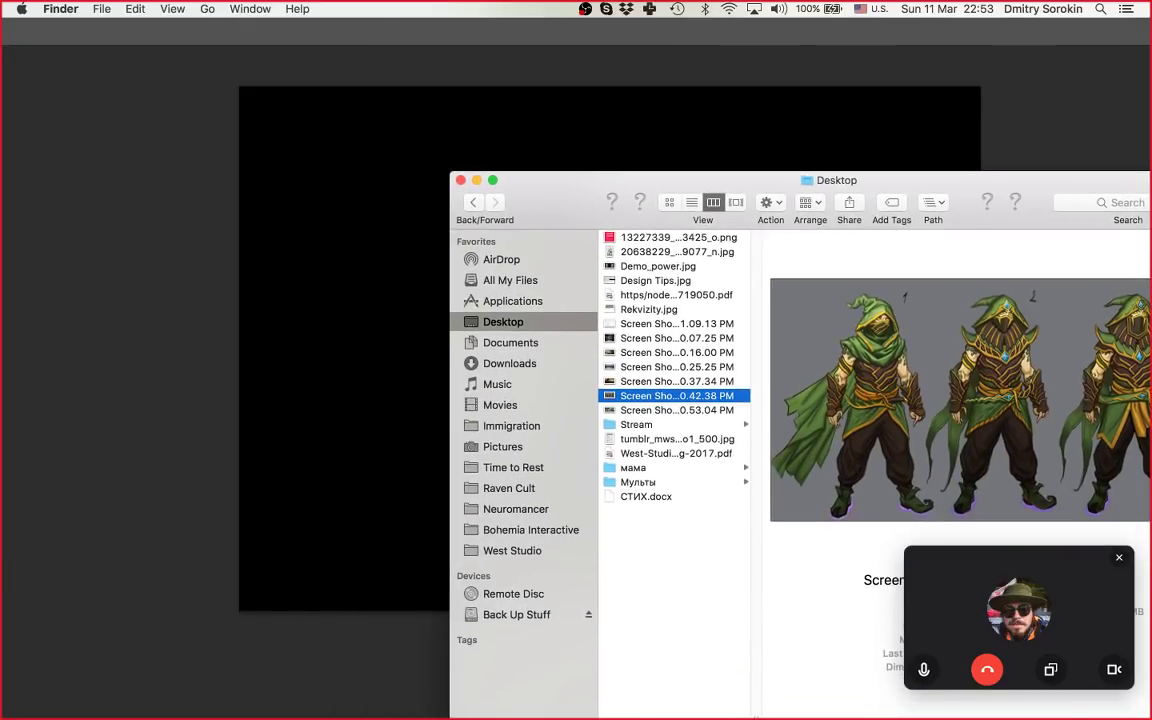
left_click(677, 410)
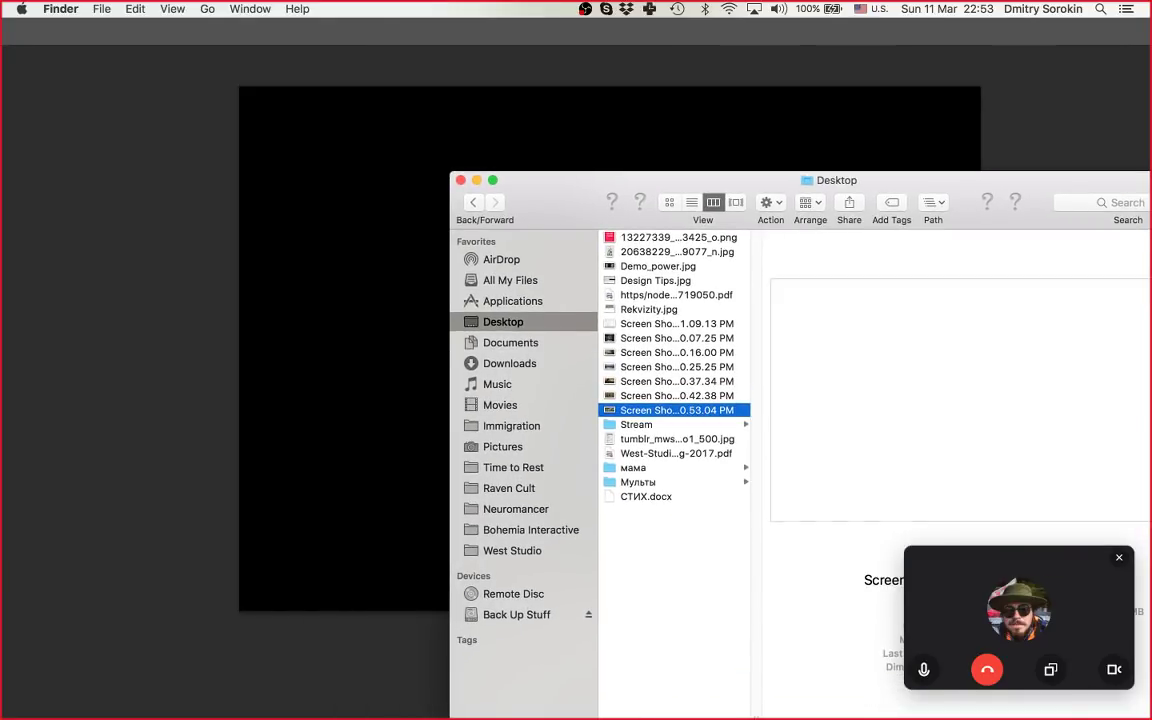
left_click_drag(680, 181, 719, 253)
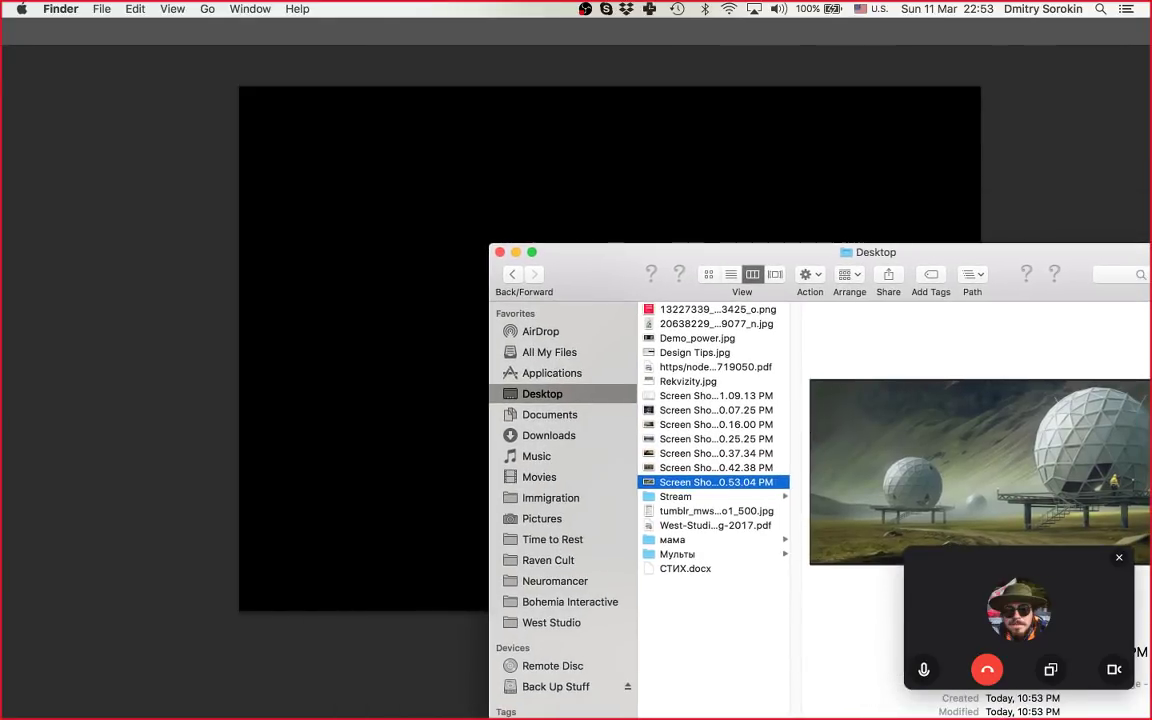
Step: Place the domed-spheres screenshot into the Photoshop document and move it to the middle of the black canvas
left_click_drag(716, 482, 586, 141)
key("Return")
key("v")
left_click_drag(544, 270, 580, 255)
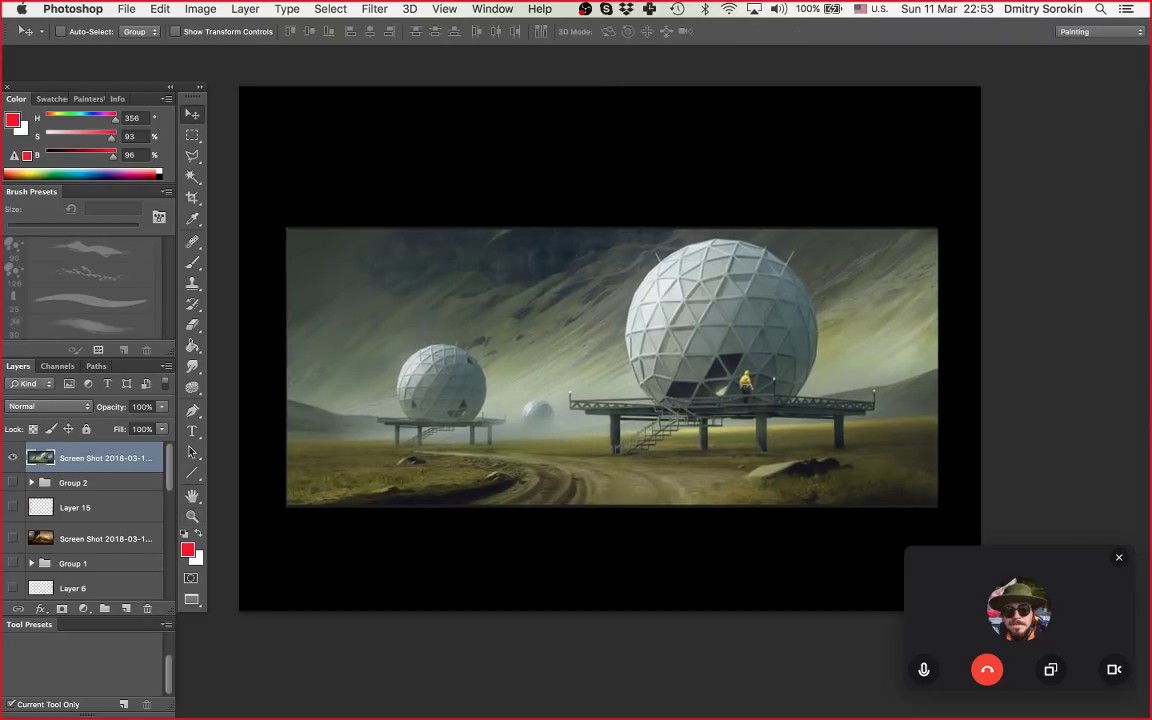
Step: Rename the domed-spheres screenshot layer as v
key("z")
double_click(105, 458)
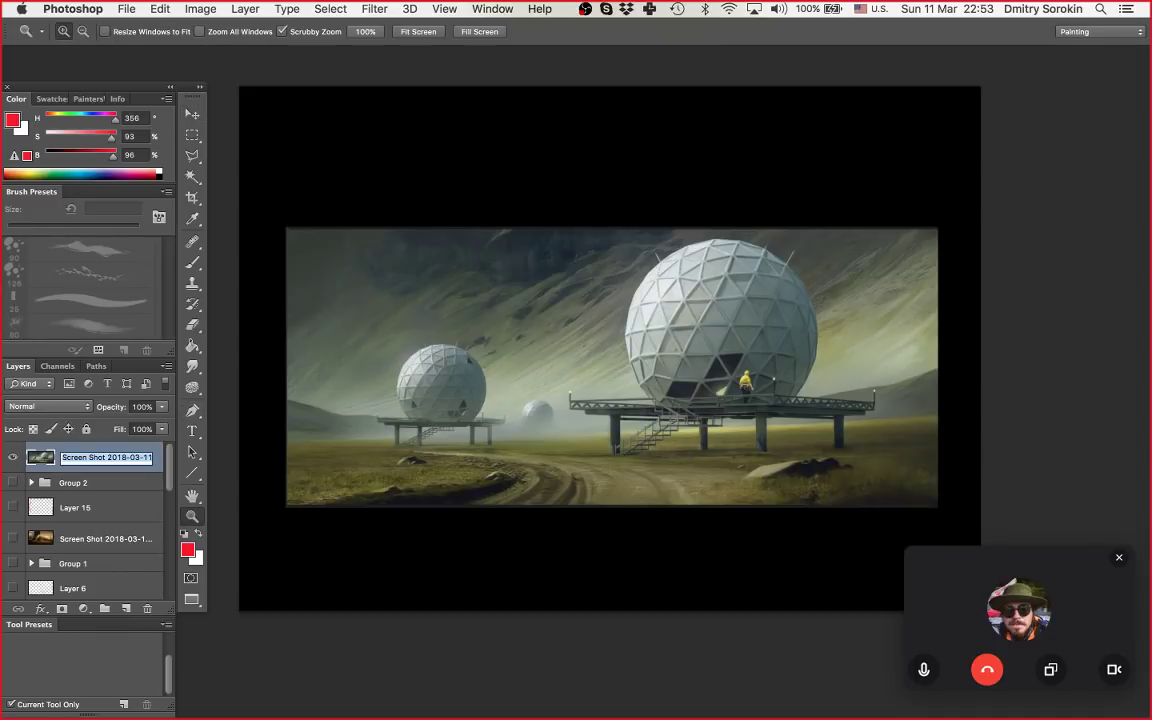
type("v")
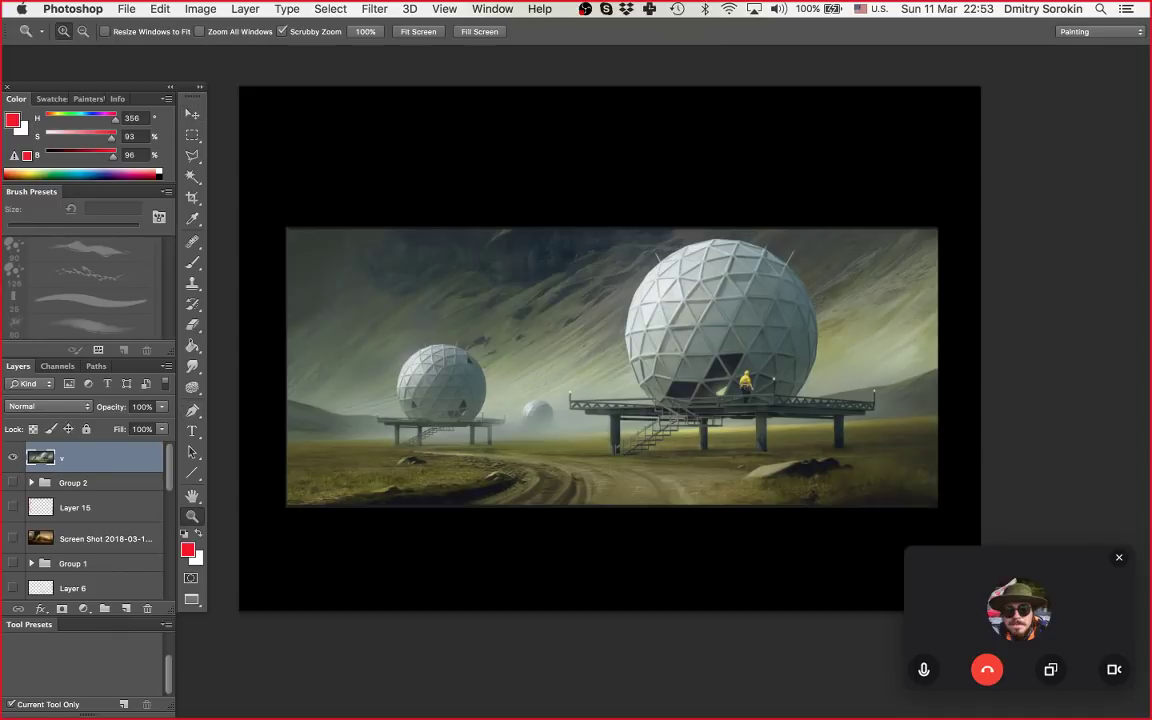
Step: Examine the overall composition, lighting and depth of the domed-spheres landscape
left_click_drag(622, 377, 614, 347)
left_click_drag(614, 347, 668, 348)
scroll(620, 340, "down", 1)
scroll(620, 340, "right", 1)
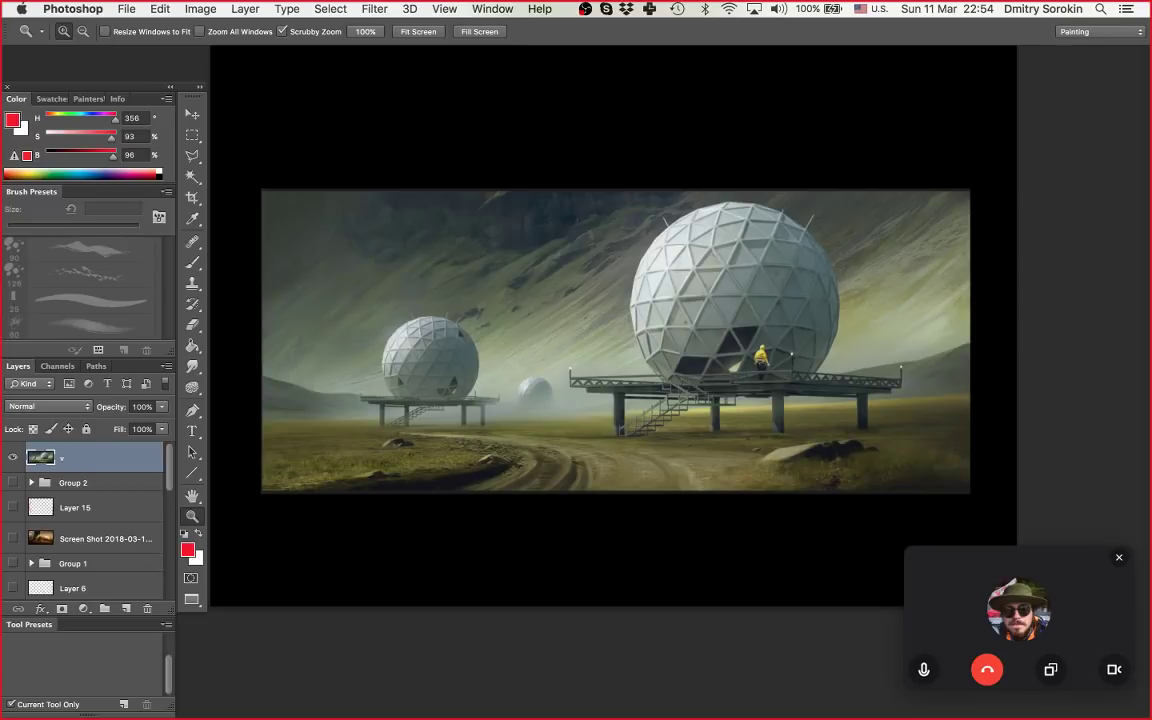
scroll(560, 340, "up", 2)
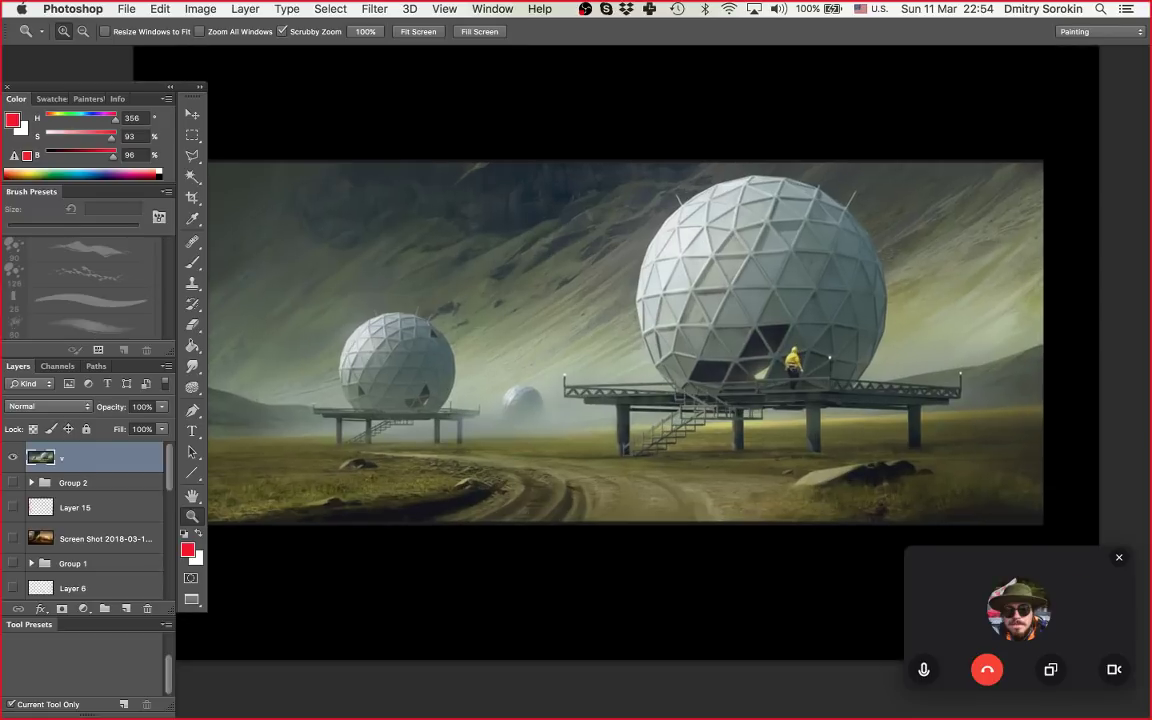
scroll(600, 340, "left", 2)
scroll(640, 325, "up", 1)
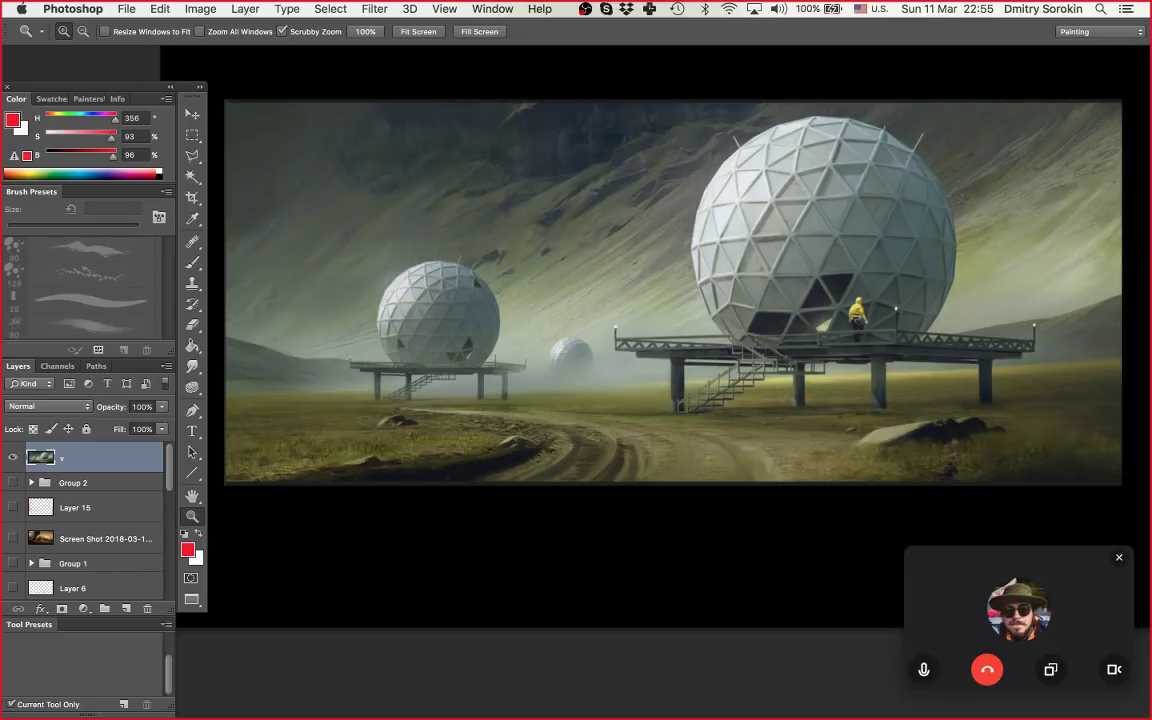
left_click_drag(673, 293, 684, 304)
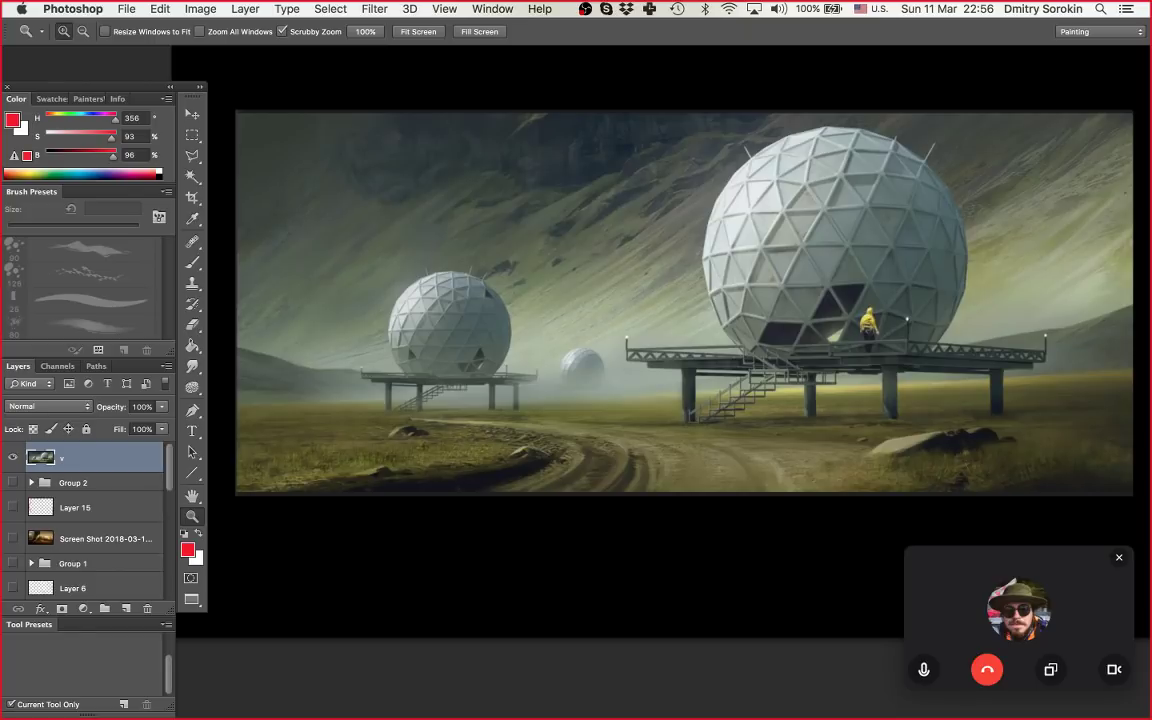
scroll(684, 303, "down", 2)
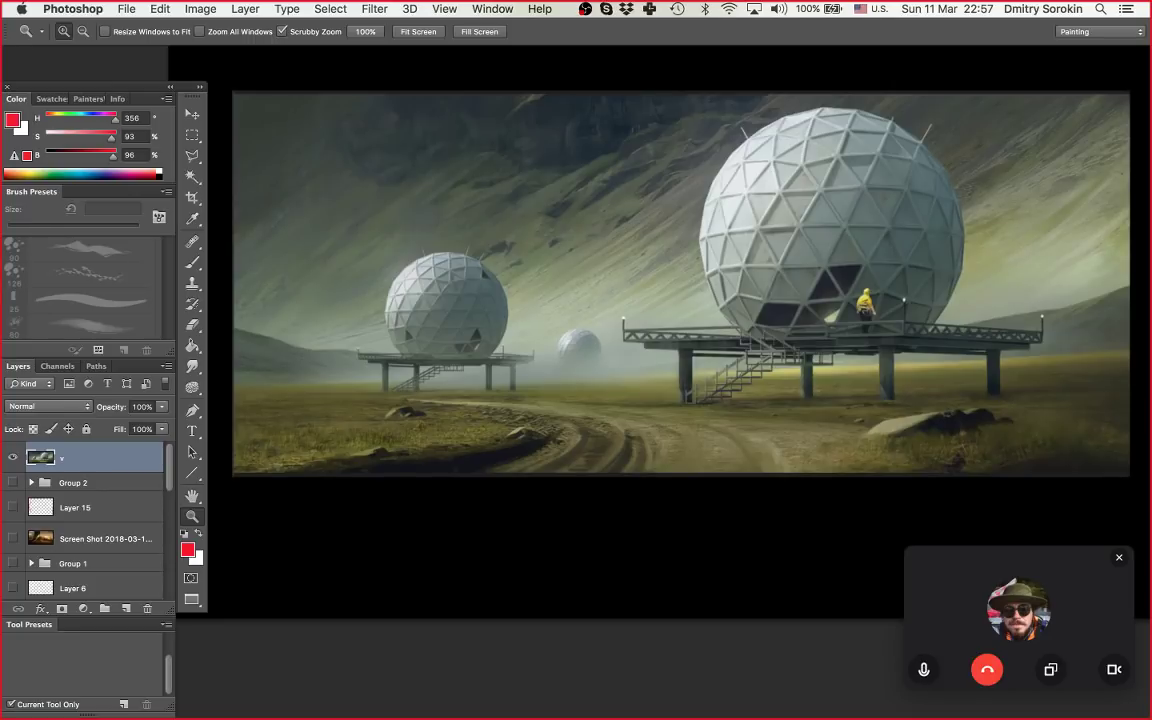
Step: Add a new layer above the landscape painting for brush annotations
key("b")
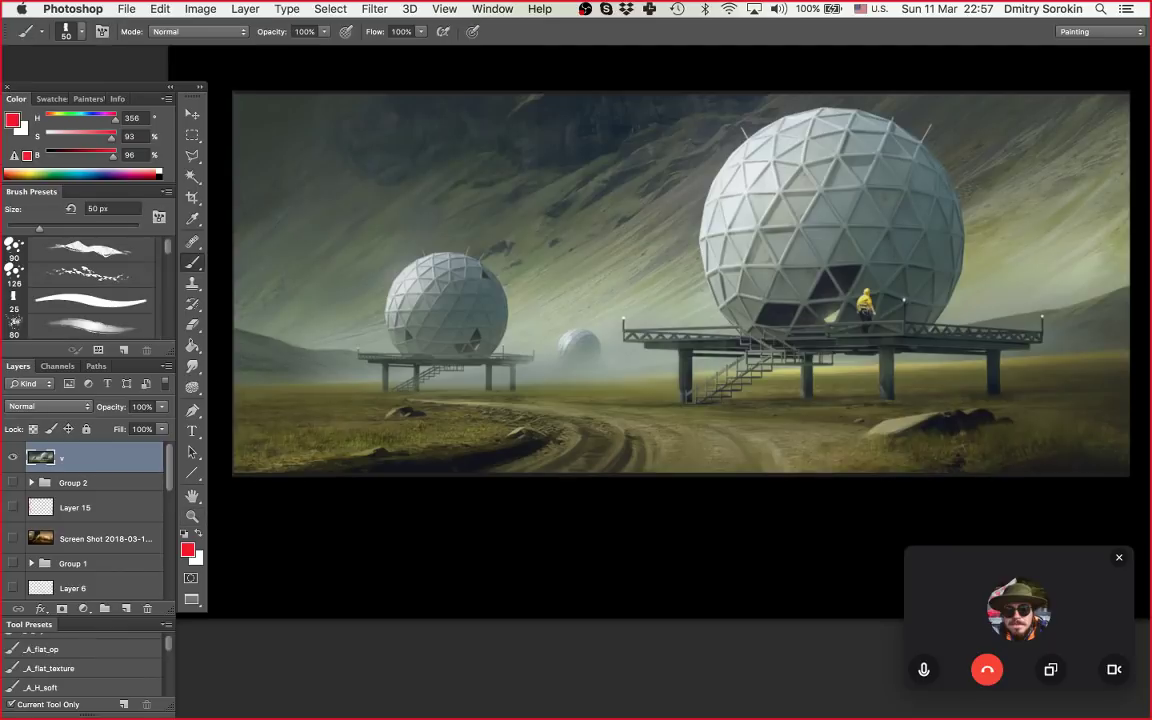
key("super+shift+alt+n")
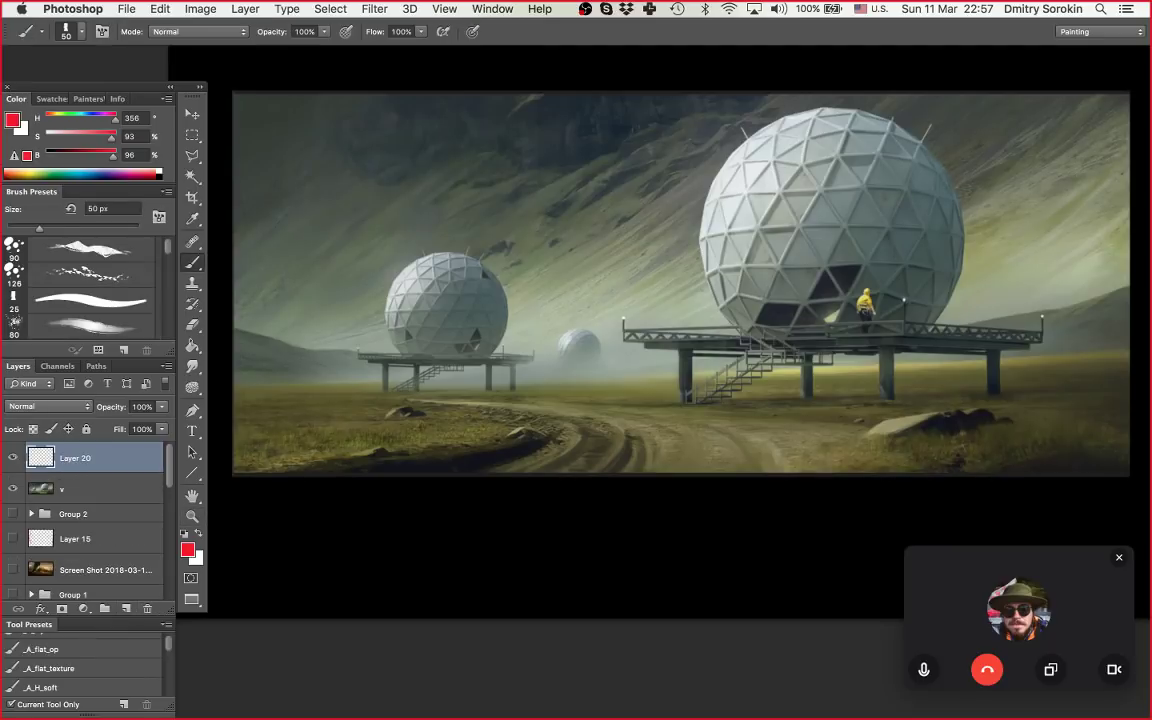
Step: Try red guide strokes from the distant sphere and the dirt road towards the large sphere, undoing each one
left_click_drag(578, 351, 792, 248)
key("super+z")
mouse_move(616, 459)
left_mouse_down()
mouse_move(494, 297)
mouse_move(780, 247)
left_mouse_up()
key("super+z")
mouse_move(592, 346)
left_mouse_down()
mouse_move(420, 305)
mouse_move(818, 249)
mouse_move(556, 340)
mouse_move(833, 233)
left_mouse_up()
key("super+z")
key("super+z")
mouse_move(577, 346)
left_mouse_down()
mouse_move(494, 350)
mouse_move(612, 487)
mouse_move(580, 497)
left_mouse_up()
key("super+z")
Step: Examine the large sphere's platform, stairs and yellow-jacketed figure up close and in relation to the whole landscape
key("z")
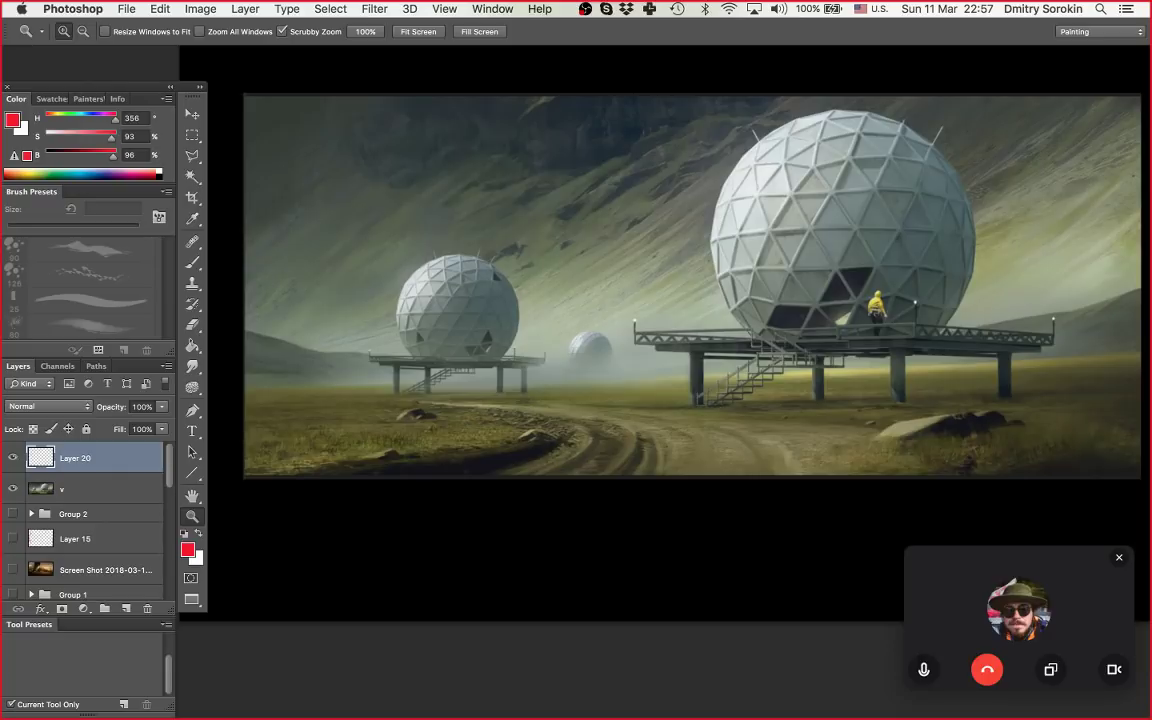
left_click_drag(849, 328, 980, 328)
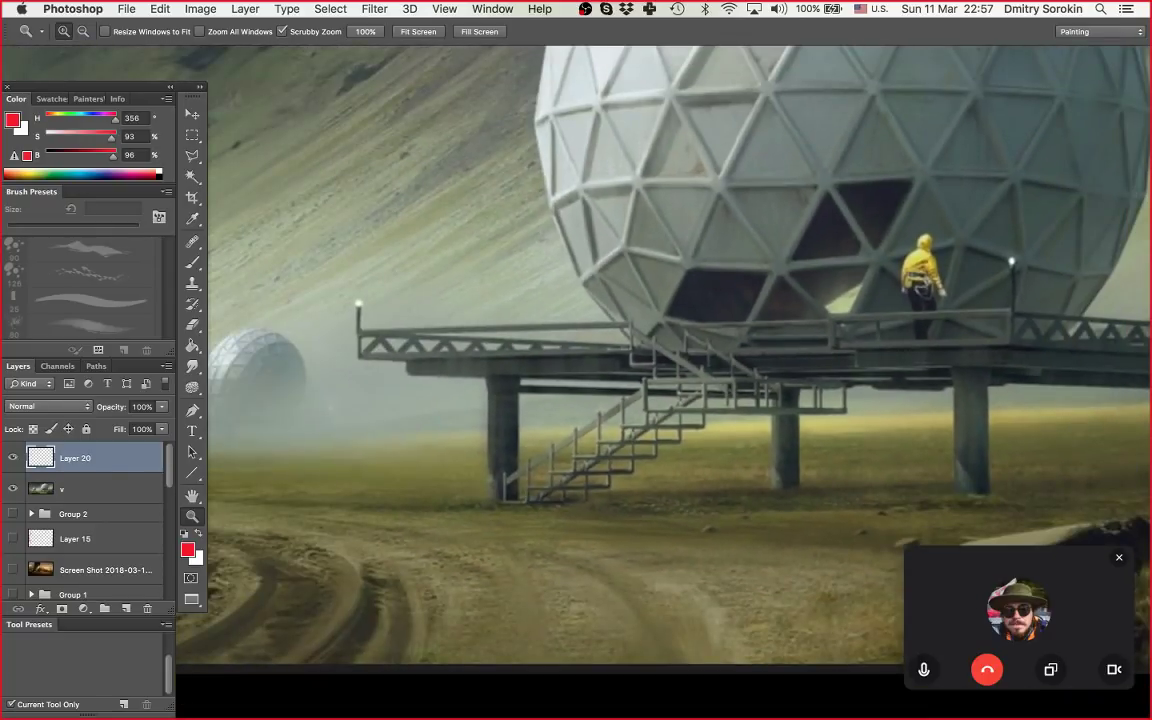
scroll(660, 340, "right", 1)
scroll(660, 340, "right", 4)
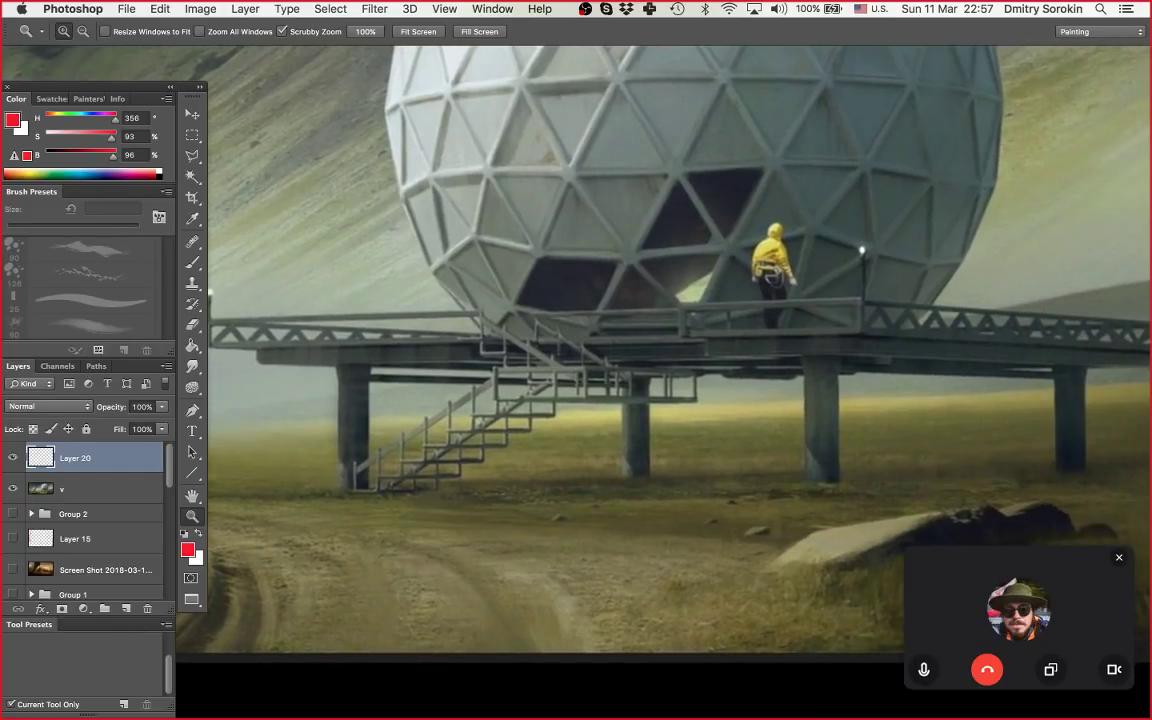
scroll(759, 335, "down", 5)
scroll(759, 335, "up", 3)
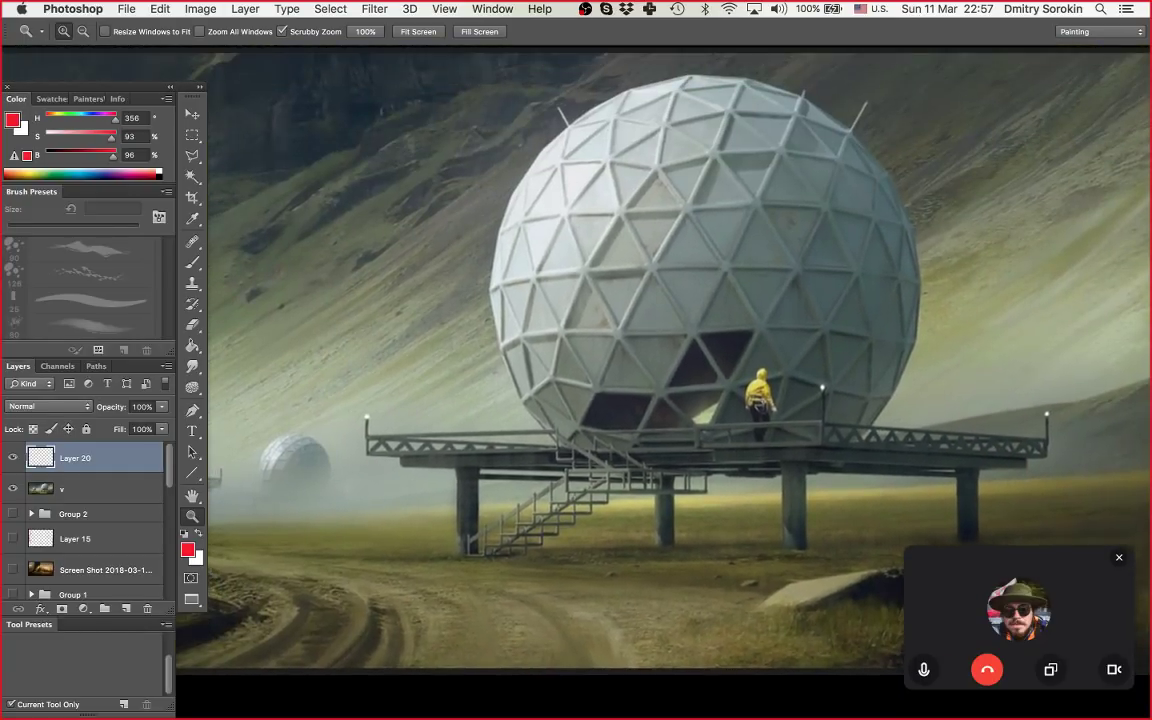
scroll(630, 350, "down", 5)
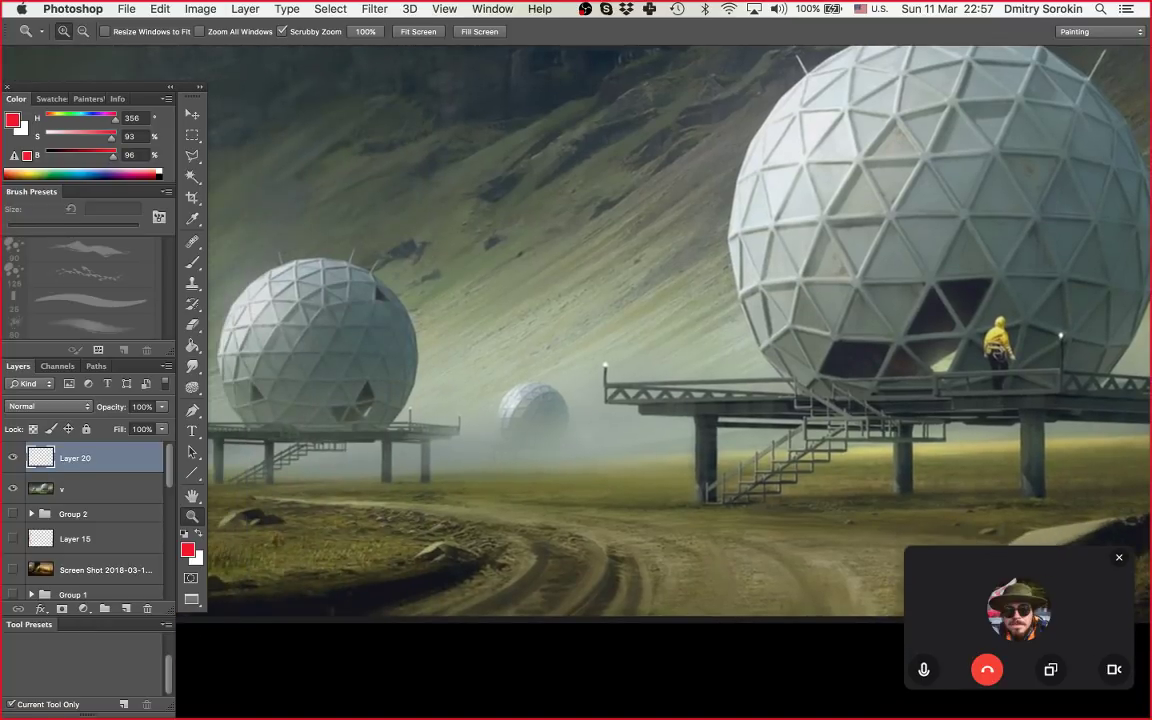
scroll(630, 350, "right", 5)
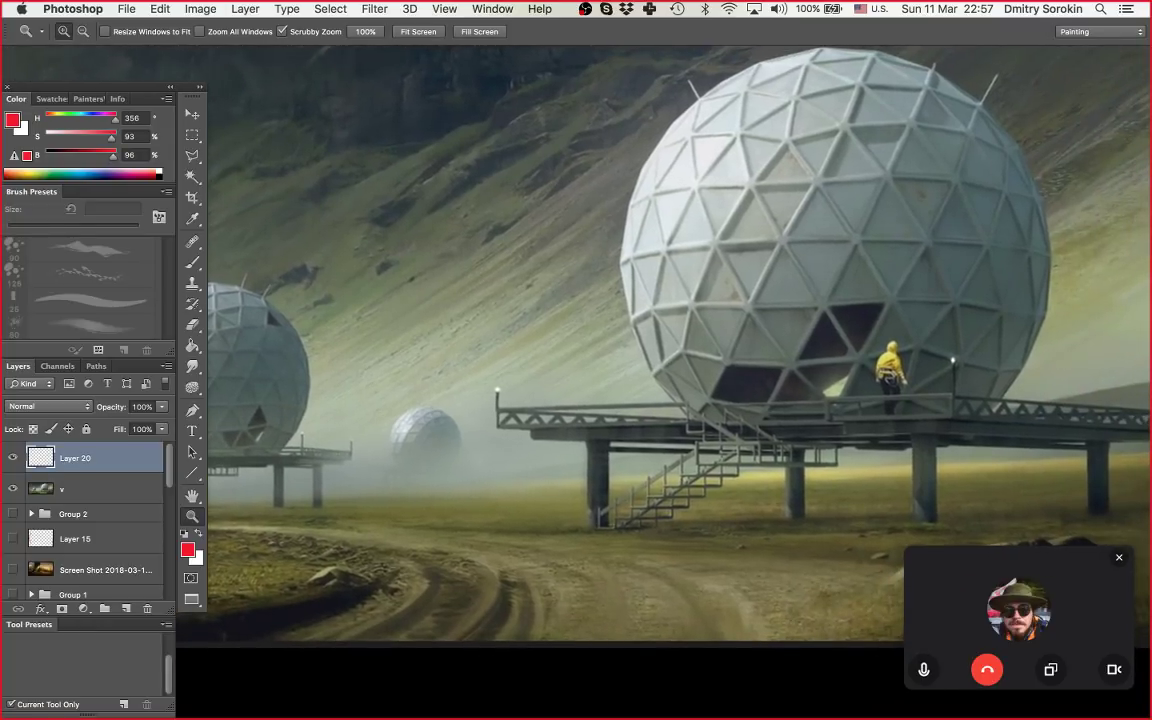
scroll(672, 380, "down", 4)
scroll(672, 380, "right", 2)
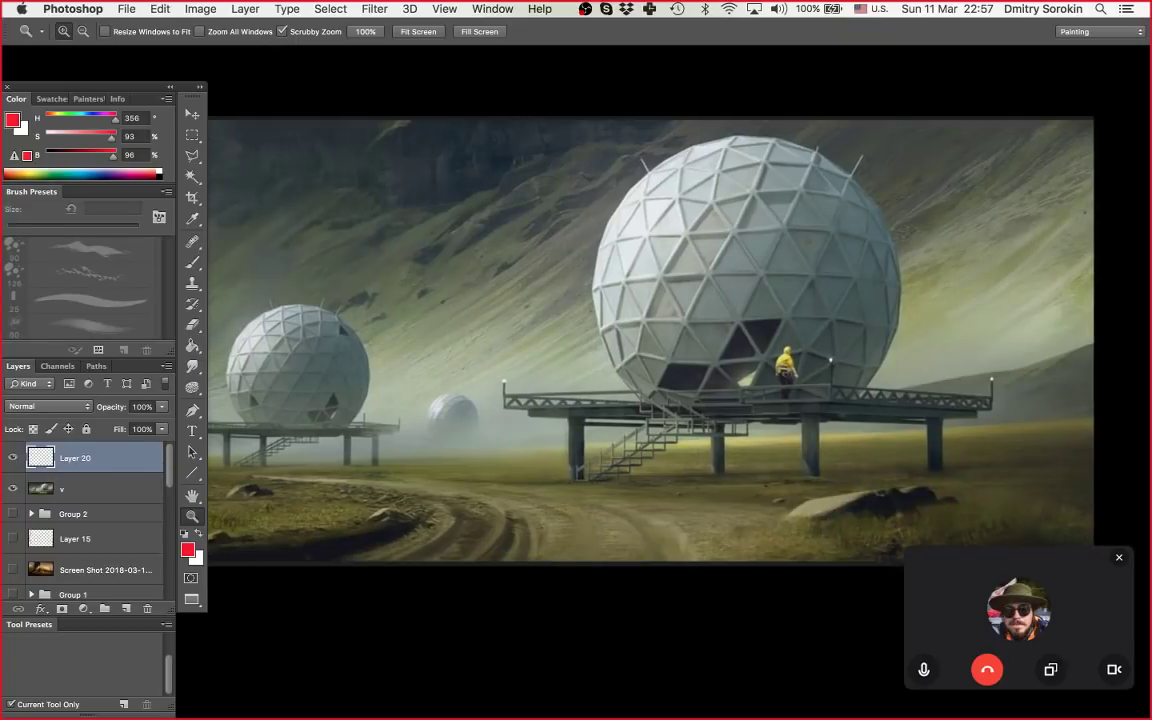
scroll(762, 393, "up", 5)
scroll(630, 350, "right", 1)
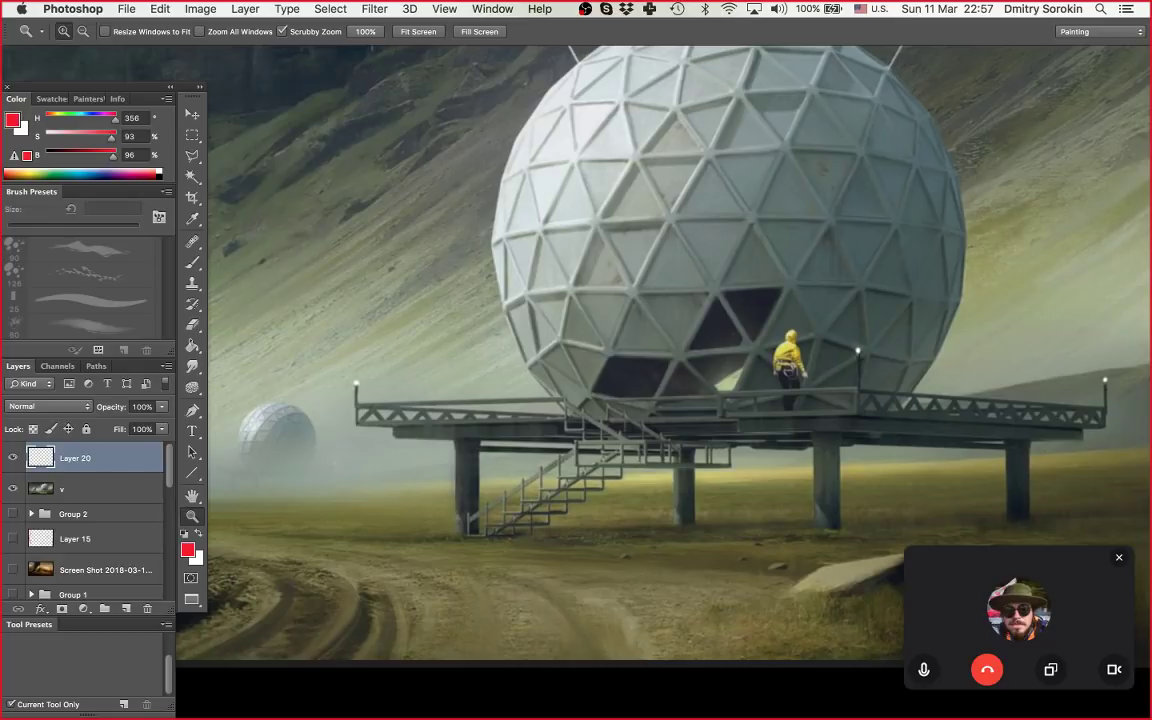
scroll(630, 350, "down", 2)
scroll(630, 350, "right", 2)
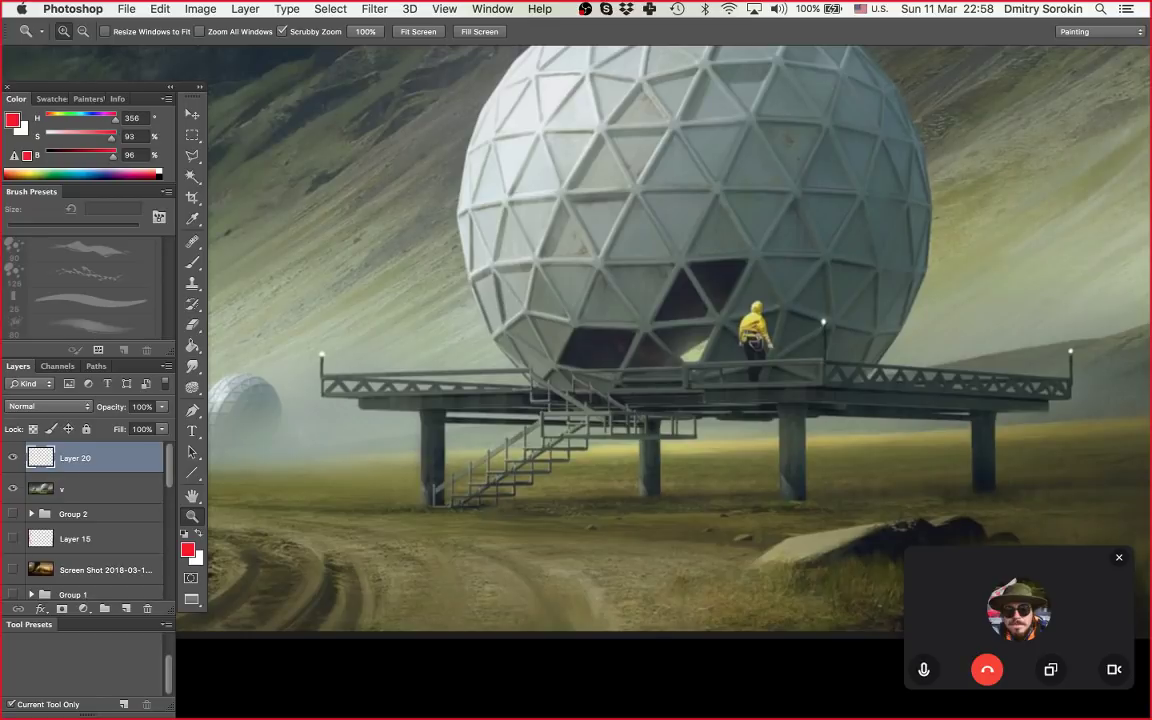
left_click_drag(801, 374, 754, 374)
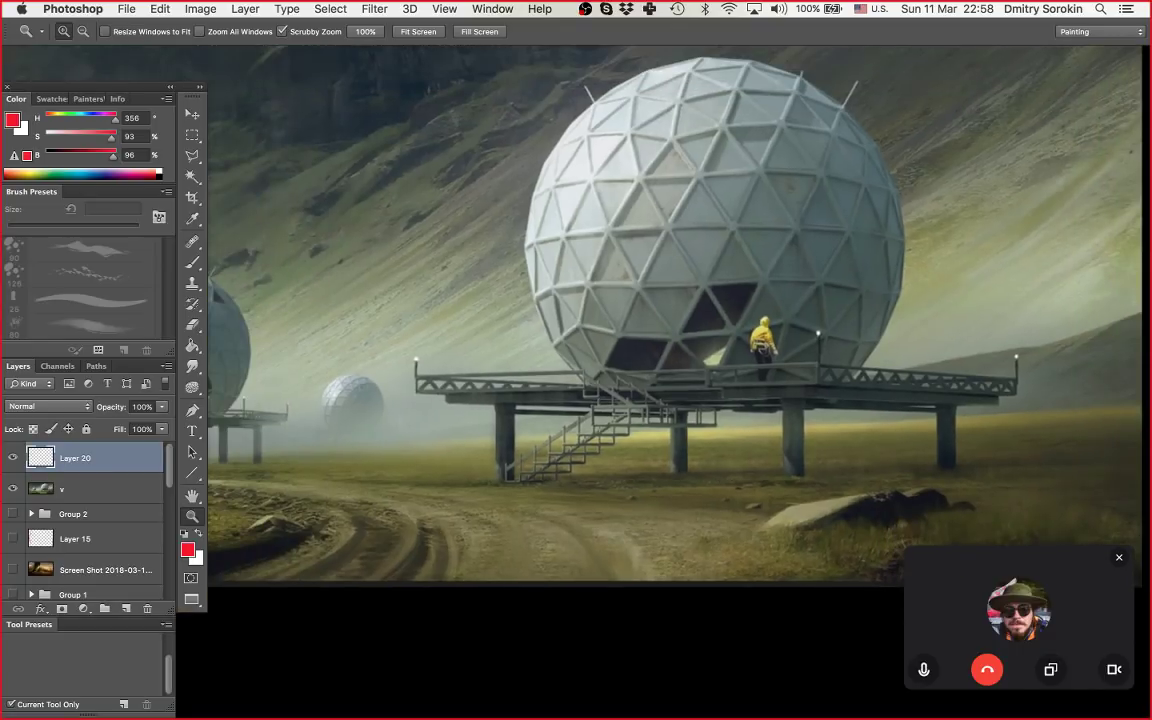
scroll(930, 350, "down", 3)
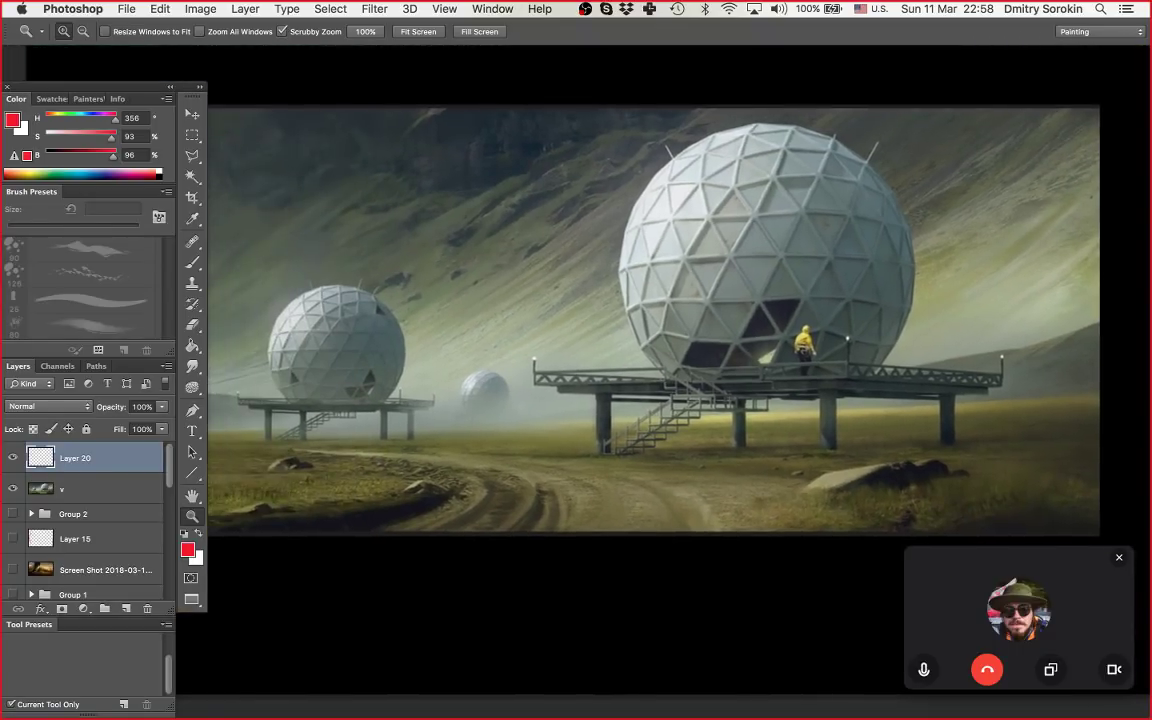
left_click_drag(660, 330, 714, 334)
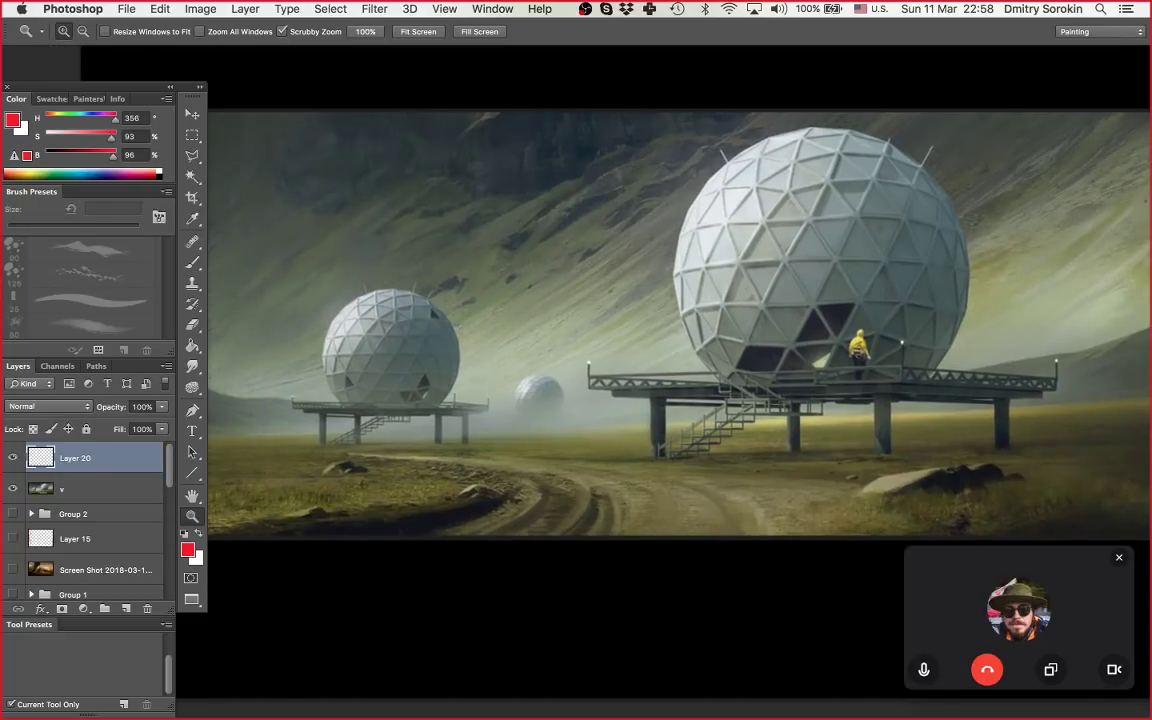
Step: Outline the large platform's long railing section in red, from the far corner lamp to the middle lamp post, with the 50 px brush
scroll(929, 370, "up", 2)
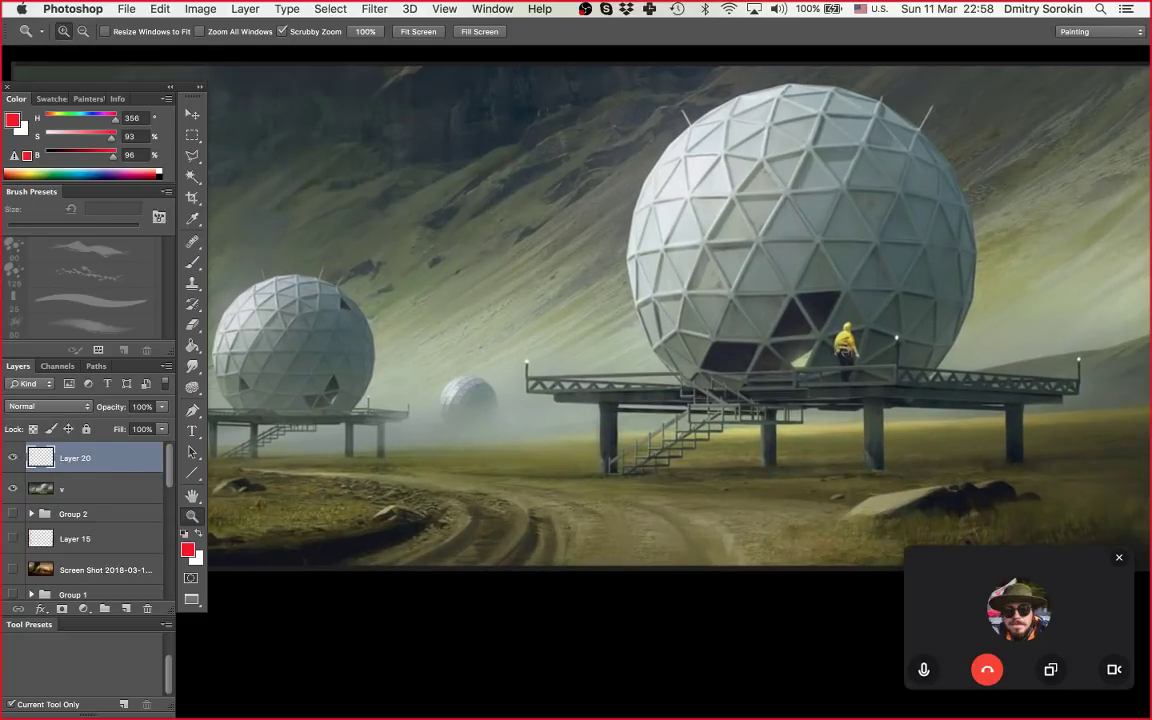
scroll(915, 340, "up", 1)
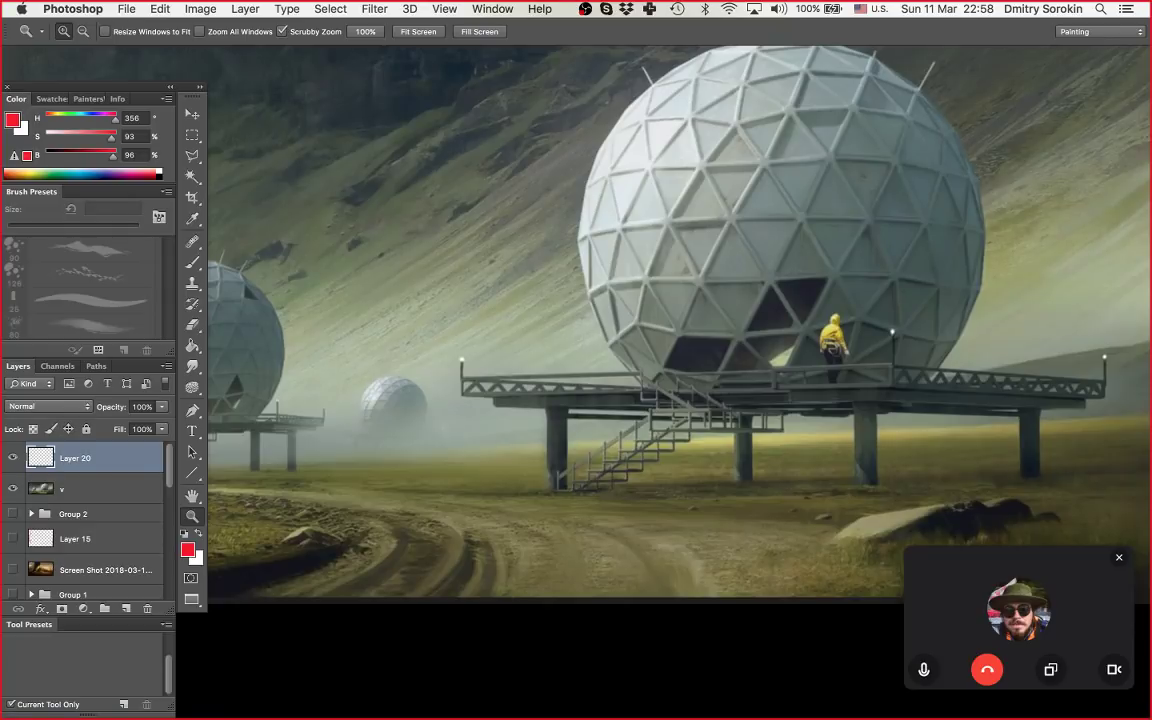
key("b")
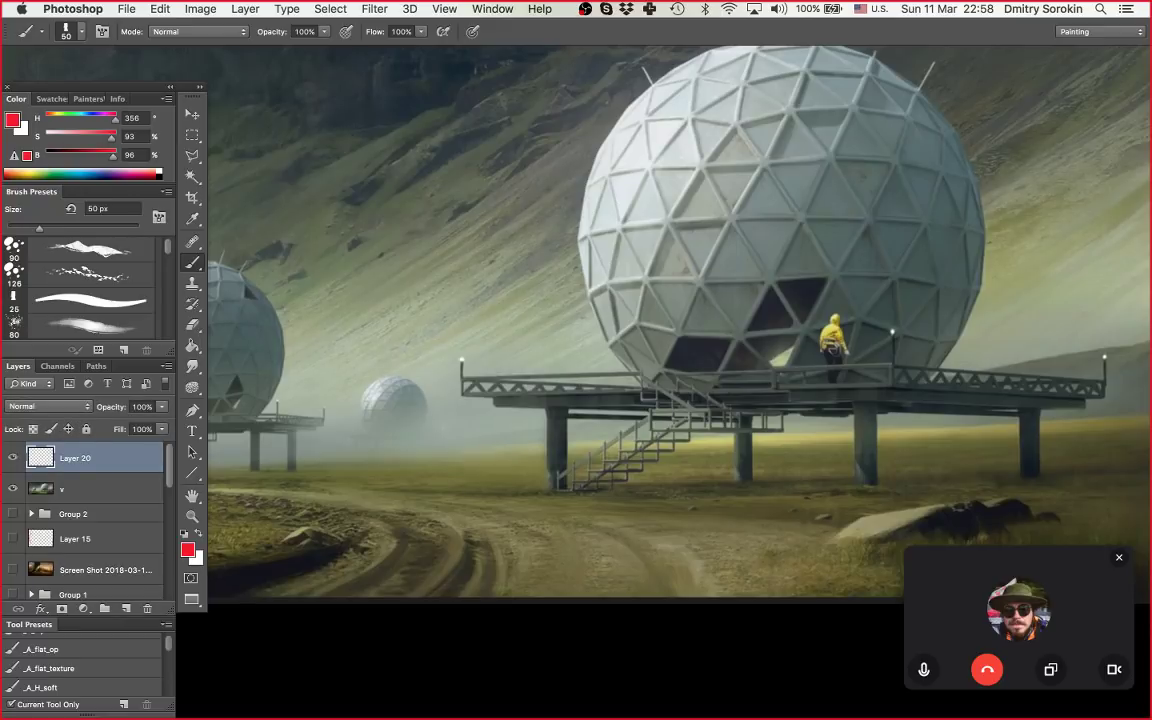
mouse_move(471, 381)
left_mouse_down()
mouse_move(829, 360)
mouse_move(889, 369)
mouse_move(891, 381)
mouse_move(466, 380)
left_mouse_up()
Step: Fade the long railing outline's upper edge with the 70 px eraser and outline the adjoining short railing section in red
key("e")
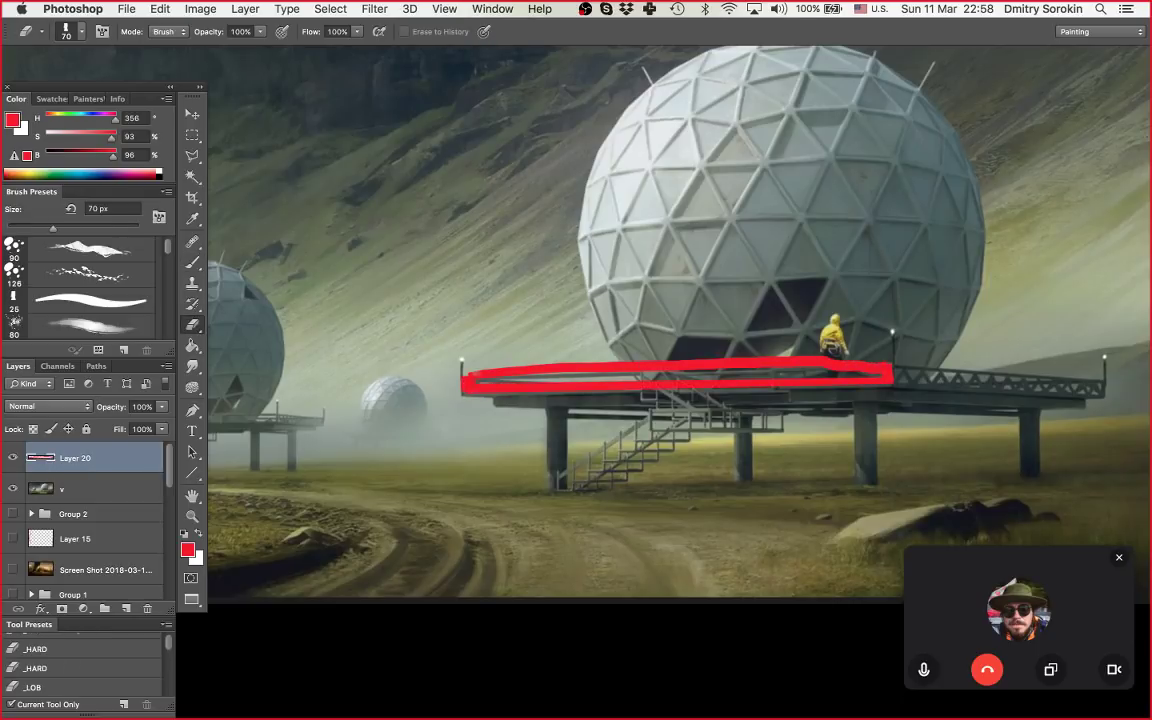
left_click_drag(848, 363, 478, 374)
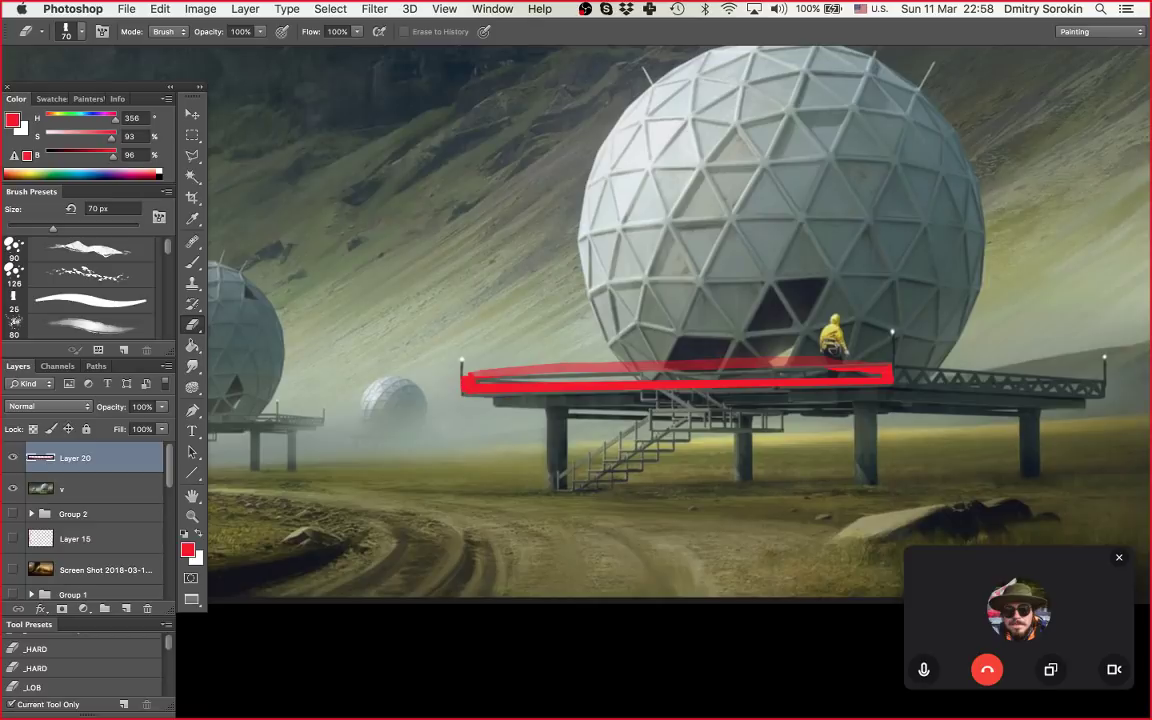
left_click_drag(490, 372, 825, 363)
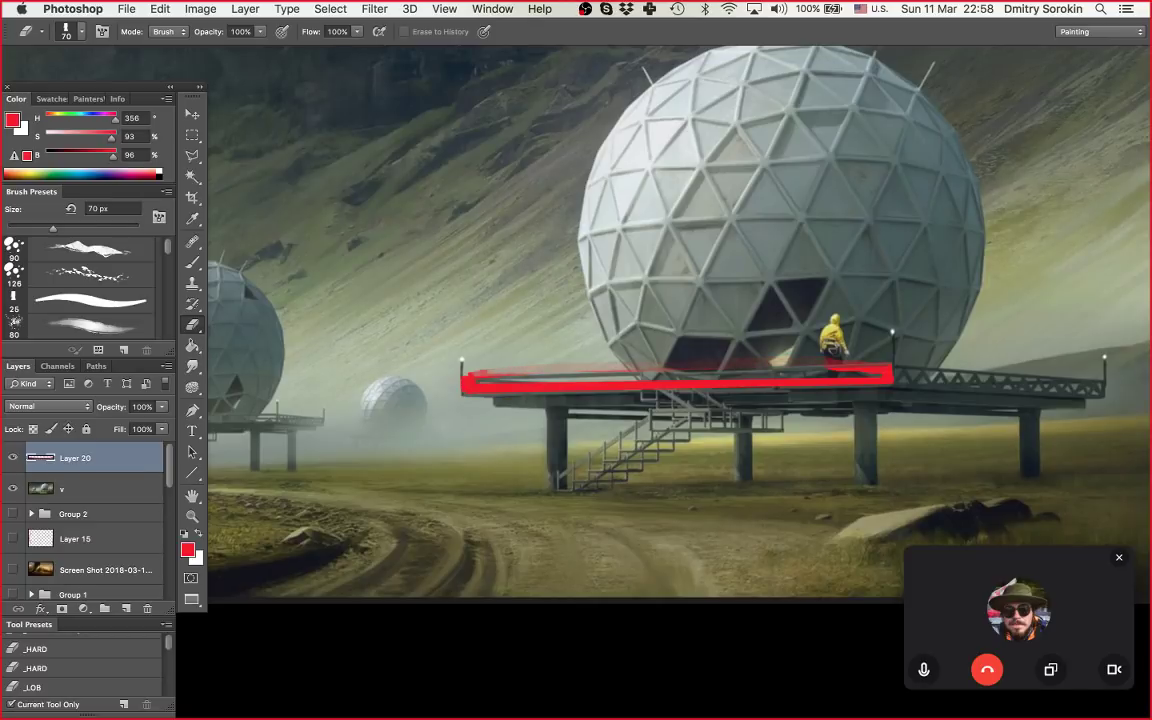
key("b")
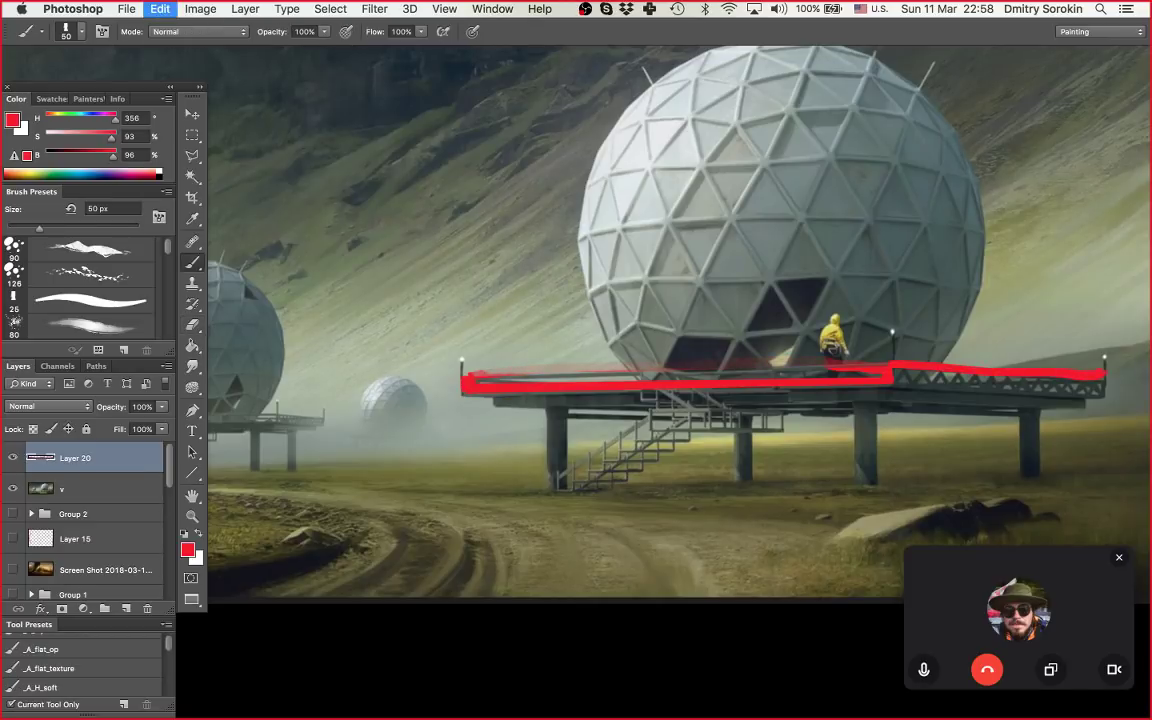
left_click_drag(892, 366, 1079, 380)
mouse_move(1103, 379)
left_mouse_down()
mouse_move(1103, 390)
mouse_move(893, 391)
left_mouse_up()
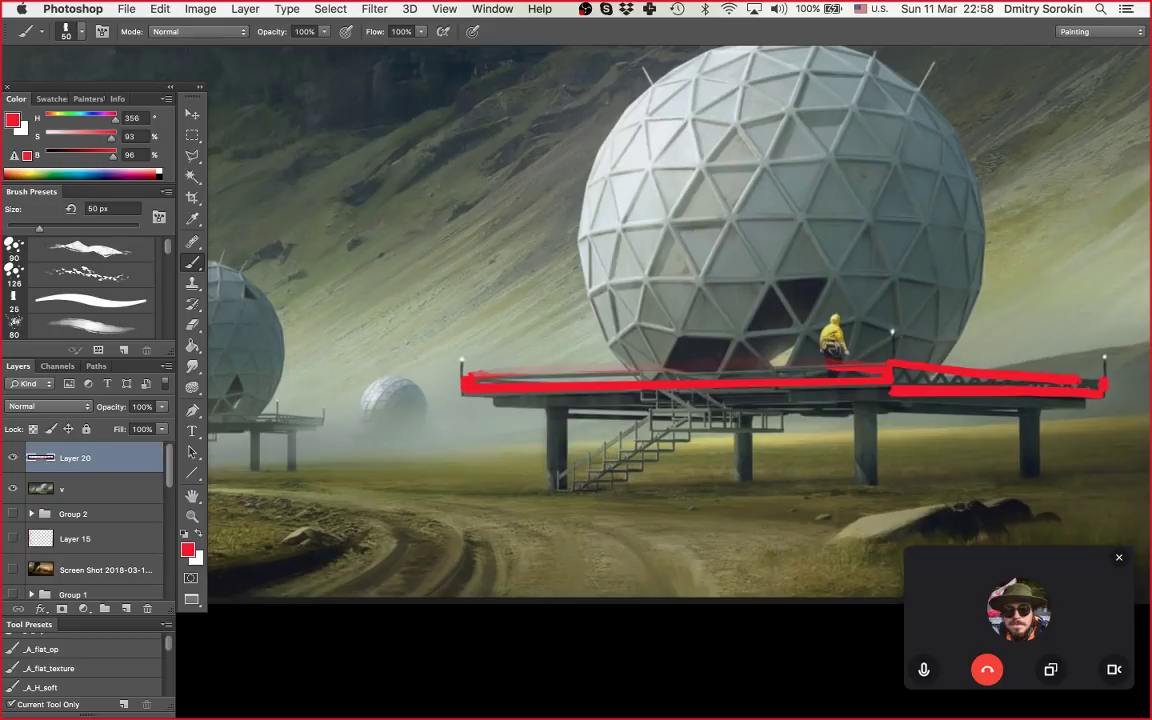
Step: Clear all red strokes over the large sphere's platform using a rectangular selection
key("m")
left_click_drag(438, 451, 1143, 309)
key("Delete")
key("super+d")
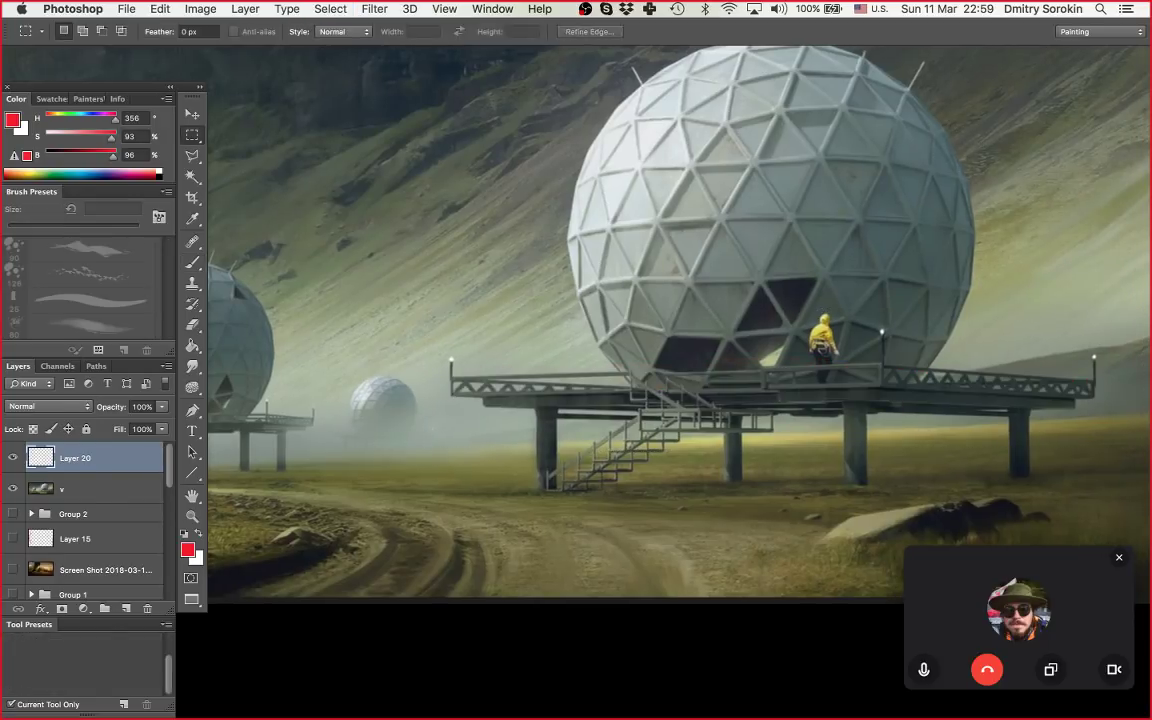
Step: Examine the large sphere's platform, its stairs, railing and supports up close
key("z")
mouse_move(759, 397)
left_mouse_down()
mouse_move(832, 397)
mouse_move(760, 369)
mouse_move(699, 366)
left_mouse_up()
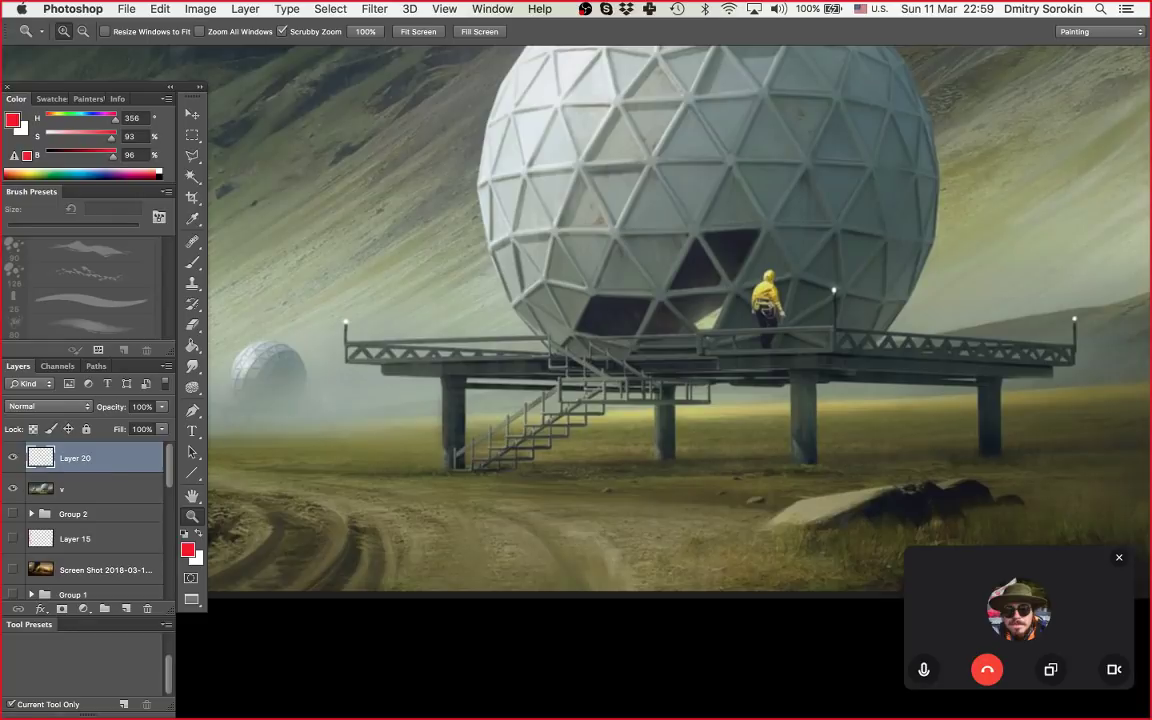
left_click_drag(764, 400, 781, 400)
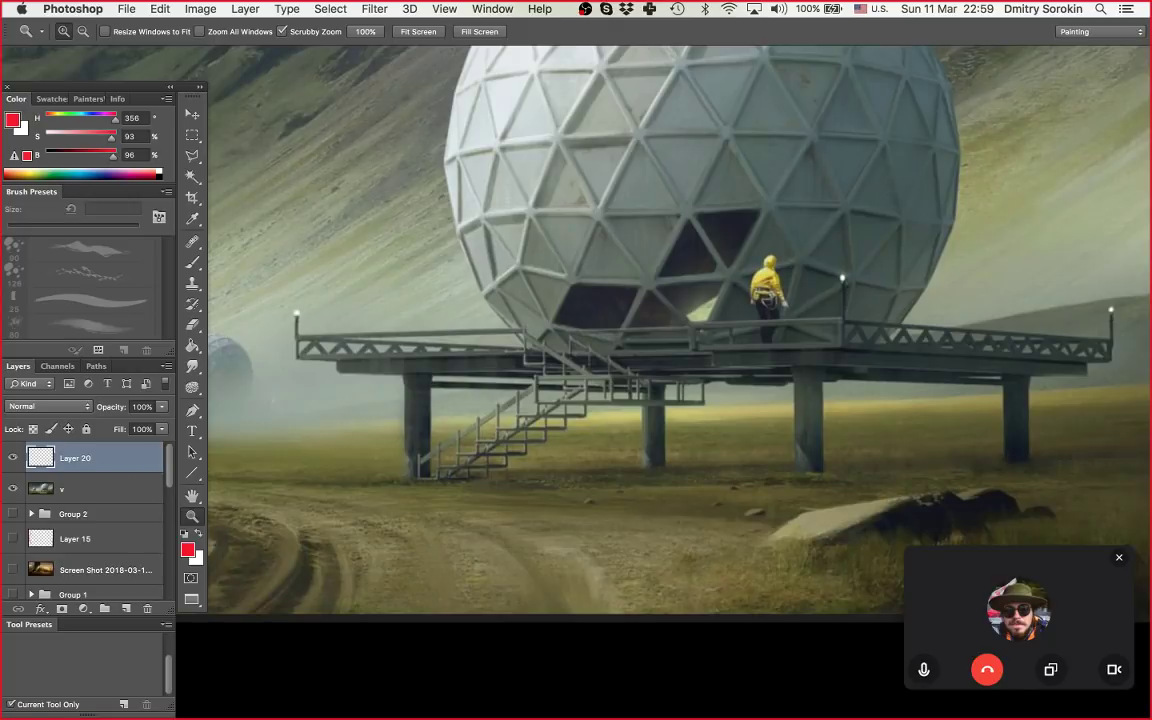
left_click_drag(640, 340, 689, 325)
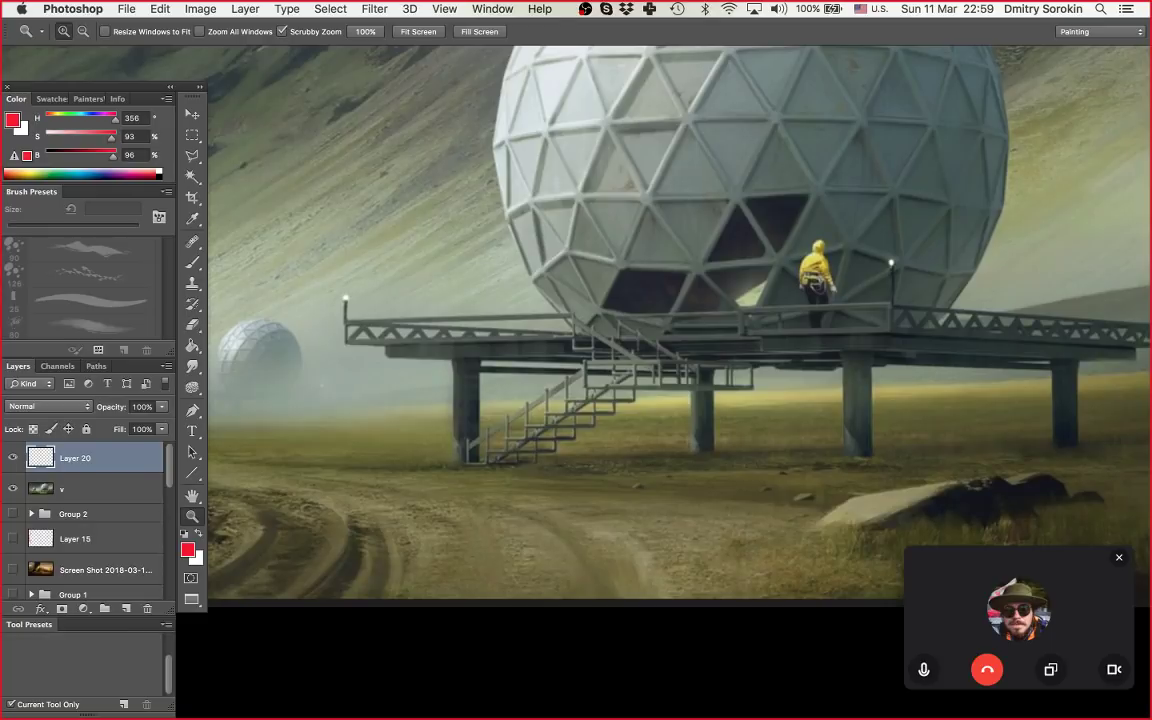
scroll(620, 320, "right", 2)
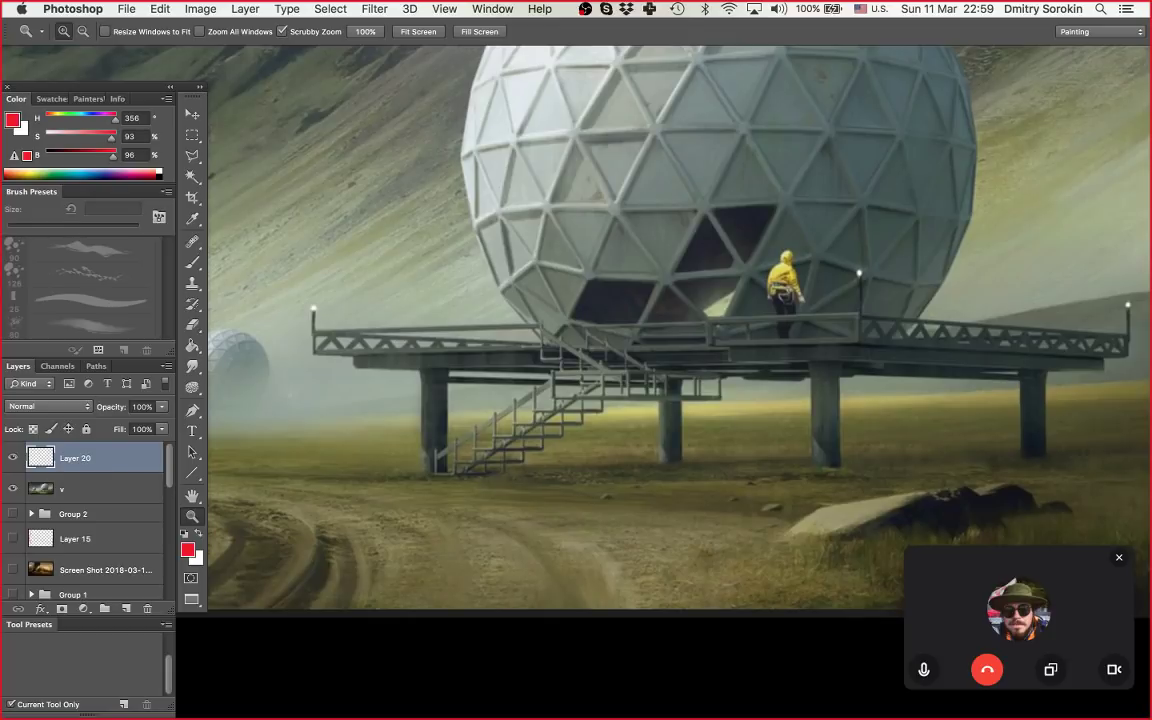
left_click_drag(647, 393, 630, 393)
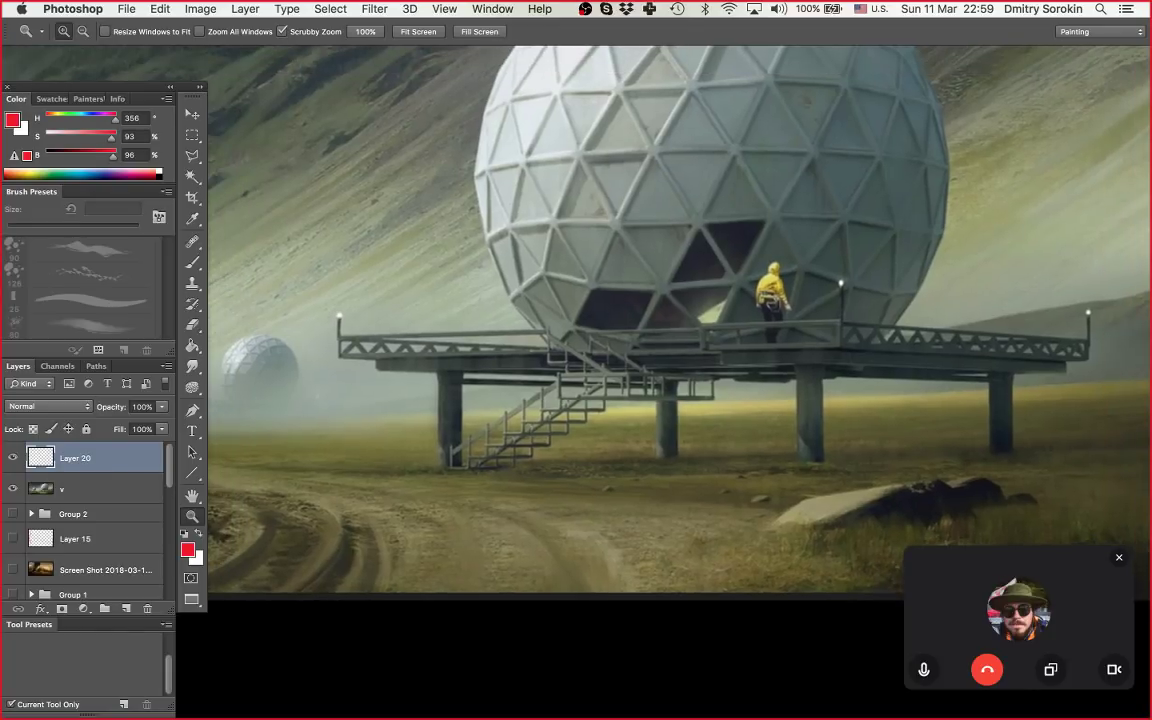
scroll(620, 320, "right", 2)
Step: Try red brush marks around the railing beside the yellow-jacketed figure, undoing each one, and reduce the brush size to 30 px
key("b")
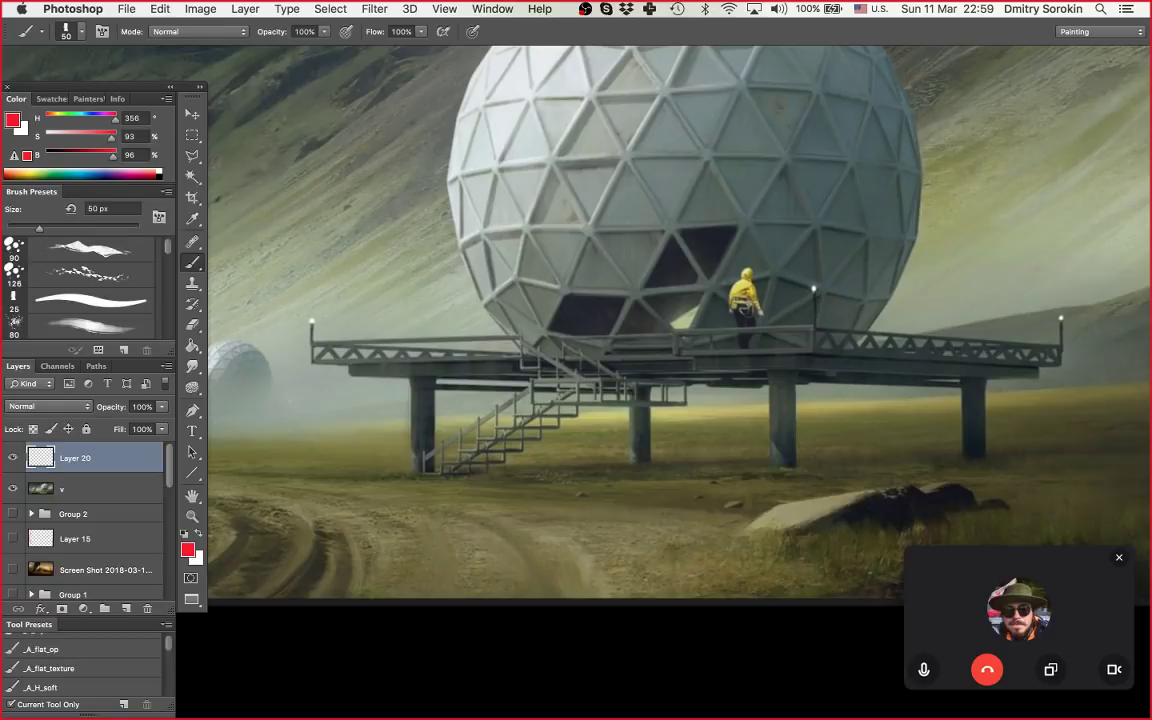
left_click(746, 363)
key("super+z")
left_click_drag(692, 330, 802, 329)
key("super+z")
key("bracketleft")
key("bracketleft")
Step: Try a red stroke along the railing by the figure and scribble on the short railing section beside the middle lamp post
key("z")
left_click_drag(698, 512, 642, 512)
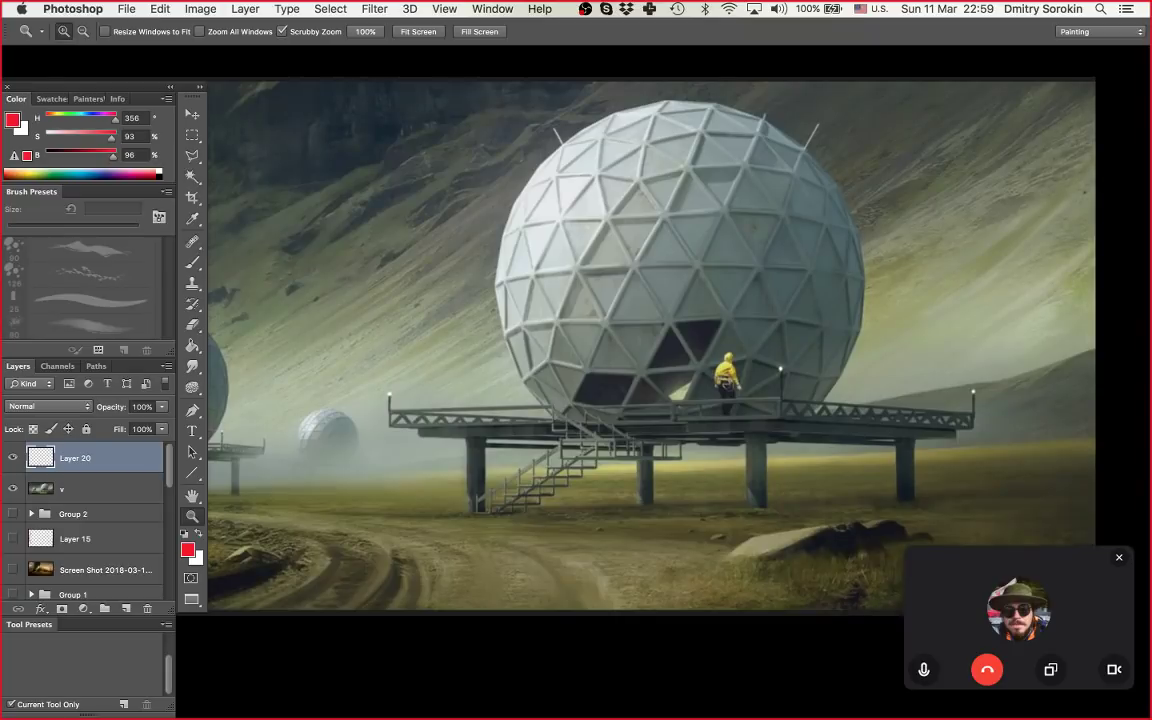
left_click_drag(667, 235, 680, 235)
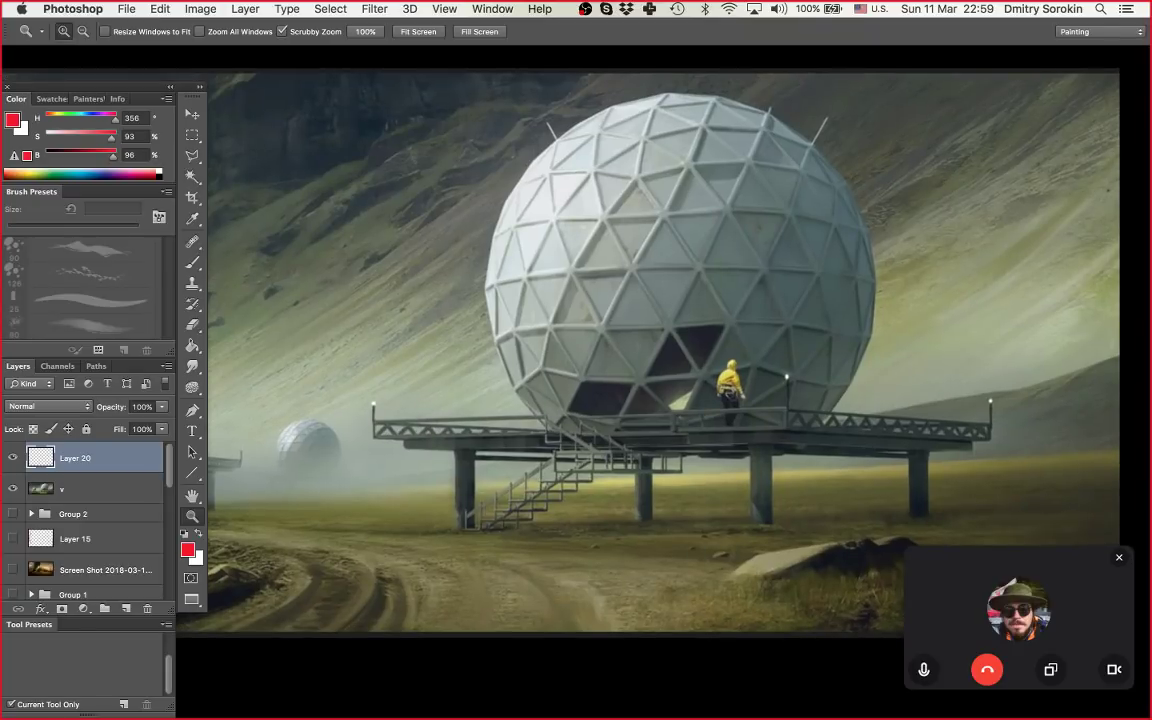
left_click_drag(662, 332, 706, 332)
scroll(650, 340, "down", 2)
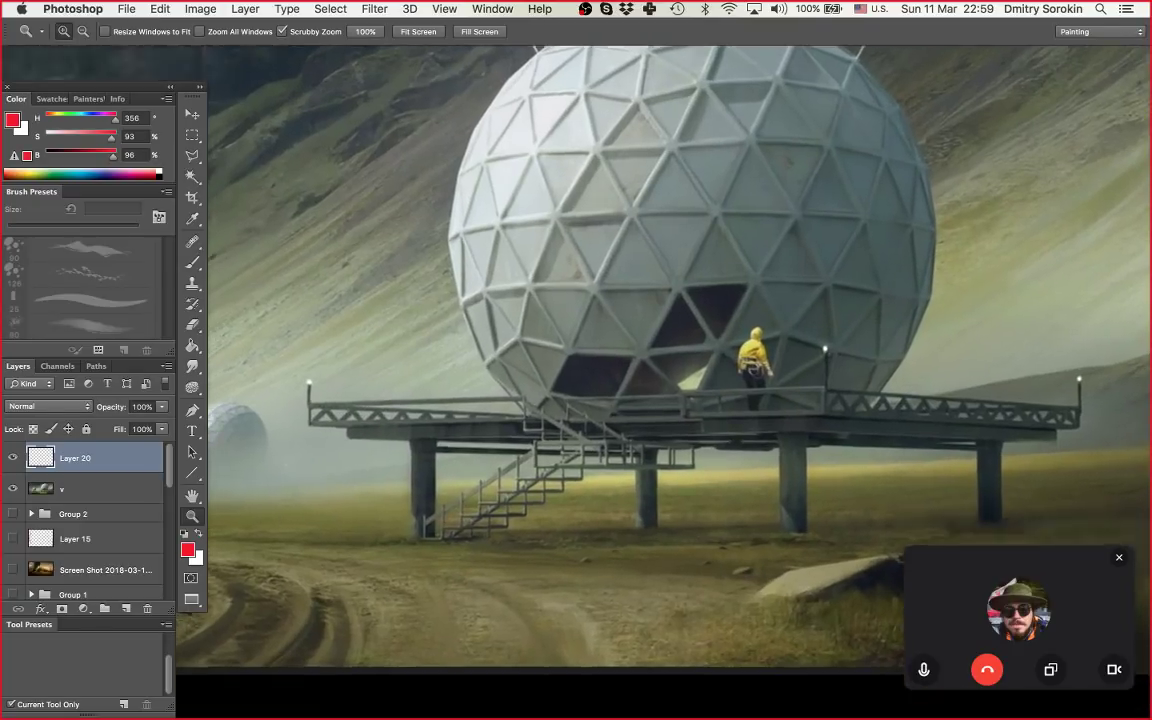
key("b")
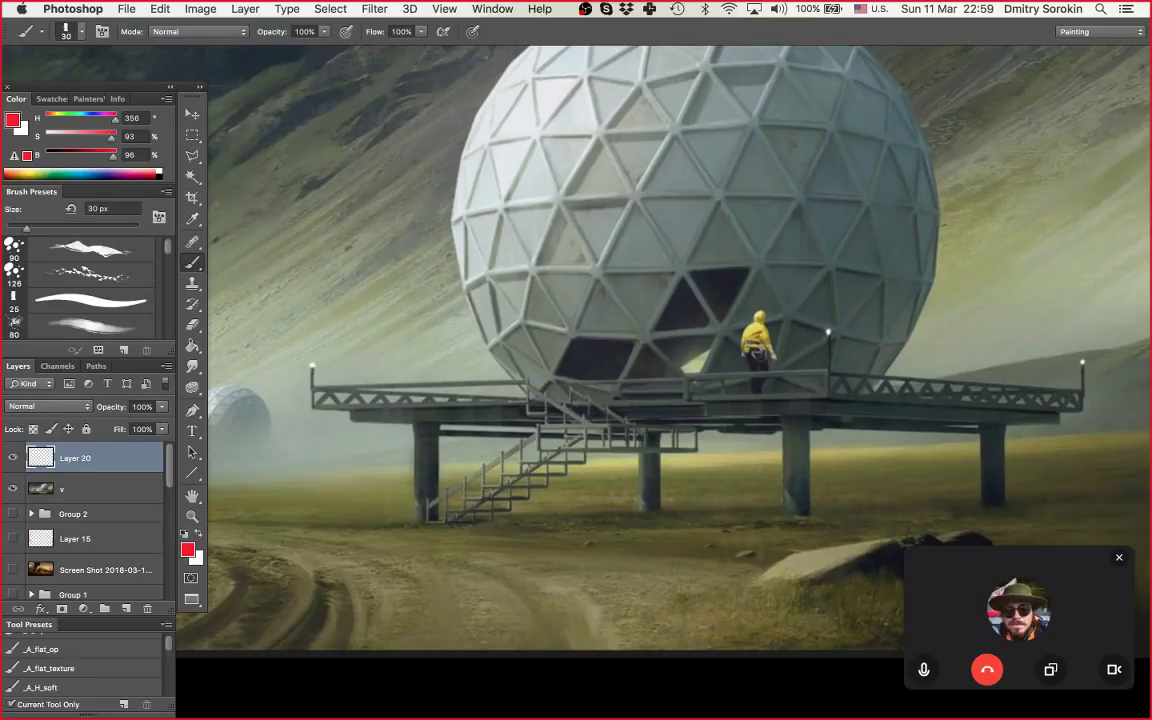
left_click_drag(687, 373, 828, 373)
key("super+z")
mouse_move(833, 383)
left_mouse_down()
mouse_move(963, 390)
mouse_move(851, 386)
mouse_move(910, 386)
left_mouse_up()
key("super+z")
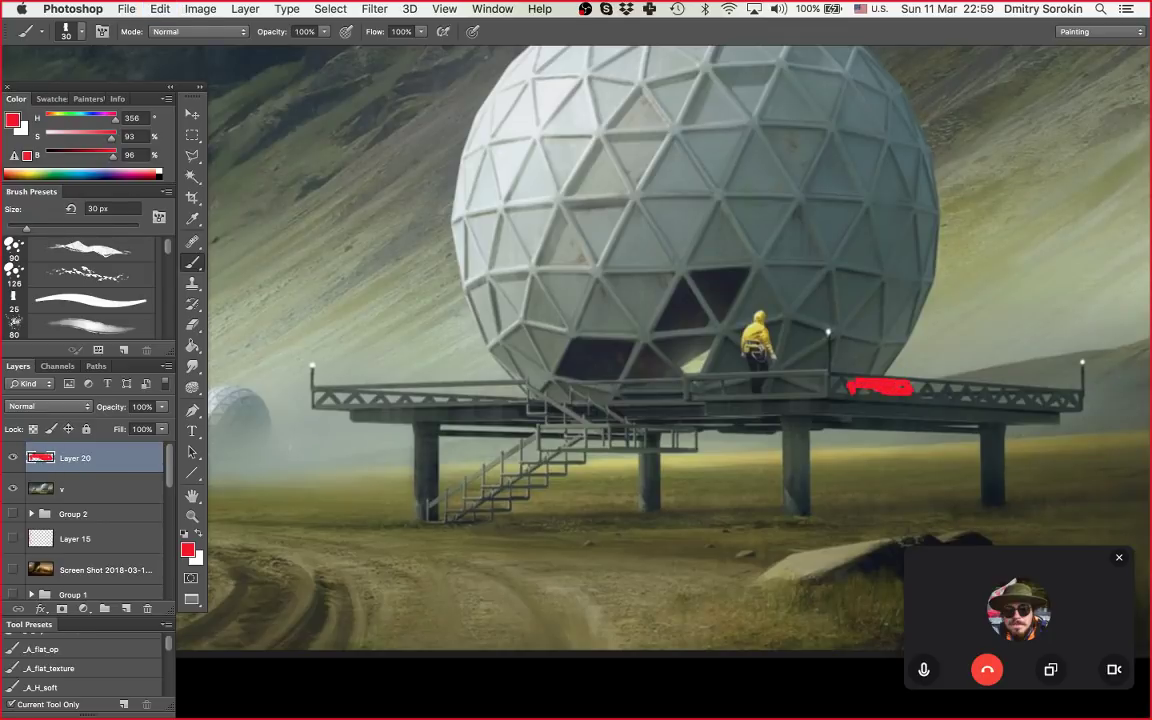
Step: Sketch a red diagram on the hillside beside the large sphere, with a tall box above a flatter box and a thin bar
left_click_drag(880, 300, 772, 378)
left_click_drag(871, 224, 873, 295)
left_click_drag(872, 218, 955, 217)
mouse_move(953, 217)
left_mouse_down()
mouse_move(952, 312)
mouse_move(880, 298)
mouse_move(950, 296)
left_mouse_up()
mouse_move(870, 310)
left_mouse_down()
mouse_move(869, 344)
mouse_move(943, 311)
mouse_move(948, 334)
mouse_move(881, 363)
left_mouse_up()
mouse_move(882, 351)
left_mouse_down()
mouse_move(949, 348)
mouse_move(885, 356)
left_mouse_up()
Step: Clear the red scribble from the short railing section and outline that section in red from the middle lamp post to the end lamp
key("super+space")
left_click_drag(880, 440, 931, 303)
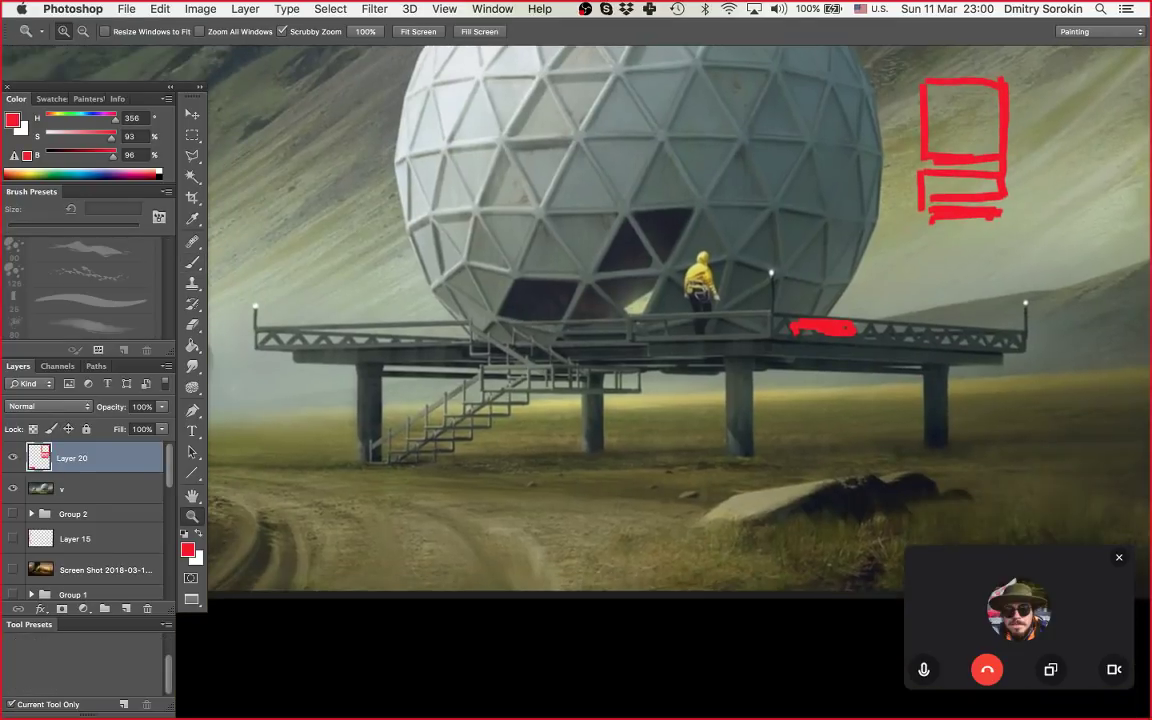
key("m")
left_click_drag(779, 289, 899, 353)
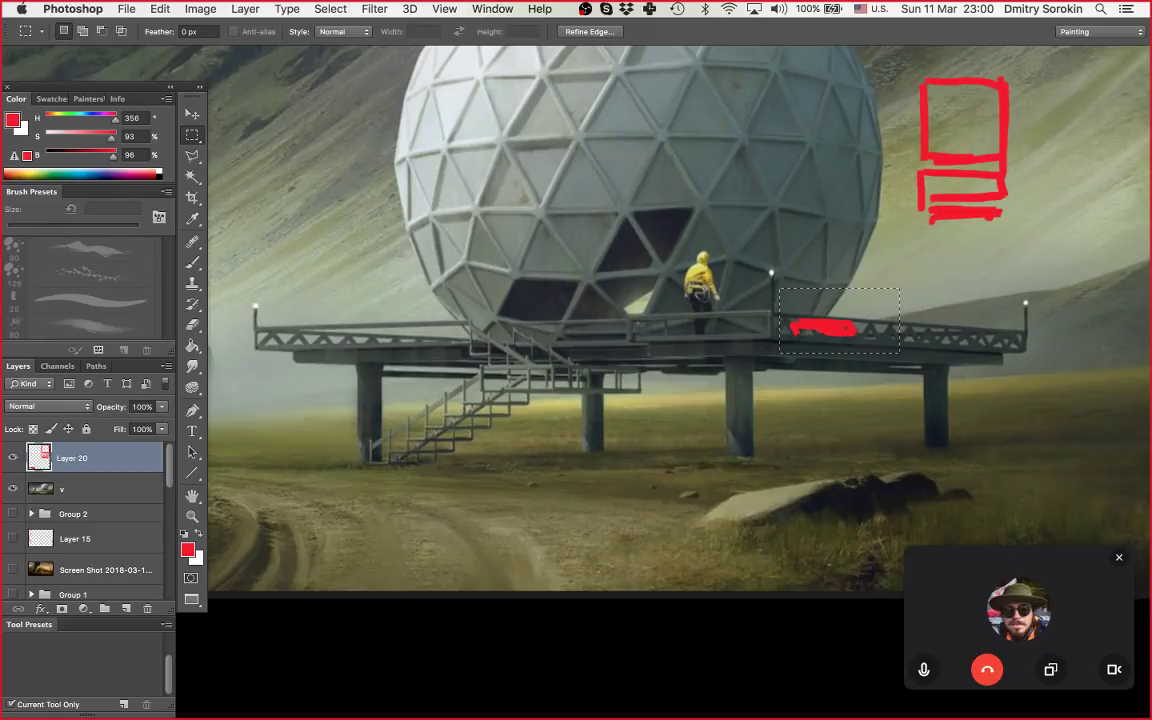
key("Delete")
key("ctrl+d")
key("b")
mouse_move(772, 313)
left_mouse_down()
mouse_move(774, 335)
mouse_move(1025, 336)
mouse_move(1023, 348)
left_mouse_up()
Step: Clear the red outline around the short railing section, keeping the box diagram on the hillside
key("z")
mouse_move(908, 345)
left_mouse_down()
mouse_move(785, 347)
mouse_move(846, 318)
mouse_move(878, 322)
left_mouse_up()
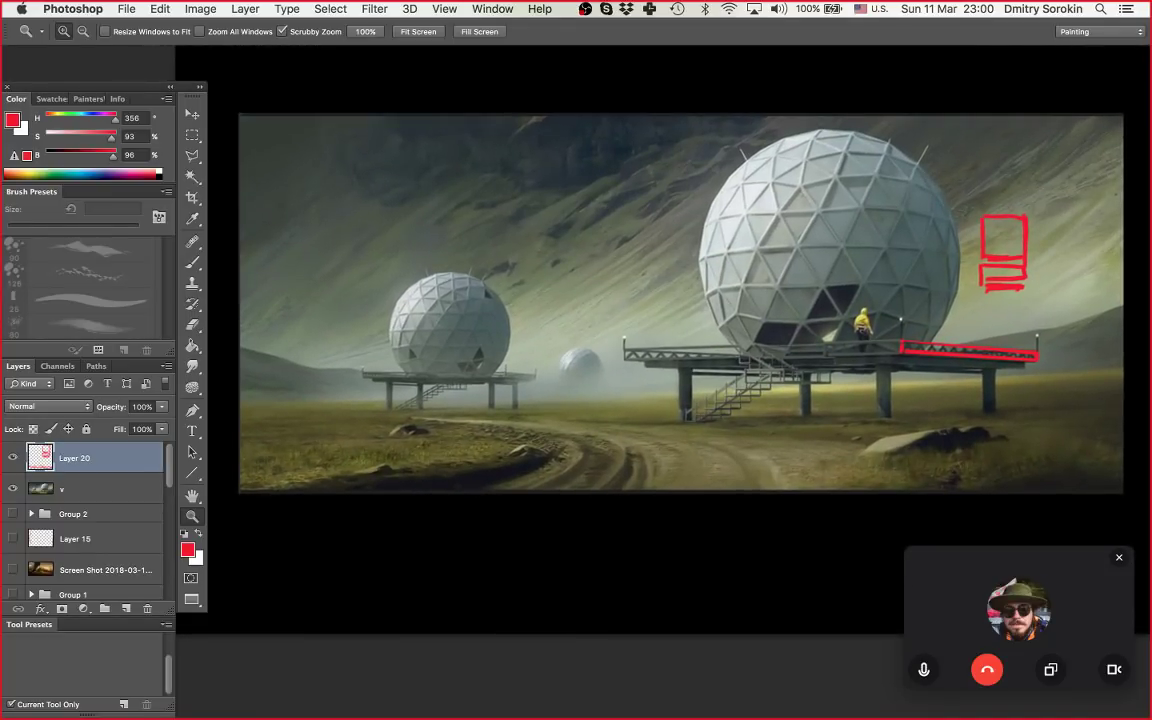
left_click_drag(860, 322, 812, 310)
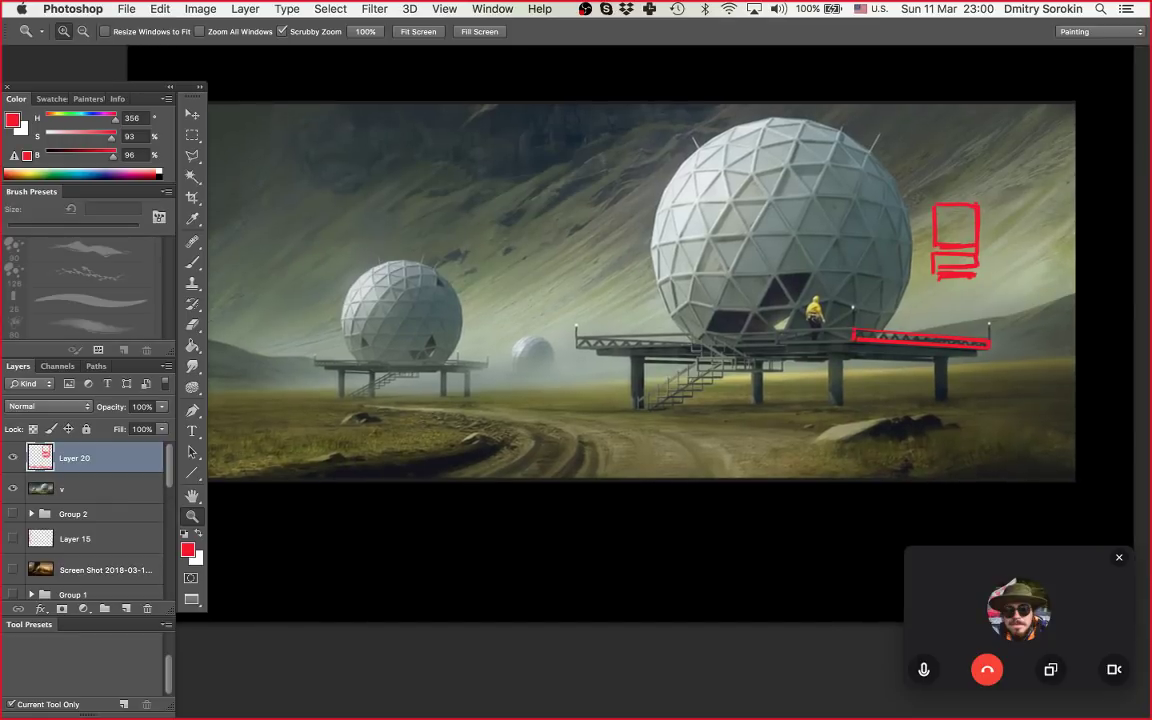
scroll(660, 290, "left", 2)
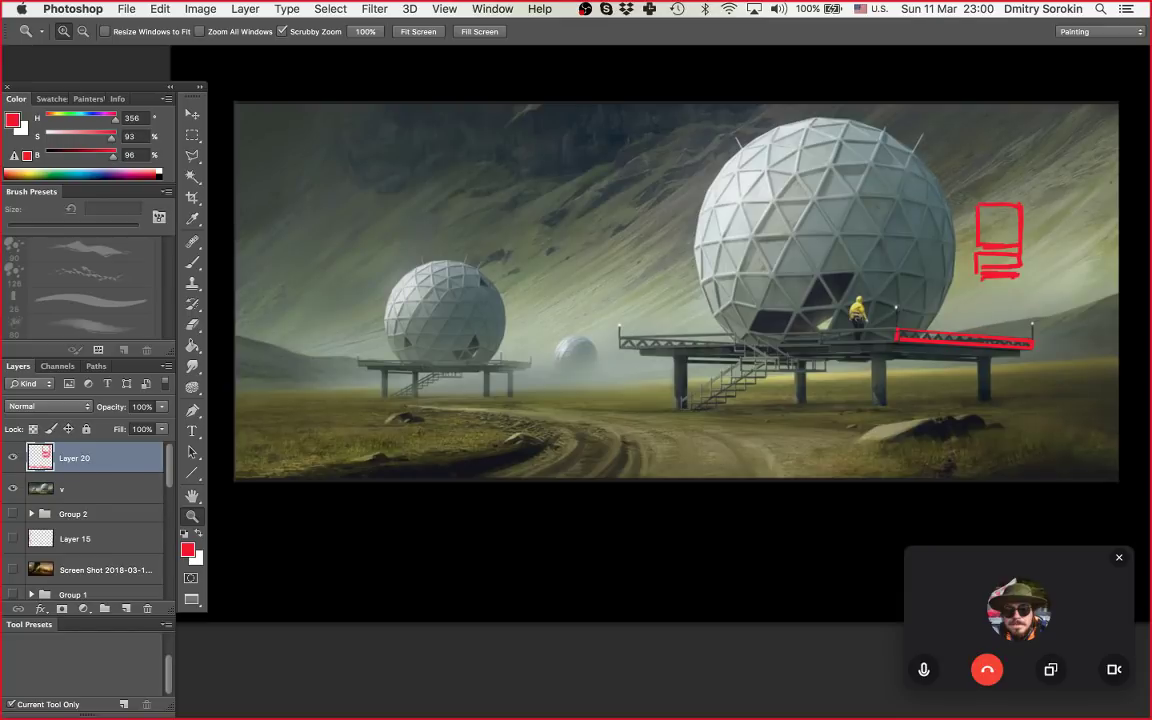
scroll(676, 292, "right", 3)
left_click_drag(765, 345, 810, 345)
key("m")
mouse_move(1041, 361)
left_mouse_down()
mouse_move(1000, 318)
mouse_move(790, 298)
left_mouse_up()
key("Delete")
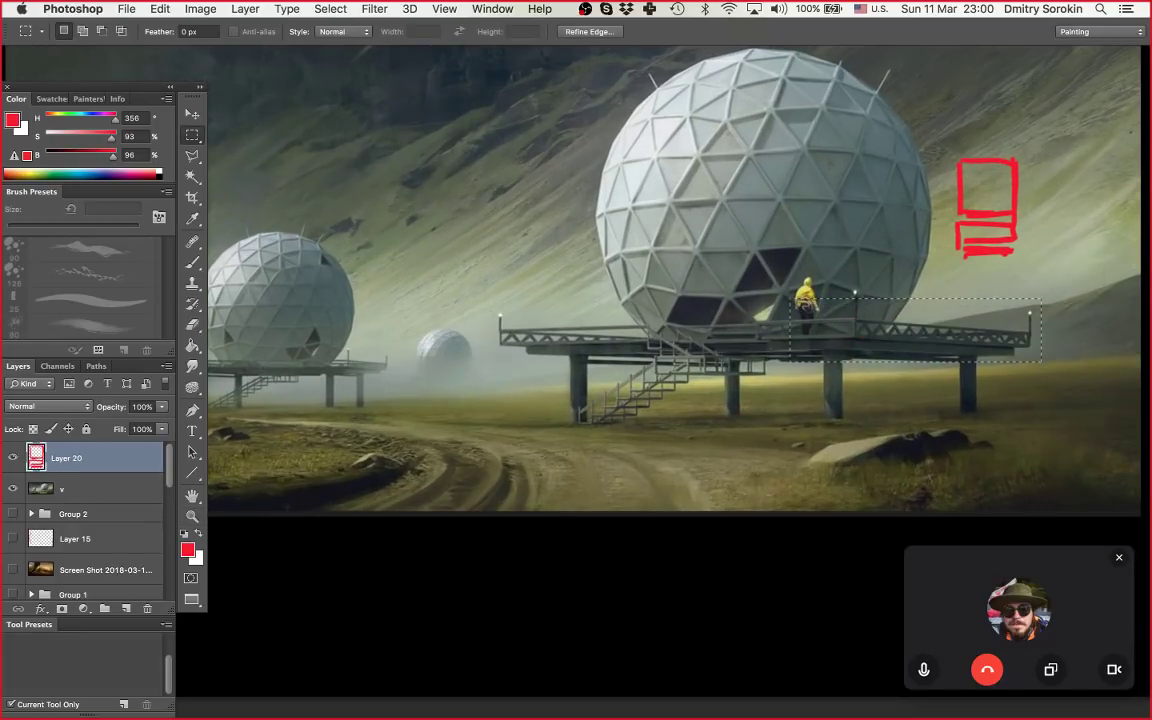
key("super+d")
Step: Redraw the short railing section's red outline up close and try a line across the long section, undoing that line
key("z")
mouse_move(889, 322)
left_mouse_down()
mouse_move(960, 322)
mouse_move(829, 389)
mouse_move(817, 415)
left_mouse_up()
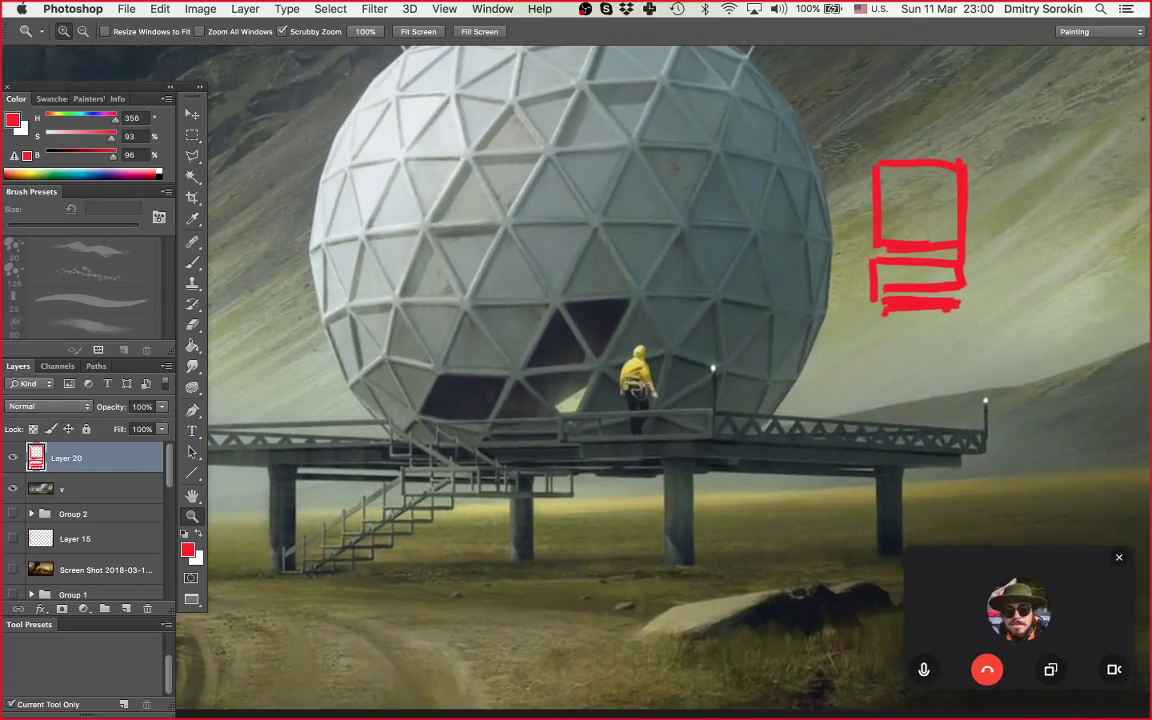
key("b")
left_click_drag(714, 410, 985, 441)
key("super+z")
mouse_move(714, 409)
left_mouse_down()
mouse_move(965, 435)
mouse_move(977, 449)
mouse_move(717, 433)
mouse_move(716, 411)
left_mouse_up()
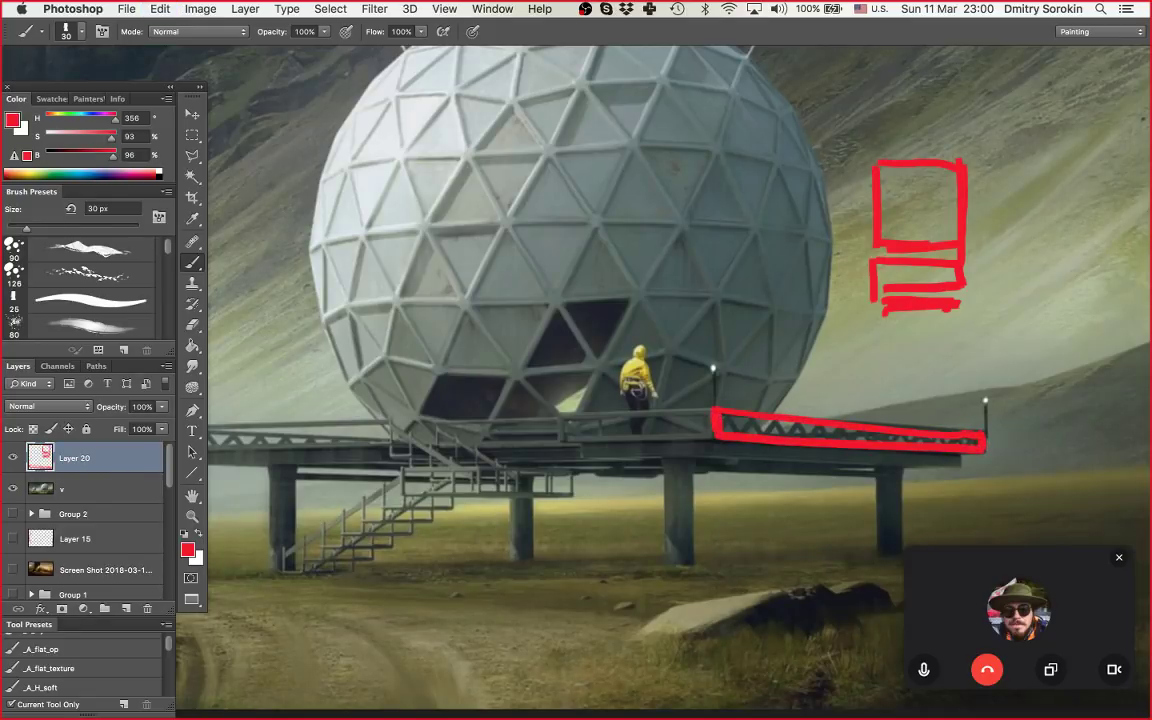
left_click(565, 425, "shift")
key("super+z")
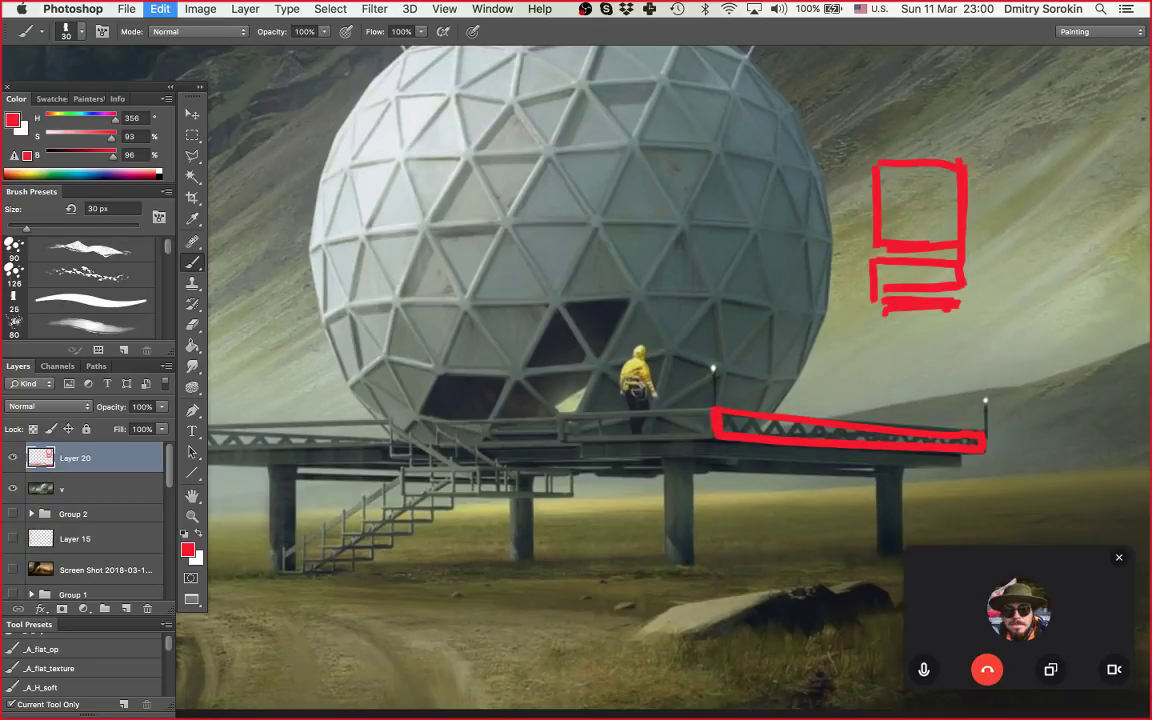
Step: Select the area around the redrawn railing outline and delete the red strokes inside it
key("m")
left_click_drag(656, 492, 1051, 379)
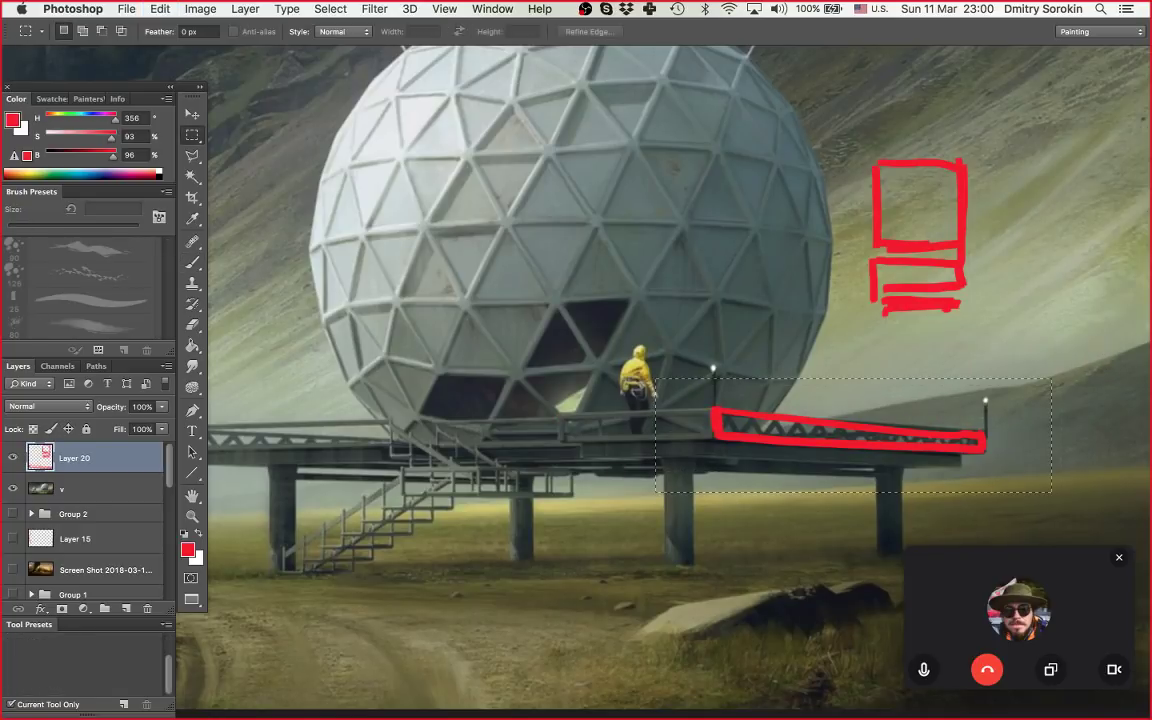
key("BackSpace")
key("super+d")
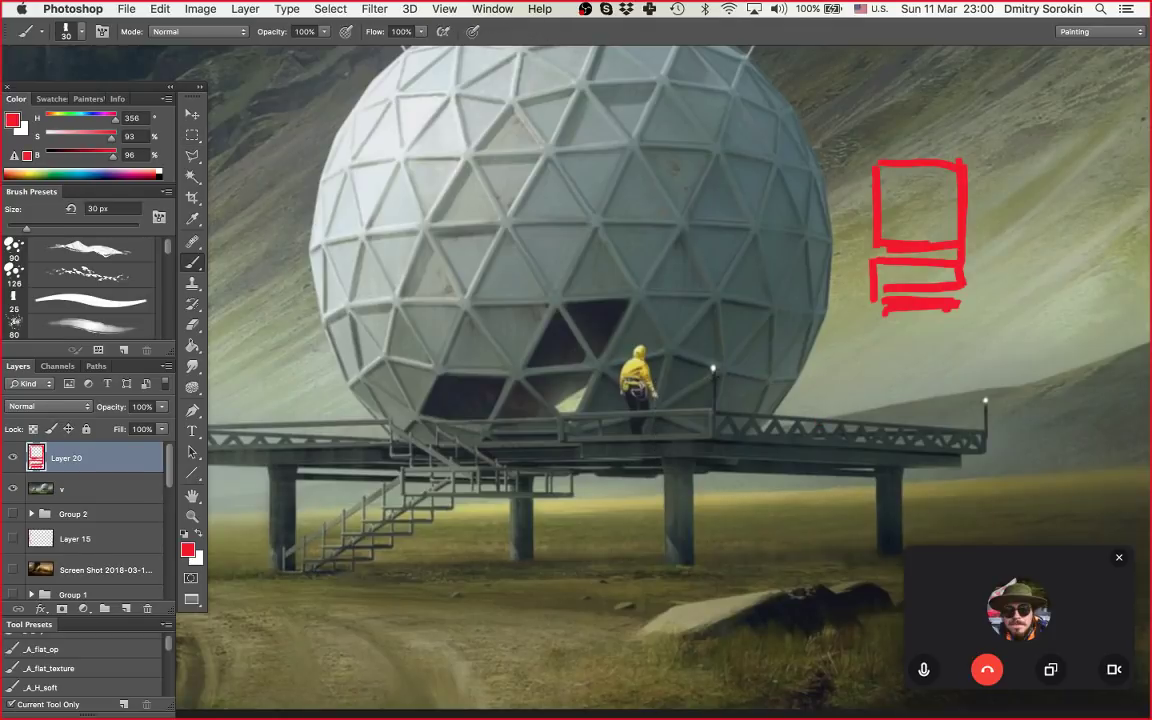
Step: Draw a red top rail along the short railing section with a gap in it, bending both broken ends down towards the deck
left_click_drag(720, 413, 823, 407)
key("super+z")
left_click_drag(716, 410, 885, 422)
key("super+z")
mouse_move(716, 410)
left_mouse_down()
mouse_move(866, 425)
mouse_move(875, 442)
mouse_move(991, 435)
left_mouse_up()
key("super+z")
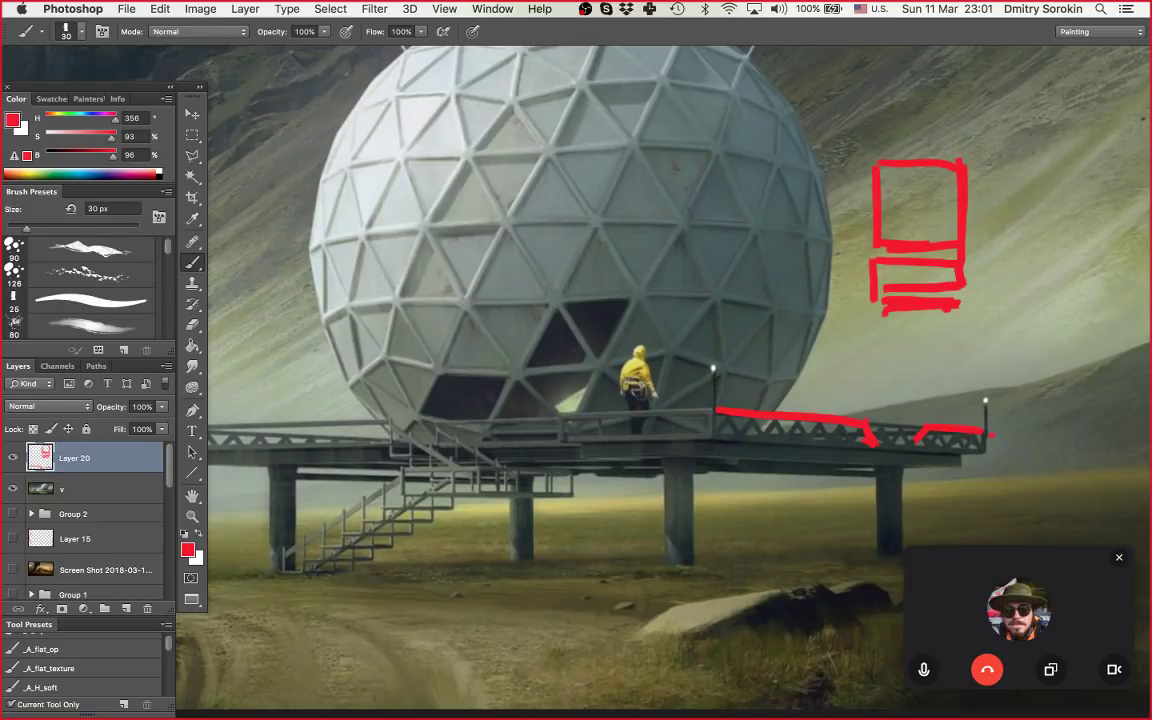
Step: Sketch red zigzag truss marks along the railing on the right half of the platform
mouse_move(872, 441)
left_mouse_down()
mouse_move(981, 439)
mouse_move(946, 433)
left_mouse_up()
left_click_drag(716, 437, 770, 424)
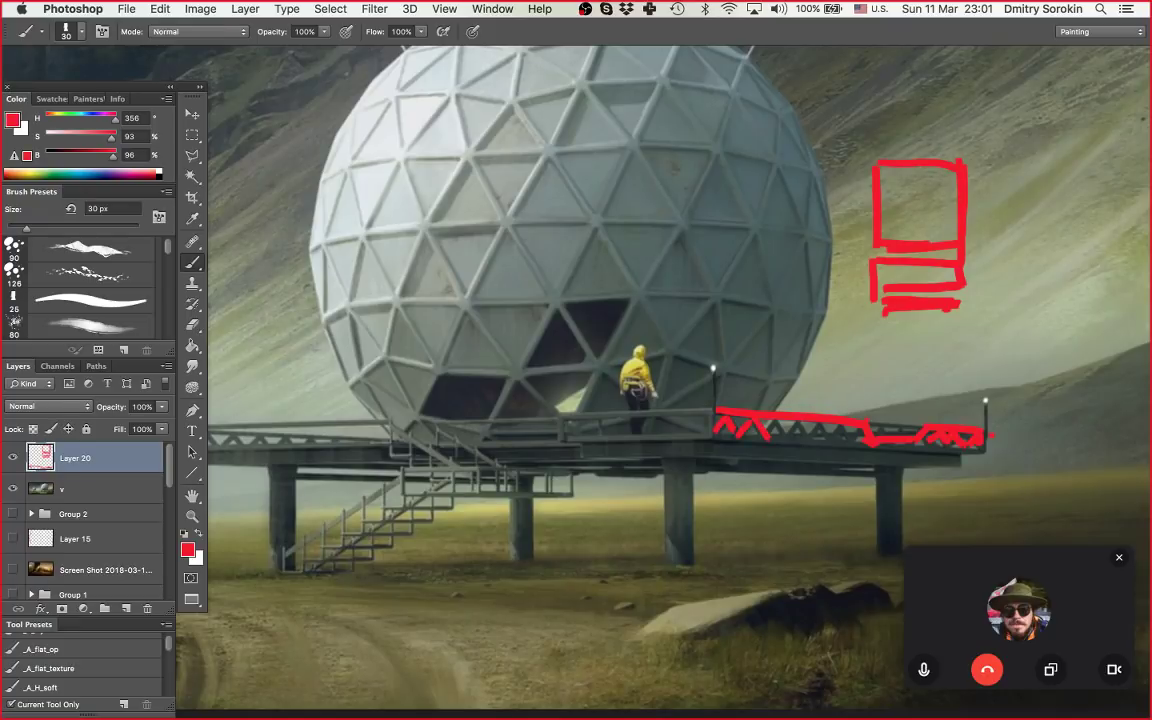
left_click_drag(840, 436, 870, 436)
Step: Sketch red block outlines above the platform railing, around the middle lamp post and at the far right corner
key("z")
mouse_move(828, 425)
left_mouse_down()
mouse_move(735, 425)
mouse_move(862, 422)
mouse_move(768, 426)
left_mouse_up()
left_click_drag(768, 426, 808, 426)
key("b")
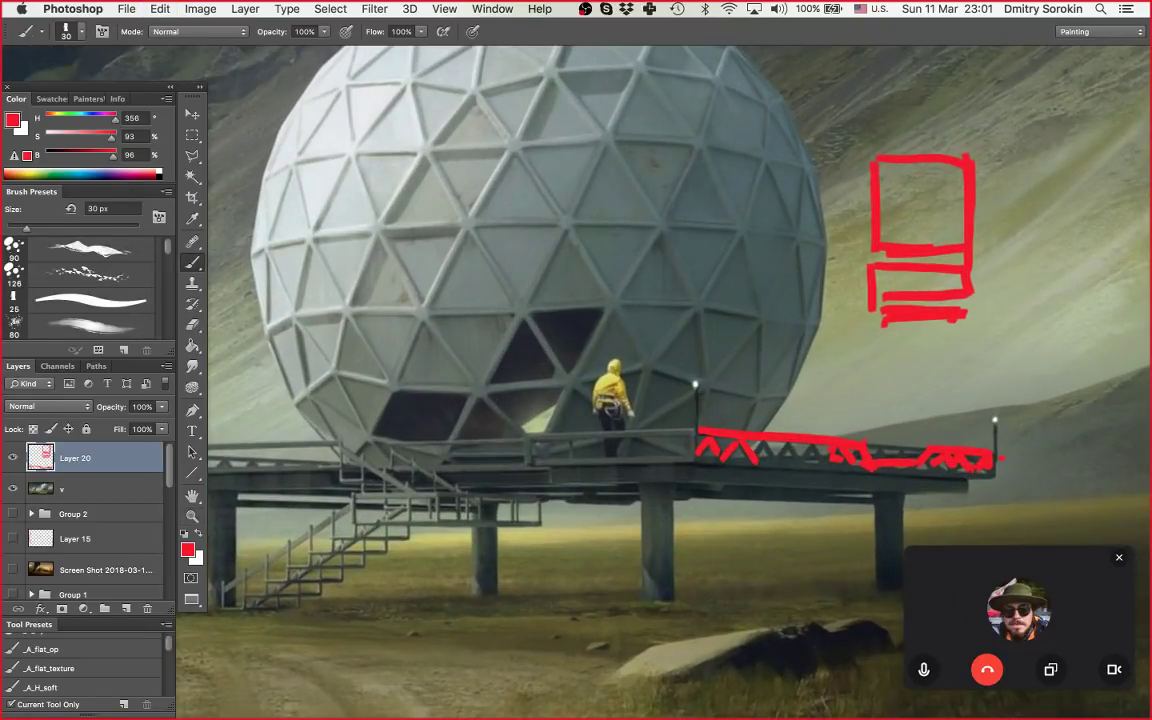
mouse_move(697, 428)
left_mouse_down()
mouse_move(755, 400)
mouse_move(787, 429)
left_mouse_up()
left_click_drag(689, 397, 664, 430)
left_click_drag(977, 446, 996, 446)
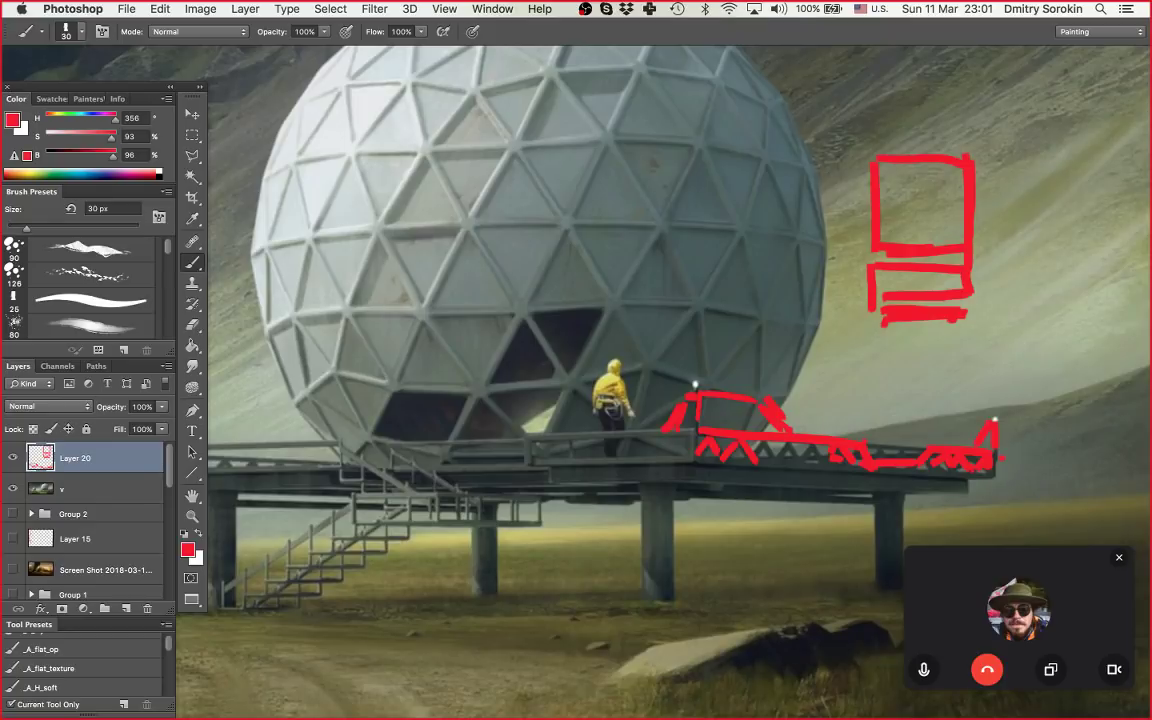
mouse_move(990, 429)
left_mouse_down()
mouse_move(932, 433)
mouse_move(930, 443)
mouse_move(993, 424)
left_mouse_up()
key("super+z")
key("super+z")
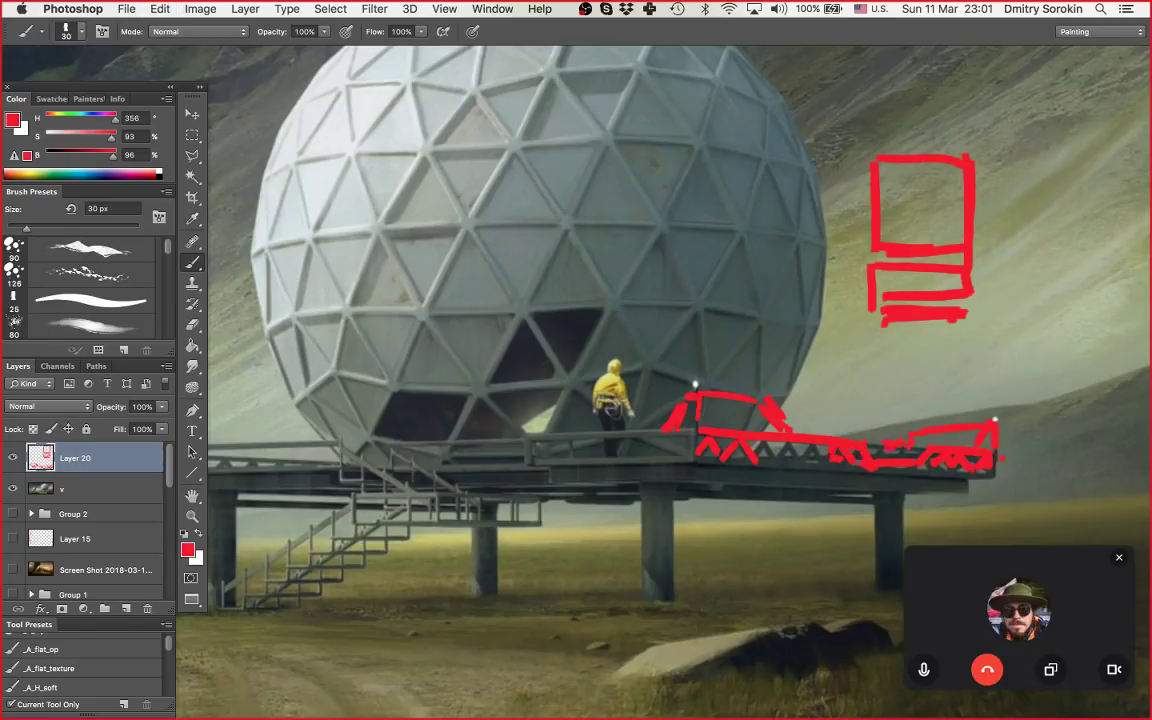
Step: Mark the railing's left end post in red and undo the horizontal stroke beside it
left_click_drag(958, 423, 935, 403)
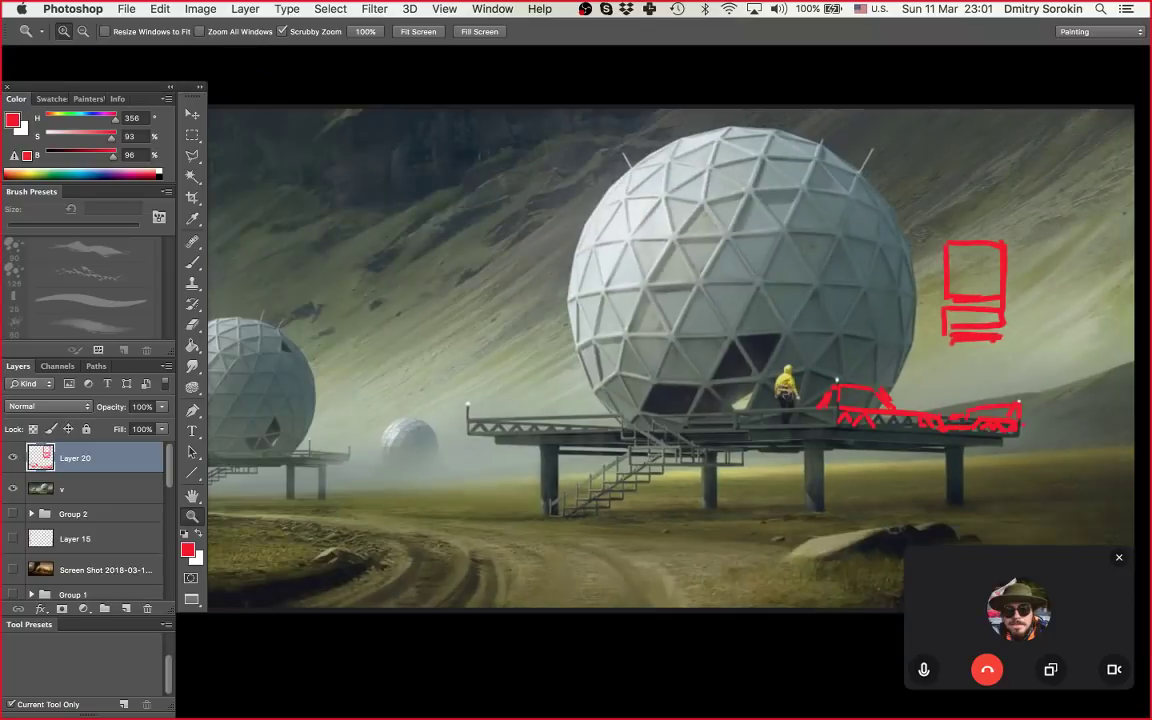
left_click_drag(577, 425, 650, 425)
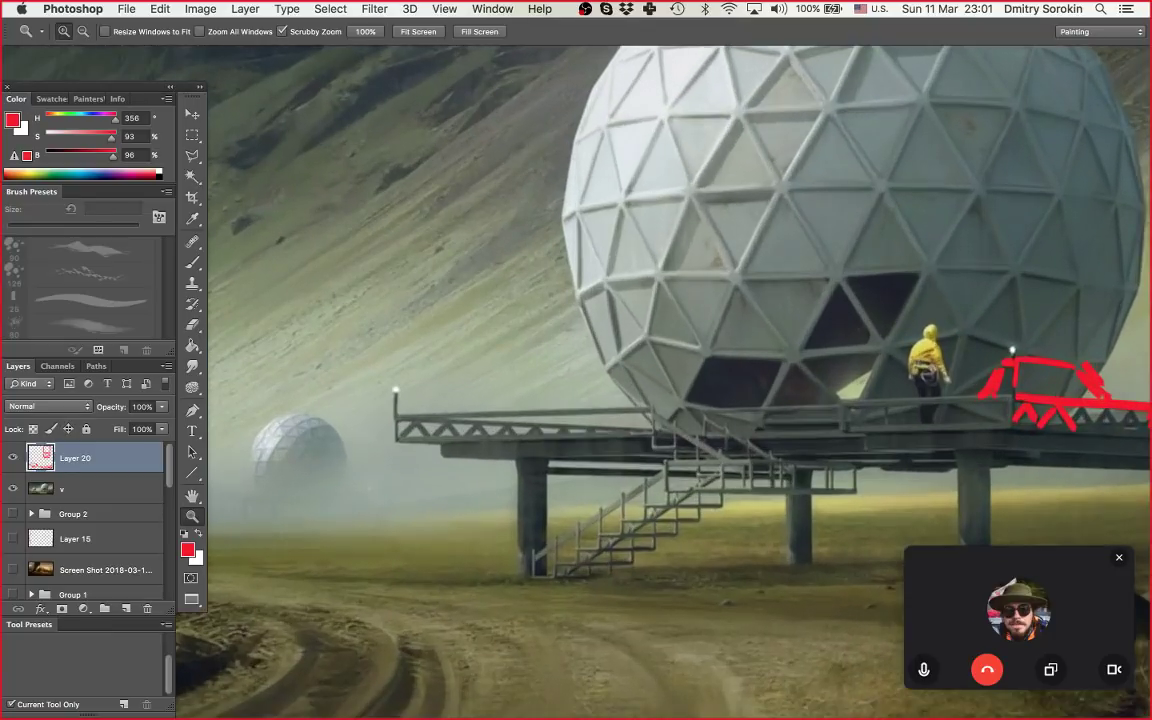
left_click_drag(400, 411, 404, 433)
left_click_drag(405, 404, 477, 404)
key("super+z")
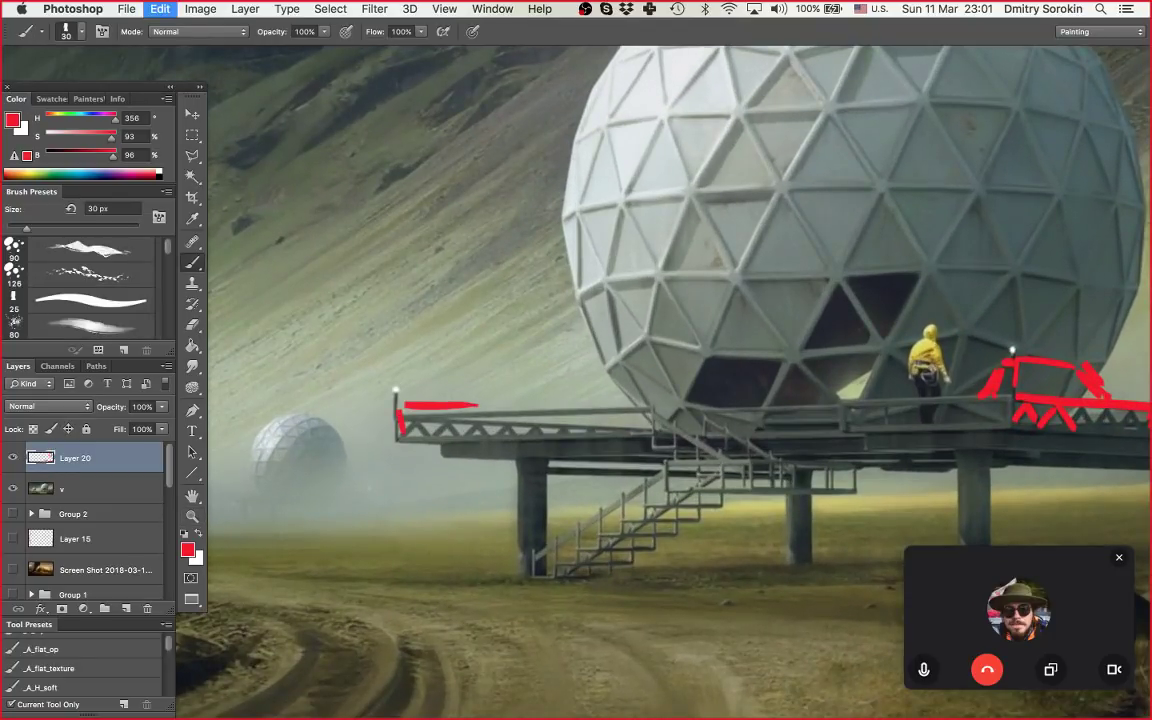
left_click_drag(403, 405, 450, 401)
key("super+z")
Step: Outline a long red box on the platform's left railing and a small square one near the stairs
key("super+minus")
key("super+minus")
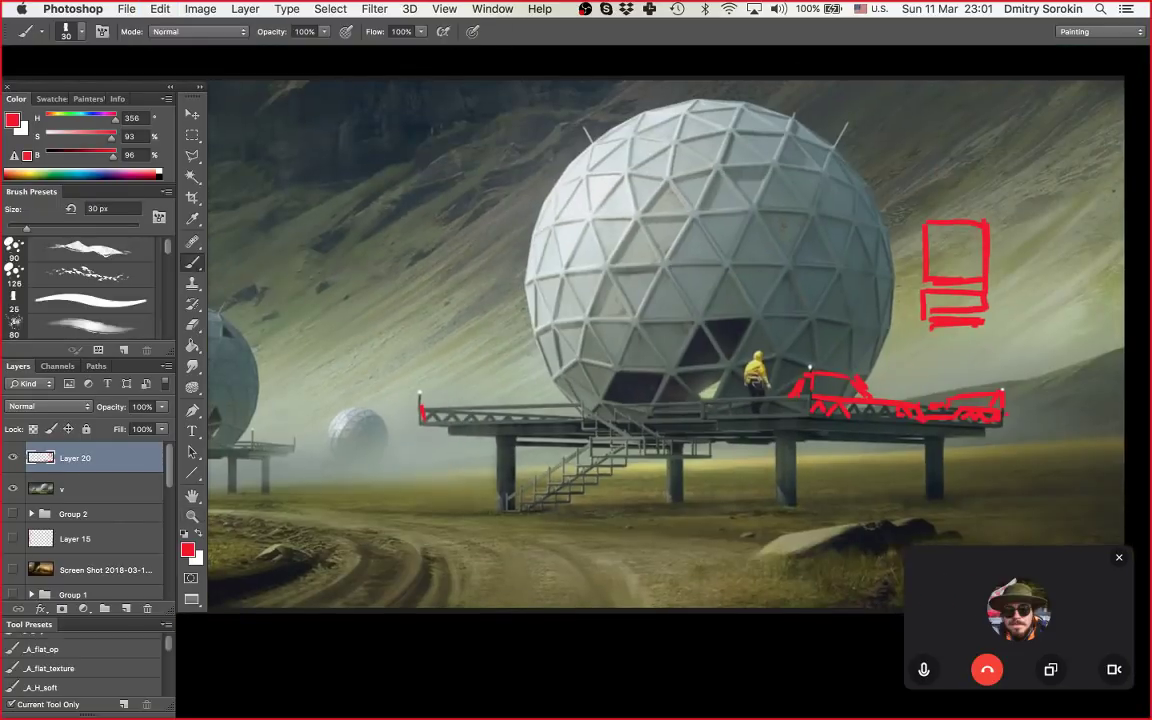
mouse_move(421, 406)
left_mouse_down()
mouse_move(504, 400)
mouse_move(503, 417)
mouse_move(433, 414)
mouse_move(445, 399)
left_mouse_up()
left_click_drag(537, 403, 537, 417)
mouse_move(537, 403)
left_mouse_down()
mouse_move(552, 401)
mouse_move(553, 418)
left_mouse_up()
left_click_drag(537, 418, 553, 418)
Step: Sketch a small red box on the railing next to the figure in yellow
key("z")
left_click_drag(590, 474, 625, 474)
key("b")
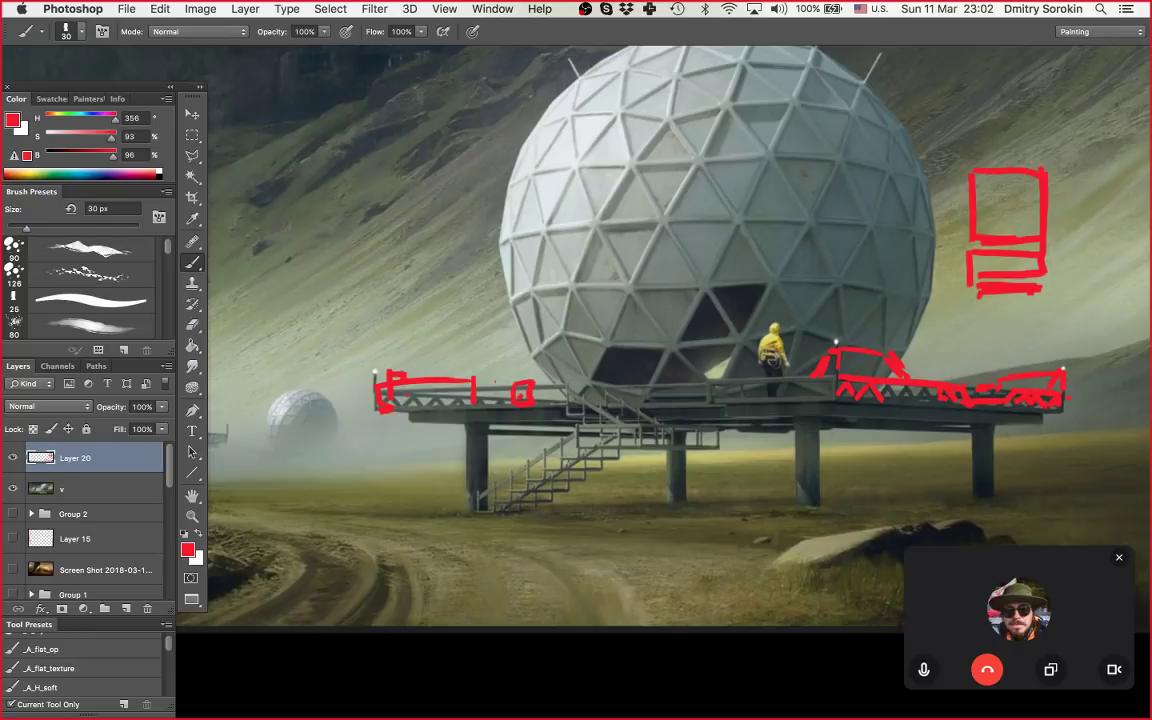
mouse_move(726, 381)
left_mouse_down()
mouse_move(757, 386)
mouse_move(737, 410)
mouse_move(723, 388)
mouse_move(772, 381)
left_mouse_up()
key("super+z")
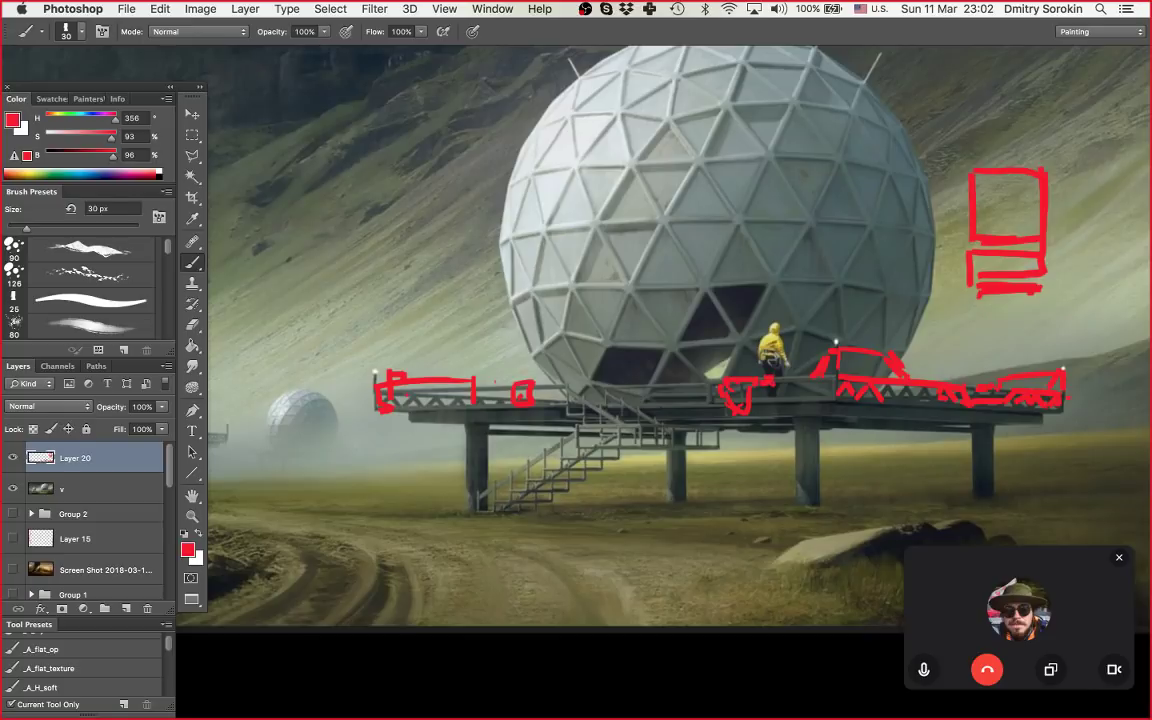
Step: Sketch a red crate on the ground beside the foot of the stairs
key("z")
left_click_drag(673, 306, 622, 290)
left_click_drag(700, 400, 752, 387)
key("b")
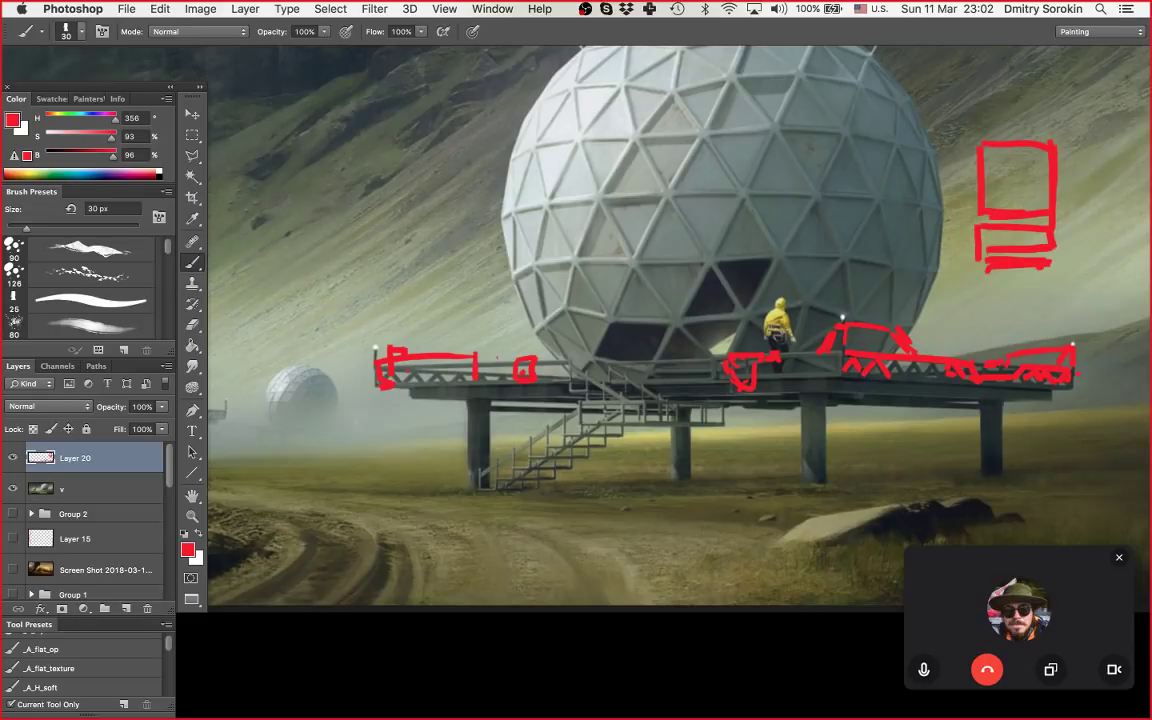
mouse_move(450, 480)
left_mouse_down()
mouse_move(565, 449)
mouse_move(517, 458)
mouse_move(577, 434)
left_mouse_up()
mouse_move(580, 437)
left_mouse_down()
mouse_move(582, 456)
mouse_move(559, 458)
mouse_move(574, 456)
mouse_move(584, 424)
left_mouse_up()
key("e")
key("b")
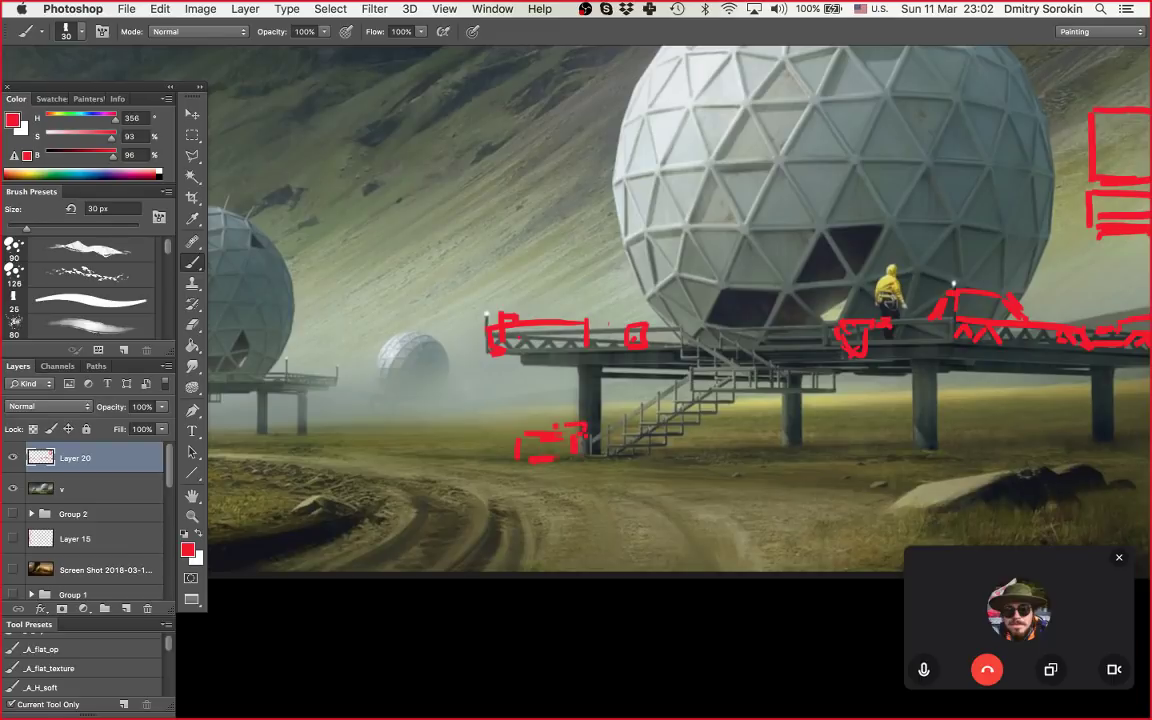
left_click_drag(660, 360, 501, 391)
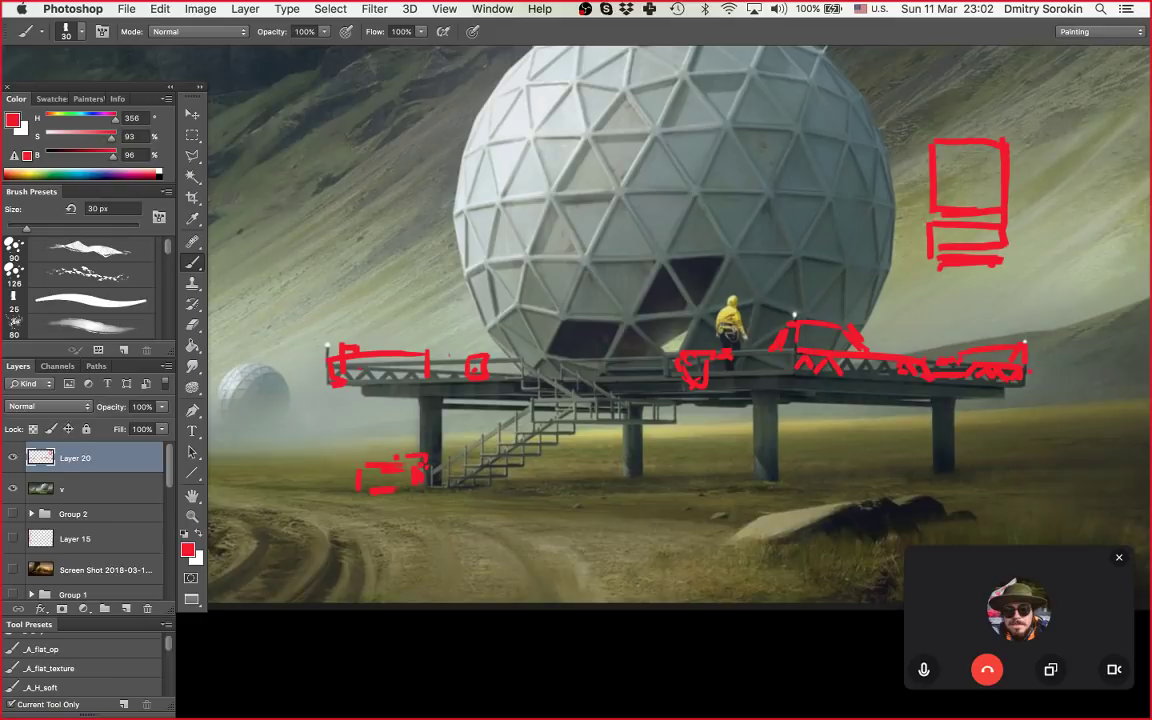
Step: Sketch red marks on the ground beside the platform's right support leg, and erase them again
mouse_move(818, 457)
left_mouse_down()
mouse_move(910, 457)
mouse_move(920, 470)
mouse_move(828, 466)
left_mouse_up()
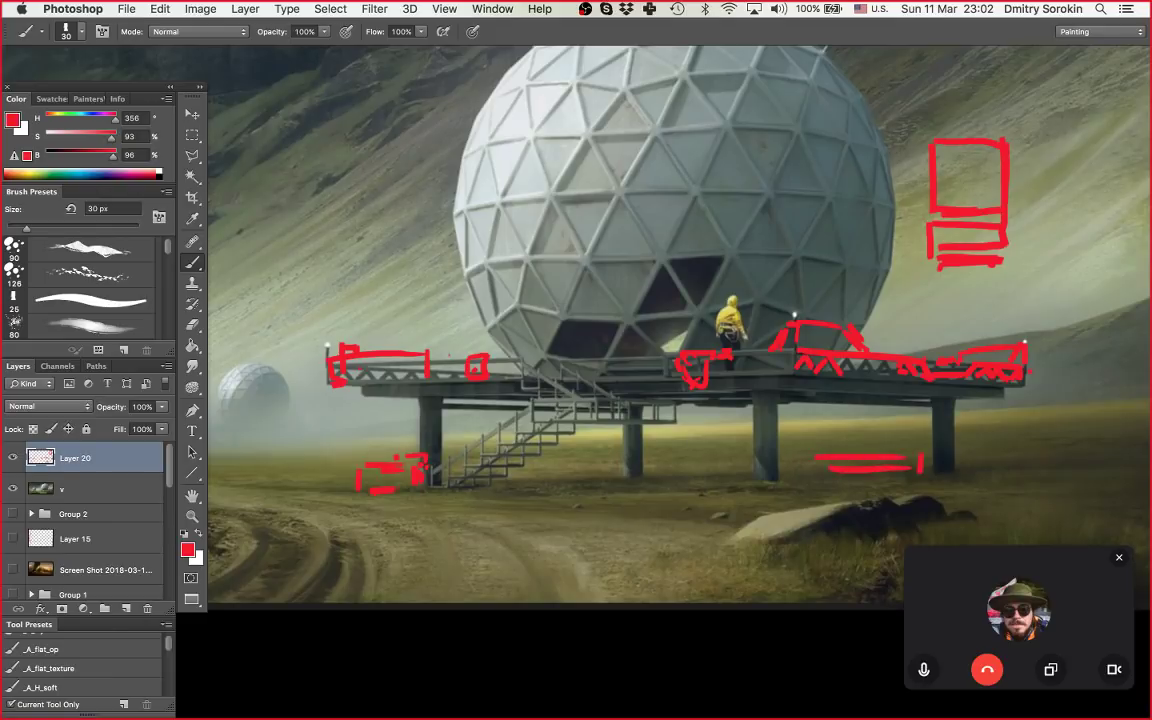
mouse_move(902, 444)
left_mouse_down()
mouse_move(931, 444)
mouse_move(943, 463)
left_mouse_up()
mouse_move(922, 468)
left_mouse_down()
mouse_move(951, 465)
mouse_move(943, 470)
left_mouse_up()
left_click_drag(818, 465, 795, 477)
key("e")
left_click(946, 456)
left_click_drag(950, 467, 798, 470)
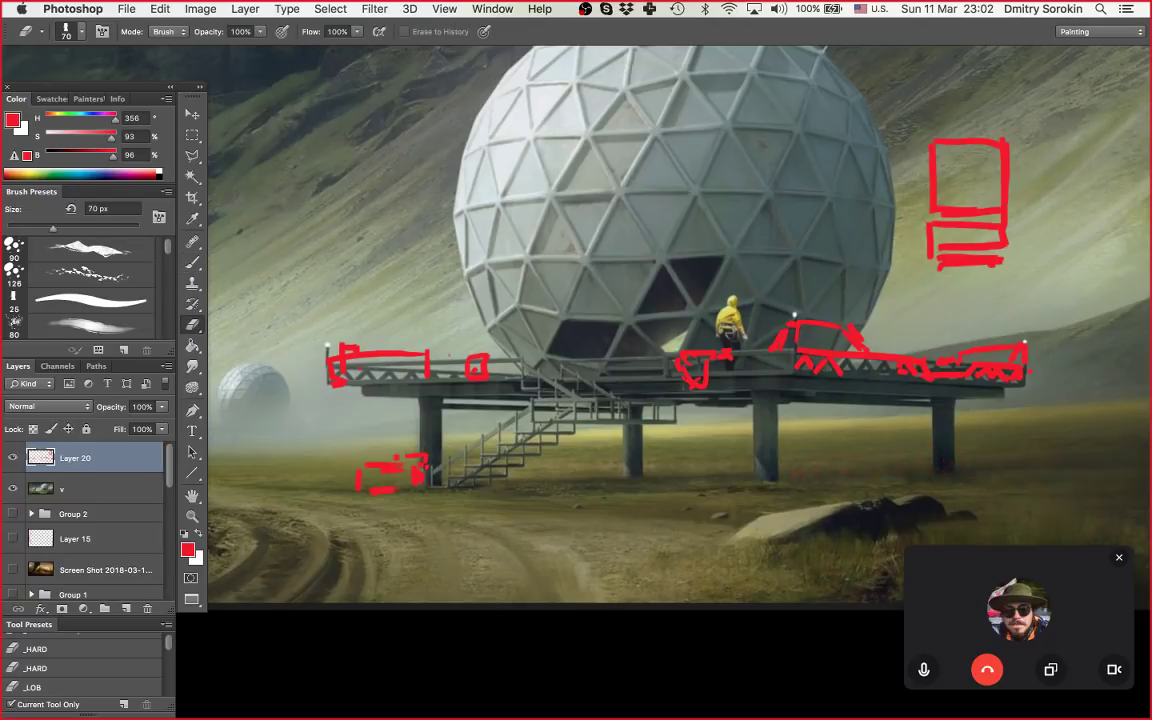
key("z")
mouse_move(985, 360)
left_mouse_down()
mouse_move(915, 365)
mouse_move(970, 400)
left_mouse_up()
left_click_drag(700, 330, 675, 386)
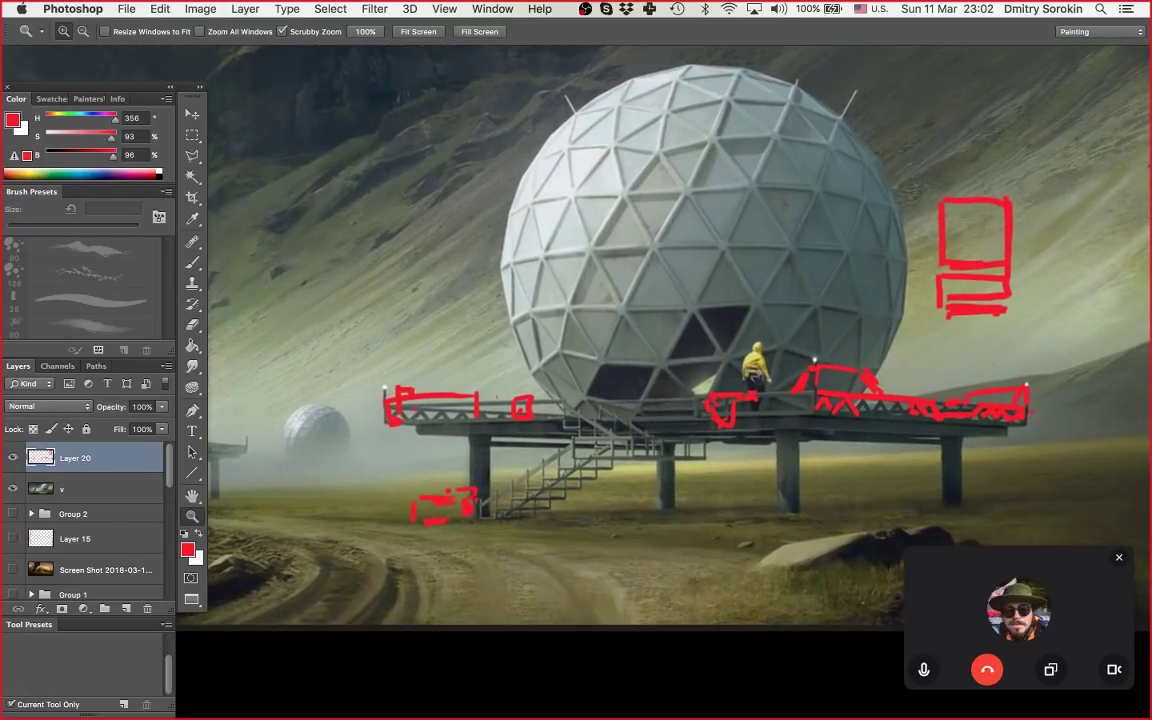
scroll(600, 300, "down", 1)
key("b")
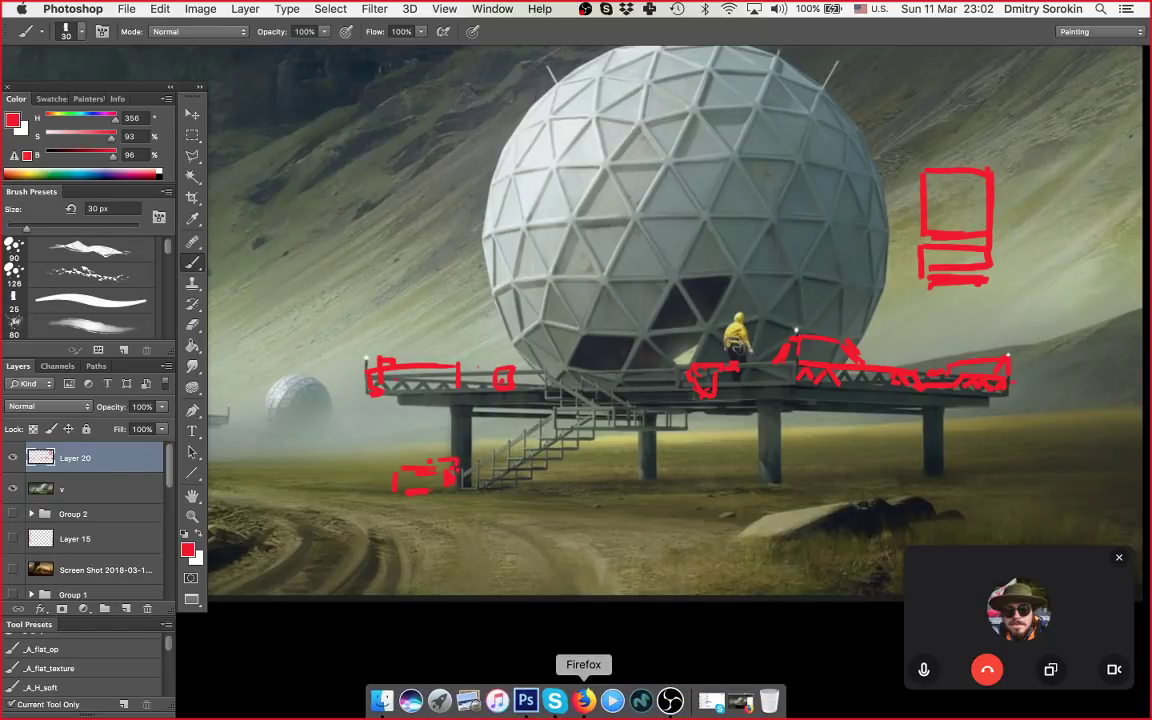
Step: Switch to Firefox and open a new tab for a reference search
left_click(584, 700)
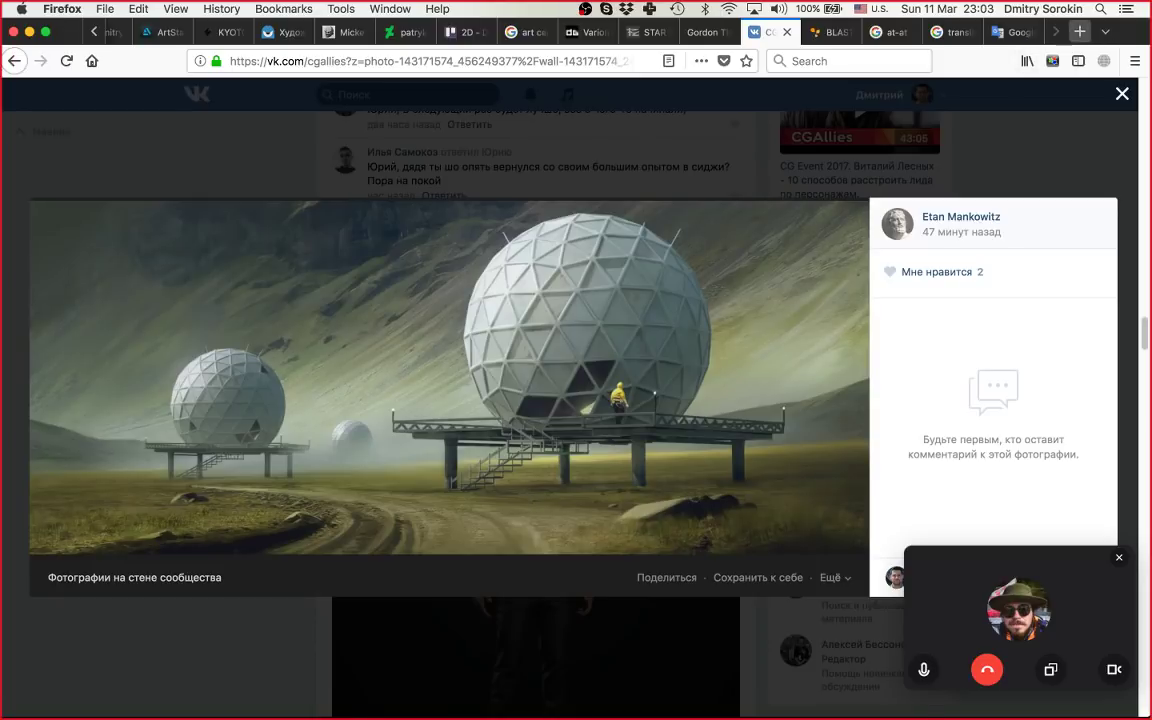
left_click(1079, 31)
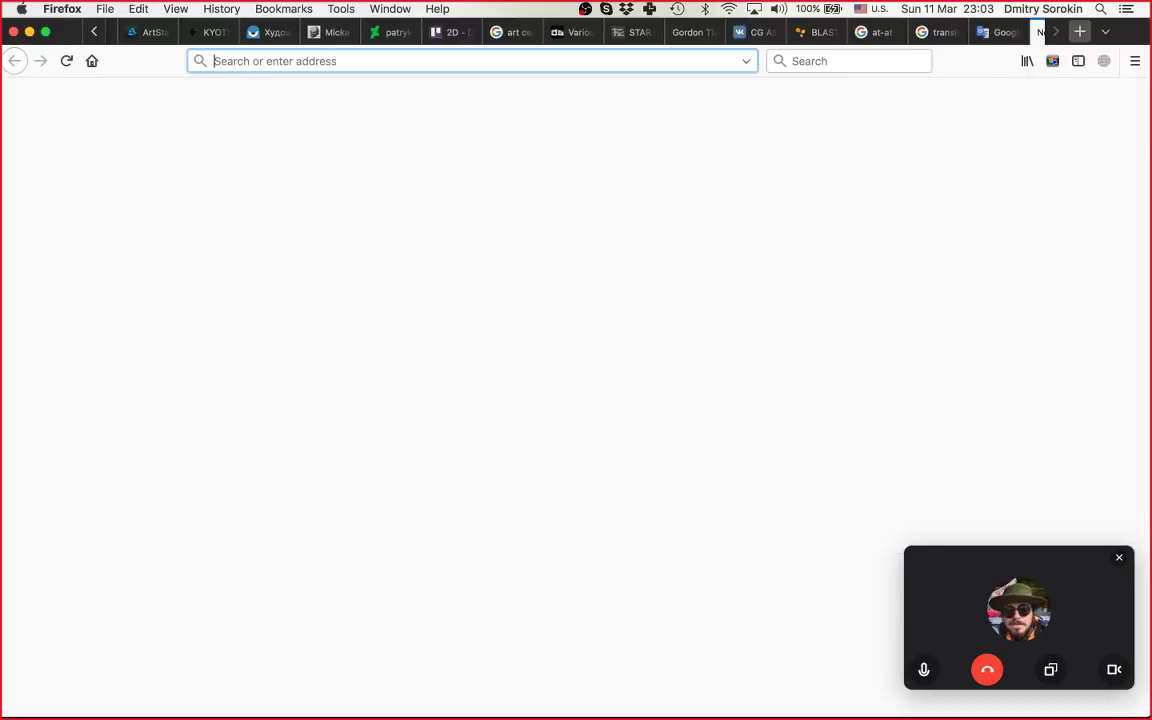
left_click(569, 130)
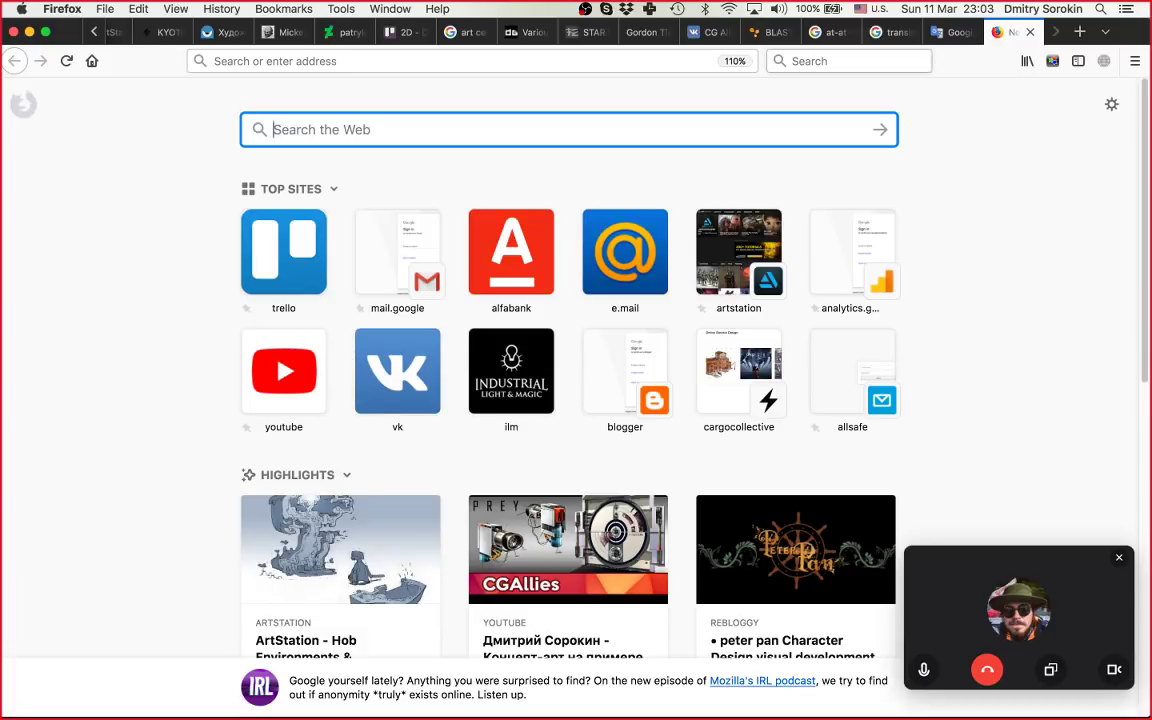
left_click(708, 31)
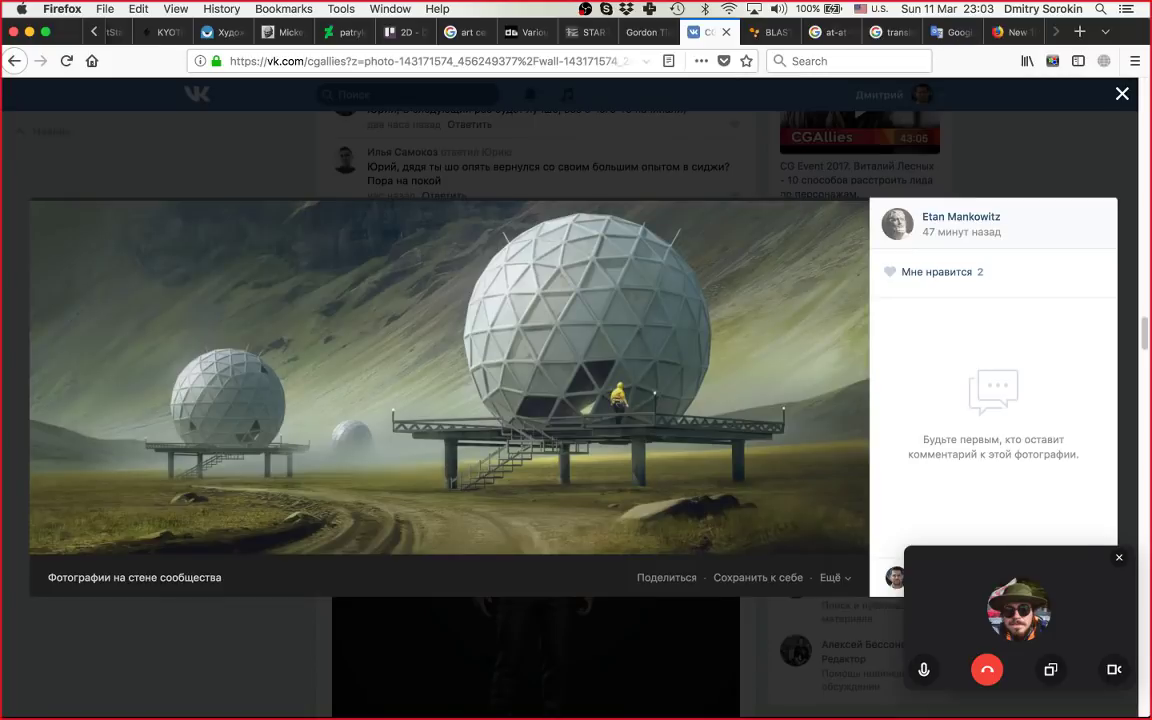
left_click(1012, 32)
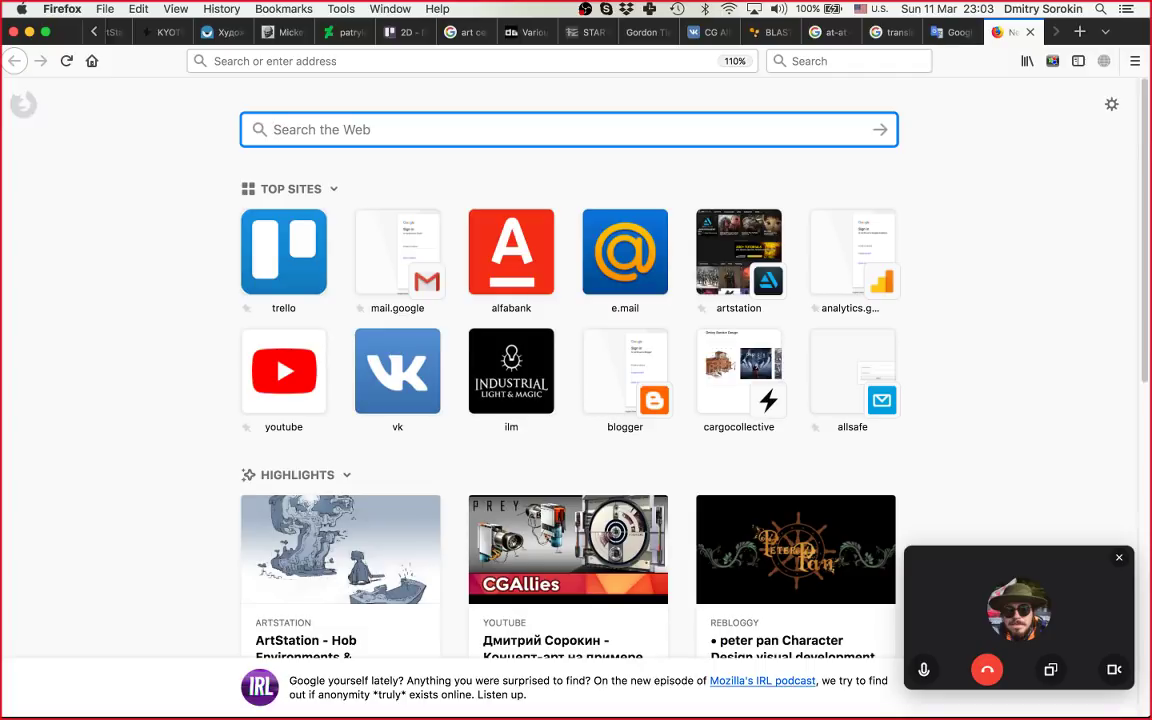
Step: Search Google Images for "станок качалка"
type("stanok k")
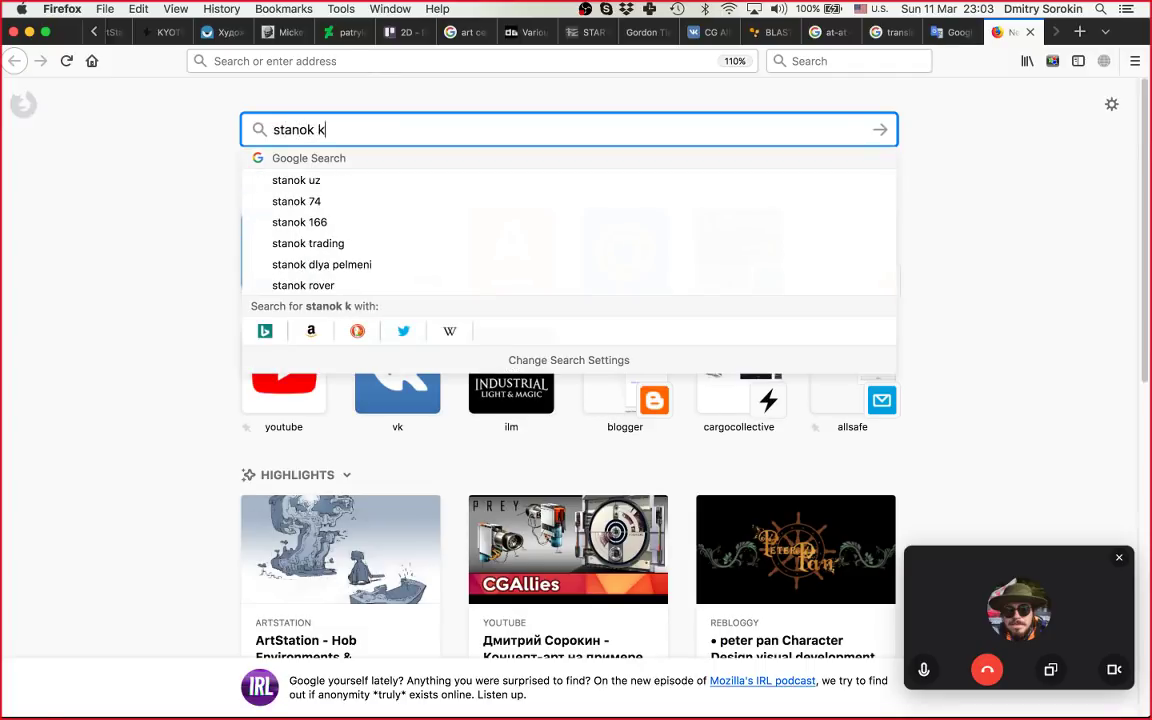
type("achalka")
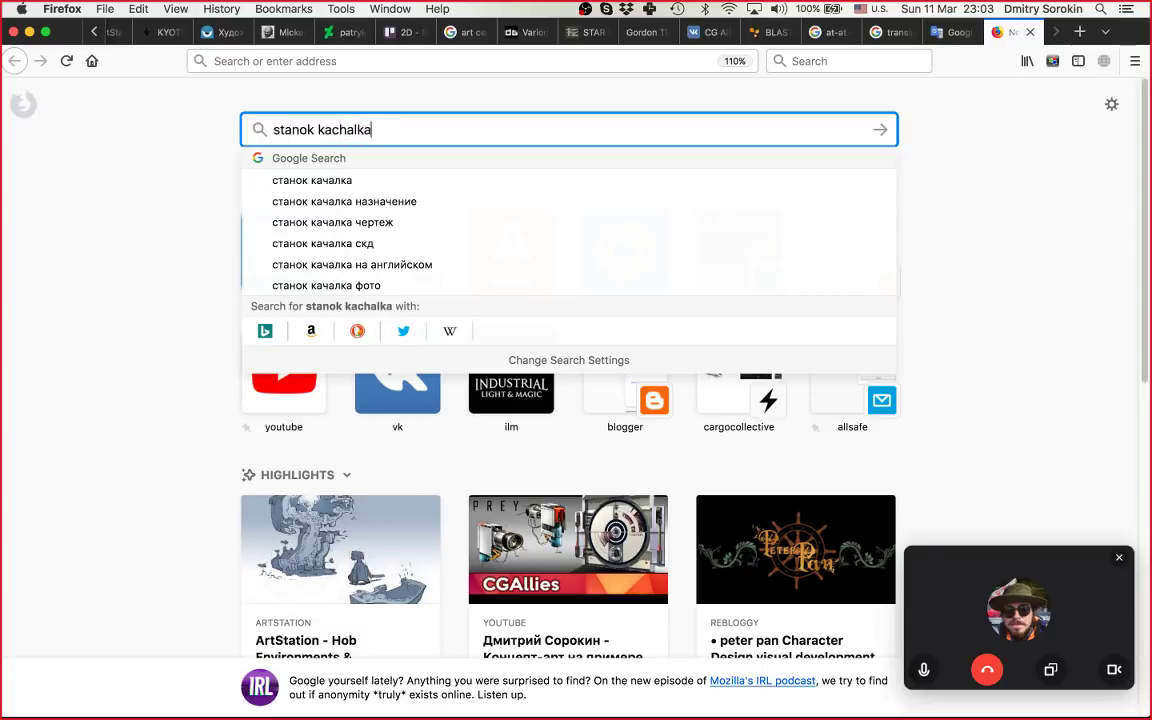
key("Down")
key("Return")
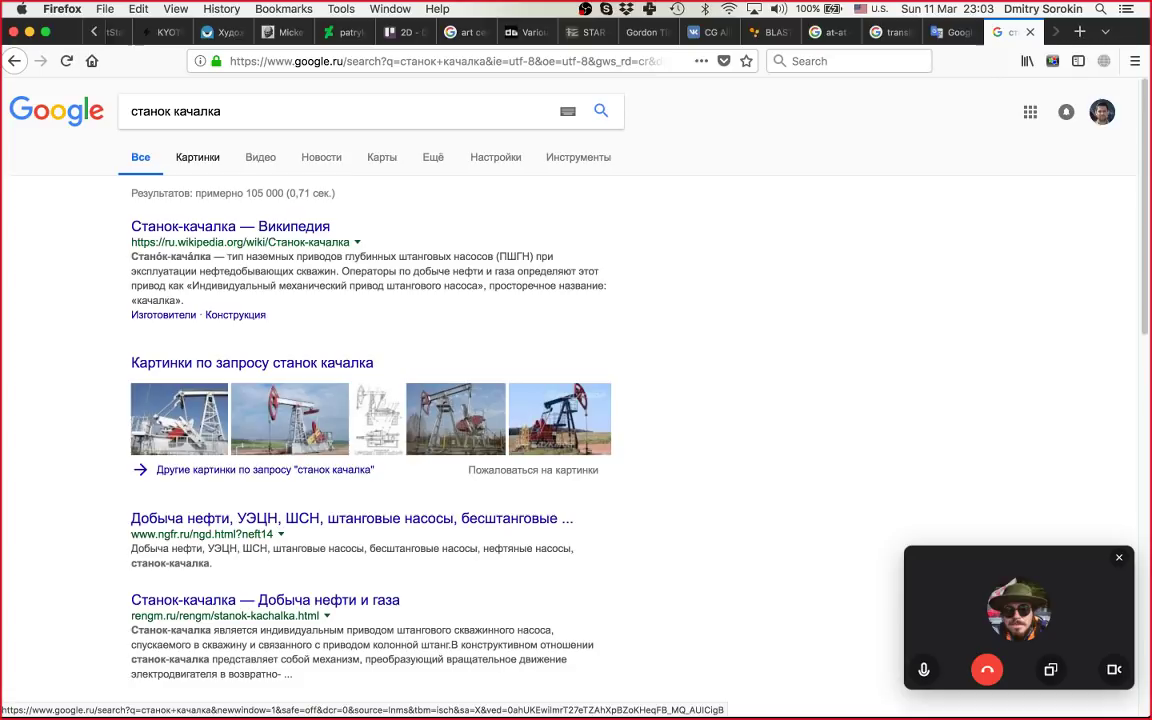
left_click(197, 157)
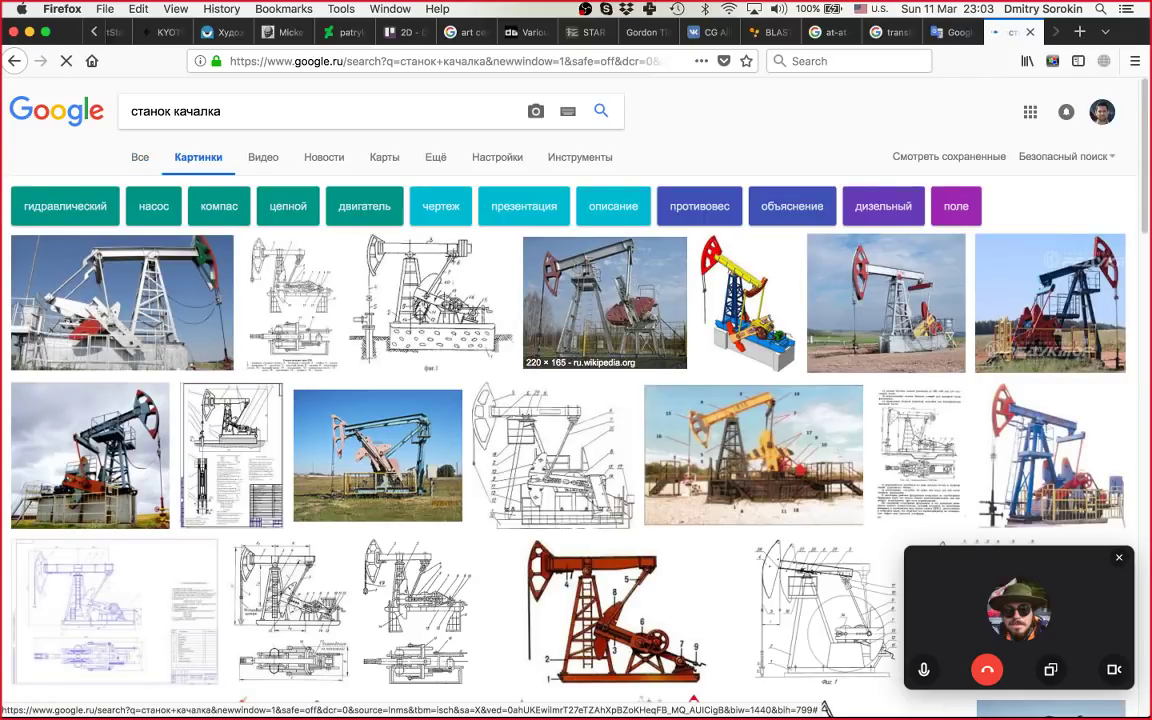
Step: Open the photo of the blue pump jack with the orange crank and bring it into the Photoshop document
scroll(378, 430, "down", 2)
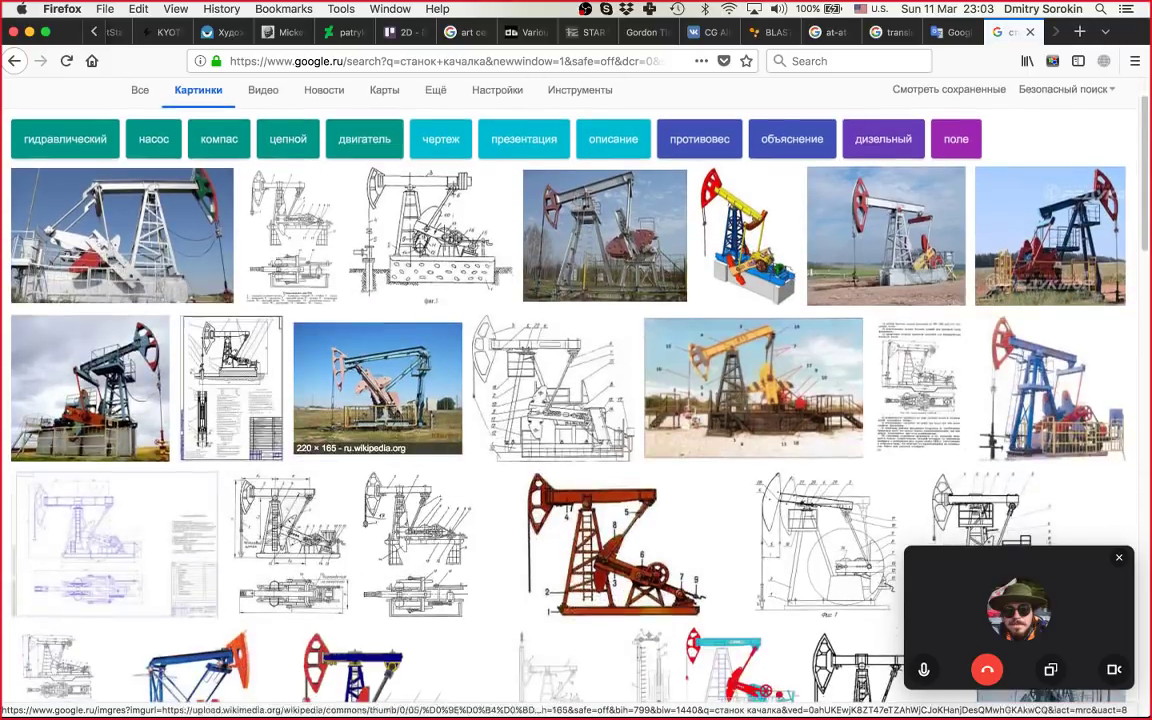
left_click(90, 400)
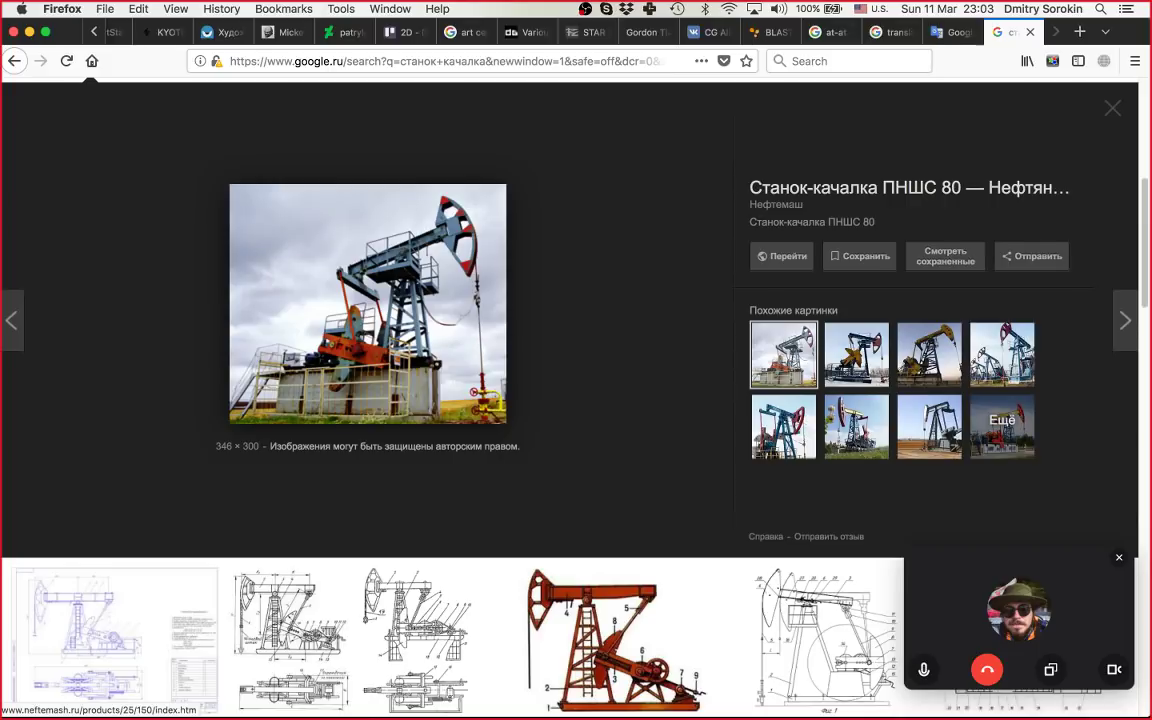
mouse_move(1128, 32)
left_mouse_down()
mouse_move(1107, 62)
mouse_move(1105, 296)
left_mouse_up()
left_click_drag(350, 560, 579, 184)
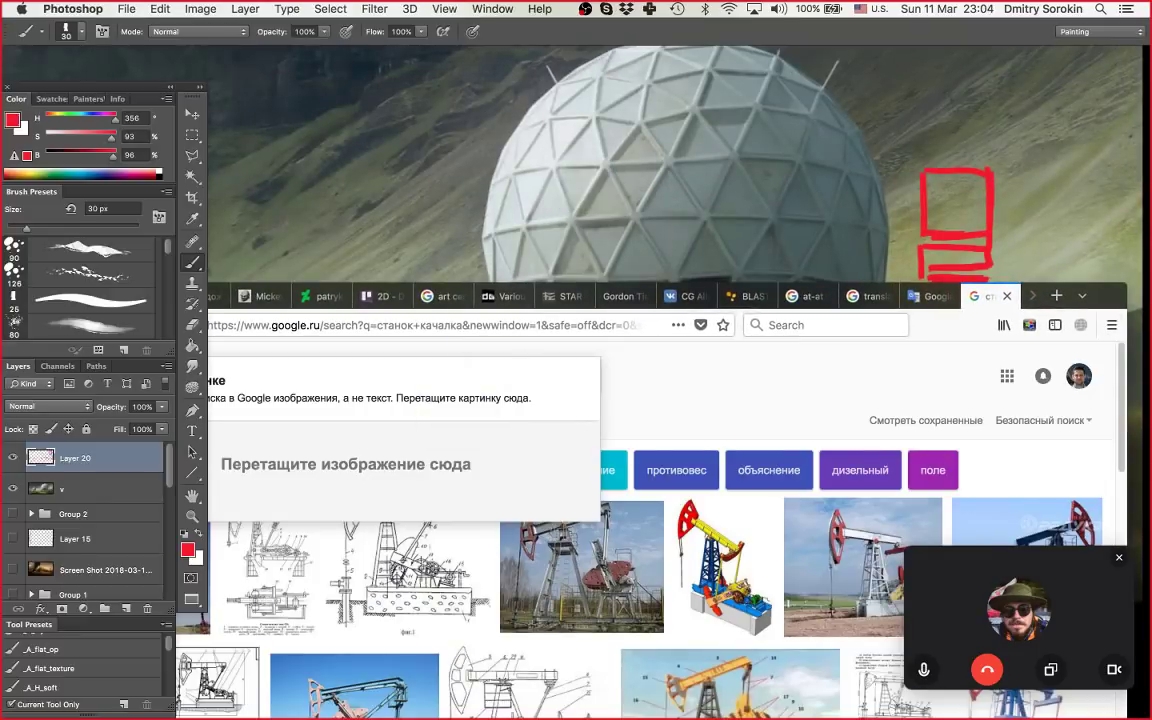
Step: Move the inserted pump jack photo onto the hillside above the small left dome
key("z")
mouse_move(668, 260)
left_mouse_down()
mouse_move(540, 290)
mouse_move(545, 357)
left_mouse_up()
left_click_drag(518, 289, 568, 292)
key("v")
mouse_move(494, 238)
left_mouse_down()
mouse_move(602, 348)
mouse_move(553, 341)
left_mouse_up()
key("z")
key("ctrl+plus")
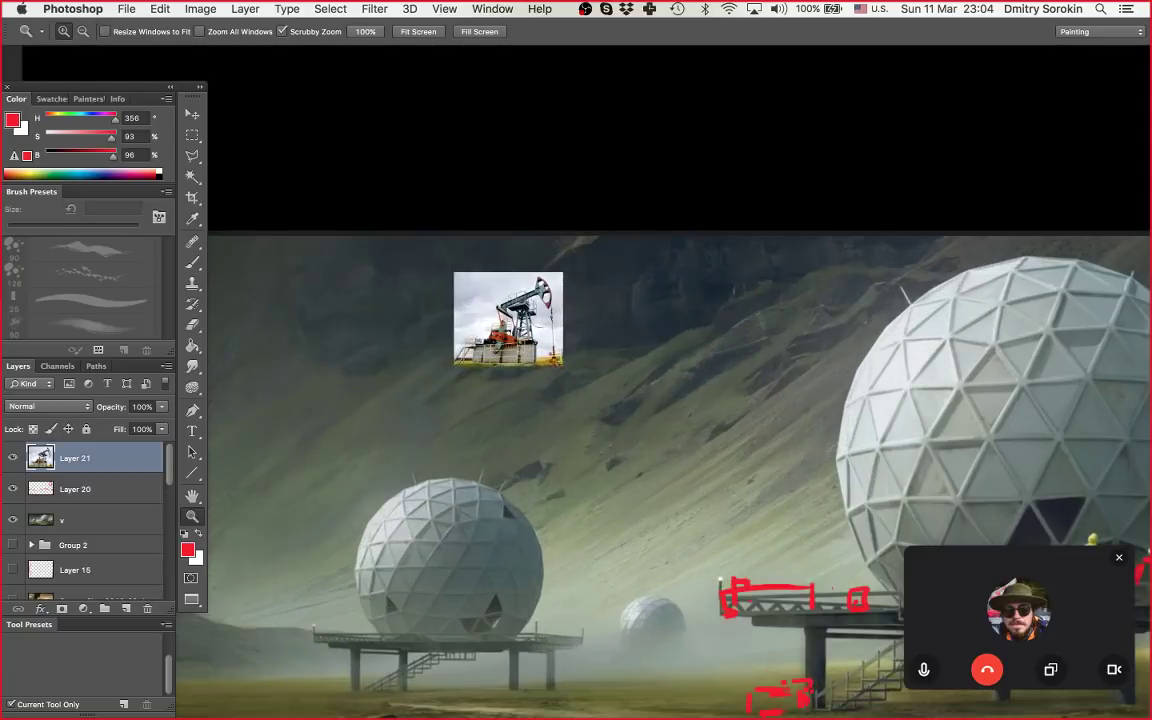
Step: Scale the pump jack photo up to nearly three times its size and position it over the left dome
key("ctrl+t")
left_click_drag(563, 272, 572, 225)
key("Return")
key("z")
left_click_drag(586, 311, 414, 448)
key("v")
key("super+t")
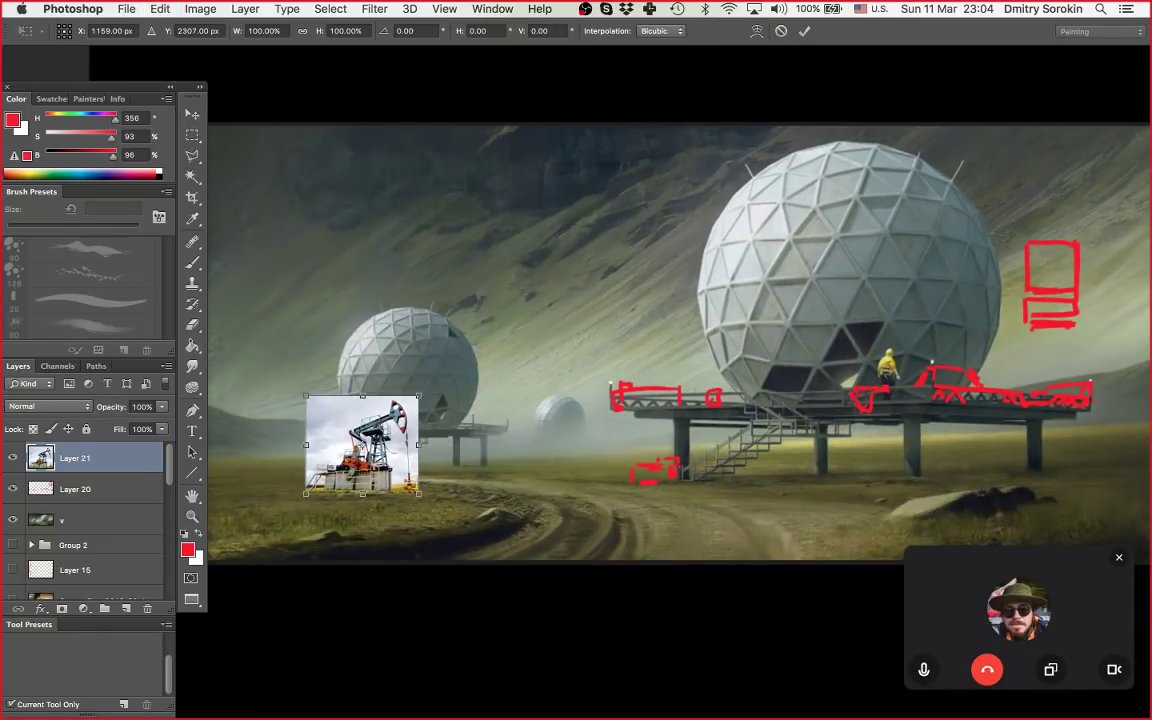
left_click_drag(418, 396, 627, 215)
key("Return")
left_click_drag(547, 280, 480, 282)
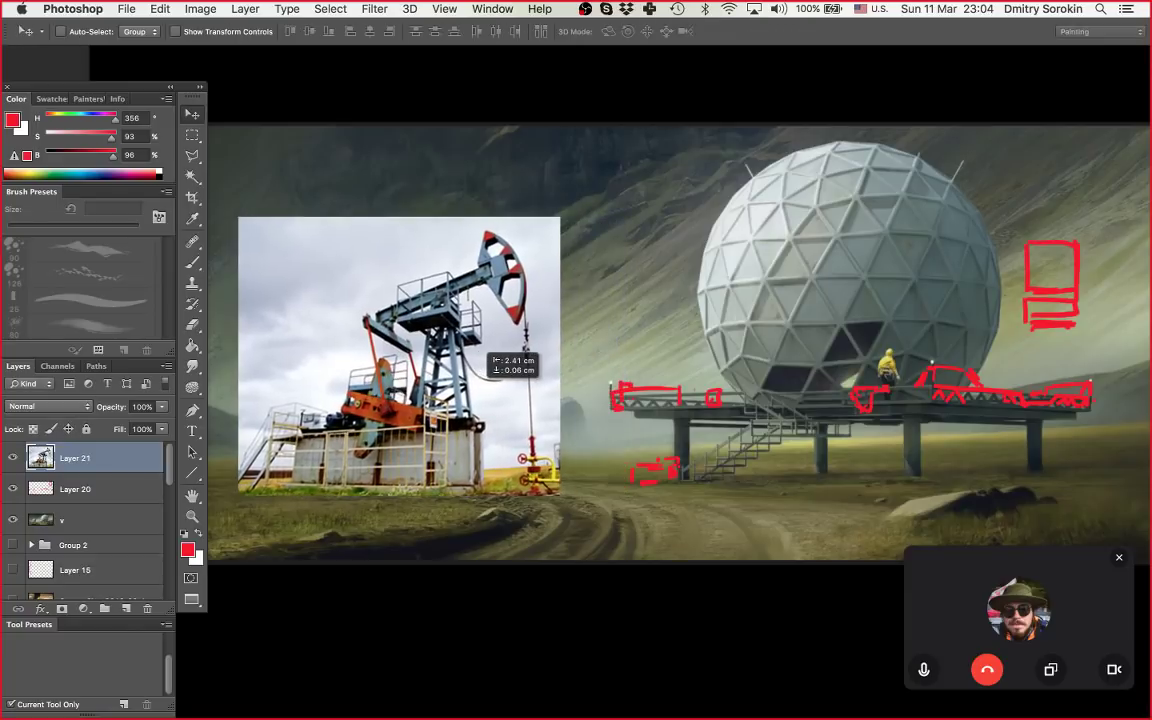
Step: Hide the earlier red platform sketch on Layer 20
left_click(12, 489)
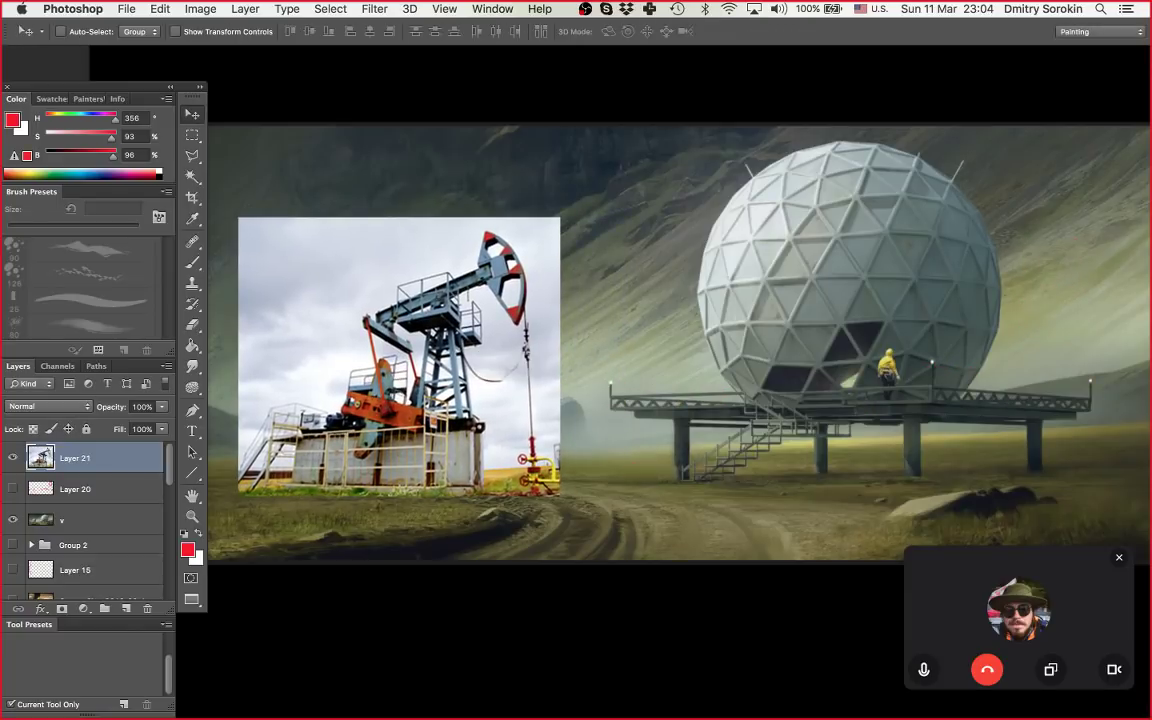
key("ctrl+t")
right_click(442, 312)
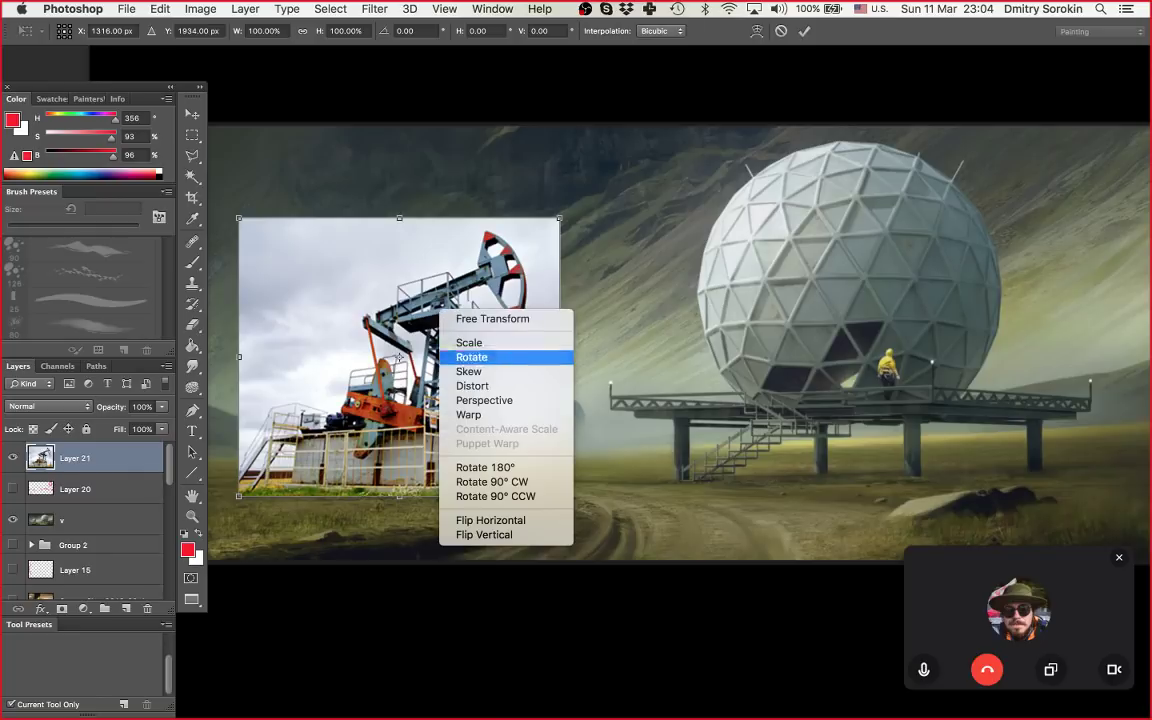
key("Escape")
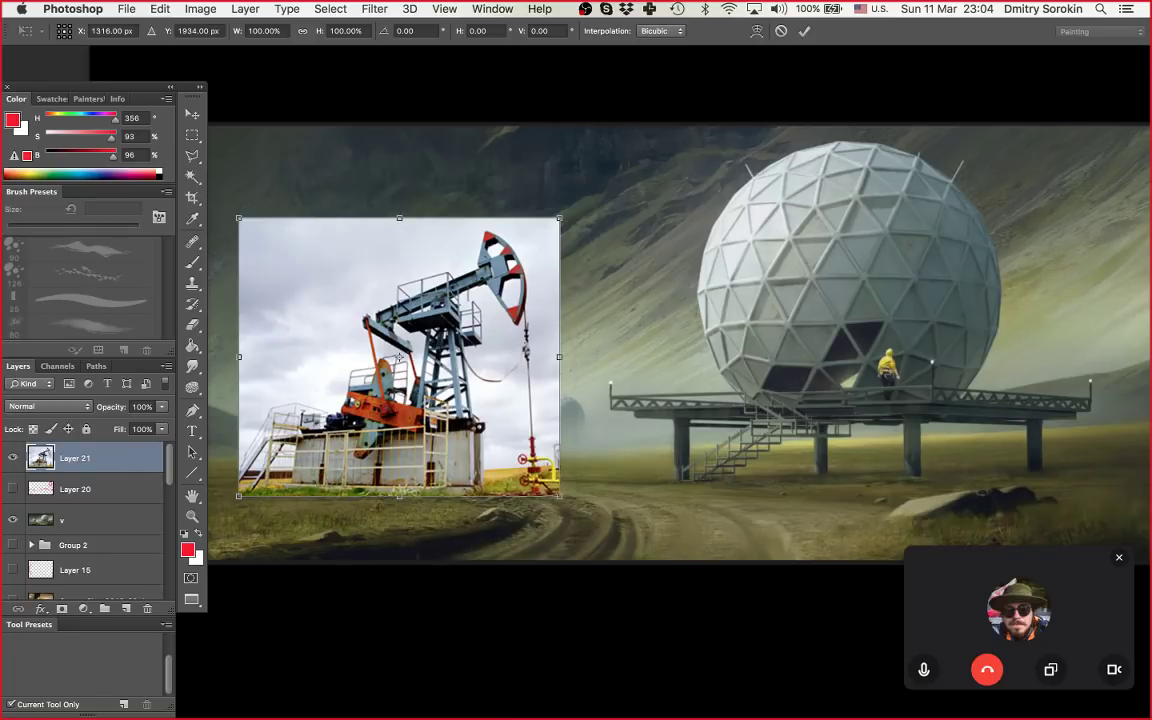
key("Escape")
Step: Shift the pump jack photo slightly toward the big dome and add a new empty layer stacked directly above the photo's layer
left_click_drag(491, 342, 512, 350)
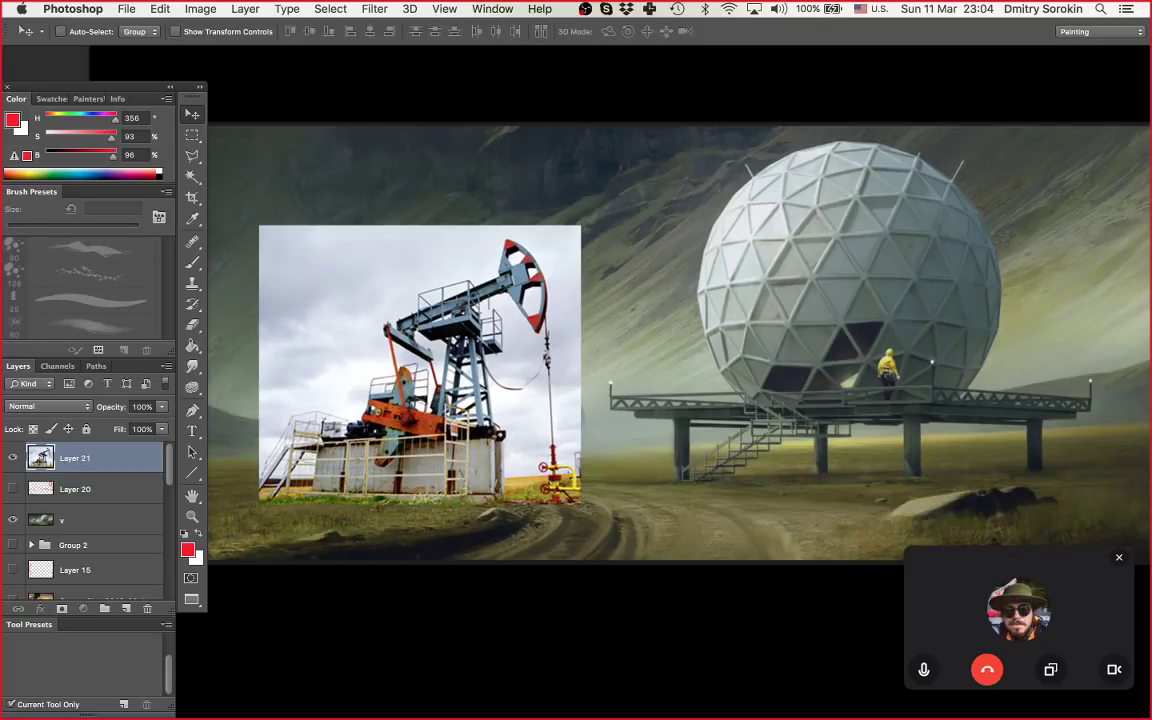
left_click(80, 520)
left_click(126, 608)
key("z")
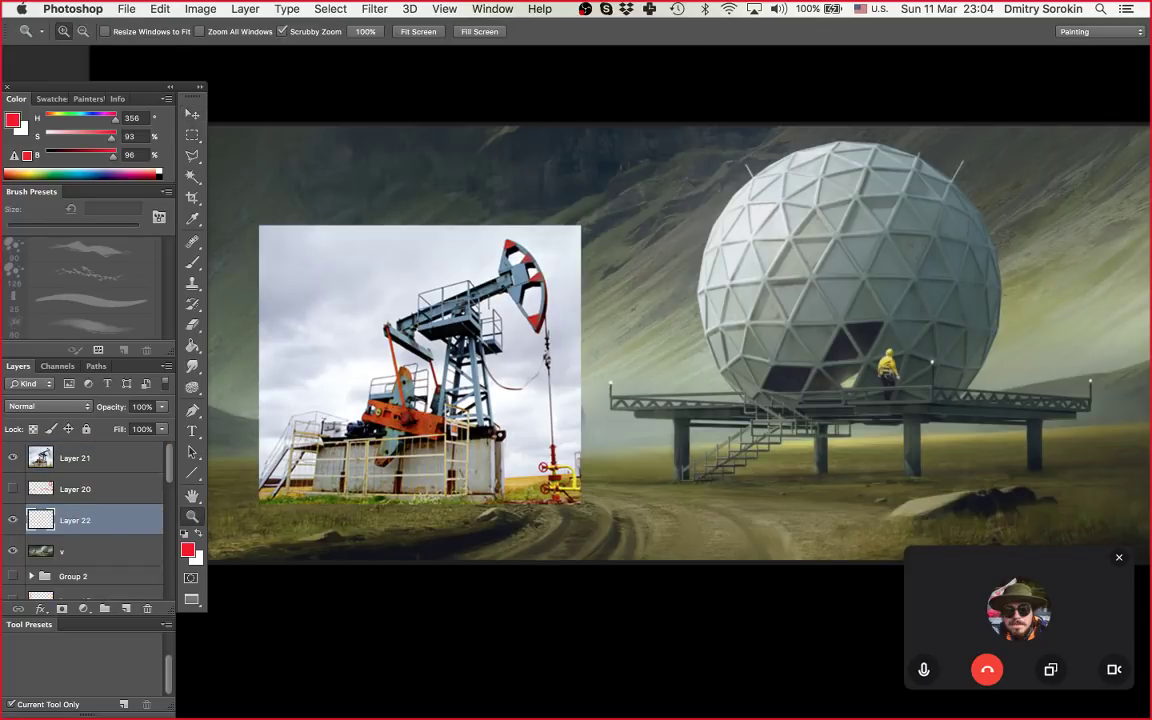
left_click_drag(680, 345, 635, 323)
left_click_drag(754, 413, 772, 413)
key("b")
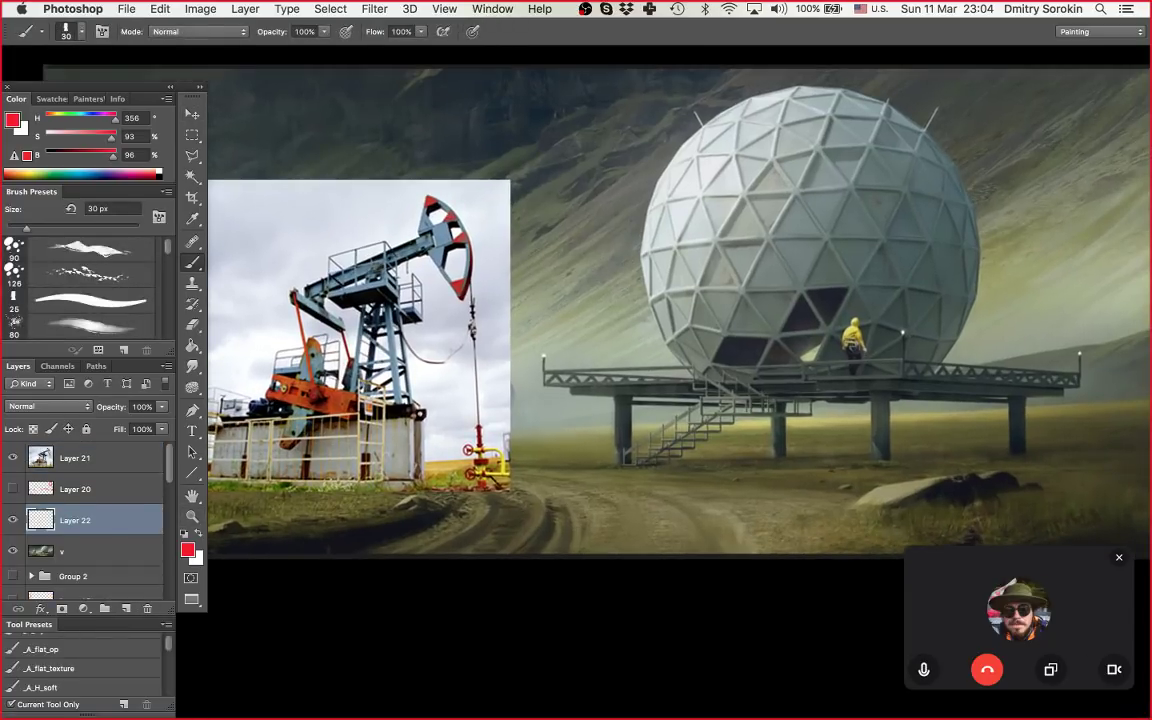
key("z")
left_click_drag(560, 380, 647, 343)
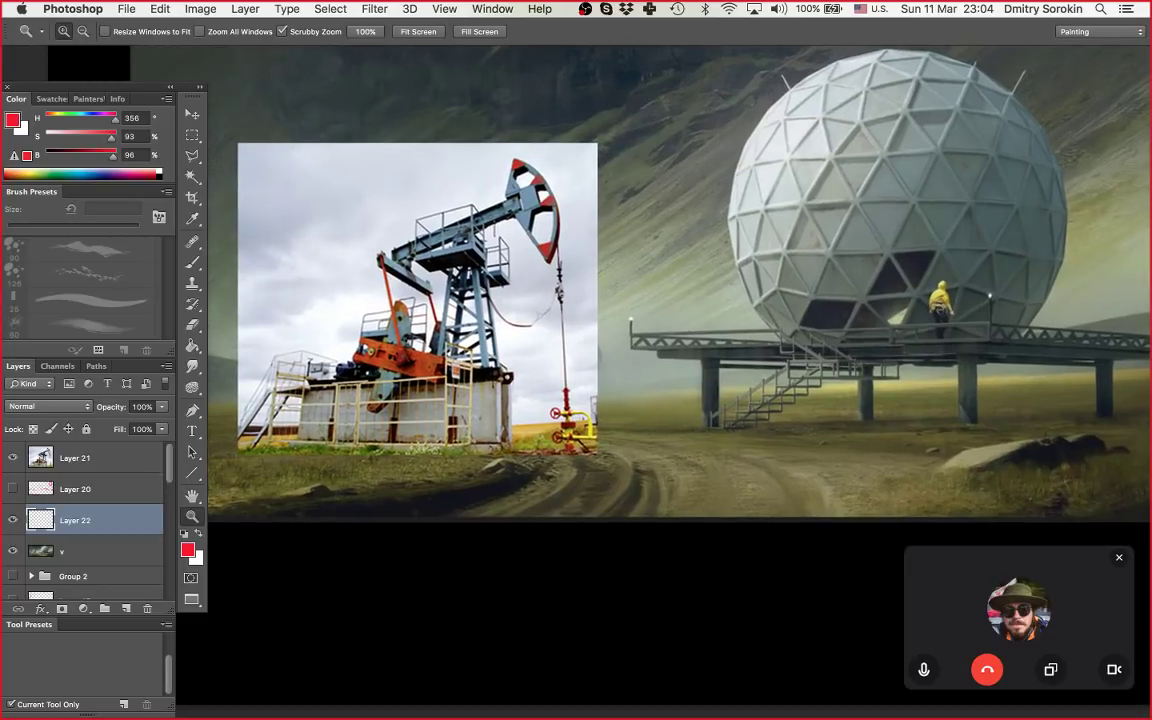
left_click_drag(42, 458, 45, 536)
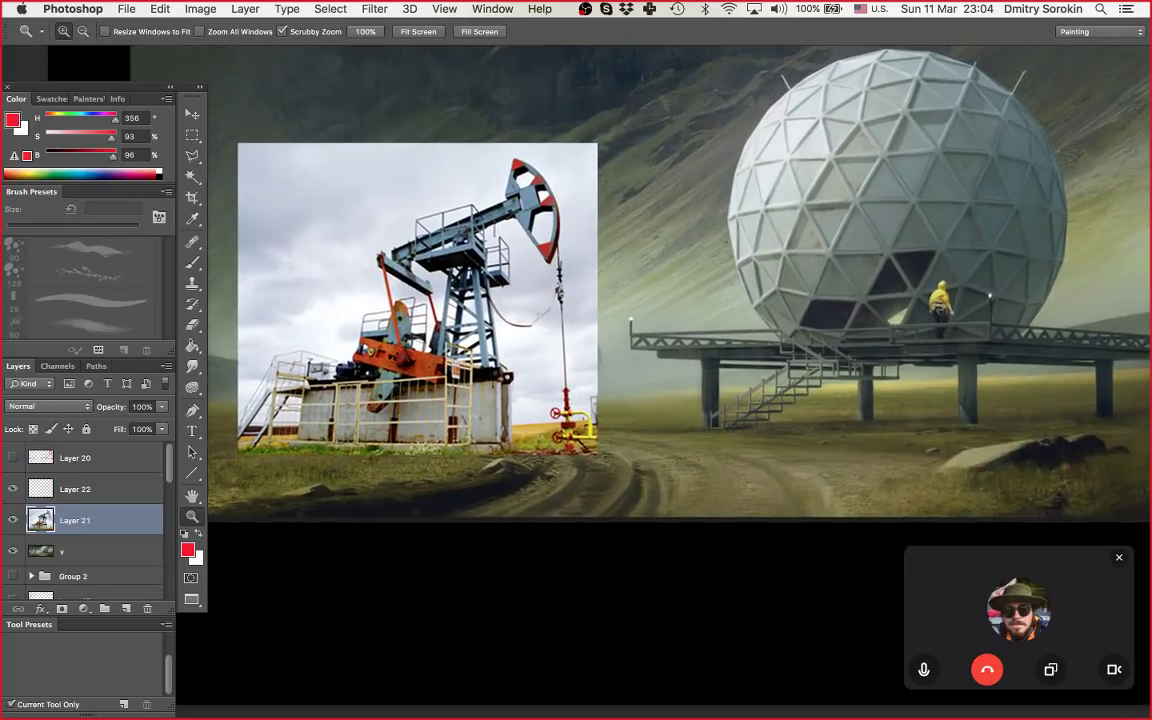
Step: Set the brush colour to a bright red with hue 360, saturation 99 and brightness 89
key("b")
left_click(374, 331, "alt")
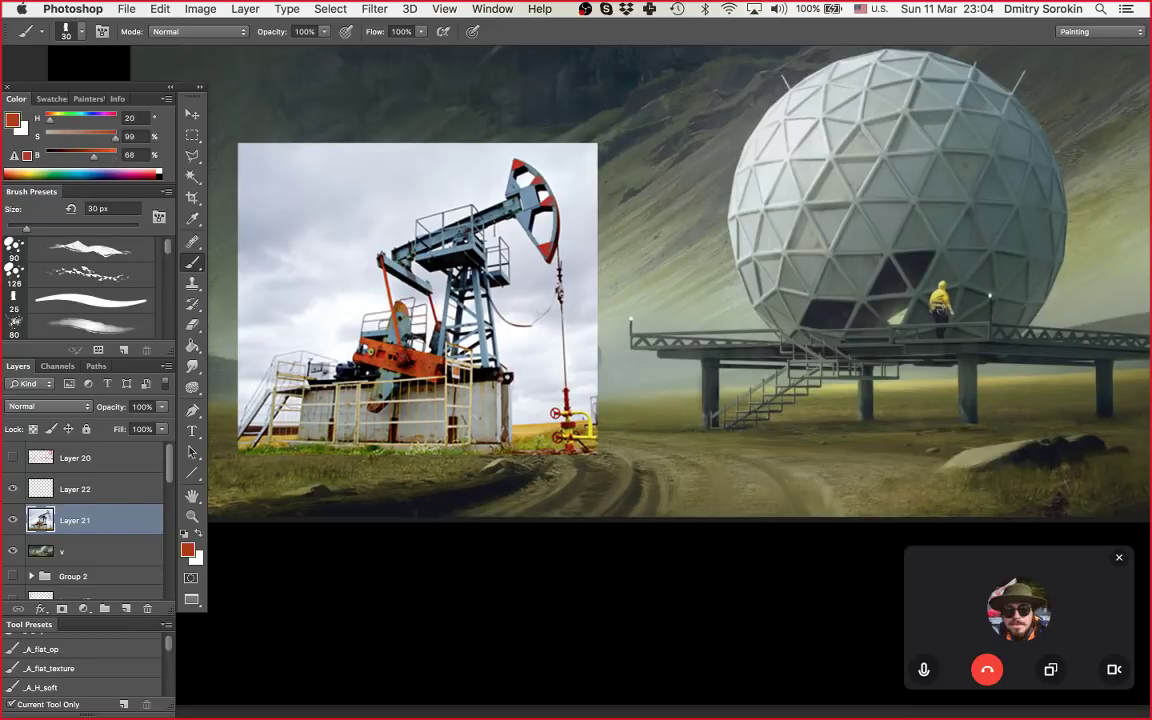
left_click_drag(94, 156, 108, 156)
left_click(116, 118)
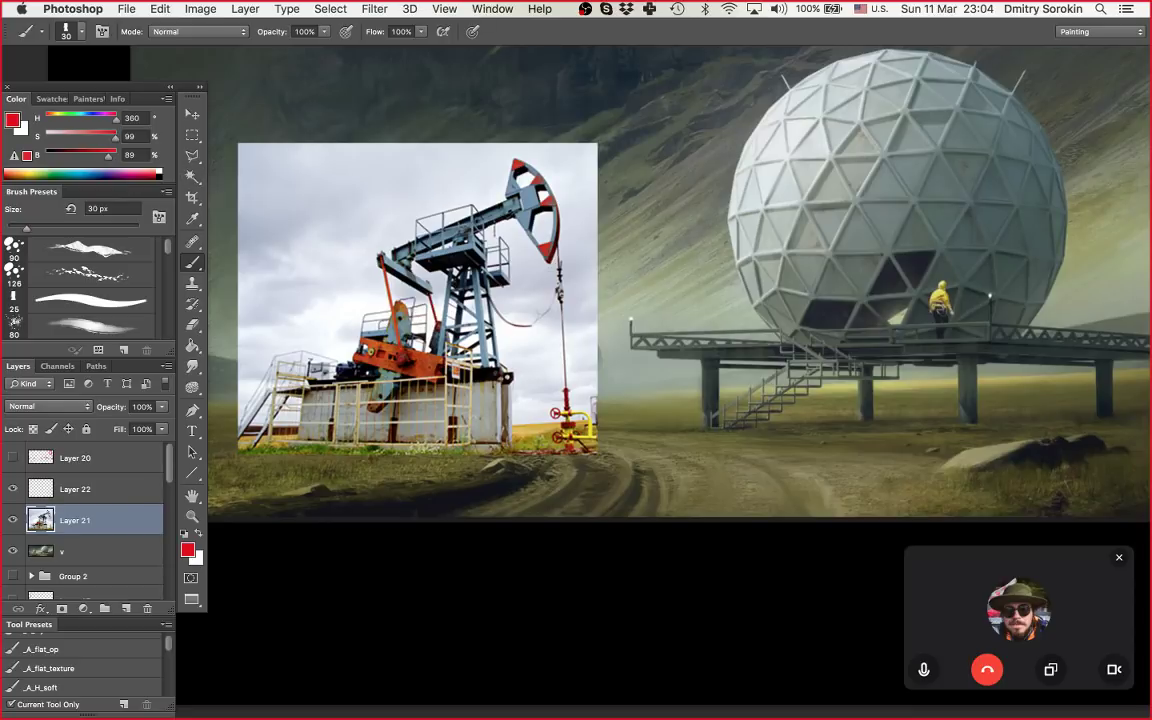
Step: On Layer 22, outline the platform's truss railing to the right of the yellow-coated figure in red and trace its zigzag bracing
left_click_drag(640, 300, 491, 301)
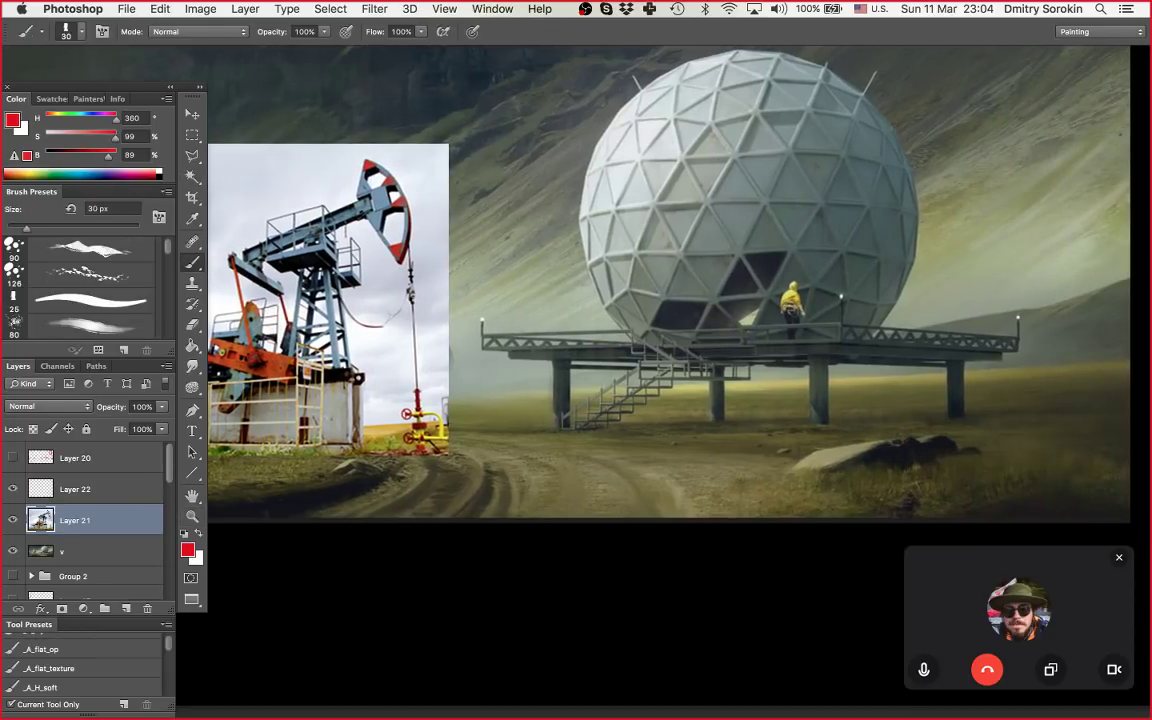
left_click(90, 489)
mouse_move(840, 323)
left_mouse_down()
mouse_move(840, 338)
mouse_move(862, 326)
mouse_move(1004, 342)
left_mouse_up()
key("super+z")
mouse_move(842, 323)
left_mouse_down()
mouse_move(893, 326)
mouse_move(840, 340)
left_mouse_up()
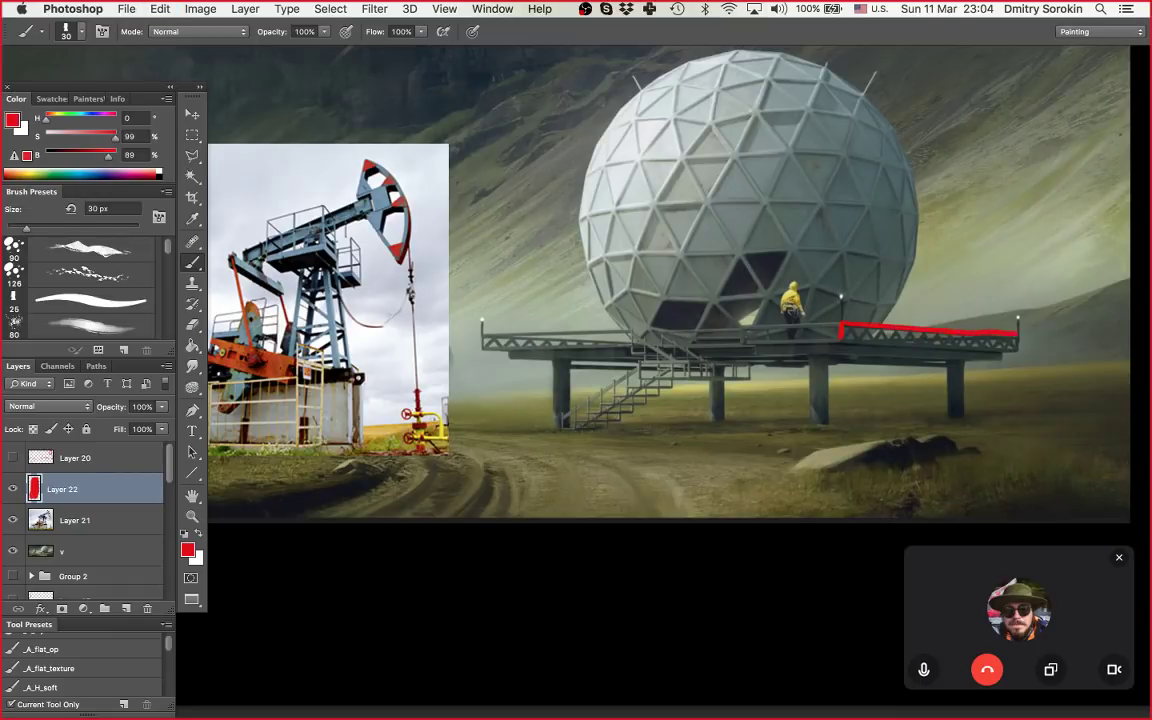
left_click_drag(1004, 343, 1020, 344)
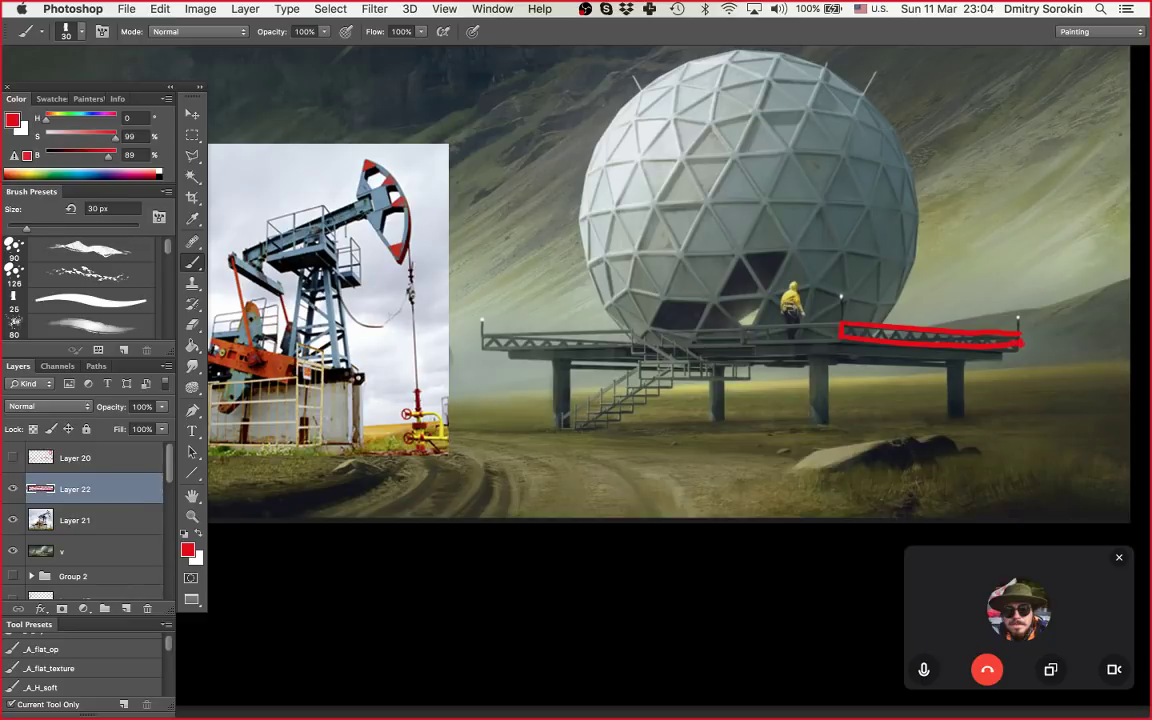
key("m")
key("b")
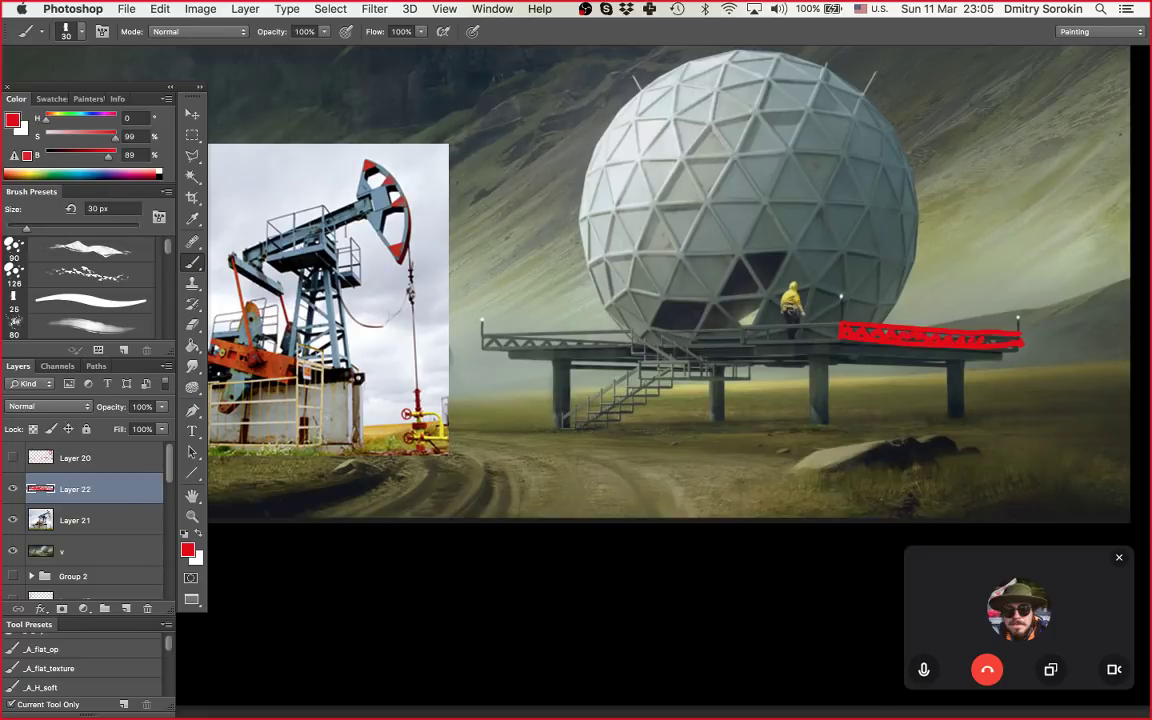
Step: Draw a red rectangle around the yellow fence in front of the pump jack's concrete base
key("z")
left_click_drag(882, 306, 1048, 244)
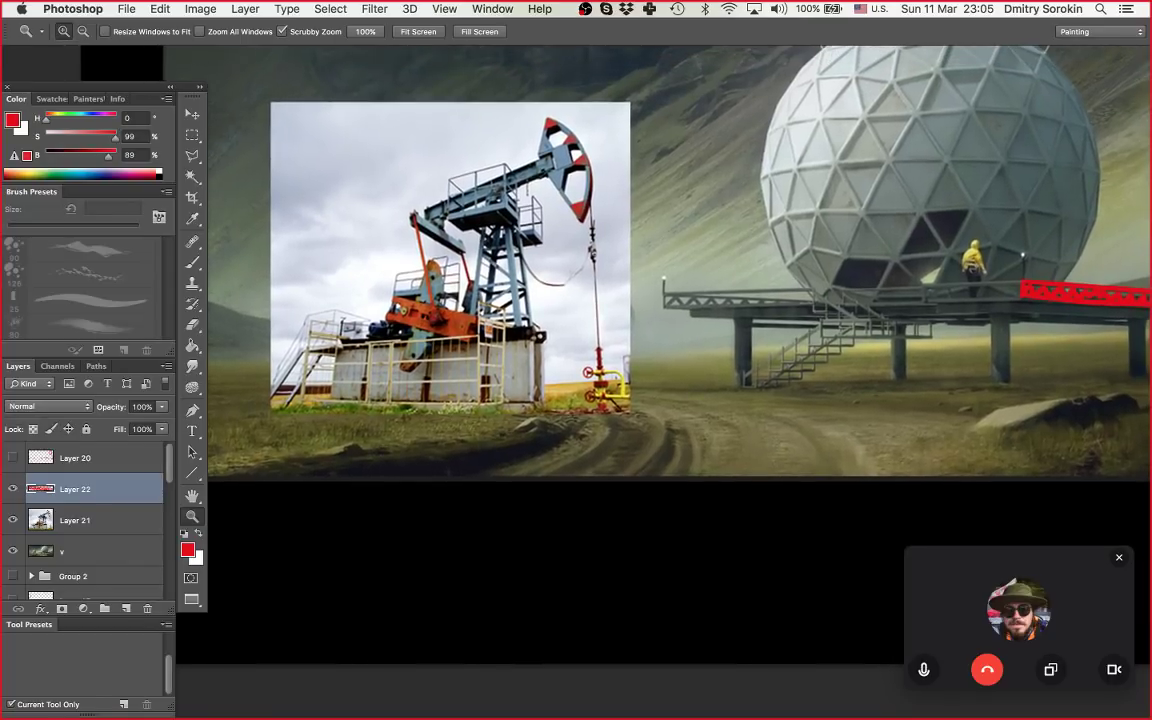
key("b")
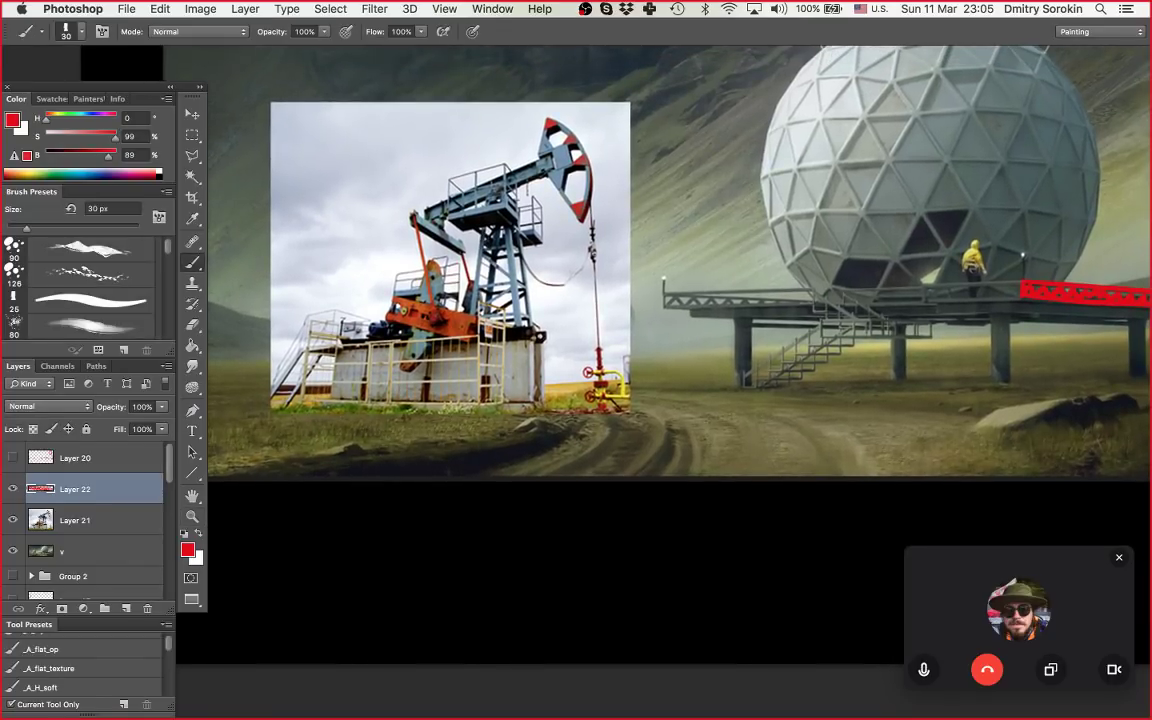
left_click_drag(980, 290, 911, 307)
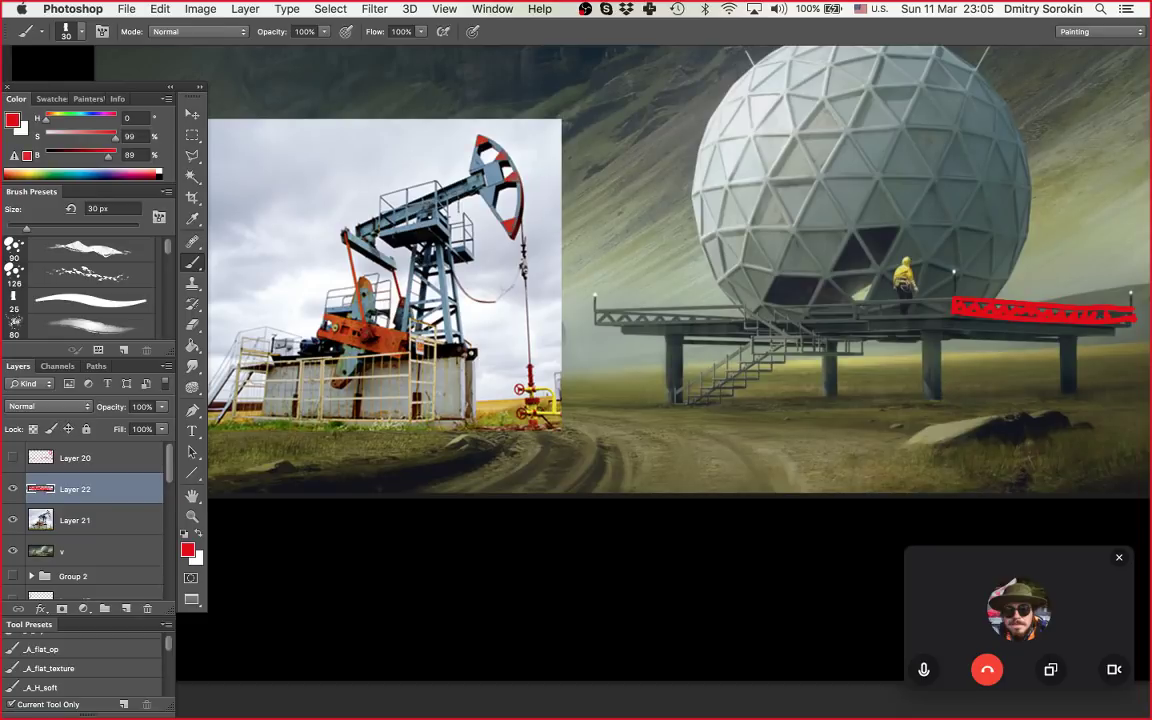
mouse_move(269, 364)
left_mouse_down()
mouse_move(408, 353)
mouse_move(407, 417)
left_mouse_up()
mouse_move(267, 360)
left_mouse_down()
mouse_move(268, 410)
mouse_move(408, 416)
left_mouse_up()
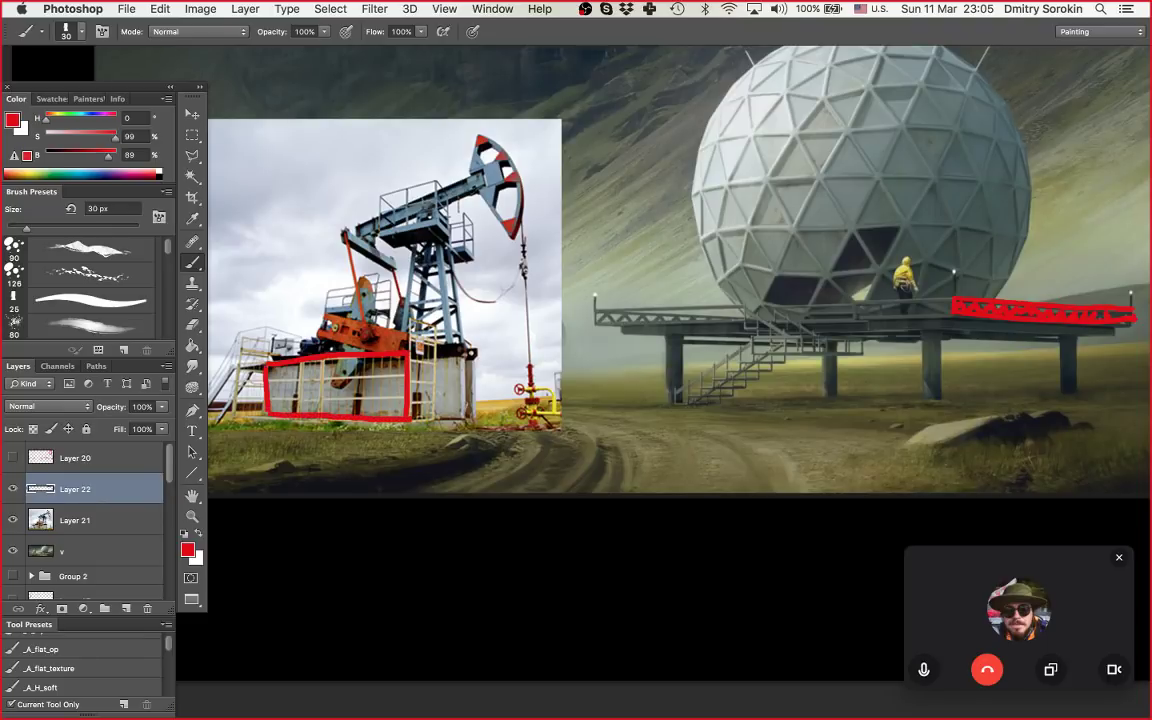
key("e")
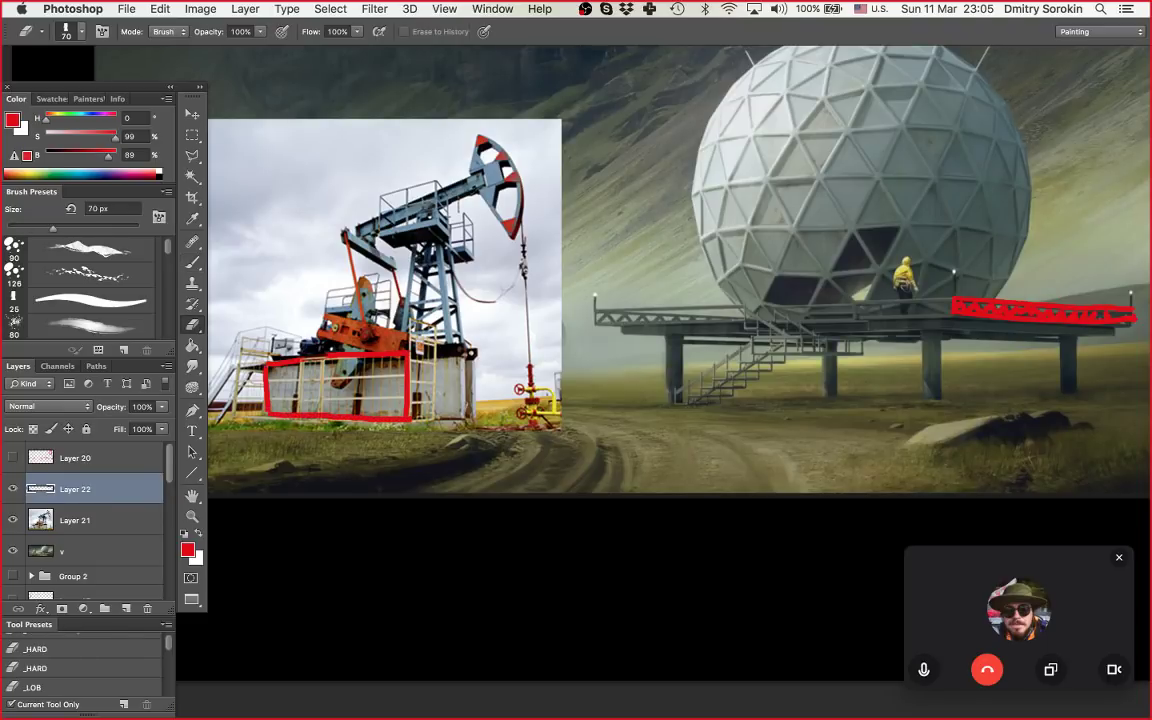
key("b")
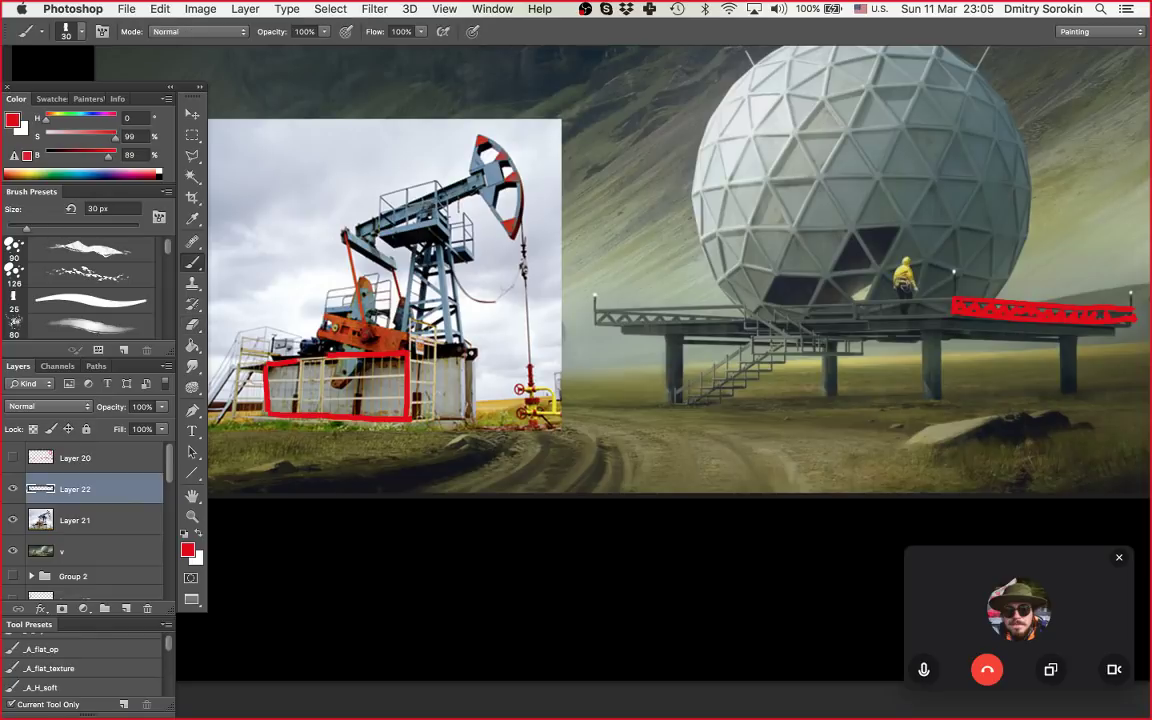
Step: Trace the two vertical posts of the narrow fence section inside the red rectangle
left_click_drag(303, 360, 329, 357)
key("super+z")
left_click_drag(301, 359, 301, 407)
left_click_drag(322, 360, 323, 406)
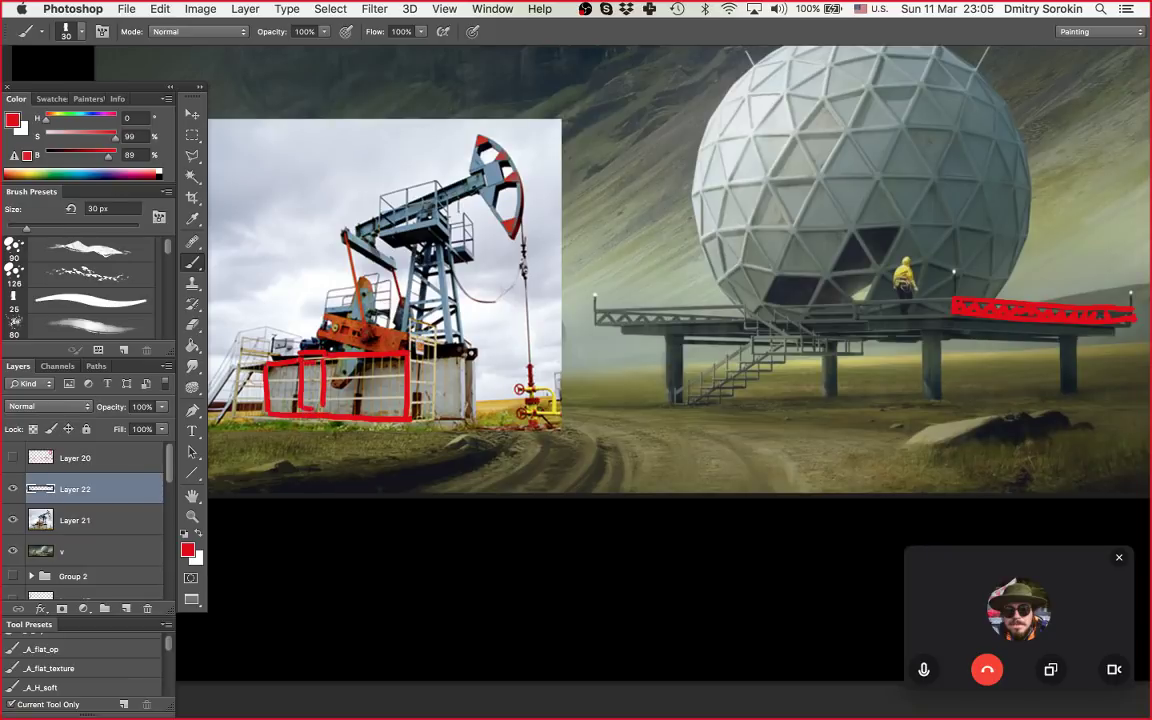
Step: Temporarily hide the red strokes on Layer 22 and examine the fence construction in the pump jack photo up close
left_click(12, 489)
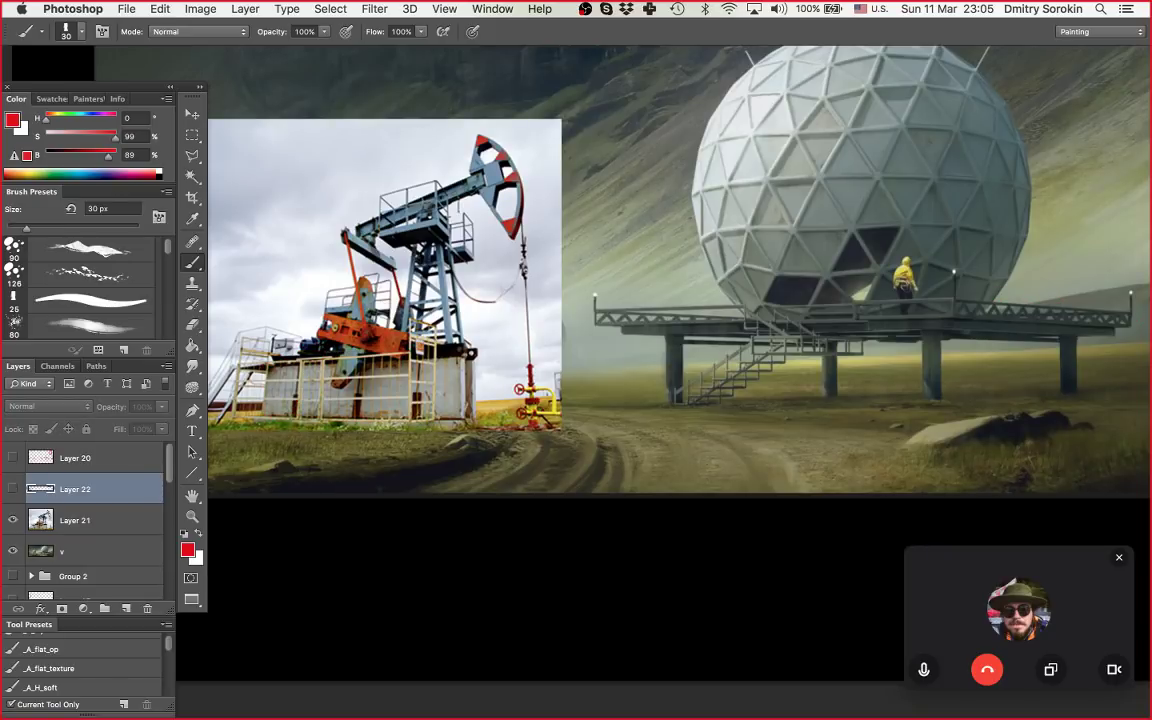
left_click(315, 378, "super")
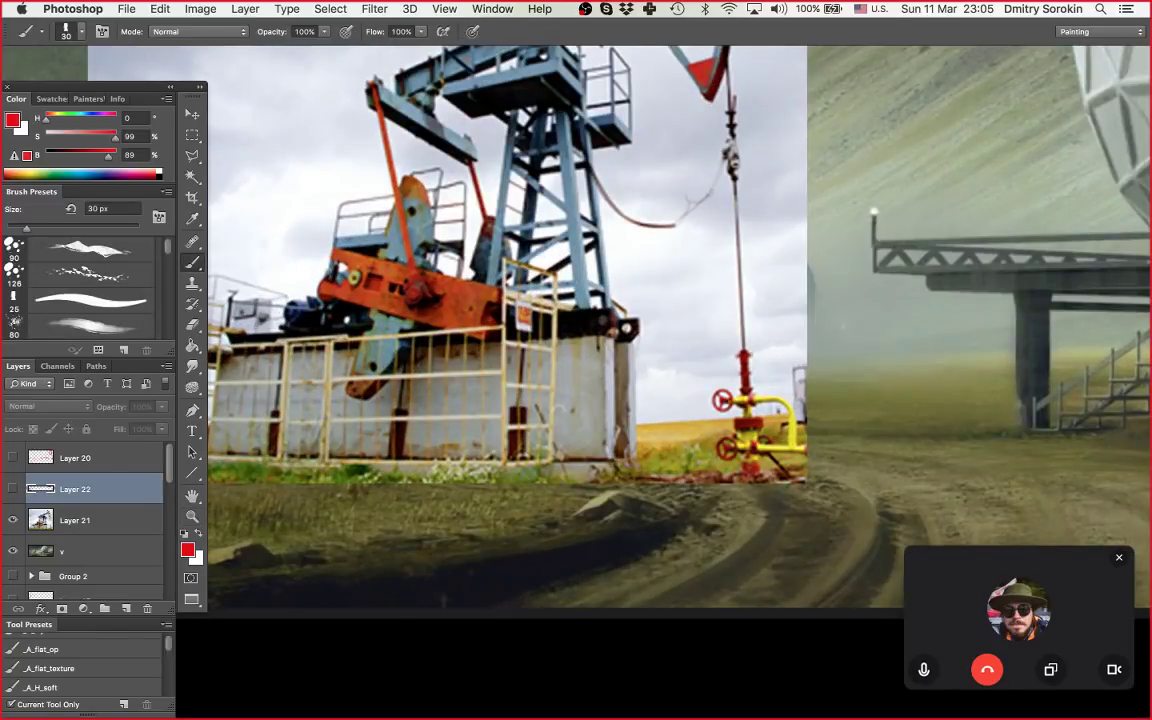
left_click_drag(655, 396, 694, 373)
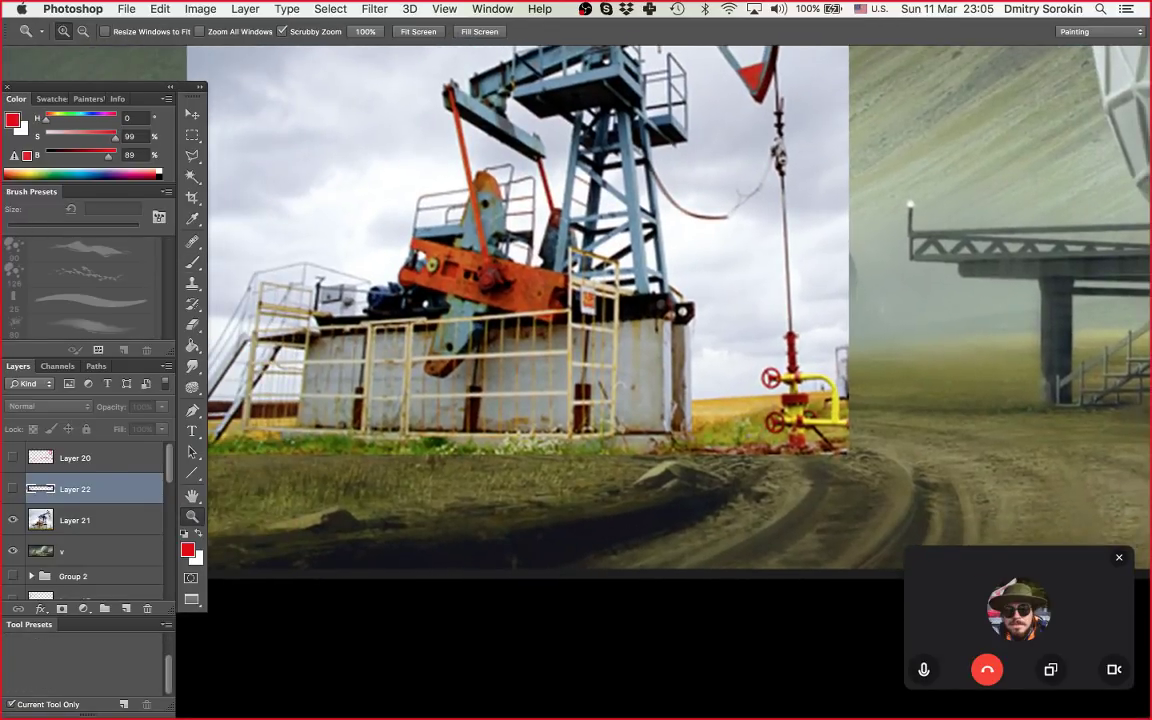
left_click(12, 489)
left_click_drag(316, 383, 281, 383)
Step: Trace the middle fence panel's side posts and the tall section at the fence's right end with its crossbars in red
mouse_move(589, 300)
left_mouse_down()
mouse_move(513, 321)
mouse_move(446, 321)
mouse_move(468, 342)
left_mouse_up()
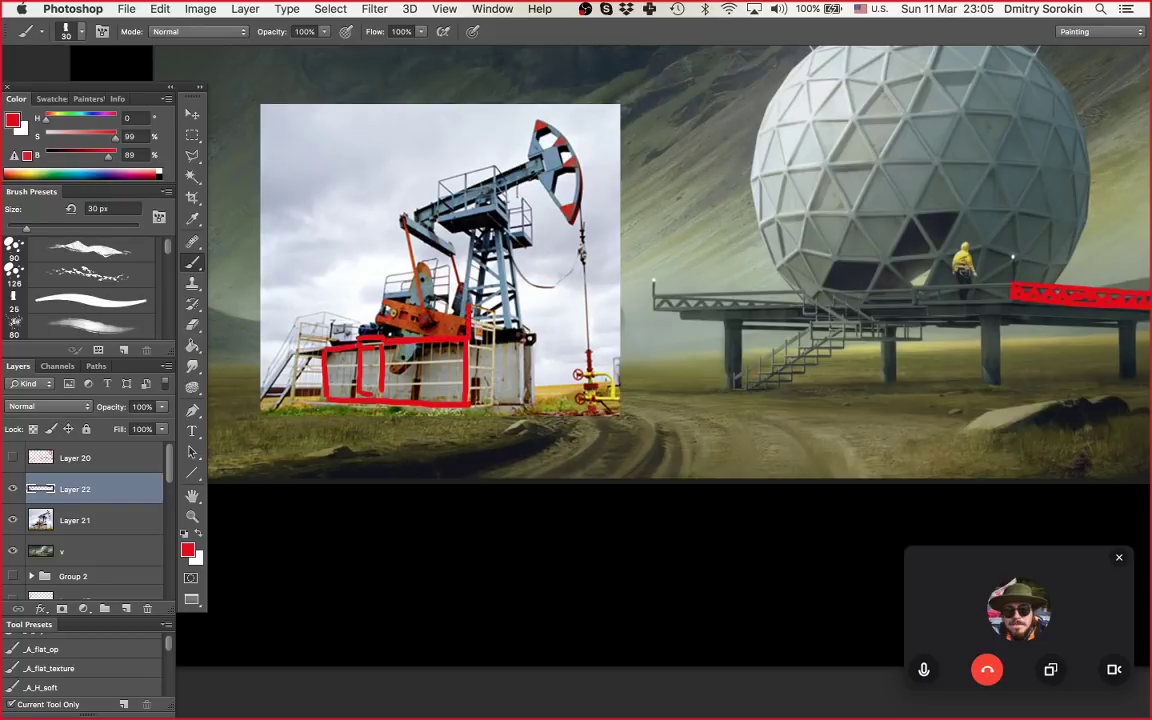
left_click_drag(469, 340, 469, 401)
mouse_move(384, 347)
left_mouse_down()
mouse_move(386, 402)
mouse_move(466, 406)
left_mouse_up()
left_click_drag(469, 340, 469, 403)
mouse_move(469, 306)
left_mouse_down()
mouse_move(486, 313)
mouse_move(496, 399)
left_mouse_up()
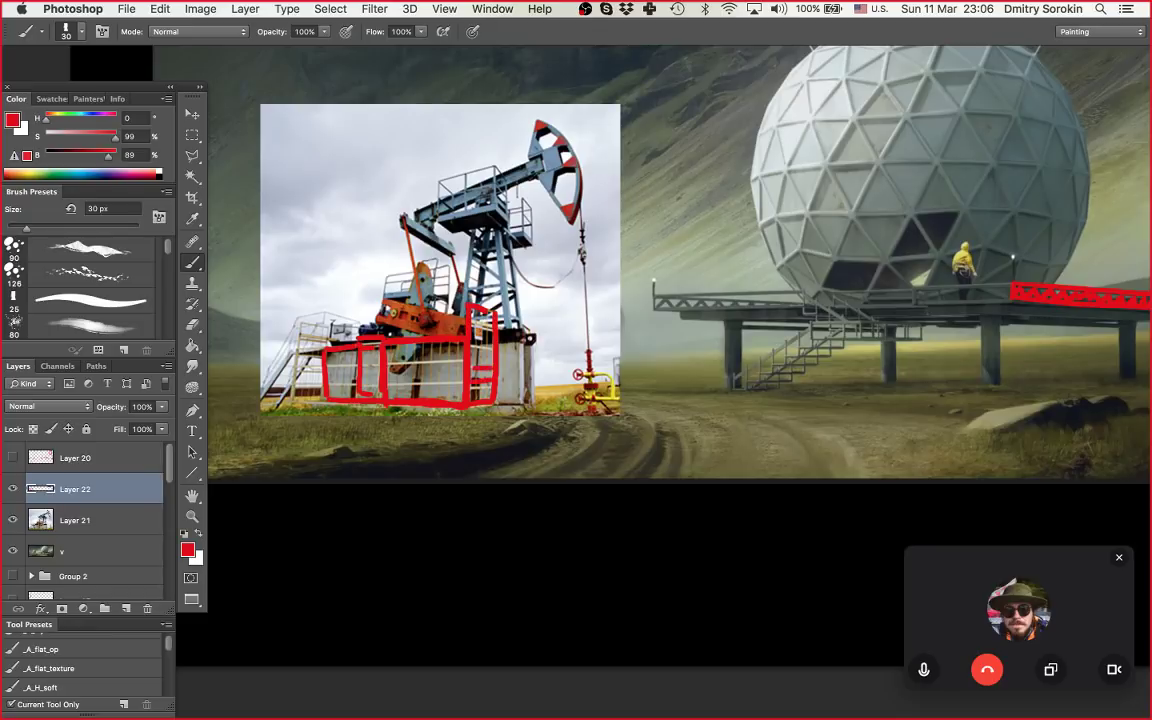
key("super+alt+z")
Step: Hide and show Layer 22 to compare the red tracing with the enlarged fence in the photo
left_click(12, 489)
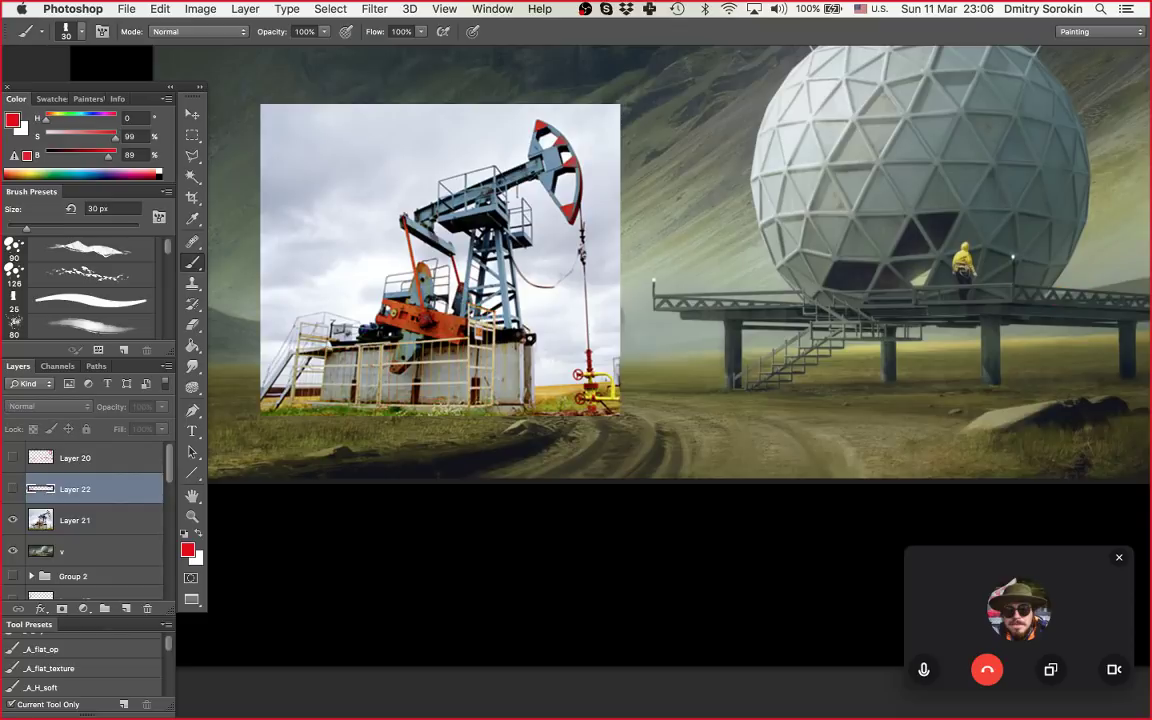
key("z")
mouse_move(368, 381)
left_mouse_down()
mouse_move(835, 378)
mouse_move(500, 380)
left_mouse_up()
key("b")
left_click(12, 489)
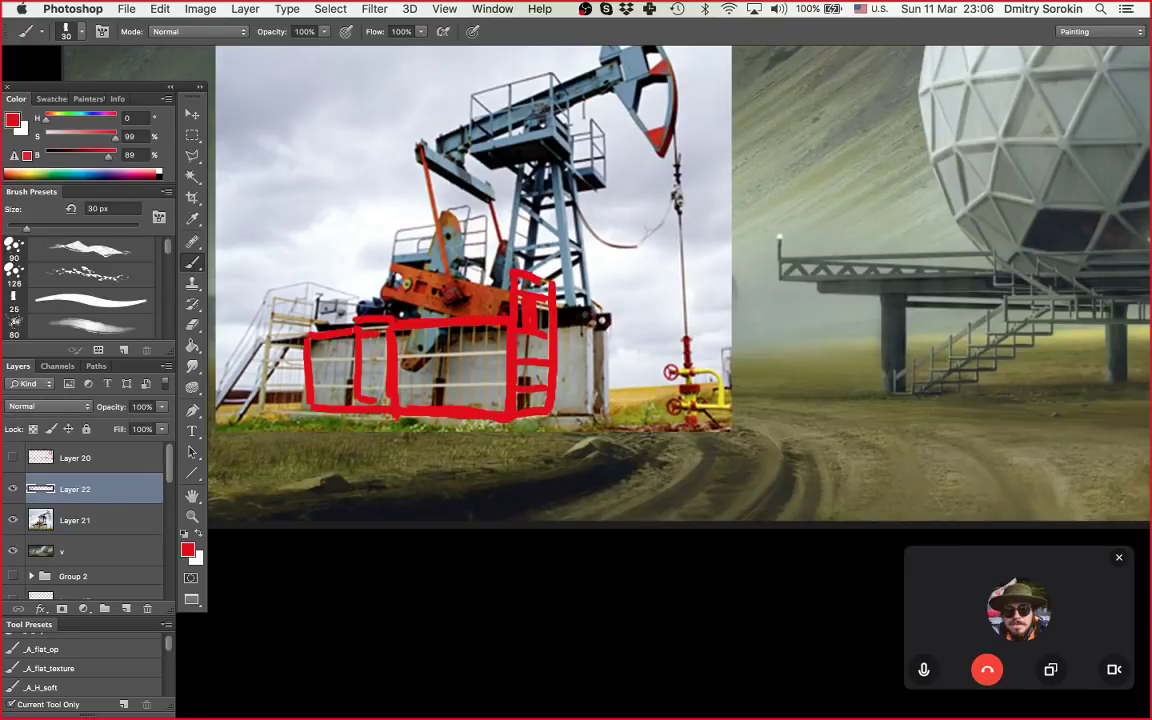
Step: Trace the horizontal rails across the left, narrow and middle sections of the fence in red
key("z")
mouse_move(390, 350)
left_mouse_down()
mouse_move(410, 350)
mouse_move(387, 357)
mouse_move(381, 386)
mouse_move(401, 375)
left_mouse_up()
key("b")
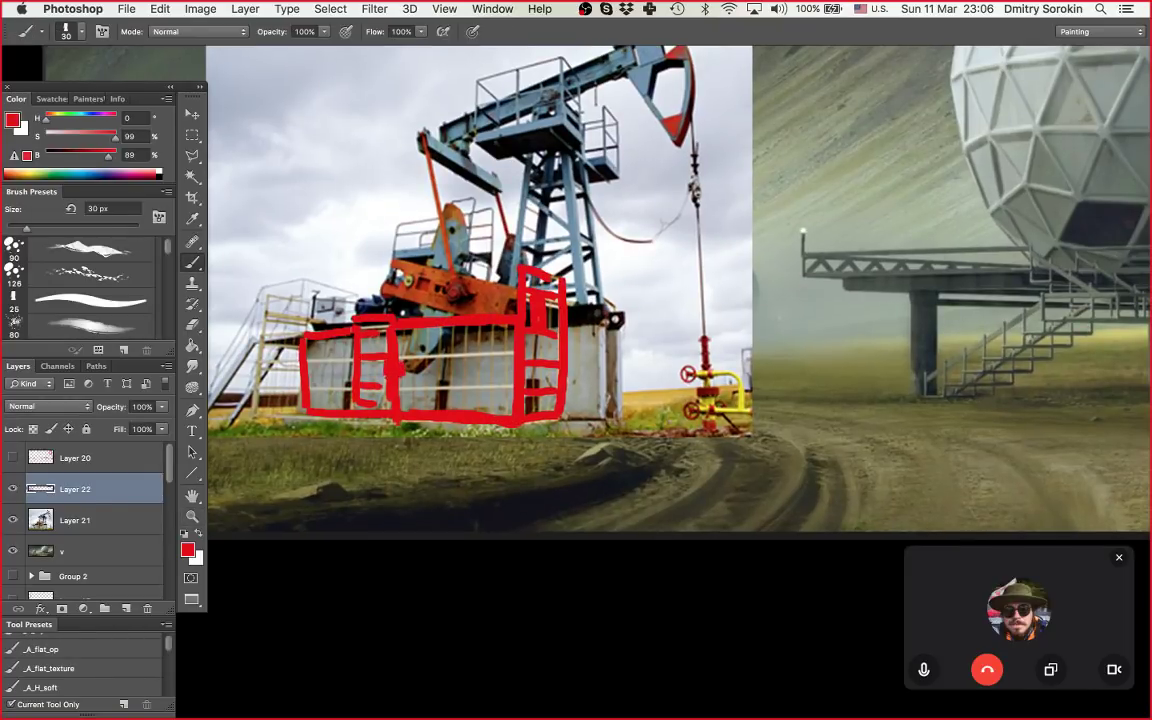
left_click_drag(311, 386, 347, 385)
left_click_drag(406, 356, 483, 354)
mouse_move(406, 384)
left_mouse_down()
mouse_move(510, 379)
mouse_move(445, 379)
left_mouse_up()
Step: Outline the tall section at the fence's left end in red, with its crossbars
key("z")
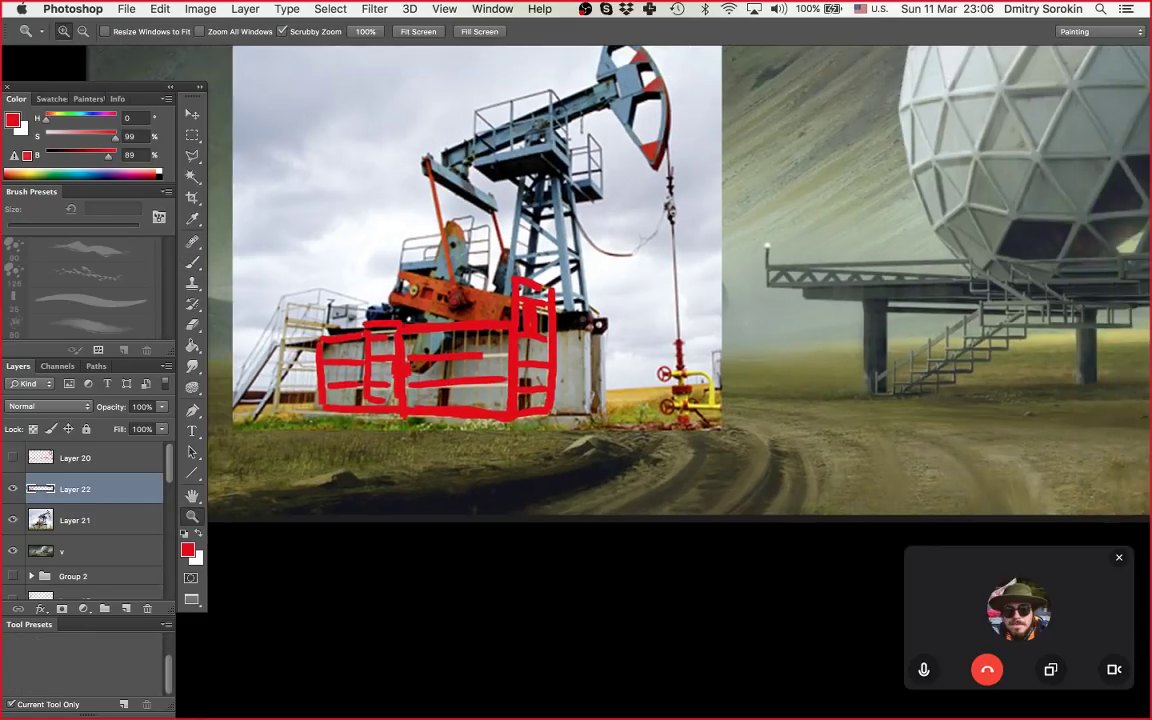
key("b")
left_click_drag(302, 302, 302, 398)
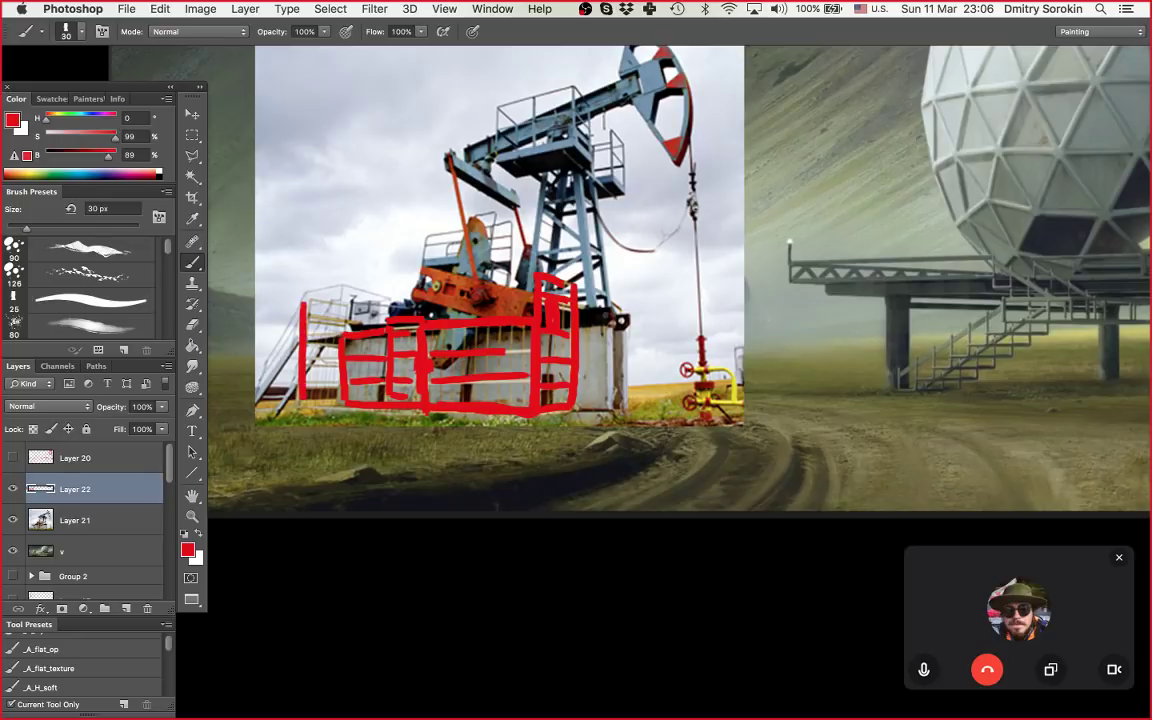
mouse_move(305, 308)
left_mouse_down()
mouse_move(351, 299)
mouse_move(347, 405)
left_mouse_up()
key("super+z")
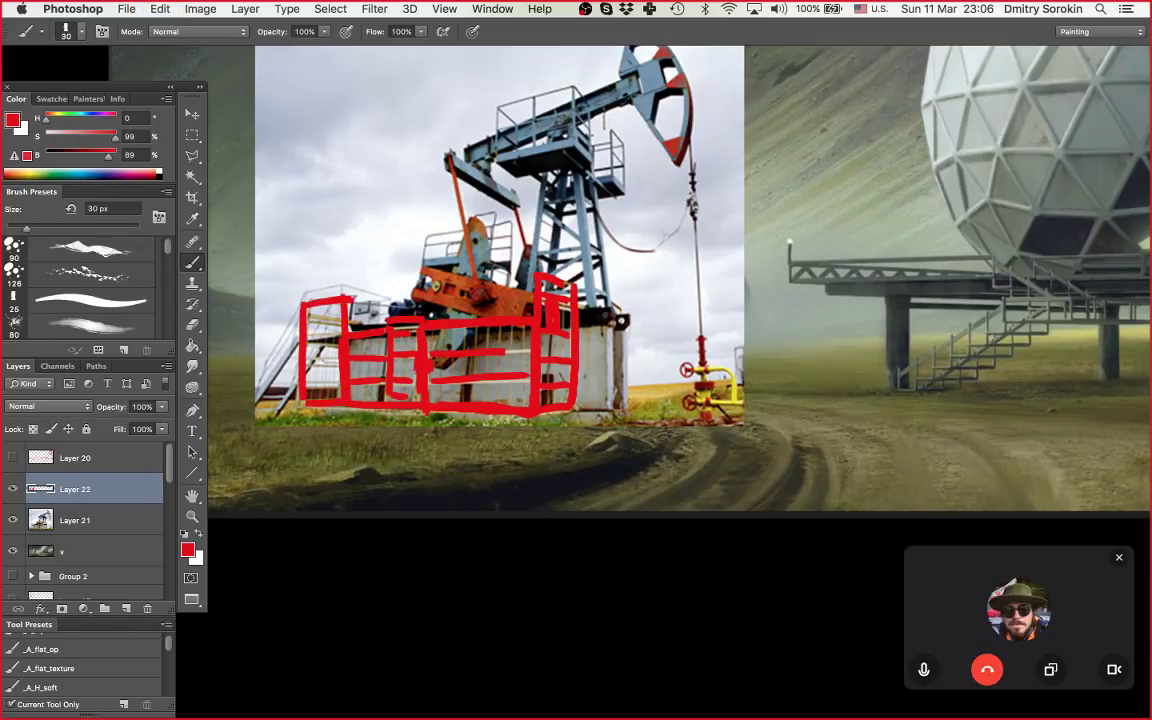
Step: Select the red fence tracing and move it onto the platform in front of the dome, its right end over the yellow-coated figure
key("z")
left_click_drag(300, 338, 245, 338)
key("m")
mouse_move(540, 225)
left_mouse_down()
mouse_move(460, 285)
mouse_move(272, 478)
left_mouse_up()
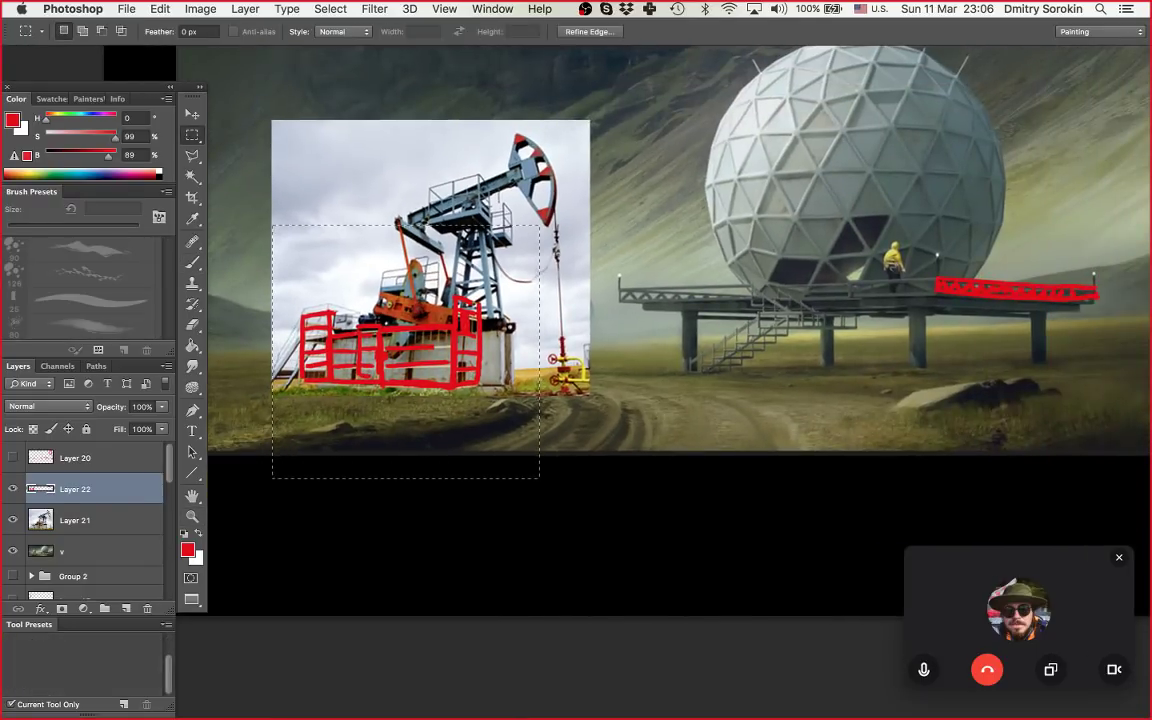
mouse_move(455, 331)
left_mouse_down()
mouse_move(520, 316)
mouse_move(849, 315)
mouse_move(659, 326)
left_mouse_up()
key("z")
key("super+d")
mouse_move(740, 324)
left_mouse_down()
mouse_move(758, 324)
mouse_move(742, 330)
left_mouse_up()
key("super+z")
key("v")
mouse_move(645, 294)
left_mouse_down()
mouse_move(666, 240)
mouse_move(603, 267)
left_mouse_up()
key("super+d")
key("z")
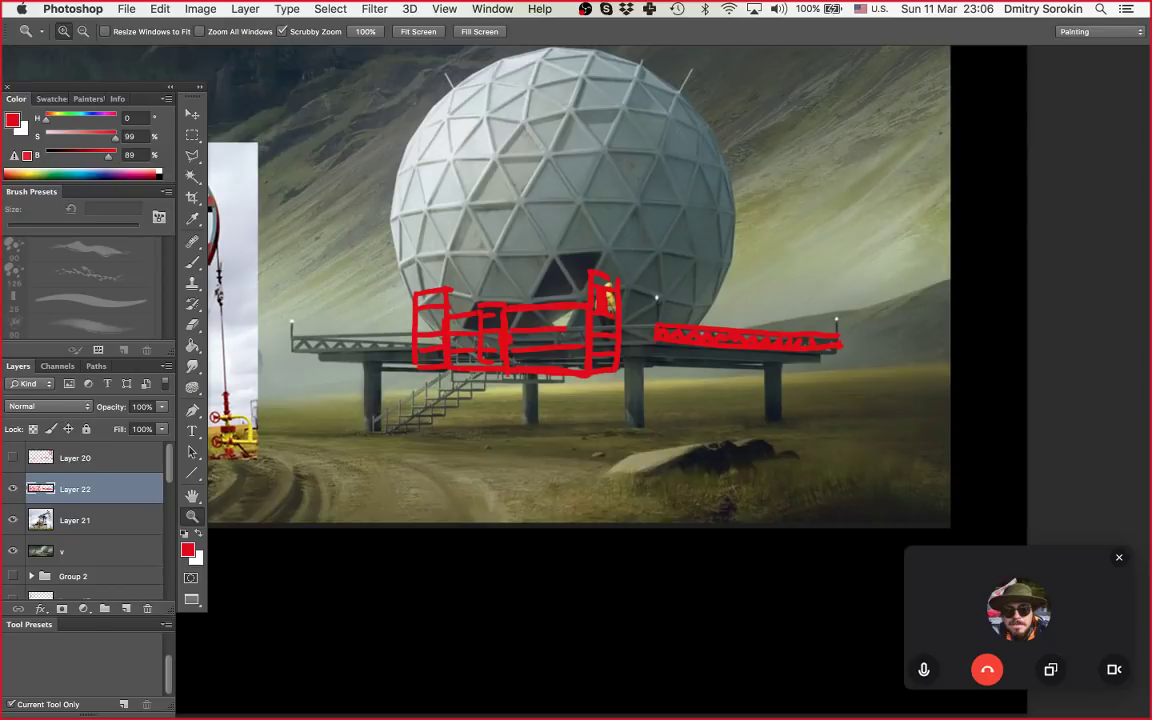
scroll(565, 300, "up", 3)
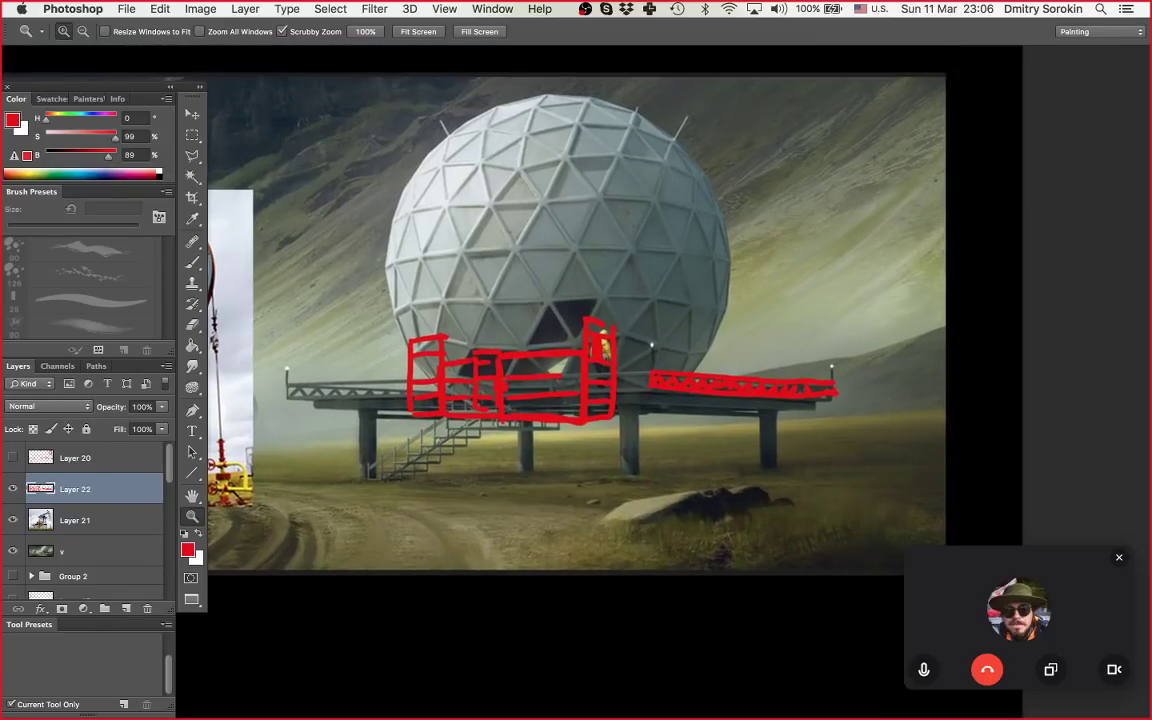
Step: Select the red fence tracing in front of the dome, copy it to its own layer and hide Layer 22
scroll(600, 320, "left", 3)
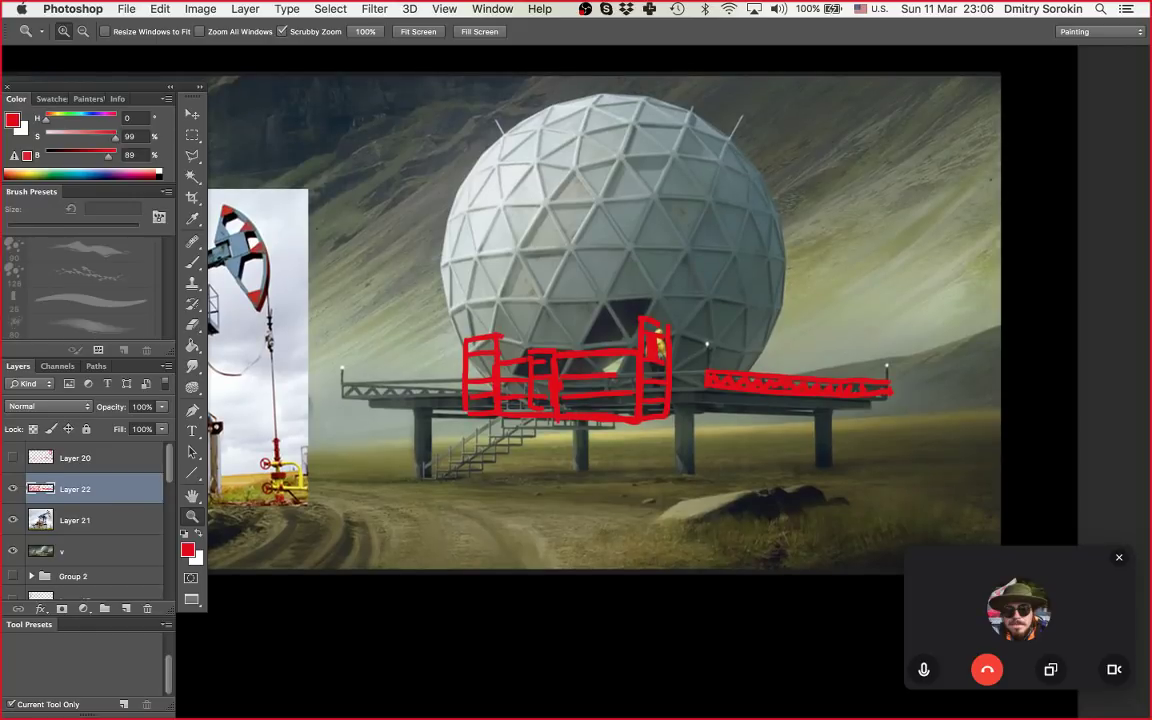
scroll(600, 320, "left", 3)
key("m")
left_click_drag(458, 455, 711, 266)
left_click_drag(632, 344, 650, 334)
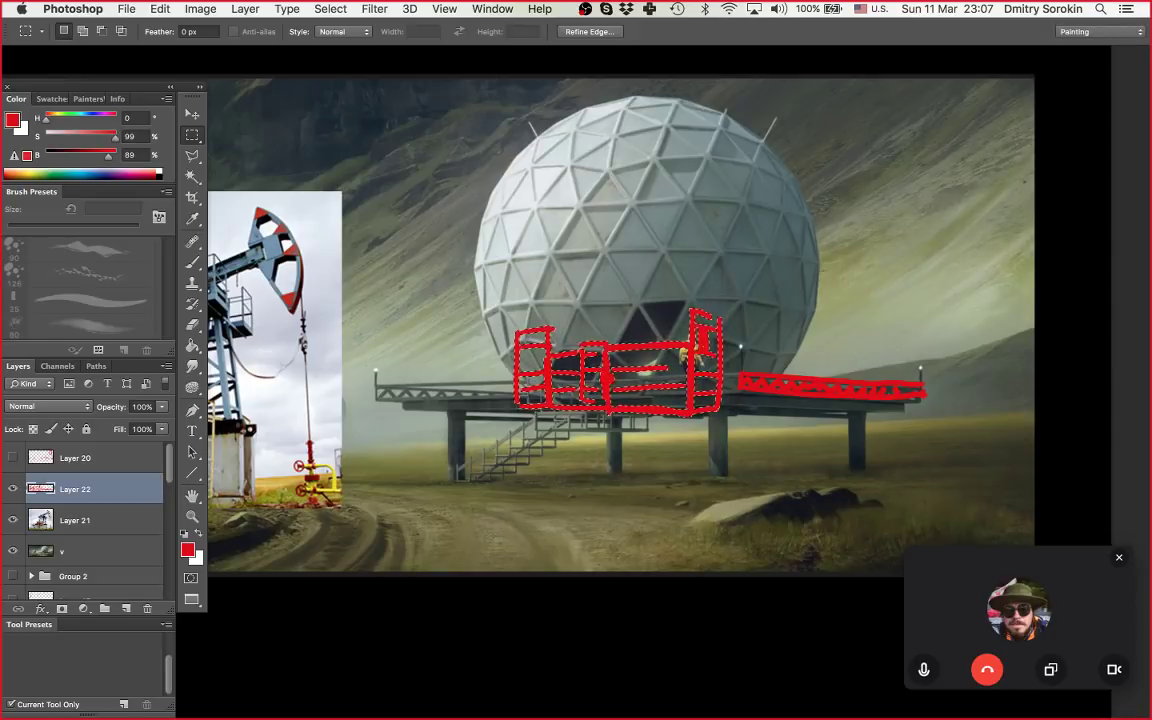
key("super+j")
key("super+comma")
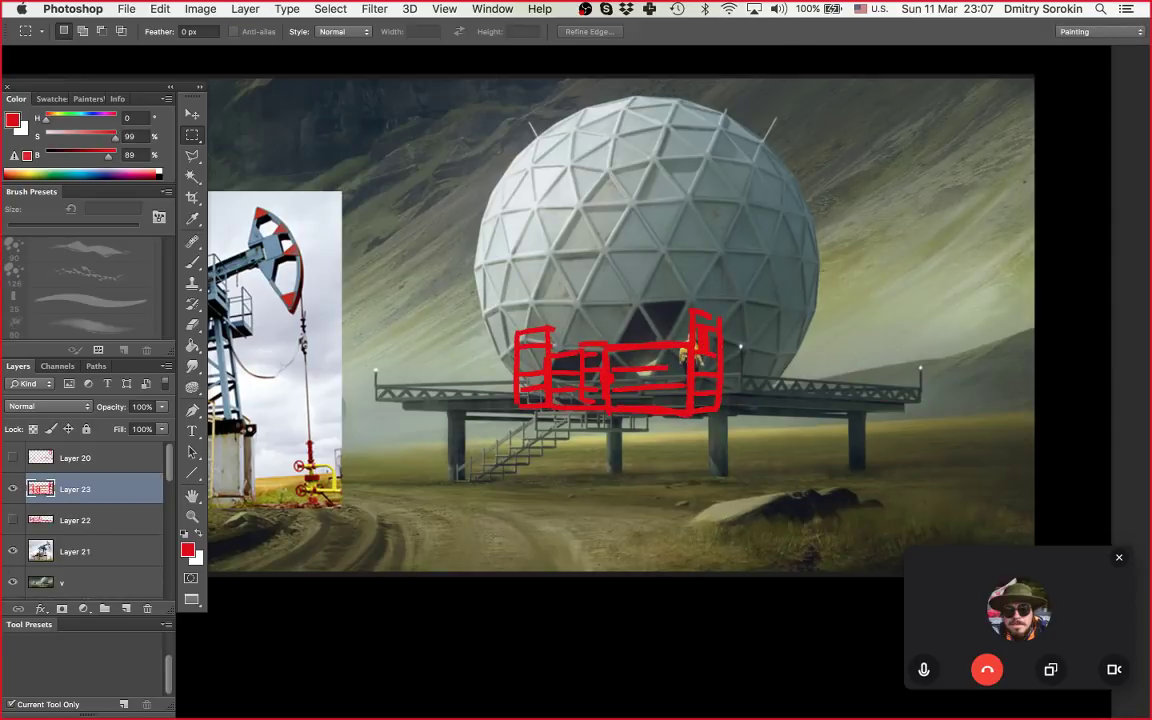
Step: Flip the copied fence horizontally and move, skew and squash it to fit the platform railing right of the yellow-coated figure
key("super+t")
left_click_drag(618, 362, 815, 326)
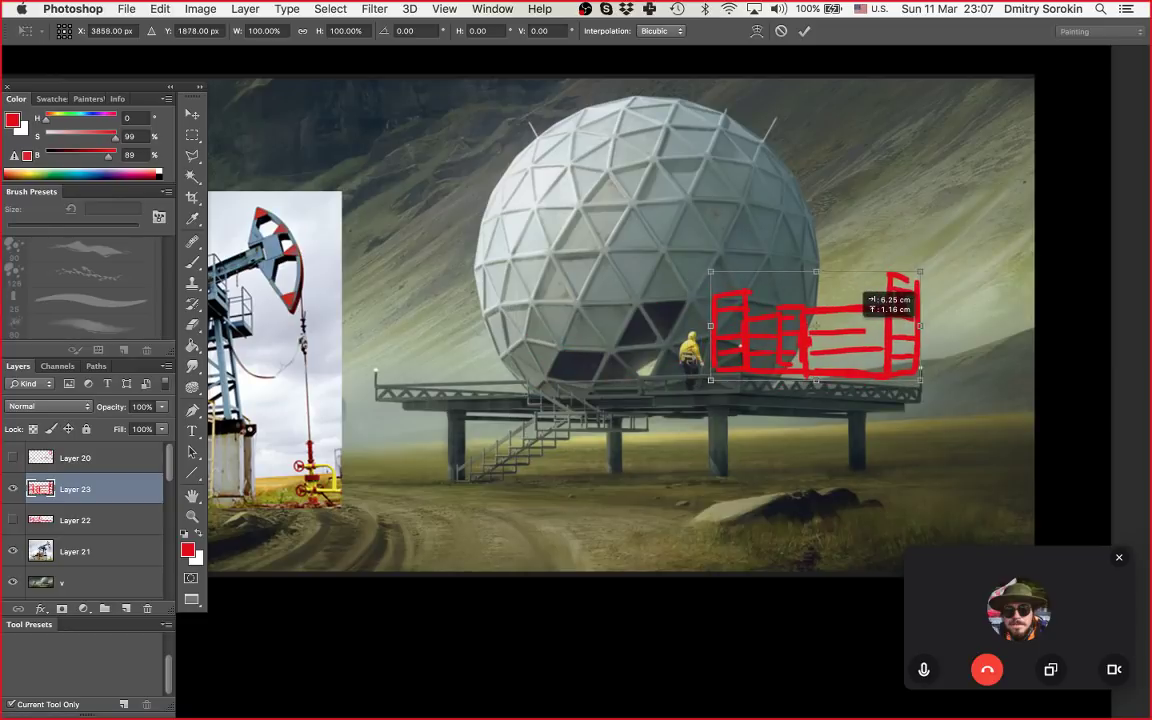
right_click(838, 316)
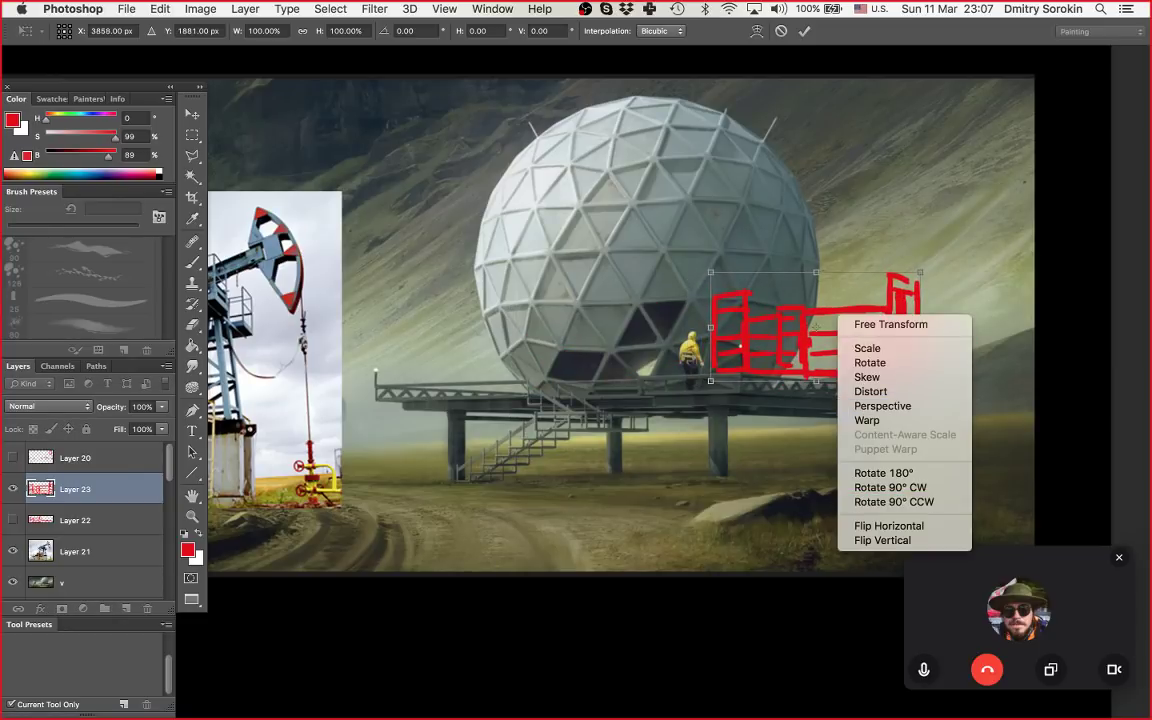
left_click(889, 525)
left_click_drag(899, 310, 897, 330)
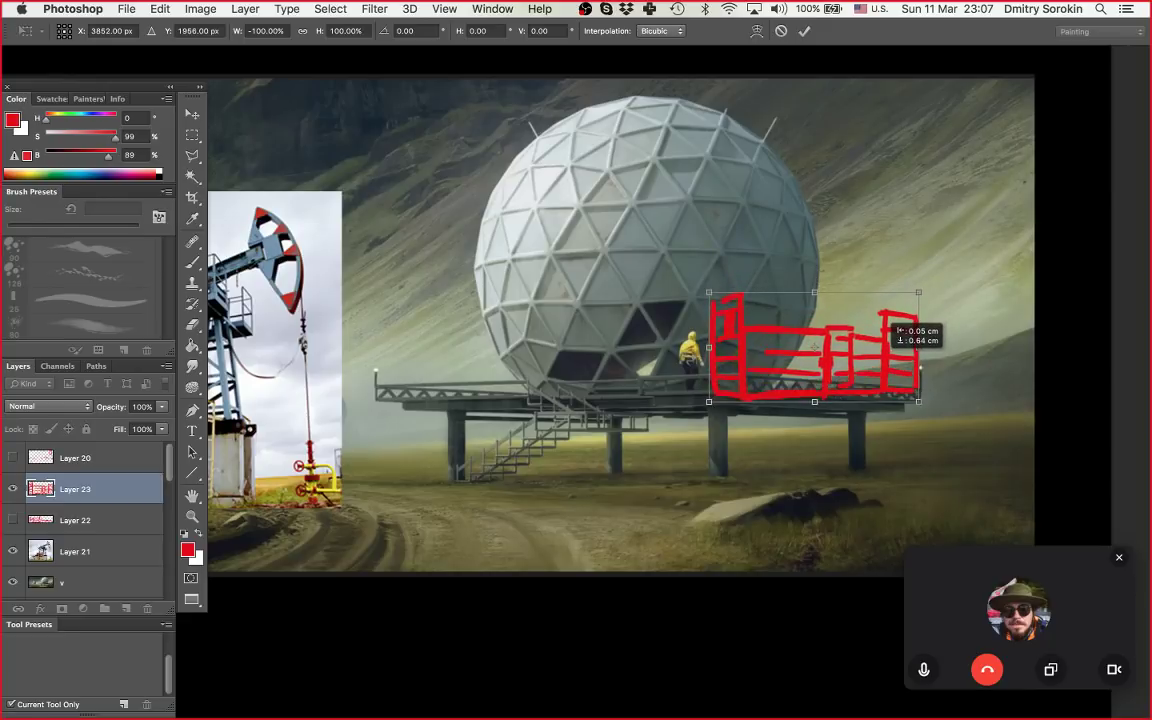
left_click_drag(709, 347, 734, 340)
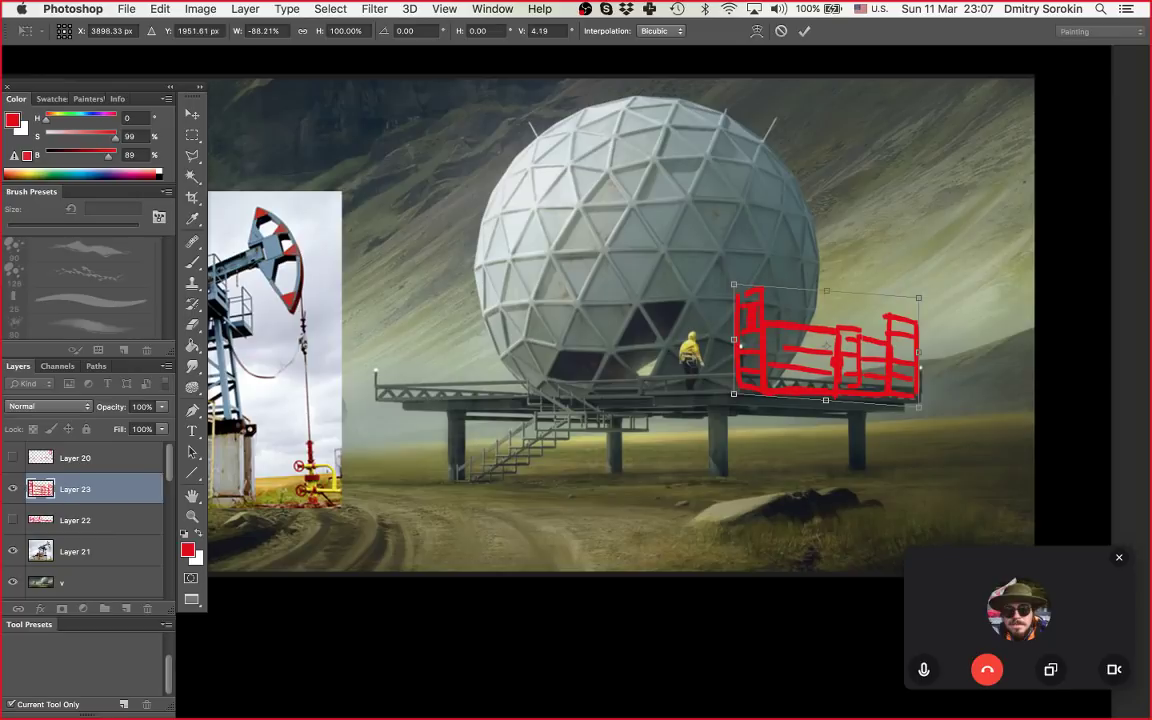
left_click_drag(826, 291, 826, 354)
key("Return")
Step: Alternate the visibility of Layer 22 and Layer 23 to compare the full-size fence with the squashed copy on the railing
key("z")
left_click_drag(714, 310, 682, 310)
left_click(13, 520)
left_click(13, 489)
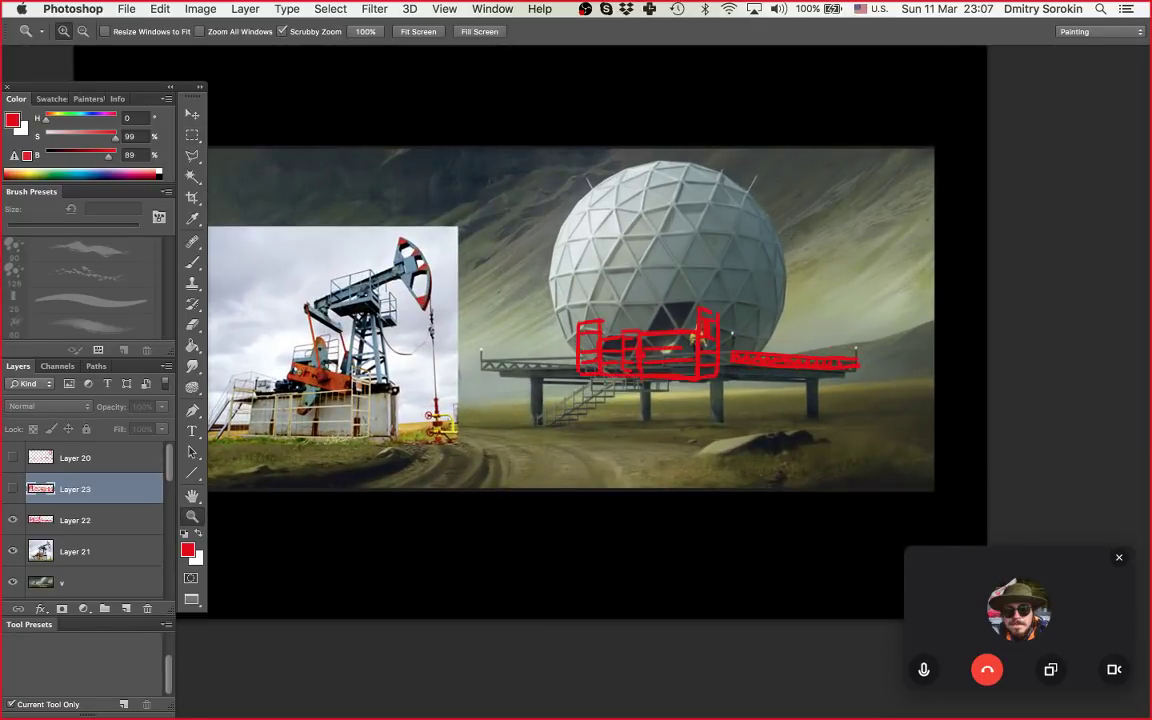
left_click(12, 489)
left_click(12, 520)
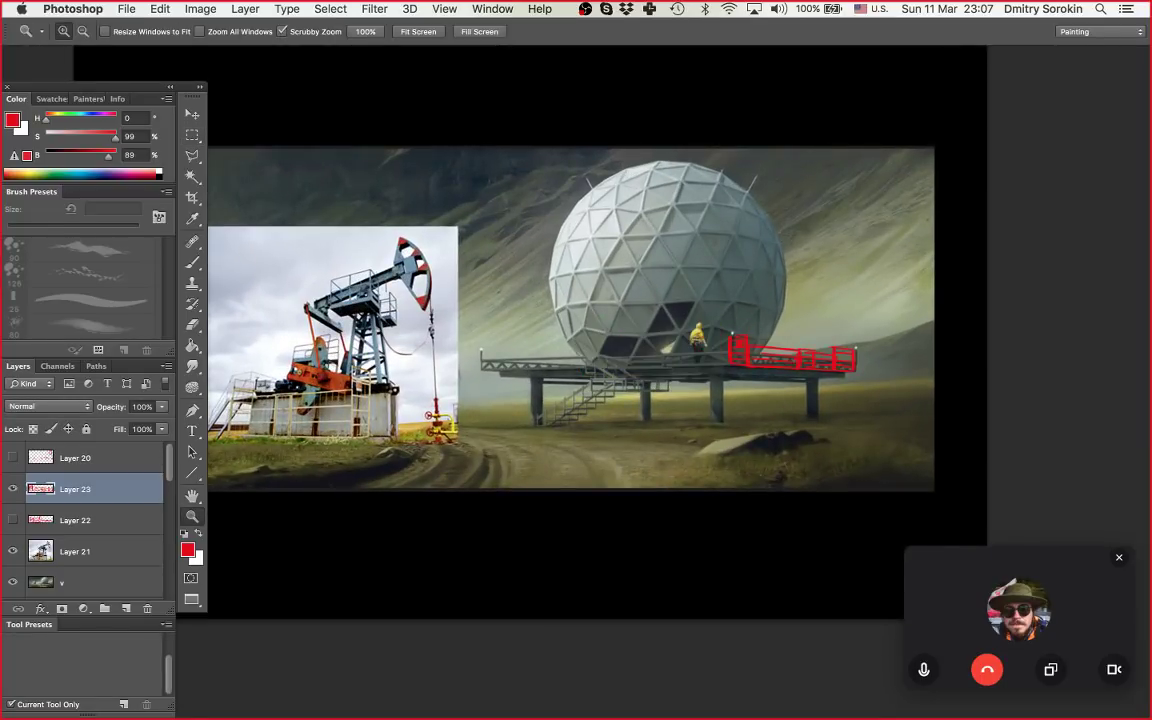
key("super+plus")
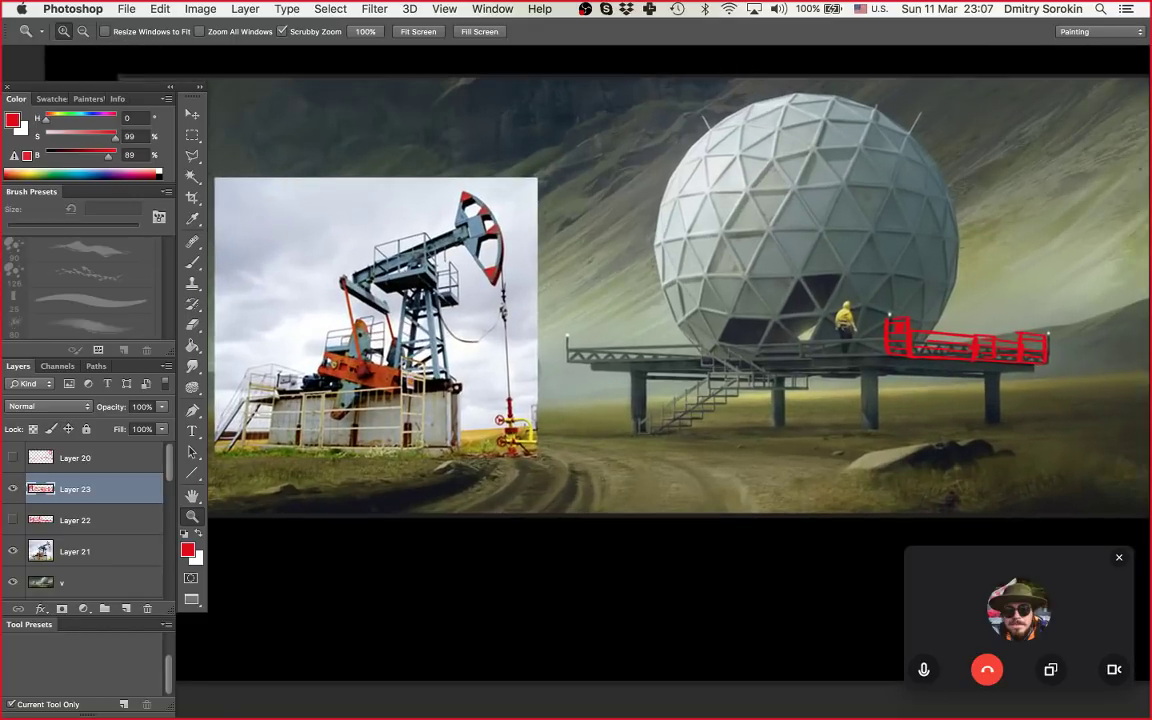
scroll(640, 340, "up", 1)
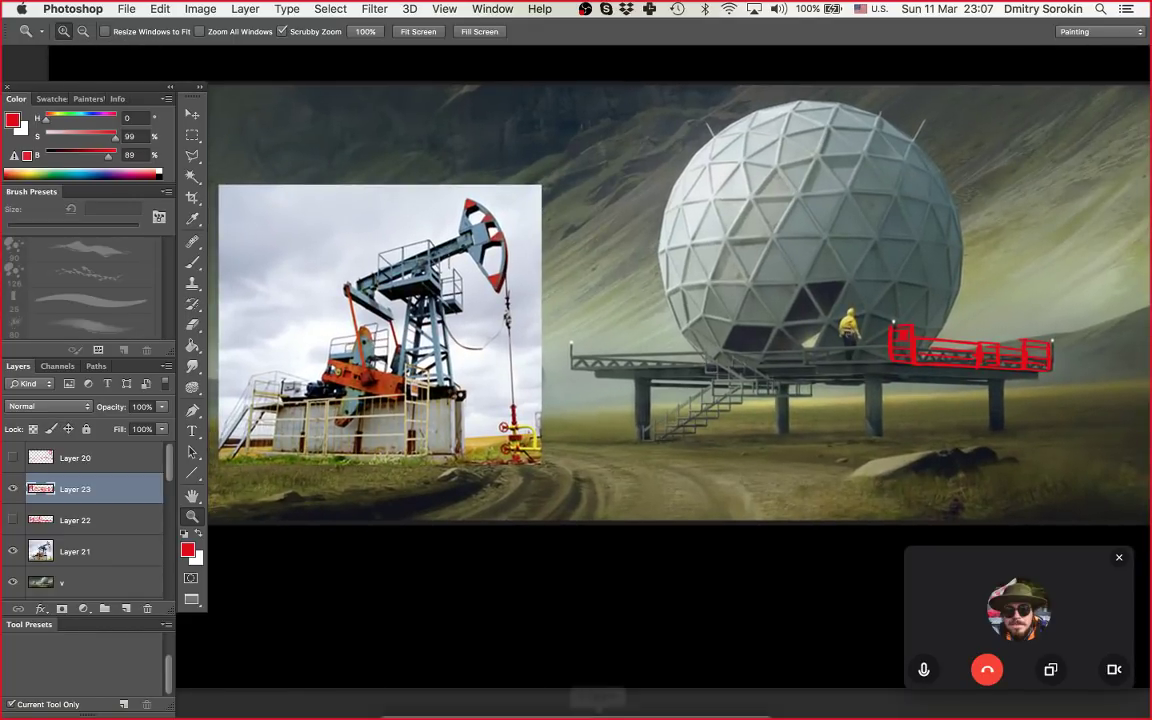
Step: Switch to Firefox and open the painted laser drill ship artwork from Guardians of the Galaxy Vol.2 on ArtStation
left_click(598, 700)
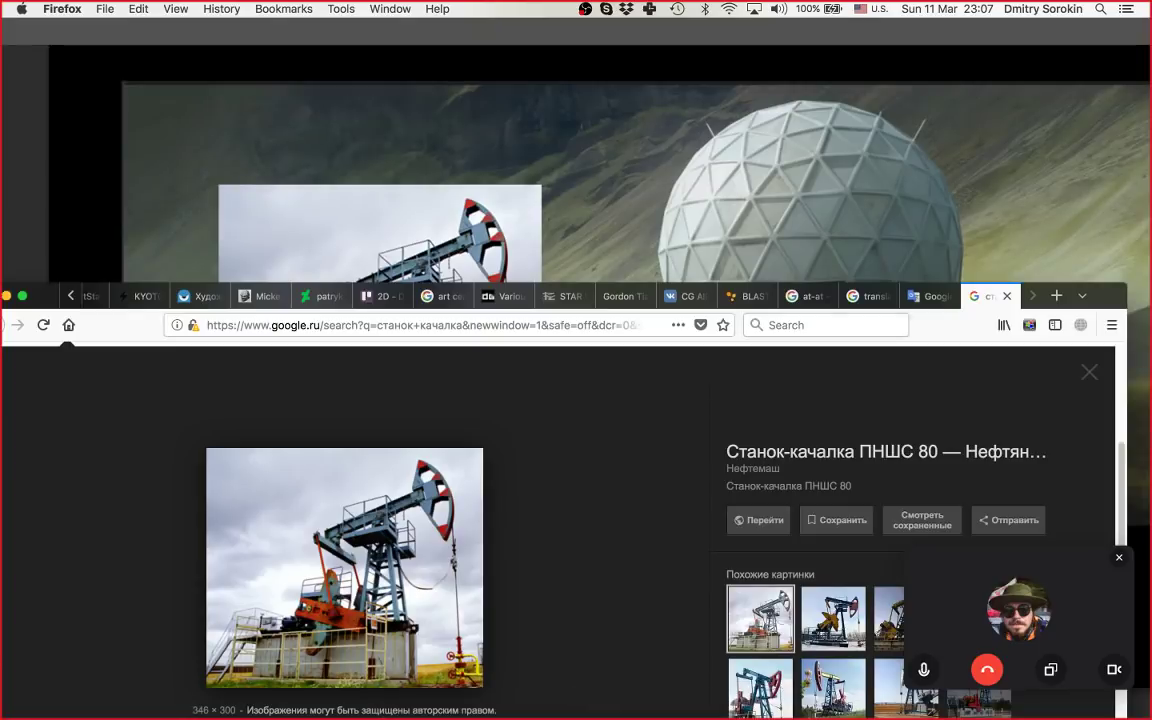
left_click_drag(953, 325, 974, 61)
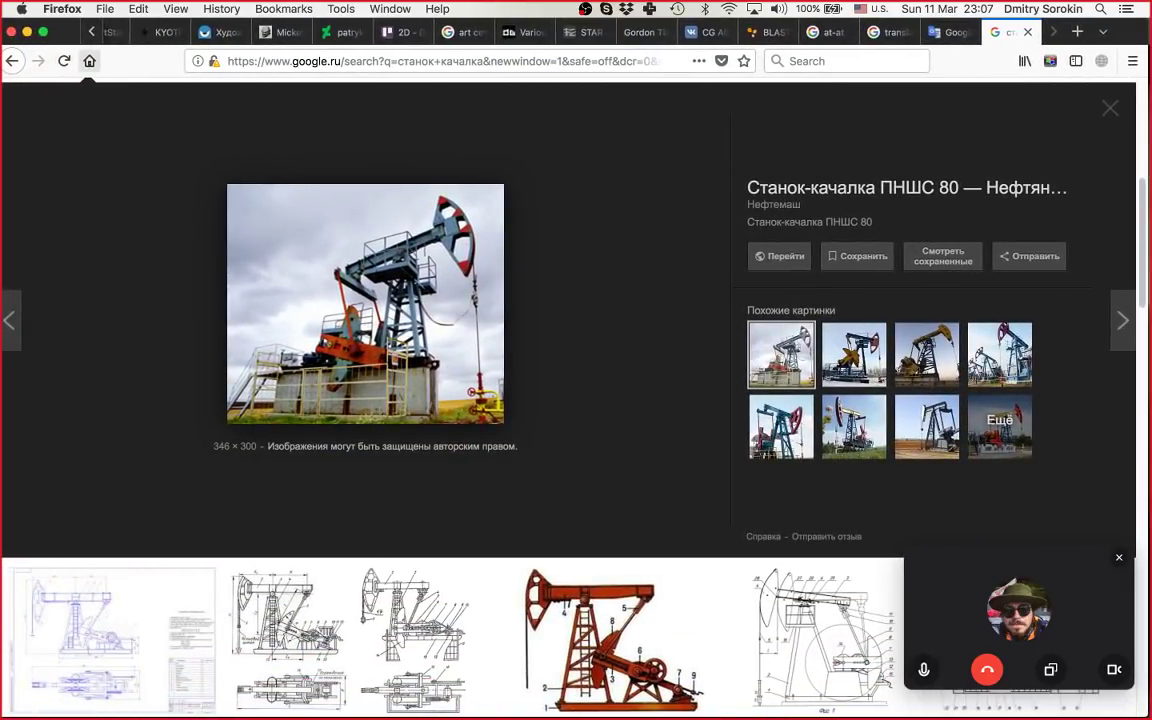
left_click(90, 32)
left_click(91, 32)
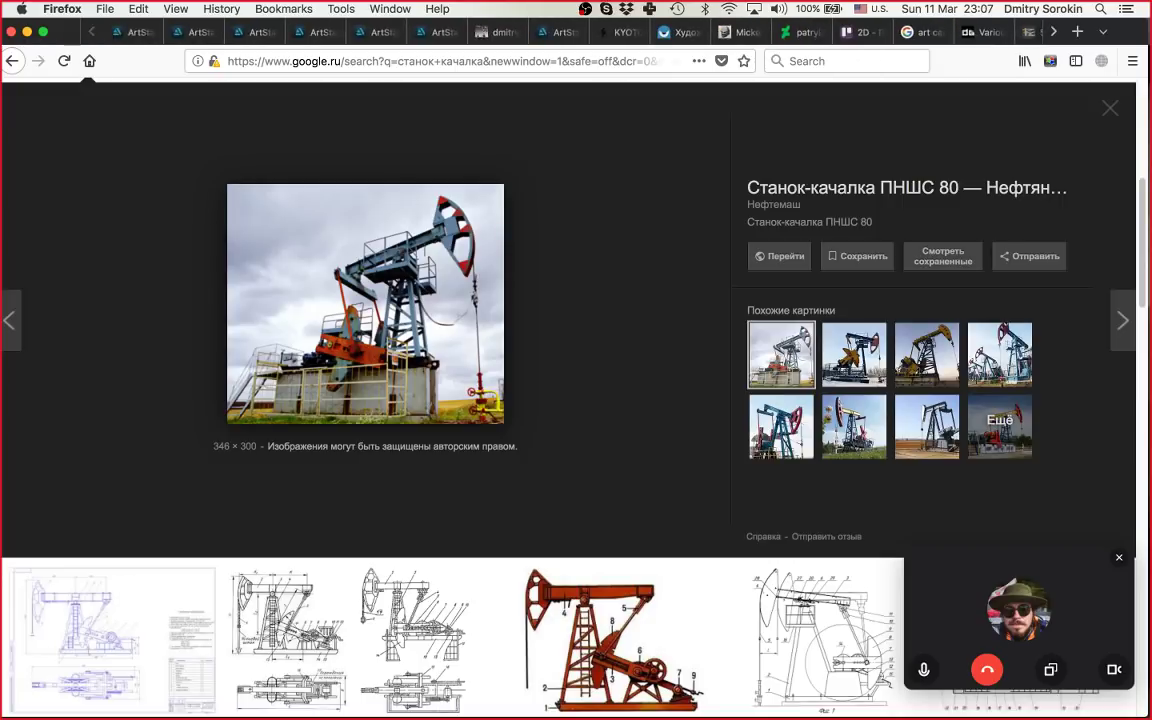
left_click(130, 31)
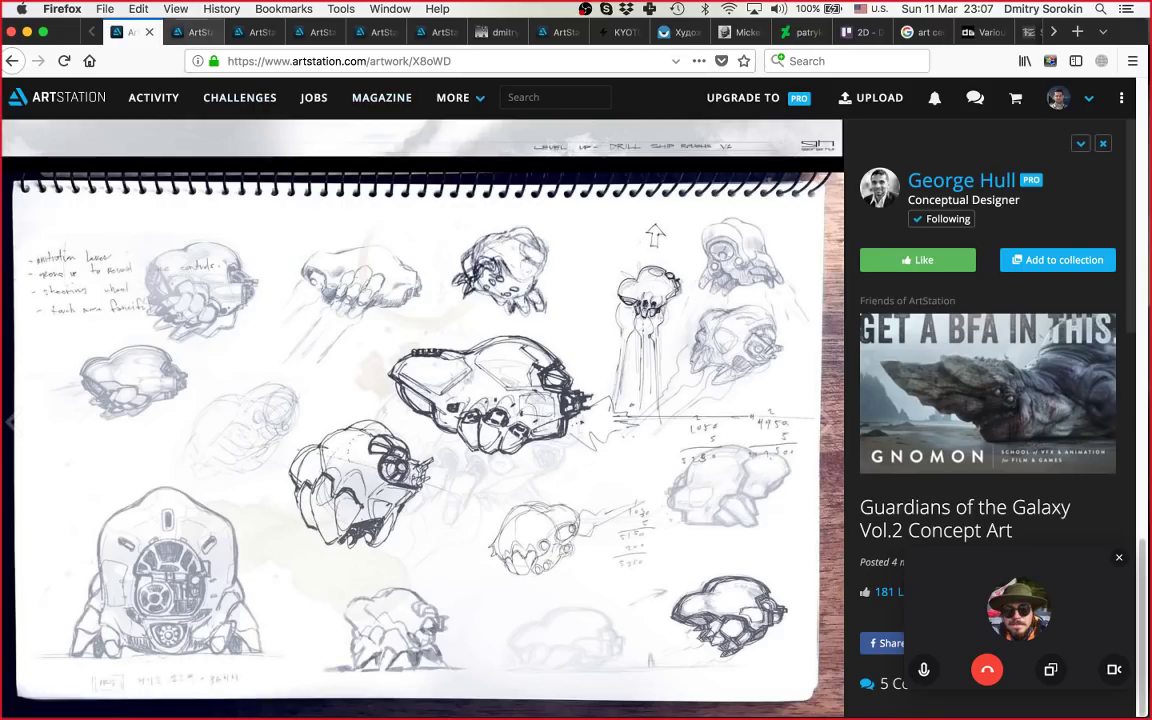
left_click(192, 32)
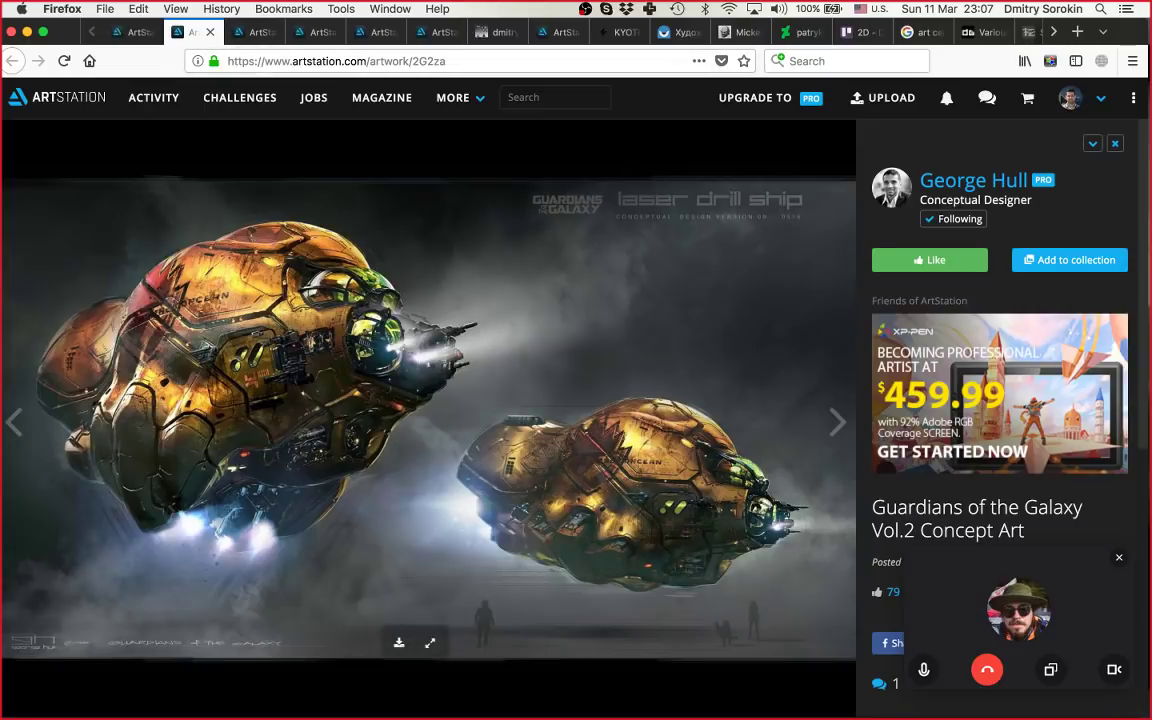
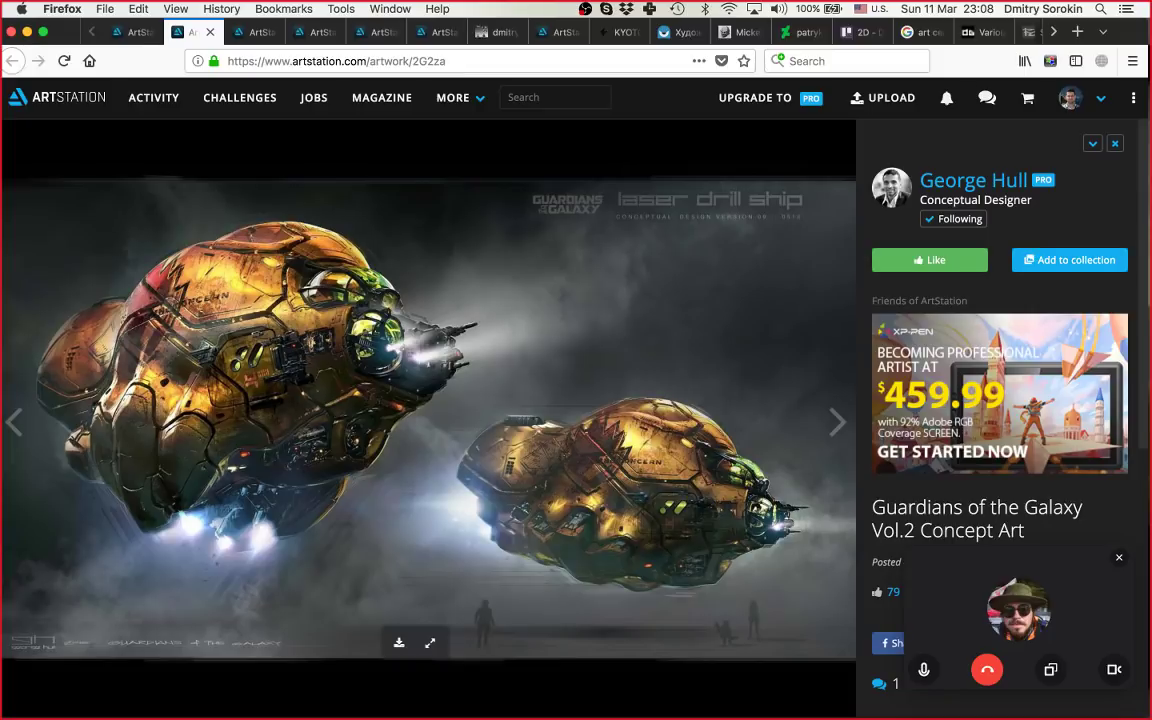
Step: Compare the painted laser drill ship with its black-and-white ink sketch
key("ctrl+Tab")
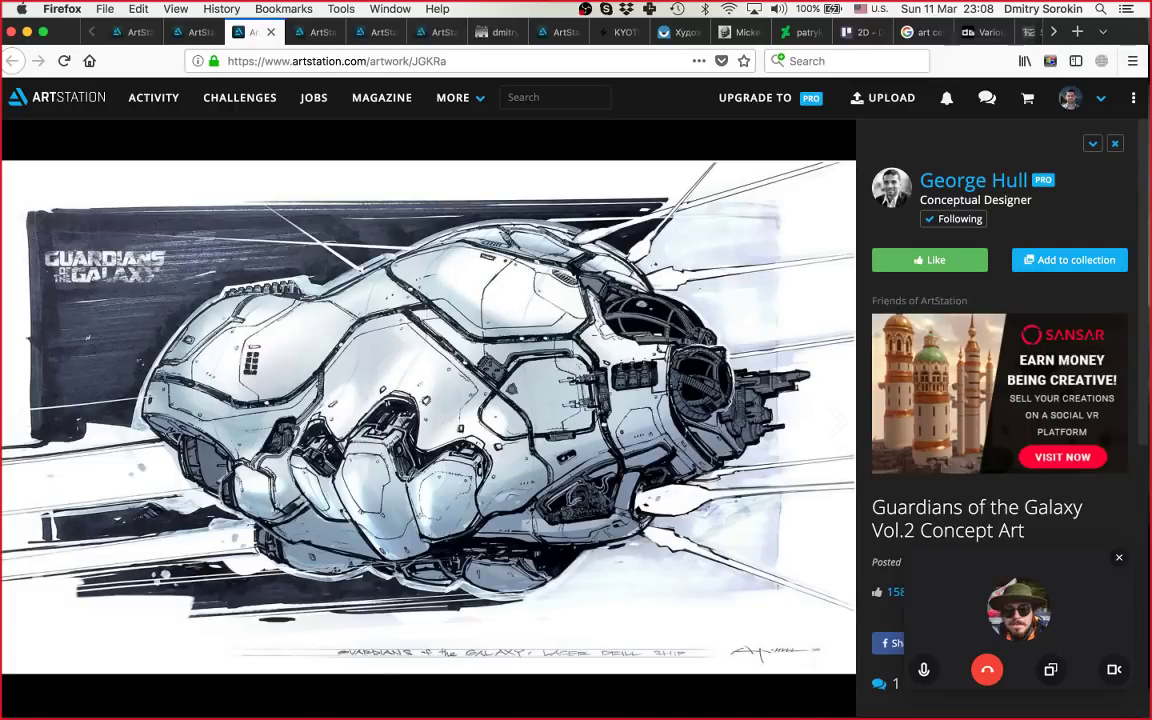
key("ctrl+shift+Tab")
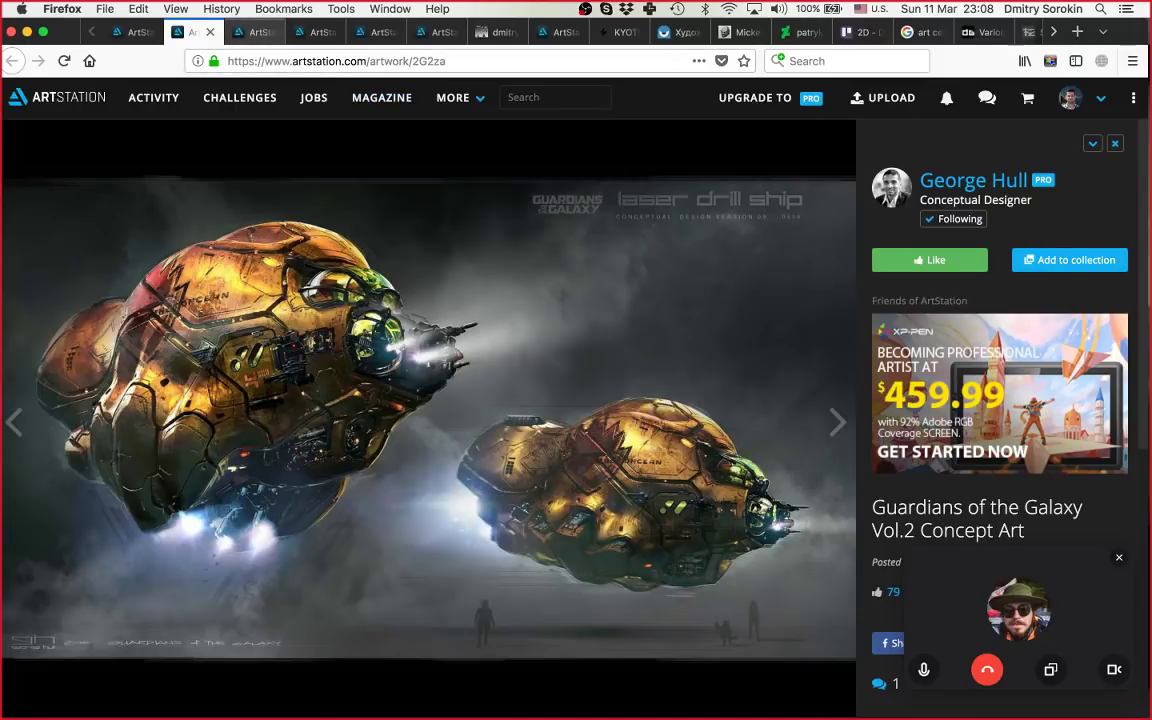
key("ctrl+Tab")
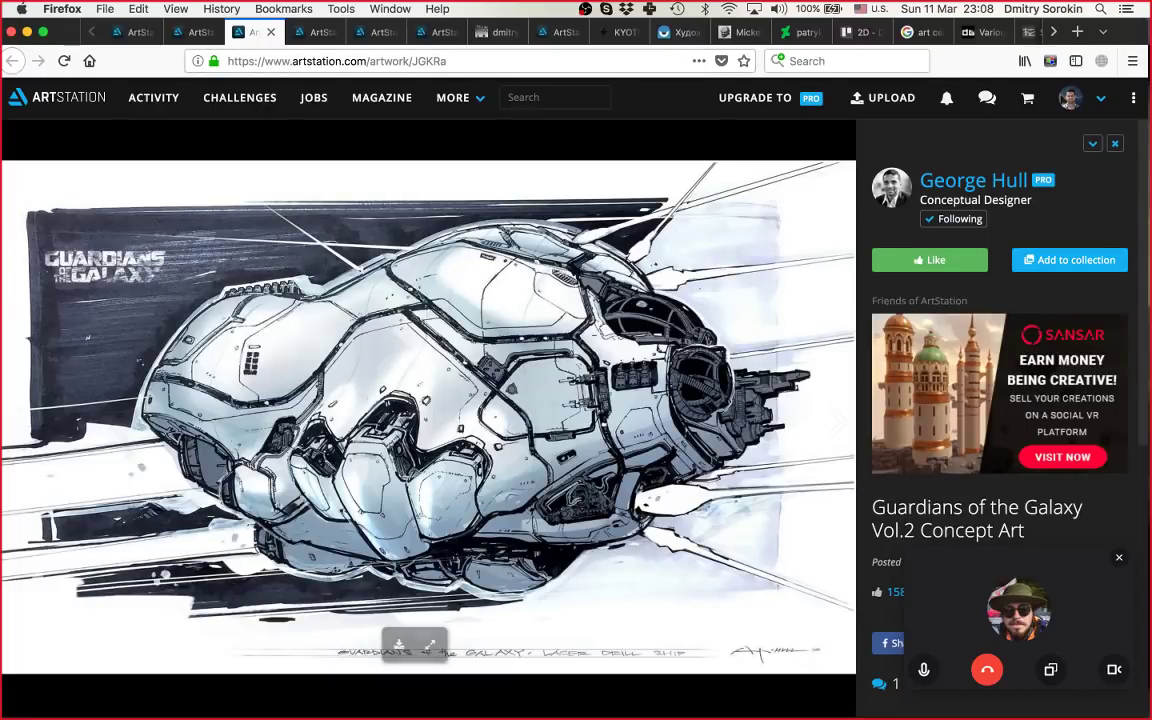
Step: View the laser drill ship design direction and references sheet at full size, moving the call window off its tardigrade images
left_click(133, 32)
scroll(420, 410, "up", 10)
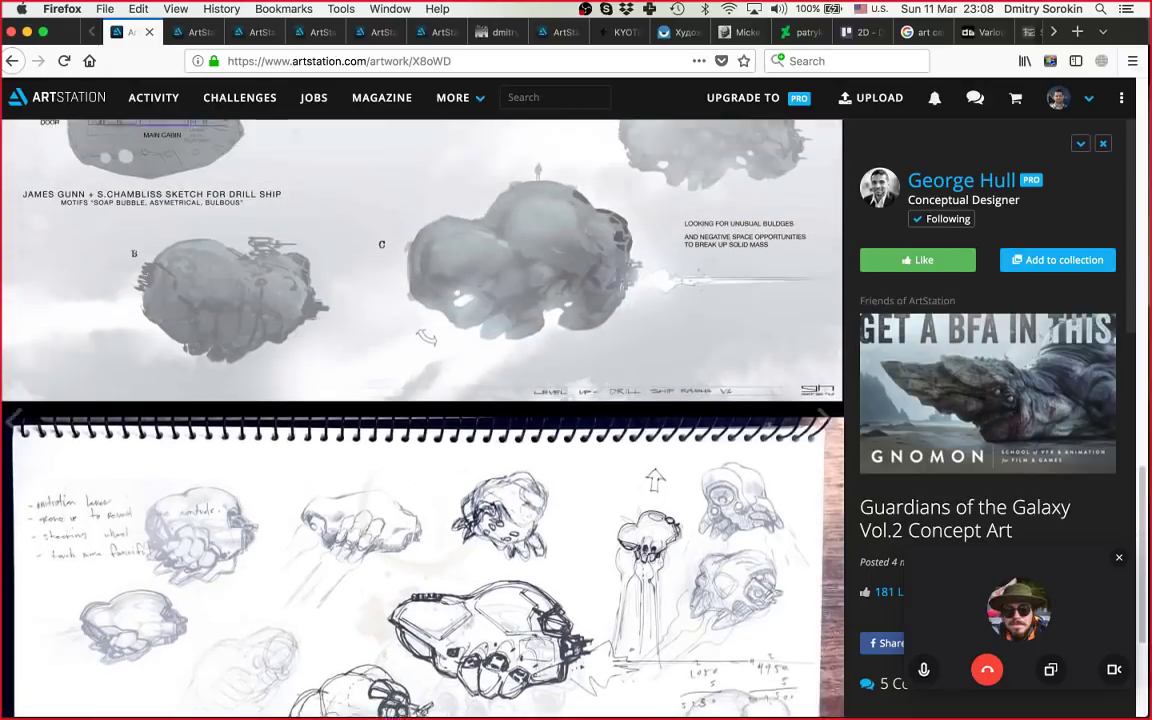
scroll(420, 410, "up", 5)
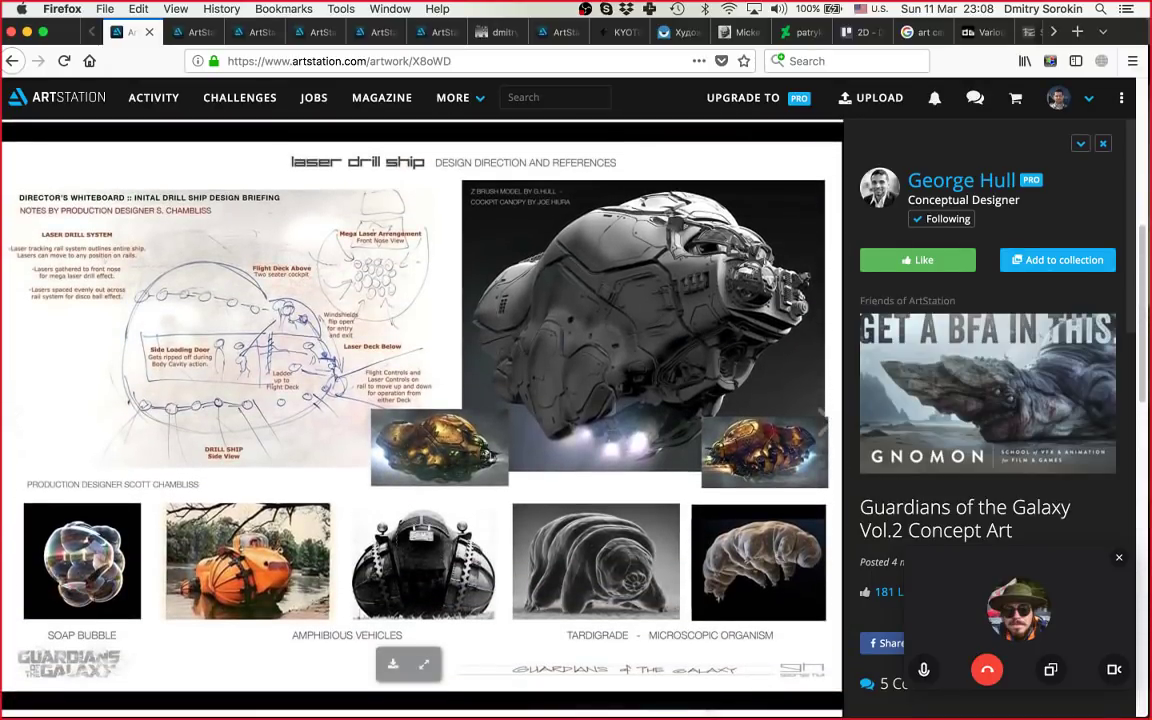
left_click(382, 598)
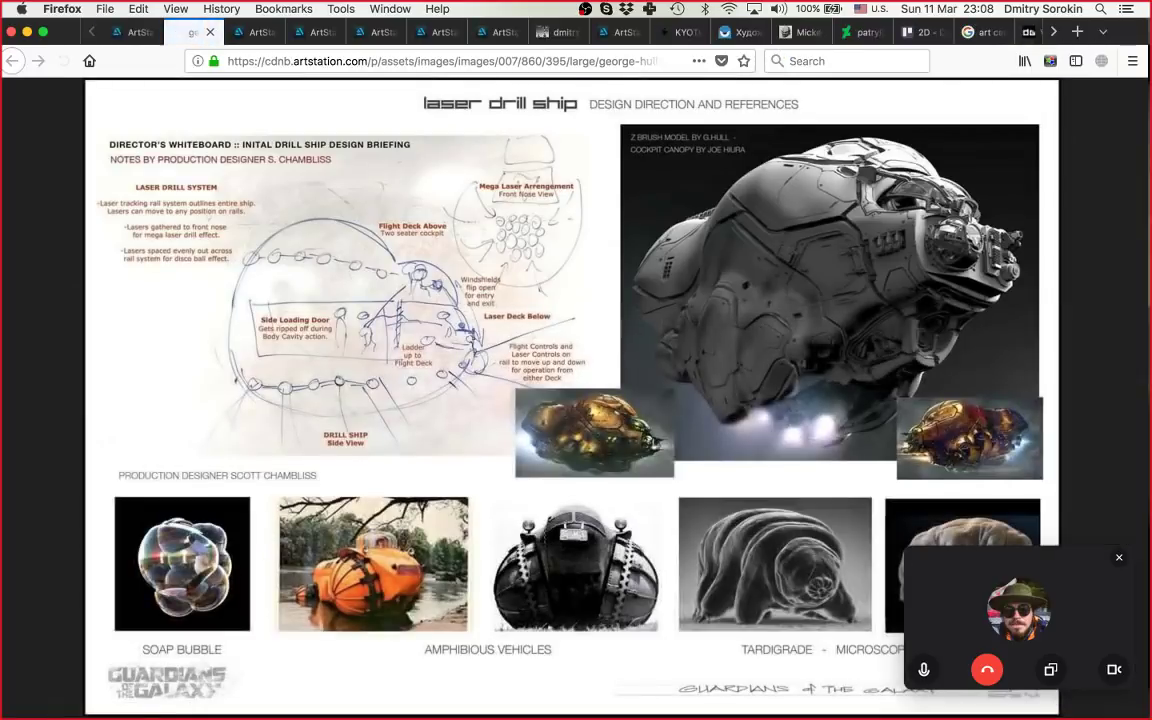
left_click_drag(1000, 570, 998, 590)
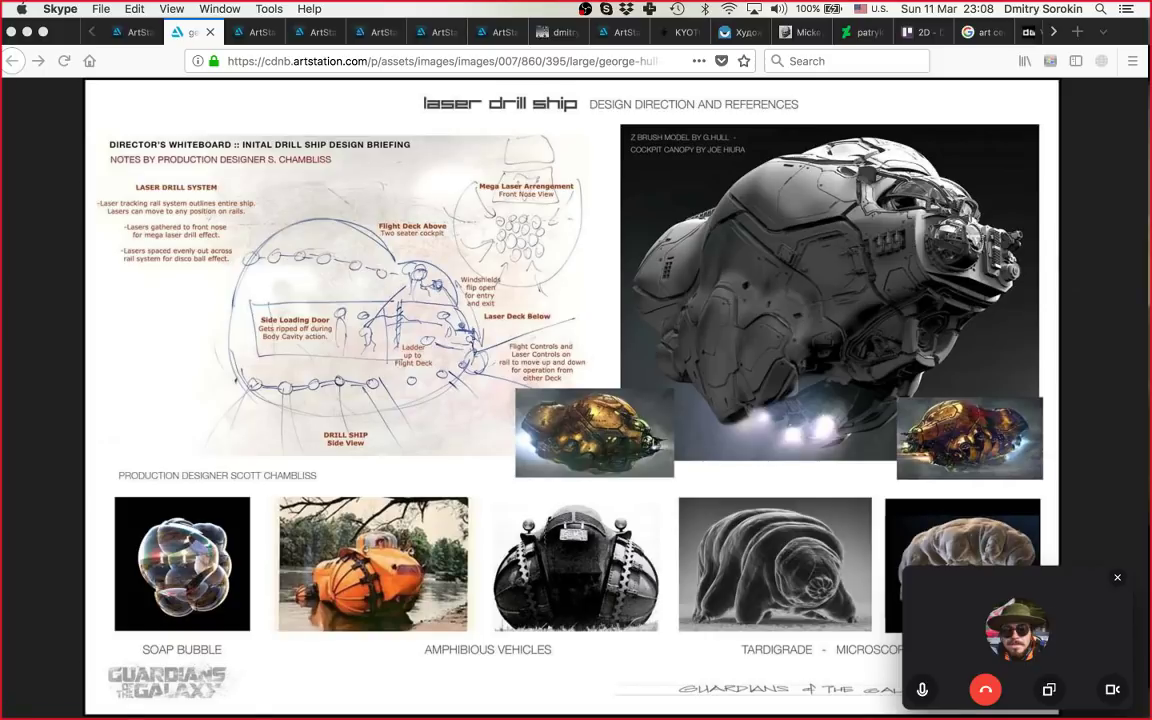
left_click_drag(1017, 620, 1011, 144)
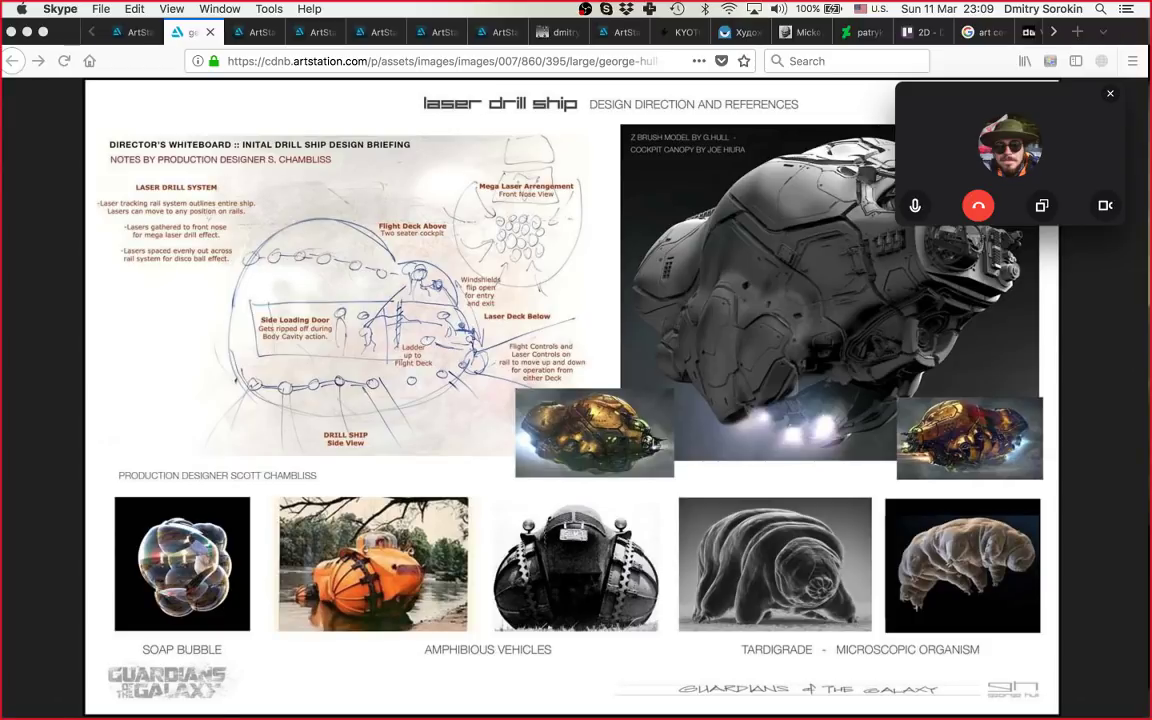
Step: Switch to Photoshop and review the pump jack photo beside the dome platform with its red fence
mouse_move(597, 702)
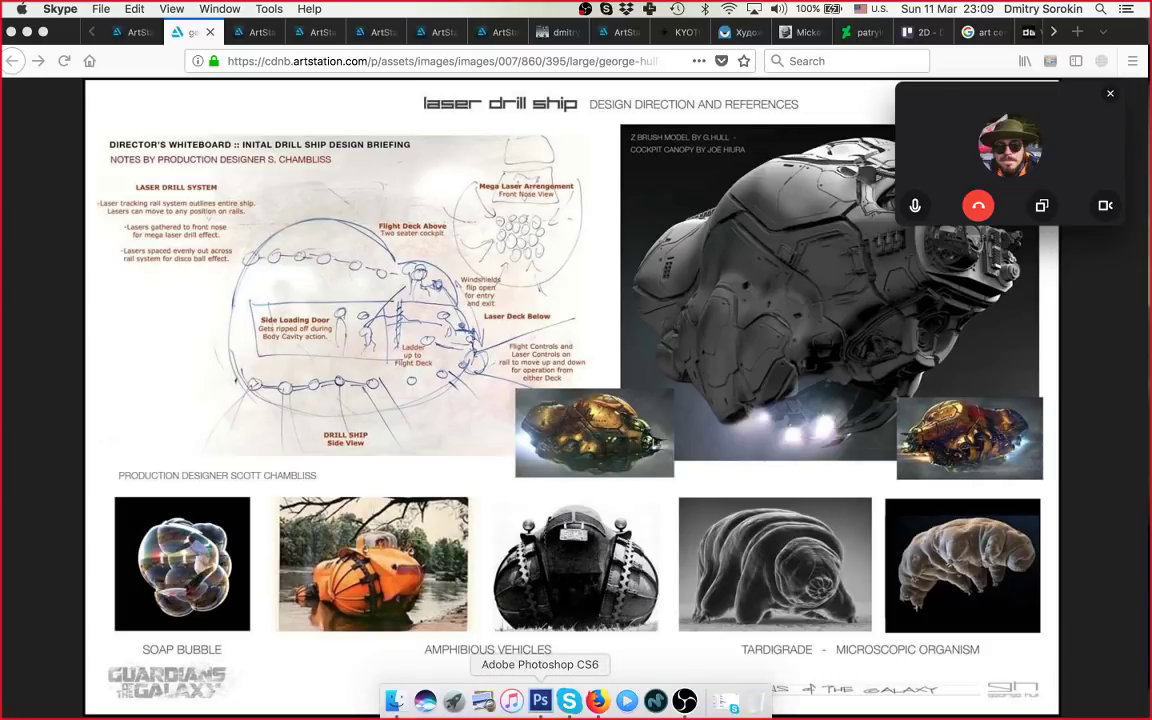
left_click(540, 701)
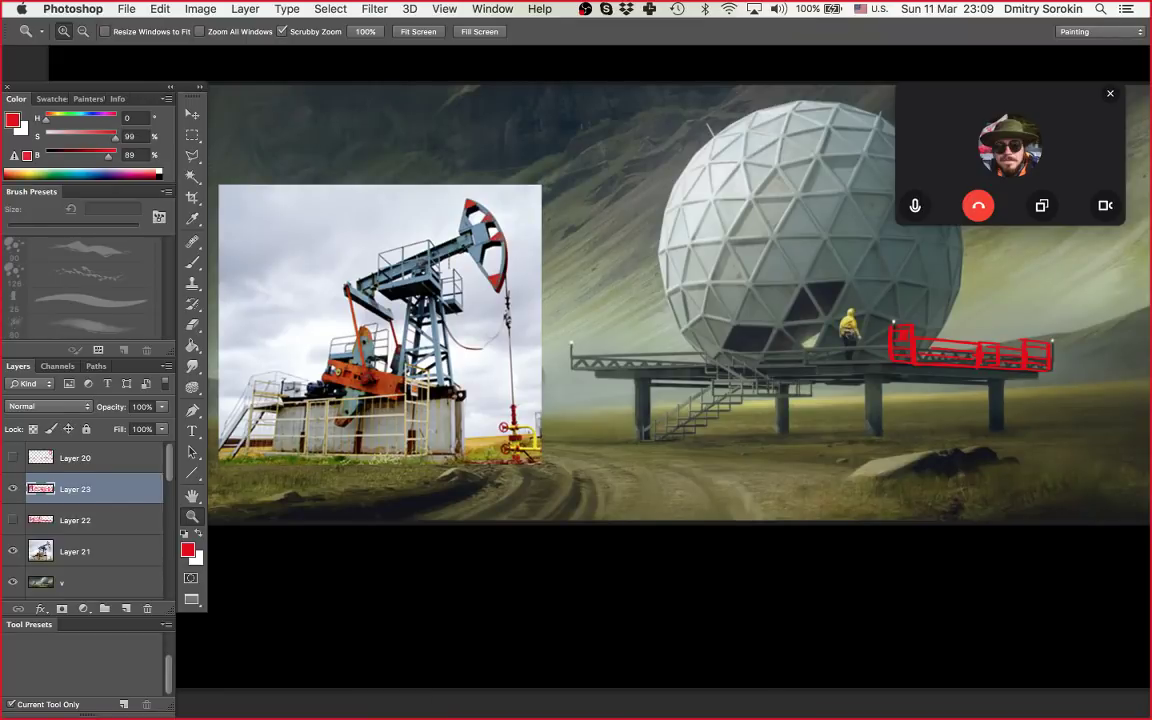
left_click_drag(600, 350, 644, 346)
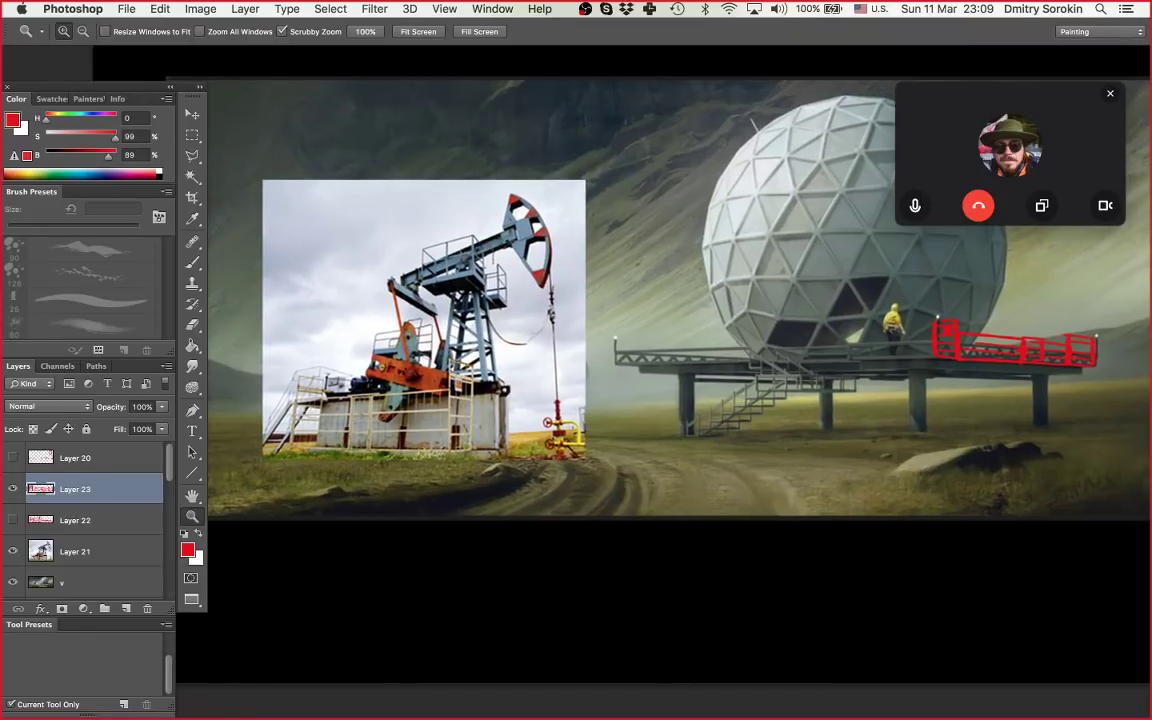
scroll(678, 300, "right", 3)
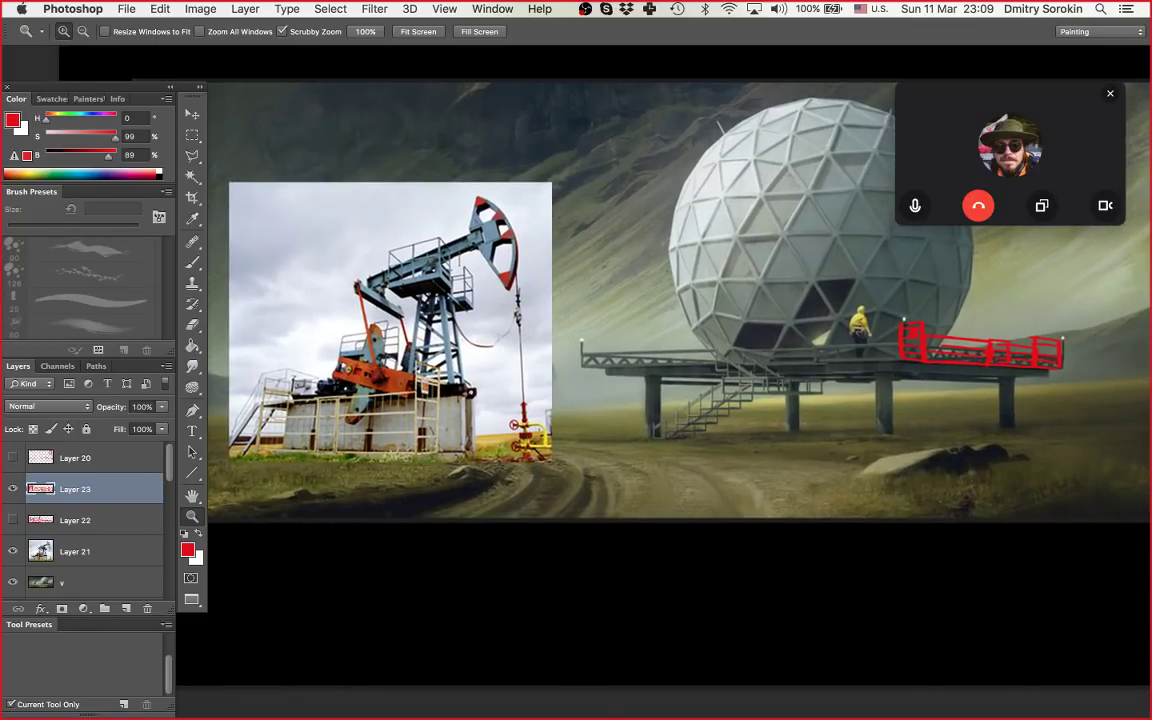
Step: Switch to Firefox and view the RUS CHN mobile missile launcher line drawing on ArtStation, repositioning the call window beside it
left_click(598, 700)
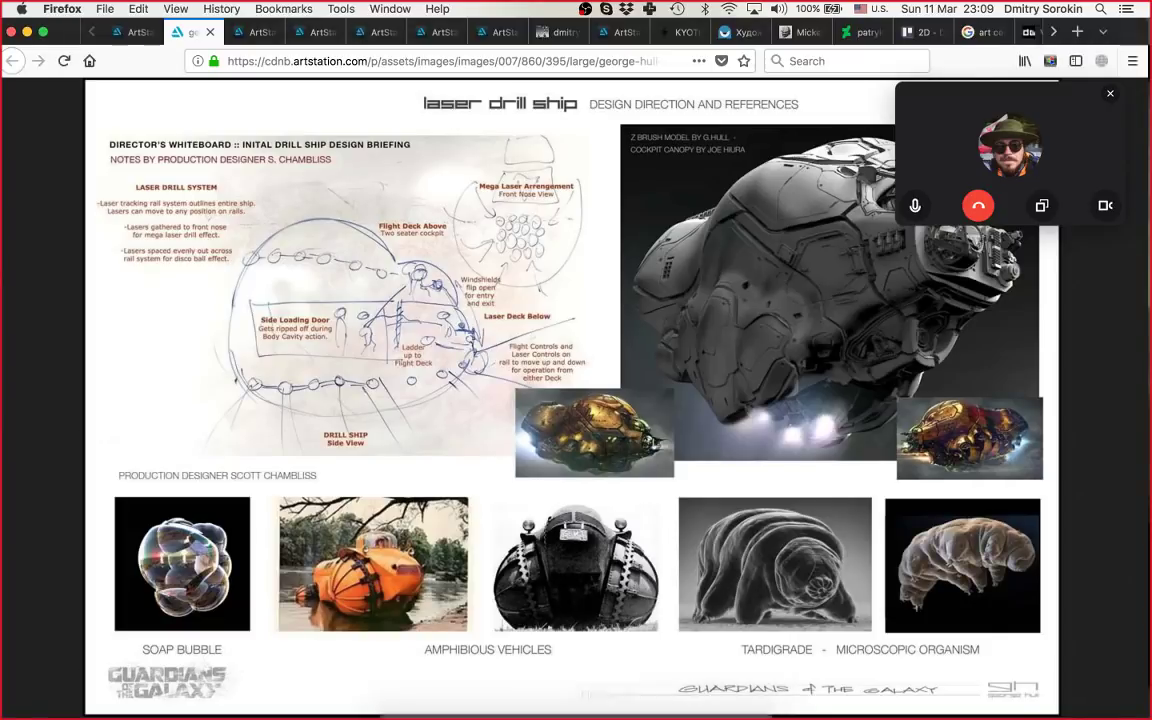
left_click(498, 32)
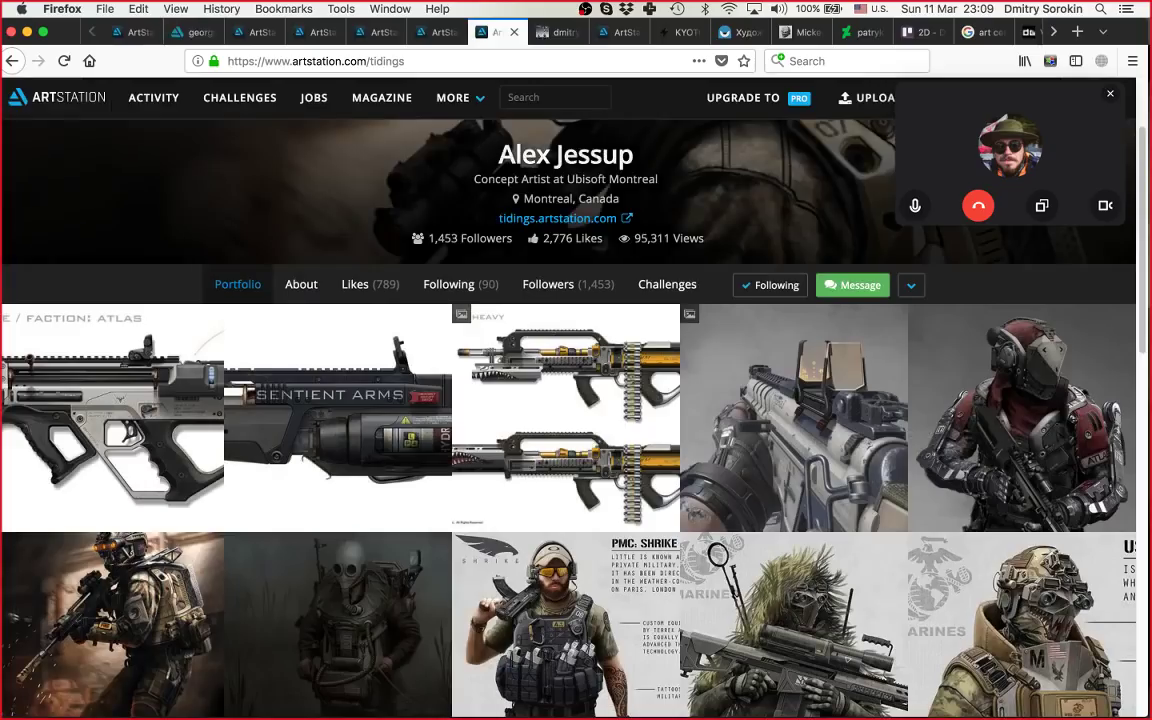
left_click(436, 32)
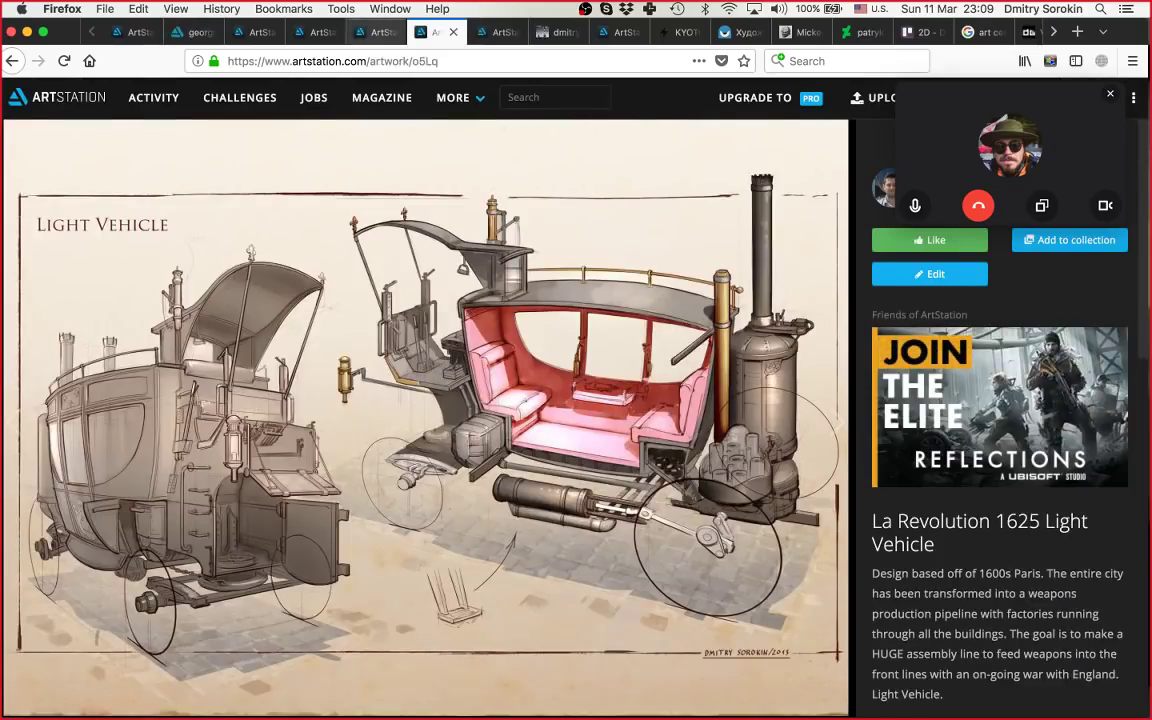
left_click(378, 32)
scroll(445, 340, "down", 5)
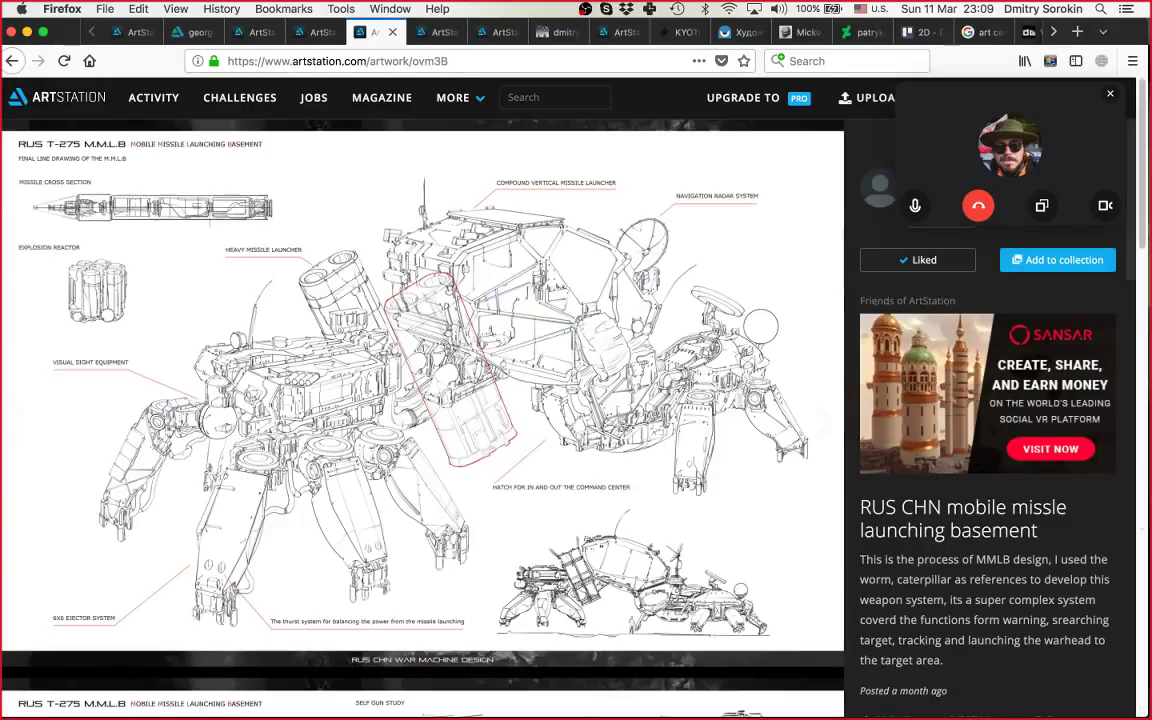
left_click_drag(945, 155, 947, 436)
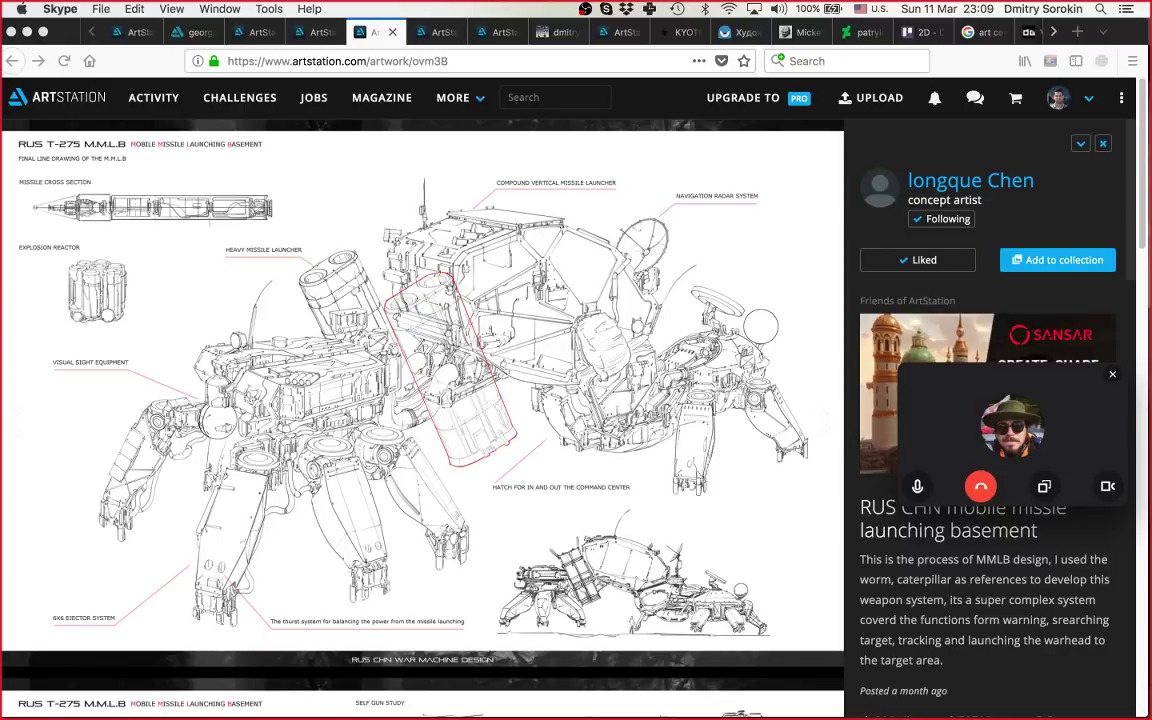
left_click_drag(947, 436, 930, 228)
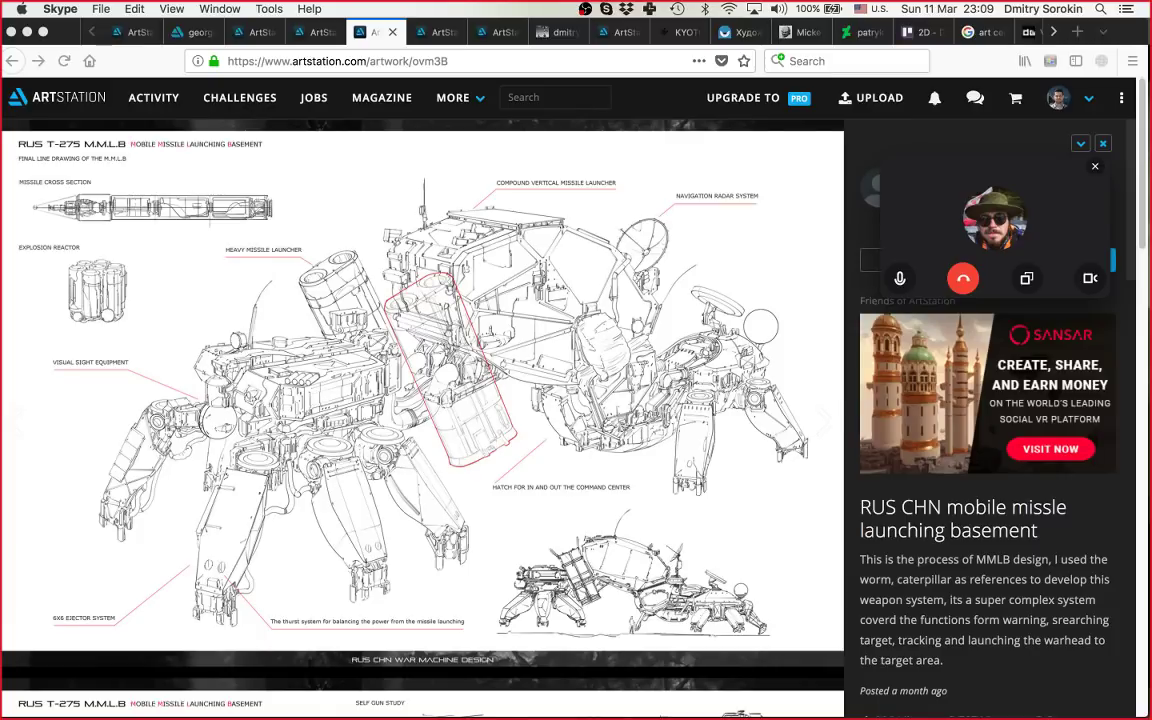
Step: Open the RUS T-275 M.M.L.B. worm and tank reference sheet at full size, and return to the final line drawing
scroll(443, 340, "down", 15)
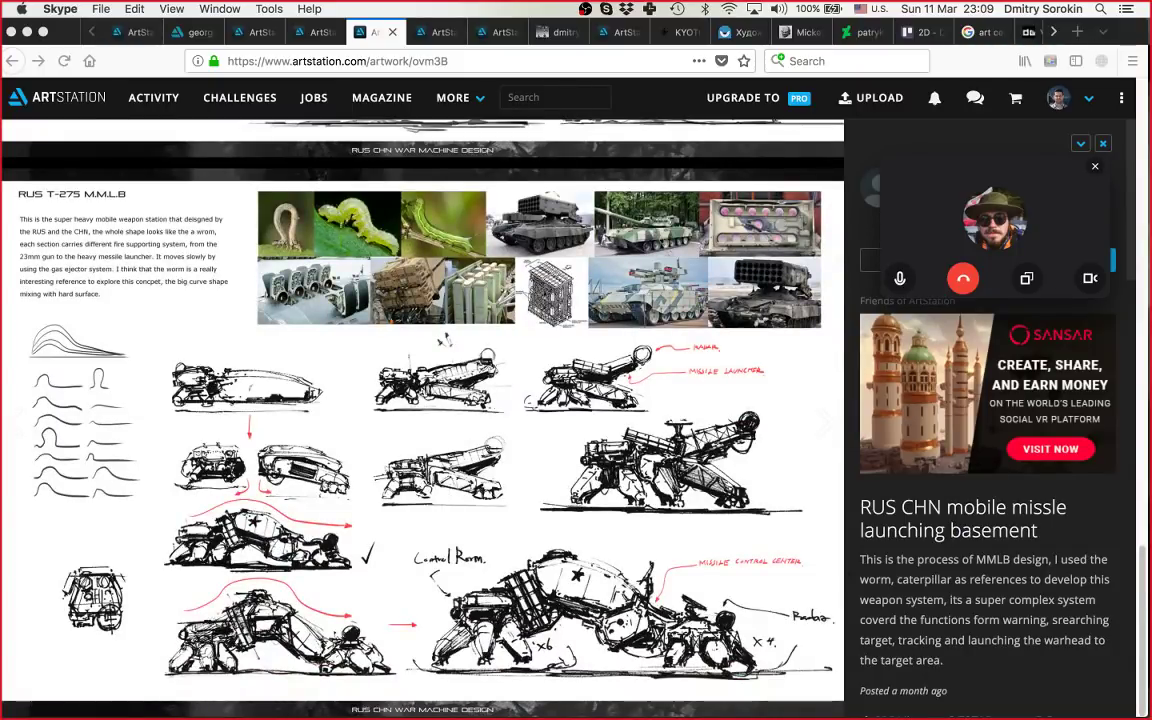
left_click(600, 278)
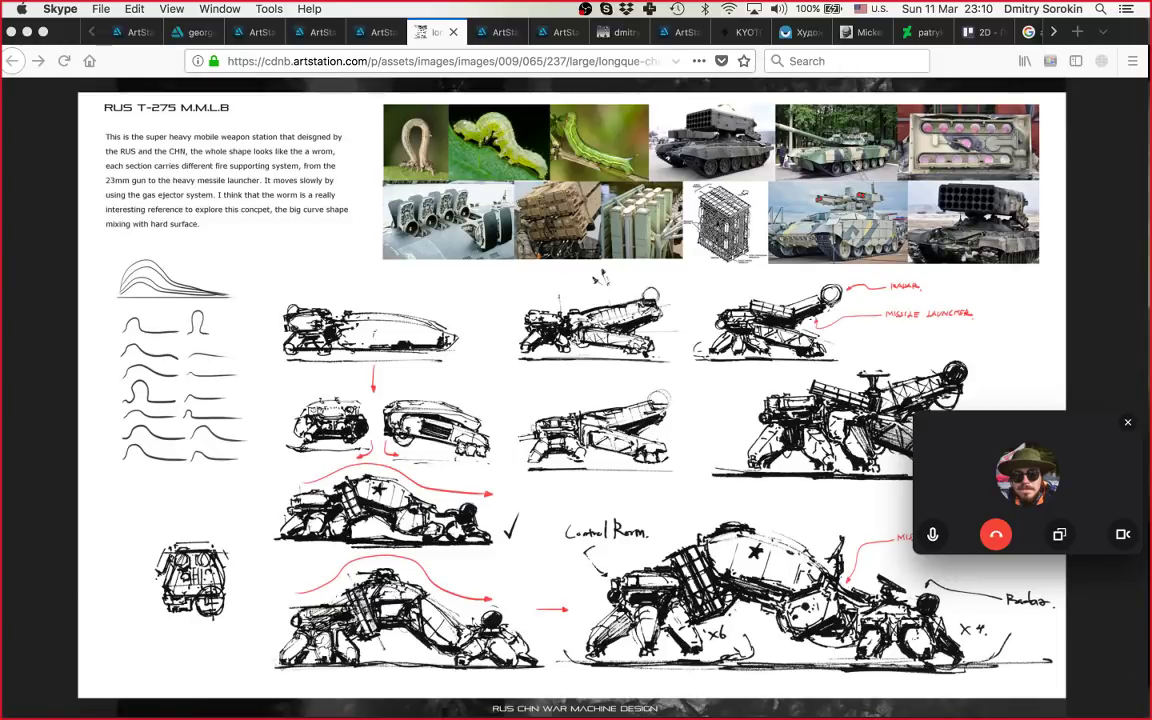
left_click(376, 32)
key("ctrl+shift+Tab")
scroll(601, 278, "up", 5)
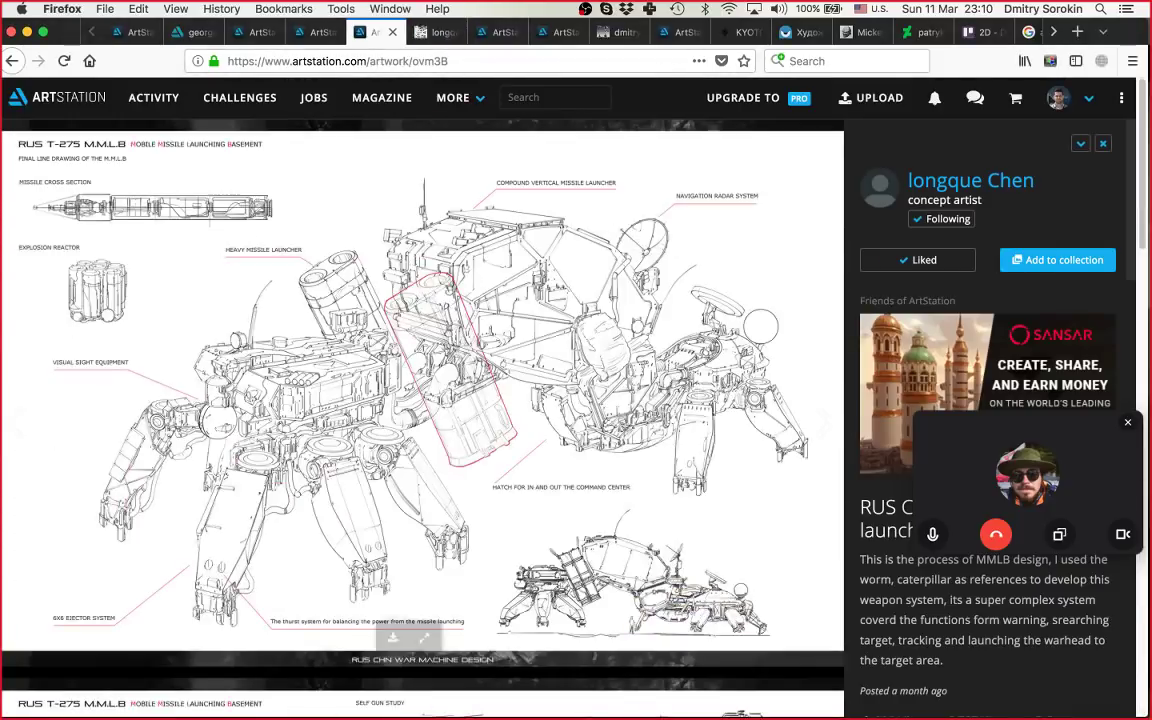
Step: Compare the mobile missile launcher's line drawing with its full-size reference and sketch sheet, keeping the call window clear of it
scroll(422, 418, "down", 5)
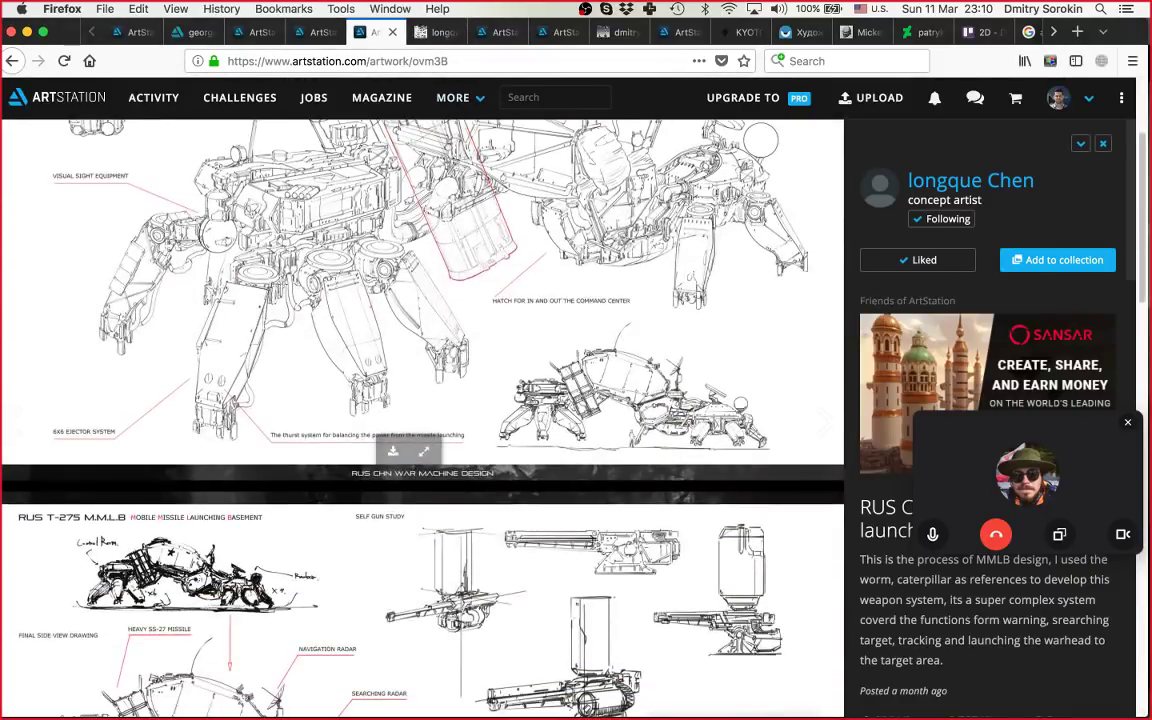
scroll(422, 418, "up", 3)
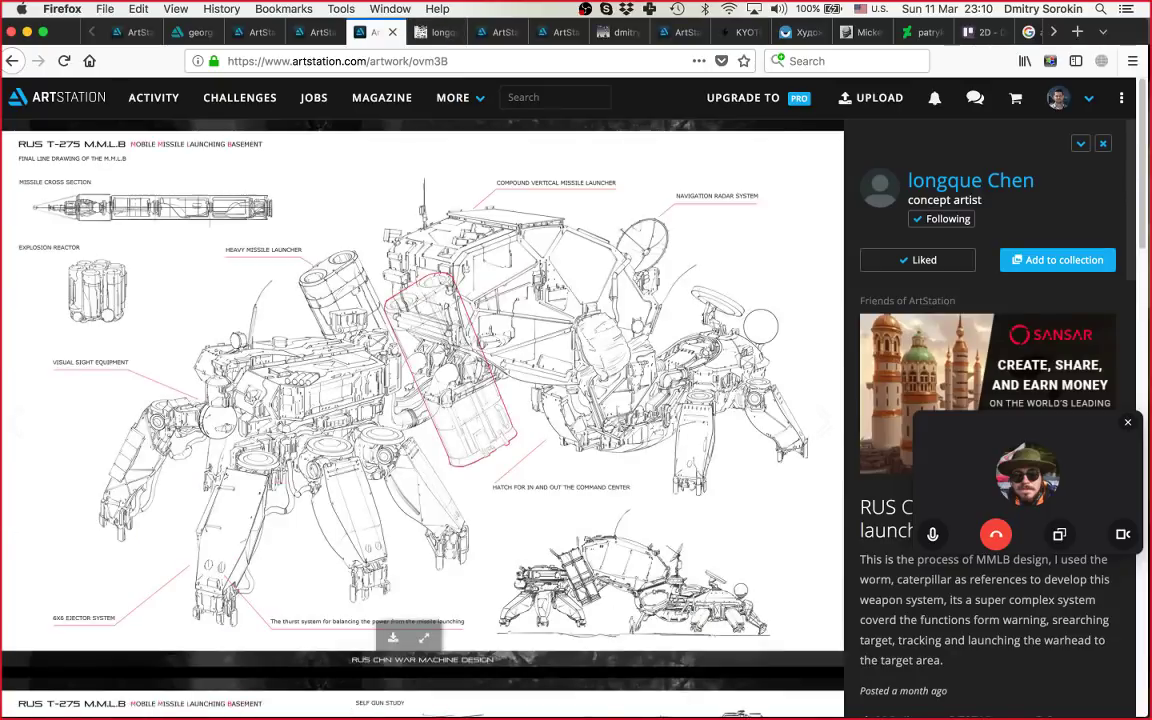
key("ctrl+Tab")
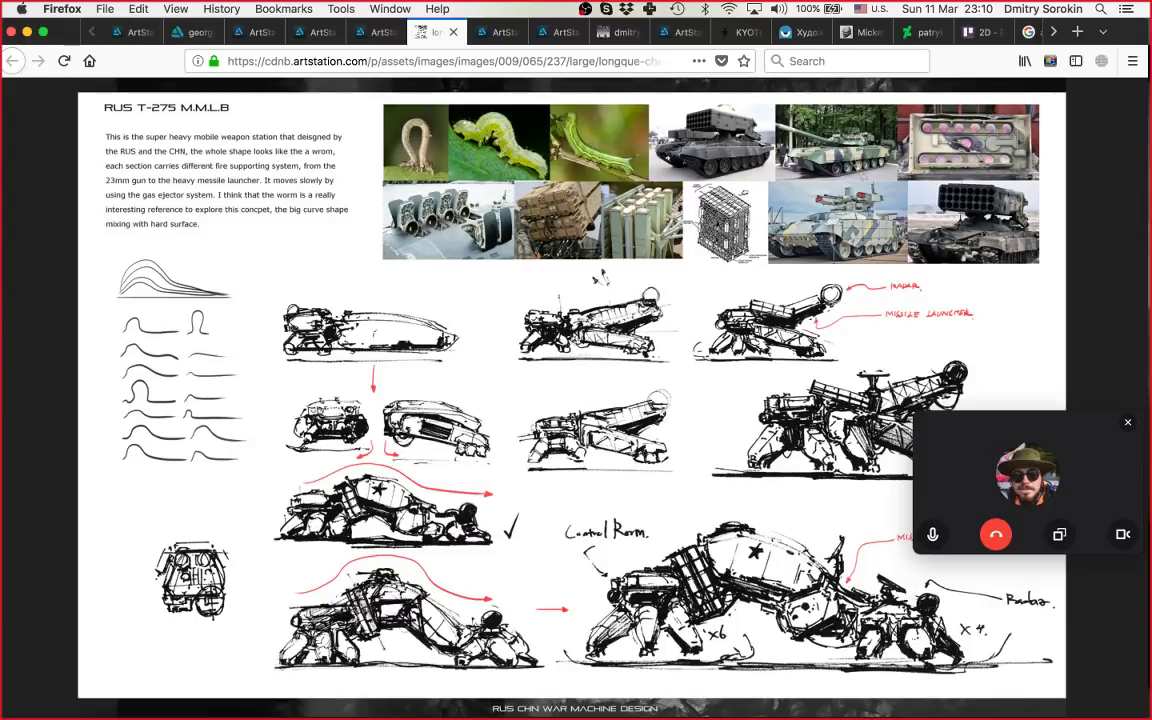
mouse_move(1000, 450)
left_mouse_down()
mouse_move(983, 475)
mouse_move(993, 467)
left_mouse_up()
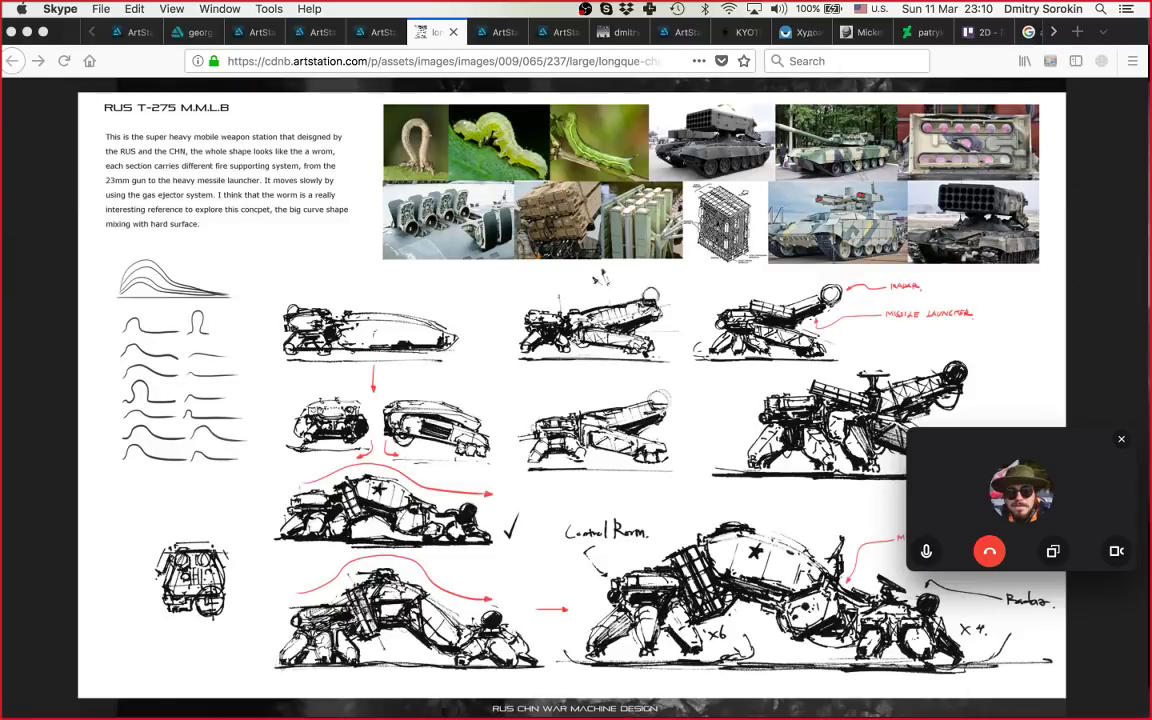
left_click(366, 32)
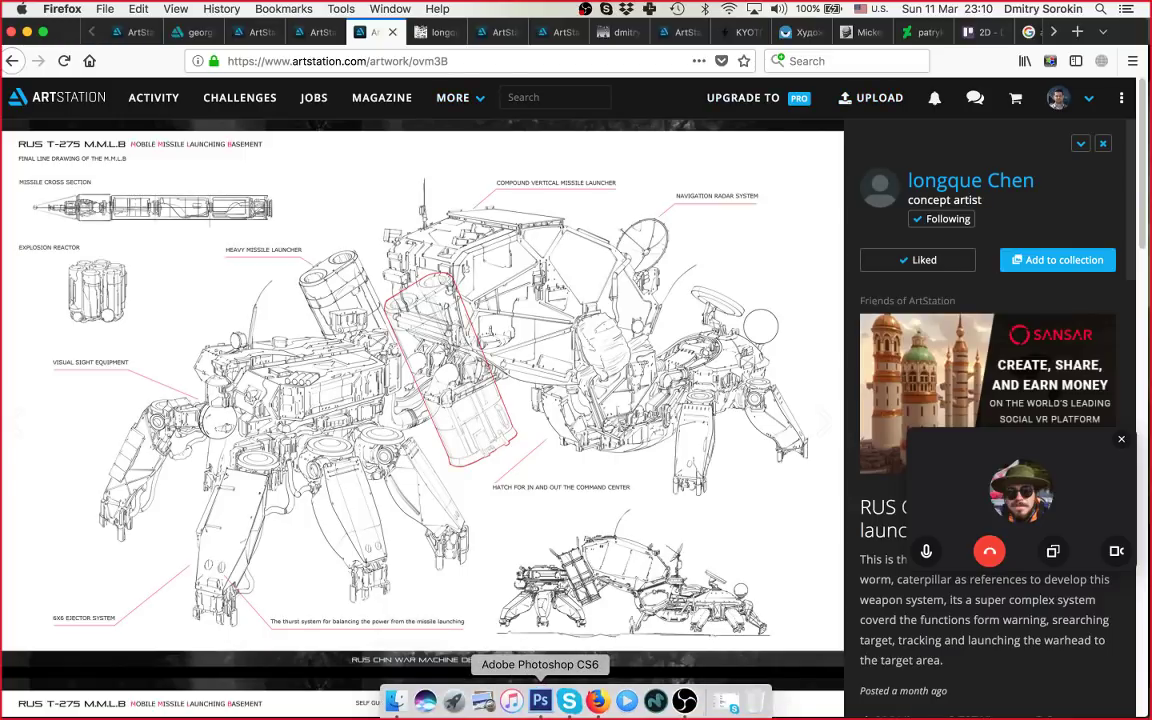
Step: Switch to Photoshop and review the pump jack photo beside the dome, with the call window moved below the painting
left_click(540, 701)
left_click_drag(1021, 460, 997, 547)
key("super+Tab")
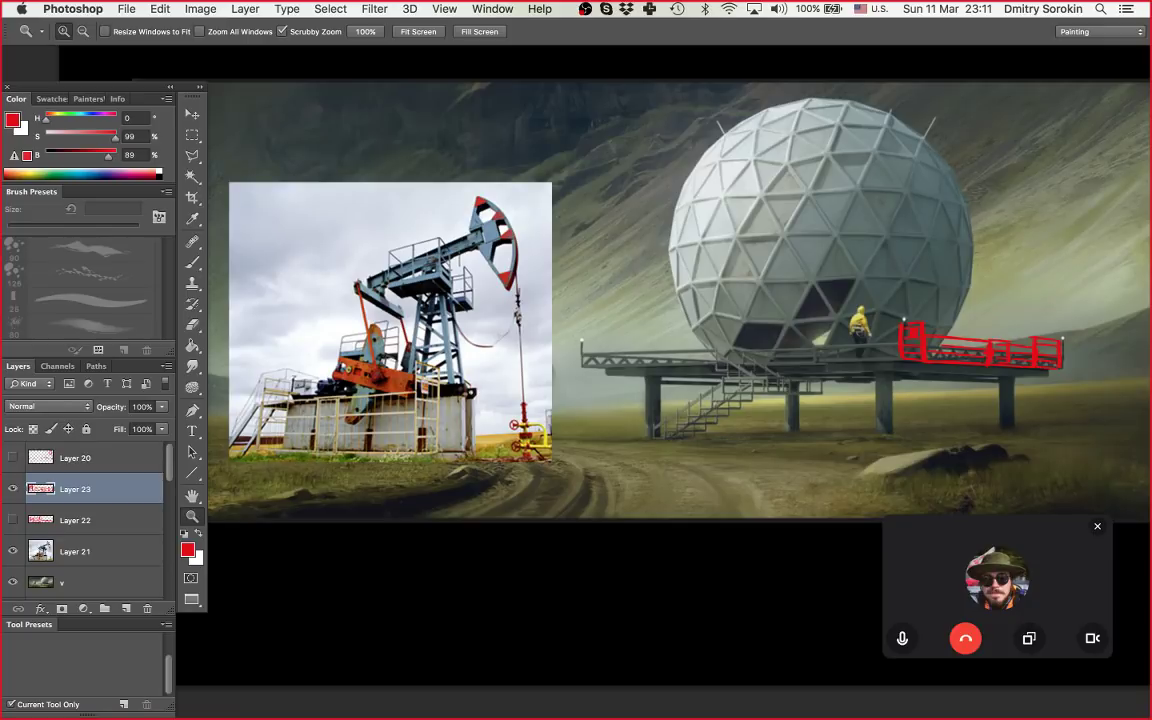
left_click_drag(600, 330, 616, 360)
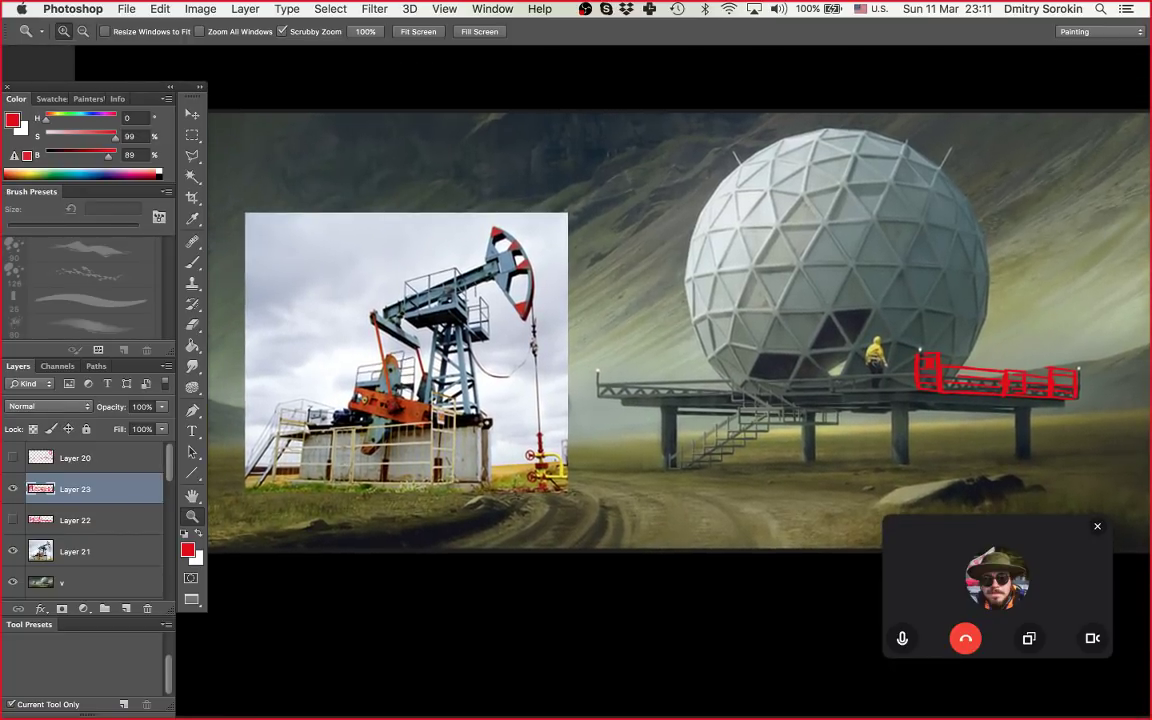
Step: Switch to Firefox, show the CG Allies page on VK and close its enlarged dome painting
mouse_move(540, 702)
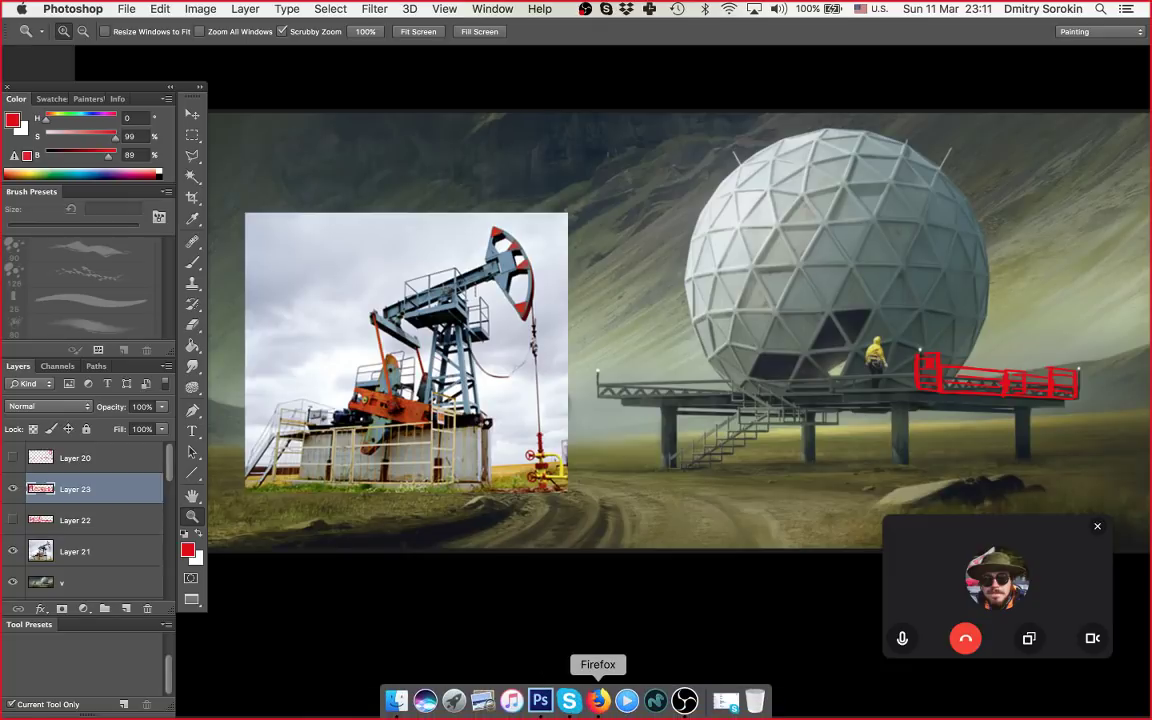
left_click(598, 700)
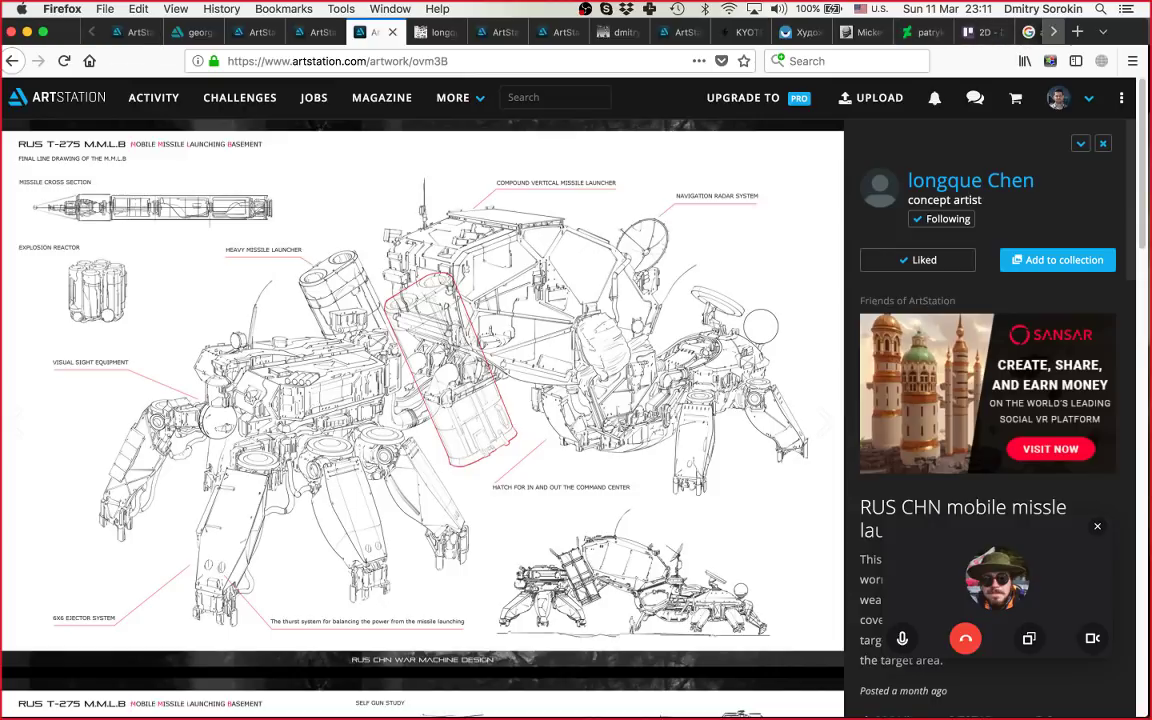
double_click(1053, 32)
scroll(710, 32, "down", 2)
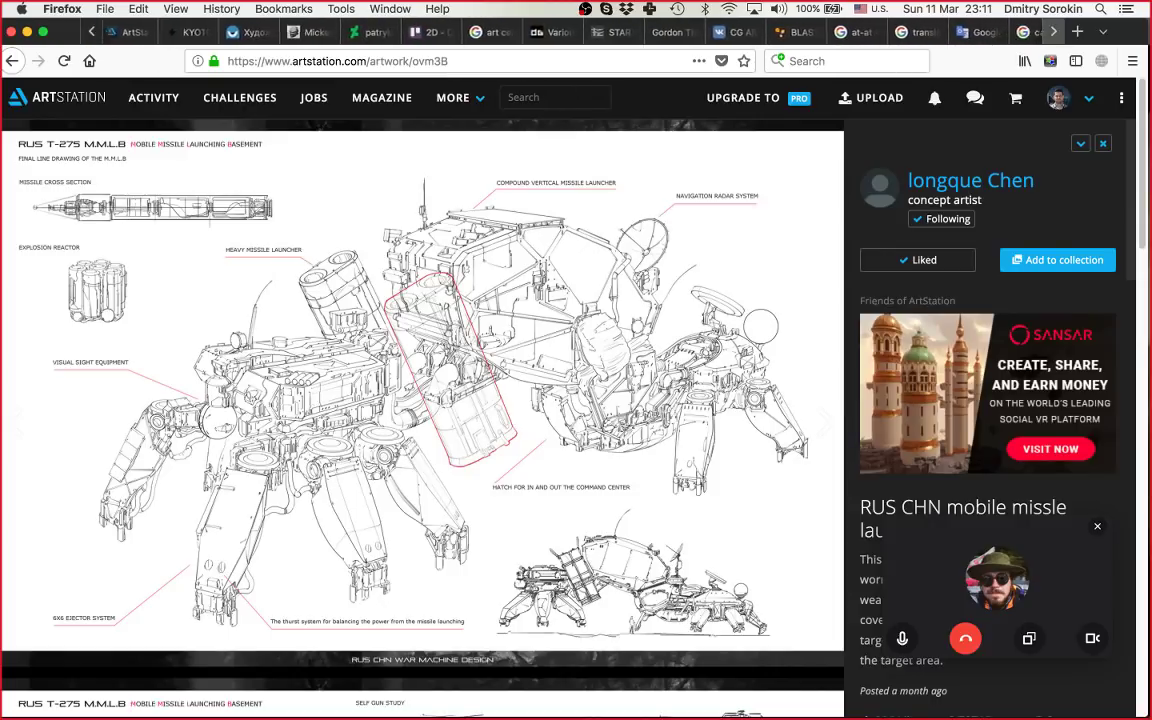
left_click(710, 32)
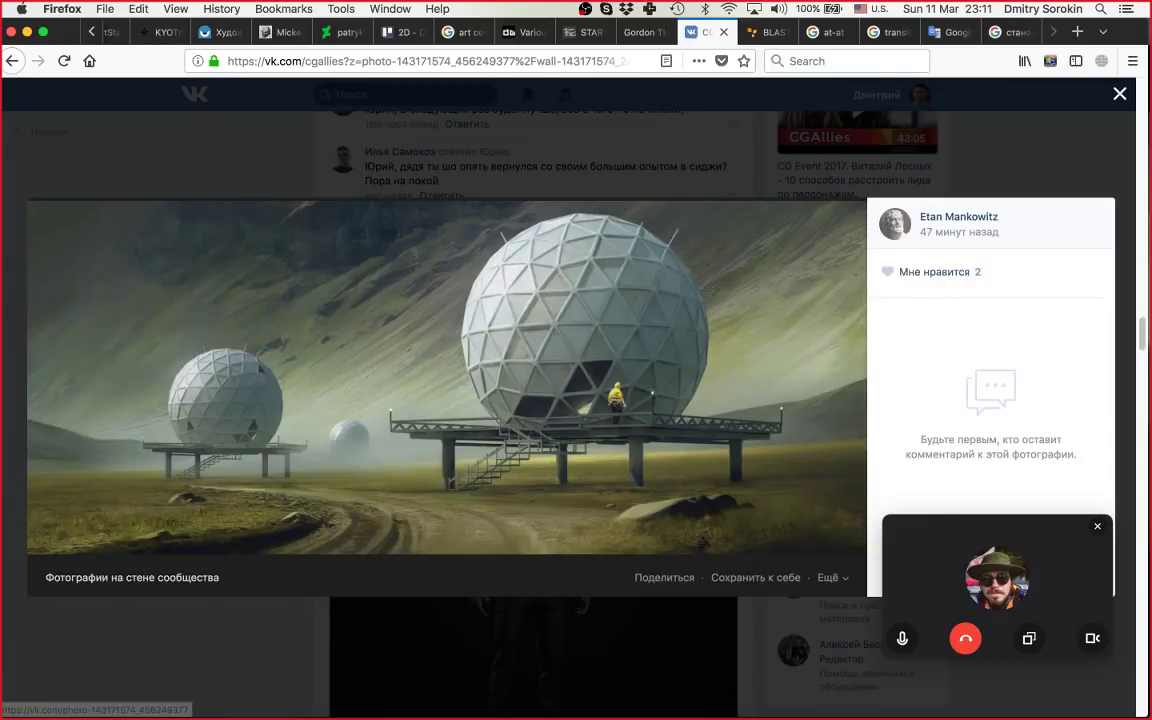
key("Escape")
Step: Open the grayscale giant concept art from the feedback comments and capture a screenshot of the whole image
scroll(534, 320, "down", 1)
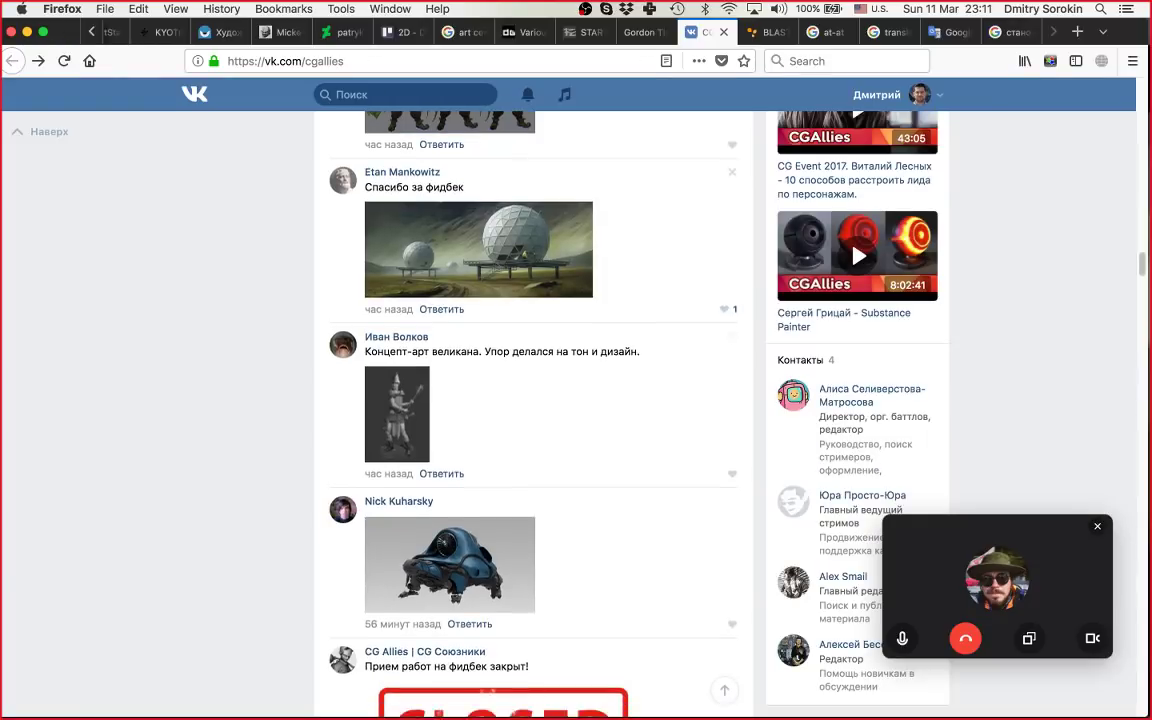
scroll(534, 414, "down", 1)
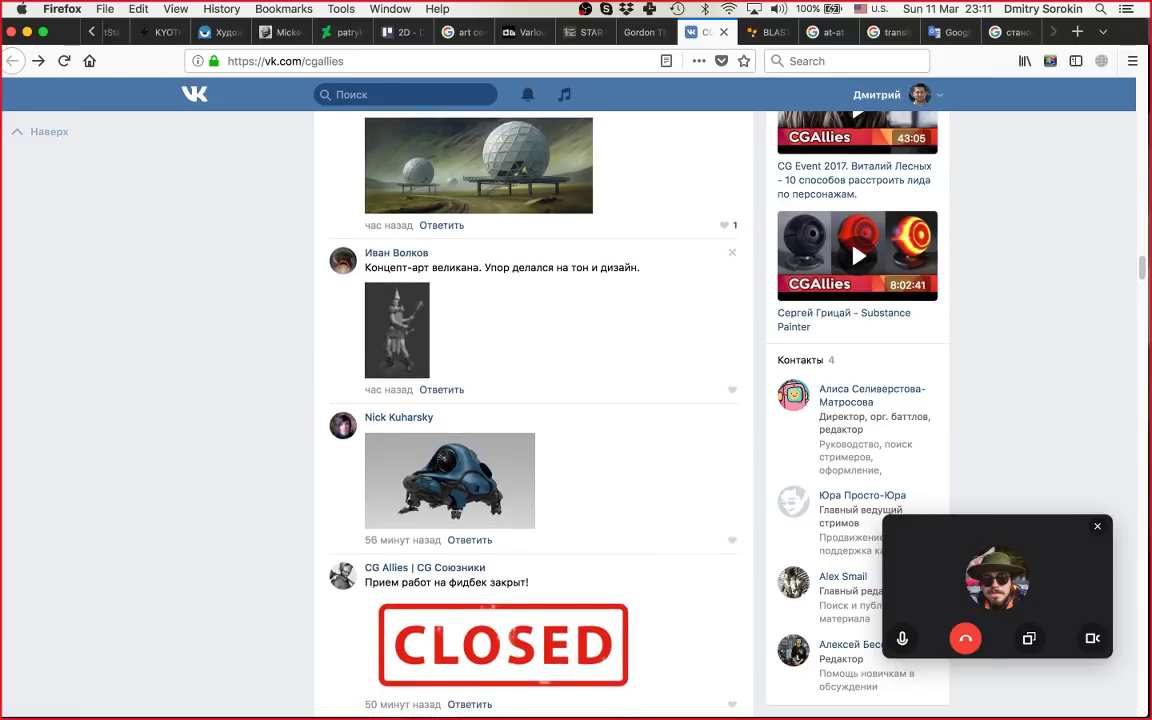
scroll(525, 400, "down", 1)
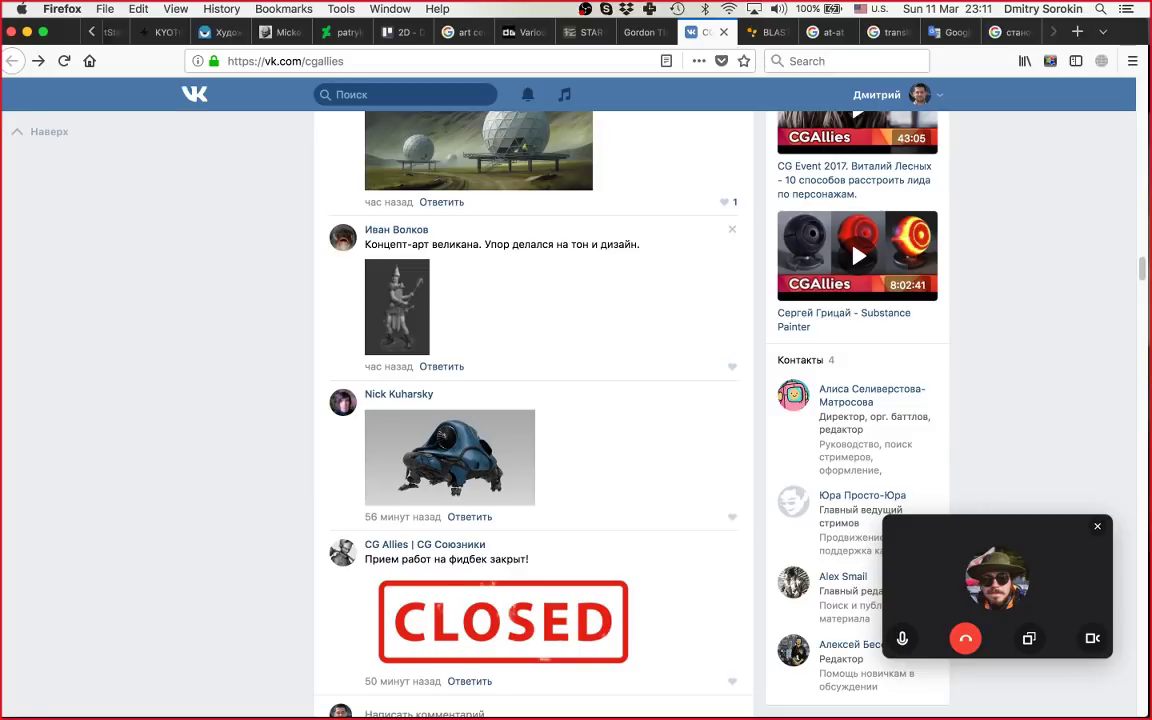
scroll(480, 400, "up", 3)
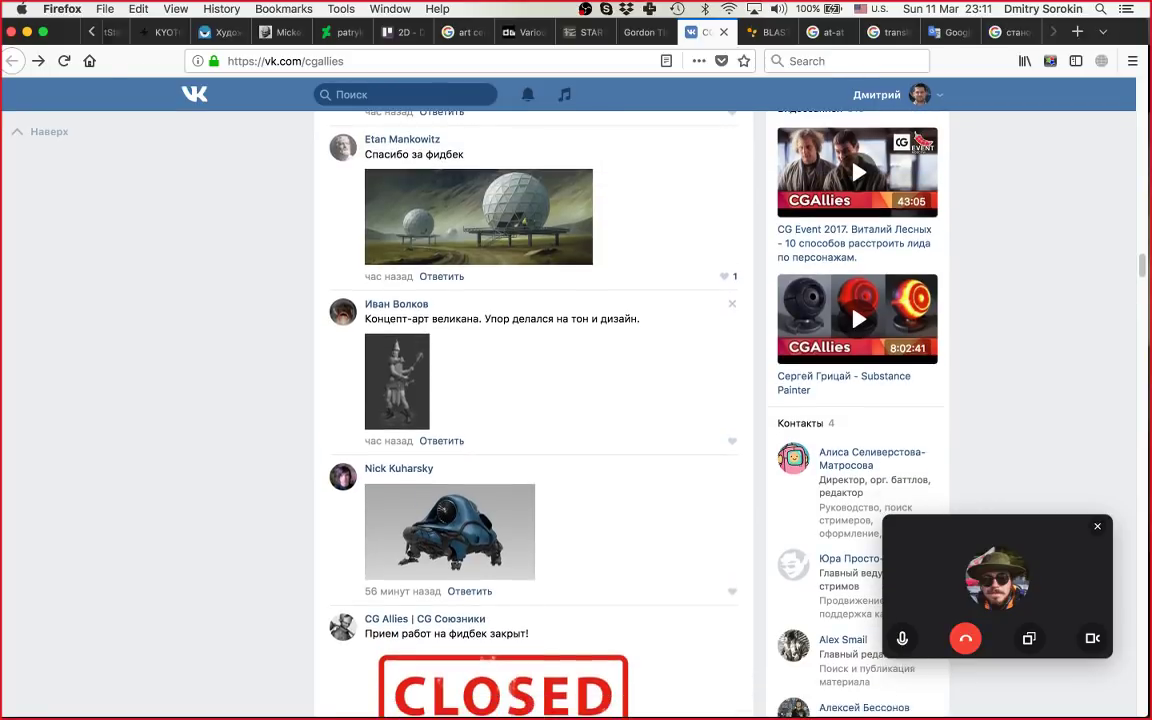
left_click(397, 380)
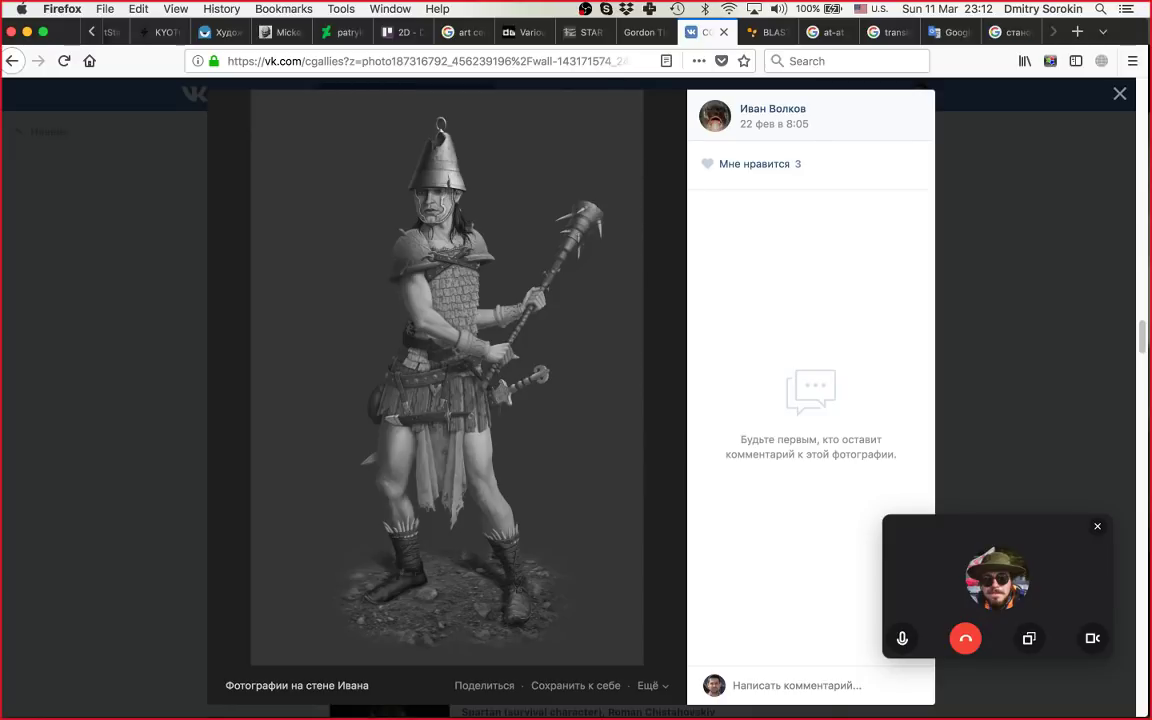
left_click_drag(250, 90, 638, 661)
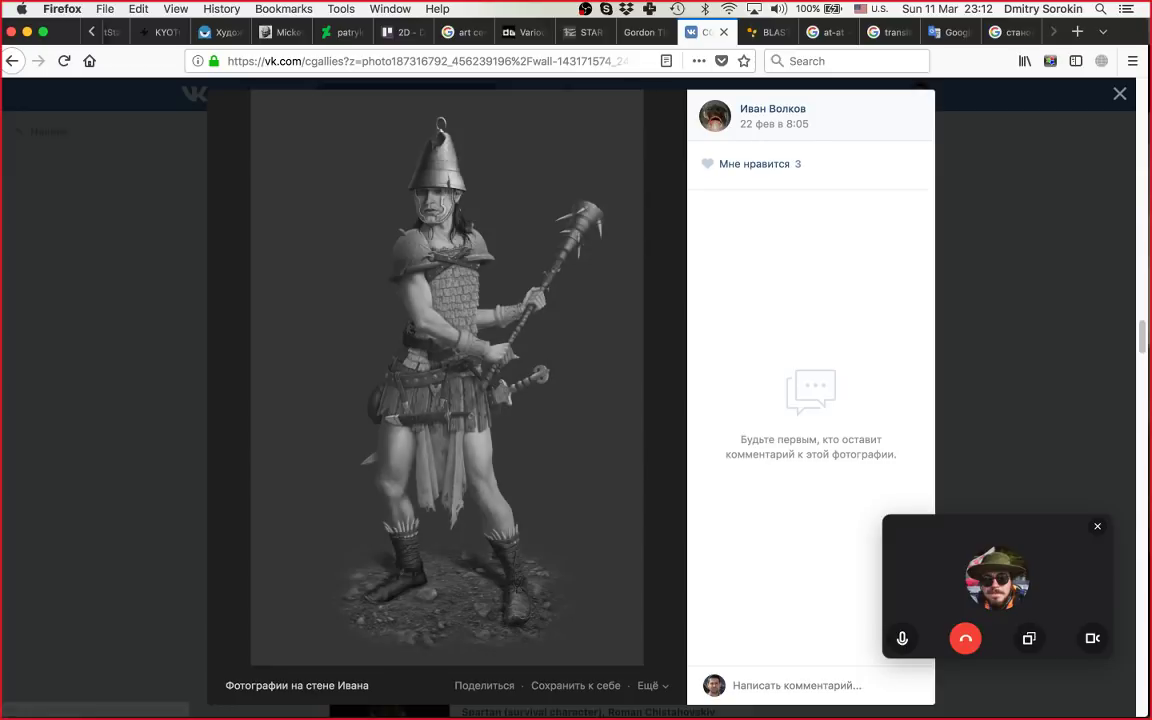
Step: Switch to Photoshop, hide the red fence drawing and group the dome painting, pump jack photo and markup layers
left_click(27, 31)
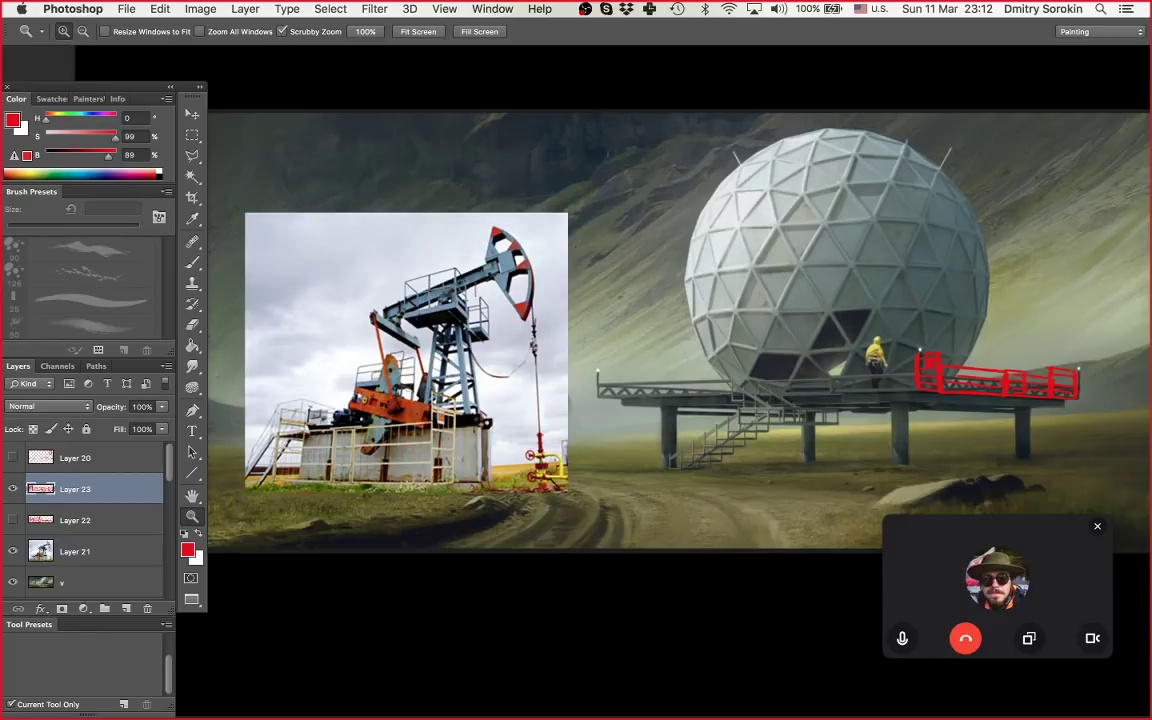
key("super+minus")
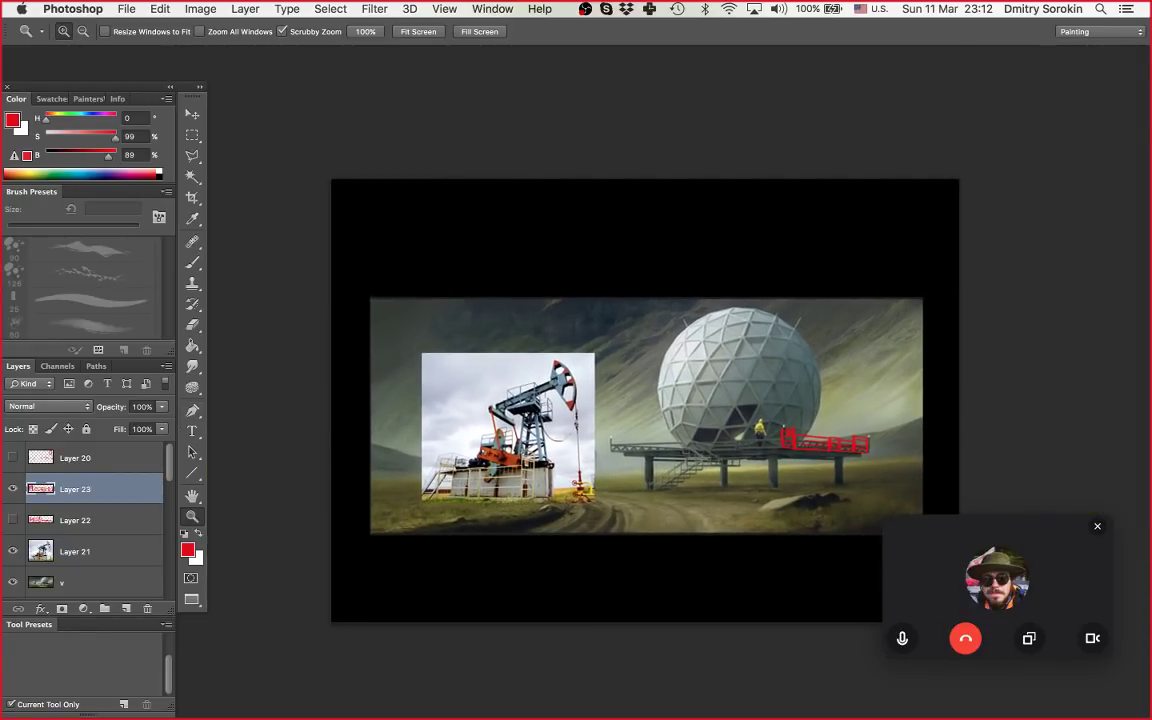
left_click(13, 489)
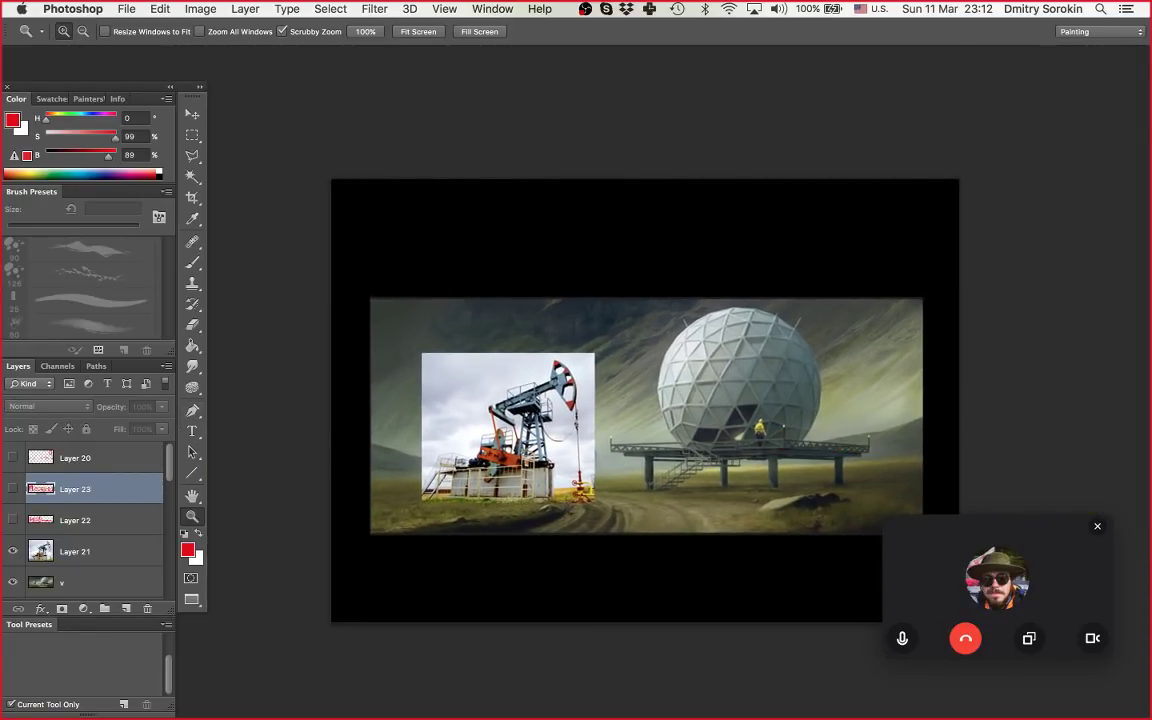
left_click(76, 458)
scroll(85, 520, "down", 2)
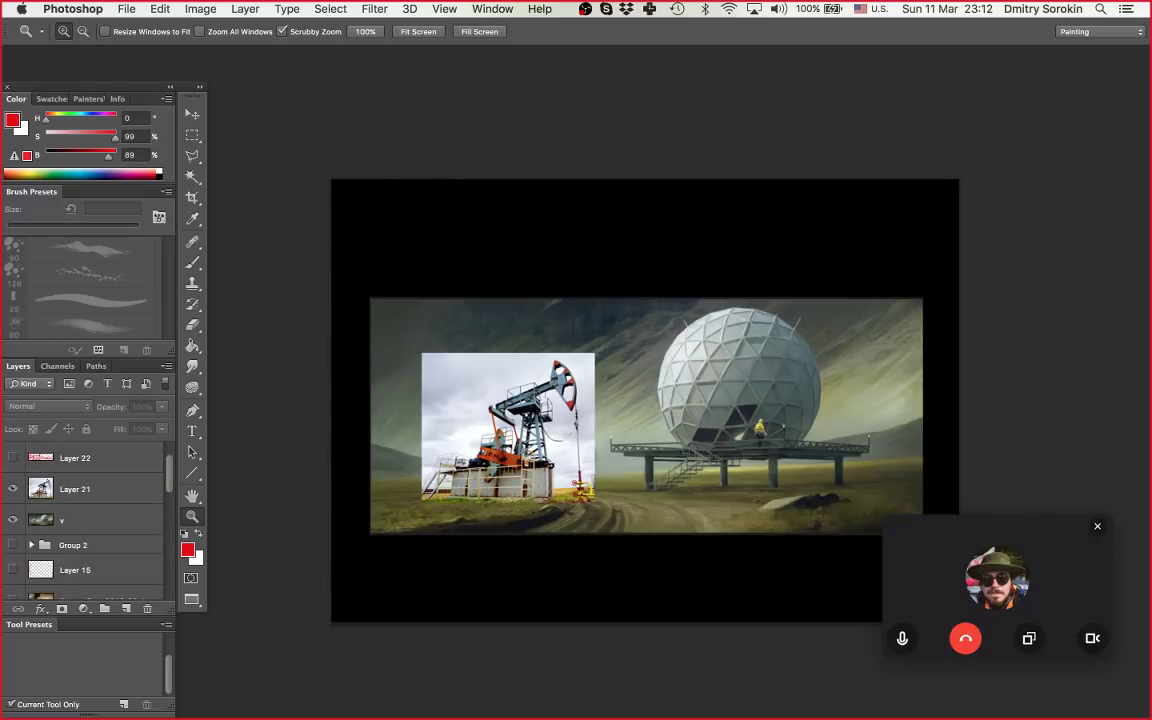
scroll(85, 520, "up", 2)
scroll(85, 520, "down", 1)
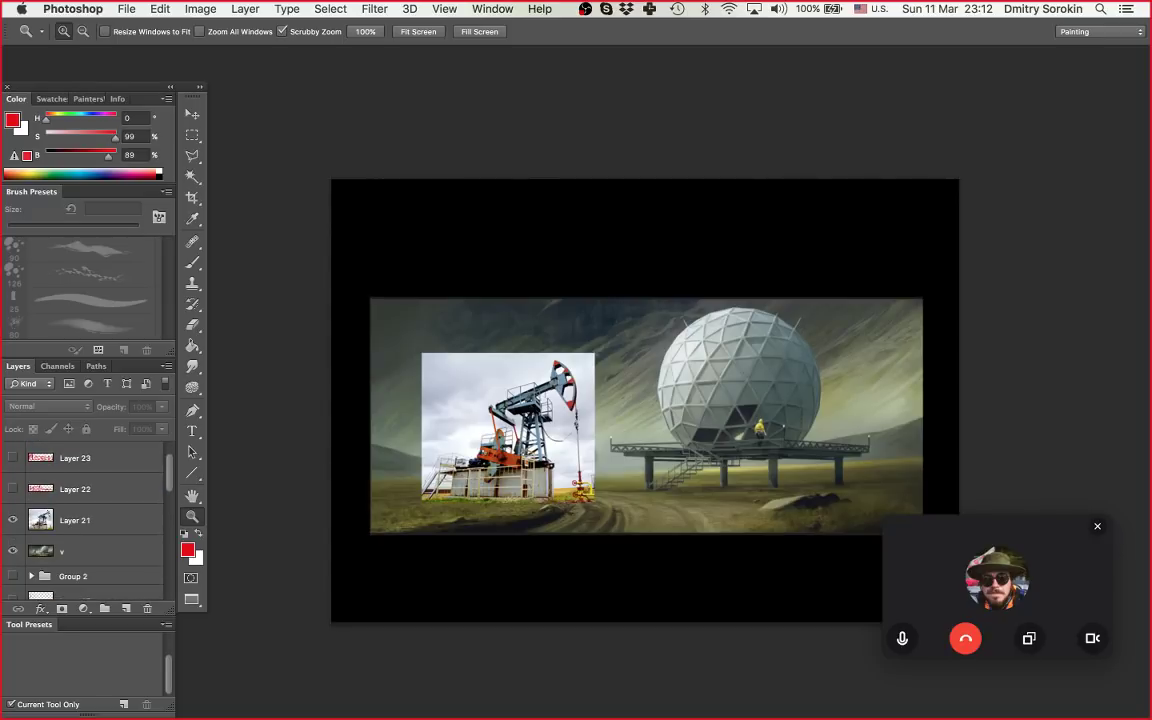
left_click(85, 551, "shift")
key("super+g")
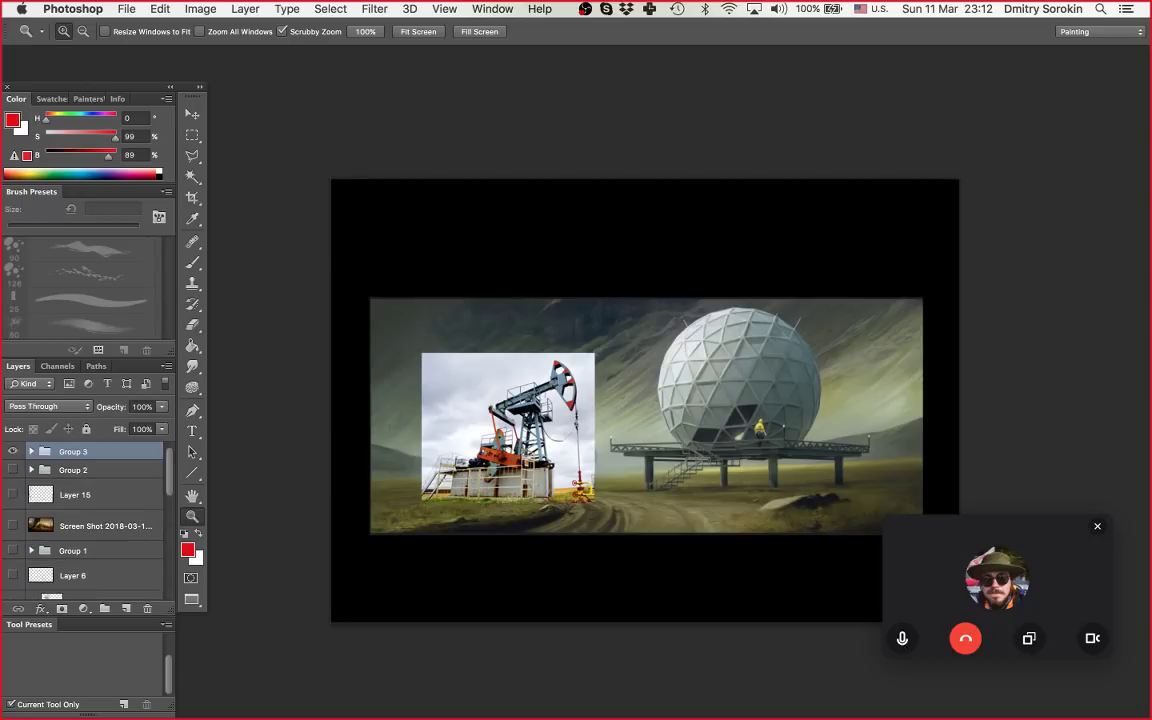
Step: Handwrite "HOW TO RENDER" in red across the upper canvas on a new layer, with the dome critique group hidden
left_click(126, 608)
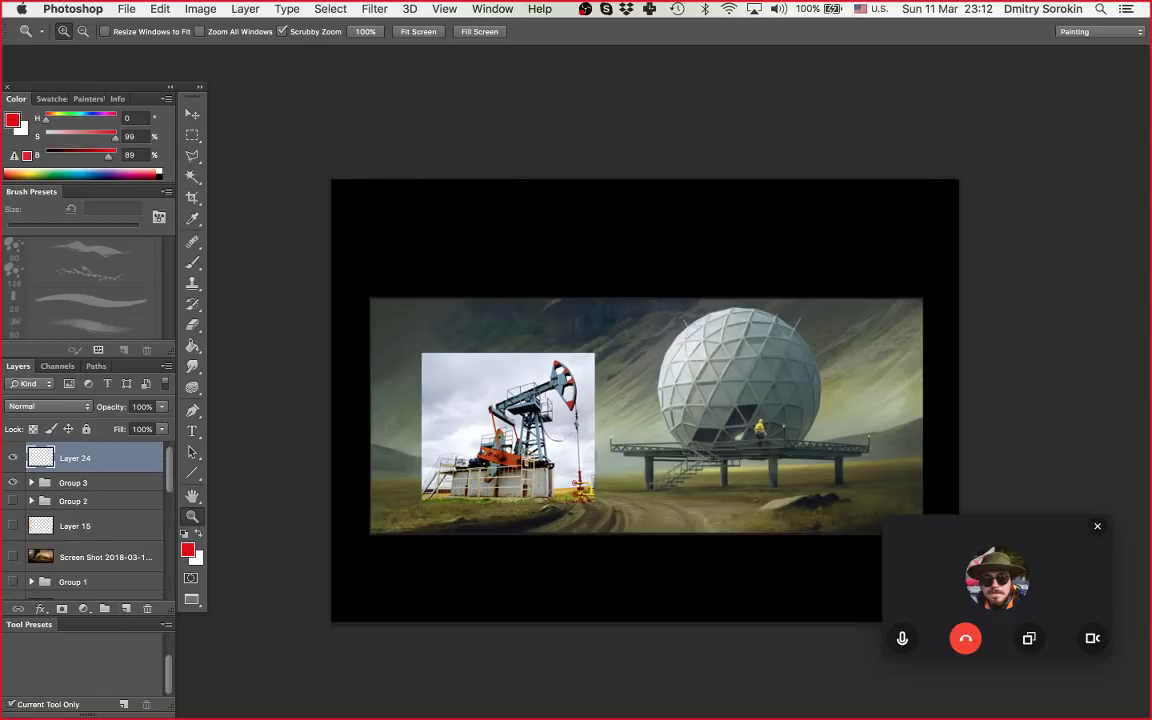
left_click(13, 483)
left_click_drag(473, 324, 550, 324)
mouse_move(420, 210)
left_mouse_down()
mouse_move(419, 264)
mouse_move(446, 237)
left_mouse_up()
mouse_move(446, 210)
left_mouse_down()
mouse_move(445, 259)
mouse_move(517, 230)
mouse_move(526, 252)
mouse_move(533, 225)
mouse_move(556, 213)
mouse_move(623, 226)
left_mouse_up()
left_click_drag(644, 221, 640, 223)
mouse_move(720, 220)
left_mouse_down()
mouse_move(722, 256)
mouse_move(763, 250)
mouse_move(785, 222)
left_mouse_up()
mouse_move(752, 238)
left_mouse_down()
mouse_move(782, 238)
mouse_move(785, 254)
mouse_move(799, 222)
left_mouse_up()
mouse_move(799, 222)
left_mouse_down()
mouse_move(818, 252)
mouse_move(867, 252)
left_mouse_up()
mouse_move(867, 220)
left_mouse_down()
mouse_move(888, 220)
mouse_move(885, 236)
left_mouse_up()
left_click_drag(868, 251, 902, 245)
mouse_move(902, 216)
left_mouse_down()
mouse_move(904, 240)
mouse_move(931, 256)
left_mouse_up()
left_click_drag(700, 380, 673, 359)
Step: Place the new giant concept screenshot from the Desktop folder in Finder into the Photoshop document
mouse_move(583, 702)
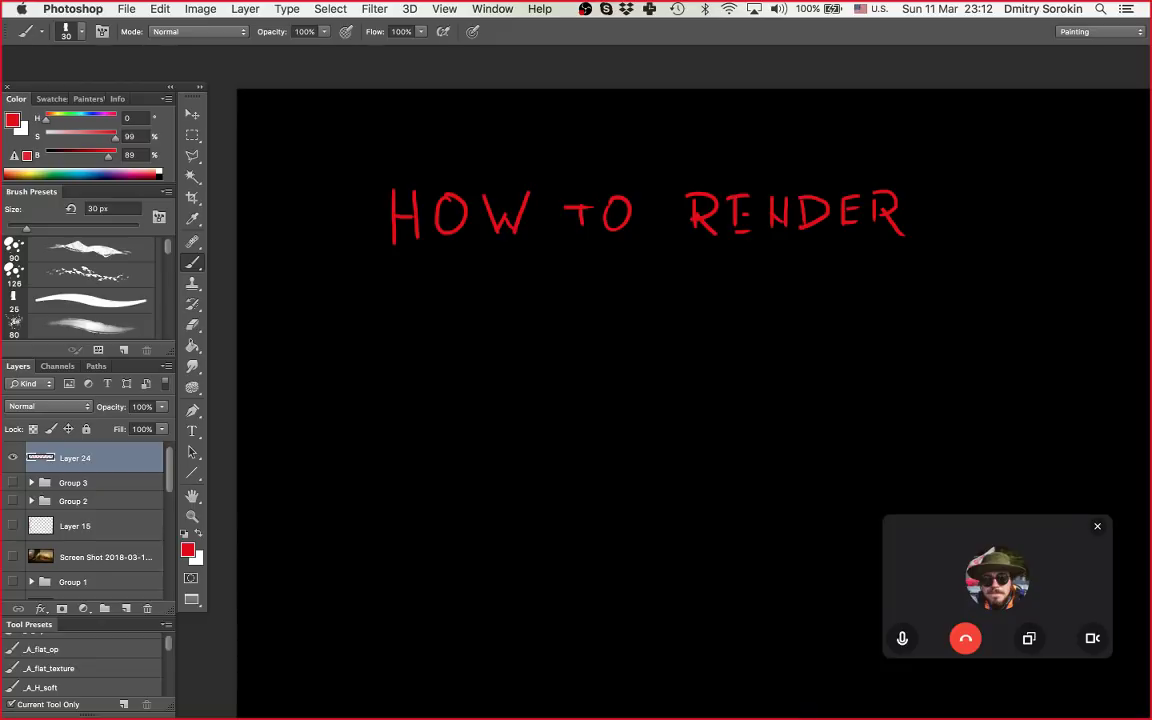
mouse_move(527, 702)
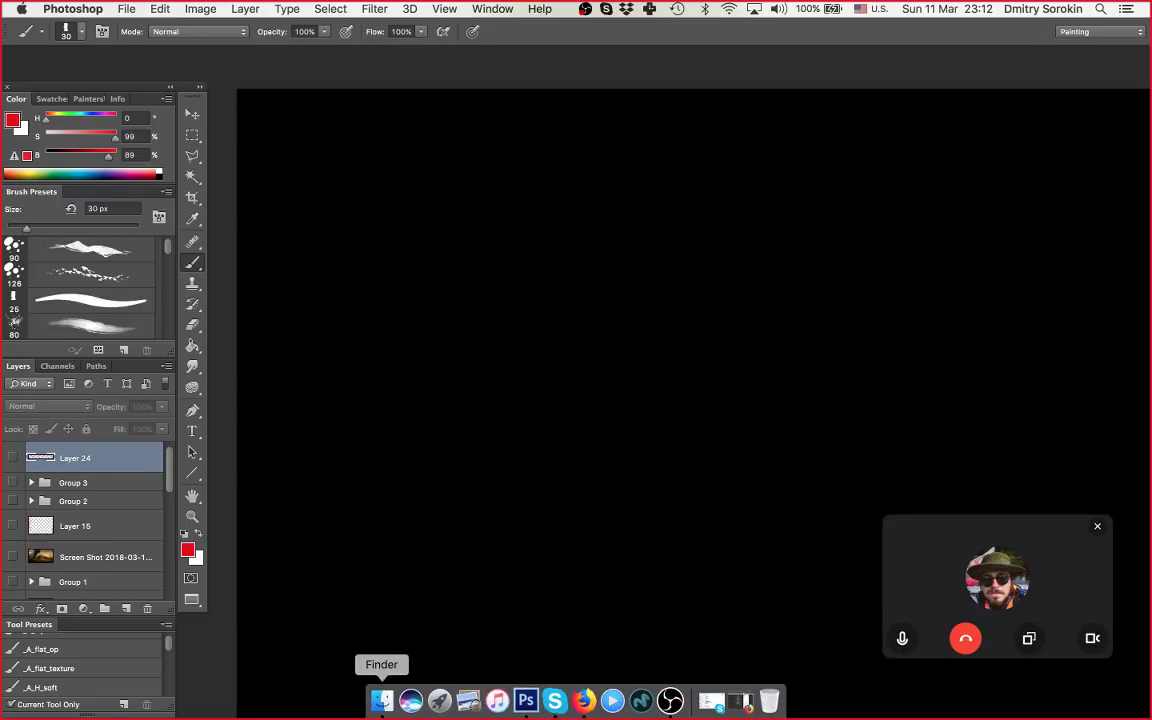
left_click(382, 701)
left_click_drag(680, 252, 635, 149)
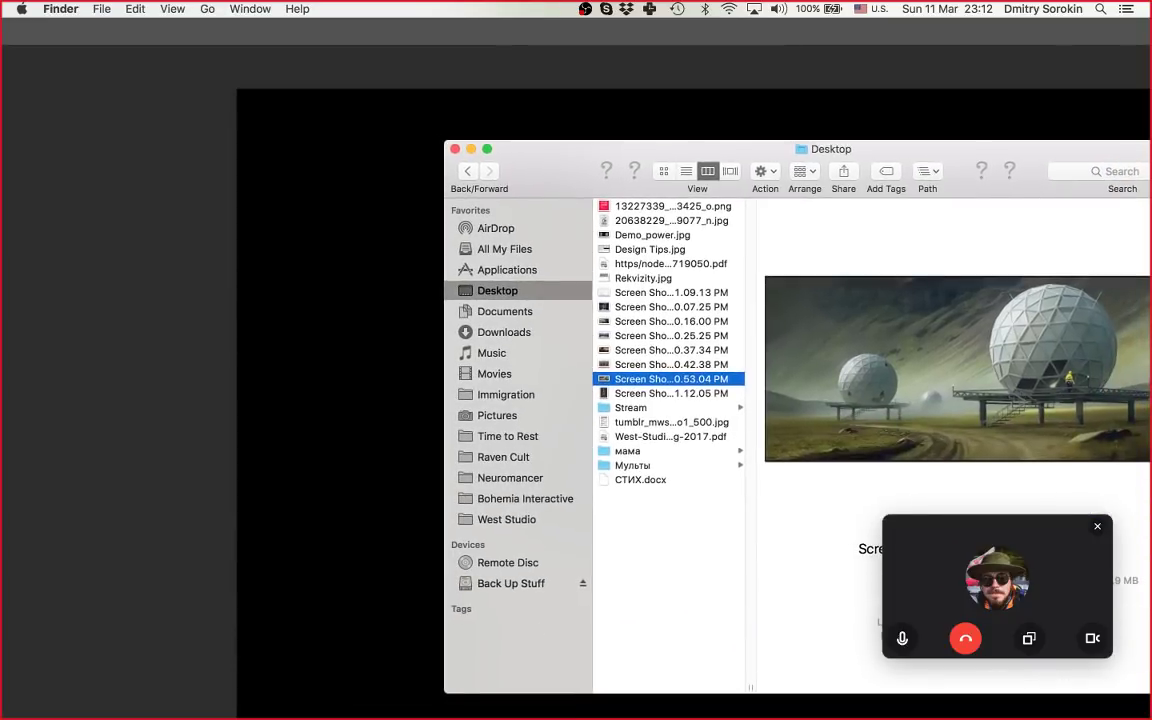
key("Down")
left_click_drag(660, 393, 386, 262)
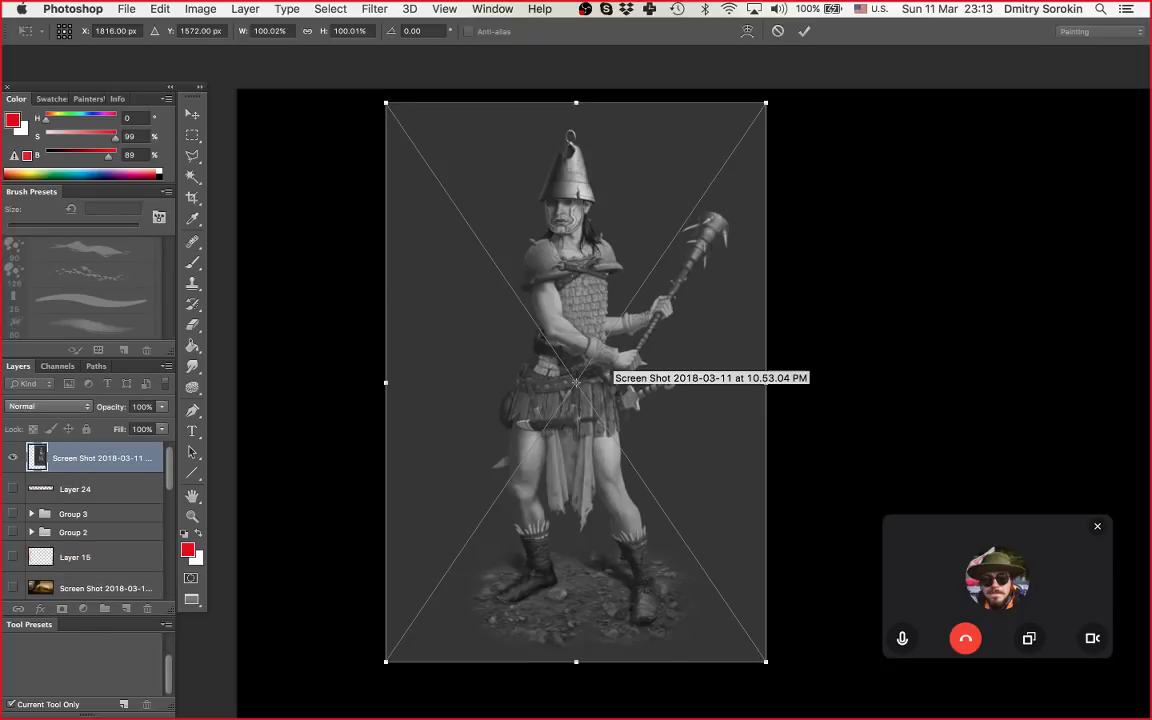
key("Return")
Step: Examine the placed giant figure up close, from the conical helmet down to the boots
key("z")
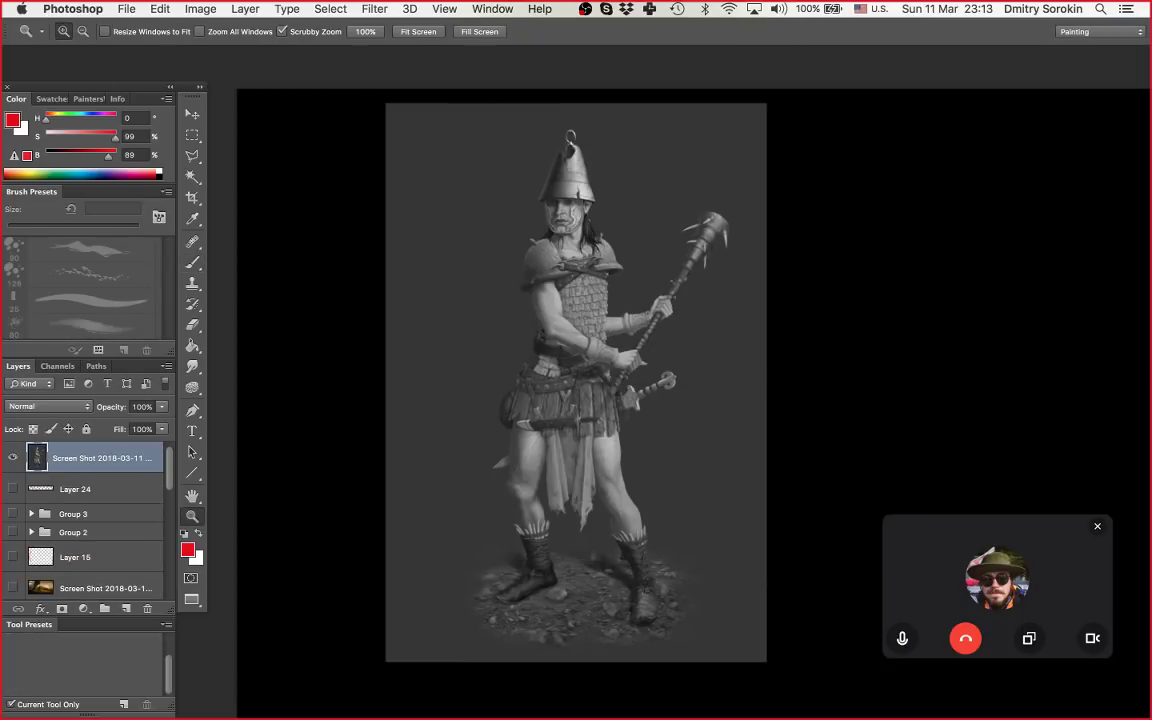
left_click_drag(711, 380, 608, 431)
key("super+equal")
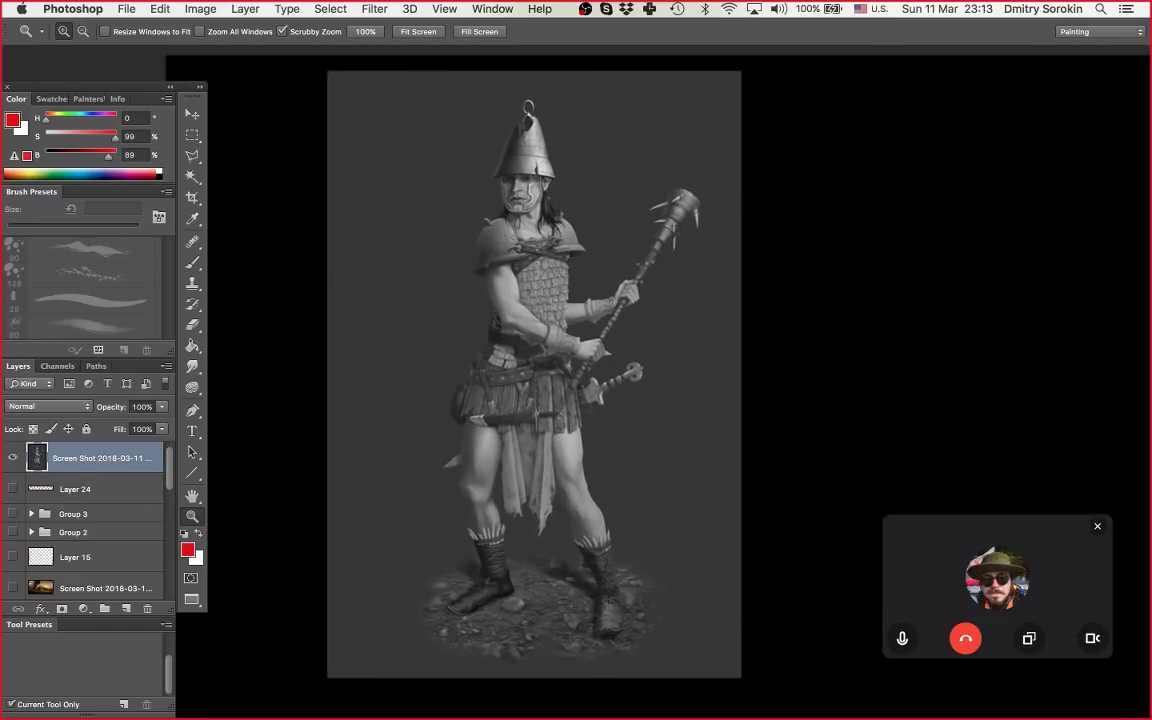
key("super+equal")
left_click_drag(583, 411, 586, 420)
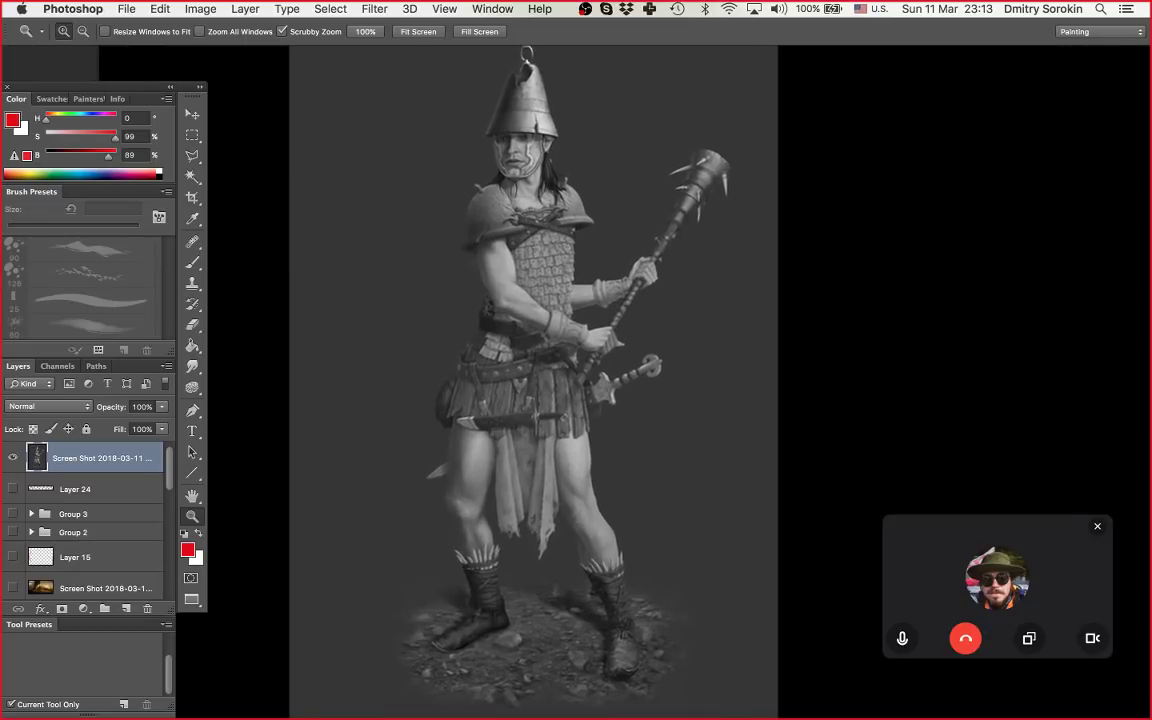
left_click_drag(673, 259, 666, 259)
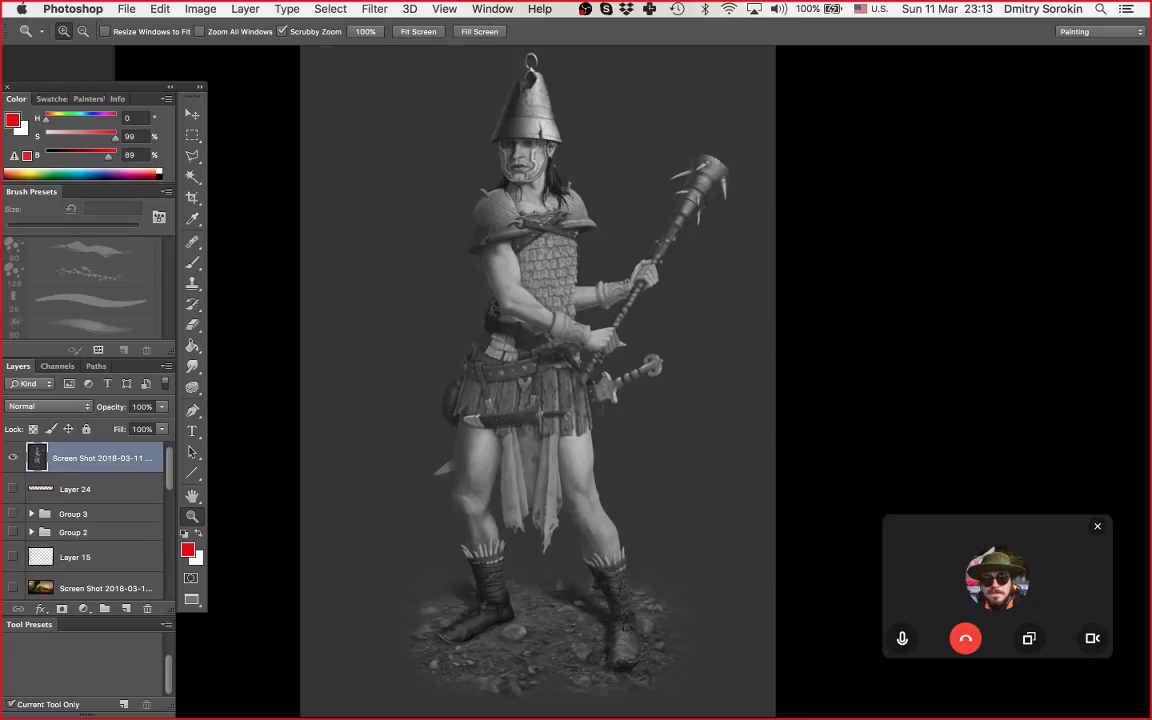
Step: Switch to Firefox, close the giant concept's photo view to check its caption in the VK thread, and return to Photoshop
left_click_drag(700, 262, 696, 262)
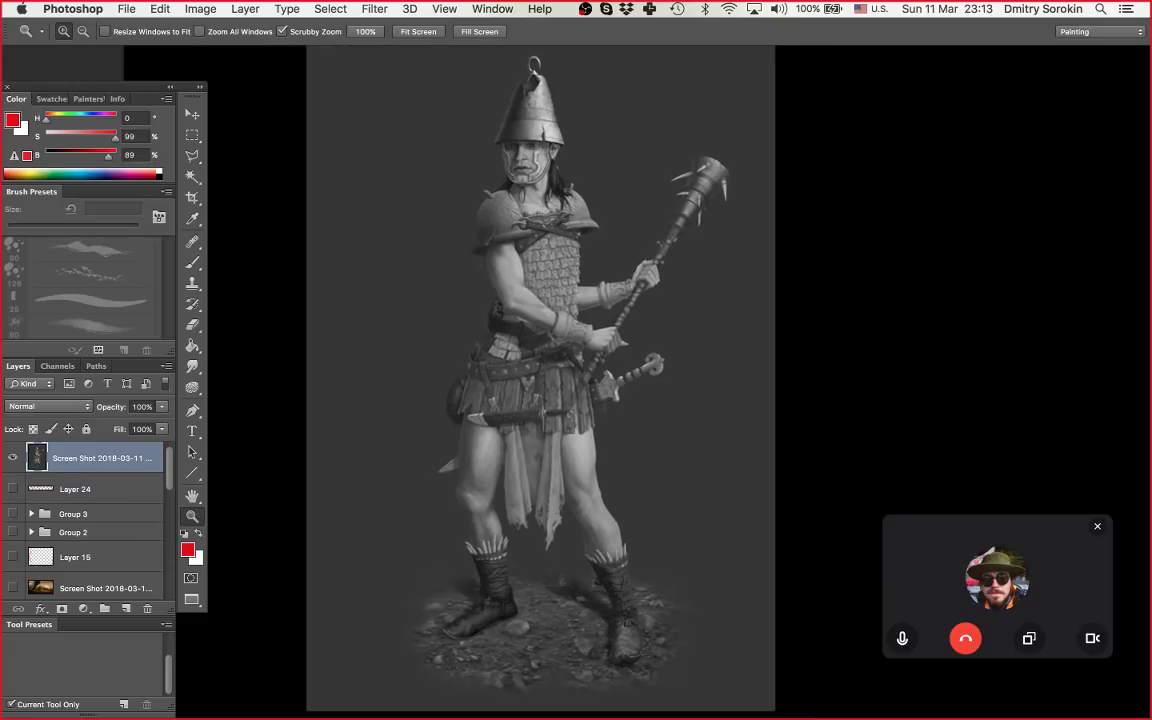
left_click(584, 696)
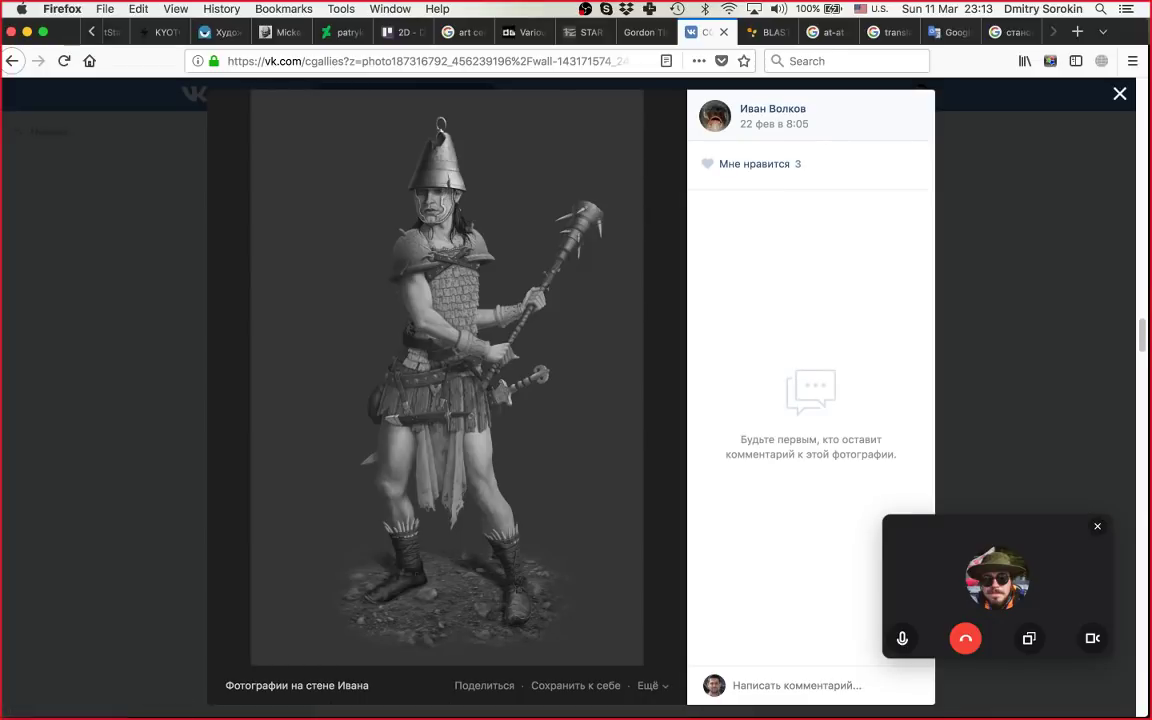
key("Escape")
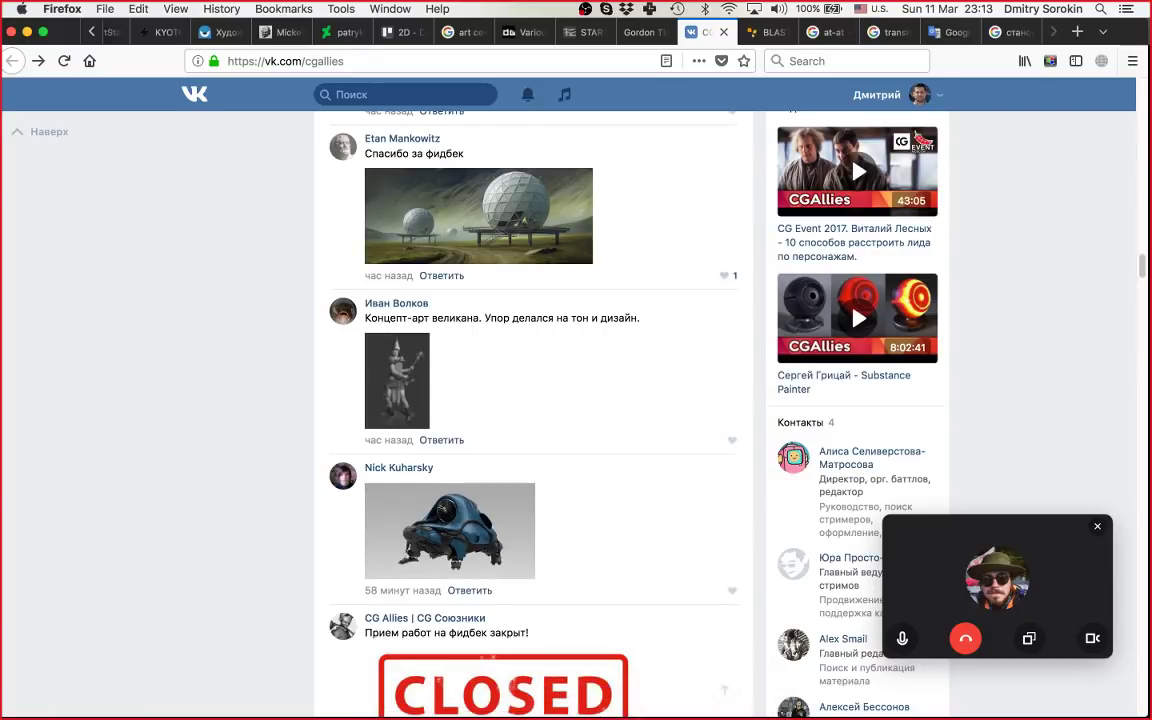
left_click(540, 702)
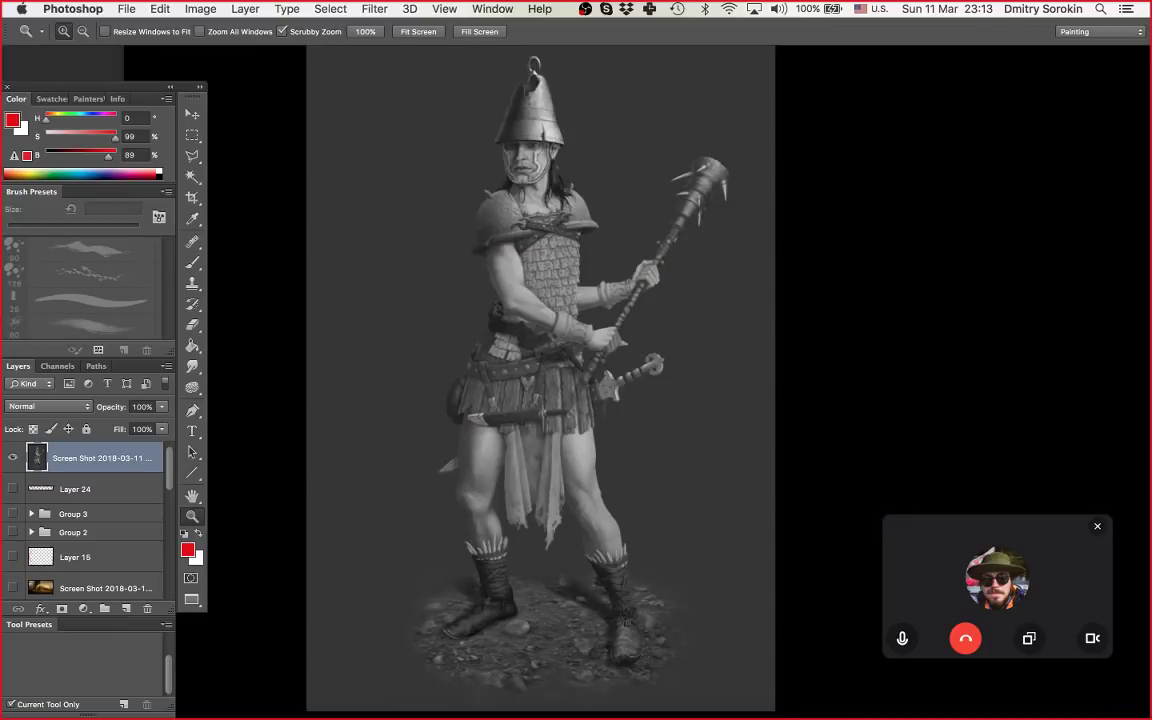
Step: Examine the giant's helmet, face guard, shoulder armor and spiked club up close
scroll(676, 310, "down", 1)
scroll(676, 310, "up", 2)
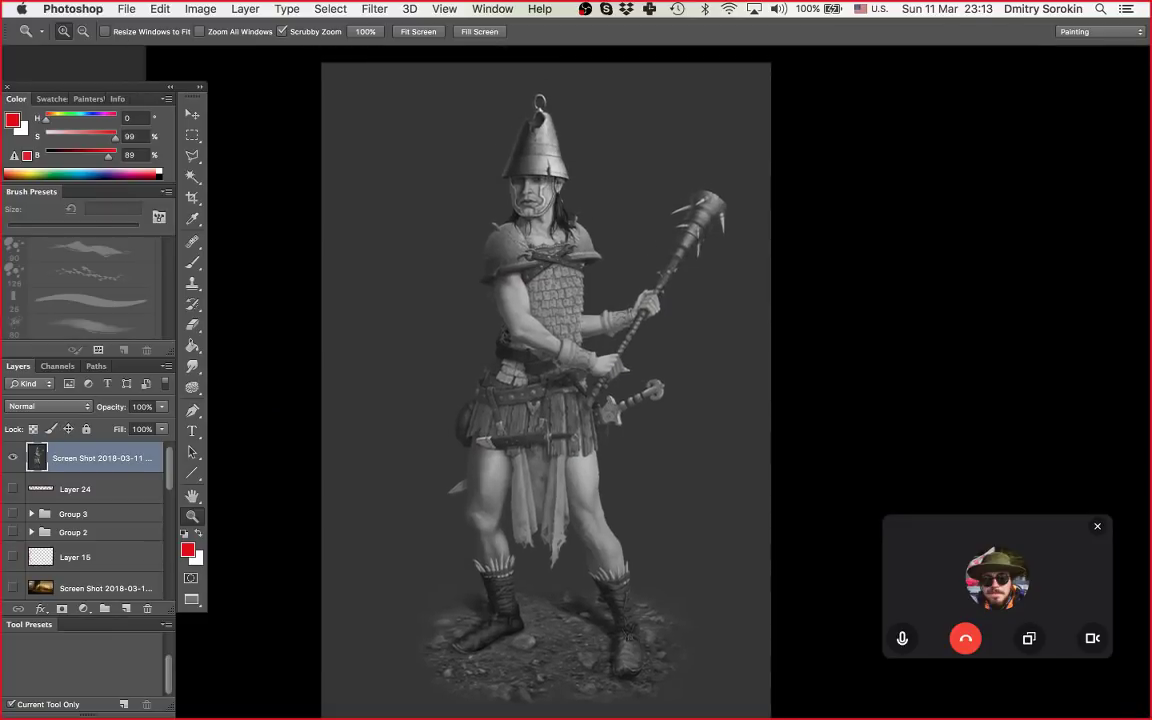
left_click_drag(537, 142, 562, 142)
scroll(547, 380, "down", 1)
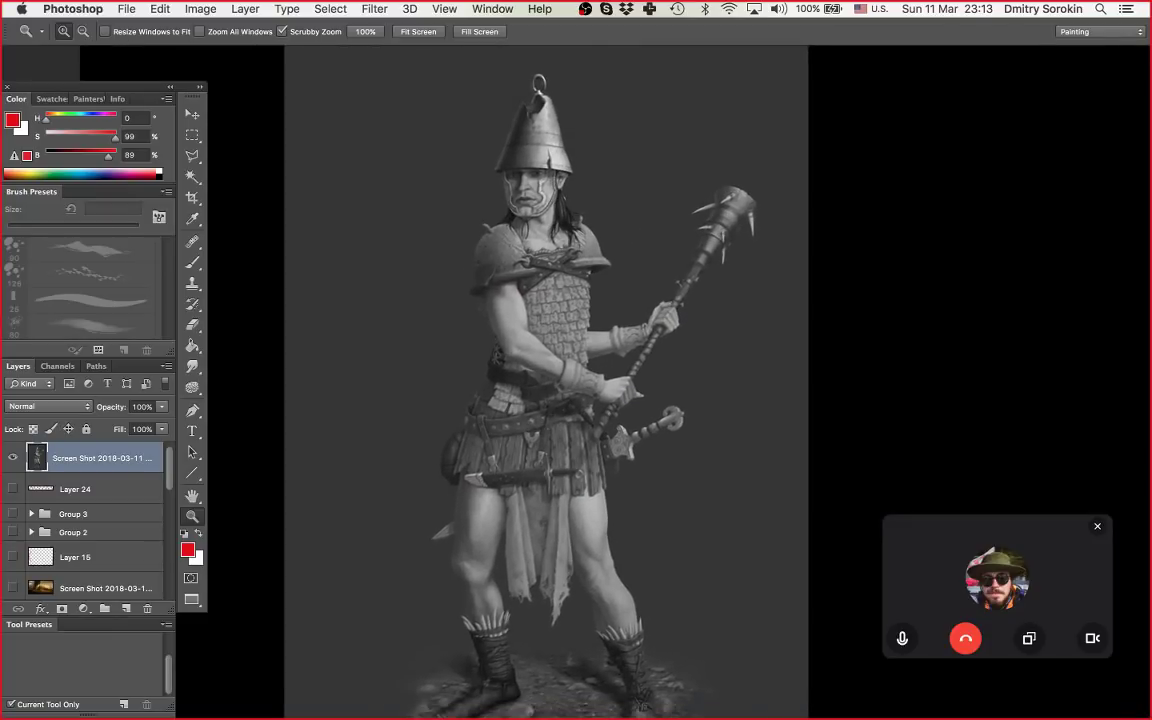
left_click_drag(553, 206, 682, 206)
scroll(682, 206, "up", 2)
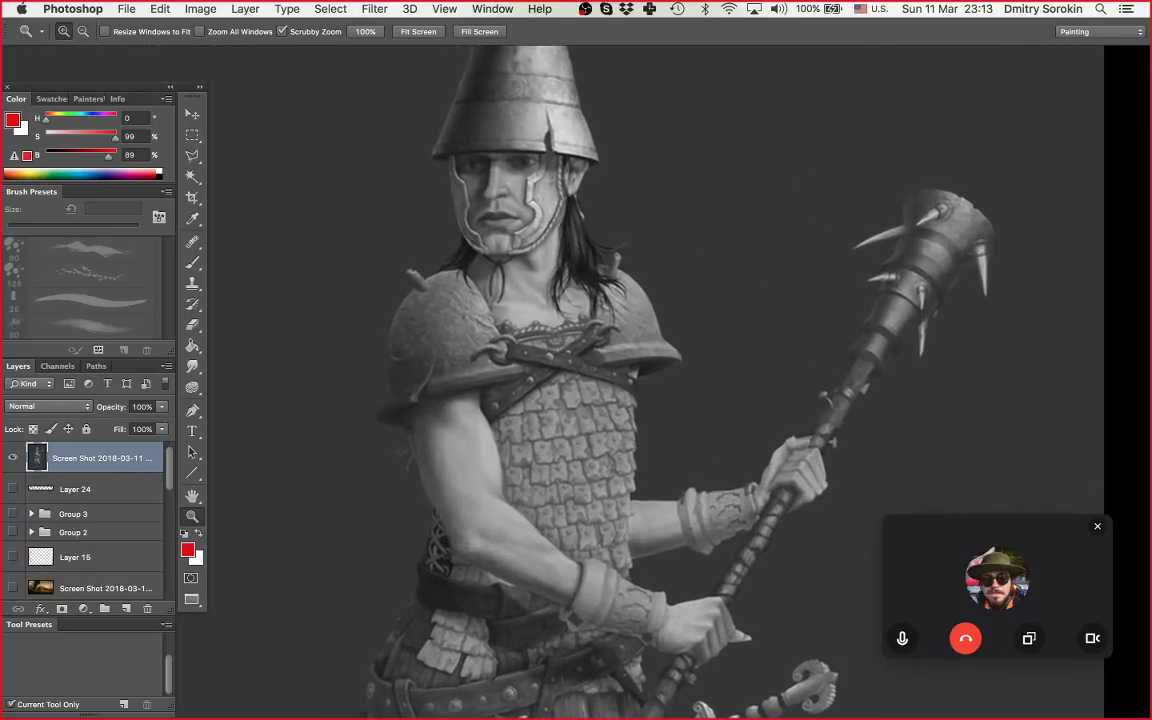
left_click_drag(612, 249, 549, 249)
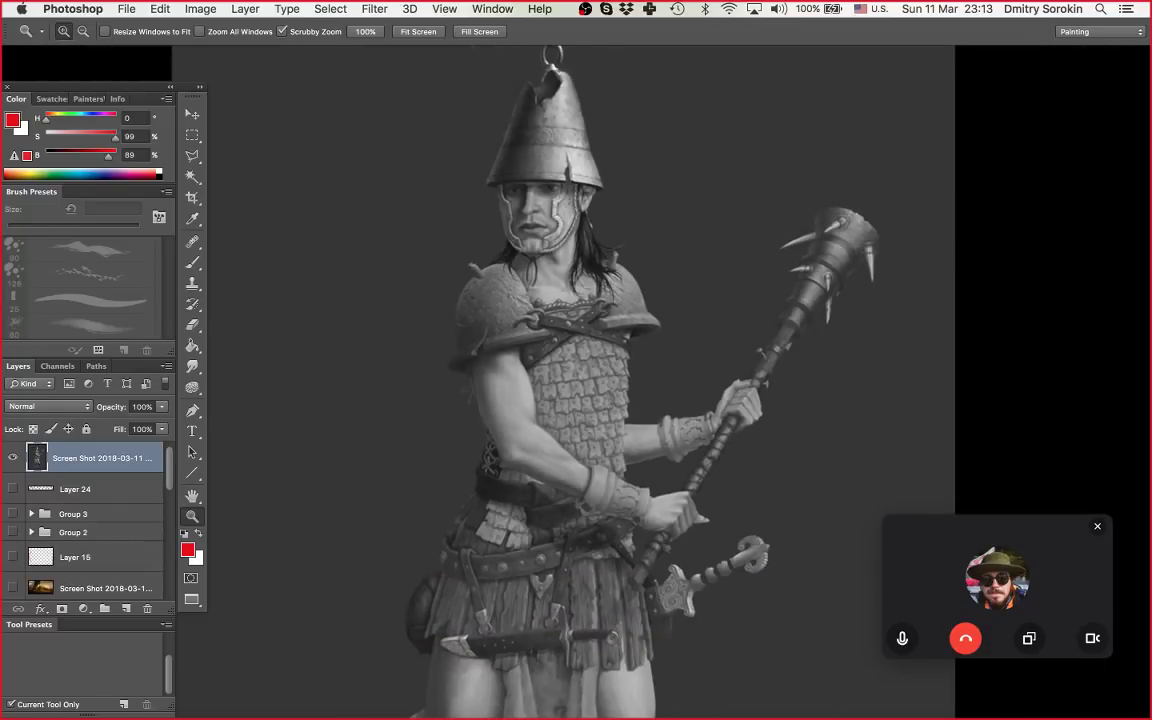
left_click_drag(570, 350, 549, 326)
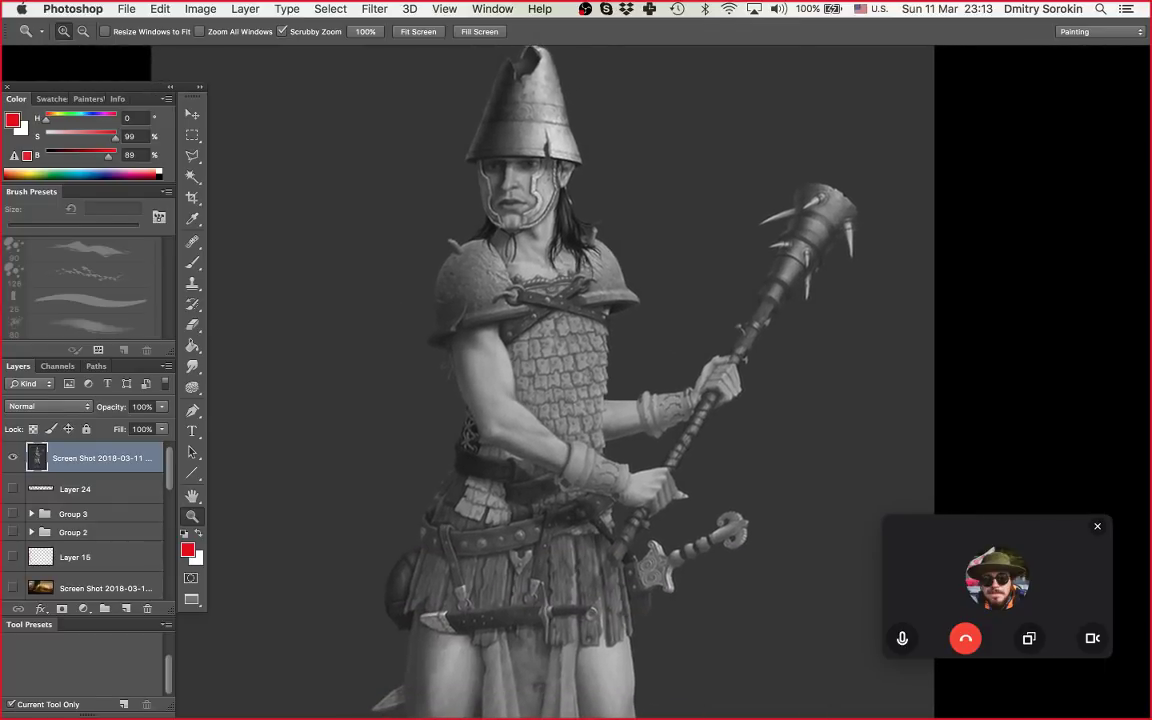
left_click_drag(614, 240, 572, 240)
left_click_drag(580, 320, 575, 252)
Step: Examine the giant's legs, boots, belt and sheathed blades up close and against the full figure
scroll(550, 380, "down", 5)
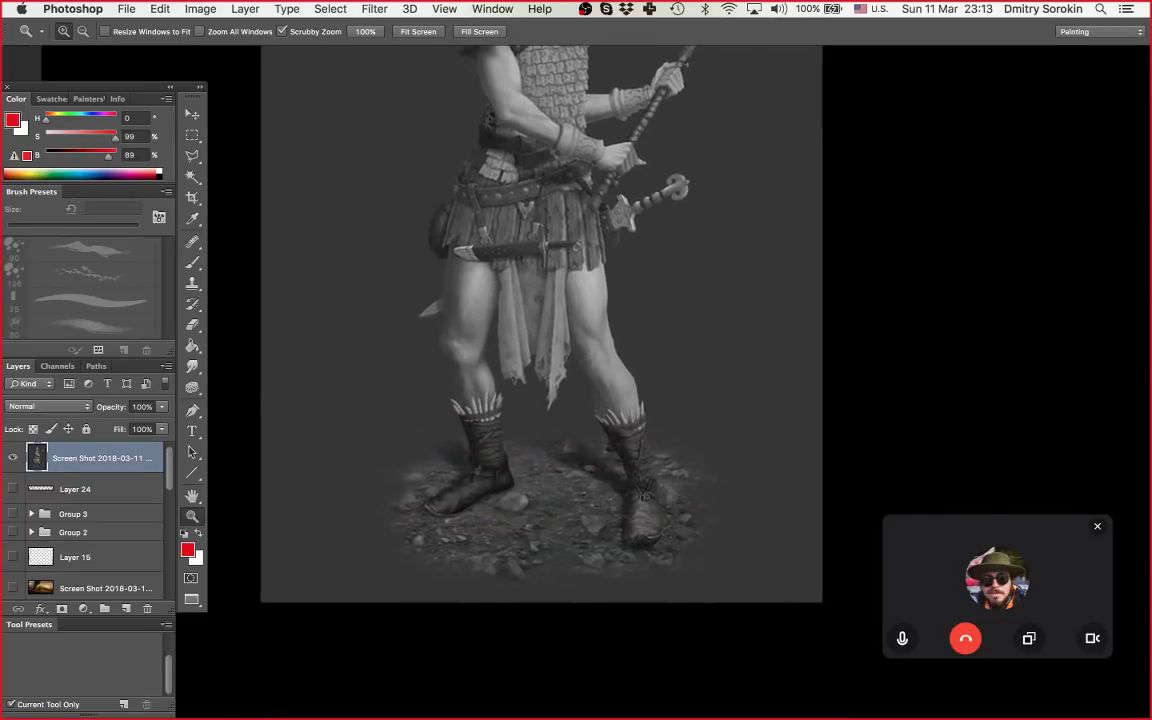
key("super+plus")
left_click_drag(577, 445, 450, 445)
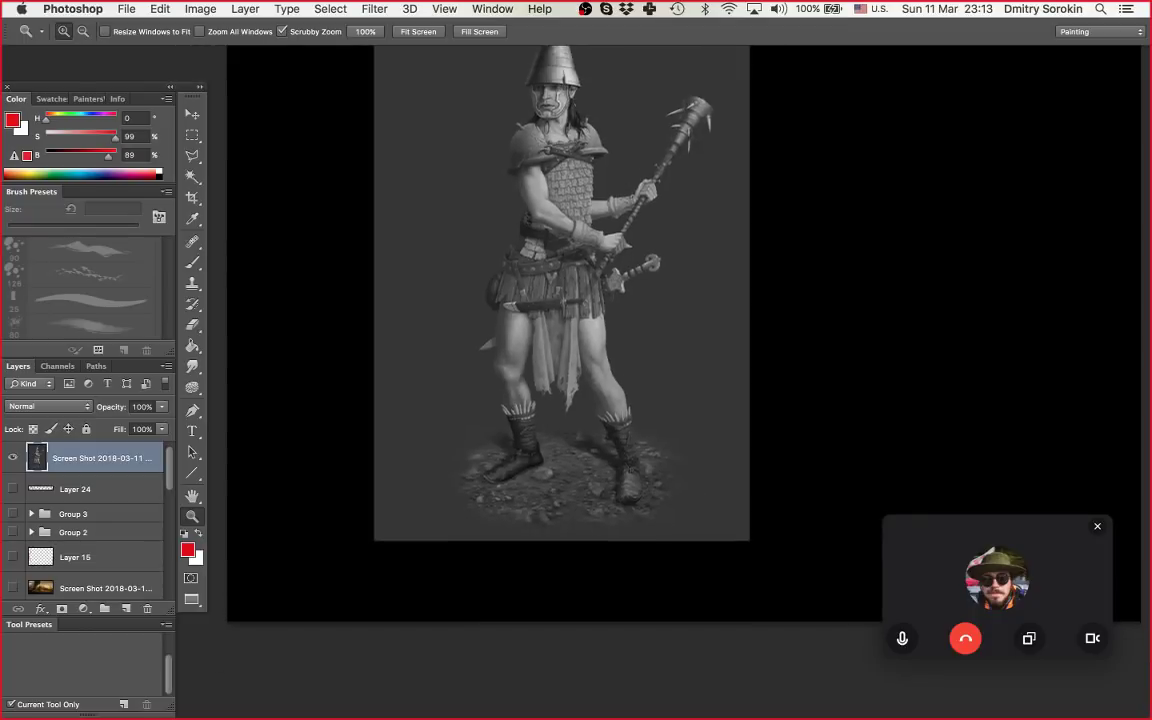
left_click_drag(560, 340, 519, 437)
mouse_move(524, 377)
left_mouse_down()
mouse_move(562, 377)
mouse_move(538, 390)
left_mouse_up()
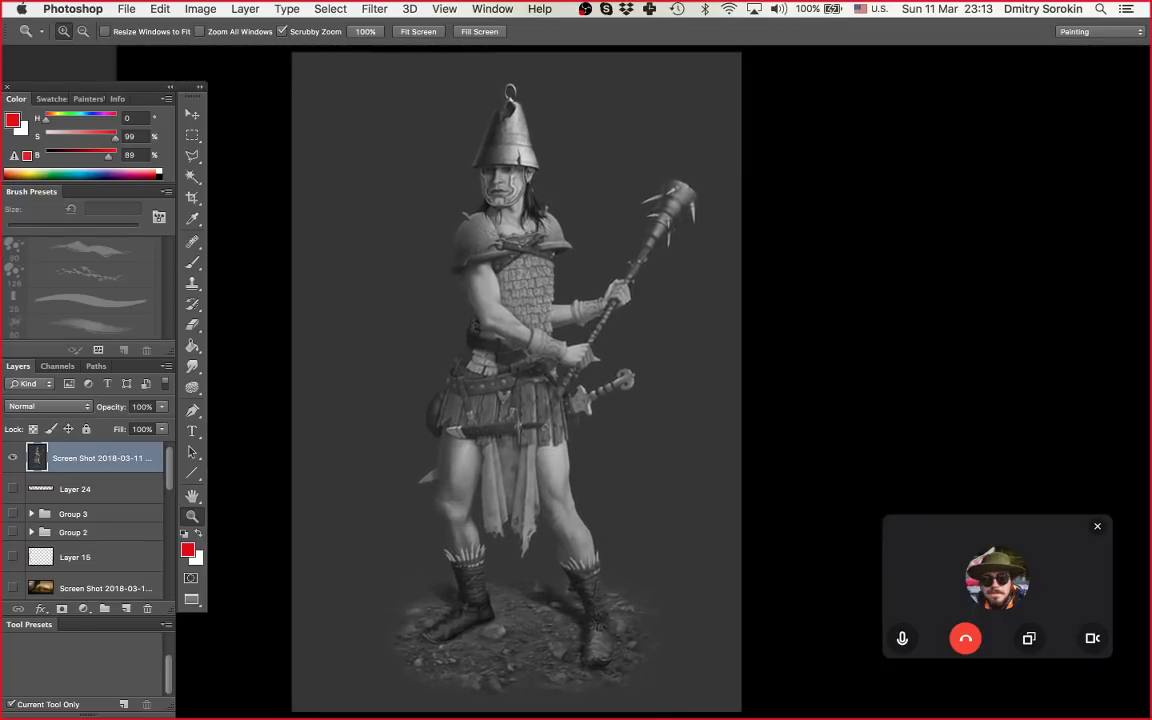
key("super+plus")
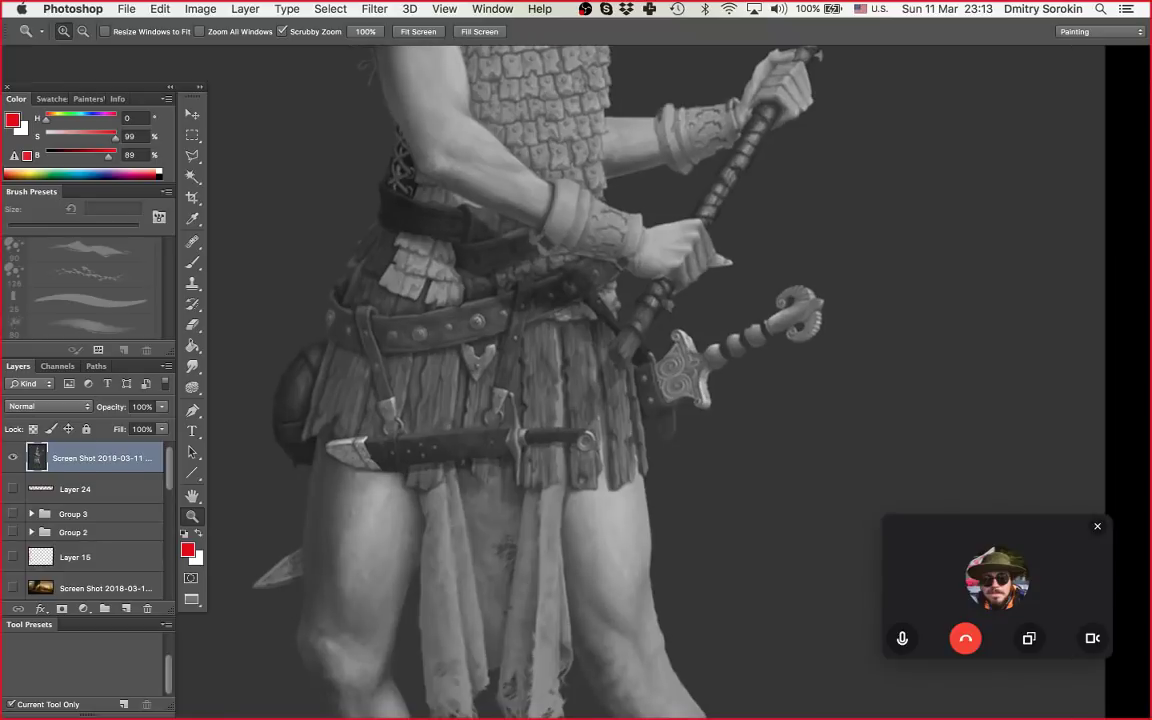
key("super+minus")
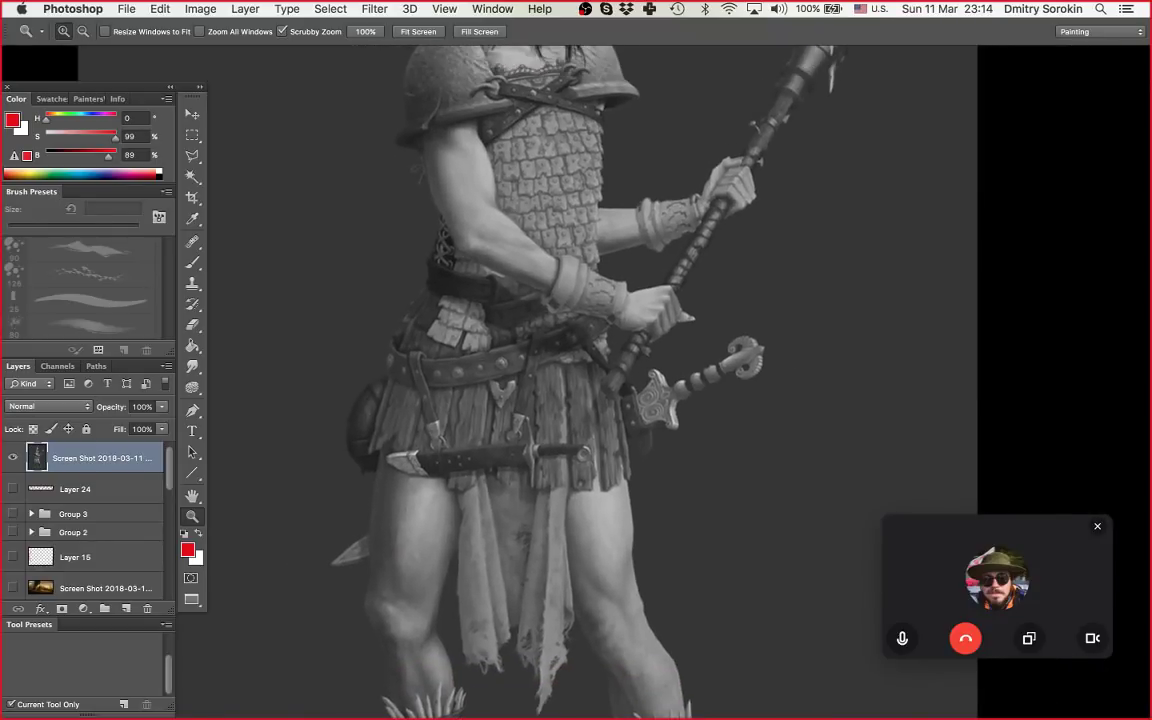
key("super+minus")
scroll(565, 382, "up", 3)
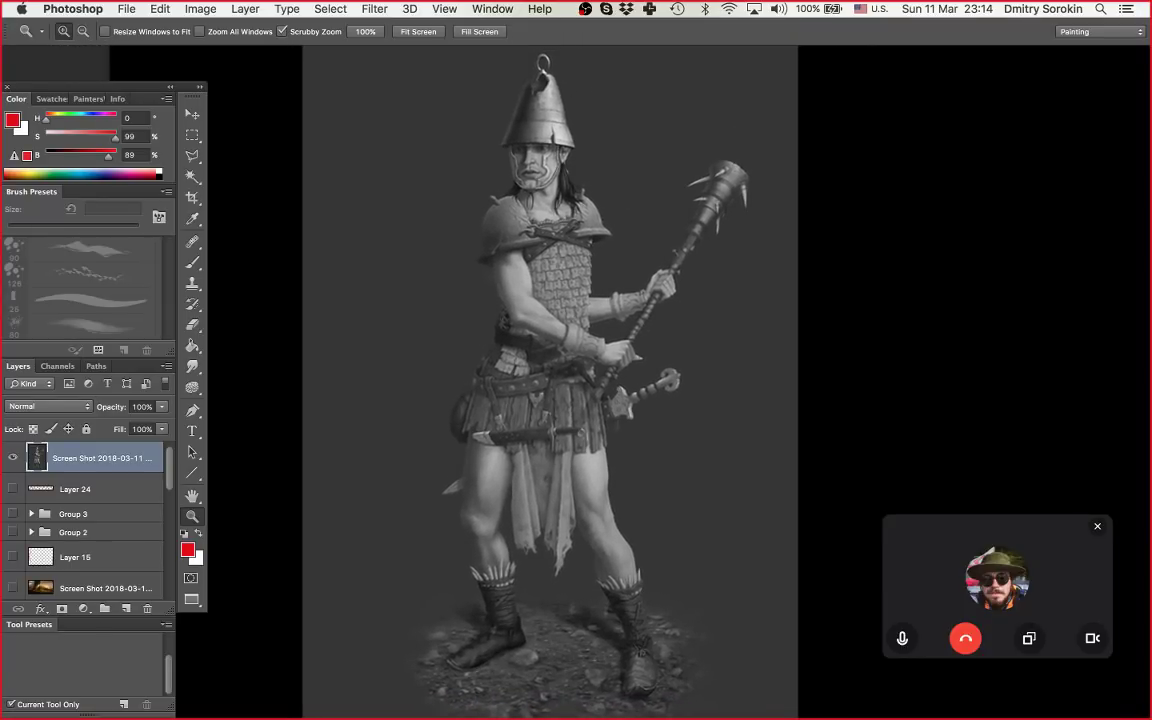
scroll(550, 382, "up", 1)
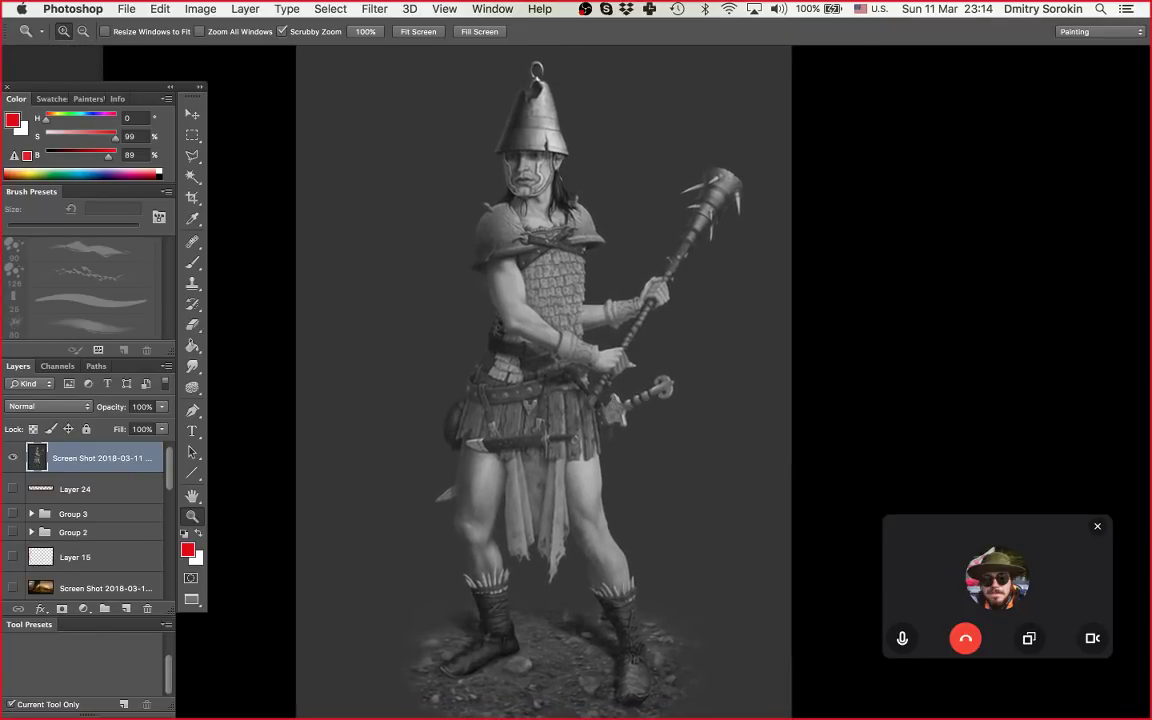
scroll(600, 340, "down", 1)
scroll(565, 382, "right", 3)
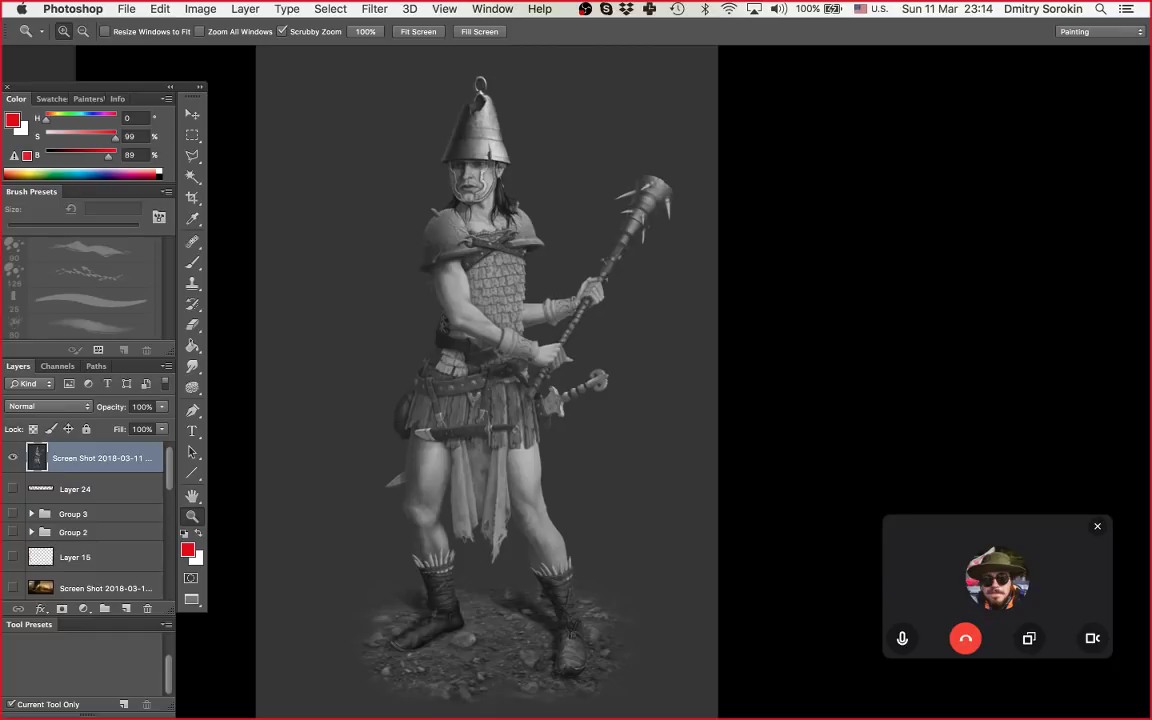
Step: Inspect the giant's scale armor, bracers and hands up close, and compare them with the whole figure
left_click_drag(493, 275, 610, 277)
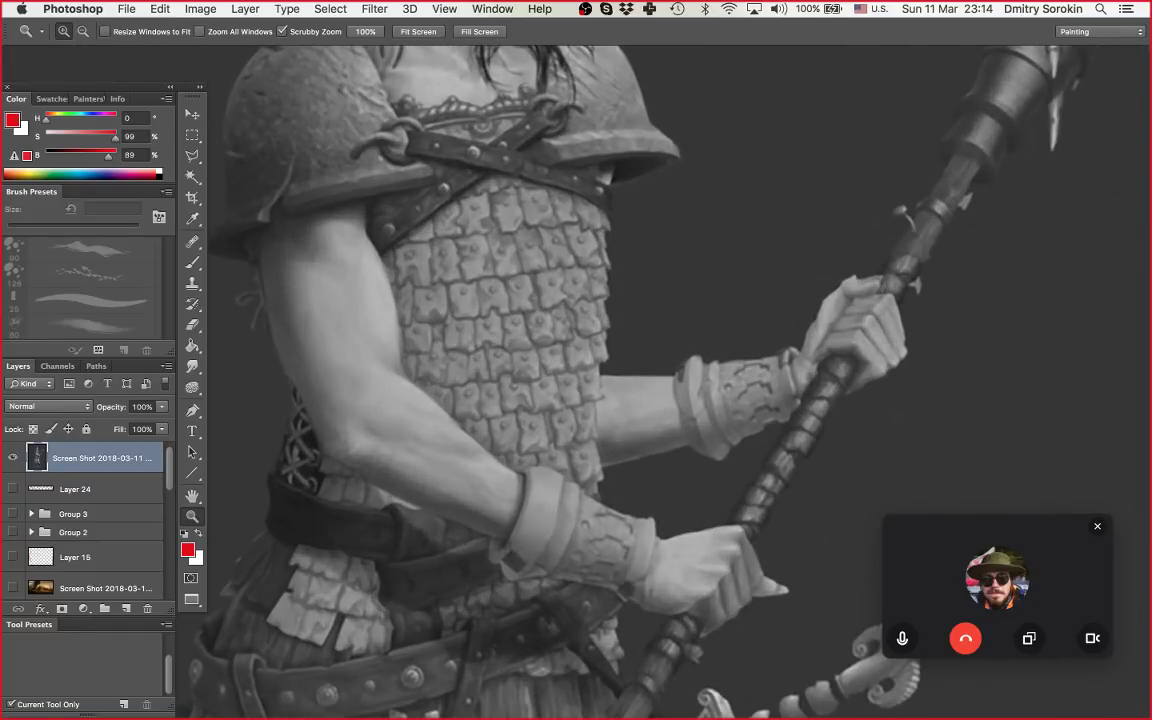
left_click_drag(540, 285, 486, 411)
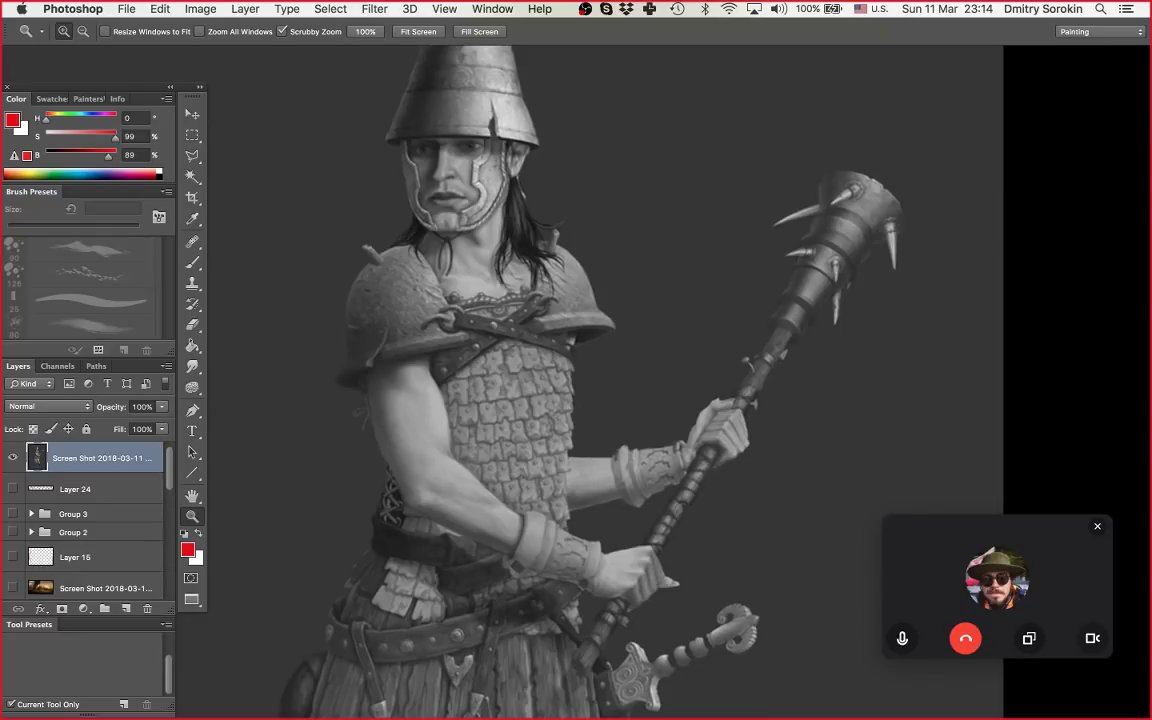
left_click_drag(598, 326, 480, 326)
left_click_drag(560, 402, 594, 367)
key("super+plus")
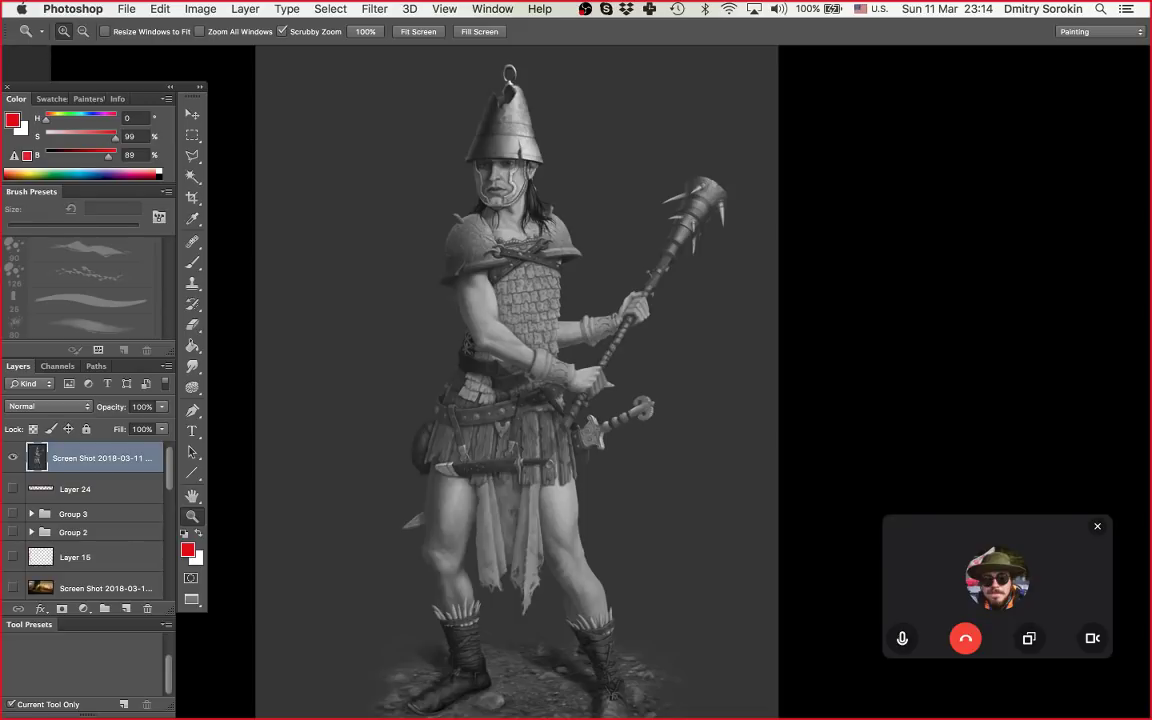
scroll(598, 275, "down", 3)
left_click_drag(646, 380, 651, 380)
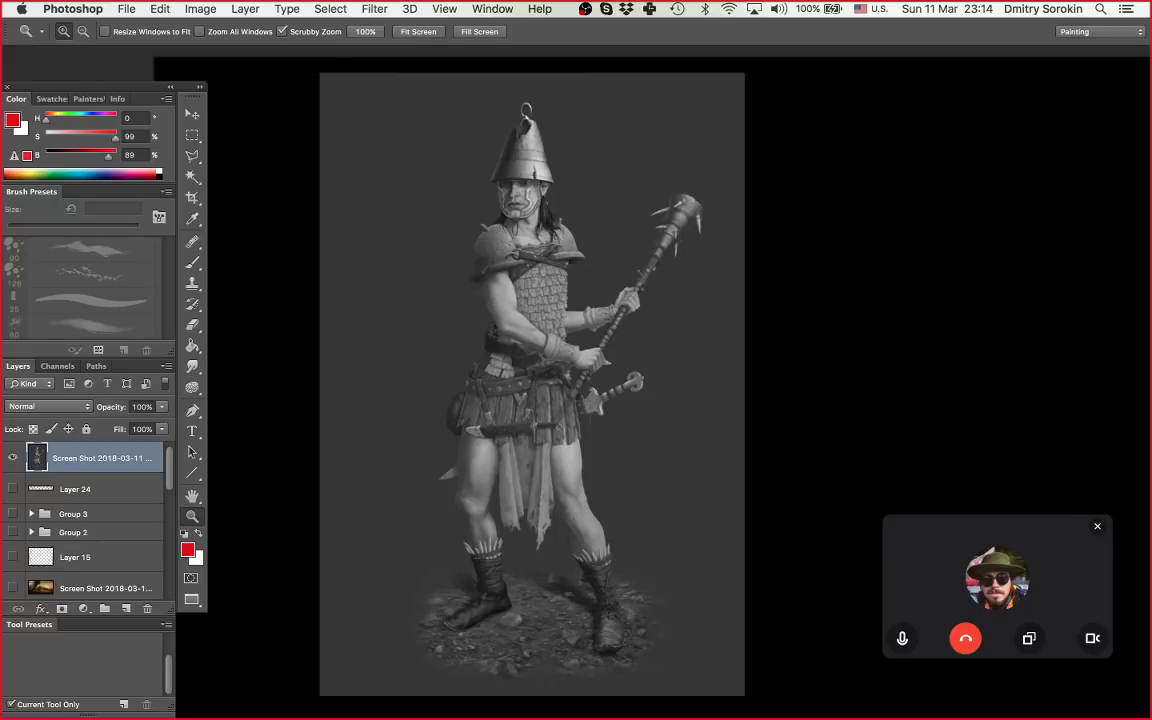
scroll(652, 365, "up", 1)
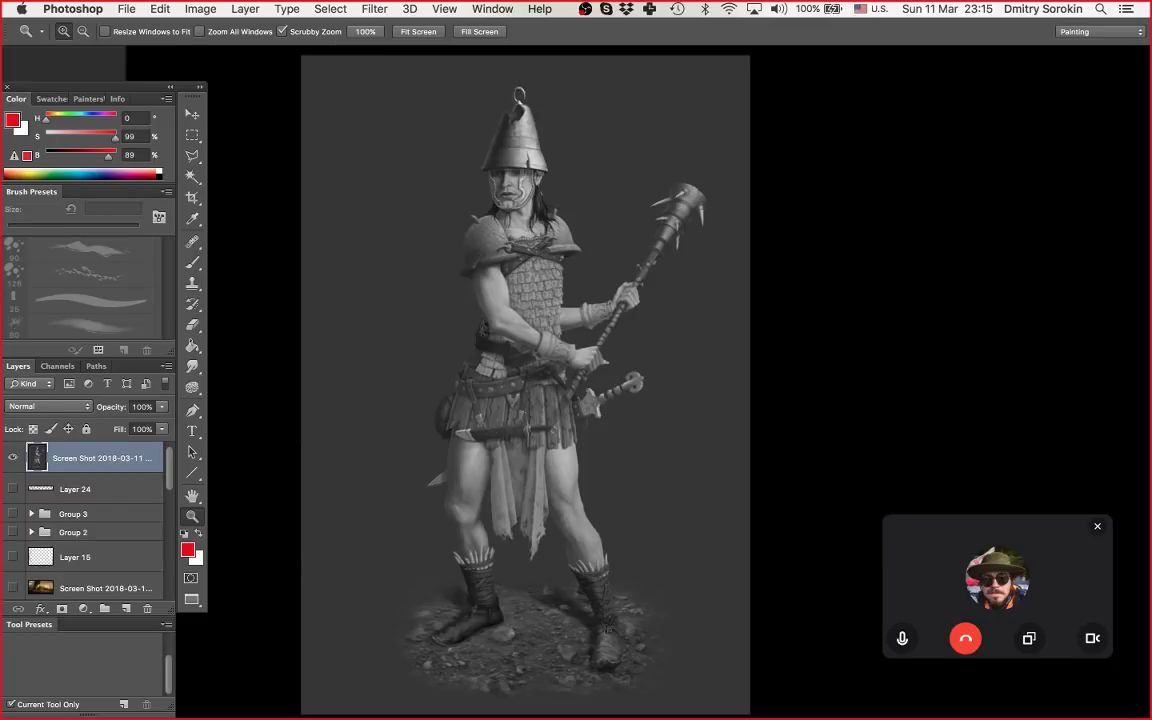
Step: Add a new layer above the giant screenshot for red brush markup, and undo a trial stroke beside the helmet
key("b")
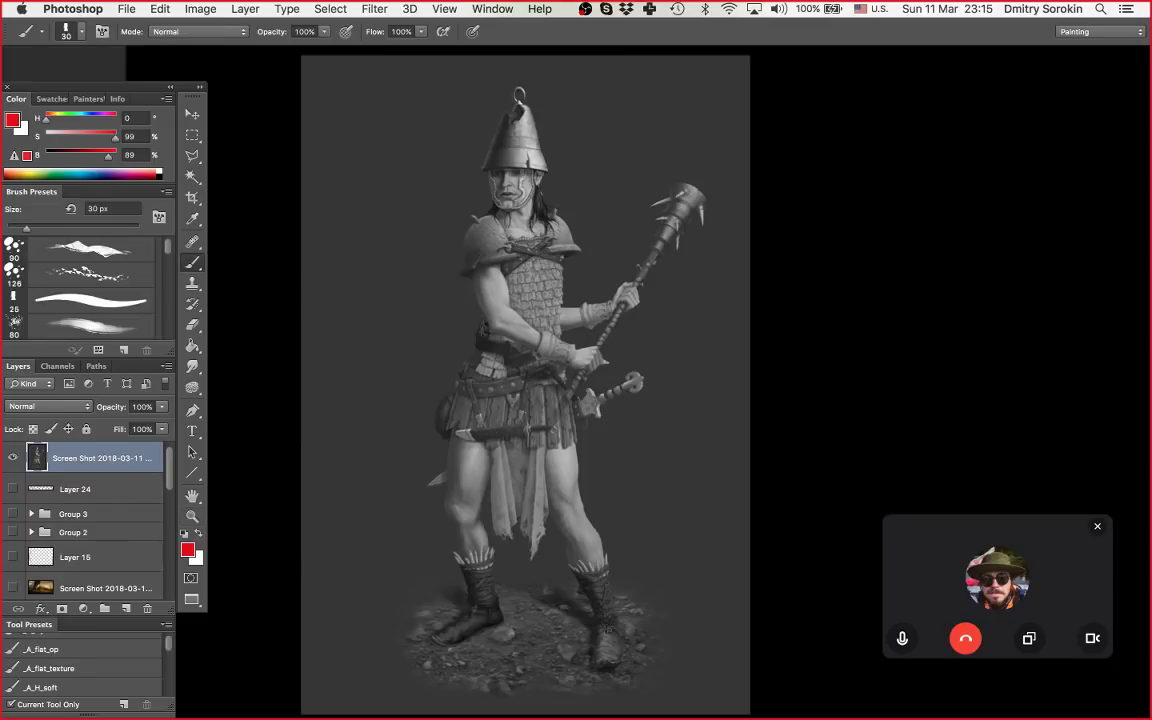
left_click(126, 608)
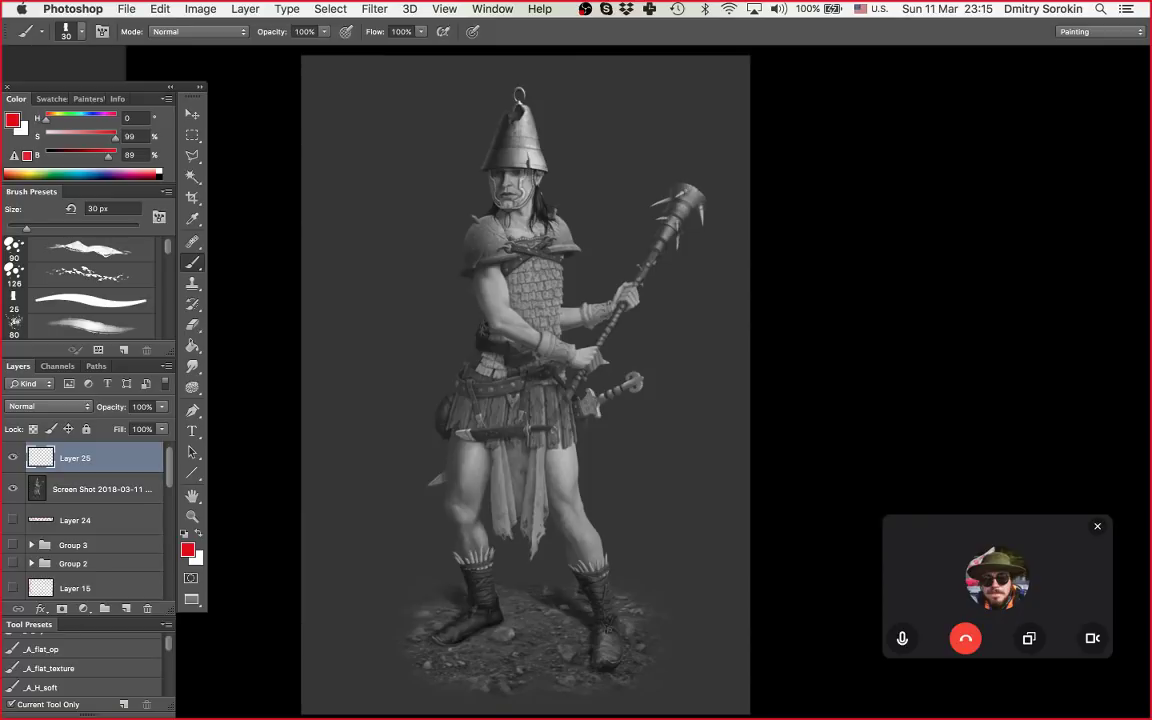
mouse_move(507, 105)
left_mouse_down()
mouse_move(498, 136)
mouse_move(610, 132)
mouse_move(607, 160)
left_mouse_up()
key("super+z")
Step: Outline both shoulder armor pieces with red brush strokes, using the 30 px brush
key("z")
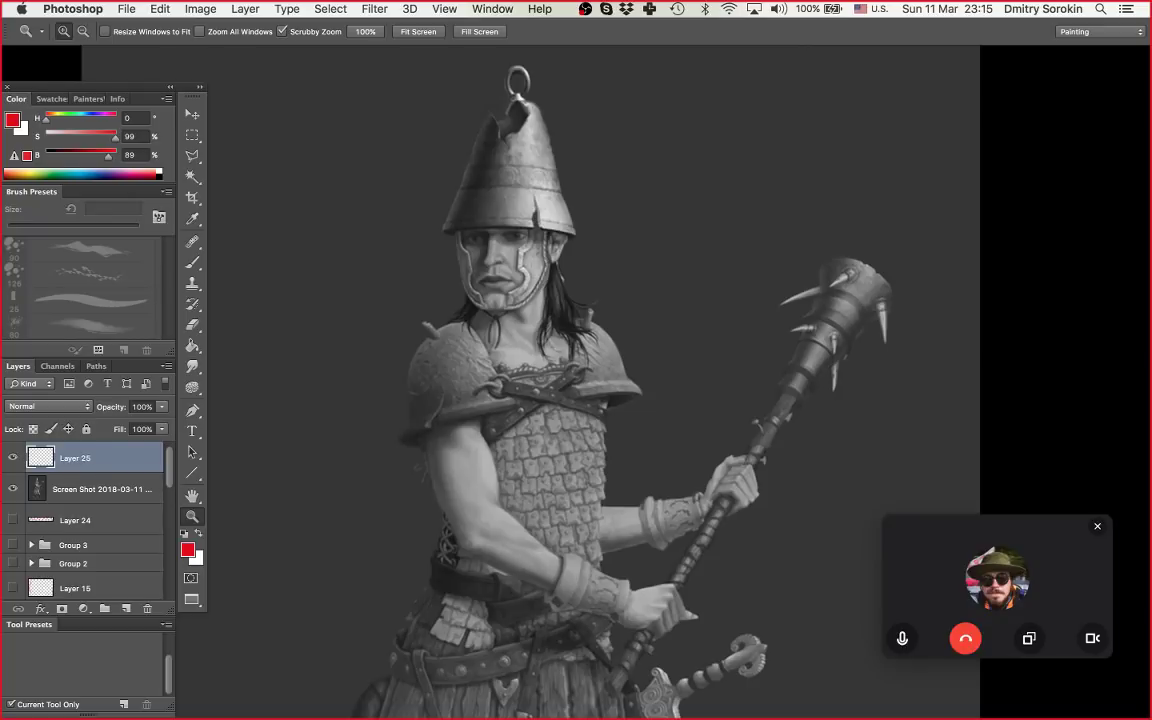
left_click_drag(572, 200, 506, 154)
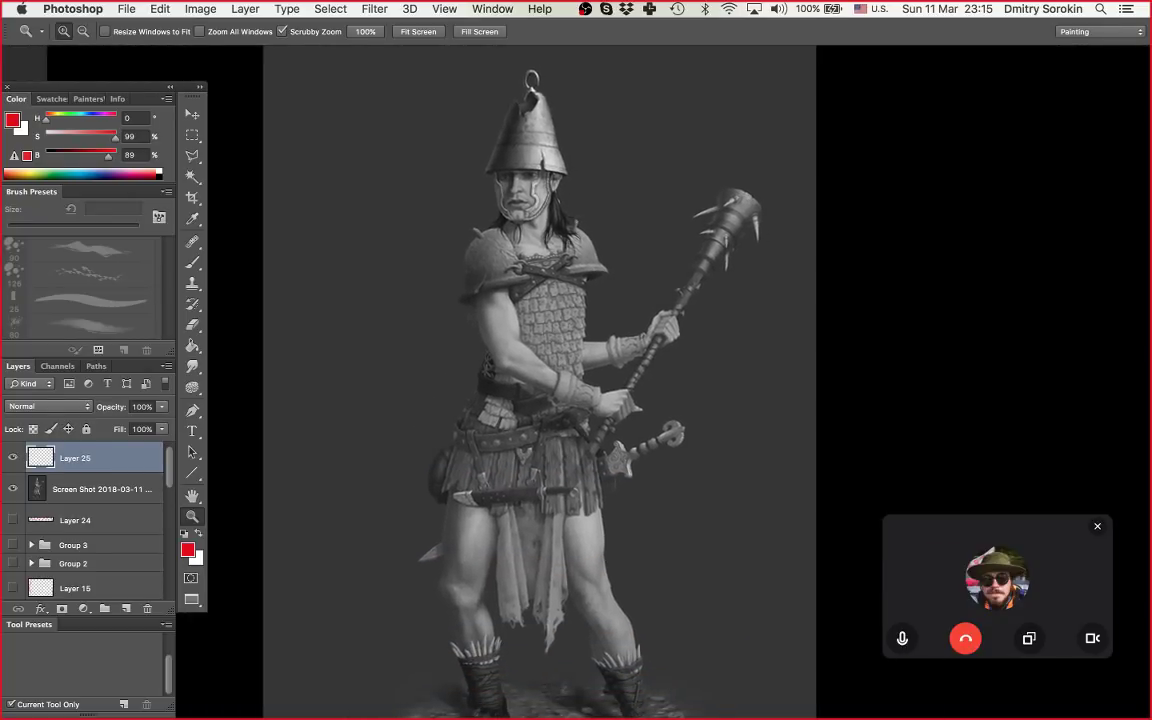
key("super+plus")
key("b")
mouse_move(487, 207)
left_mouse_down()
mouse_move(434, 297)
mouse_move(530, 283)
left_mouse_up()
left_click_drag(600, 203, 610, 276)
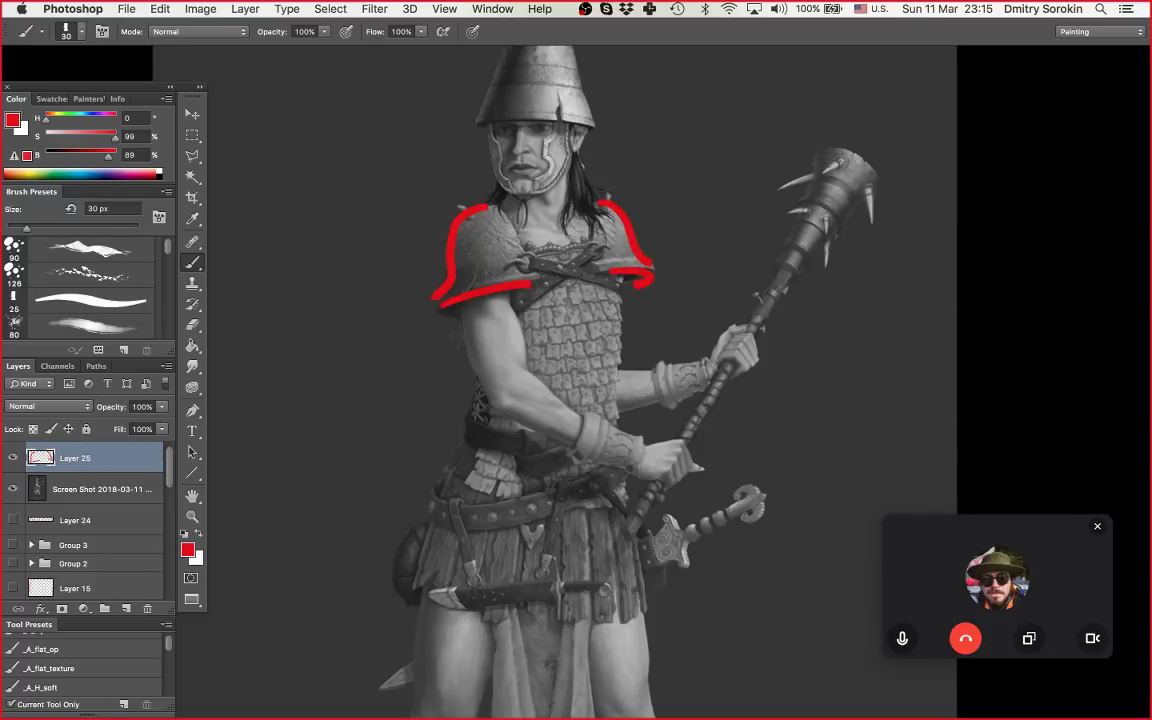
Step: Select the area around the red shoulder outlines, delete the marks and deselect
key("m")
left_click_drag(376, 390, 740, 124)
key("Delete")
key("super+d")
Step: Try red brush strokes across the giant's waist at belt height, undoing each one
key("z")
left_click_drag(633, 416, 556, 341)
left_click_drag(631, 345, 640, 345)
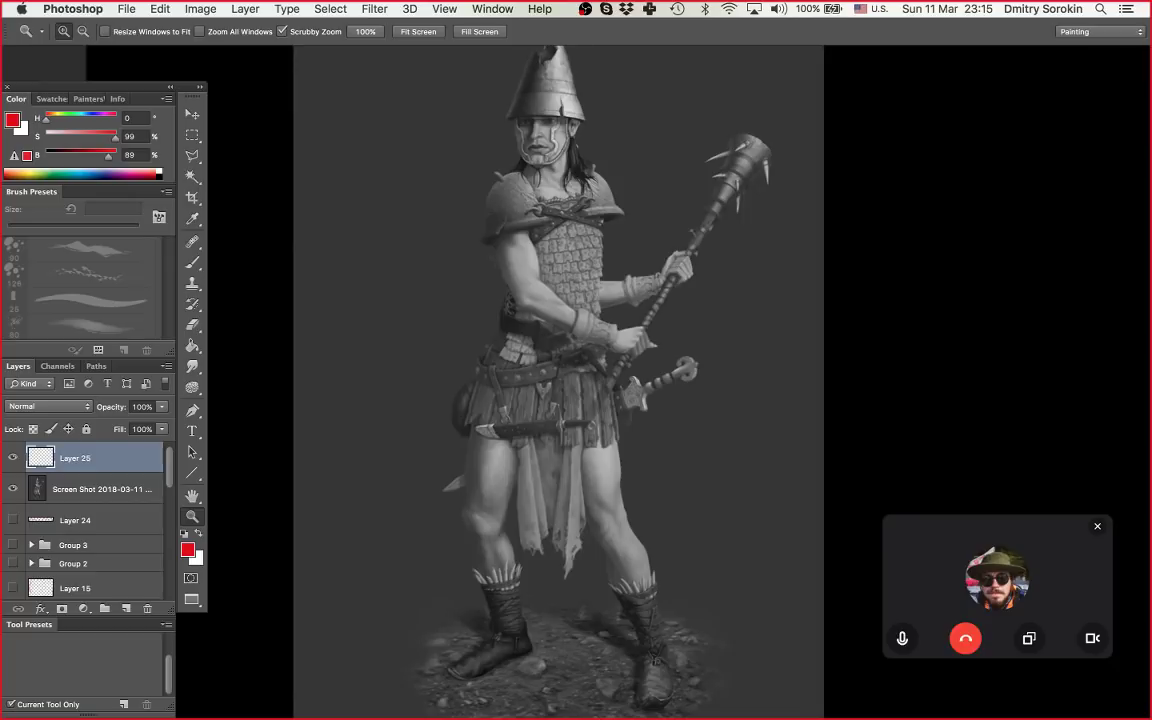
left_click_drag(608, 414, 545, 402)
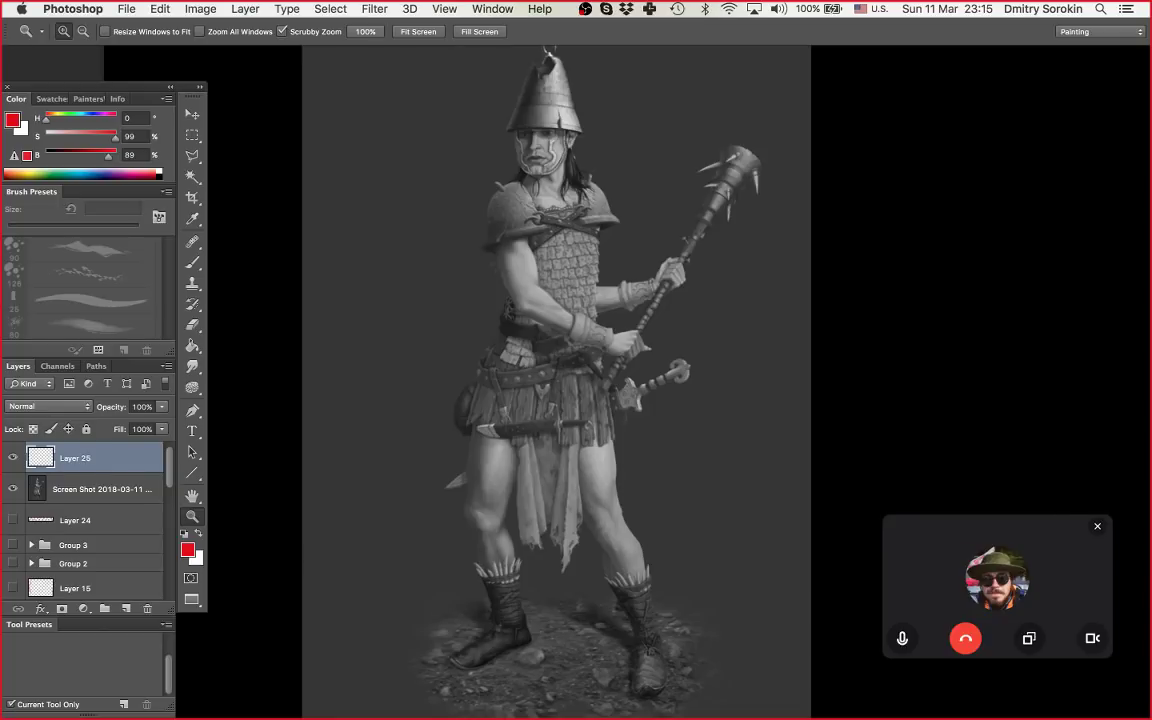
key("b")
left_click_drag(478, 368, 555, 356)
key("super+z")
left_click_drag(476, 361, 557, 363)
key("super+z")
mouse_move(481, 361)
left_mouse_down()
mouse_move(561, 355)
mouse_move(525, 383)
mouse_move(565, 374)
left_mouse_up()
key("super+z")
key("super+z")
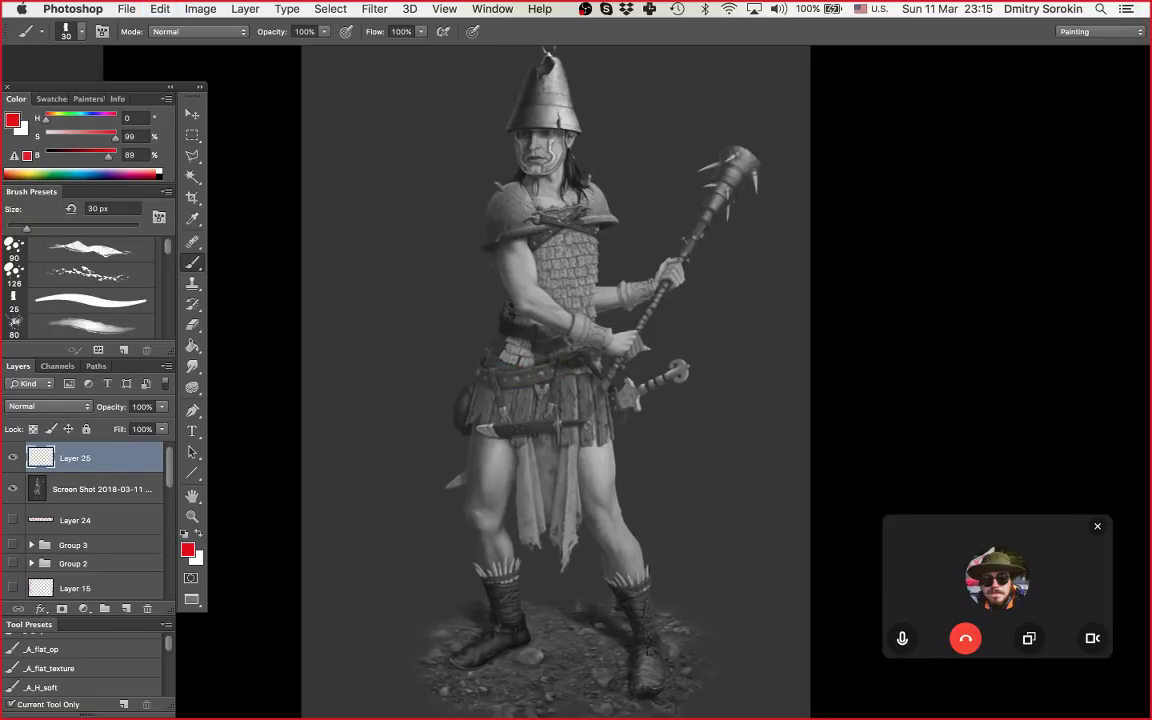
Step: Try short red strokes along the face guard and beside the helmet, undoing each one
scroll(555, 360, "up", 1)
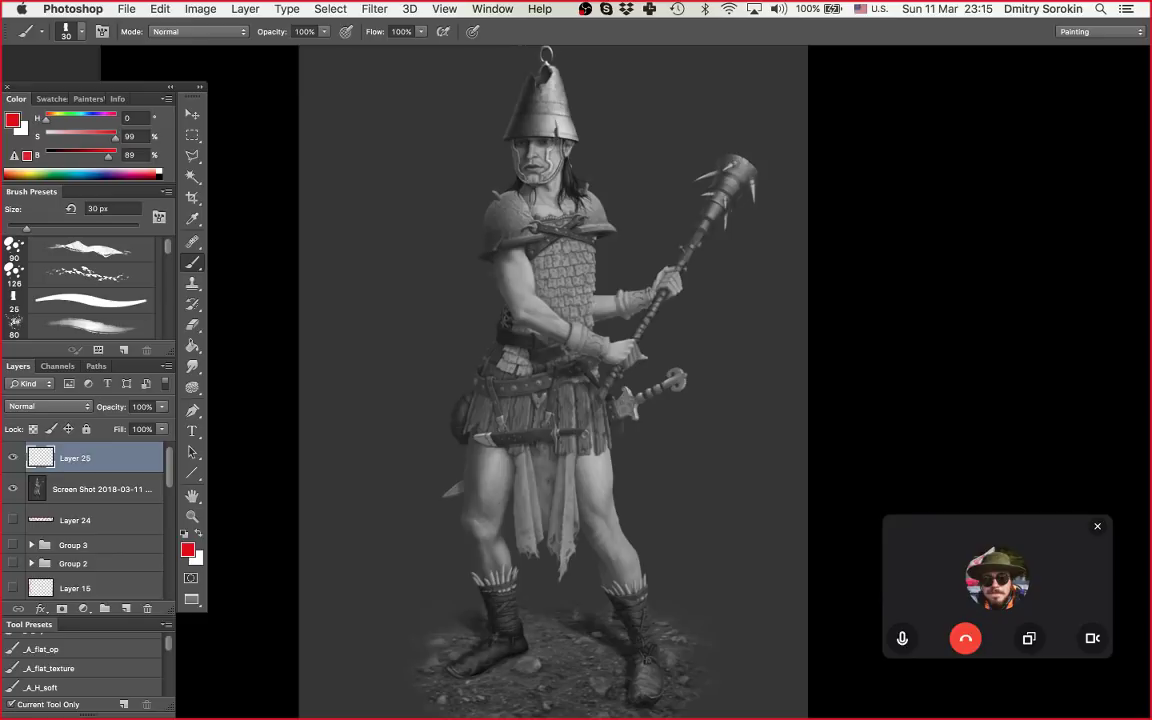
left_click_drag(513, 157, 522, 180)
key("super+z")
left_click_drag(562, 139, 549, 179)
key("super+z")
left_click_drag(497, 131, 500, 166)
key("super+z")
key("z")
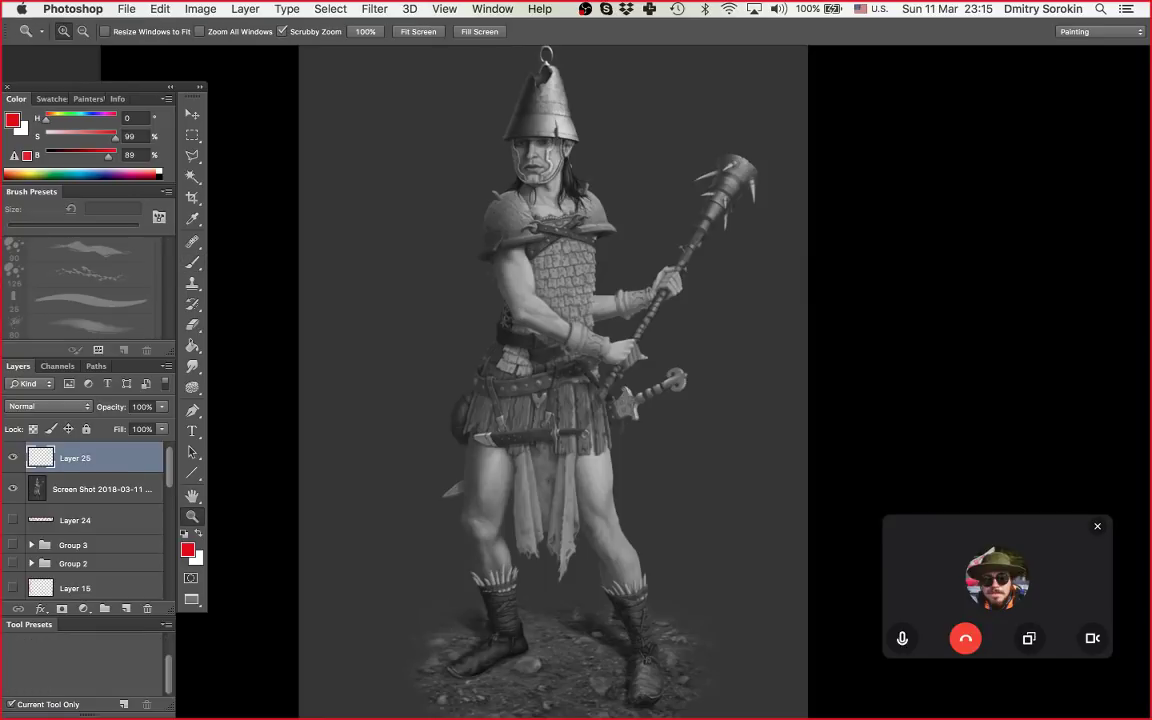
Step: Mark the face guard's edge along the cheek with a red brush stroke, undoing the unwanted attempts
mouse_move(594, 204)
left_mouse_down()
mouse_move(568, 206)
mouse_move(578, 210)
left_mouse_up()
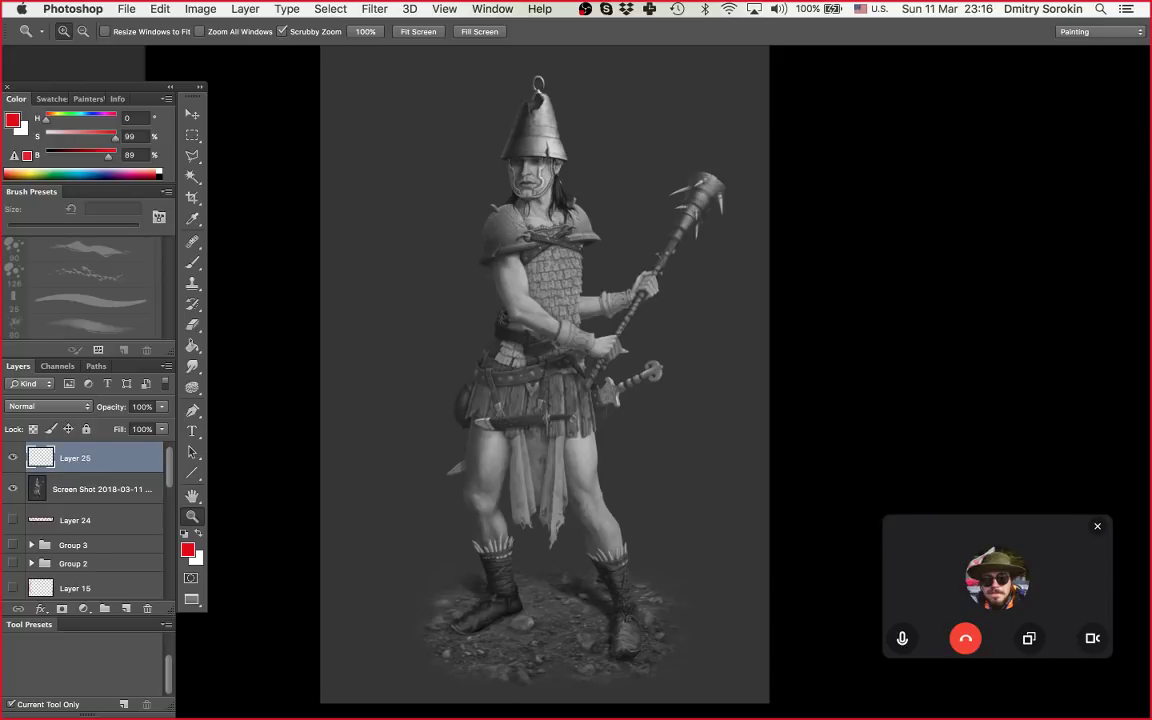
key("b")
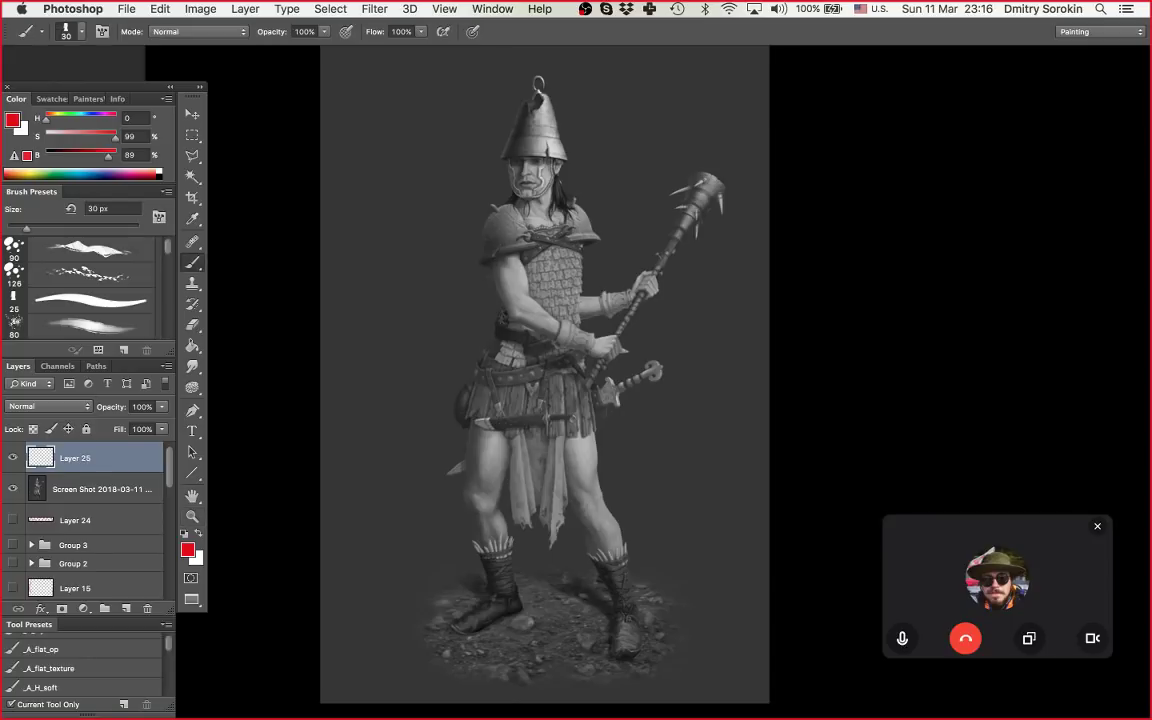
key("super+z")
mouse_move(508, 160)
left_mouse_down()
mouse_move(523, 200)
mouse_move(558, 165)
mouse_move(528, 198)
mouse_move(554, 165)
mouse_move(537, 193)
left_mouse_up()
key("super+z")
key("super+z")
key("super+z")
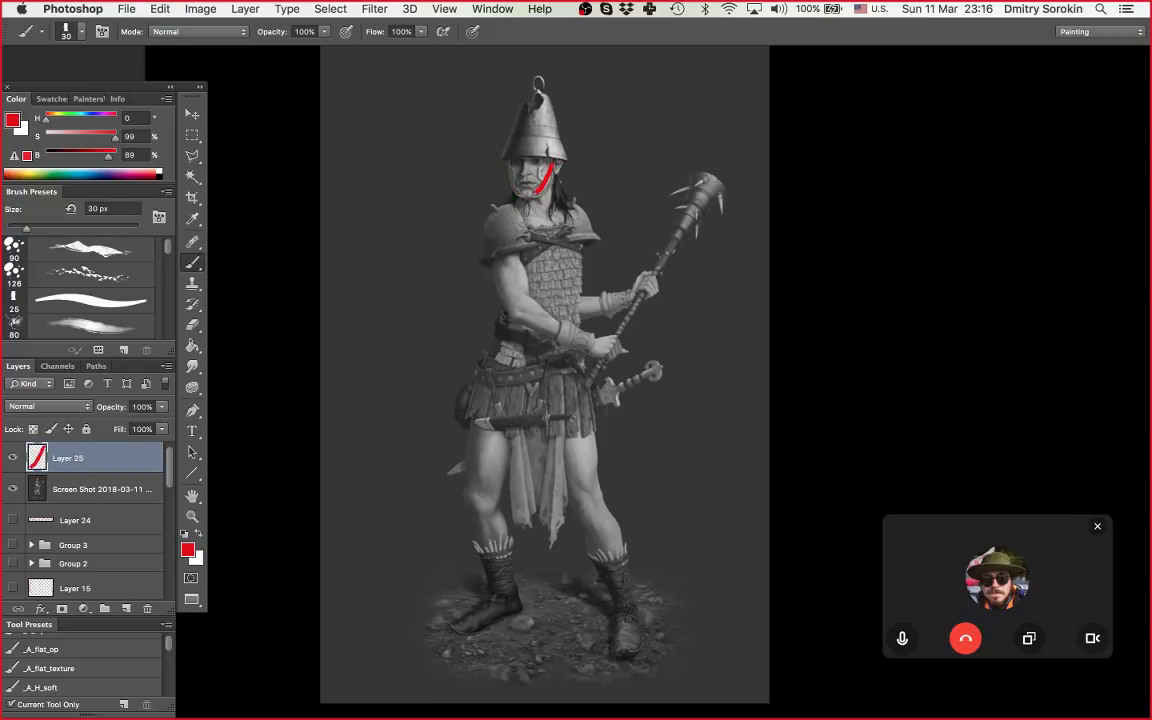
Step: Undo the red cheek mark and a further trial stroke down the giant's face
key("super+z")
left_click_drag(543, 146, 542, 200)
key("super+z")
key("super+z")
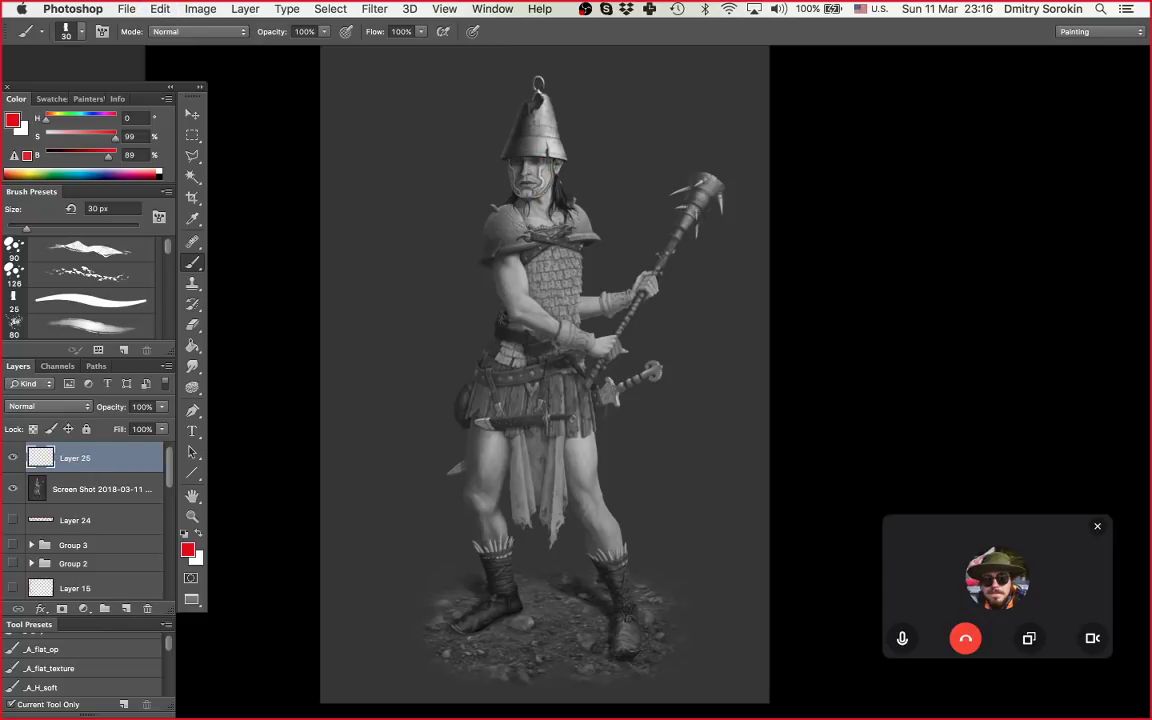
Step: Try curved red strokes along the upper and lower edges of the giant's belt, undoing them each time
left_click_drag(479, 368, 560, 355)
key("super+z")
mouse_move(474, 375)
left_mouse_down()
mouse_move(540, 362)
mouse_move(505, 380)
mouse_move(543, 376)
left_mouse_up()
key("super+z")
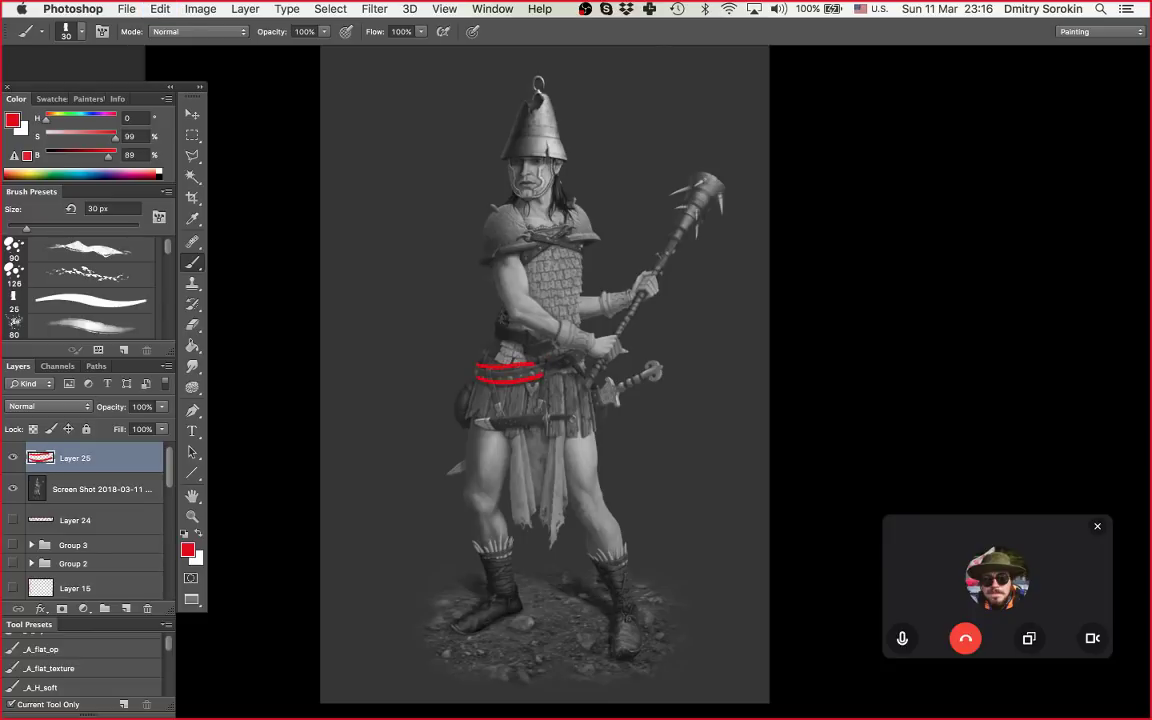
key("super+alt+z")
key("super+alt+z")
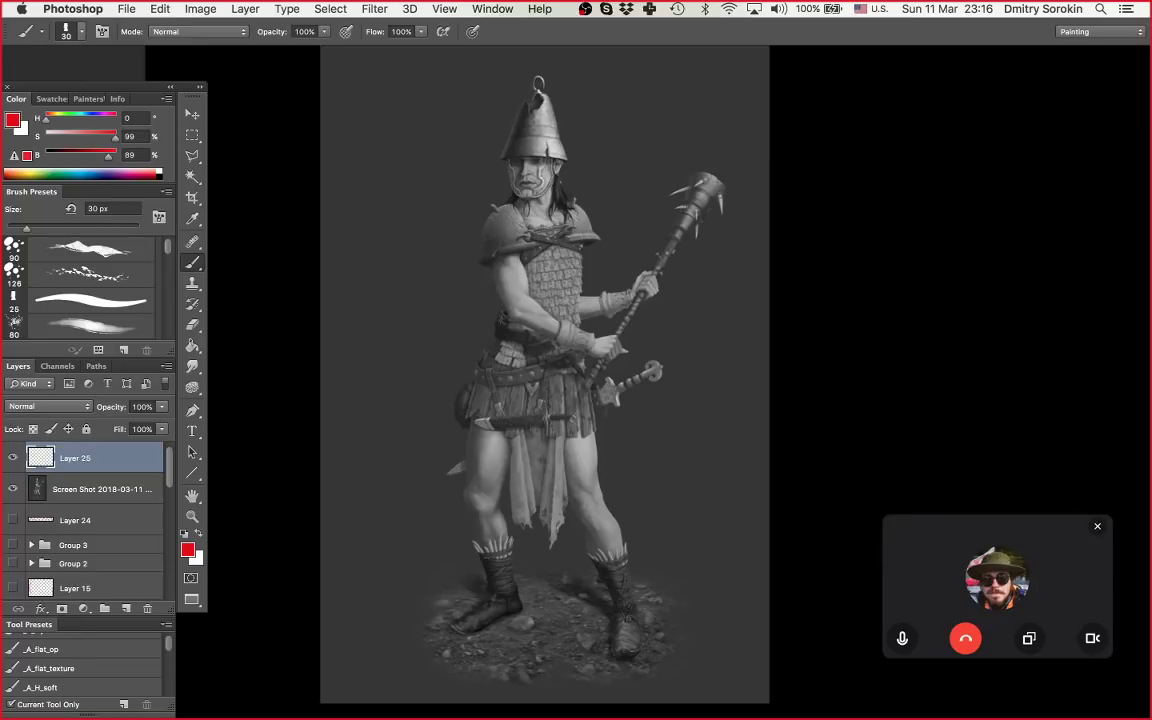
key("super+shift+z")
key("super+shift+z")
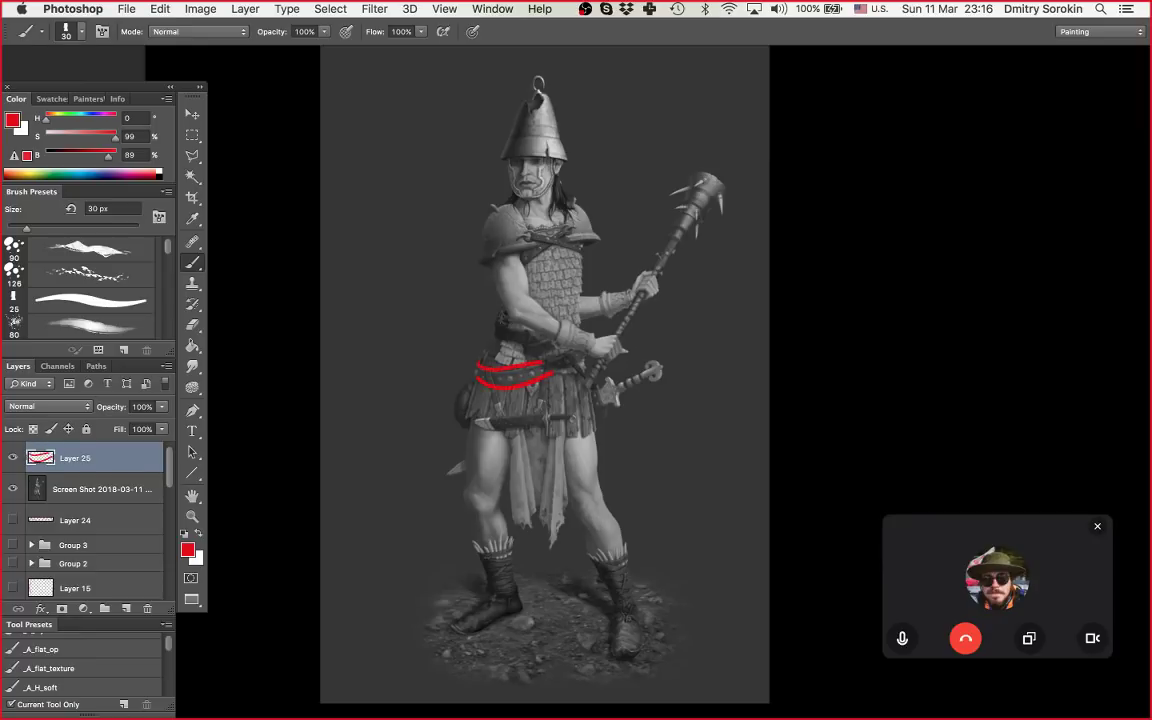
key("super+alt+z")
key("super+alt+z")
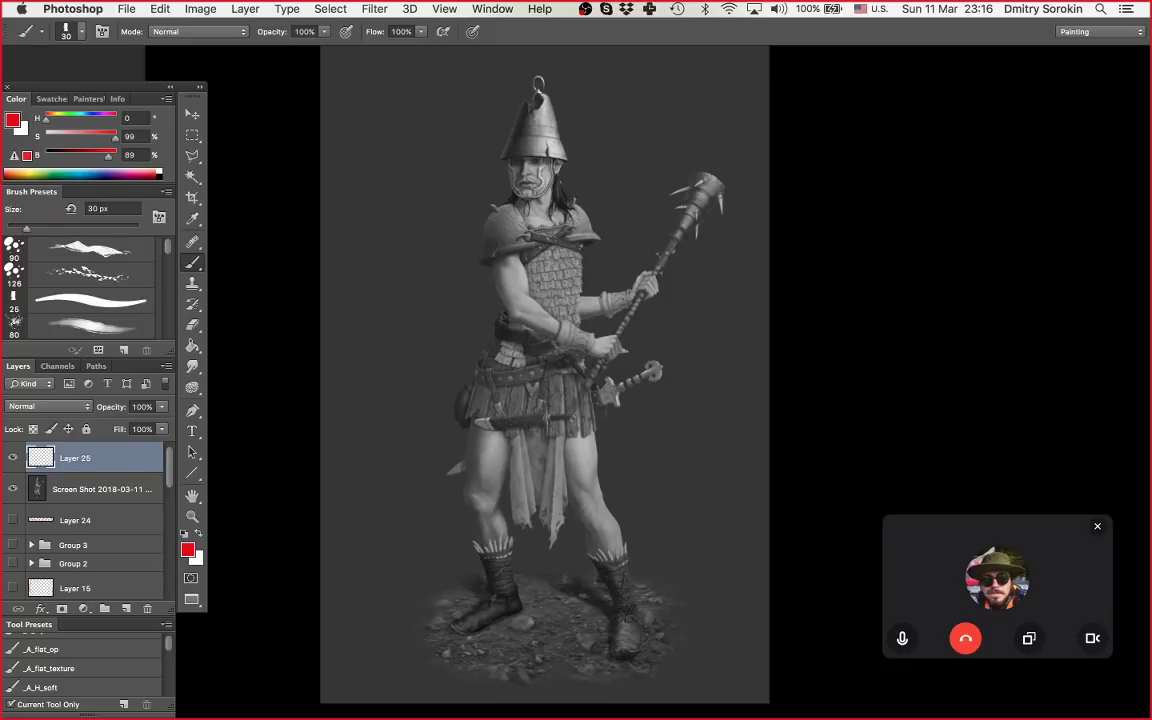
Step: Examine the giant's belt, skirt strips and hanging dagger up close
key("z")
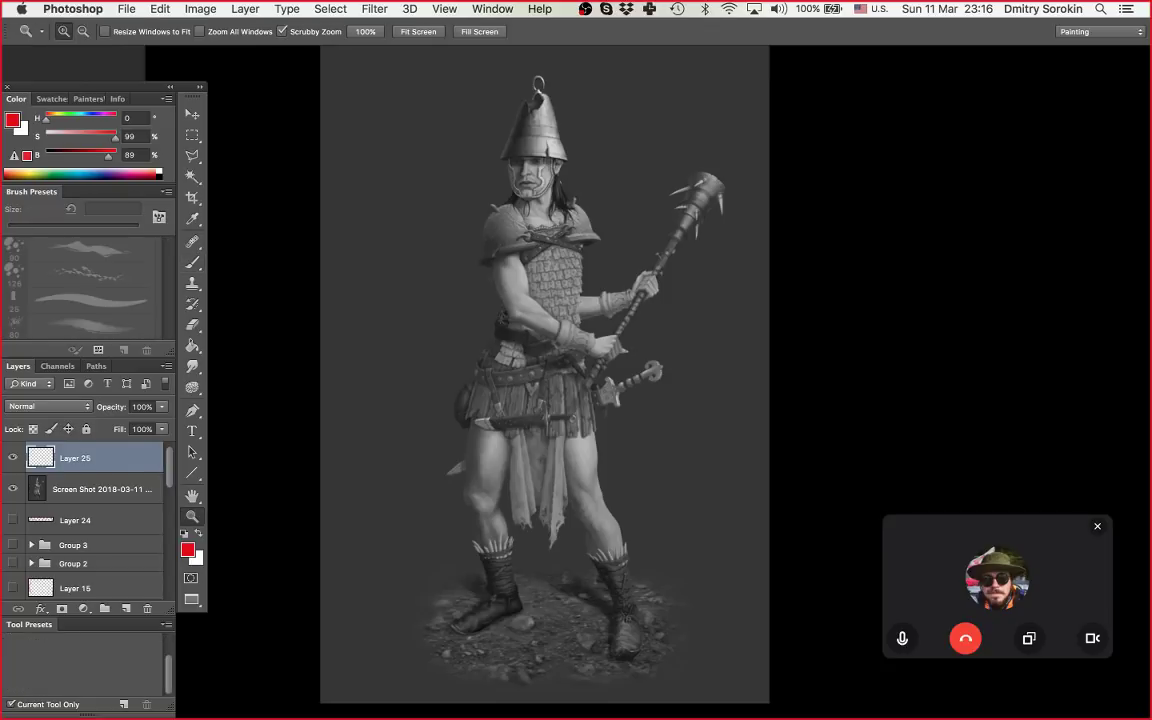
key("super+space")
left_click(488, 395)
left_click_drag(502, 390, 545, 390)
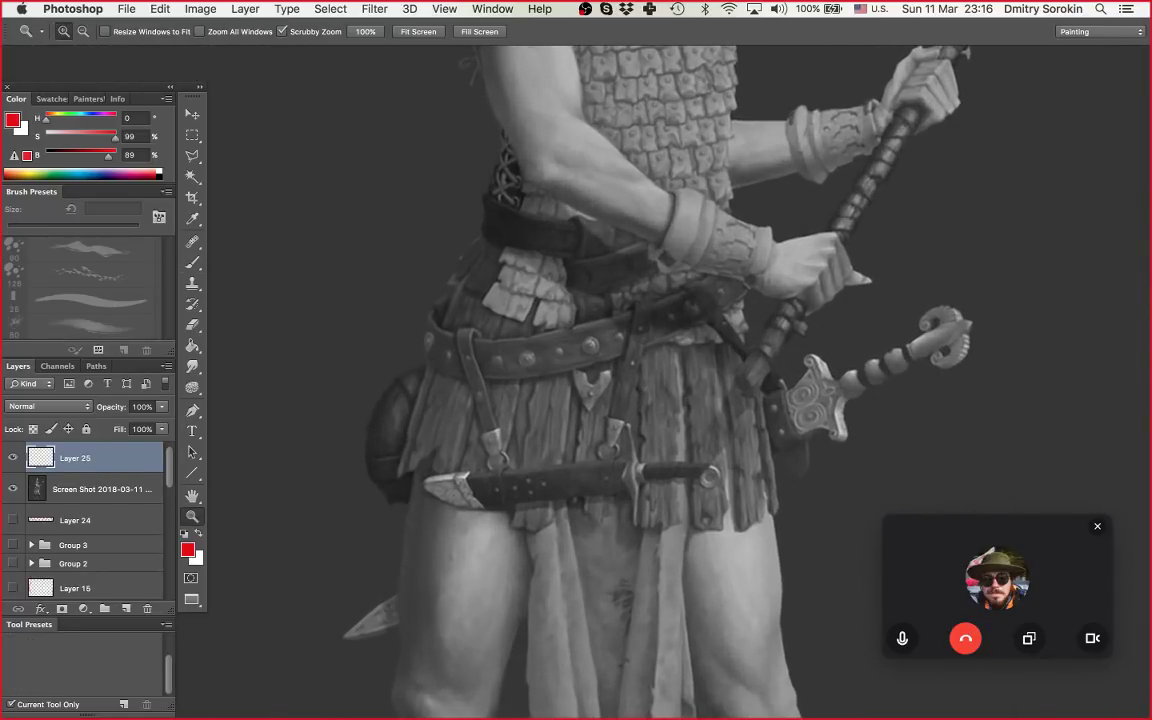
key("b")
key("z")
mouse_move(543, 372)
left_mouse_down()
mouse_move(518, 372)
mouse_move(536, 386)
left_mouse_up()
key("b")
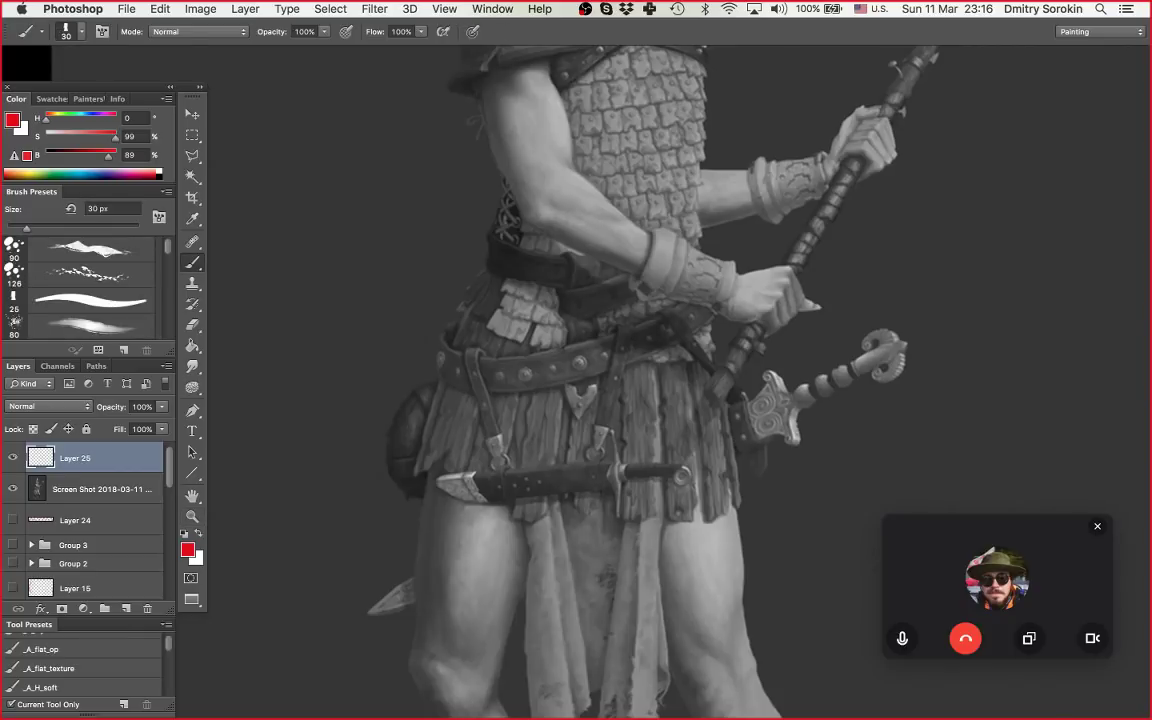
key("z")
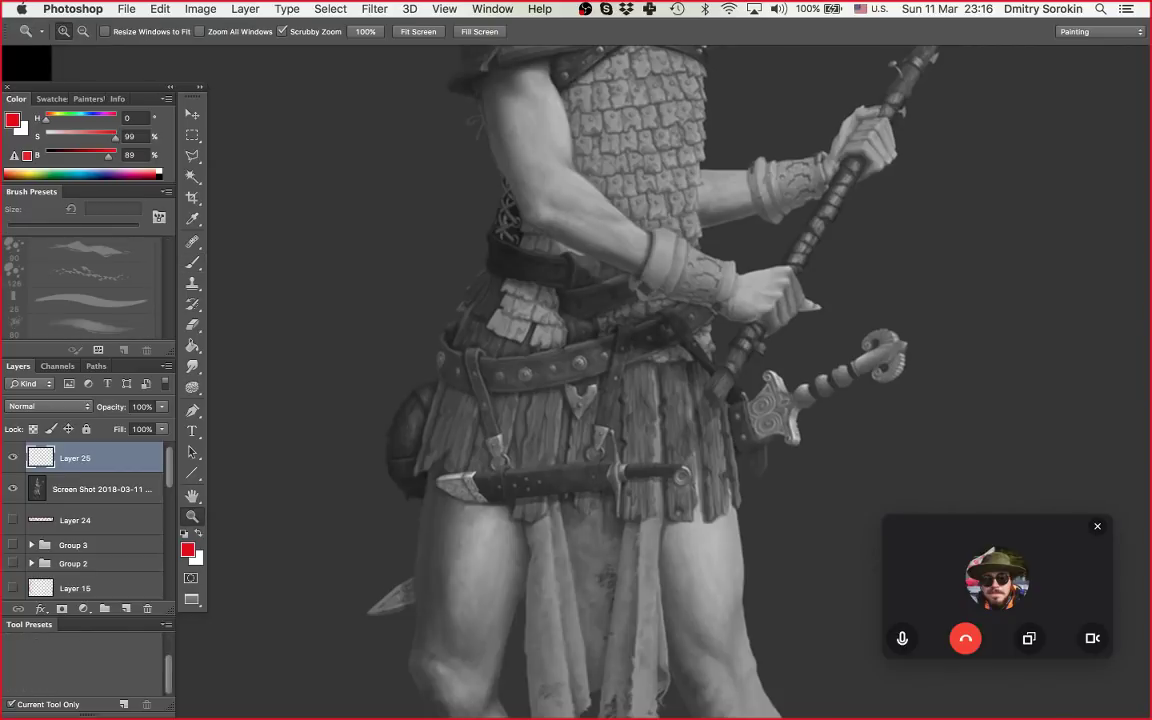
left_click_drag(546, 351, 486, 353)
left_click_drag(581, 478, 570, 510)
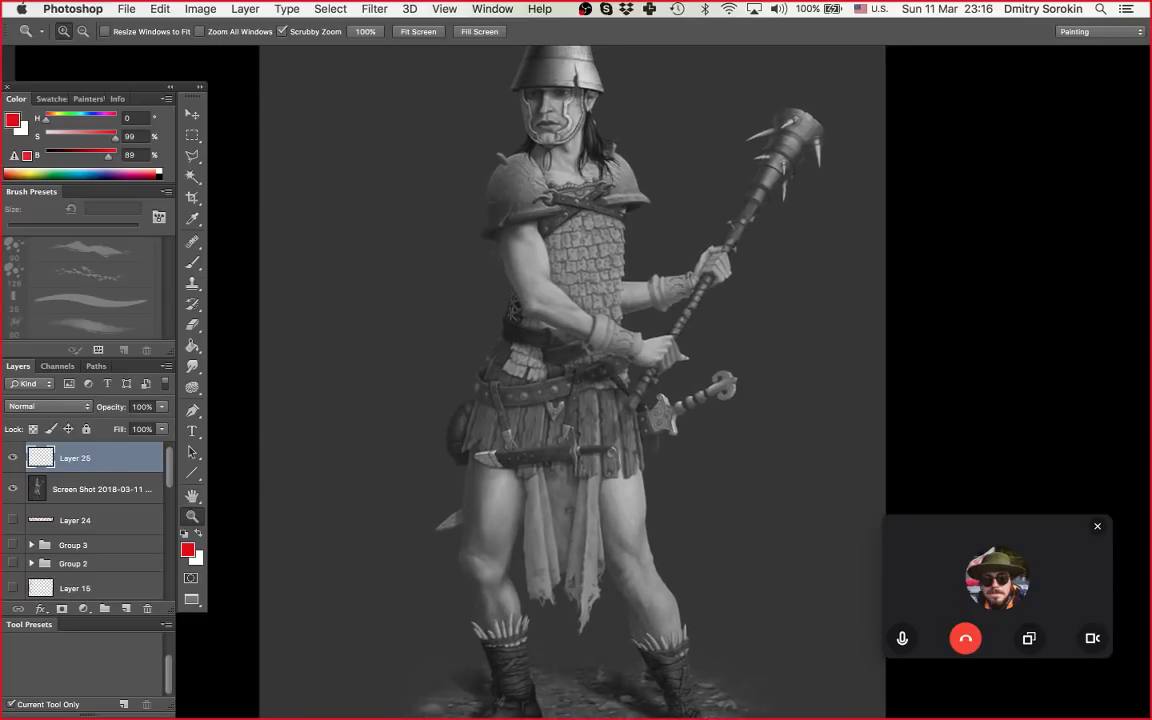
Step: Examine the whole giant figure at several magnifications, from the helmet and club down to the legs and boots
left_click_drag(534, 366, 526, 366)
left_click_drag(560, 480, 558, 454)
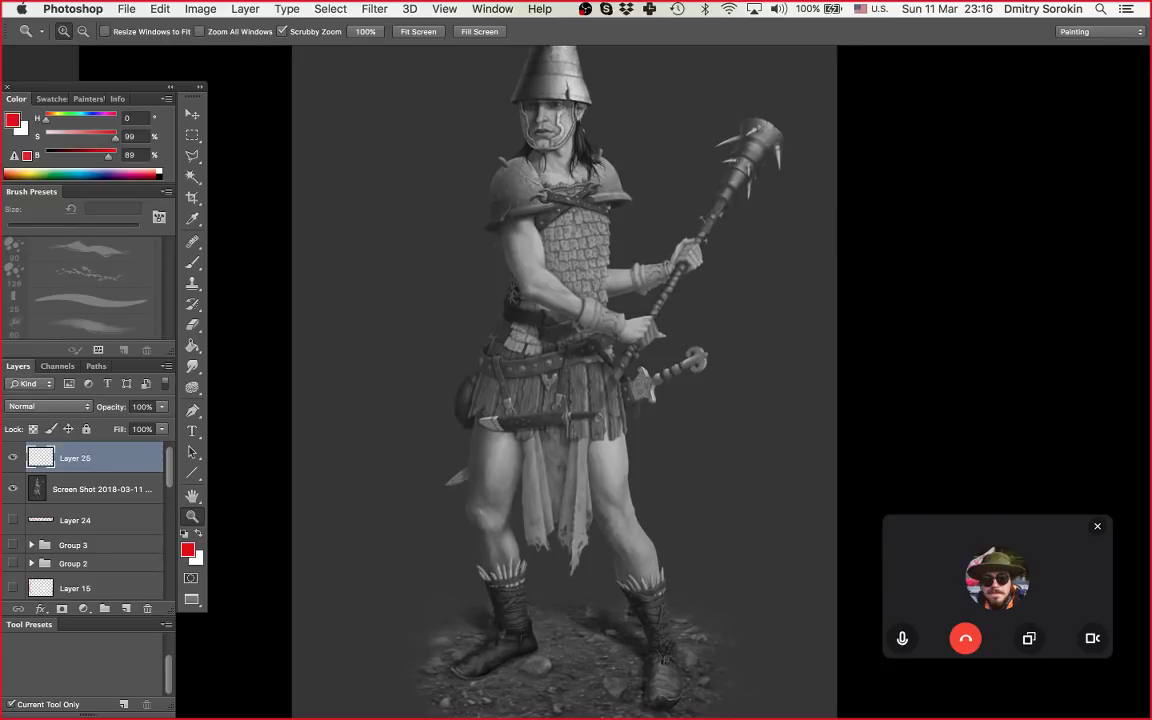
scroll(562, 78, "down", 2)
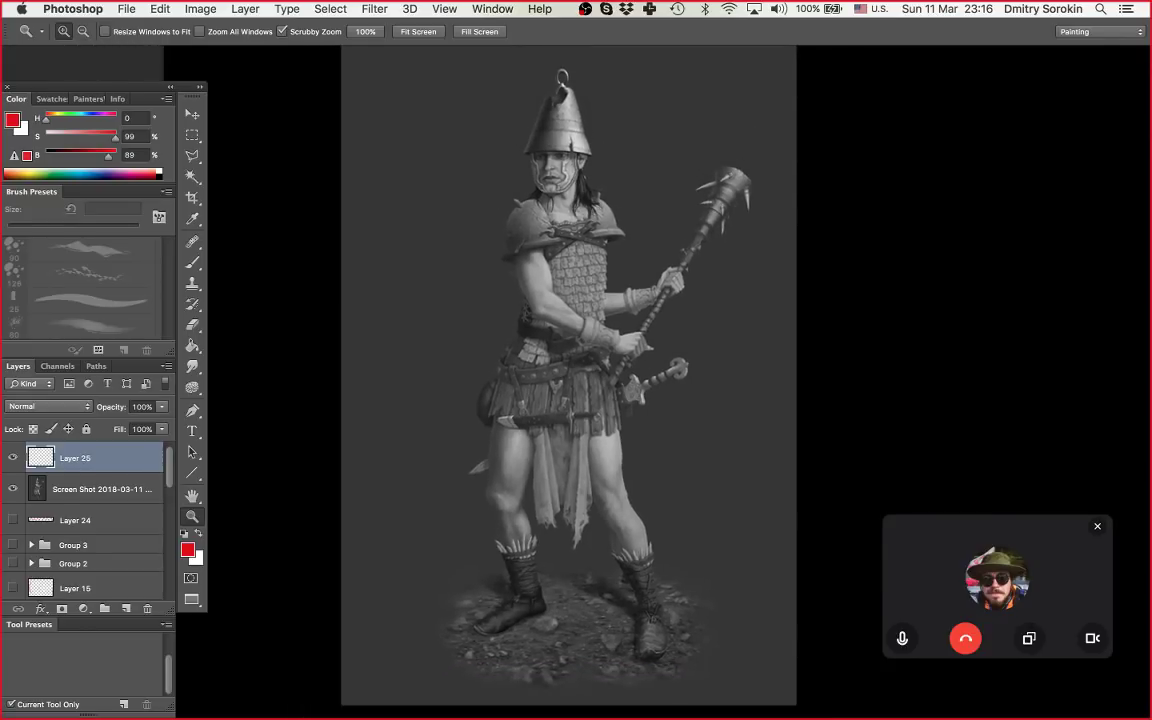
scroll(574, 467, "up", 4)
left_click_drag(690, 691, 668, 645)
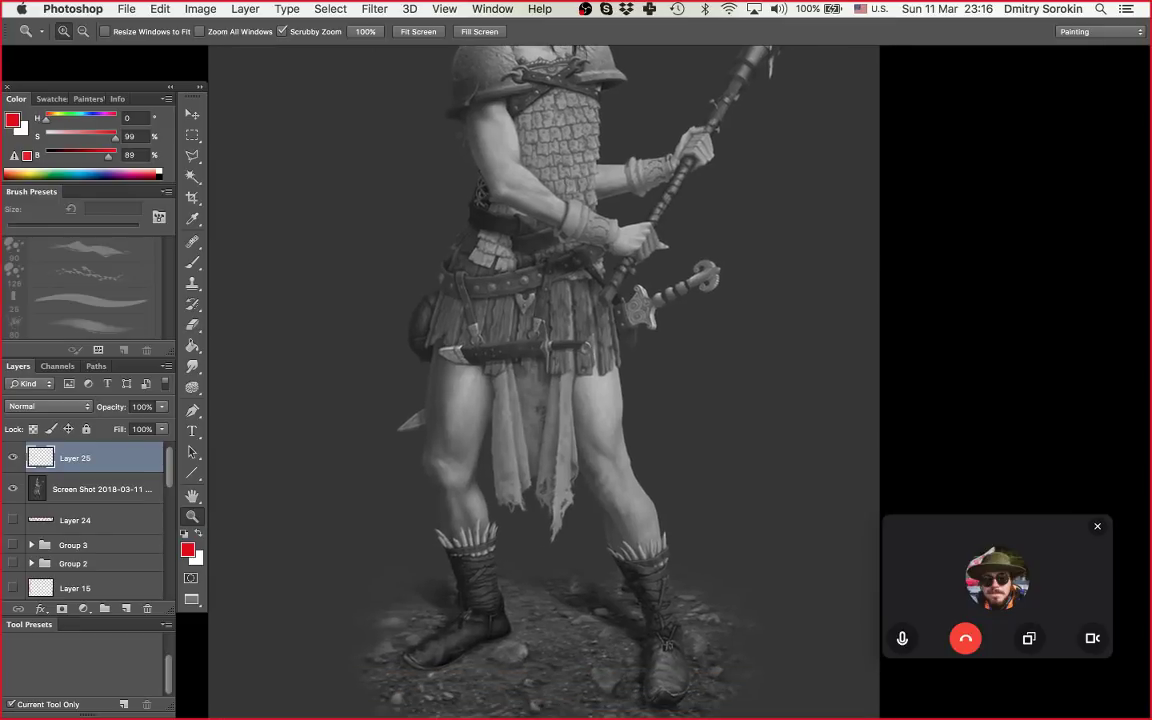
key("b")
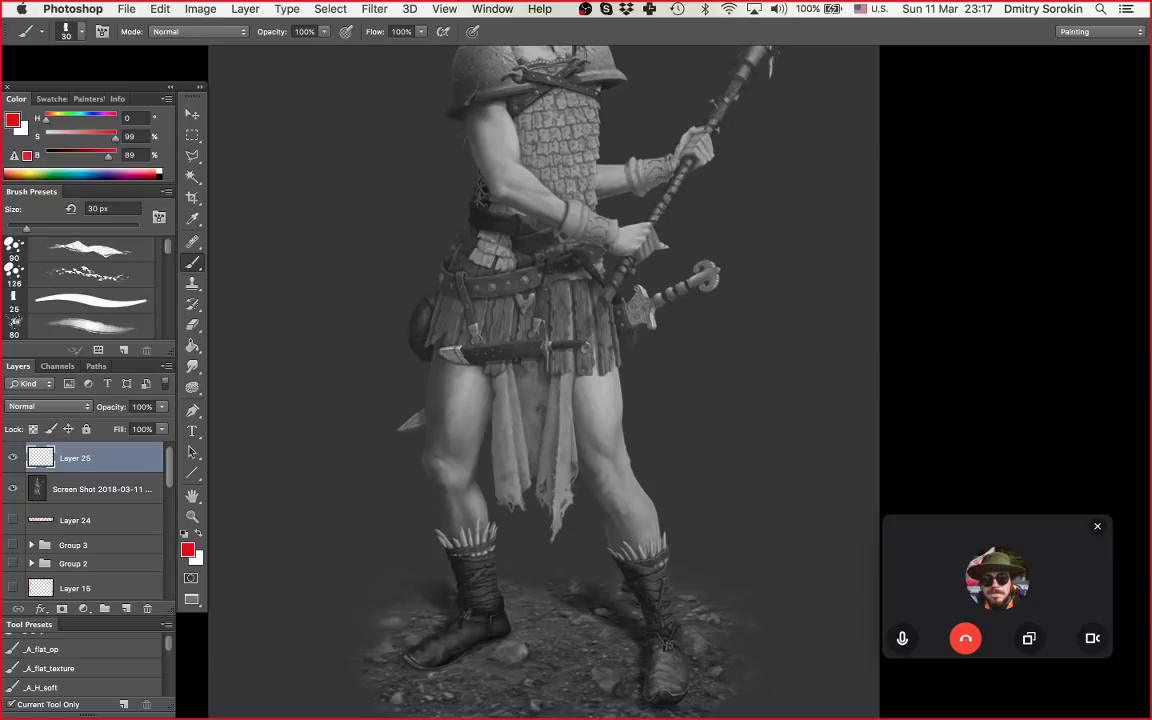
left_click_drag(560, 340, 533, 394)
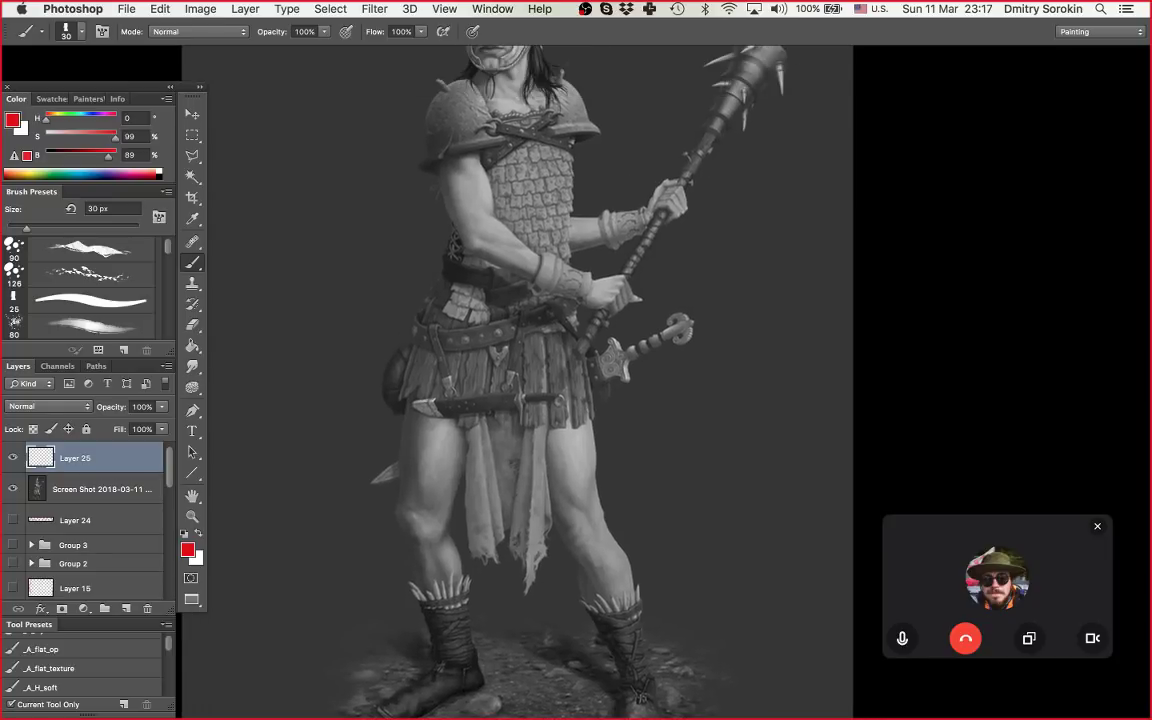
key("z")
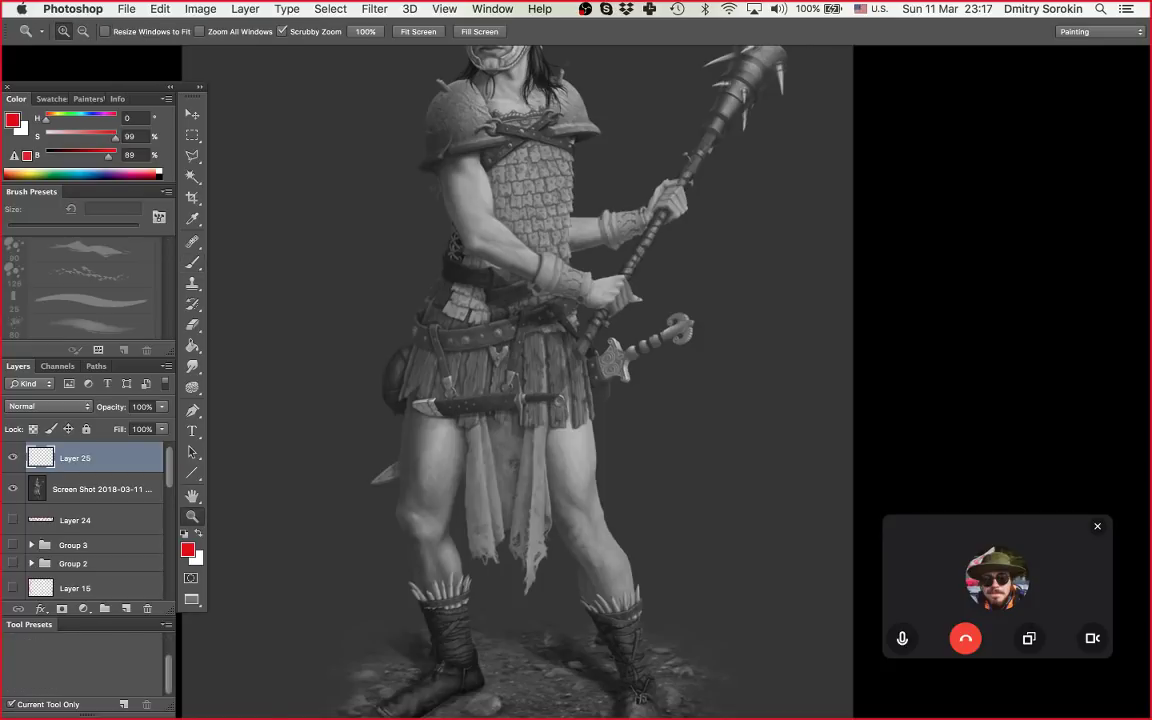
left_click_drag(555, 414, 528, 414)
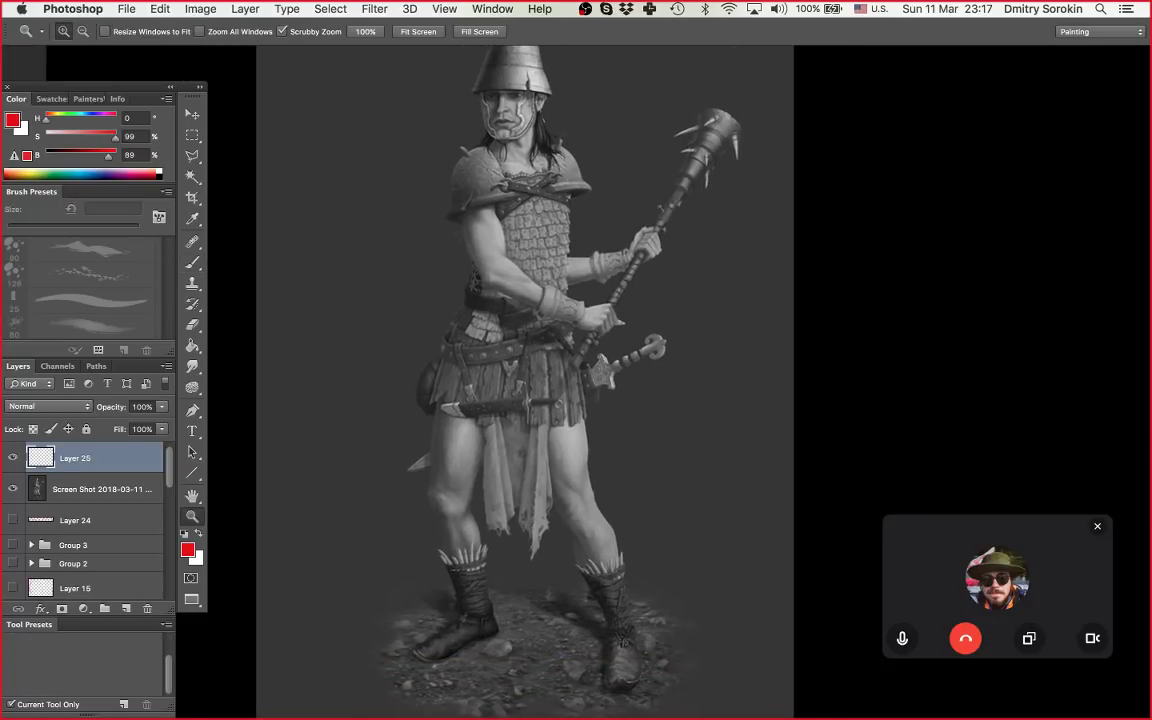
left_click_drag(501, 631, 518, 631)
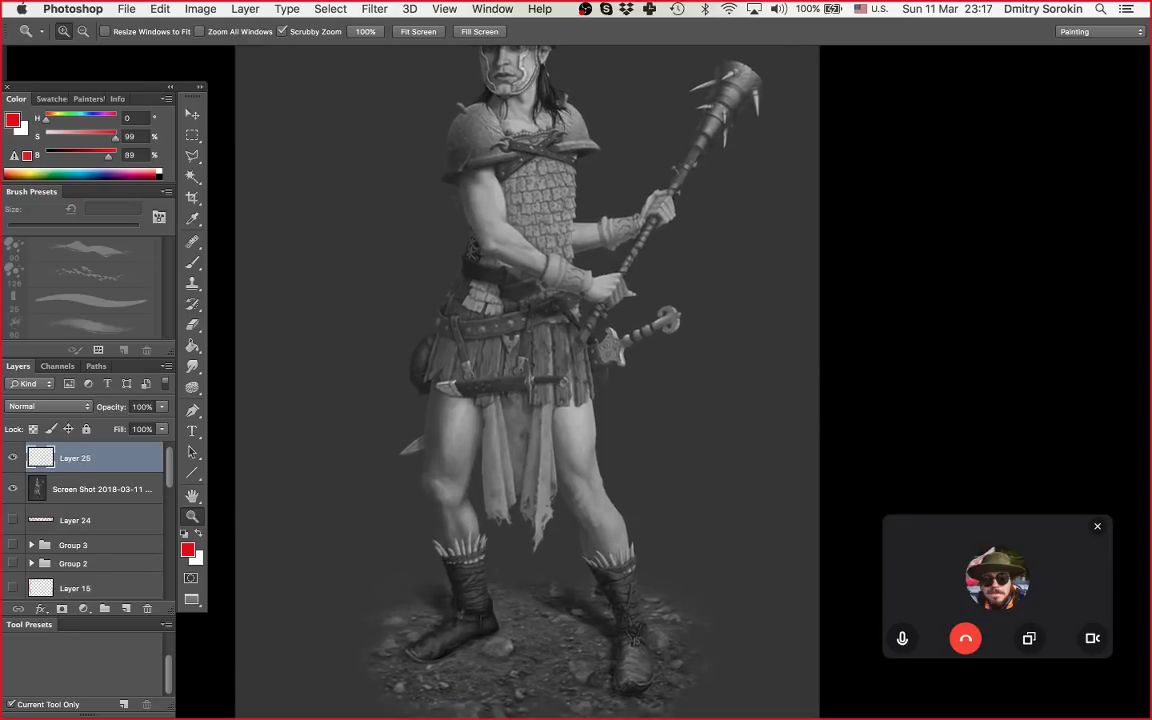
key("super+plus")
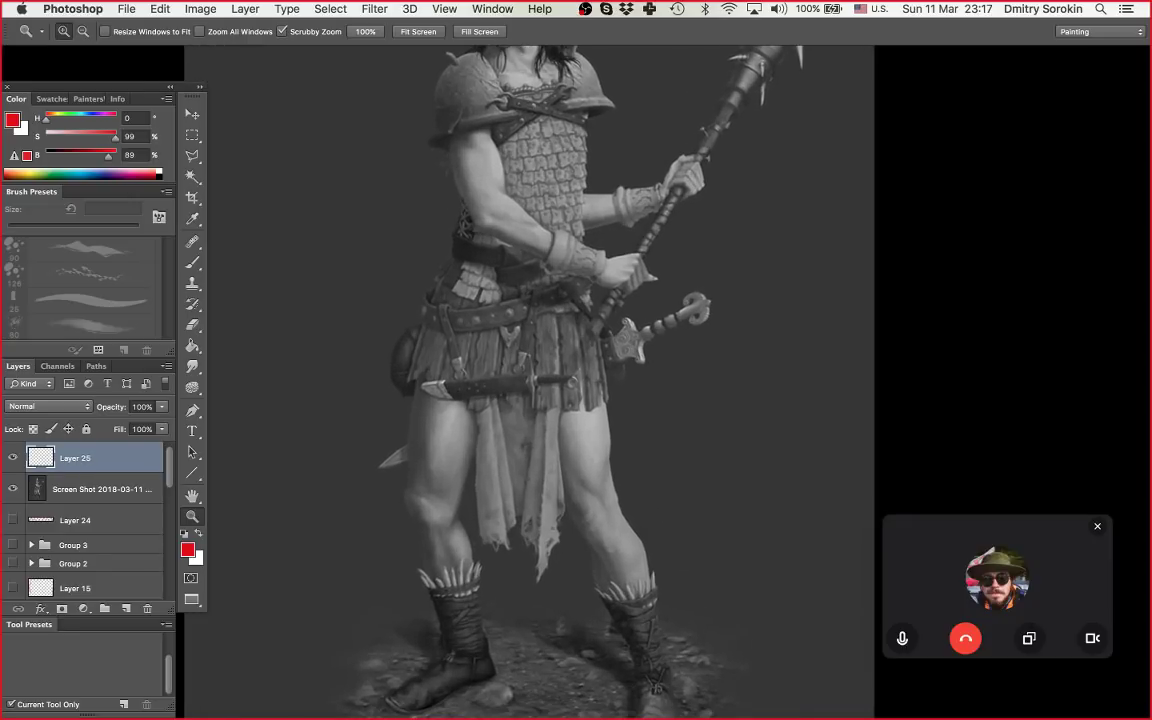
scroll(527, 380, "up", 1)
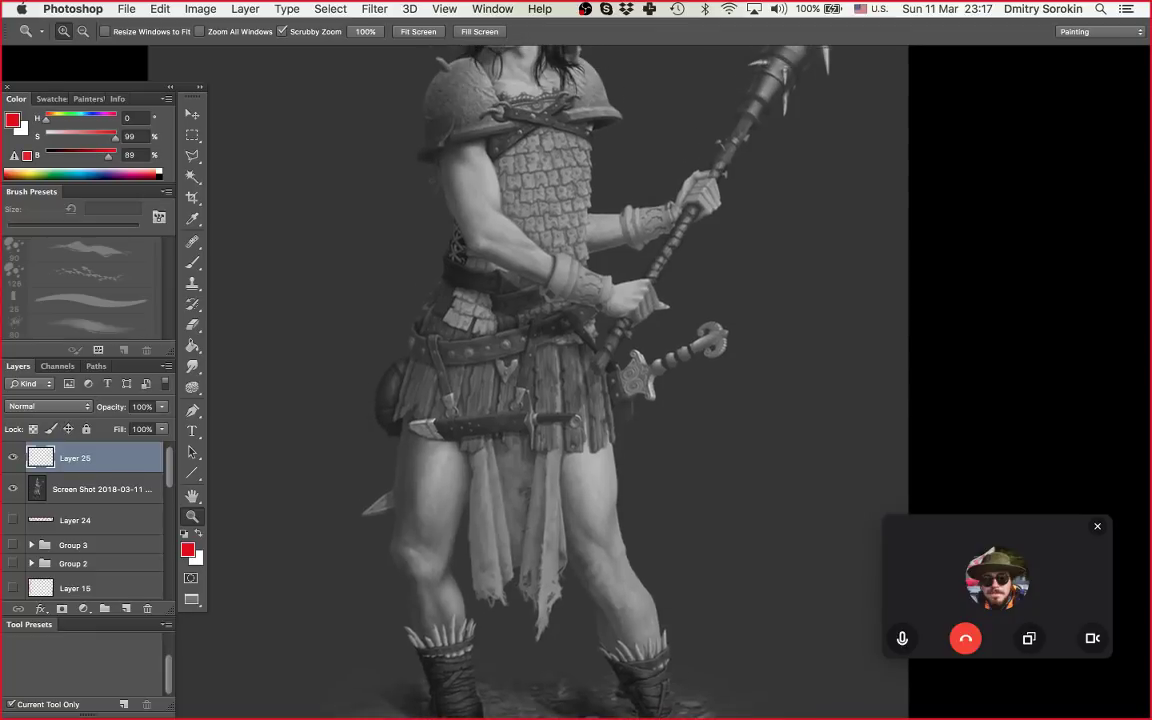
key("super+minus")
key("super+plus")
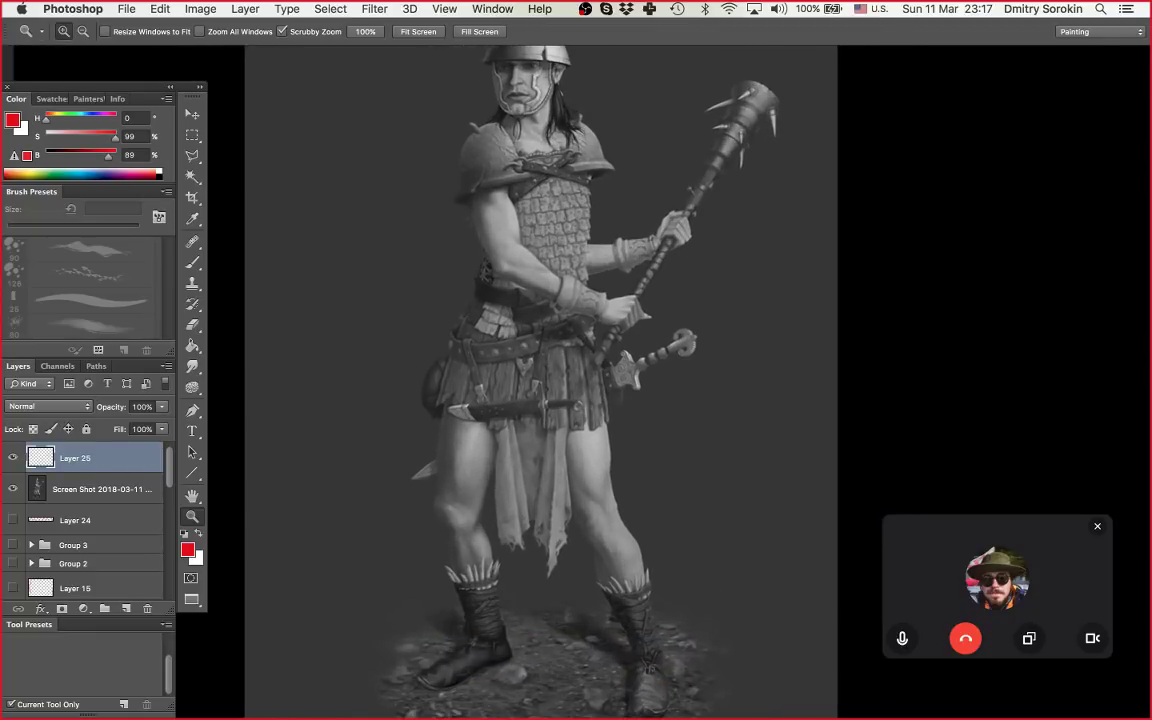
scroll(527, 380, "up", 1)
scroll(527, 380, "right", 1)
Step: Try a red brush mark over the skirt near the dagger's tip, undoing it
key("b")
mouse_move(421, 413)
left_mouse_down()
mouse_move(425, 457)
mouse_move(478, 445)
left_mouse_up()
key("super+z")
key("super+z")
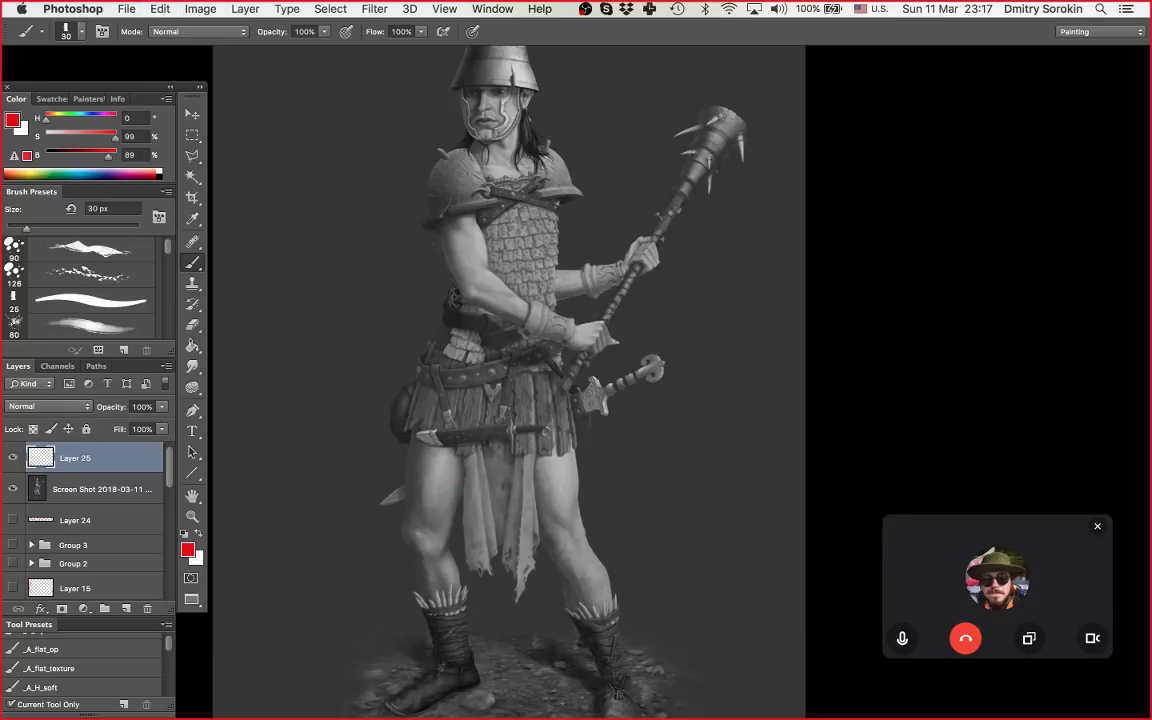
Step: Outline a red rectangle on the skirt from the belt down to the dagger and cross it with two diagonals
mouse_move(444, 357)
left_mouse_down()
mouse_move(482, 357)
mouse_move(477, 428)
left_mouse_up()
key("super+z")
key("super+z")
left_click_drag(445, 361, 480, 365)
left_click_drag(432, 431, 457, 437)
left_click_drag(479, 364, 472, 438)
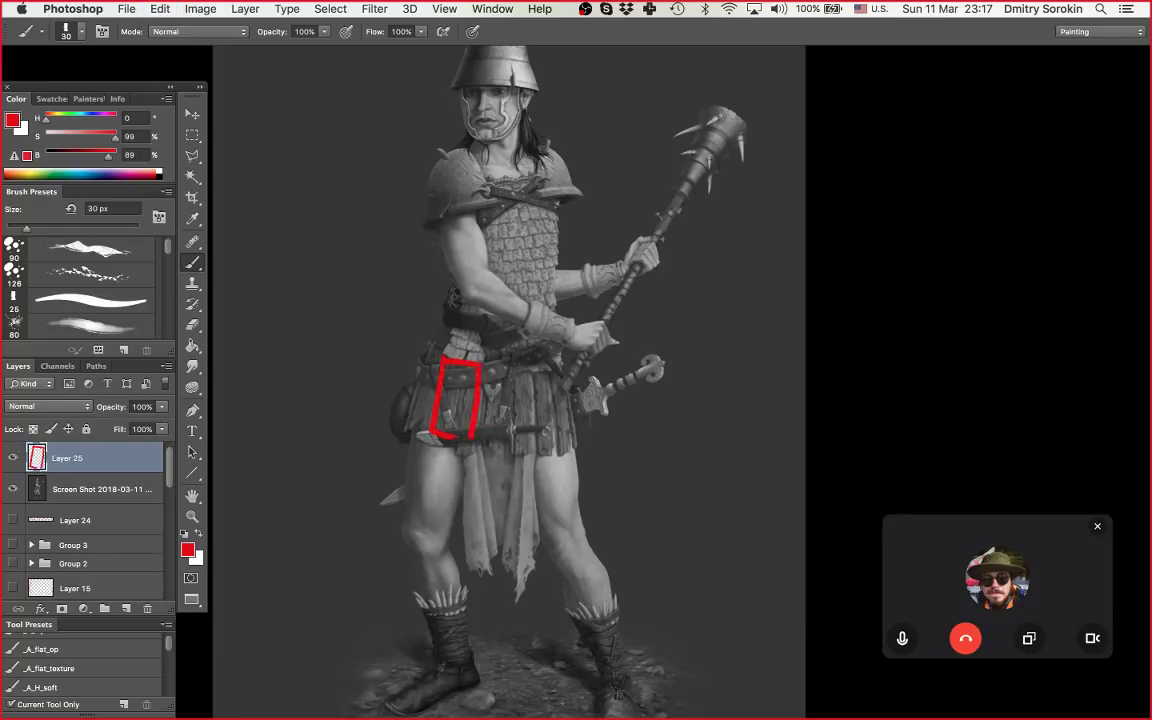
mouse_move(449, 379)
left_mouse_down()
mouse_move(470, 437)
mouse_move(435, 429)
left_mouse_up()
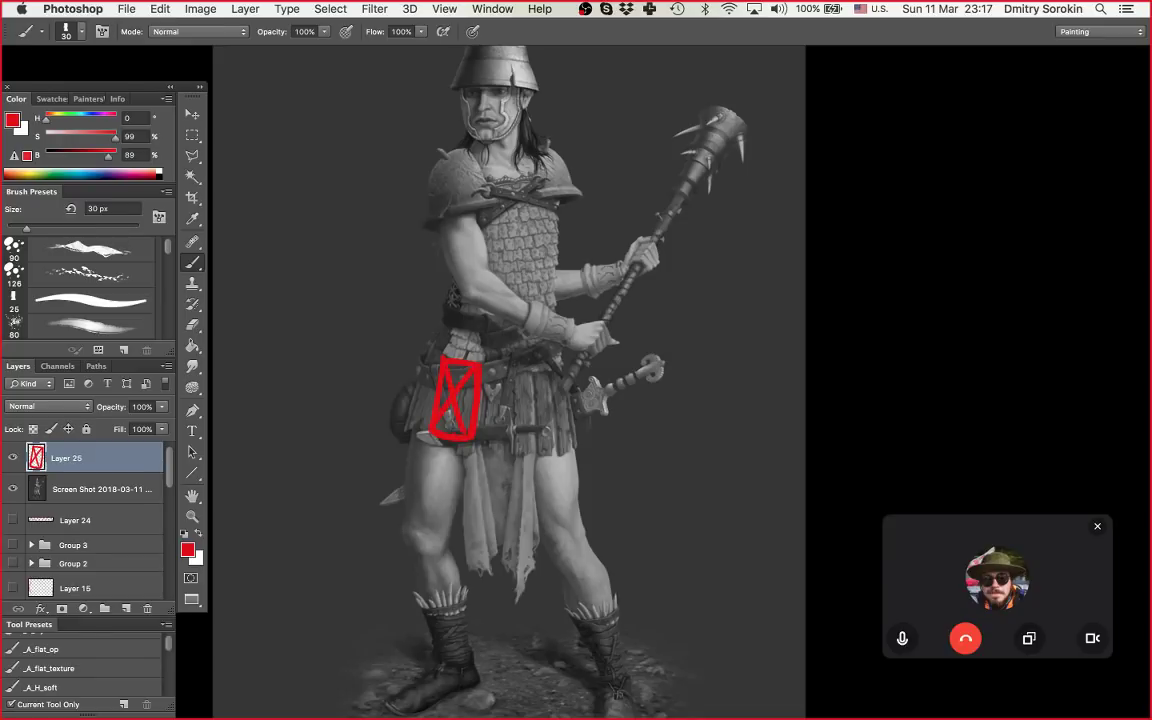
Step: Try small red strokes on the empty background beside the giant's arm and remove them
key("e")
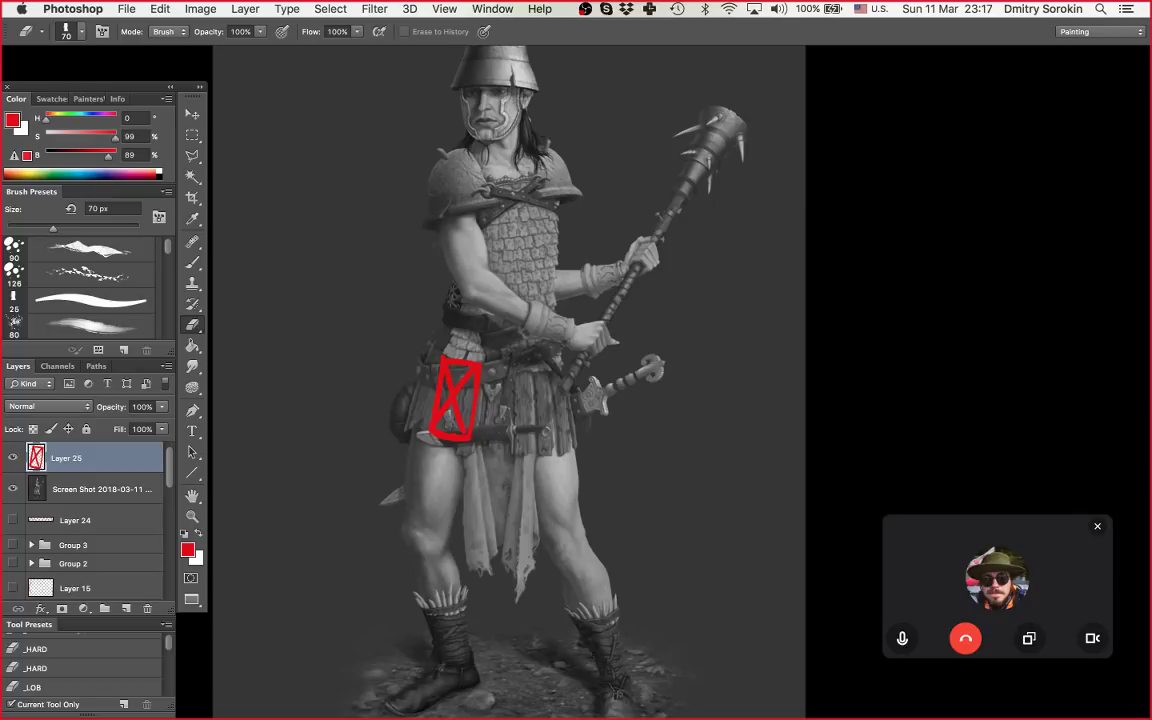
key("b")
left_click_drag(289, 250, 292, 266)
left_click_drag(288, 249, 293, 260)
key("super+z")
key("e")
key("b")
key("e")
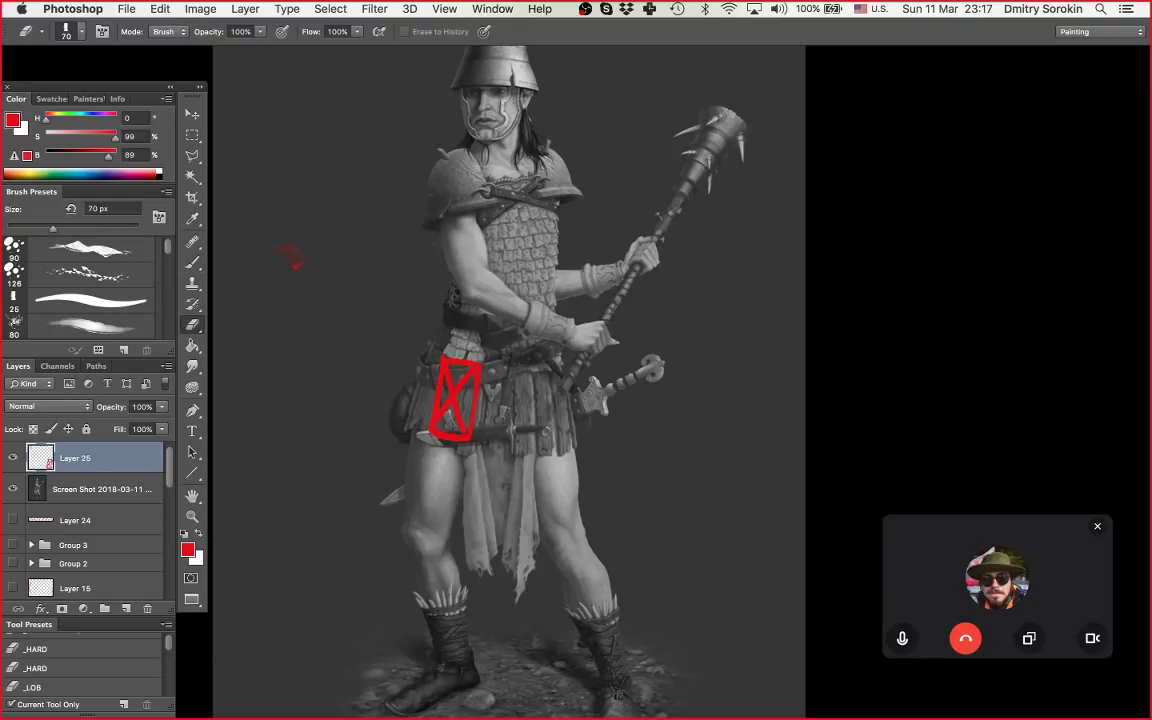
key("b")
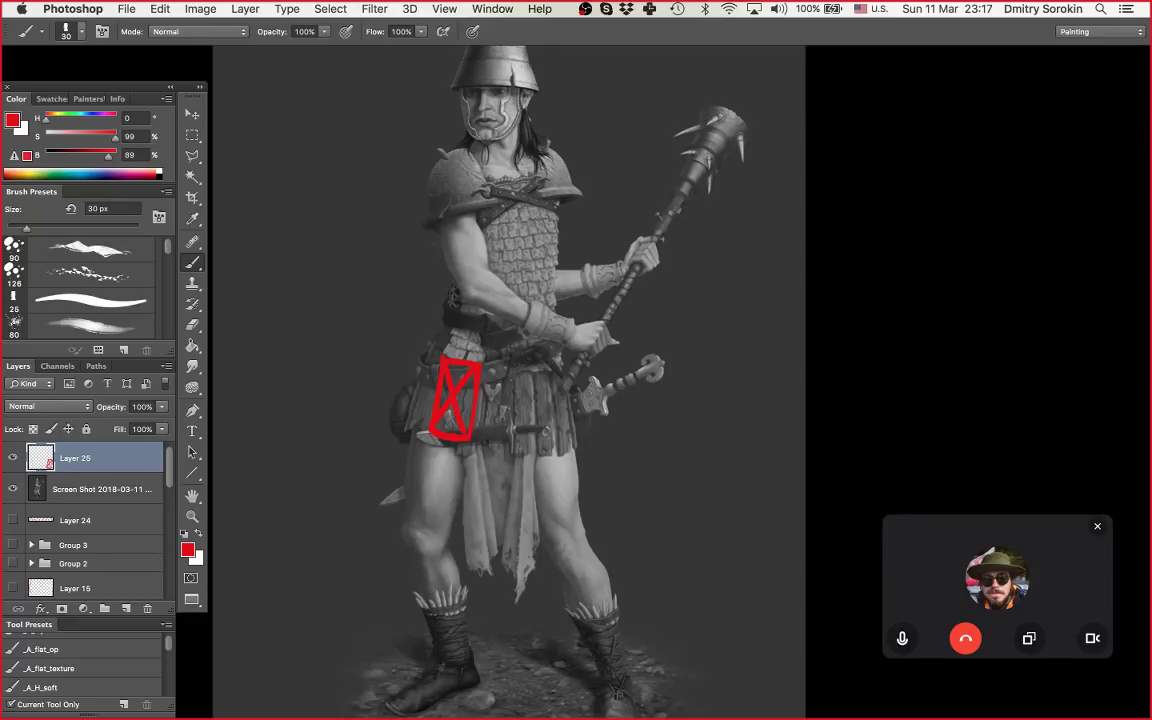
Step: Handwrite "КРЫША", "ЗАБОР" and "КОЛЕ" in red, one below the other, on the background beside the giant's arm
mouse_move(261, 206)
left_mouse_down()
mouse_move(268, 229)
mouse_move(265, 209)
mouse_move(279, 219)
mouse_move(284, 200)
mouse_move(300, 210)
mouse_move(365, 170)
left_mouse_up()
key("super+z")
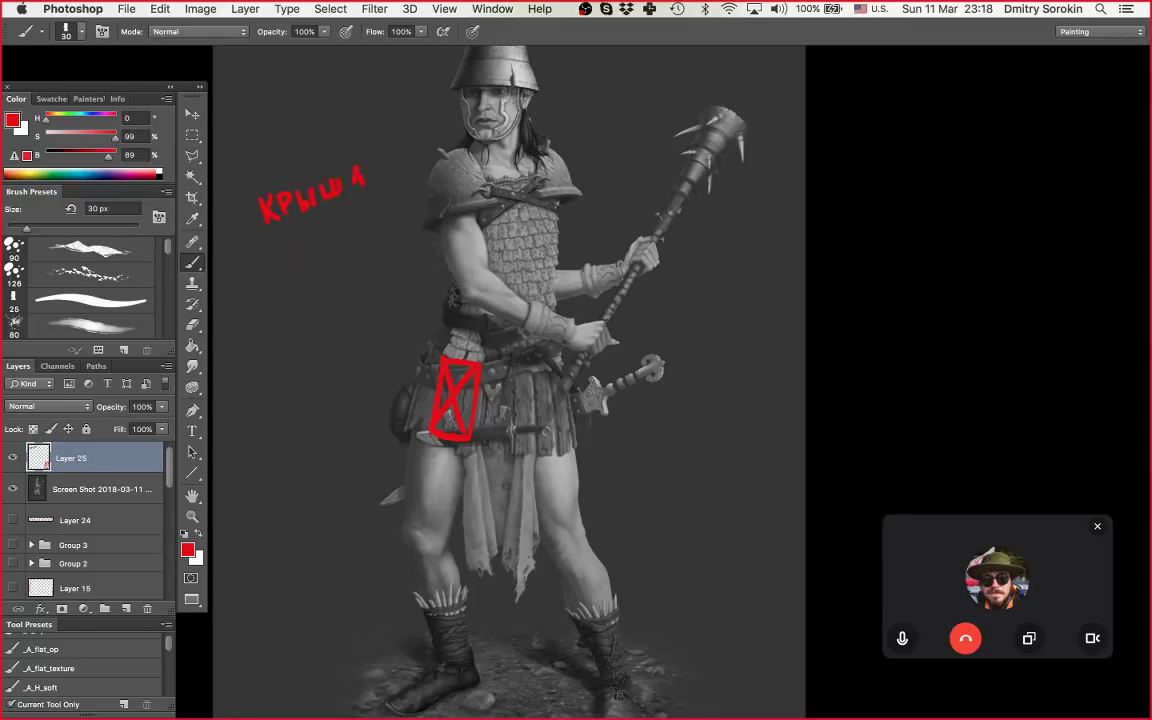
mouse_move(278, 240)
left_mouse_down()
mouse_move(285, 261)
mouse_move(298, 251)
left_mouse_up()
left_click_drag(303, 235, 320, 246)
mouse_move(317, 231)
left_mouse_down()
mouse_move(345, 218)
mouse_move(362, 227)
mouse_move(366, 209)
mouse_move(361, 222)
left_mouse_up()
key("super+z")
mouse_move(289, 264)
left_mouse_down()
mouse_move(286, 298)
mouse_move(305, 296)
mouse_move(315, 272)
mouse_move(347, 282)
mouse_move(360, 269)
left_mouse_up()
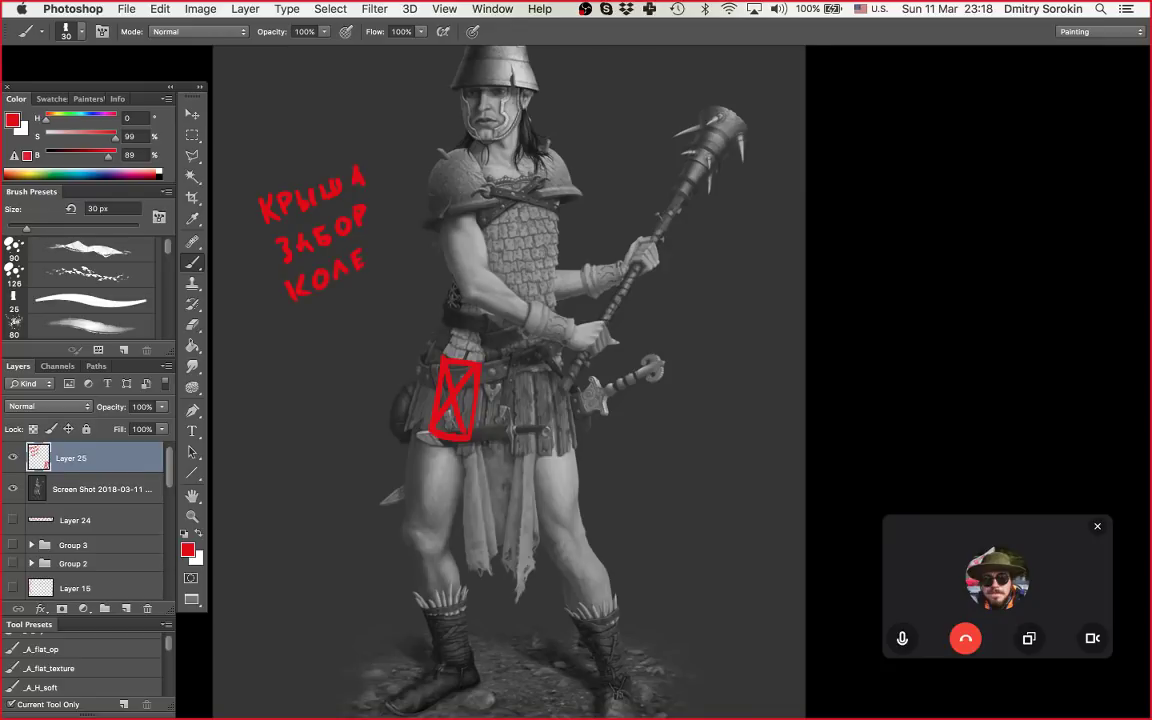
Step: Try red circles over the sword pommel and the skirt, then undo the skirt circle and delete the selected pommel marks
left_click_drag(646, 358, 659, 374)
key("super+z")
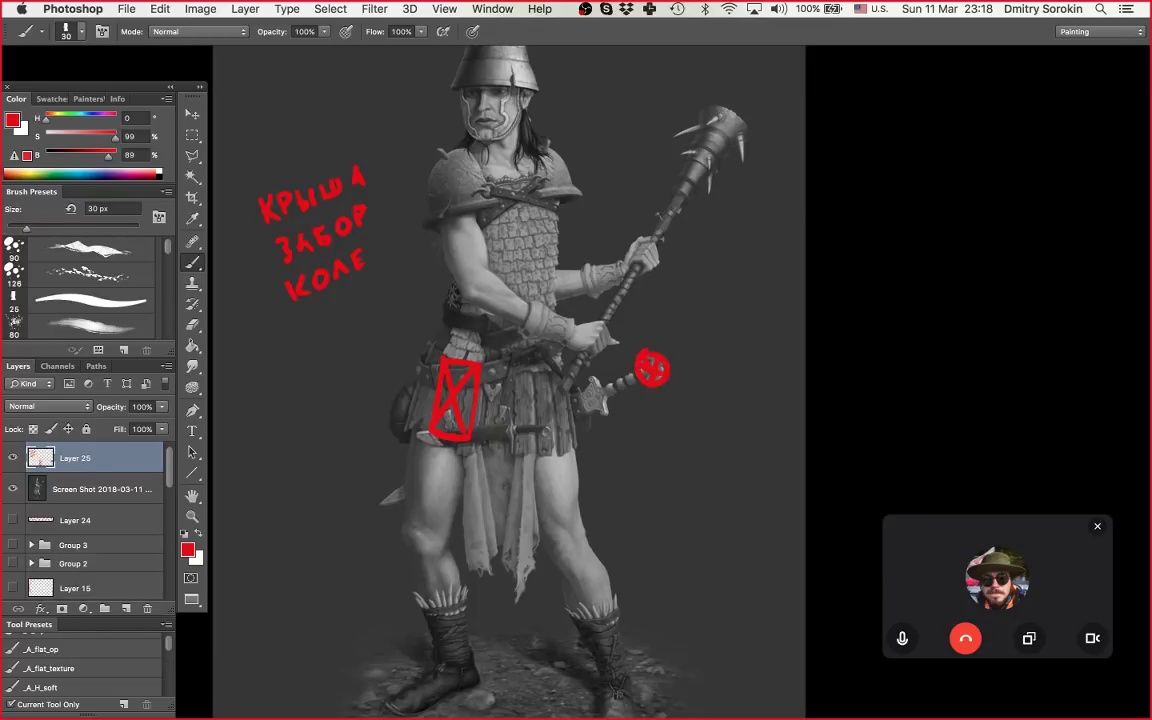
key("super+z")
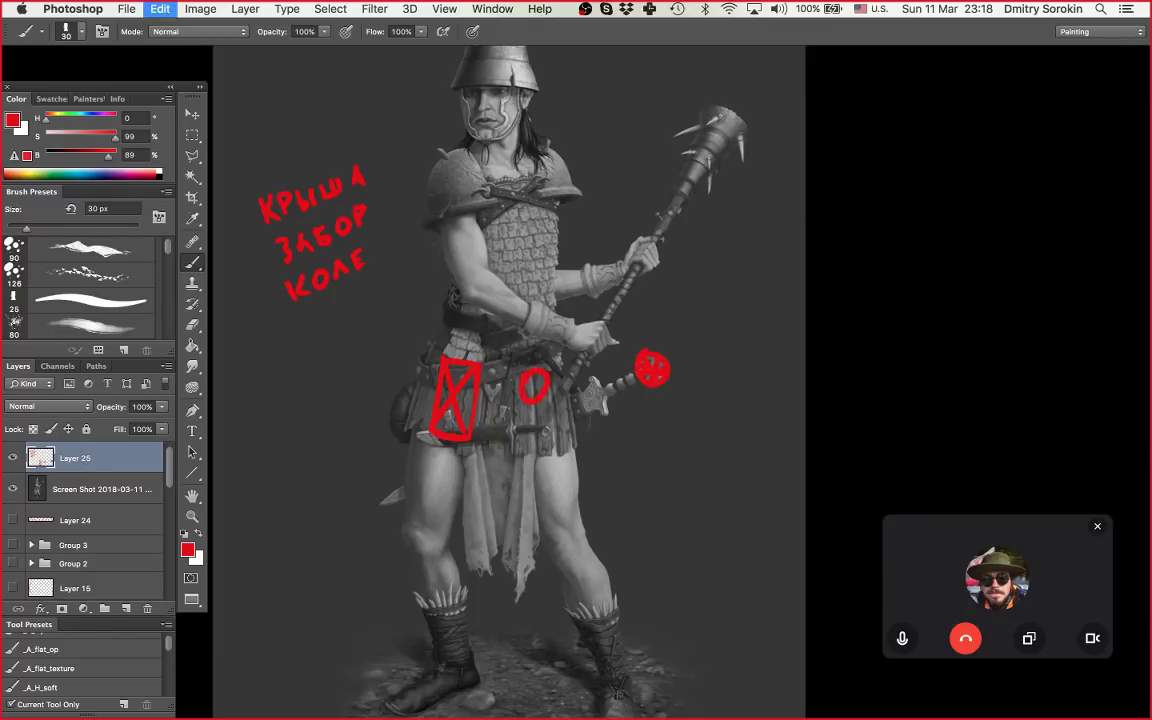
key("super+z")
key("m")
left_click_drag(592, 321, 694, 420)
key("Delete")
key("super+d")
key("b")
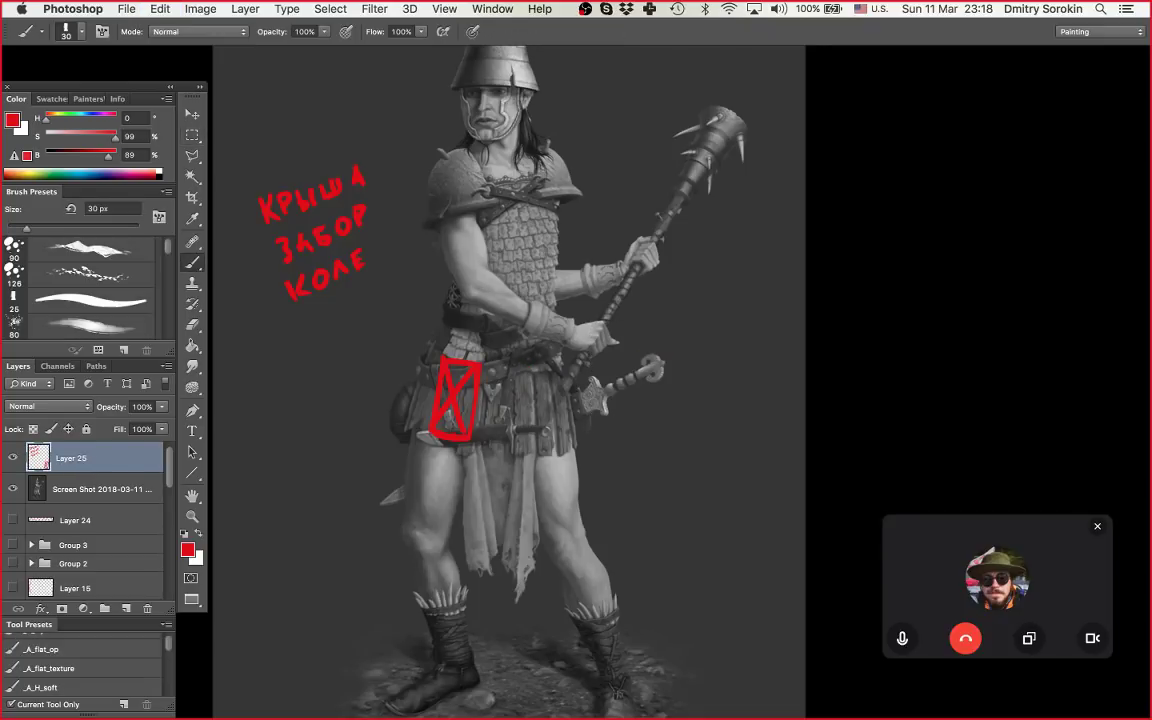
Step: Complete the third handwritten word as "КОЛЕСО" and write "ТЕЛЕГА" in red below it
left_click_drag(381, 248, 381, 268)
left_click_drag(397, 238, 398, 240)
left_click_drag(306, 326, 311, 341)
mouse_move(296, 332)
left_mouse_down()
mouse_move(314, 323)
mouse_move(326, 333)
left_mouse_up()
left_click_drag(317, 320, 352, 318)
key("super+z")
left_click_drag(353, 299, 357, 310)
mouse_move(353, 299)
left_mouse_down()
mouse_move(363, 330)
mouse_move(397, 296)
left_mouse_up()
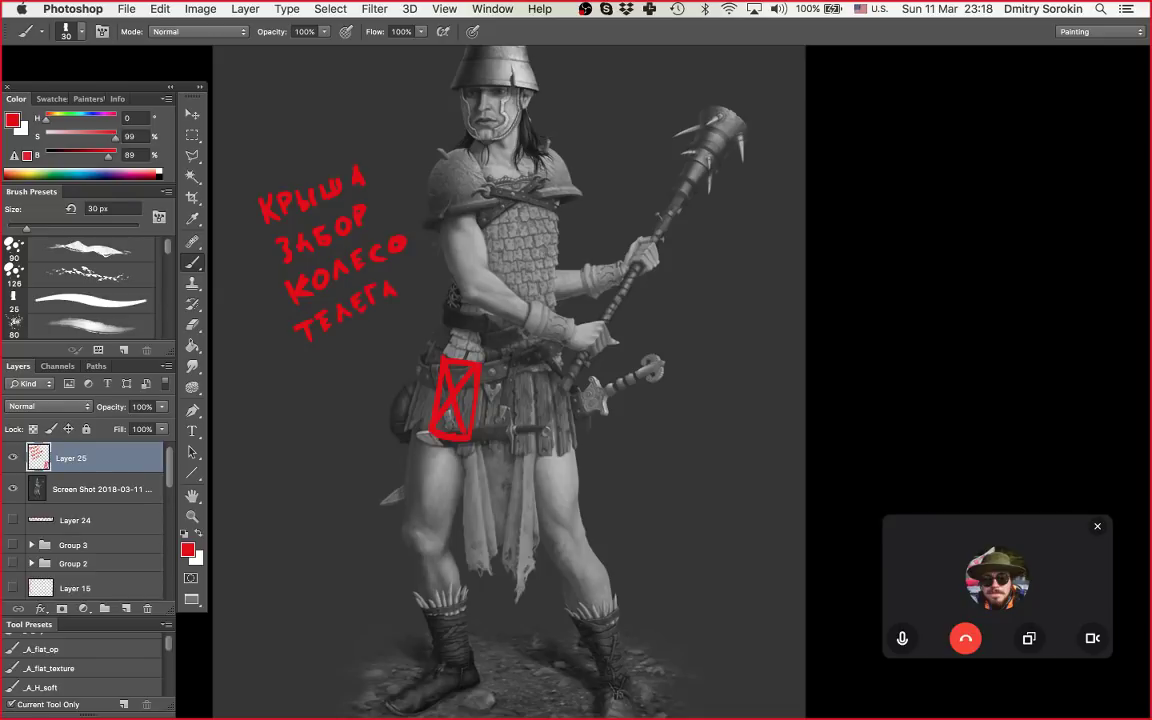
Step: Outline one skirt strip with a narrow upright red rectangle running from the belt past the dagger
key("super+space")
mouse_move(515, 400)
left_mouse_down()
mouse_move(555, 400)
mouse_move(525, 369)
left_mouse_up()
left_click_drag(519, 315, 525, 416)
key("super+z")
mouse_move(514, 308)
left_mouse_down()
mouse_move(515, 424)
mouse_move(541, 427)
mouse_move(538, 312)
mouse_move(540, 350)
mouse_move(518, 350)
left_mouse_up()
key("super+space")
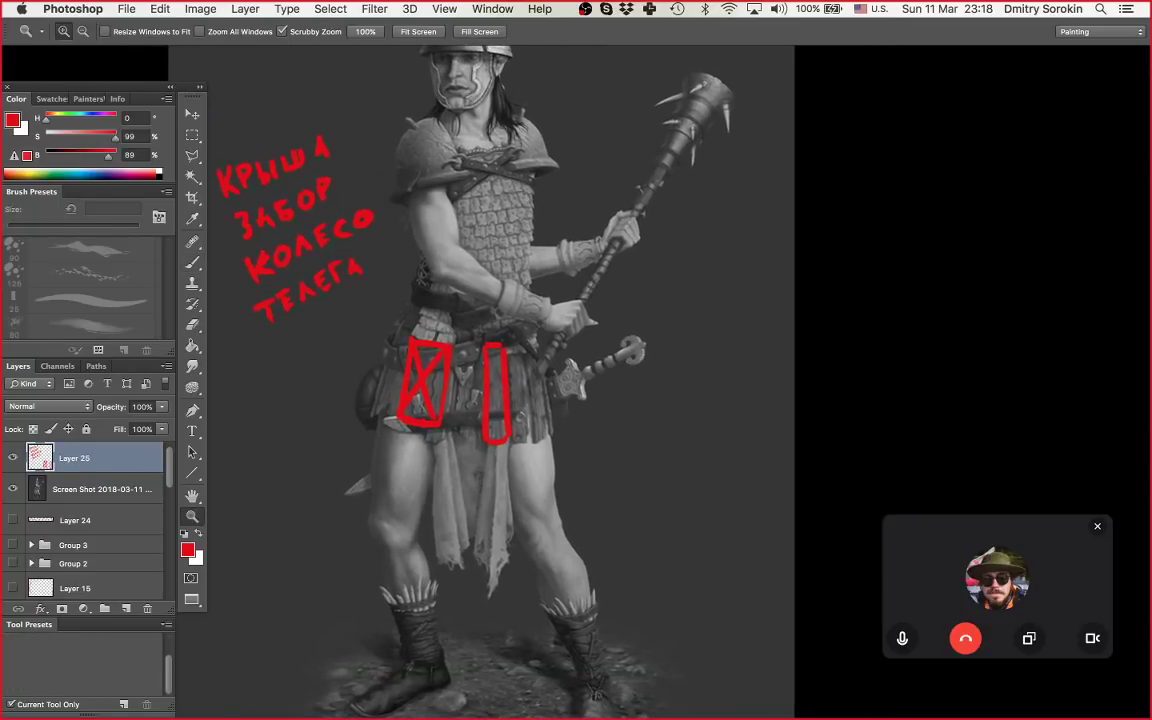
Step: Sketch a tall, narrow red shape that widens downward on the background beside the giant's boot
key("super+space")
left_click_drag(650, 481, 570, 481)
mouse_move(663, 517)
left_mouse_down()
mouse_move(663, 558)
mouse_move(672, 524)
mouse_move(664, 536)
mouse_move(686, 580)
left_mouse_up()
left_click_drag(664, 556, 664, 597)
left_click_drag(681, 549, 691, 597)
left_click_drag(666, 592, 686, 587)
key("z")
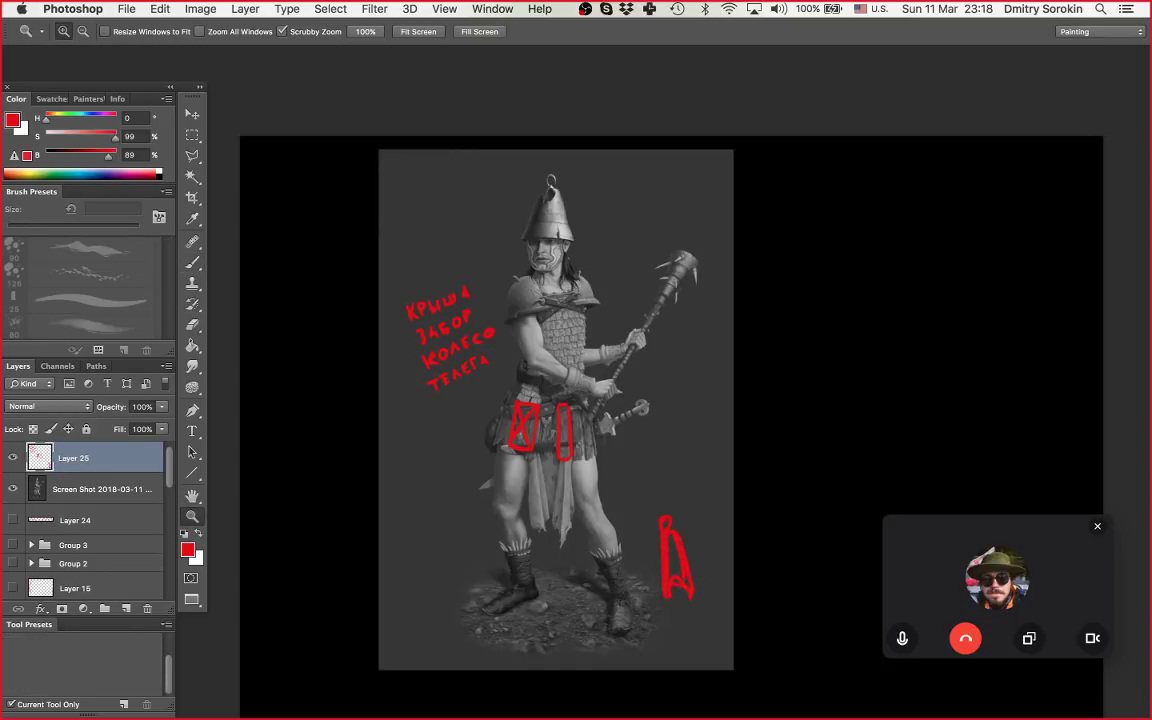
Step: Enlarge the tall tapered red shape beside the boot and reposition it on the background next to the legs
left_click(612, 472)
mouse_move(563, 442)
left_mouse_down()
mouse_move(538, 403)
mouse_move(510, 403)
left_mouse_up()
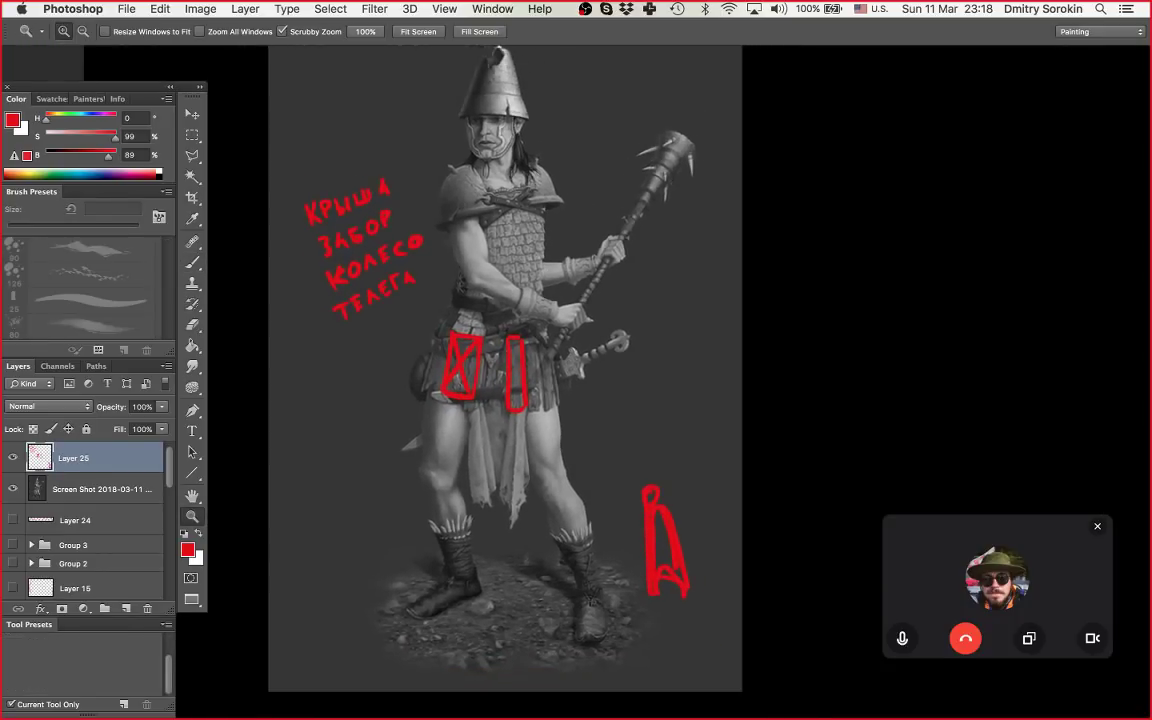
key("b")
key("z")
mouse_move(600, 430)
left_mouse_down()
mouse_move(599, 471)
mouse_move(742, 707)
left_mouse_up()
key("m")
left_click_drag(665, 583, 605, 144)
key("ctrl+t")
left_click_drag(628, 198, 660, 272)
key("Return")
key("v")
left_click_drag(638, 199, 706, 565)
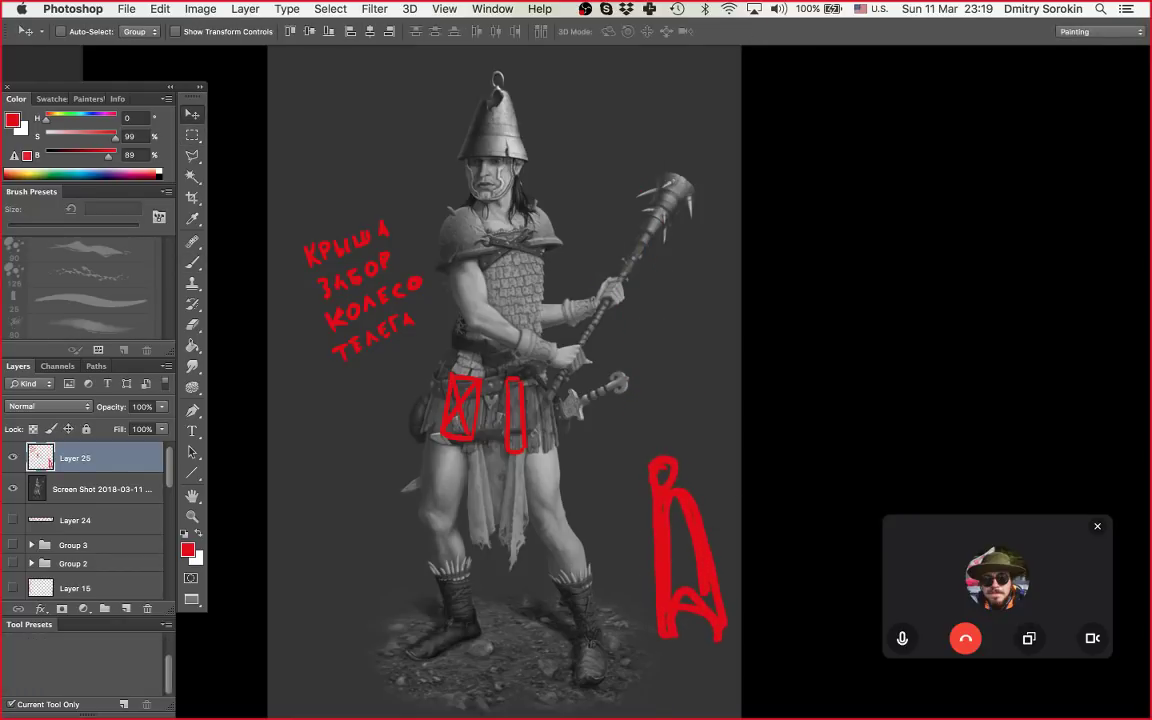
Step: Delete the crossed red rectangle from the skirt and clear the selection
key("b")
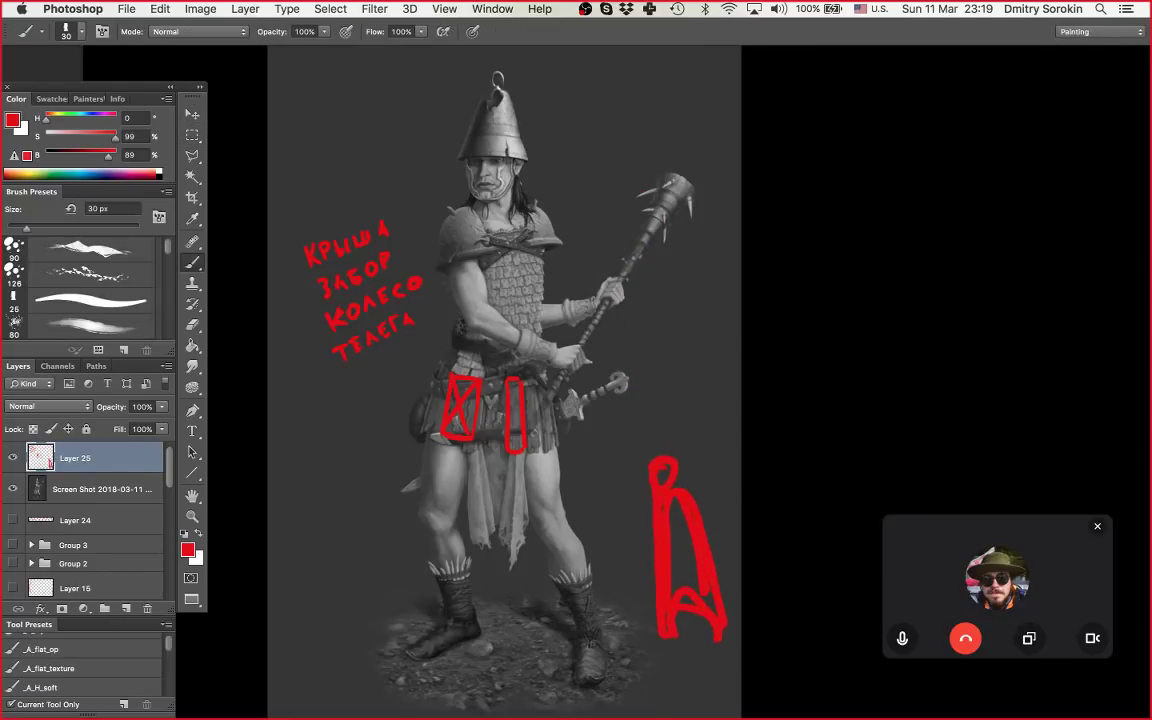
key("m")
left_click_drag(418, 357, 493, 450)
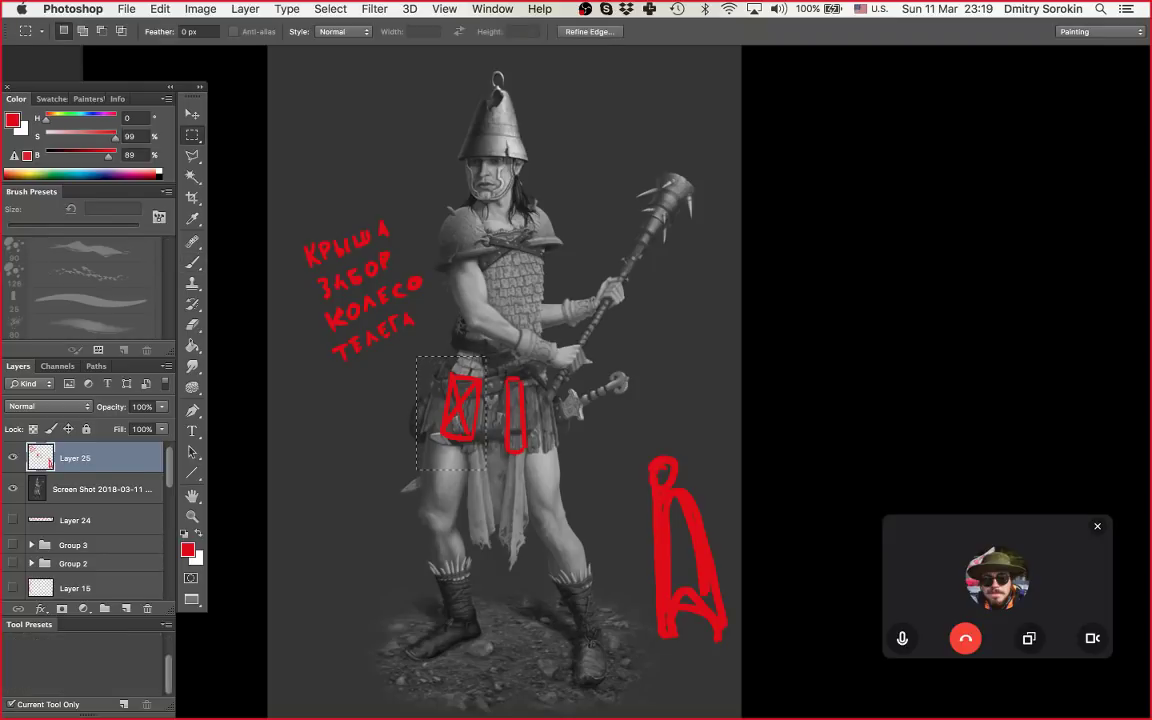
key("Delete")
key("super+d")
key("b")
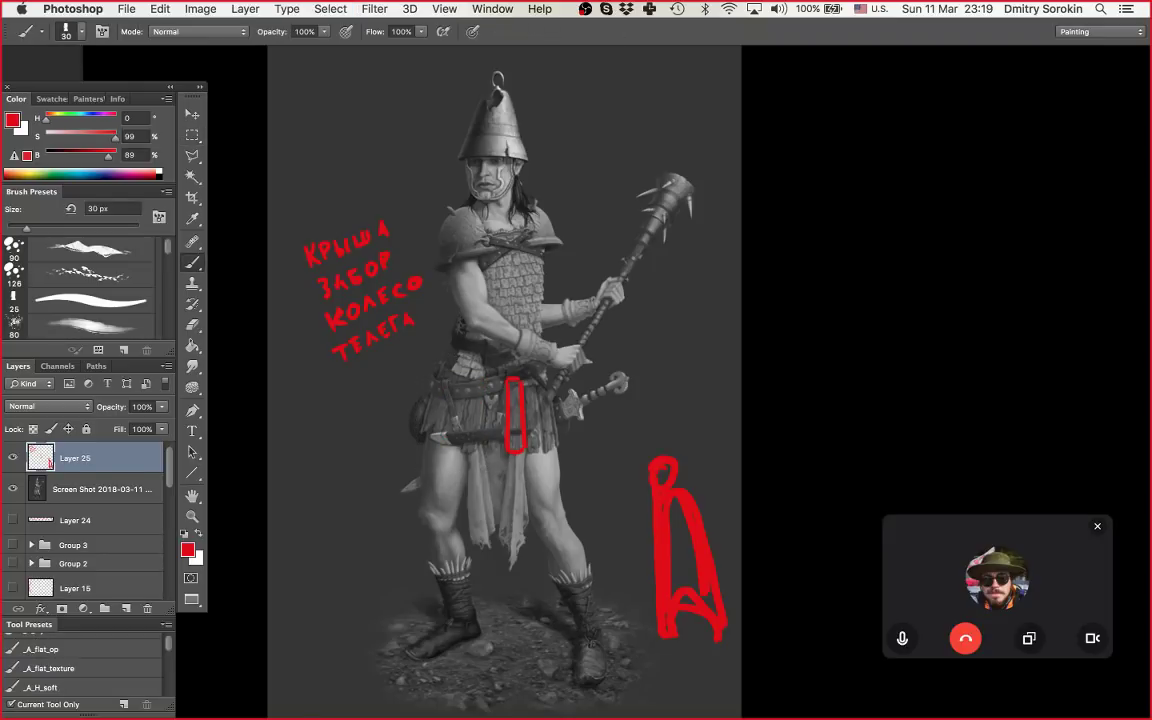
Step: Draw long, narrow red strips hanging from the belt past the skirt's hem and over the thigh
left_click_drag(455, 382, 425, 477)
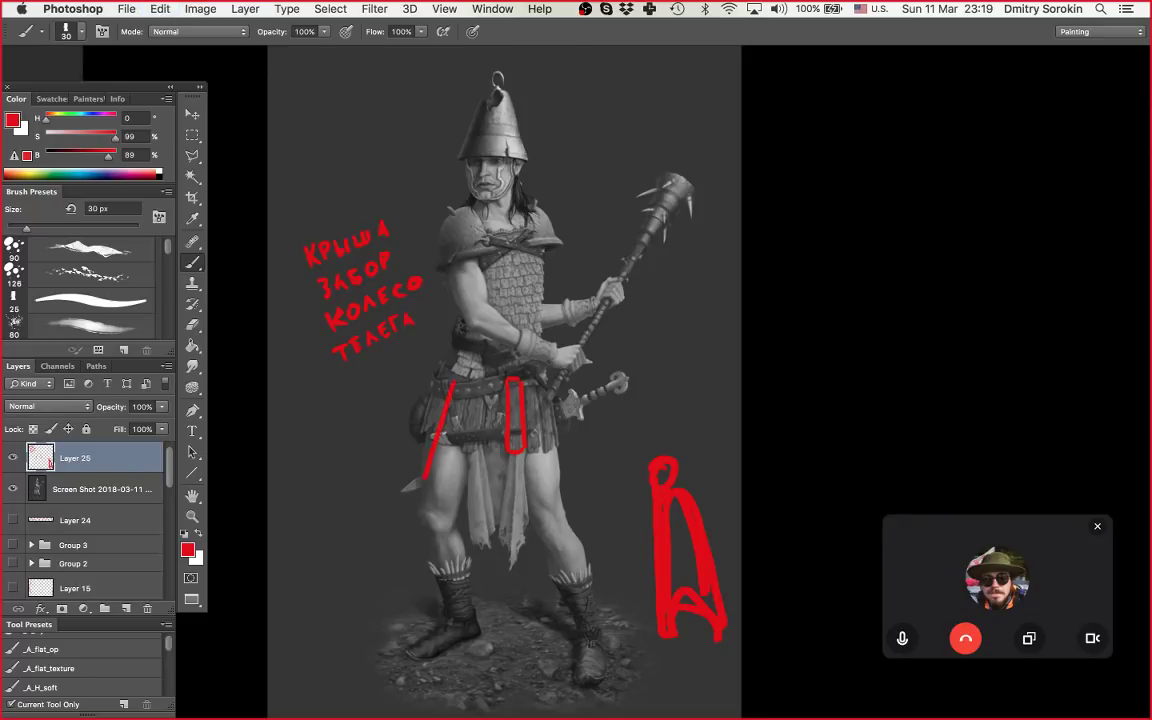
key("super+z")
mouse_move(456, 383)
left_mouse_down()
mouse_move(442, 476)
mouse_move(448, 432)
mouse_move(436, 468)
left_mouse_up()
key("super+z")
mouse_move(470, 390)
left_mouse_down()
mouse_move(457, 489)
mouse_move(479, 488)
left_mouse_up()
key("super+z")
key("super+space")
left_click_drag(550, 420, 640, 427)
key("super+space")
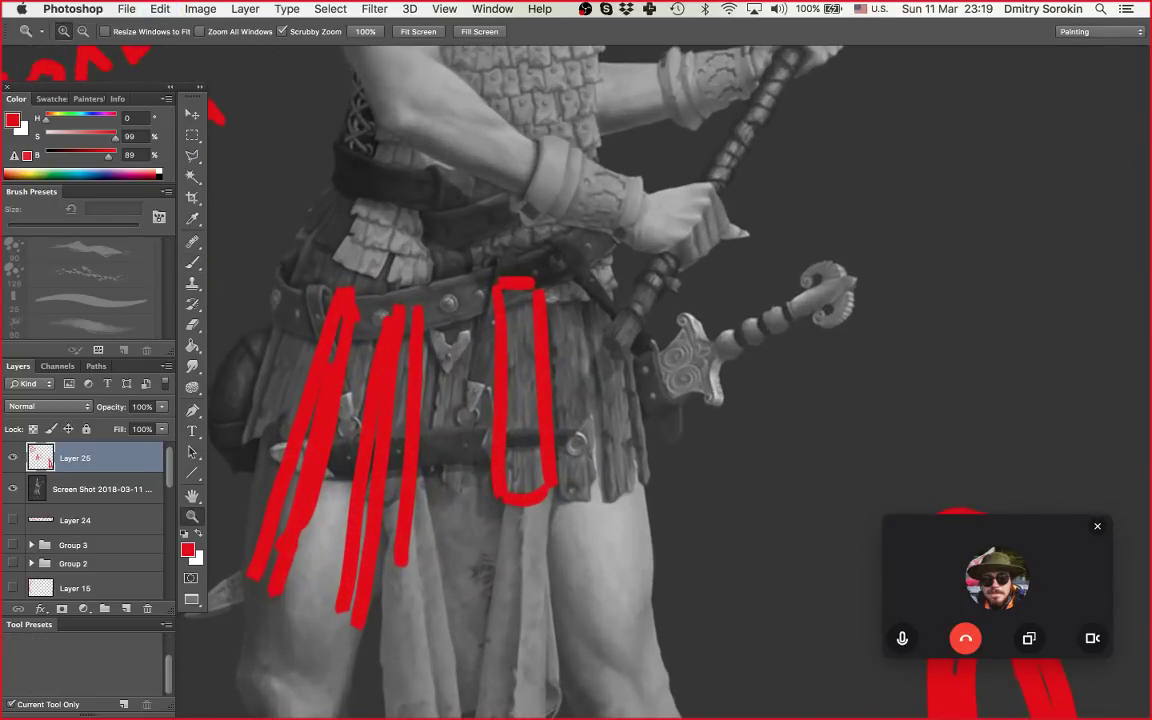
left_click_drag(414, 318, 399, 597)
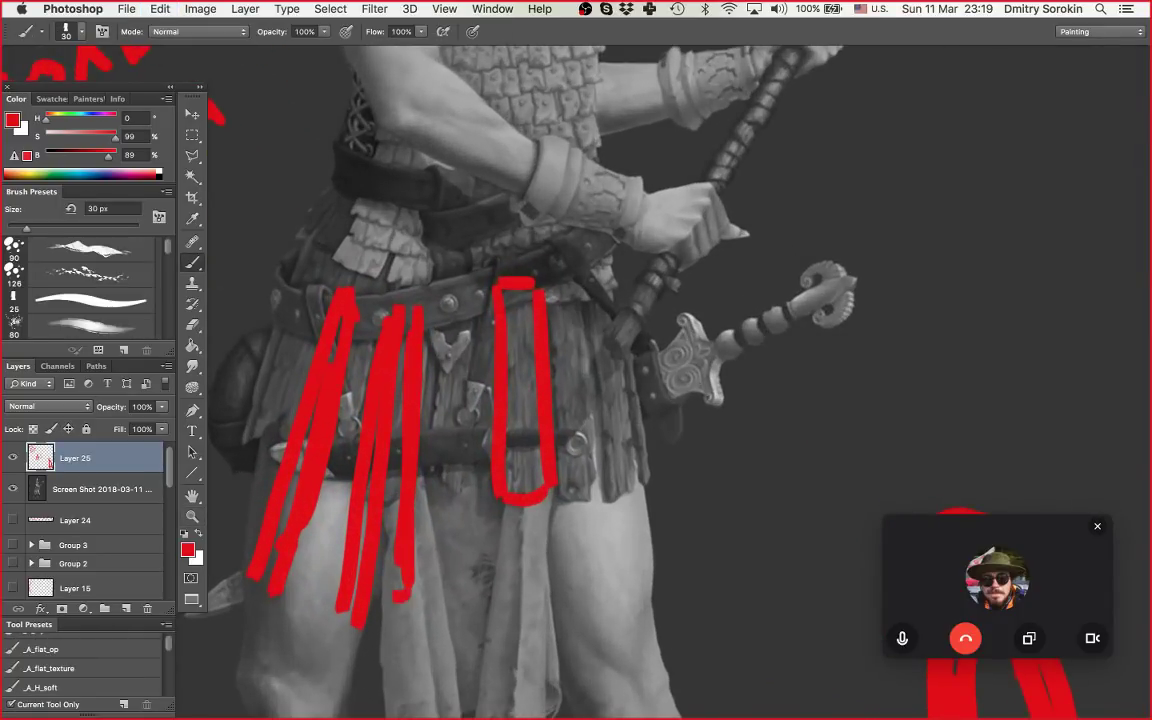
left_click_drag(421, 340, 416, 568)
key("super+space")
mouse_move(475, 420)
left_mouse_down()
mouse_move(400, 420)
mouse_move(522, 423)
mouse_move(501, 467)
left_mouse_up()
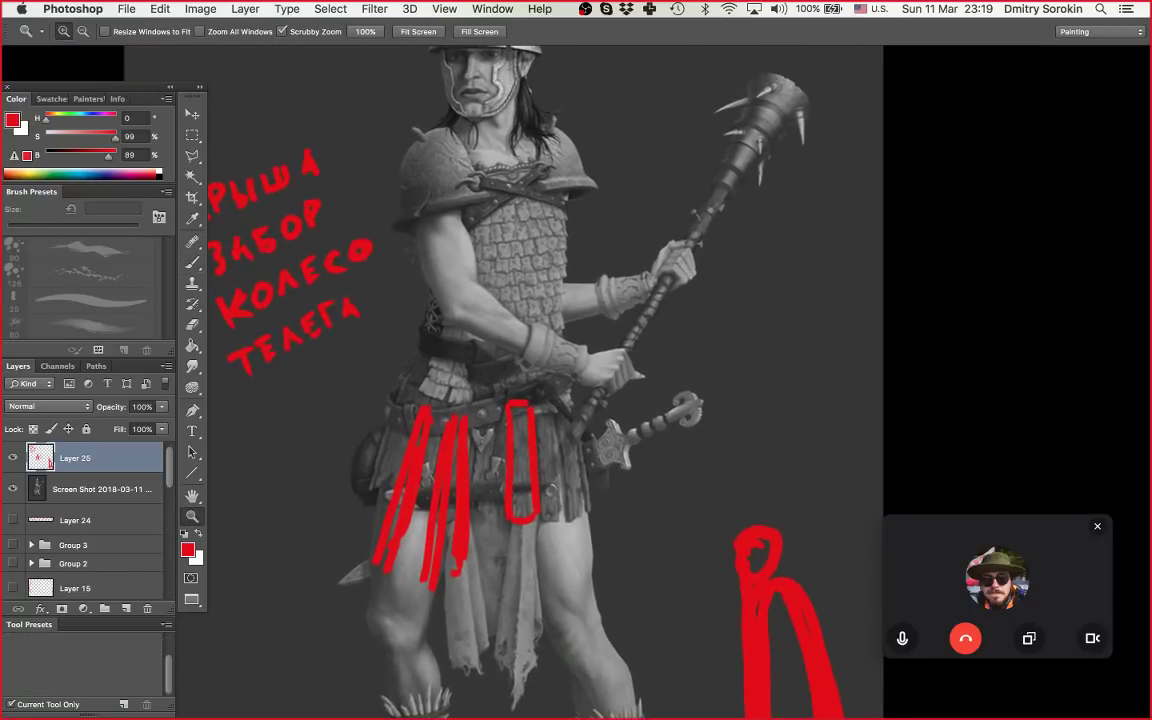
Step: Examine the giant's helmet, shoulder plates, scale armor and club together with the marked skirt
key("b")
key("super+space")
mouse_move(510, 247)
left_mouse_down()
mouse_move(512, 267)
mouse_move(524, 242)
mouse_move(514, 265)
mouse_move(560, 253)
left_mouse_up()
key("e")
key("super+space")
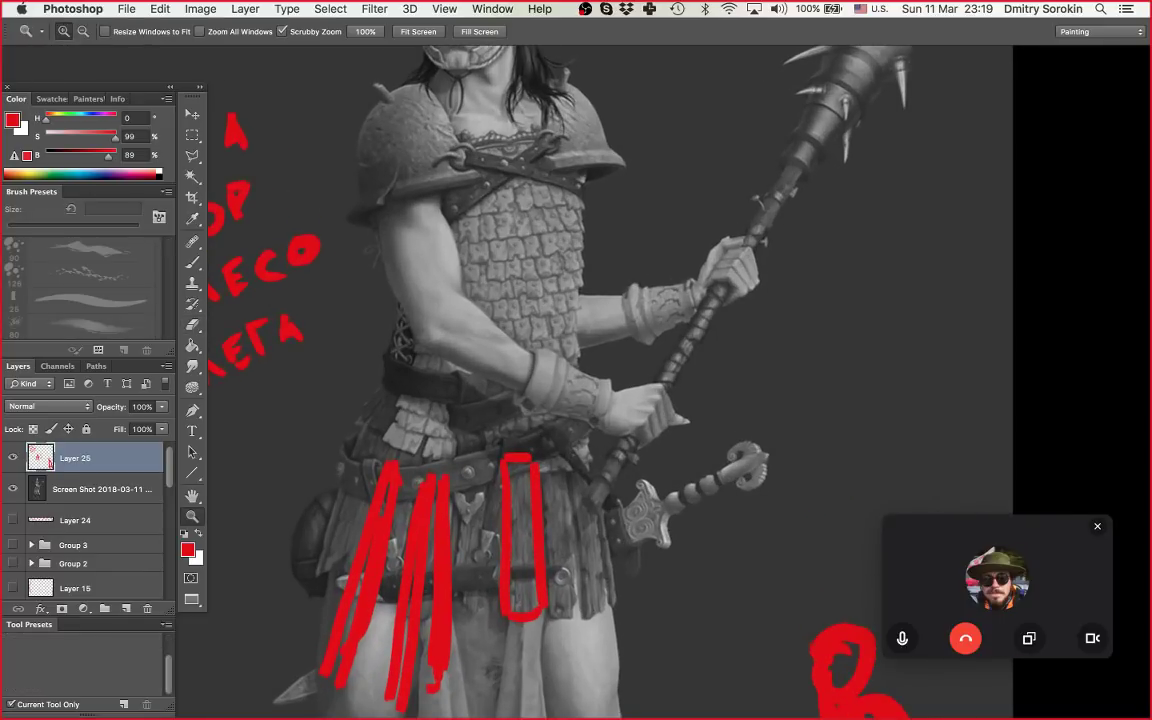
key("super+space")
mouse_move(578, 270)
left_mouse_down()
mouse_move(505, 270)
mouse_move(637, 315)
mouse_move(569, 353)
left_mouse_up()
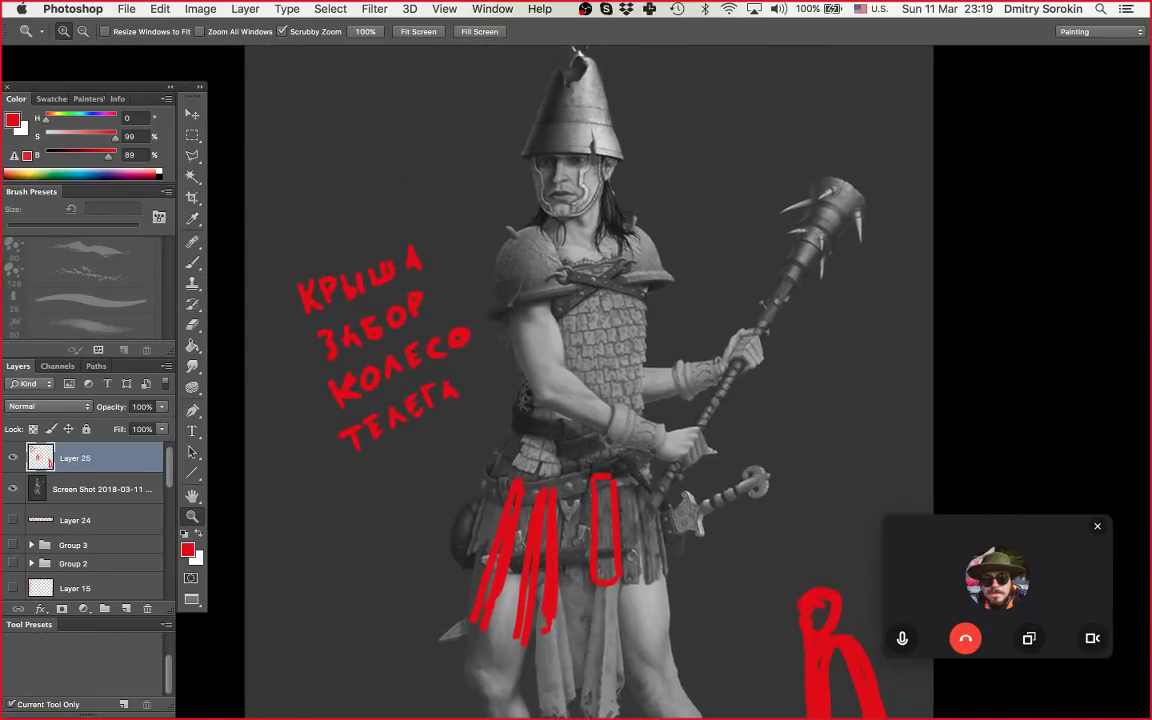
scroll(560, 380, "right", 3)
scroll(560, 380, "up", 1)
key("b")
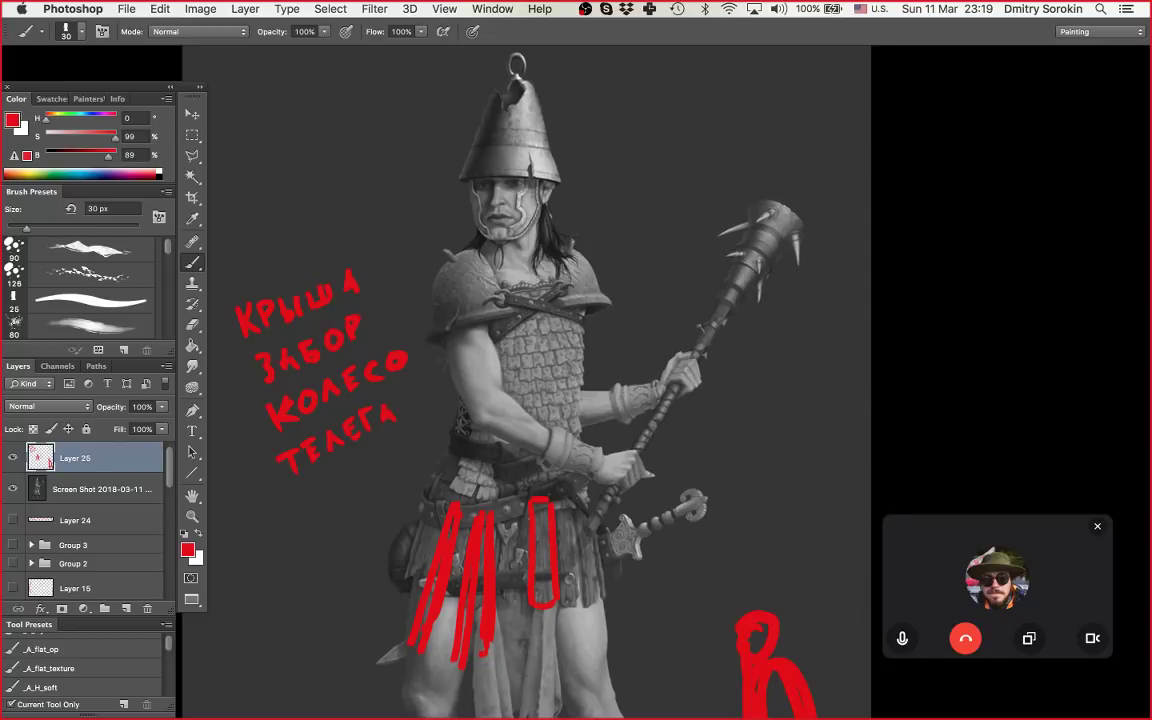
key("z")
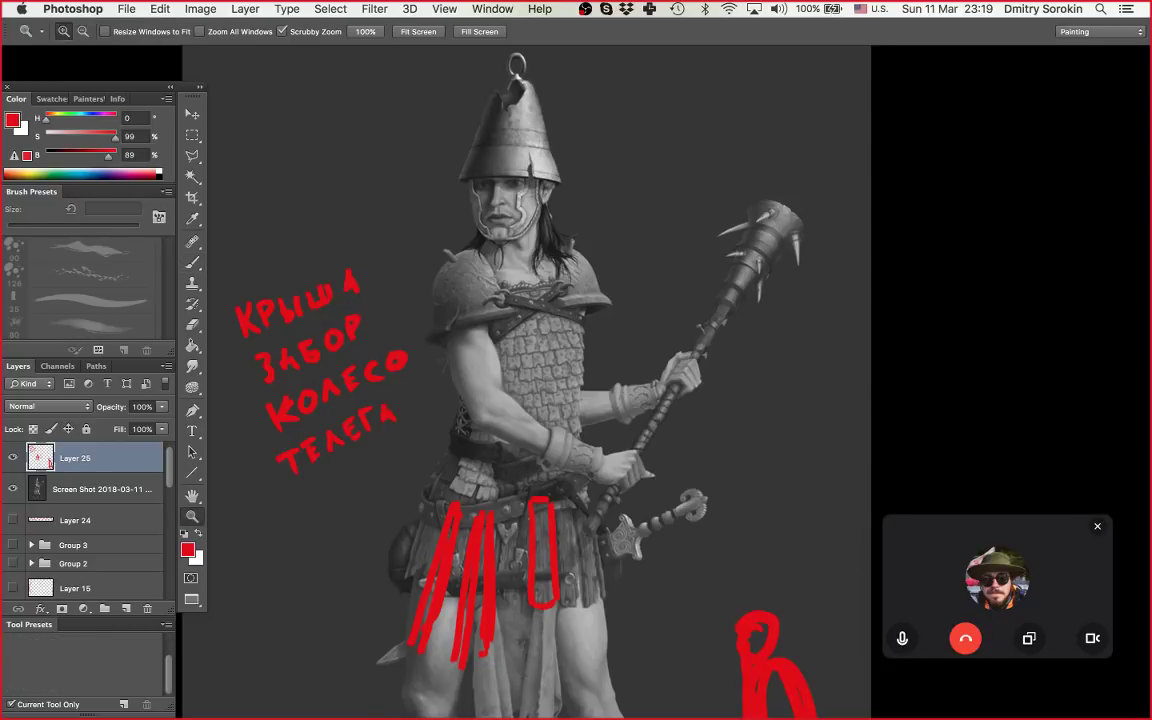
key("b")
key("z")
scroll(560, 380, "down", 1)
Step: Mark two chest armor scales with short red strokes and outline the front of the conical helmet in red
key("b")
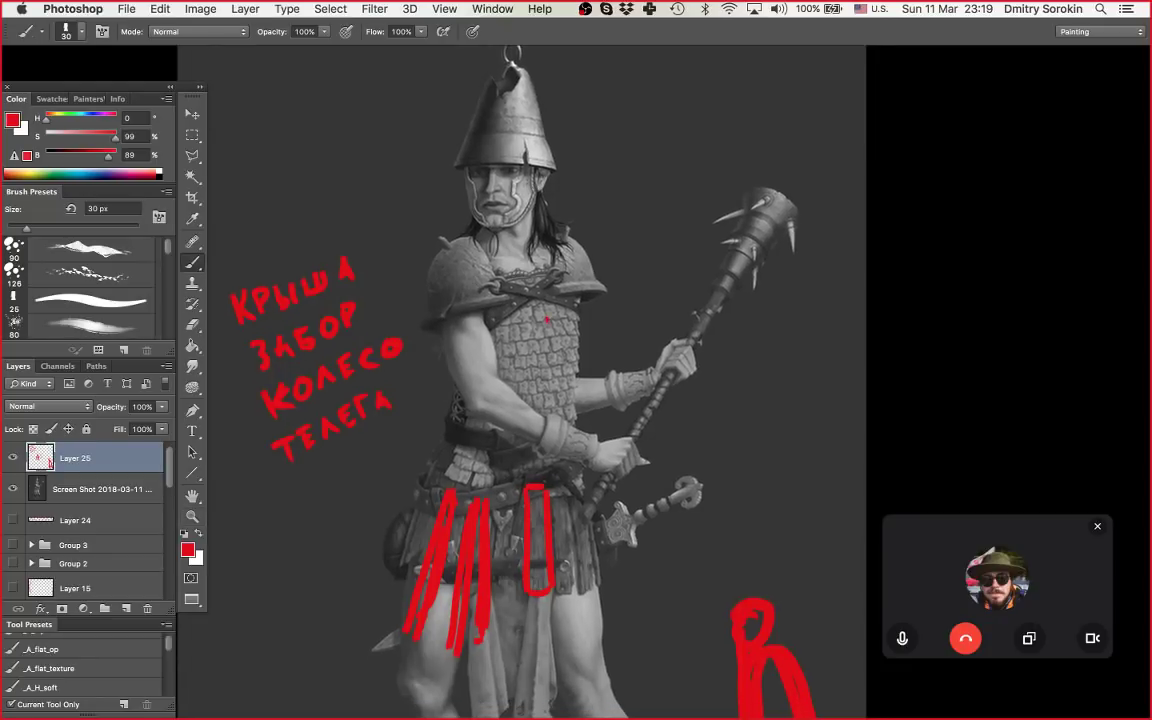
left_click_drag(547, 320, 550, 340)
left_click_drag(521, 329, 523, 350)
mouse_move(479, 130)
left_mouse_down()
mouse_move(515, 79)
mouse_move(484, 106)
left_mouse_up()
Step: Circle the sword's pommel and its guard in red
key("space")
left_click_drag(520, 450, 552, 217)
left_click_drag(722, 243, 720, 260)
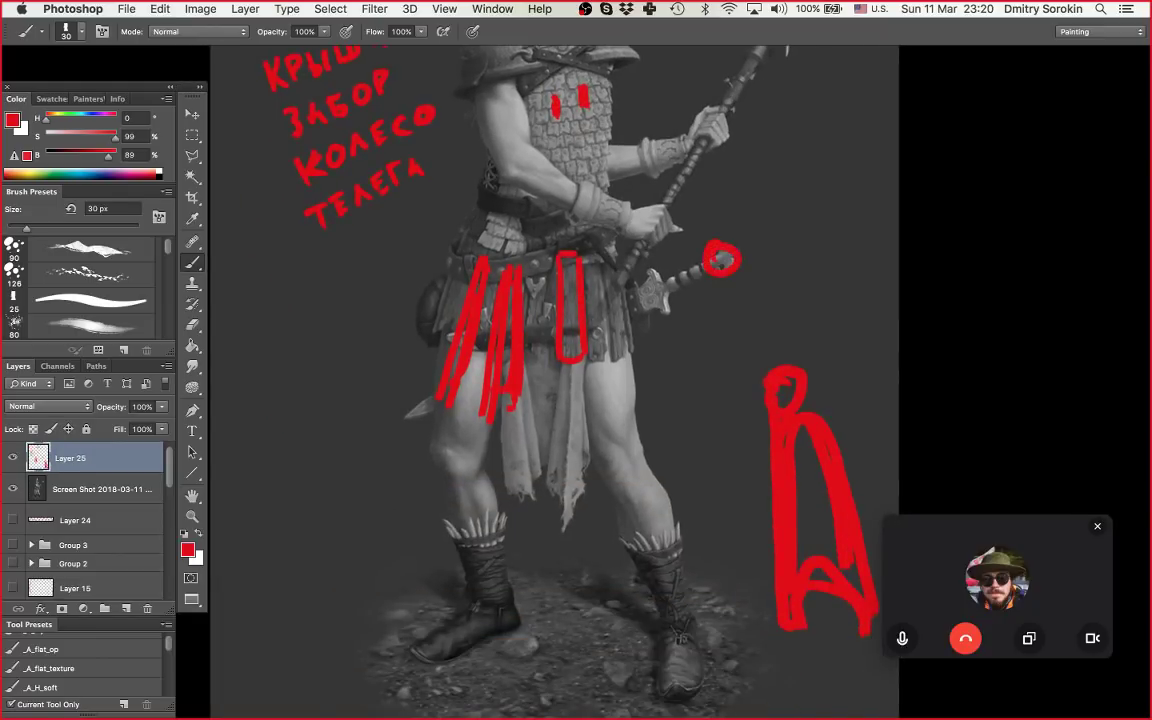
mouse_move(652, 270)
left_mouse_down()
mouse_move(671, 294)
mouse_move(615, 288)
mouse_move(590, 385)
mouse_move(690, 373)
mouse_move(694, 352)
left_mouse_up()
key("super+space")
key("space")
key("super+space")
key("space")
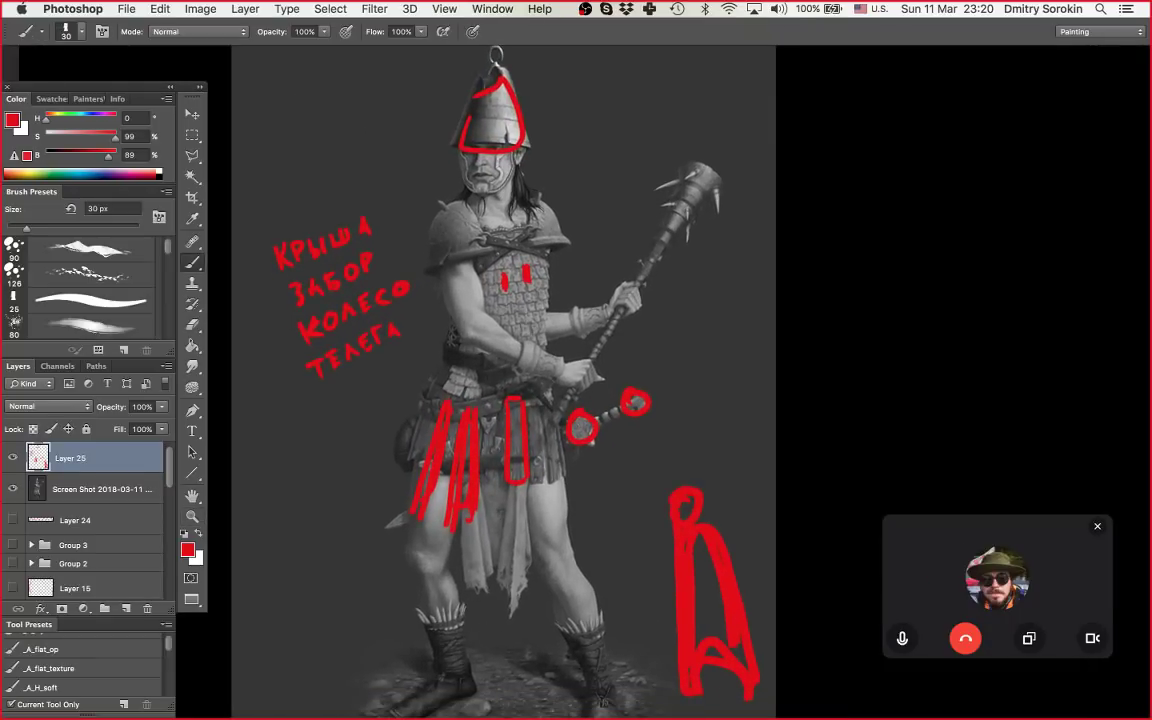
Step: Hide the red markup layer to view the unmarked giant, and show it again
key("z")
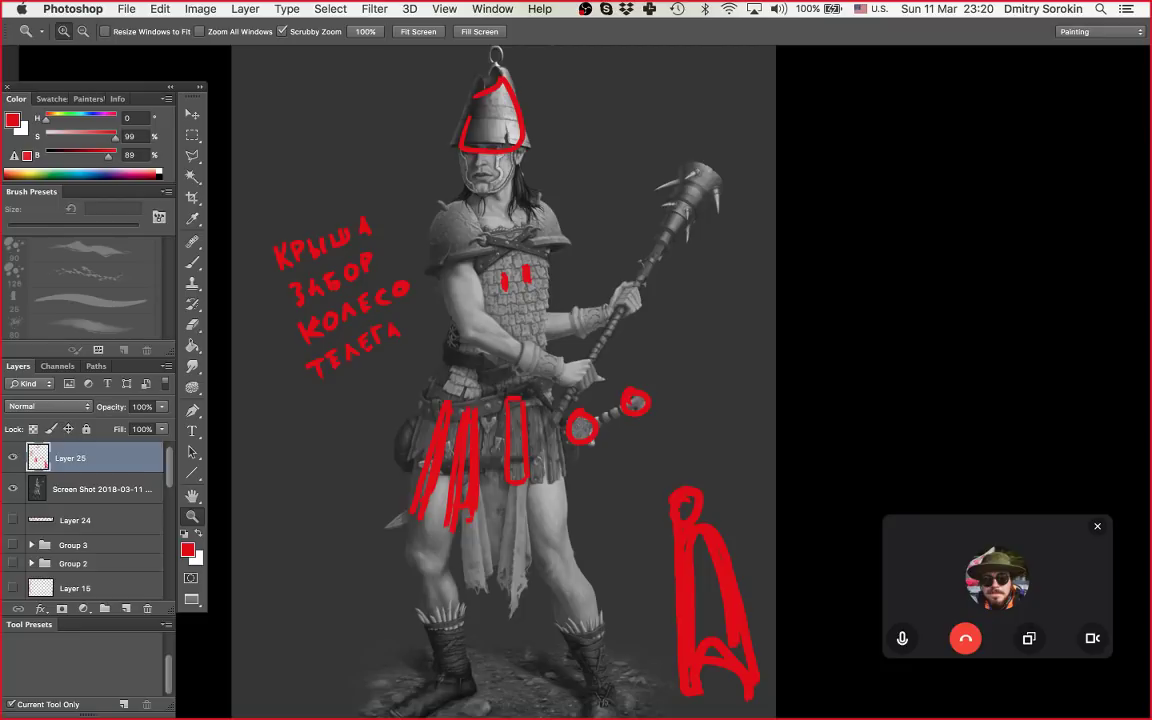
key("space")
left_click_drag(560, 390, 566, 376)
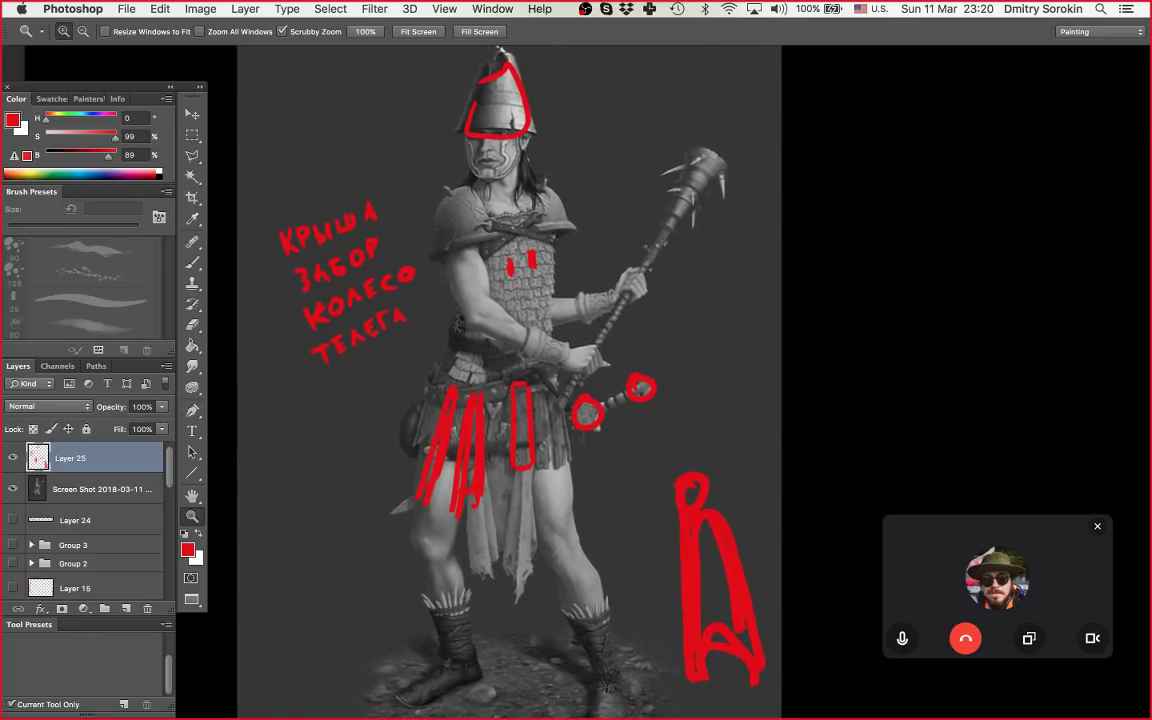
key("super+comma")
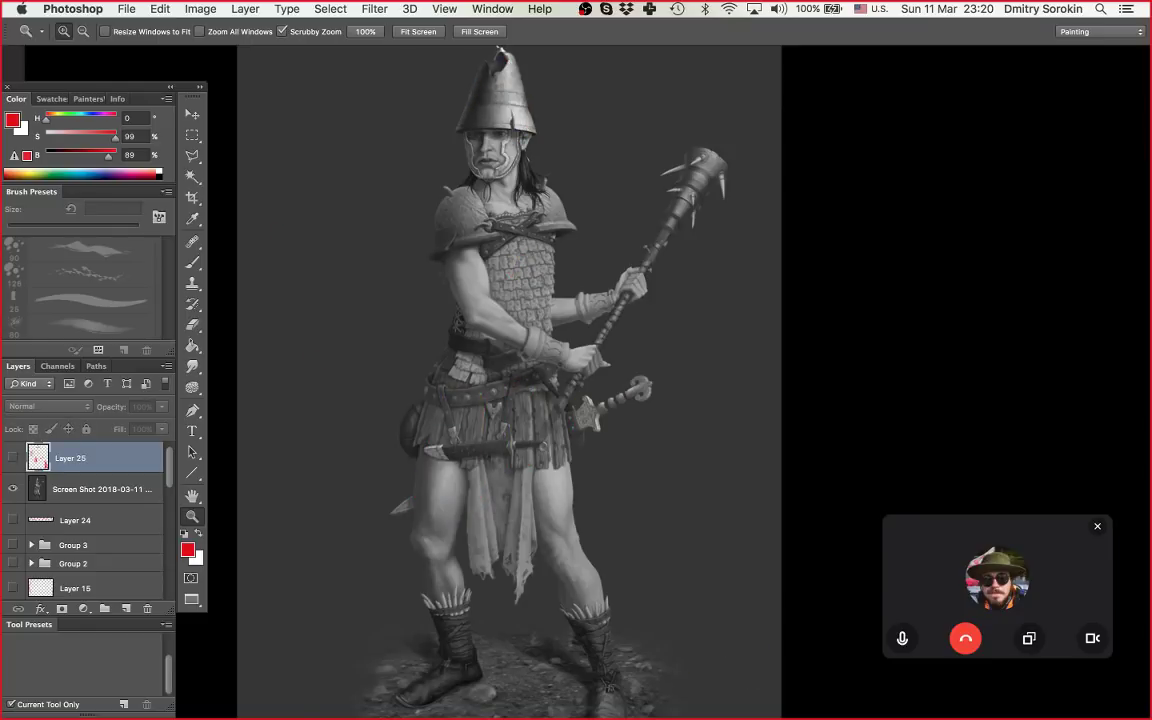
key("b")
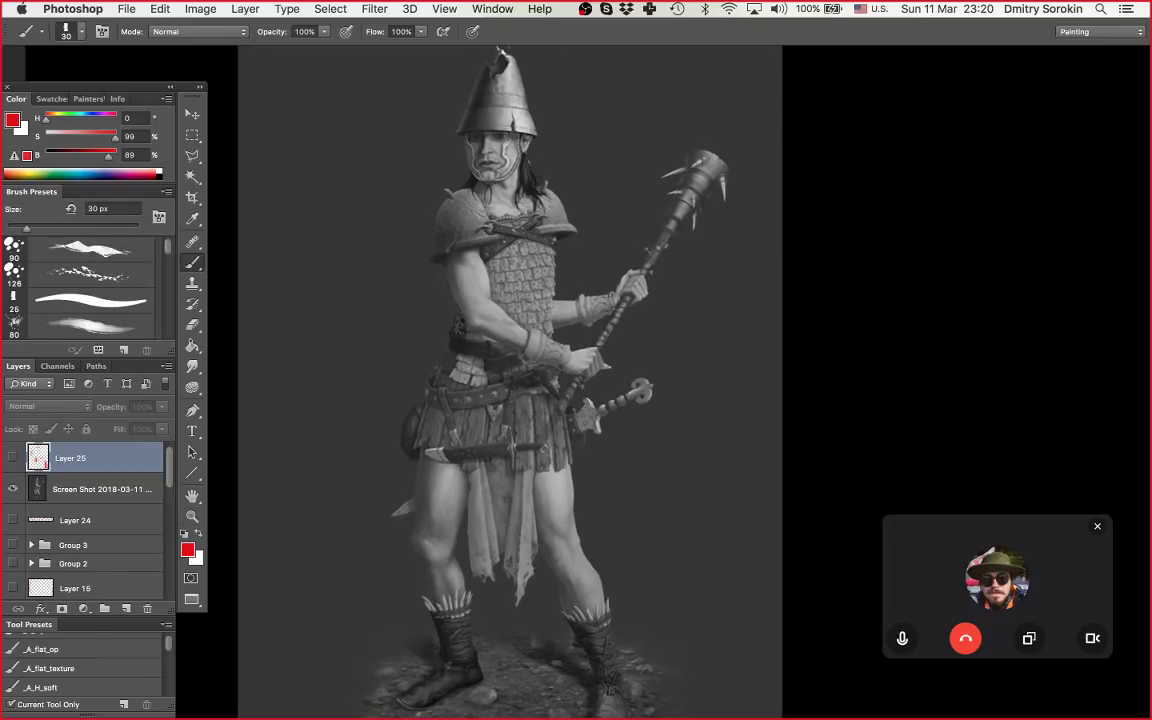
key("super+comma")
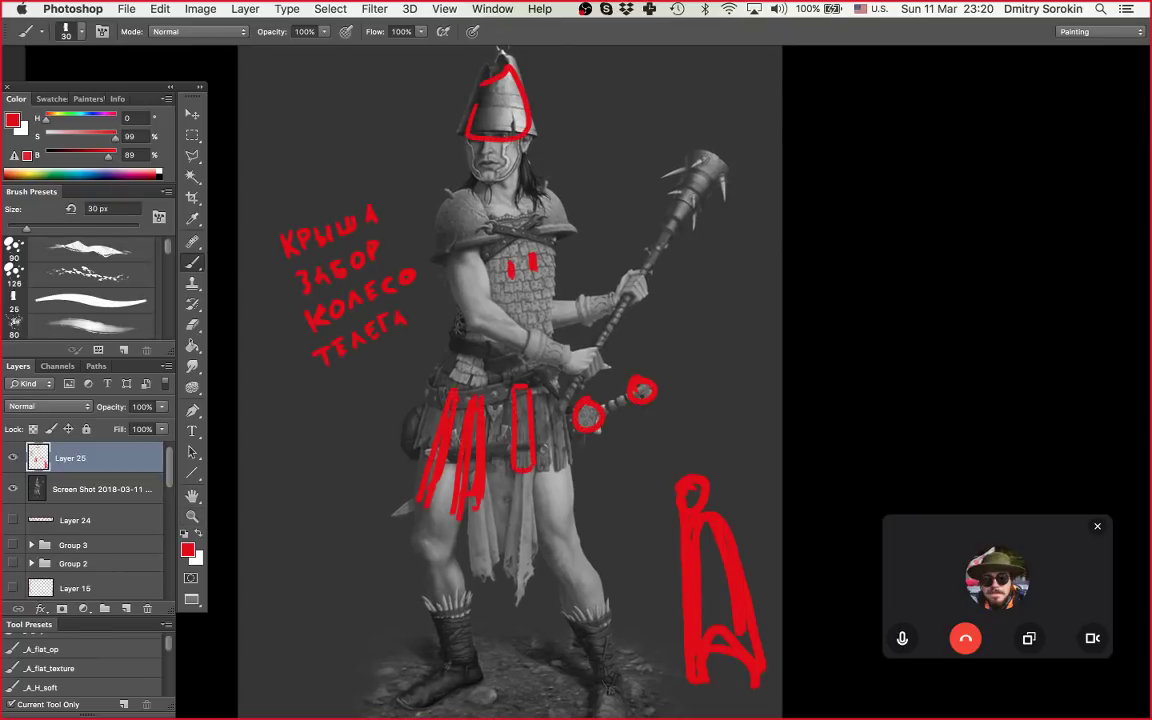
Step: Sketch an upright red rectangle with a smaller box beneath it on the background above the club
mouse_move(634, 73)
left_mouse_down()
mouse_move(684, 124)
mouse_move(643, 160)
left_mouse_up()
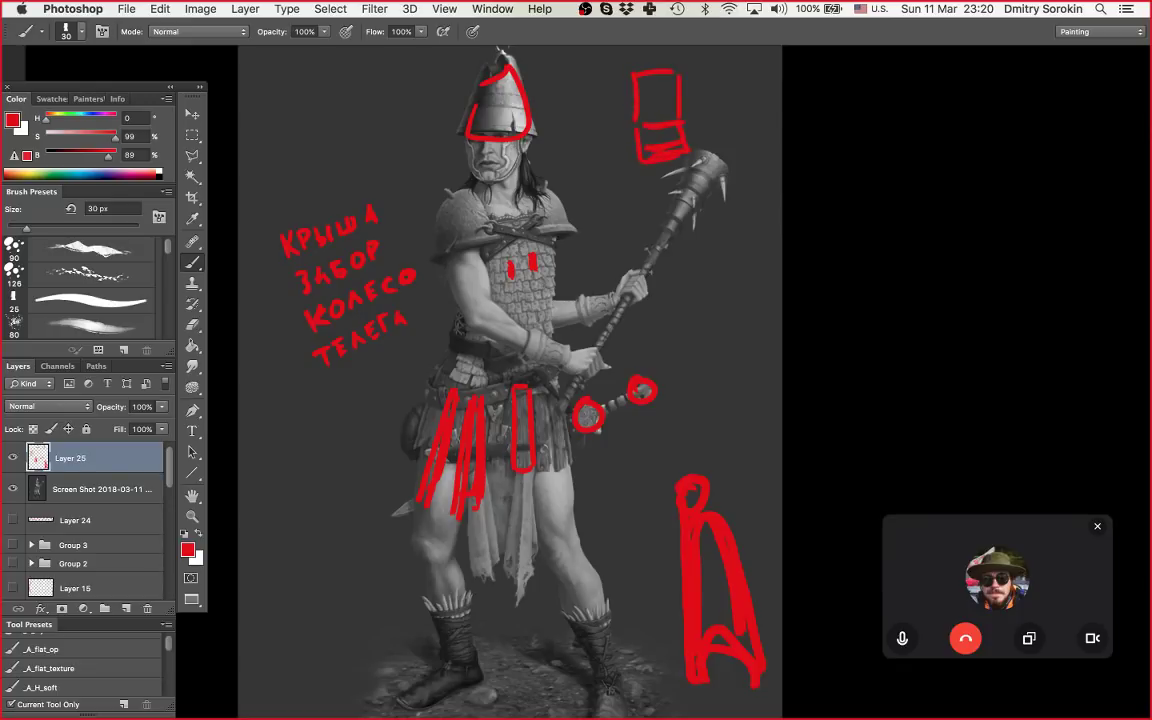
left_click_drag(590, 220, 586, 267)
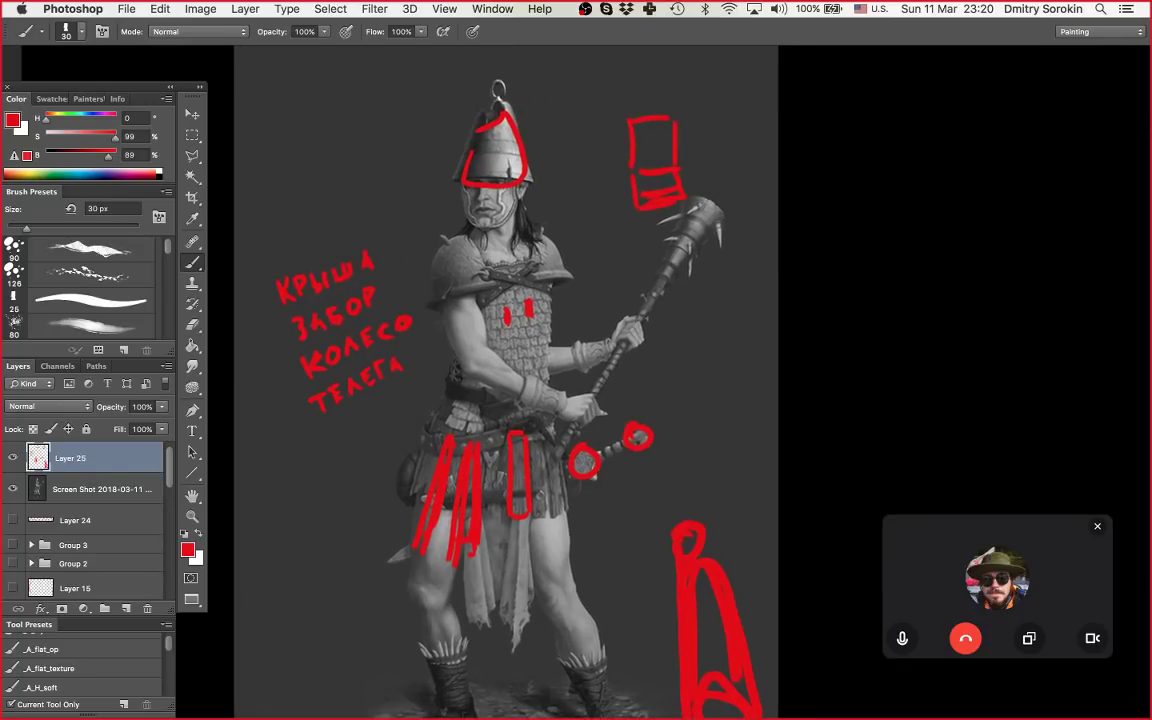
Step: Delete the two short red marks from the chest armor and clear the selection
key("m")
left_click_drag(497, 265, 578, 335)
key("Delete")
key("super+d")
Step: Try several red curves along the inner edge of the shoulder plate nearest the handwritten words, undoing each attempt
key("z")
left_click_drag(486, 282, 540, 282)
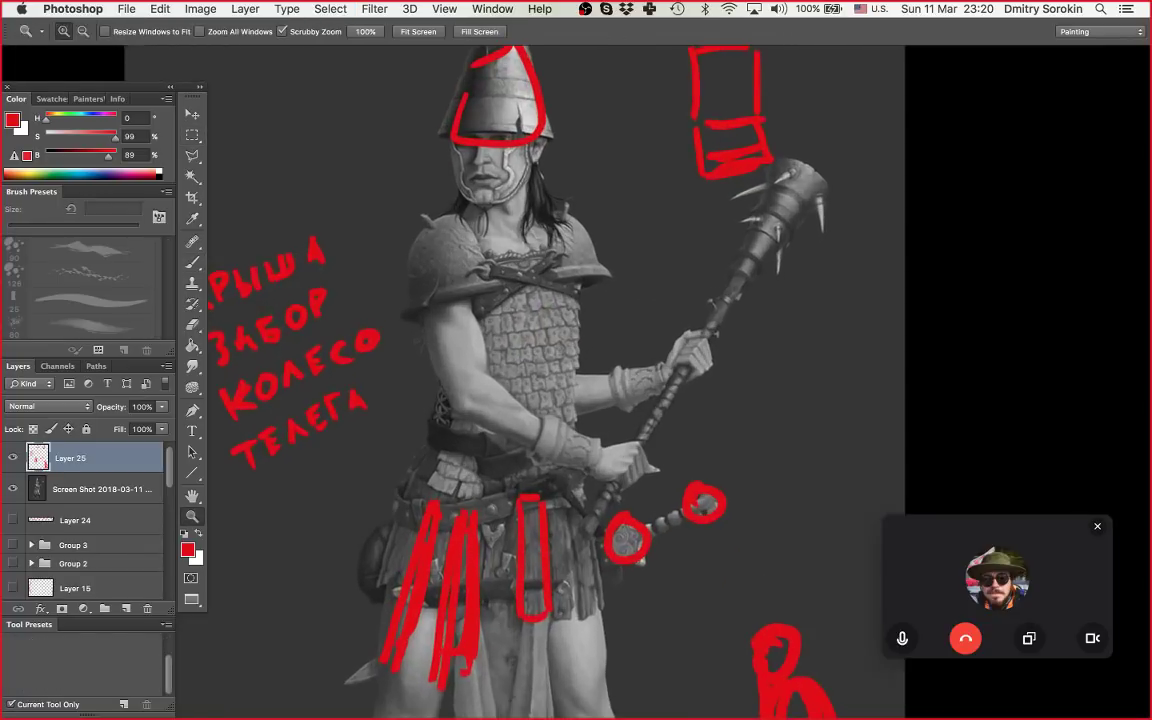
key("b")
key("b")
left_click_drag(448, 214, 496, 285)
key("super+z")
left_click_drag(449, 222, 497, 274)
key("z")
left_click(468, 242)
key("b")
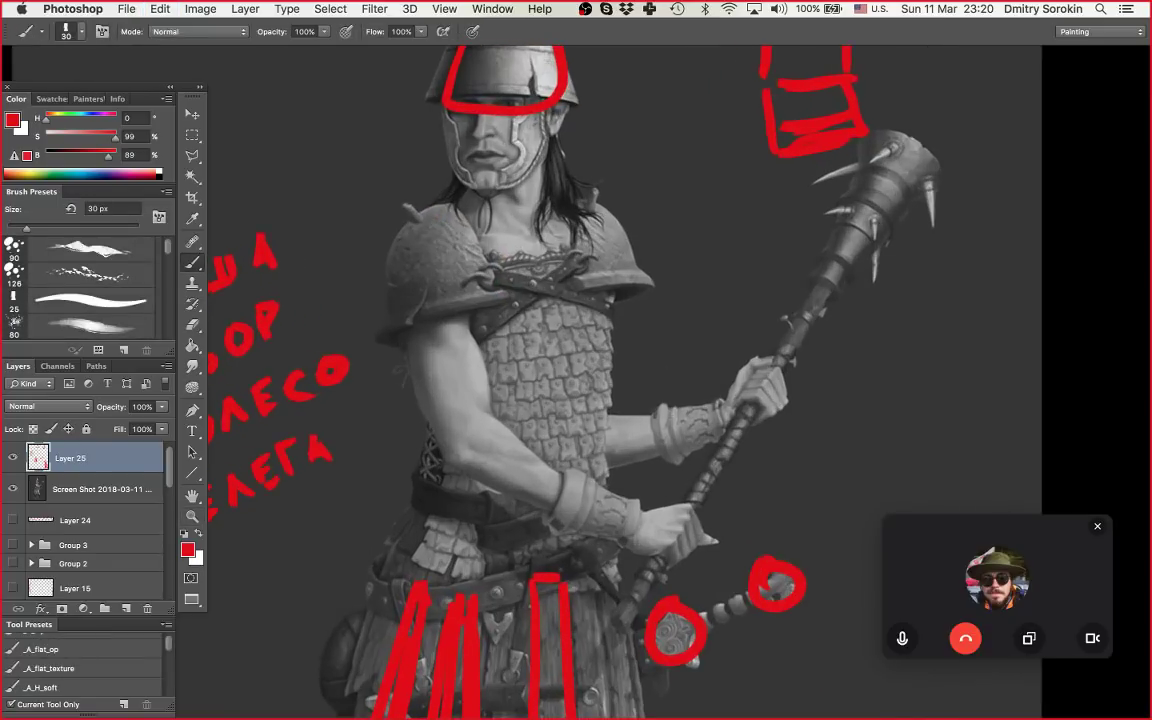
key("super+z")
left_click_drag(430, 212, 499, 285)
key("super+z")
left_click_drag(429, 211, 500, 279)
key("e")
left_click_drag(414, 198, 508, 298)
key("b")
key("super+z")
Step: Try another red curve on the shoulder plate and a small red shape beside it, and erase both
left_click_drag(438, 206, 503, 281)
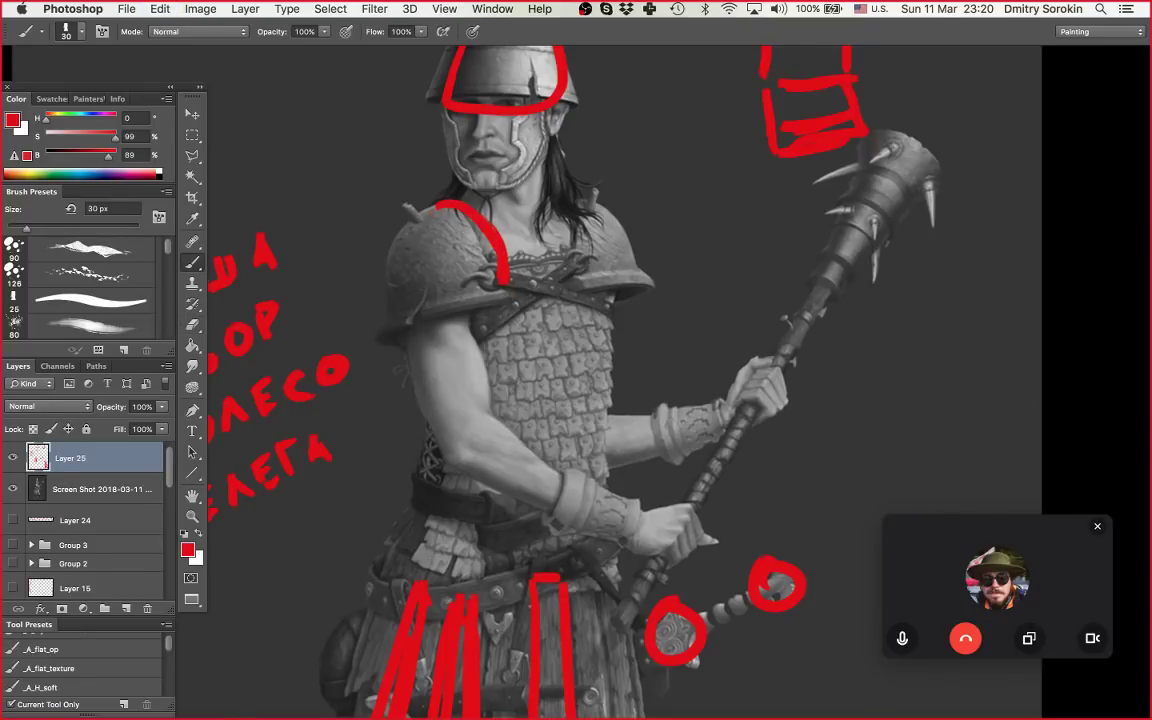
key("e")
mouse_move(440, 206)
left_mouse_down()
mouse_move(475, 240)
mouse_move(455, 225)
left_mouse_up()
key("b")
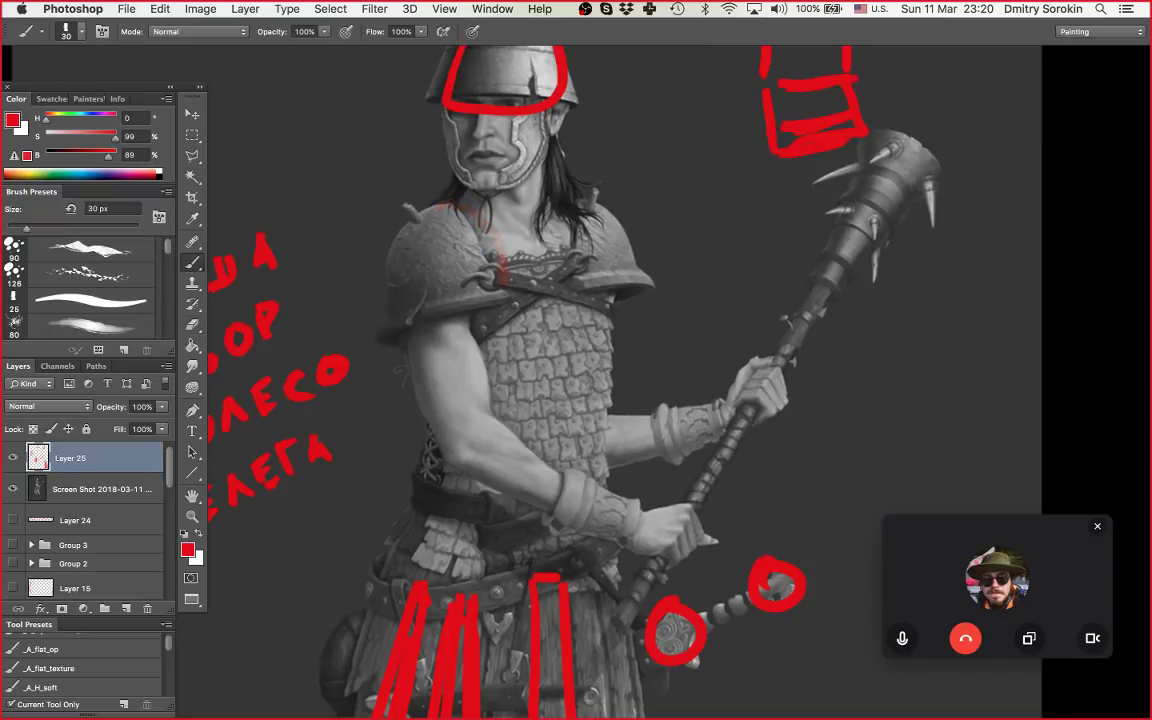
mouse_move(315, 187)
left_mouse_down()
mouse_move(366, 151)
mouse_move(410, 182)
mouse_move(322, 190)
mouse_move(340, 165)
mouse_move(350, 180)
left_mouse_up()
key("e")
left_click_drag(341, 213, 307, 191)
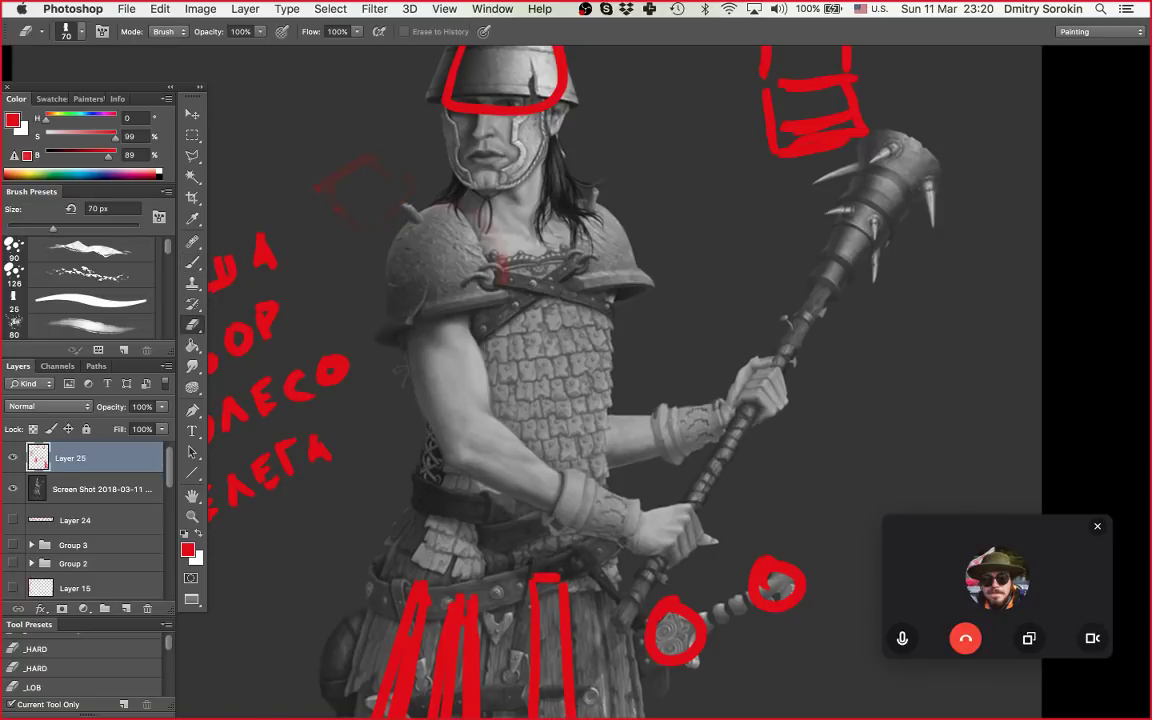
Step: Draw a red curve along the shoulder plate's inner edge, from its top down to the chest strap
key("b")
left_click_drag(438, 205, 505, 283)
key("super+z")
left_click_drag(444, 211, 504, 281)
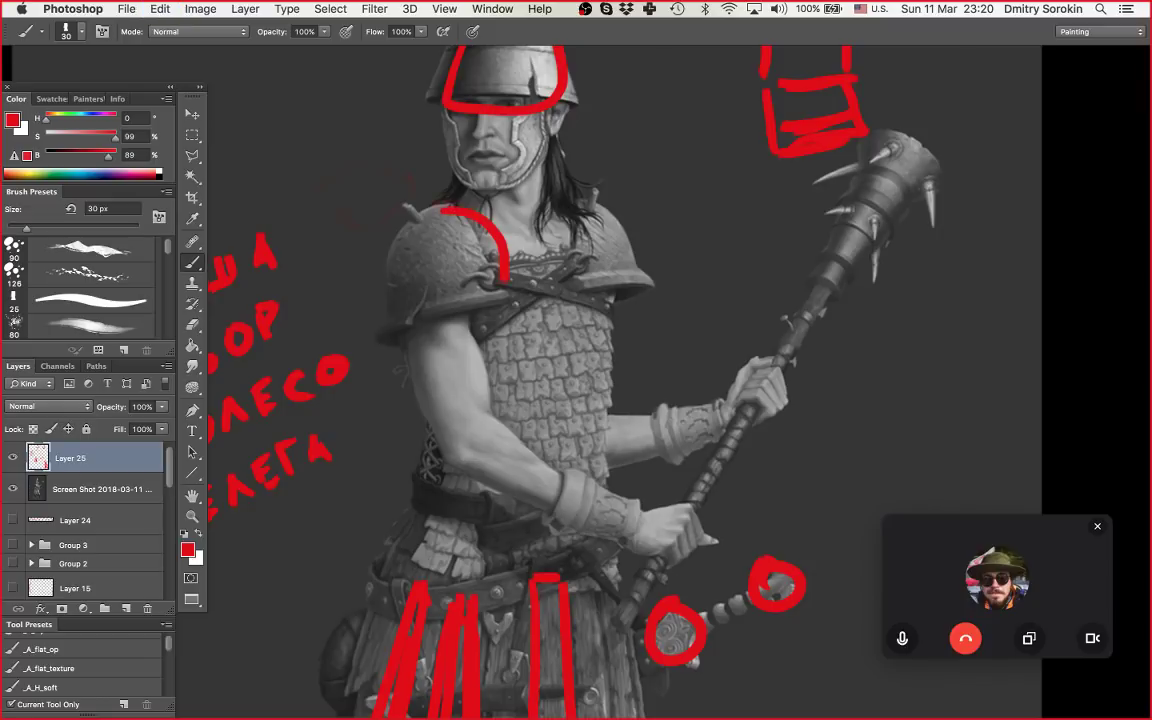
key("cmd+z")
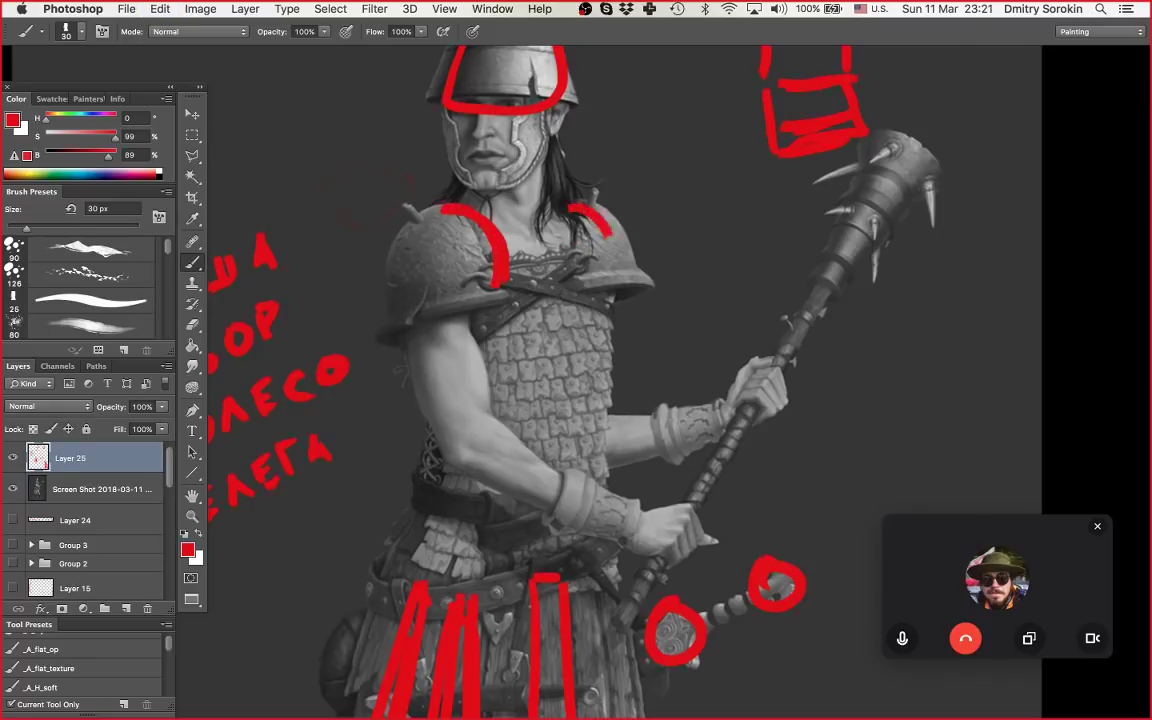
Step: Try a red outline along the edge of the shoulder plate on the club side, and delete it
left_click_drag(580, 210, 604, 275)
key("cmd+z")
mouse_move(582, 210)
left_mouse_down()
mouse_move(574, 278)
mouse_move(632, 288)
mouse_move(620, 298)
mouse_move(520, 268)
mouse_move(506, 278)
left_mouse_up()
key("z")
key("ctrl+plus")
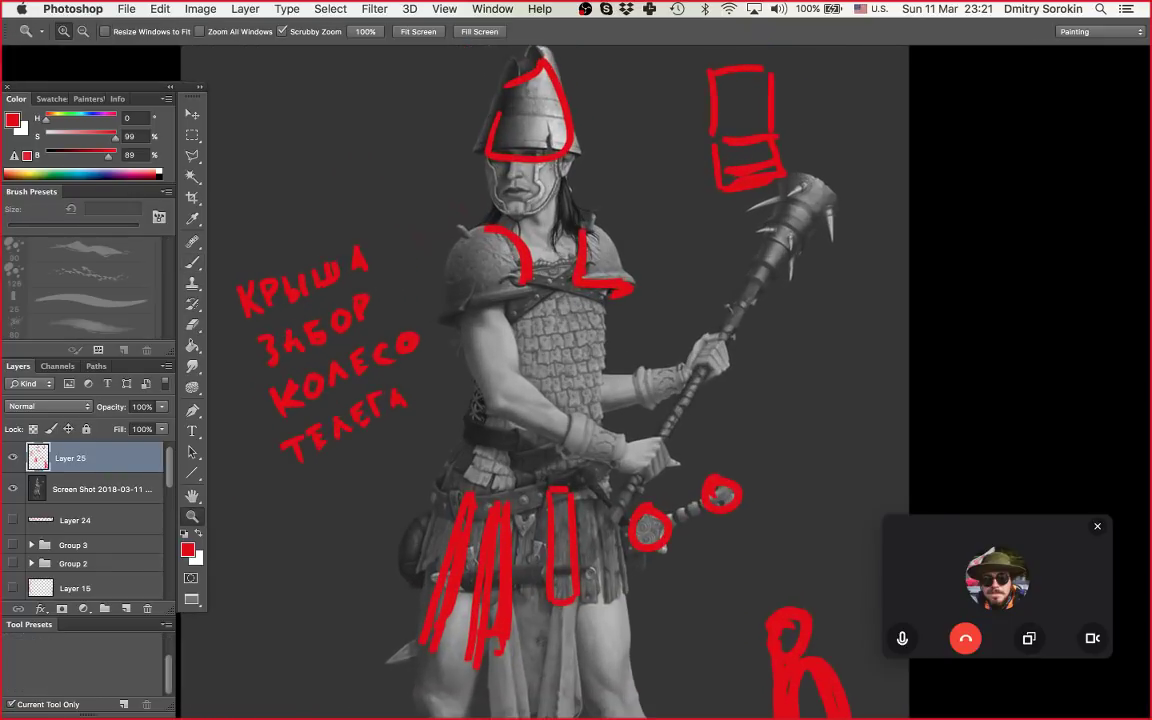
scroll(545, 382, "down", 3)
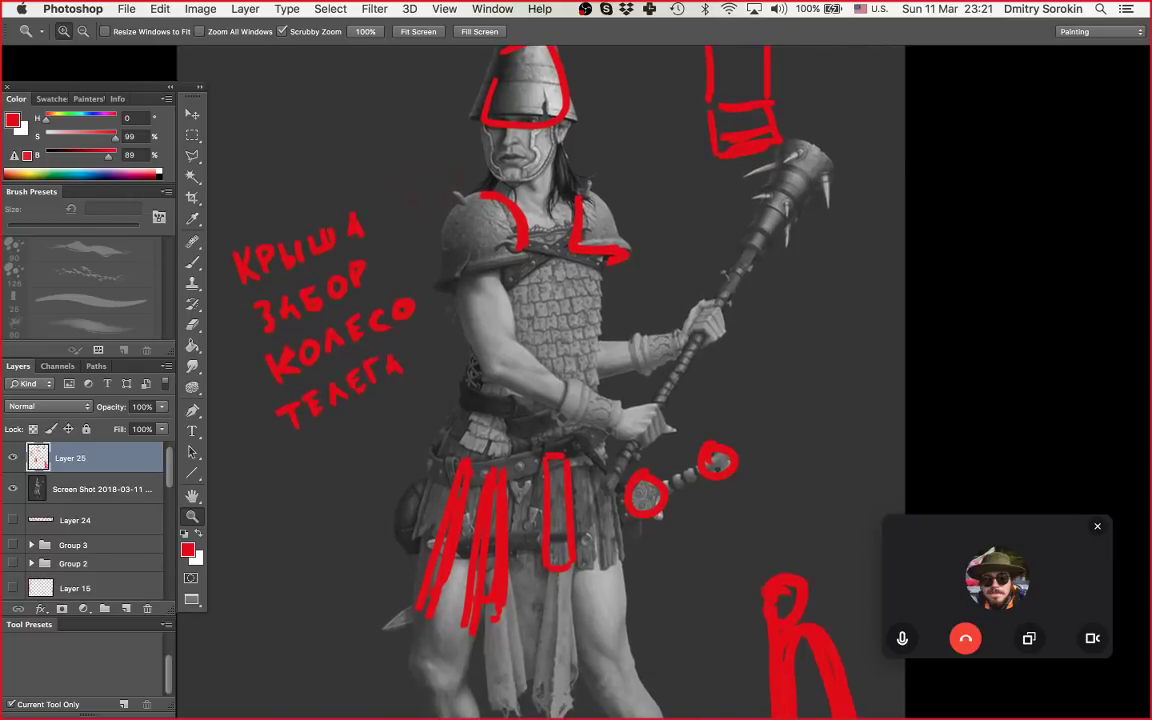
key("ctrl+plus")
key("m")
left_click_drag(530, 152, 683, 282)
key("Delete")
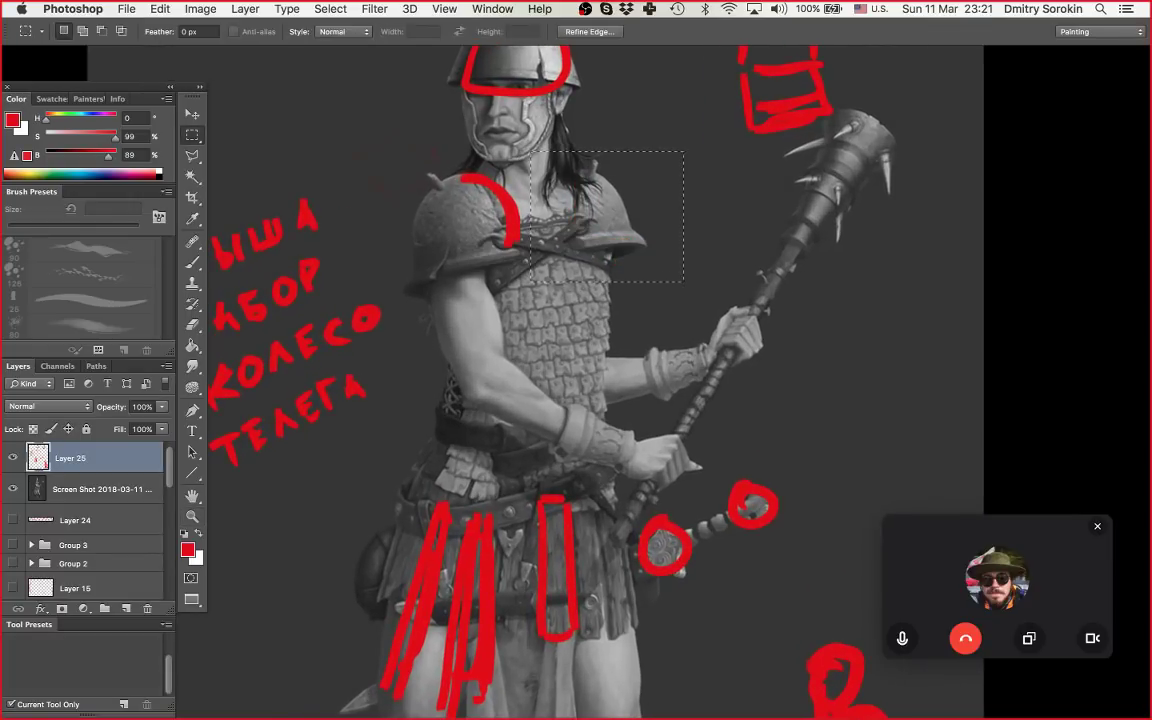
key("ctrl+d")
key("z")
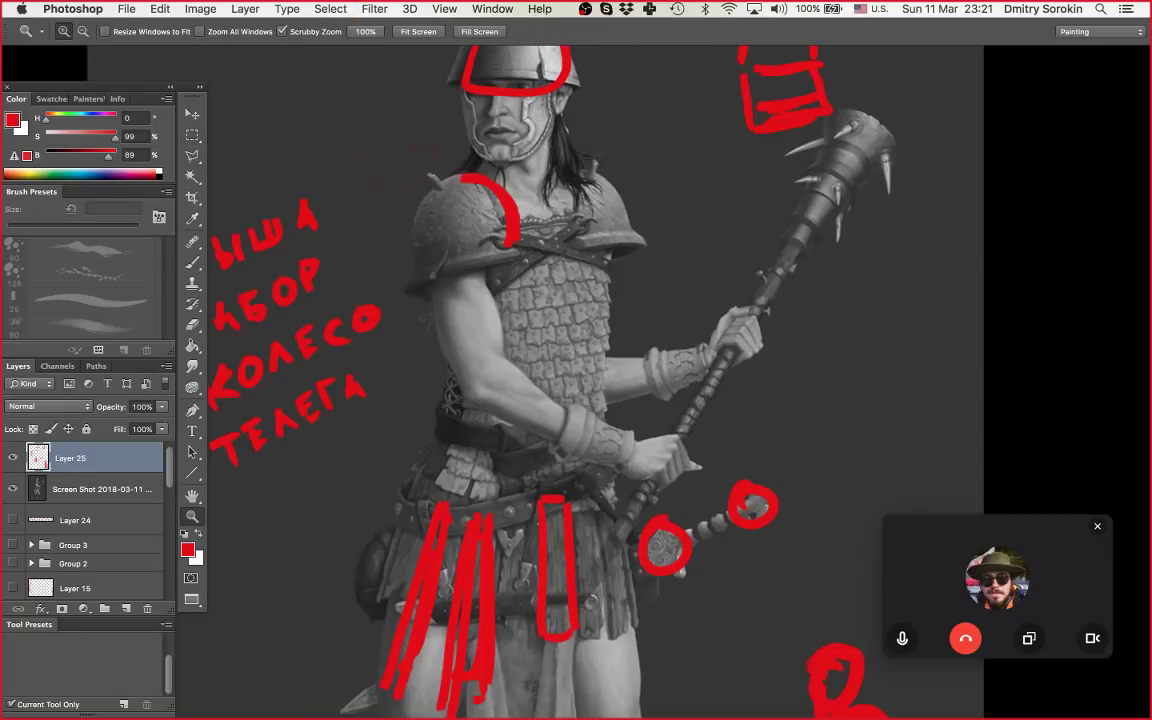
key("ctrl+minus")
scroll(560, 380, "down", 5)
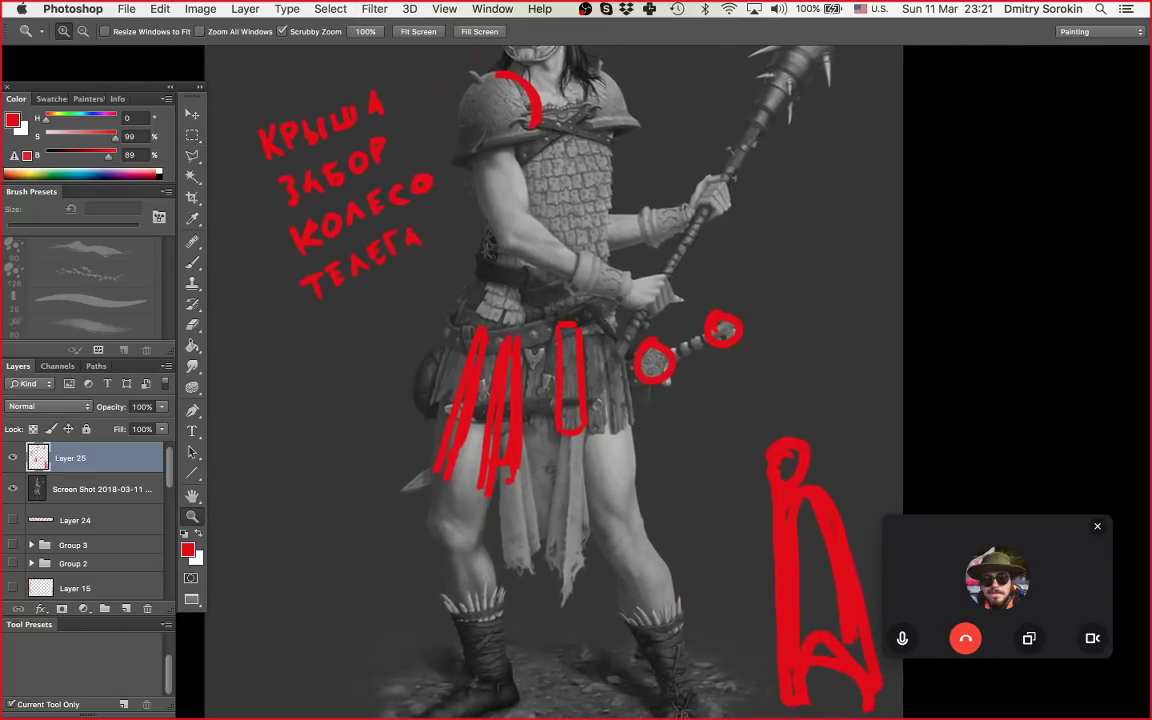
Step: Remove the red curve from the shoulder plate nearest the handwritten words
scroll(555, 382, "up", 5)
key("m")
left_click_drag(450, 299, 539, 205)
key("super+d")
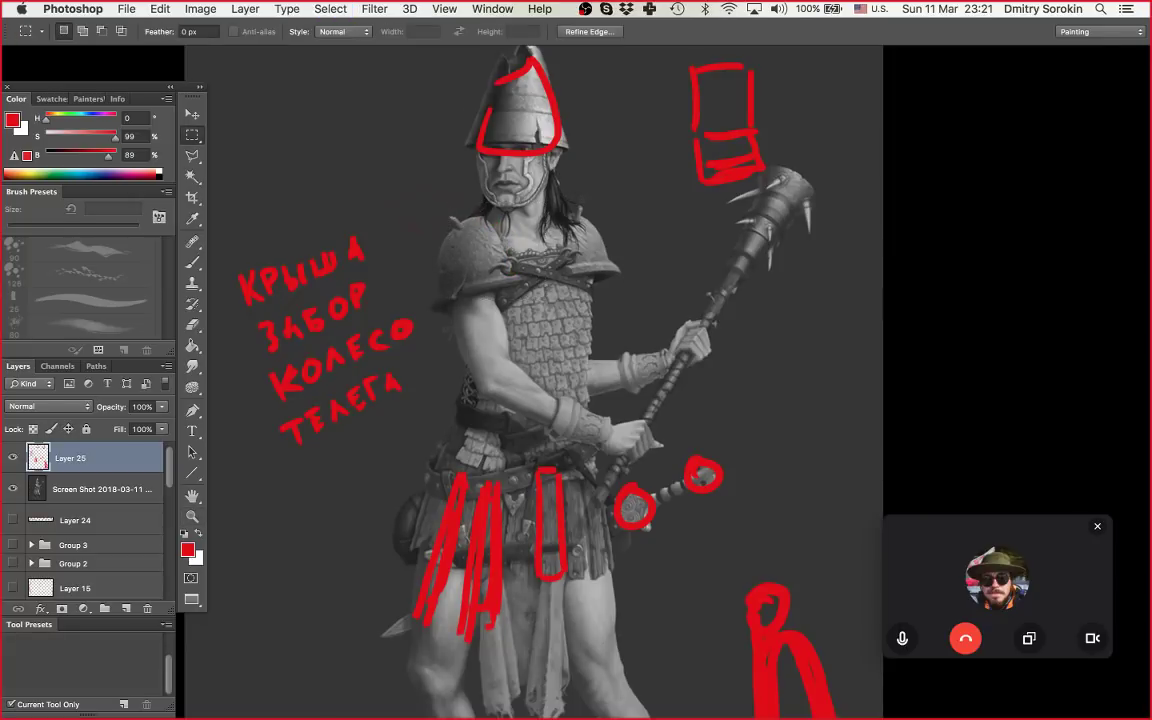
Step: Hide Layer 25 with the red markups so only the grayscale figure is displayed
key("b")
key("super+space")
left_click_drag(477, 360, 508, 360)
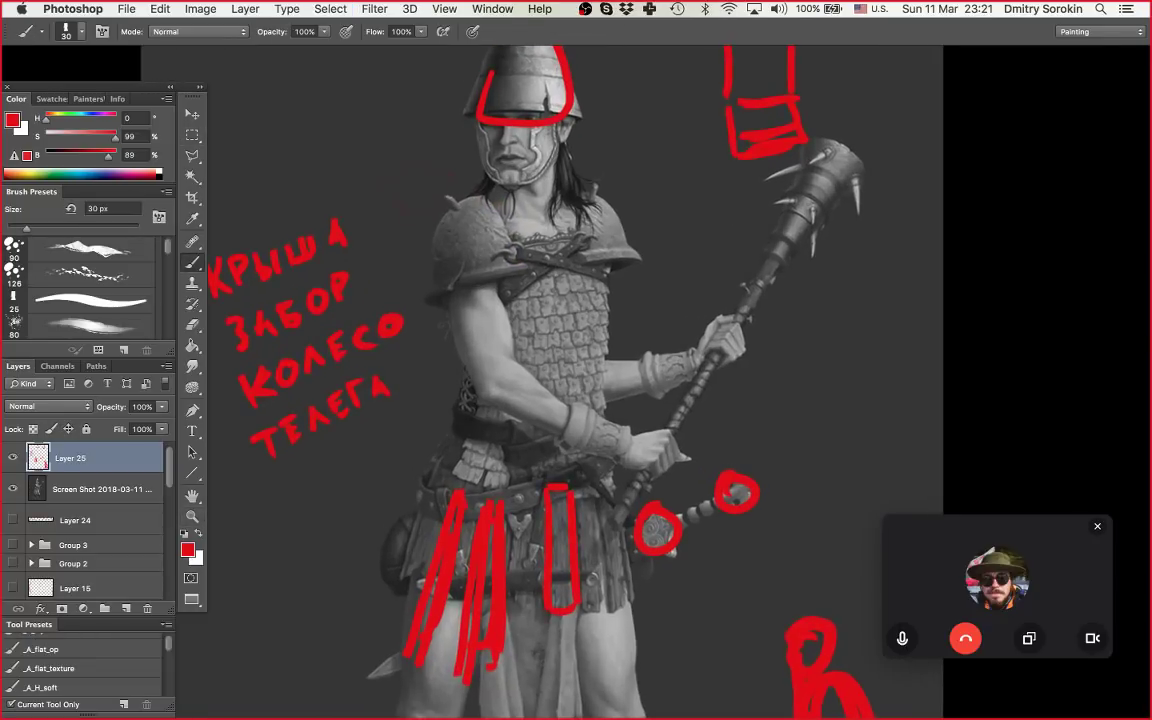
key("z")
left_click_drag(515, 265, 488, 265)
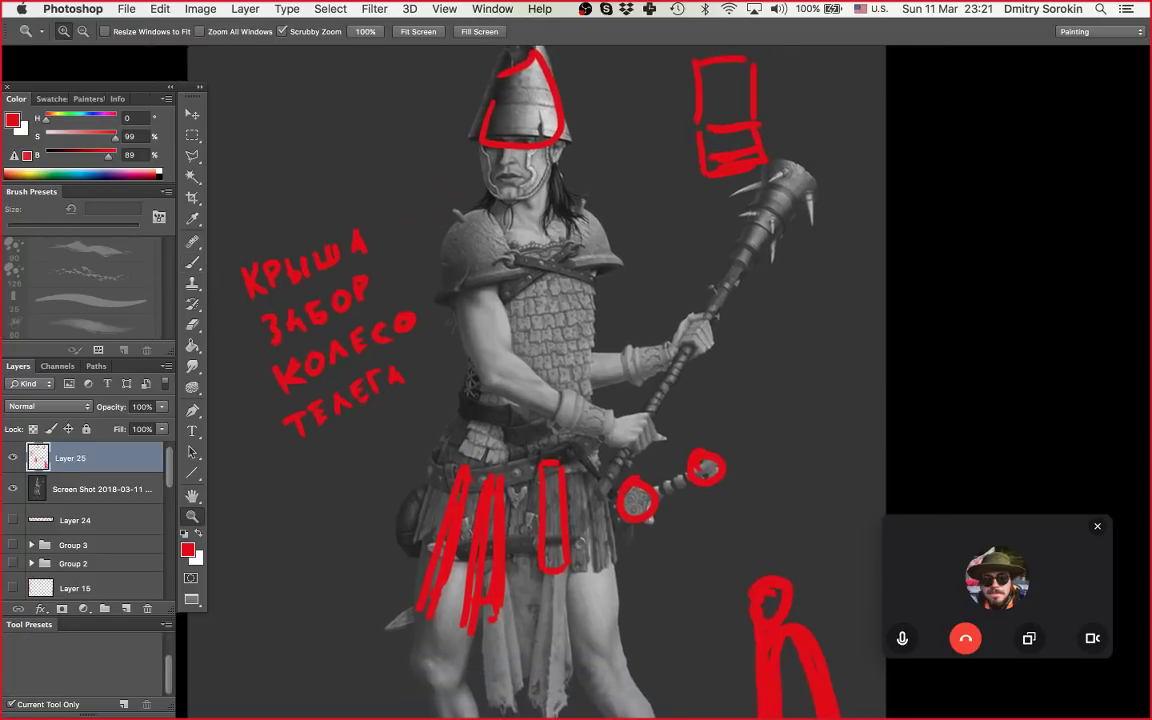
key("space")
left_click_drag(515, 400, 507, 328)
left_click(13, 458)
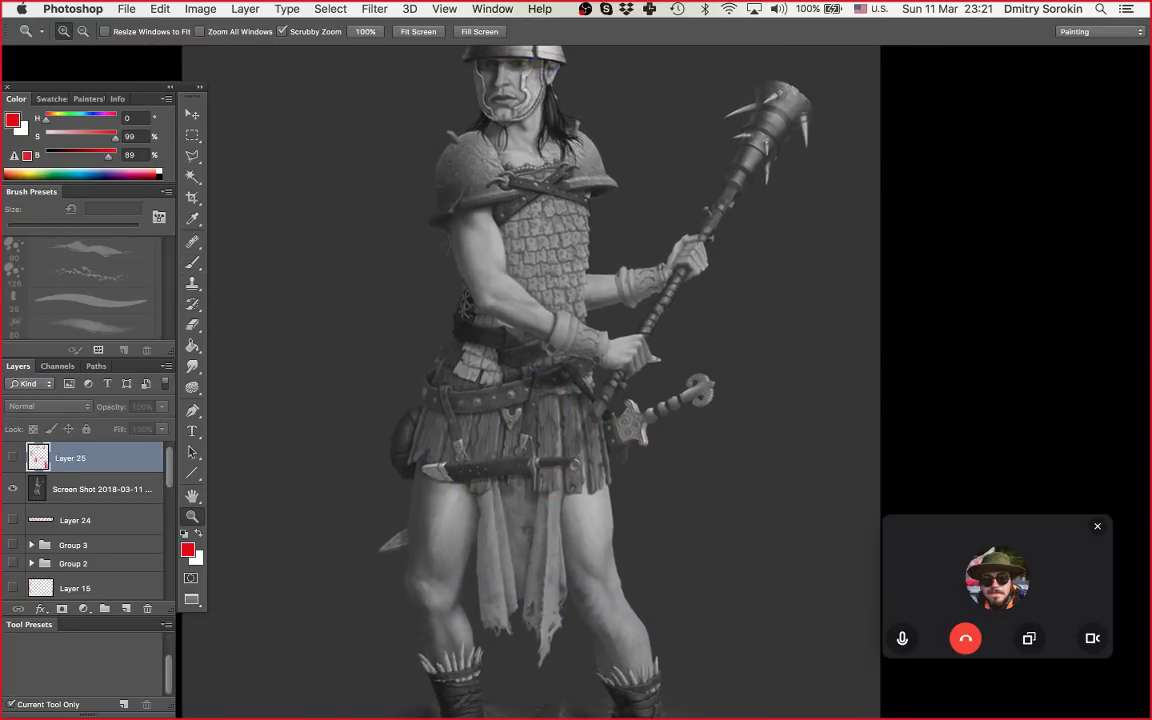
Step: Make the Screen Shot layer holding the figure active, toggling its visibility off and back on
left_click_drag(553, 270, 445, 270)
key("space")
left_click_drag(515, 247, 565, 259)
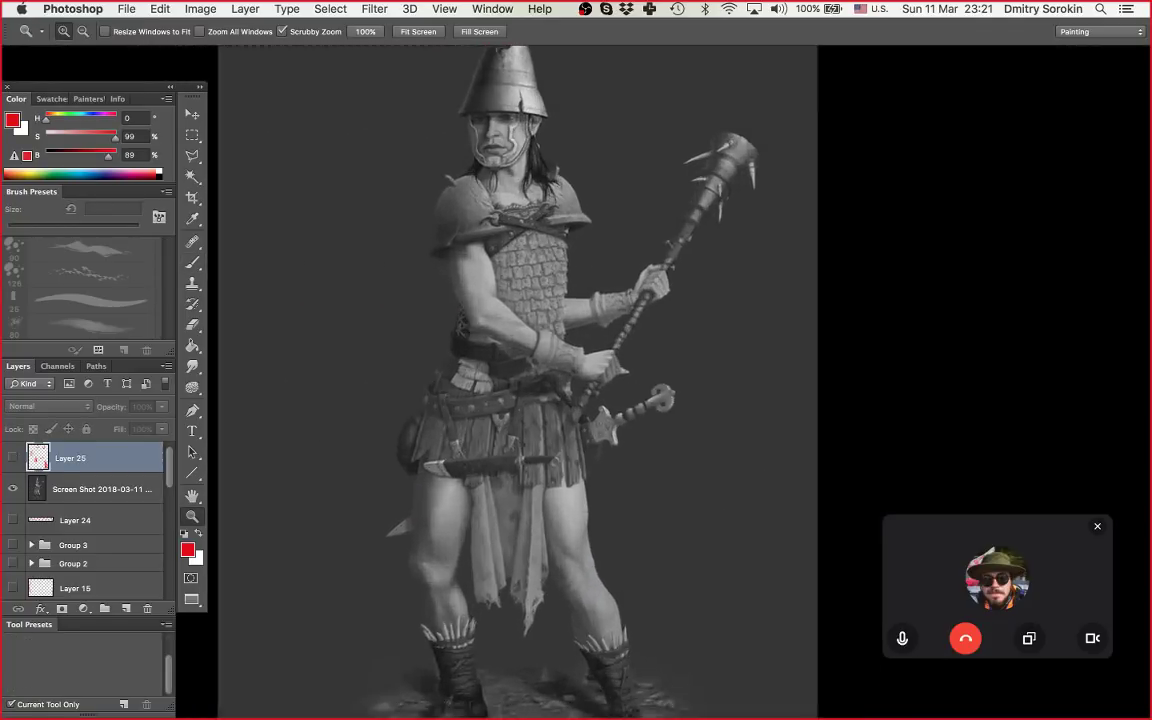
key("super+0")
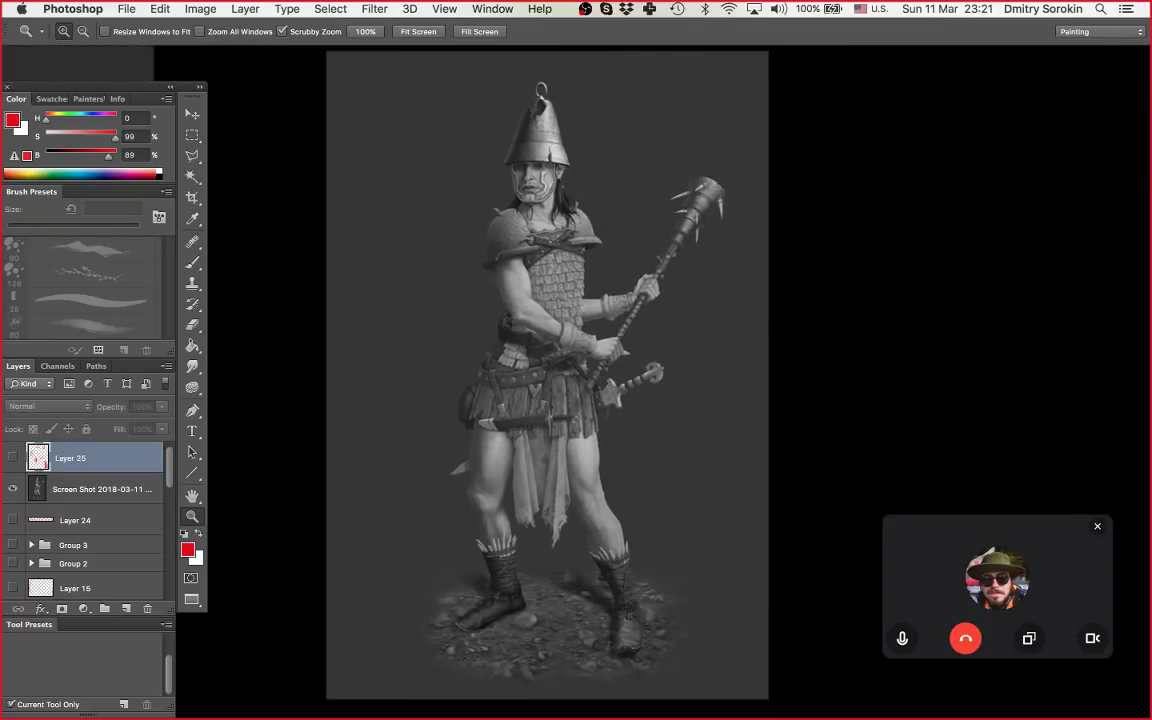
left_click_drag(547, 375, 541, 384)
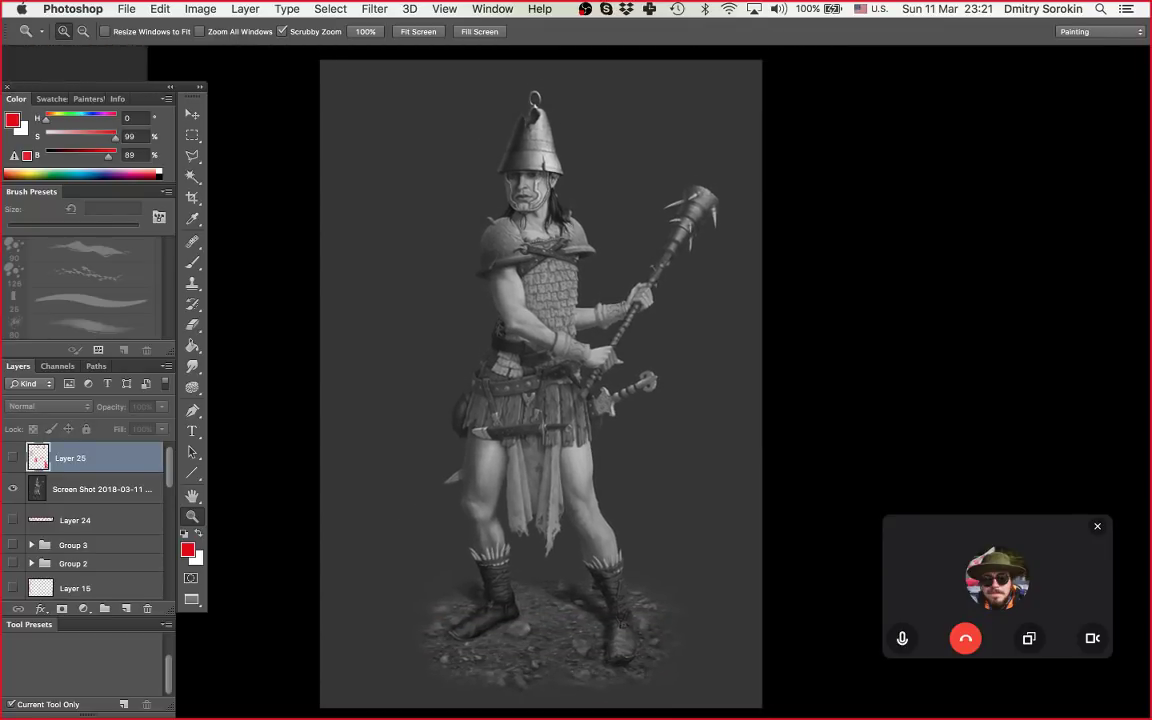
left_click(101, 489)
left_click(13, 489)
left_click(13, 489)
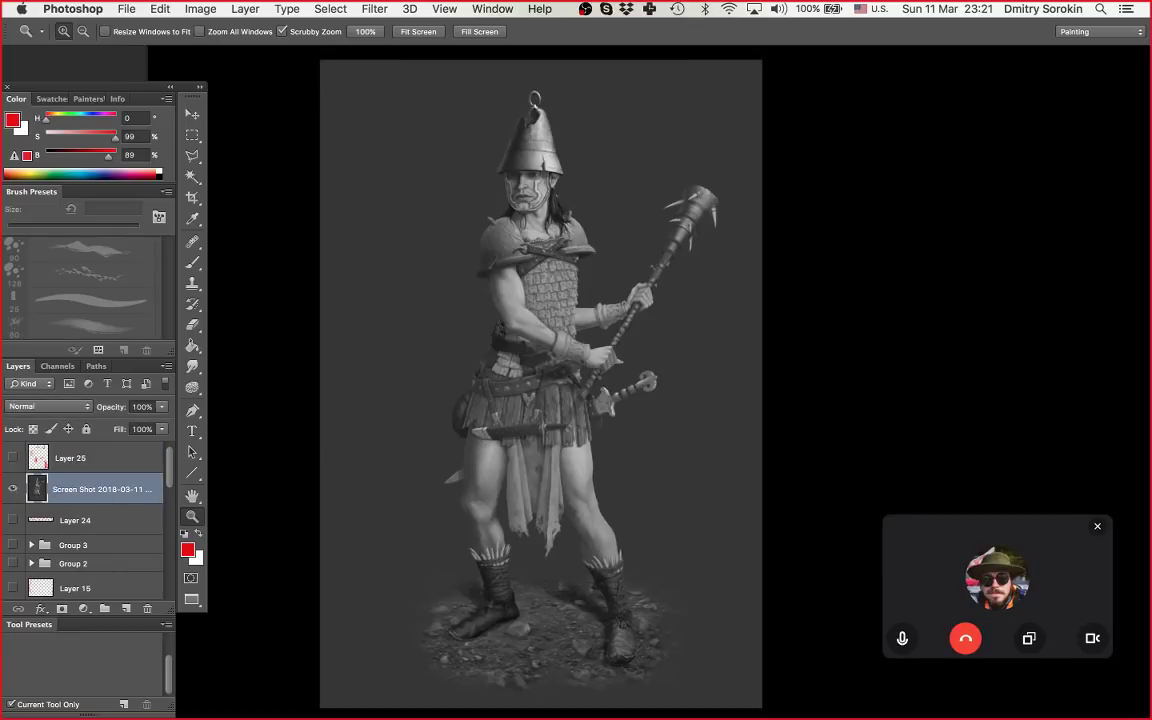
Step: Examine the unmarked figure at thumbnail size and then larger to judge how its values and shapes read
key("b")
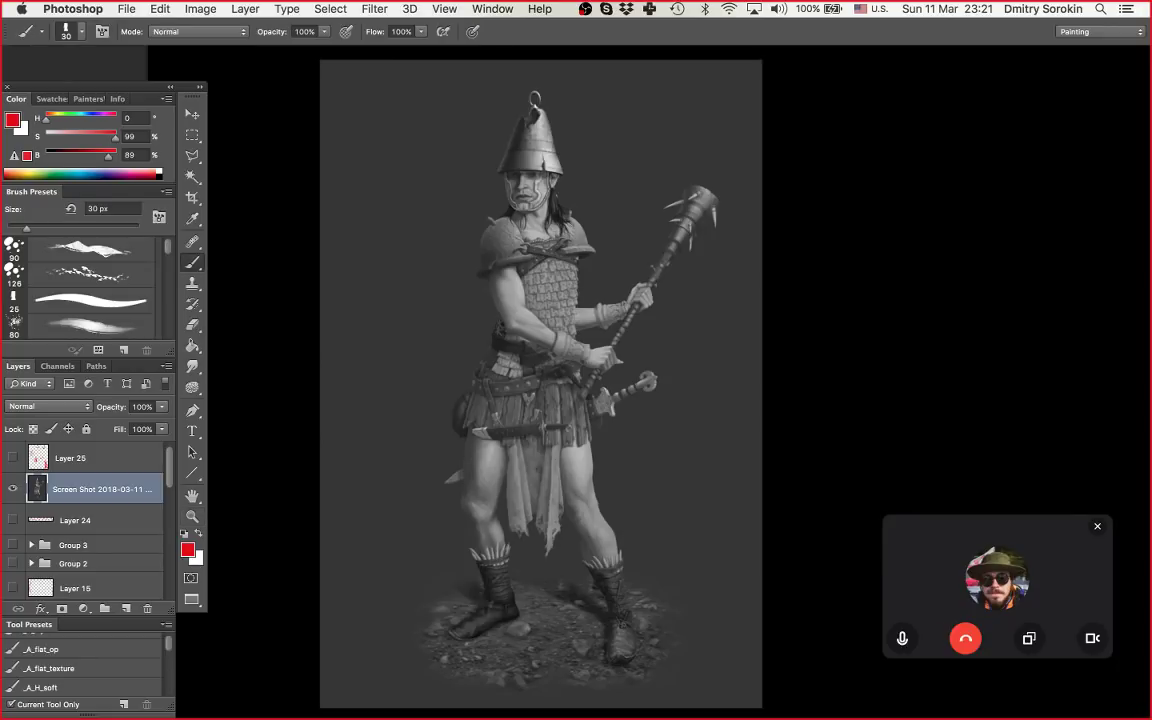
key("z")
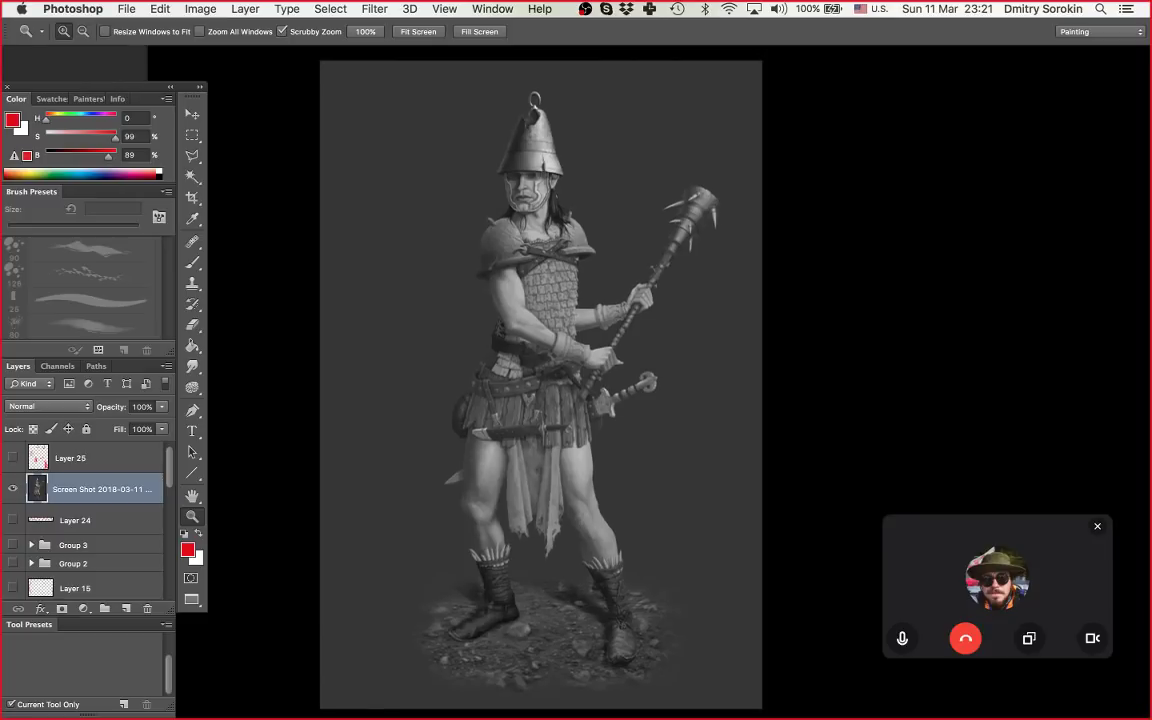
left_click_drag(610, 413, 470, 413)
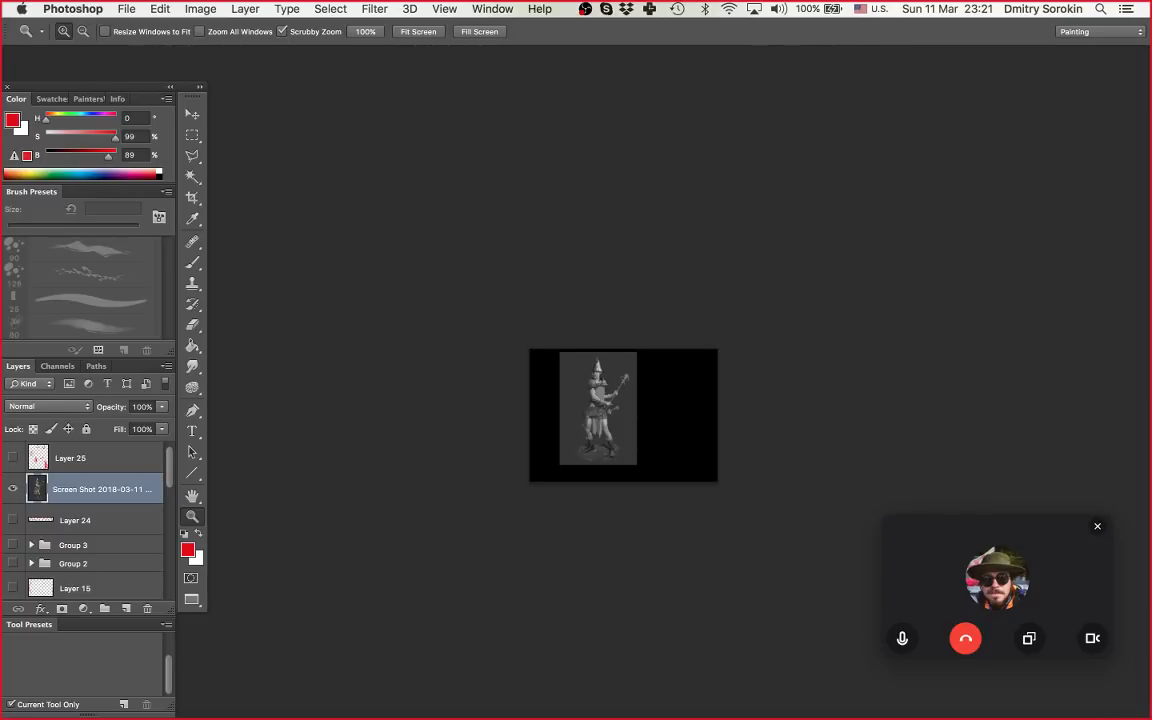
key("super+minus")
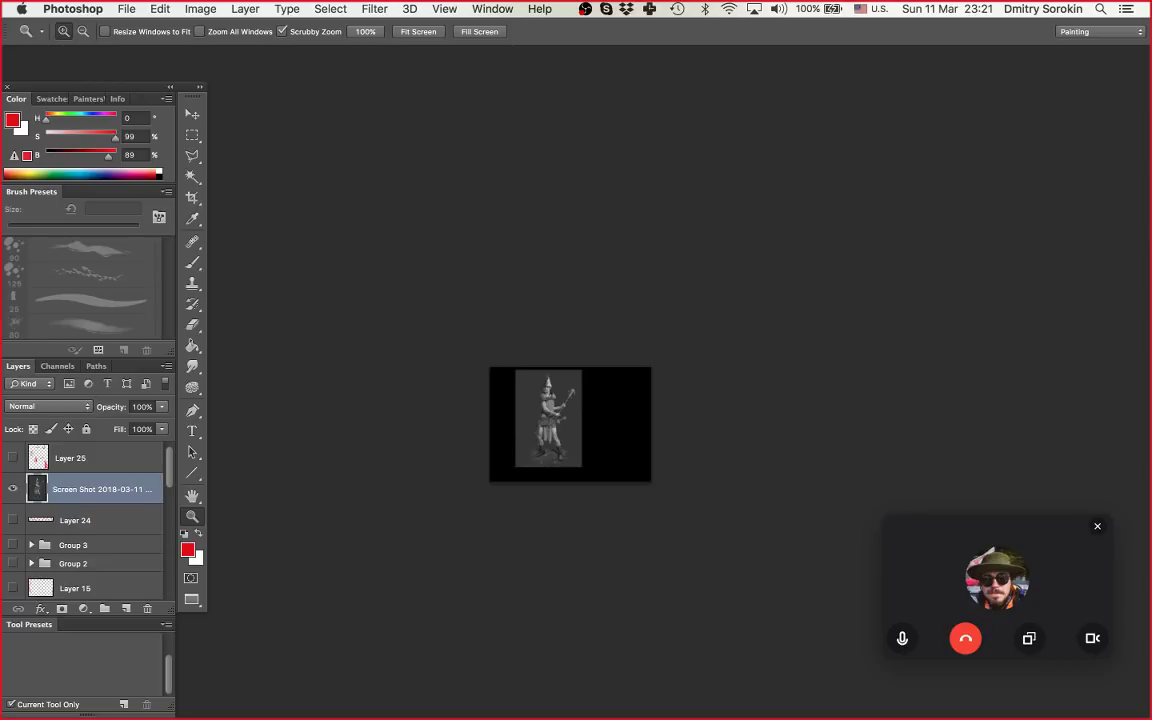
key("super+equal")
key("super+equal")
key("super+minus")
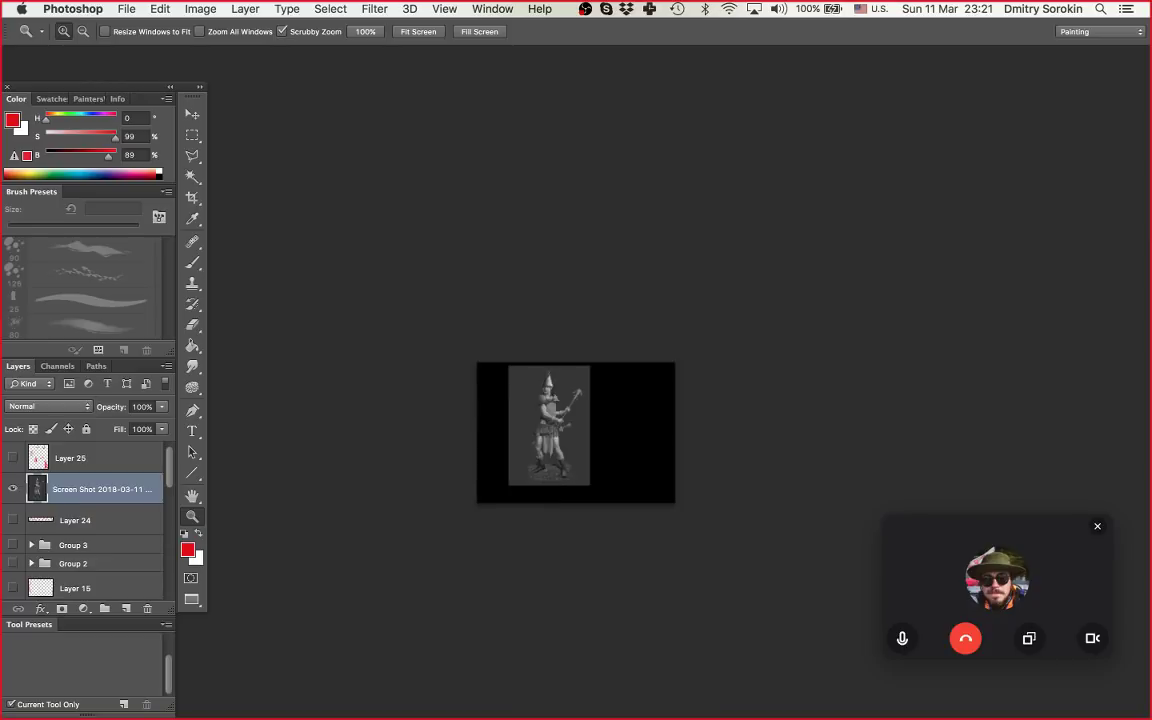
left_click_drag(556, 430, 689, 447)
left_click_drag(526, 435, 535, 435)
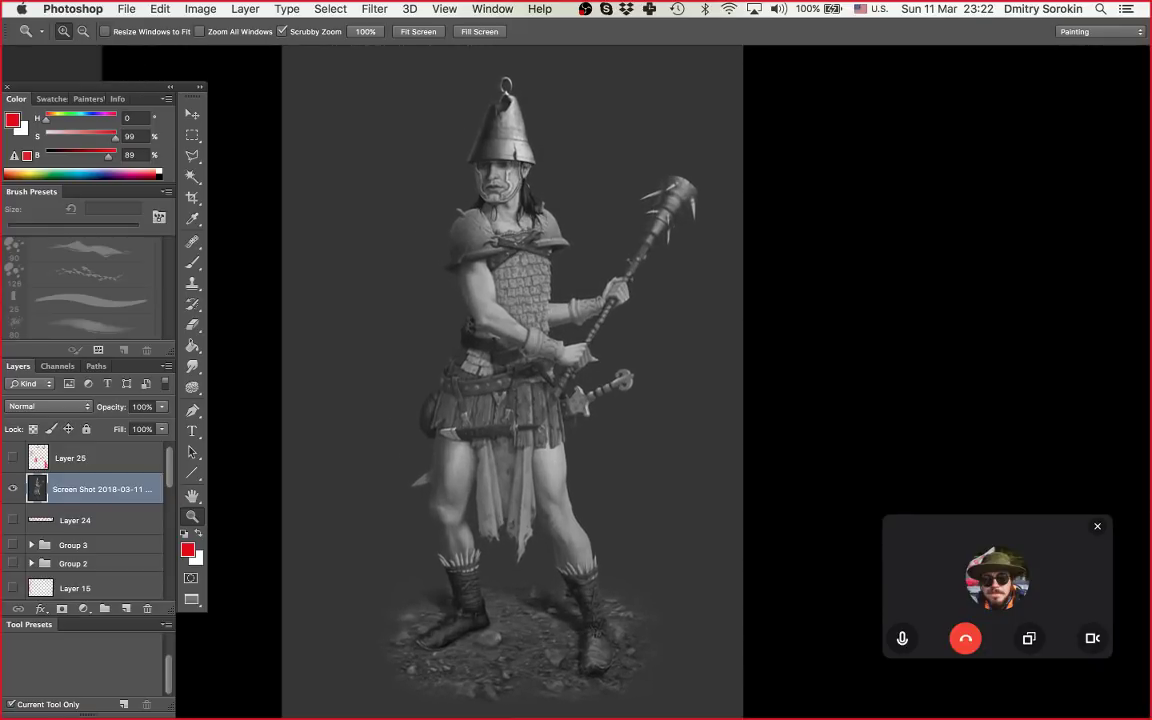
scroll(512, 382, "up", 1)
Step: Select the skirt and belt area of the figure with a polygonal lasso outline
key("b")
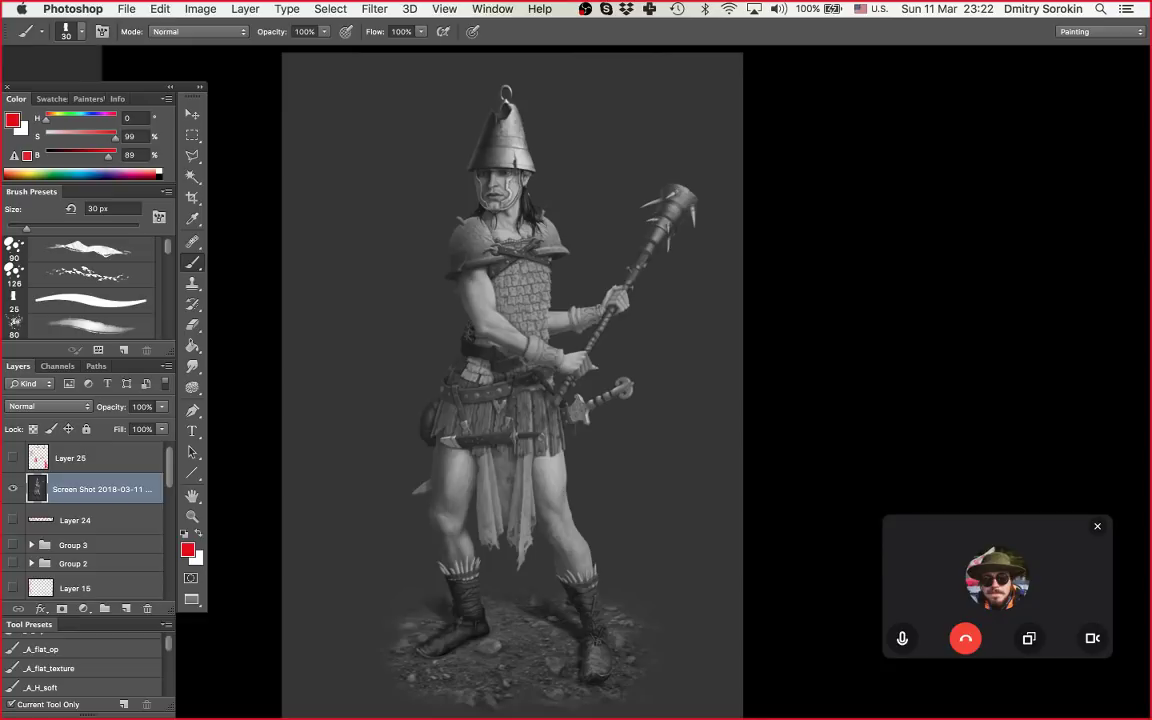
key("l")
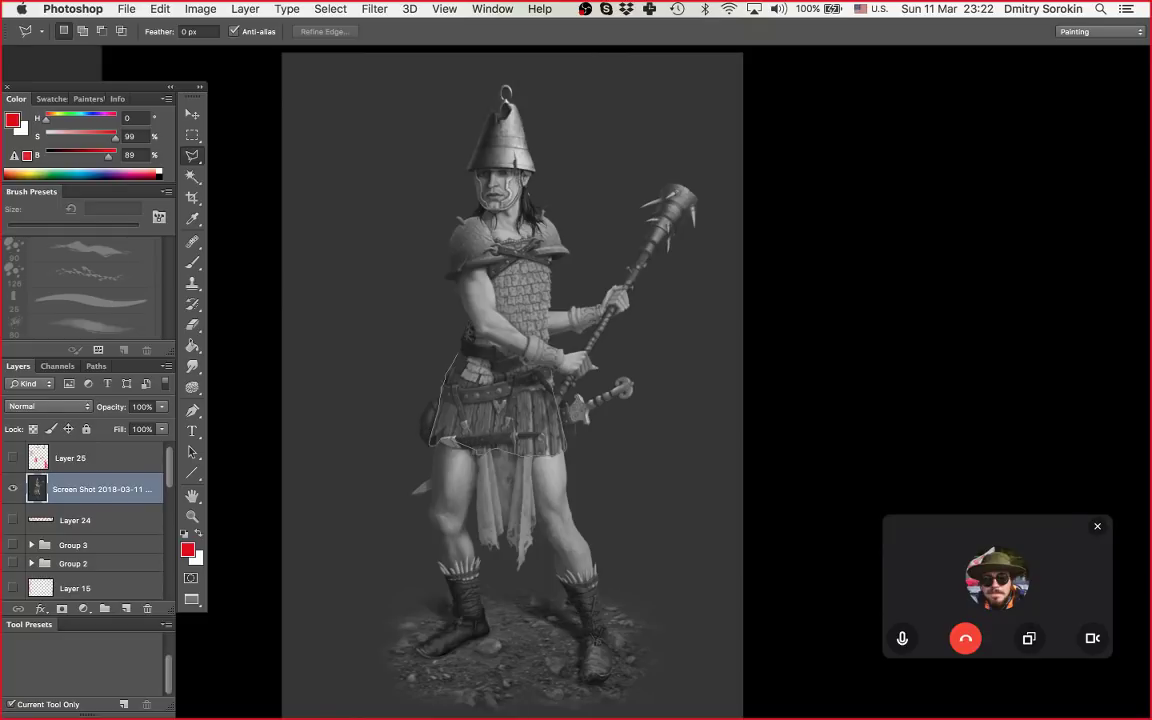
left_click(497, 348)
key("Return")
Step: Compare the selected skirt area with the torso, shoulder plates and club at small and close views
key("z")
left_click_drag(520, 345, 450, 365)
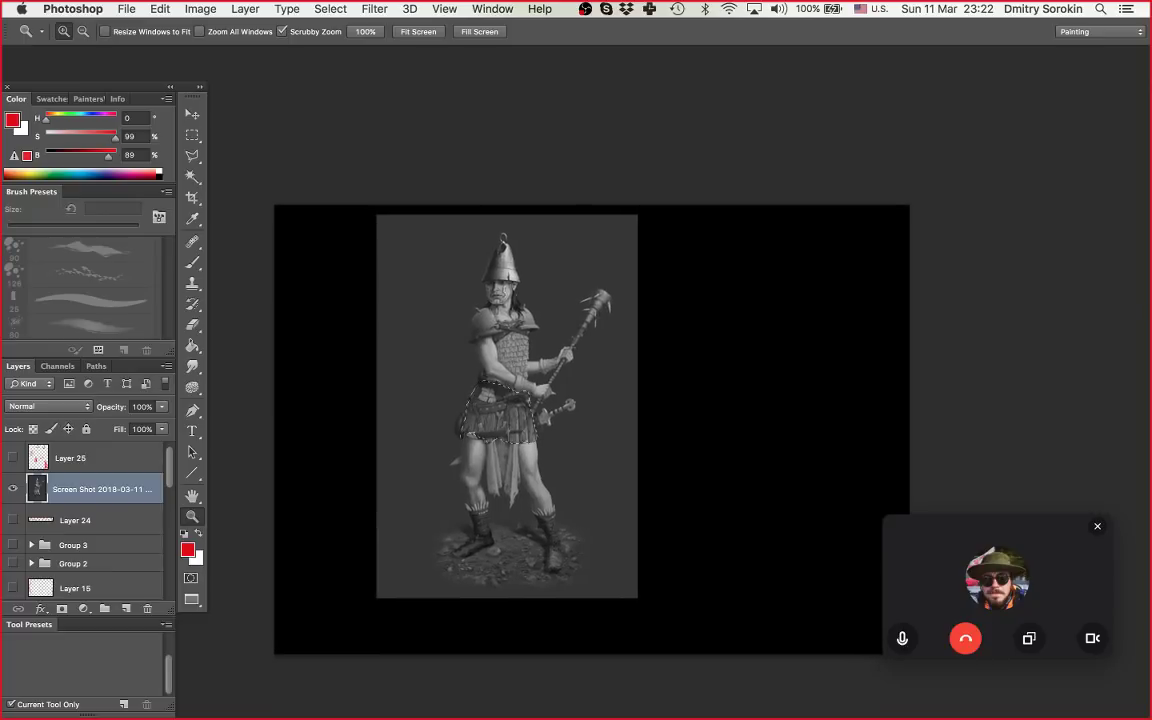
left_click_drag(528, 388, 445, 390)
left_click(519, 402)
left_click(519, 402)
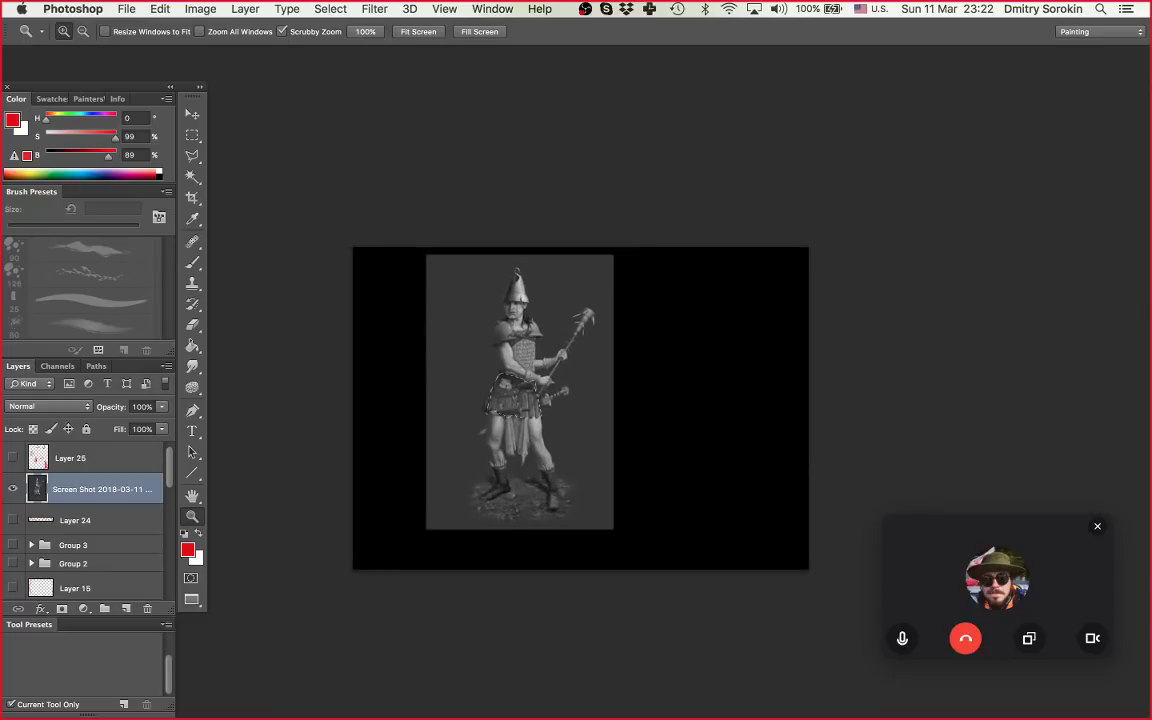
left_click_drag(507, 369, 615, 369)
key("l")
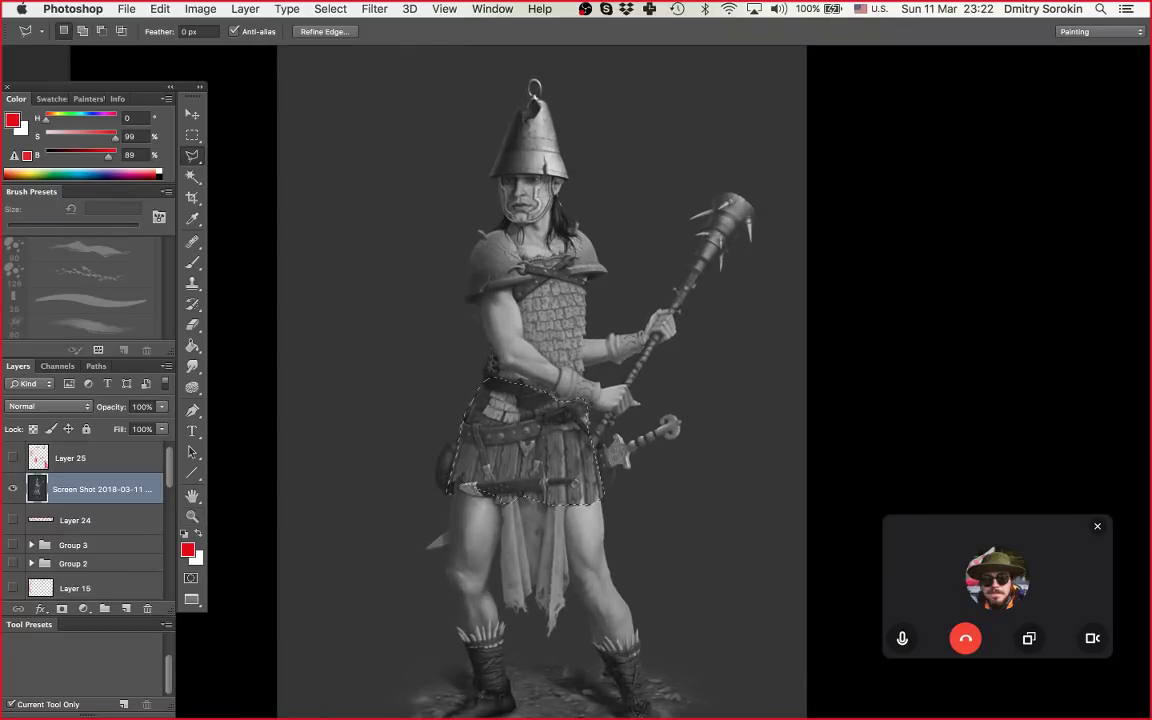
key("z")
left_click(523, 303)
left_click(523, 303)
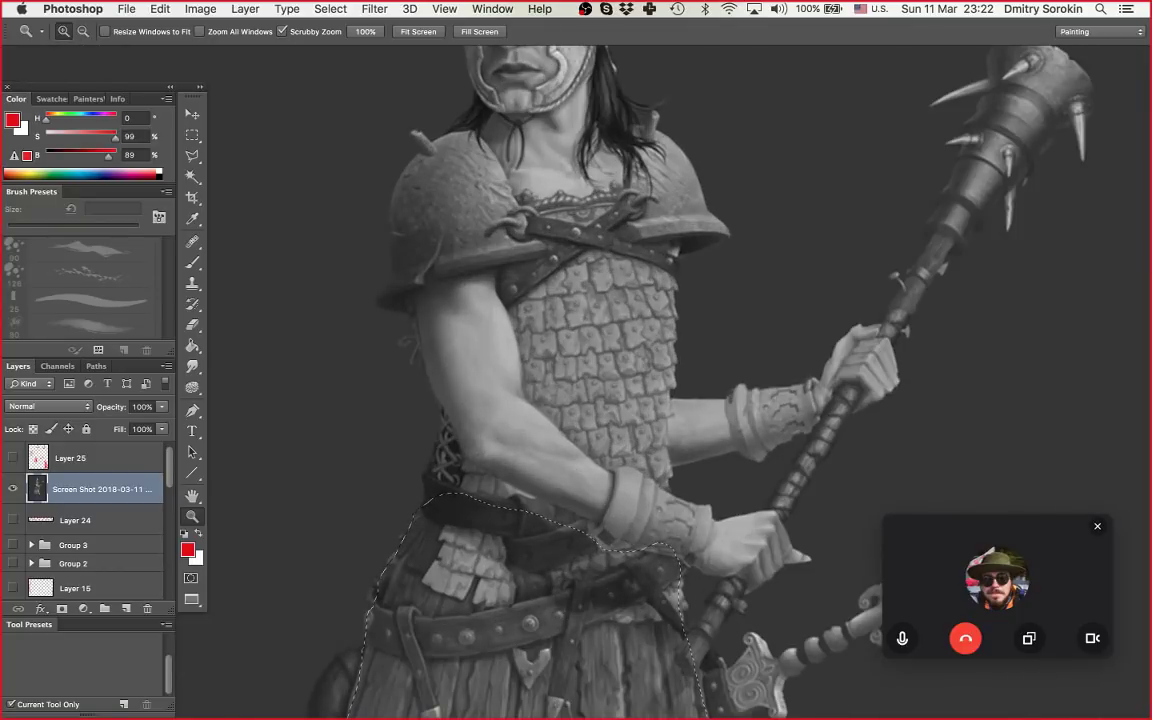
left_click(530, 285, "alt")
left_click_drag(560, 450, 520, 231)
left_click_drag(580, 272, 556, 281)
scroll(530, 380, "up", 3)
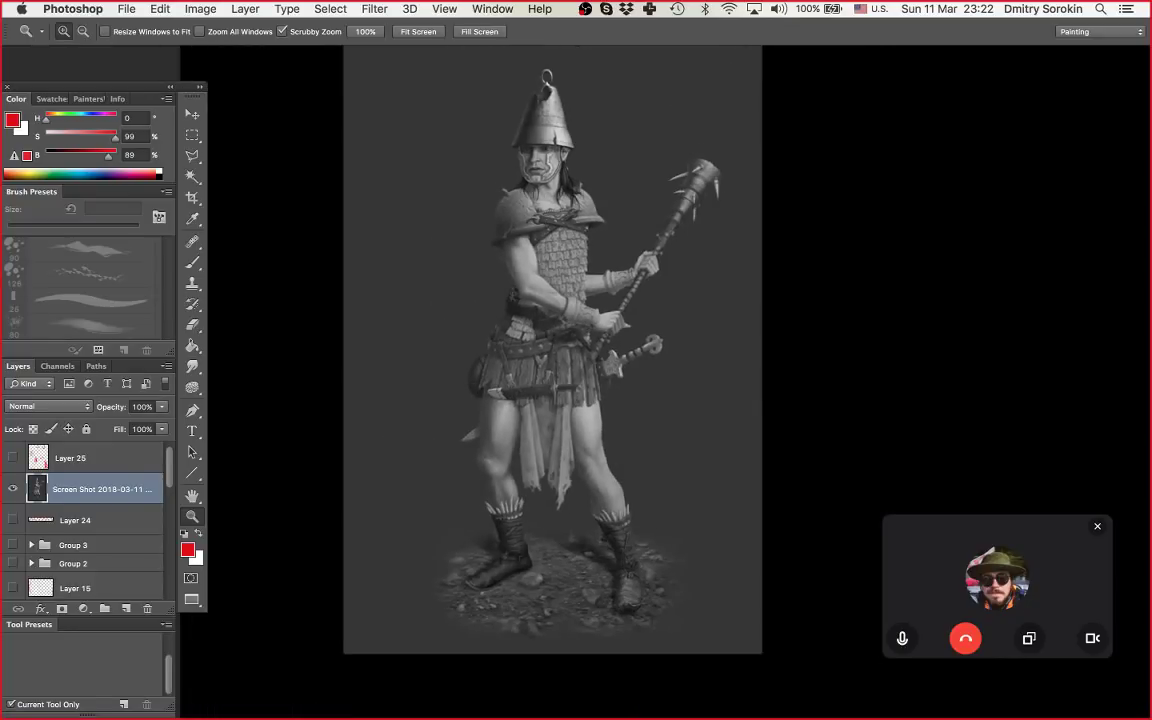
key("super+minus")
left_click_drag(560, 330, 530, 382)
key("super+plus")
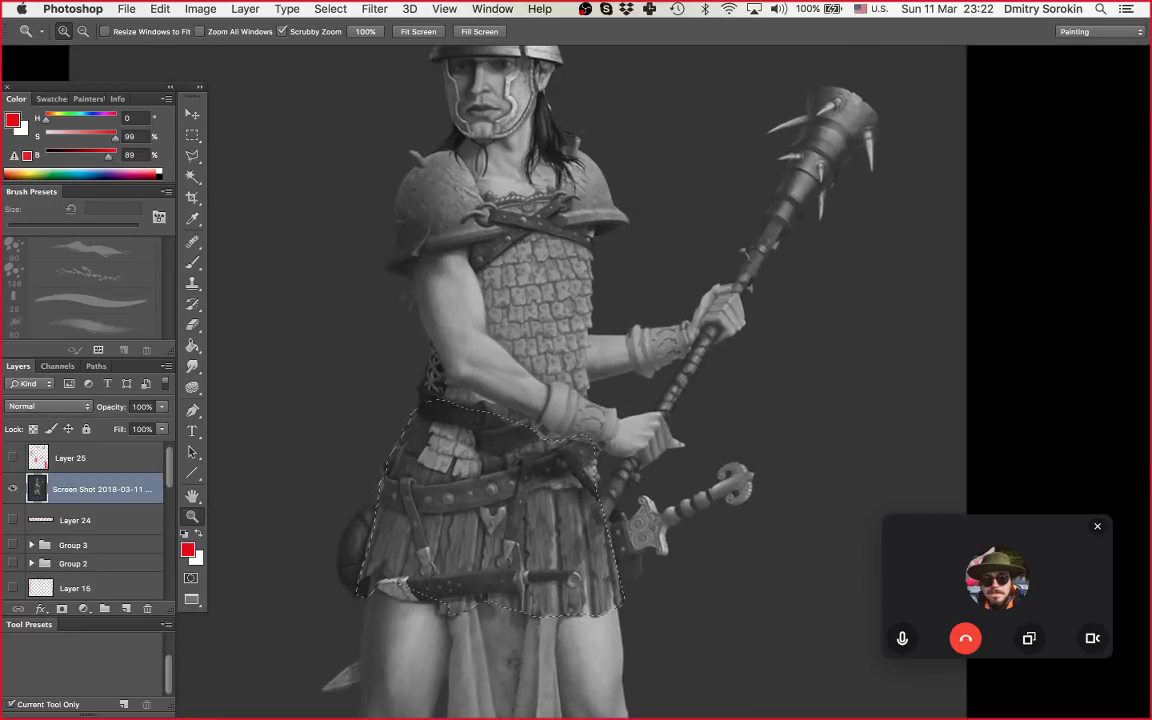
key("super+minus")
Step: Add both shoulder plates to the skirt selection by outlining their edges
key("l")
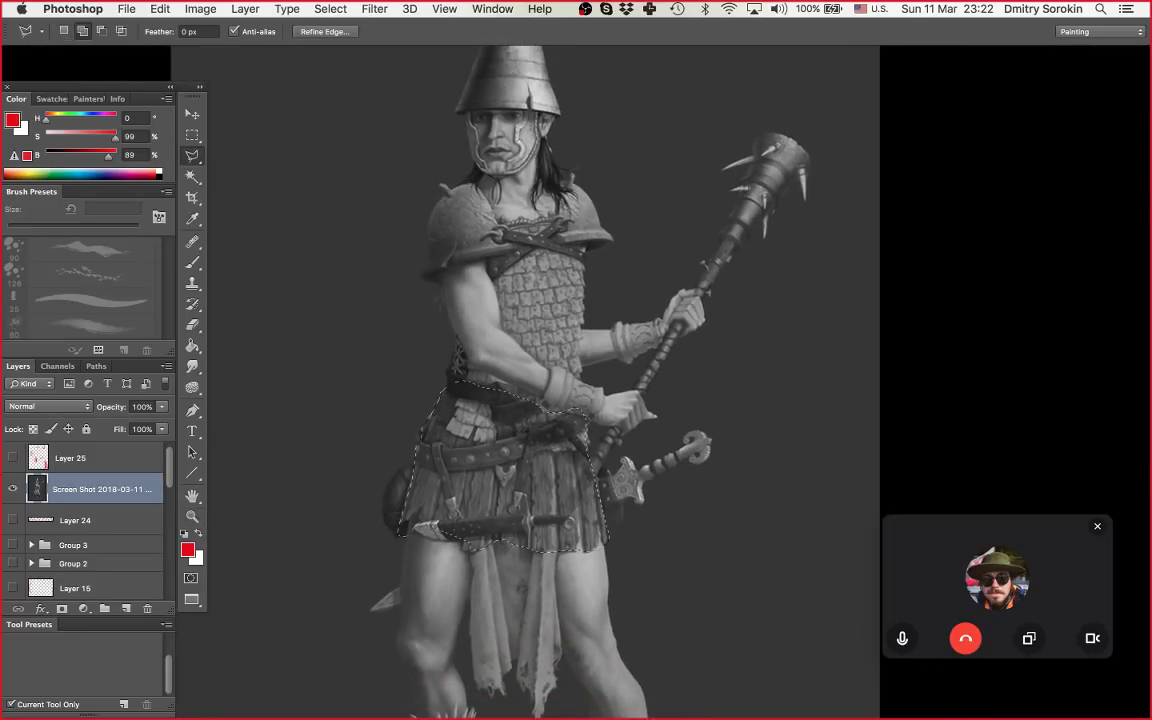
left_click(458, 184)
left_click(441, 194)
left_click(429, 215)
left_click(428, 238)
left_click(426, 257)
left_click(423, 278)
left_click(443, 267)
left_click(495, 209)
left_click(473, 183)
key("z")
left_click_drag(617, 217, 570, 217)
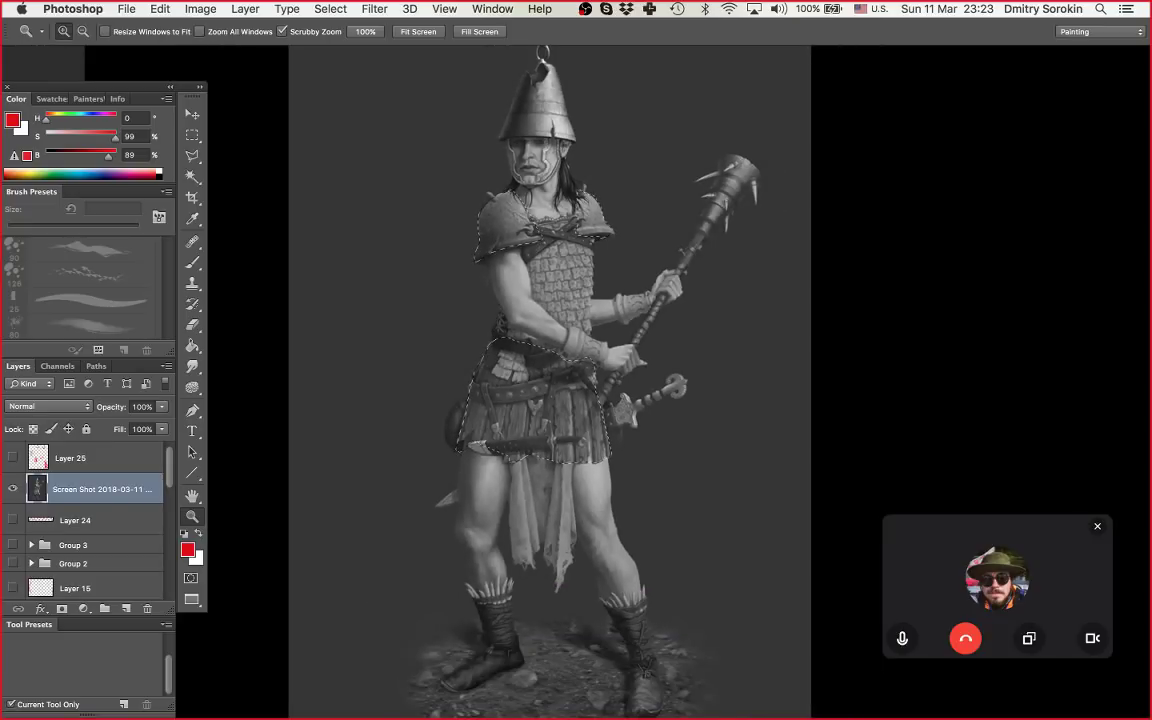
Step: Add the club and both boots to the selection, and hide the selection outline
key("l")
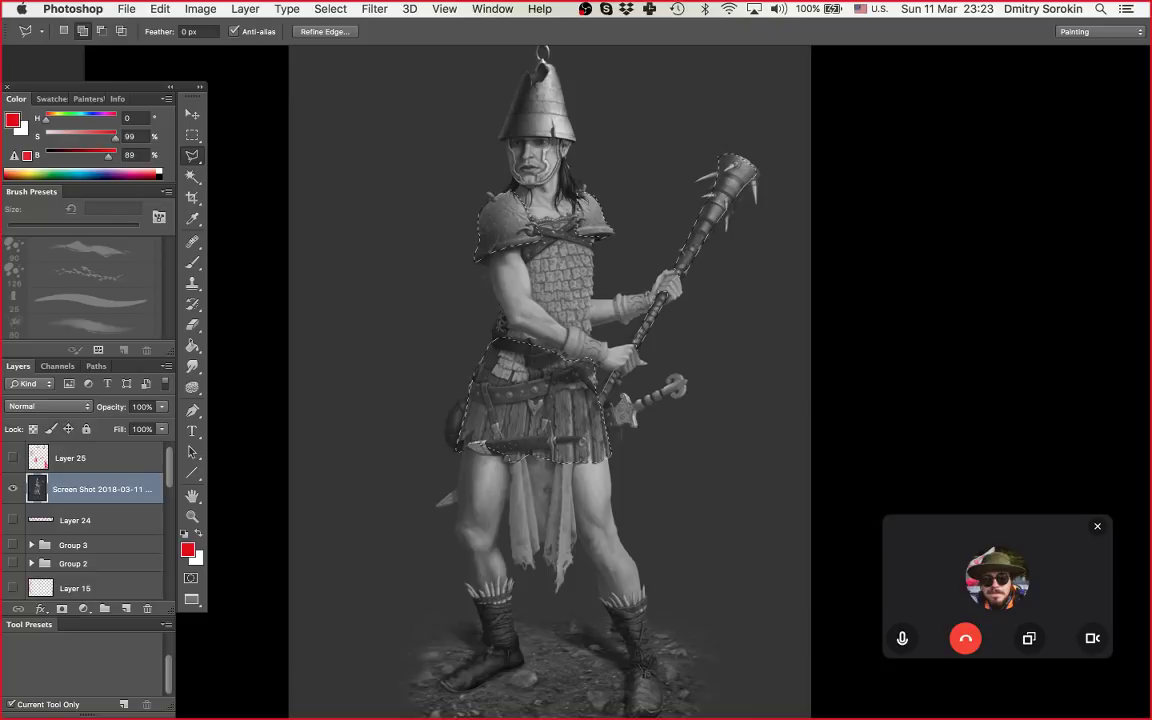
left_click_drag(543, 358, 533, 292)
key("shift")
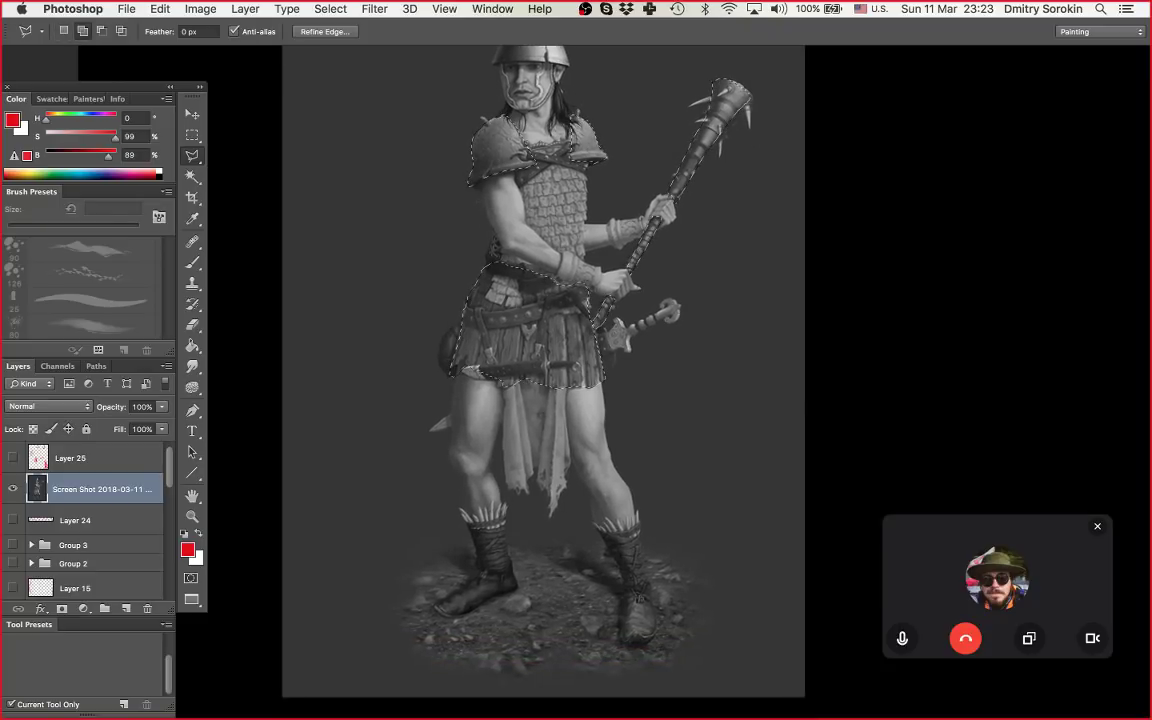
mouse_move(490, 522)
left_mouse_down()
mouse_move(472, 540)
mouse_move(477, 575)
mouse_move(436, 603)
mouse_move(472, 611)
mouse_move(508, 594)
mouse_move(511, 535)
mouse_move(490, 521)
left_mouse_up()
key("shift")
left_click(641, 529)
mouse_move(655, 632)
left_mouse_down()
mouse_move(626, 643)
mouse_move(604, 539)
mouse_move(648, 612)
mouse_move(650, 639)
left_mouse_up()
left_click(641, 528)
key("z")
key("super+d")
left_click_drag(600, 308, 540, 288)
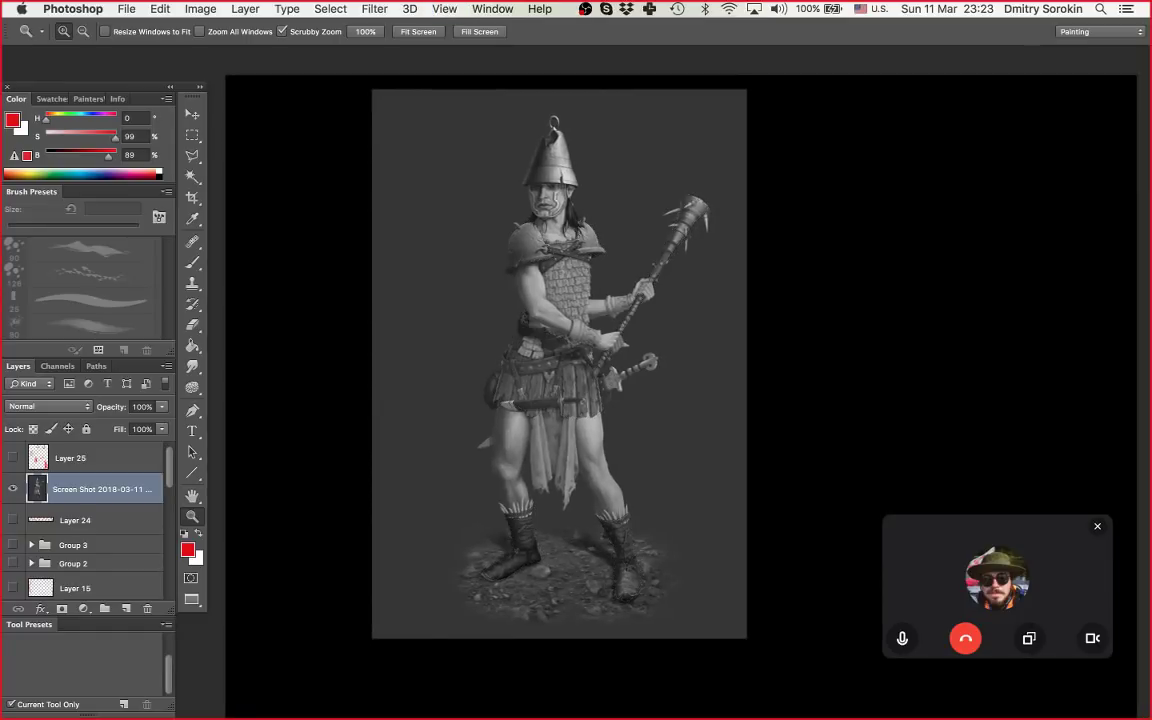
Step: Set up the soft round brush in Multiply mode at 500 px with the dark gray sampled from the background
key("b")
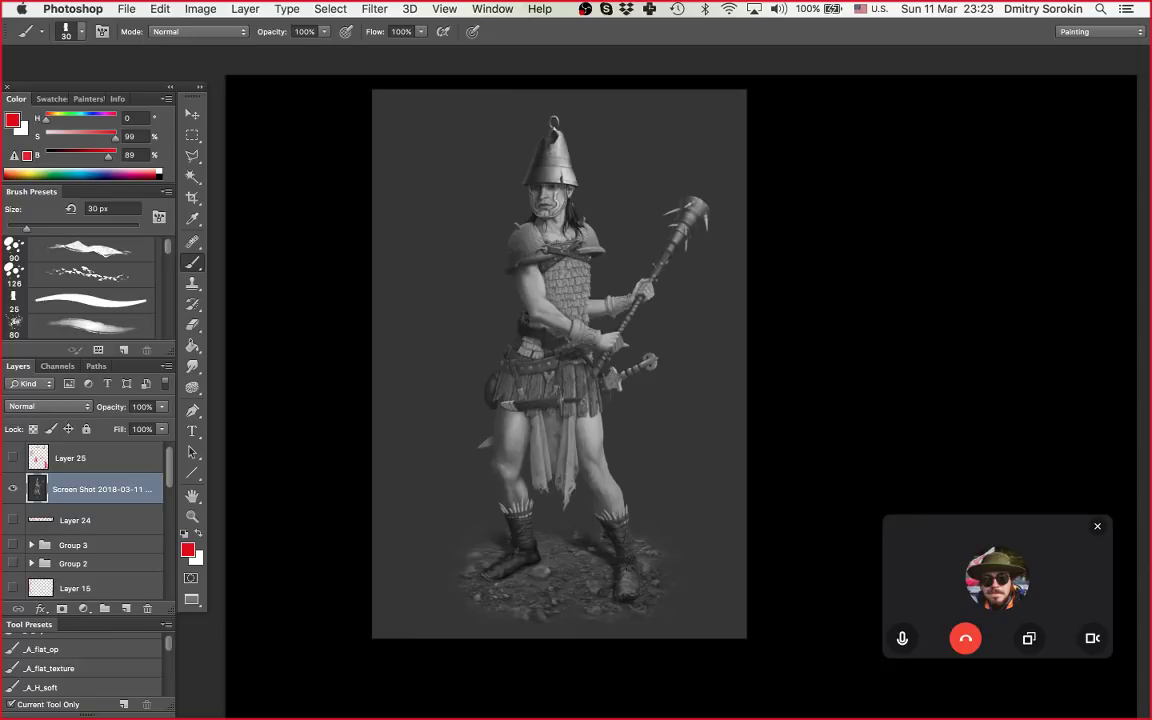
scroll(90, 288, "down", 4)
left_click(90, 262)
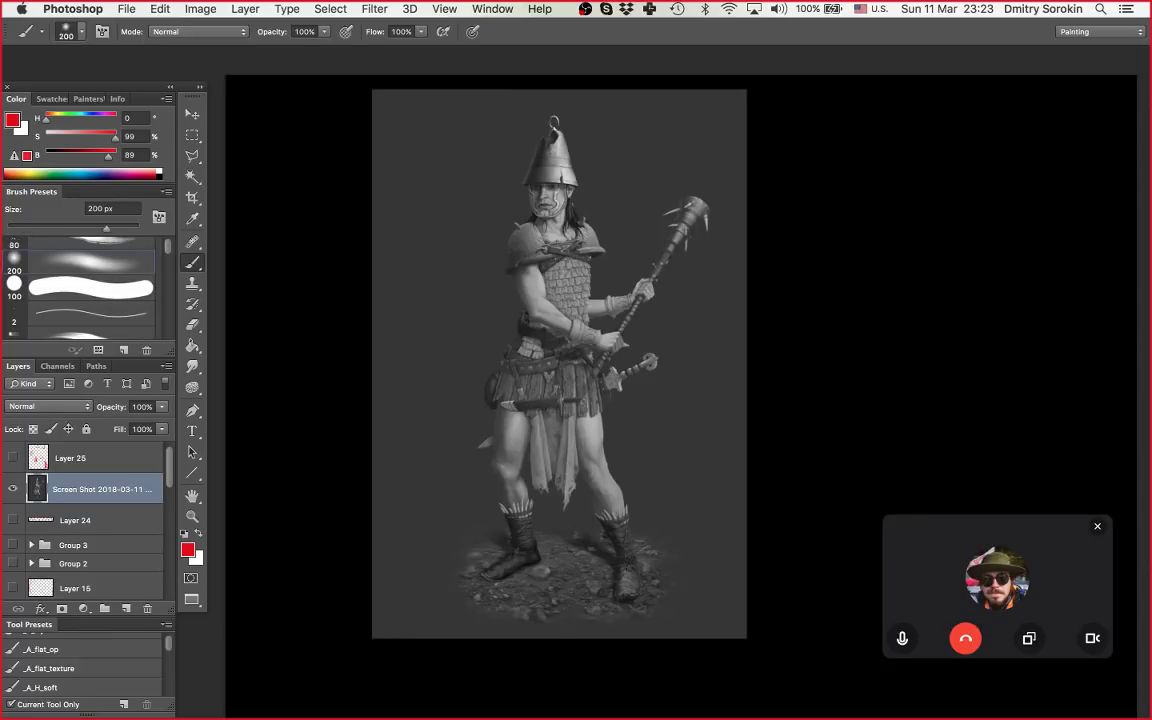
left_click(463, 193, "alt")
right_click(452, 258)
left_click(515, 371)
key("bracketright")
key("bracketright")
key("bracketright")
key("bracketright")
key("bracketright")
key("bracketright")
key("bracketright")
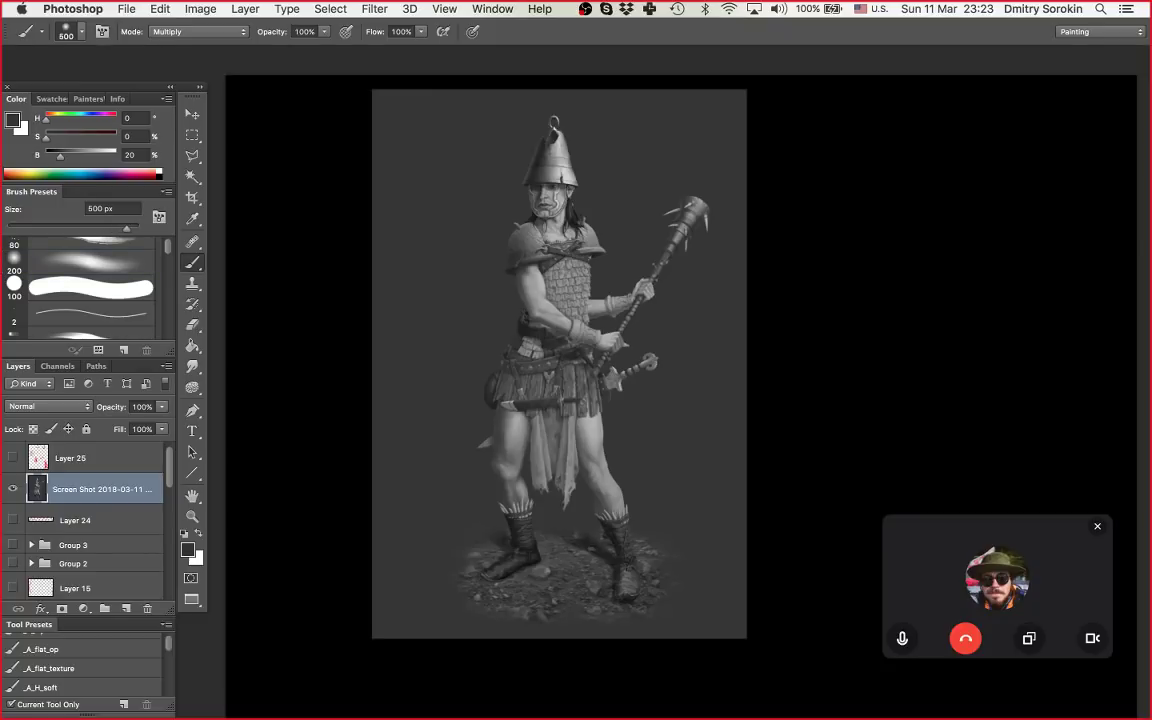
Step: Darken the selected skirt, shoulder plates, club and boots with broad soft Multiply strokes, undoing unwanted passes
left_click_drag(463, 334, 625, 420)
key("super+z")
key("super+space")
mouse_move(607, 365)
left_mouse_down()
mouse_move(520, 350)
mouse_move(598, 388)
mouse_move(596, 370)
left_mouse_up()
key("super+z")
left_click_drag(576, 265, 576, 283)
mouse_move(584, 242)
left_mouse_down()
mouse_move(590, 274)
mouse_move(641, 300)
left_mouse_up()
key("super+z")
left_click_drag(560, 292, 561, 302)
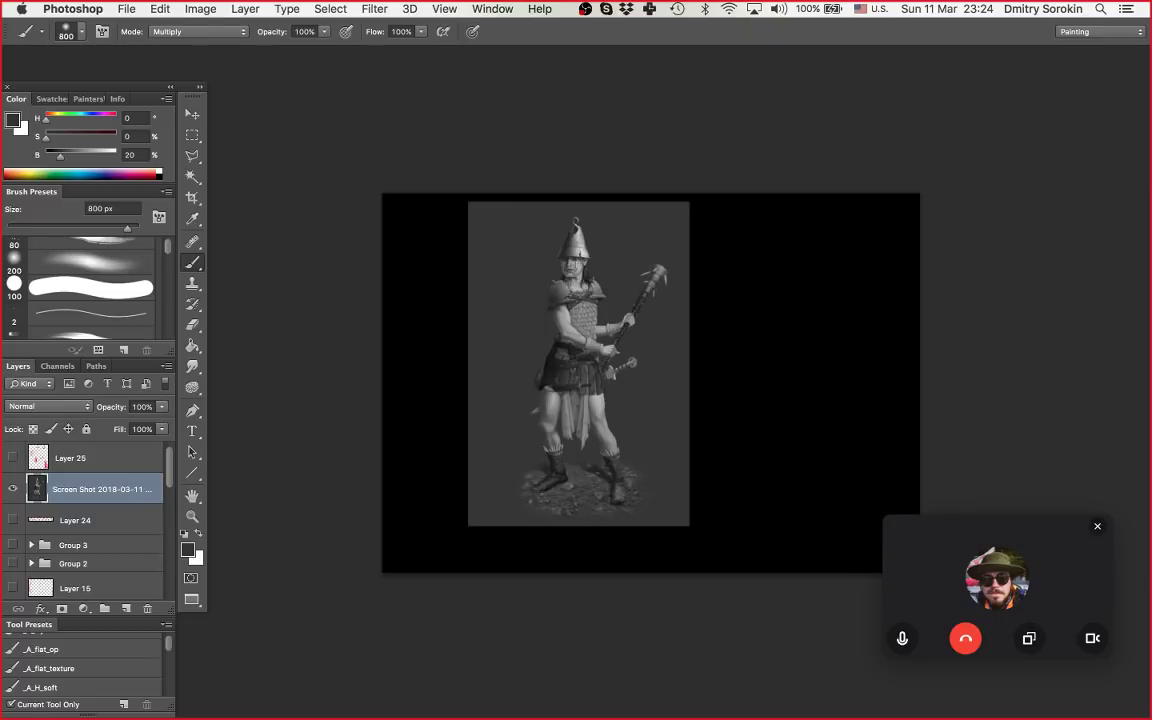
key("z")
left_click_drag(568, 297, 660, 297)
key("b")
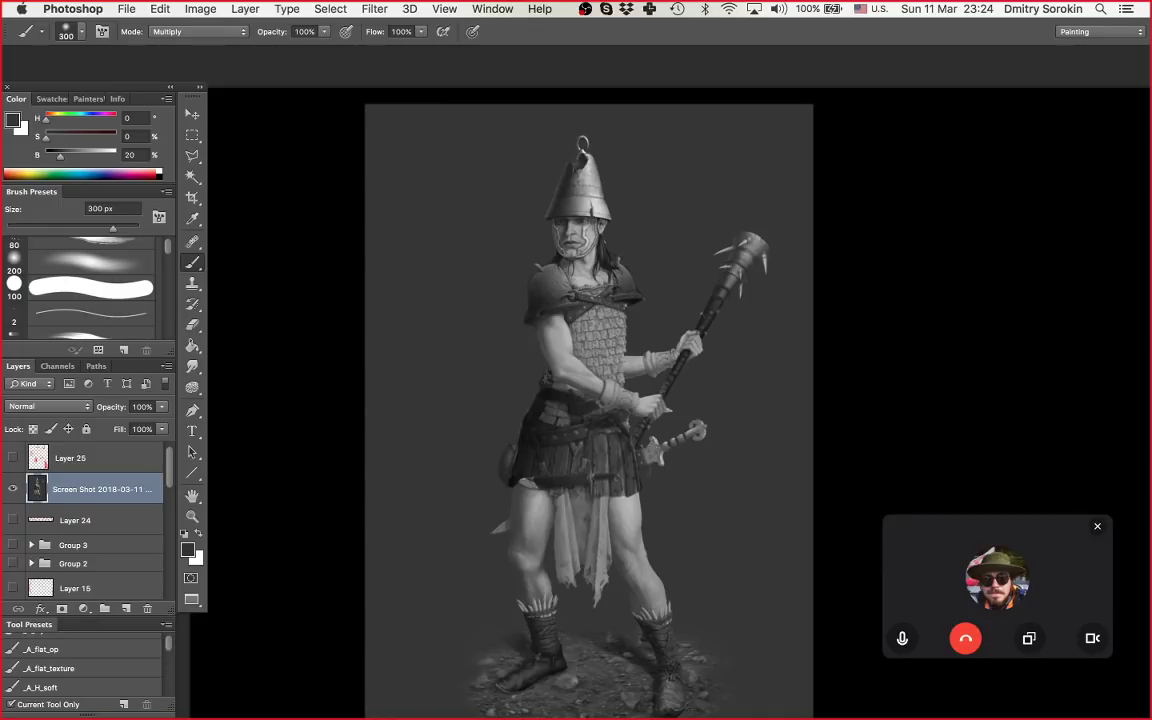
Step: Sample the light gray of the helmet and set the brush to Color Dodge mode at 90 px
left_click(587, 207, "alt")
right_click(596, 256, "shift")
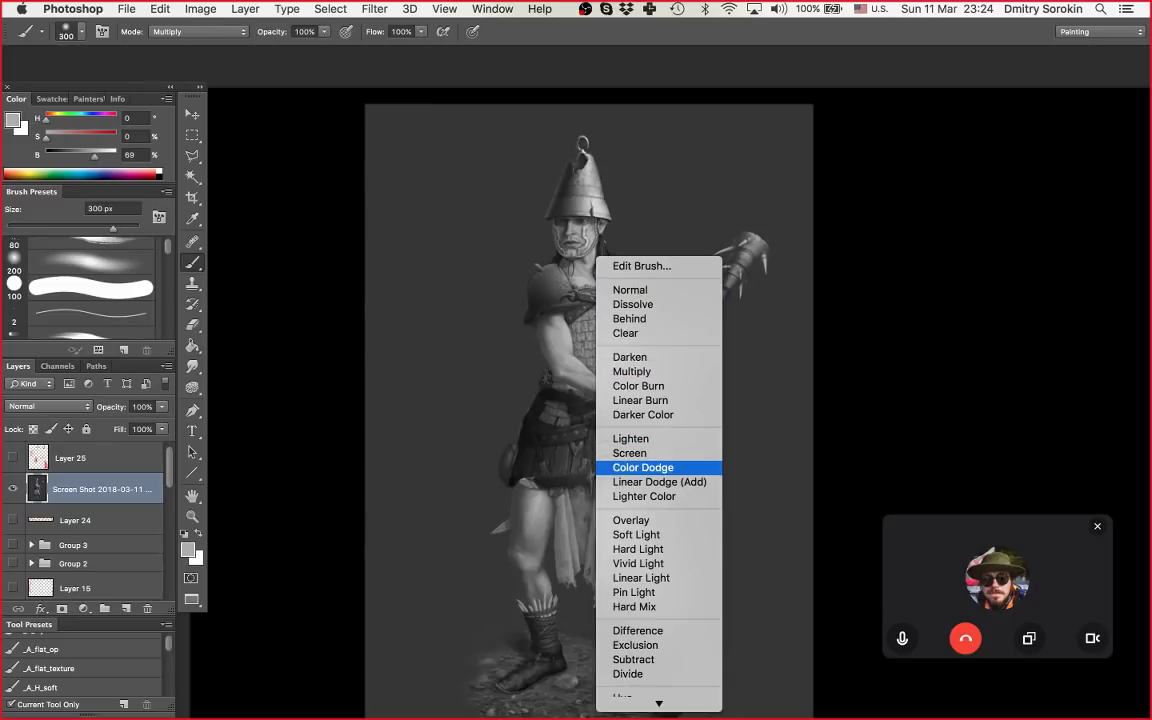
left_click(643, 467)
key("bracketleft")
key("bracketleft")
key("bracketleft")
key("bracketleft")
key("bracketleft")
key("bracketleft")
key("bracketleft")
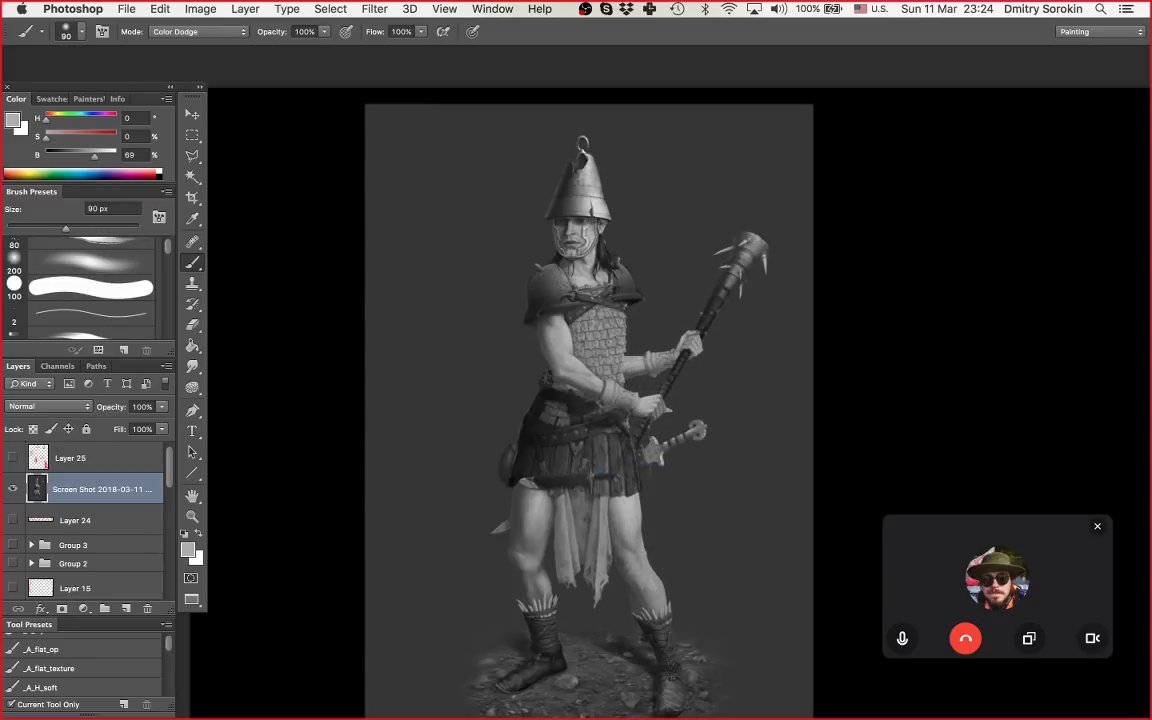
Step: Choose the textured 60 px brush preset with the broad tapering stroke
scroll(91, 287, "down", 2)
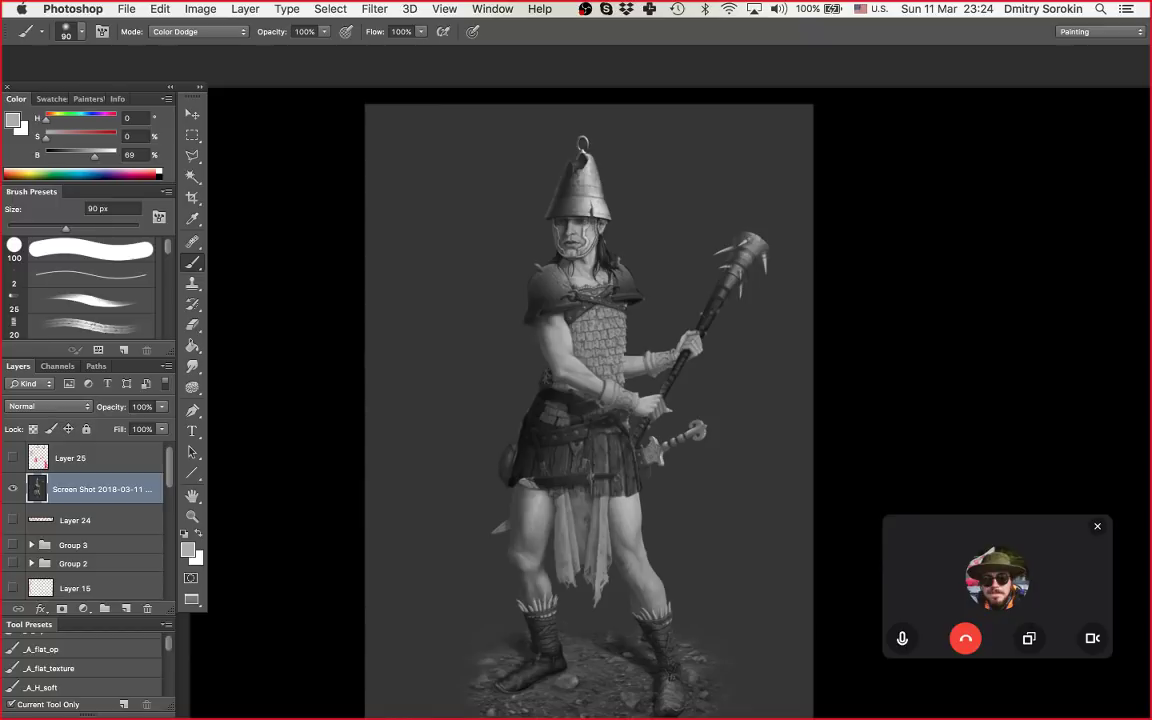
scroll(90, 285, "down", 1)
scroll(90, 285, "down", 3)
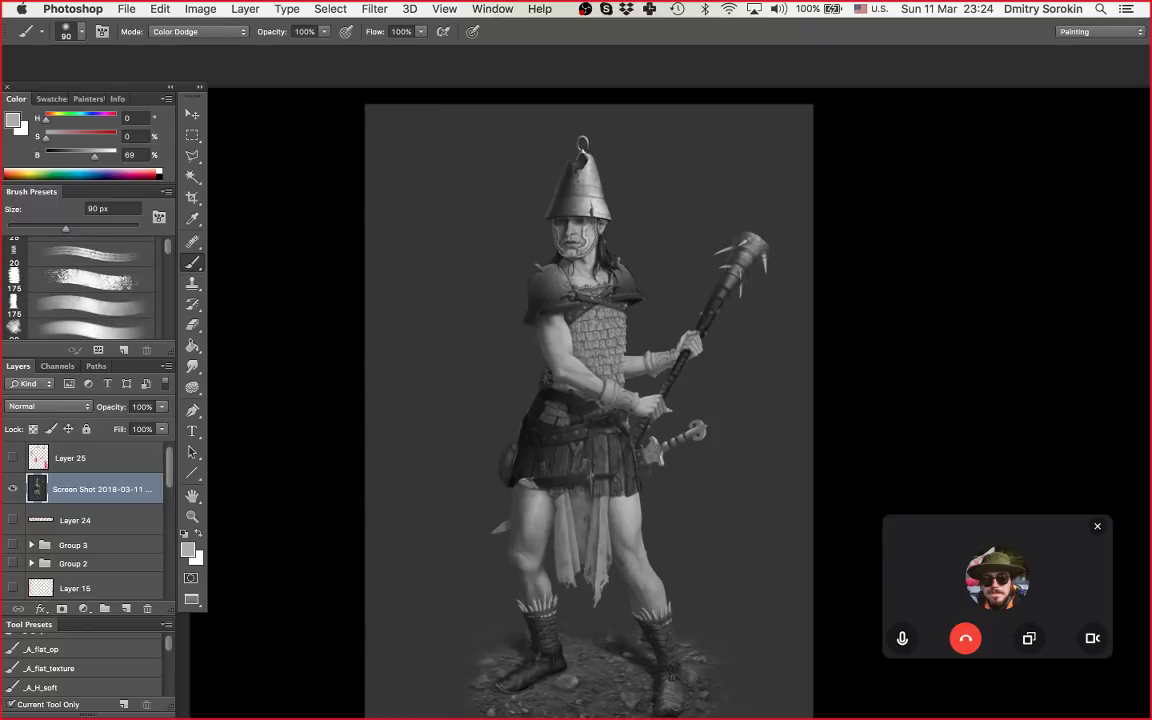
scroll(90, 285, "down", 8)
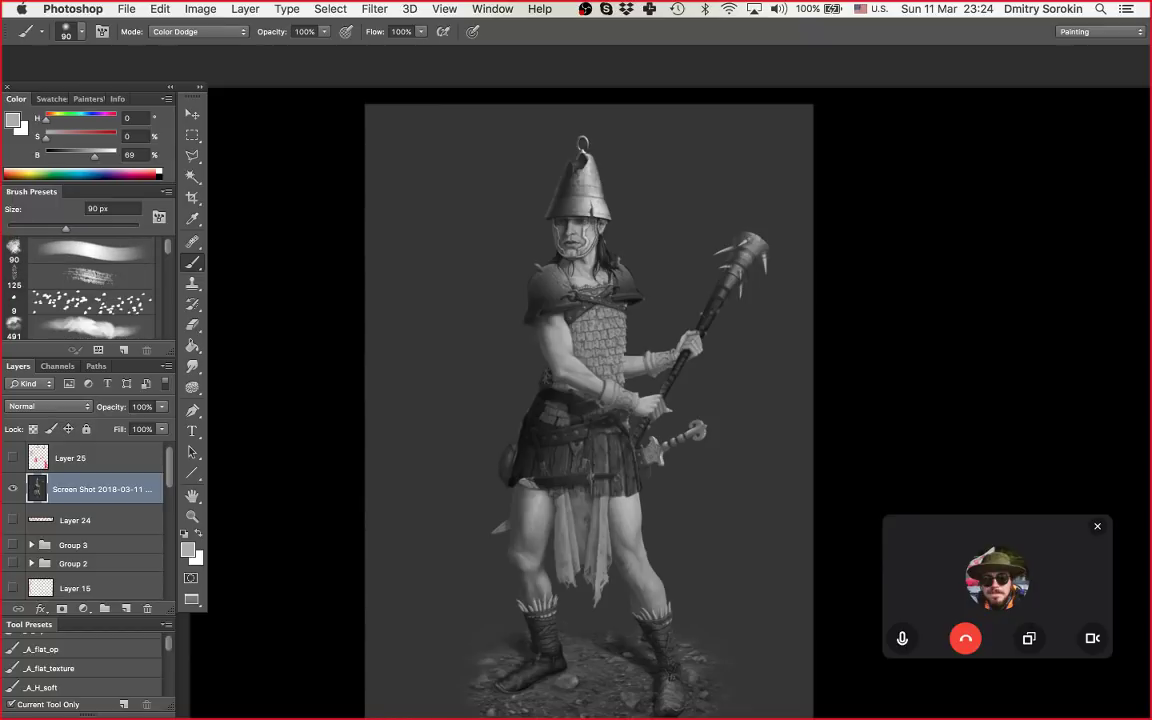
scroll(90, 285, "down", 8)
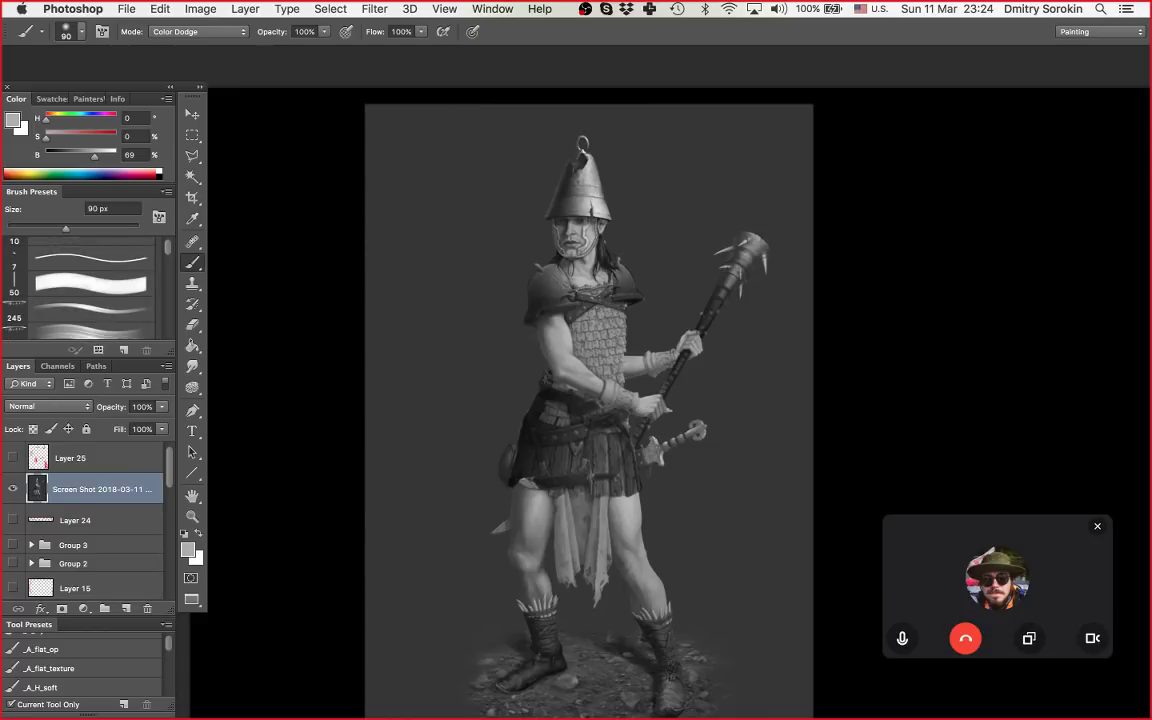
scroll(90, 285, "down", 1)
left_click(90, 272)
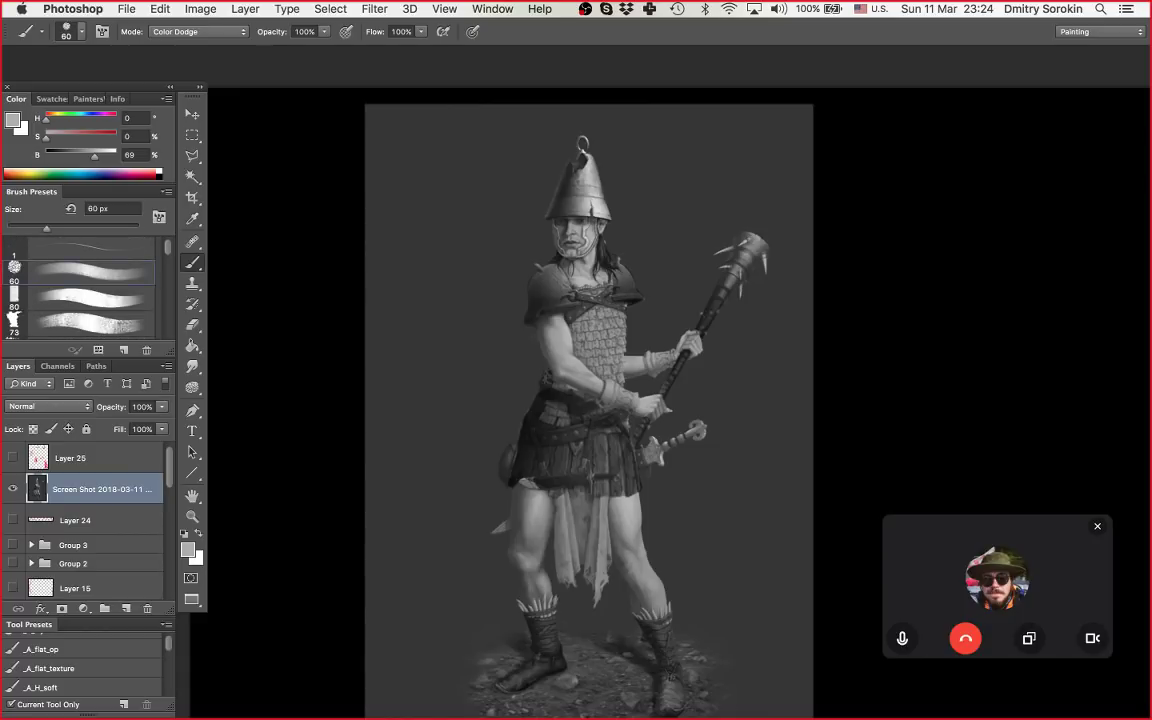
Step: Enlarge the textured brush to 90 px and paint Color Dodge highlights on the shoulder plates, undoing unwanted strokes
key("super+space")
left_click_drag(544, 261, 556, 261)
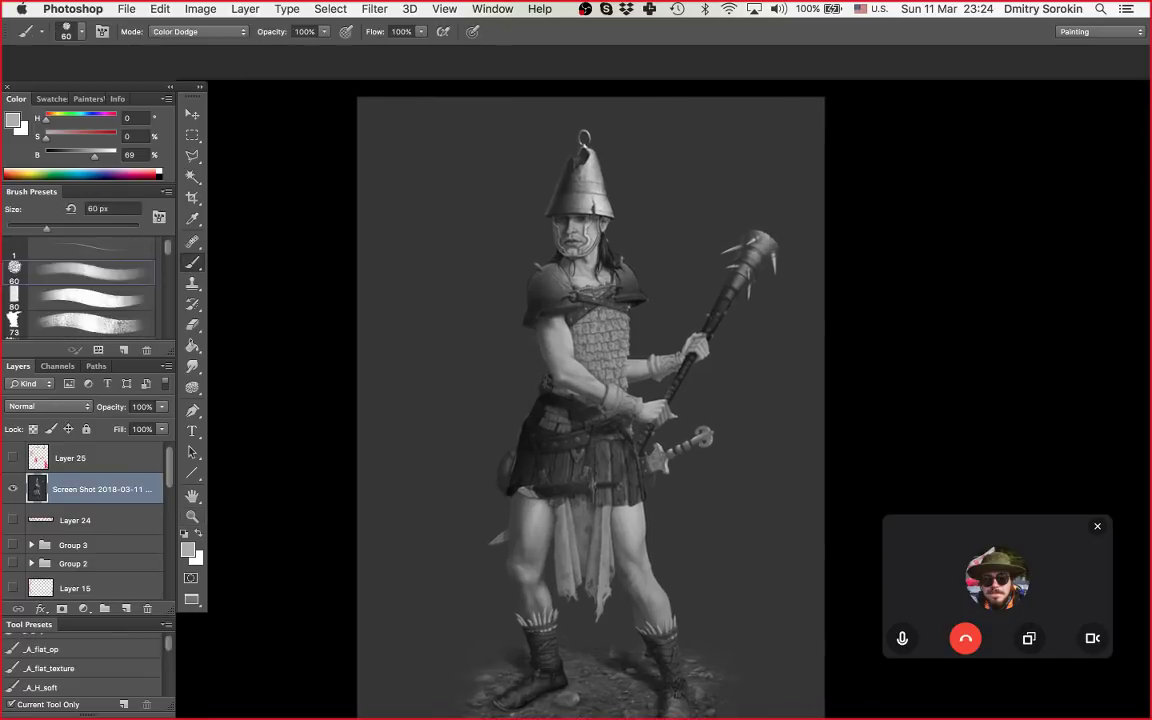
key("bracketright")
key("bracketright")
key("bracketright")
left_click(504, 251)
key("super+z")
mouse_move(501, 243)
left_mouse_down()
mouse_move(563, 277)
mouse_move(566, 249)
left_mouse_up()
key("z")
left_click_drag(645, 295, 580, 300)
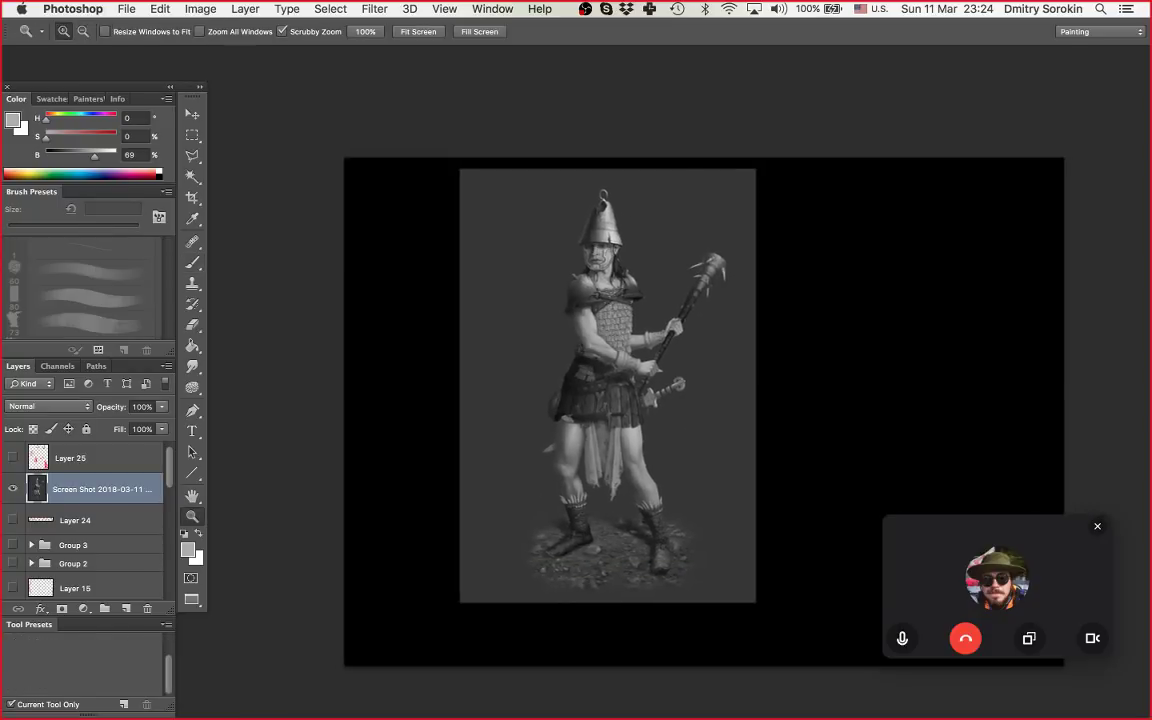
left_click_drag(733, 320, 785, 320)
key("b")
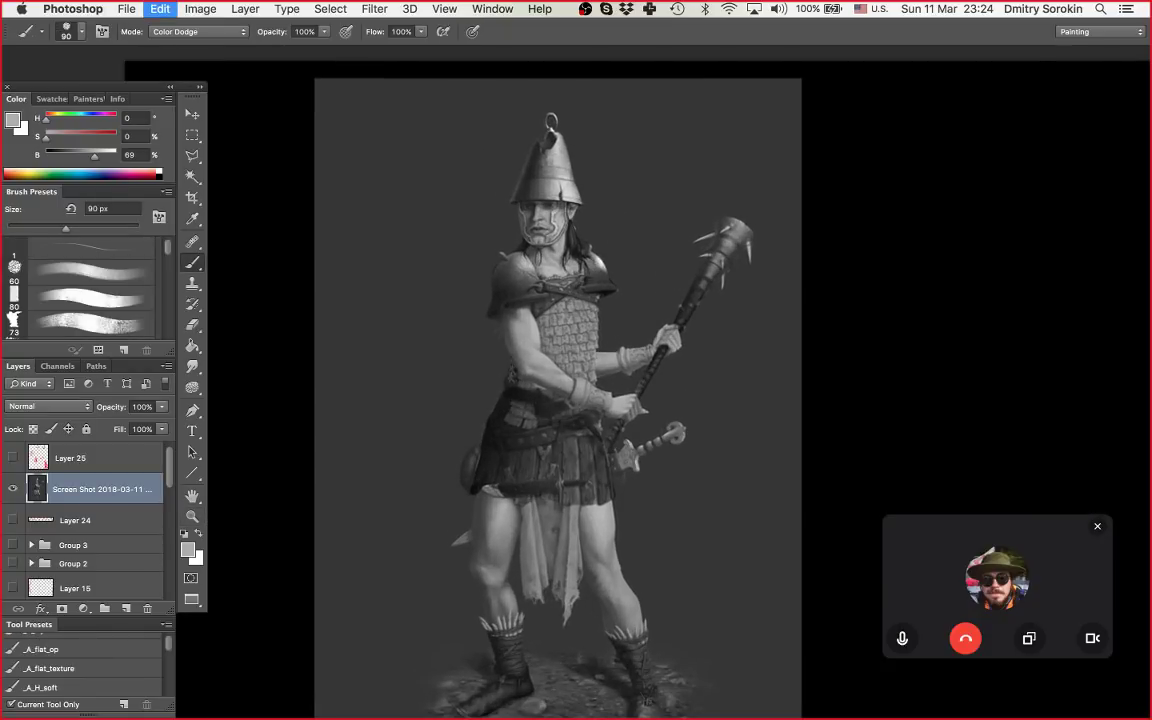
Step: Switch to the soft round brush in Multiply mode at 700 px for broad darkening, and undo the last pass
key("z")
left_click_drag(594, 300, 540, 304)
key("b")
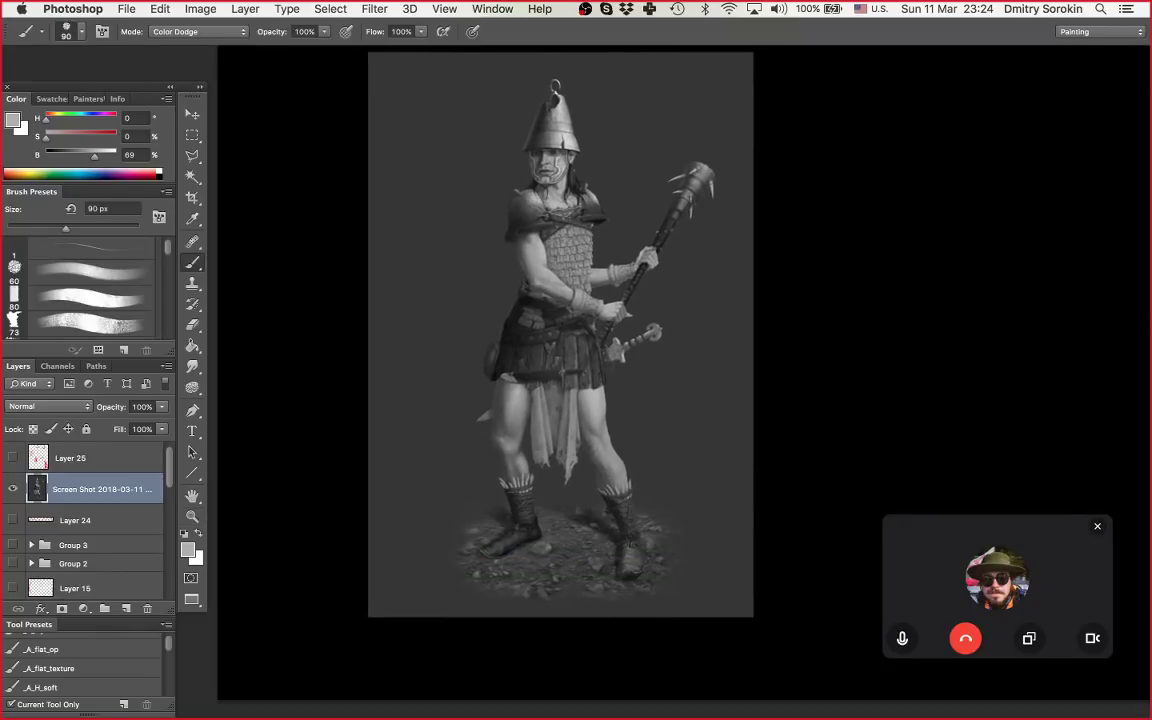
right_click(455, 308, "shift")
left_click(490, 423)
scroll(90, 290, "up", 5)
scroll(90, 300, "down", 2)
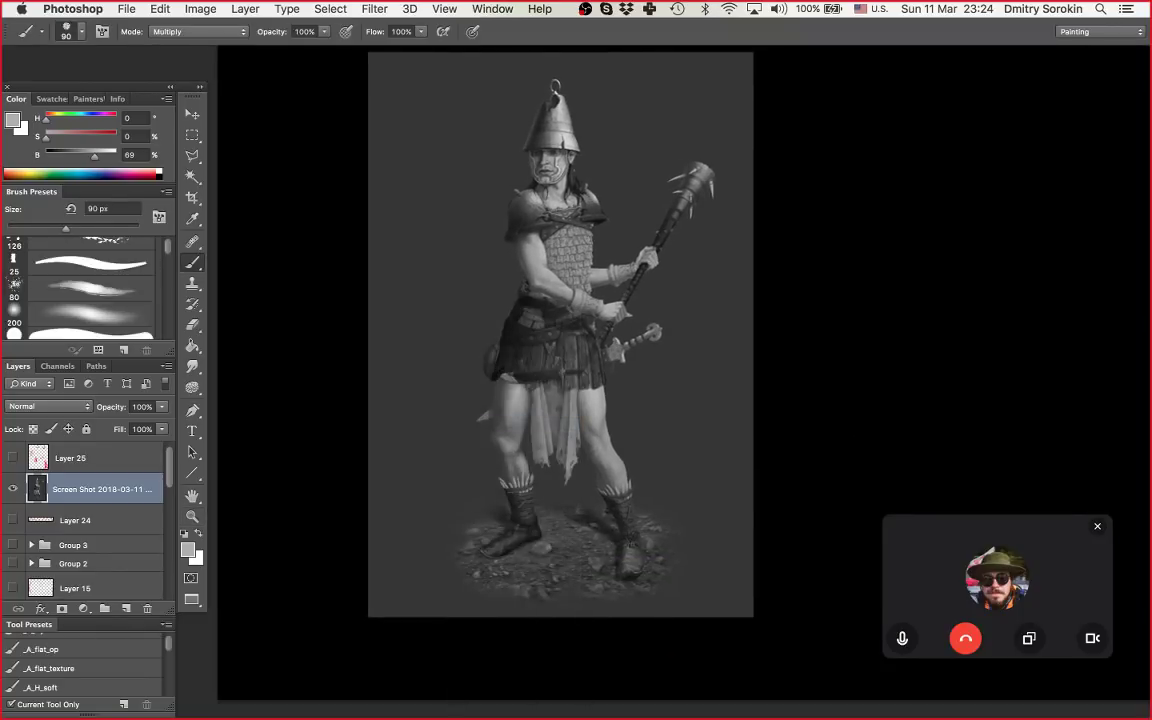
left_click(90, 314)
key("bracketright")
key("bracketright")
key("bracketright")
key("bracketright")
key("bracketright")
key("bracketright")
key("super+z")
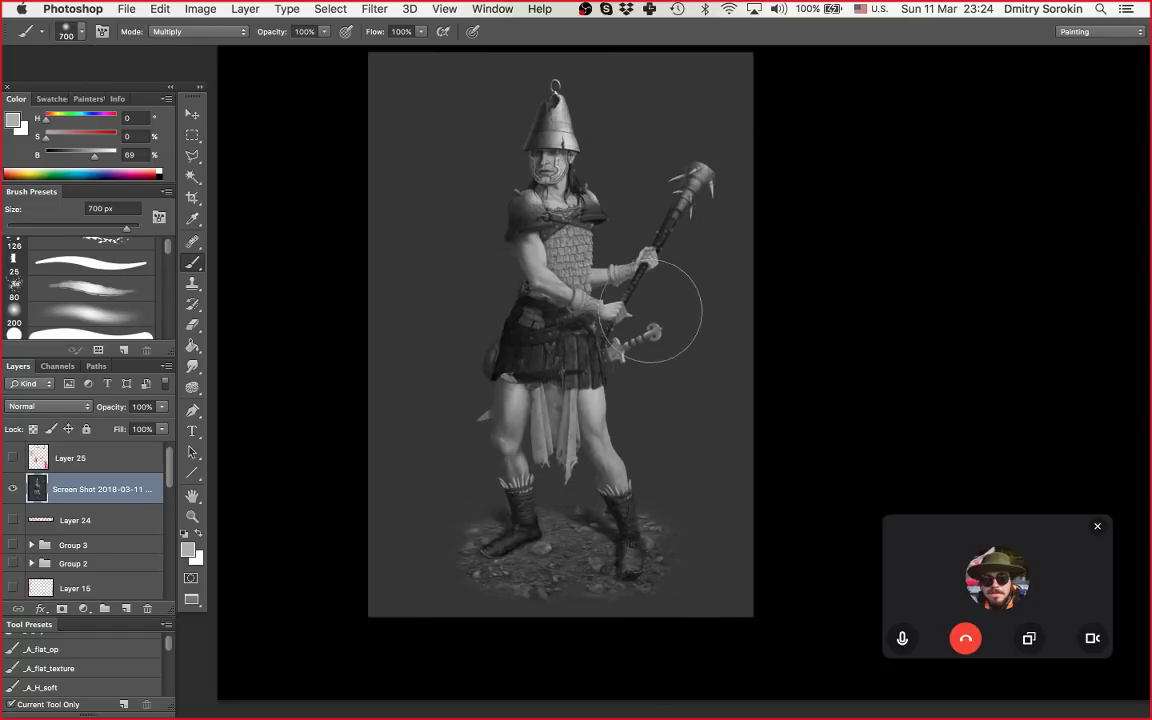
Step: Outline the bracer on the lower forearm as a polygonal selection and hide the selection outline
key("z")
mouse_move(655, 333)
left_mouse_down()
mouse_move(530, 333)
mouse_move(660, 324)
mouse_move(590, 320)
mouse_move(646, 318)
left_mouse_up()
key("l")
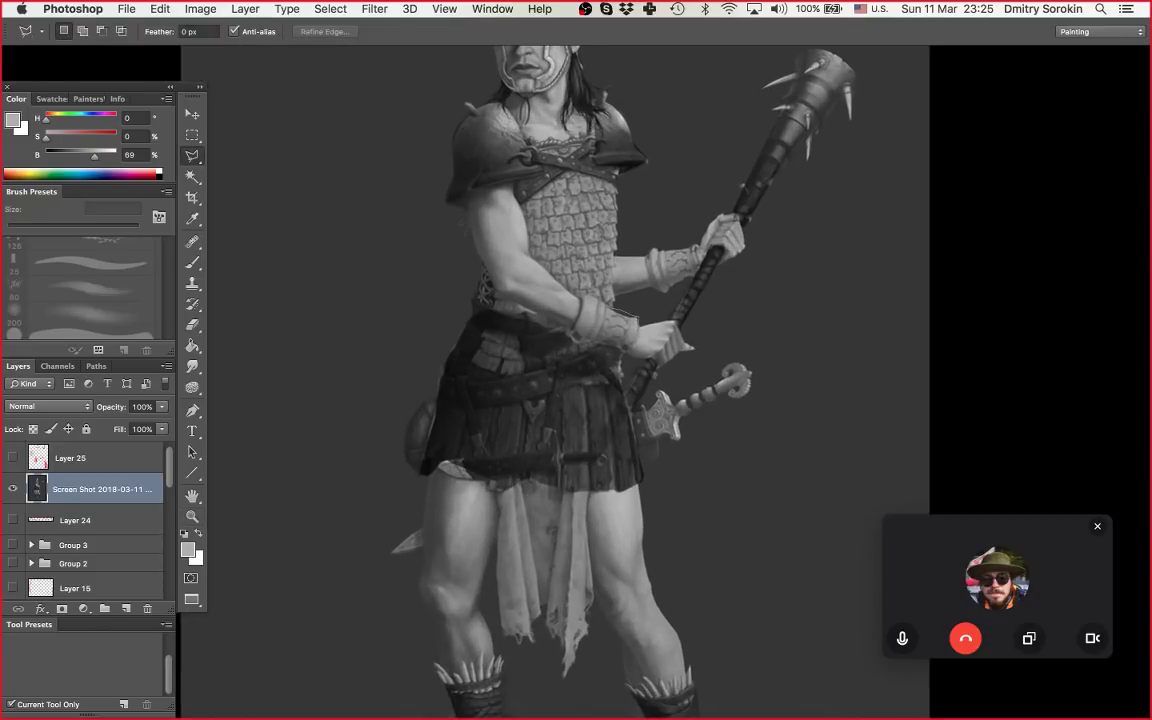
left_click(627, 351)
left_click(609, 346)
left_click(580, 303)
key("super+h")
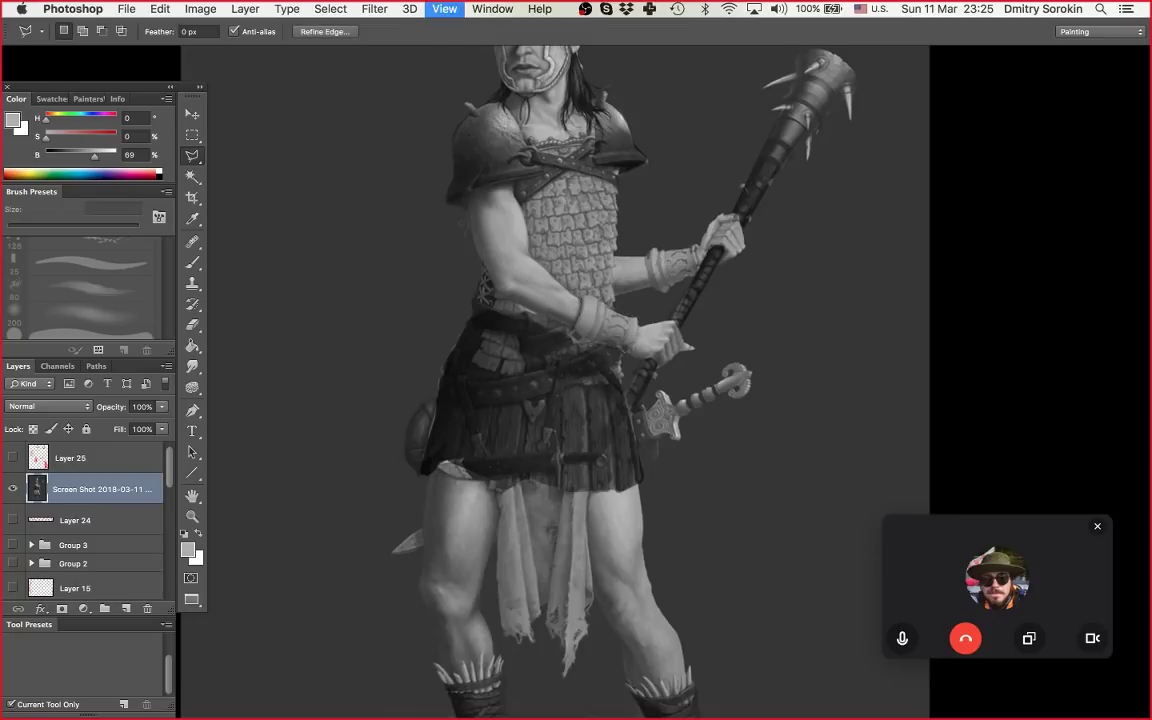
Step: Darken the selected lower bracer with soft Multiply strokes, reducing the brush to 80 px and undoing unwanted passes
key("b")
right_click(631, 285, "shift")
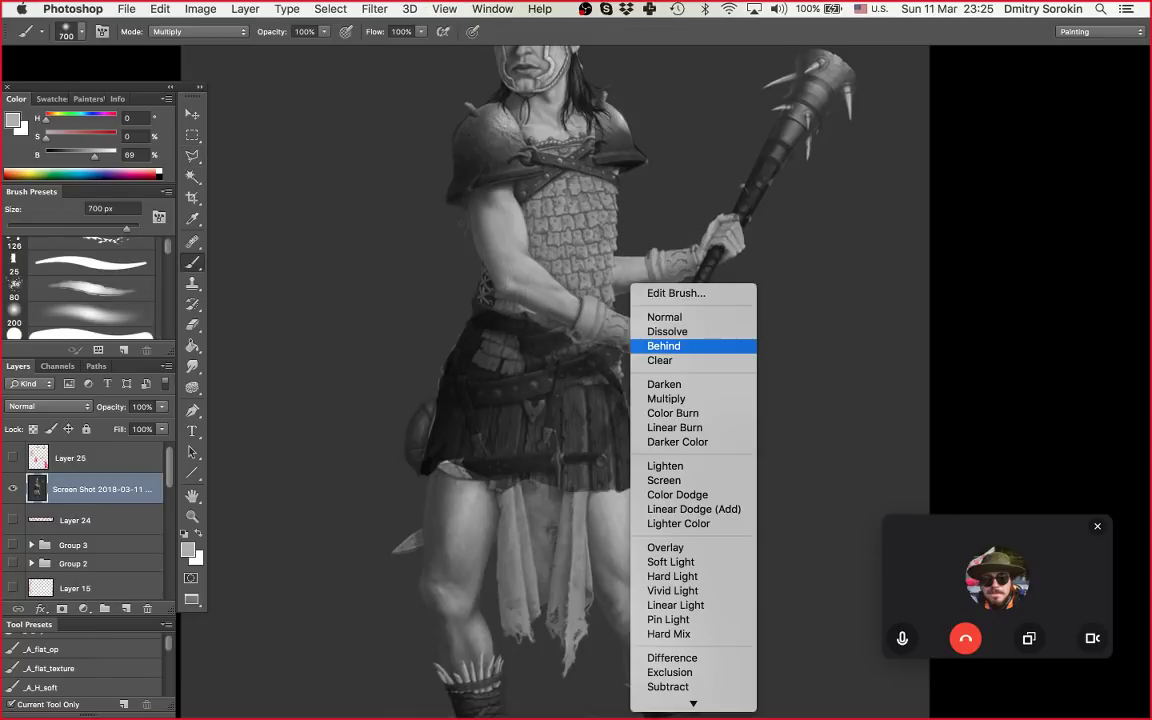
left_click(664, 399)
key("bracketleft")
key("bracketleft")
key("bracketleft")
key("bracketleft")
key("bracketleft")
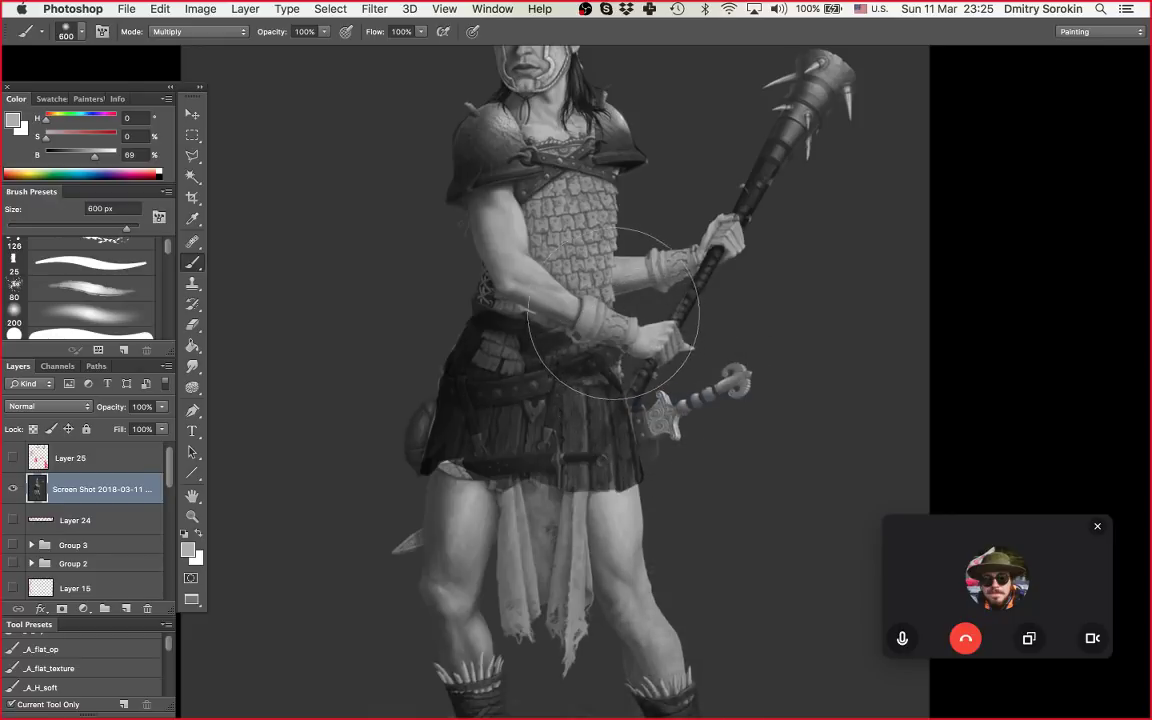
key("bracketleft")
key("bracketleft")
key("bracketleft")
key("bracketleft")
key("bracketleft")
key("bracketleft")
key("bracketleft")
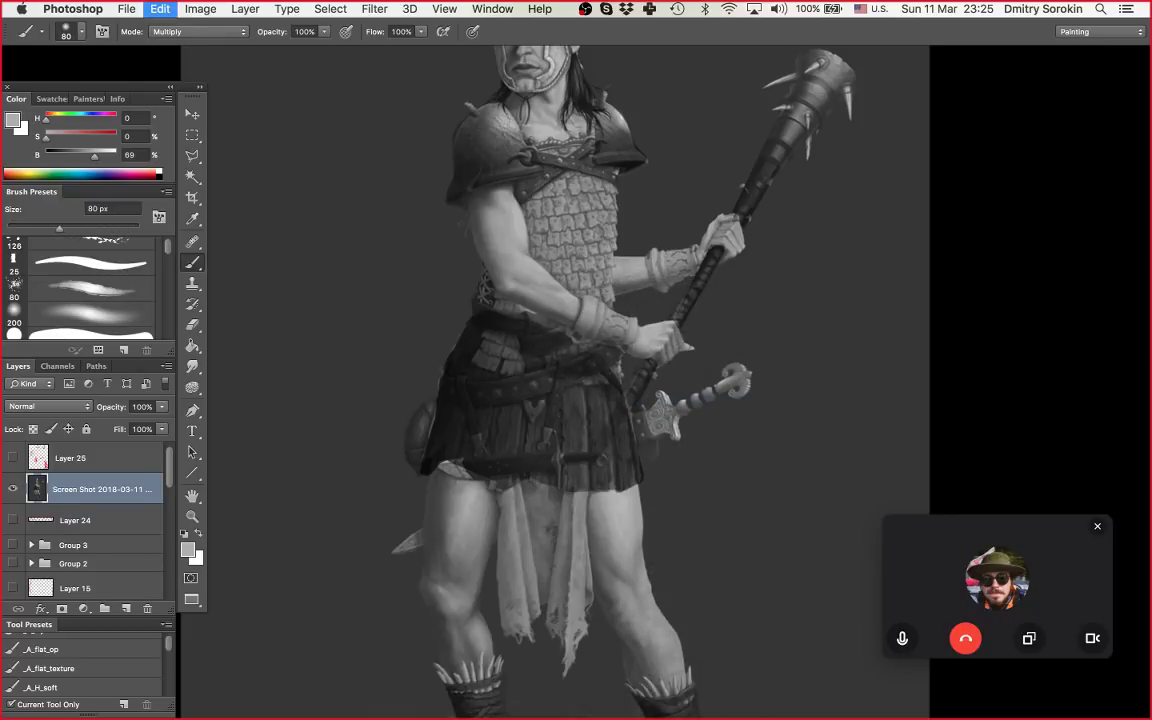
key("super+z")
left_click_drag(522, 293, 630, 342)
left_click_drag(524, 287, 566, 307)
Step: Paint a metallic highlight on the lower bracer with the 80 px brush in Color Dodge mode, undoing unwanted strokes
right_click(640, 286, "shift")
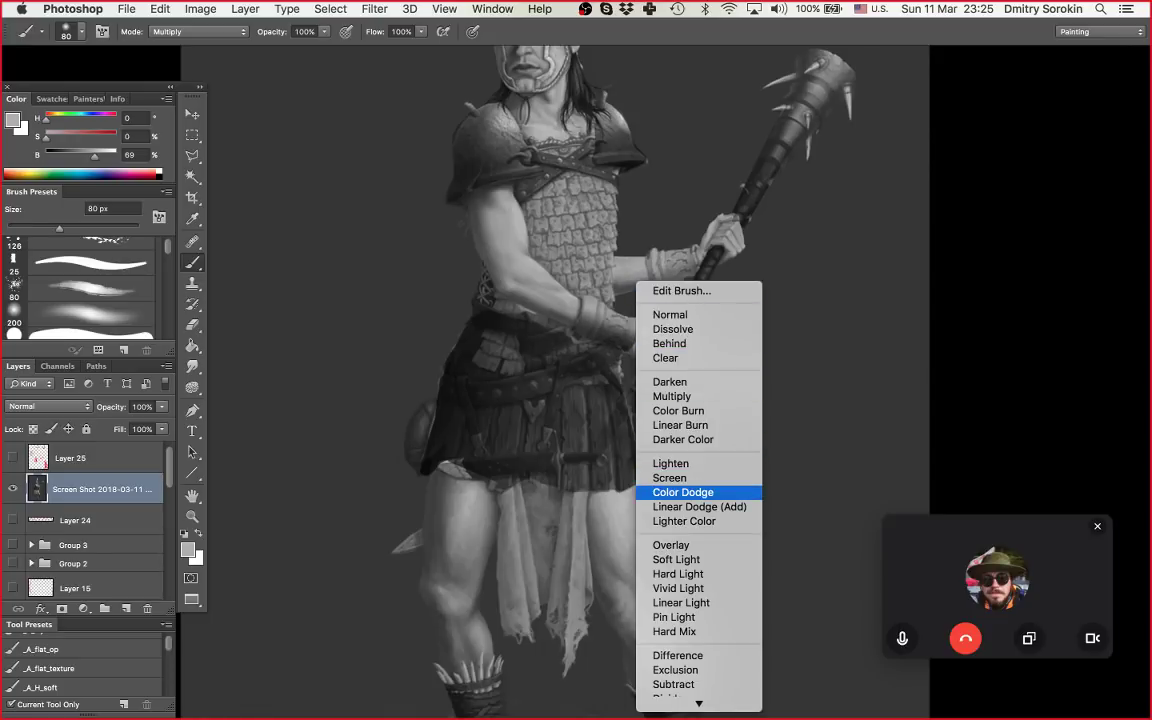
key("Return")
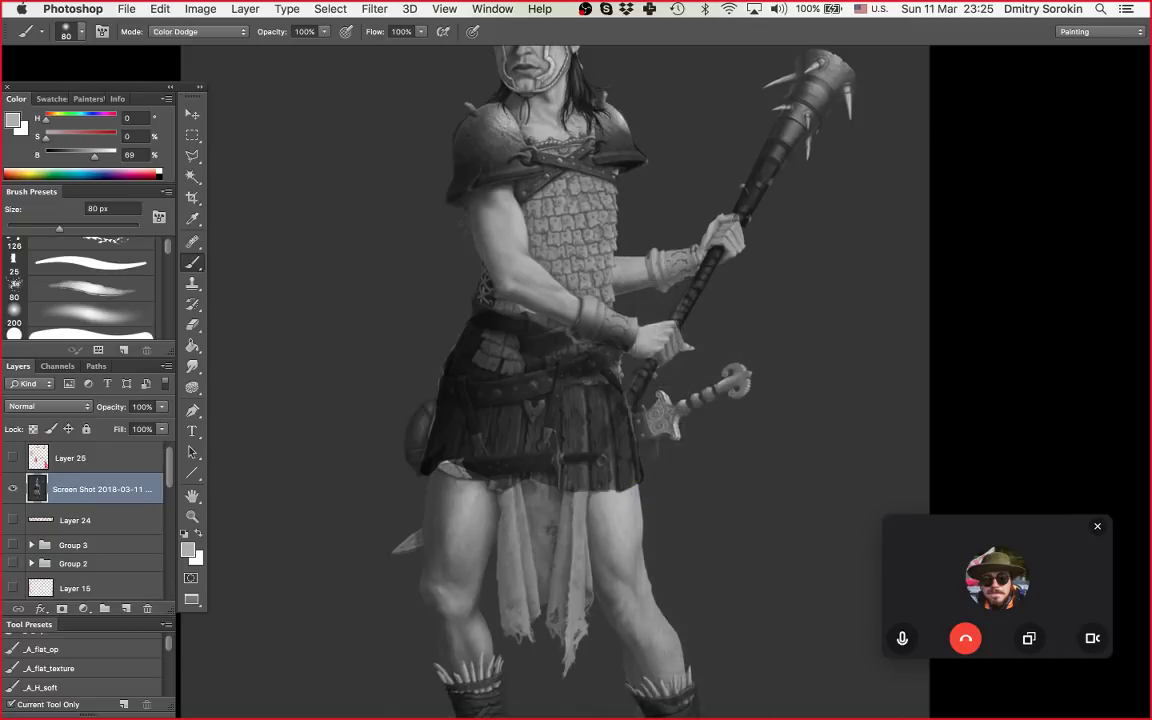
key("super+z")
mouse_move(530, 274)
left_mouse_down()
mouse_move(596, 322)
mouse_move(558, 289)
left_mouse_up()
key("super+z")
Step: Select the bracer on the far wrist and brighten it with Color Dodge strokes, undoing unwanted passes
key("z")
left_click_drag(622, 308, 593, 310)
key("super+equal")
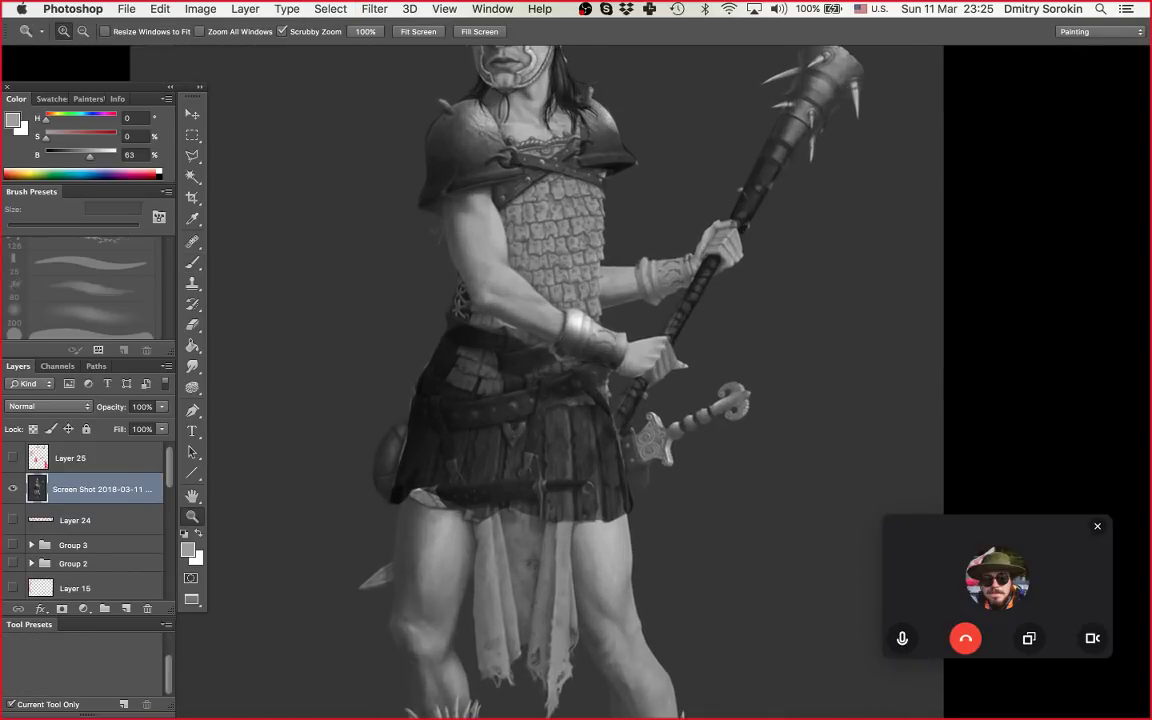
key("l")
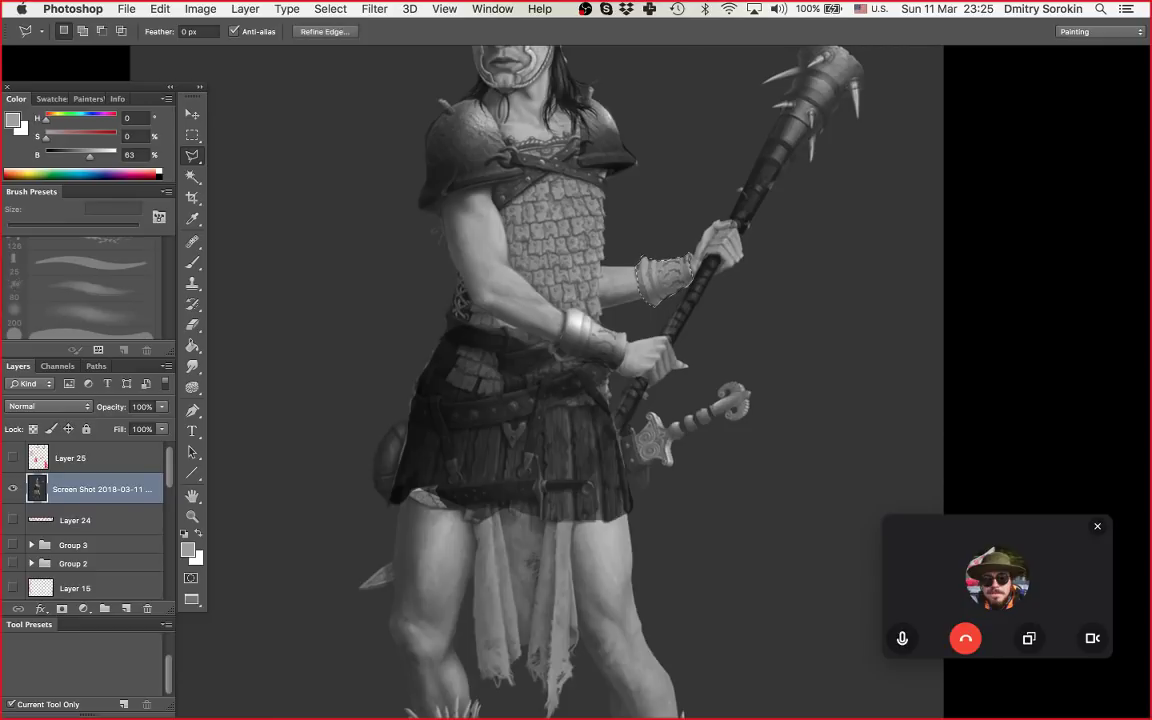
key("b")
key("super+z")
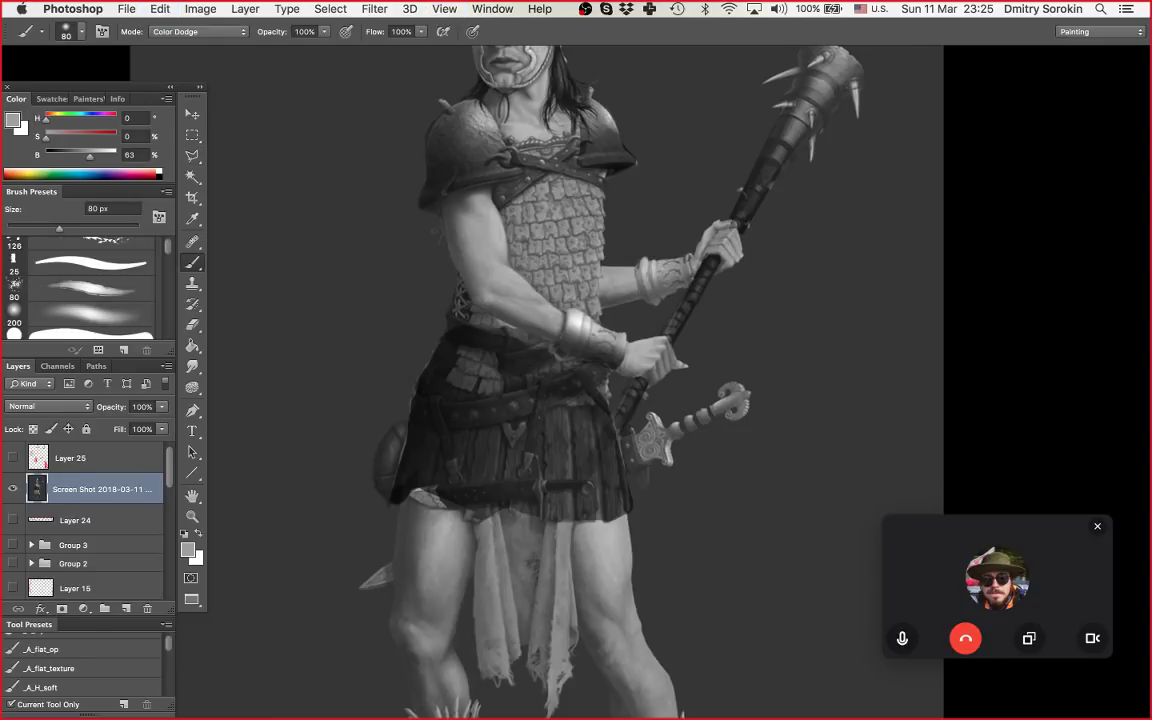
Step: Sample the dark gray of the skirt, set the brush to Multiply mode and shade around the bracers, undoing unwanted strokes
key("z")
mouse_move(629, 310)
left_mouse_down()
mouse_move(560, 312)
mouse_move(515, 330)
left_mouse_up()
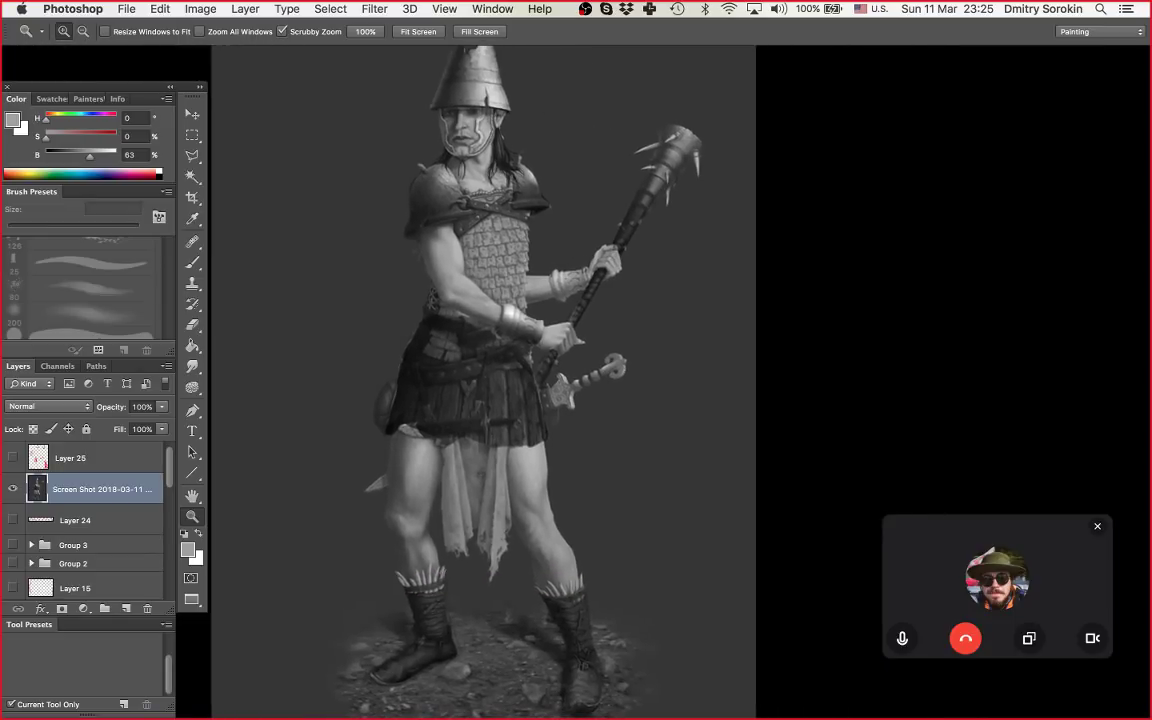
left_click_drag(295, 300, 285, 300)
key("b")
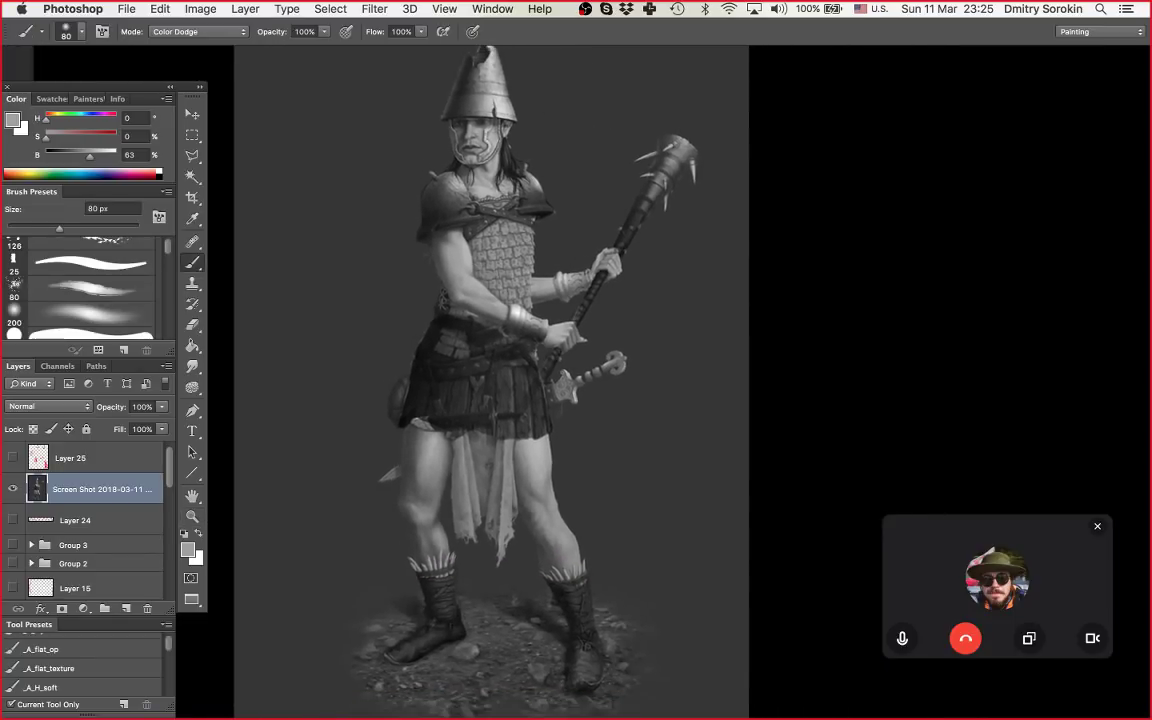
left_click(486, 348, "alt")
right_click(484, 343, "shift")
left_click(522, 458)
key("super+z")
left_click_drag(509, 263, 580, 288)
key("super+z")
key("z")
key("super+minus")
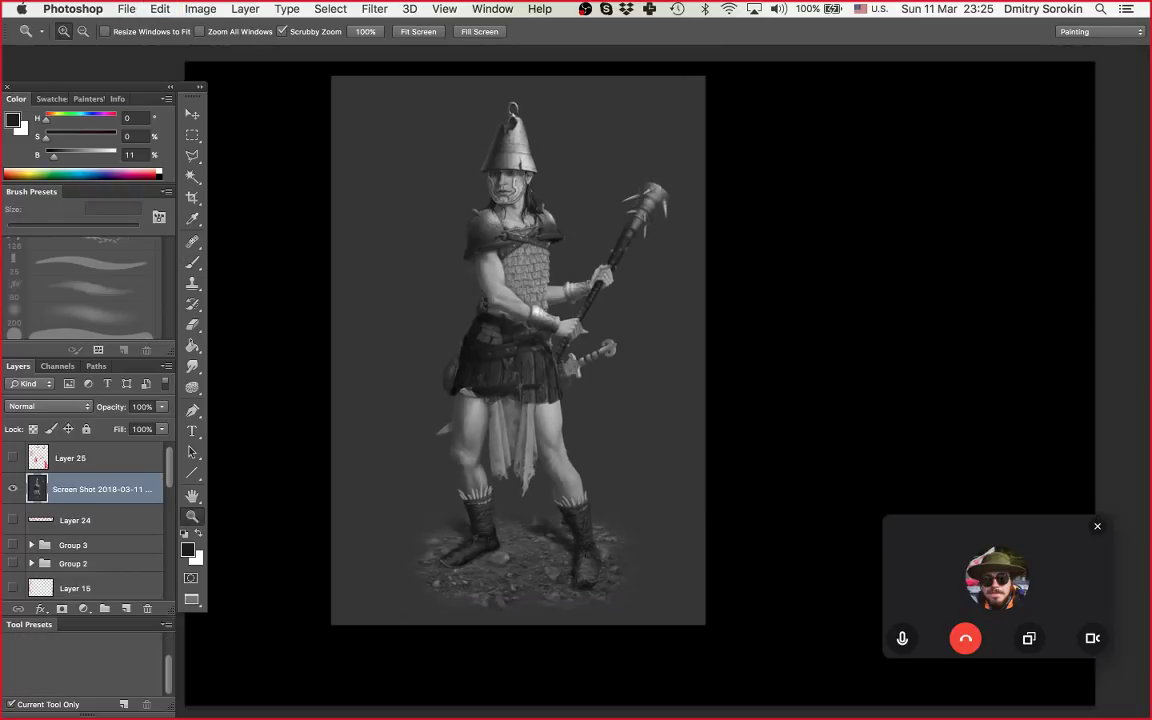
key("super+plus")
left_click_drag(682, 635, 633, 609)
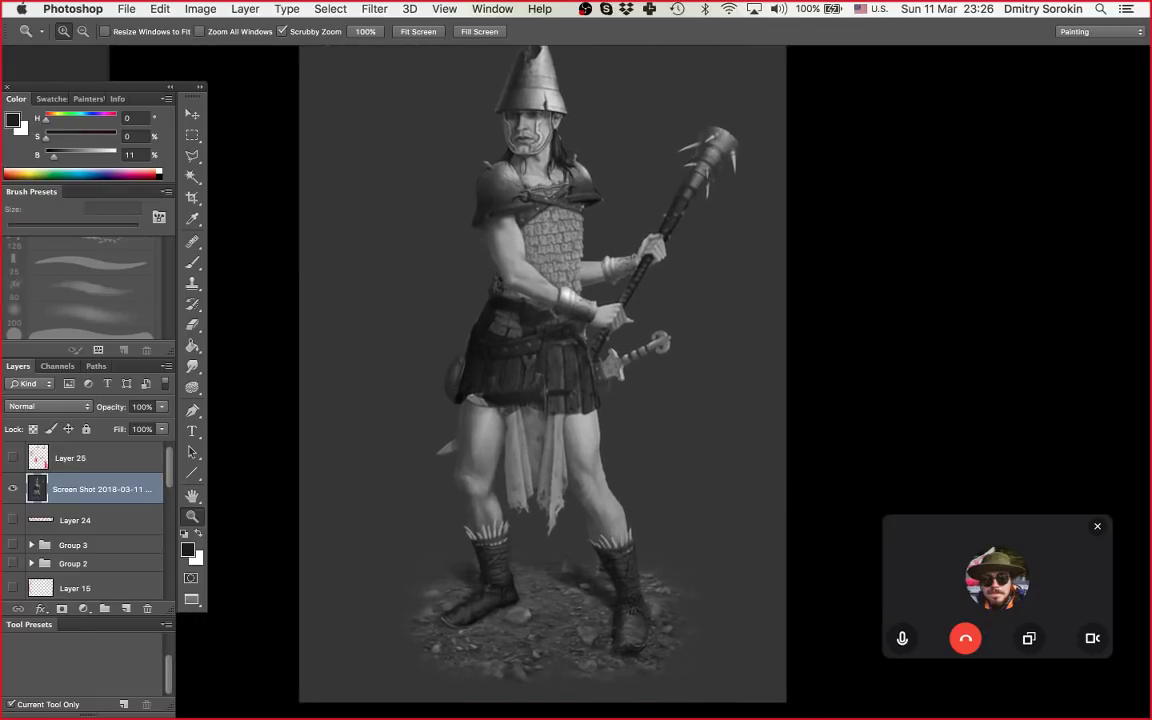
Step: Select the warrior's conical helmet with the Magic Wand, adding its remaining tones to the selection
key("super+minus")
key("super+plus")
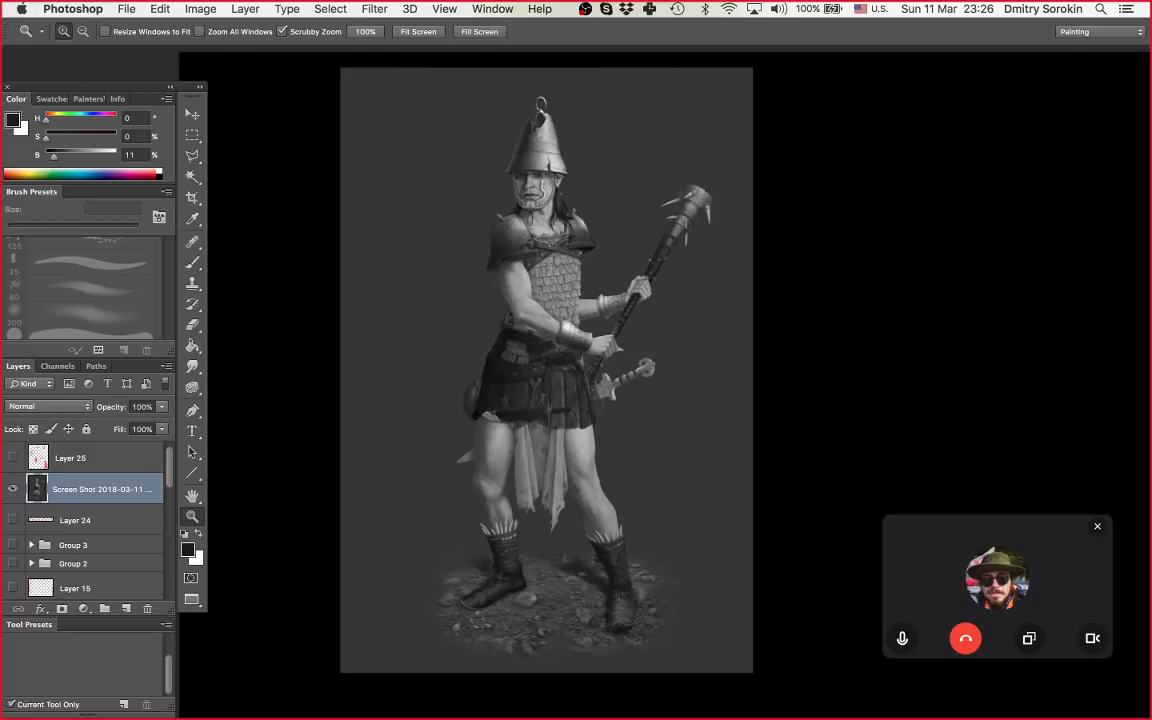
key("w")
left_click(485, 136)
left_click(552, 146)
left_click(547, 130, "shift")
left_click(545, 148, "shift")
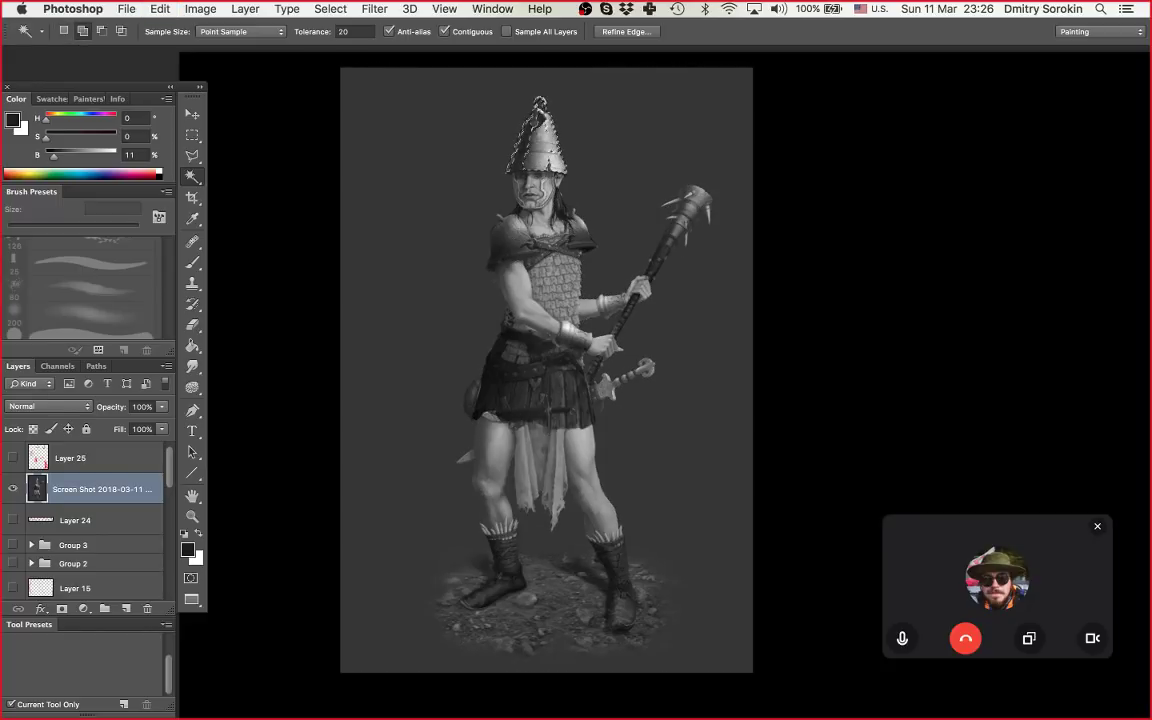
Step: Hide the selection edges and try shading the helmet with a 250 px soft brush in Multiply mode
key("super+h")
key("b")
key("]")
key("]")
key("]")
key("]")
key("]")
key("]")
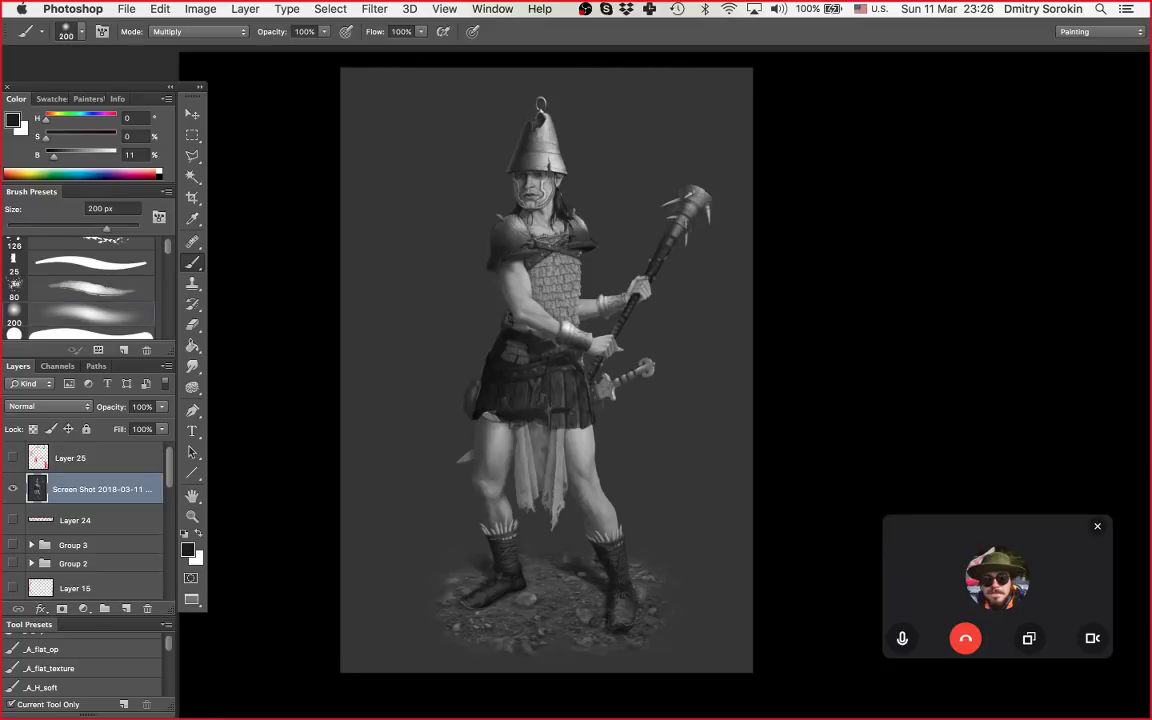
left_click_drag(536, 112, 545, 158)
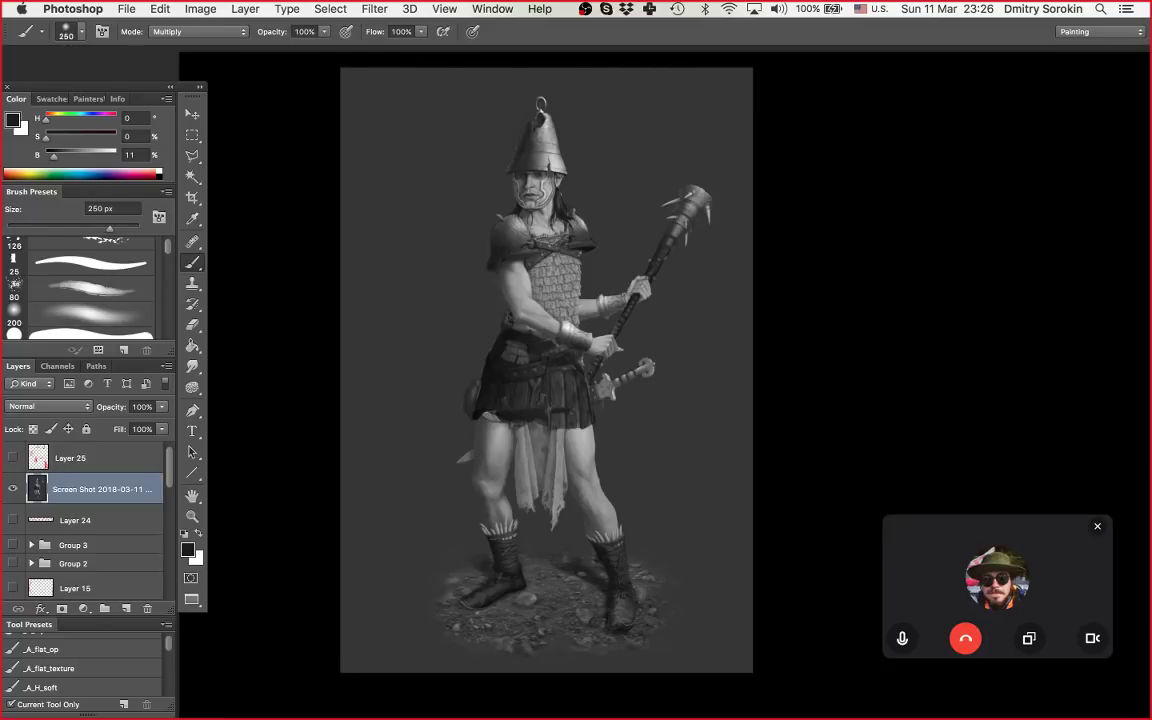
key("super+z")
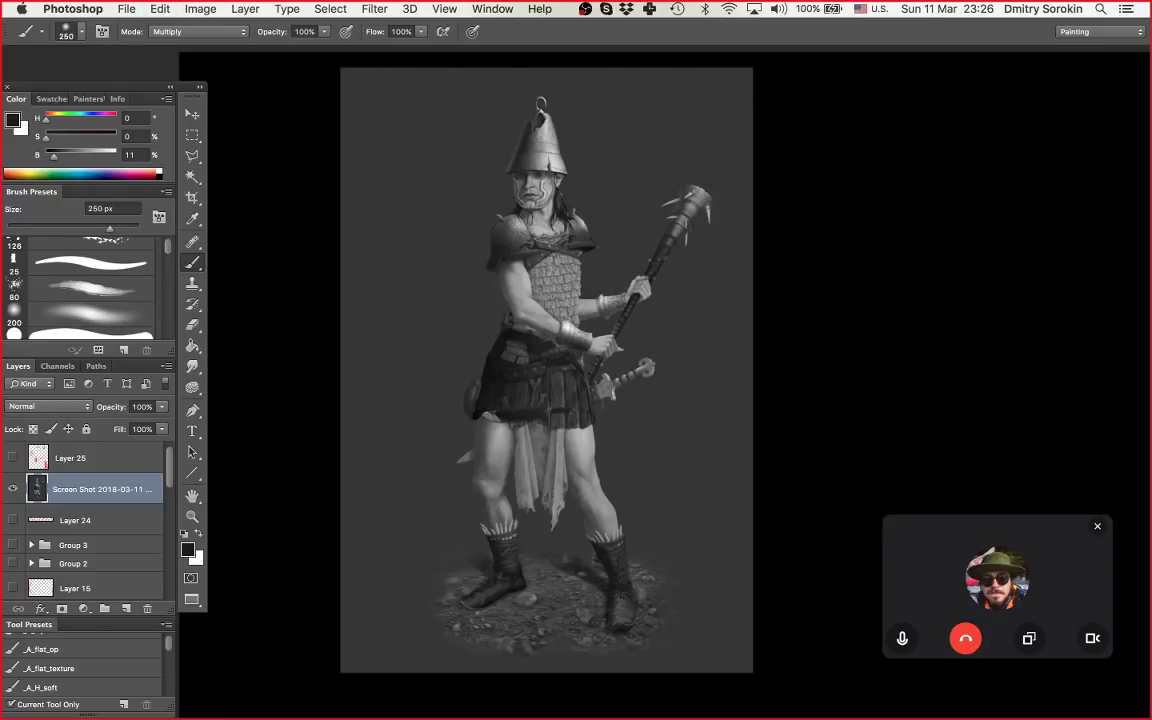
Step: Sample the dark gray background beside the helmet as the brush colour
left_click(605, 127, "alt")
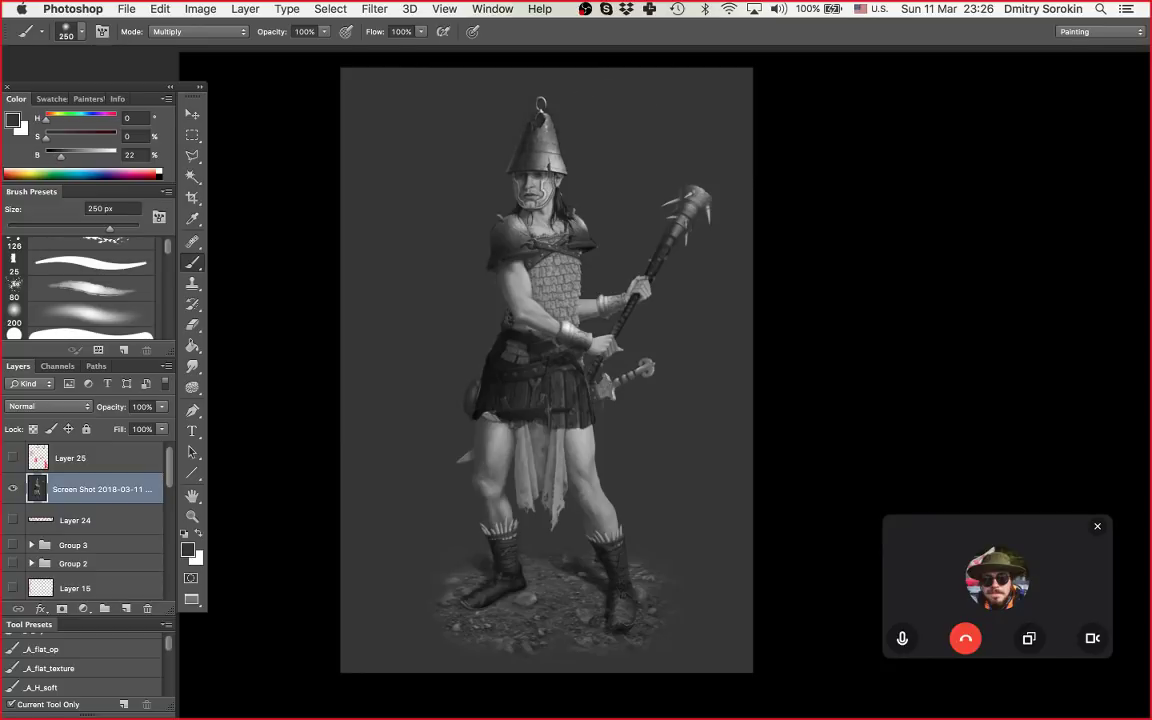
key("z")
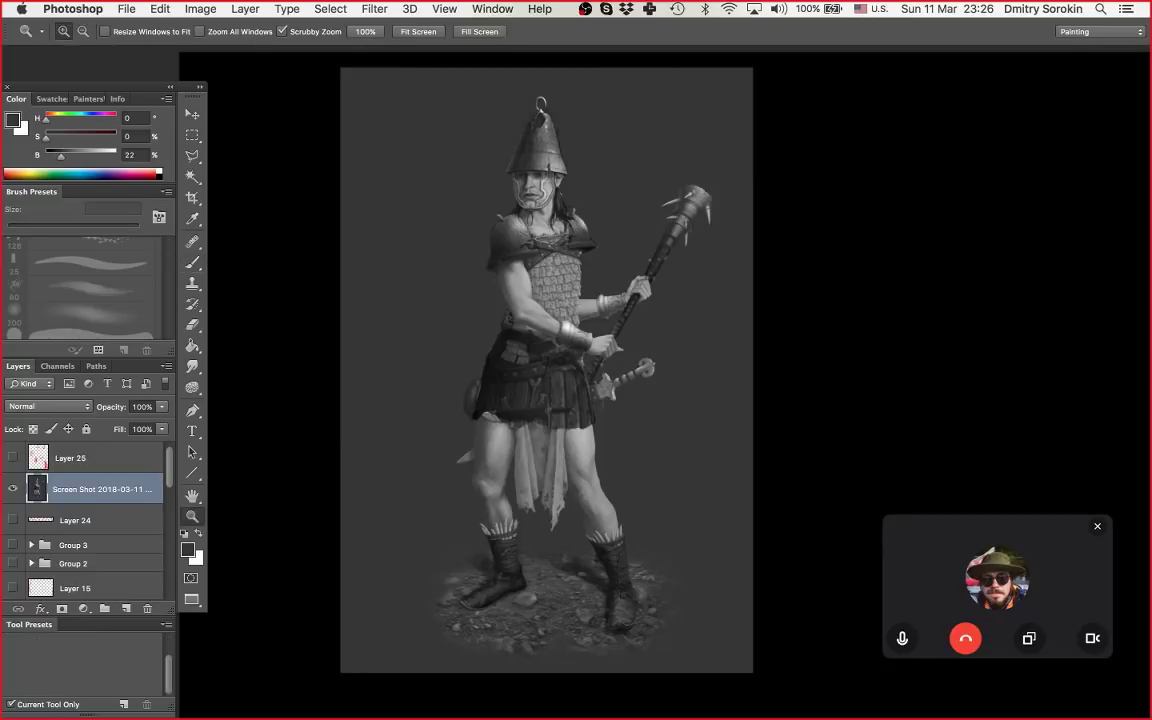
left_click_drag(549, 272, 690, 279)
key("b")
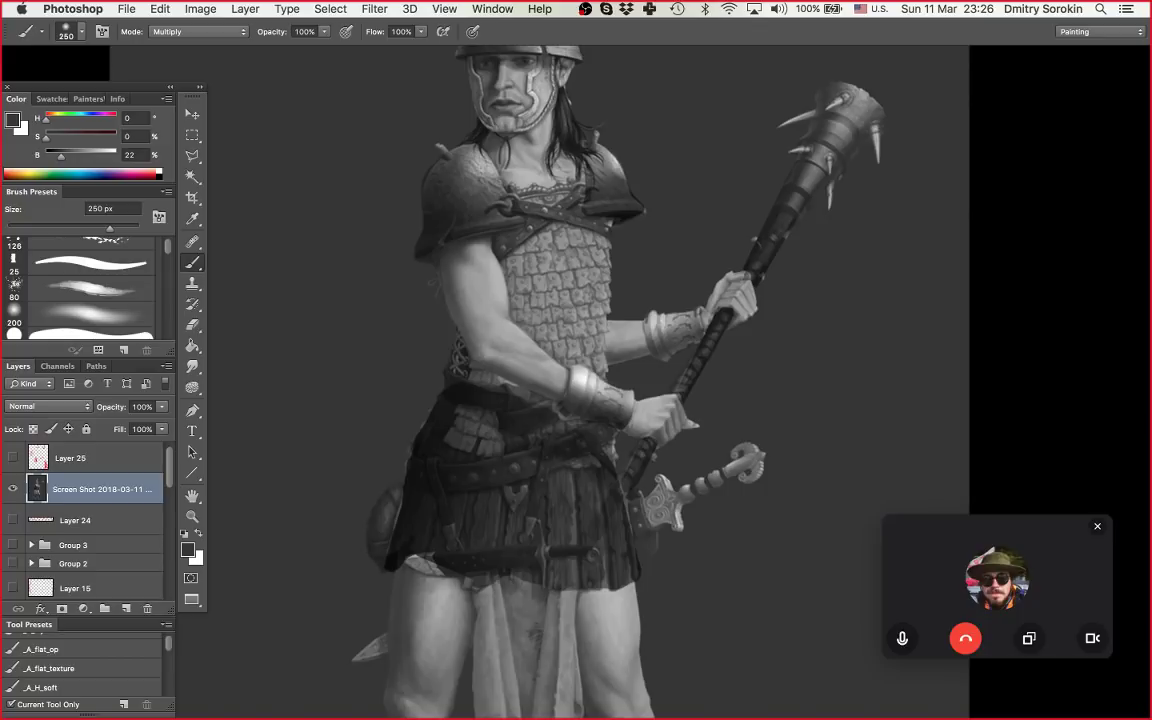
key("z")
mouse_move(593, 305)
left_mouse_down()
mouse_move(550, 305)
mouse_move(507, 224)
mouse_move(509, 274)
mouse_move(532, 260)
left_mouse_up()
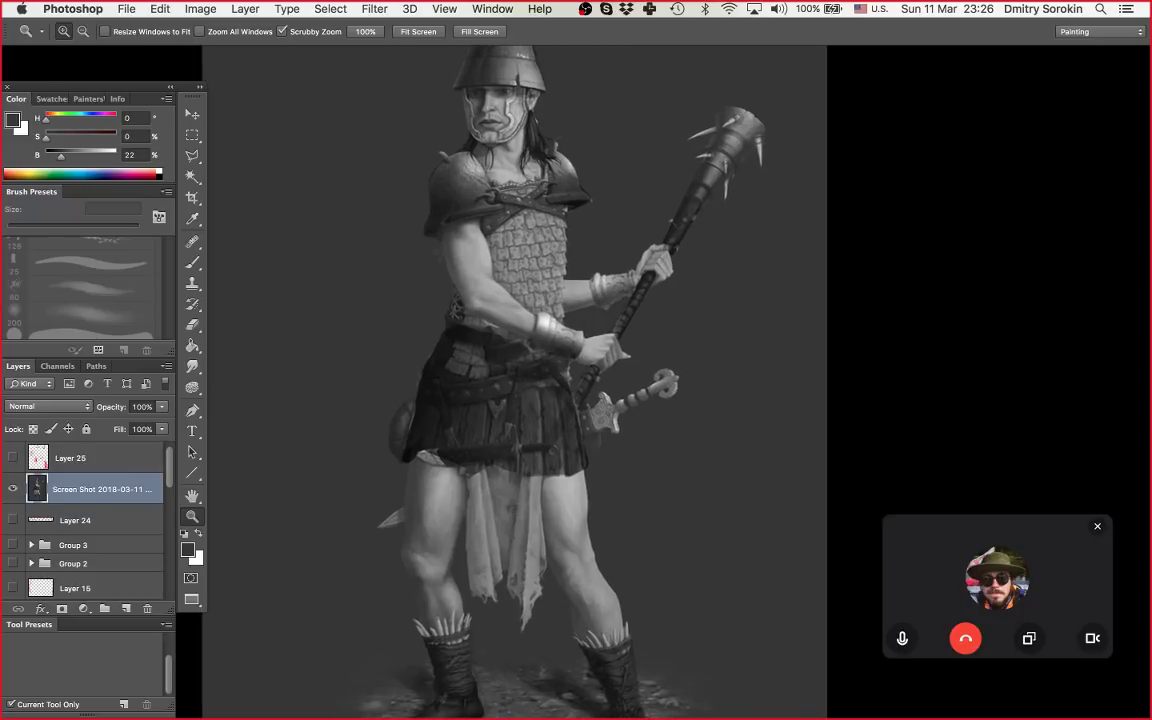
Step: Switch to the 25 px preset brush in Normal mode and enlarge it to 45 px
key("b")
key("bracketleft")
key("bracketleft")
key("bracketleft")
key("bracketleft")
key("bracketleft")
key("bracketleft")
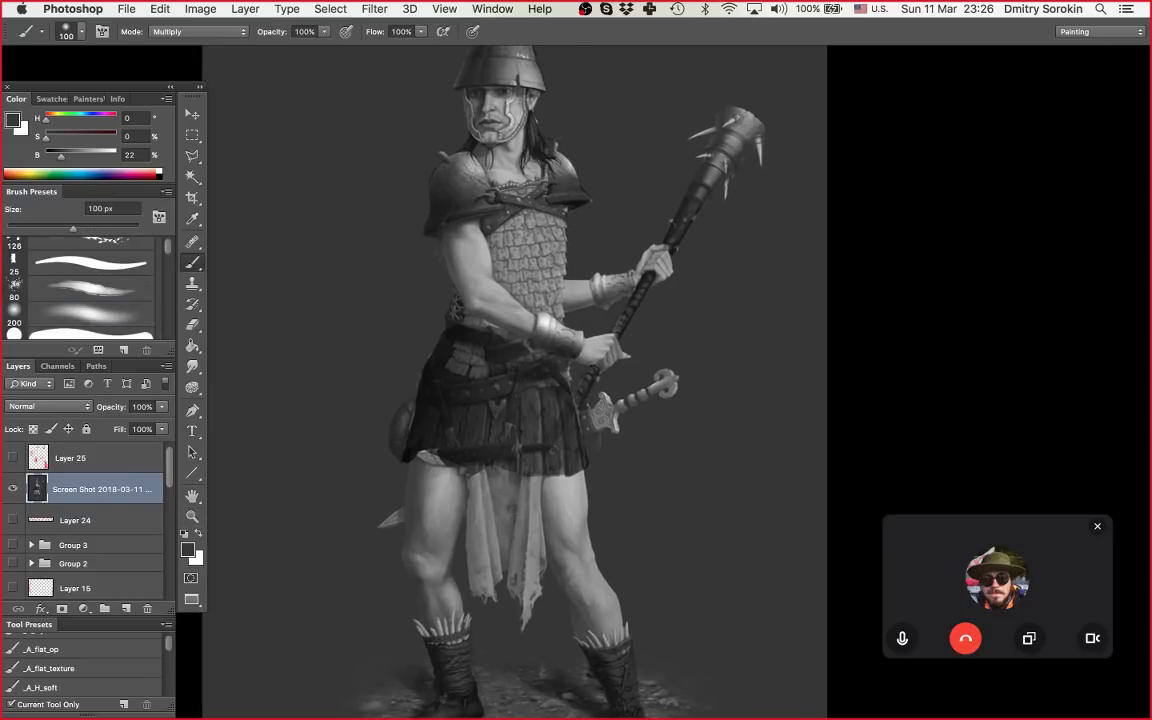
left_click(90, 263)
right_click(345, 261, "shift")
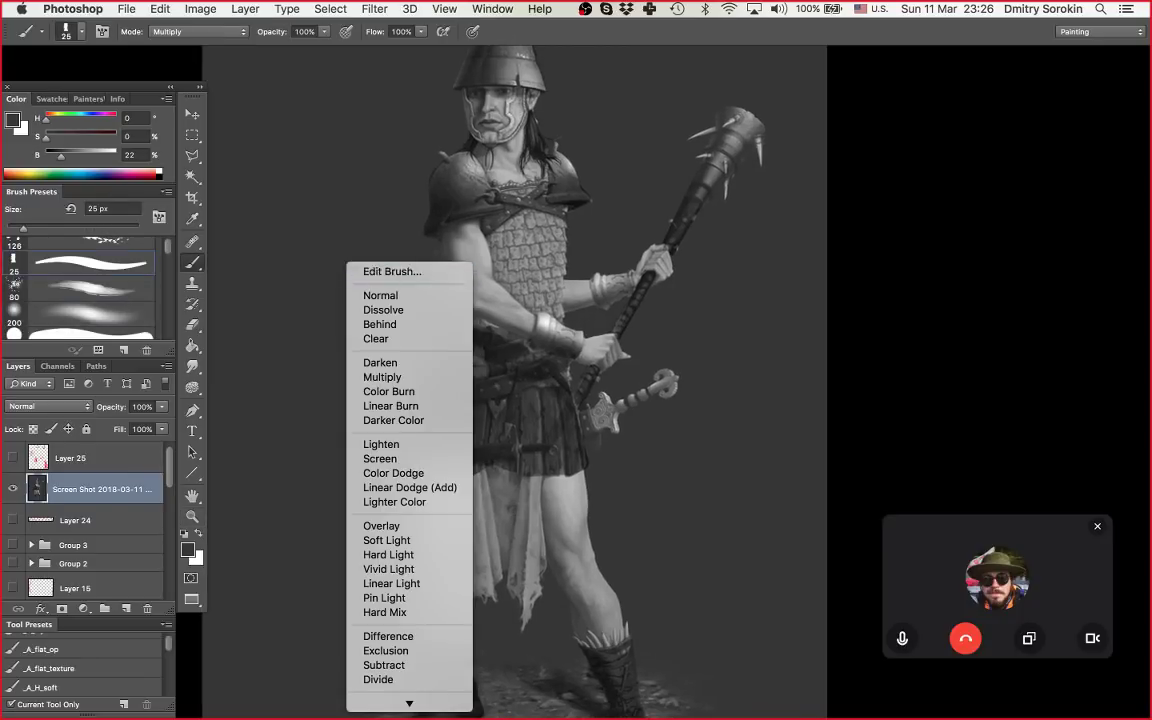
left_click(382, 296)
key("bracketright")
key("bracketright")
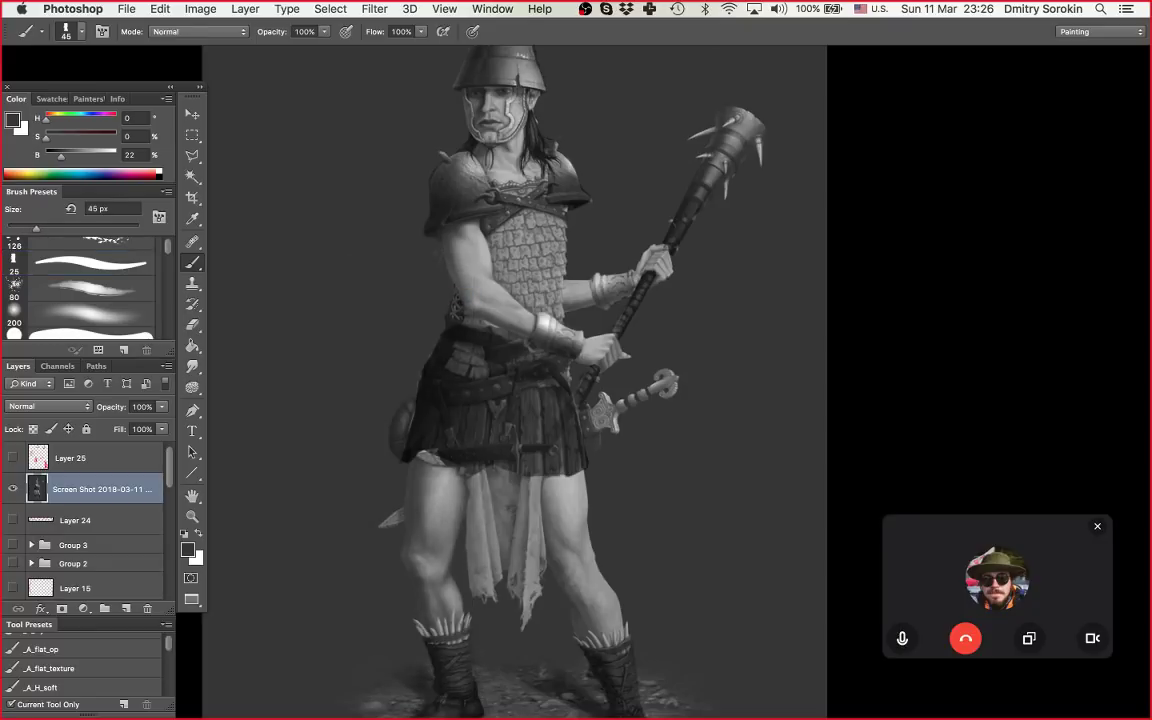
Step: Sample a light gray of 59% brightness from the figure and set the brush to Multiply, 20% opacity and 40 px
left_click(480, 362, "alt")
right_click(550, 242, "shift")
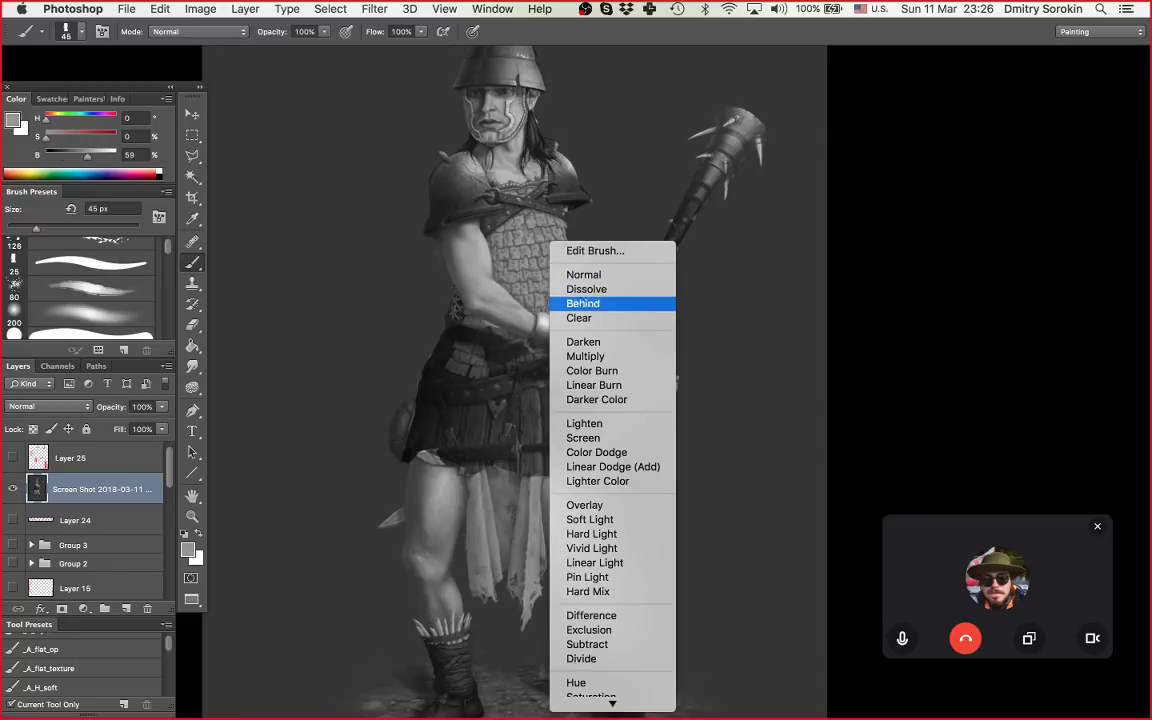
left_click(586, 356)
key("2")
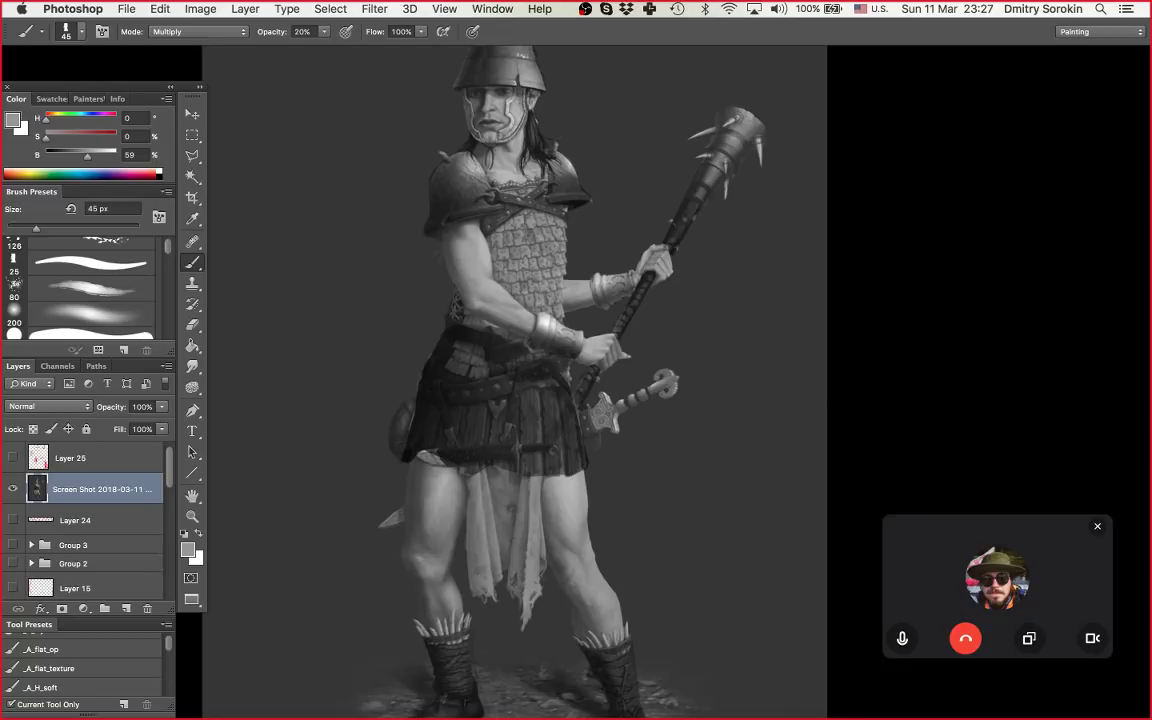
key("bracketright")
key("bracketright")
key("bracketright")
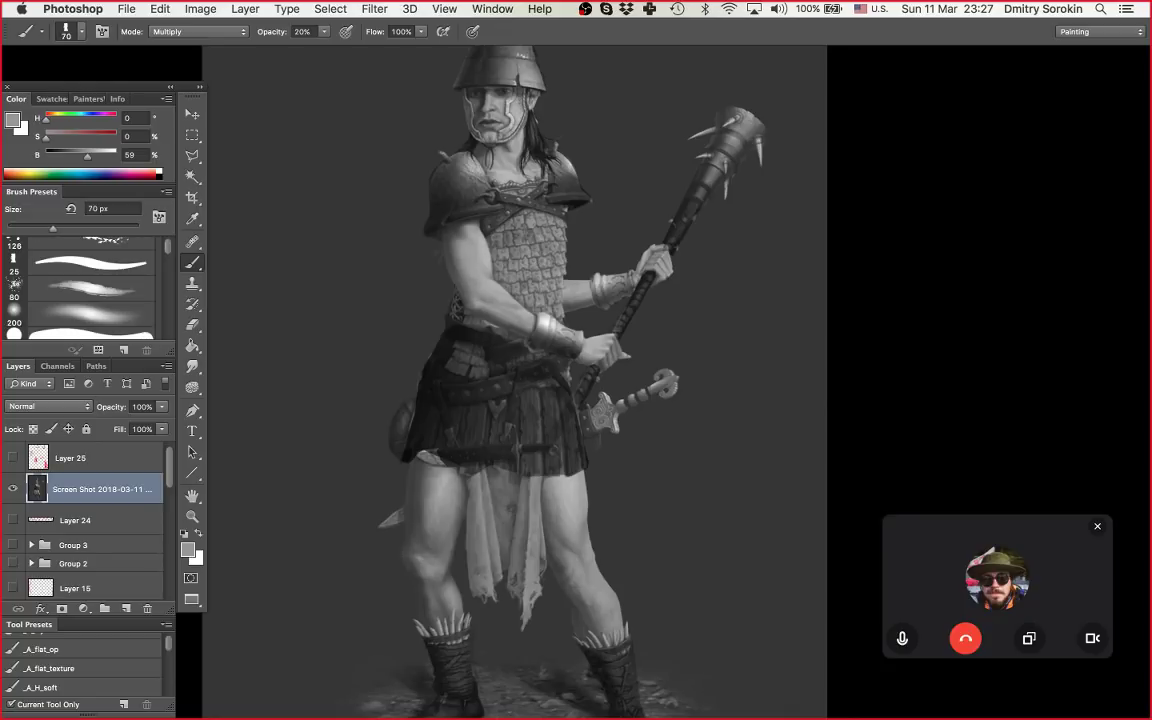
mouse_move(638, 183)
left_mouse_down()
mouse_move(588, 183)
mouse_move(630, 183)
left_mouse_up()
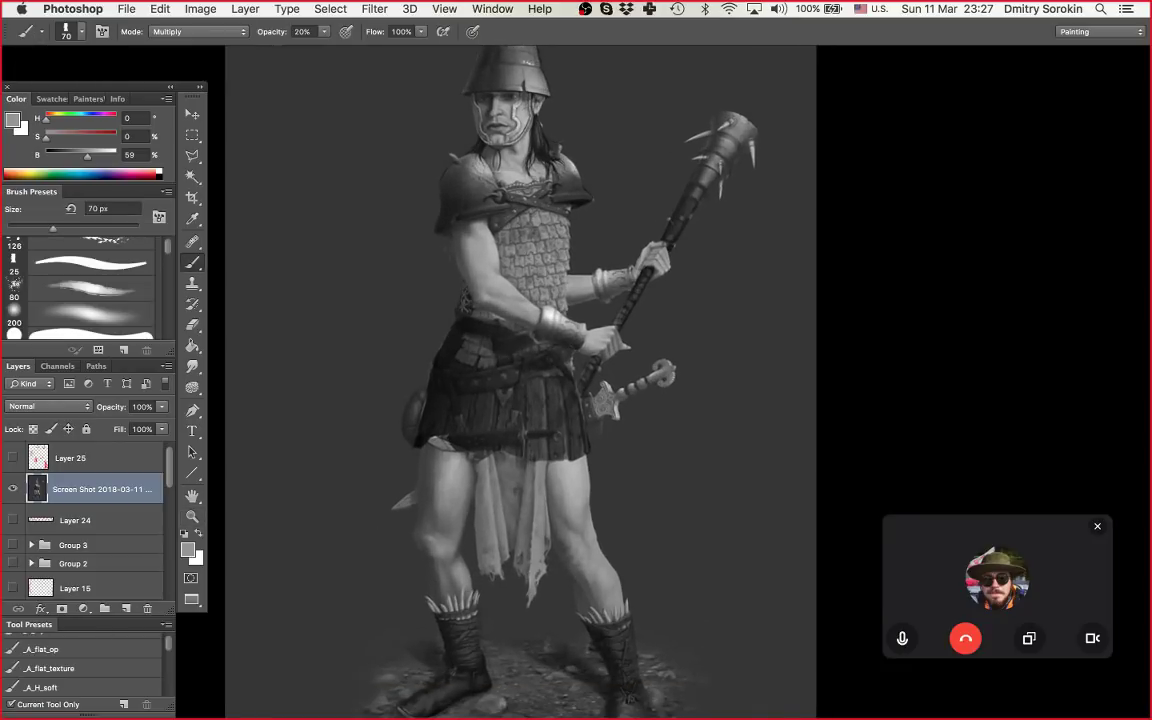
key("bracketleft")
key("bracketleft")
key("bracketleft")
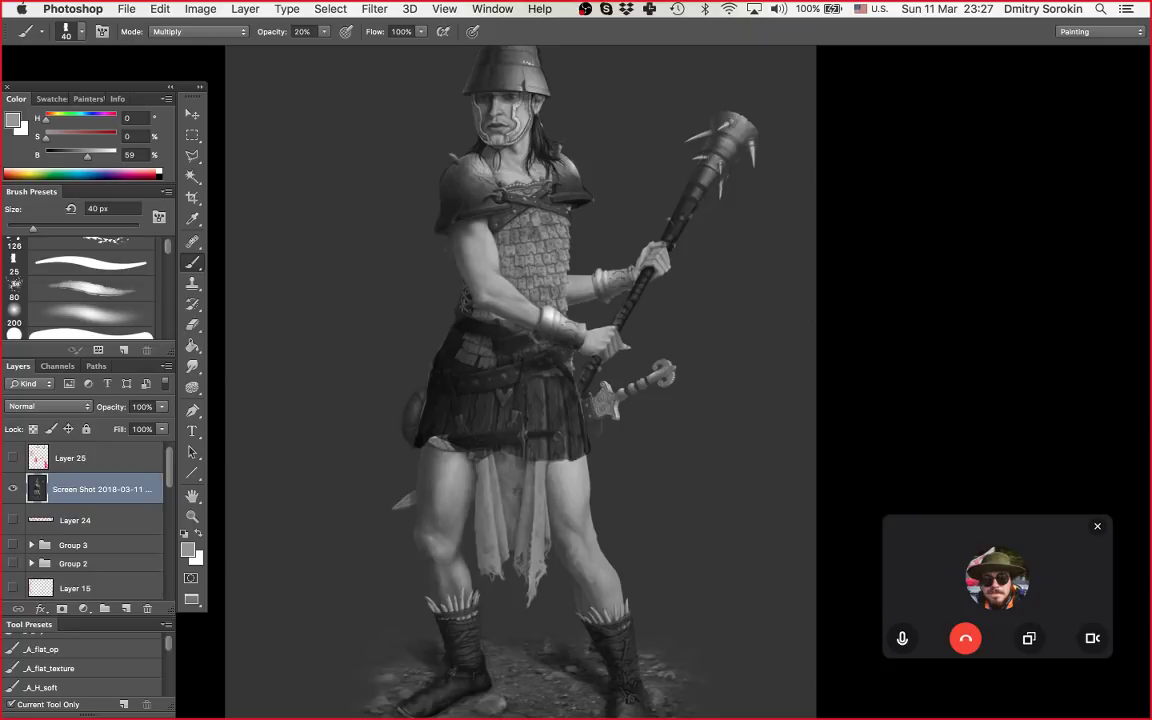
Step: Examine the shading on the torso, skirt and hanging cloth up close and across the whole figure
key("z")
left_click_drag(526, 235, 553, 235)
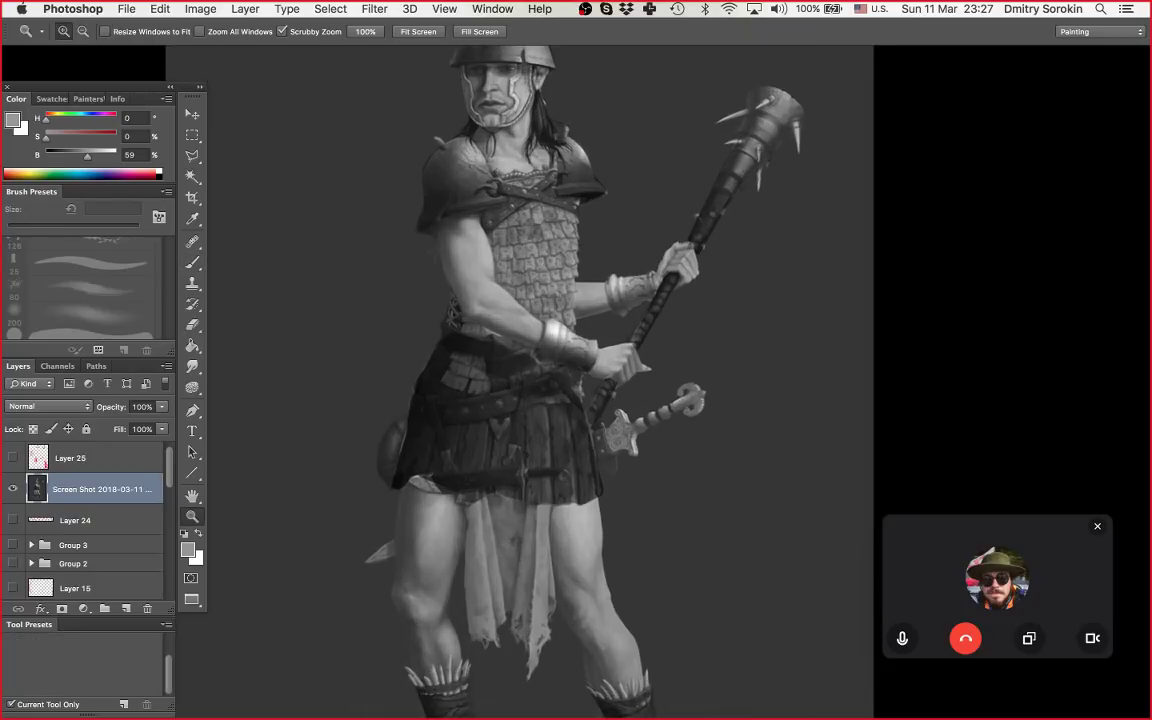
key("b")
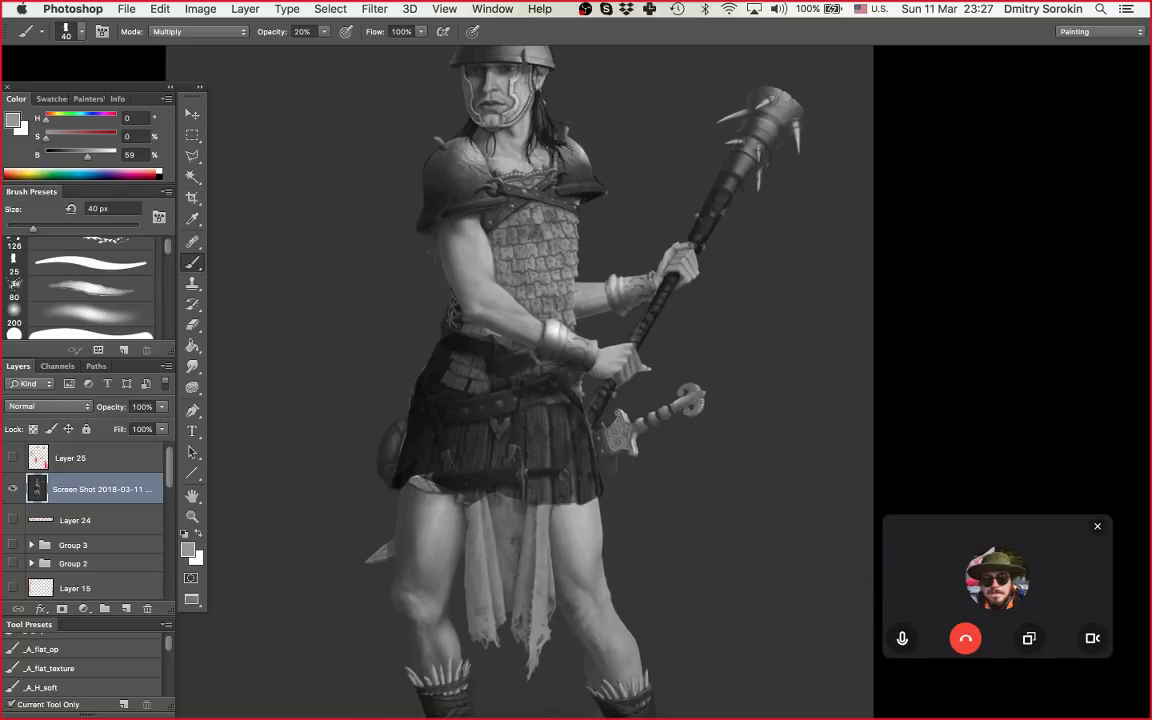
key("z")
left_click_drag(550, 387, 580, 387)
key("b")
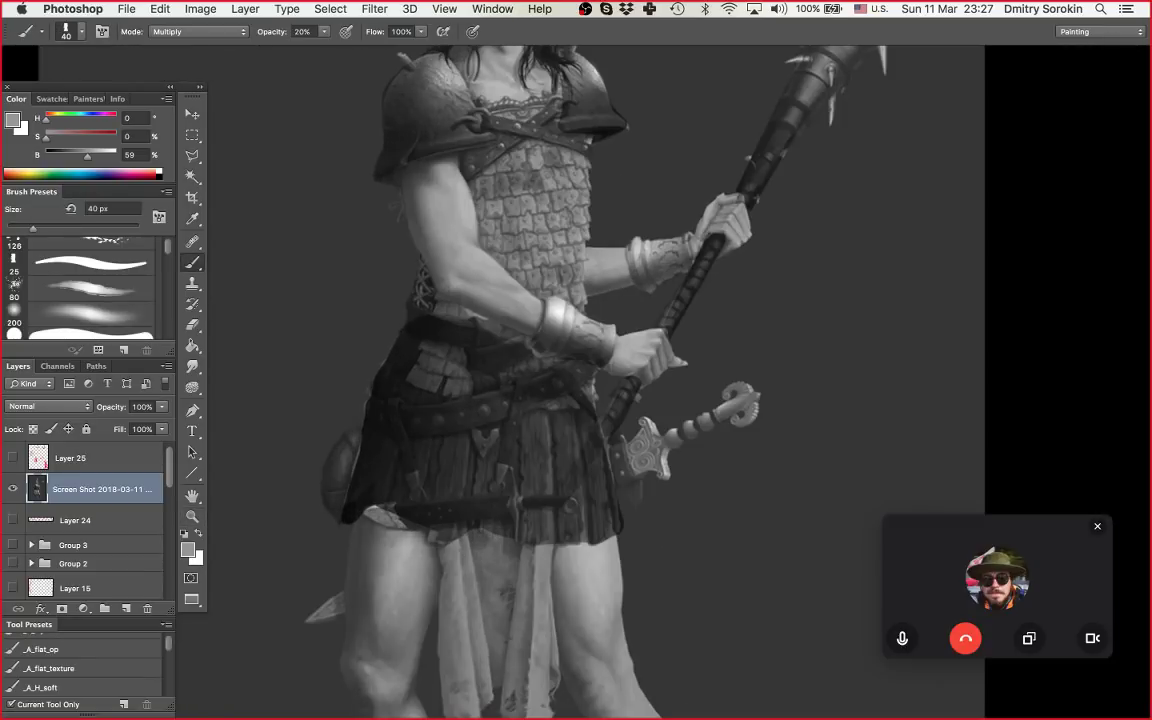
key("z")
left_click_drag(598, 246, 455, 246)
left_click_drag(582, 537, 598, 497)
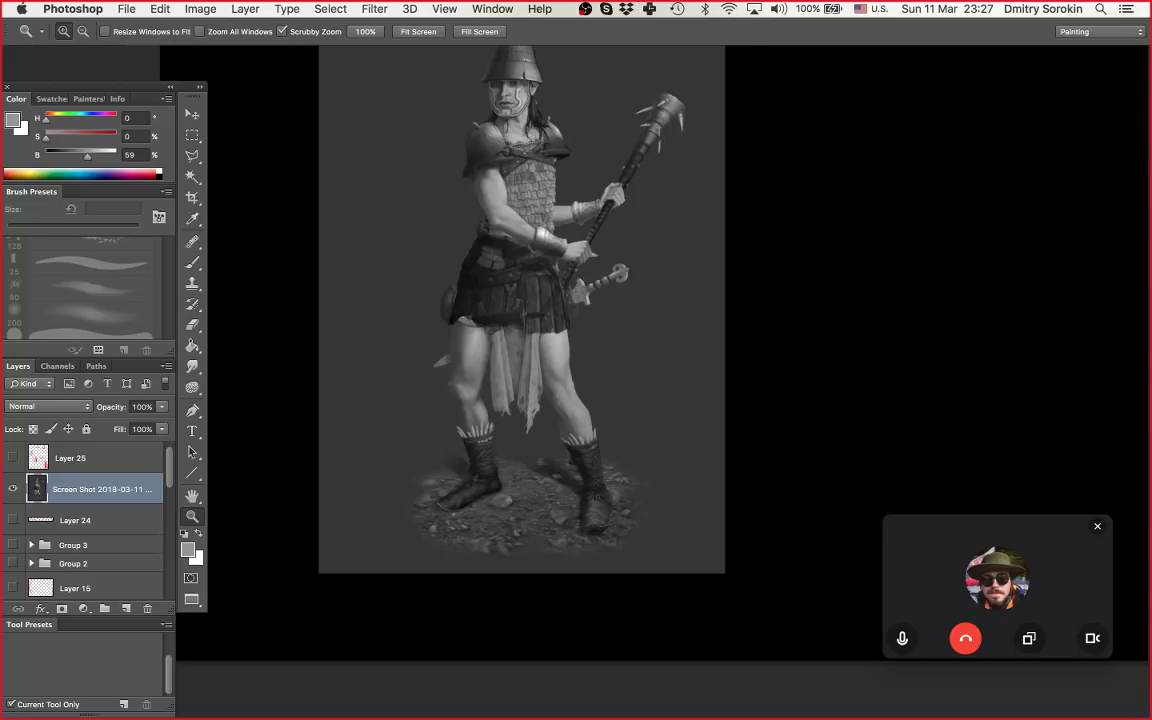
left_click_drag(515, 337, 575, 424)
left_click_drag(562, 365, 492, 386)
left_click_drag(492, 386, 518, 386)
Step: Try to select the gray backdrop around the warrior with the Magic Wand, lowering the tolerance to 10
key("w")
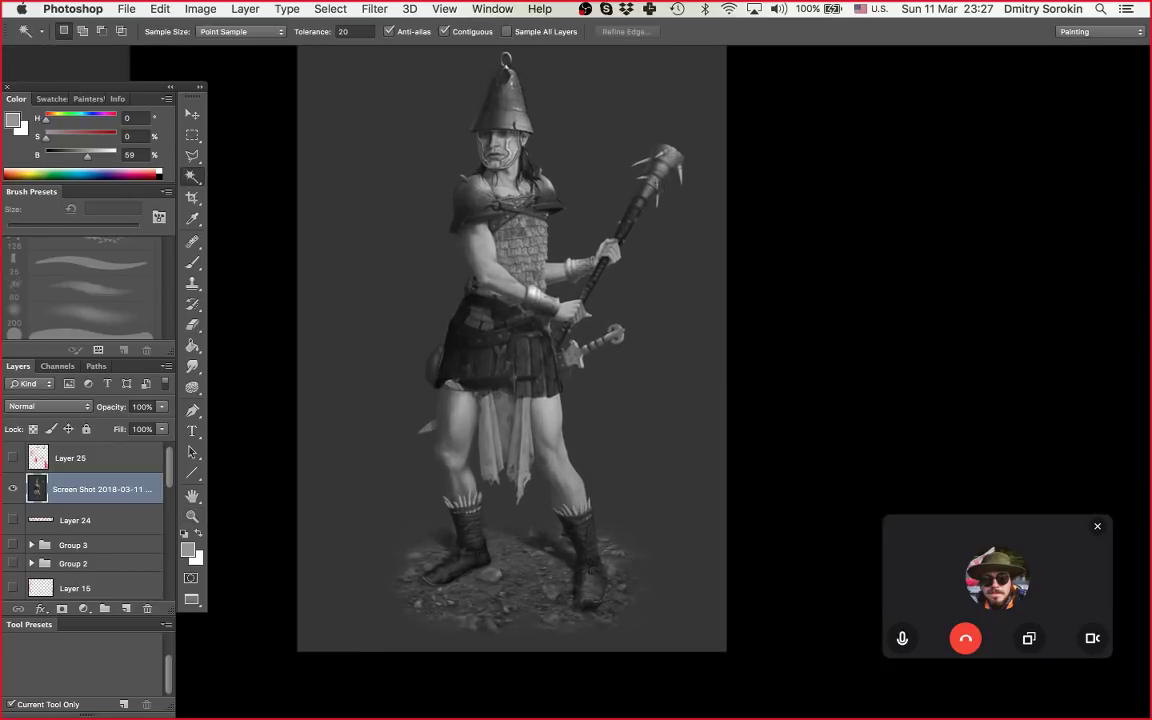
left_click(390, 385)
key("super+d")
key("z")
left_click_drag(437, 384, 401, 481)
key("w")
key("Return")
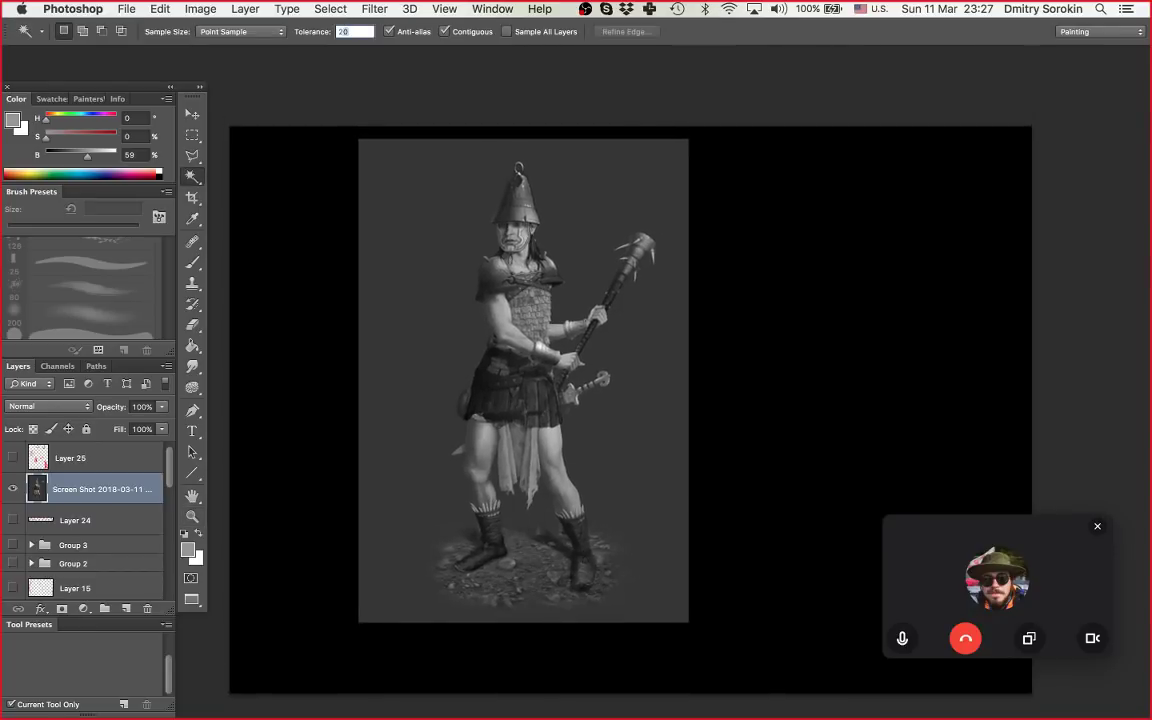
type("10")
key("Return")
left_click(425, 270)
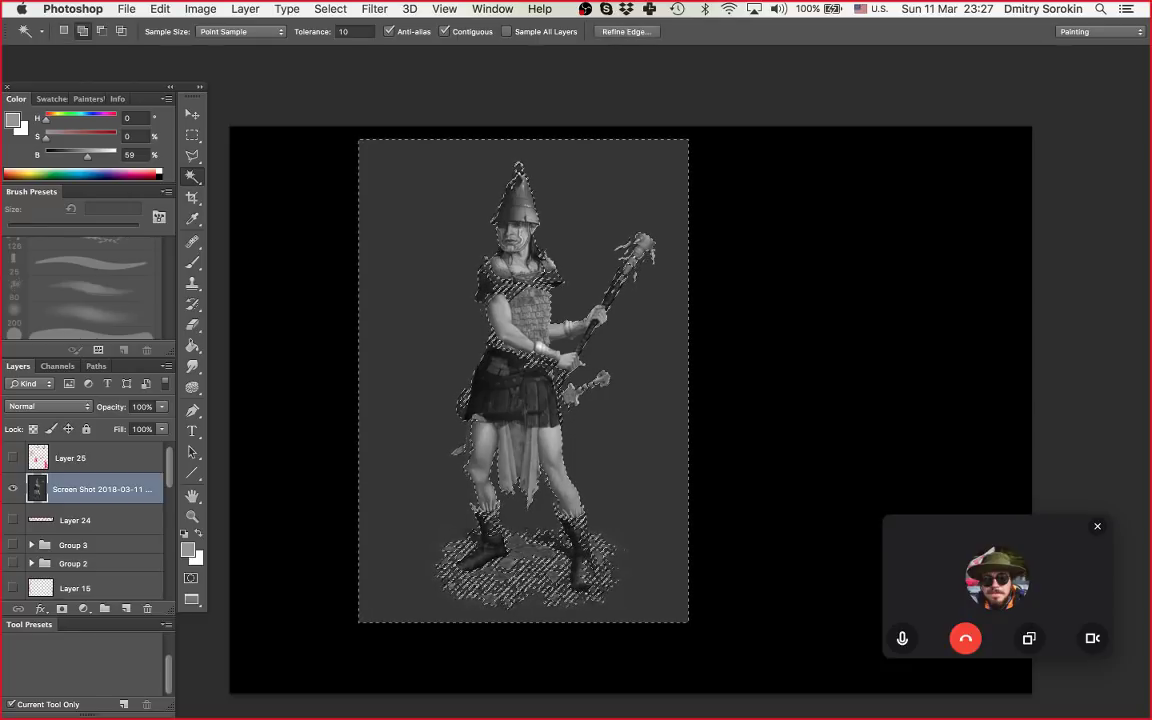
left_click(425, 270, "alt")
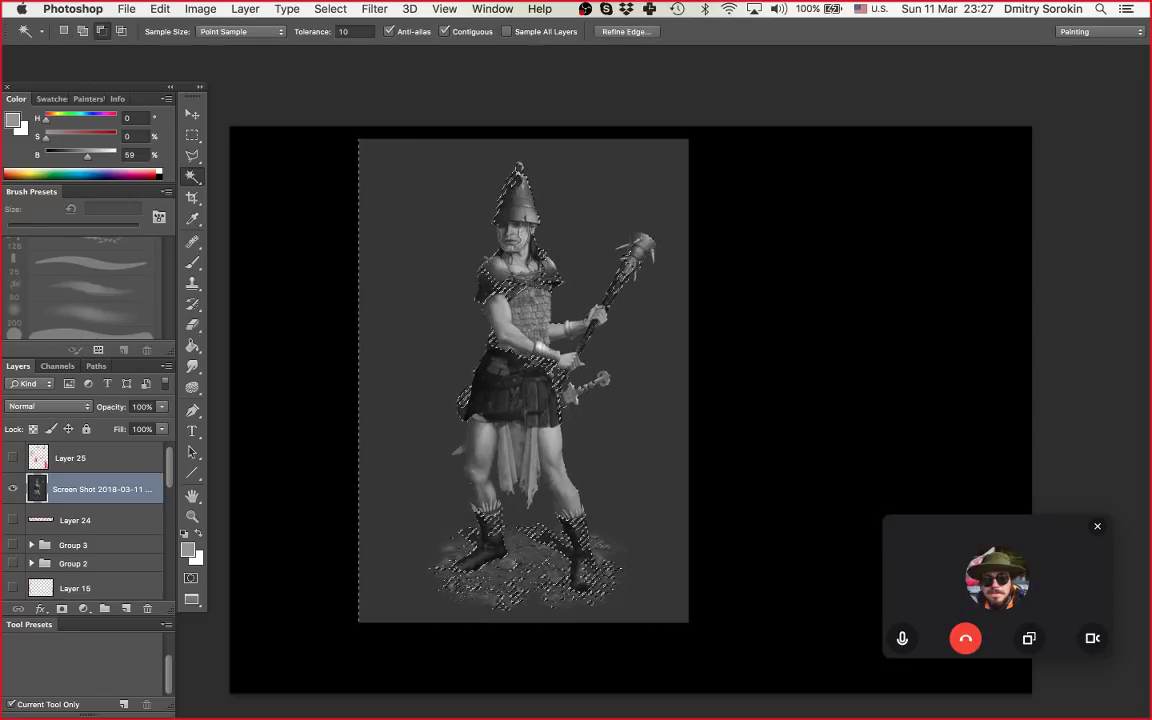
key("super+d")
Step: Outline the whole warrior, including helmet, club, sword and boots, with the Polygonal Lasso and close the selection
key("l")
key("super+space")
left_click_drag(504, 309, 516, 309)
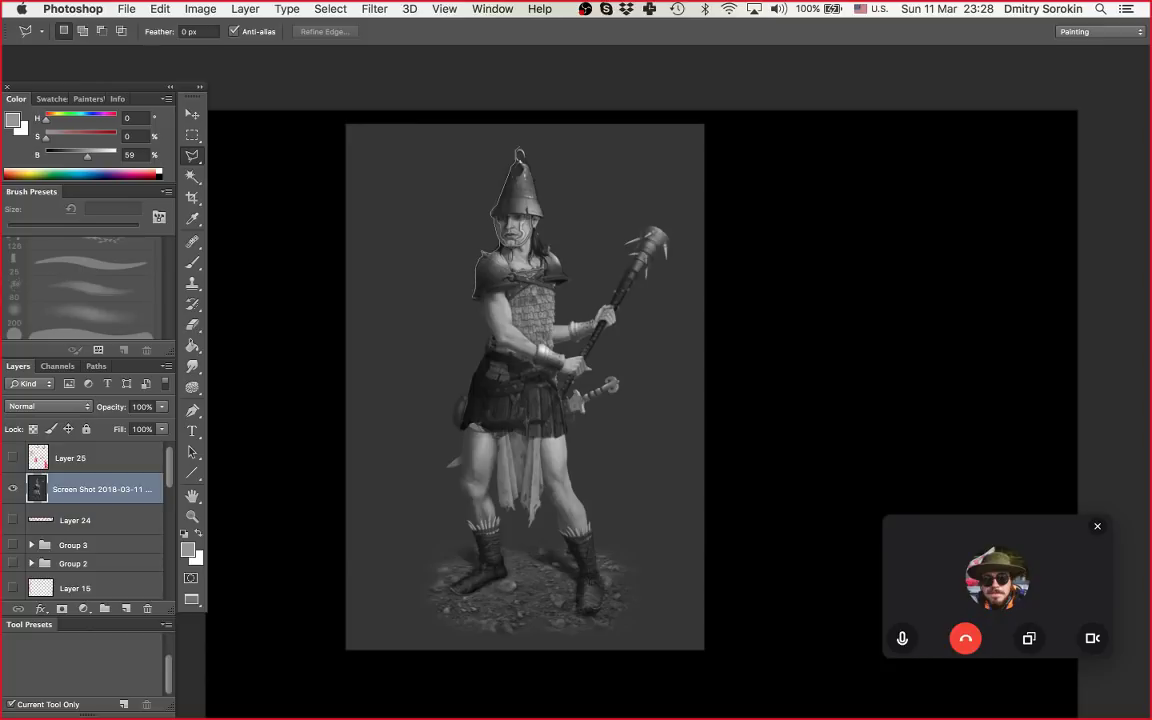
left_click(467, 392)
left_click(456, 407)
left_click(454, 427)
left_click(464, 430)
left_click(482, 583)
left_click(504, 573)
left_click(504, 541)
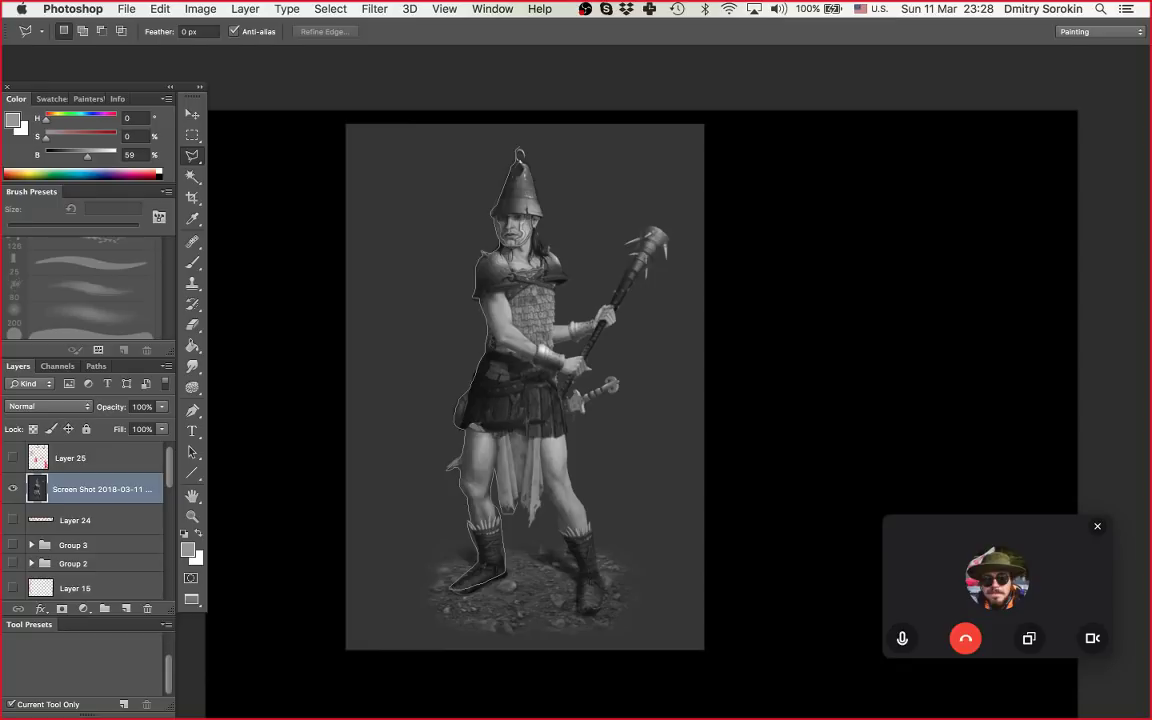
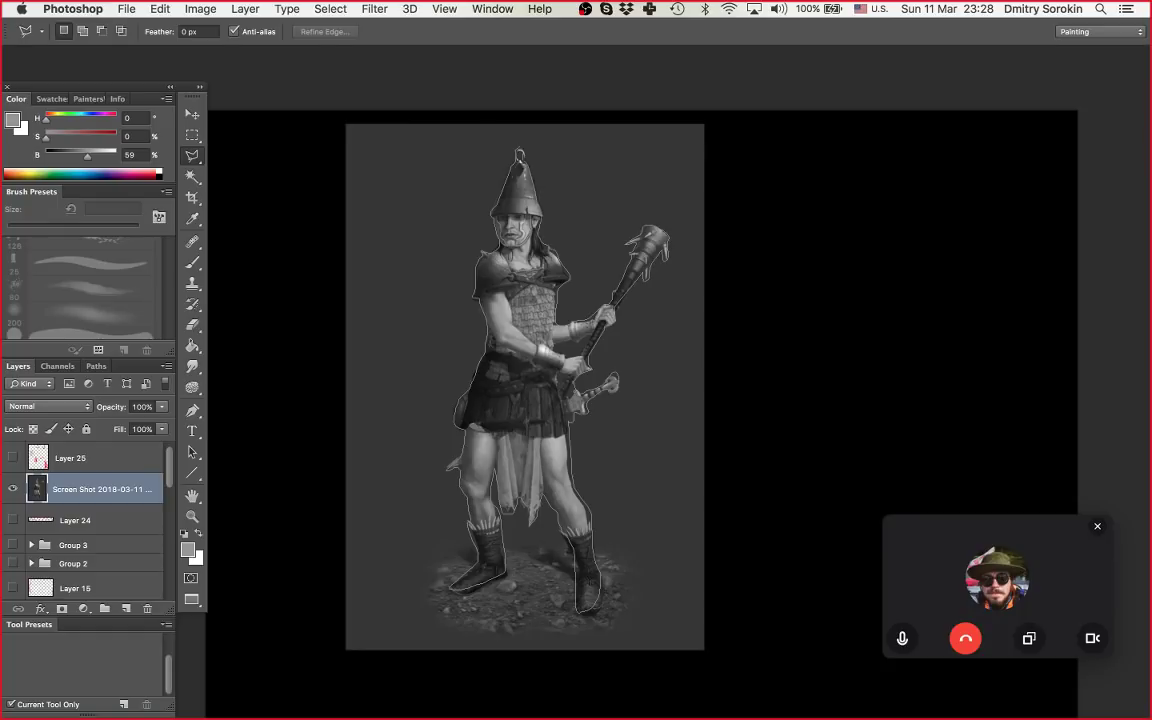
key("Return")
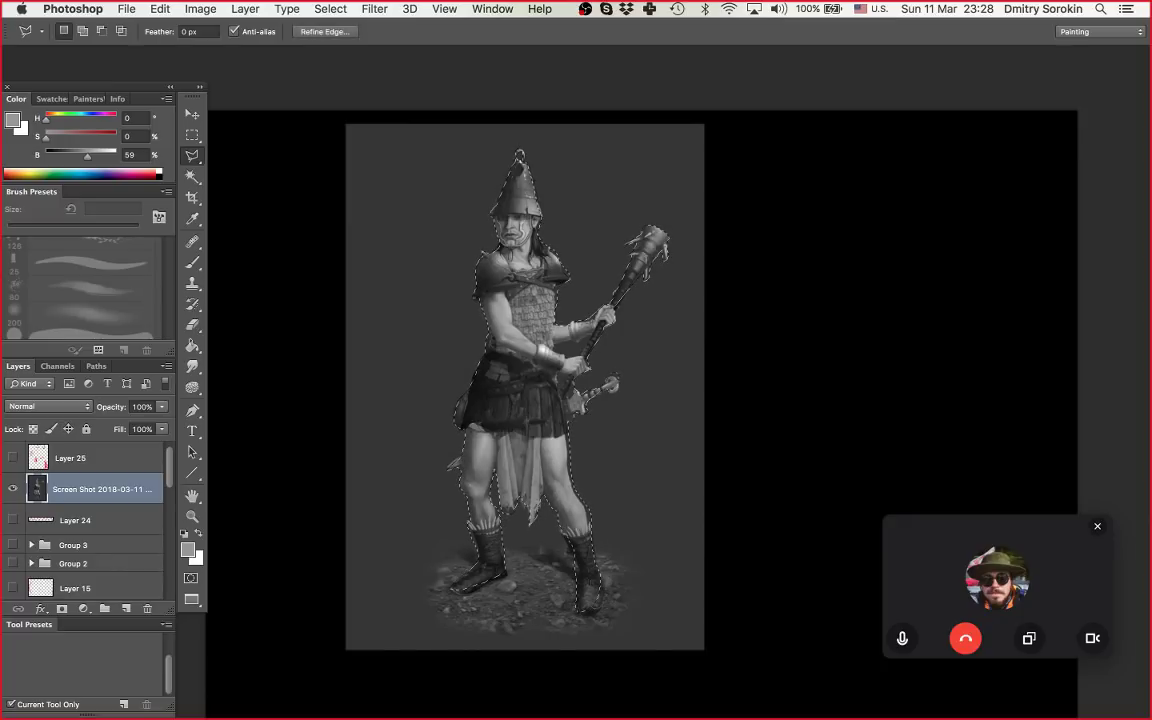
Step: Copy the selected warrior from the screenshot onto its own layer
key("alt")
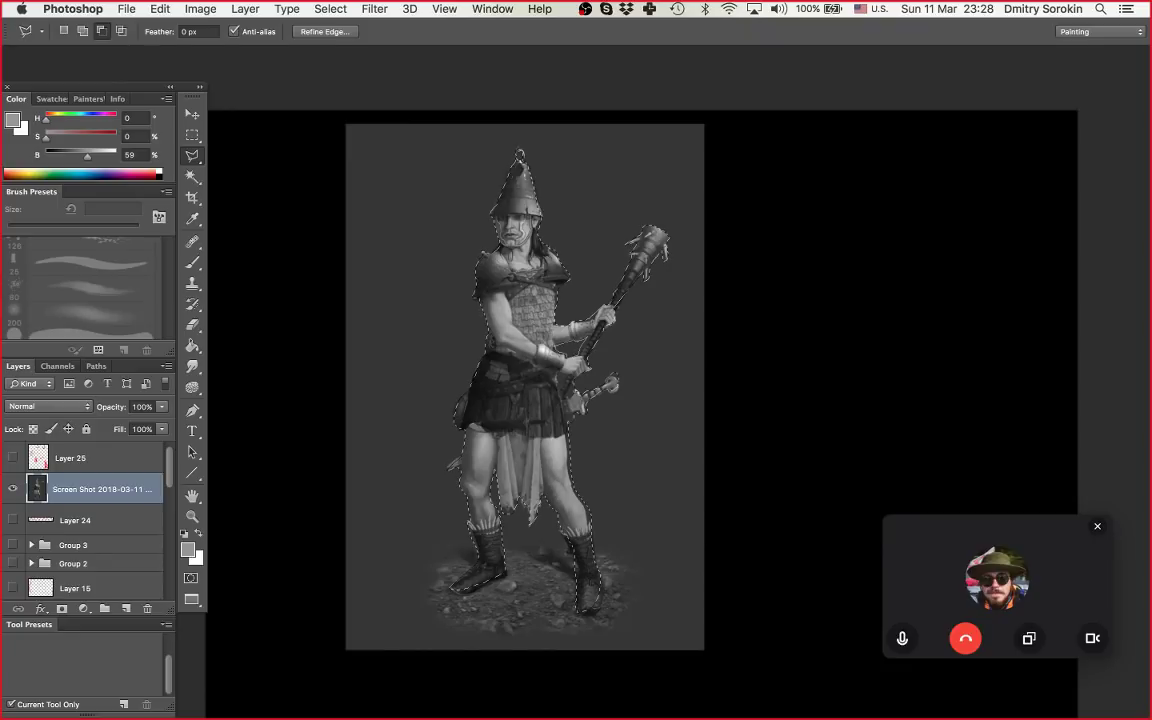
key("z")
left_click_drag(612, 334, 570, 334)
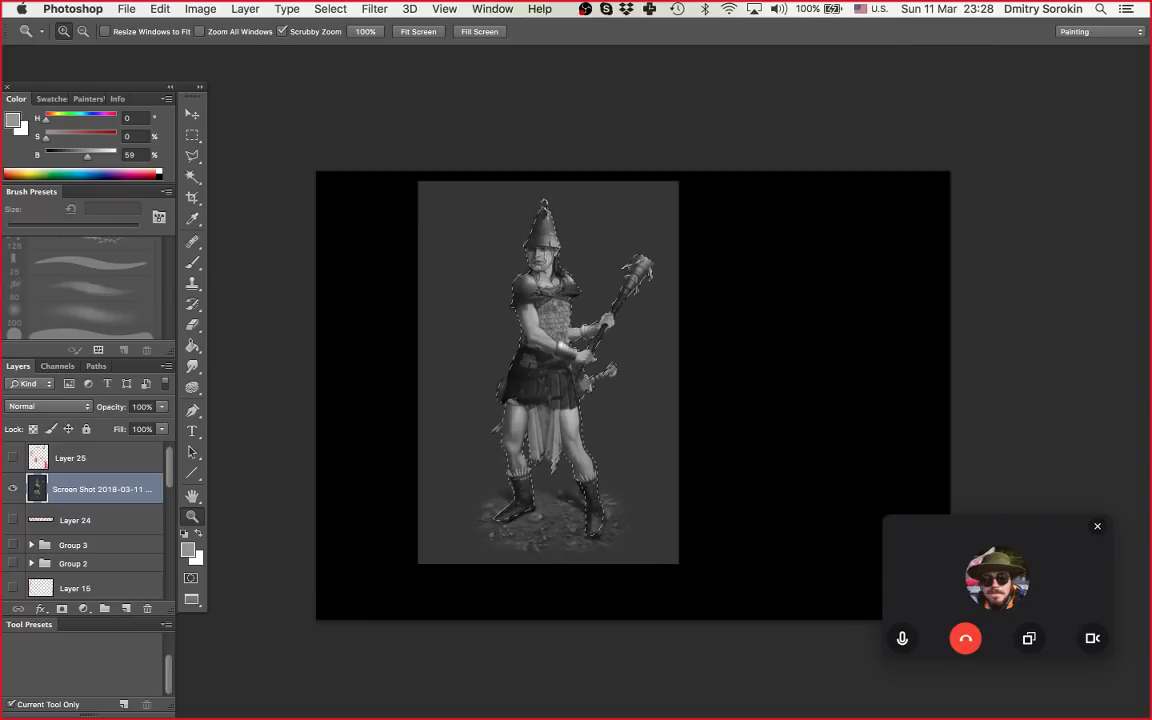
key("super+j")
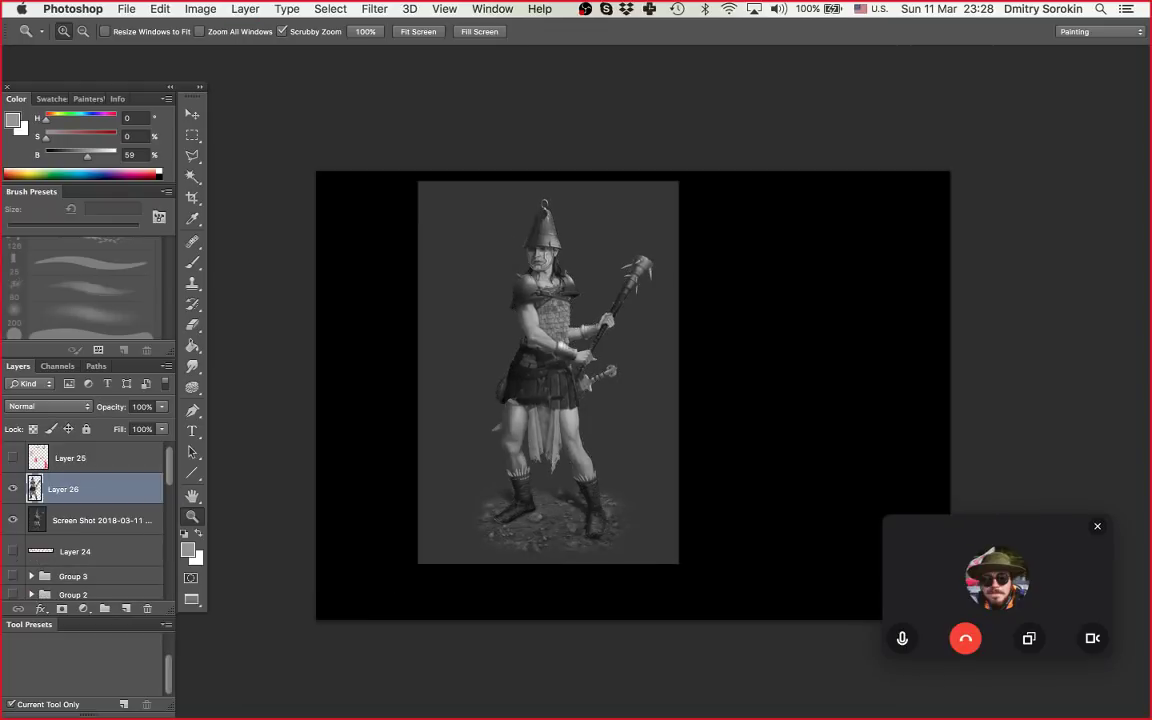
Step: Add one empty layer clipped to the warrior copy and another clipped to the screenshot layer beneath it
key("super+alt+shift+n")
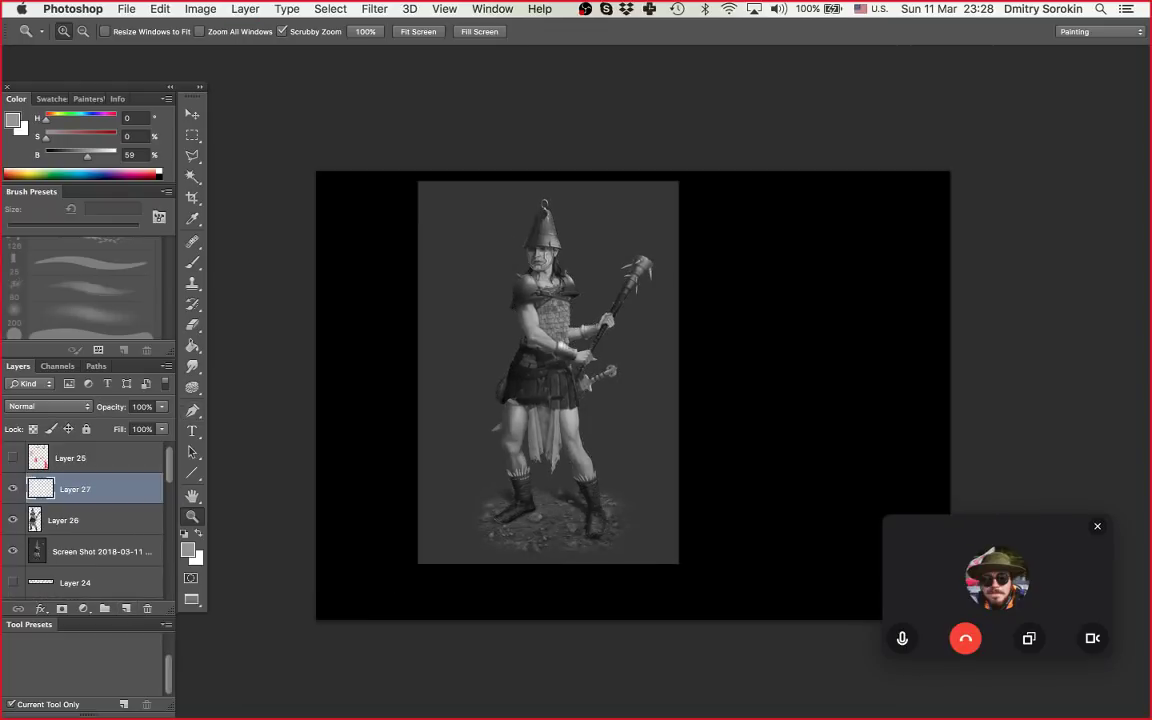
left_click(100, 552)
left_click(126, 608)
key("super+alt+g")
key("alt+]")
key("super+alt+g")
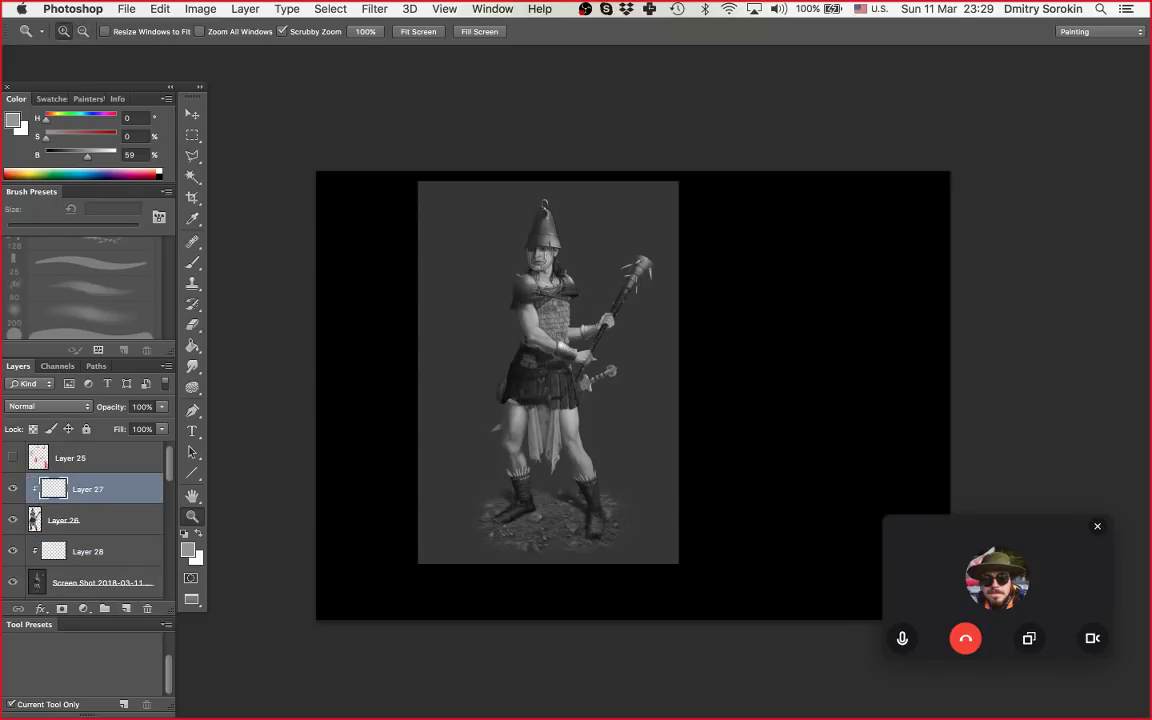
Step: Set the layer clipped to the warrior copy to Multiply and darken the legs from below with a linear gradient at 50% opacity
left_click(48, 406)
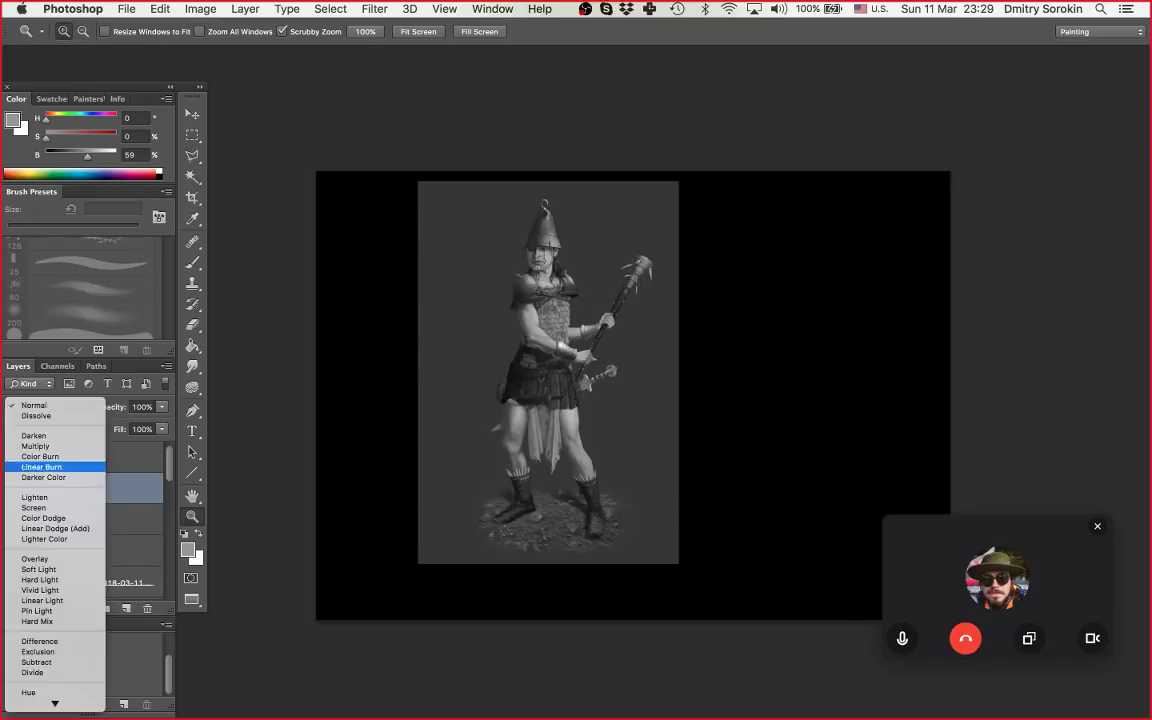
left_click(40, 445)
key("g")
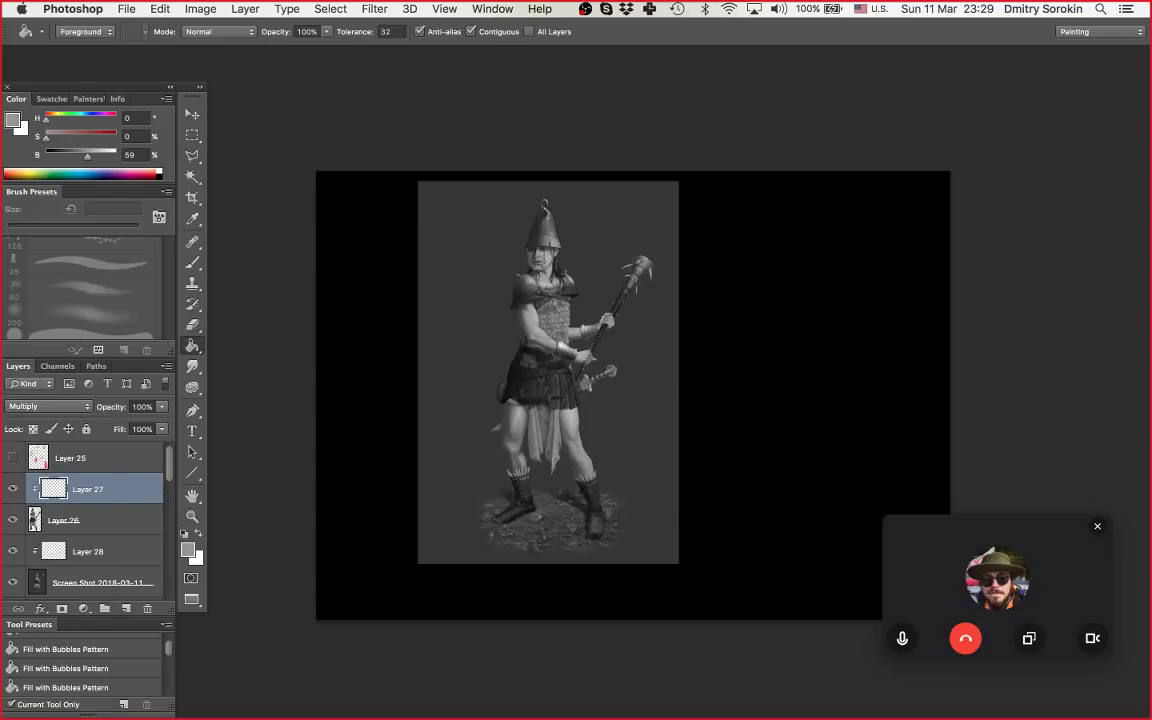
right_click(192, 346)
left_click(262, 342)
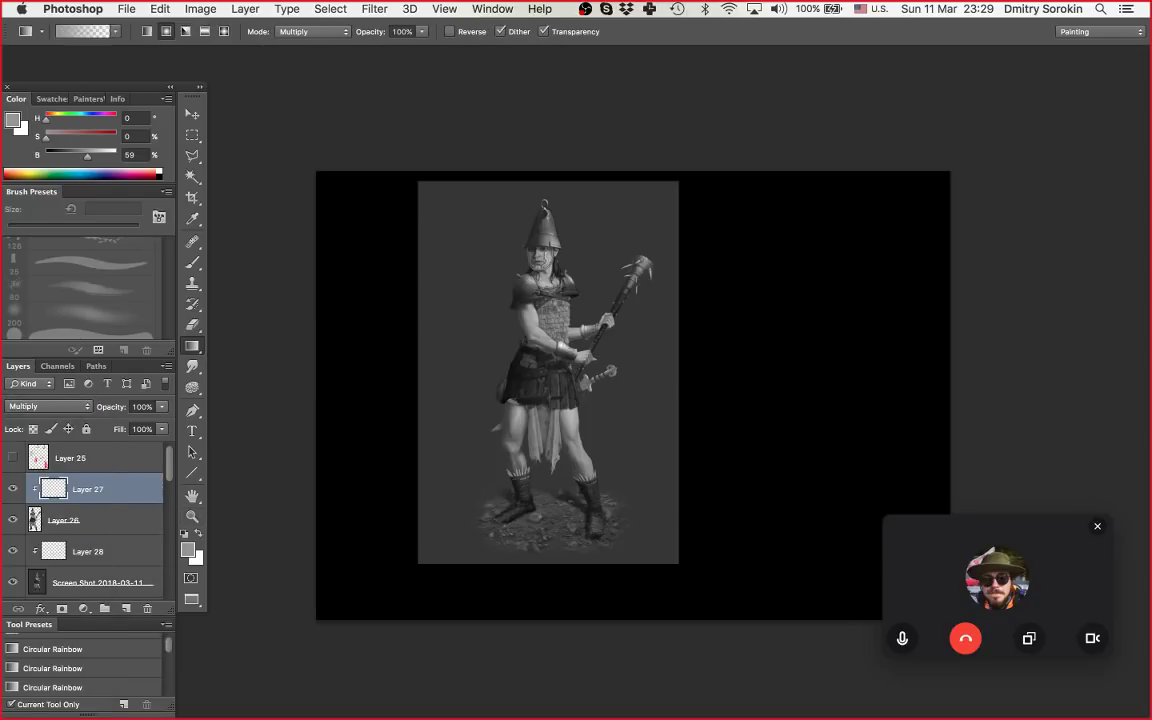
left_click(147, 31)
key("5")
left_click_drag(537, 592, 542, 441)
key("super+z")
mouse_move(504, 548)
left_mouse_down()
mouse_move(515, 516)
mouse_move(505, 547)
left_mouse_up()
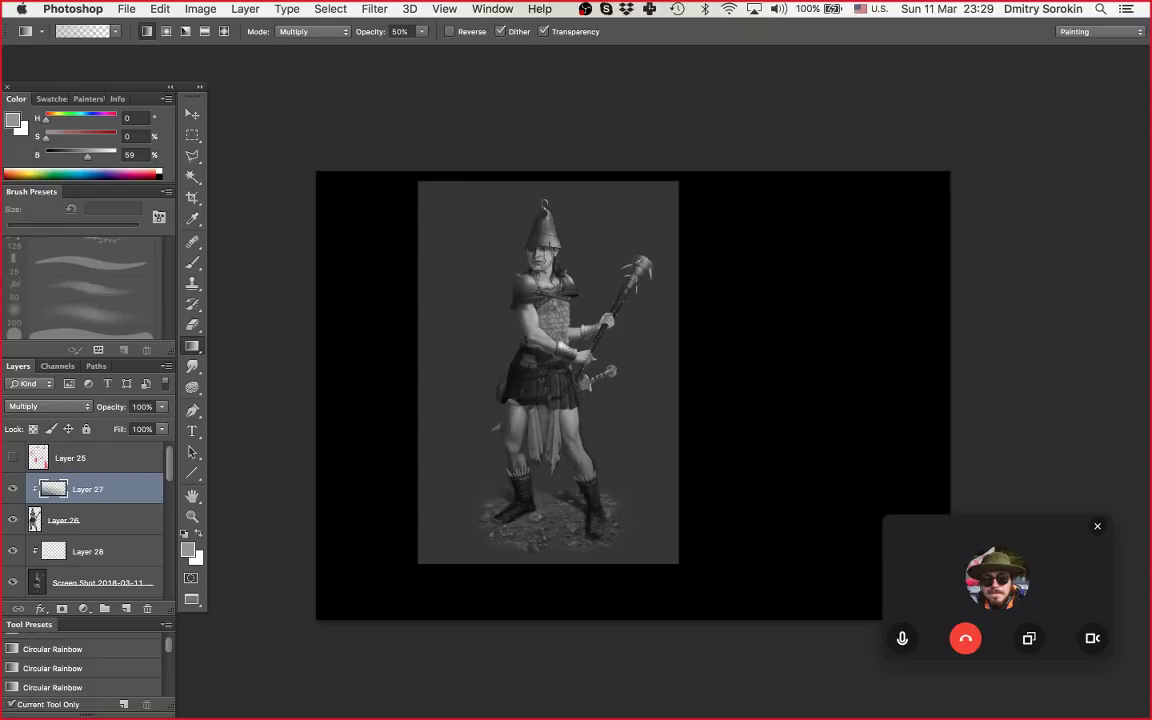
Step: On the layer clipped to the screenshot, lighten the backdrop's upper part with Screen-mode linear gradients running upward past the image edge
left_click(92, 552)
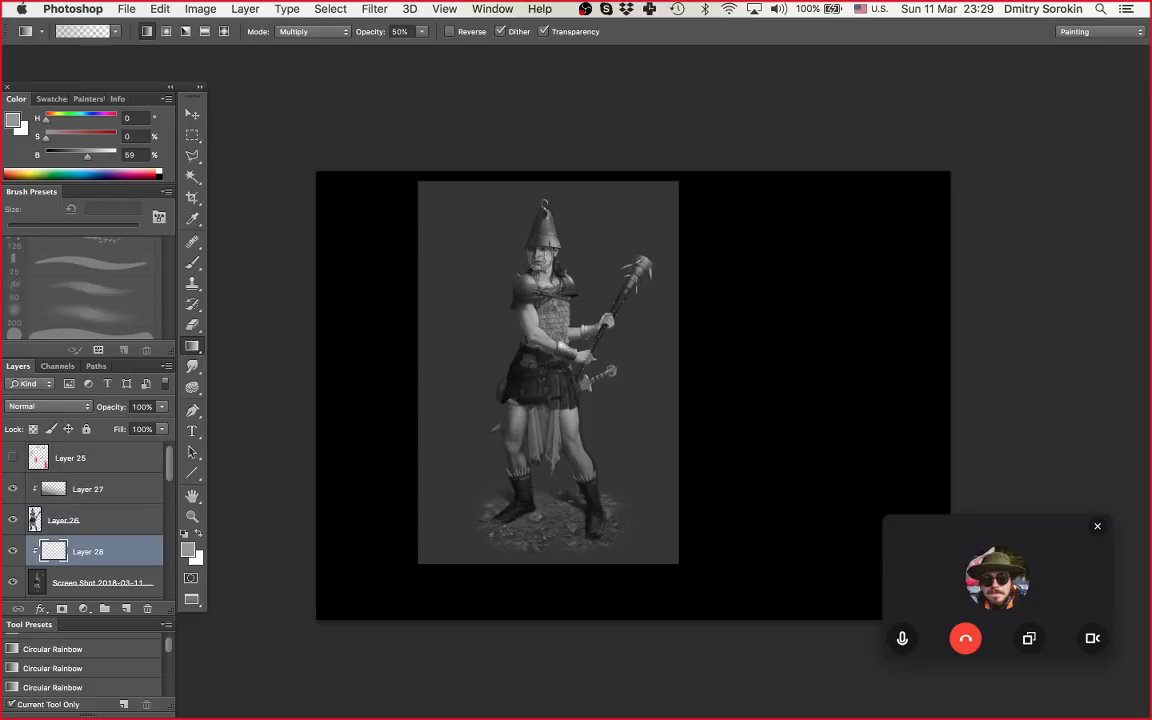
left_click(313, 31)
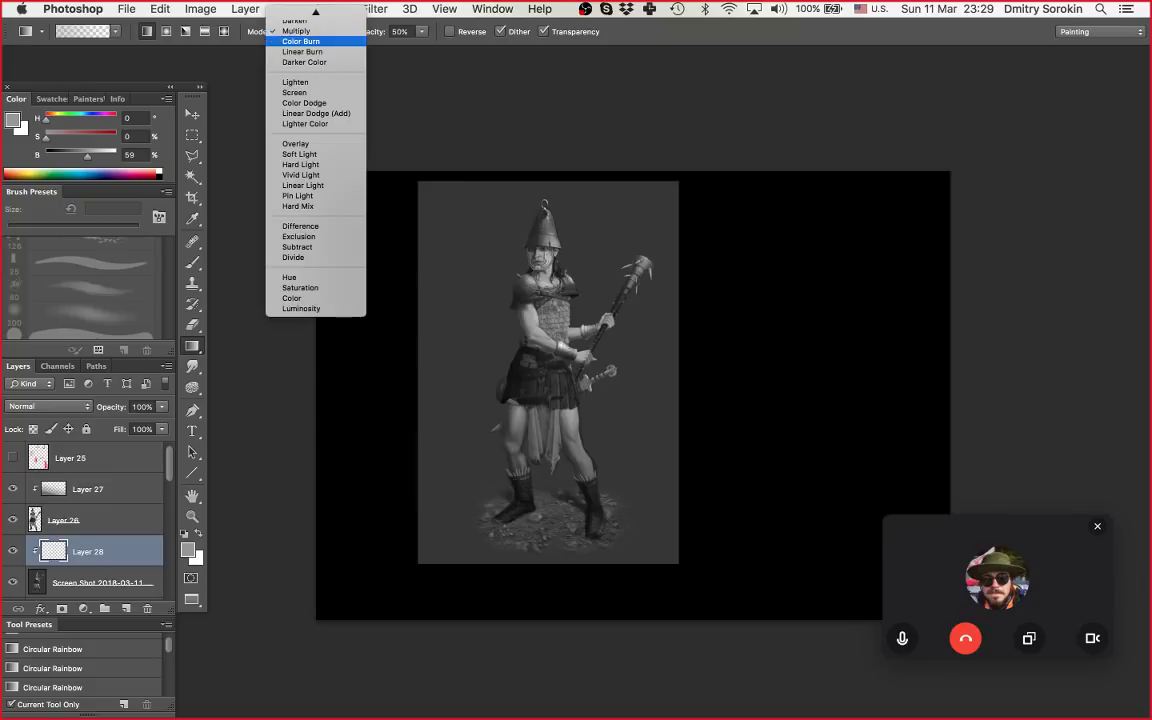
left_click(294, 92)
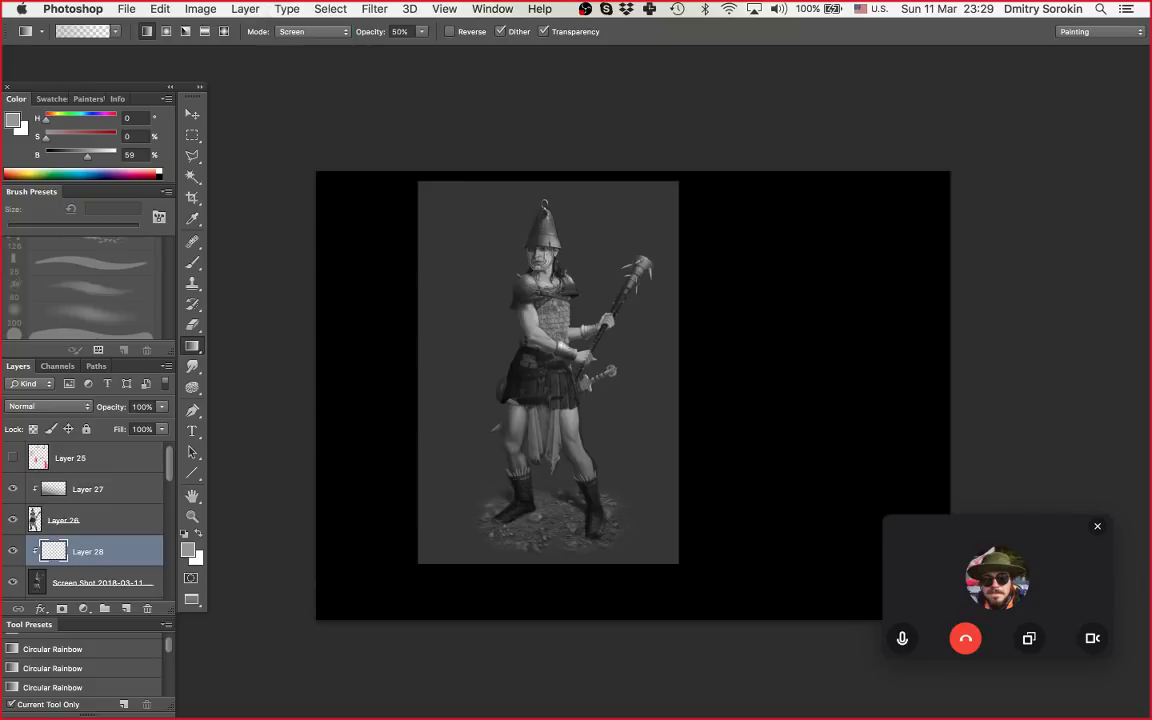
left_click_drag(541, 405, 477, 130)
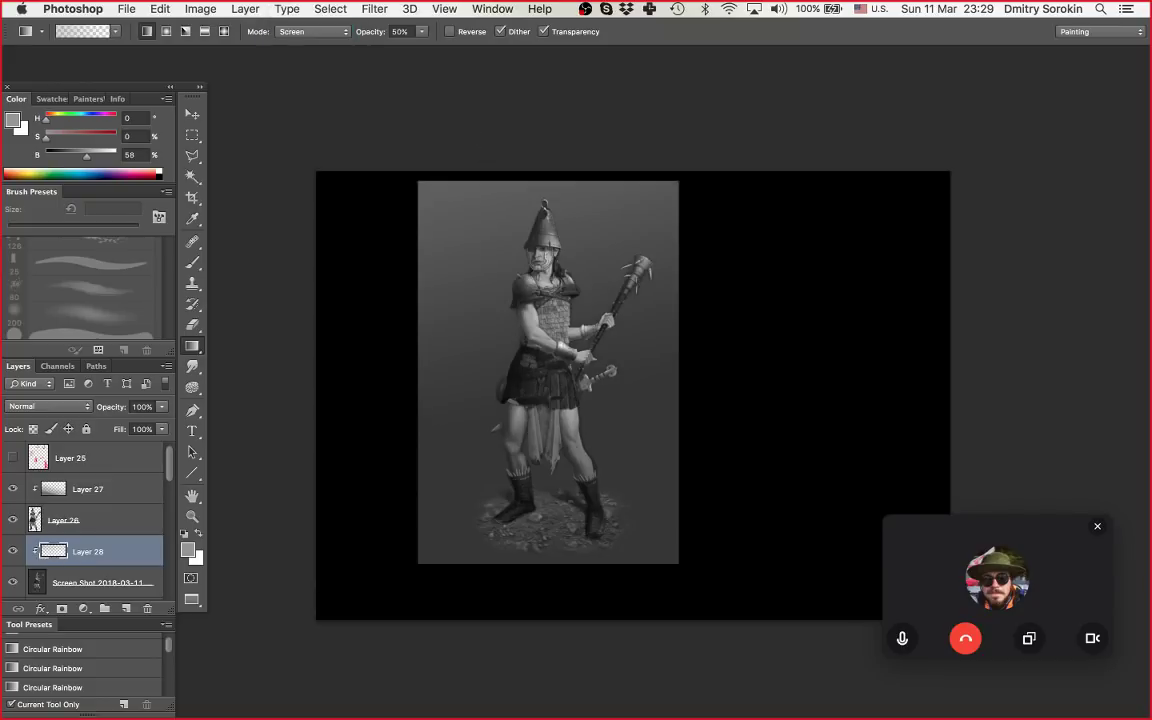
key("super+z")
key("super+z")
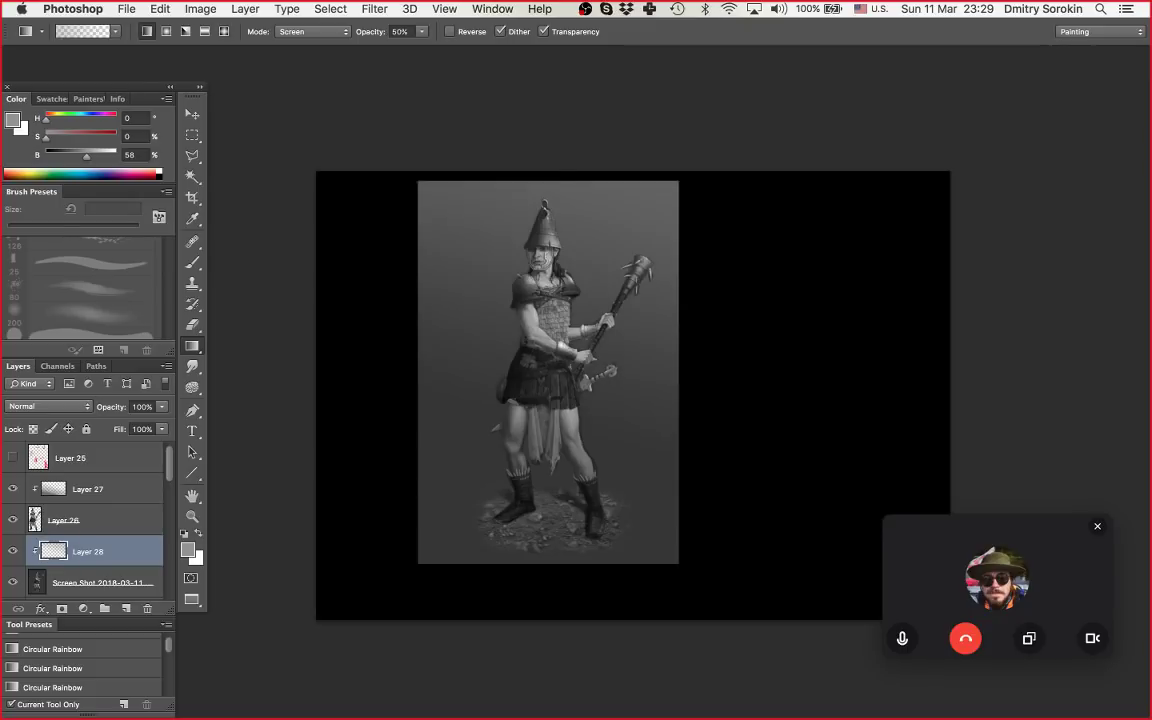
key("super+z")
left_click_drag(541, 434, 573, 173)
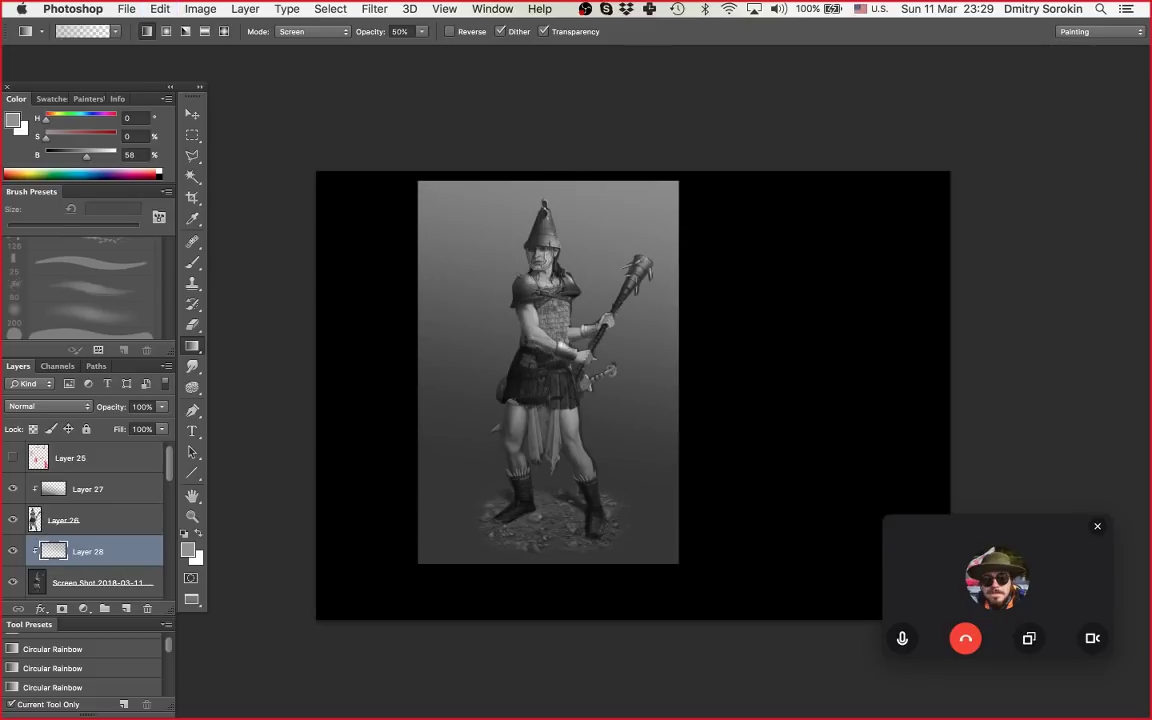
Step: Compare the backdrop with and without its lightening gradients and examine the whole warrior close up
key("super+z")
key("super+z")
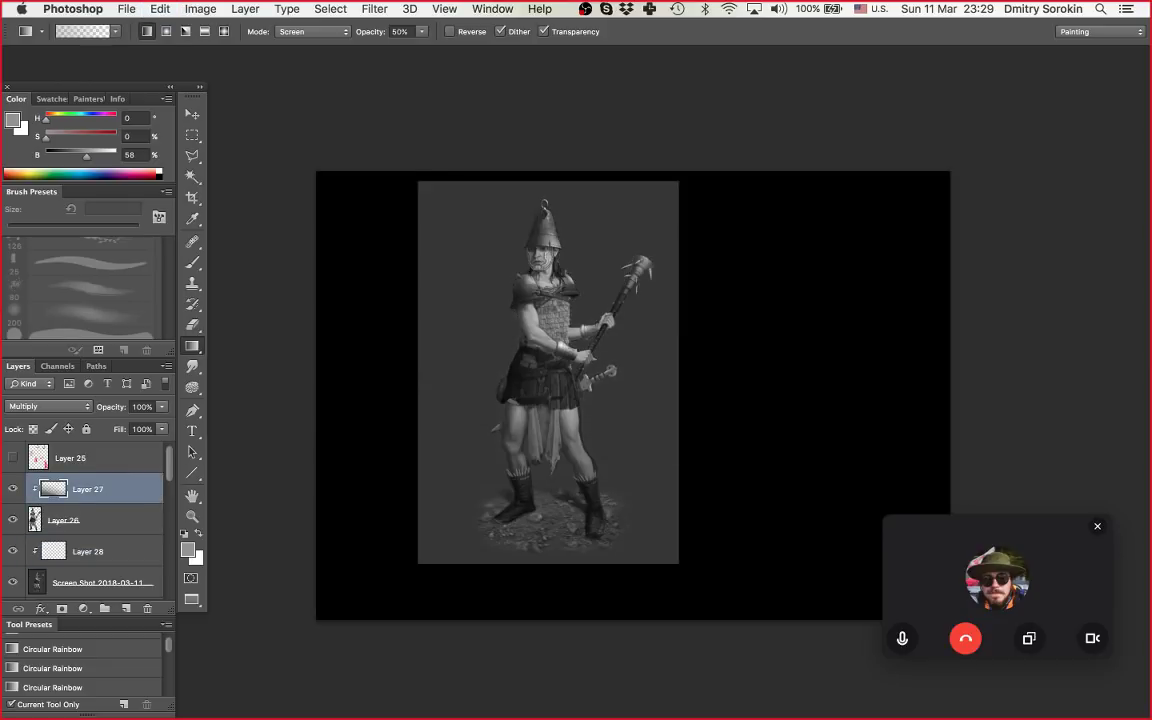
key("super+shift+z")
key("super+shift+z")
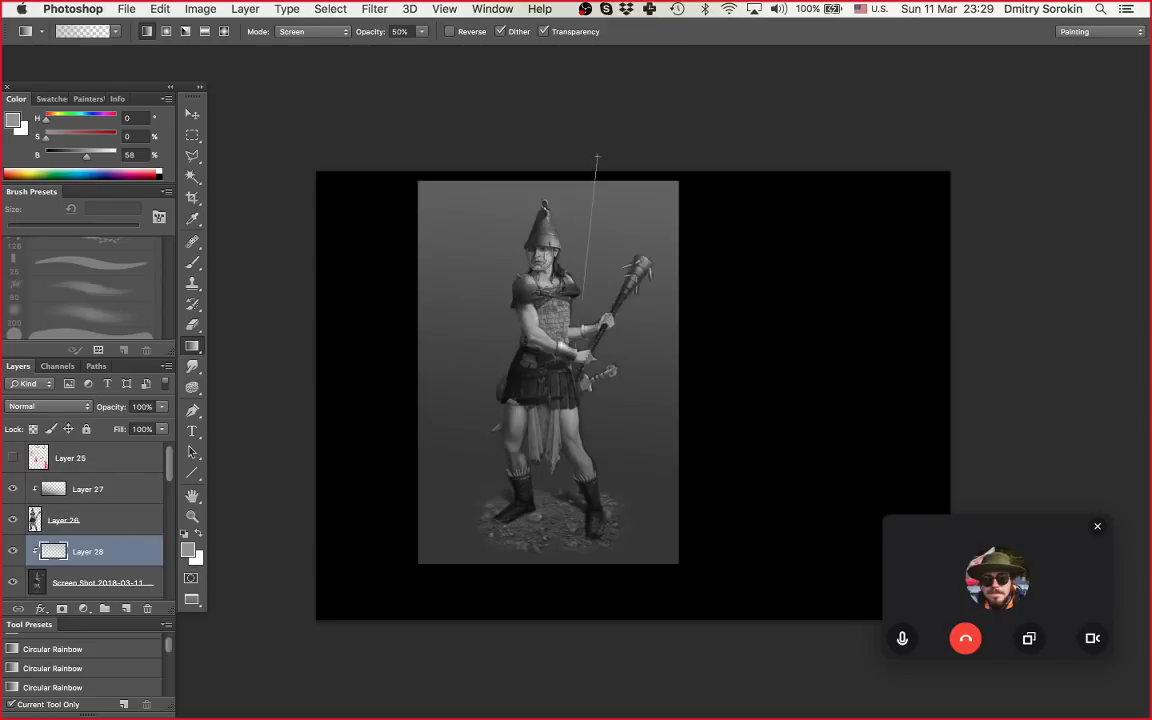
key("z")
left_click(565, 345)
left_click_drag(676, 304, 617, 352)
left_click(617, 352, "alt")
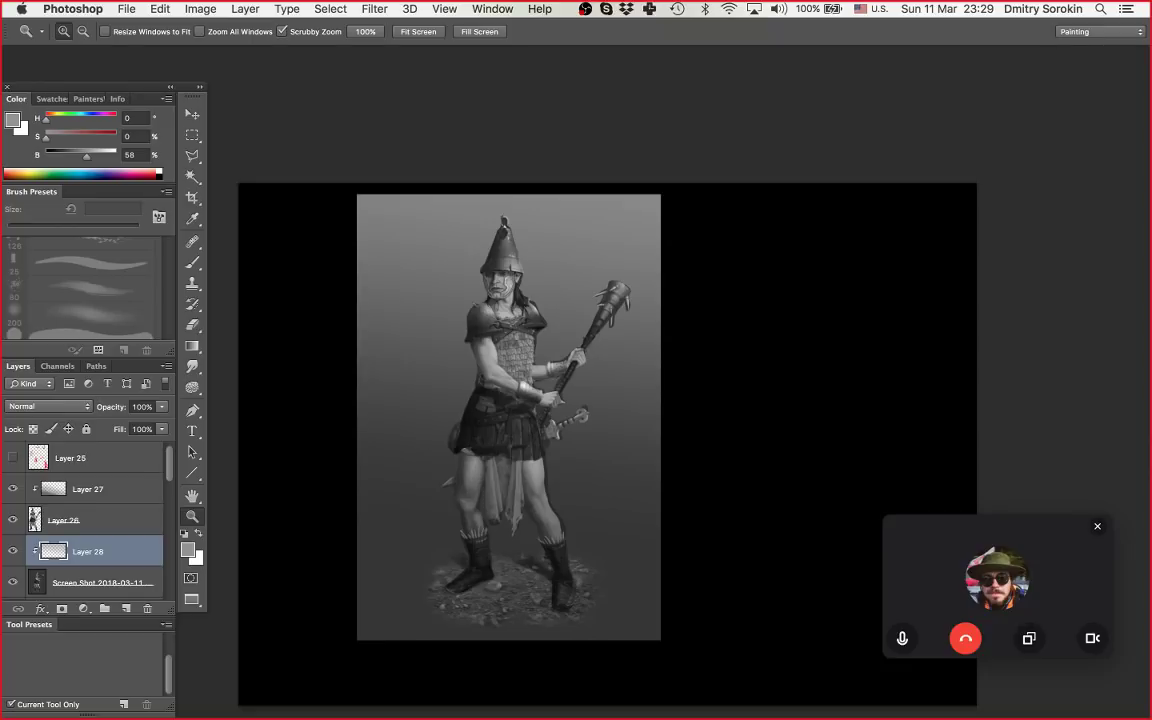
key("super+plus")
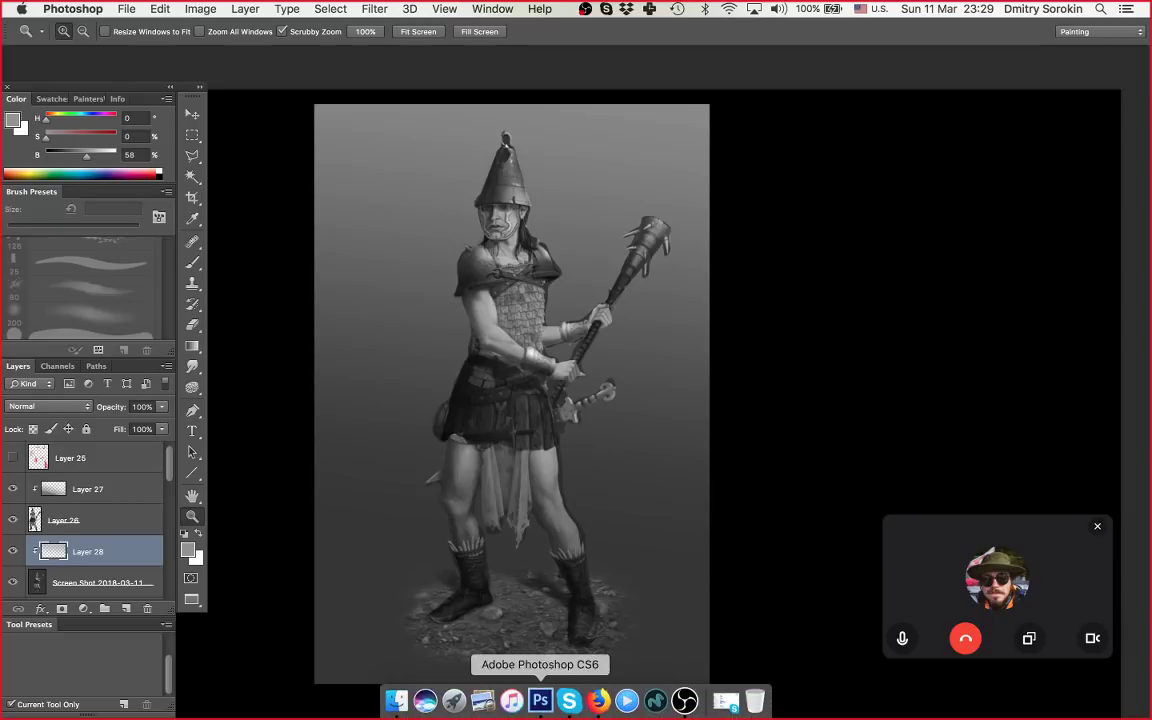
Step: Switch to Firefox, look over the artworks posted in the feedback comments, and return to Photoshop
left_click(598, 701)
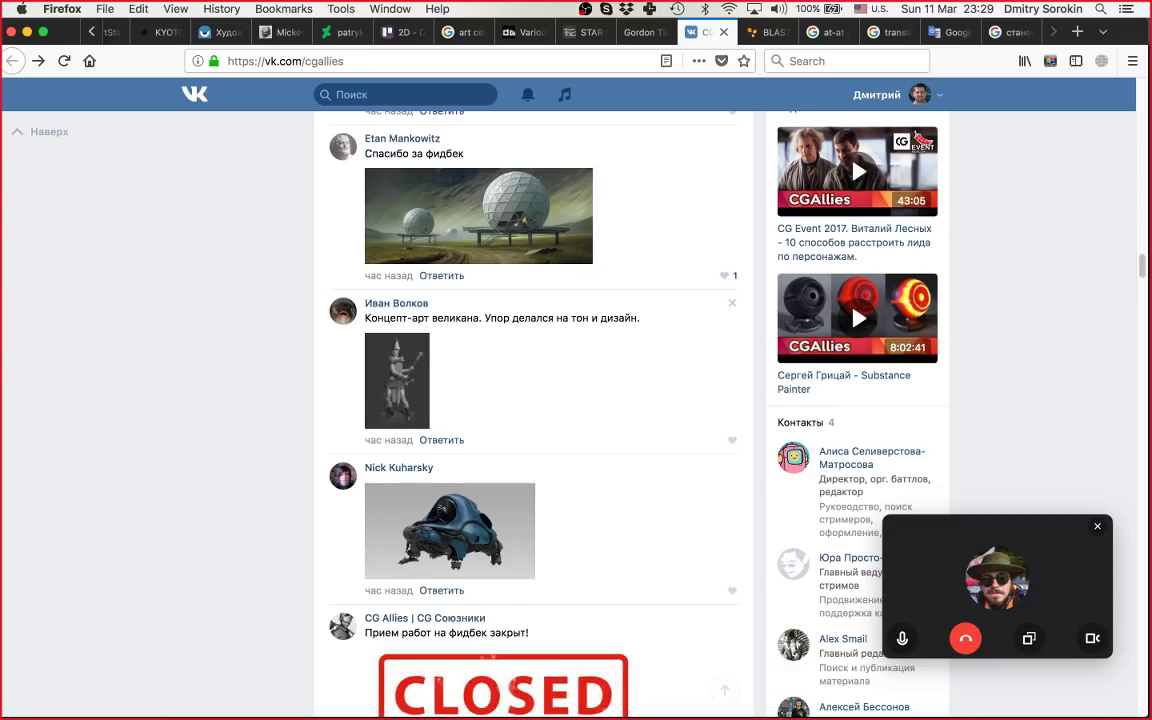
scroll(766, 362, "up", 5)
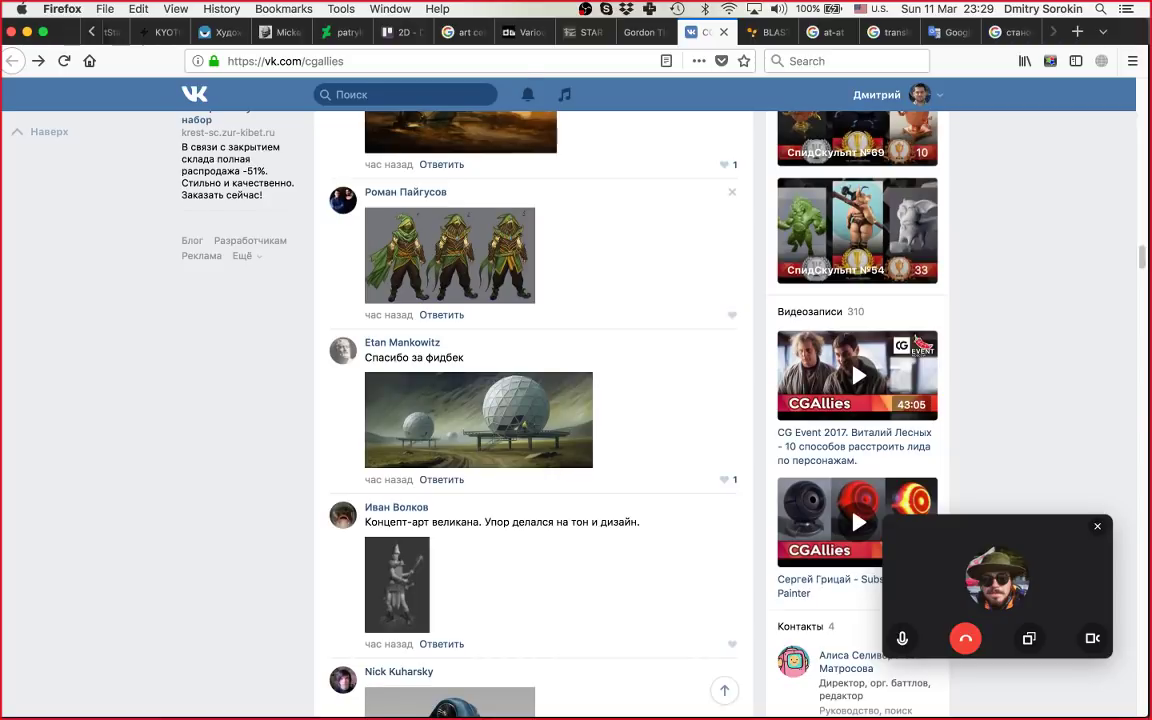
scroll(766, 454, "down", 1)
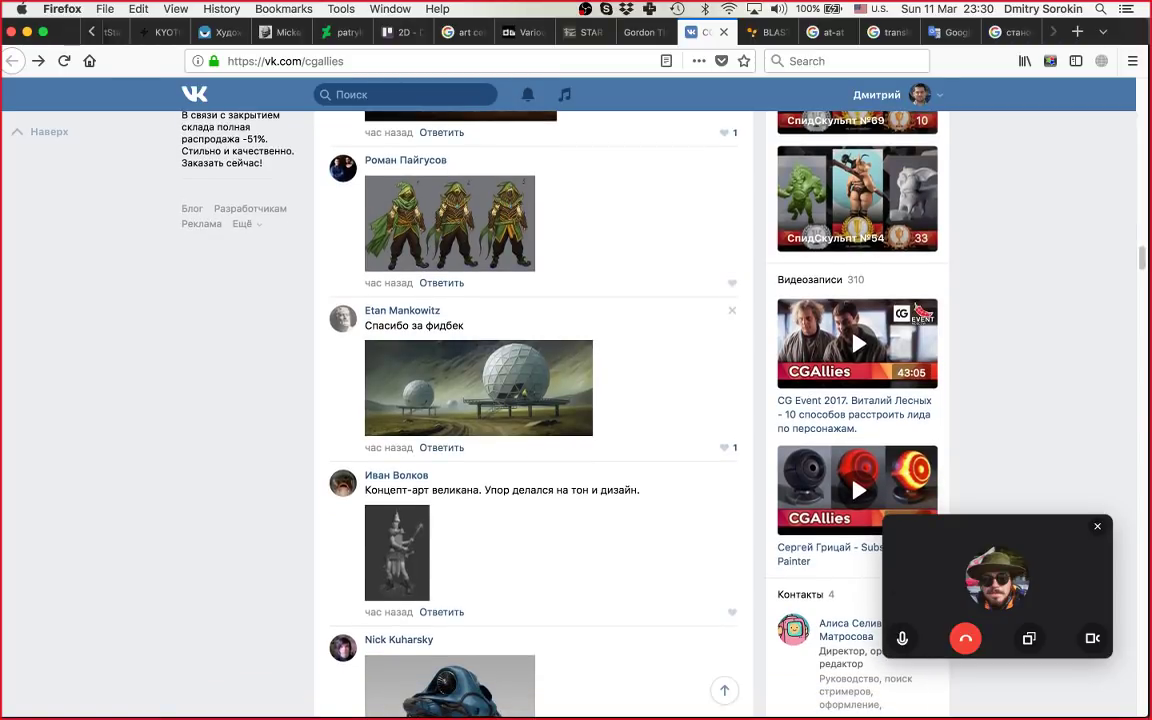
scroll(766, 425, "down", 2)
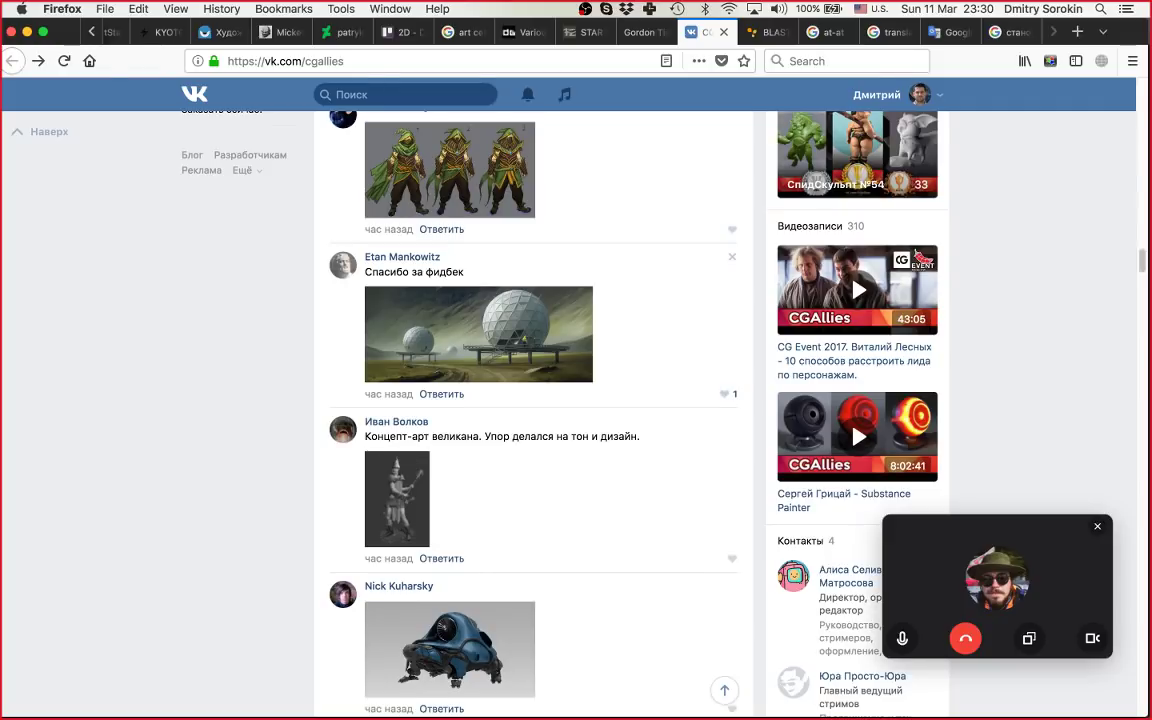
scroll(766, 376, "down", 1)
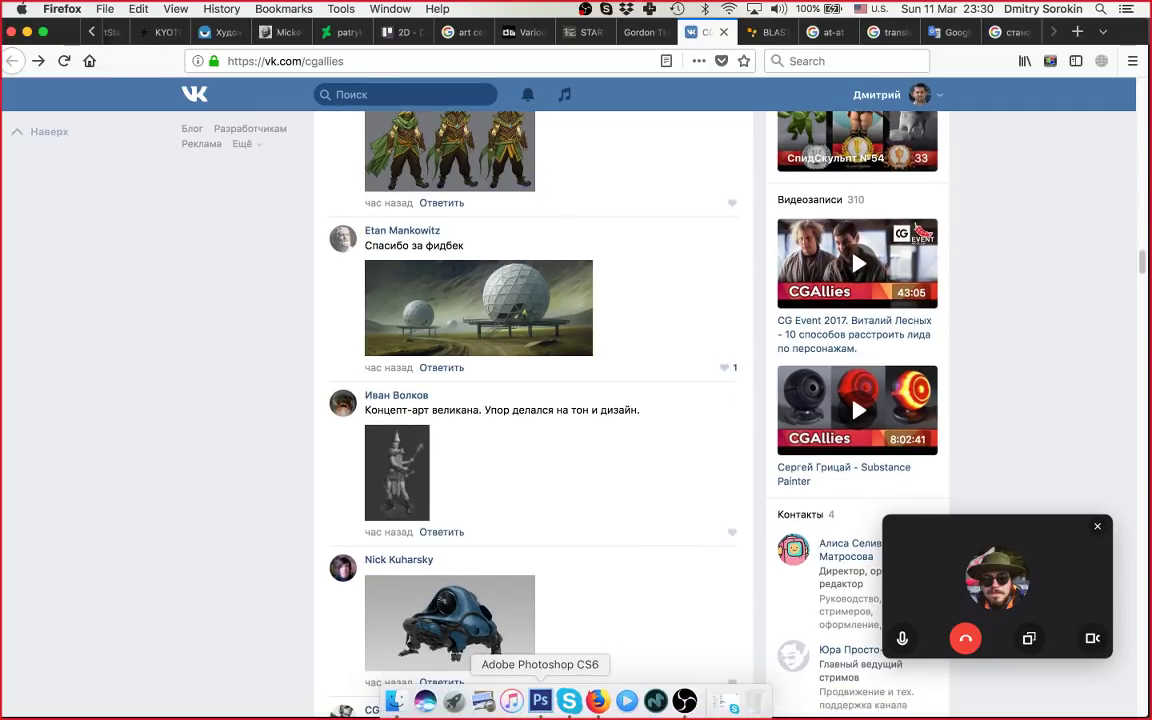
left_click(540, 702)
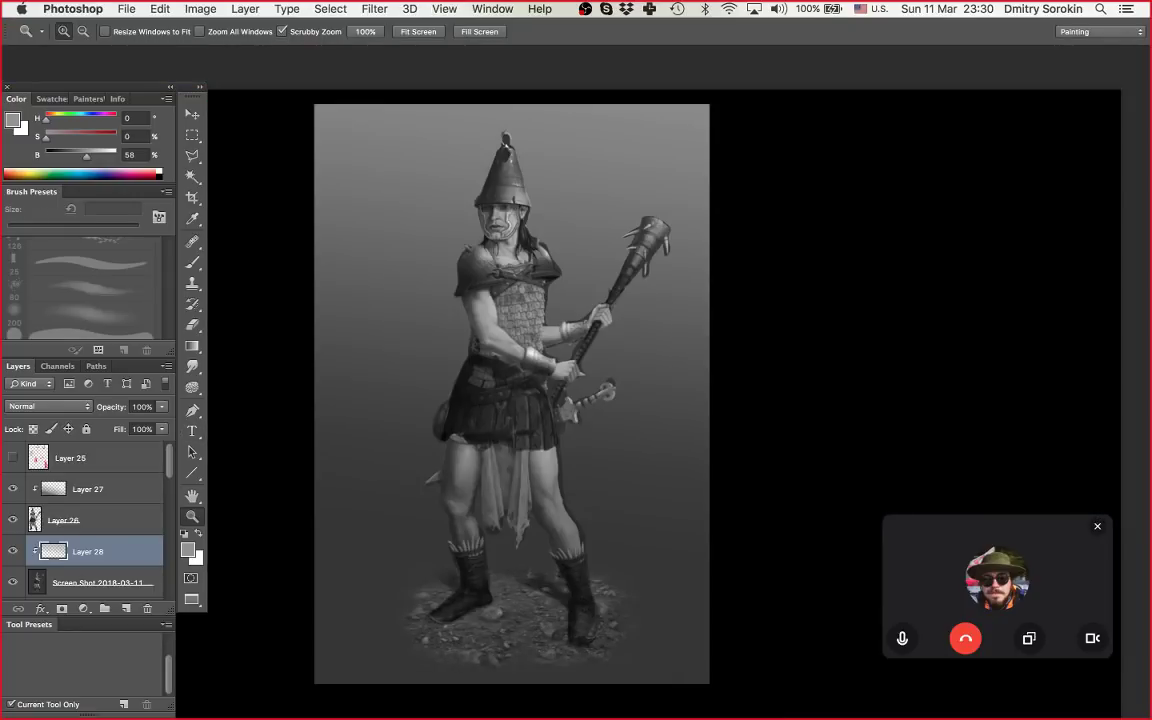
Step: Group all the warrior's layers, add an empty layer above the group, and hide the group
left_click(88, 458)
scroll(88, 500, "down", 3)
left_click(88, 457)
left_click(100, 489, "shift")
key("super+g")
left_click(126, 608)
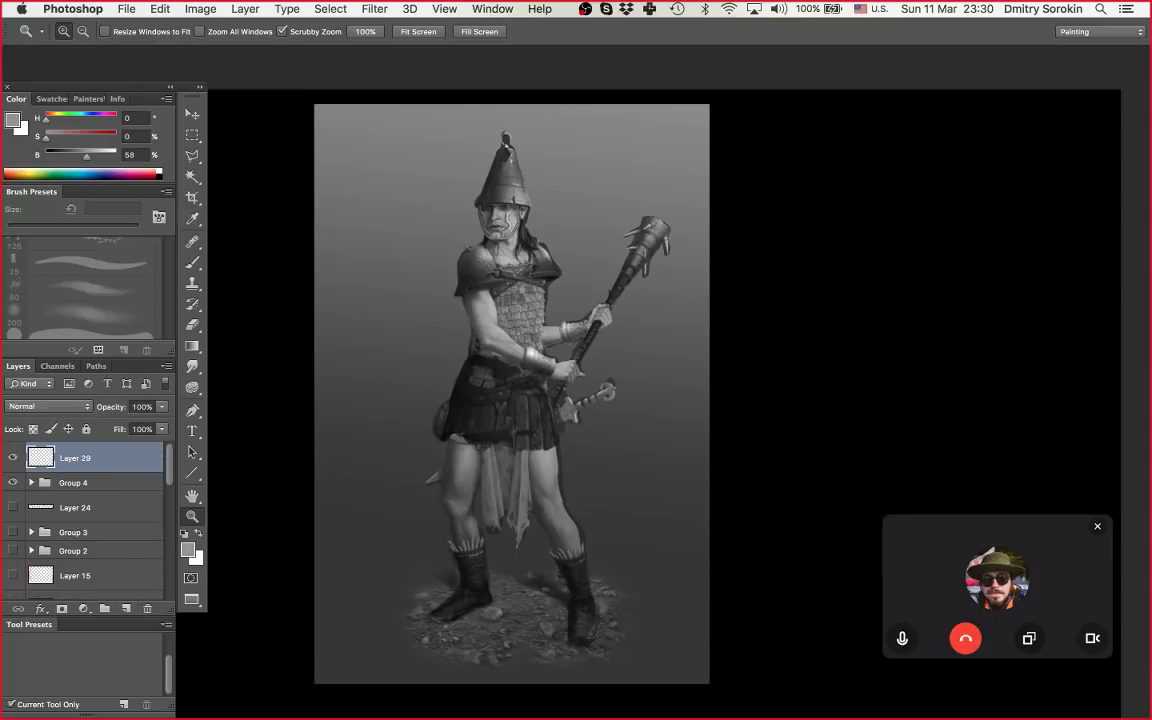
left_click(12, 482)
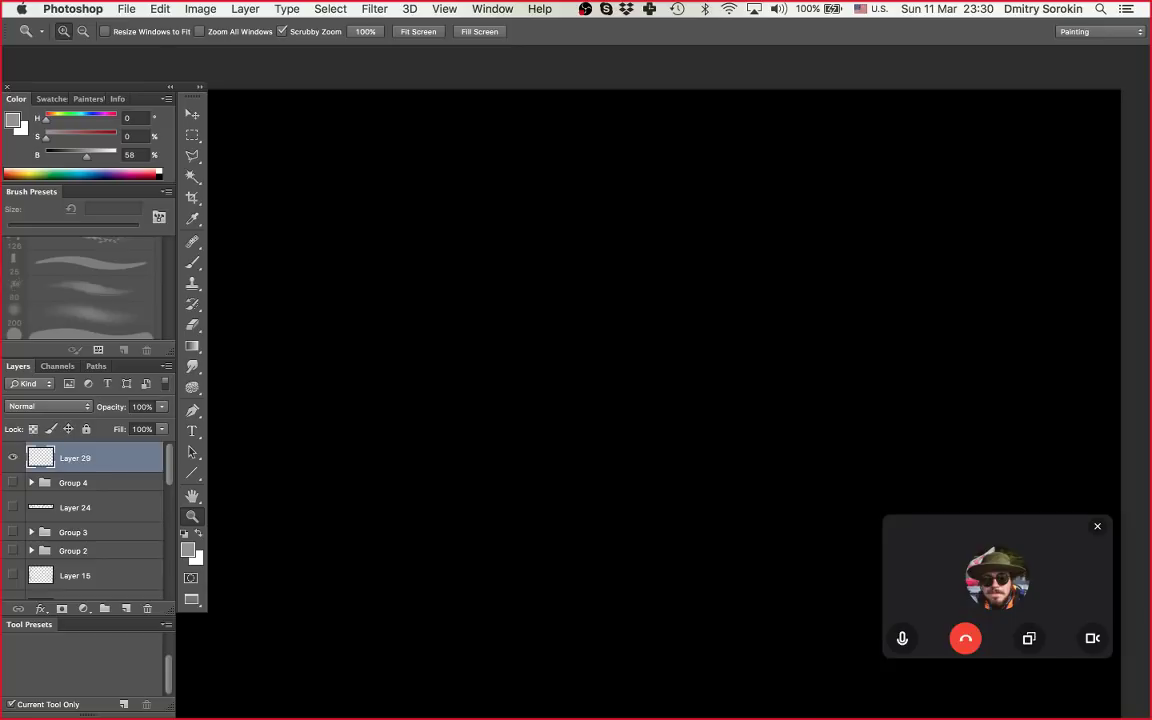
Step: Switch to Firefox, open the blue walking vehicle's picture from the comments, capture it as a screenshot, and return to Photoshop
left_click(596, 697)
scroll(766, 260, "down", 2)
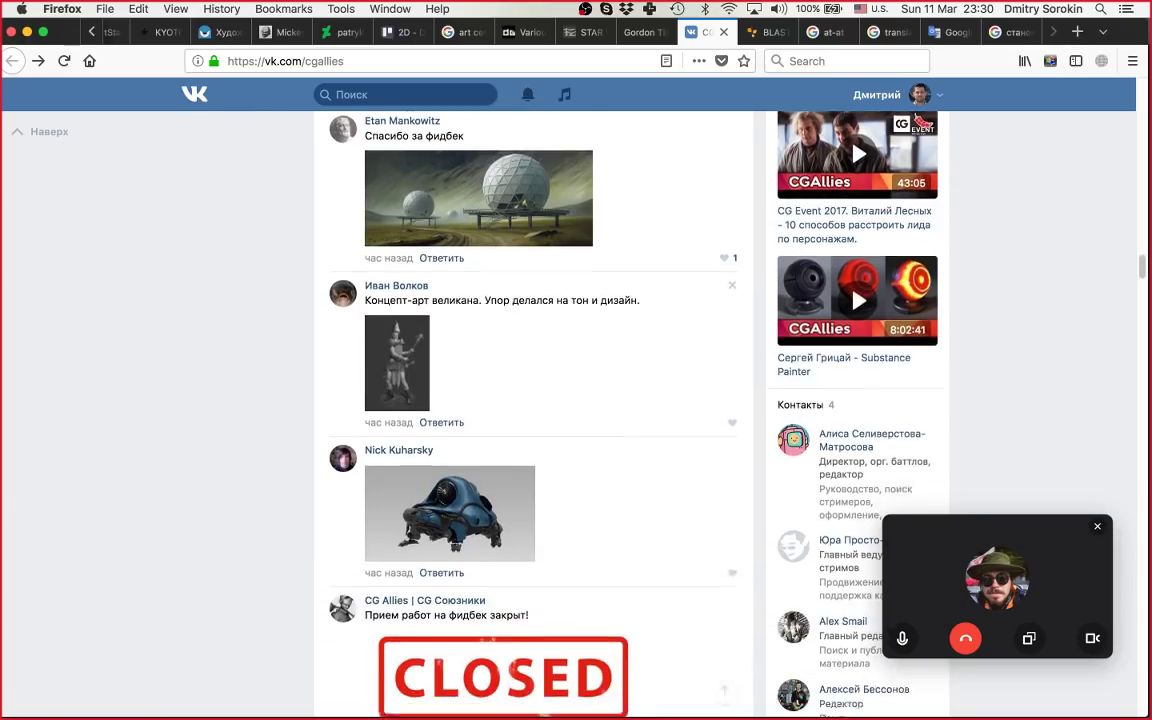
scroll(766, 245, "down", 3)
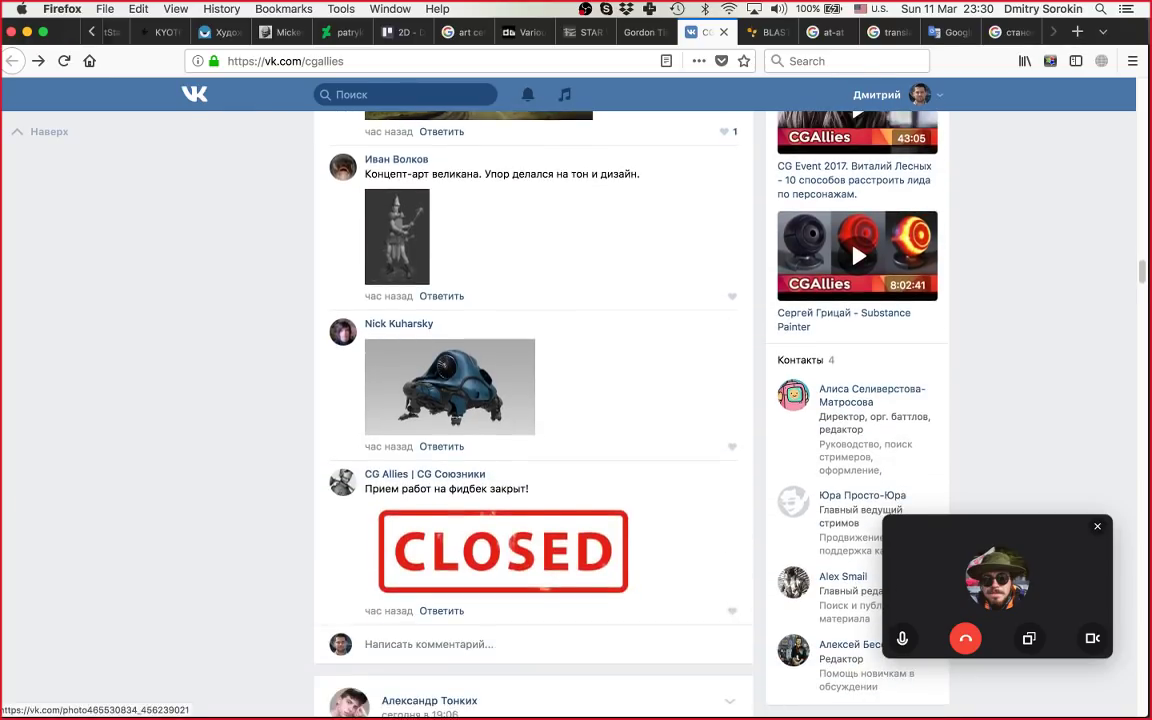
left_click(450, 387)
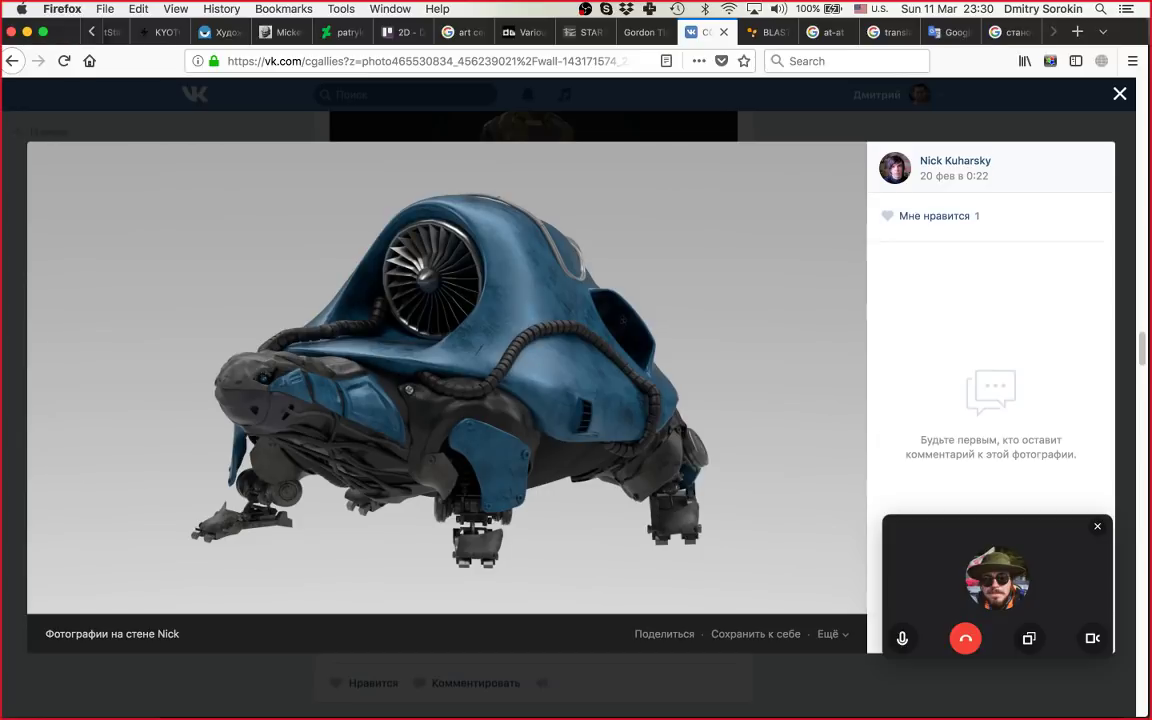
left_click_drag(32, 139, 869, 621)
key("super+Tab")
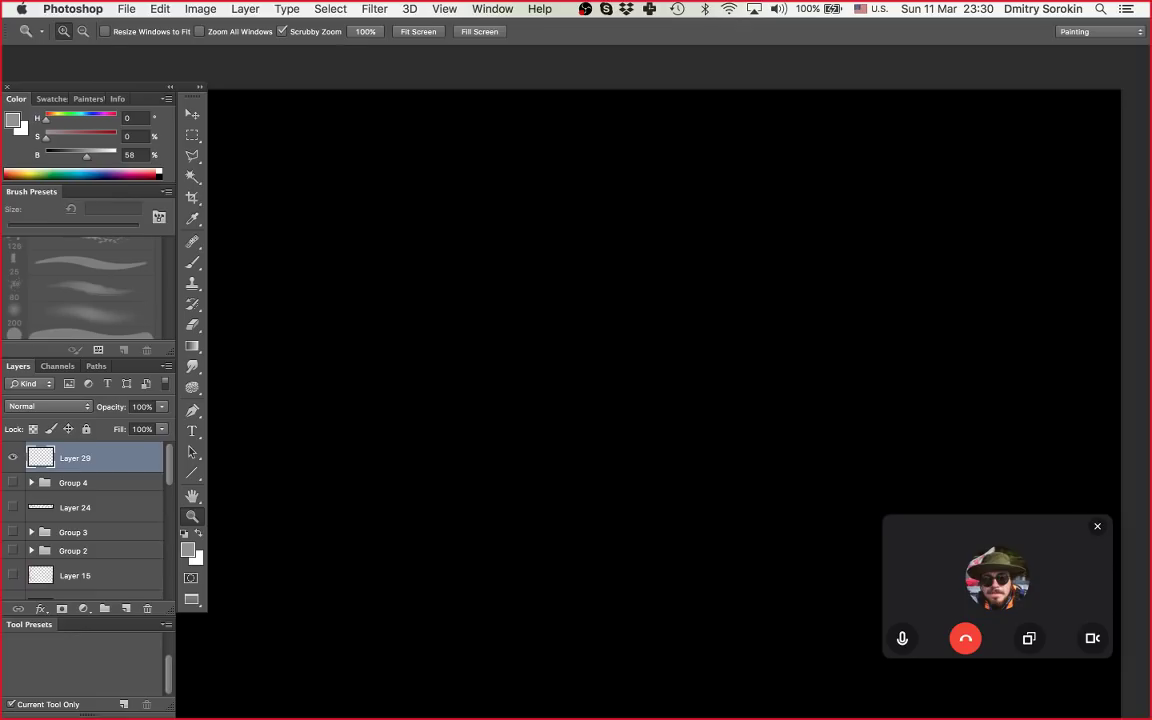
Step: Place the newest vehicle screenshot from the Finder's Desktop folder into the document and shift it up and right on the canvas
scroll(640, 400, "down", 5)
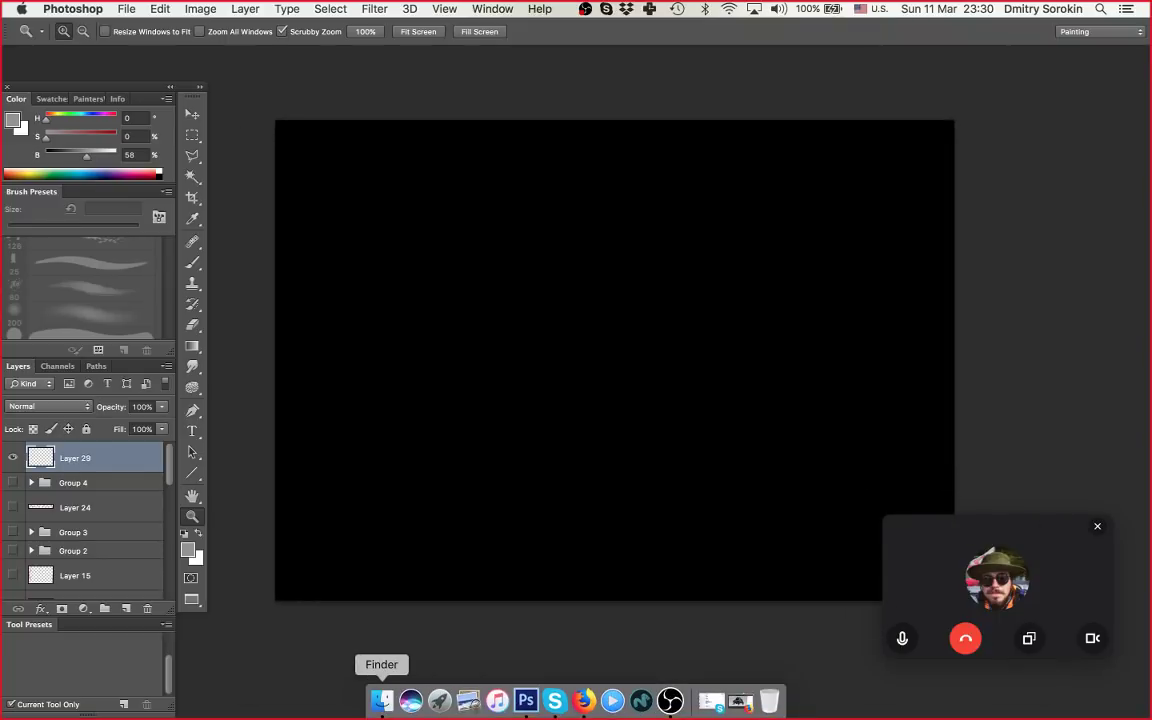
left_click(381, 697)
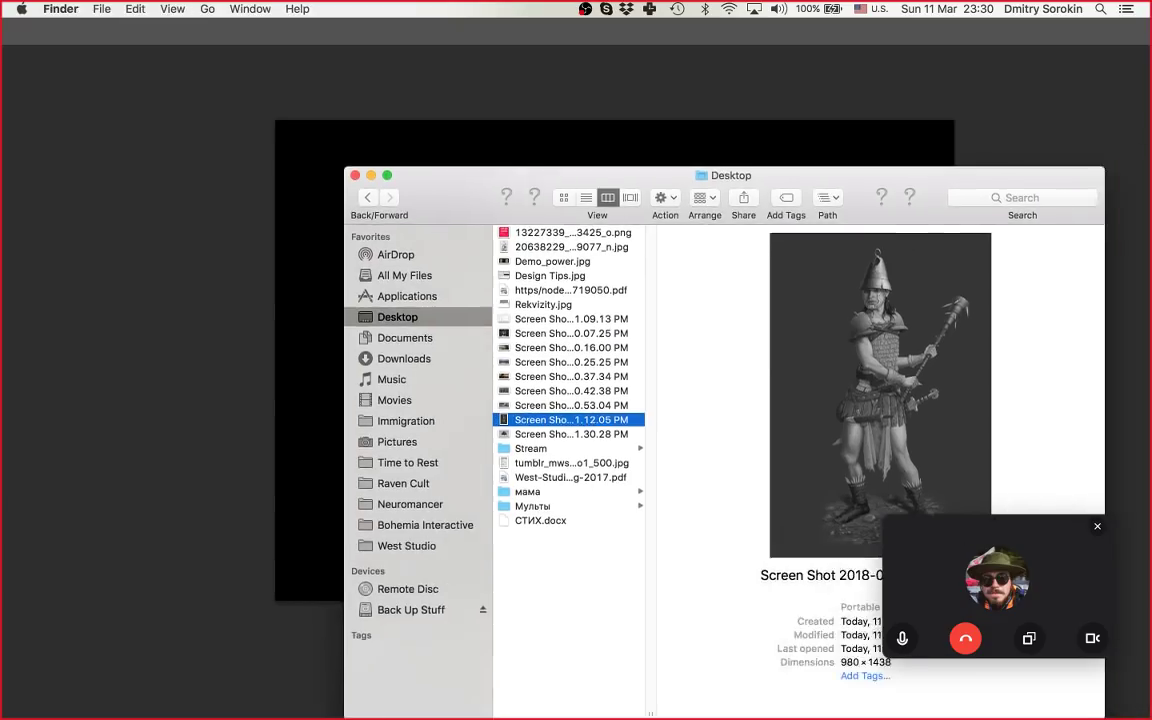
left_click_drag(640, 175, 536, 223)
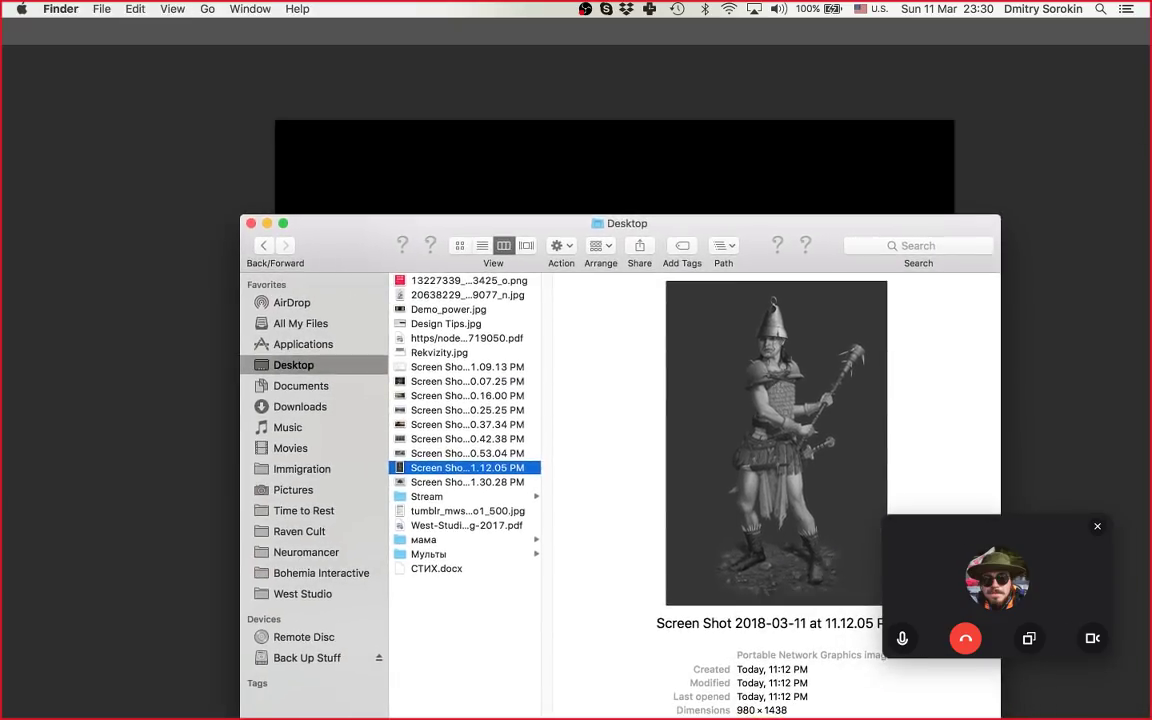
left_click(467, 482)
left_click_drag(467, 482, 560, 160)
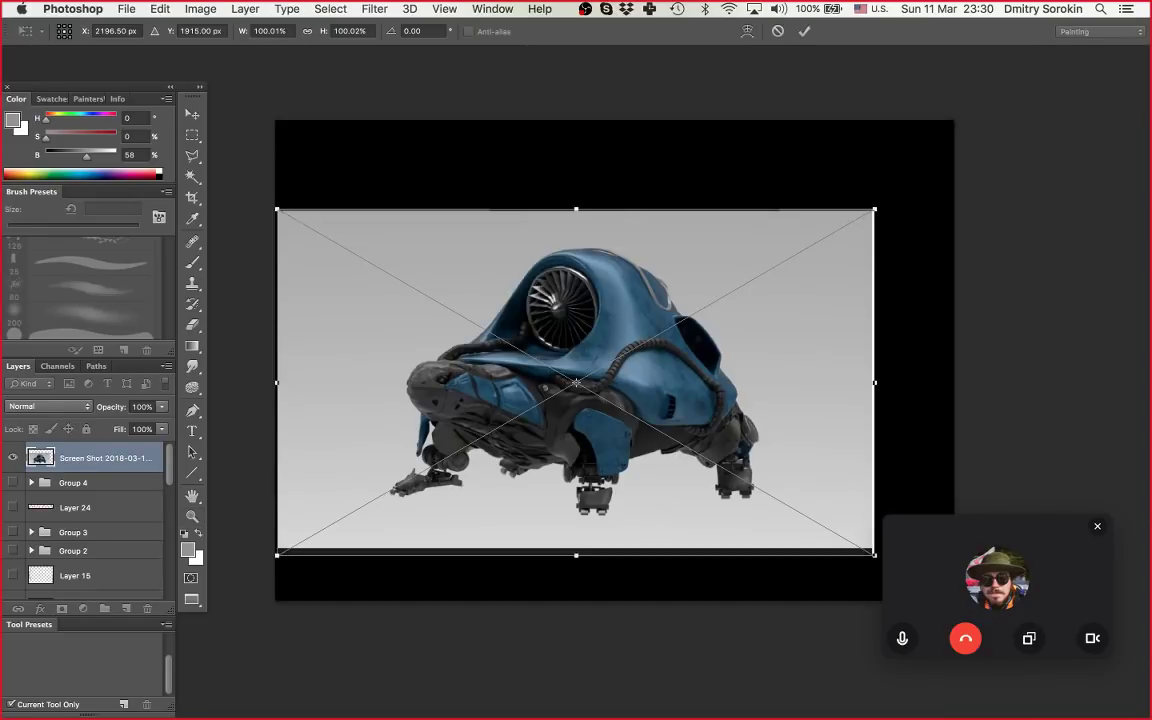
key("Return")
scroll(624, 398, "up", 1)
scroll(624, 398, "down", 1)
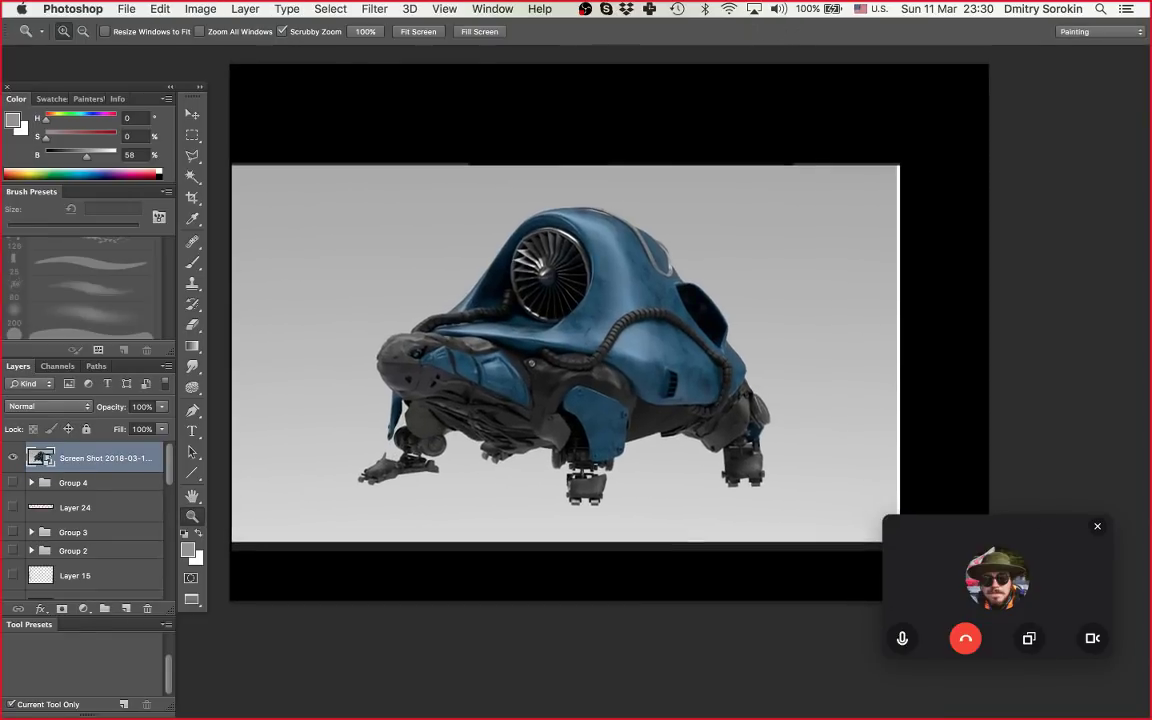
key("v")
left_click_drag(648, 309, 693, 265)
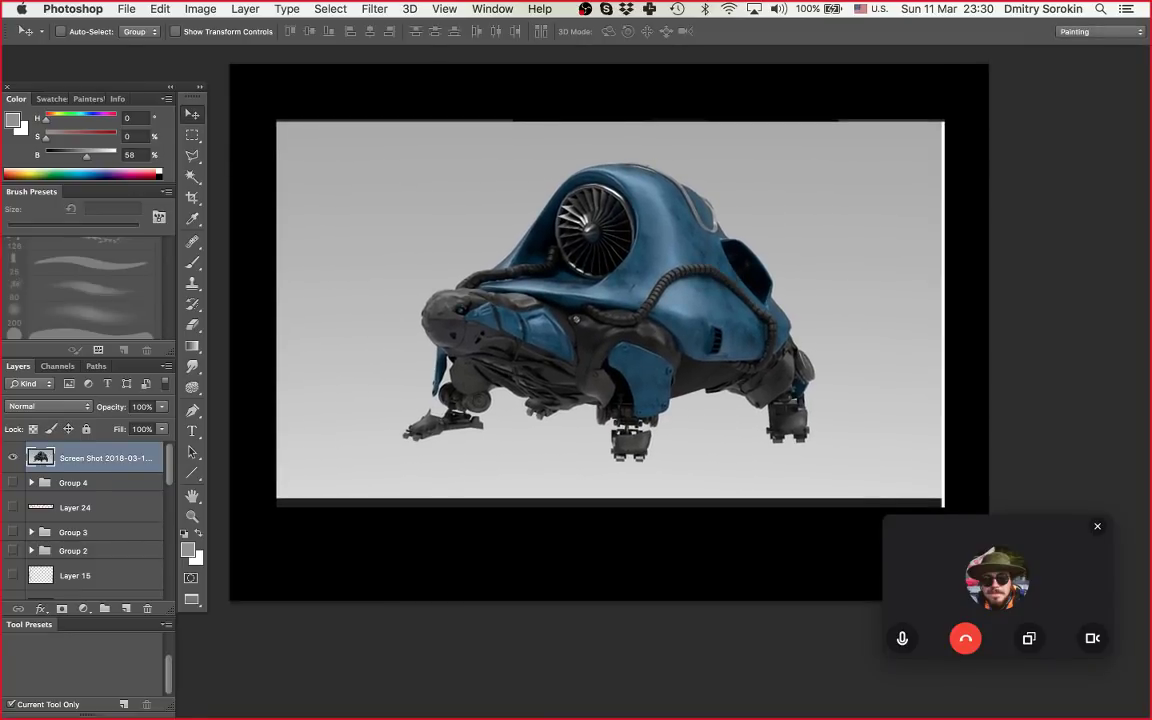
Step: Delete vertical strips along the vehicle screenshot's left and right edges using rectangular selections, then deselect
key("z")
left_click_drag(613, 300, 633, 300)
key("m")
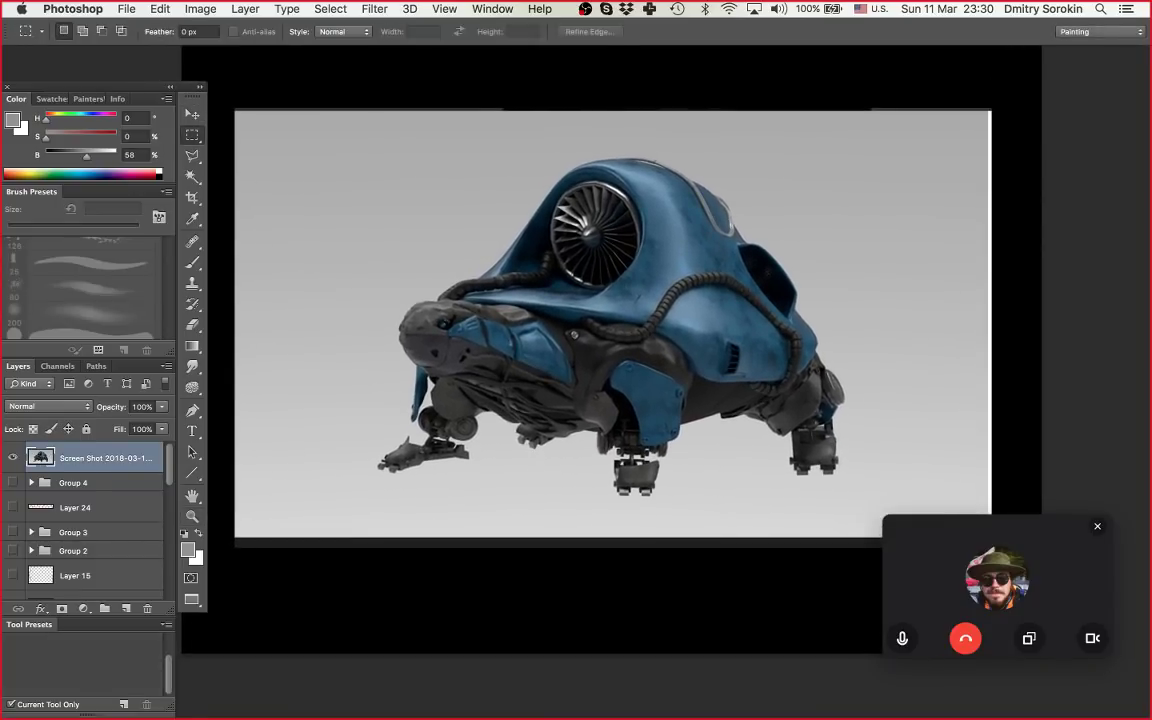
left_click_drag(221, 95, 302, 573)
left_click_drag(1033, 77, 921, 445)
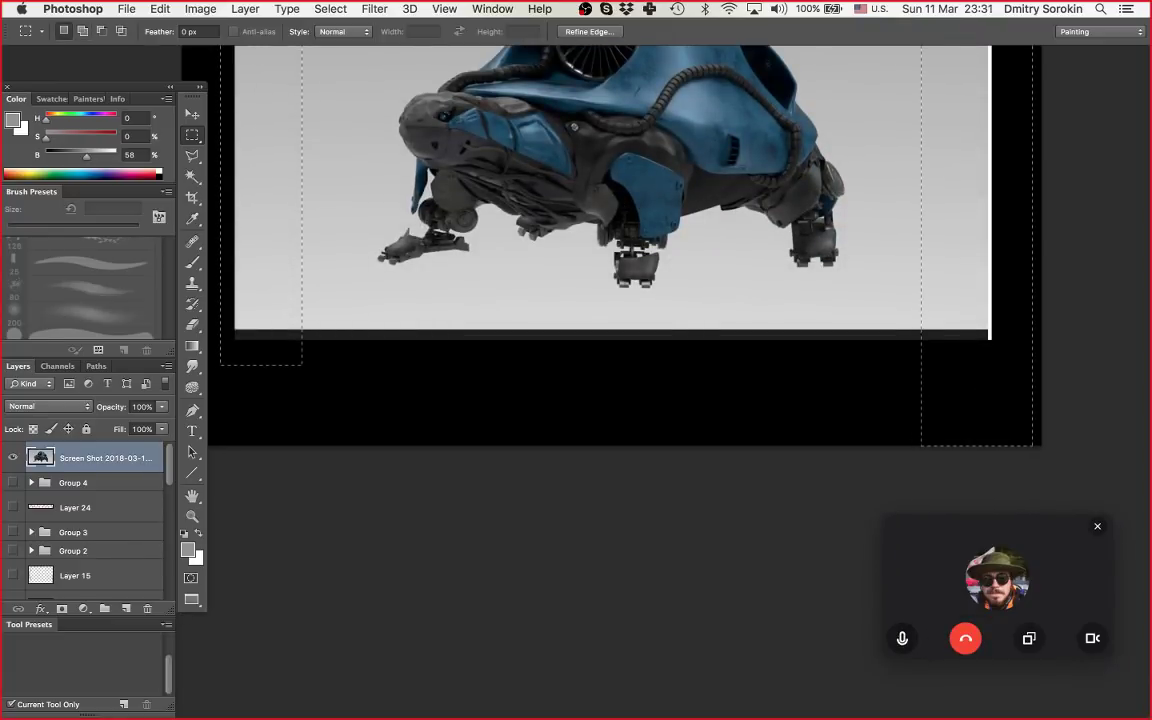
key("Delete")
left_click_drag(640, 280, 643, 435)
key("super+d")
key("z")
scroll(615, 300, "up", 3)
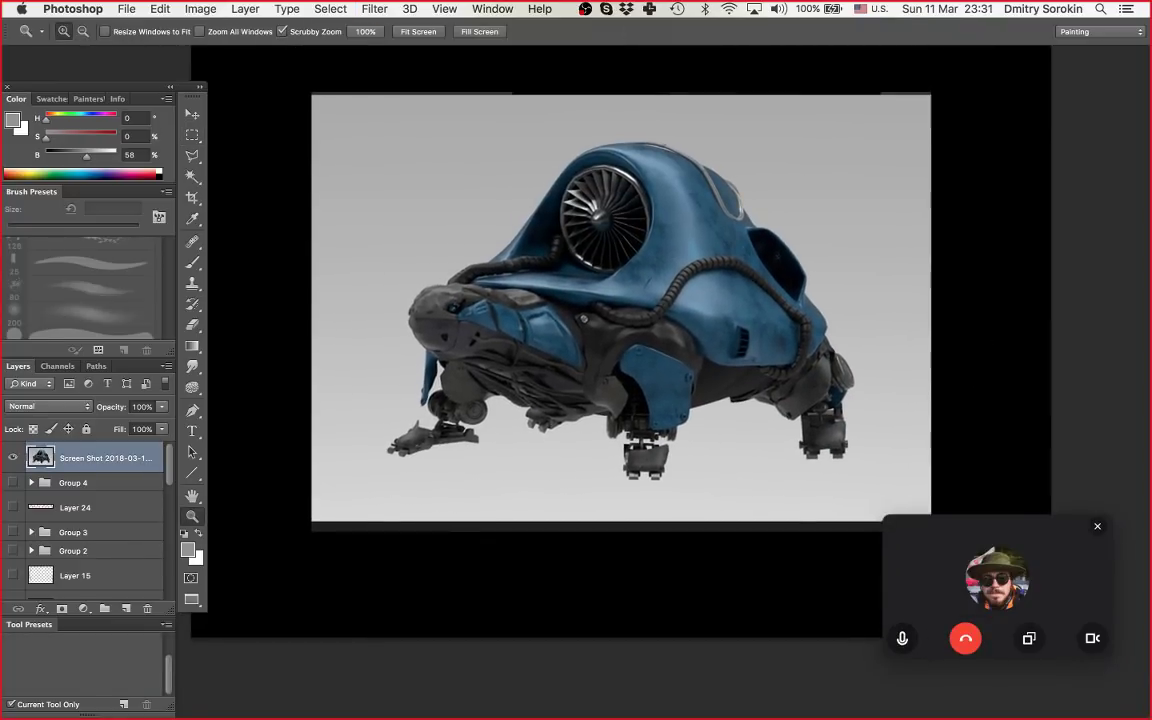
Step: Examine the blue walking vehicle's overall silhouette, hull, hoses and legs at several magnifications
scroll(615, 300, "up", 3)
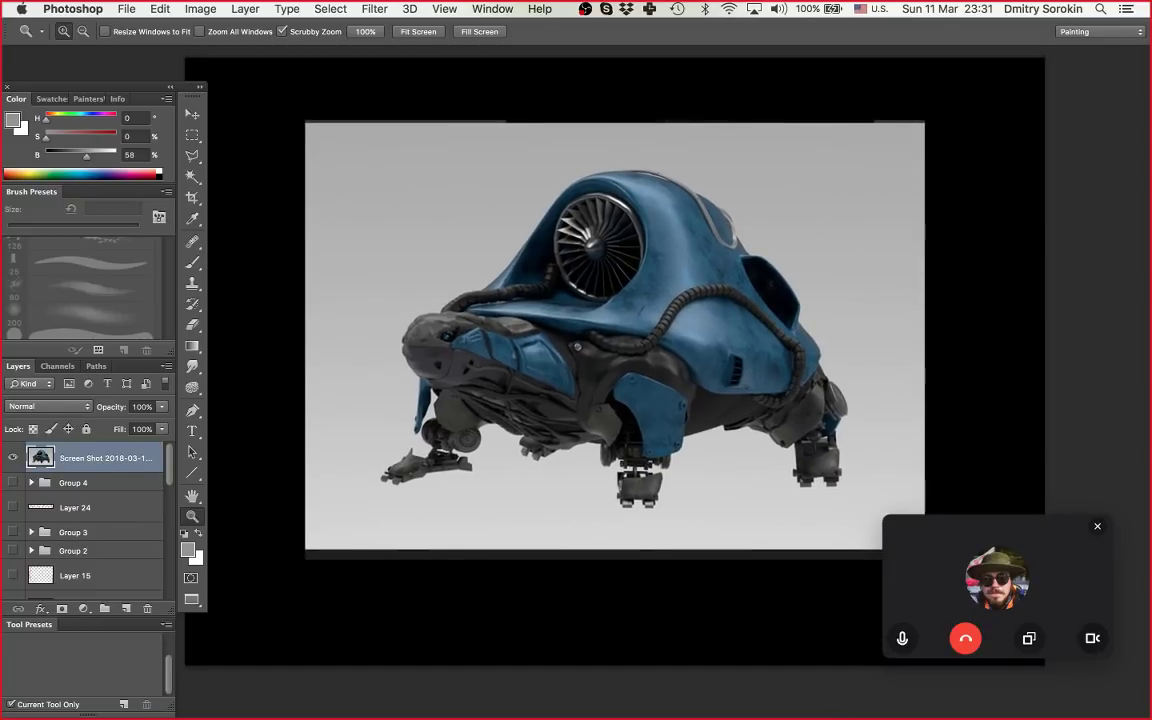
scroll(615, 340, "up", 1)
left_click_drag(665, 362, 675, 362)
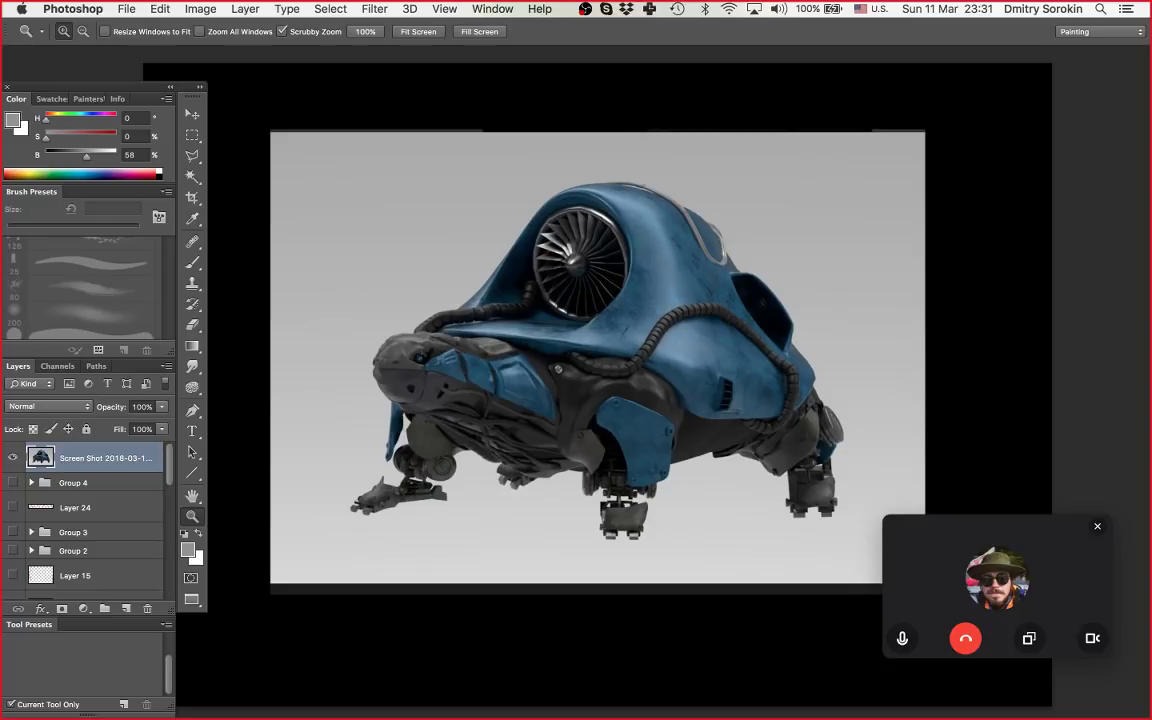
scroll(783, 310, "up", 1)
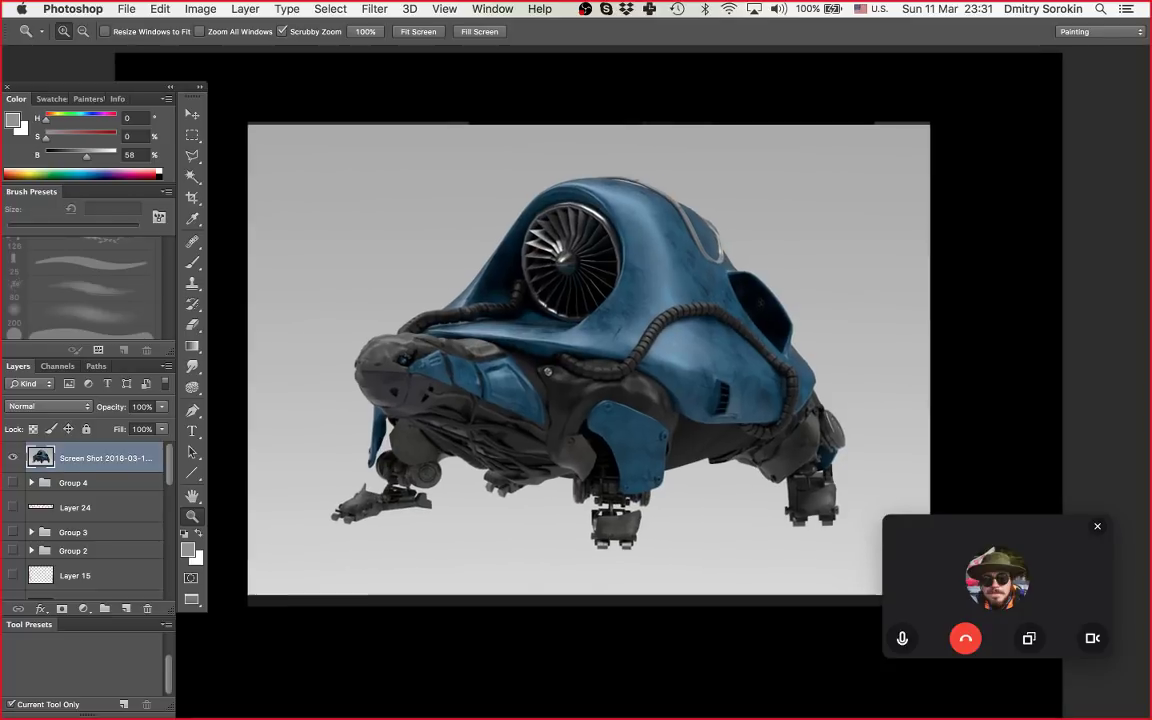
scroll(783, 310, "up", 3)
left_click_drag(756, 300, 791, 287)
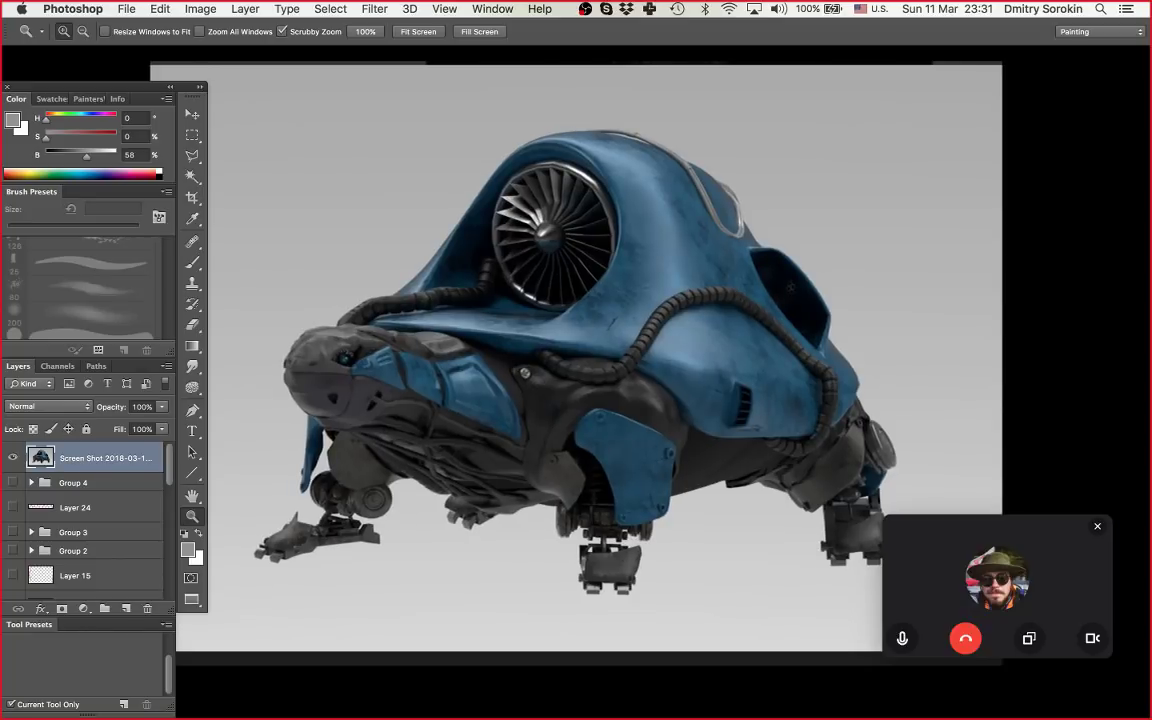
scroll(840, 266, "down", 1)
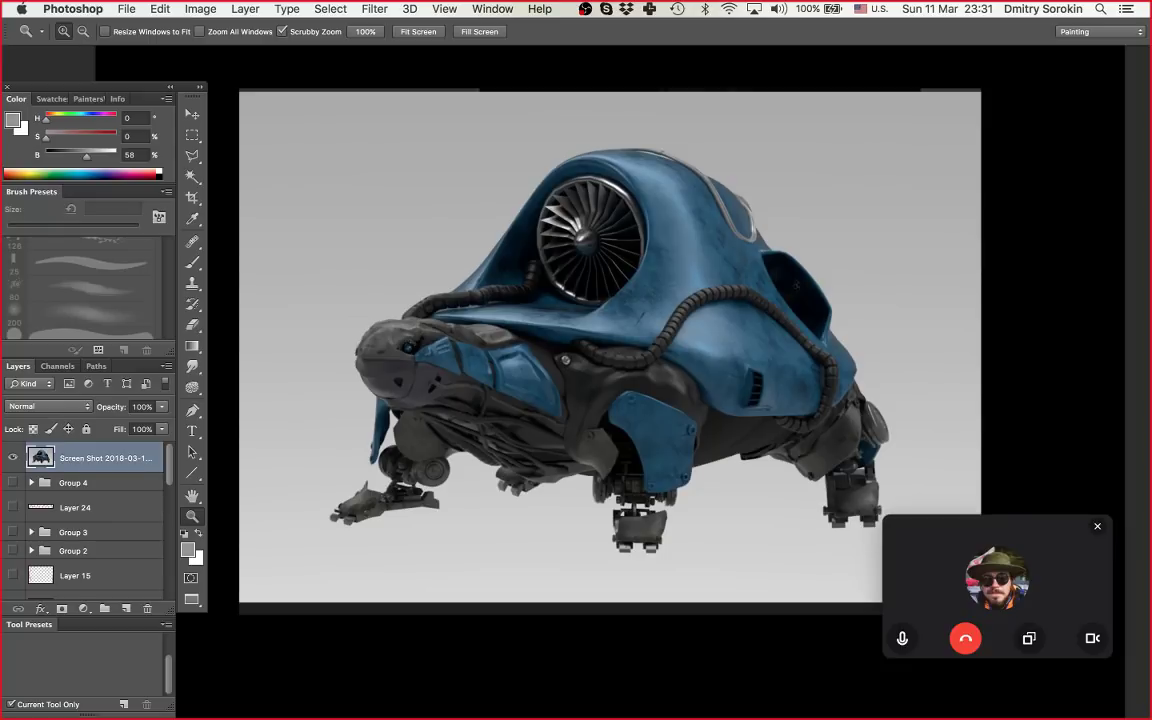
left_click_drag(852, 232, 757, 236)
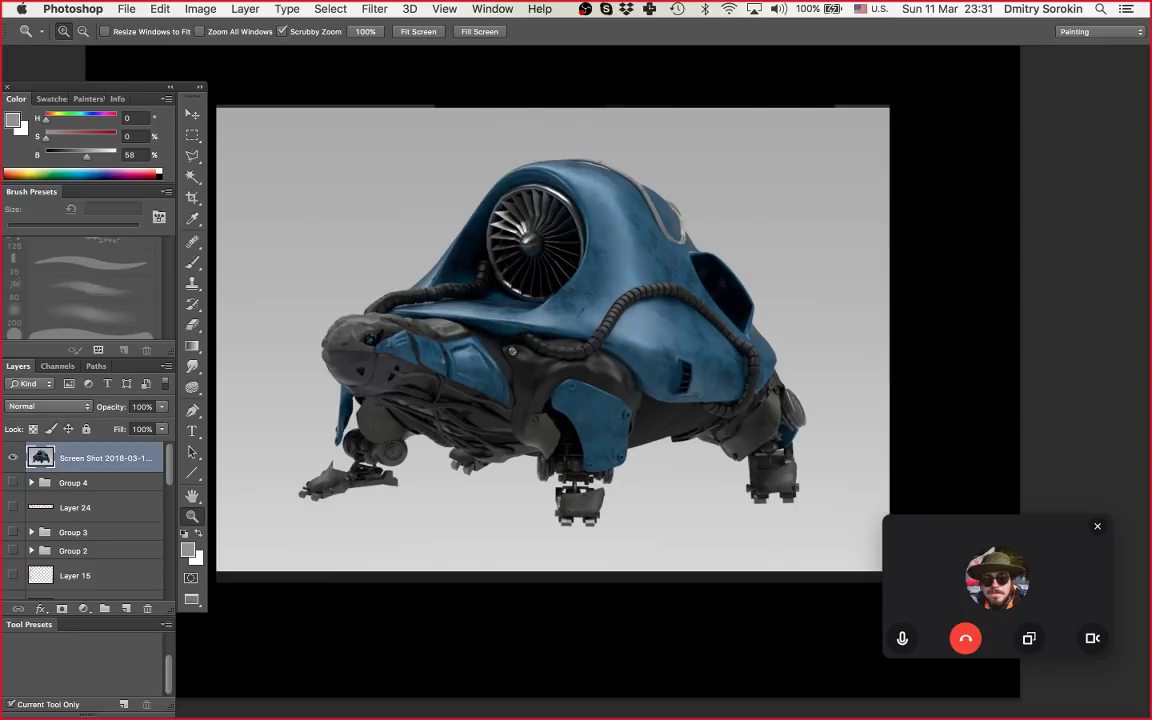
left_click_drag(553, 304, 597, 304)
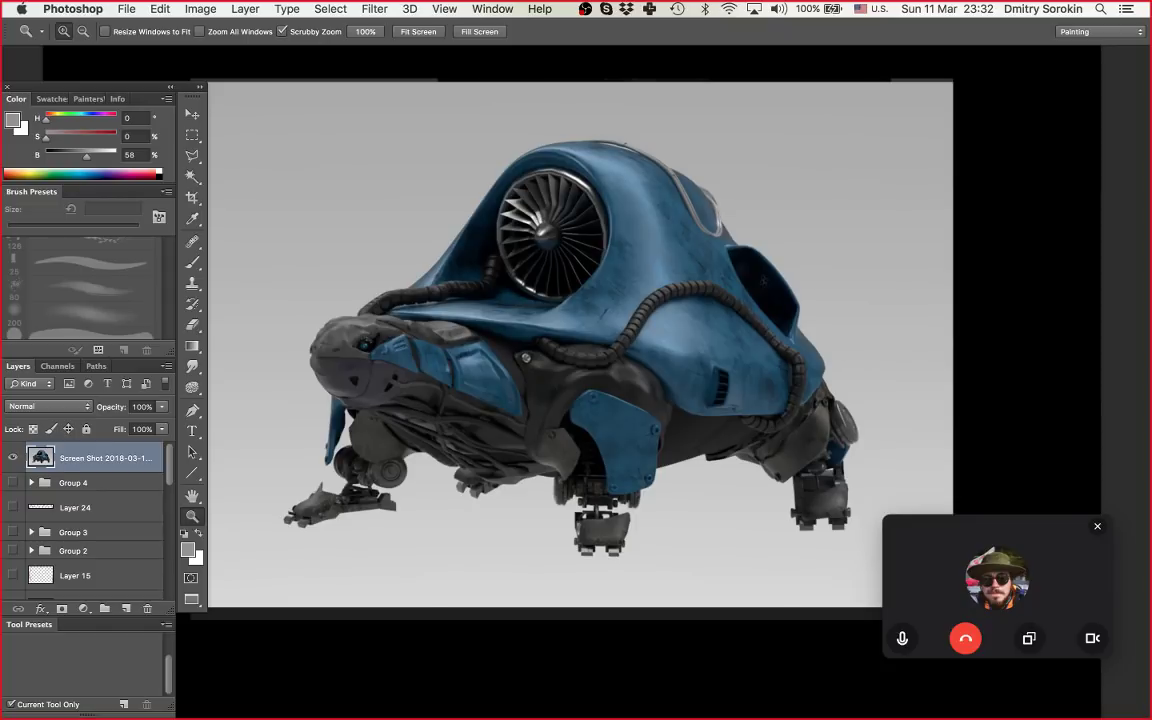
left_click_drag(763, 281, 860, 264)
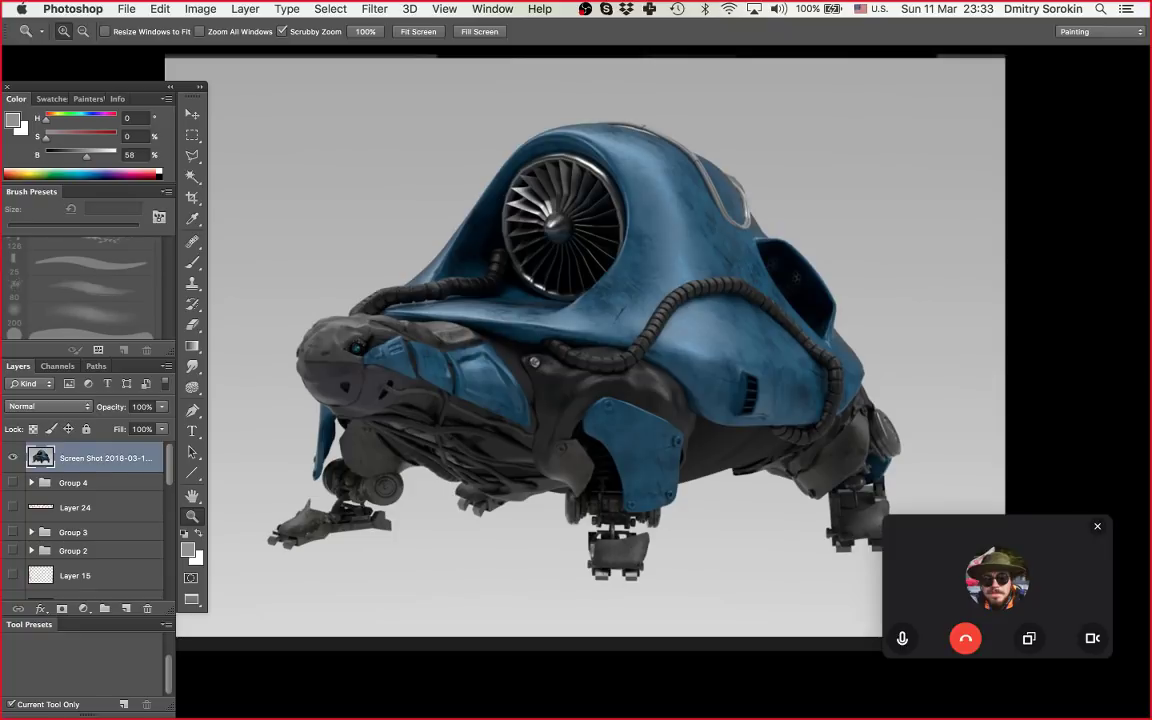
scroll(585, 346, "right", 2)
scroll(585, 346, "down", 2)
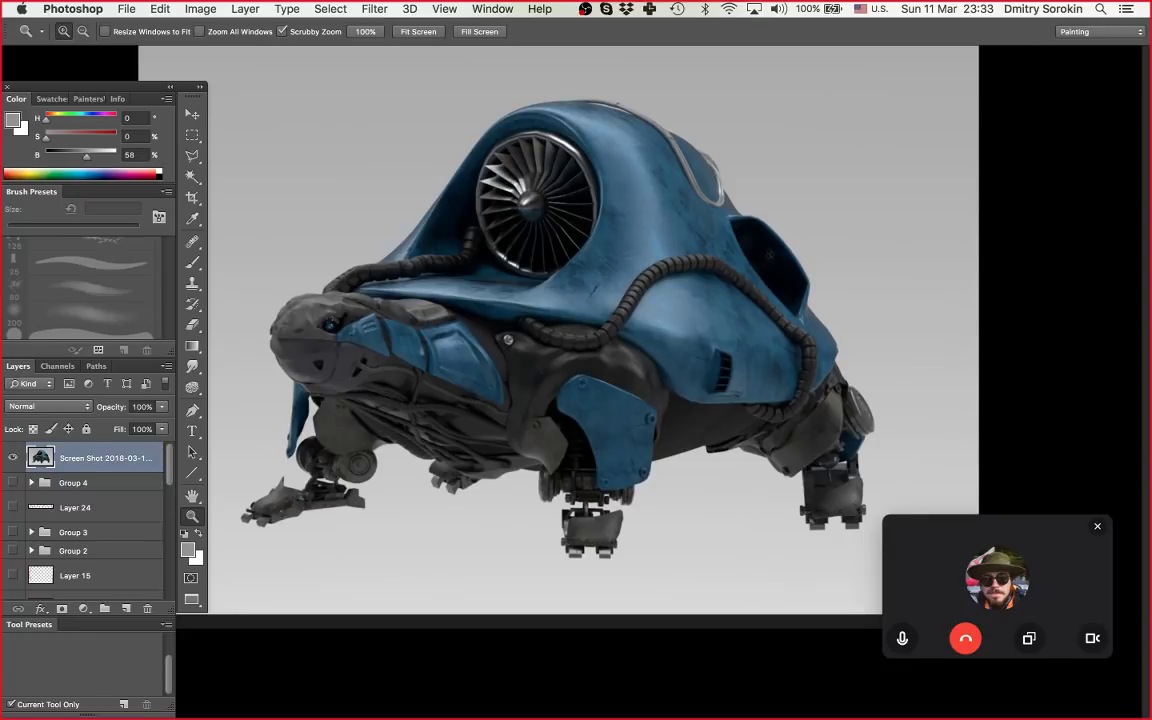
left_click_drag(769, 255, 784, 262)
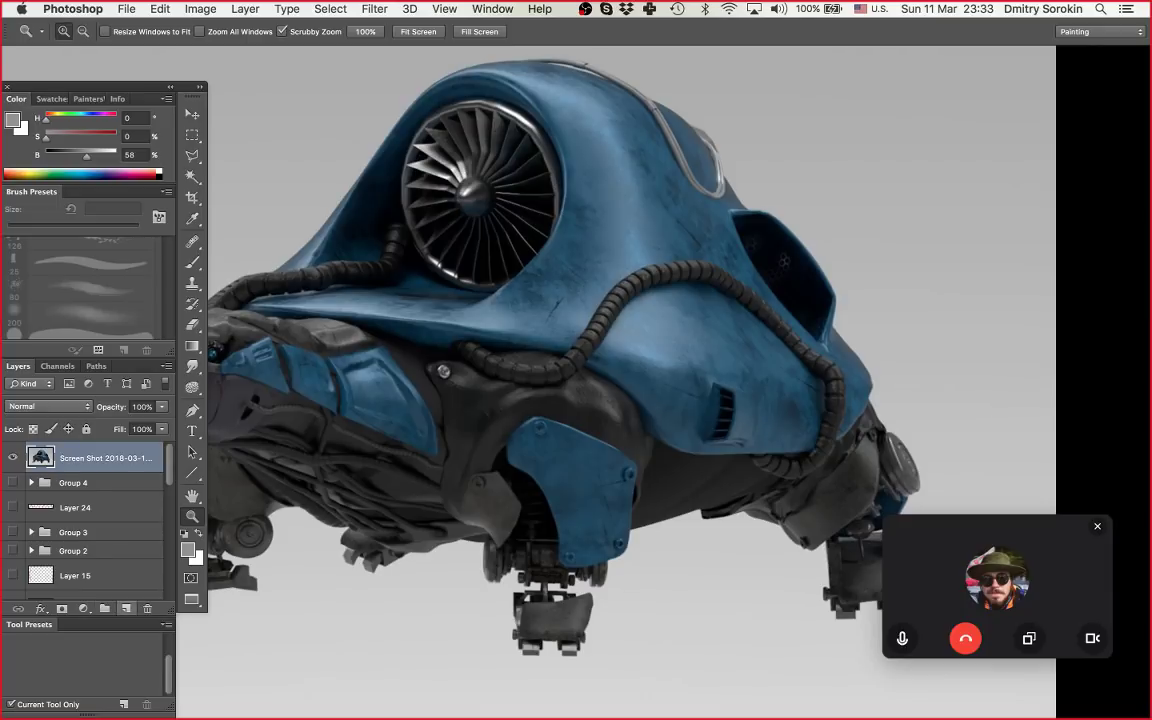
Step: Add an empty layer above the vehicle screenshot and set the brush to Normal mode, 100% opacity and 70 px
key("alt+shift+super+n")
mouse_move(816, 266)
left_mouse_down()
mouse_move(778, 268)
mouse_move(830, 280)
mouse_move(842, 254)
left_mouse_up()
left_click(885, 250, "alt")
left_click_drag(721, 203, 740, 225)
key("super+z")
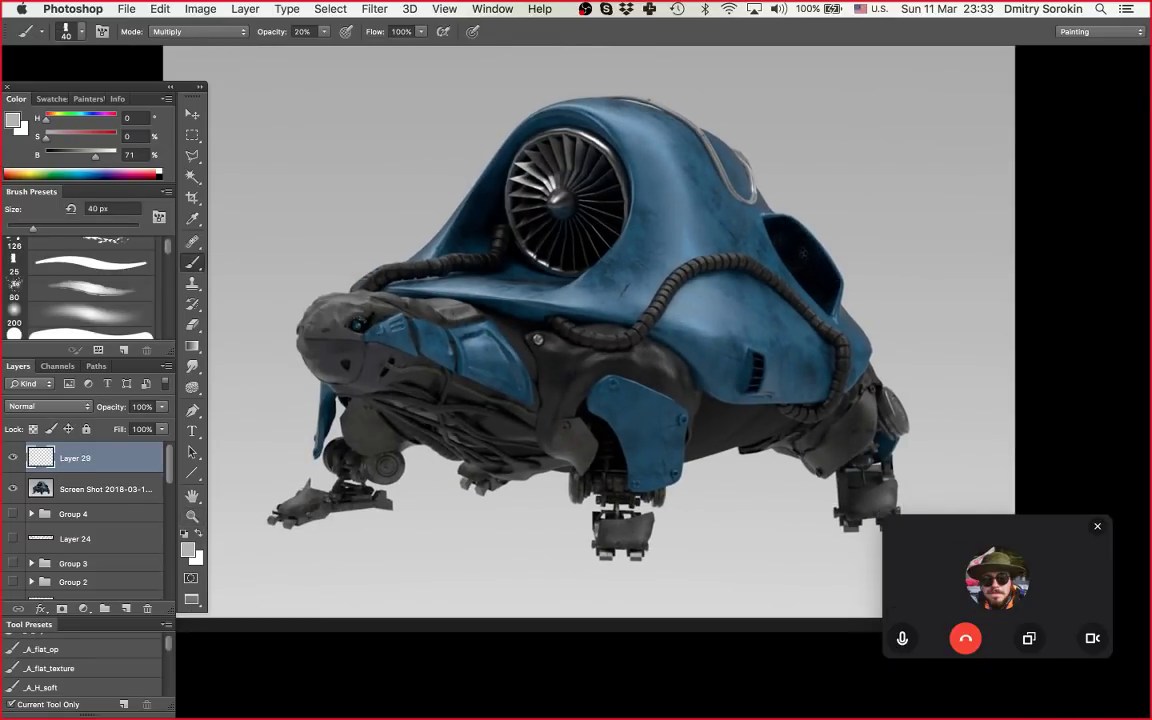
right_click(866, 156, "shift")
left_click(900, 188)
key("0")
key("bracketright")
key("bracketright")
key("bracketright")
Step: Paint out the hull's rear side intake with sampled background grey and hull blue, forming a straight sloping back edge
left_click_drag(783, 211, 857, 299)
left_click_drag(799, 246, 839, 297)
left_click(754, 232, "alt")
left_click_drag(763, 219, 808, 267)
left_click_drag(700, 225, 765, 288)
key("z")
mouse_move(779, 217)
left_mouse_down()
mouse_move(695, 222)
mouse_move(738, 226)
mouse_move(737, 191)
left_mouse_up()
key("b")
key("z")
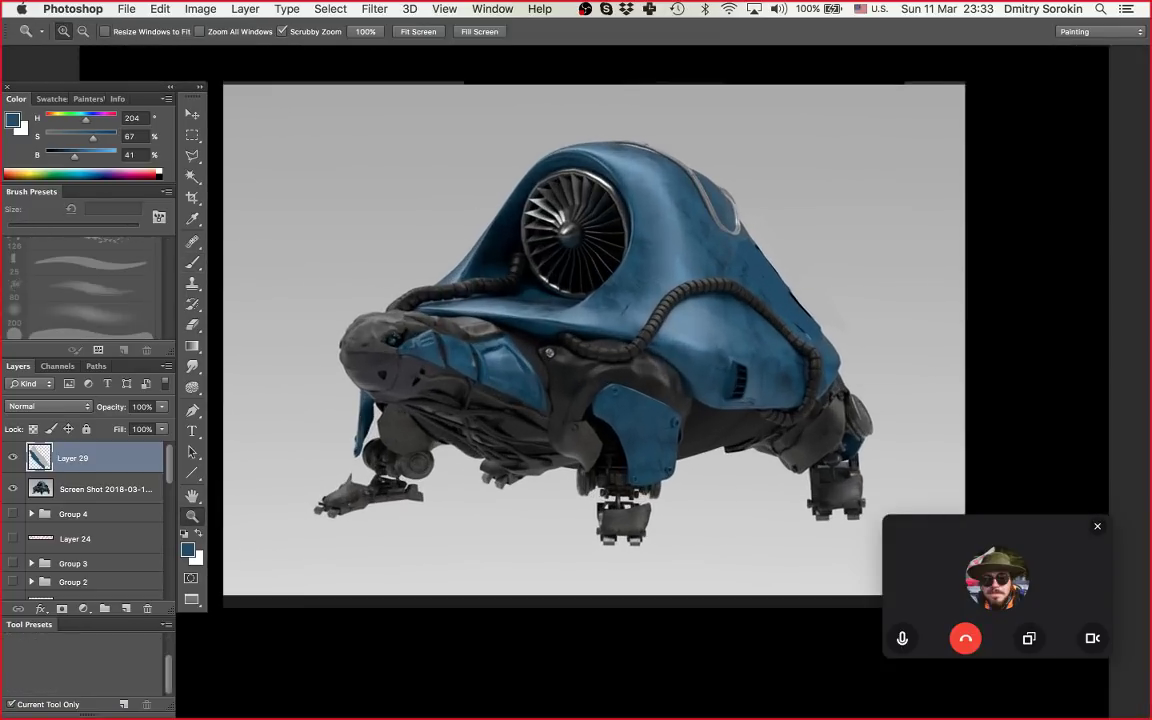
Step: Paint over the middle section of the long hose on the vehicle's side with sampled hull blues
key("b")
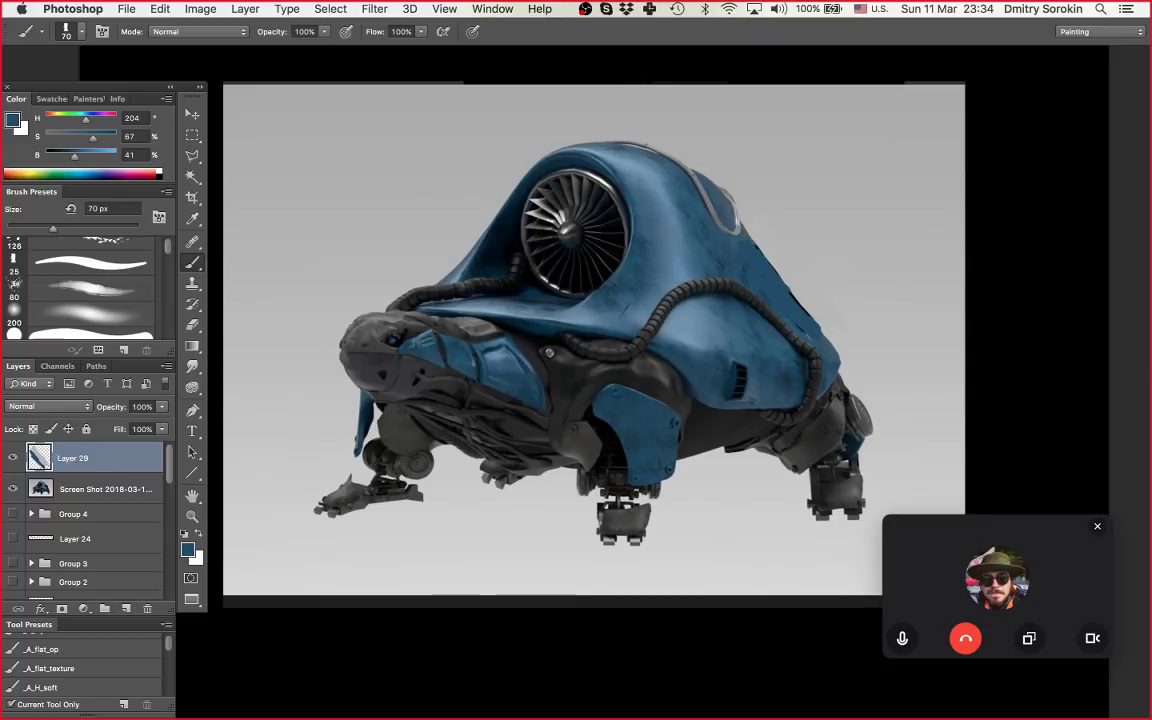
left_click(746, 274, "alt")
mouse_move(738, 264)
left_mouse_down()
mouse_move(756, 294)
mouse_move(722, 276)
mouse_move(725, 298)
mouse_move(764, 308)
mouse_move(795, 333)
mouse_move(783, 335)
left_mouse_up()
key("super+z")
left_click(732, 270, "alt")
left_click(701, 246, "alt")
left_click_drag(712, 282, 716, 298)
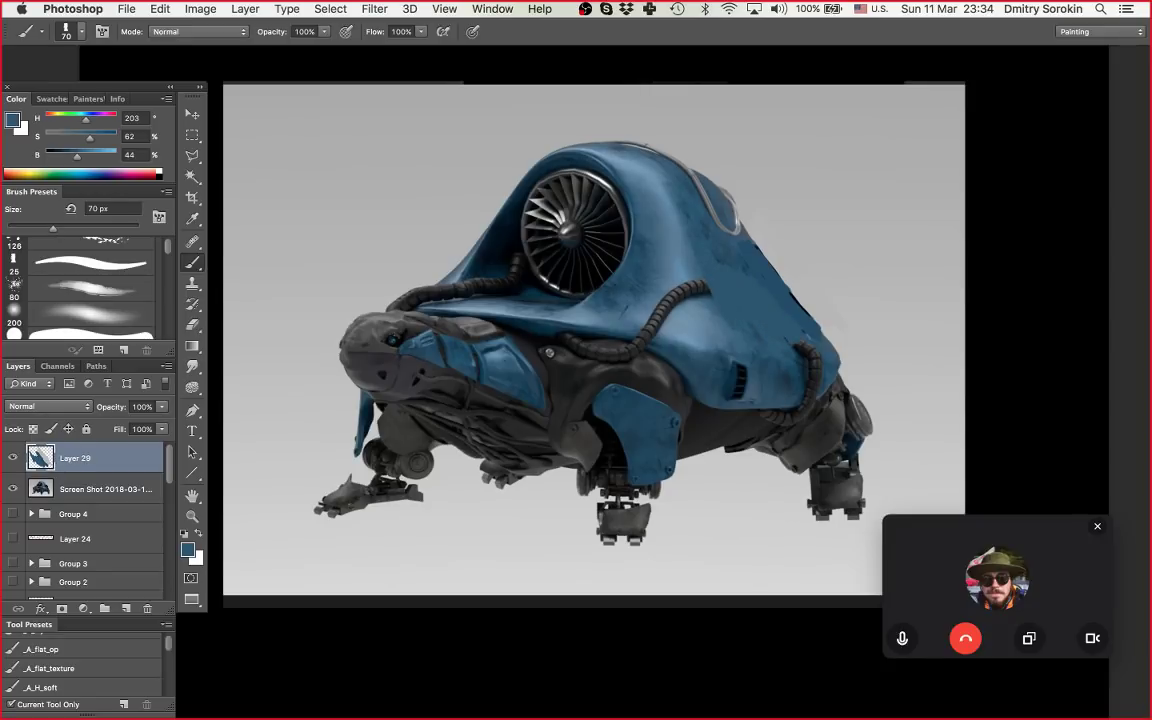
Step: Blend the repainted side of the hull with neighbouring sampled blues, working up toward the fan
left_click(698, 252, "alt")
mouse_move(702, 250)
left_mouse_down()
mouse_move(710, 298)
mouse_move(729, 321)
left_mouse_up()
left_click(729, 312, "alt")
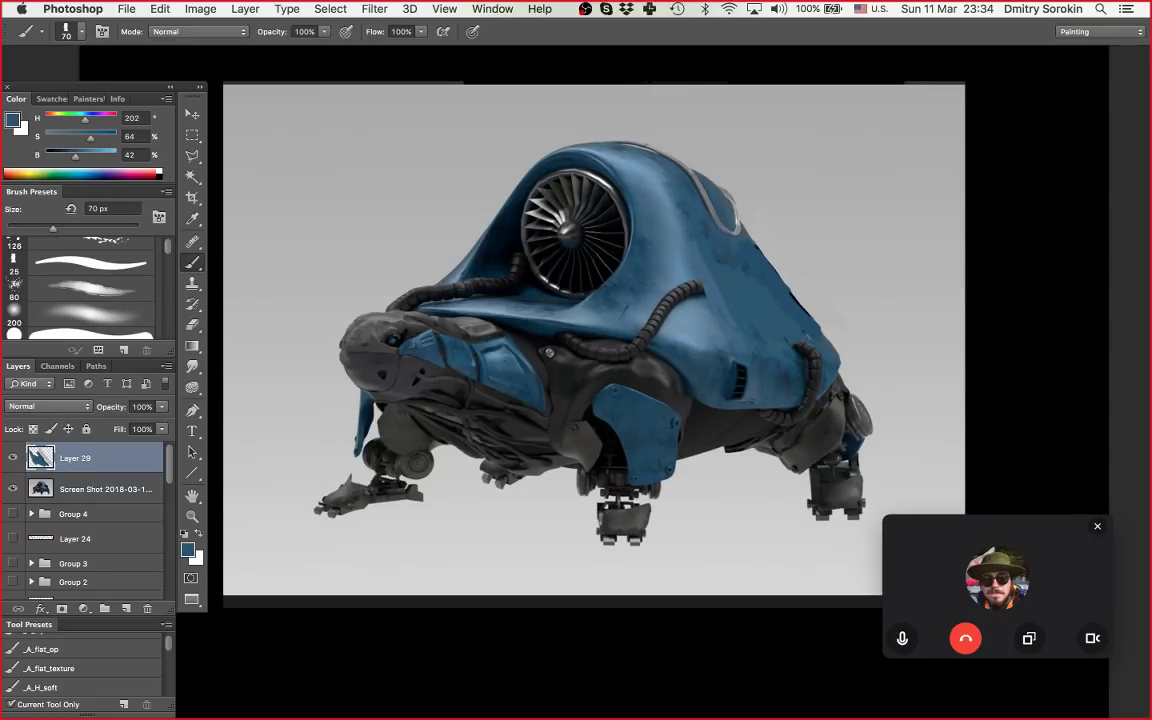
mouse_move(704, 258)
left_mouse_down()
mouse_move(722, 306)
mouse_move(748, 302)
left_mouse_up()
left_click(715, 238, "alt")
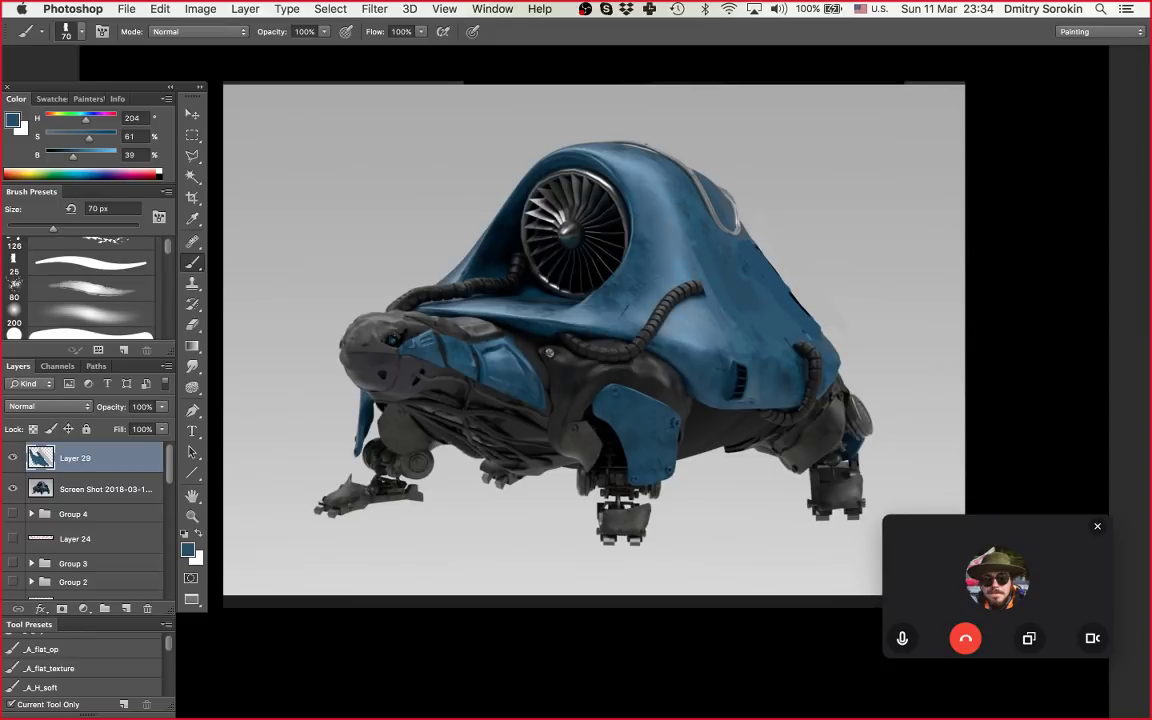
left_click(660, 225, "alt")
left_click_drag(674, 238, 700, 269)
left_click(670, 222, "alt")
key("z")
left_click(801, 265, "alt")
left_click_drag(803, 265, 690, 267)
left_click_drag(801, 292, 707, 387)
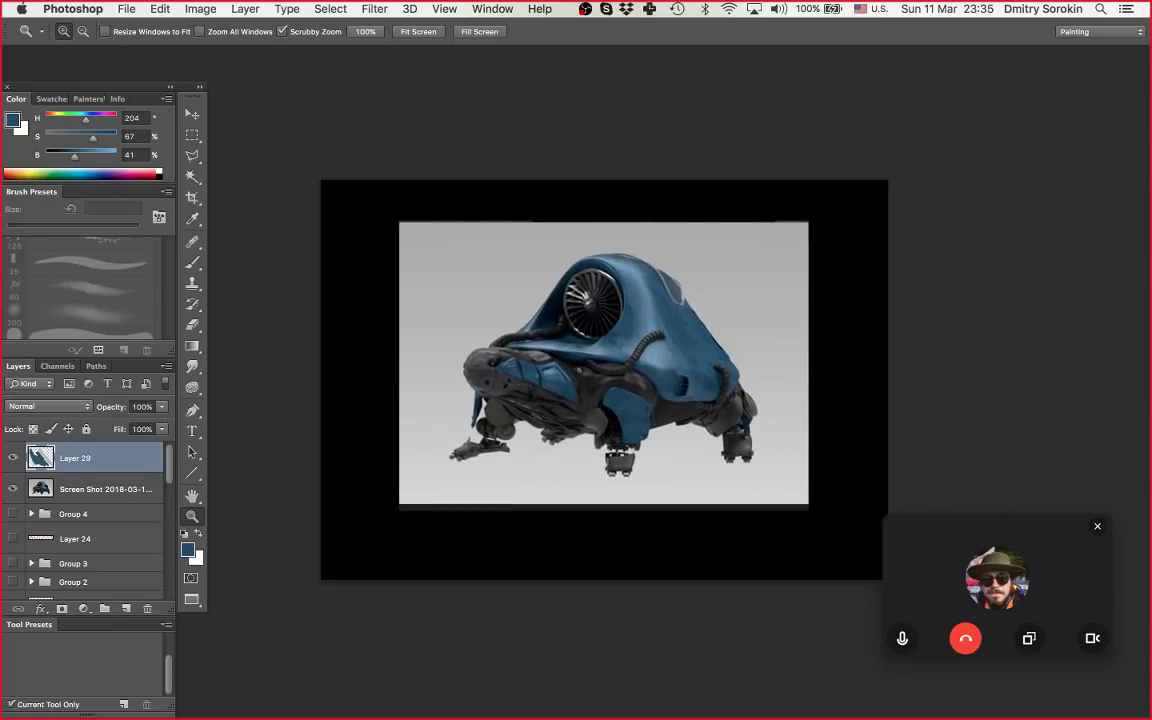
Step: Cover the upper end of the remaining front hose with lighter sampled blues, extending the hull's highlight below the fan
key("ctrl+plus")
key("ctrl+plus")
key("ctrl+plus")
key("b")
left_click(744, 303, "alt")
mouse_move(741, 294)
left_mouse_down()
mouse_move(738, 313)
mouse_move(713, 317)
left_mouse_up()
left_click(715, 280, "alt")
left_click(718, 300, "alt")
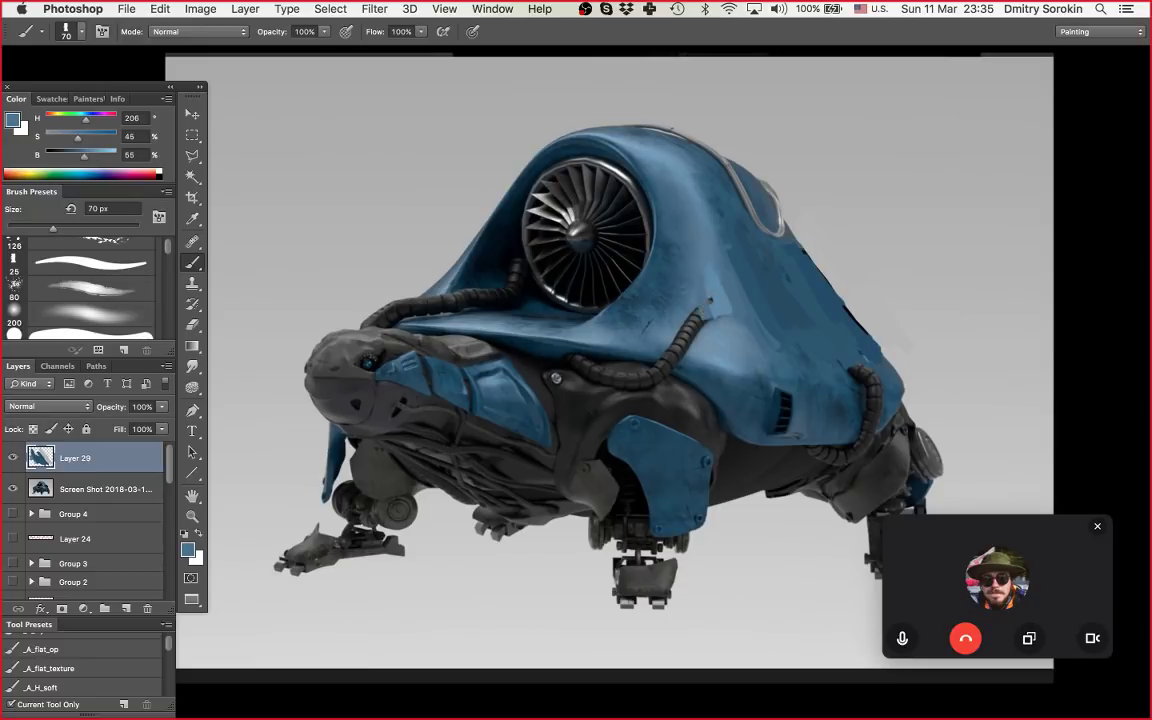
left_click(655, 333, "alt")
left_click(590, 304, "alt")
mouse_move(599, 301)
left_mouse_down()
mouse_move(627, 299)
mouse_move(641, 321)
left_mouse_up()
Step: Paint out the rear hose end beside the vent with sampled hull blues, closing the hull's lower rear corner
left_click(842, 405, "alt")
left_click_drag(862, 368, 874, 408)
left_click_drag(874, 400, 858, 440)
mouse_move(768, 332)
left_mouse_down()
mouse_move(788, 352)
mouse_move(783, 386)
left_mouse_up()
left_click(762, 365, "alt")
left_click(864, 398, "alt")
mouse_move(848, 406)
left_mouse_down()
mouse_move(878, 408)
mouse_move(846, 400)
left_mouse_up()
left_click(860, 408, "alt")
left_click_drag(758, 360, 764, 381)
mouse_move(776, 358)
left_mouse_down()
mouse_move(796, 377)
mouse_move(787, 355)
mouse_move(730, 350)
left_mouse_up()
key("z")
left_click_drag(849, 359, 807, 385)
key("ctrl+plus")
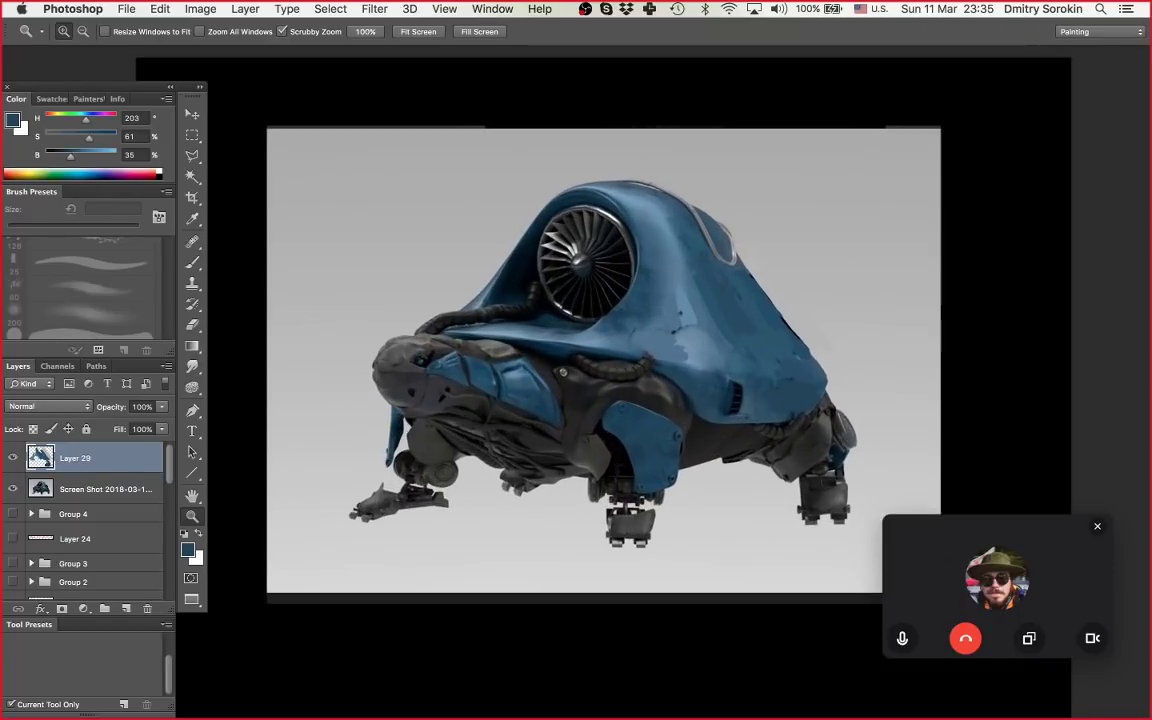
Step: Cover the hose end below the hull and clean up the hull's lower front edge using sampled colours
key("b")
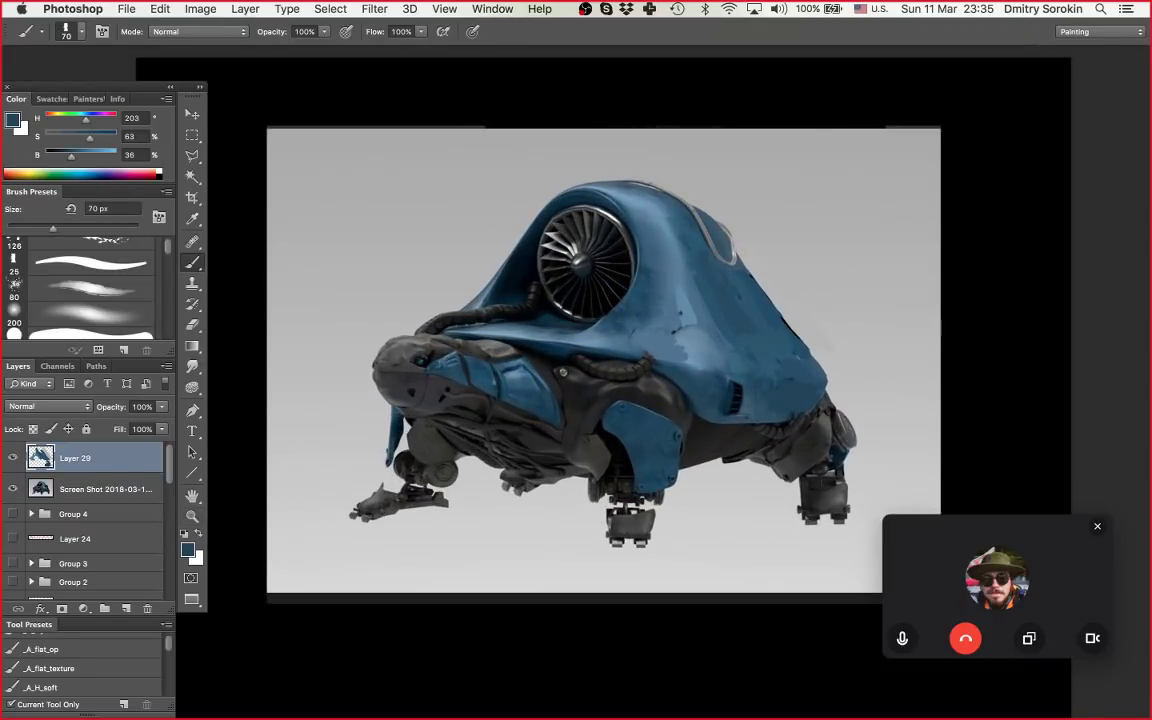
left_click(622, 356, "alt")
left_click(632, 368, "alt")
left_click_drag(618, 363, 674, 379)
left_click(590, 334, "alt")
left_click_drag(574, 328, 594, 332)
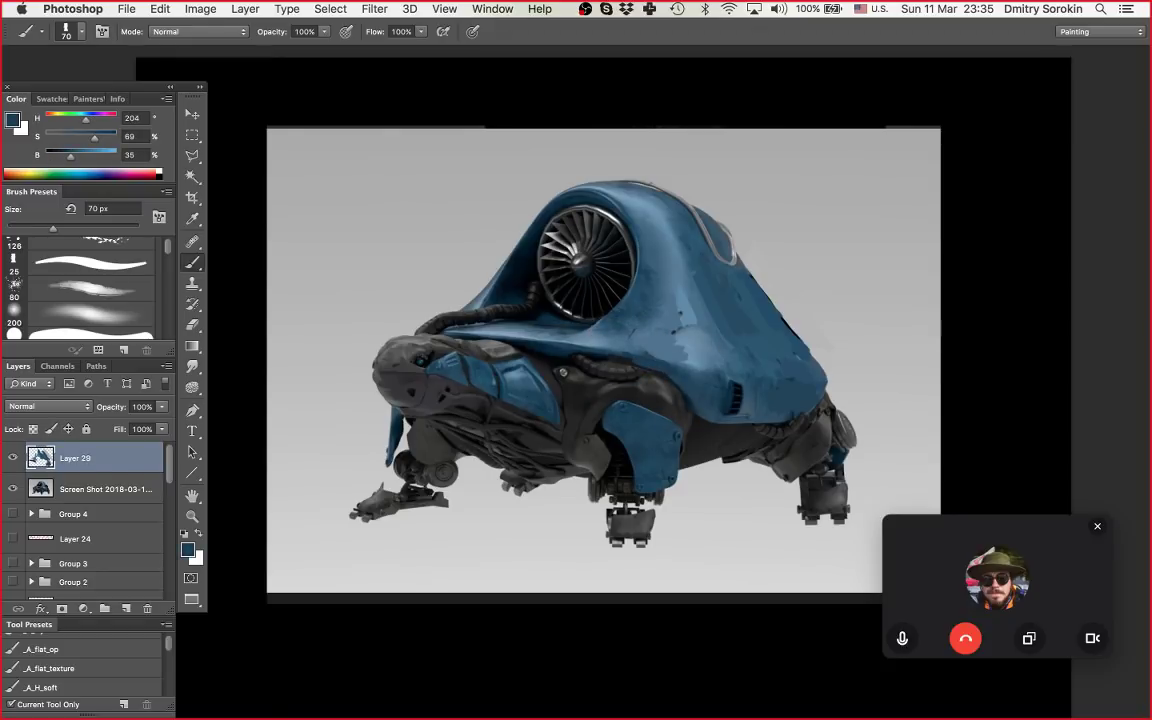
key("z")
left_click_drag(646, 368, 660, 368)
key("b")
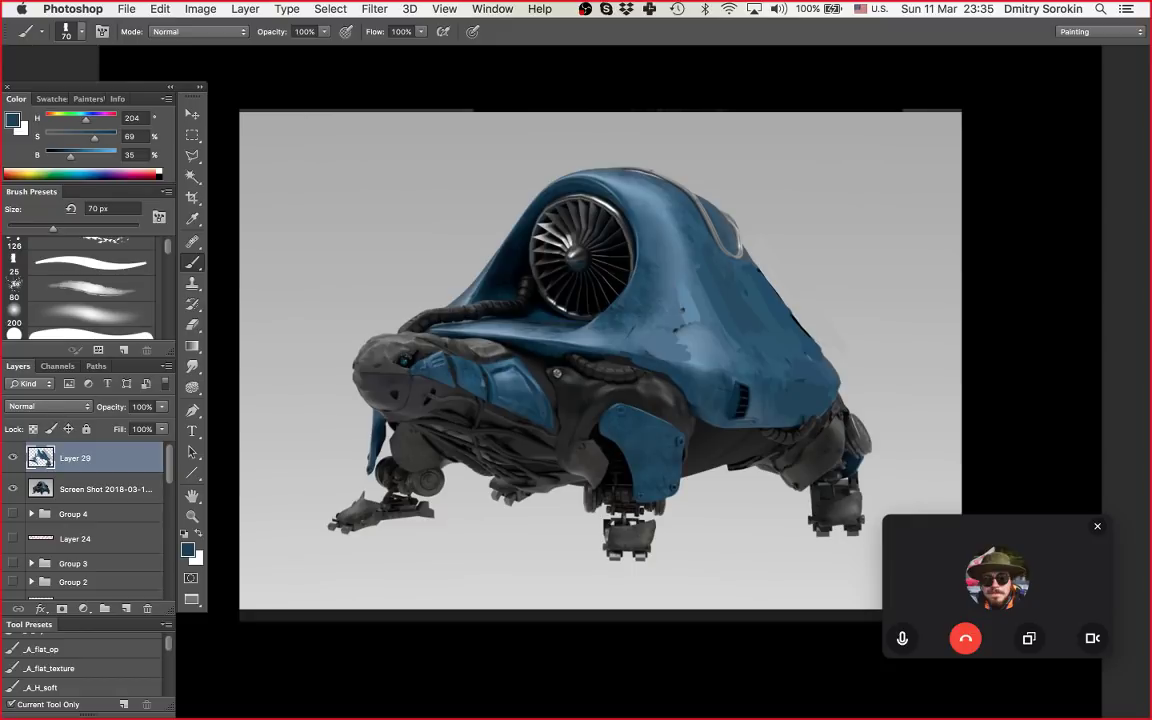
key("z")
left_click_drag(583, 373, 630, 373)
key("b")
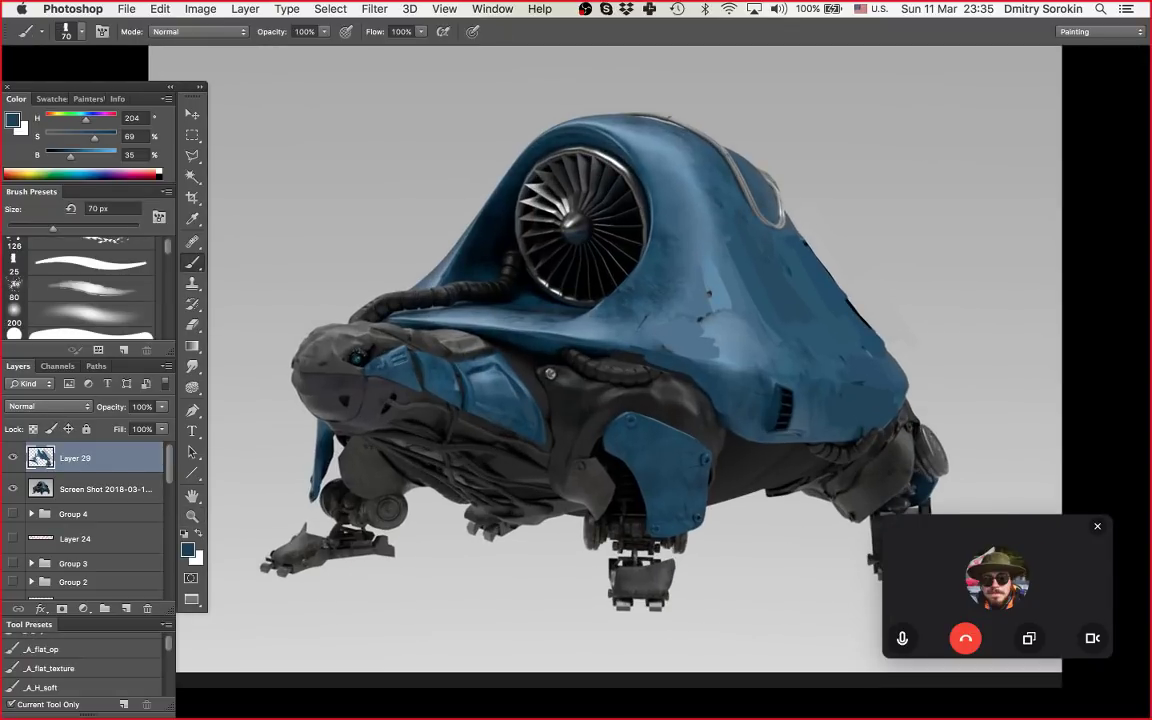
mouse_move(506, 340)
left_mouse_down()
mouse_move(549, 488)
mouse_move(658, 452)
mouse_move(568, 346)
mouse_move(518, 353)
left_mouse_up()
key("super+z")
left_click_drag(663, 553, 642, 536)
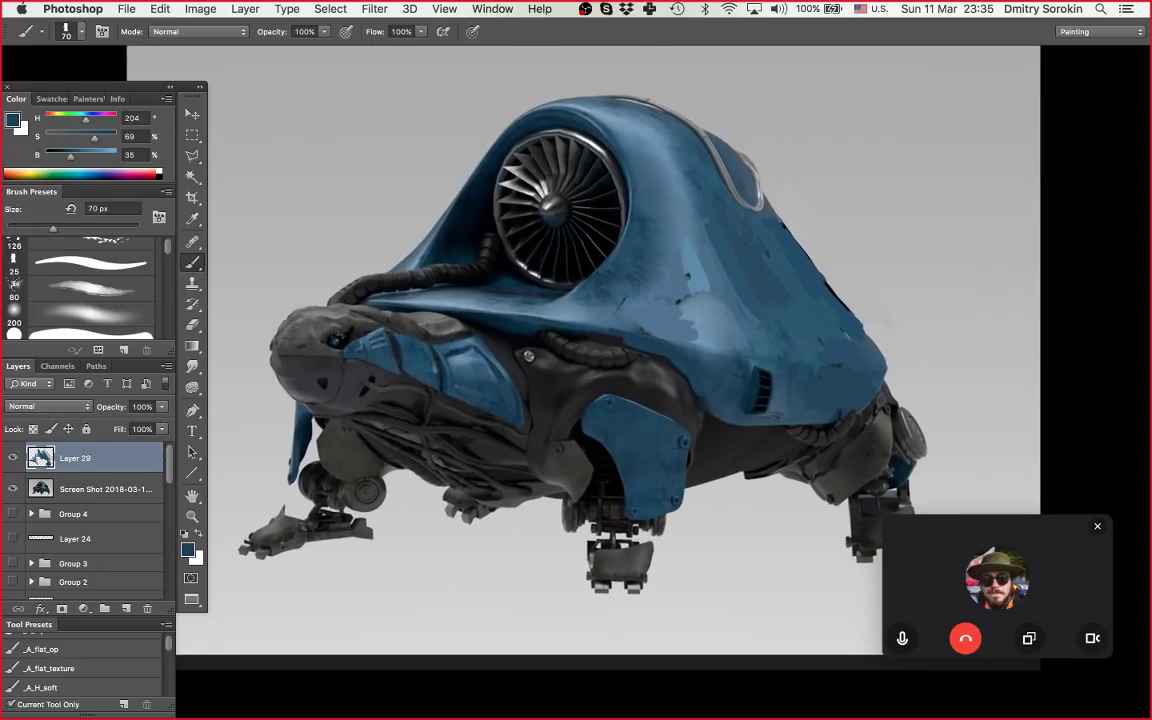
left_click(572, 352, "alt")
left_click_drag(567, 353, 638, 365)
key("super+z")
Step: Set the Mixer Brush to the hard round 100 px preset reduced to 70 px, and merge the painted layer into the screenshot
key("shift+b")
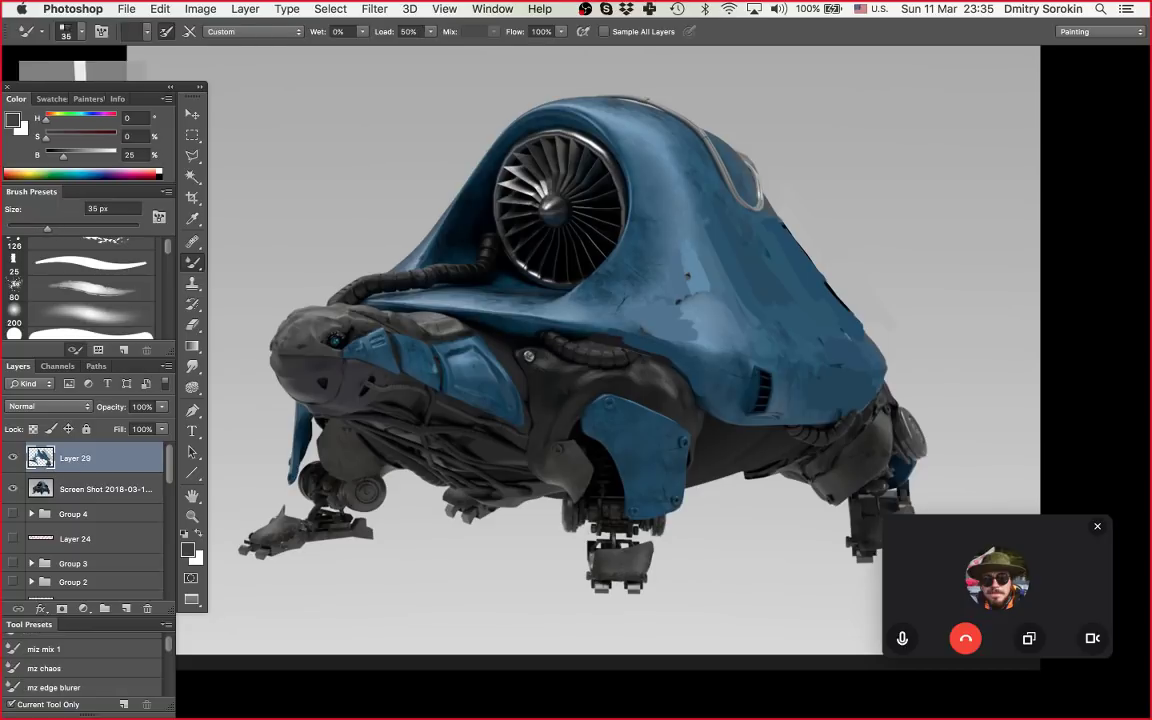
scroll(91, 290, "down", 2)
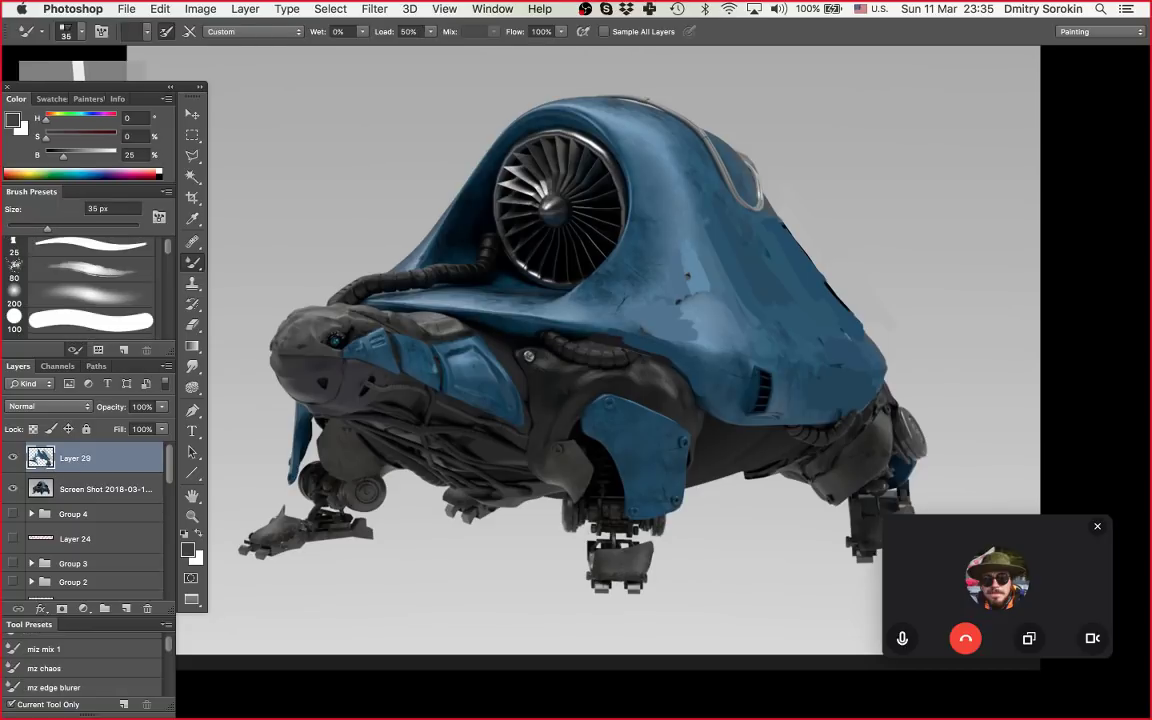
left_click(62, 320)
key("bracketleft")
key("bracketleft")
key("bracketleft")
left_click(529, 356, "alt")
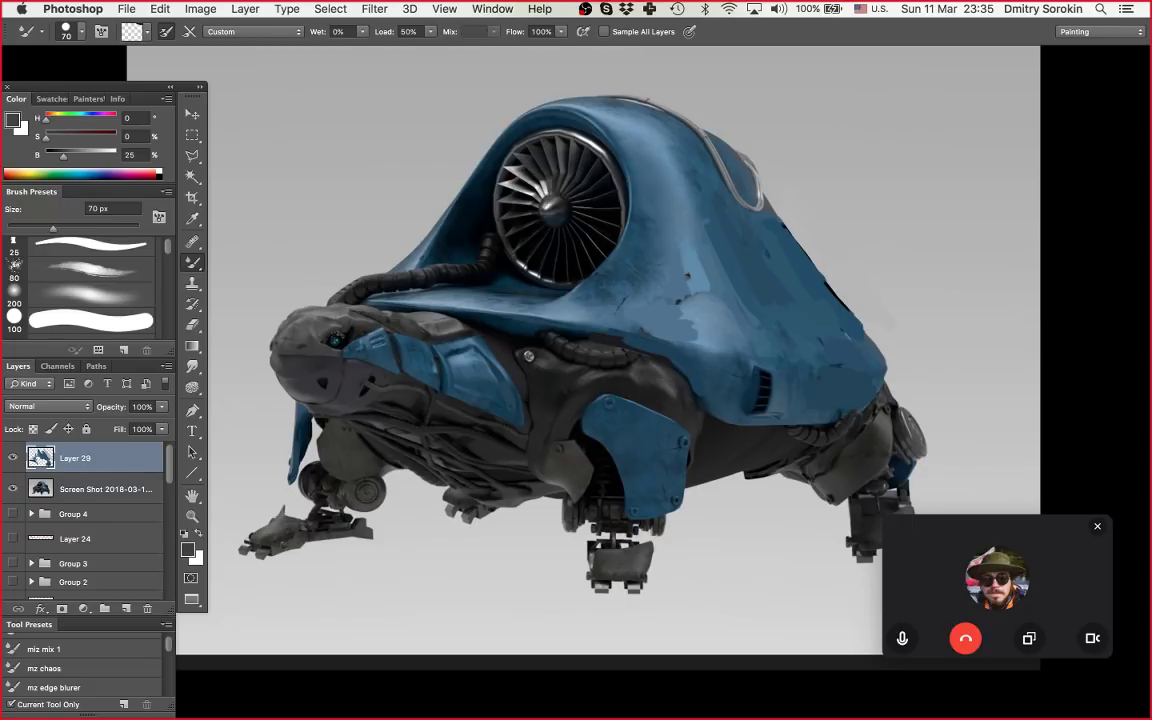
key("super+e")
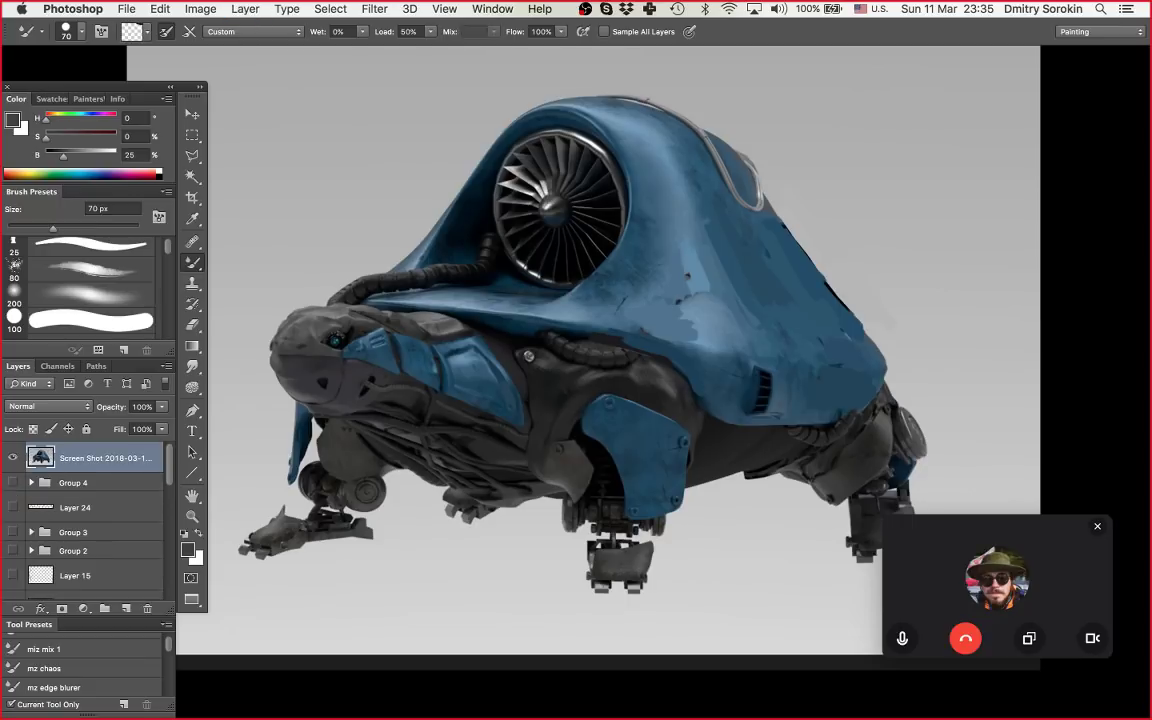
left_click(592, 347, "alt")
left_click_drag(486, 321, 553, 312)
key("super+z")
key("shift+b")
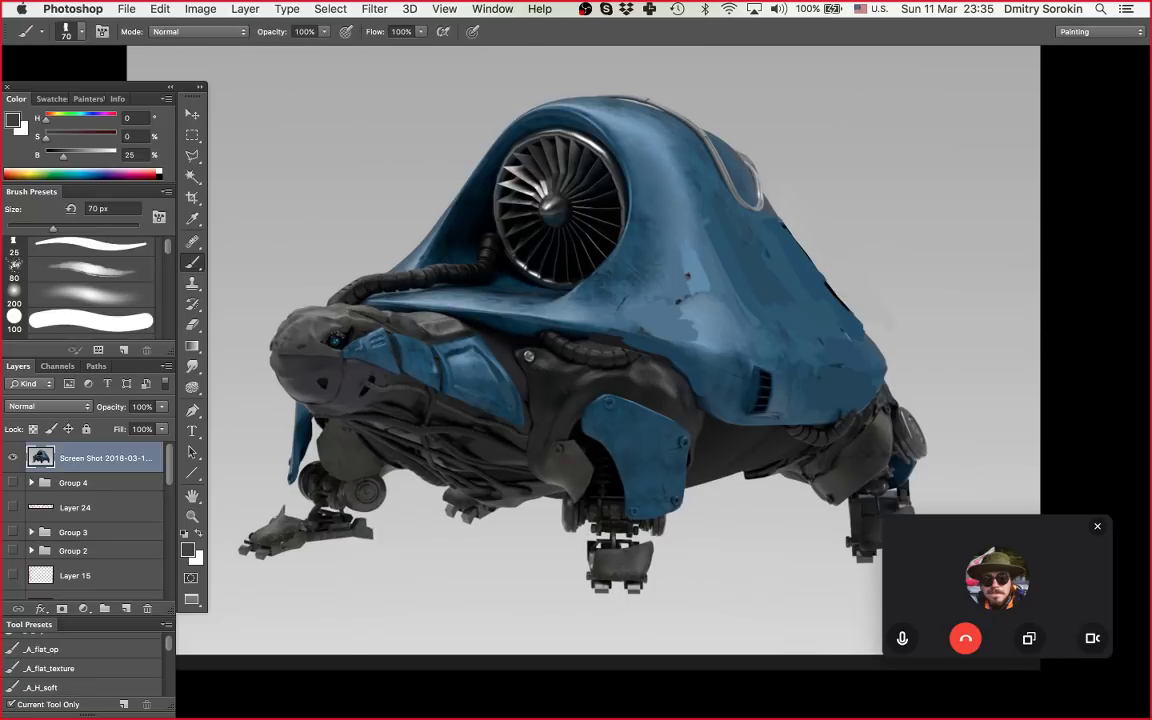
Step: Cover the hose remnant beneath the hull's front edge with sampled dark grey using an 80 px brush
key("bracketright")
left_click(507, 331, "alt")
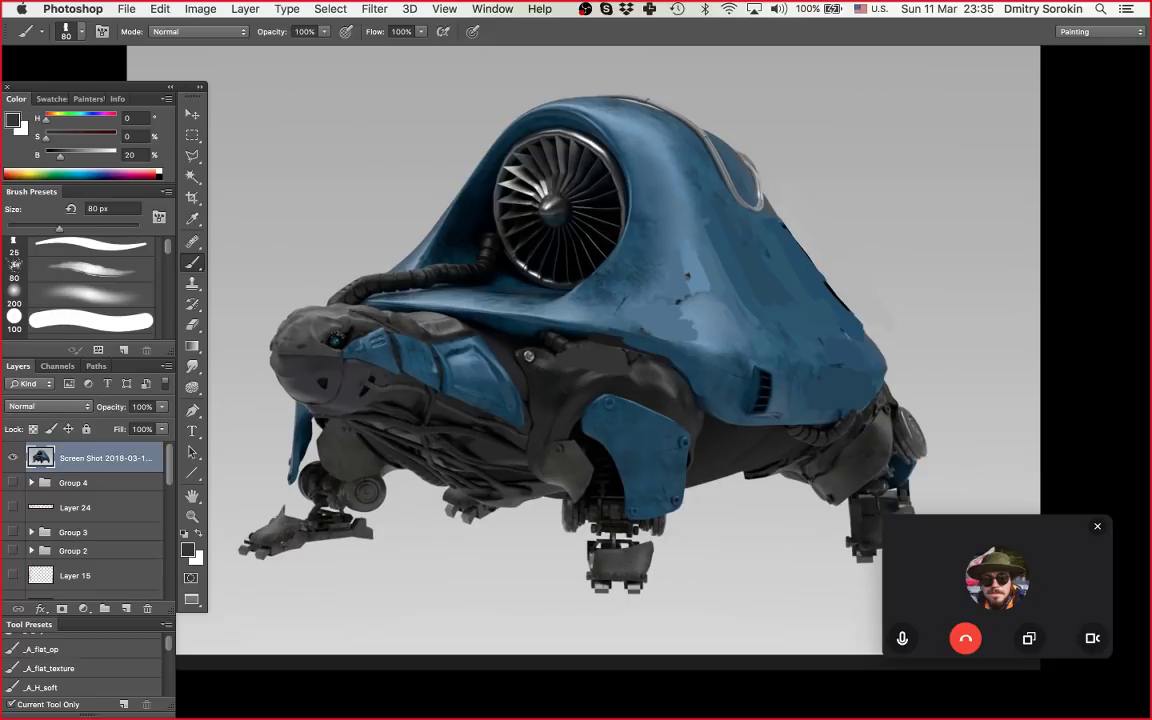
left_click(557, 341, "alt")
left_click_drag(550, 336, 673, 352)
key("super+z")
Step: Paint a continuous black band along the hull's lower edge from the front joint to the rear corner
left_click(578, 343, "alt")
mouse_move(540, 331)
left_mouse_down()
mouse_move(650, 340)
mouse_move(692, 357)
mouse_move(757, 414)
mouse_move(791, 411)
mouse_move(738, 419)
mouse_move(829, 418)
left_mouse_up()
key("super+z")
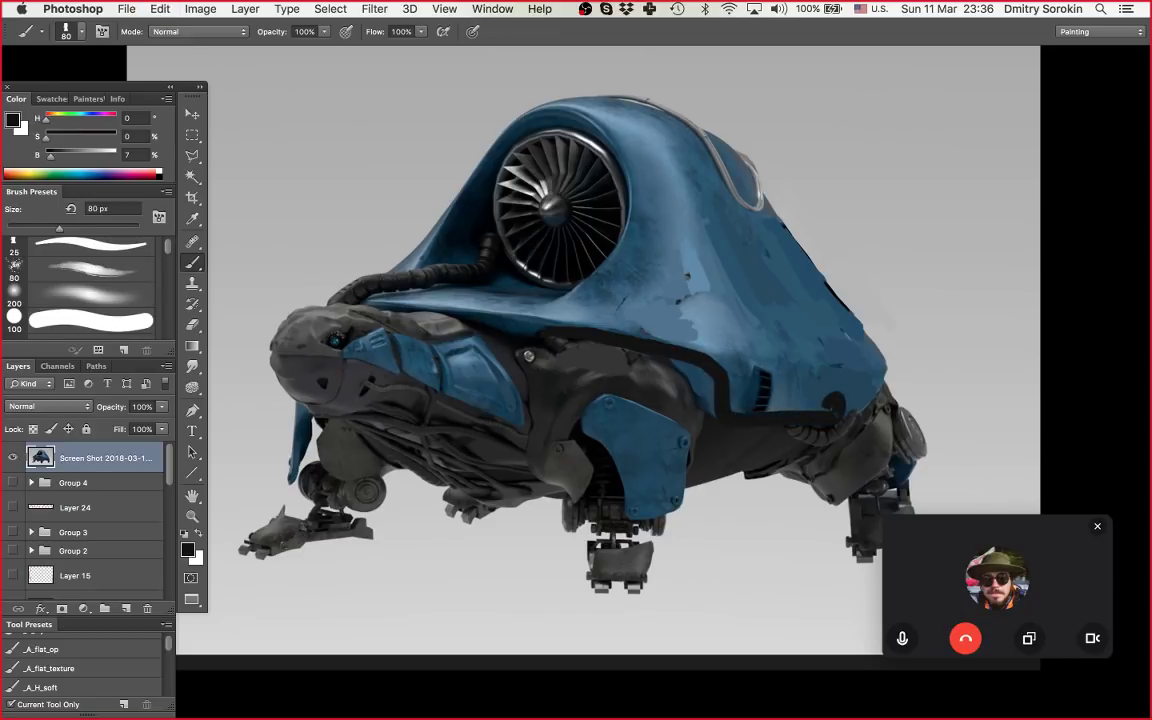
left_click(742, 362, "alt")
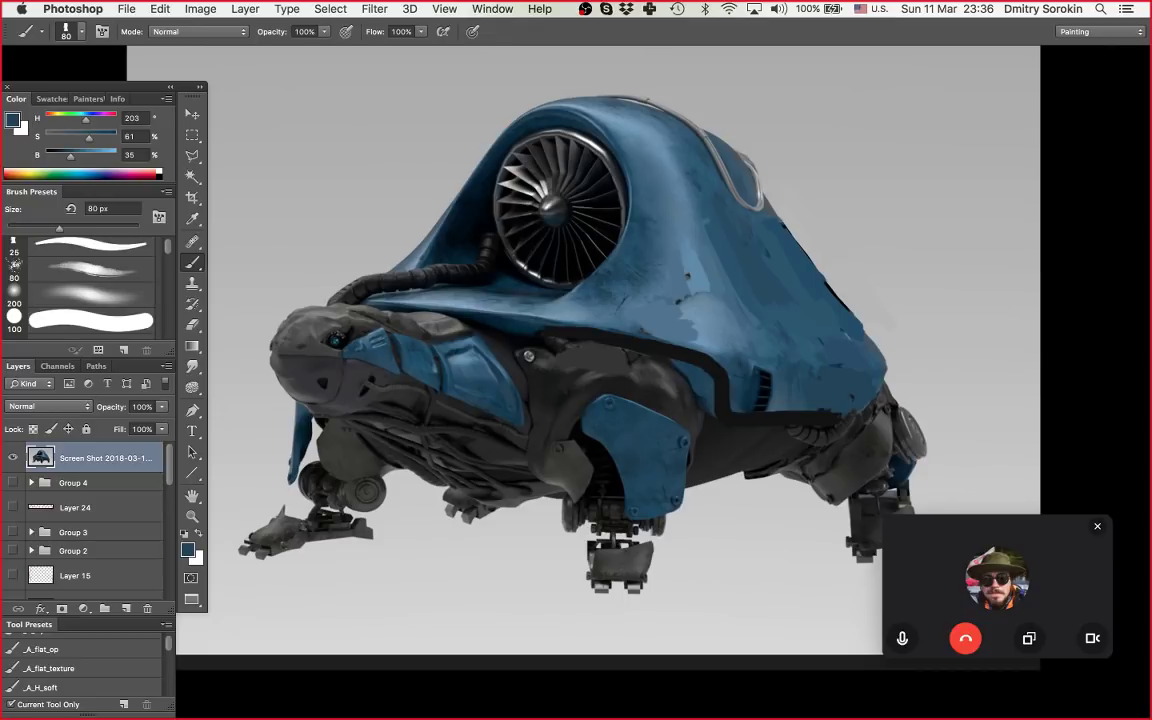
Step: Clean up the black band's rear end against the blue hull with sampled colours and a 50 px brush
left_click(818, 416, "alt")
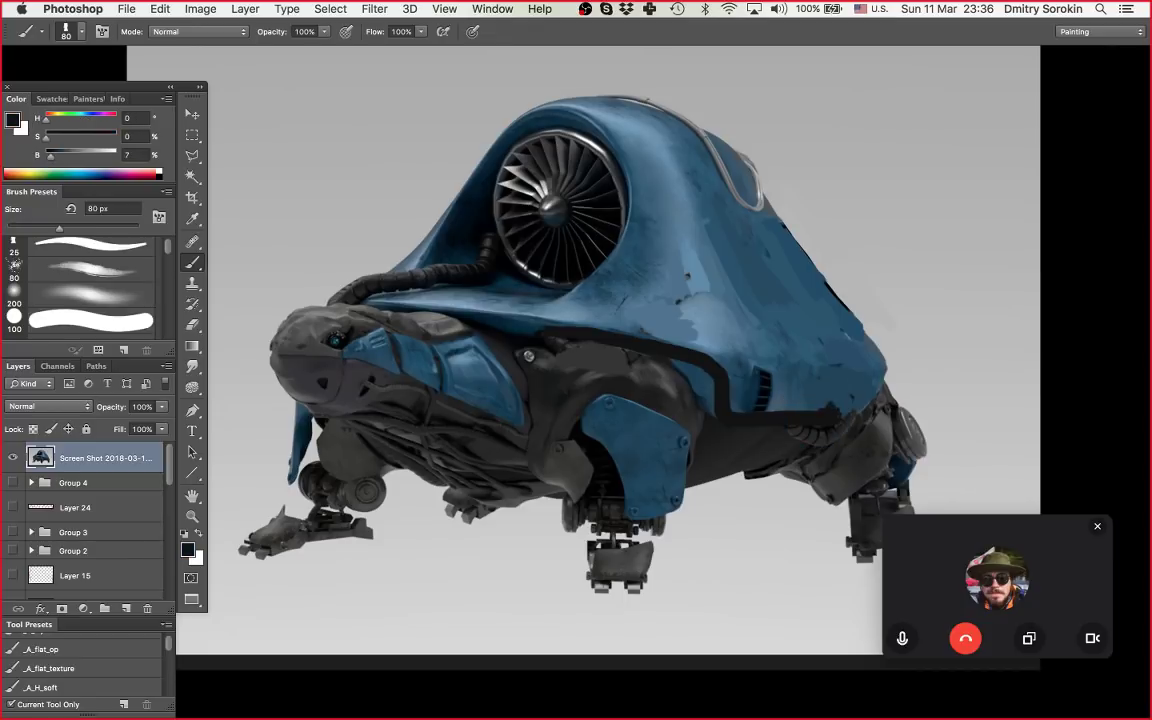
key("bracketleft")
key("bracketleft")
key("bracketleft")
left_click(745, 364, "alt")
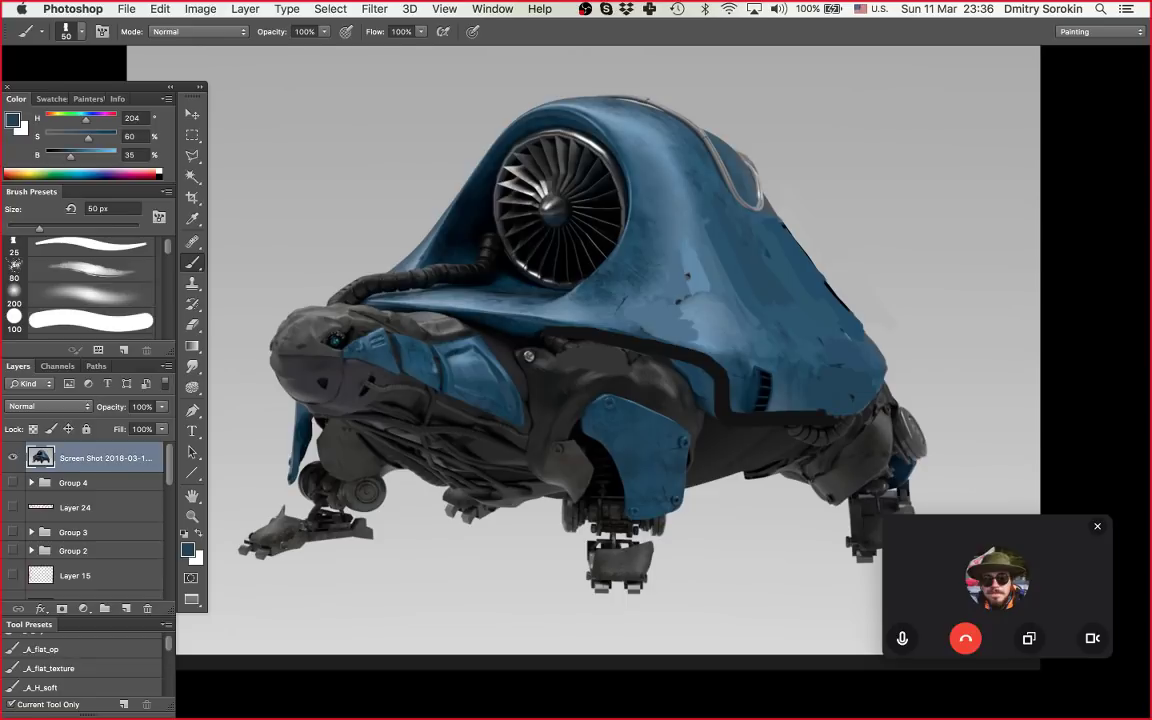
Step: Paint a small jagged dark notch into the hull's lower edge near the rear corner with sampled colours
left_click(822, 414, "alt")
mouse_move(826, 412)
left_mouse_down()
mouse_move(835, 408)
mouse_move(824, 400)
mouse_move(842, 408)
left_mouse_up()
left_click(823, 391, "alt")
left_click(826, 395, "alt")
left_click(820, 392, "alt")
left_click(834, 404, "alt")
left_click_drag(758, 361, 756, 374)
Step: Paint short grey rib marks along the black band with sampled dark grey and a 40 px brush
left_click(595, 350, "alt")
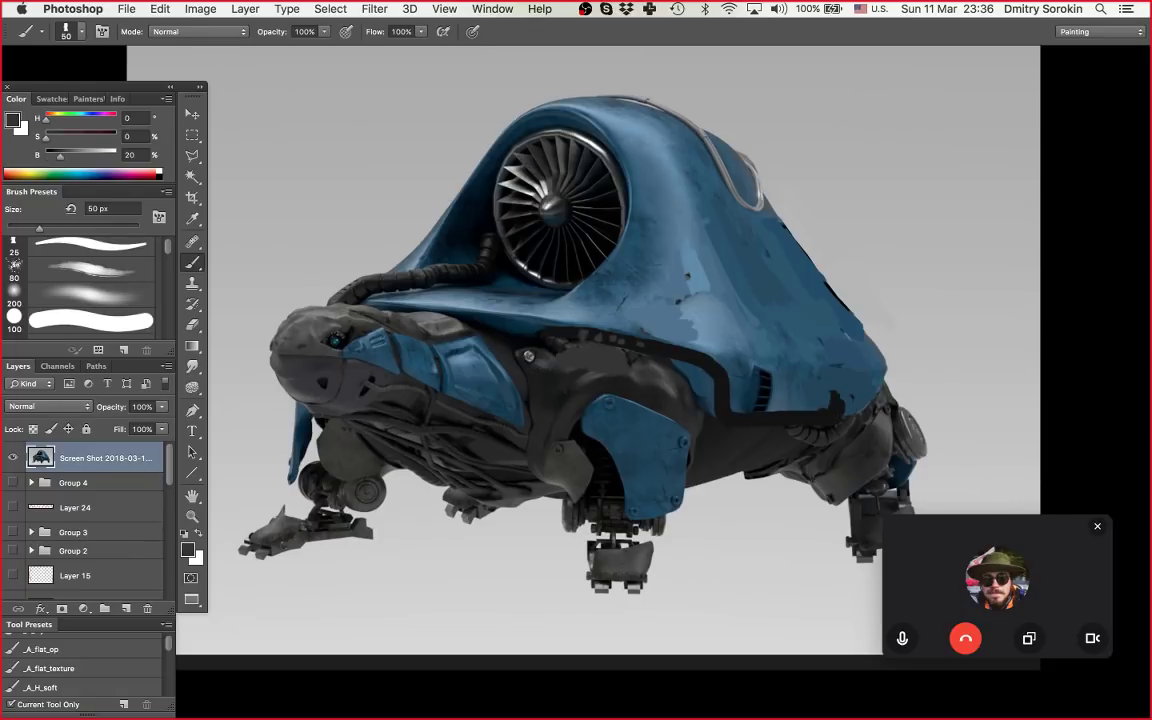
key("super+z")
key("super+z")
key("alt+super+z")
key("alt+super+z")
key("bracketleft")
key("alt+super+z")
key("alt+super+z")
left_click(759, 418)
left_click(775, 418)
left_click(790, 418)
left_click(803, 418)
key("alt+super+z")
key("alt+super+z")
key("z")
left_click_drag(780, 342, 670, 342)
key("super+plus")
key("super+plus")
key("b")
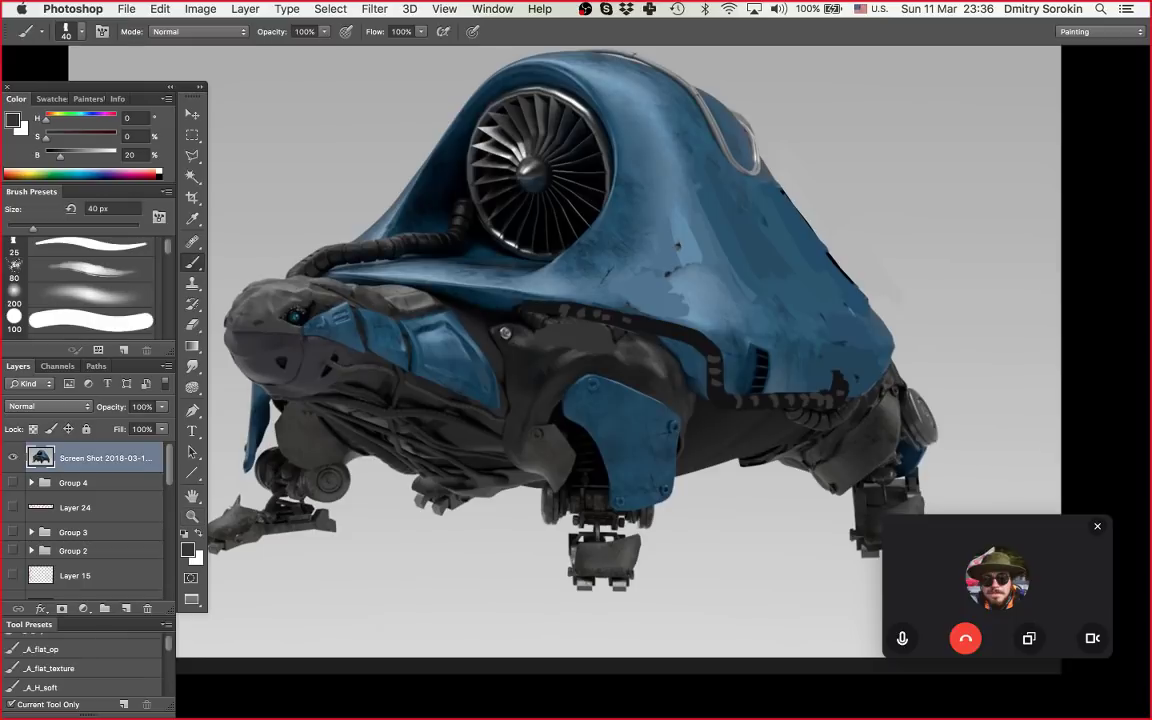
Step: Touch up the hull's lower edge beside the black band's bend with sampled dark blue
key("l")
key("b")
left_click(698, 330, "alt")
left_click_drag(690, 351, 670, 354)
left_click(685, 352, "alt")
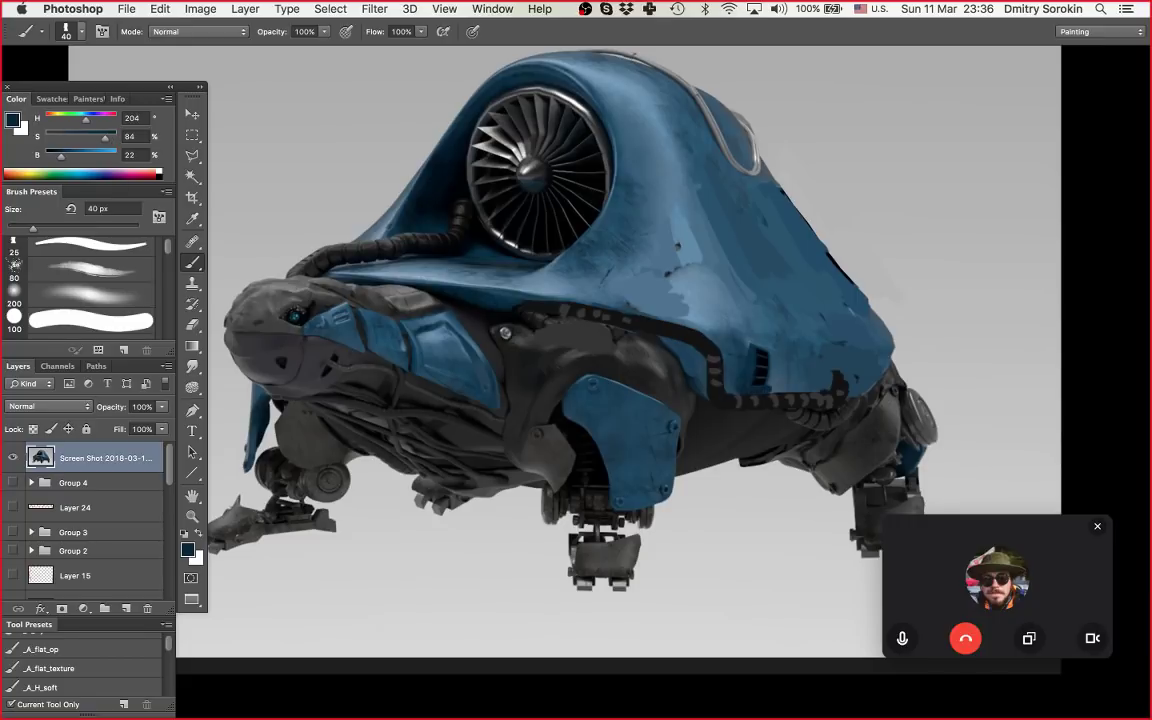
left_click(671, 336, "alt")
left_click_drag(680, 350, 763, 410)
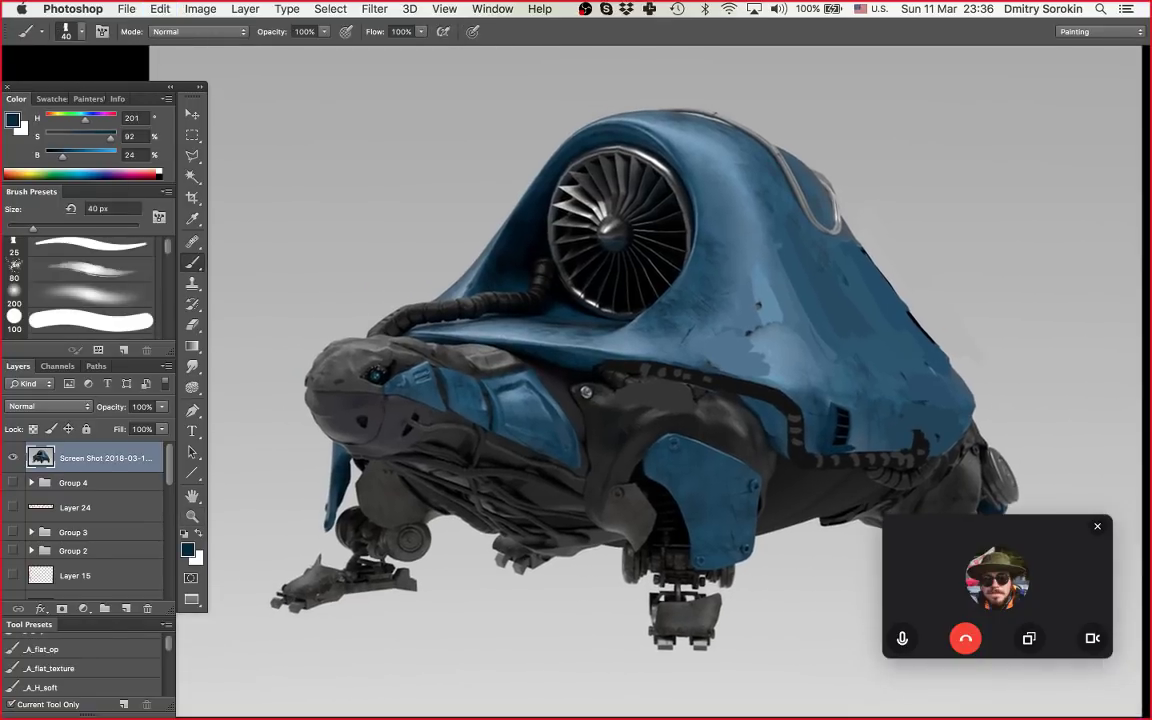
Step: Paint out the hose's upright section and its rear half beside the fan with sampled dark blues
key("ctrl+space")
left_click_drag(527, 300, 684, 292)
key("ctrl+0")
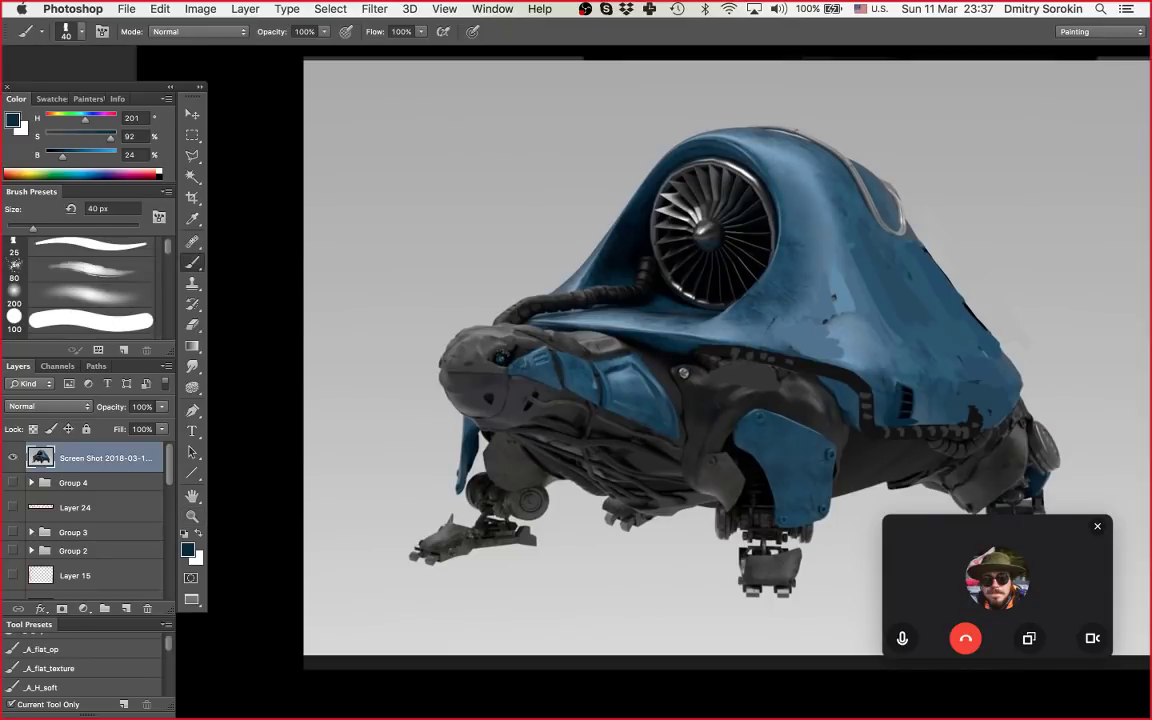
left_click(655, 264, "alt")
left_click_drag(653, 260, 649, 284)
left_click(650, 276, "alt")
left_click(588, 268, "alt")
left_click(634, 268, "alt")
left_click(646, 286, "alt")
left_click(594, 270, "alt")
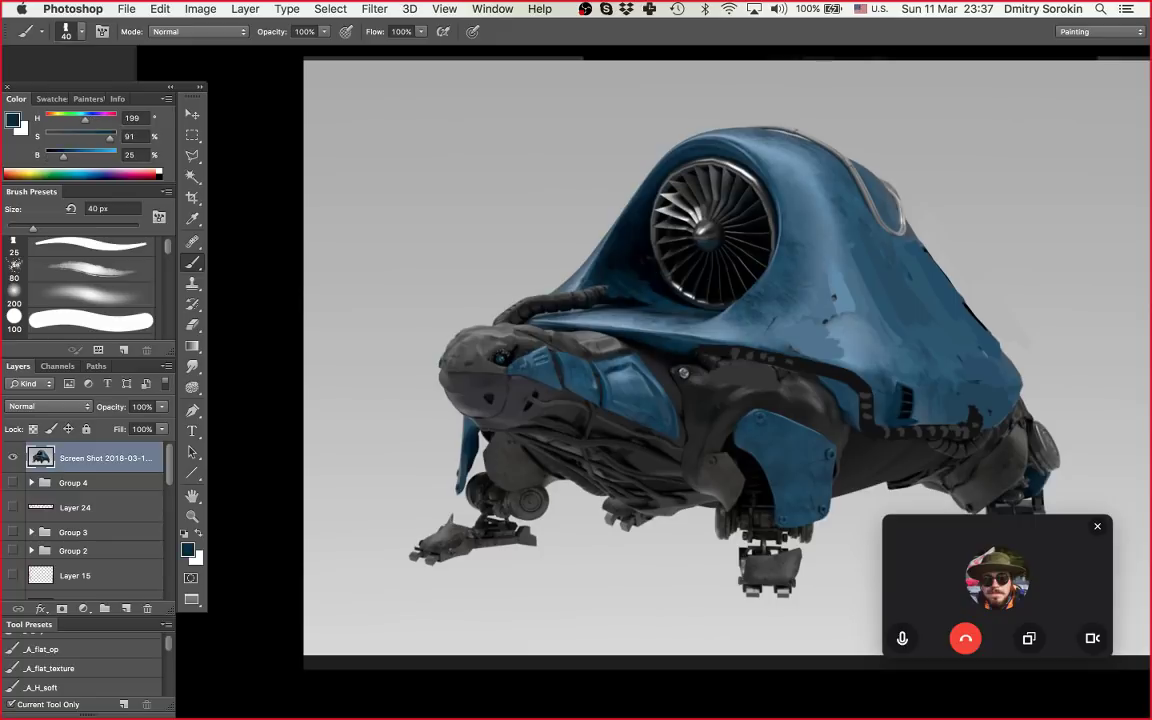
Step: Paint out the remaining hose above the head using colours sampled from the hull and the background
left_click(646, 286, "alt")
mouse_move(652, 297)
left_mouse_down()
mouse_move(583, 294)
mouse_move(503, 321)
left_mouse_up()
left_click(618, 286, "alt")
left_click(587, 284, "alt")
left_click(556, 294, "alt")
left_click(524, 288, "alt")
left_click_drag(523, 300, 498, 323)
left_click(562, 288, "alt")
left_click(565, 285, "alt")
left_click_drag(556, 290, 524, 318)
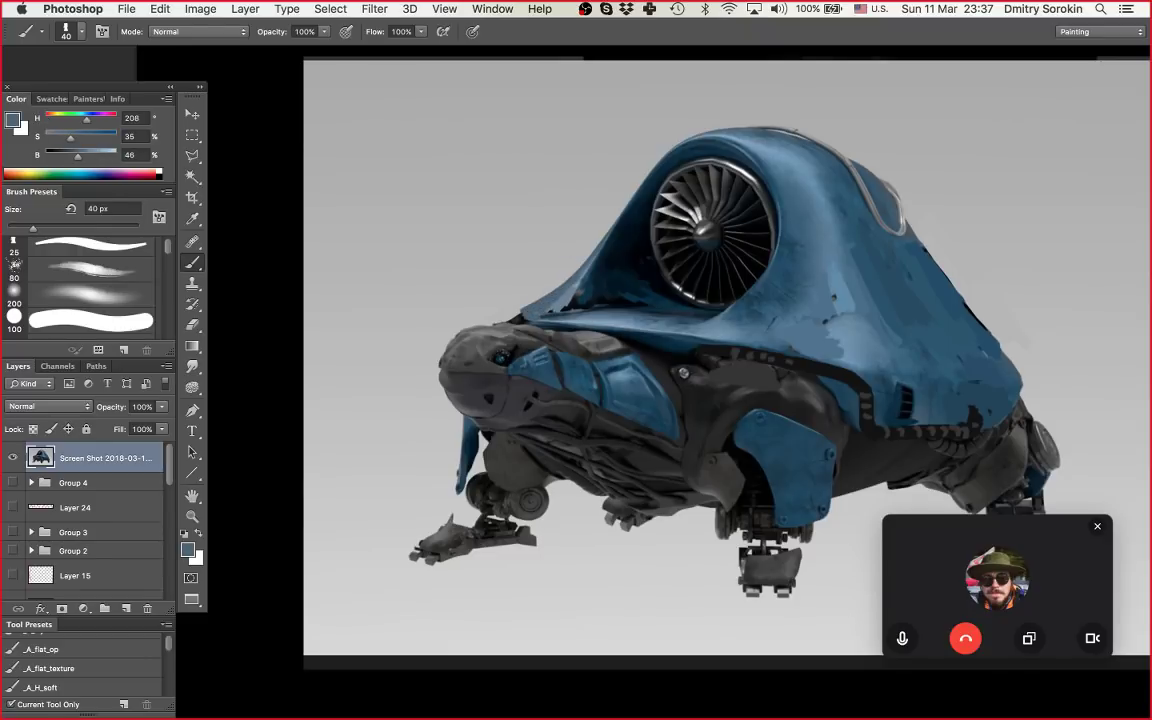
Step: Cover the silver tube loop on the hull's upper rear slope with sampled blue and background colours
key("z")
left_click_drag(540, 275, 440, 275)
left_click_drag(600, 320, 619, 337)
left_click_drag(740, 229, 784, 229)
scroll(730, 270, "up", 3)
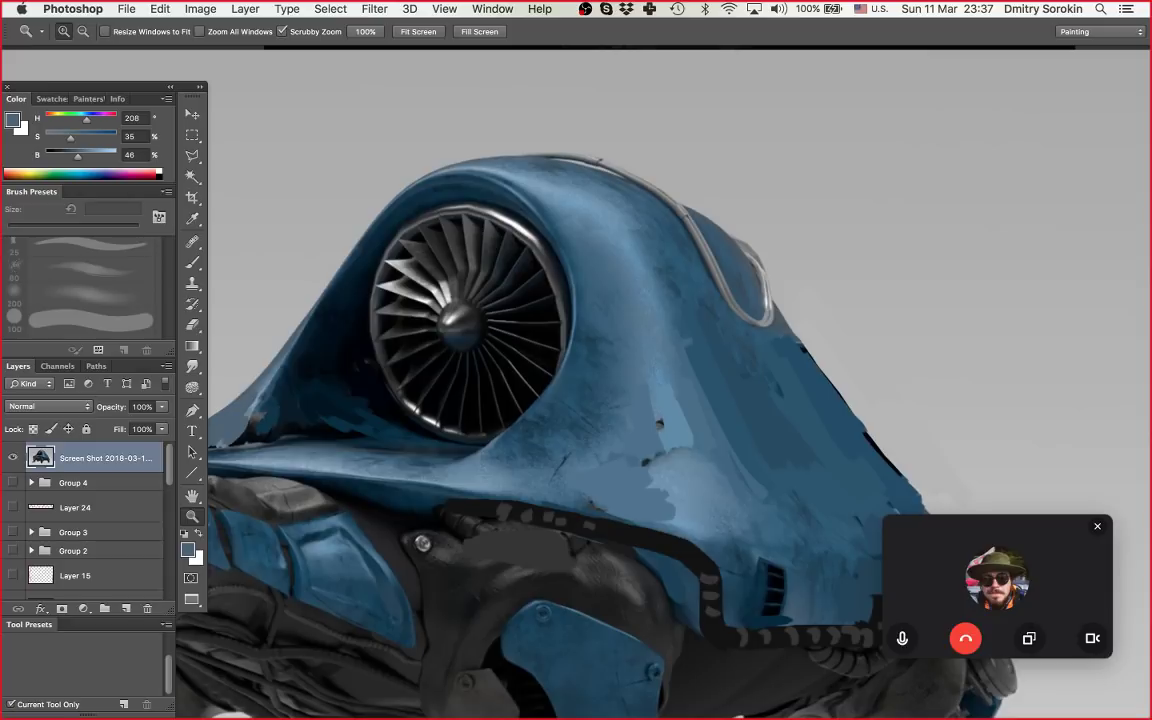
scroll(835, 264, "down", 2)
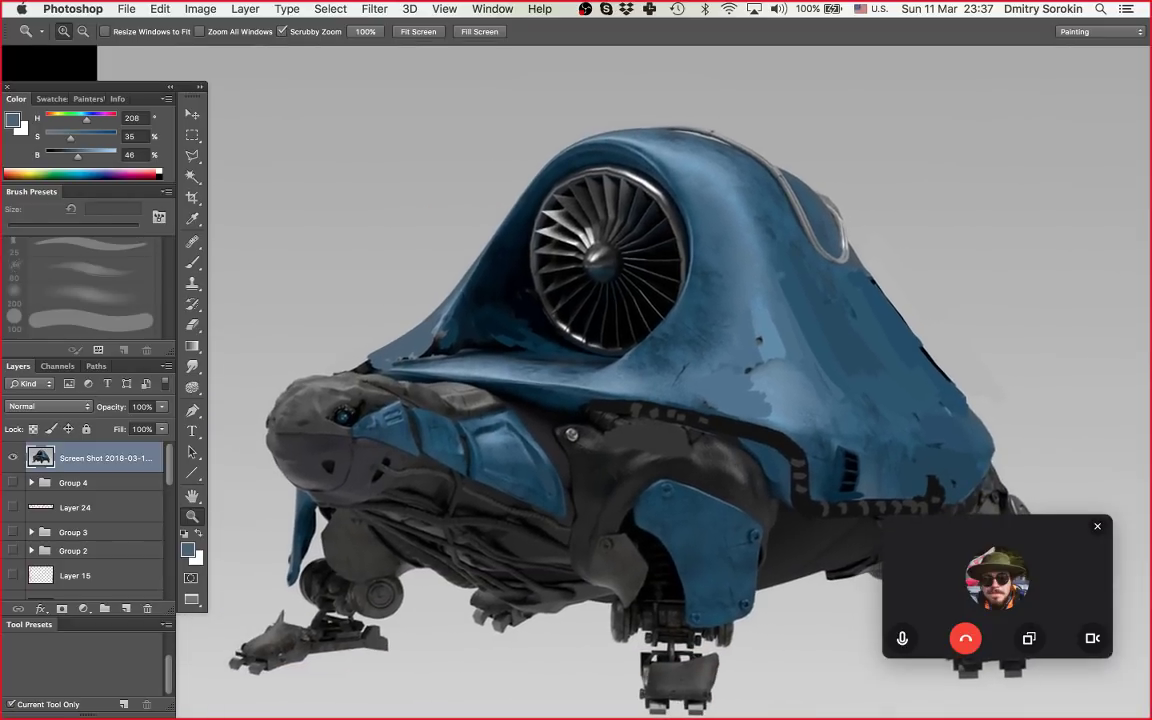
key("b")
left_click(790, 222, "alt")
mouse_move(788, 184)
left_mouse_down()
mouse_move(815, 240)
mouse_move(834, 256)
mouse_move(844, 240)
left_mouse_up()
left_click(852, 205, "alt")
mouse_move(820, 196)
left_mouse_down()
mouse_move(846, 234)
mouse_move(846, 261)
mouse_move(855, 252)
left_mouse_up()
left_click(838, 248, "alt")
left_click_drag(845, 262, 820, 263)
Step: Paint over the tube's upper end along the hull's crest with sampled colours and undo the last stroke
left_click_drag(608, 228, 515, 228)
left_click_drag(643, 191, 730, 191)
key("b")
left_click(652, 168, "alt")
mouse_move(625, 165)
left_mouse_down()
mouse_move(591, 167)
mouse_move(660, 187)
left_mouse_up()
left_click(681, 207, "alt")
left_click(642, 178, "alt")
left_click_drag(610, 197, 652, 182)
key("super+z")
key("z")
left_click_drag(744, 191, 655, 191)
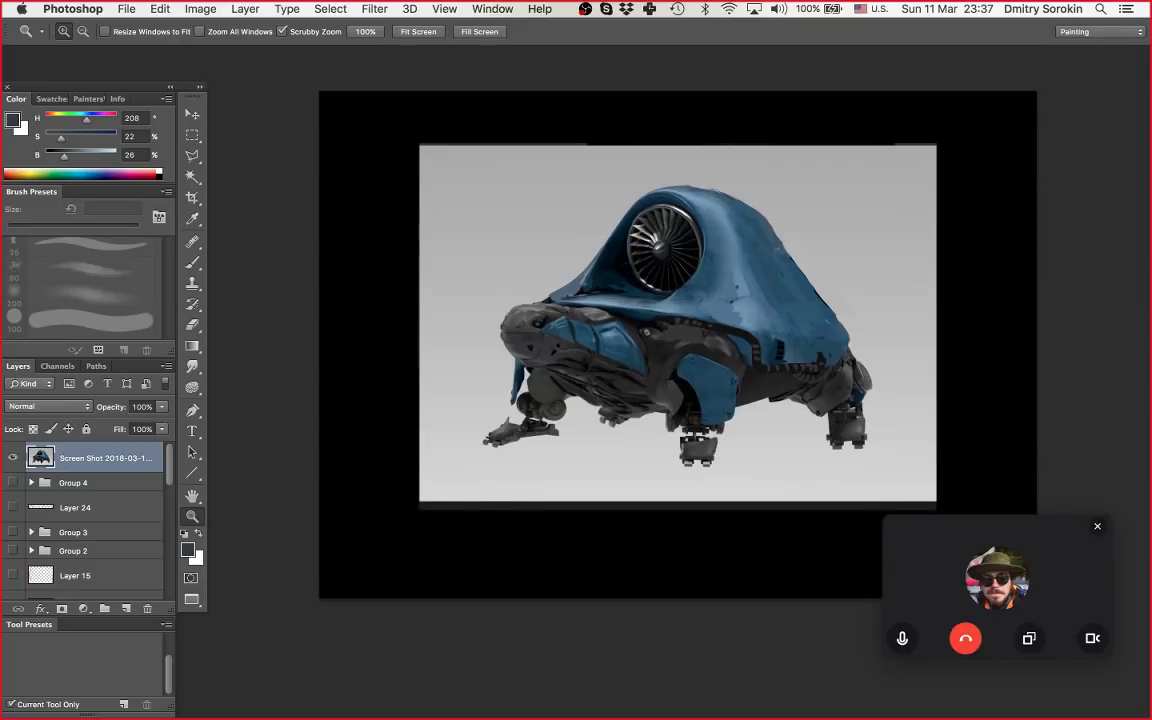
Step: Draw three stacked red rectangles of decreasing size in the grey background ahead of the vehicle
left_click_drag(660, 290, 634, 306)
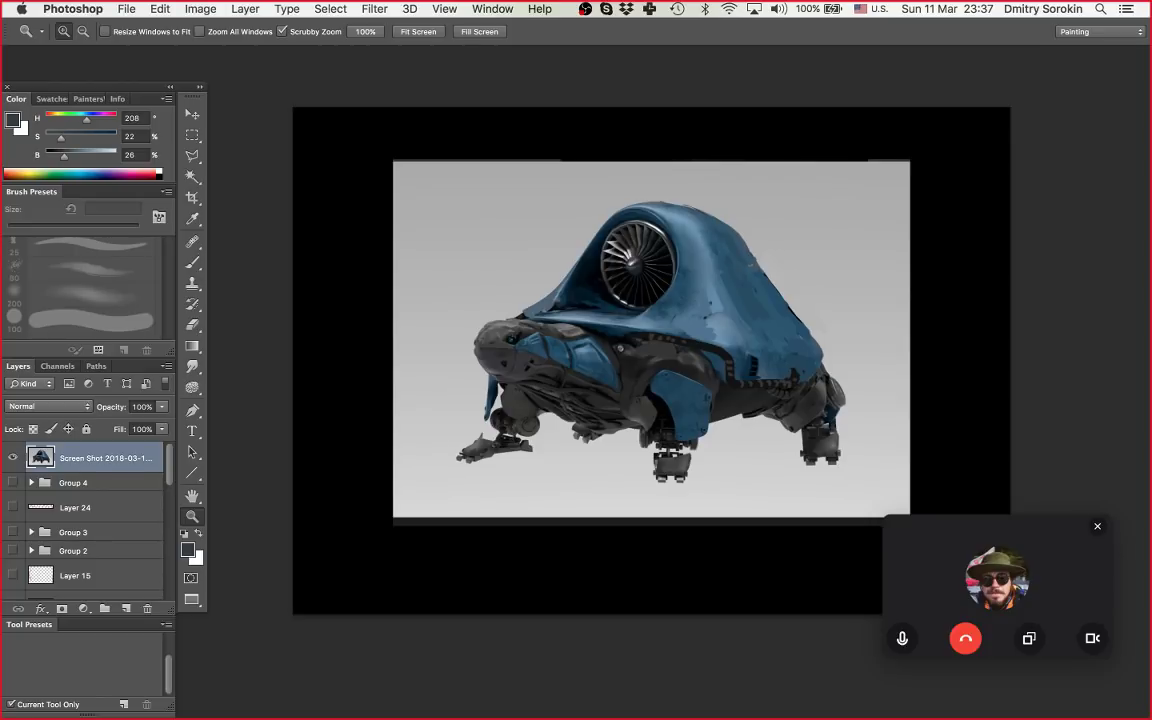
key("b")
key("z")
key("b")
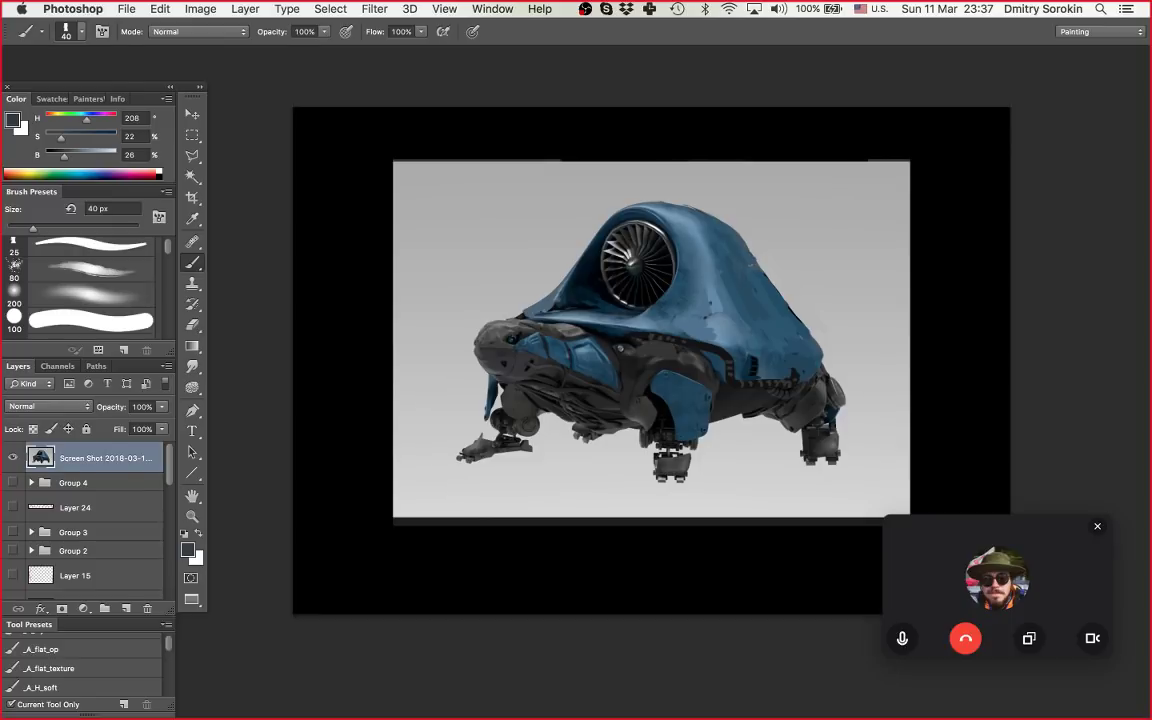
left_click(152, 174)
mouse_move(108, 138)
left_mouse_down()
mouse_move(118, 156)
mouse_move(115, 120)
left_mouse_up()
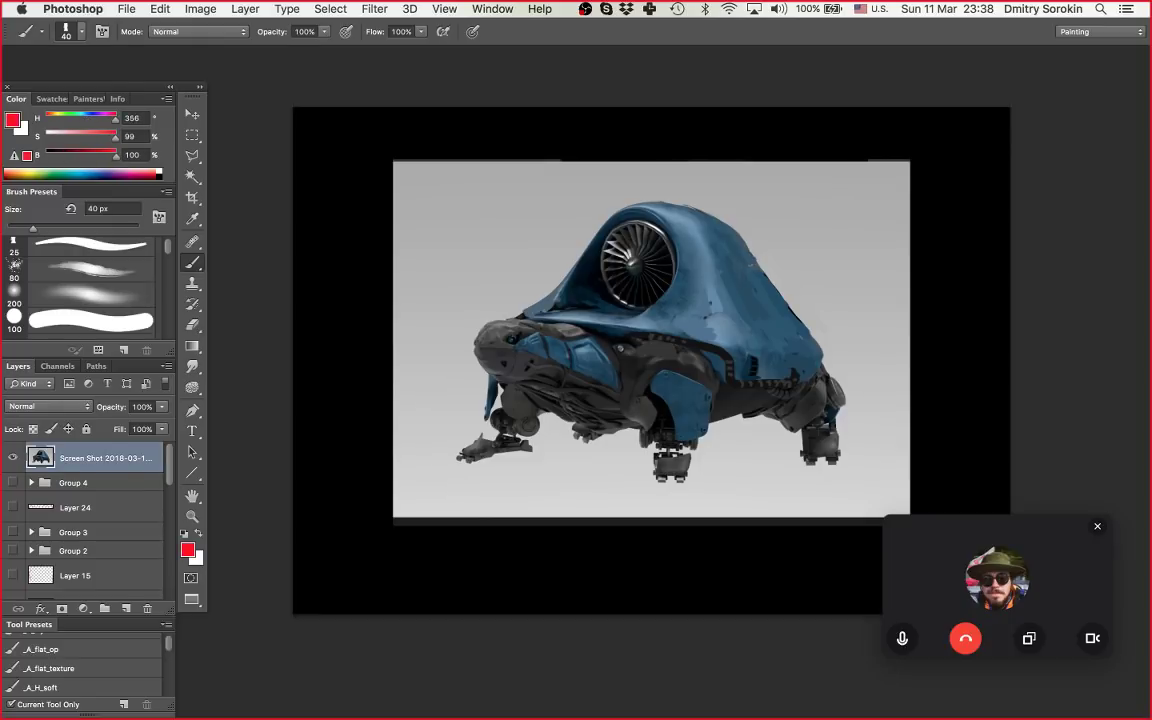
mouse_move(417, 177)
left_mouse_down()
mouse_move(418, 208)
mouse_move(463, 176)
left_mouse_up()
mouse_move(463, 177)
left_mouse_down()
mouse_move(465, 206)
mouse_move(425, 224)
left_mouse_up()
mouse_move(416, 215)
left_mouse_down()
mouse_move(446, 214)
mouse_move(420, 228)
mouse_move(458, 241)
mouse_move(426, 241)
left_mouse_up()
key("z")
mouse_move(503, 233)
left_mouse_down()
mouse_move(530, 233)
mouse_move(500, 247)
left_mouse_up()
left_click_drag(468, 298, 490, 298)
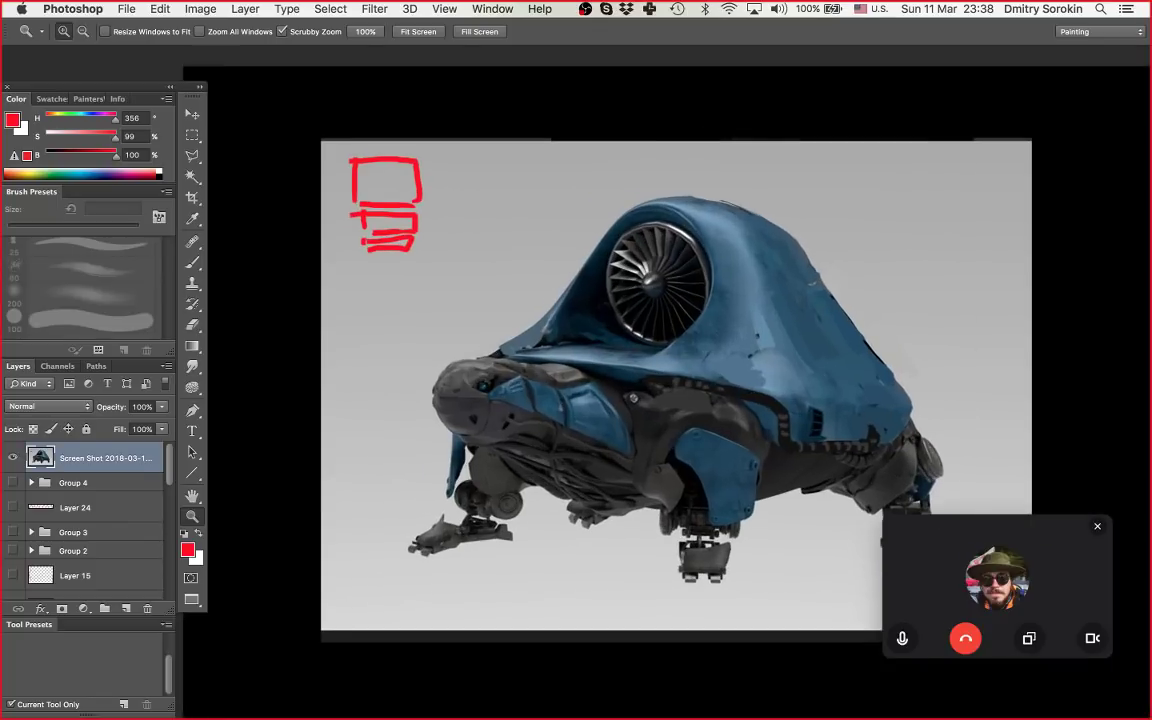
Step: Draw a tall red rectangle beside the stacked ones, with small marks clustered along its lower edge and top
key("z")
mouse_move(449, 200)
left_mouse_down()
mouse_move(468, 200)
mouse_move(471, 165)
mouse_move(447, 265)
left_mouse_up()
key("super+z")
mouse_move(452, 161)
left_mouse_down()
mouse_move(491, 160)
mouse_move(503, 272)
mouse_move(448, 271)
mouse_move(473, 285)
left_mouse_up()
left_click_drag(477, 284, 479, 287)
left_click_drag(500, 278, 502, 282)
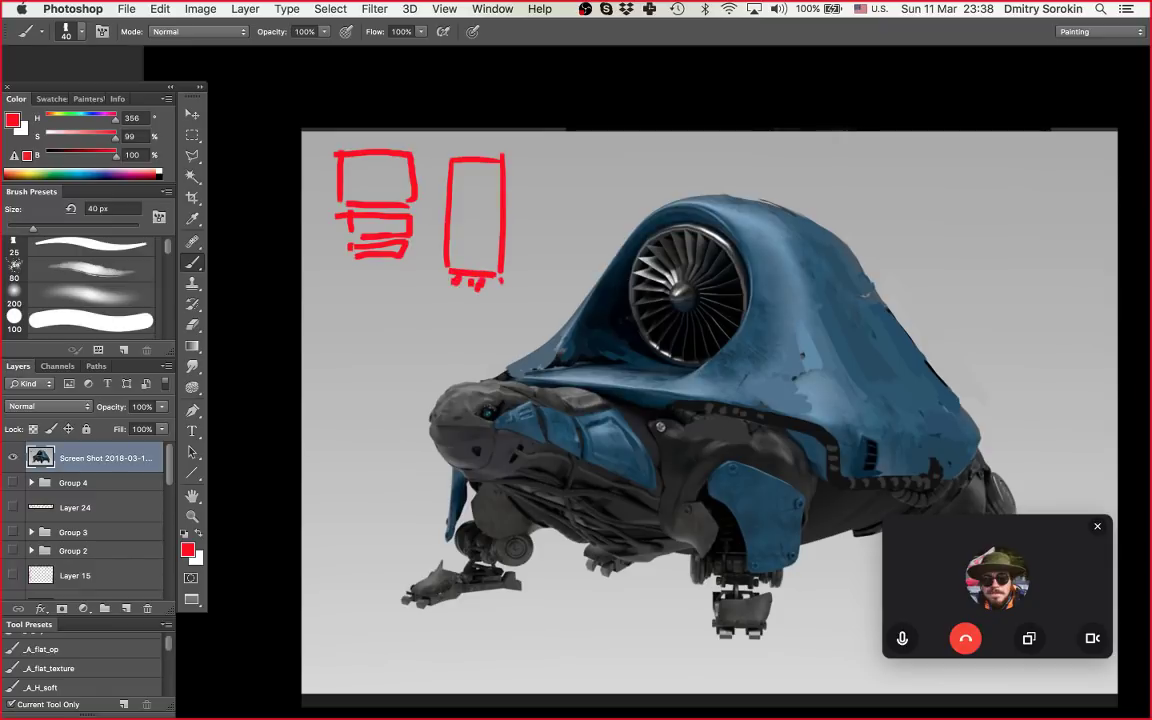
mouse_move(487, 156)
left_mouse_down()
mouse_move(502, 155)
mouse_move(456, 156)
left_mouse_up()
key("z")
key("super+minus")
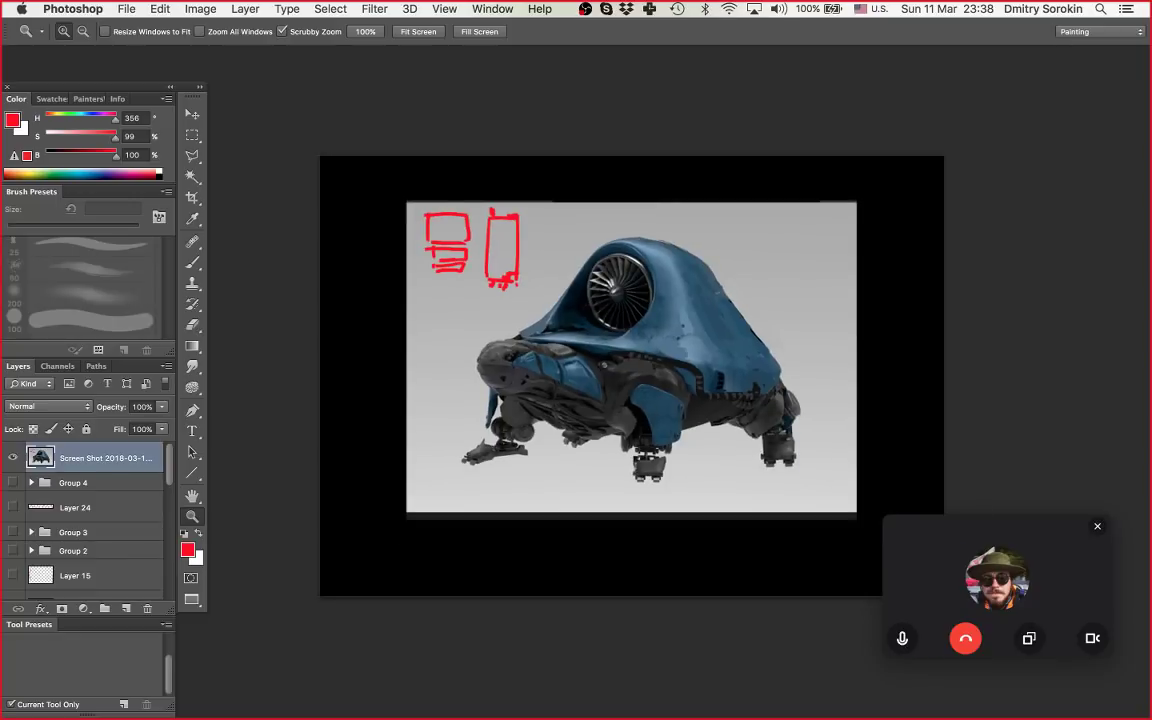
left_click_drag(632, 376, 594, 404)
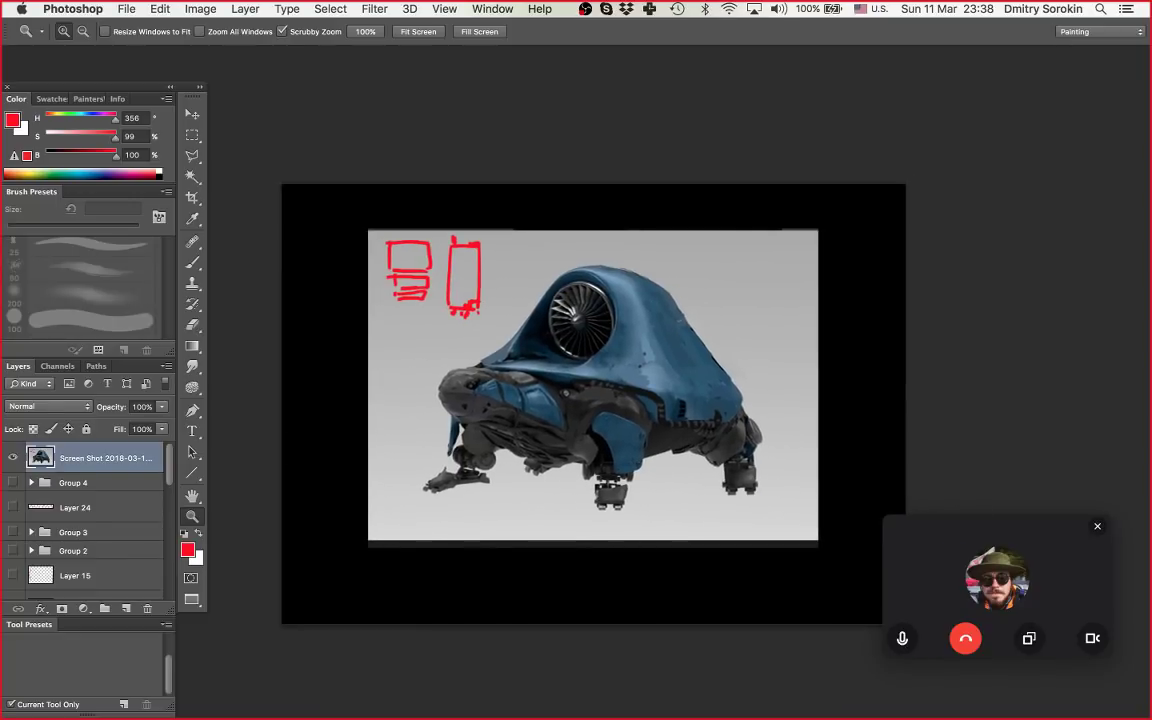
key("b")
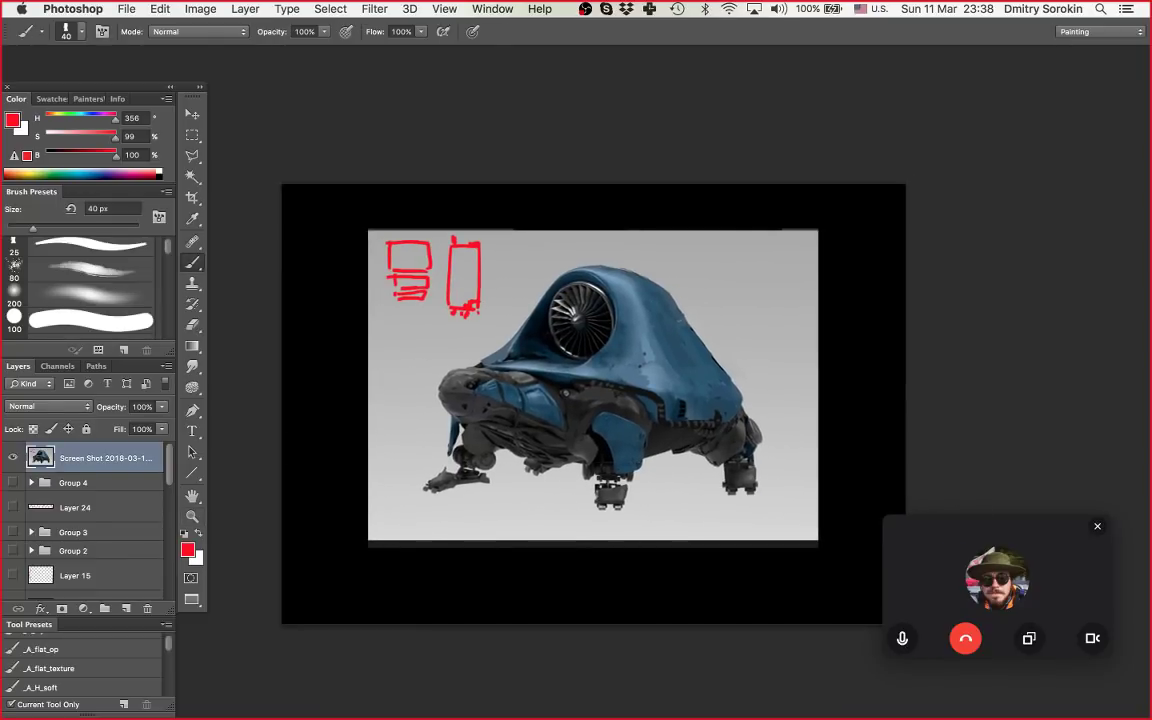
key("z")
key("super+plus")
scroll(580, 360, "down", 1)
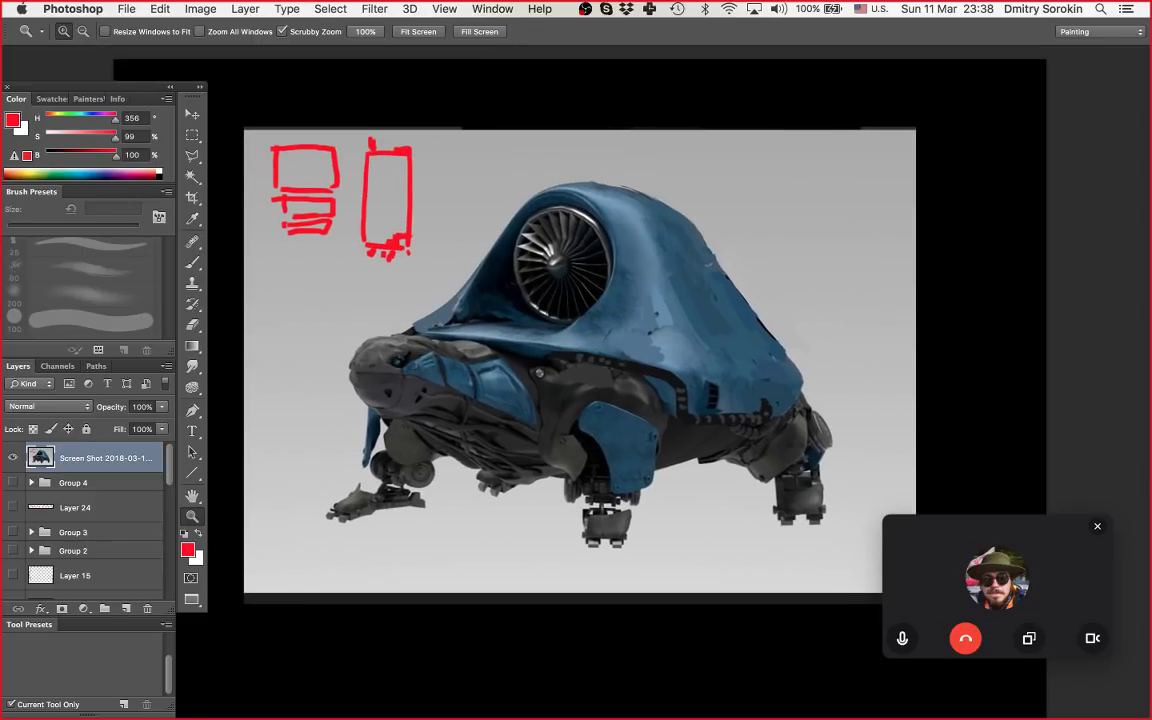
key("b")
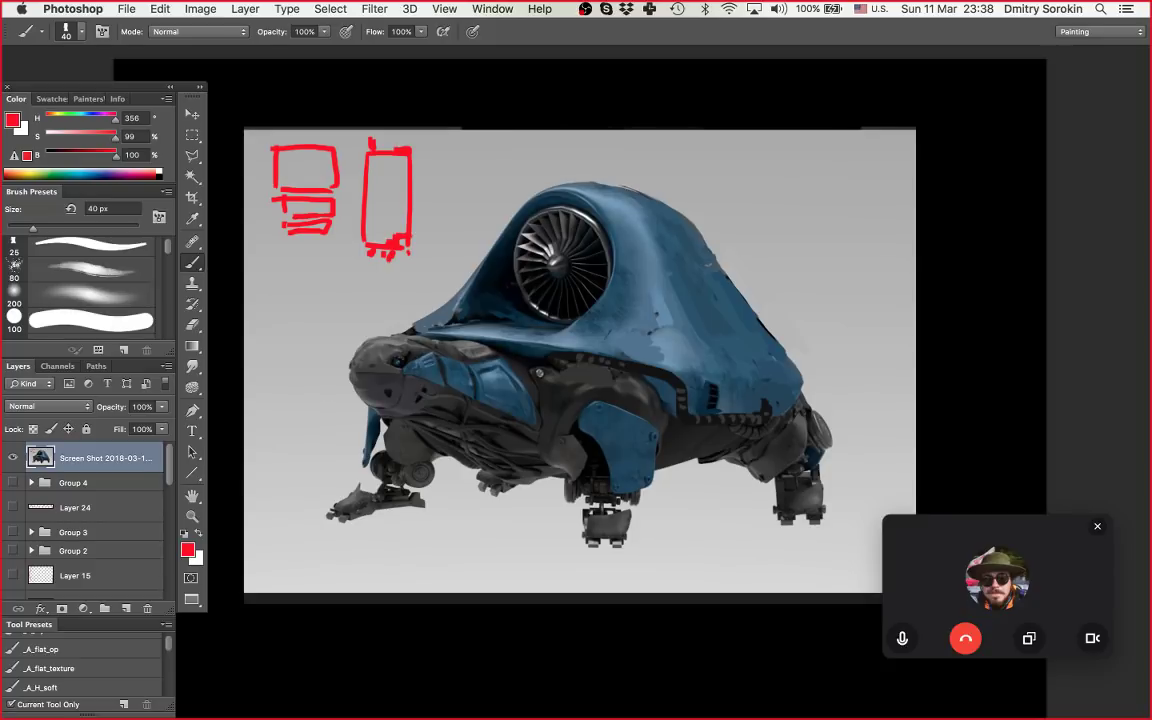
Step: Create a new empty layer above the screenshot layer
key("super+space")
scroll(580, 360, "down", 2)
left_click(127, 608)
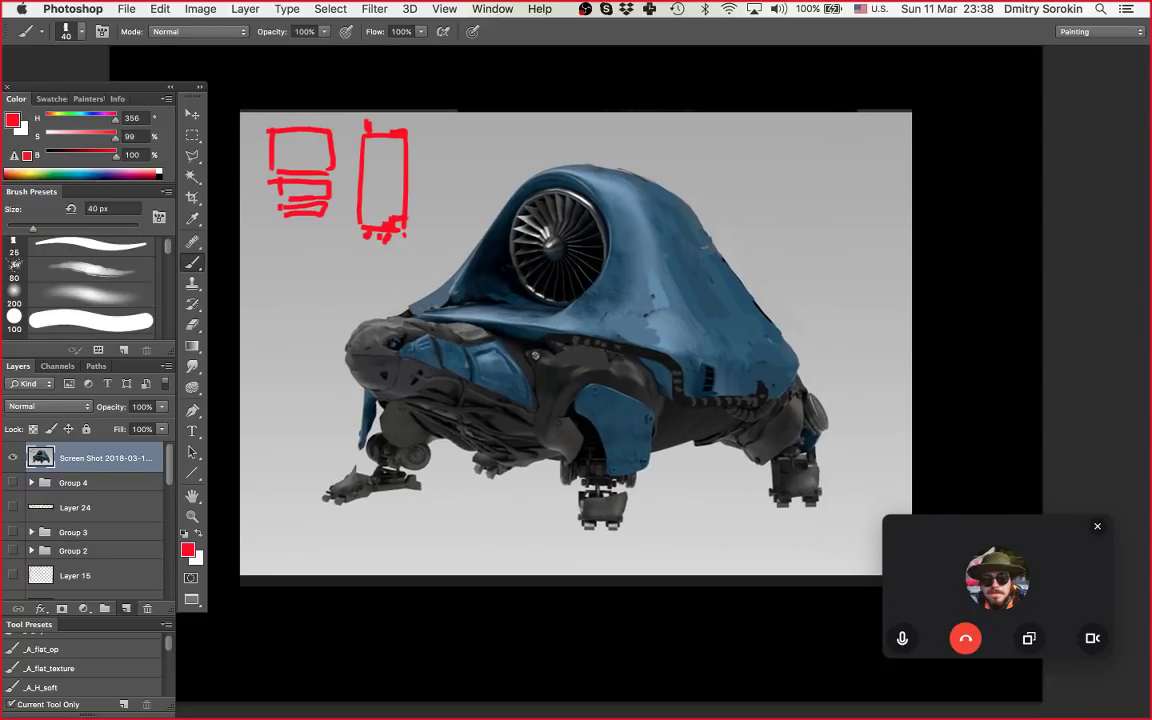
key("super+alt+shift+n")
Step: Outline in red the hull's rear slope and lower edge, and the blue side plate on the front leg
left_click_drag(614, 266, 648, 266)
mouse_move(546, 148)
left_mouse_down()
mouse_move(680, 172)
mouse_move(737, 240)
mouse_move(681, 257)
left_mouse_up()
key("super+z")
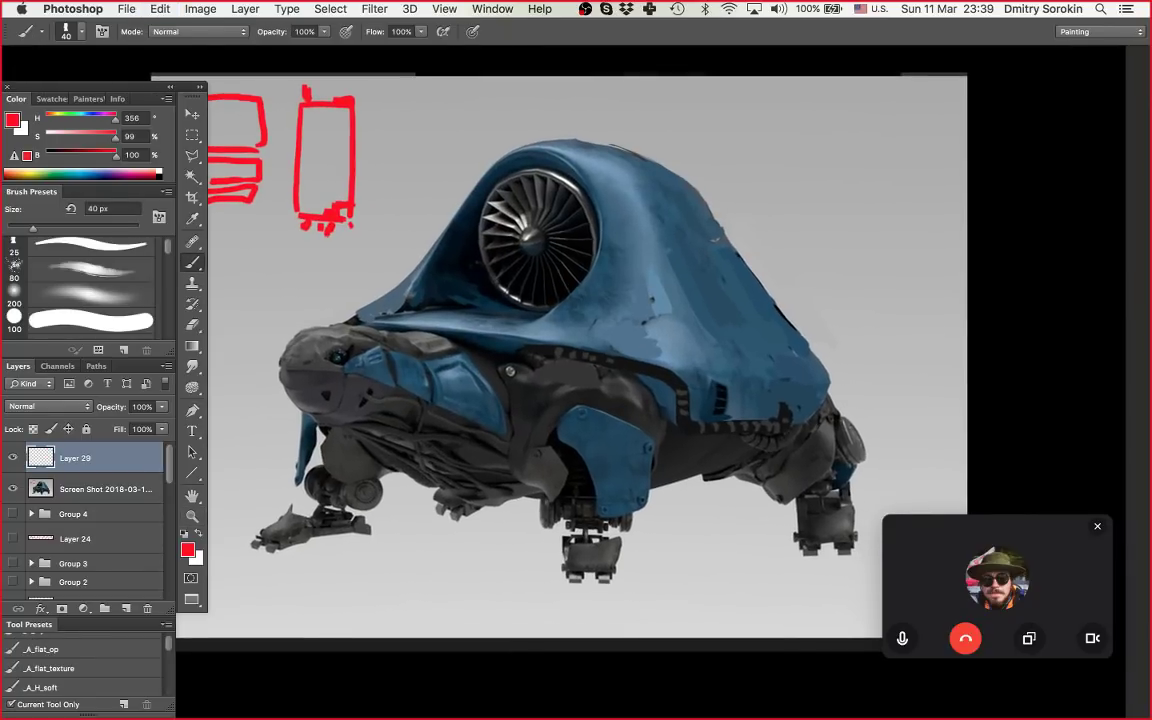
mouse_move(560, 138)
left_mouse_down()
mouse_move(610, 145)
mouse_move(720, 318)
left_mouse_up()
key("super+z")
mouse_move(572, 140)
left_mouse_down()
mouse_move(652, 168)
mouse_move(815, 382)
mouse_move(748, 416)
mouse_move(676, 418)
mouse_move(623, 369)
mouse_move(662, 406)
left_mouse_up()
key("super+z")
mouse_move(621, 367)
left_mouse_down()
mouse_move(690, 424)
mouse_move(835, 414)
mouse_move(837, 386)
left_mouse_up()
mouse_move(583, 403)
left_mouse_down()
mouse_move(563, 456)
mouse_move(603, 512)
mouse_move(657, 485)
mouse_move(641, 429)
mouse_move(585, 405)
mouse_move(693, 419)
left_mouse_up()
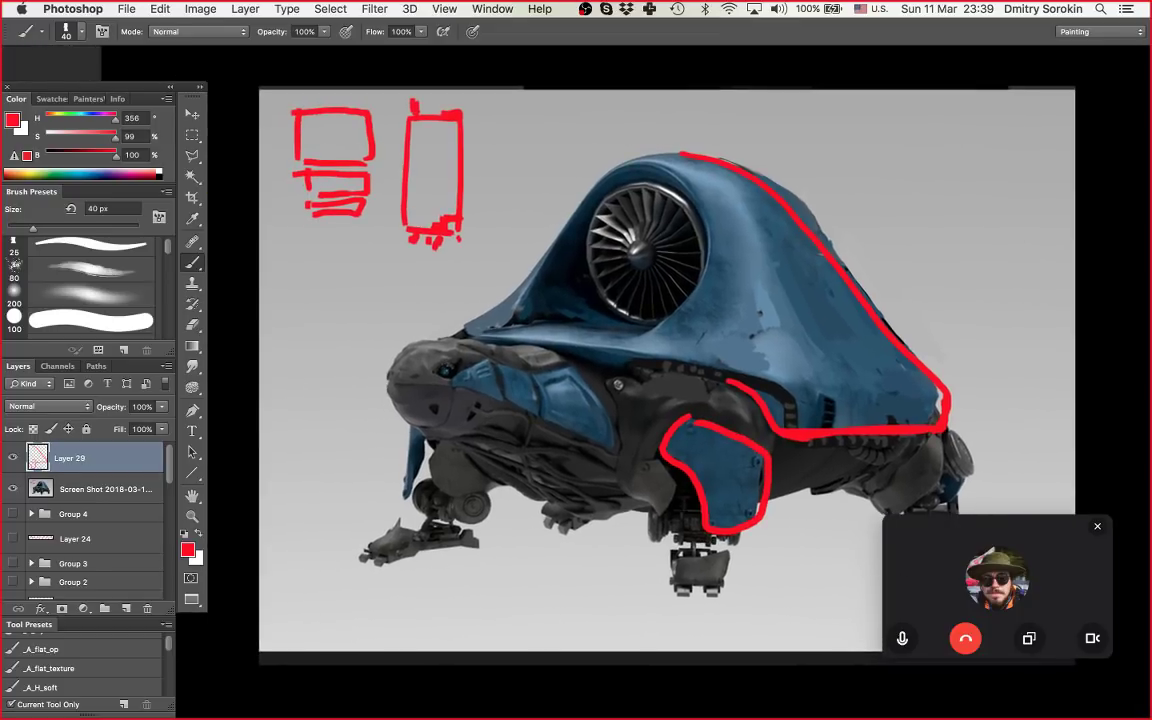
Step: Outline in red the separate blue panels on the side of the vehicle's head and neck
mouse_move(552, 381)
left_mouse_down()
mouse_move(568, 381)
mouse_move(612, 447)
left_mouse_up()
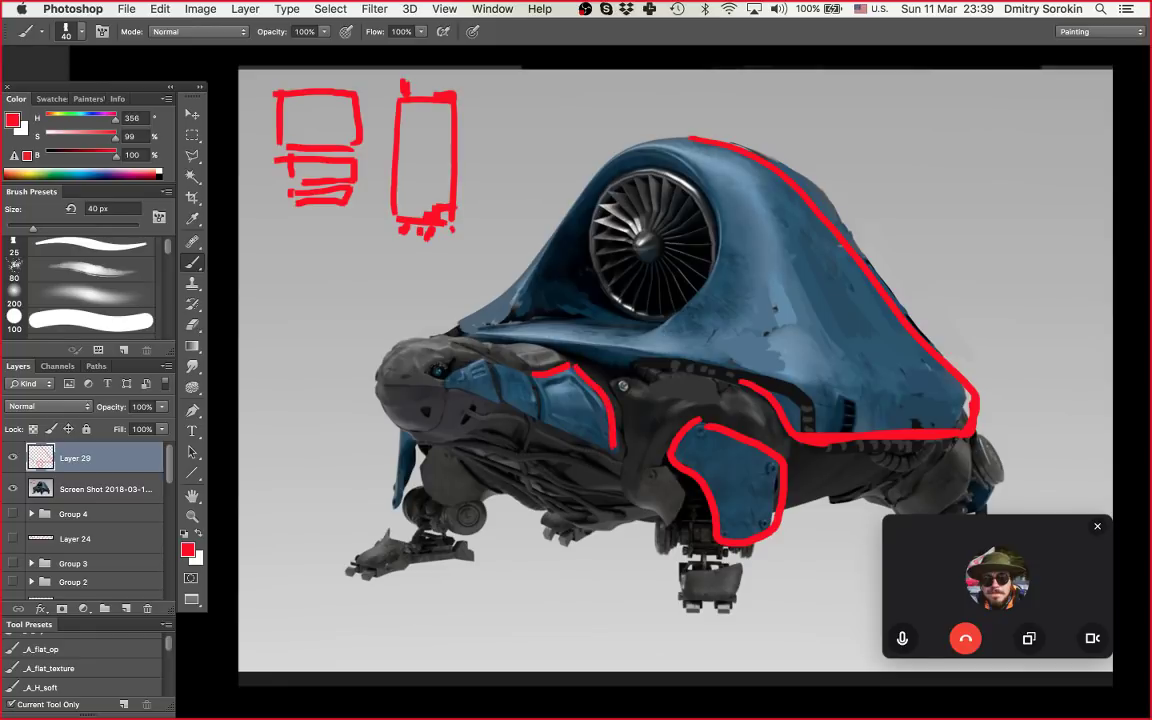
left_click_drag(538, 378, 612, 447)
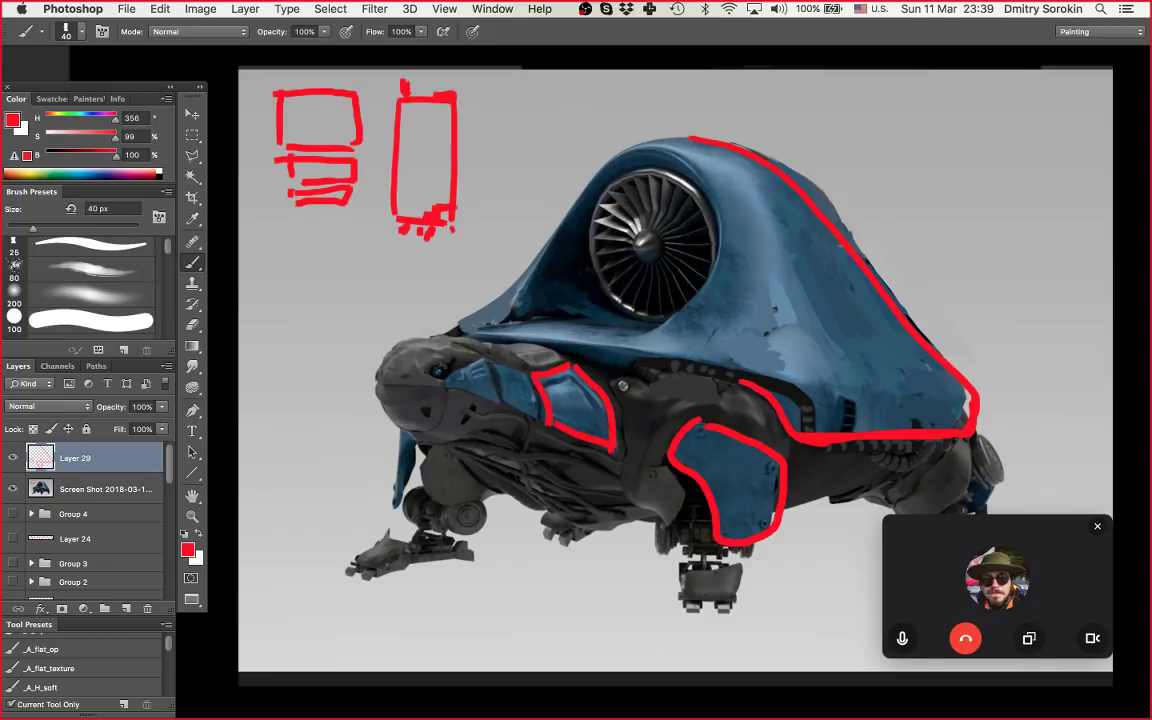
mouse_move(494, 364)
left_mouse_down()
mouse_move(514, 404)
mouse_move(538, 386)
mouse_move(532, 416)
left_mouse_up()
mouse_move(447, 378)
left_mouse_down()
mouse_move(489, 359)
mouse_move(497, 403)
left_mouse_up()
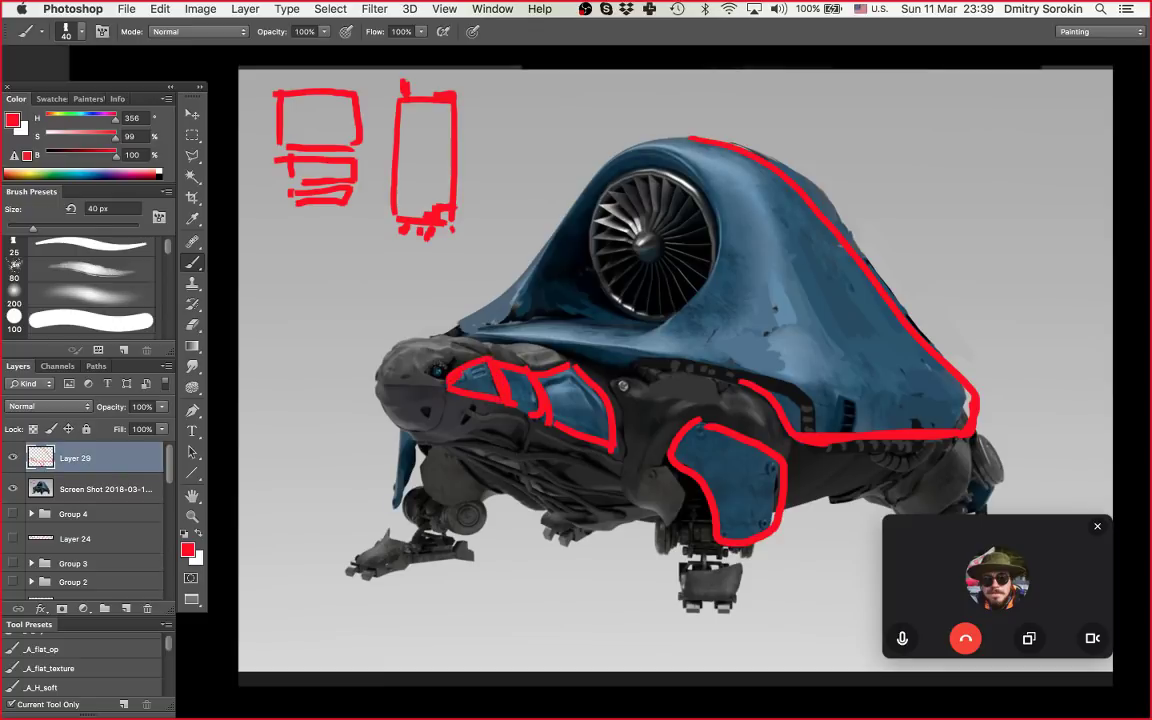
Step: Lasso the red outlines around the head and neck panels, delete them and deselect
key("z")
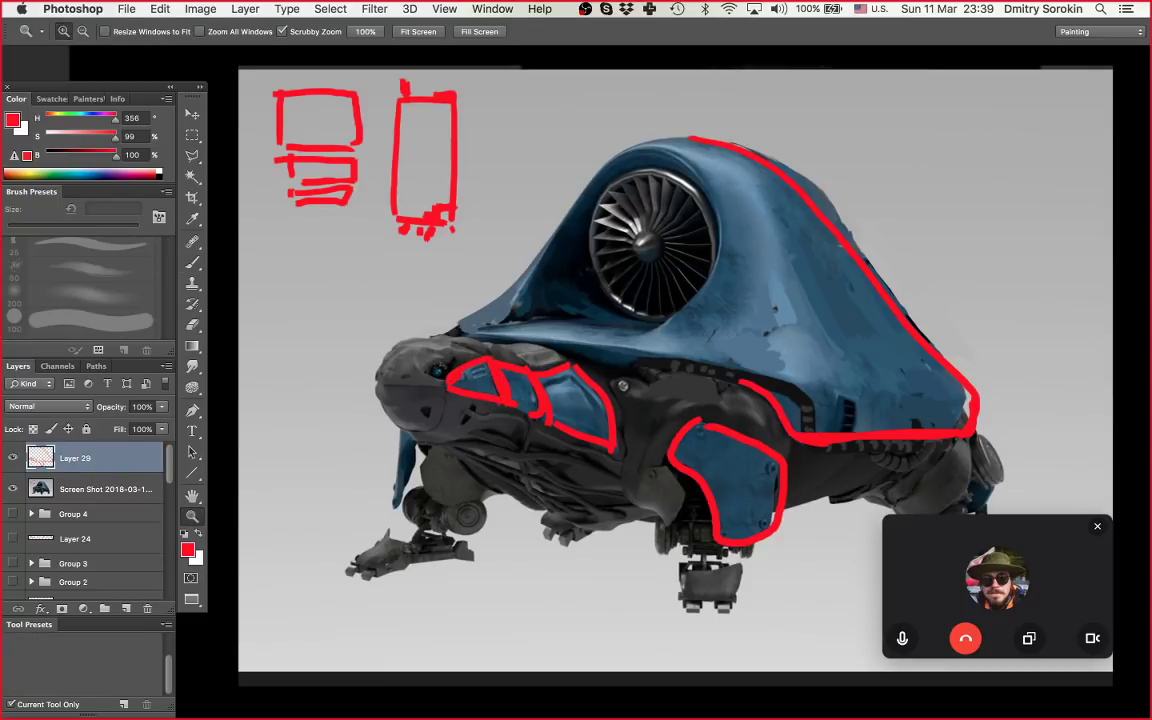
left_click_drag(640, 370, 585, 379)
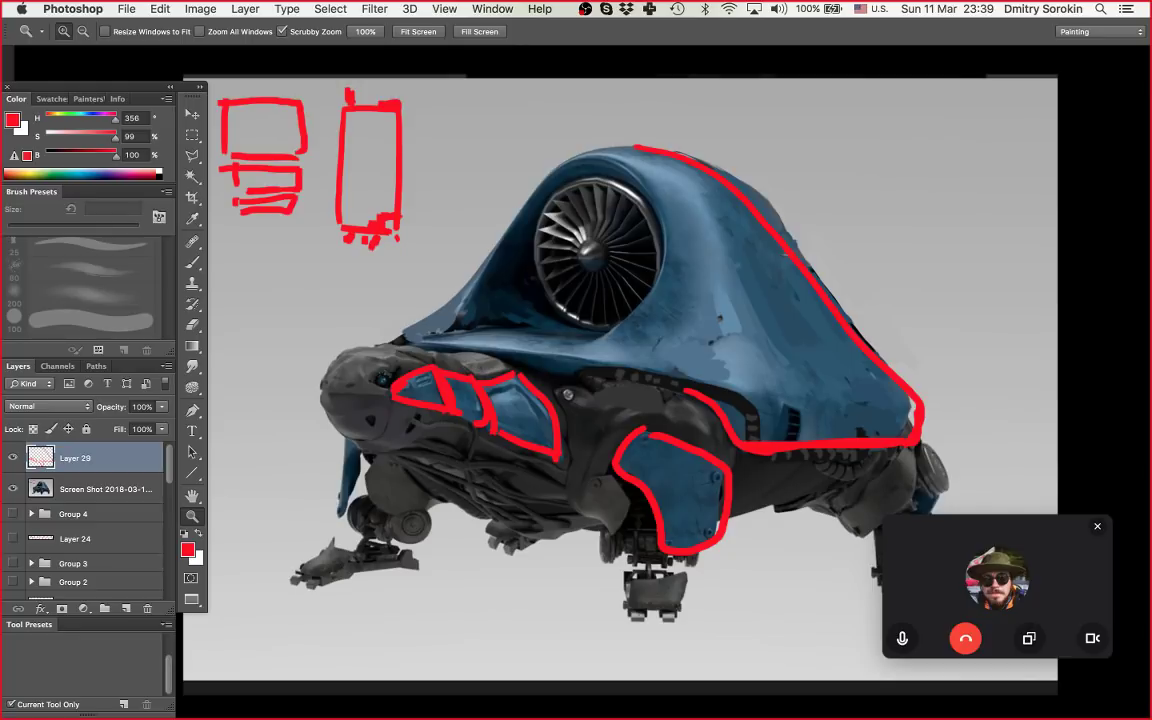
key("b")
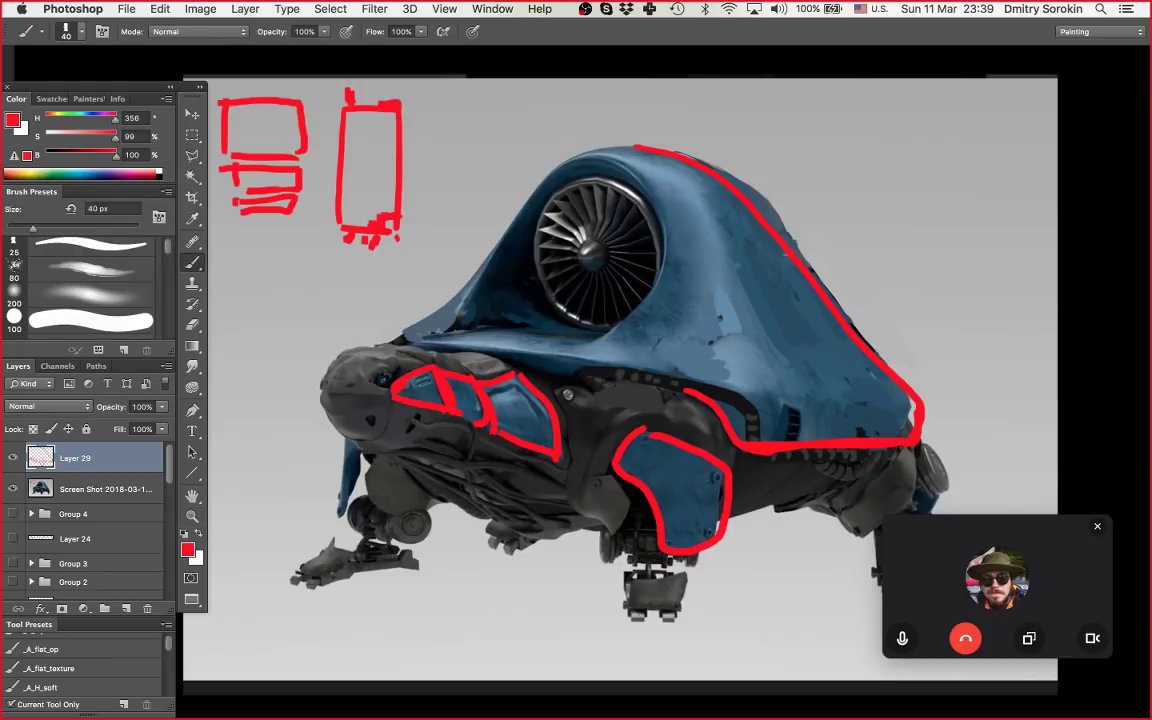
key("l")
mouse_move(400, 310)
left_mouse_down()
mouse_move(322, 368)
mouse_move(520, 340)
mouse_move(445, 283)
mouse_move(480, 290)
left_mouse_up()
key("Delete")
key("super+d")
Step: Examine the blue head and neck panels up close and against the whole vehicle
key("z")
mouse_move(412, 382)
left_mouse_down()
mouse_move(493, 376)
mouse_move(424, 378)
mouse_move(468, 378)
left_mouse_up()
key("b")
key("z")
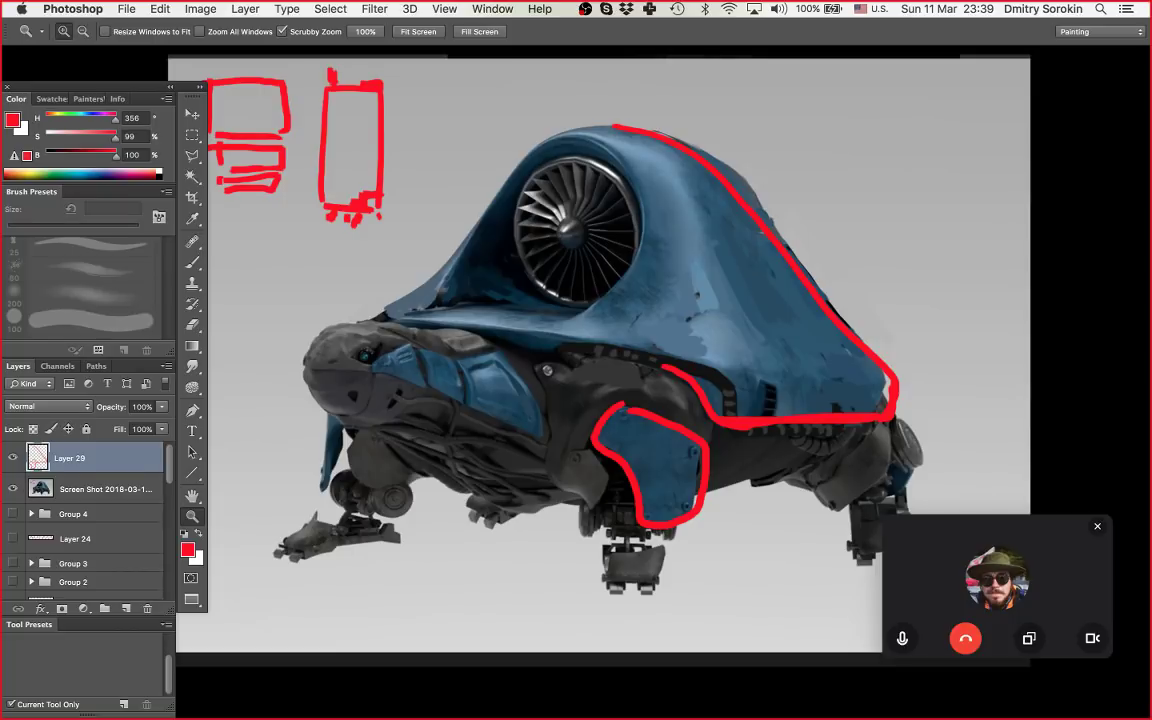
left_click_drag(547, 371, 529, 349)
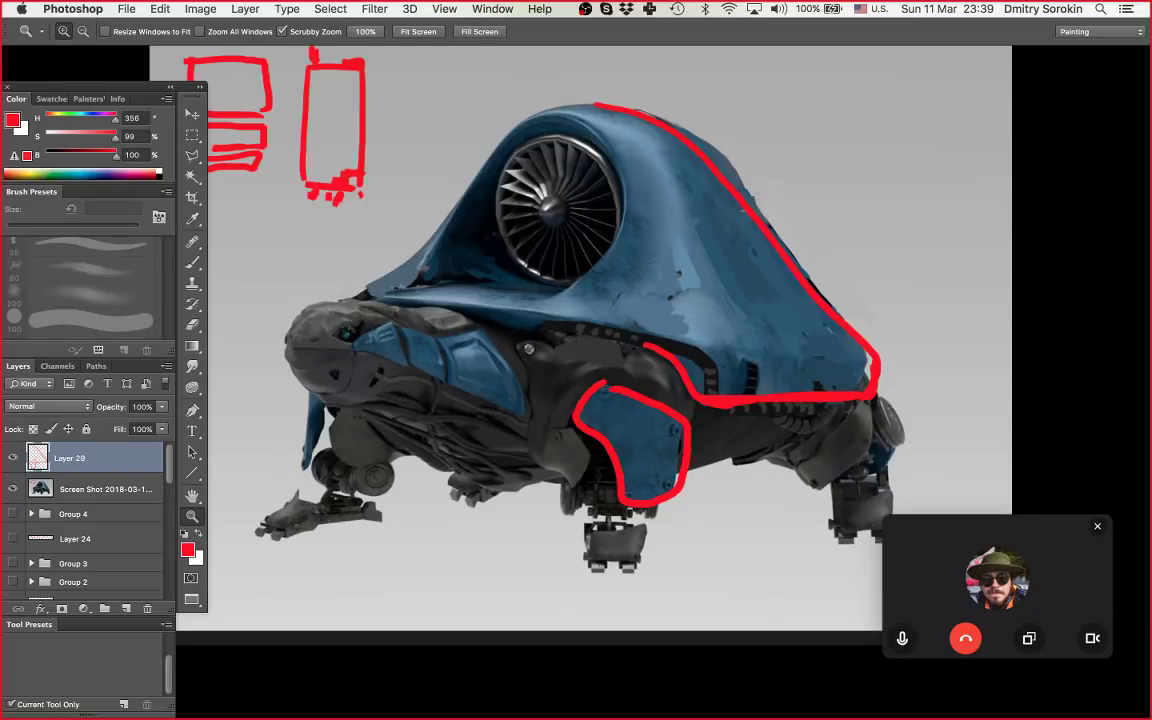
key("b")
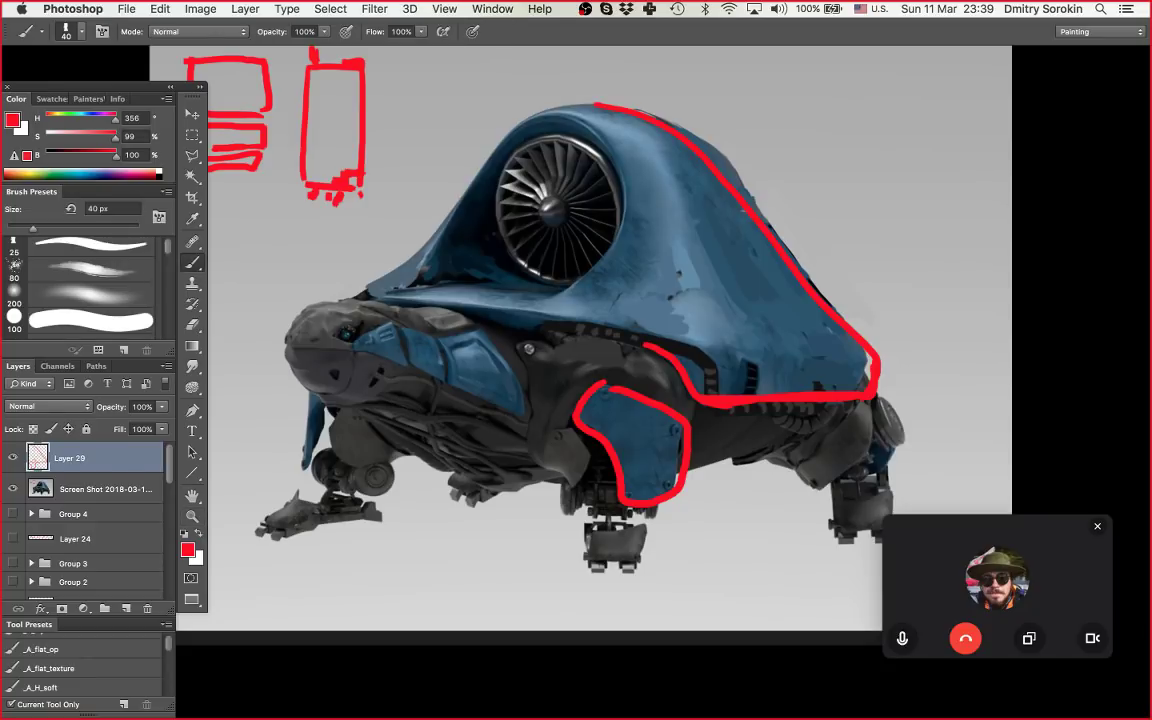
key("z")
left_click(456, 356)
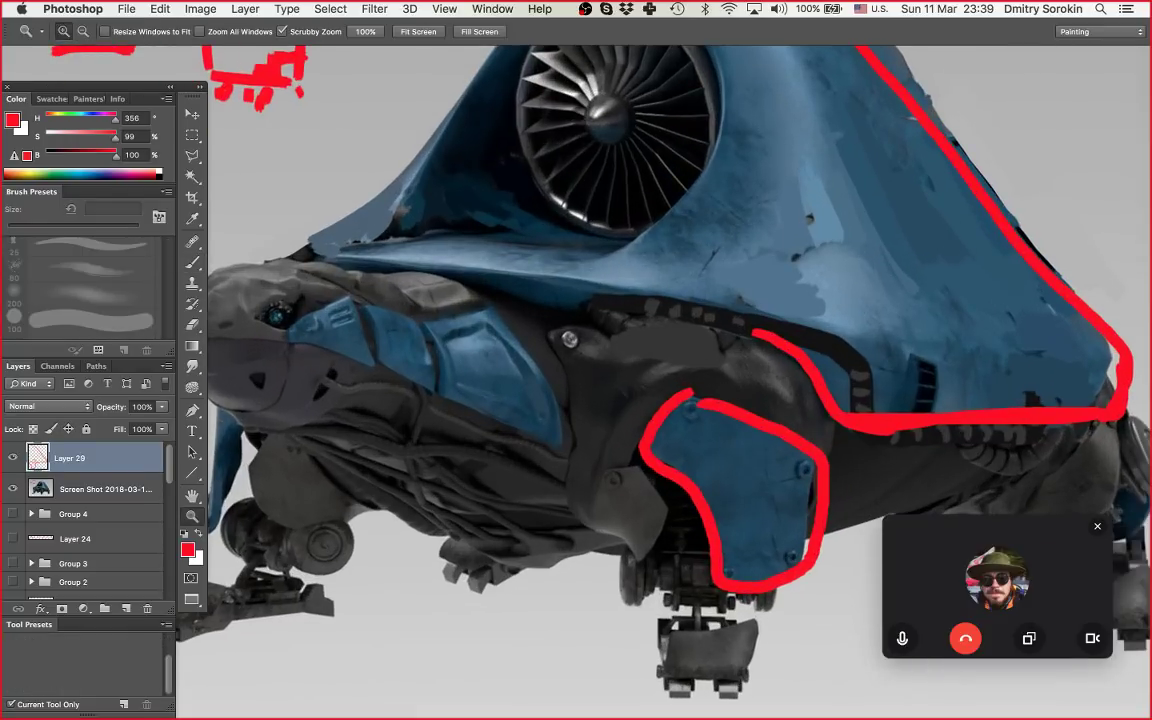
left_click_drag(560, 360, 589, 356)
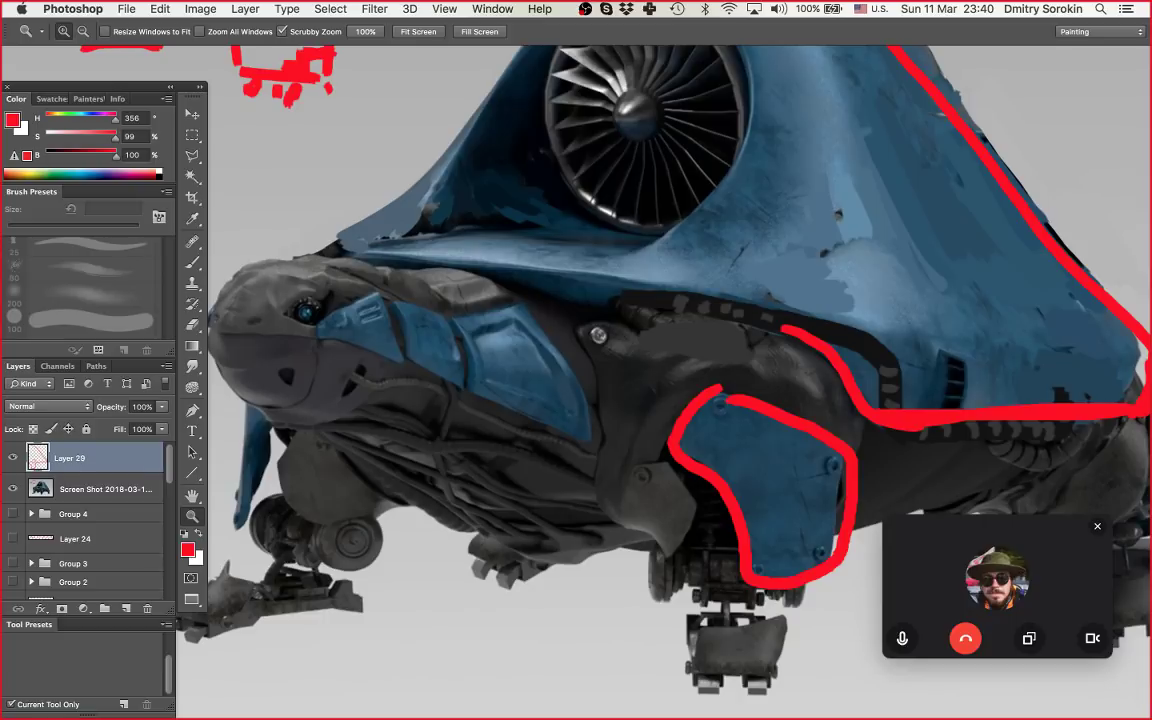
left_click_drag(506, 325, 440, 325)
left_click_drag(560, 340, 510, 331)
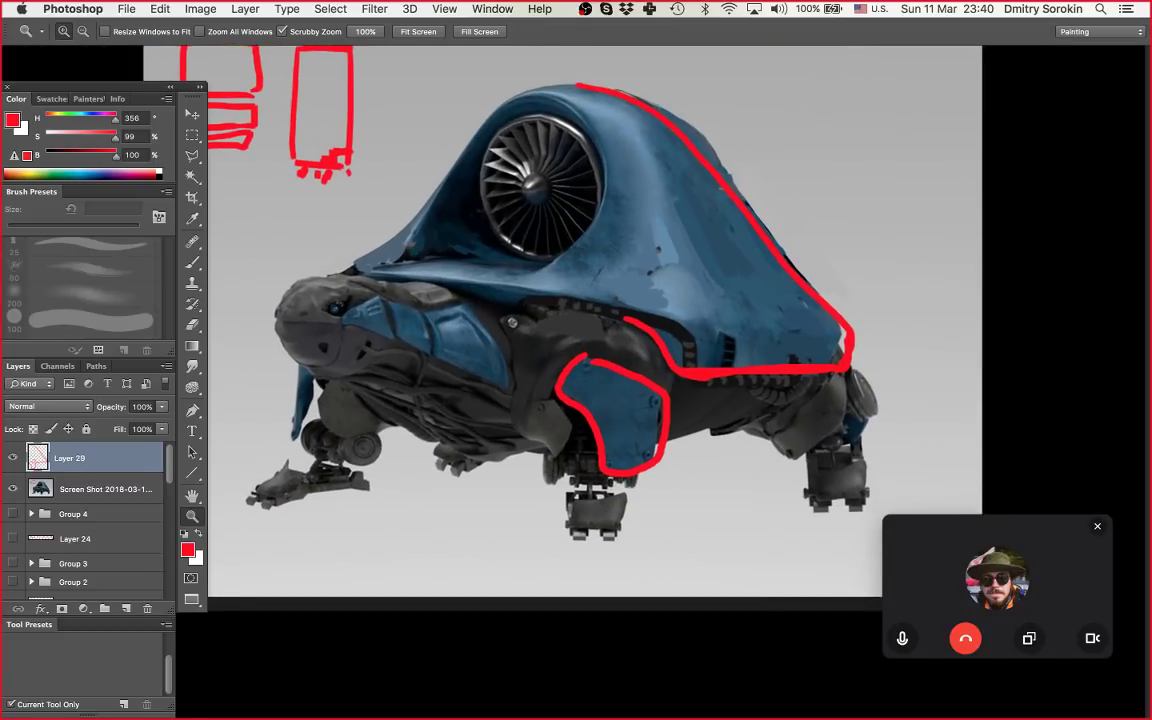
Step: Outline in red the edges of the recessed area in the large rear blue neck panel with an 8 px brush
scroll(570, 320, "left", 1)
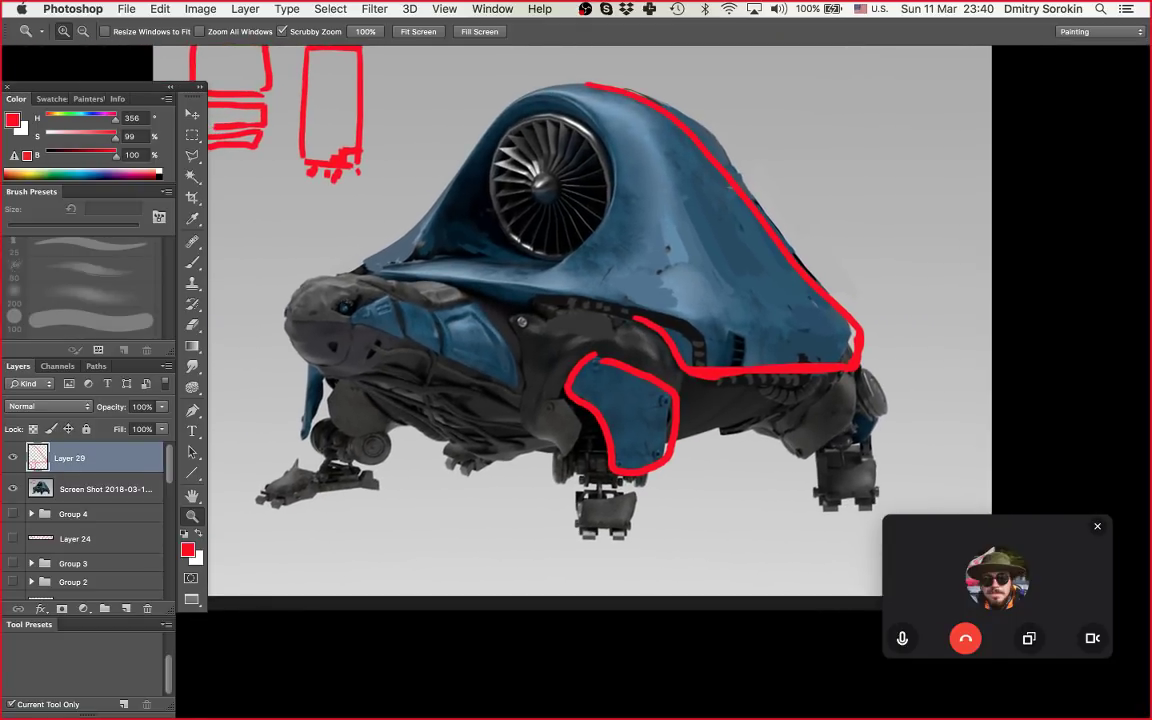
key("b")
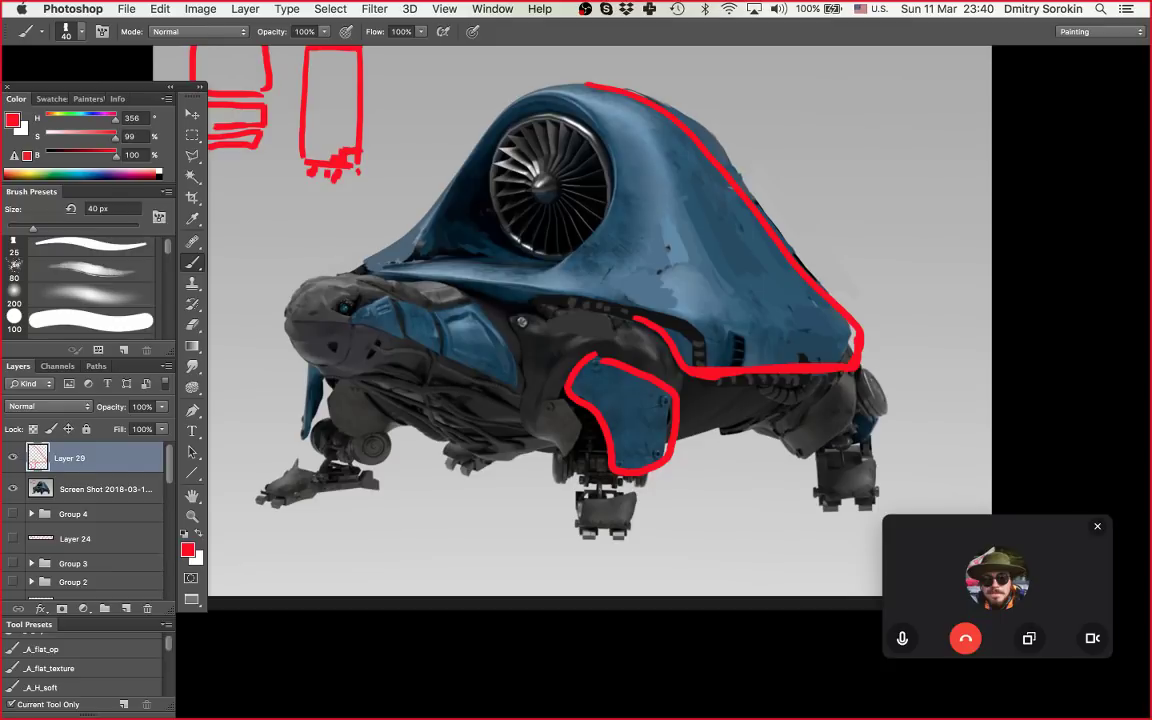
key("z")
left_click_drag(405, 298, 843, 207)
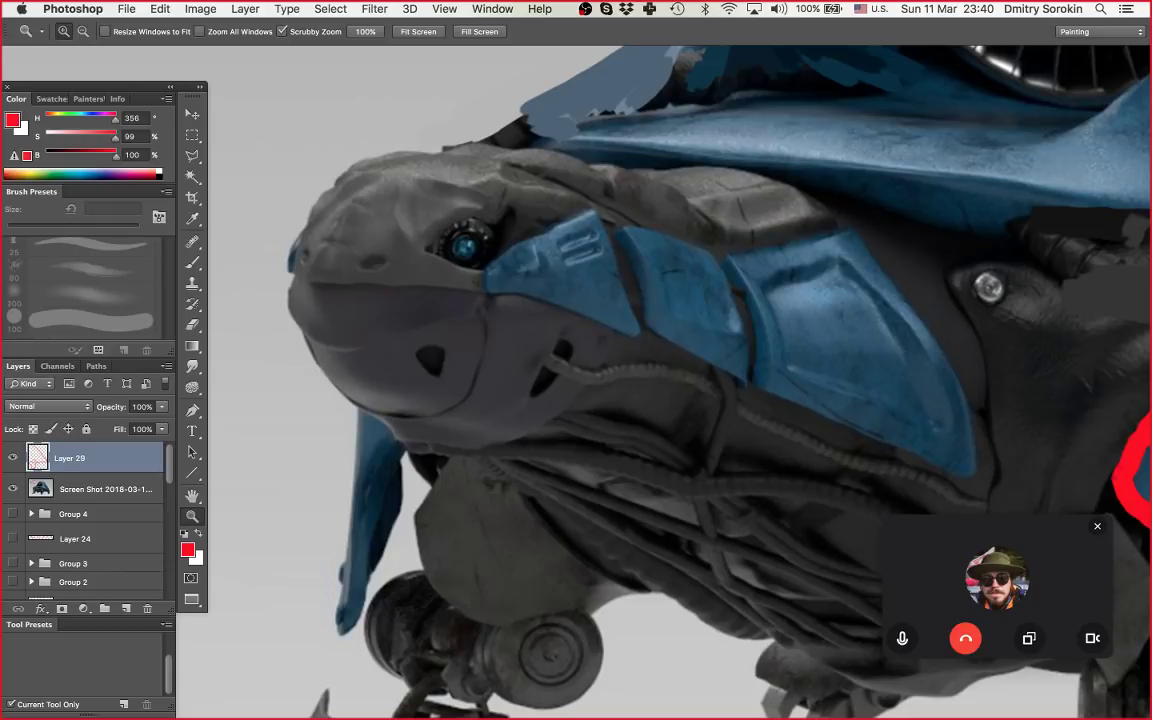
key("b")
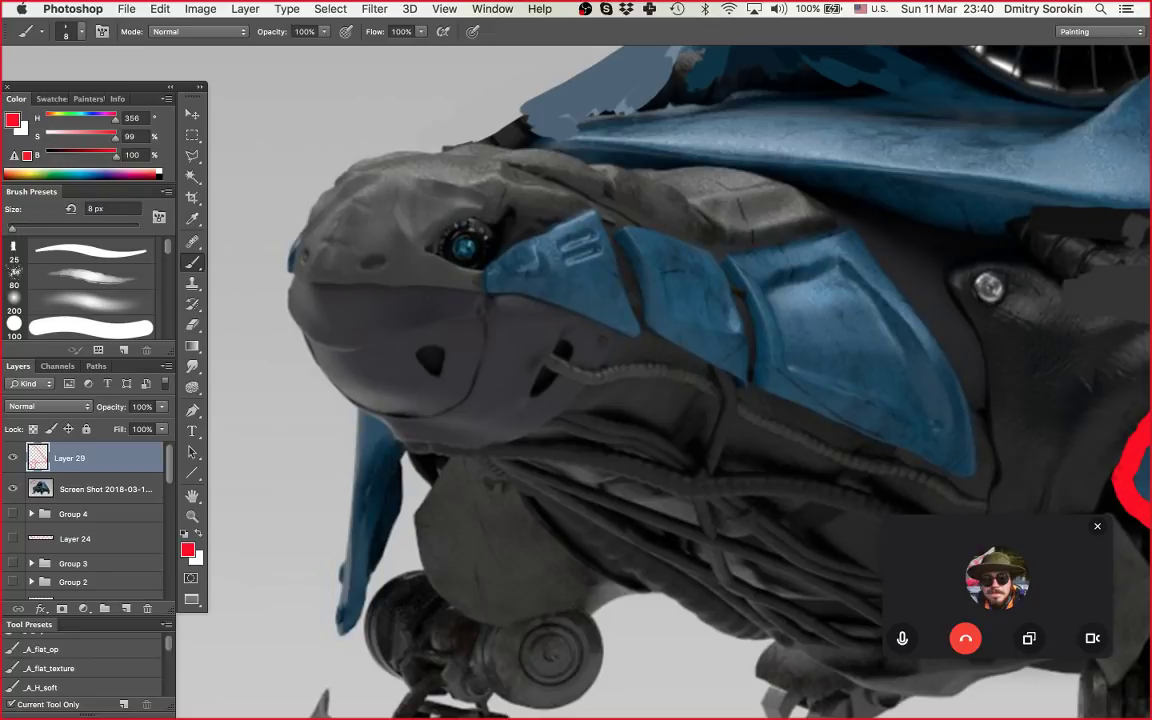
left_click_drag(660, 350, 627, 346)
left_click_drag(728, 281, 810, 254)
left_click_drag(739, 289, 792, 271)
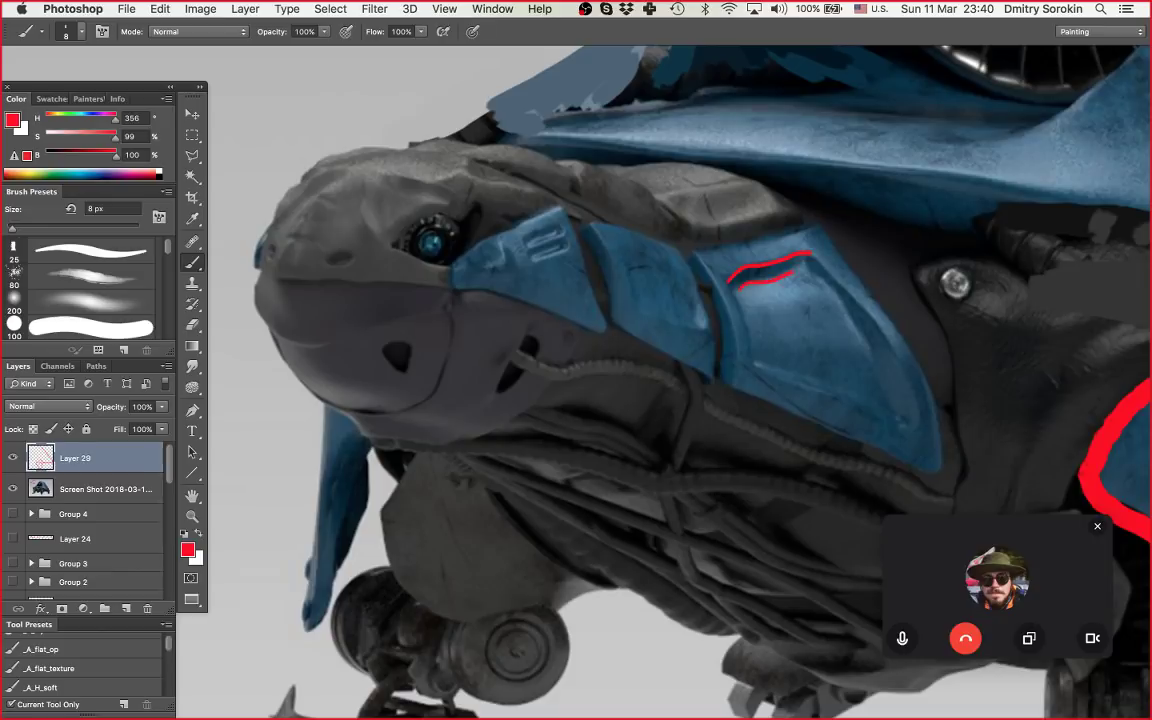
scroll(640, 380, "right", 5)
left_click_drag(692, 236, 778, 376)
mouse_move(700, 240)
left_mouse_down()
mouse_move(775, 340)
mouse_move(801, 400)
mouse_move(780, 385)
left_mouse_up()
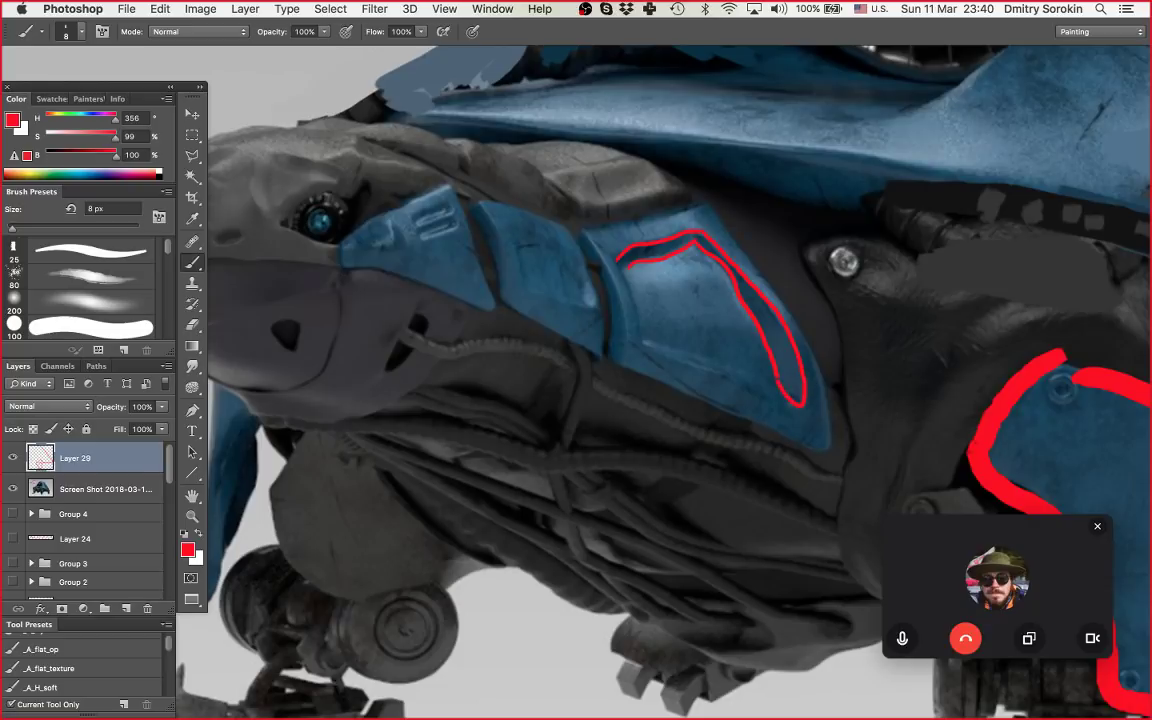
mouse_move(620, 258)
left_mouse_down()
mouse_move(638, 336)
mouse_move(685, 364)
left_mouse_up()
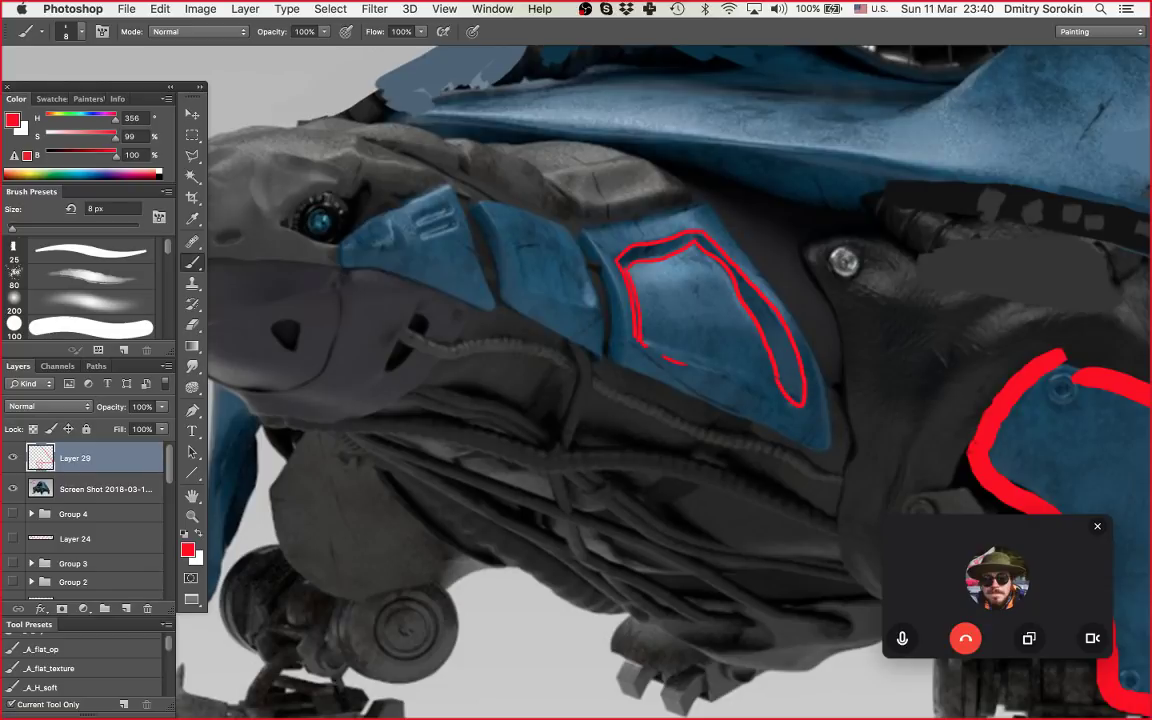
mouse_move(563, 236)
left_mouse_down()
mouse_move(584, 271)
mouse_move(582, 308)
mouse_move(563, 239)
left_mouse_up()
Step: Lasso the red outline on the blue neck panel, delete it and deselect
key("z")
mouse_move(680, 271)
left_mouse_down()
mouse_move(628, 271)
mouse_move(724, 285)
mouse_move(672, 300)
left_mouse_up()
key("l")
mouse_move(570, 195)
left_mouse_down()
mouse_move(510, 182)
mouse_move(490, 400)
mouse_move(770, 300)
mouse_move(570, 195)
left_mouse_up()
key("Delete")
key("super+d")
Step: Try tracing in red the small slots on the blue head panel behind the eye, and undo the strokes
key("z")
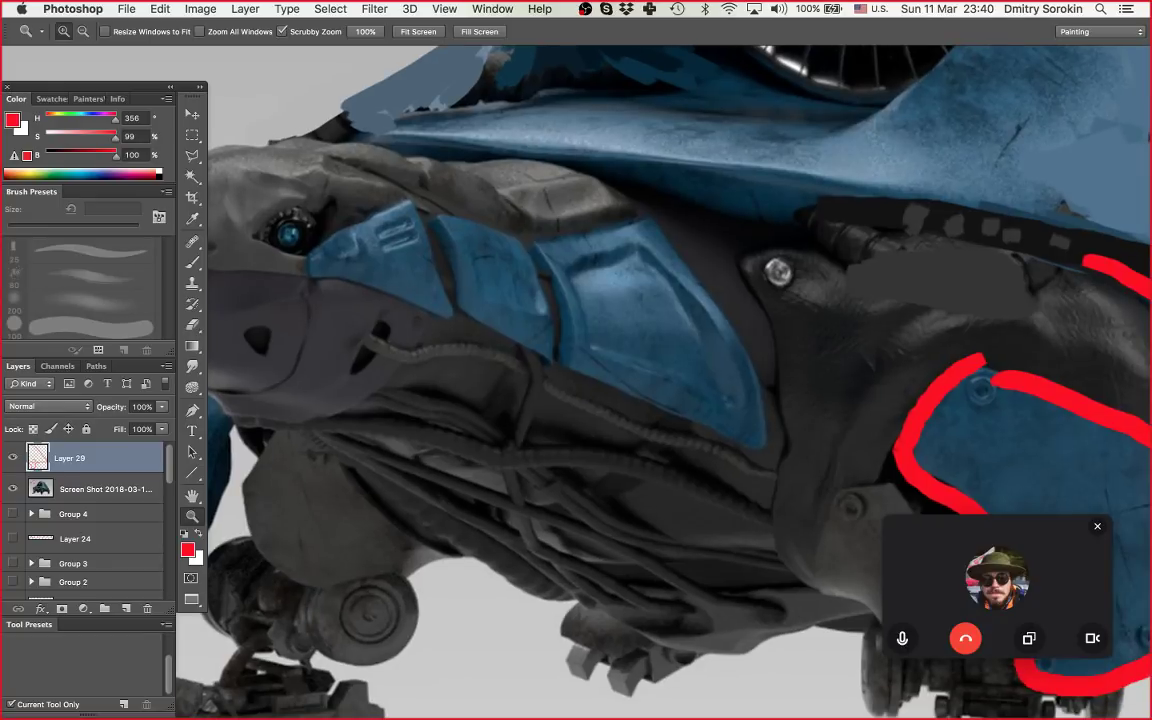
left_click_drag(379, 234, 498, 244)
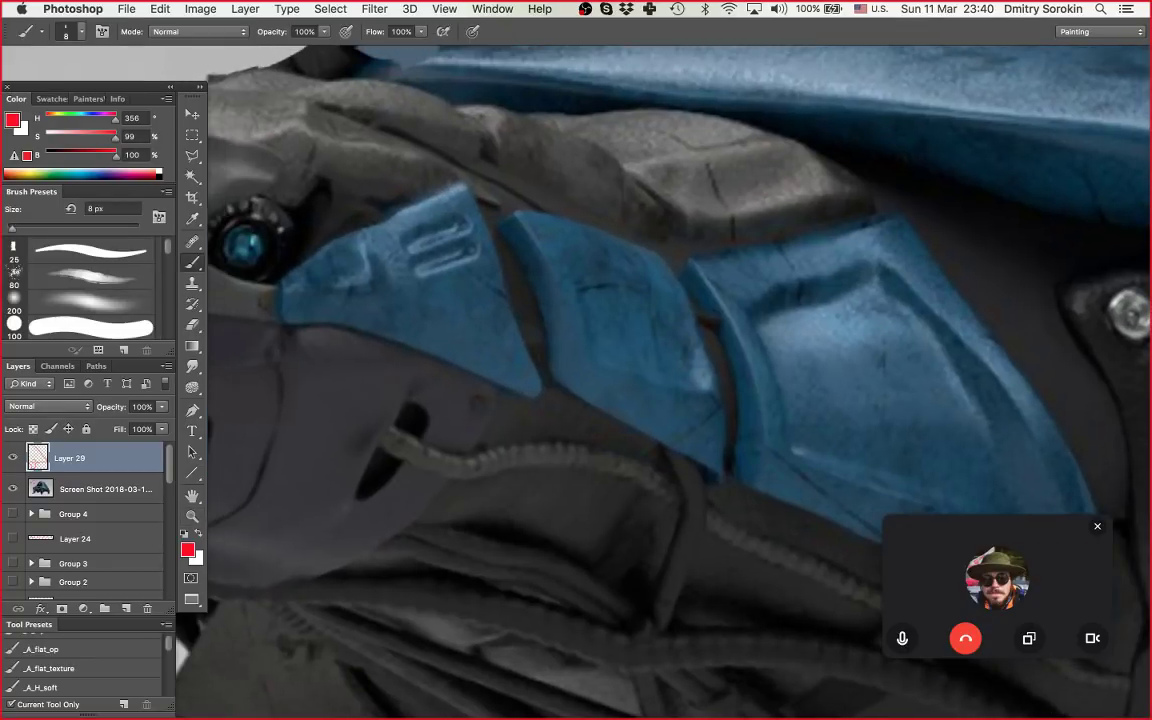
left_click_drag(412, 223, 469, 213)
key("super+z")
left_click_drag(406, 231, 438, 218)
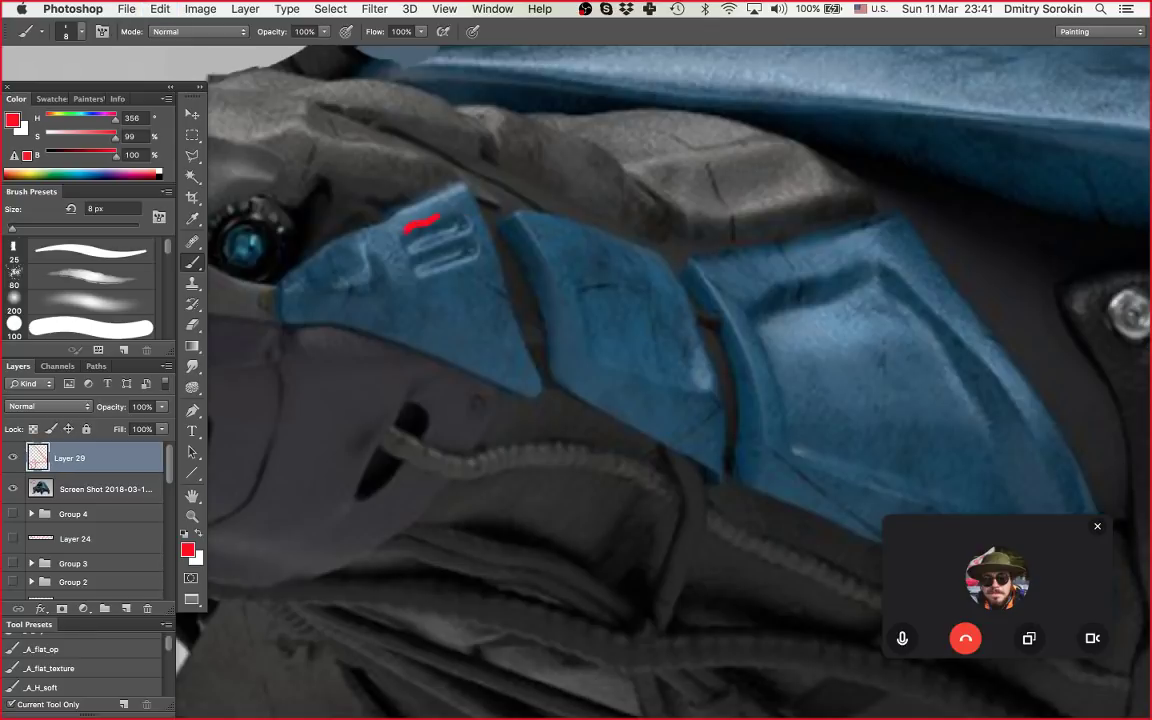
mouse_move(405, 256)
left_mouse_down()
mouse_move(470, 238)
mouse_move(439, 218)
left_mouse_up()
key("super+z")
Step: Examine the head and neck panels in relation to the hull, the legs and the whole vehicle
key("z")
left_click_drag(599, 277, 510, 279)
left_click_drag(775, 304, 625, 346)
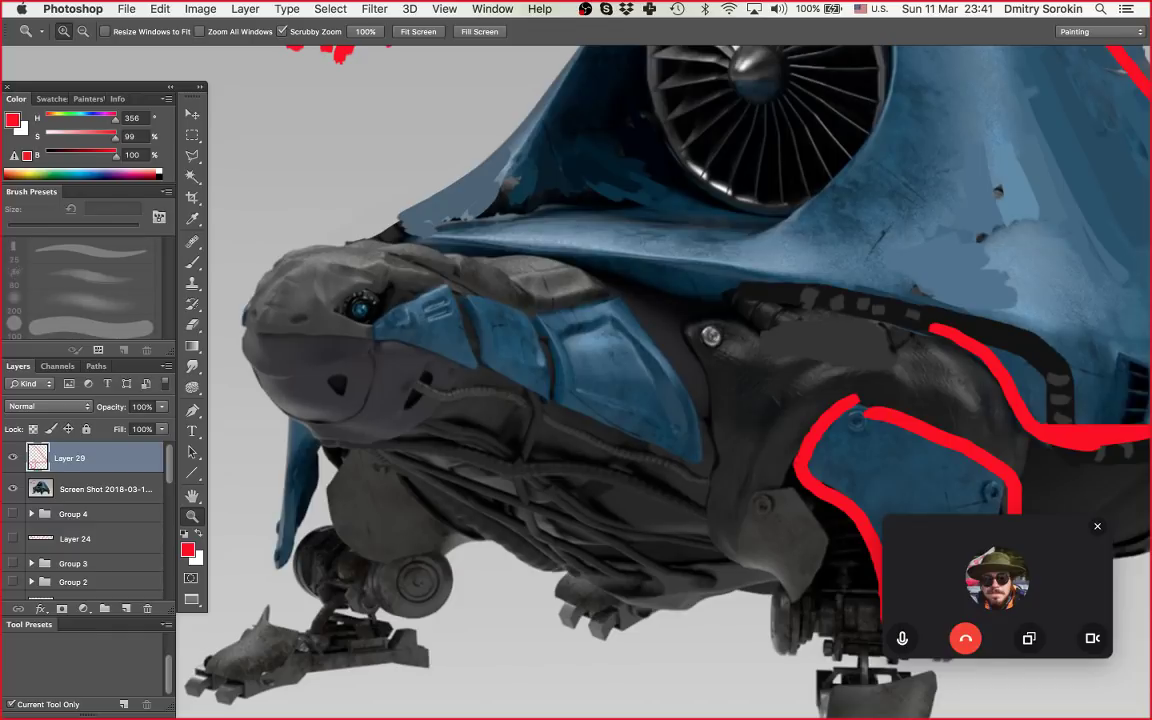
left_click_drag(640, 360, 555, 424)
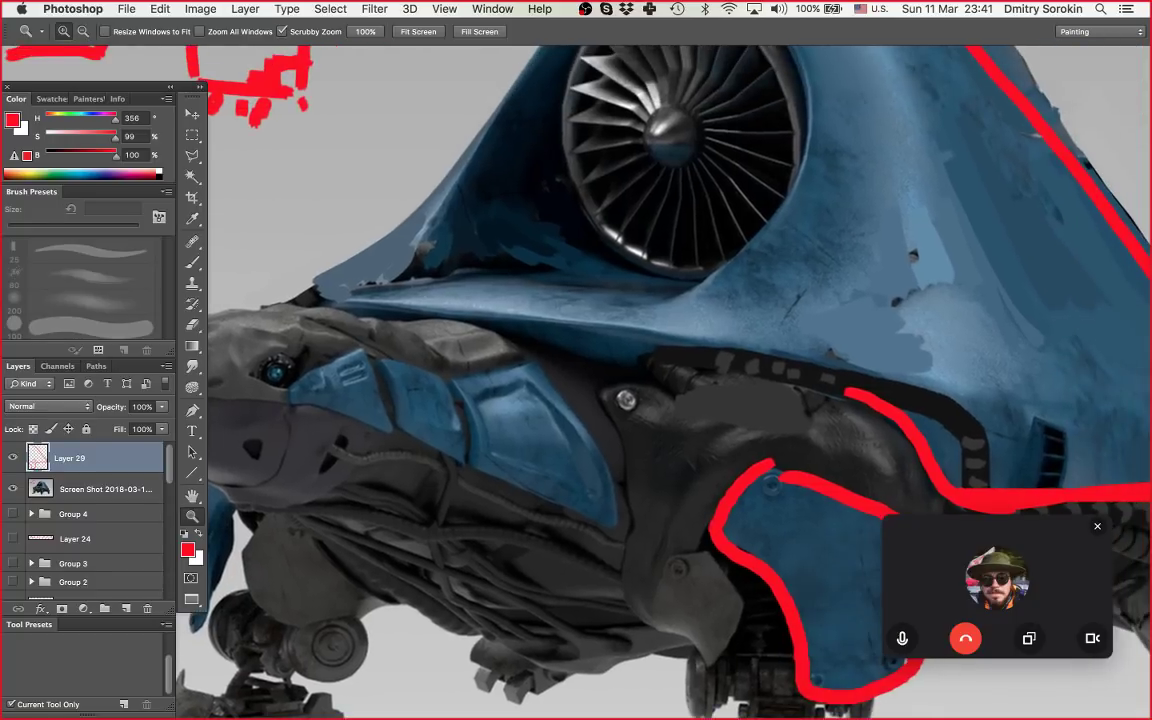
left_click_drag(611, 358, 575, 359)
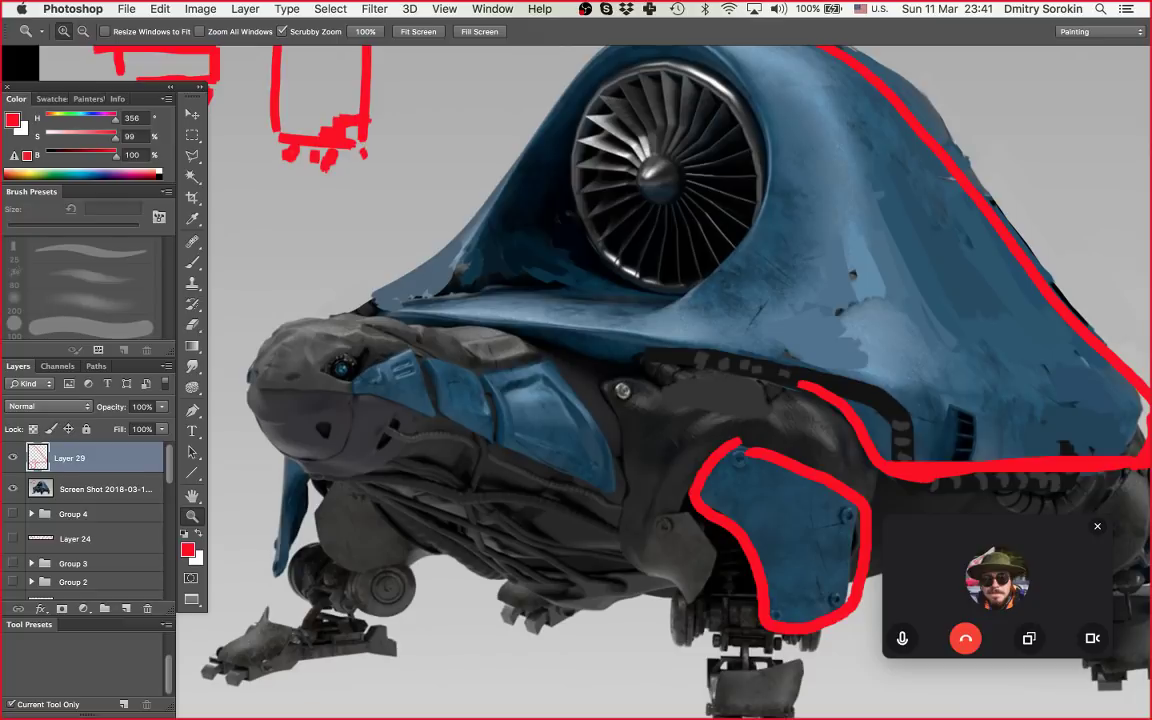
scroll(660, 380, "right", 3)
scroll(660, 380, "up", 1)
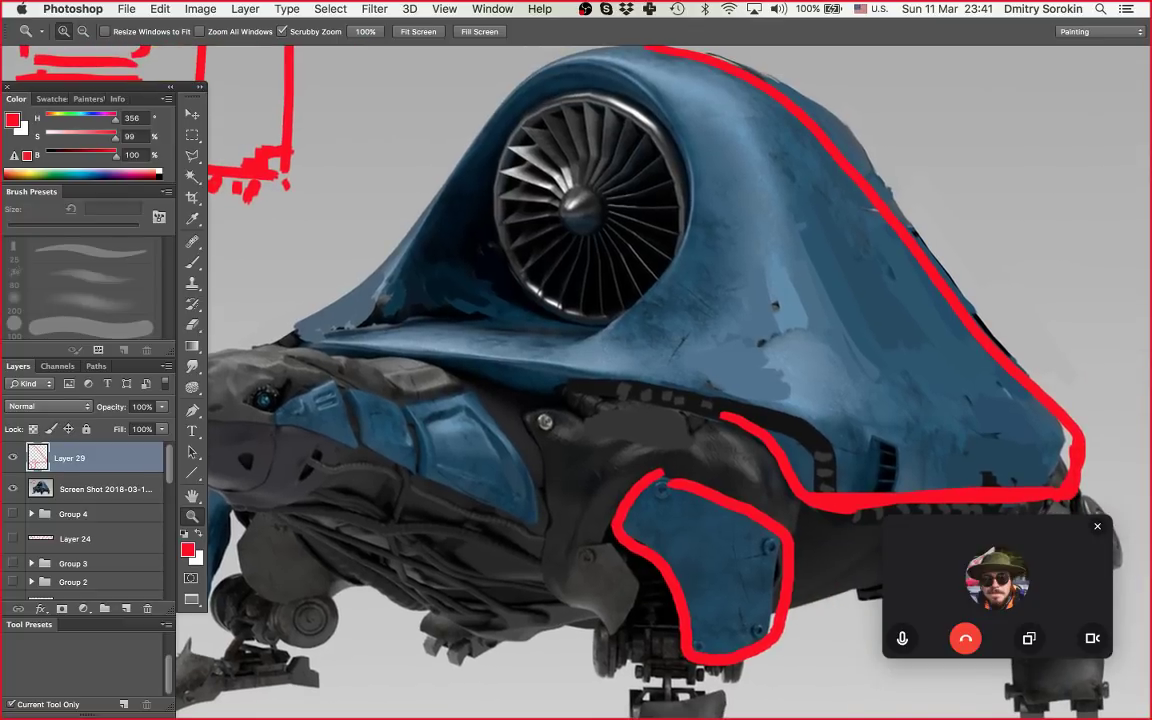
left_click_drag(775, 335, 710, 335)
left_click_drag(710, 335, 661, 274)
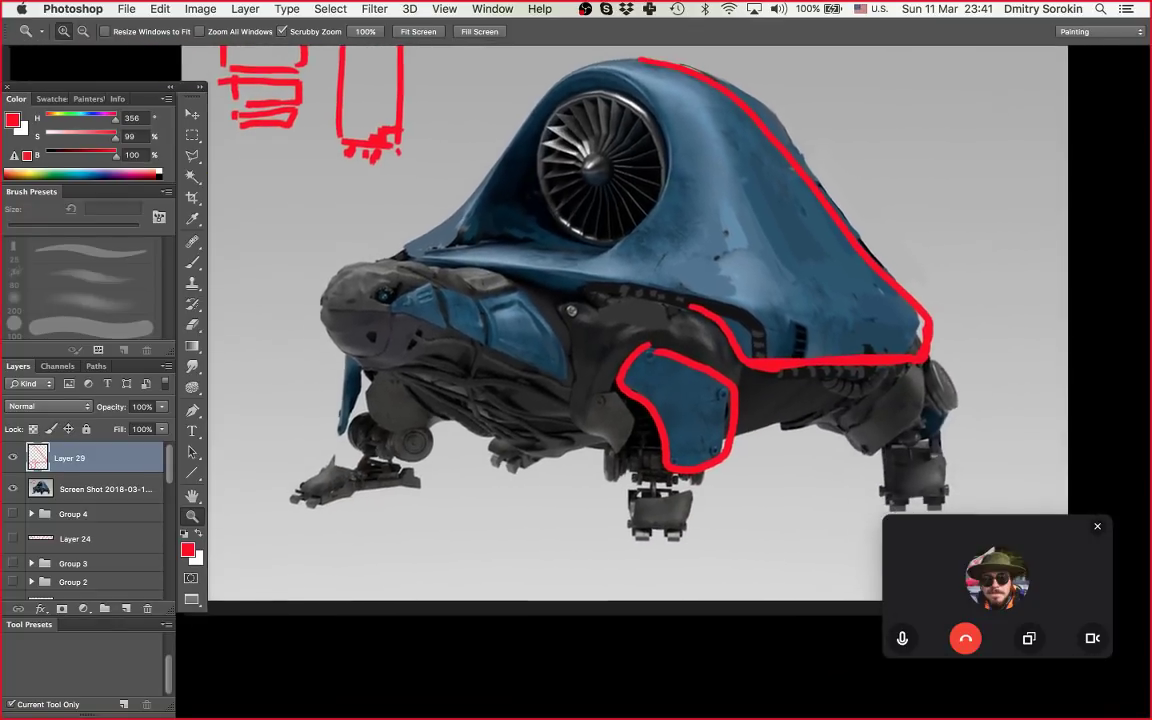
scroll(660, 380, "down", 1)
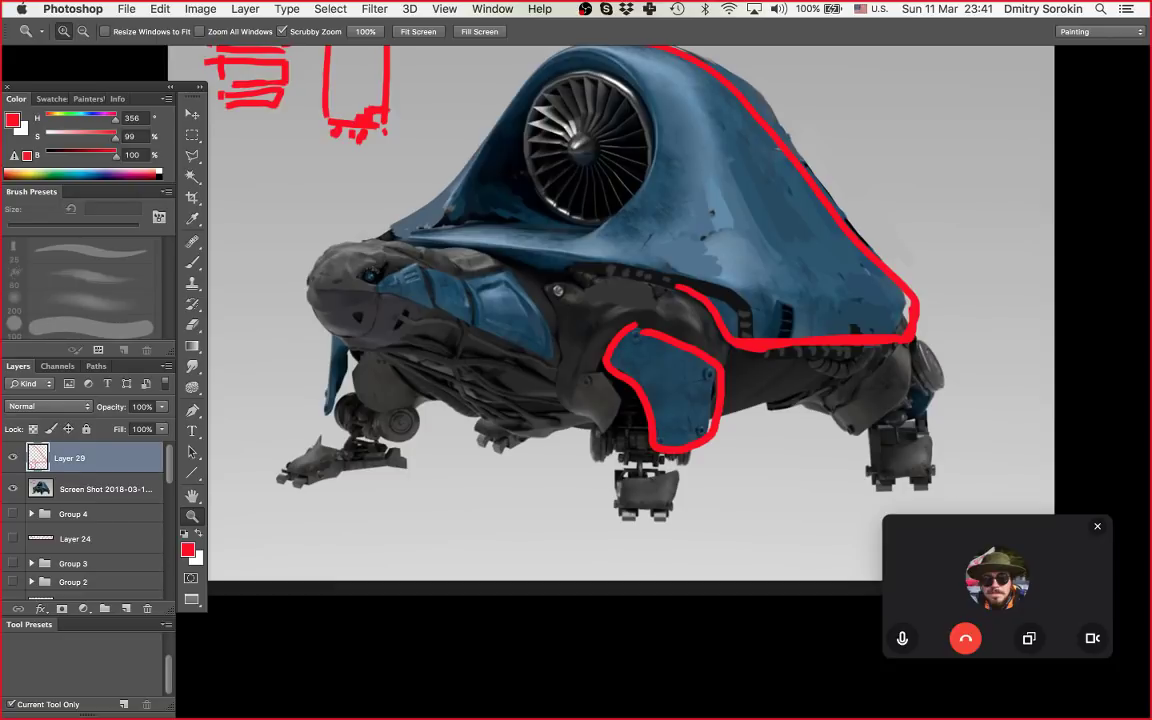
scroll(385, 312, "up", 2)
scroll(630, 335, "right", 1)
scroll(630, 335, "down", 1)
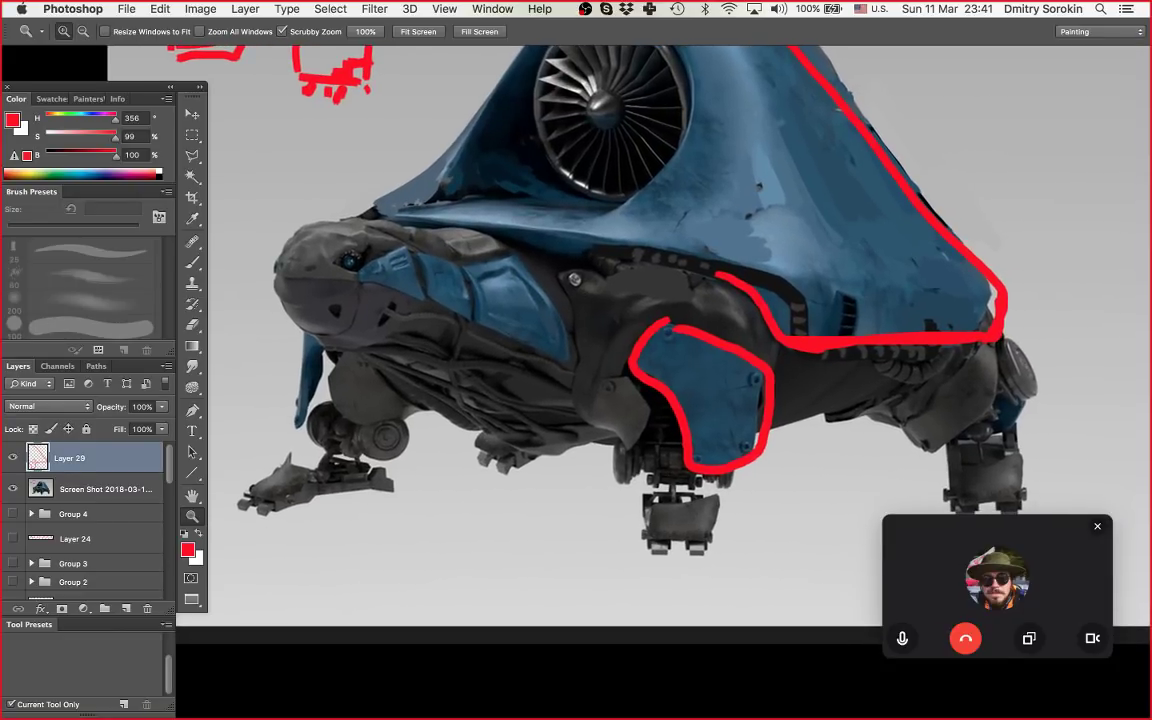
mouse_move(398, 356)
left_mouse_down()
mouse_move(362, 356)
mouse_move(380, 356)
left_mouse_up()
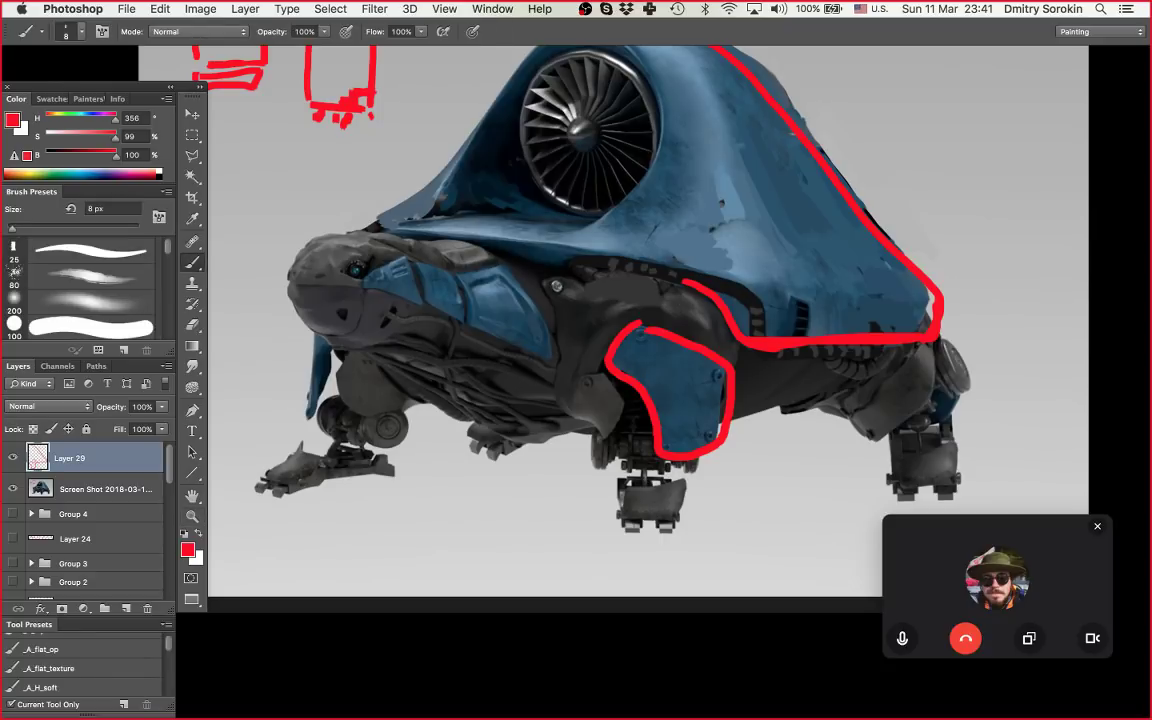
Step: Toggle Layer 29's visibility off and on, then lasso the red outlines around the hull and front leg plate, delete them and deselect
left_click(12, 457)
left_click(12, 457)
mouse_move(733, 250)
left_mouse_down()
mouse_move(690, 252)
mouse_move(665, 342)
left_mouse_up()
key("l")
mouse_move(824, 181)
left_mouse_down()
mouse_move(765, 113)
mouse_move(776, 529)
mouse_move(806, 191)
left_mouse_up()
key("BackSpace")
key("super+d")
key("z")
Step: Outline in red the blue plate on the front leg and the round disc and blue part on the rear leg
scroll(600, 350, "up", 2)
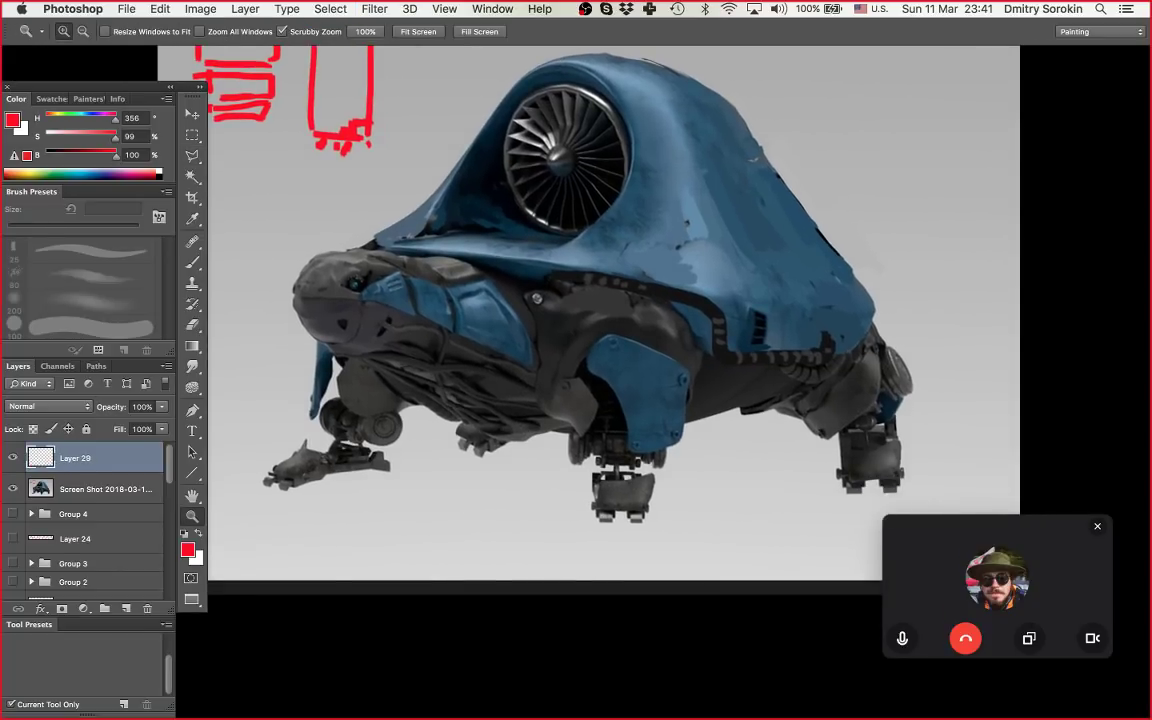
scroll(690, 405, "up", 1)
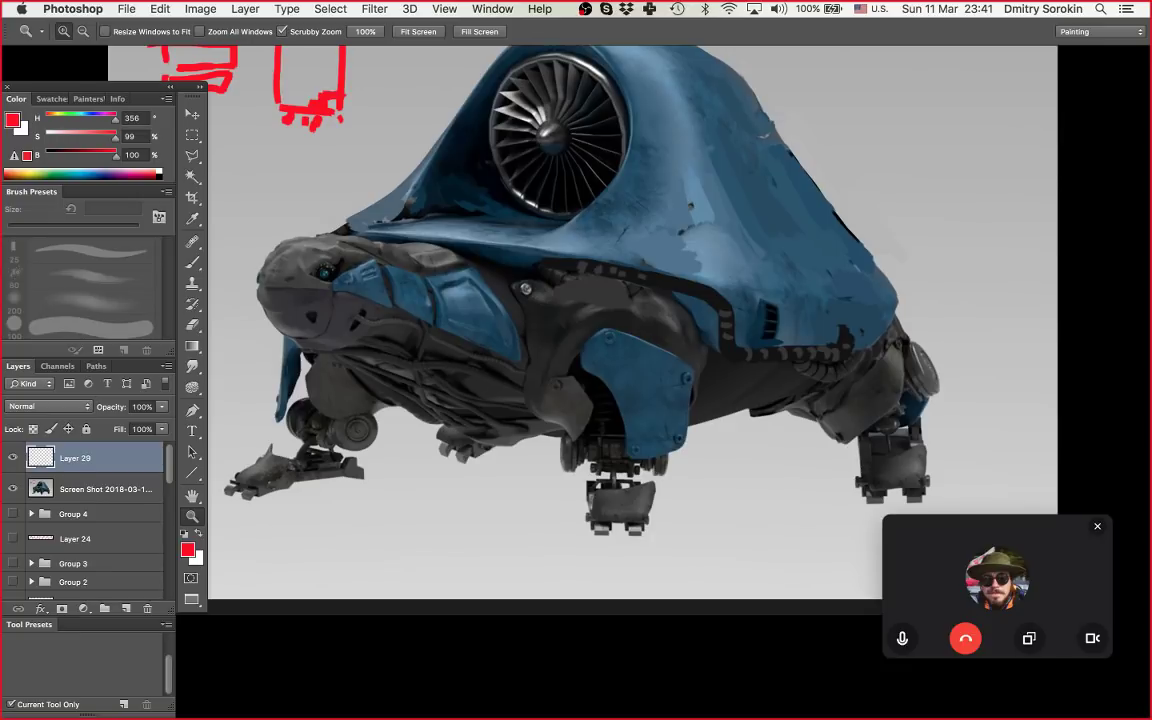
key("b")
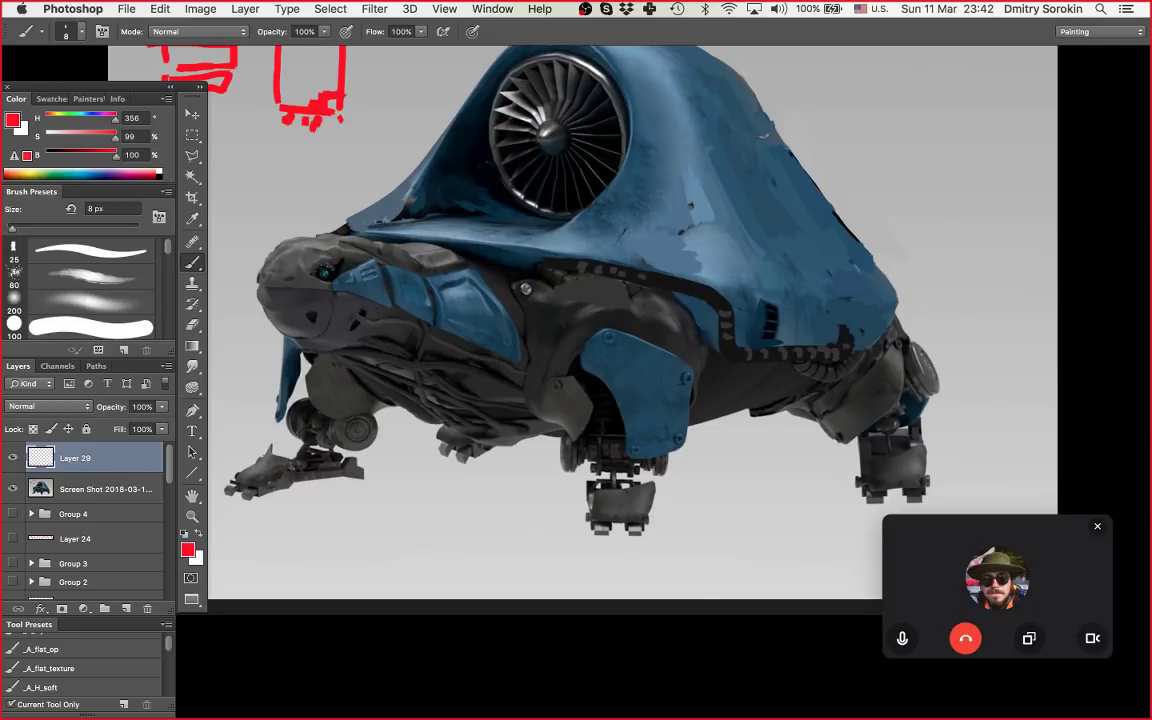
key("z")
mouse_move(934, 380)
left_mouse_down()
mouse_move(998, 380)
mouse_move(919, 300)
mouse_move(955, 309)
left_mouse_up()
key("super+plus")
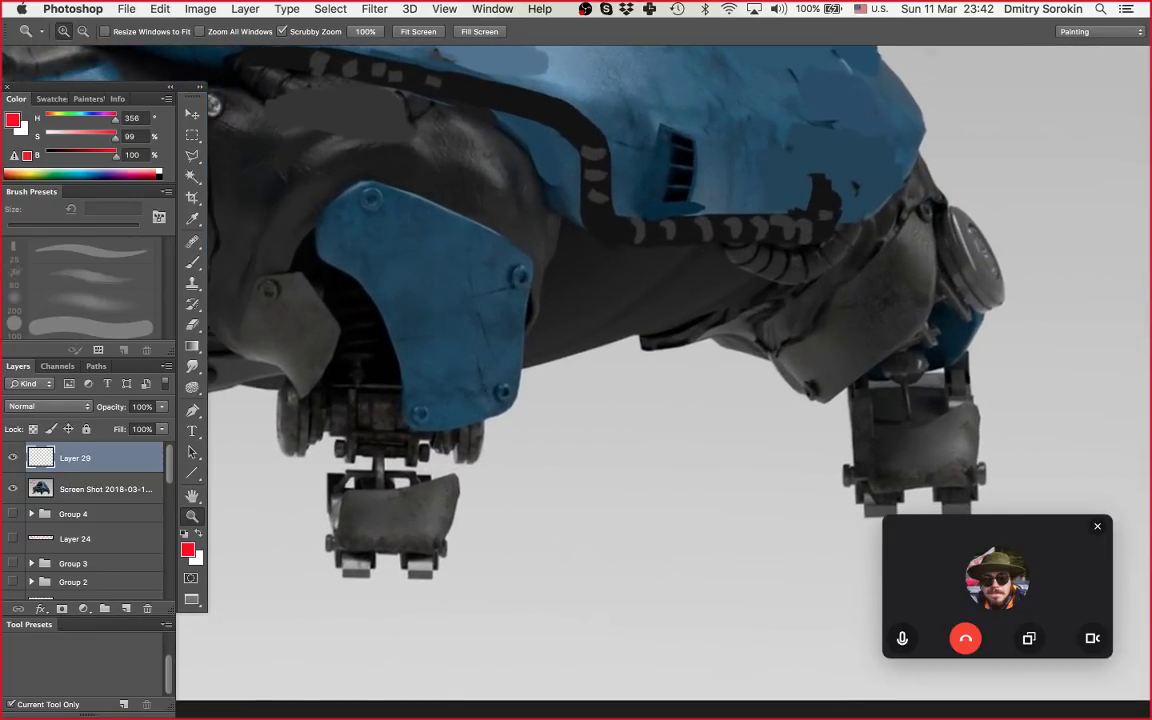
left_click_drag(649, 327, 631, 327)
key("b")
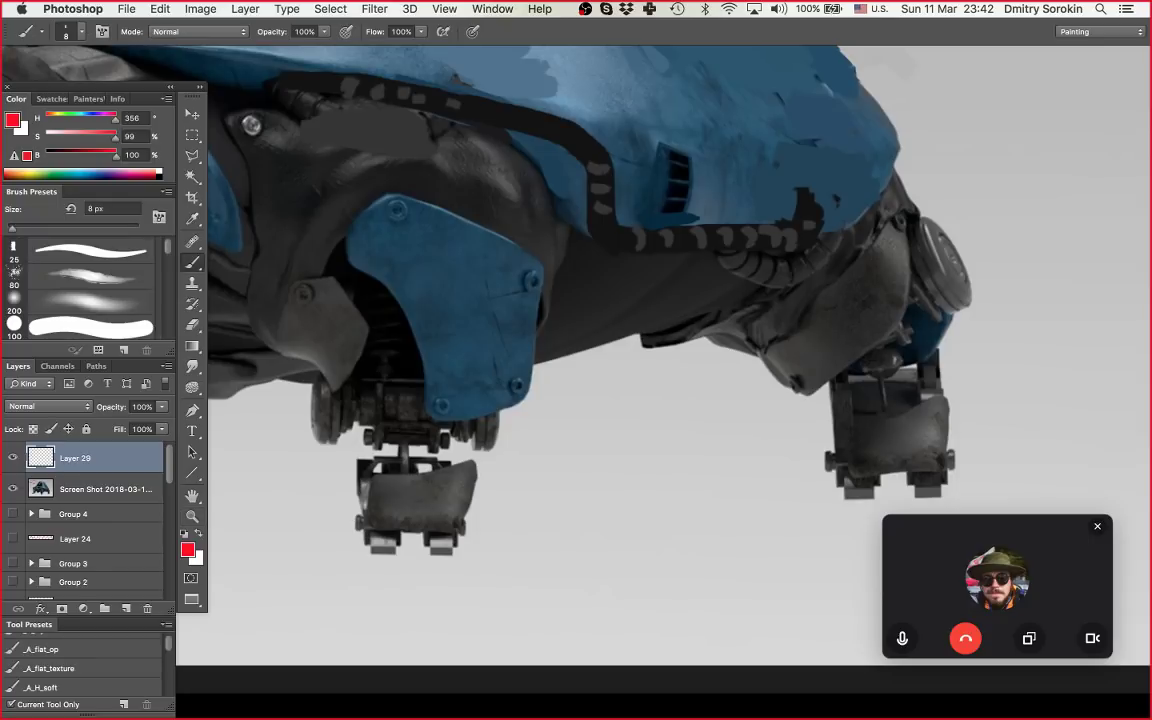
mouse_move(382, 195)
left_mouse_down()
mouse_move(353, 270)
mouse_move(430, 327)
mouse_move(445, 400)
mouse_move(525, 385)
mouse_move(530, 238)
mouse_move(367, 171)
left_mouse_up()
mouse_move(898, 214)
left_mouse_down()
mouse_move(906, 204)
mouse_move(917, 260)
mouse_move(904, 204)
mouse_move(896, 265)
mouse_move(912, 322)
mouse_move(898, 336)
mouse_move(889, 315)
mouse_move(928, 317)
left_mouse_up()
key("super+z")
mouse_move(938, 252)
left_mouse_down()
mouse_move(950, 292)
mouse_move(927, 302)
mouse_move(985, 272)
mouse_move(925, 275)
left_mouse_up()
Step: Delete the red outlines around the front leg plate and rear leg parts using rectangular selections, and deselect
key("z")
left_click_drag(780, 290, 848, 303)
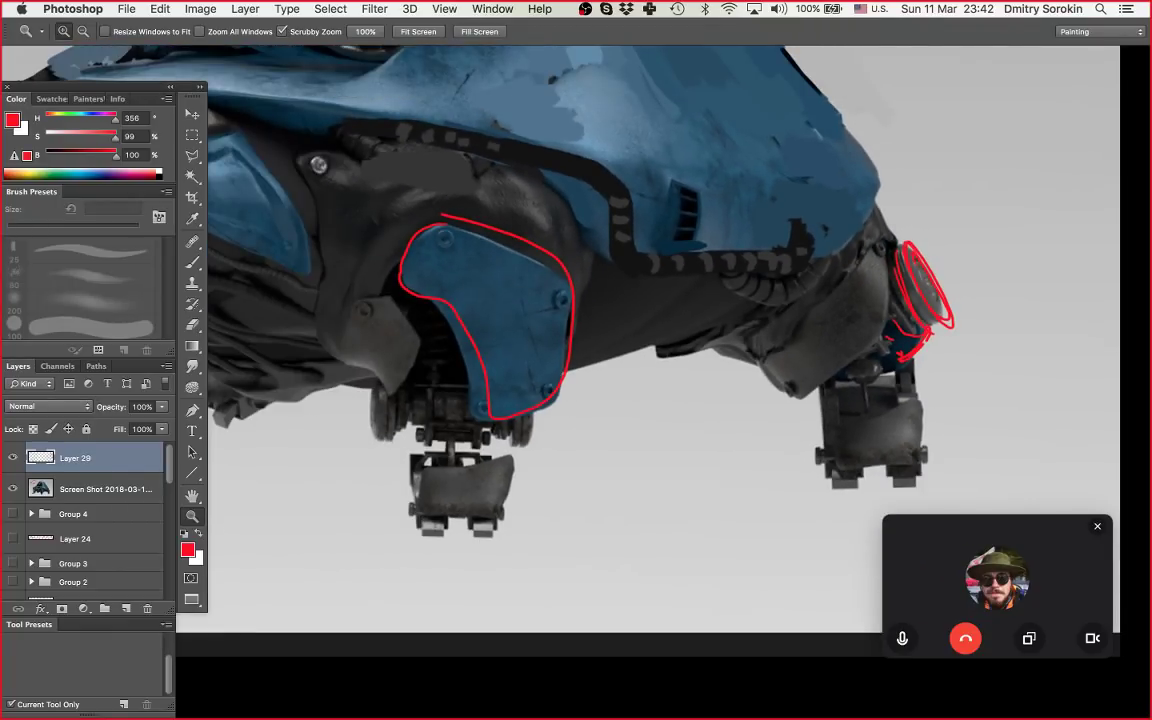
key("m")
left_click_drag(377, 179, 642, 506)
key("Delete")
left_click_drag(784, 206, 1036, 411)
key("Delete")
key("ctrl+d")
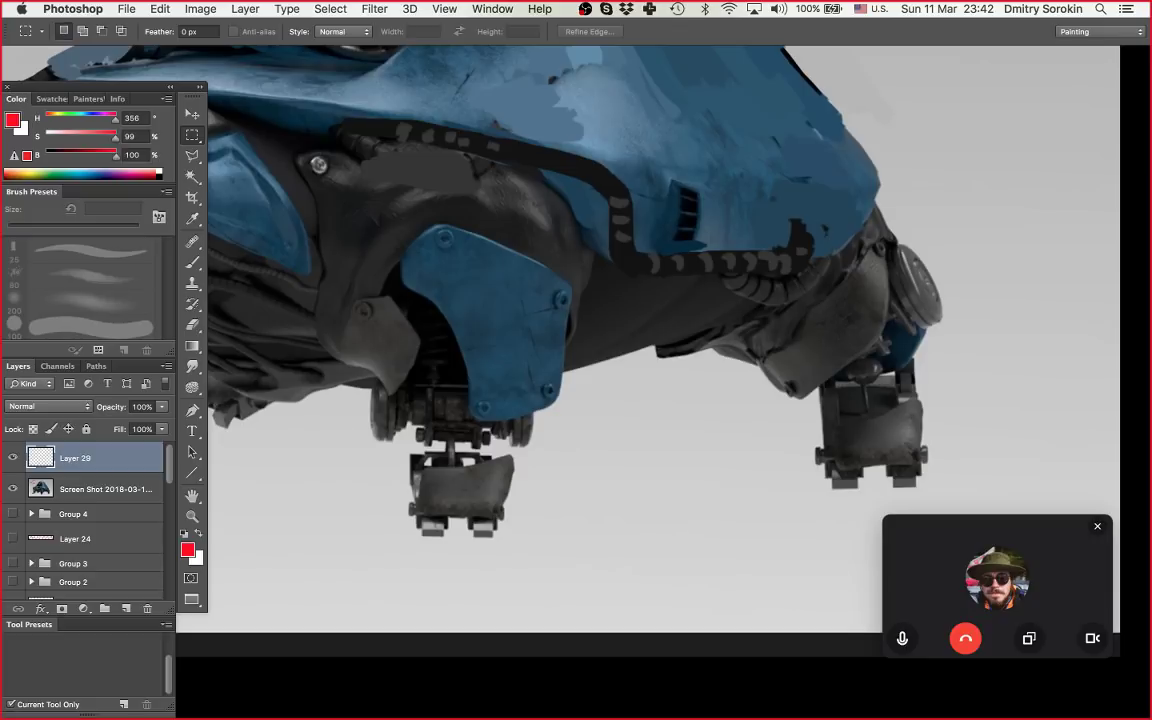
Step: Switch to Firefox and examine the body and leg shapes of the 3D AT-AT reference image
left_click(589, 697)
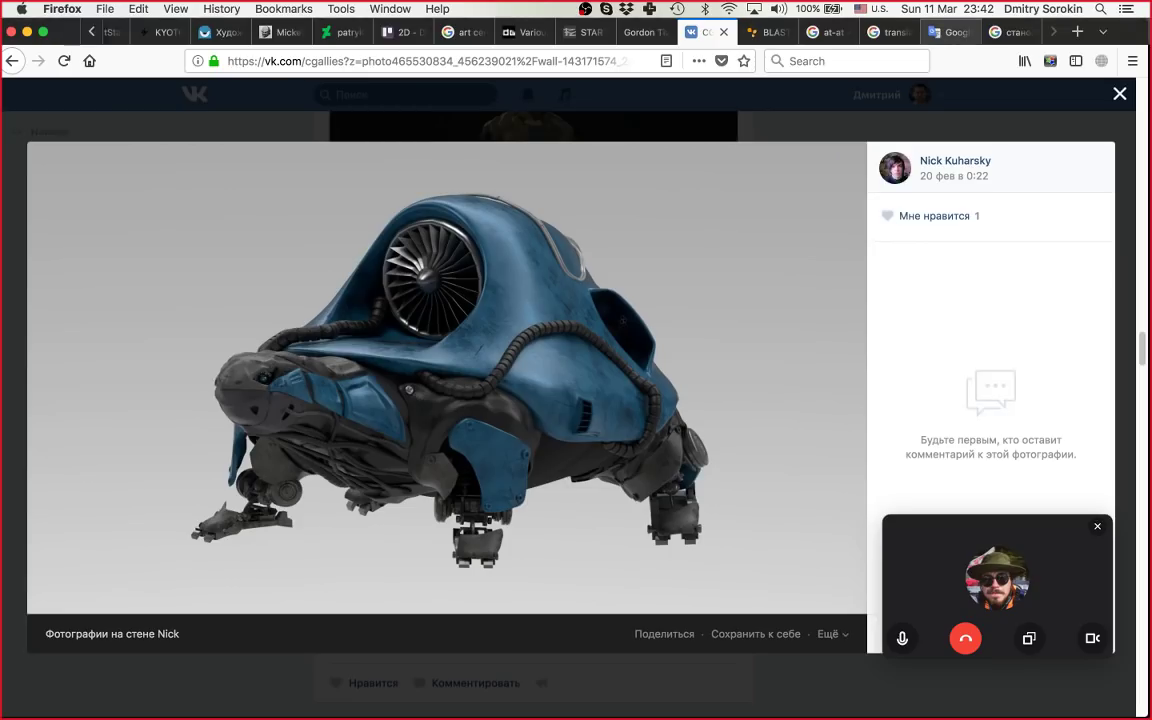
left_click(830, 32)
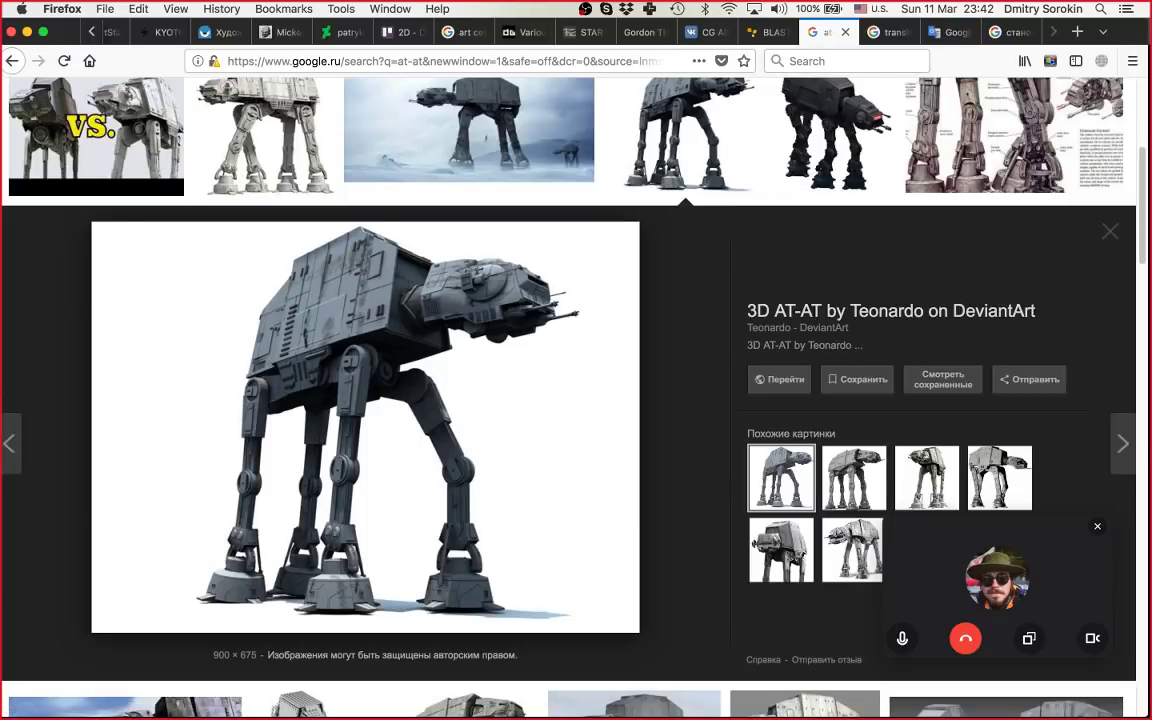
scroll(365, 420, "down", 2)
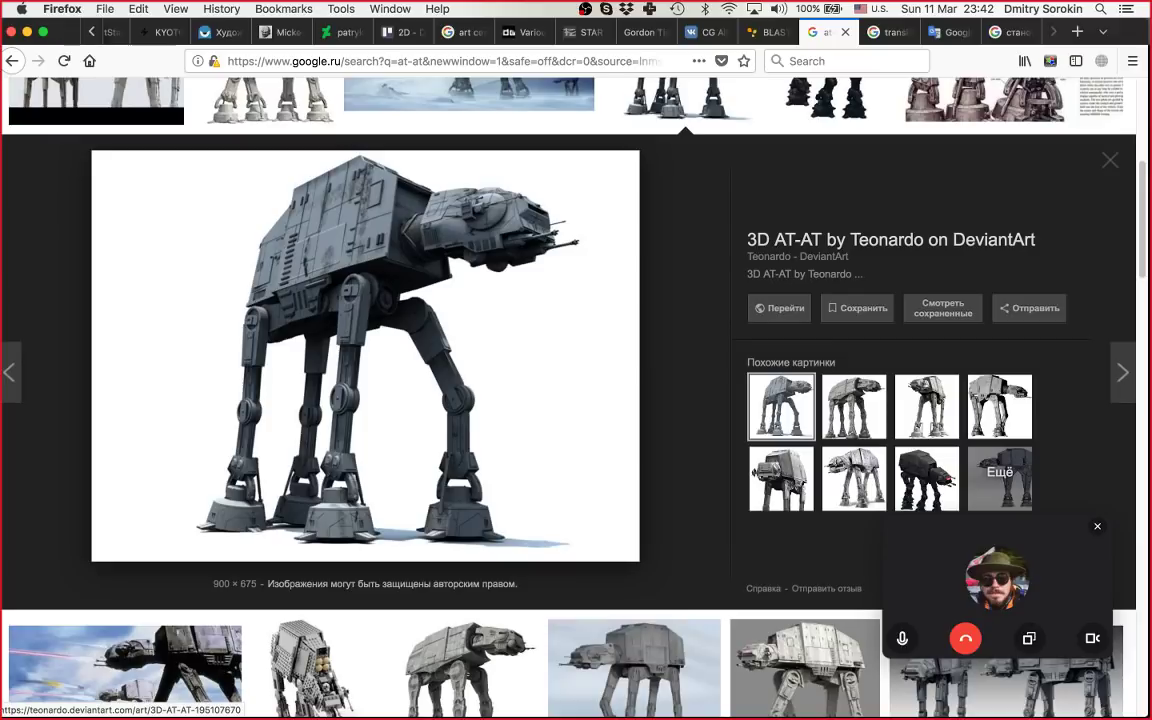
scroll(365, 360, "down", 1)
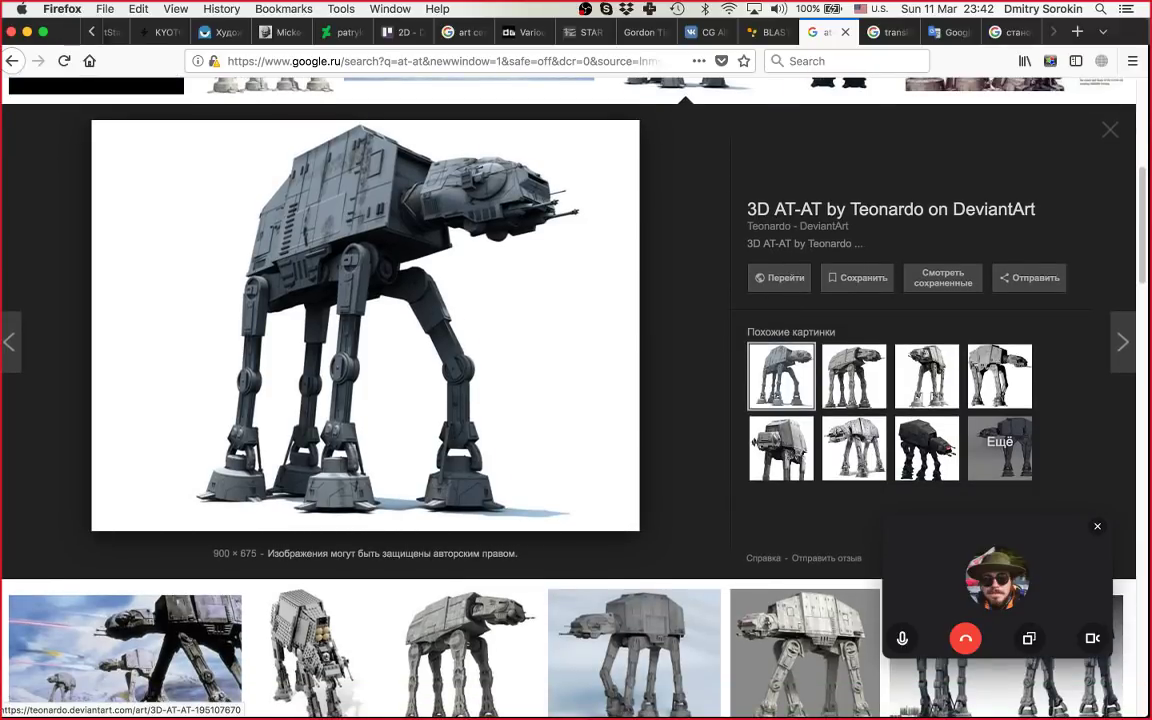
scroll(365, 330, "down", 1)
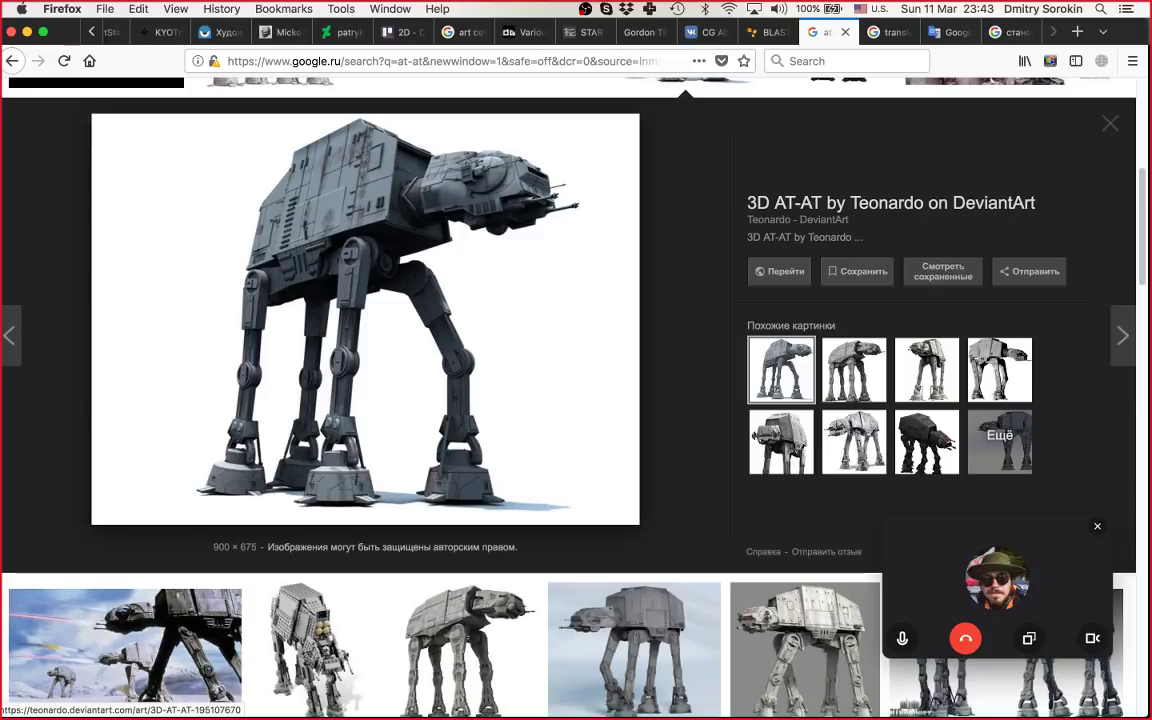
Step: Return to Photoshop and paint over the ribbed hose below the hull's rear edge with sampled dark tones on the screenshot layer, using a 50 px brush
key("ctrl+Left")
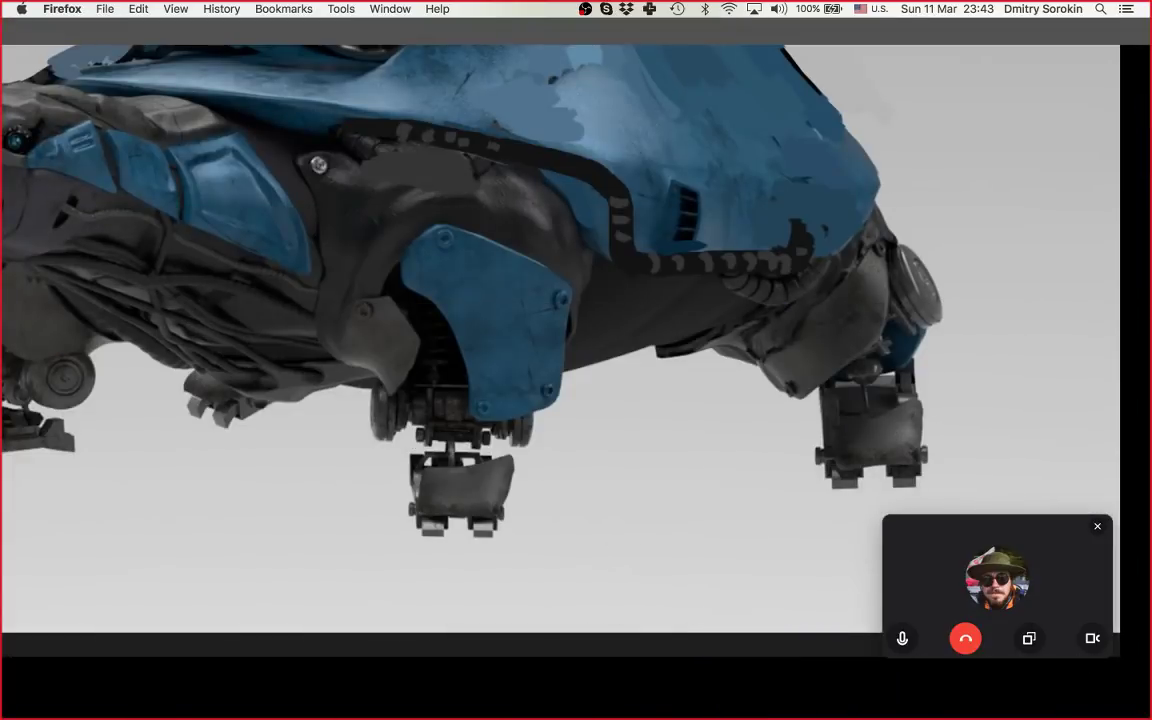
key("z")
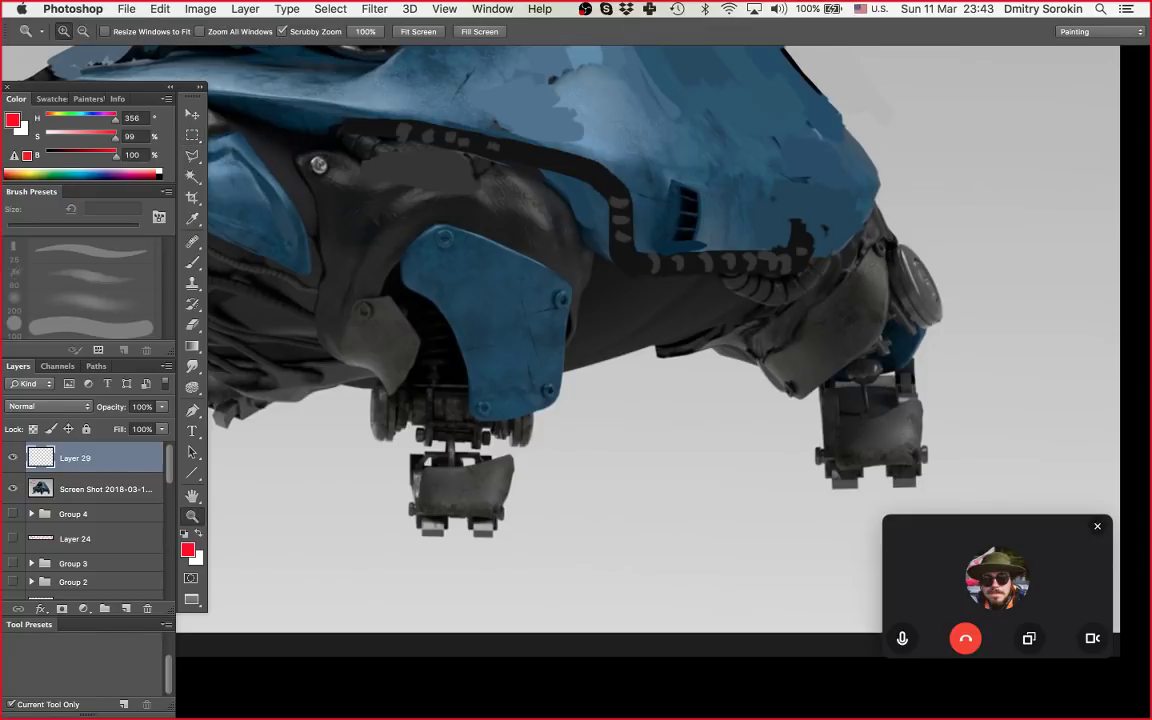
scroll(560, 340, "right", 3)
key("b")
key("bracketright")
key("bracketright")
key("bracketright")
key("bracketright")
key("bracketright")
key("bracketright")
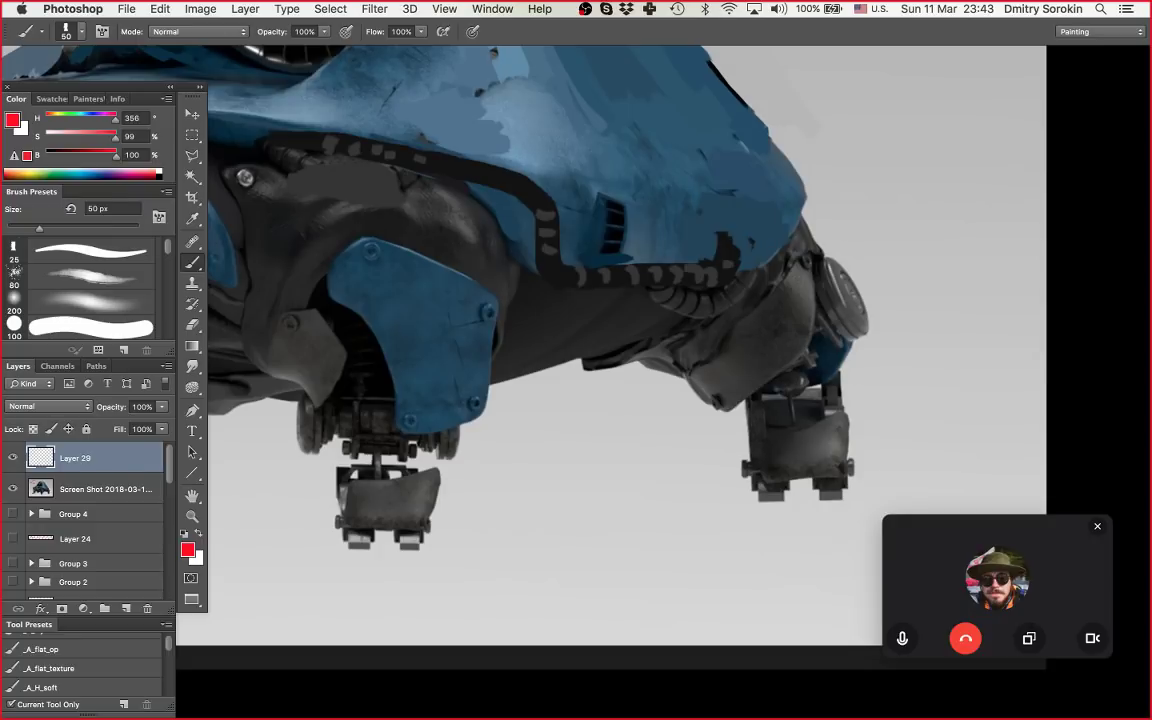
left_click(105, 489)
left_click(642, 296, "alt")
left_click_drag(654, 294, 682, 317)
left_click(628, 276, "alt")
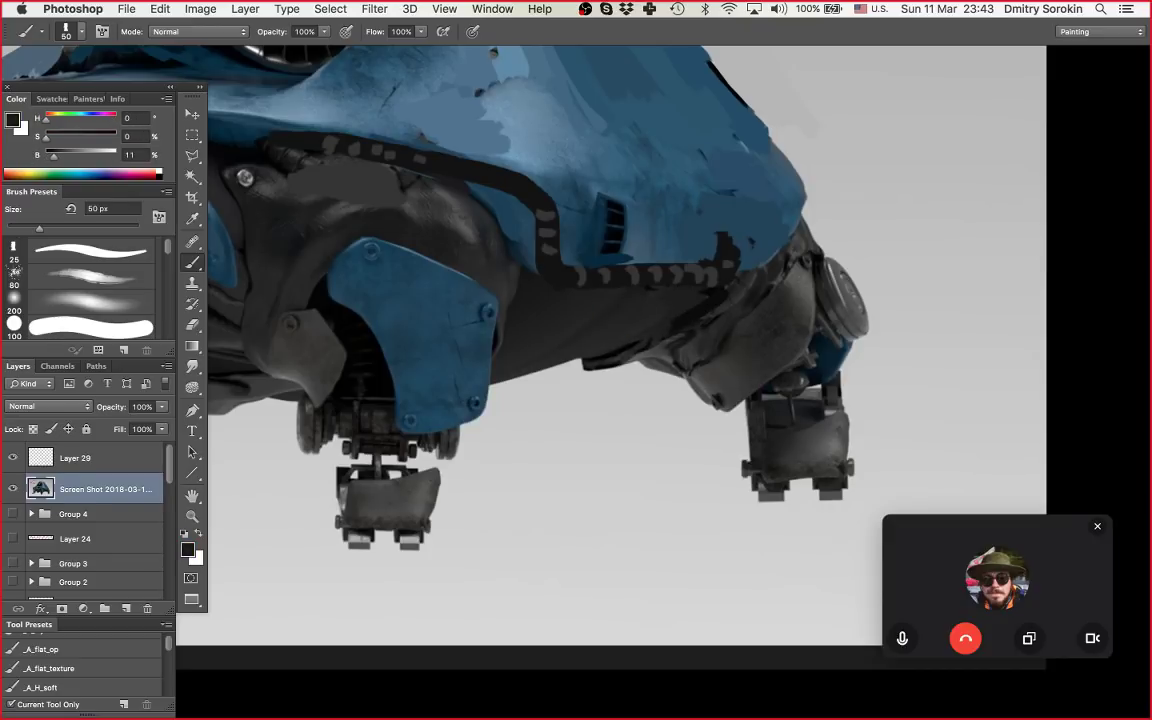
left_click(587, 278, "alt")
left_click(694, 321, "alt")
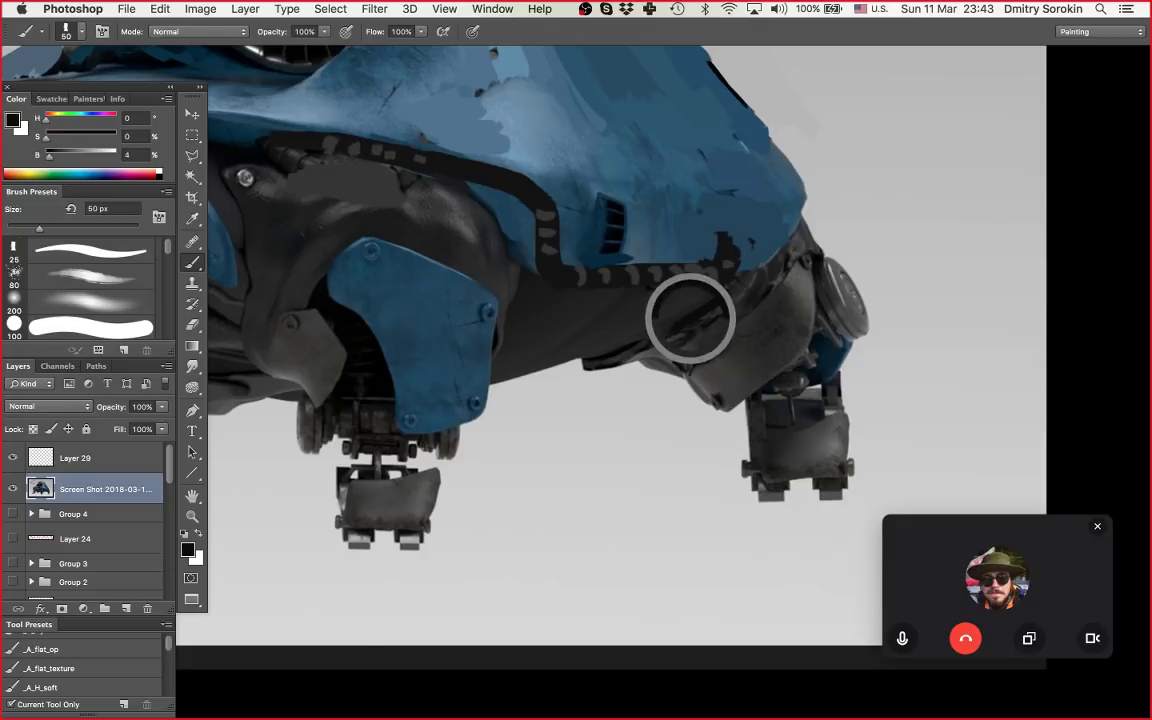
left_click_drag(690, 290, 670, 340)
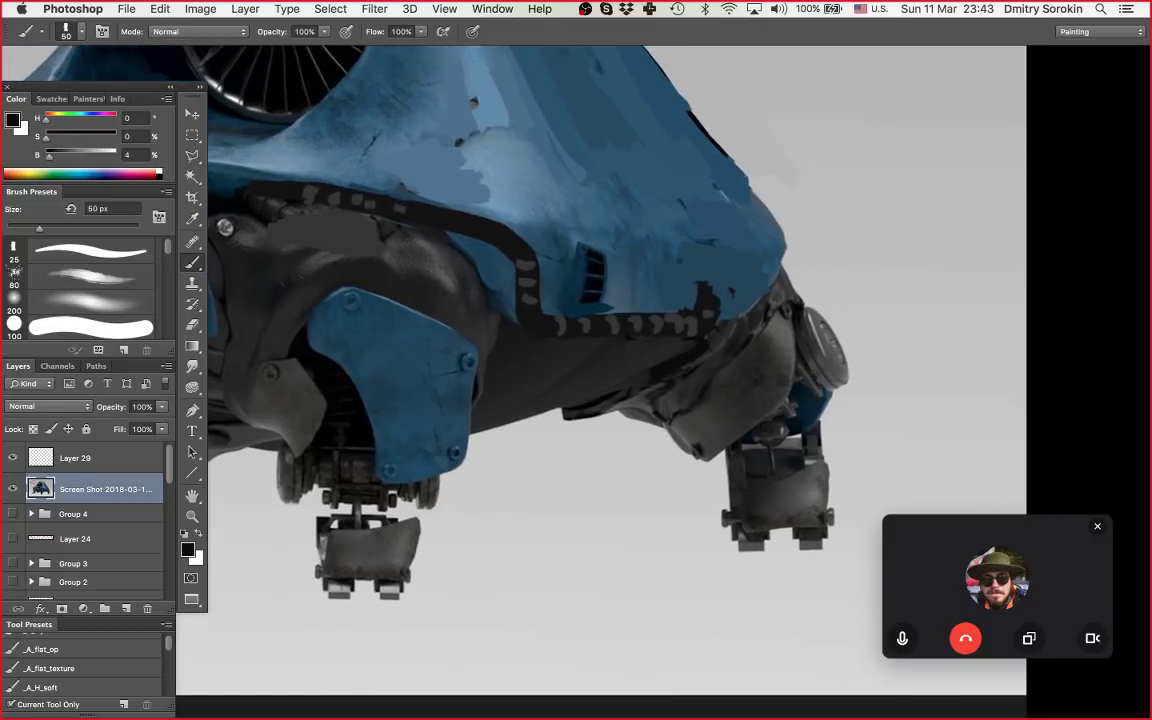
Step: Simplify the small details around the rear leg joint and the hull's rear corner with sampled dark and blue tones
left_click_drag(750, 284, 721, 332)
mouse_move(772, 395)
left_mouse_down()
mouse_move(822, 395)
mouse_move(742, 357)
left_mouse_up()
left_click_drag(677, 339, 713, 339)
left_click(619, 274, "alt")
left_click(602, 277, "alt")
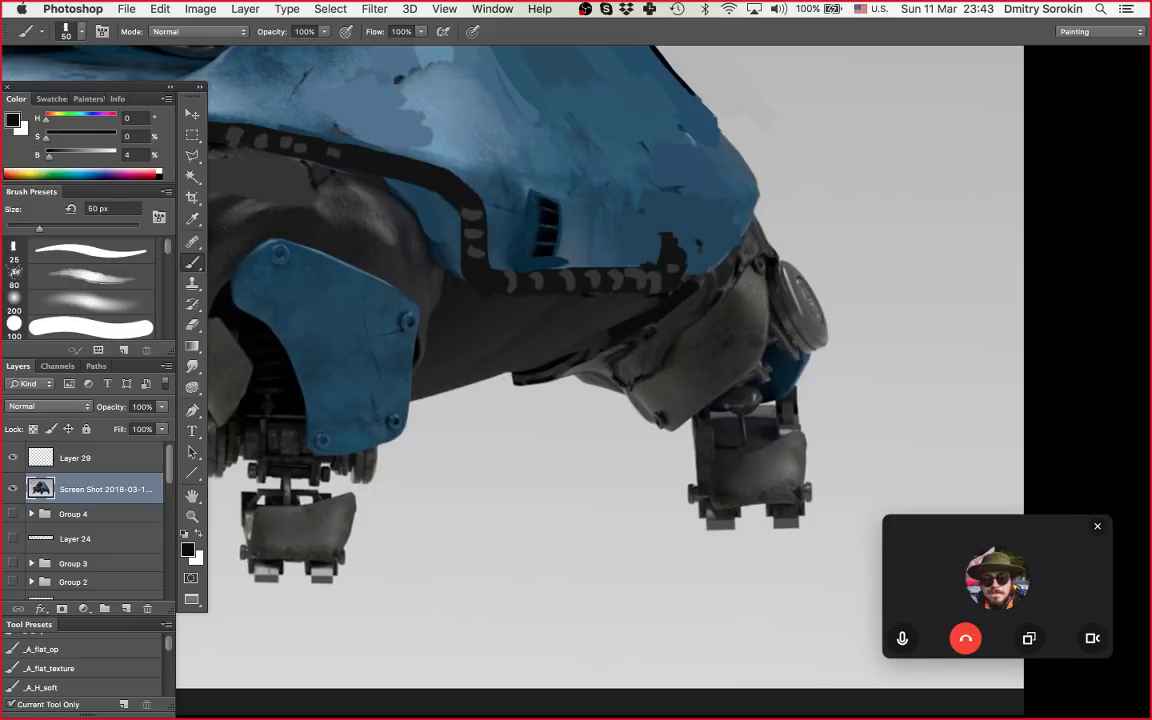
left_click(697, 250, "alt")
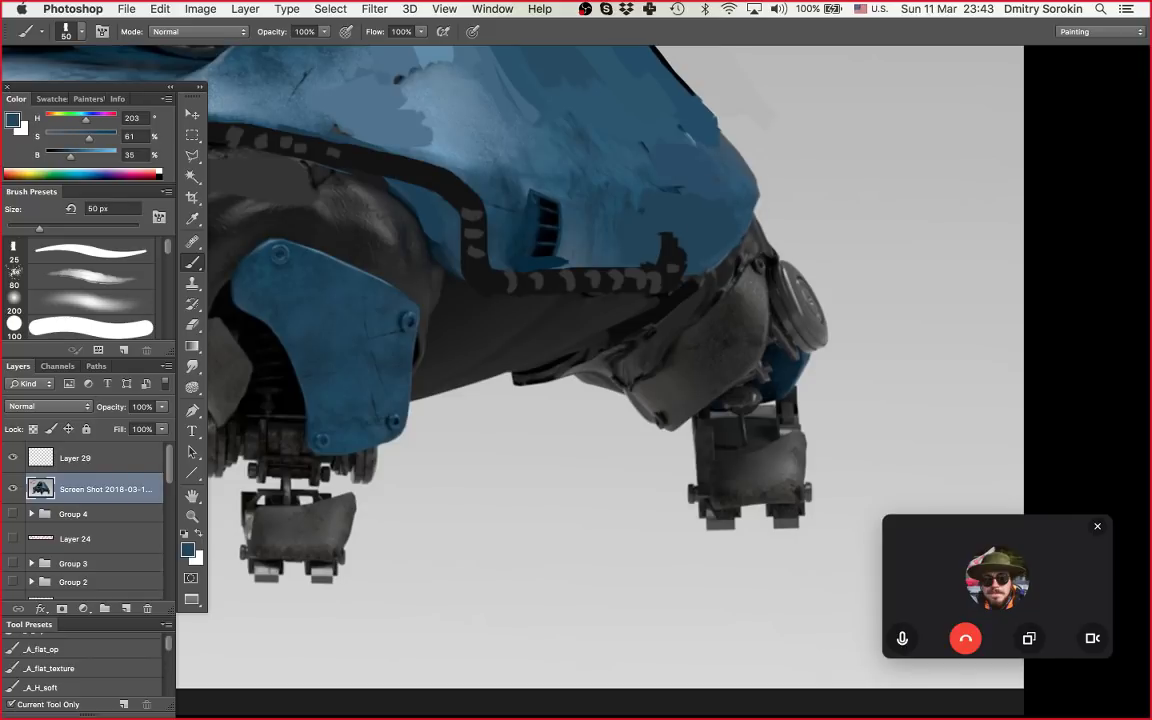
left_click_drag(620, 300, 606, 308)
Step: On Layer 29, reinforce the three stacked boxes of the proportion diagram with red strokes from a 30 px brush
key("super+space")
left_click_drag(792, 290, 489, 294)
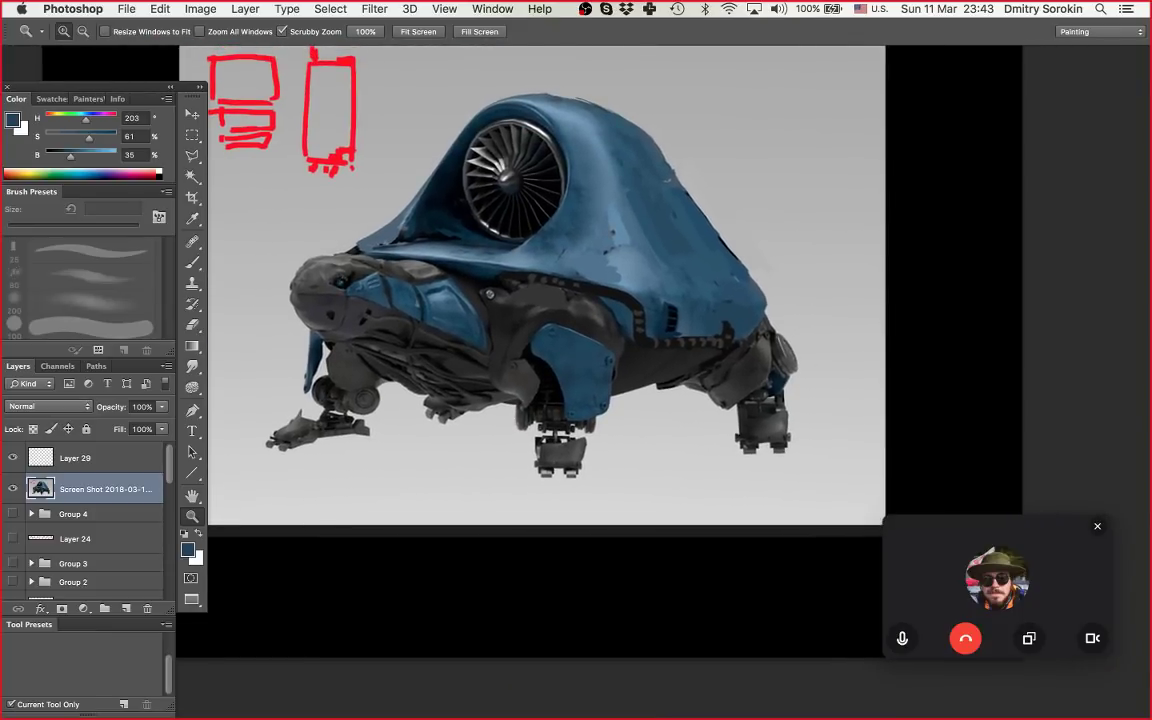
key("super+plus")
left_click(90, 458)
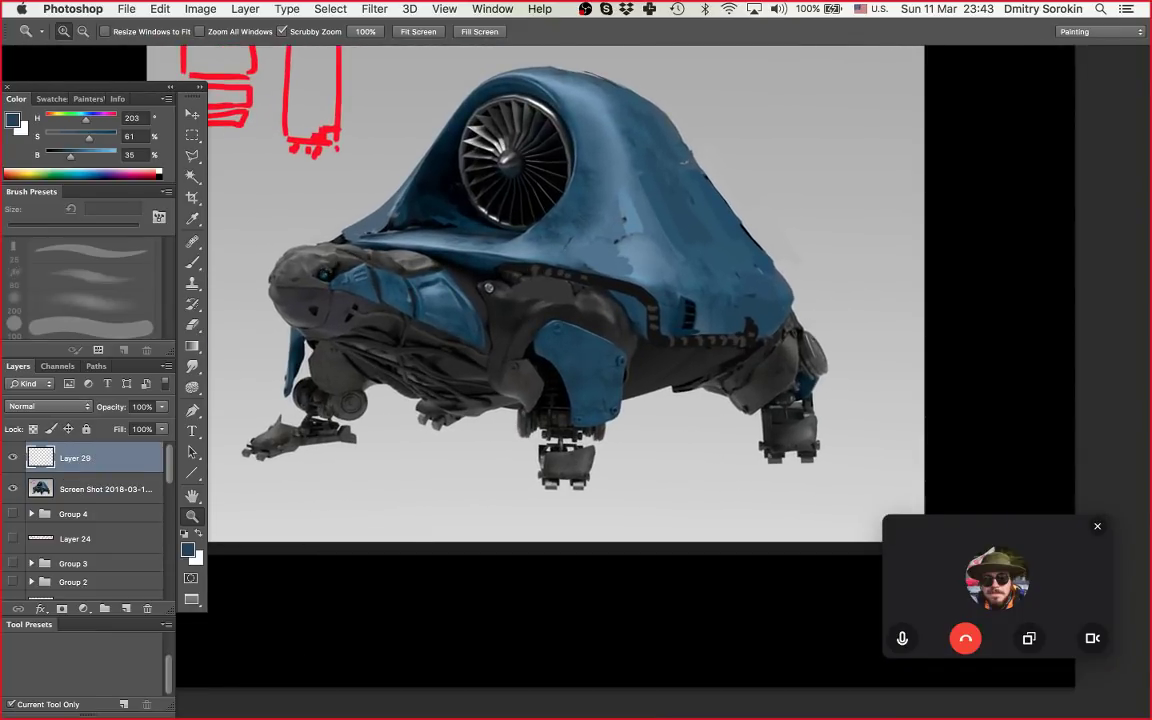
left_click_drag(510, 290, 574, 330)
key("b")
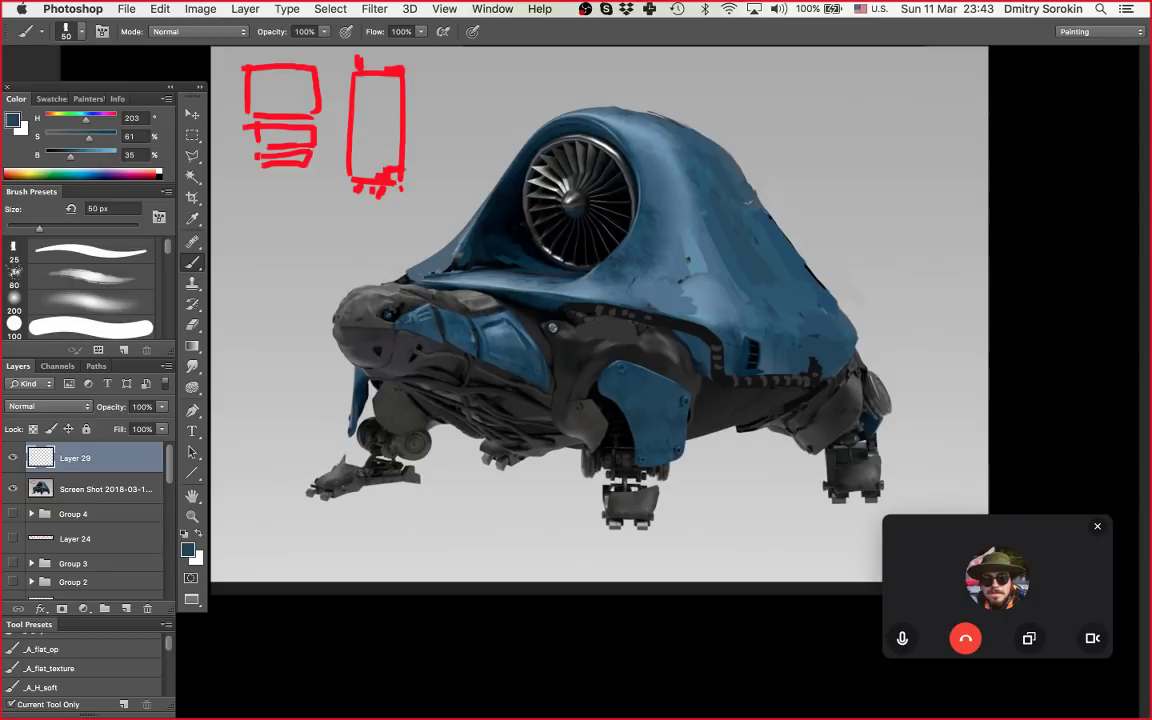
left_click(274, 68, "alt")
key("bracketleft")
key("bracketleft")
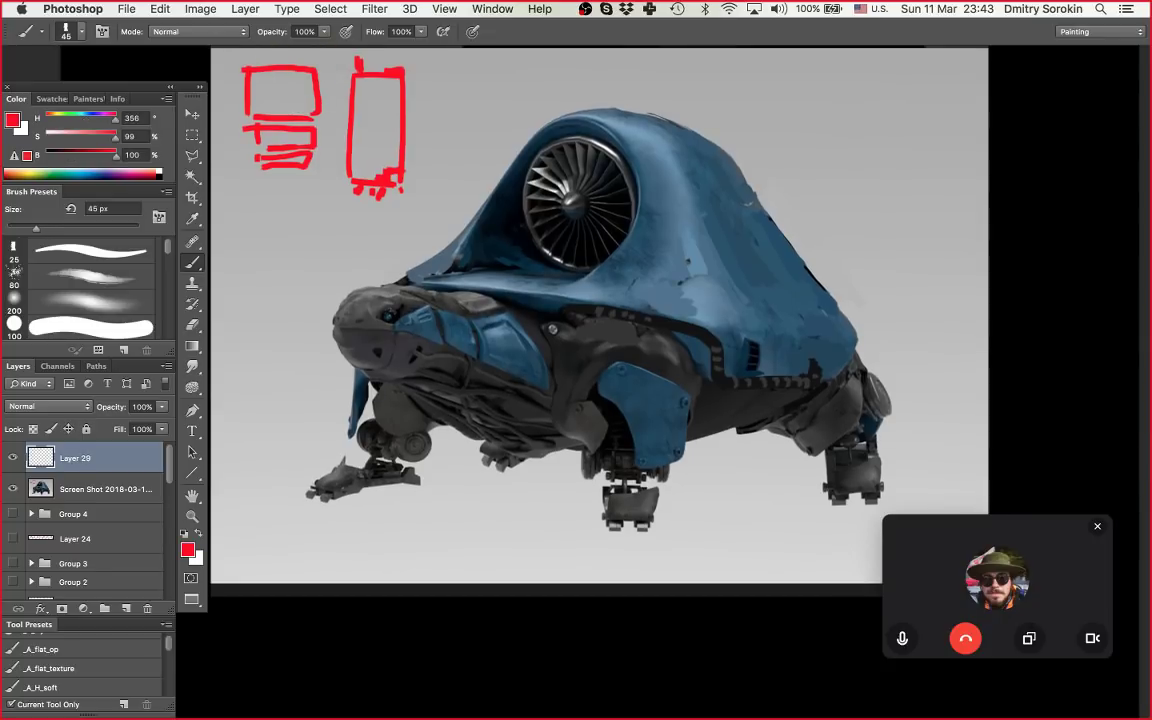
left_click_drag(600, 316, 606, 328)
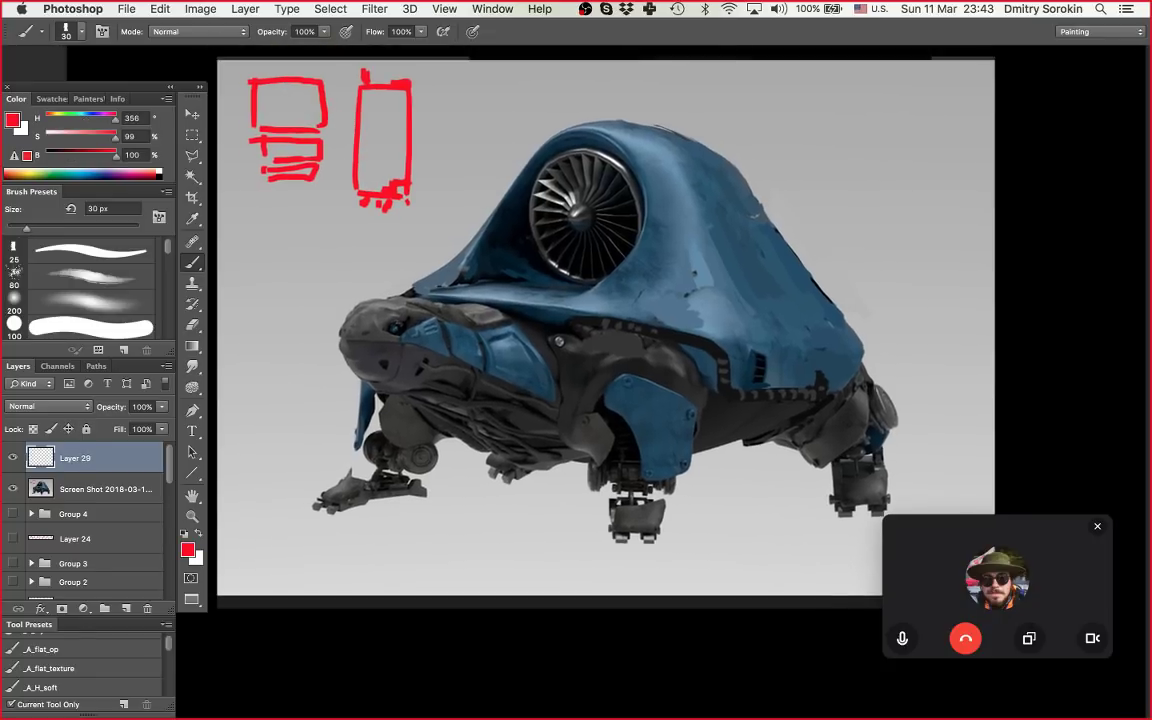
mouse_move(258, 87)
left_mouse_down()
mouse_move(258, 127)
mouse_move(321, 124)
left_mouse_up()
left_click_drag(329, 80, 332, 121)
left_click_drag(258, 90, 318, 84)
left_click_drag(331, 82, 336, 127)
left_click_drag(267, 143, 272, 161)
mouse_move(272, 144)
left_mouse_down()
mouse_move(310, 143)
mouse_move(325, 160)
left_mouse_up()
mouse_move(269, 172)
left_mouse_down()
mouse_move(274, 185)
mouse_move(314, 183)
left_mouse_up()
left_click_drag(274, 184, 314, 182)
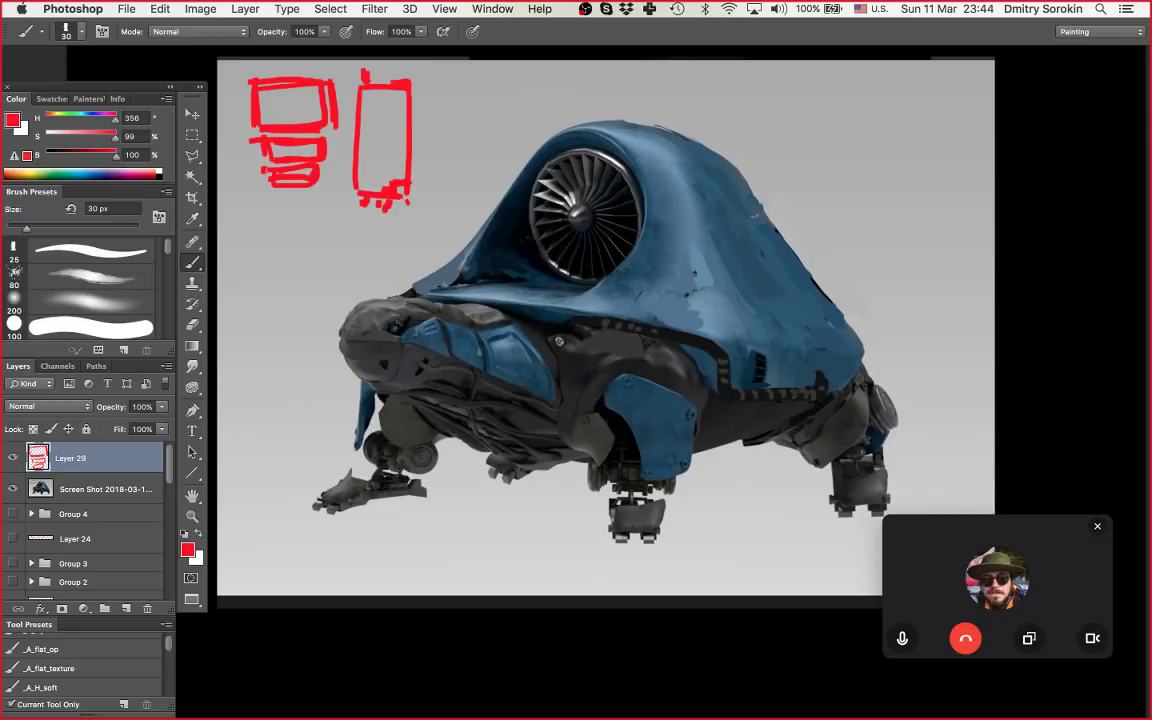
Step: Draw red measuring lines with end ticks across the vehicle's head, front leg and rear leg
left_click_drag(408, 297, 408, 385)
left_click_drag(400, 294, 416, 293)
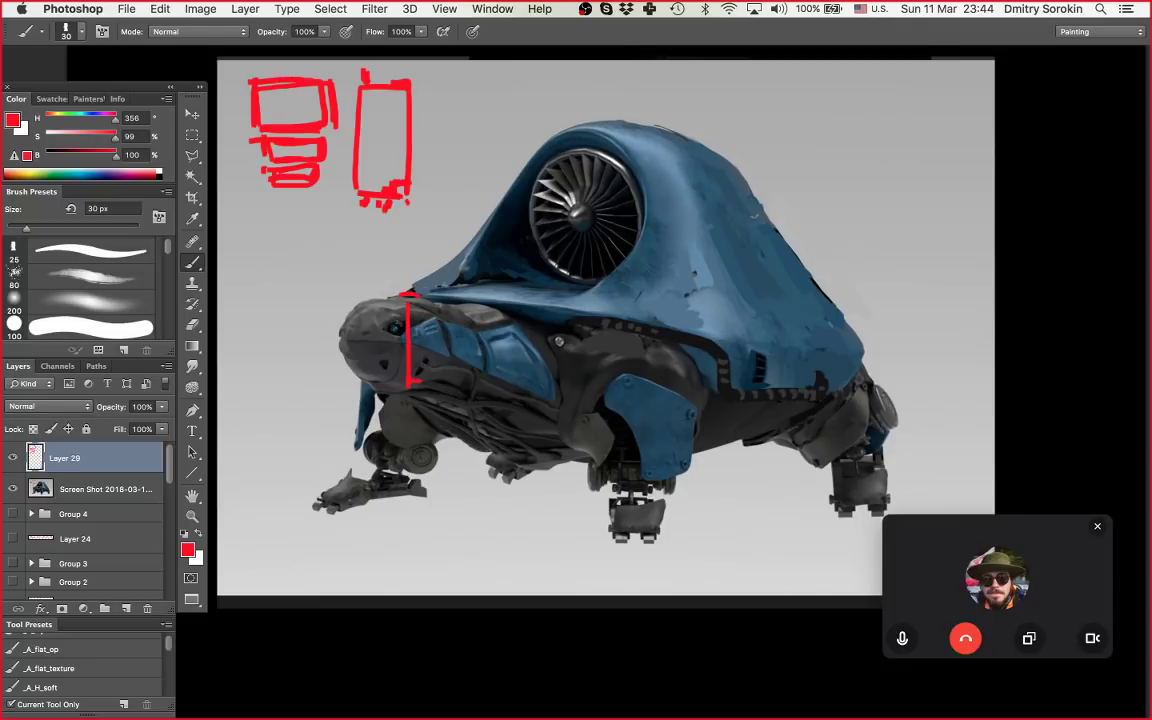
left_click_drag(597, 453, 678, 447)
left_click_drag(596, 447, 597, 462)
left_click_drag(680, 440, 681, 456)
left_click_drag(827, 457, 885, 433)
left_click_drag(805, 447, 819, 466)
left_click_drag(886, 429, 889, 436)
left_click_drag(640, 350, 644, 338)
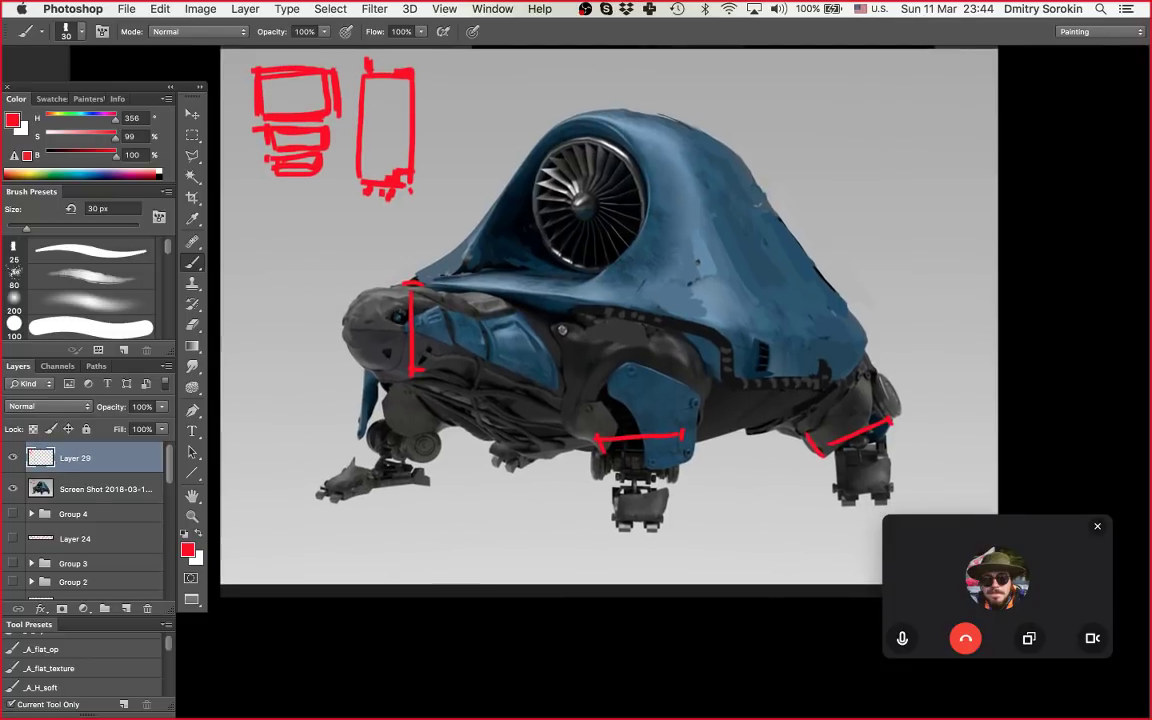
Step: Delete the red measuring lines on the head and both legs using rectangular selections, and deselect
key("z")
key("m")
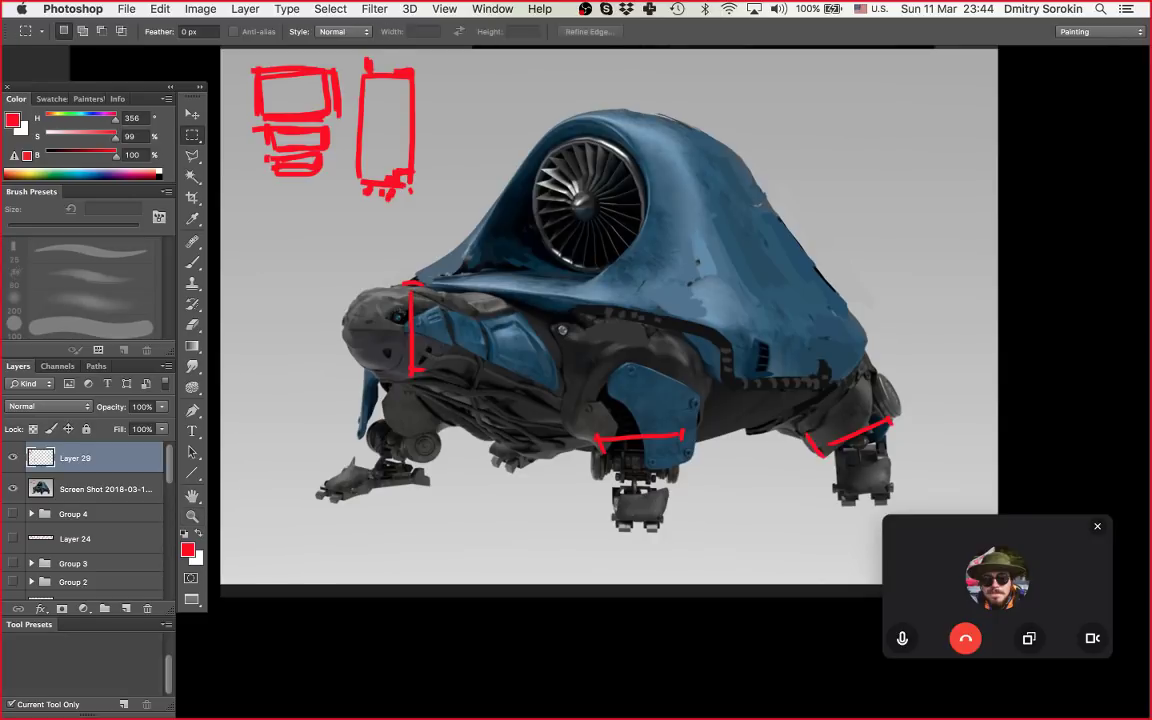
left_click_drag(501, 249, 365, 420)
key("Delete")
key("super+d")
left_click_drag(704, 433, 527, 506)
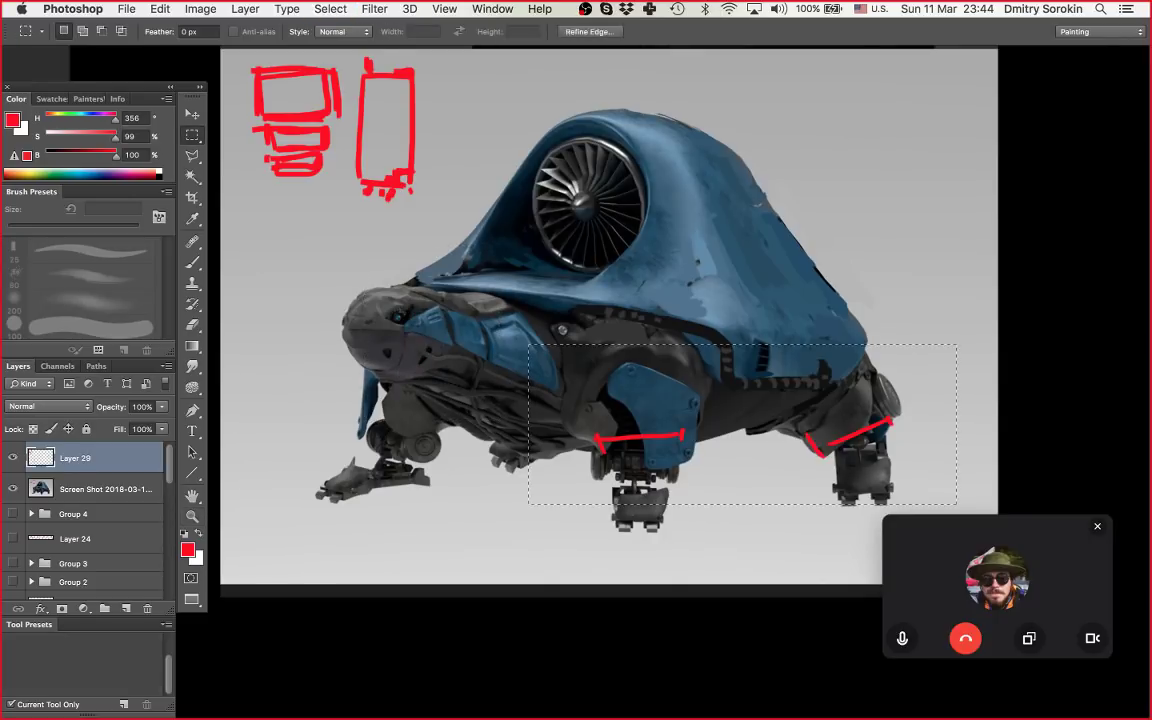
key("Delete")
key("ctrl+d")
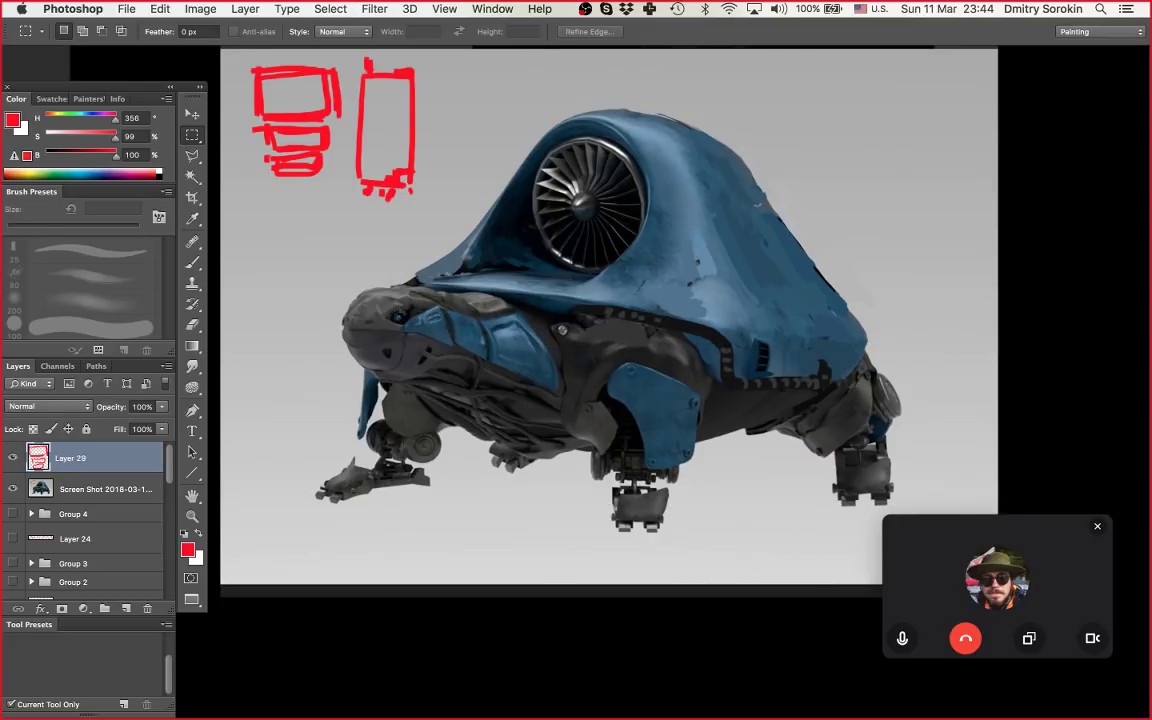
Step: Lasso the head and neck plates on the screenshot layer and copy them to a new layer
key("z")
left_click_drag(600, 350, 620, 352)
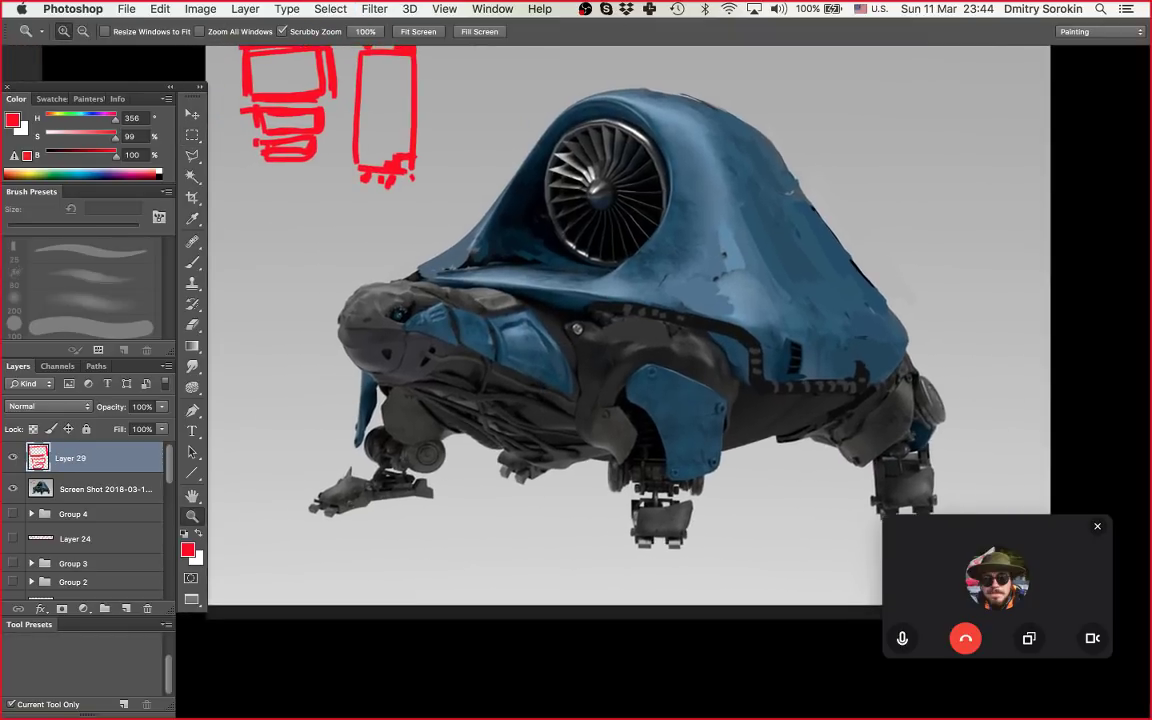
left_click_drag(448, 335, 474, 335)
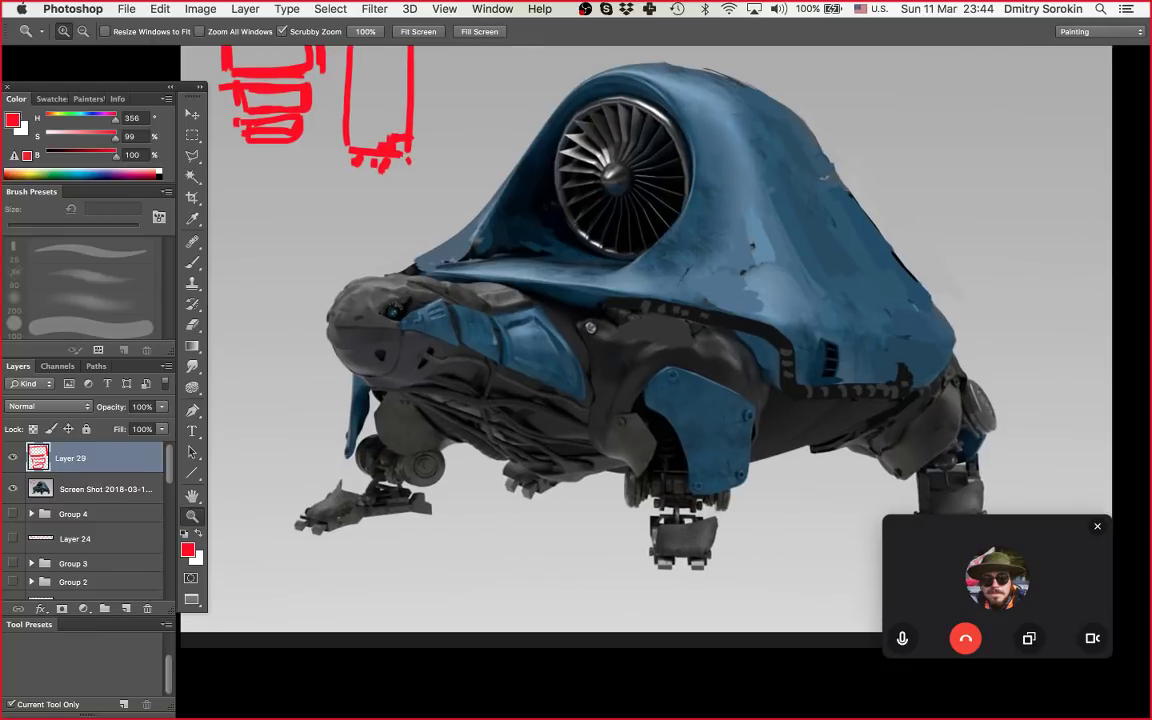
left_click(105, 489)
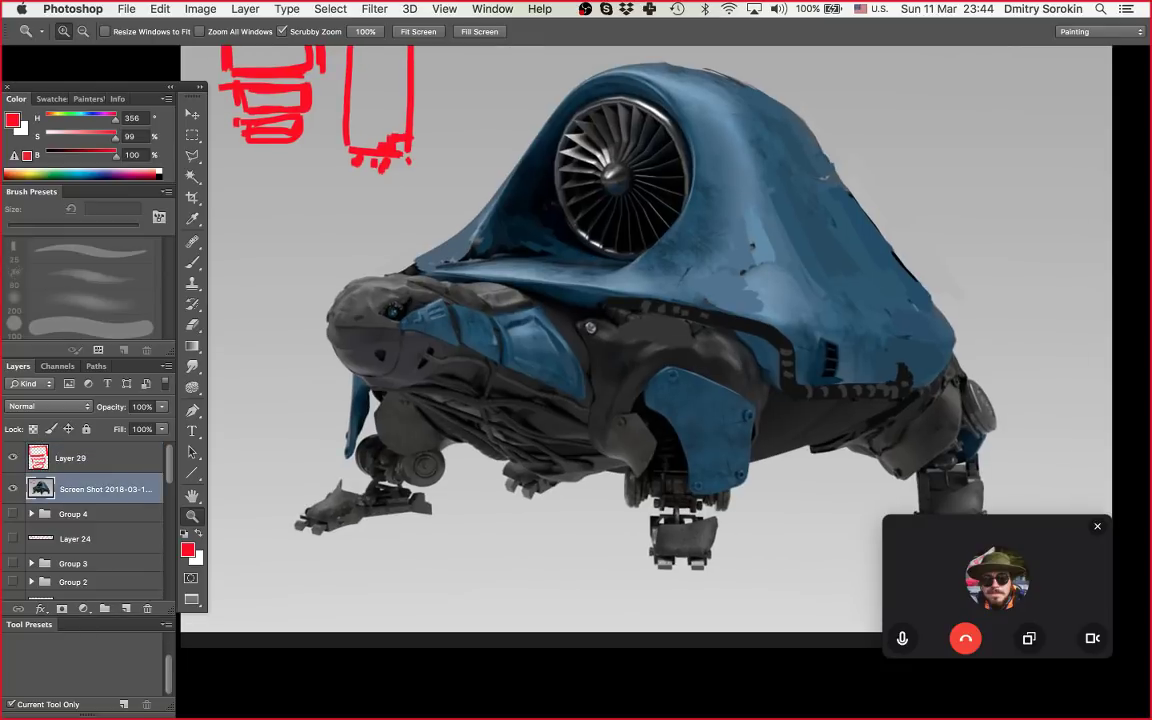
key("ctrl+0")
key("l")
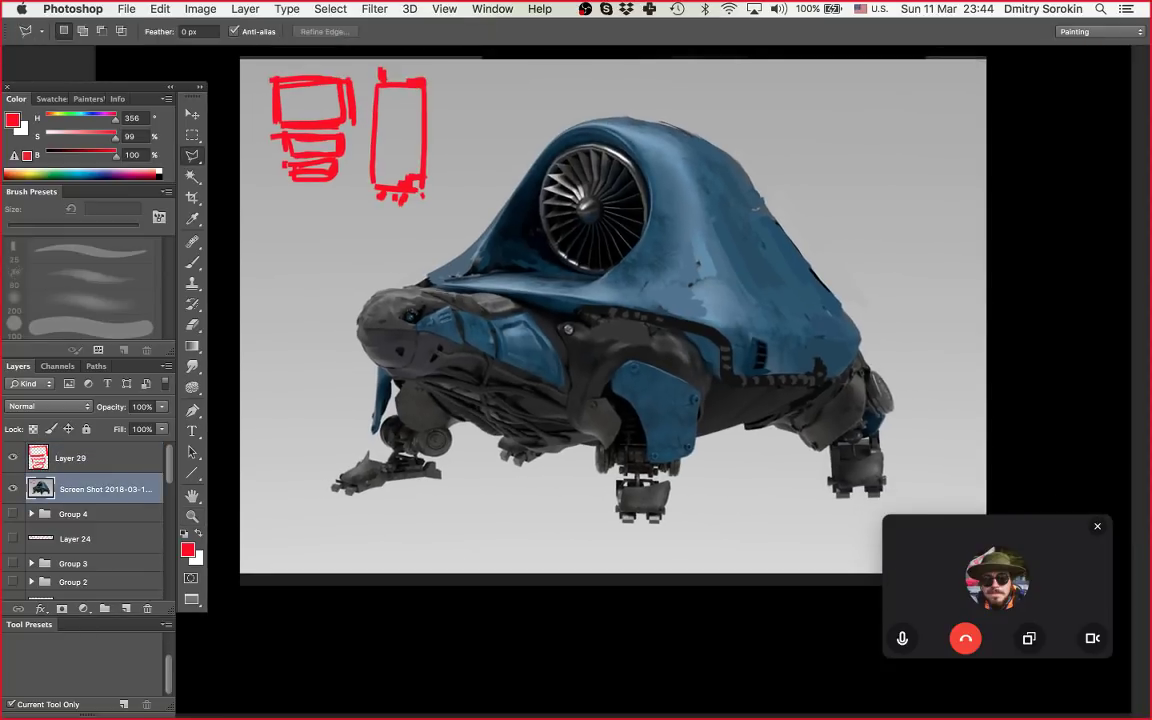
mouse_move(440, 289)
left_mouse_down()
mouse_move(398, 287)
mouse_move(355, 308)
mouse_move(362, 352)
mouse_move(426, 379)
mouse_move(505, 390)
mouse_move(568, 345)
mouse_move(525, 300)
mouse_move(478, 292)
left_mouse_up()
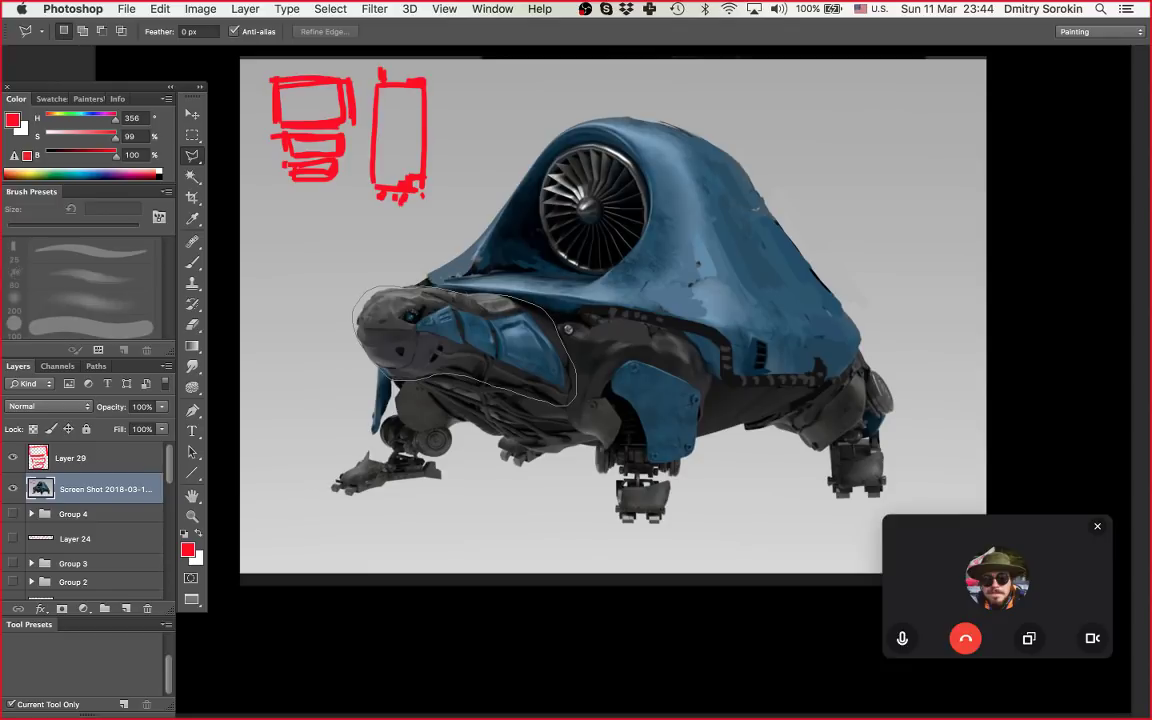
left_click_drag(470, 290, 380, 290)
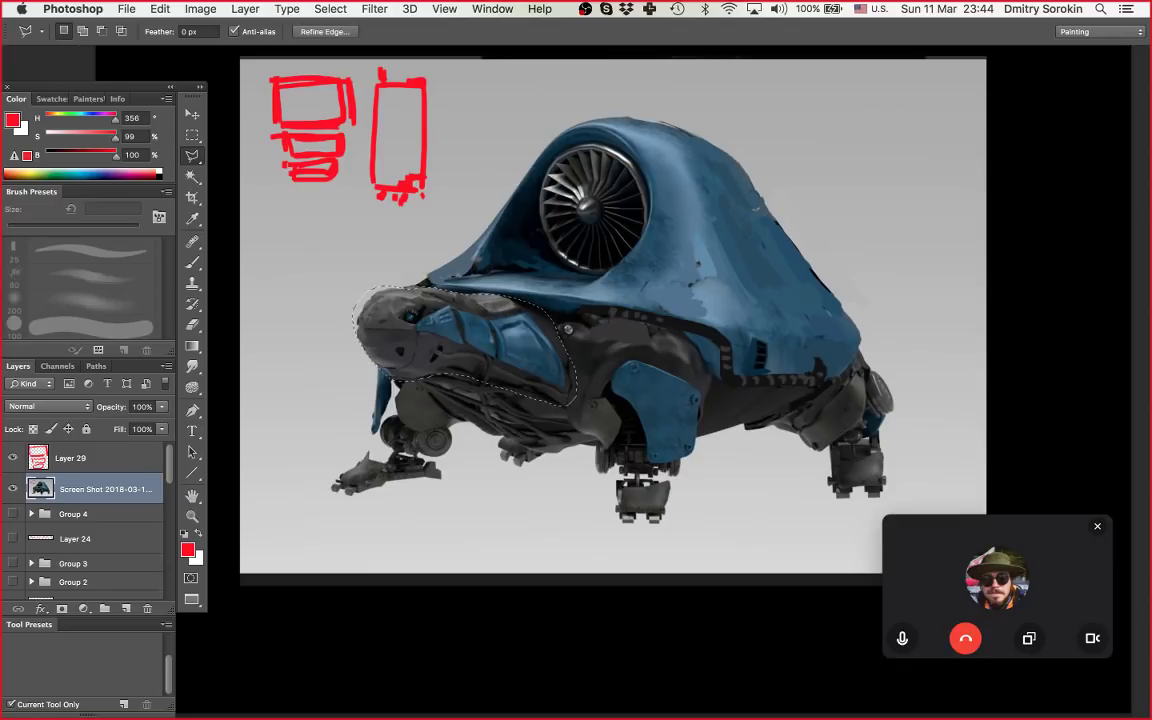
key("super+j")
Step: Scale the copied head down with Free Transform and position it higher on the front of the body
key("super+t")
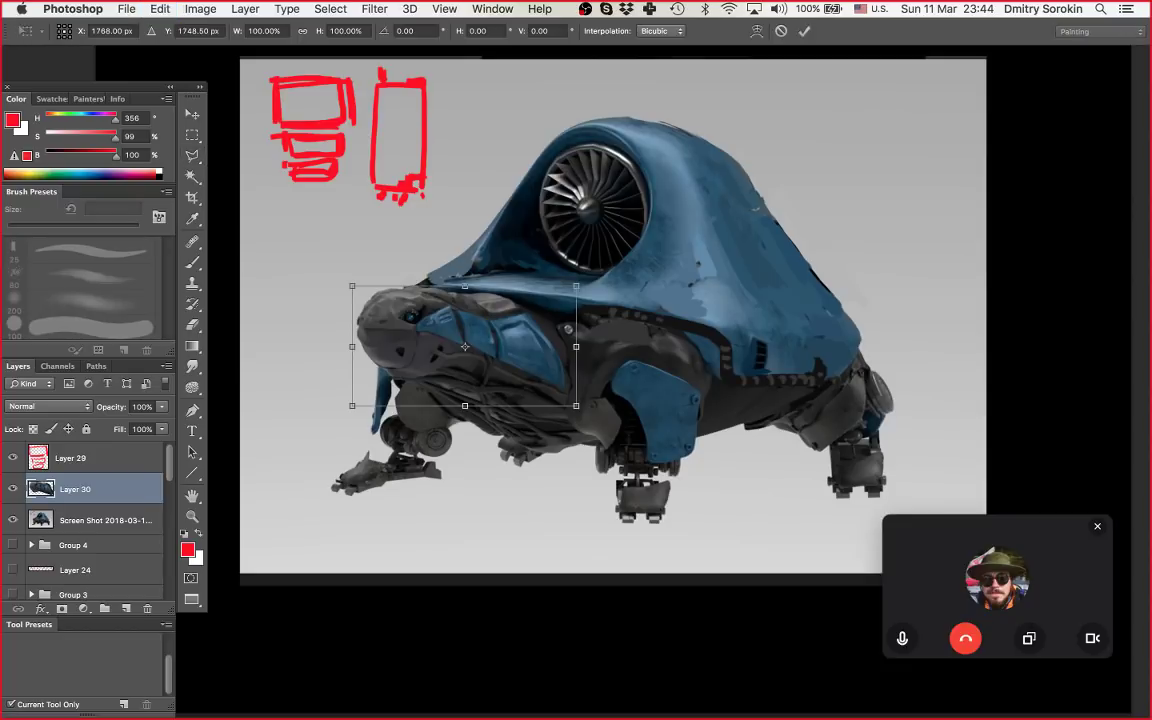
left_click_drag(576, 406, 518, 375)
left_click_drag(435, 330, 418, 320)
key("Return")
key("z")
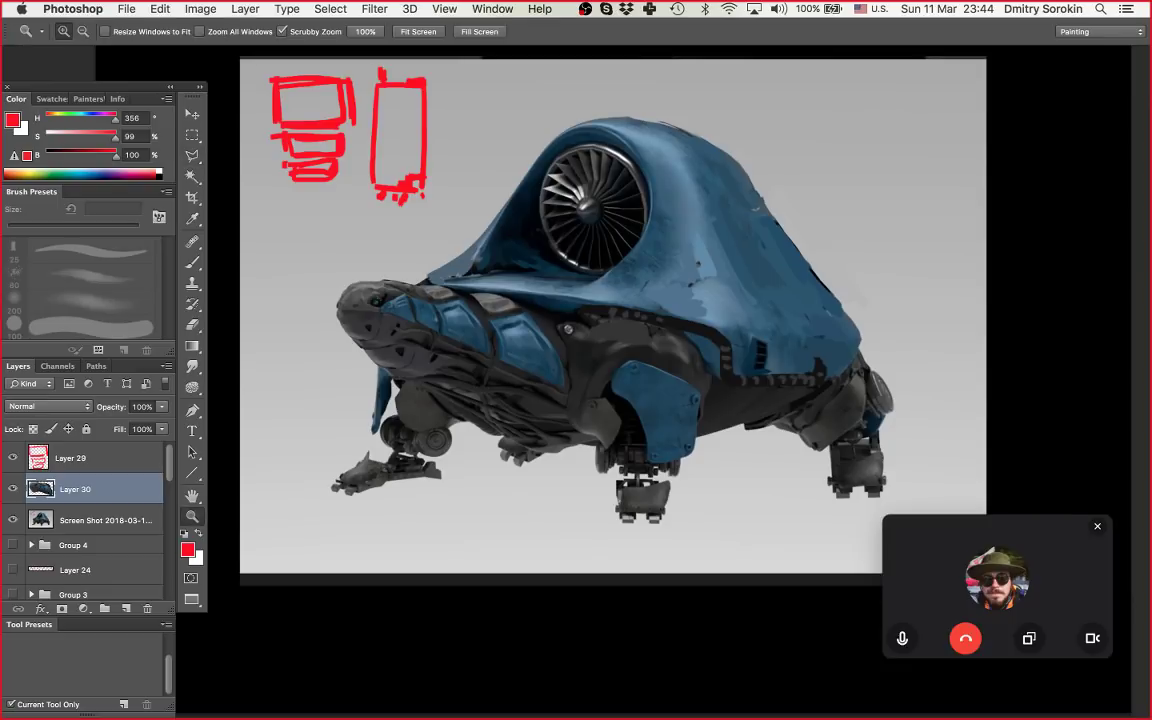
left_click_drag(466, 377, 490, 377)
key("v")
left_click_drag(507, 321, 518, 290)
Step: Paint out the old head beneath the smaller copy on the screenshot layer, using sampled background grey and dark tones with a 60 px brush
key("z")
left_click_drag(374, 364, 400, 365)
left_click(104, 520)
key("b")
key("bracketright")
key("bracketright")
key("bracketright")
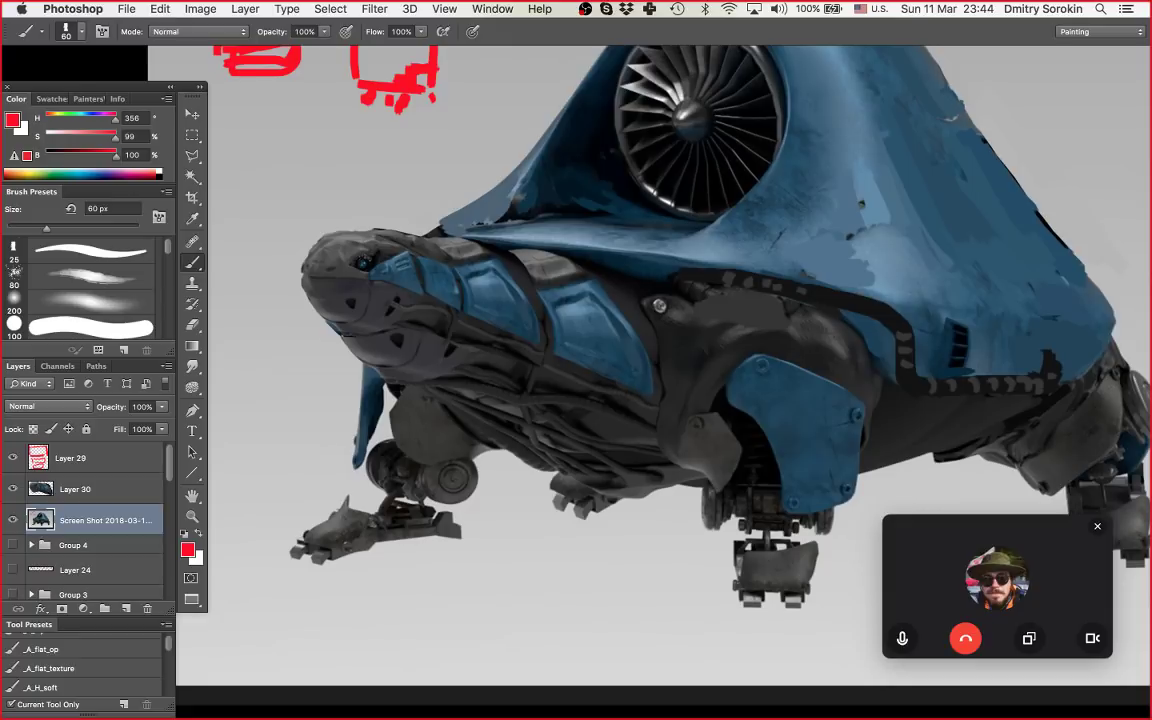
left_click(298, 323, "alt")
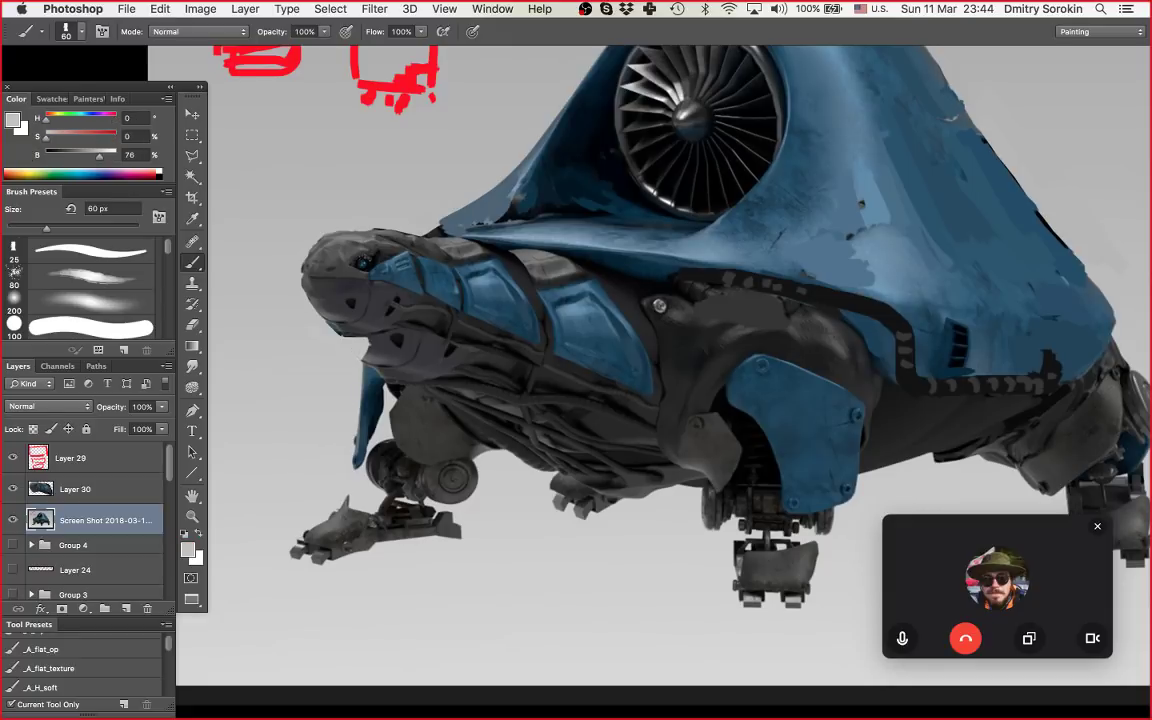
left_click(336, 322, "alt")
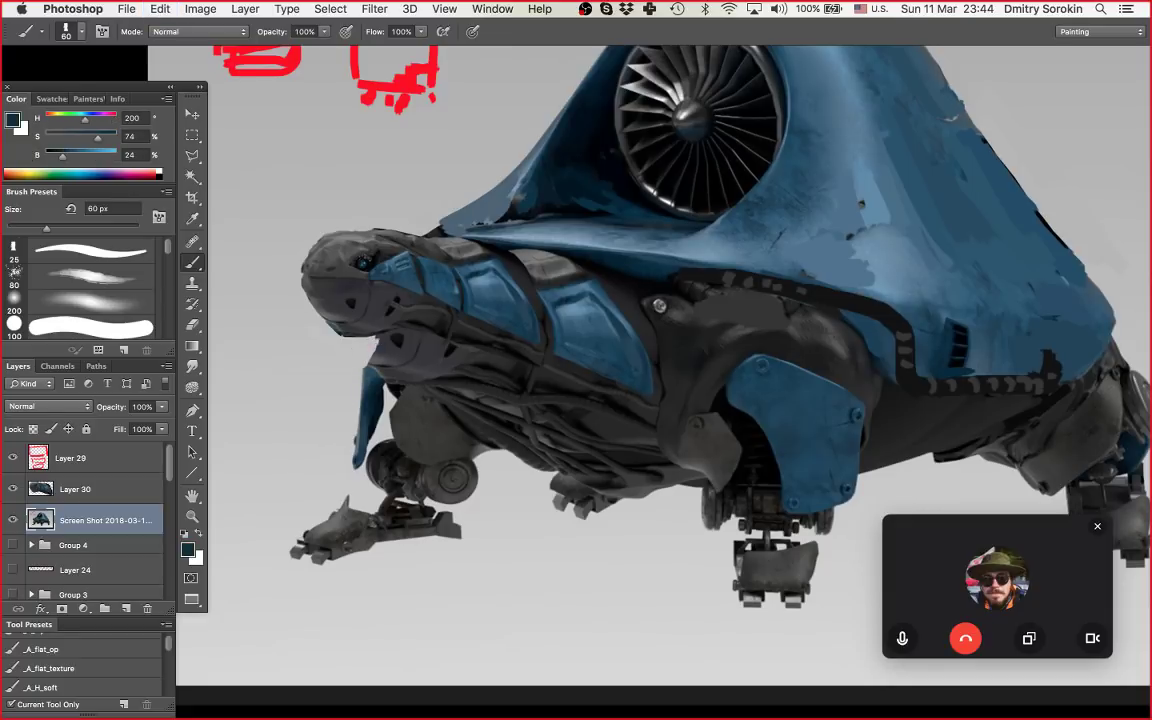
left_click(322, 342, "alt")
mouse_move(326, 330)
left_mouse_down()
mouse_move(330, 344)
mouse_move(386, 344)
mouse_move(404, 384)
mouse_move(398, 346)
mouse_move(424, 360)
mouse_move(436, 343)
mouse_move(412, 354)
mouse_move(414, 381)
left_mouse_up()
left_click(373, 378, "alt")
left_click(350, 358, "alt")
left_click(392, 380, "alt")
left_click(415, 392, "alt")
left_click(423, 347, "alt")
mouse_move(415, 323)
left_mouse_down()
mouse_move(397, 325)
mouse_move(387, 348)
left_mouse_up()
left_click_drag(410, 345, 392, 348)
Step: Darken the underside behind the smaller head with sampled black strokes
key("z")
mouse_move(628, 385)
left_mouse_down()
mouse_move(520, 385)
mouse_move(566, 385)
left_mouse_up()
key("b")
left_click(451, 333, "alt")
left_click_drag(461, 341, 480, 351)
left_click_drag(472, 335, 512, 363)
key("z")
left_click_drag(570, 325, 612, 325)
key("b")
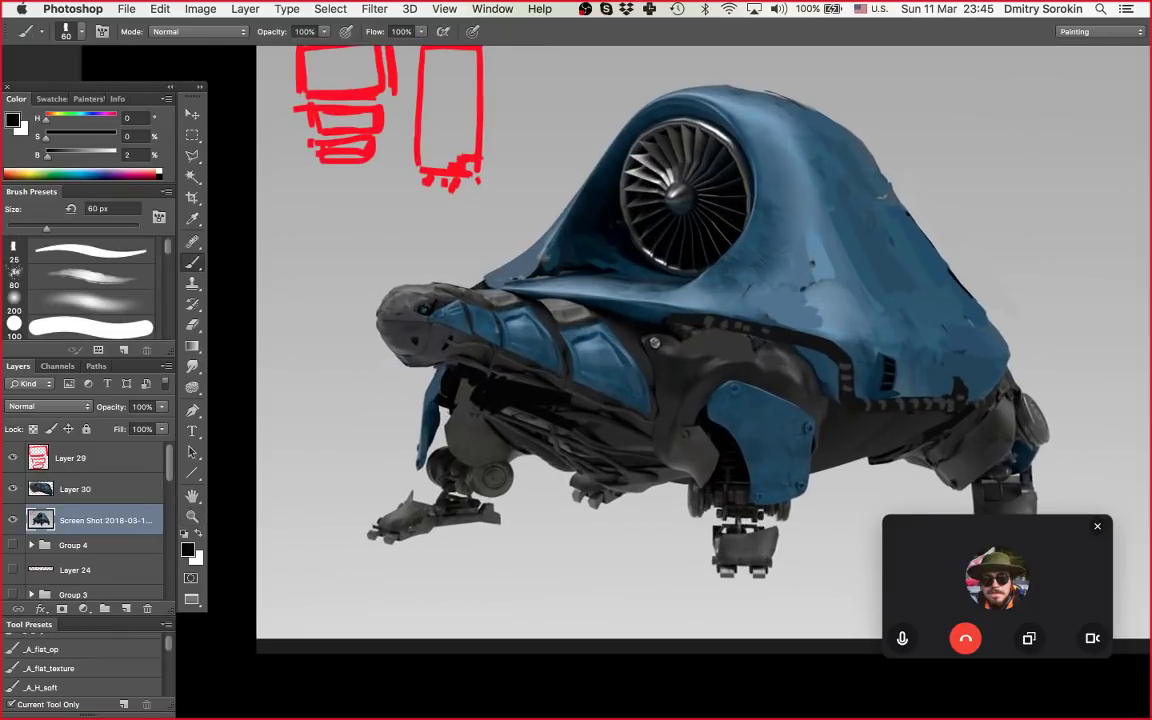
Step: Repaint the hull's front lower edge above the neck with sampled blue and dark tones
left_click_drag(490, 281, 548, 275)
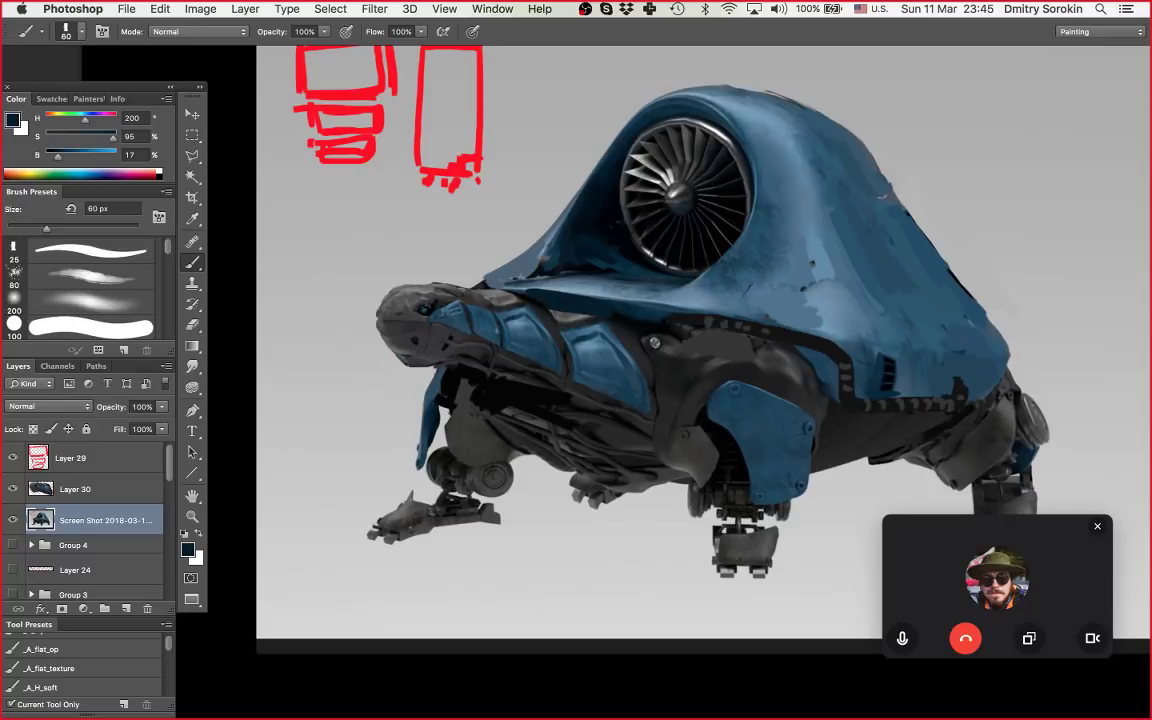
left_click(520, 264, "alt")
left_click_drag(476, 268, 532, 262)
left_click_drag(536, 291, 592, 298)
left_click(552, 268, "alt")
left_click_drag(478, 276, 548, 264)
Step: Cover the old blue neck panel behind the smaller head with sampled dark grey
mouse_move(536, 291)
left_mouse_down()
mouse_move(594, 298)
mouse_move(584, 366)
mouse_move(606, 332)
mouse_move(596, 315)
mouse_move(634, 378)
mouse_move(598, 362)
left_mouse_up()
left_click(548, 319, "alt")
mouse_move(596, 372)
left_mouse_down()
mouse_move(638, 394)
mouse_move(698, 360)
mouse_move(573, 299)
mouse_move(668, 400)
left_mouse_up()
key("super+space")
key("super+space")
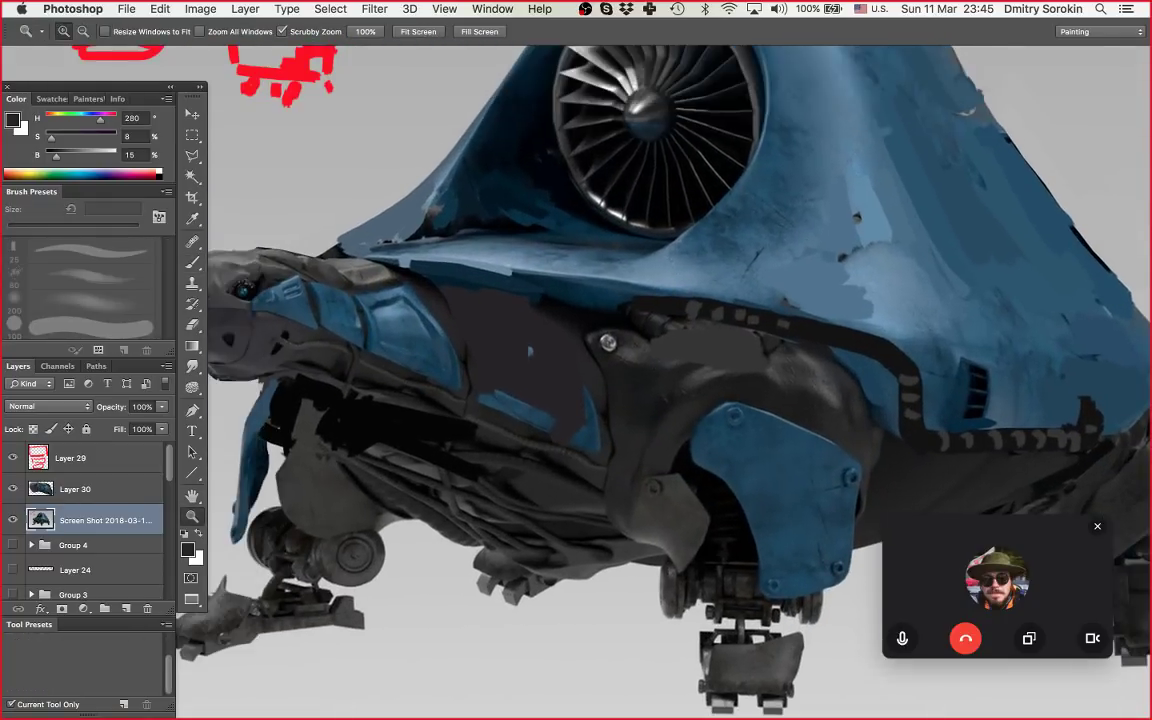
Step: Sample dark tones, undo the first stroke and paint a curved black seam down the neck in front of the bolt
left_click(611, 369, "alt")
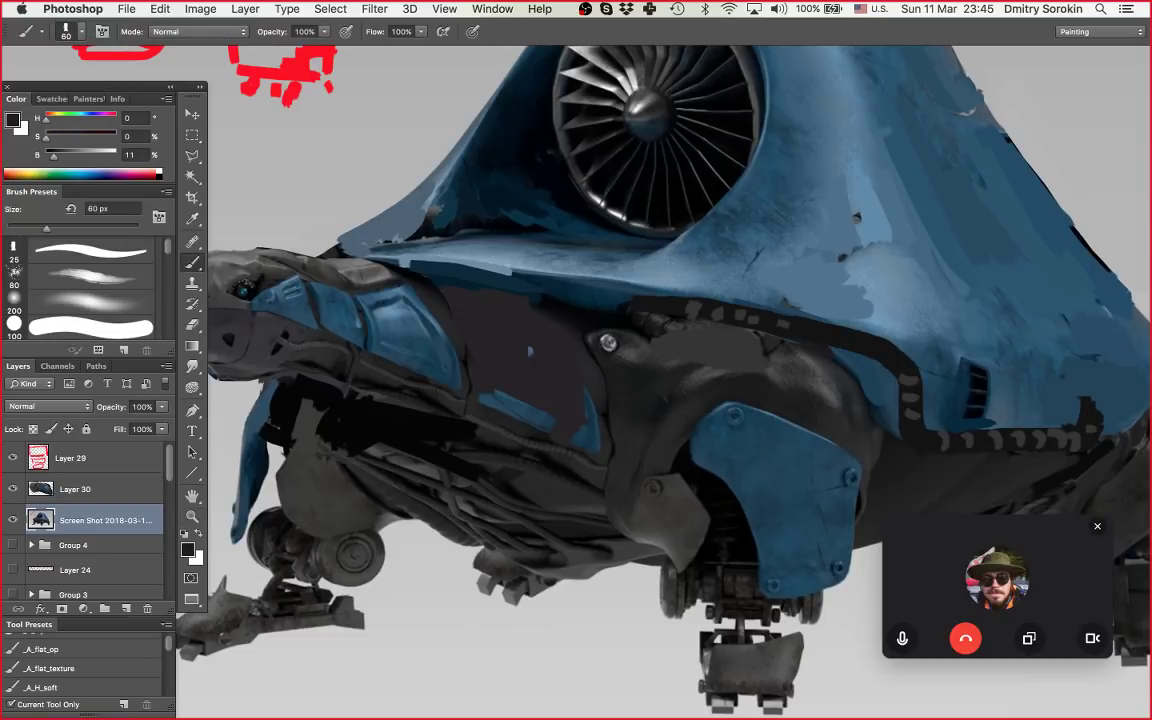
left_click(530, 350, "alt")
mouse_move(600, 335)
left_mouse_down()
mouse_move(578, 444)
mouse_move(640, 379)
left_mouse_up()
key("super+z")
left_click_drag(642, 288, 604, 390)
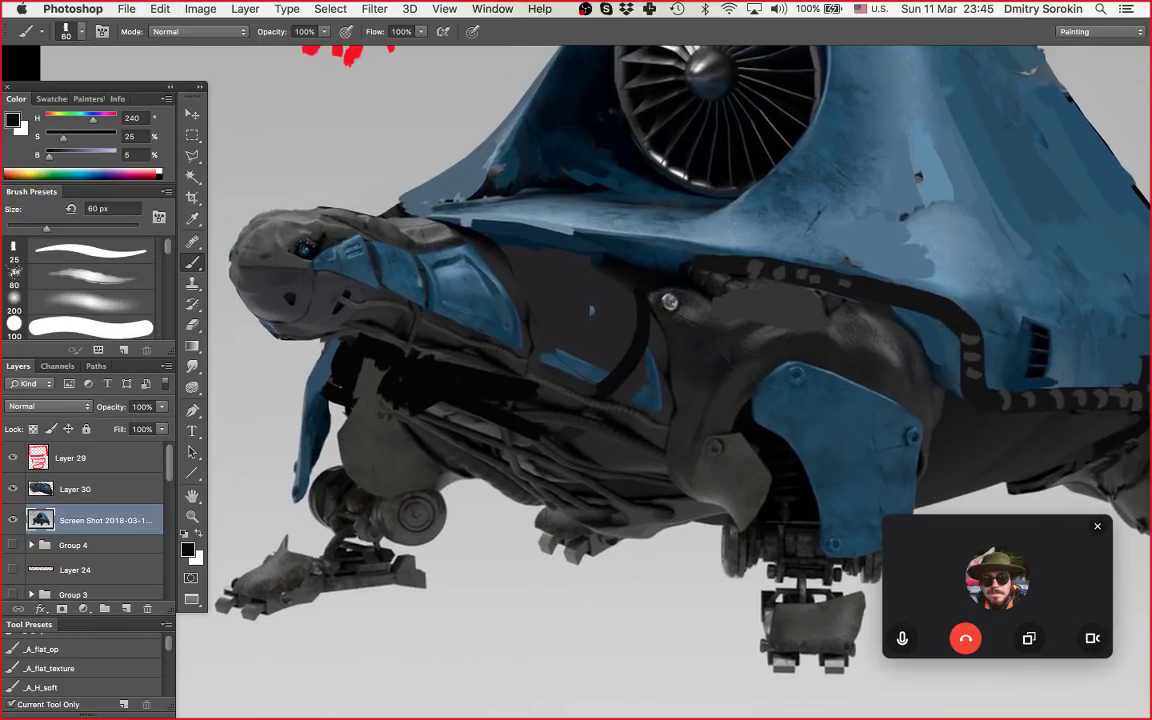
Step: Cover the remaining blue patches on the neck around the curved black seam with sampled dark grey tones
left_click(655, 338, "alt")
left_click_drag(650, 350, 646, 444)
left_click(644, 387, "alt")
left_click_drag(637, 338, 657, 430)
left_click(679, 397, "alt")
left_click_drag(668, 378, 663, 428)
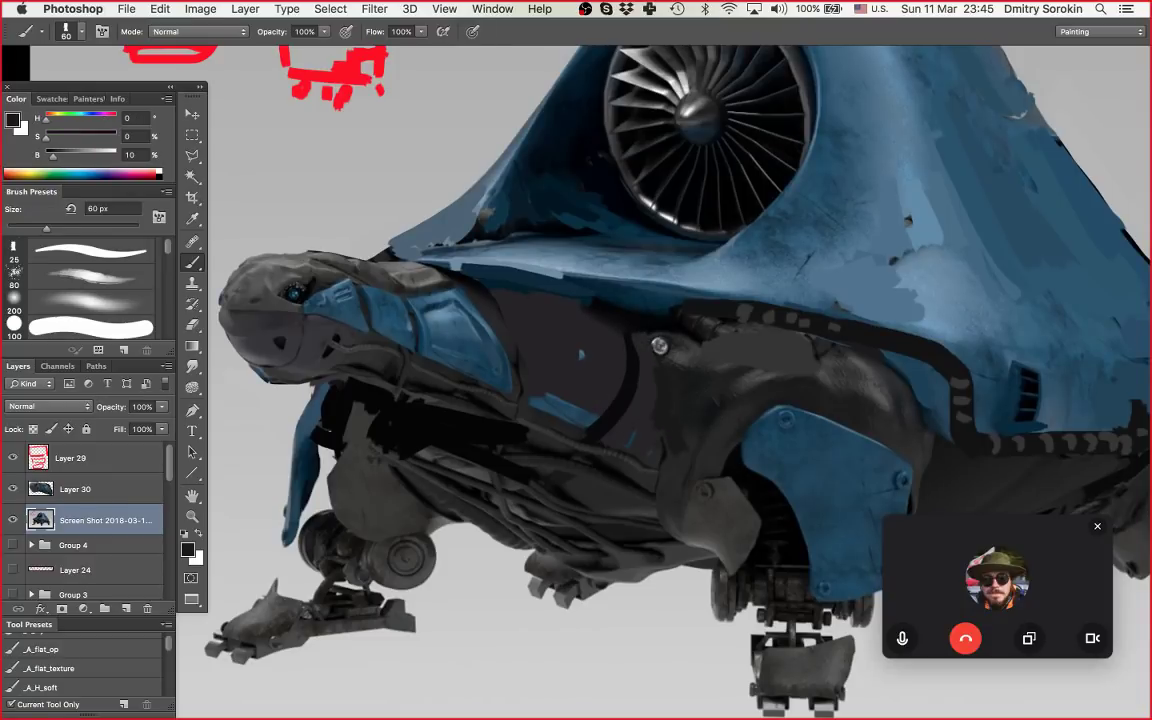
left_click(590, 345, "alt")
mouse_move(597, 335)
left_mouse_down()
mouse_move(597, 384)
mouse_move(610, 386)
mouse_move(579, 329)
left_mouse_up()
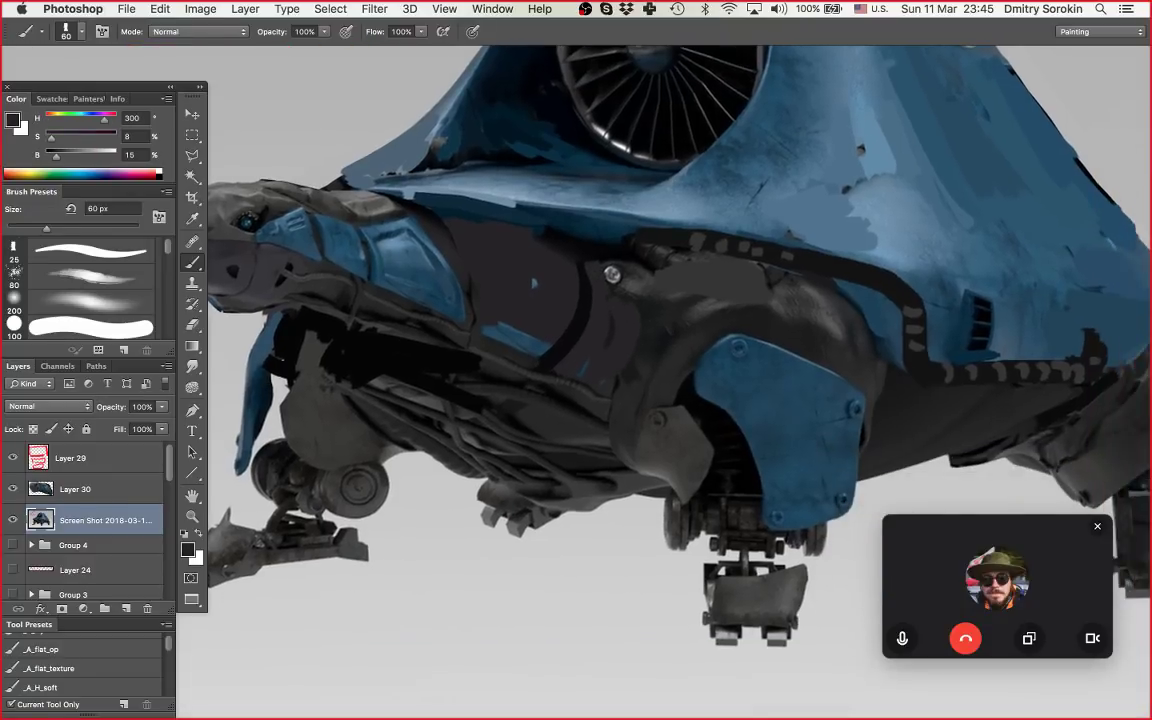
Step: Paint over the bolt and widen the neck seam into a dark shadow before the front shoulder with sampled dark tones
left_click(590, 280, "alt")
left_click_drag(626, 269, 613, 362)
left_click_drag(648, 321, 628, 322)
left_click(609, 285, "alt")
left_click_drag(612, 278, 592, 356)
left_click_drag(627, 312, 582, 365)
mouse_move(596, 268)
left_mouse_down()
mouse_move(580, 326)
mouse_move(549, 352)
mouse_move(567, 340)
mouse_move(542, 344)
left_mouse_up()
left_click(517, 296, "alt")
left_click_drag(540, 330, 626, 456)
left_click(622, 420, "alt")
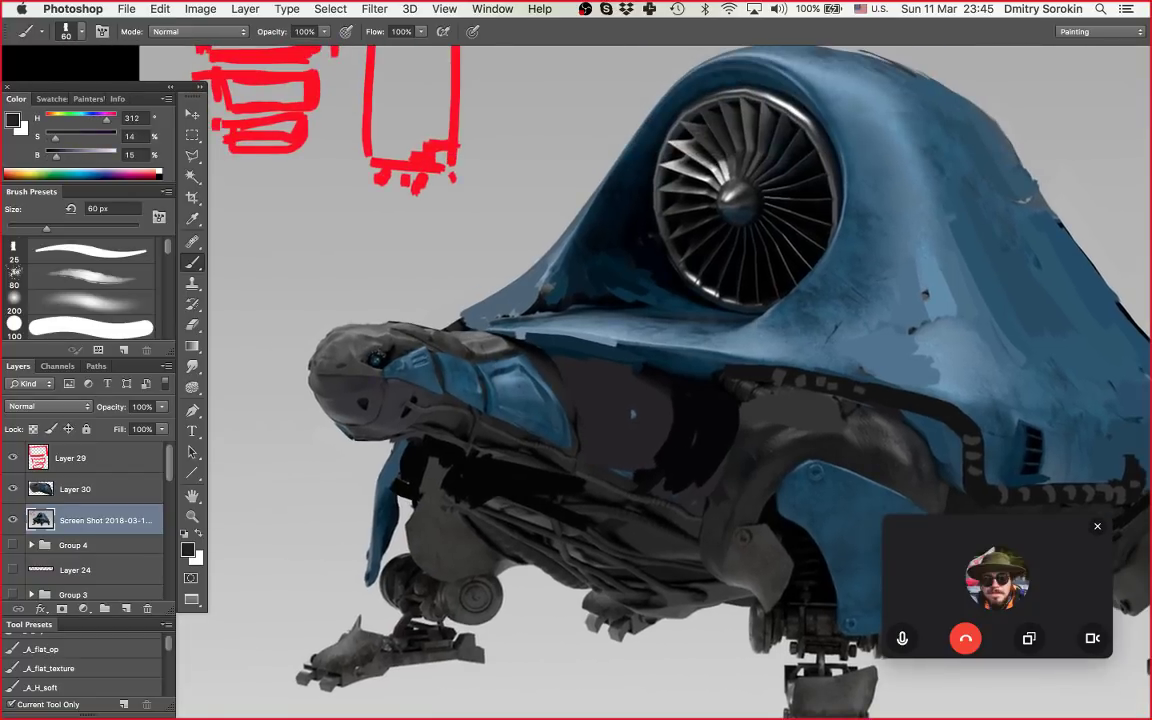
Step: Examine the whole vehicle and its underside at different magnifications
key("super+space")
mouse_move(634, 344)
left_mouse_down()
mouse_move(540, 345)
mouse_move(401, 291)
left_mouse_up()
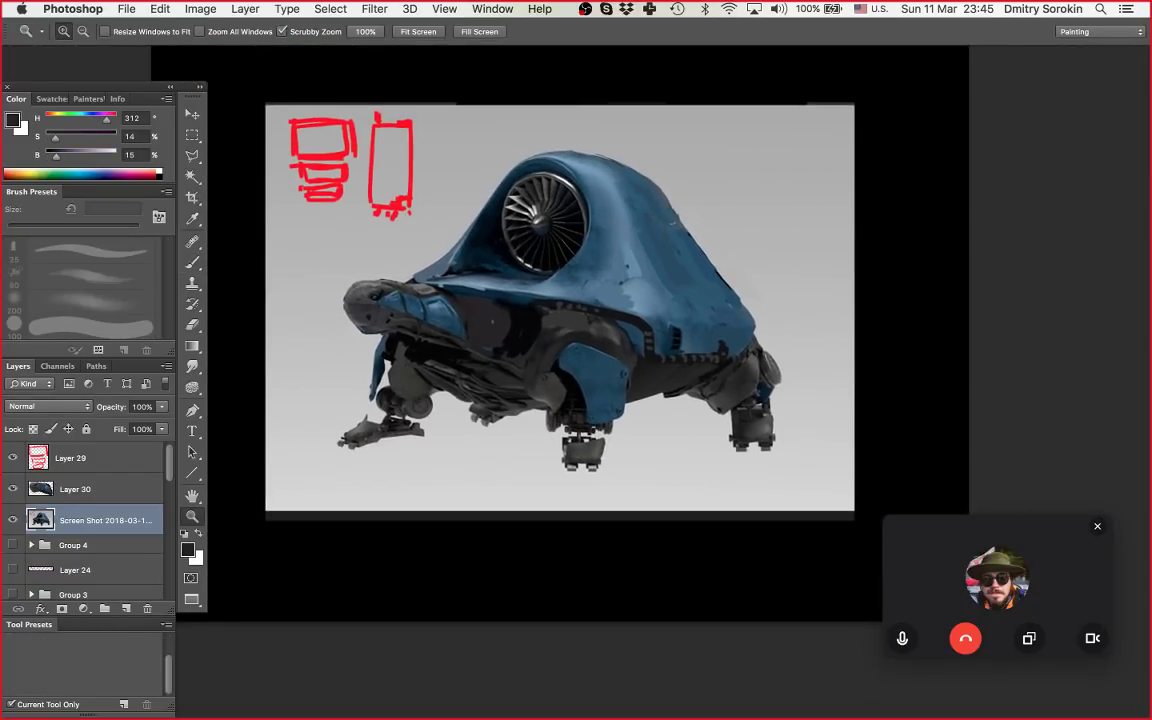
left_click_drag(494, 302, 567, 350)
mouse_move(476, 370)
left_mouse_down()
mouse_move(512, 370)
mouse_move(489, 351)
left_mouse_up()
key("b")
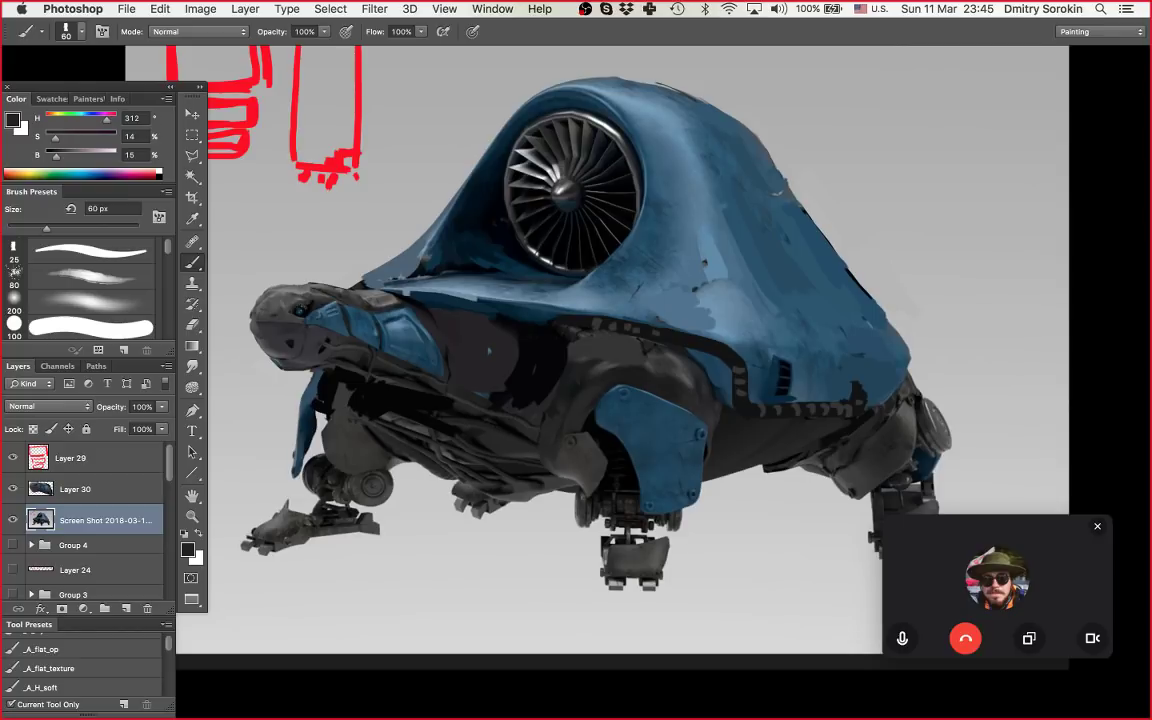
key("z")
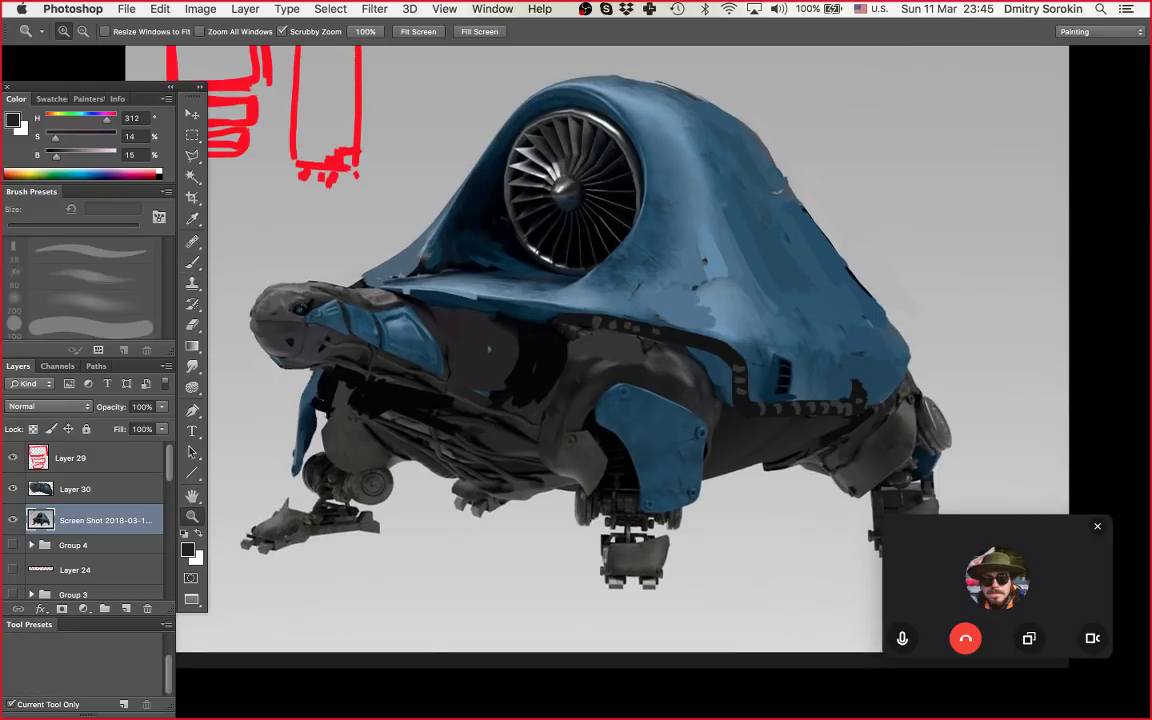
scroll(620, 350, "down", 3)
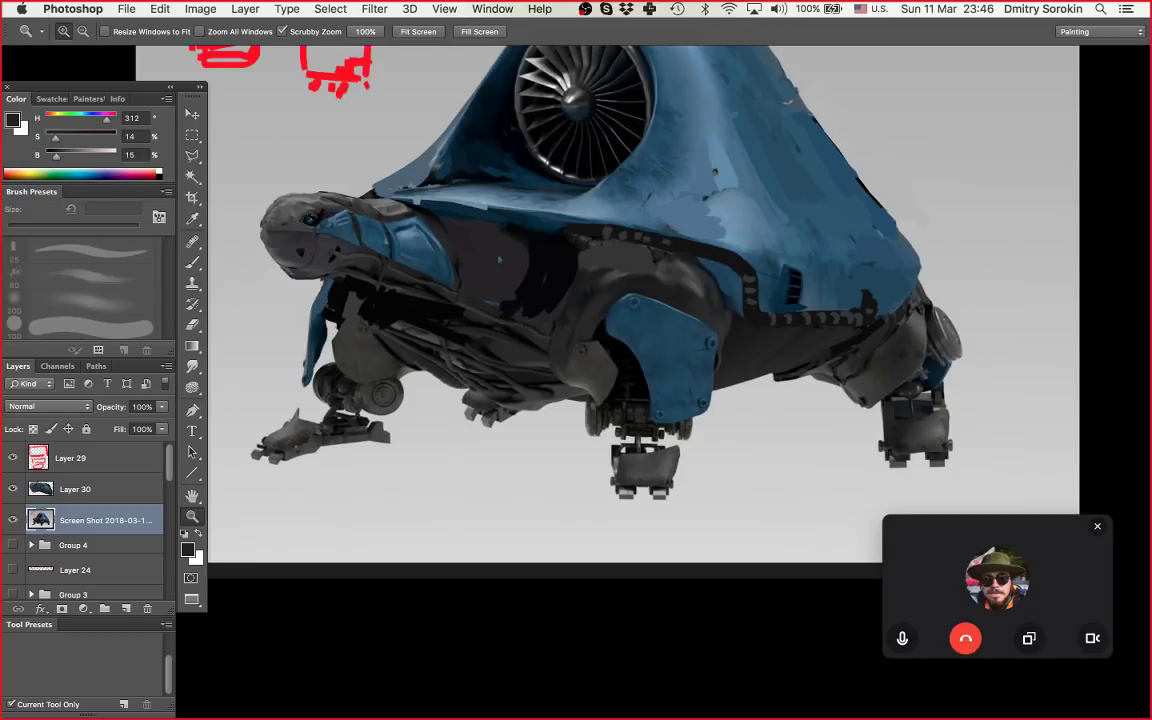
scroll(620, 350, "up", 2)
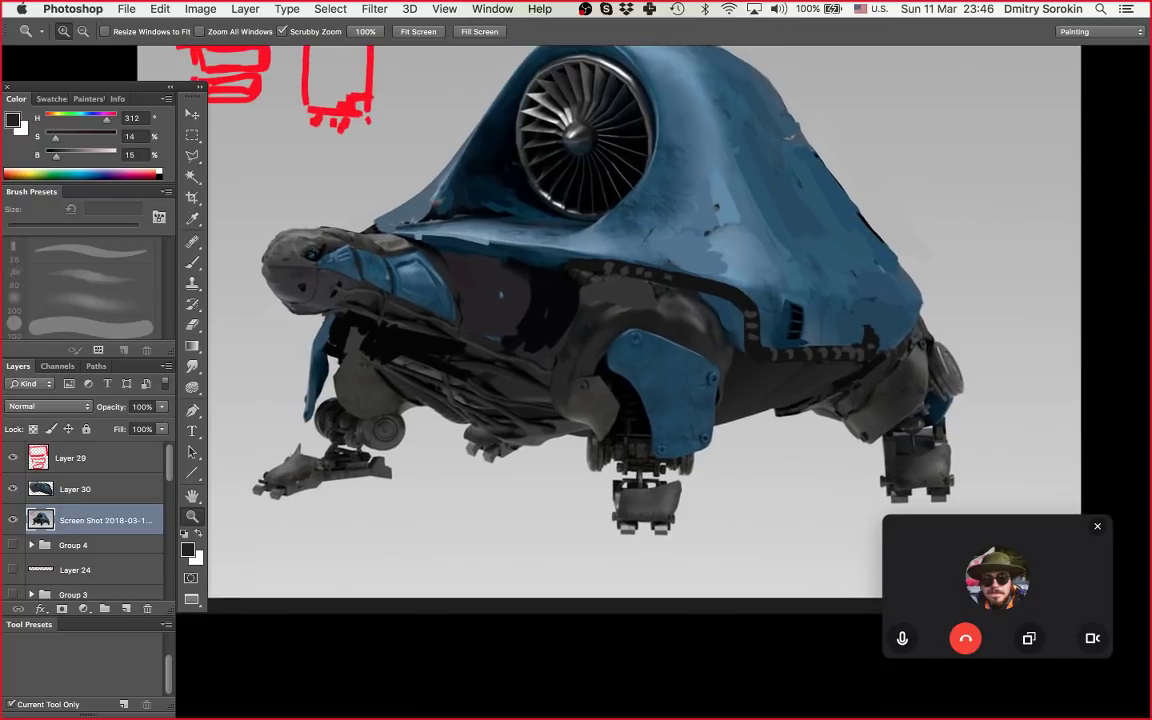
left_click_drag(481, 390, 510, 390)
scroll(435, 325, "up", 1)
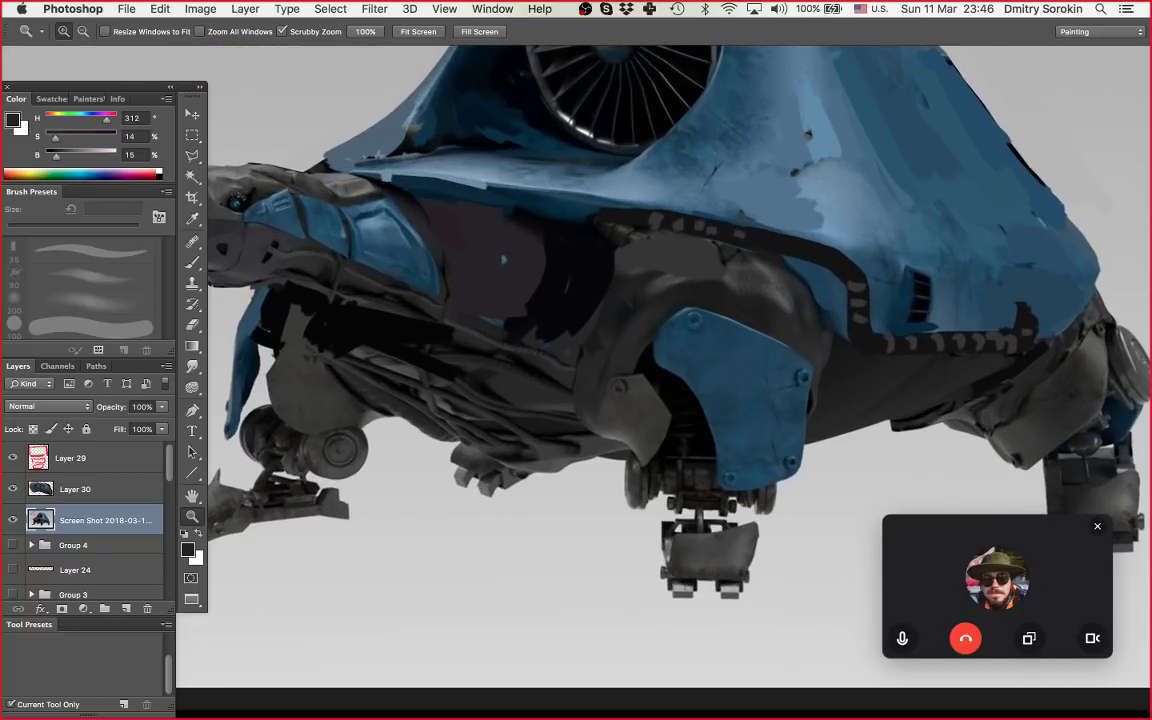
scroll(436, 220, "down", 2)
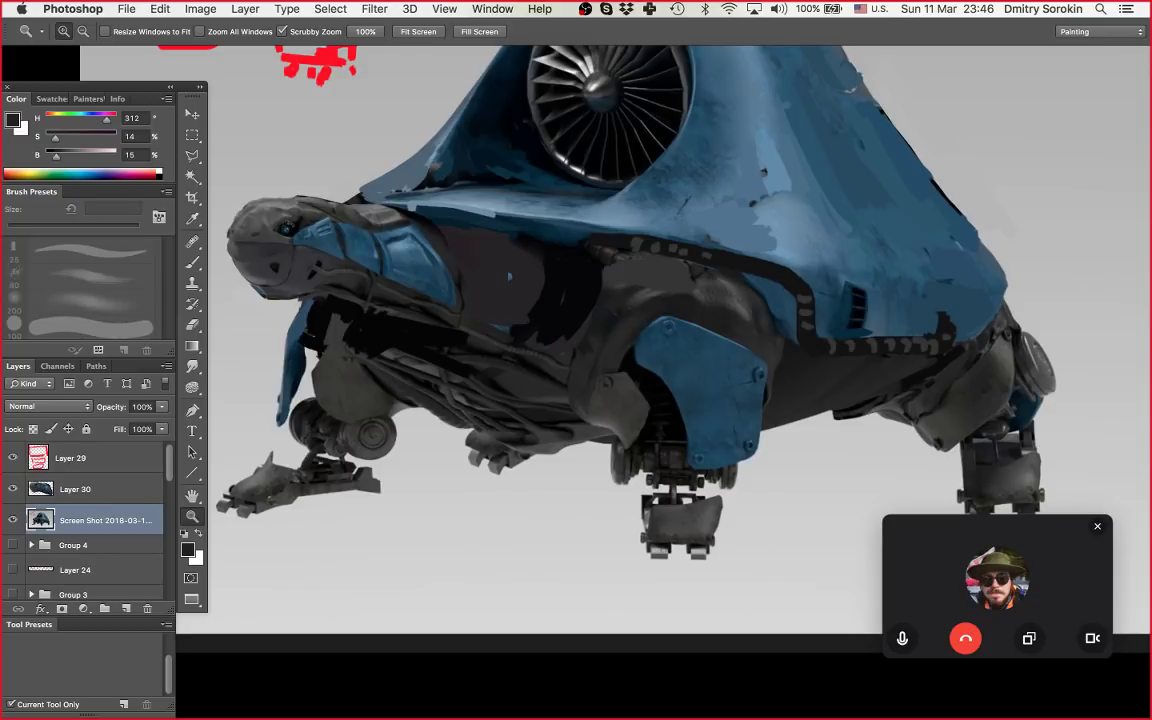
Step: Paint a curved blue strip along the underside below the neck, undoing the last stroke
key("b")
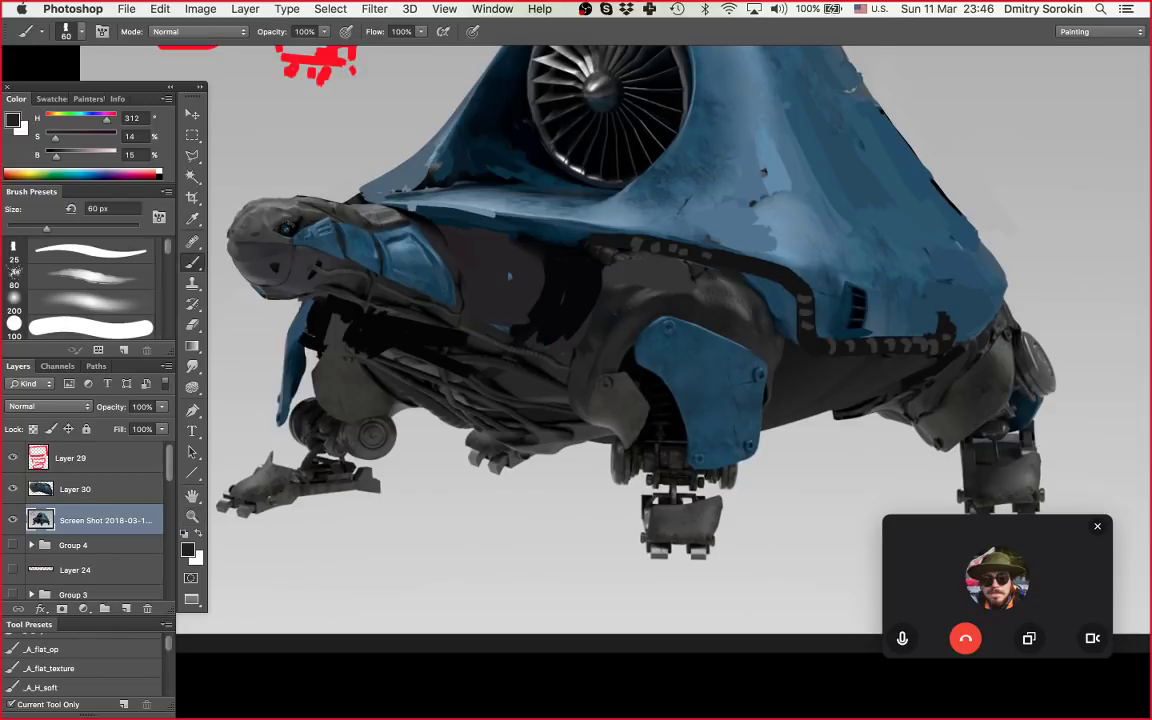
left_click(512, 387, "alt")
mouse_move(368, 325)
left_mouse_down()
mouse_move(466, 339)
mouse_move(517, 376)
left_mouse_up()
left_click(432, 286, "alt")
left_click_drag(417, 362, 511, 378)
key("super+z")
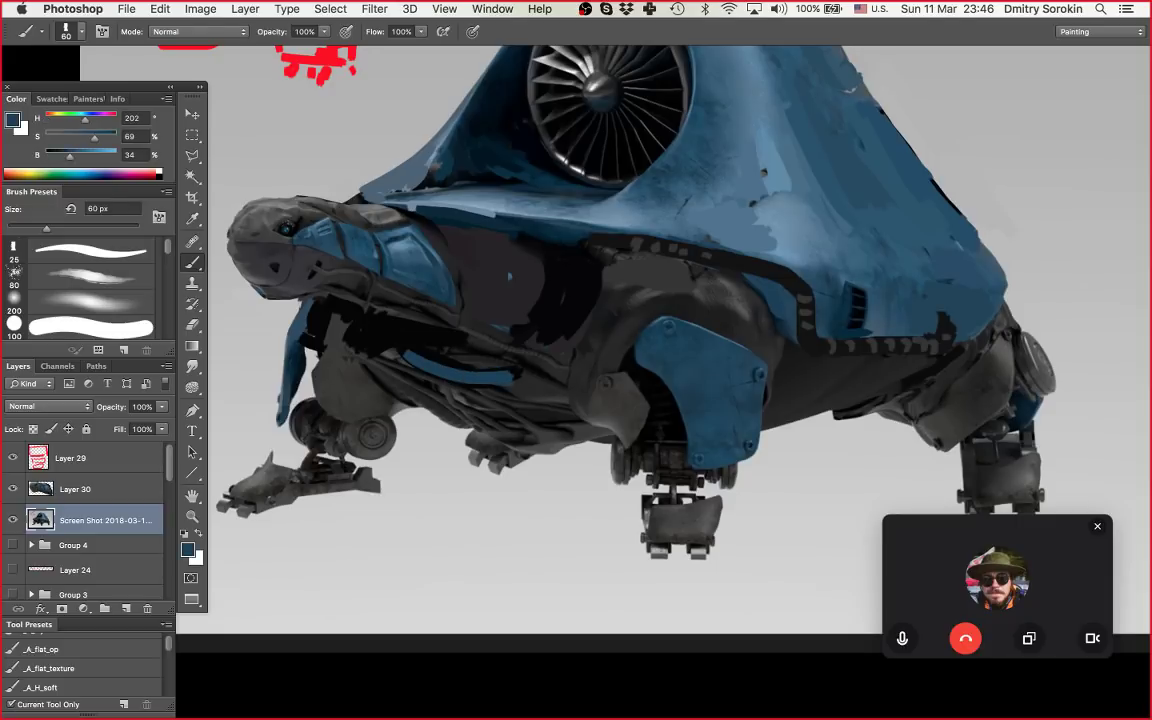
Step: Refine the edges of the blue underside strip with strokes in sampled dark and blue tones
left_click(430, 345, "alt")
left_click_drag(414, 354, 498, 364)
left_click_drag(432, 367, 481, 375)
left_click(466, 381, "alt")
left_click_drag(393, 354, 486, 377)
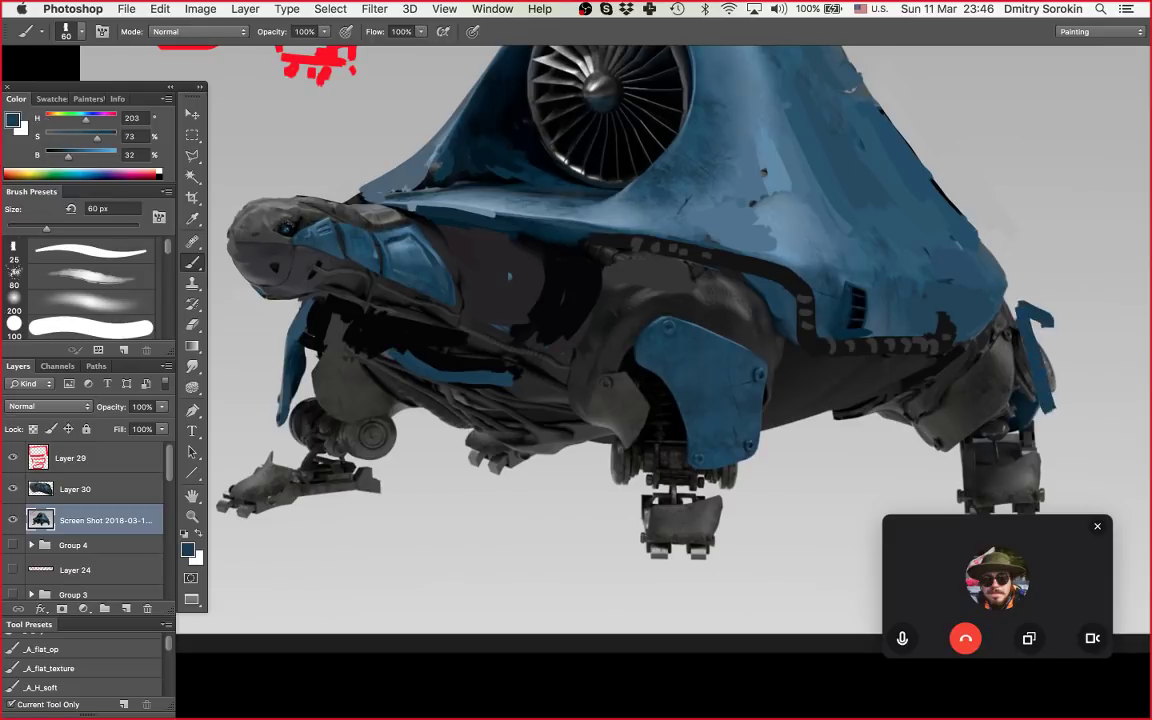
Step: Paint a blue armour plate along the outer side of the rear leg with sampled darker and lighter blues
left_click_drag(1035, 308, 1055, 405)
left_click(965, 283, "alt")
left_click_drag(1035, 310, 1052, 390)
key("e")
key("b")
left_click(1078, 318, "alt")
left_click_drag(1056, 304, 1070, 405)
left_click_drag(939, 304, 760, 193)
scroll(600, 280, "up", 2)
left_click(690, 185, "alt")
left_click(770, 218)
Step: Darken the underside behind the head with sampled black and start a larger dark blue belly panel beneath it
left_click_drag(560, 290, 944, 412)
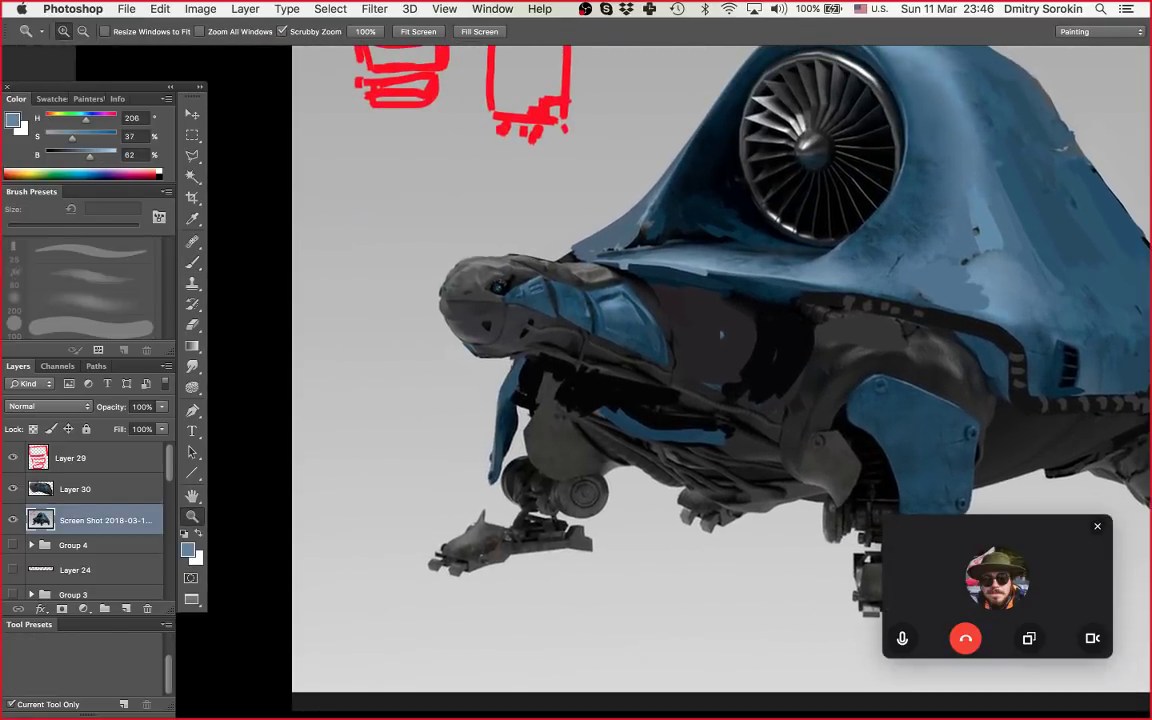
key("b")
scroll(640, 360, "down", 7)
scroll(640, 360, "right", 8)
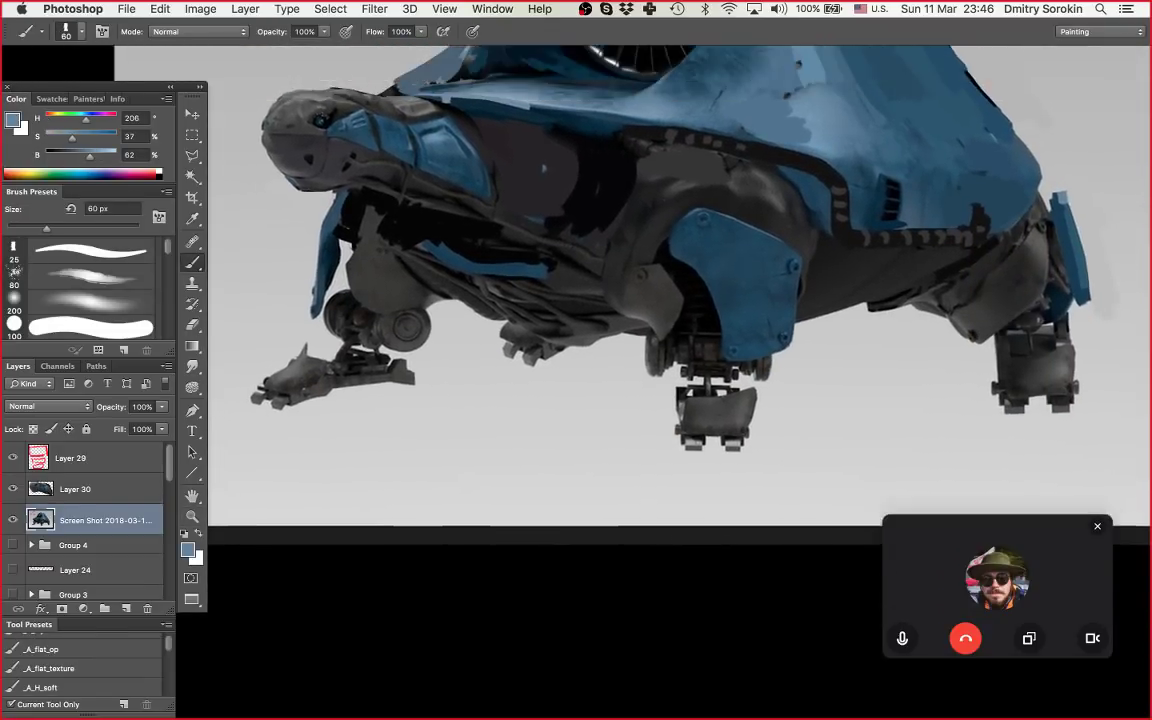
left_click_drag(614, 219, 580, 351)
key("z")
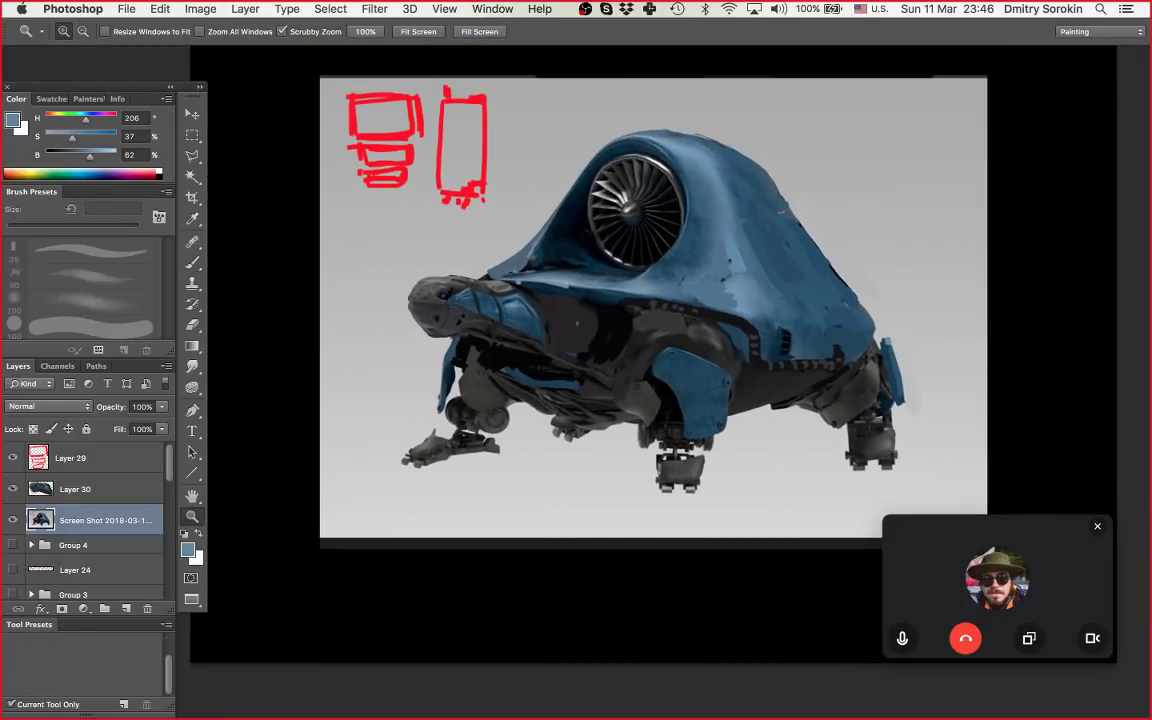
key("b")
left_click(480, 350, "alt")
mouse_move(454, 331)
left_mouse_down()
mouse_move(503, 343)
mouse_move(545, 377)
left_mouse_up()
left_click(536, 264, "alt")
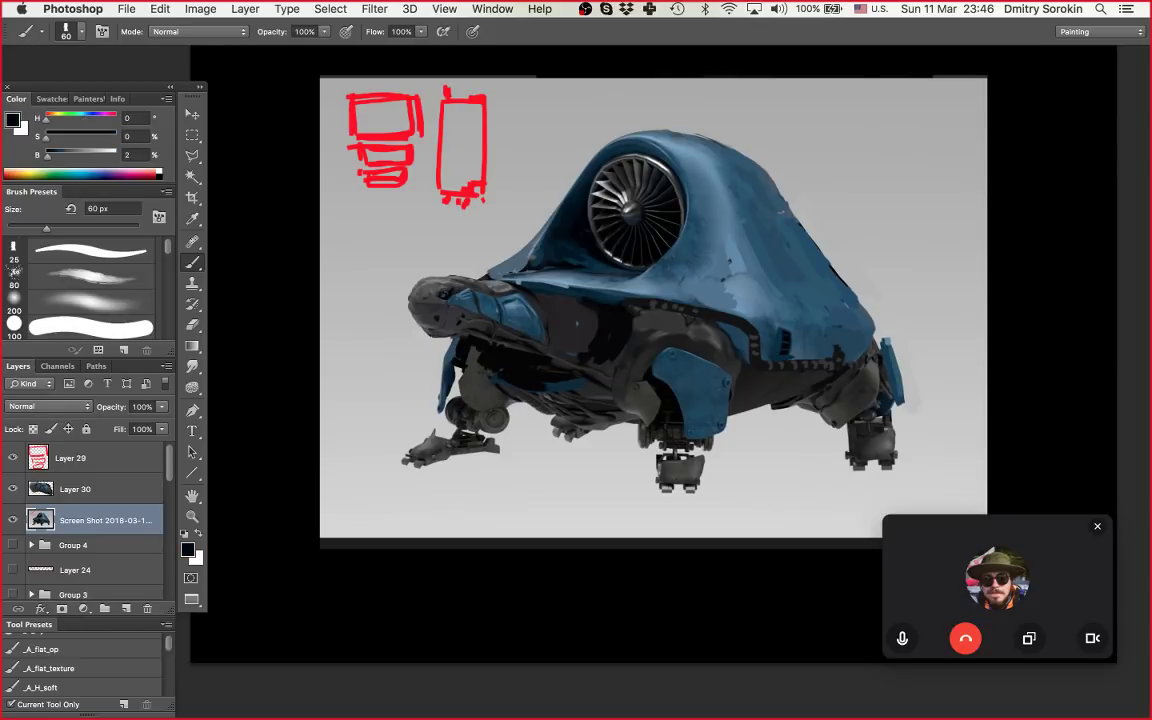
mouse_move(586, 380)
left_mouse_down()
mouse_move(490, 384)
mouse_move(522, 412)
left_mouse_up()
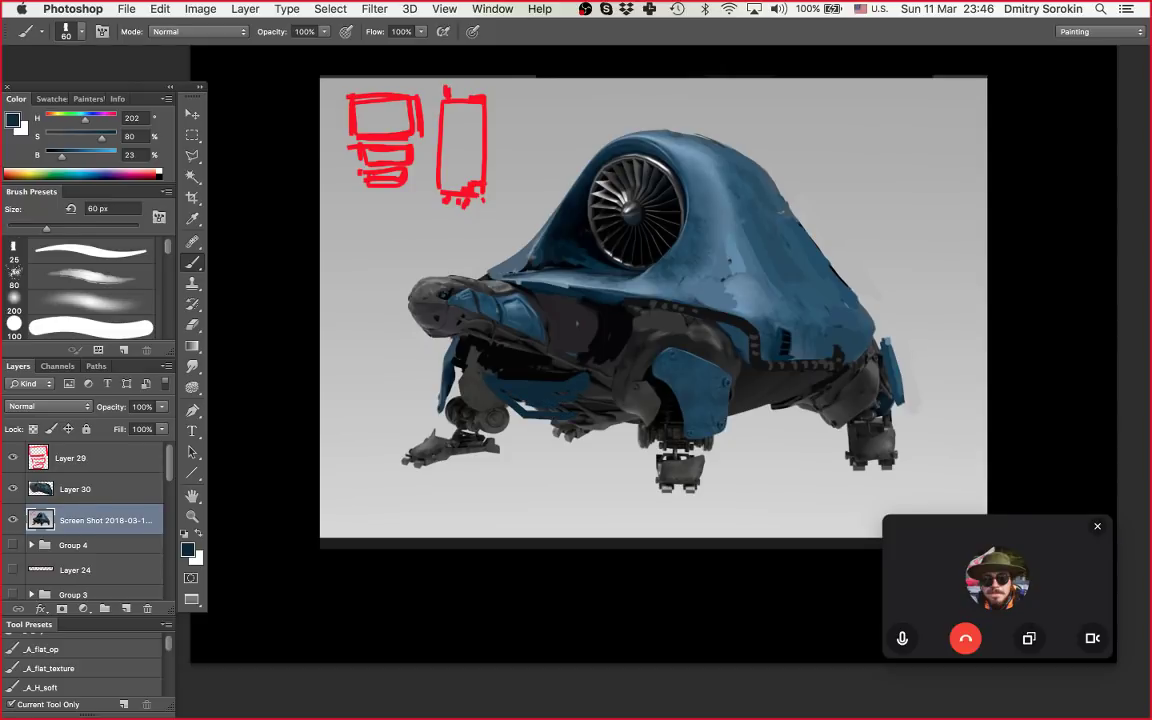
Step: Fill the belly panel with dark blue toward the near front leg and trim its lower edge with the sampled background grey
left_click(520, 430, "alt")
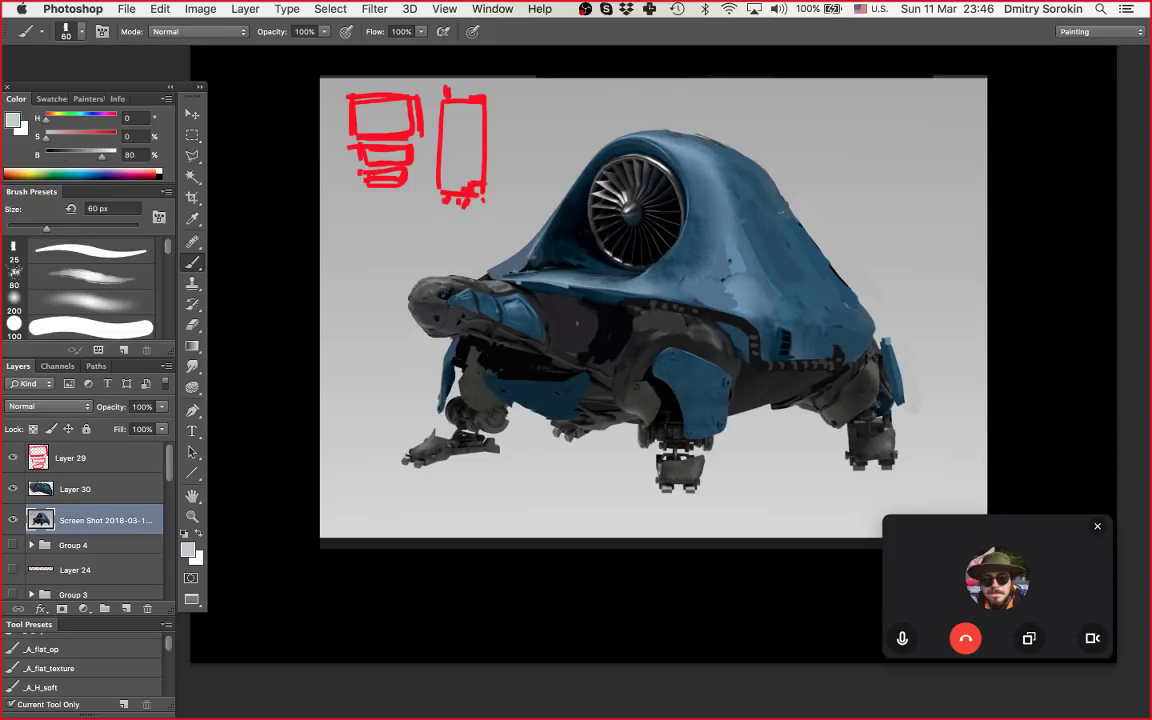
left_click(556, 404, "alt")
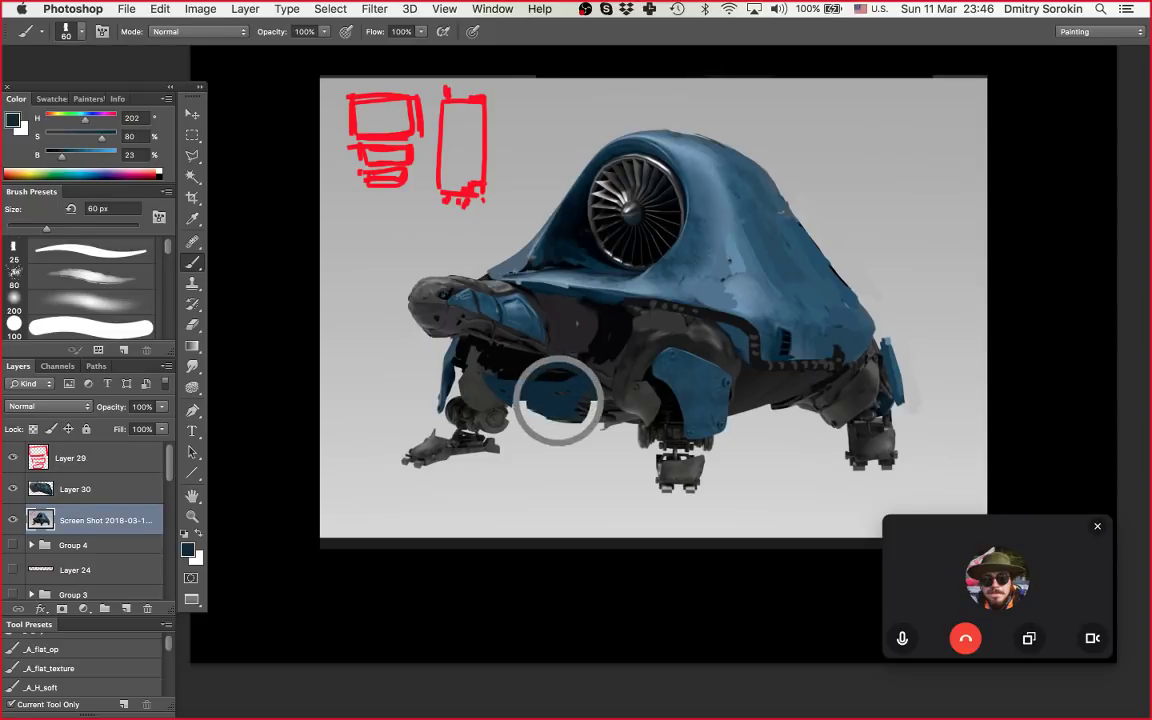
left_click_drag(520, 410, 565, 430)
mouse_move(555, 366)
left_mouse_down()
mouse_move(495, 384)
mouse_move(557, 386)
left_mouse_up()
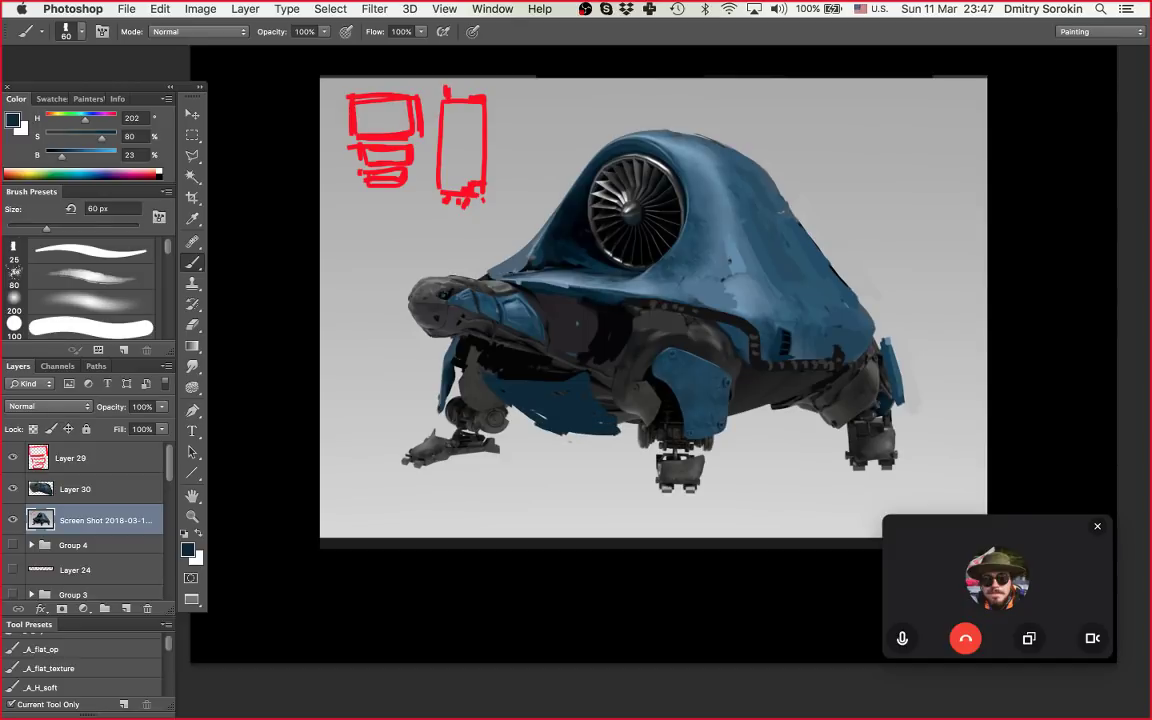
left_click(525, 435, "alt")
left_click_drag(482, 382, 568, 436)
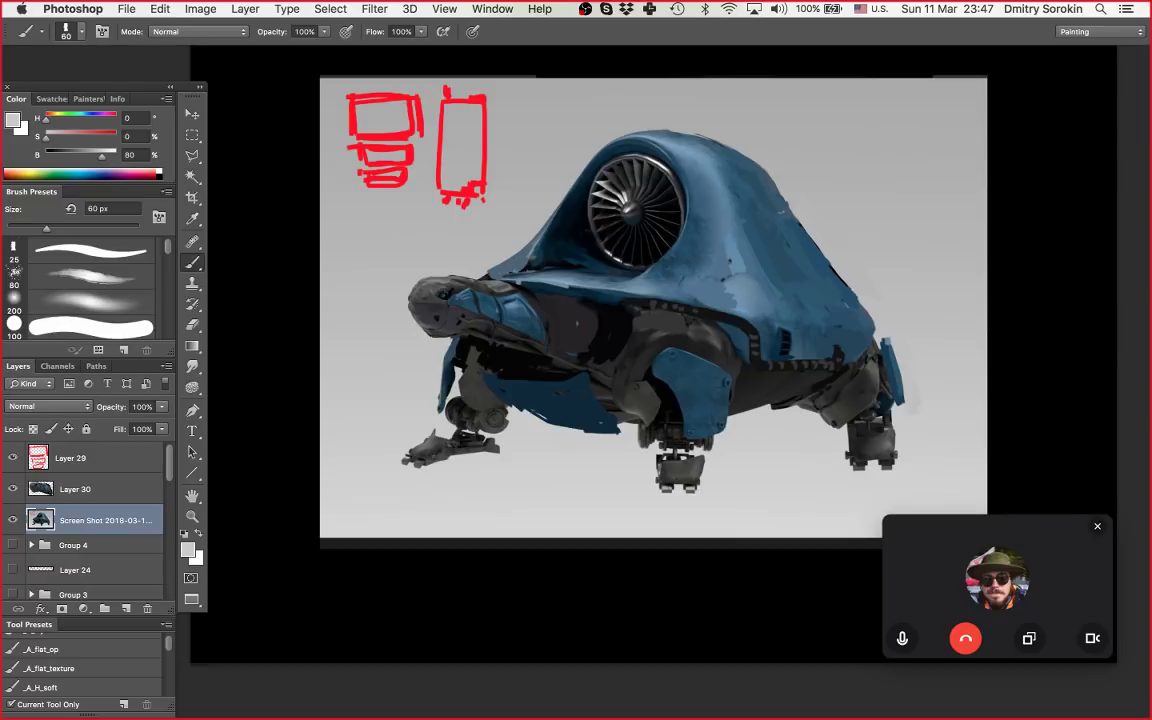
Step: Select the blue belly panel and lighten its lower edge with a sampled blue gradient in Screen mode at 50% opacity
key("w")
left_click(555, 403)
key("super+h")
key("b")
key("g")
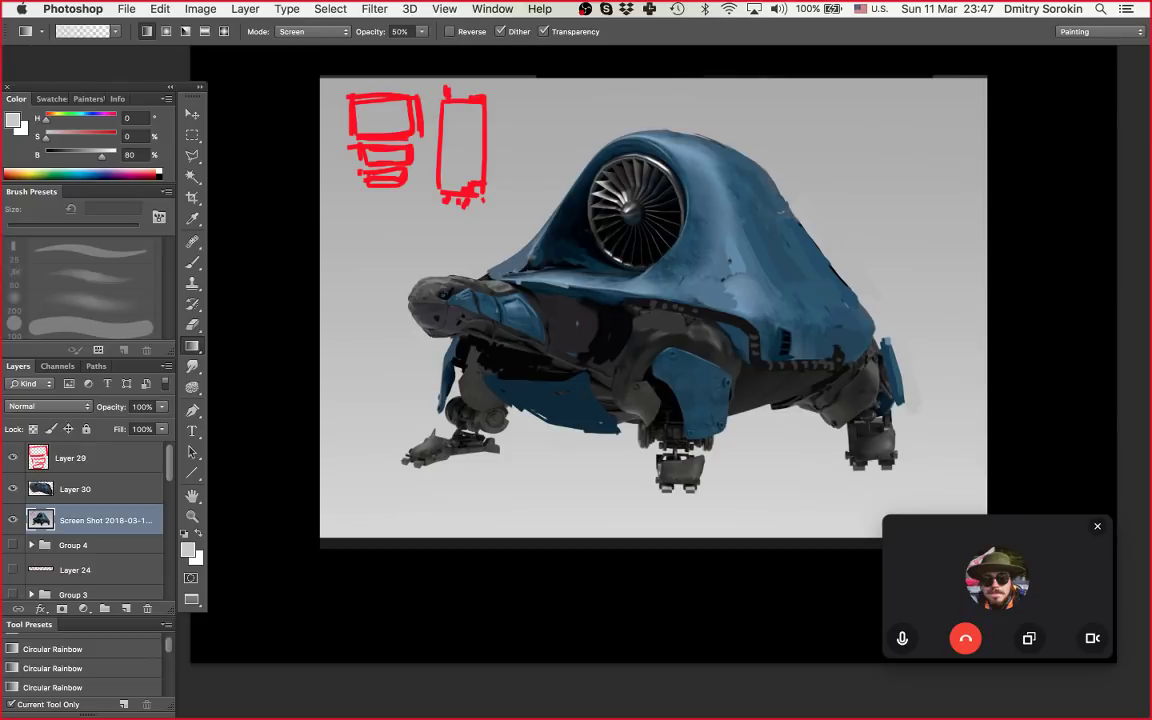
left_click(504, 390, "alt")
left_click_drag(475, 400, 491, 371)
left_click_drag(547, 430, 551, 396)
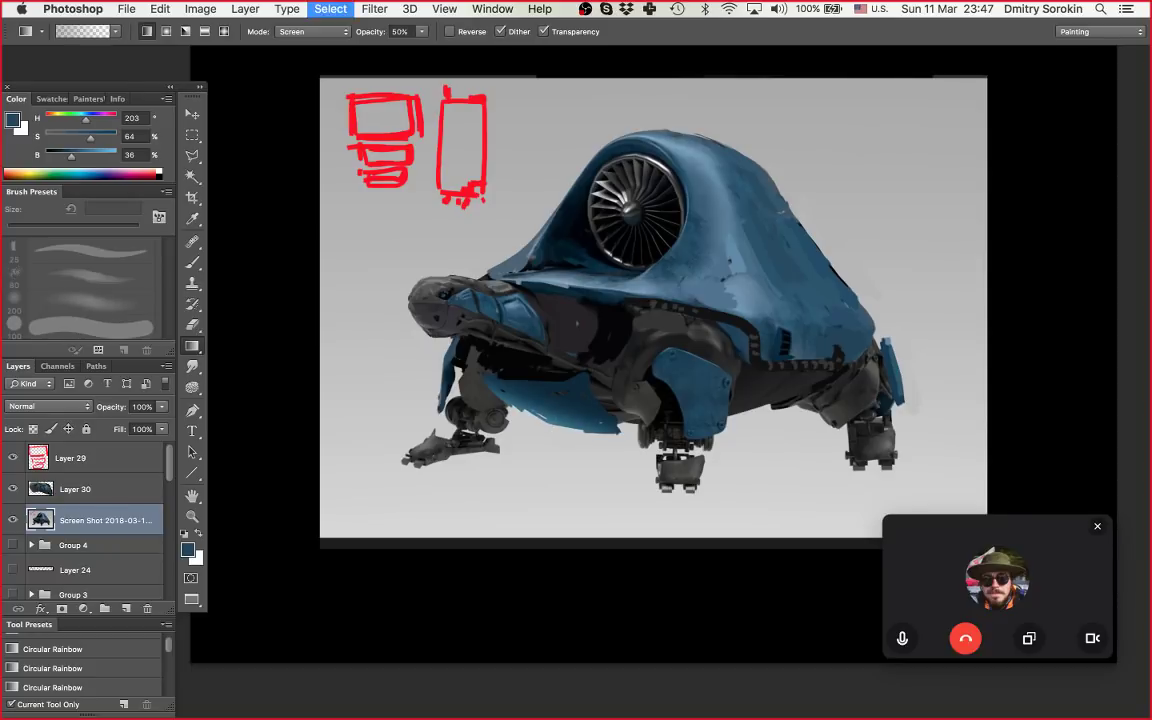
Step: Paint sampled dark grey and black strokes in the shadow above the belly panel, undoing one stroke
key("b")
left_click(512, 364, "alt")
left_click_drag(513, 372, 547, 372)
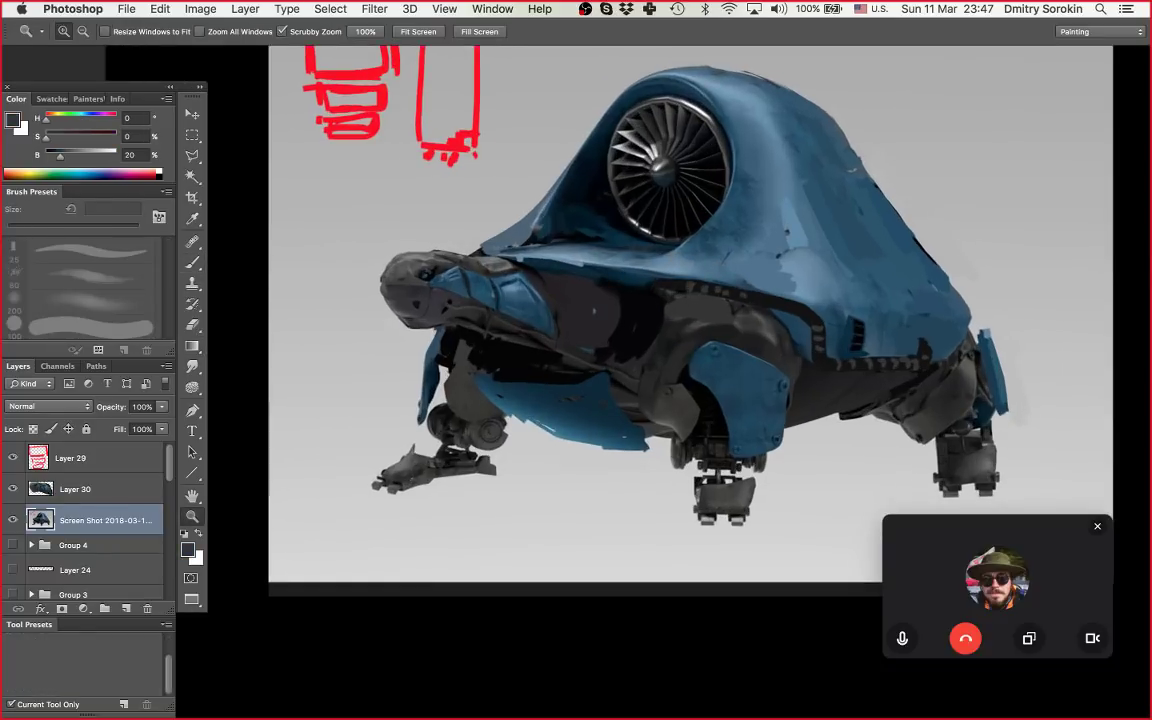
left_click(543, 354, "alt")
left_click(552, 350, "alt")
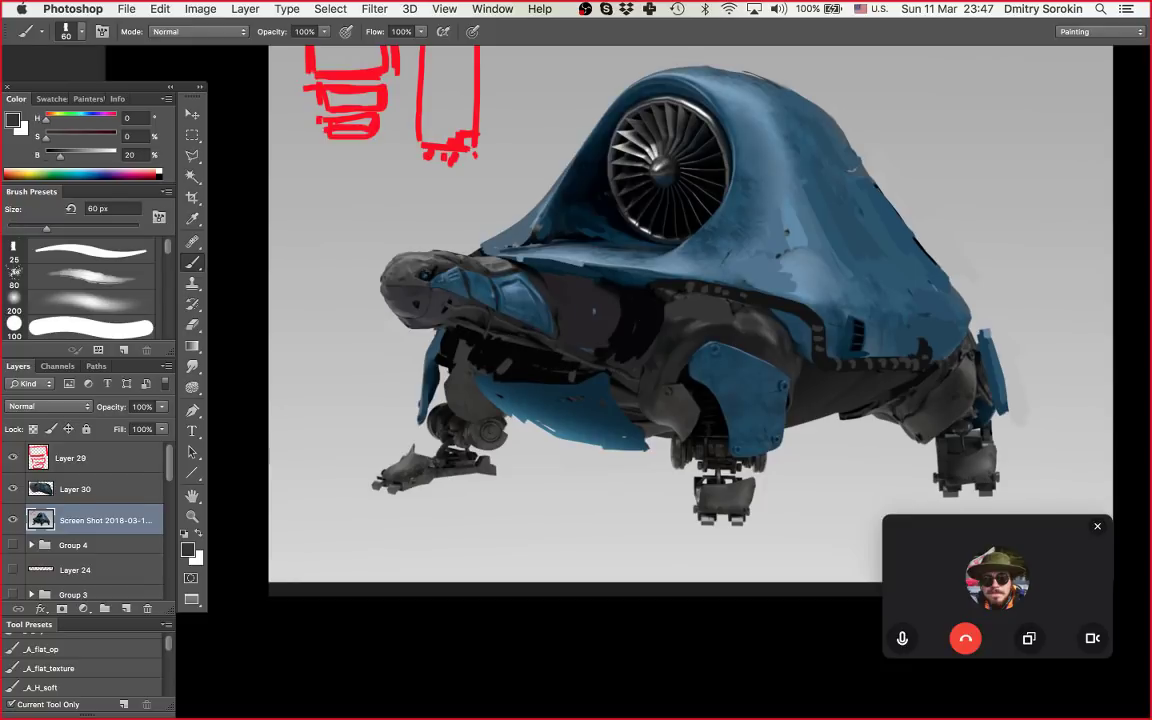
key("super+z")
mouse_move(512, 330)
left_mouse_down()
mouse_move(512, 340)
mouse_move(456, 334)
left_mouse_up()
left_click(460, 337, "alt")
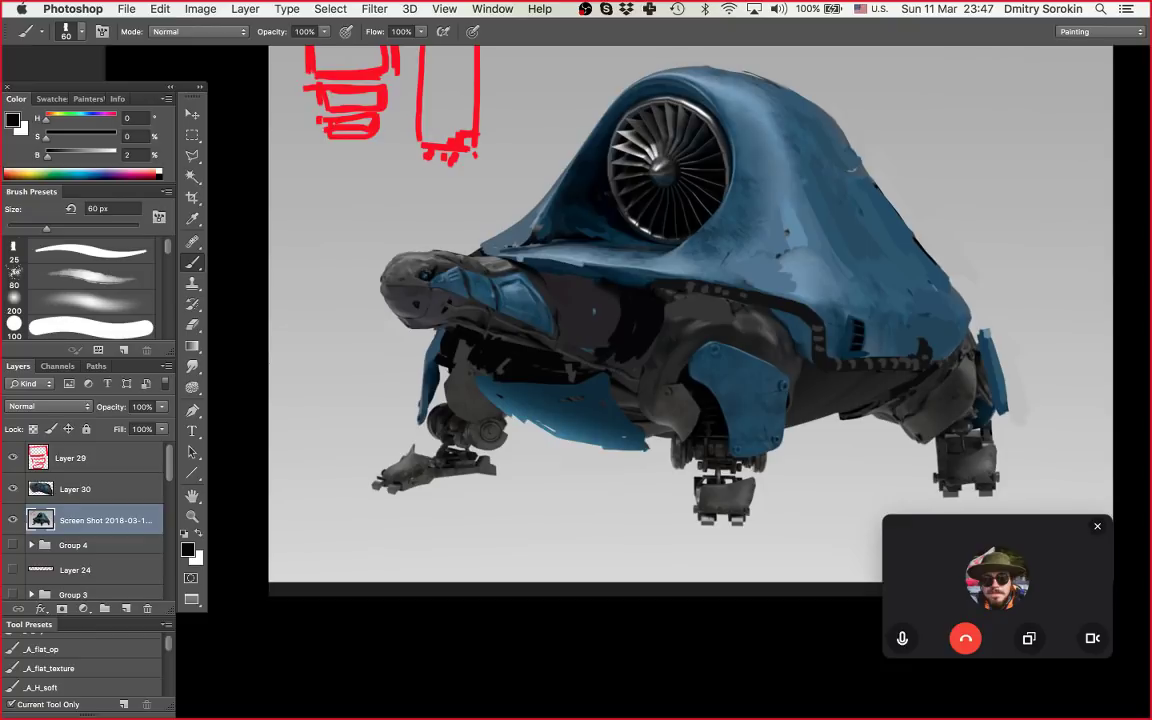
Step: Paint a raised upper corner on the belly panel with sampled blues, reducing the brush to 45 px
left_click(441, 343, "alt")
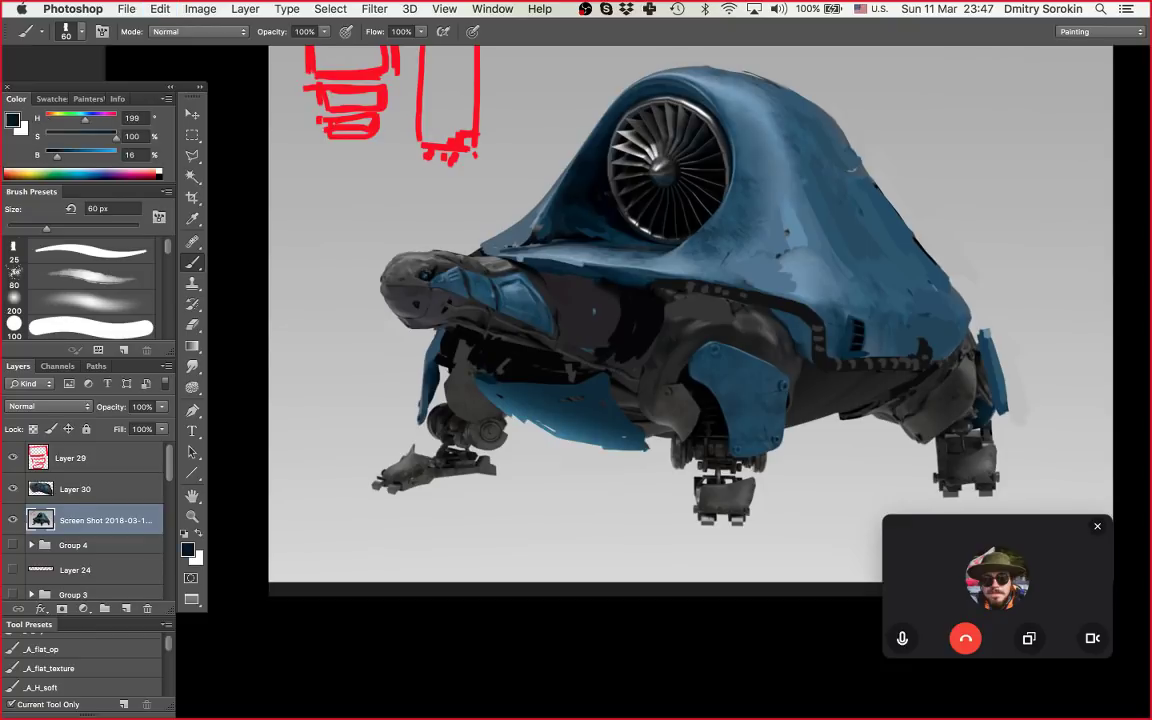
left_click(560, 233, "alt")
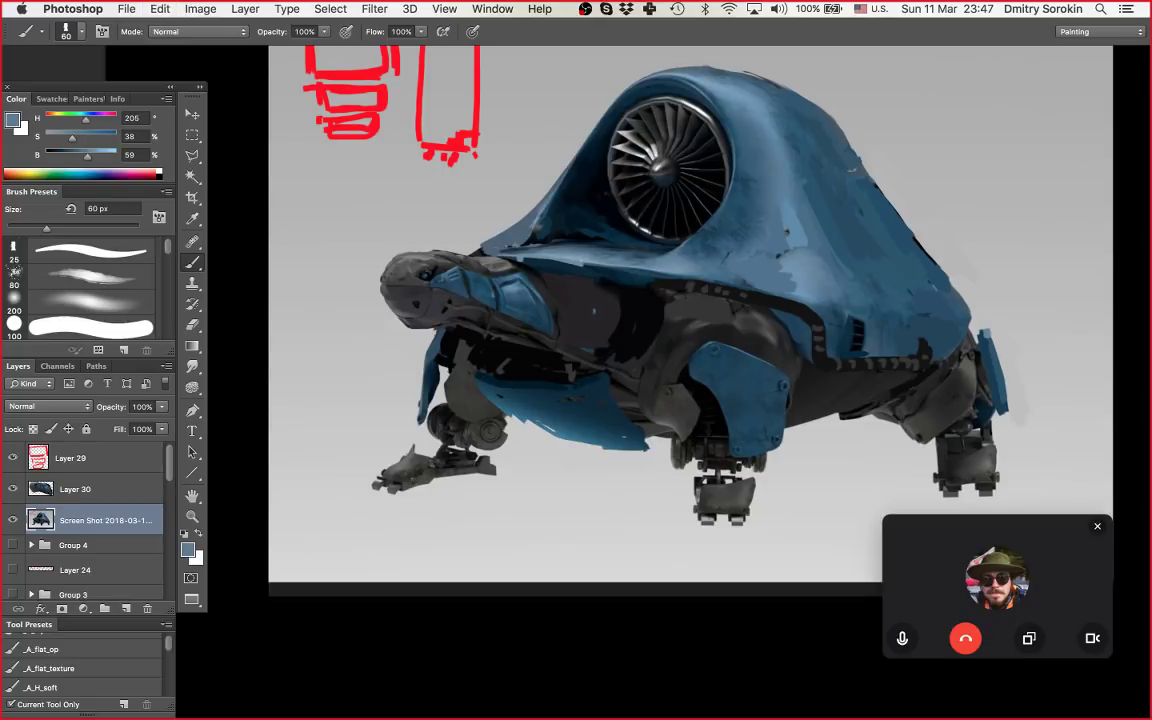
left_click(683, 213, "alt")
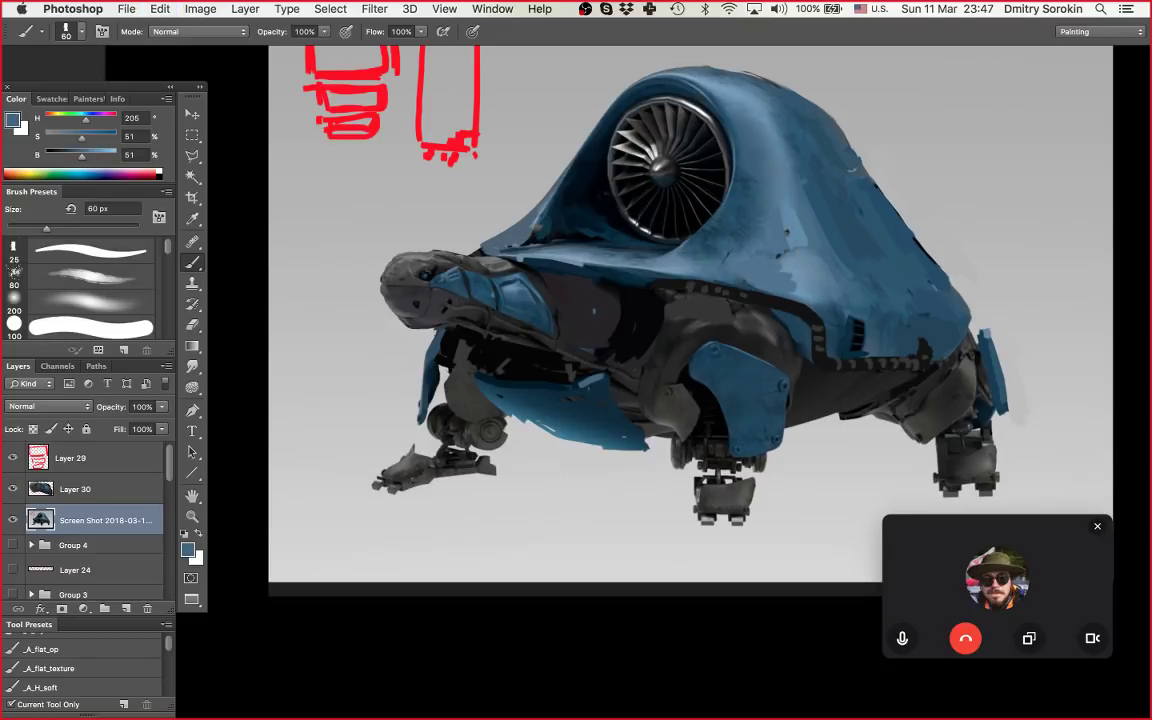
key("bracketleft")
key("bracketleft")
left_click(540, 350, "alt")
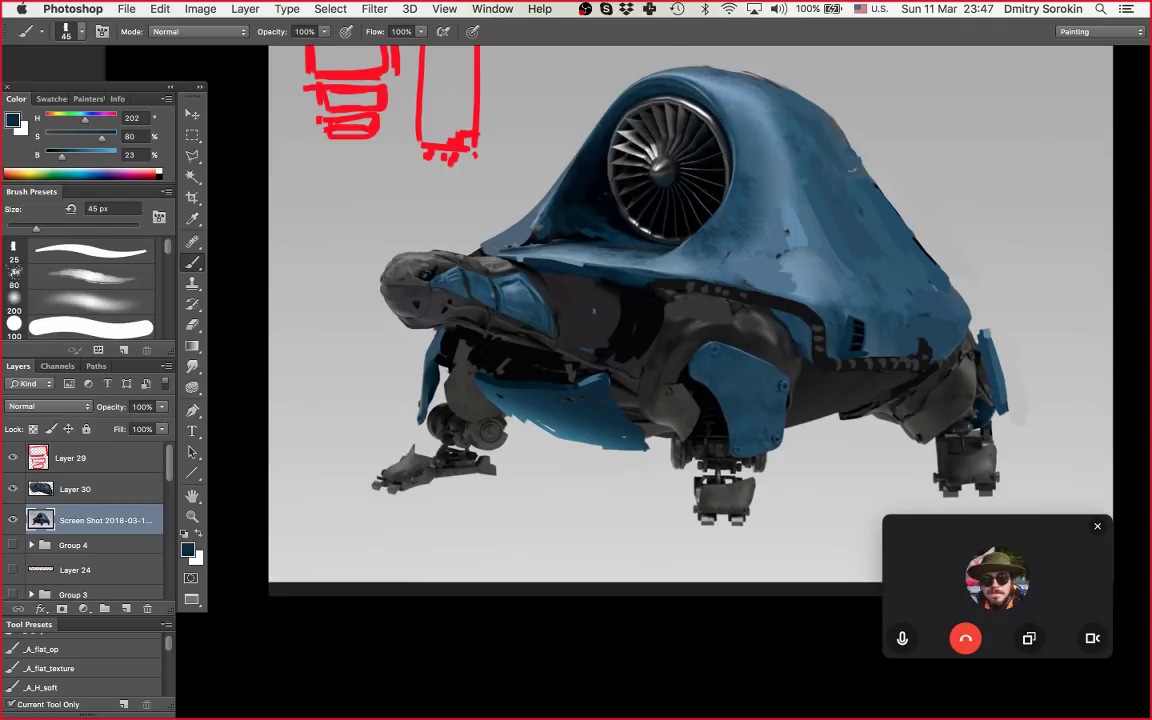
Step: Copy the lower part of the near front leg onto a new layer and move the copy under the head and neck
key("z")
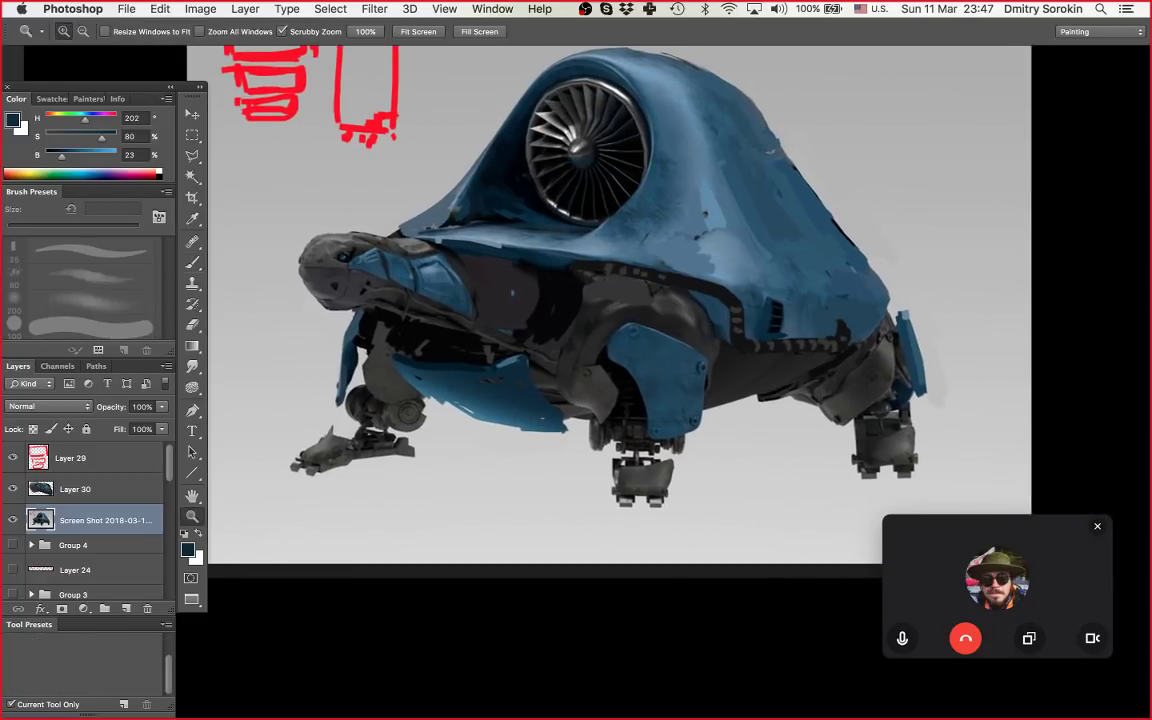
left_click_drag(588, 315, 682, 300)
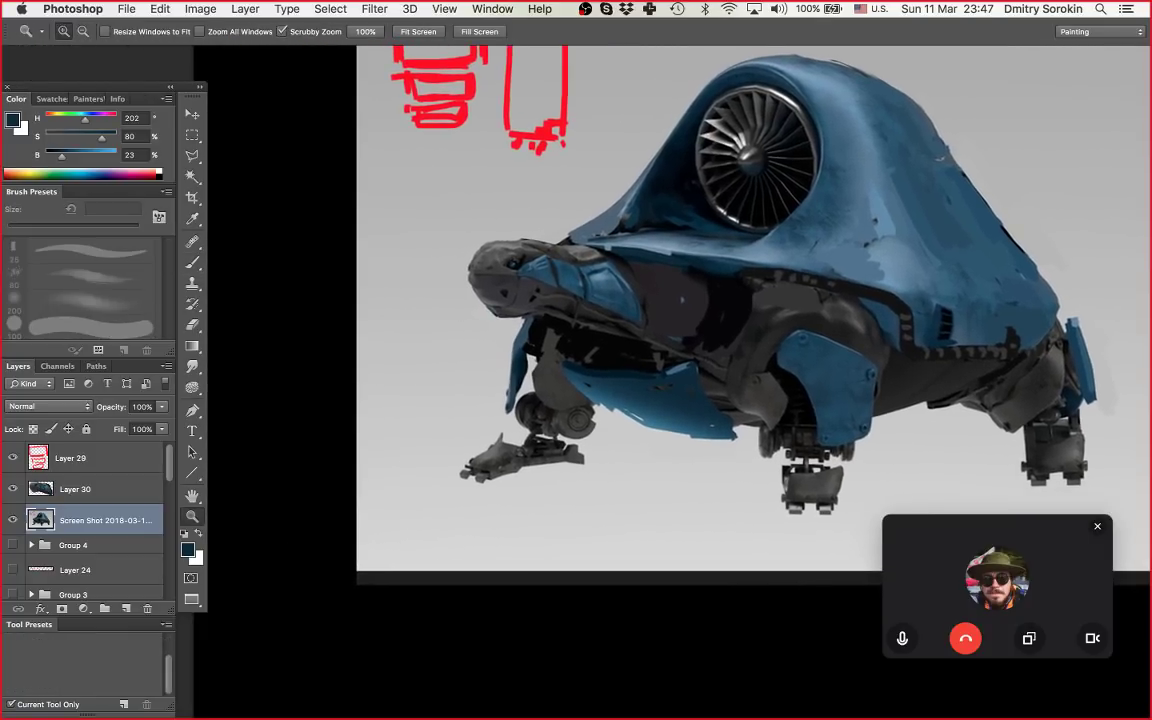
scroll(700, 300, "right", 4)
key("m")
left_click_drag(633, 381, 830, 523)
key("super+c")
key("super+v")
key("v")
left_click_drag(820, 400, 637, 295)
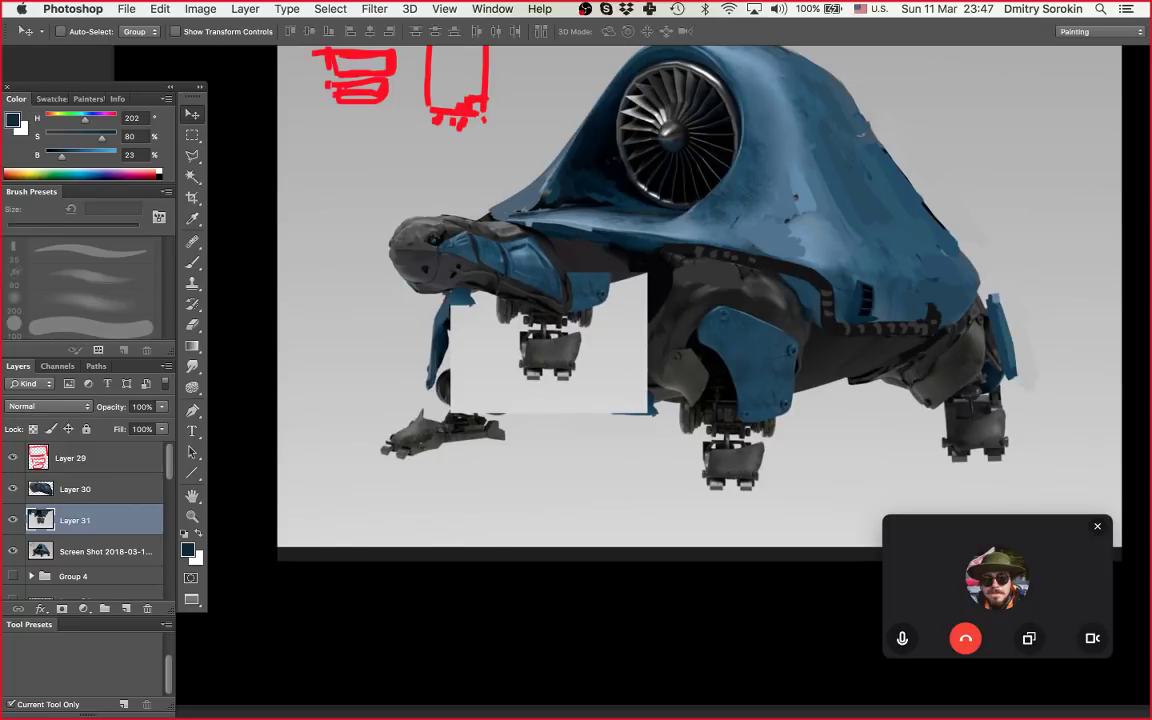
Step: Hide the light background of the copied leg layer by lowering This Layer's white limit in Blend If to 117
double_click(118, 520)
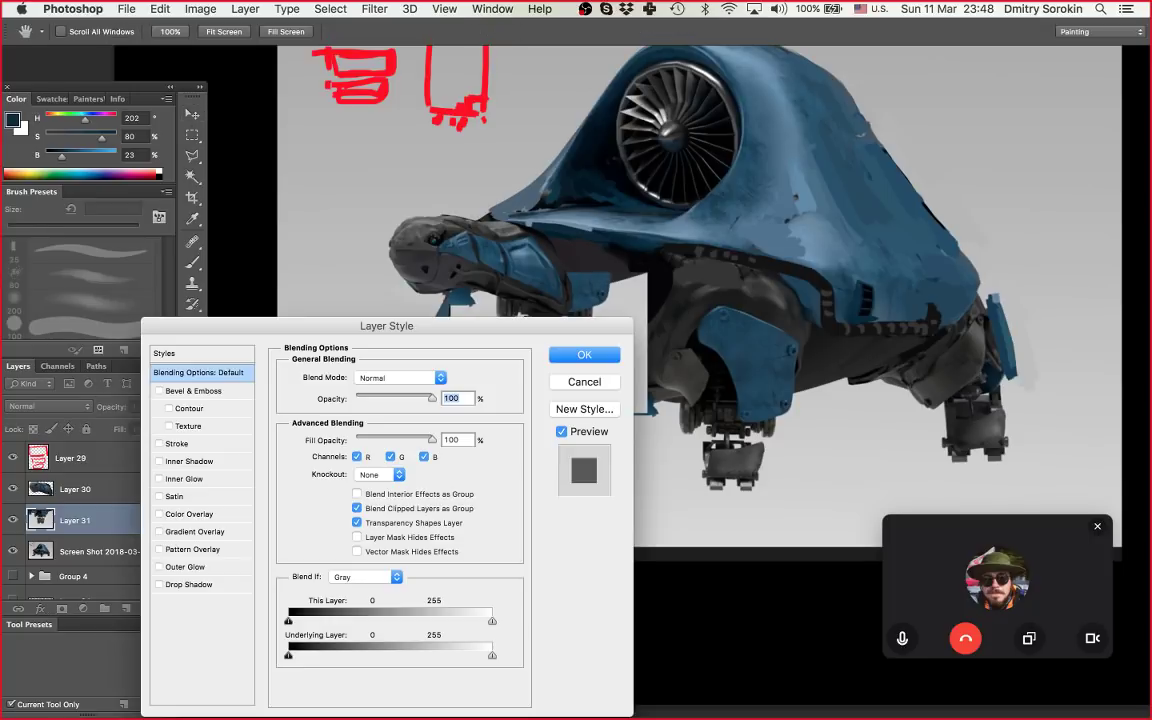
left_click_drag(520, 318, 1056, 81)
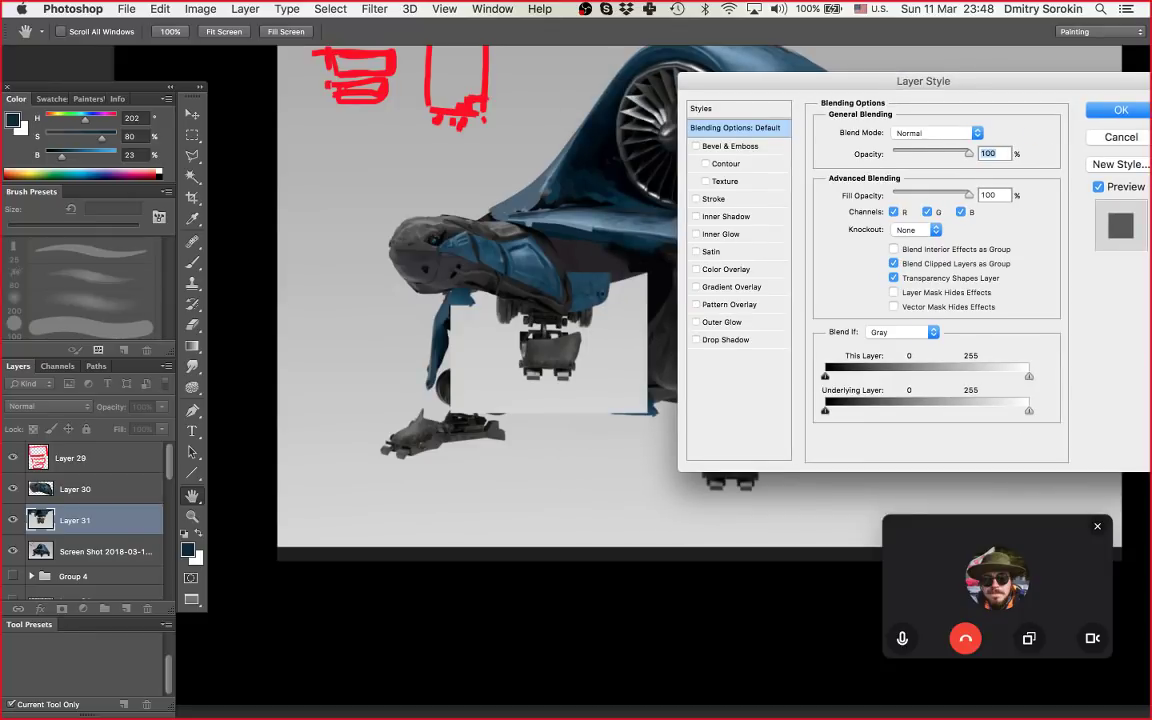
left_click_drag(1028, 376, 918, 376)
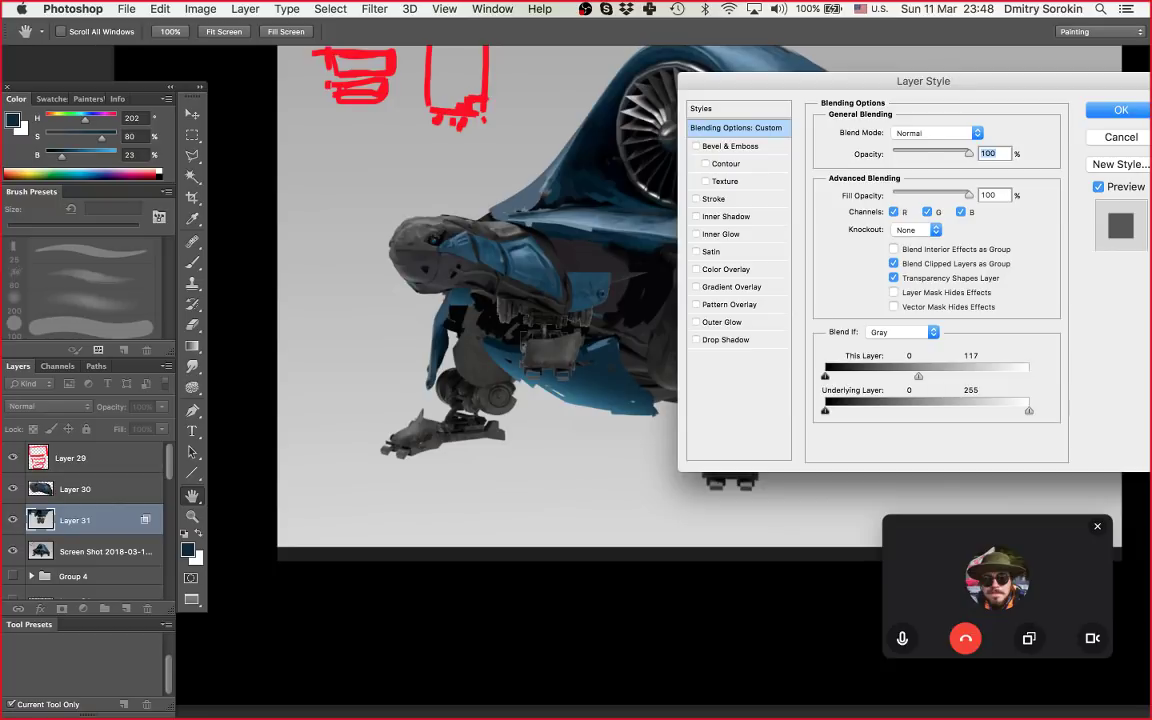
key("Return")
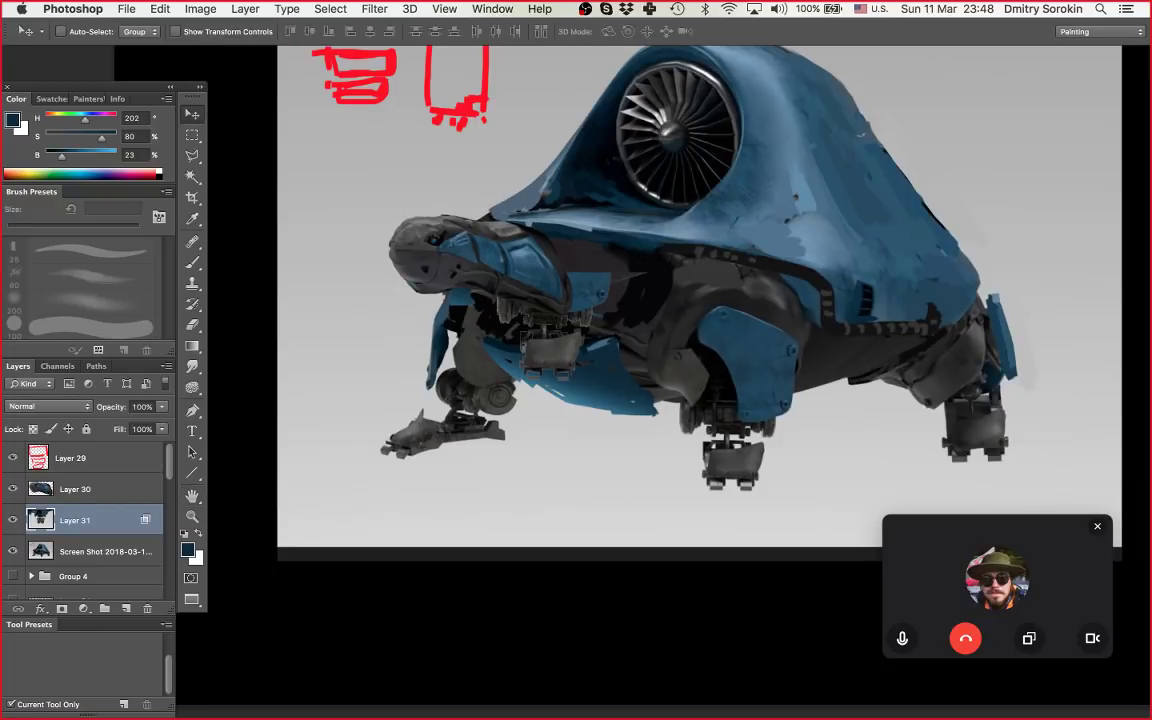
Step: Skew, stretch and flatten the copied leg part with Free Transform, fitting it between the neck and the blue belly panel
key("super+t")
left_click_drag(646, 342, 684, 367)
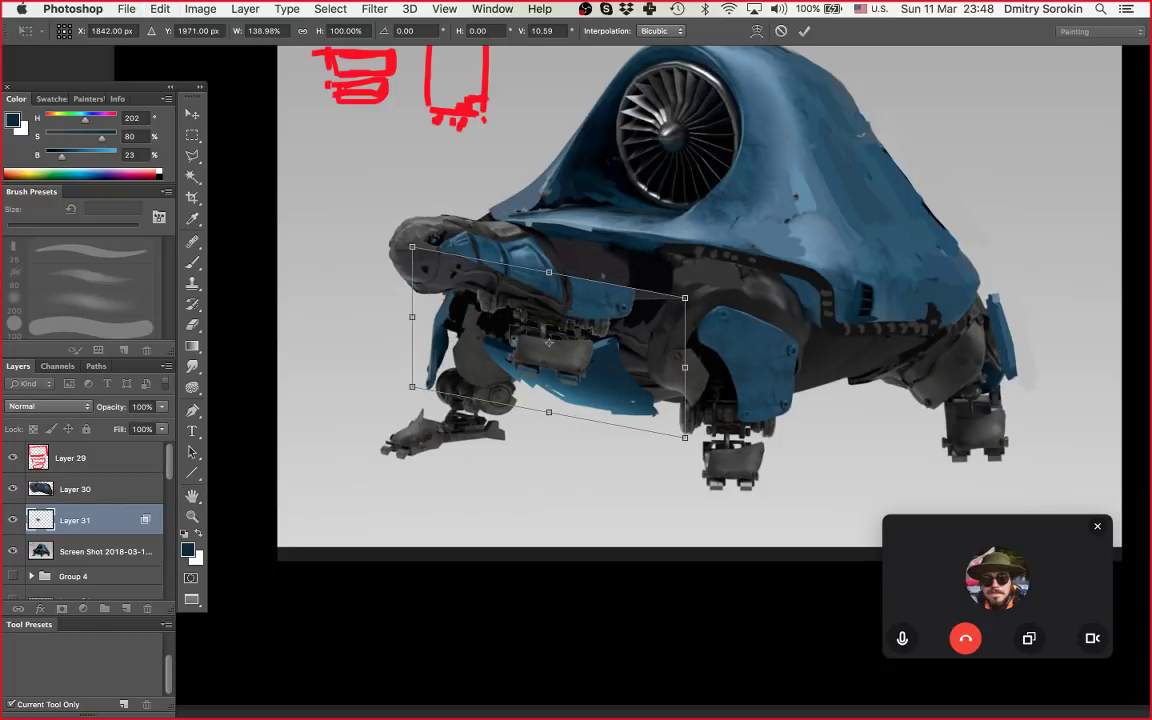
left_click_drag(549, 272, 492, 386)
left_click_drag(549, 342, 561, 318)
key("Return")
Step: Lower Layer 31's opacity to 45%, then lasso and delete the copied parts covering the belly panel and front leg
key("super+space")
left_click_drag(483, 391, 507, 391)
key("e")
left_click_drag(355, 322, 398, 312)
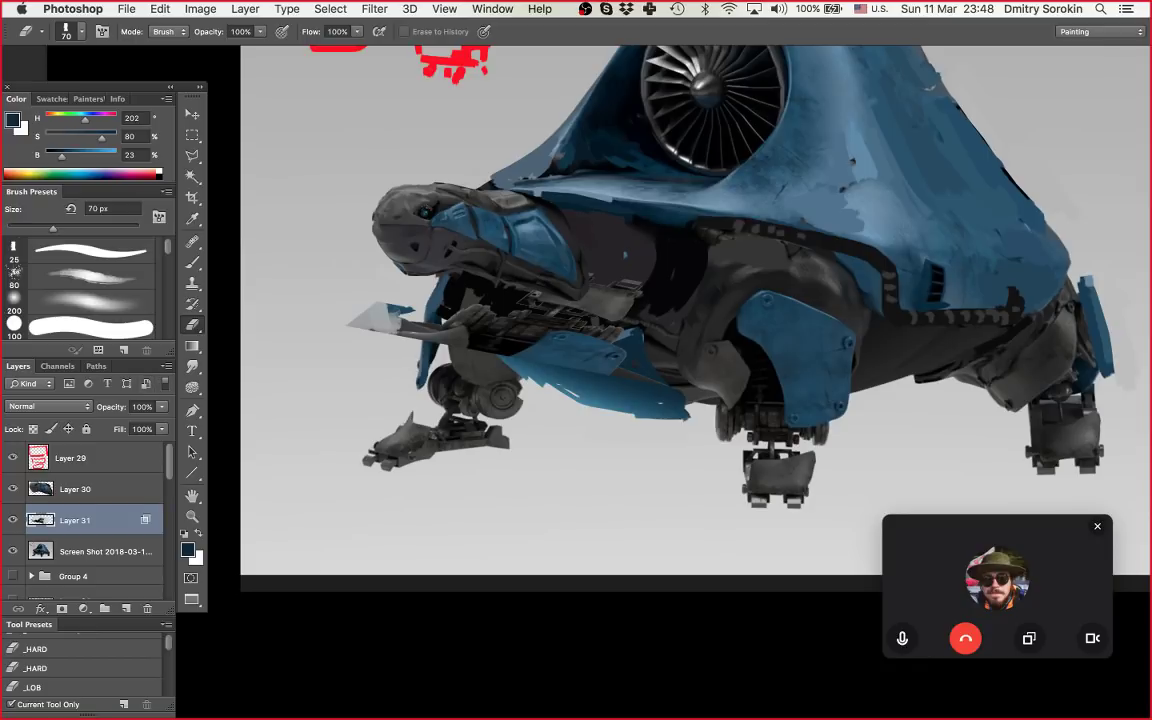
left_click_drag(162, 407, 121, 423)
key("l")
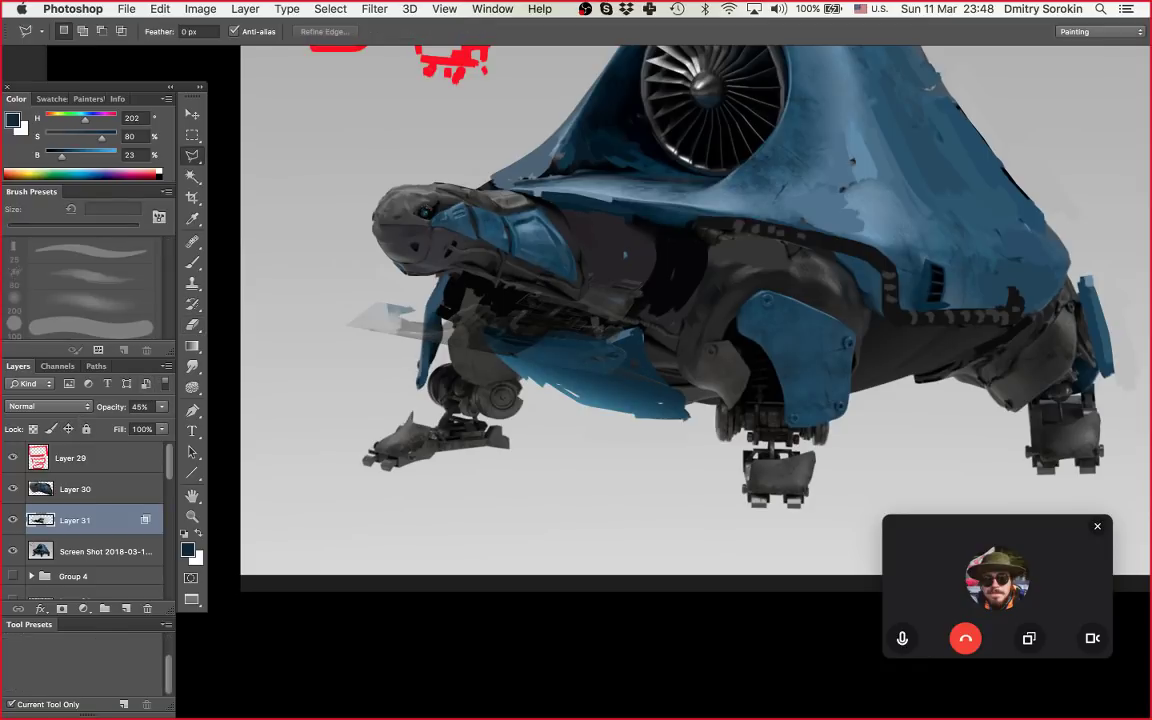
left_click(304, 369)
left_click(310, 303)
mouse_move(403, 257)
left_mouse_down()
mouse_move(470, 268)
mouse_move(502, 331)
left_mouse_up()
mouse_move(604, 342)
left_mouse_down()
mouse_move(784, 419)
mouse_move(313, 473)
left_mouse_up()
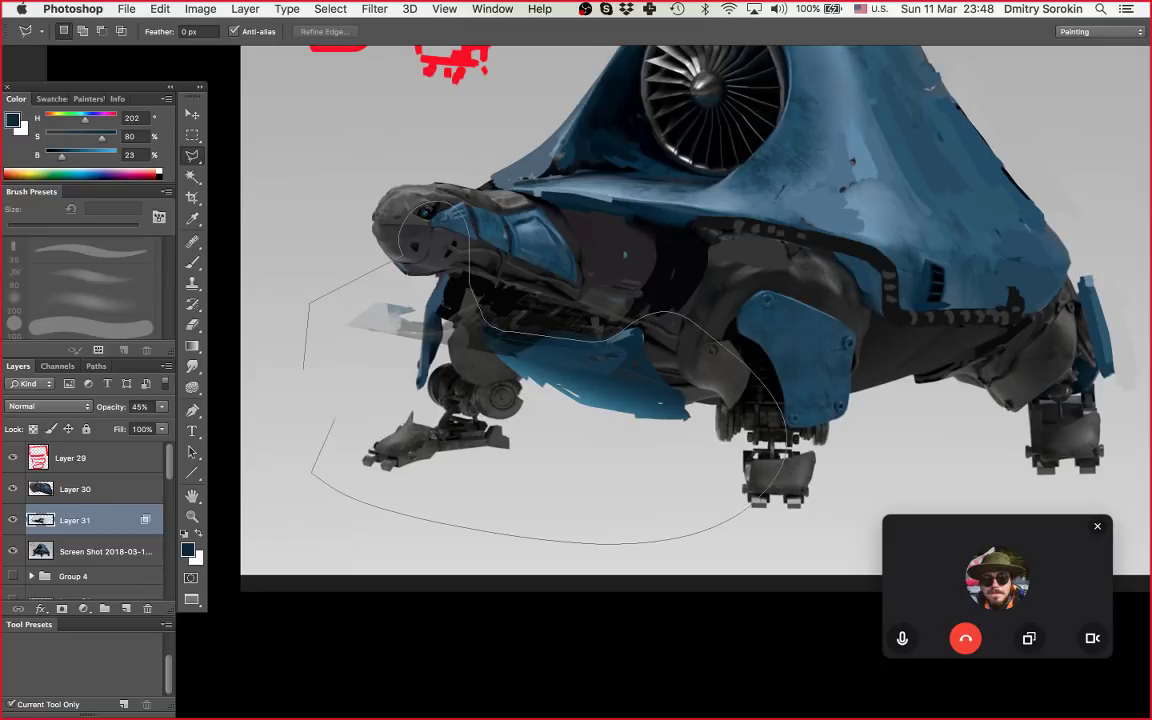
double_click(340, 415)
key("BackSpace")
key("super+d")
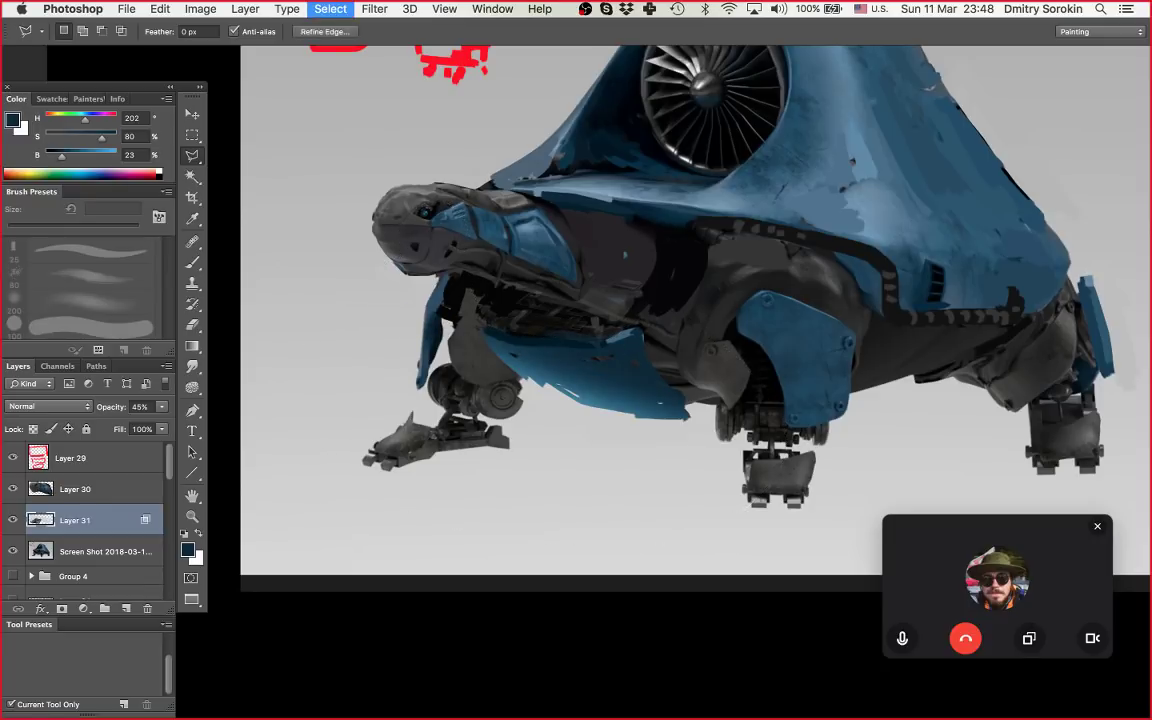
Step: Restore Layer 31's opacity to 100% and delete the leftover copied piece overlapping the neck
key("super+shift+d")
key("super+d")
left_click(162, 406)
left_click_drag(123, 423, 167, 423)
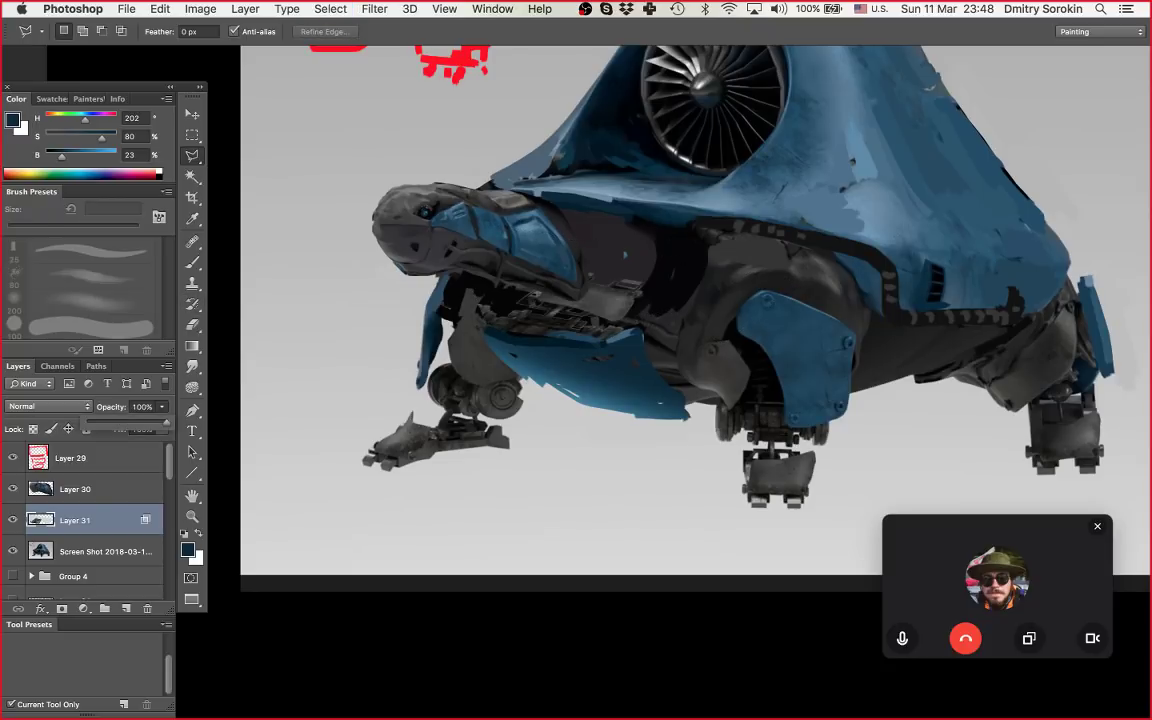
left_click(590, 207)
mouse_move(589, 206)
left_mouse_down()
mouse_move(535, 212)
mouse_move(523, 283)
mouse_move(619, 312)
mouse_move(682, 166)
mouse_move(590, 207)
left_mouse_up()
key("Delete")
key("super+d")
key("ctrl+d")
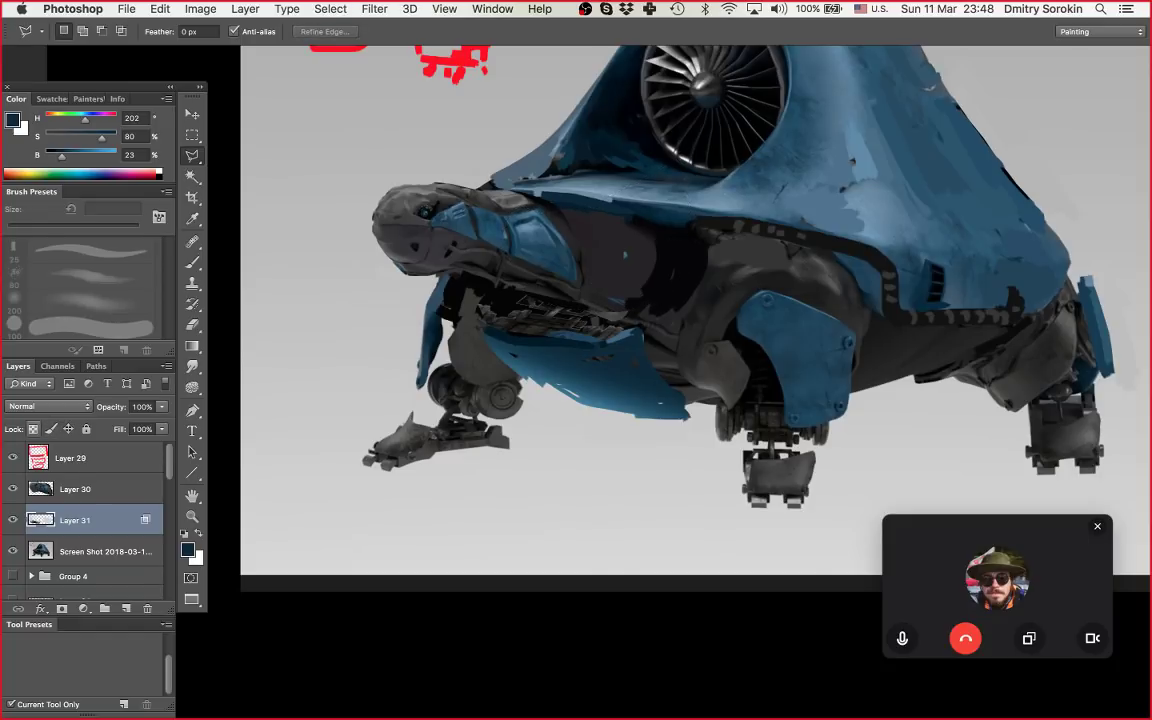
Step: Lock Layer 31's transparent pixels and prepare a soft 250 px brush in Multiply mode with a sampled near-black
key("slash")
key("z")
key("ctrl+0")
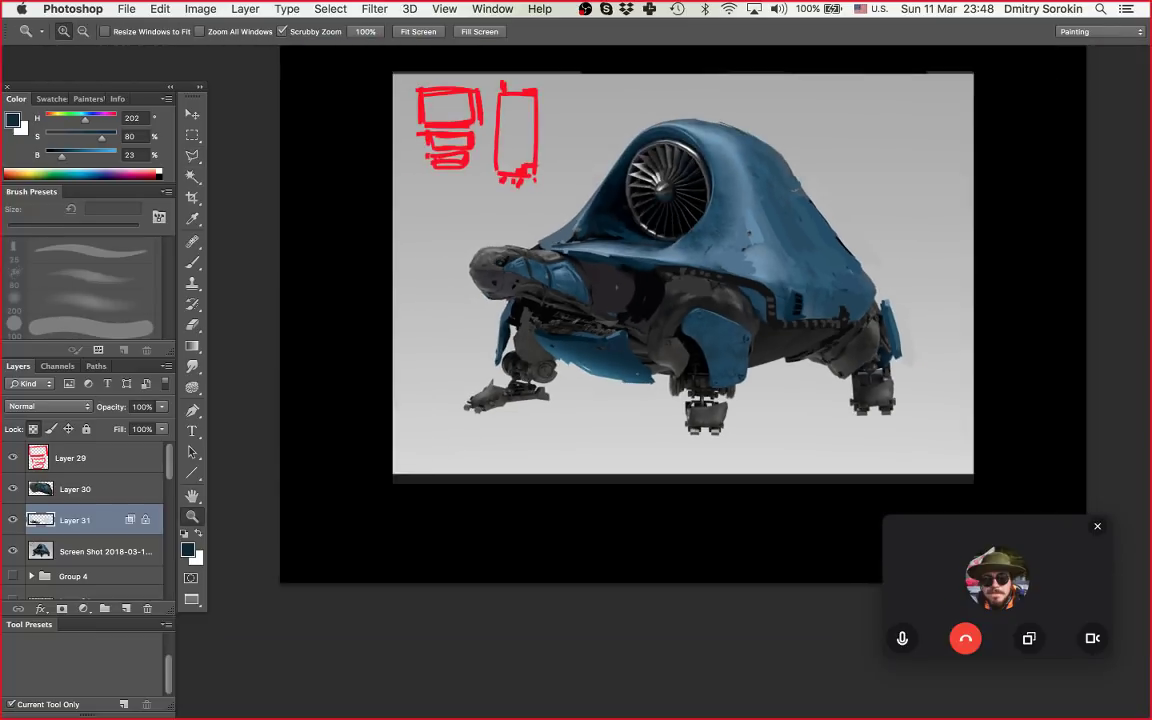
key("b")
left_click(90, 302)
key("z")
left_click(581, 286)
key("b")
left_click(640, 298, "alt")
right_click(627, 285, "shift")
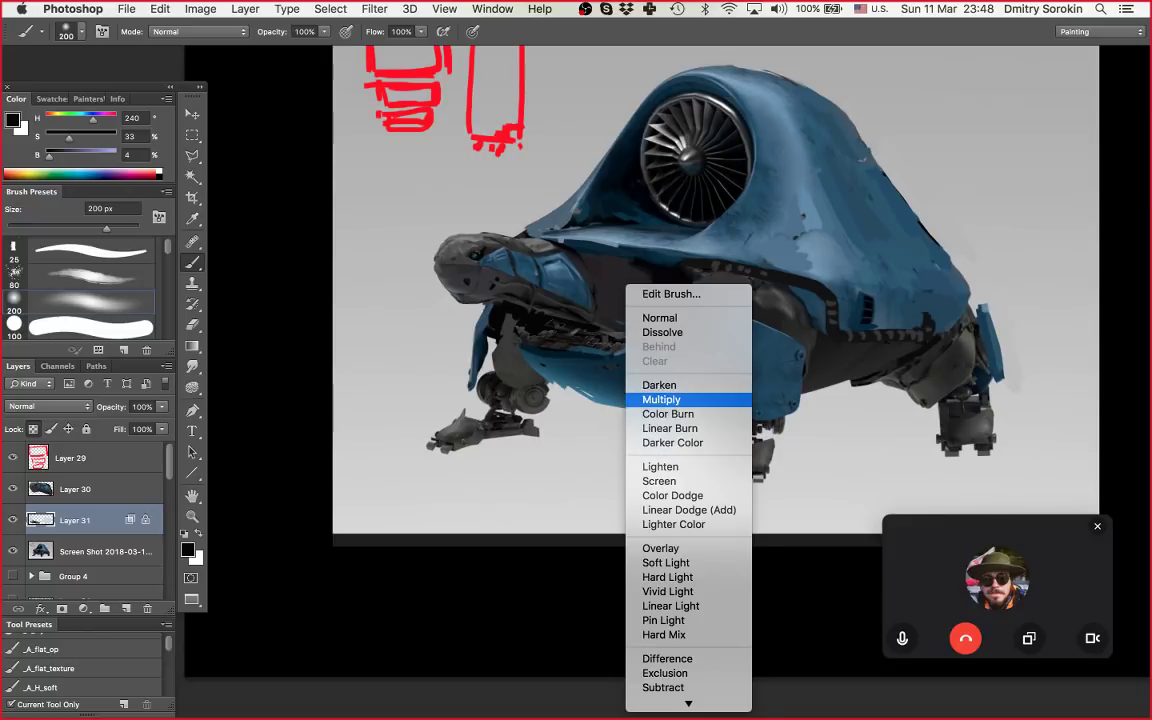
left_click(680, 398)
key("bracketright")
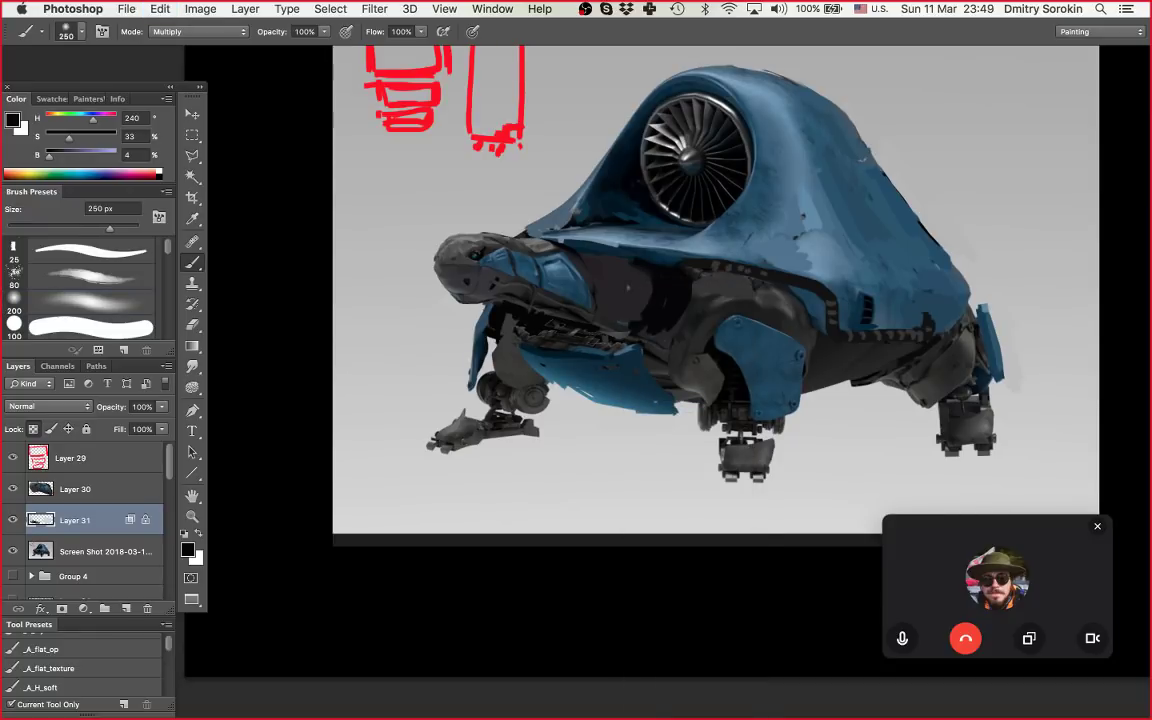
Step: Merge a new blank layer into Layer 31 and reset its Blend If white limit
key("super+shift+n")
key("Return")
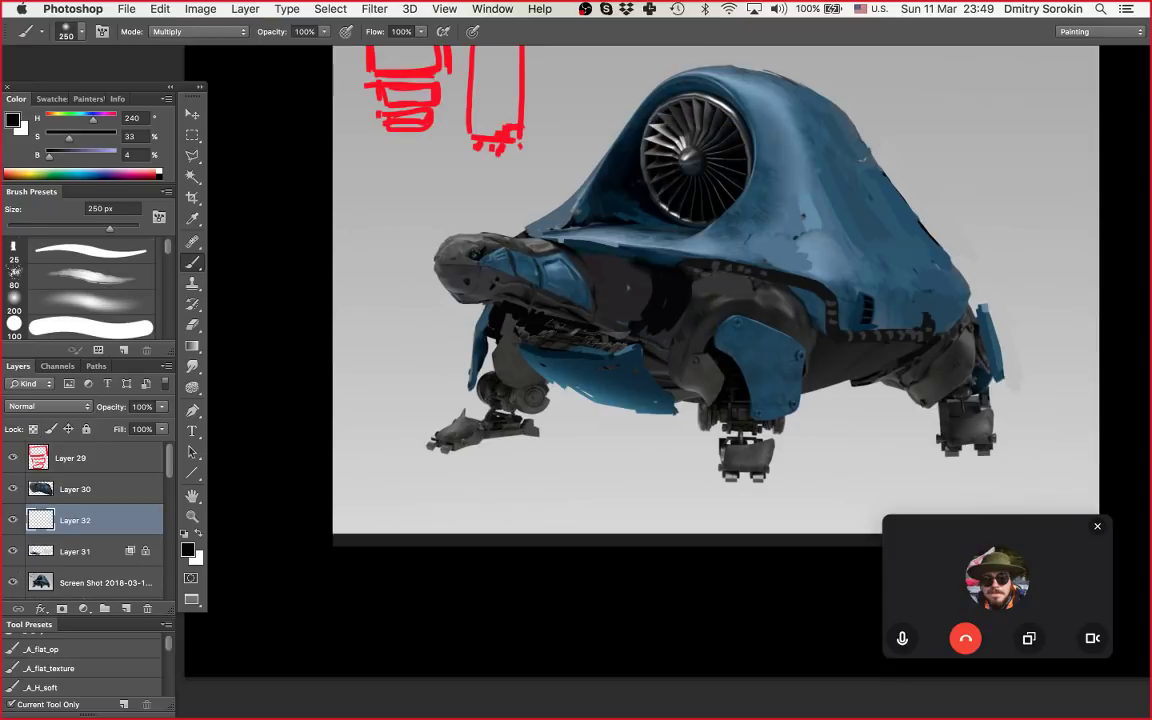
key("super+e")
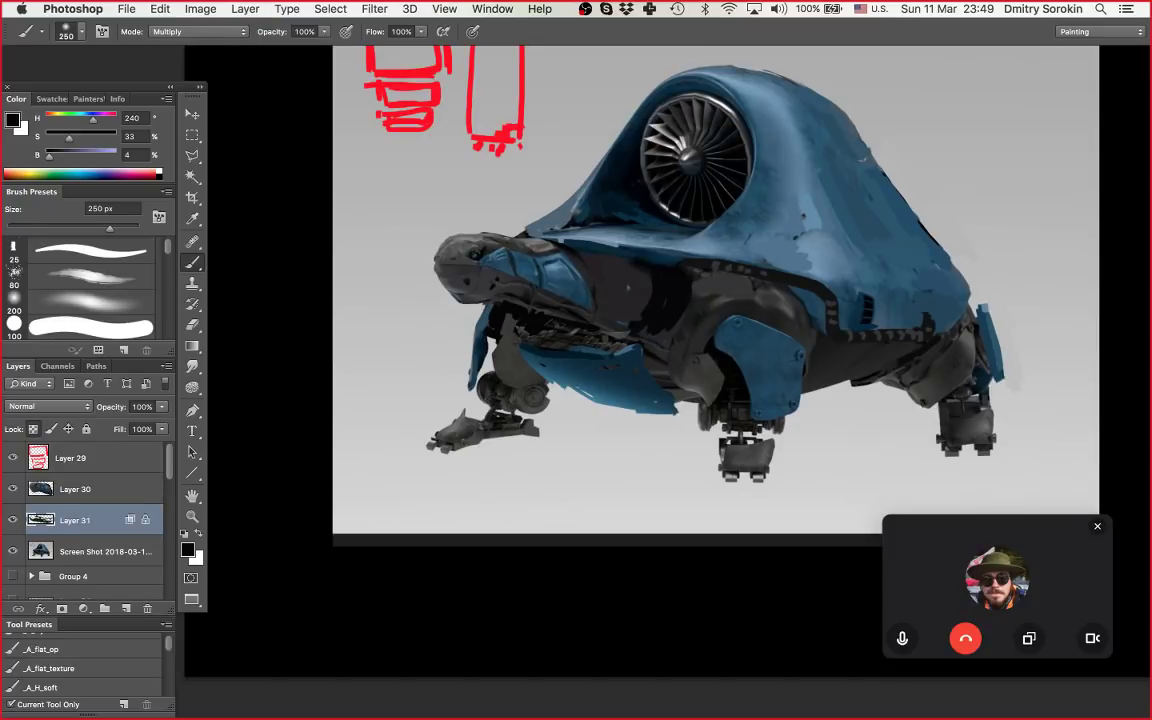
double_click(105, 520)
left_click_drag(900, 377, 1011, 377)
key("Return")
Step: Darken the mechanical details beneath the head with soft Multiply strokes, undoing the first stroke
key("super+space")
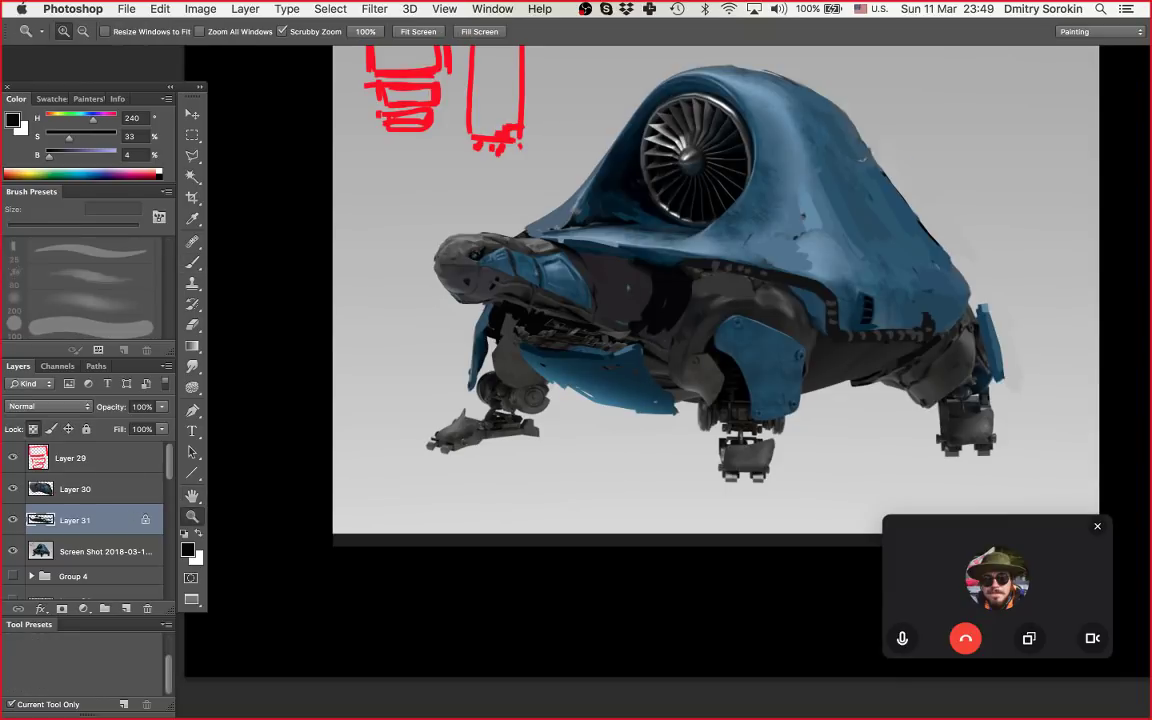
left_click(600, 338, "super")
left_click_drag(600, 338, 560, 337)
key("b")
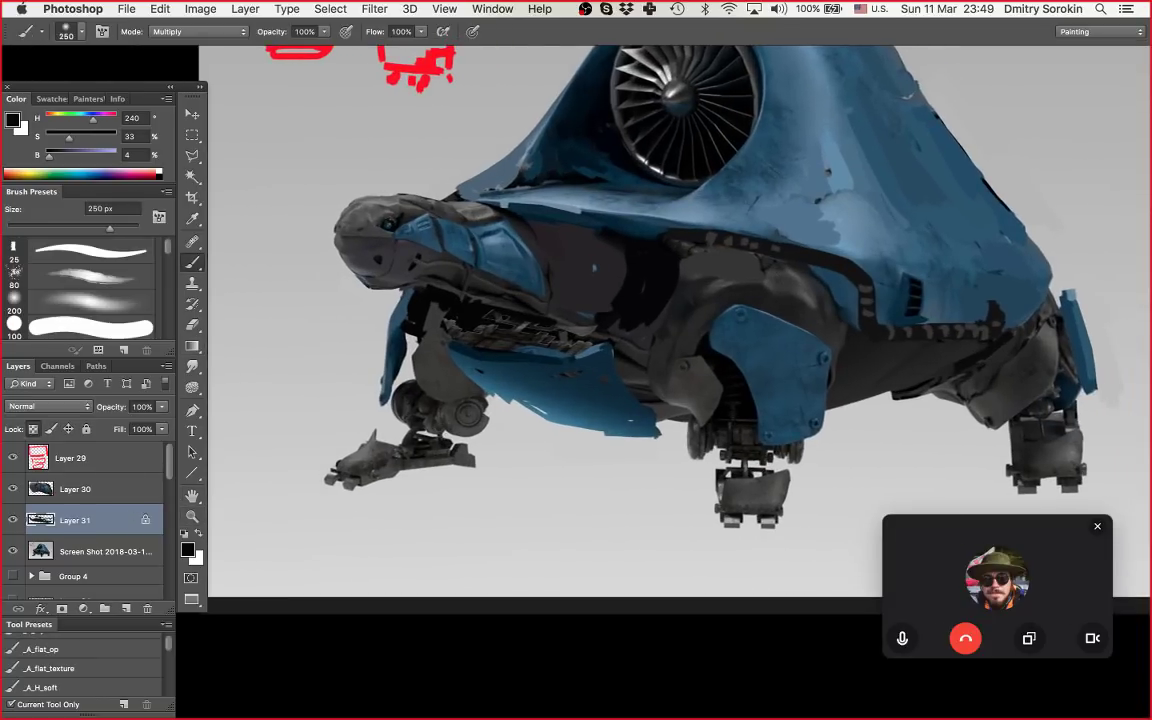
left_click_drag(405, 296, 492, 317)
key("super+z")
left_click_drag(446, 284, 472, 296)
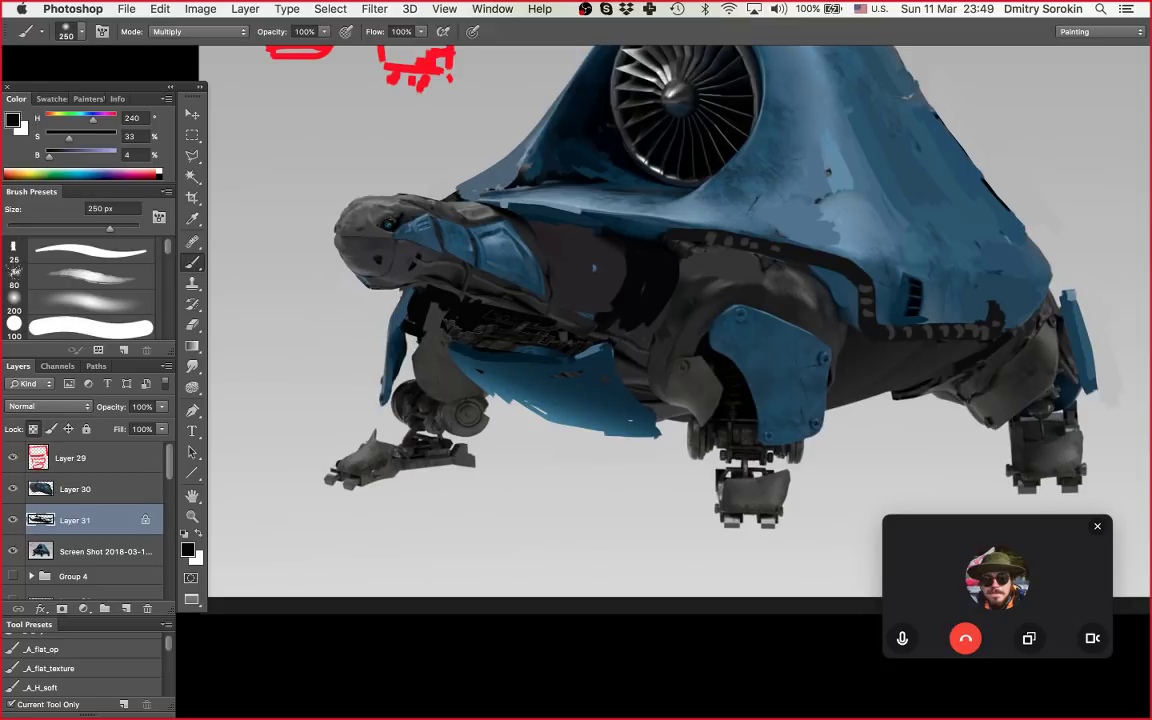
key("z")
mouse_move(625, 310)
left_mouse_down()
mouse_move(550, 310)
mouse_move(572, 310)
left_mouse_up()
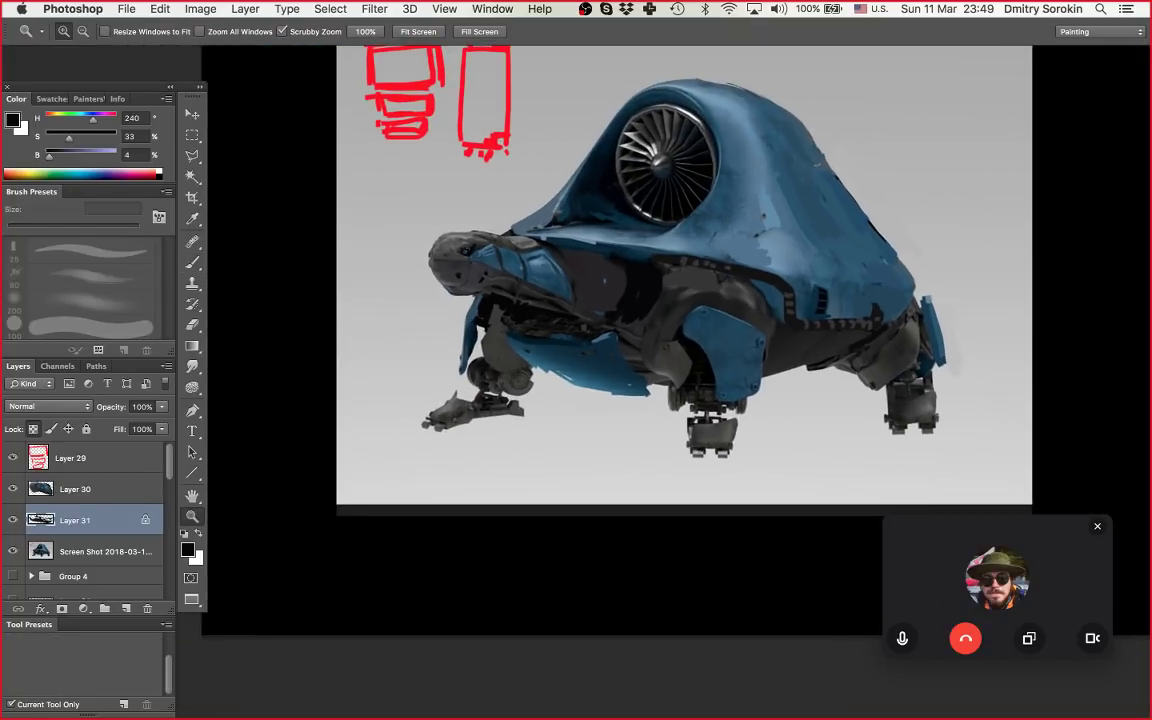
scroll(685, 275, "right", 5)
scroll(685, 275, "up", 1)
key("b")
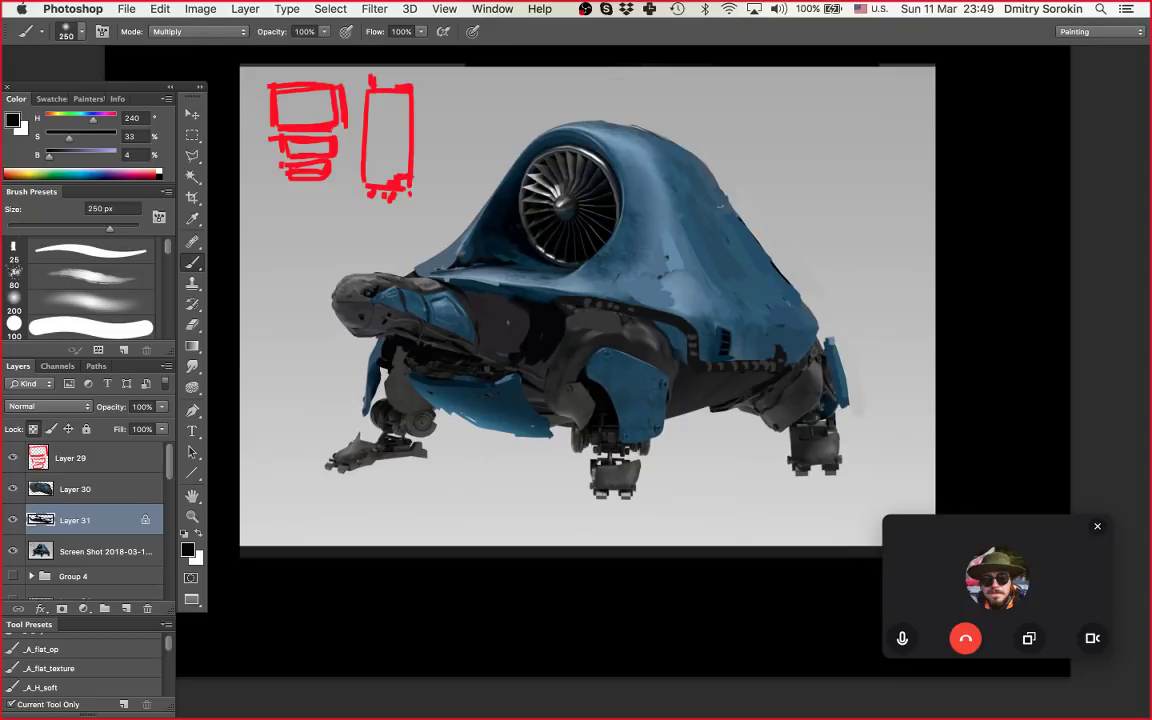
key("z")
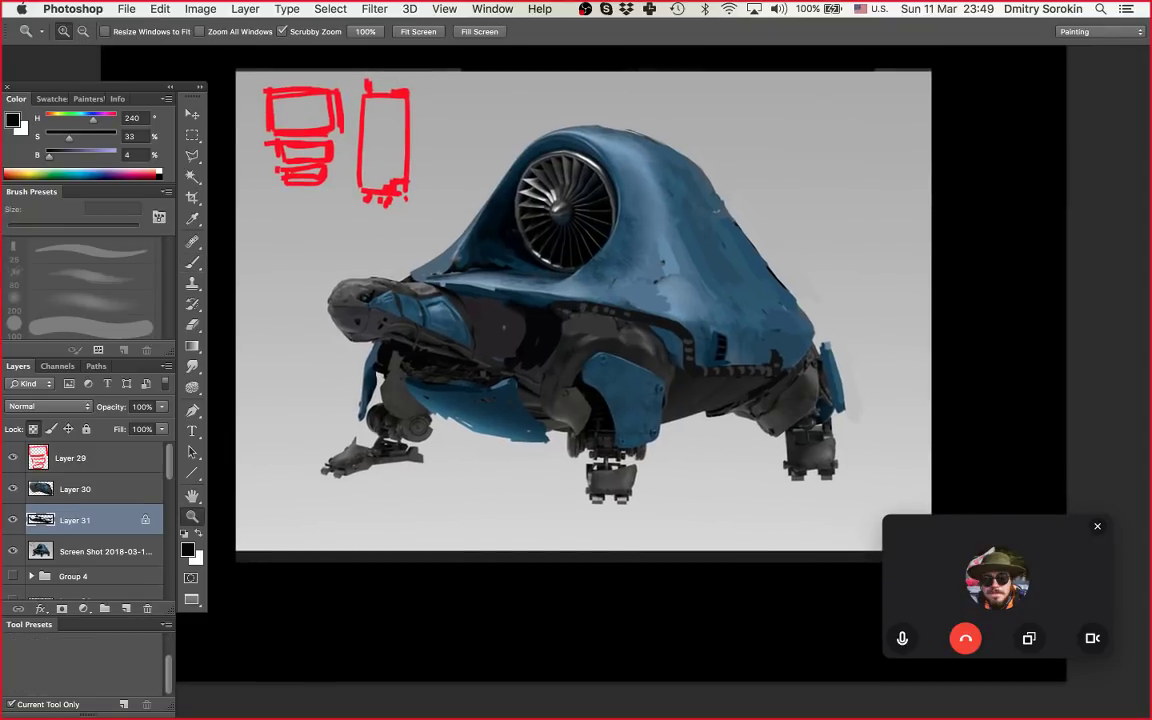
Step: Group the screenshot layer and all repaint layers above it, and add an empty layer directly below the group
left_click(105, 552)
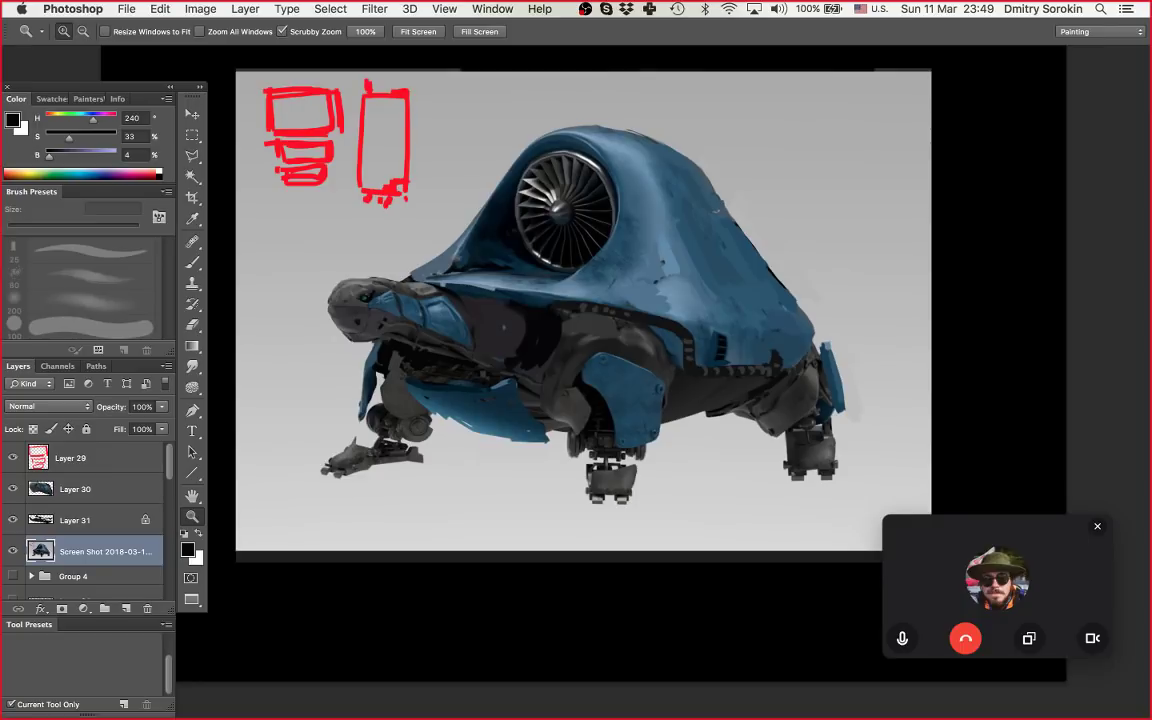
left_click(90, 458, "shift")
key("super+g")
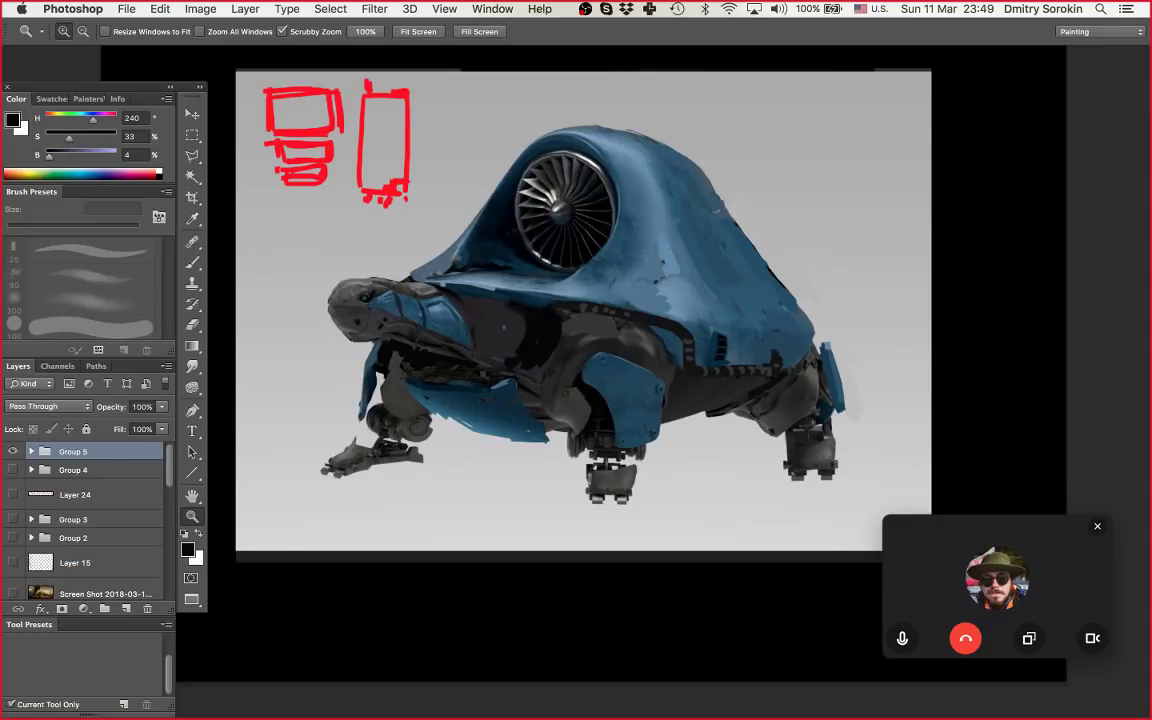
left_click(126, 608)
left_click_drag(75, 483, 75, 446)
key("alt+bracketleft")
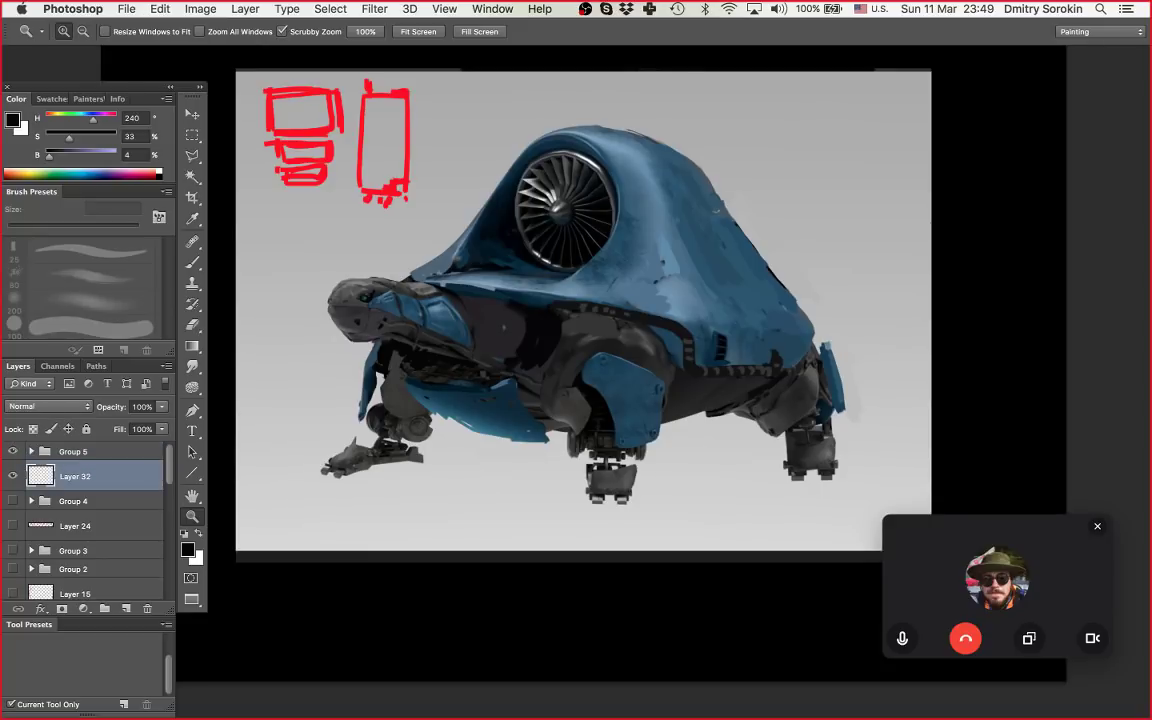
Step: Place the original vehicle screenshot from the Finder's Desktop folder into the Photoshop document beneath Group 5
mouse_move(489, 700)
left_click(382, 700)
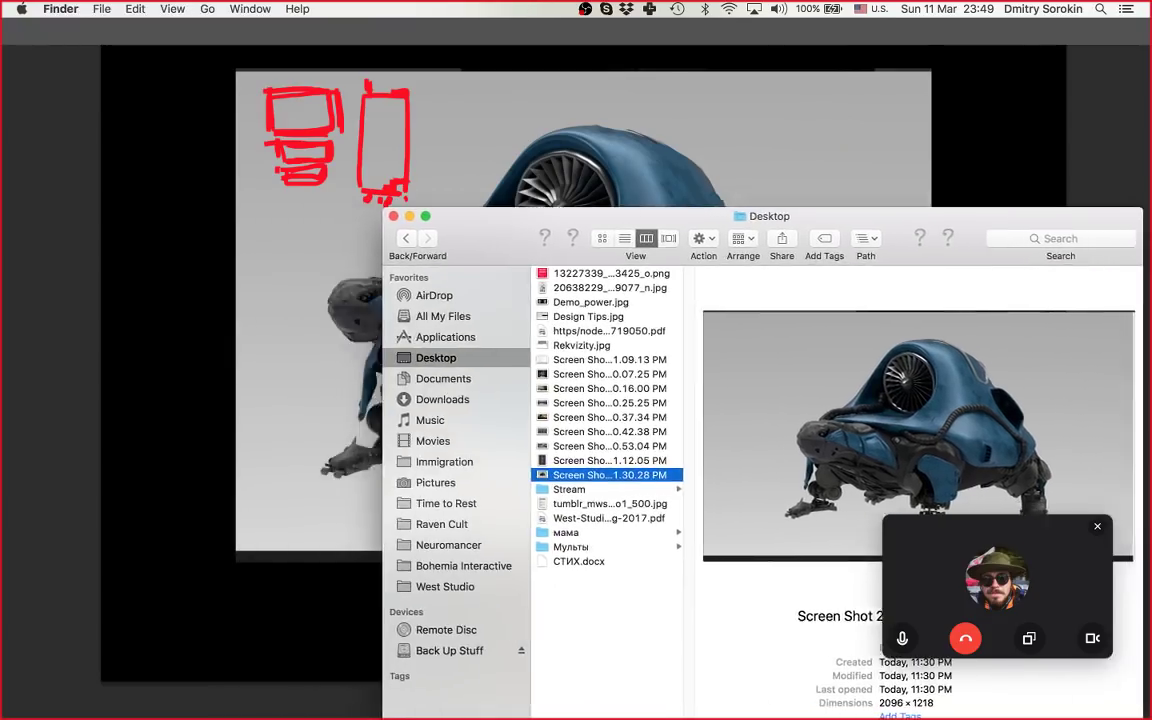
left_click_drag(620, 217, 713, 223)
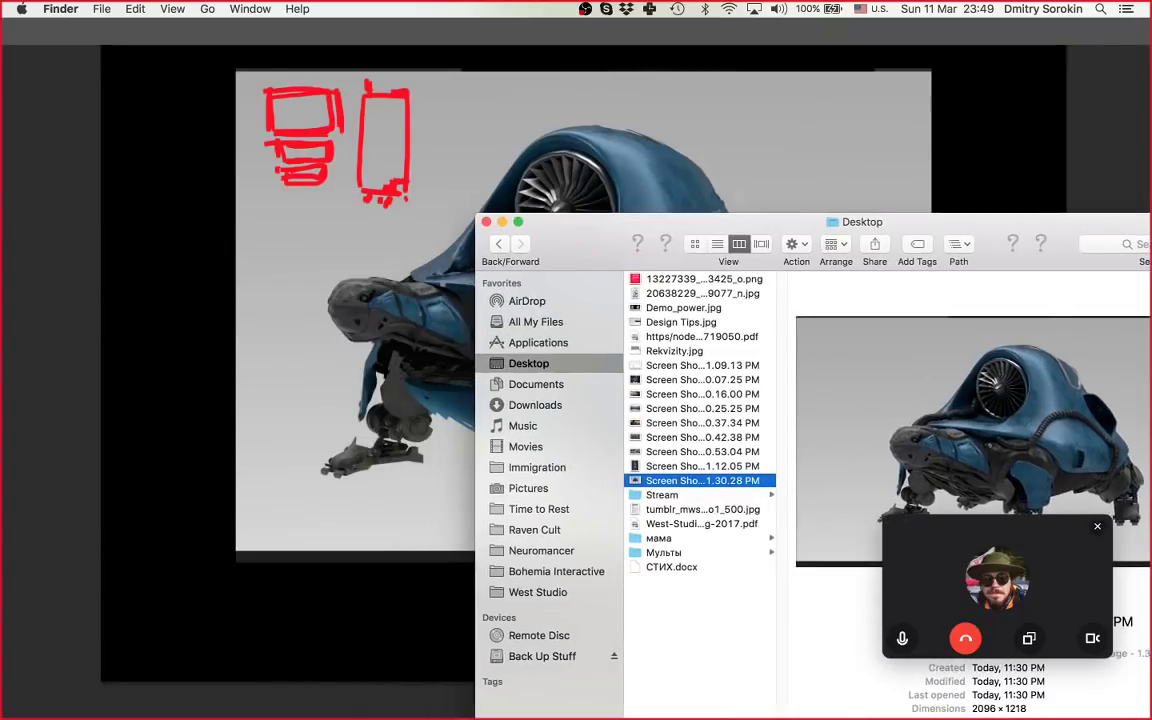
left_click_drag(702, 480, 430, 220)
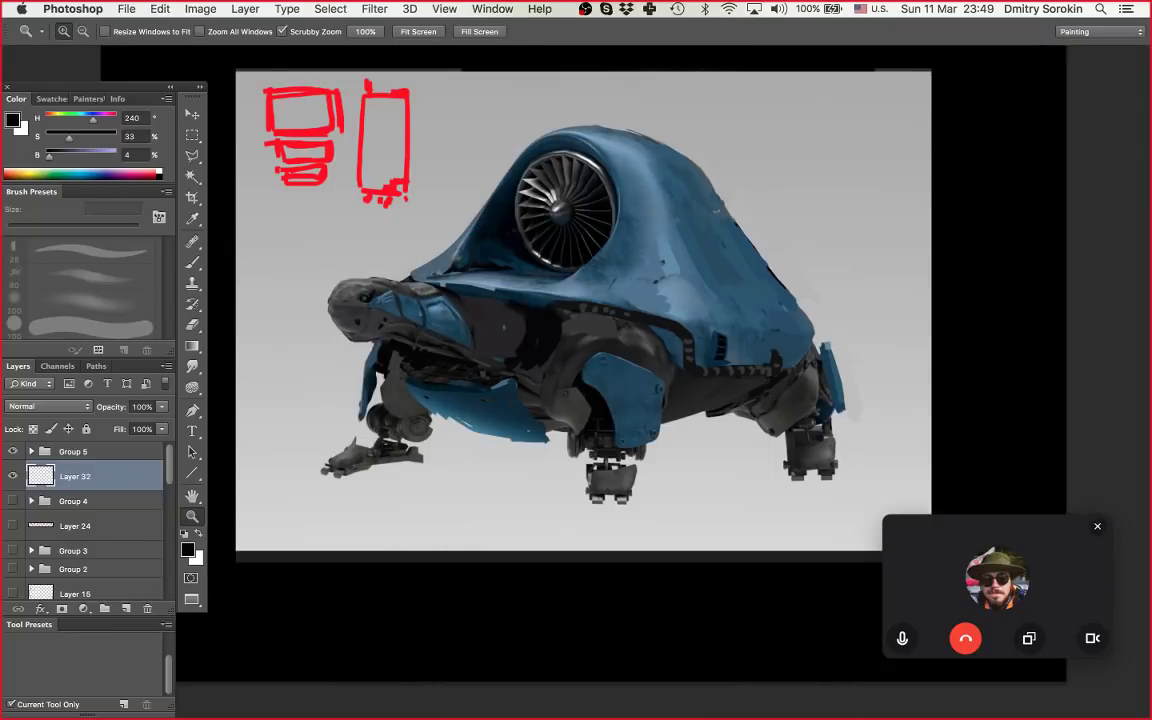
key("Return")
key("super+minus")
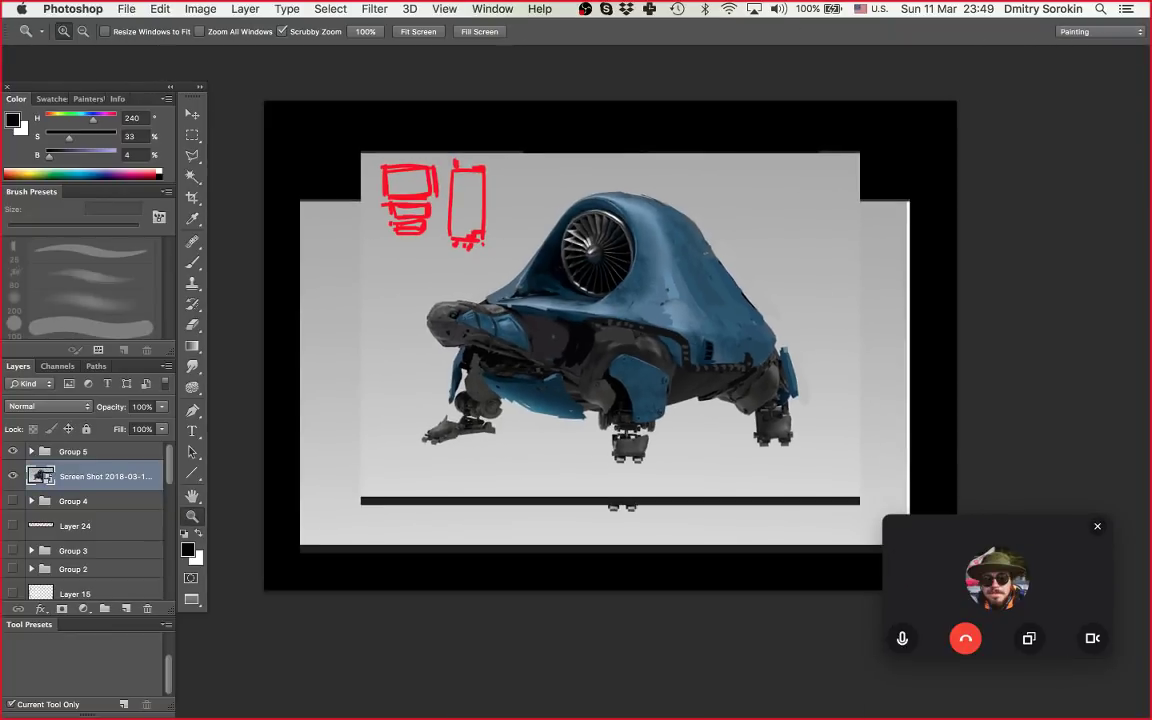
Step: Set Group 5's opacity to 60% and scale the placed original to 96.93%, moving it to match the repainted vehicle
left_click(100, 452)
left_click_drag(162, 407, 133, 422)
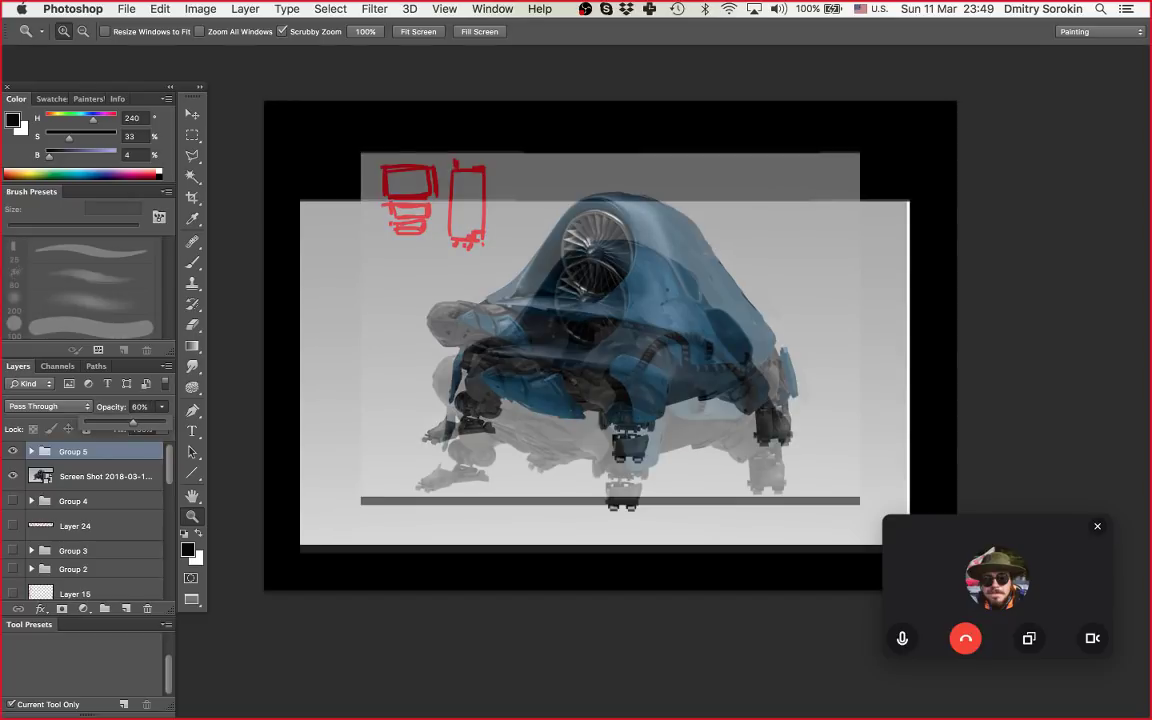
left_click(42, 476)
key("super+t")
left_click_drag(703, 347, 712, 295)
left_click_drag(917, 501, 908, 496)
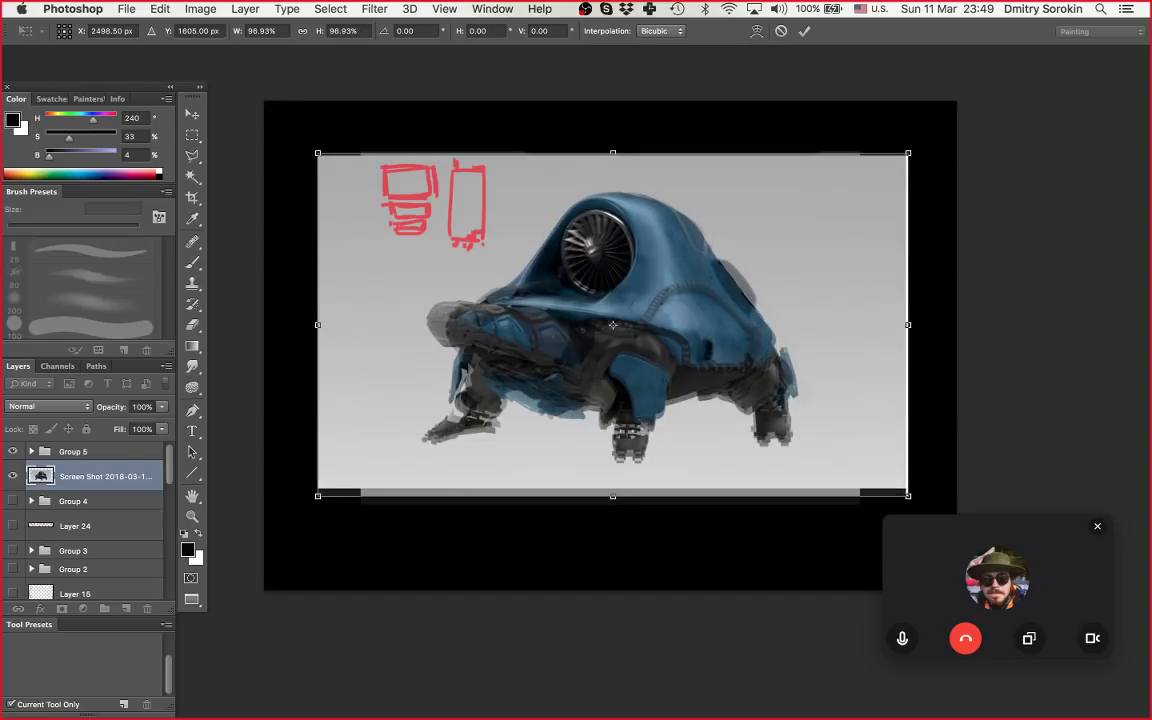
key("Return")
Step: Move the placed original screenshot beneath Group 5 so its turbine lines up with the repainted vehicle's turbine
key("z")
left_click_drag(614, 292, 700, 292)
left_click_drag(660, 370, 616, 404)
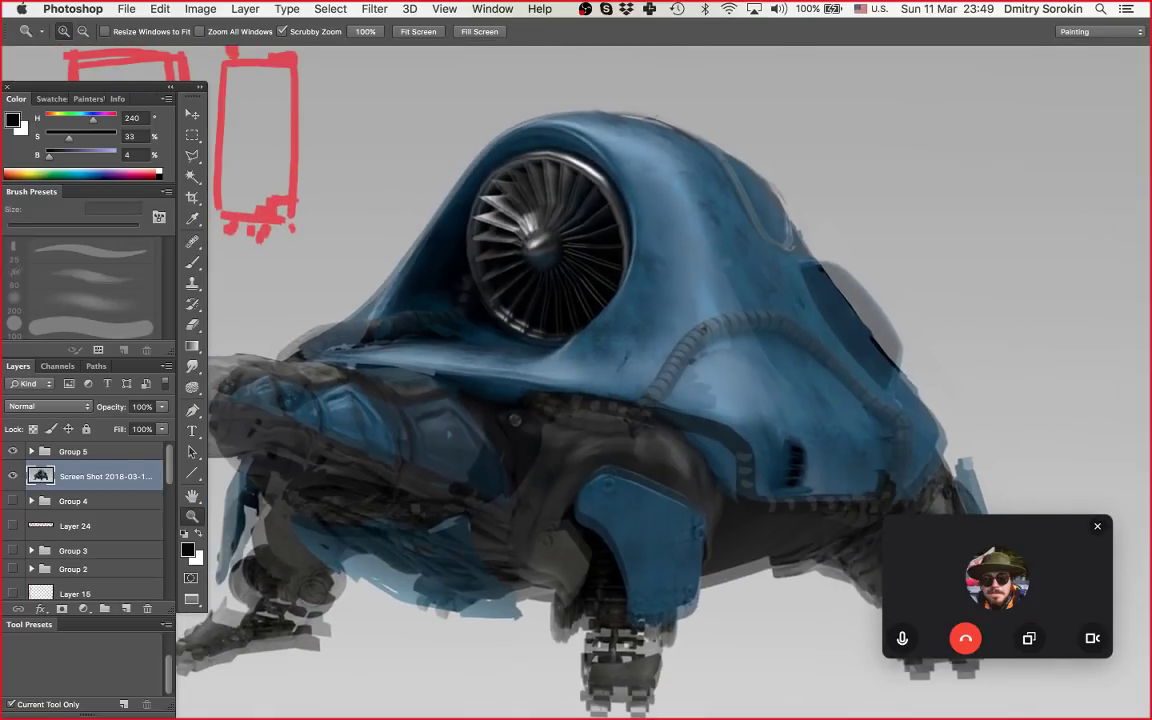
key("v")
left_click_drag(562, 261, 535, 272)
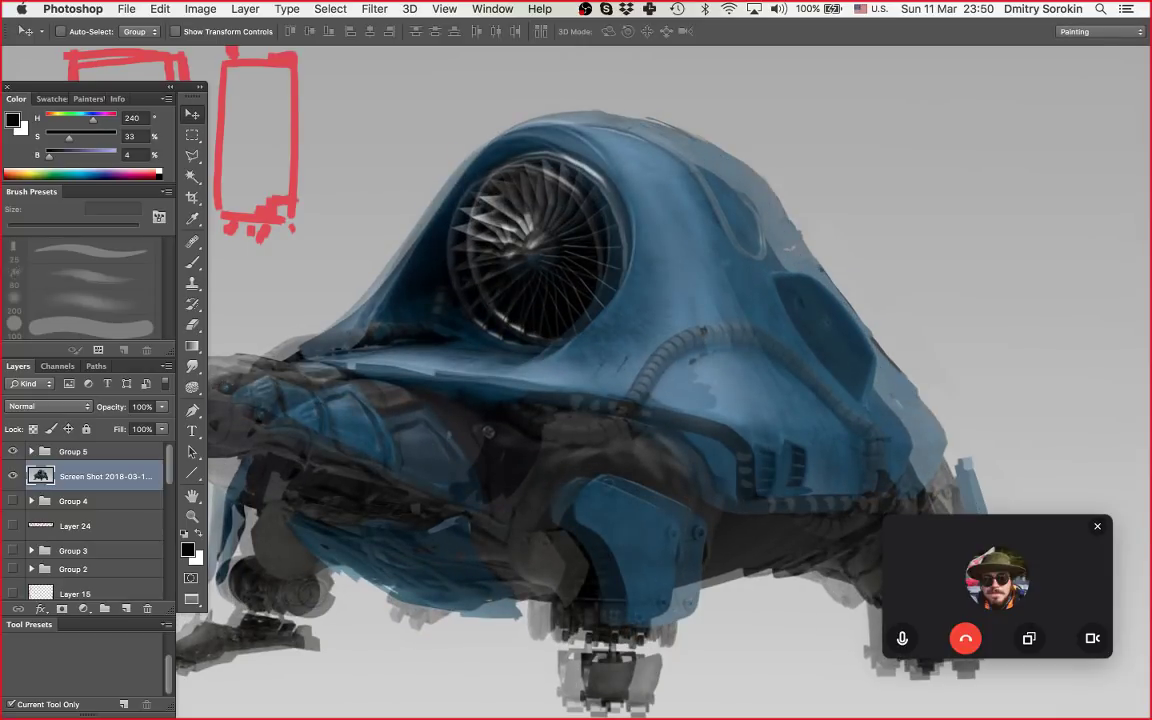
left_click_drag(526, 186, 540, 196)
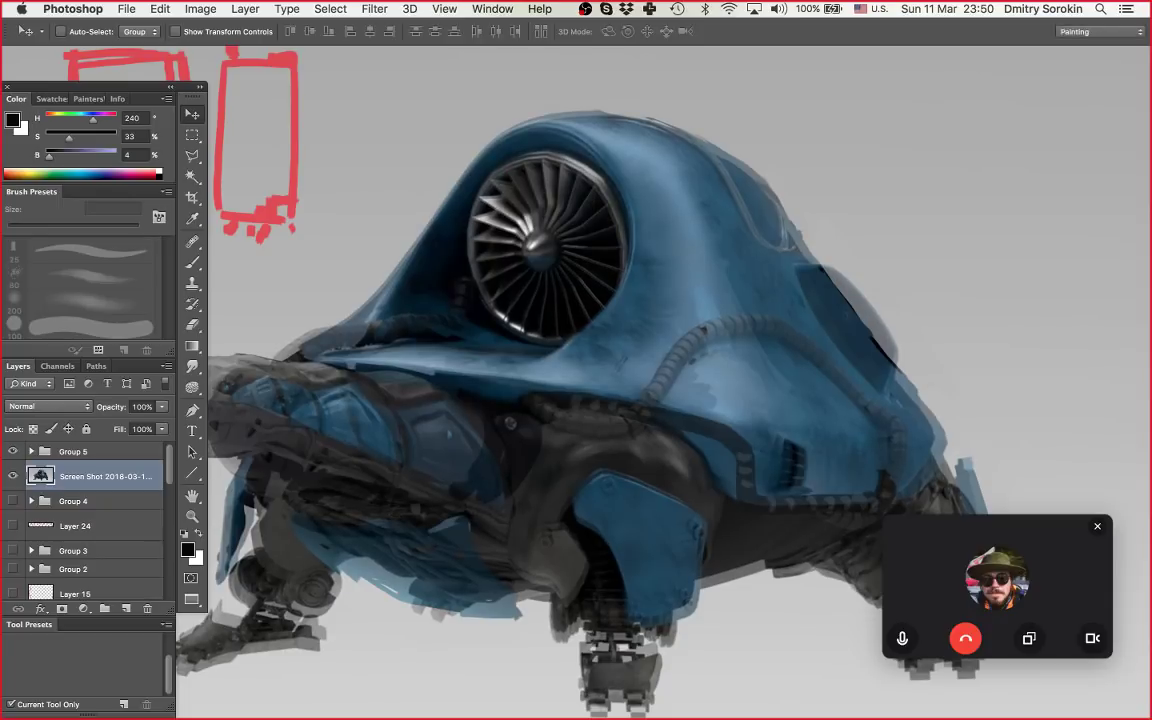
Step: Enlarge the placed original slightly with Free Transform so its outline matches the repaint, and apply the transformation
key("ctrl+t")
left_click_drag(577, 411, 528, 226)
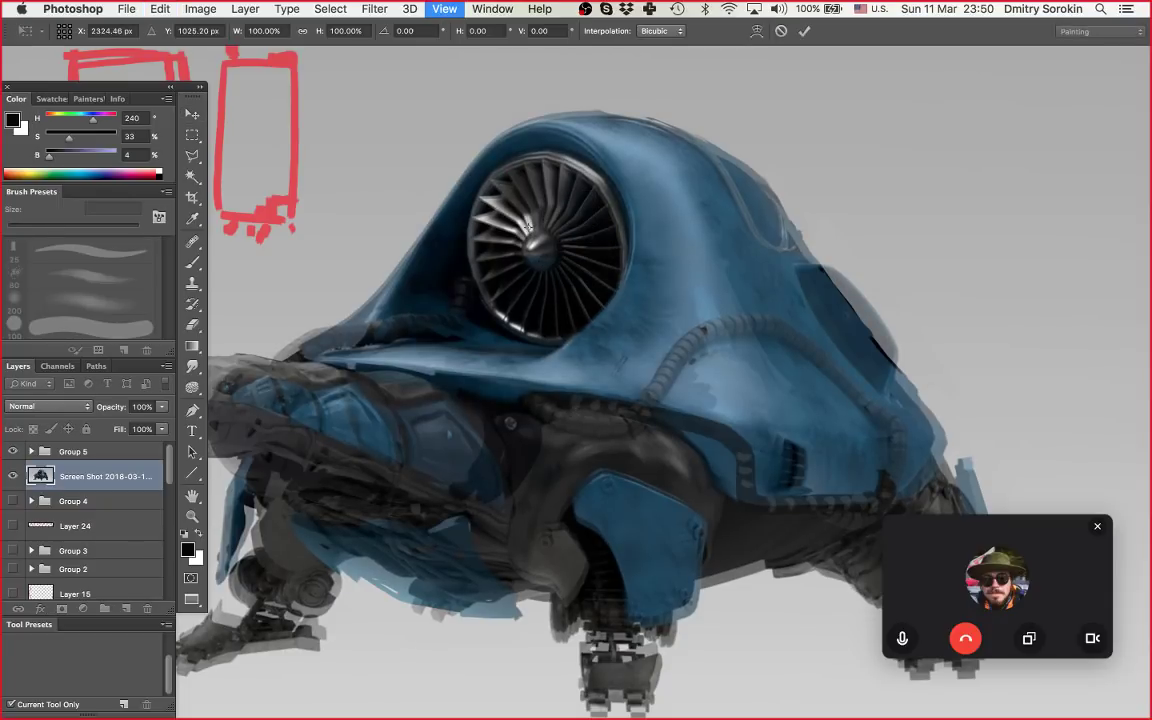
key("super+minus")
mouse_move(999, 152)
left_mouse_down()
mouse_move(985, 161)
mouse_move(1011, 149)
left_mouse_up()
key("Return")
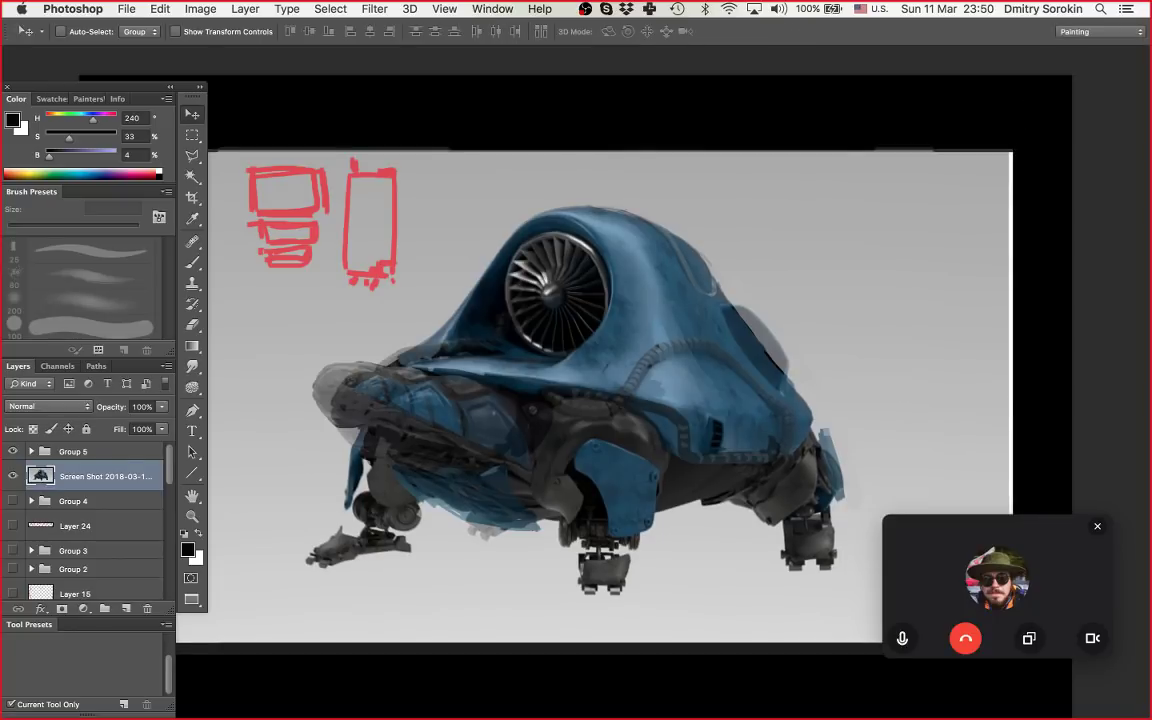
Step: Set Group 5's opacity to 100%
left_click(74, 452)
left_click(162, 407)
left_click_drag(143, 425, 172, 425)
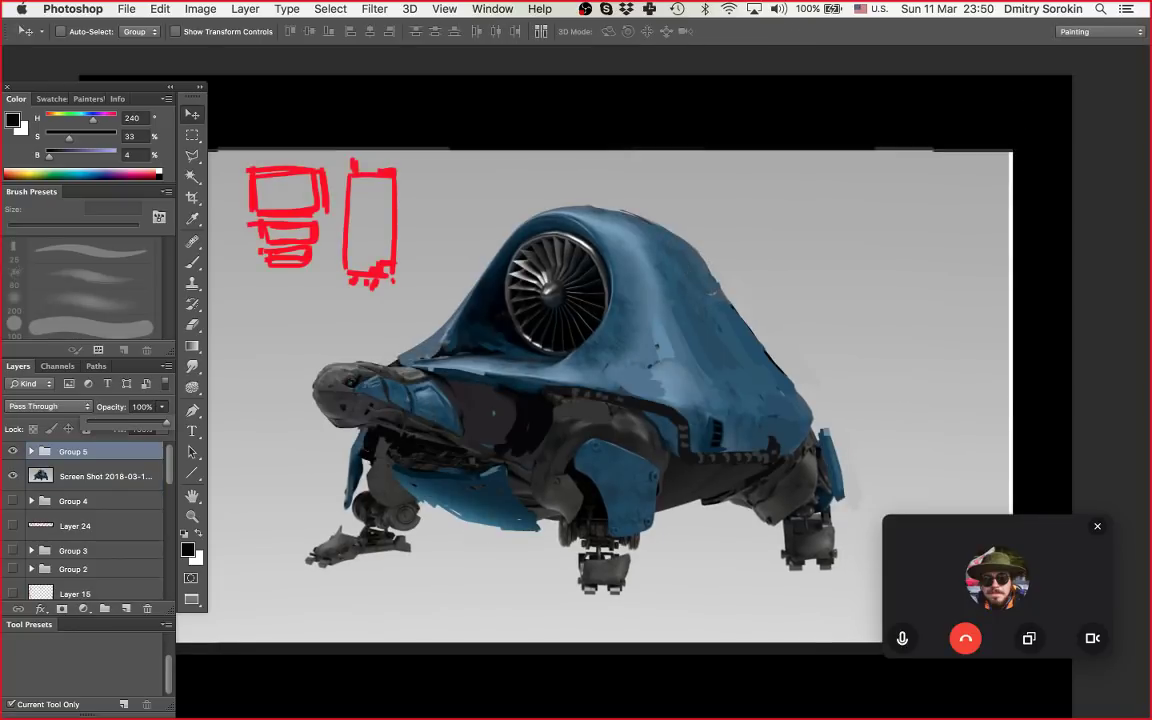
Step: Toggle Group 5's visibility repeatedly to compare the simplified repaint with the original vehicle beneath it
key("z")
left_click_drag(640, 325, 499, 353)
left_click(13, 452)
key("super+comma")
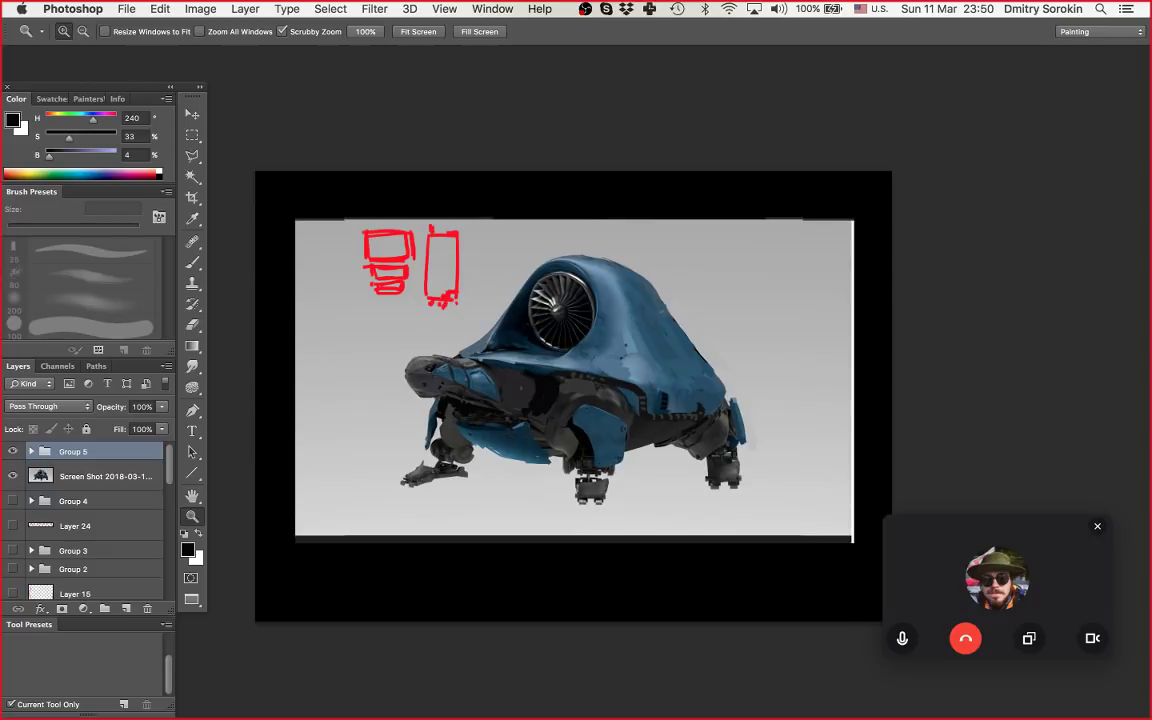
key("super+comma")
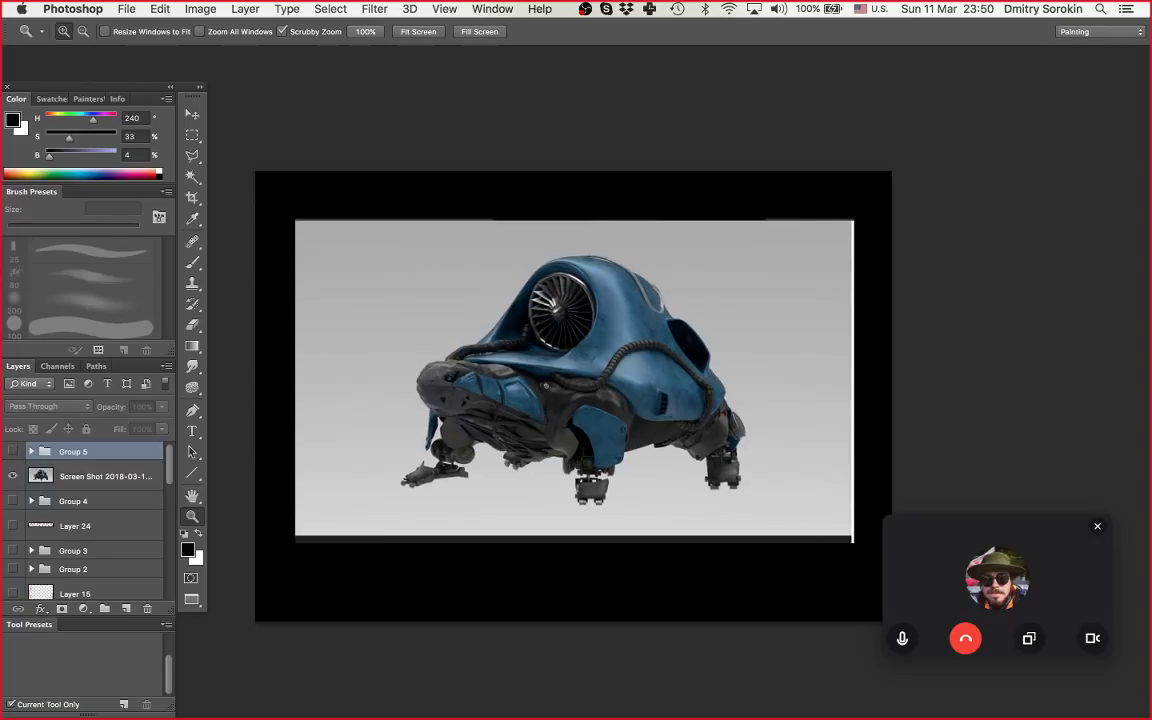
key("super+comma")
key("super+comma")
key("super+comma")
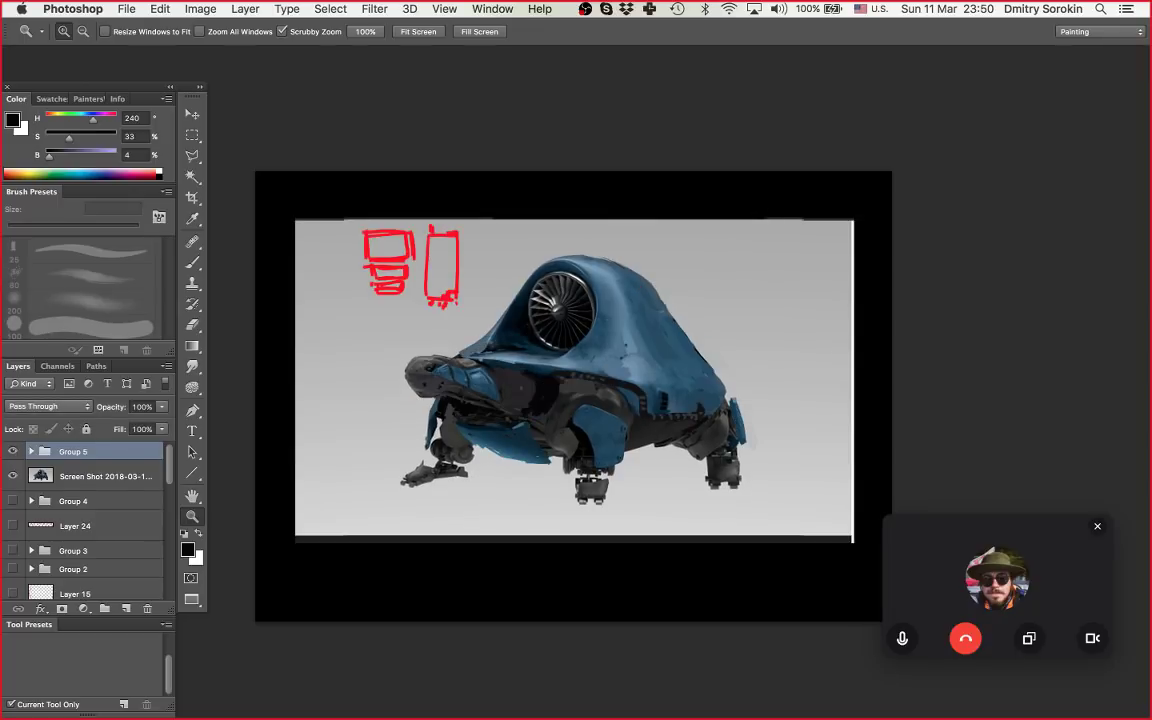
key("super+comma")
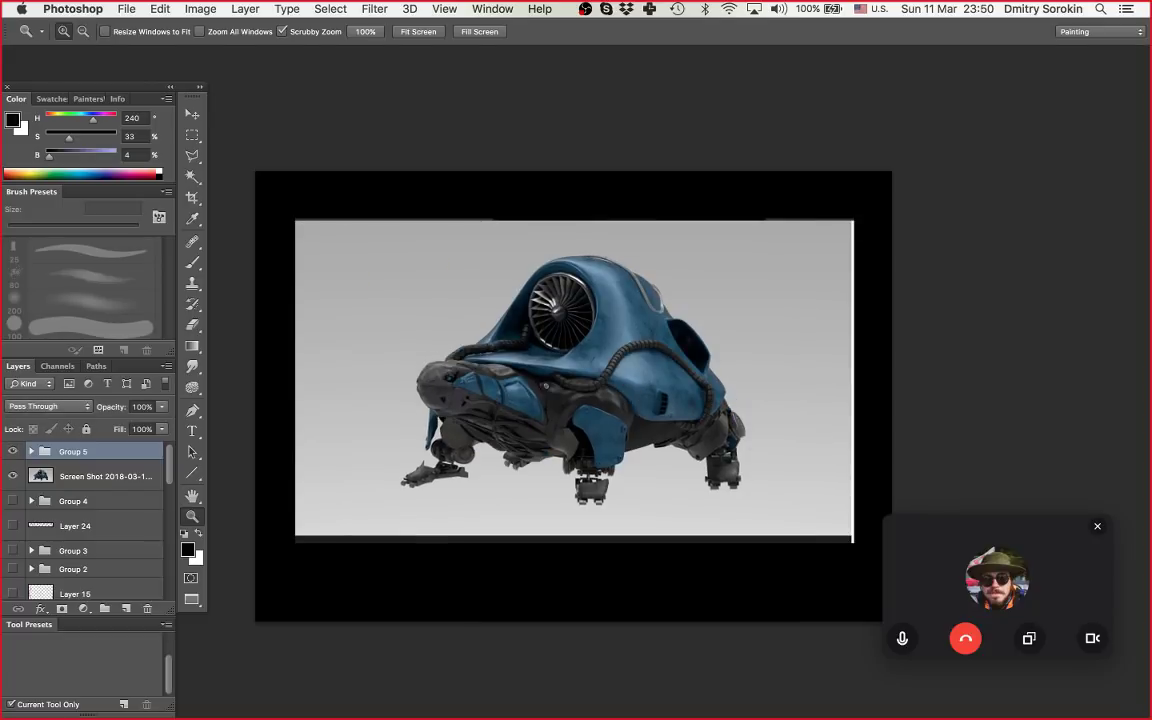
key("super+comma")
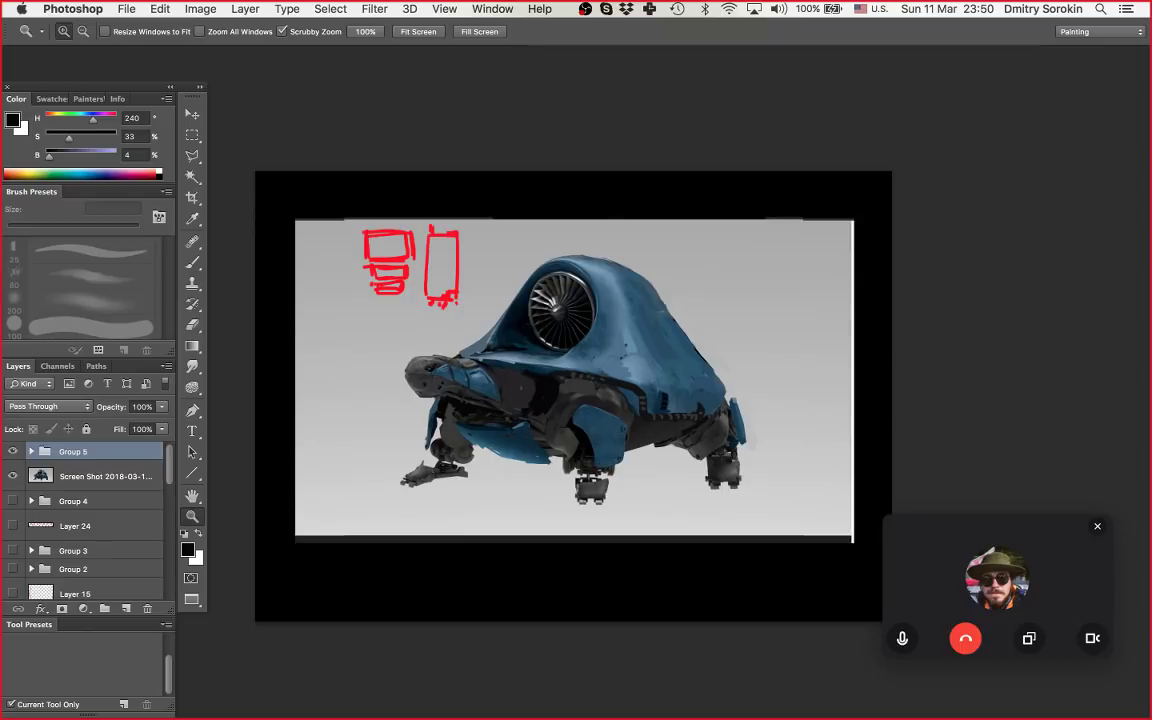
left_click_drag(573, 396, 576, 394)
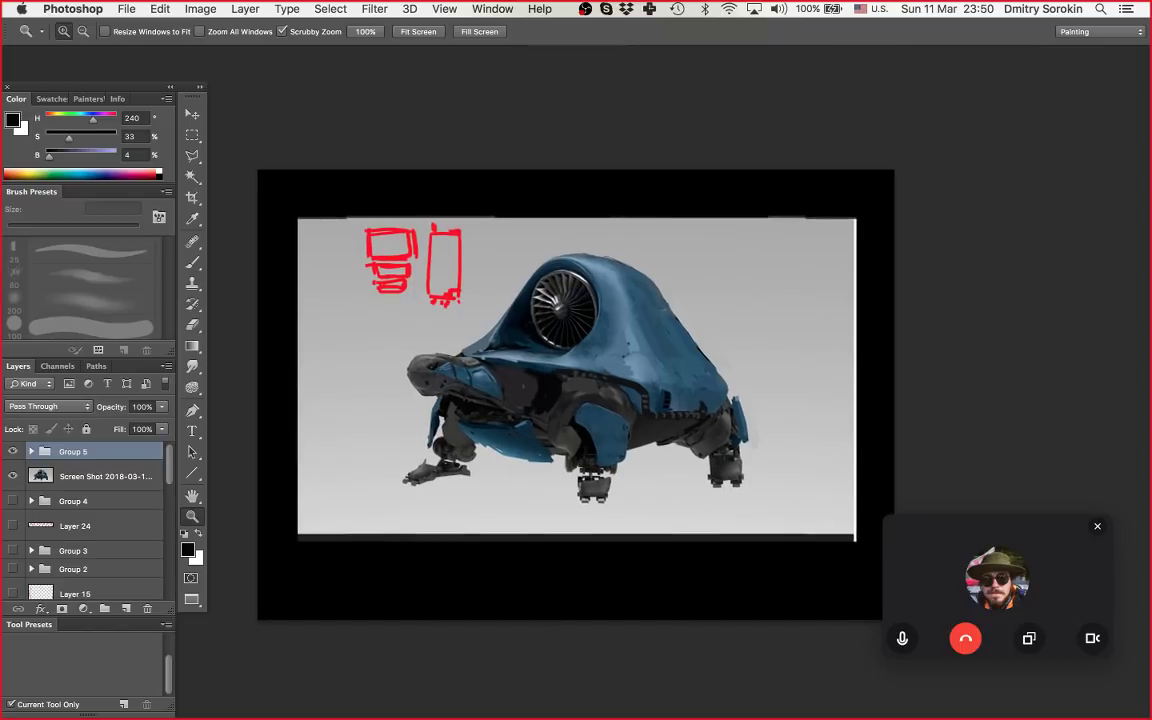
key("super+comma")
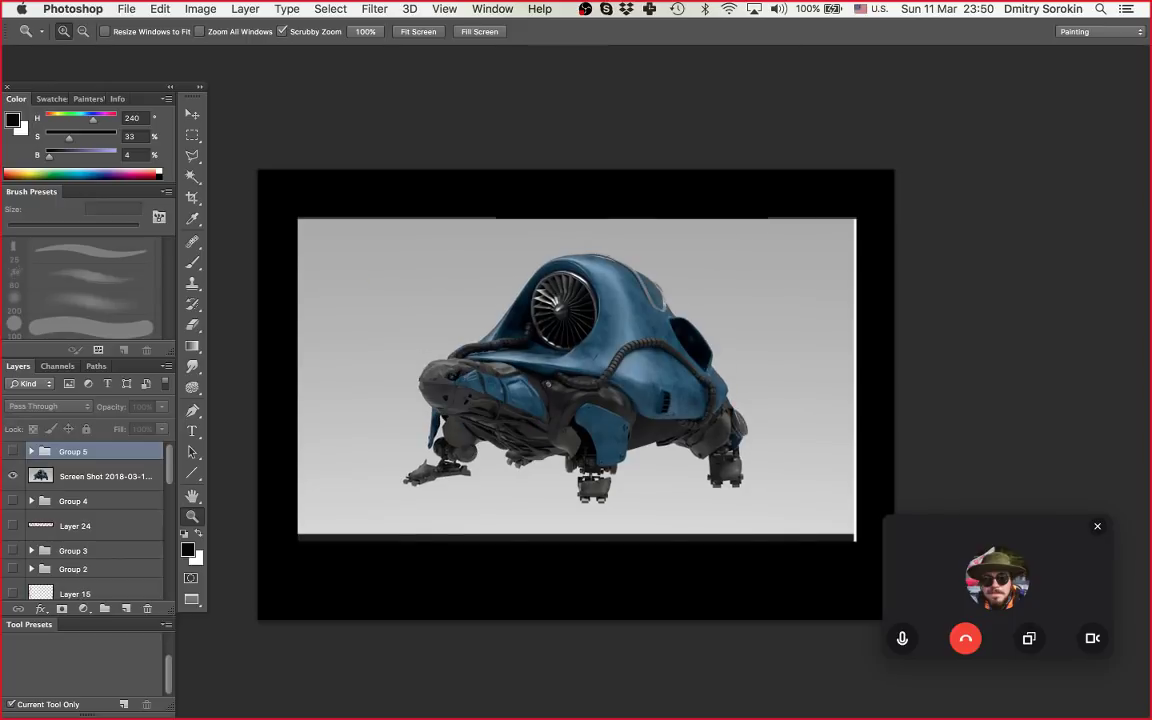
key("super+comma")
mouse_move(645, 357)
left_mouse_down()
mouse_move(671, 357)
mouse_move(633, 377)
mouse_move(655, 357)
left_mouse_up()
mouse_move(625, 384)
left_mouse_down()
mouse_move(649, 384)
mouse_move(616, 394)
left_mouse_up()
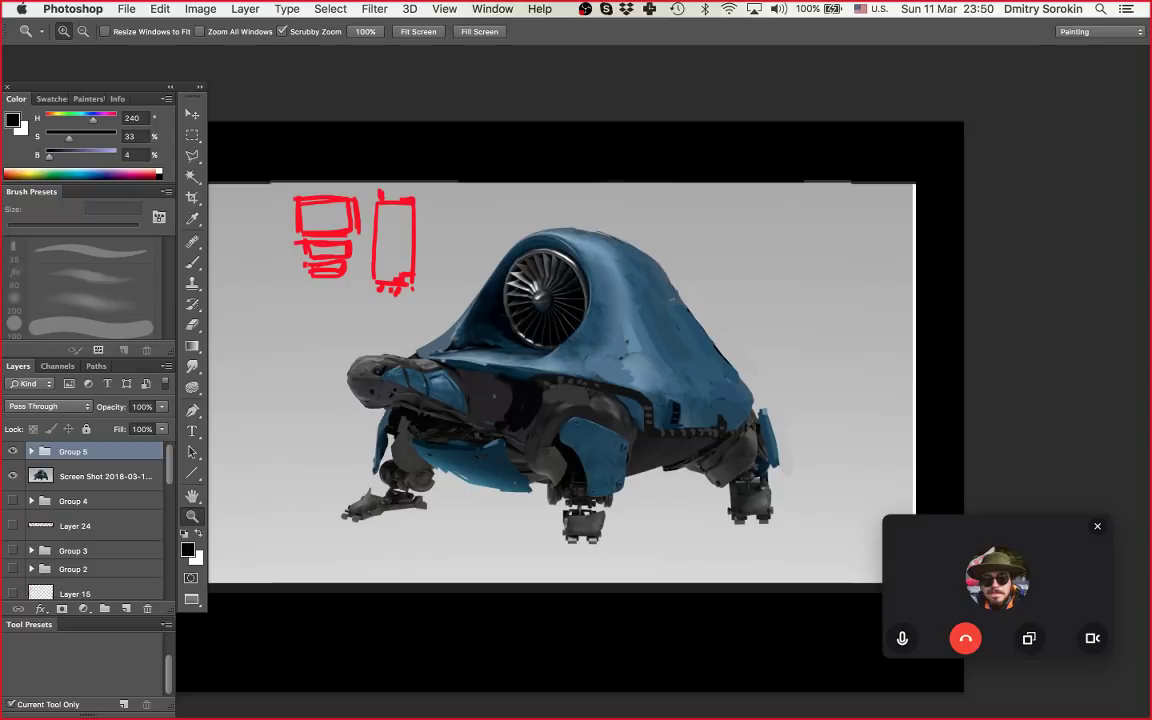
left_click(13, 451)
left_click(13, 451)
Step: Switch to Firefox's VK page and close the enlarged vehicle picture to return to the submission comments
left_click(598, 711)
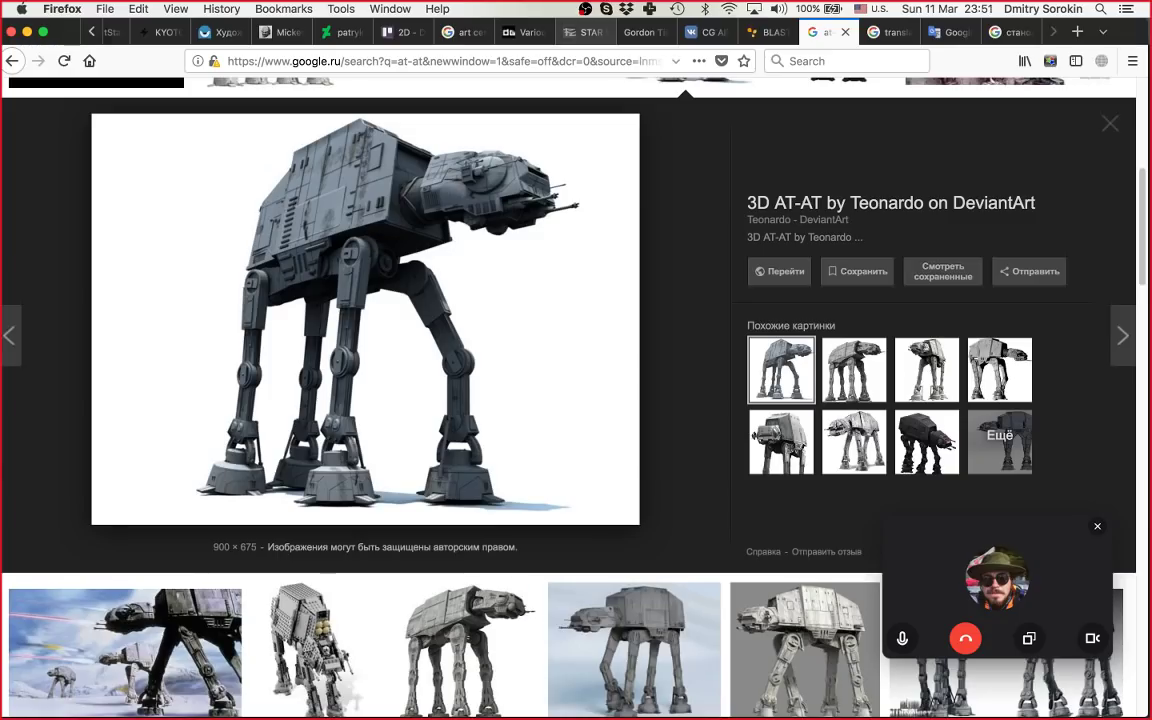
left_click(708, 32)
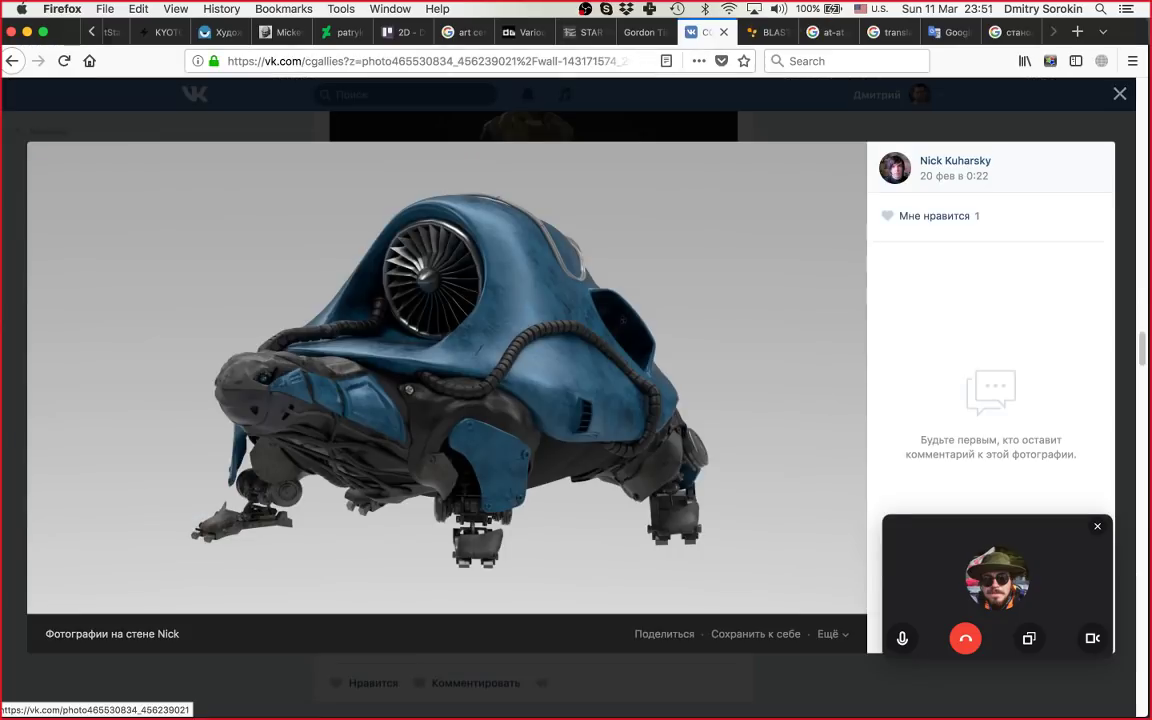
key("Escape")
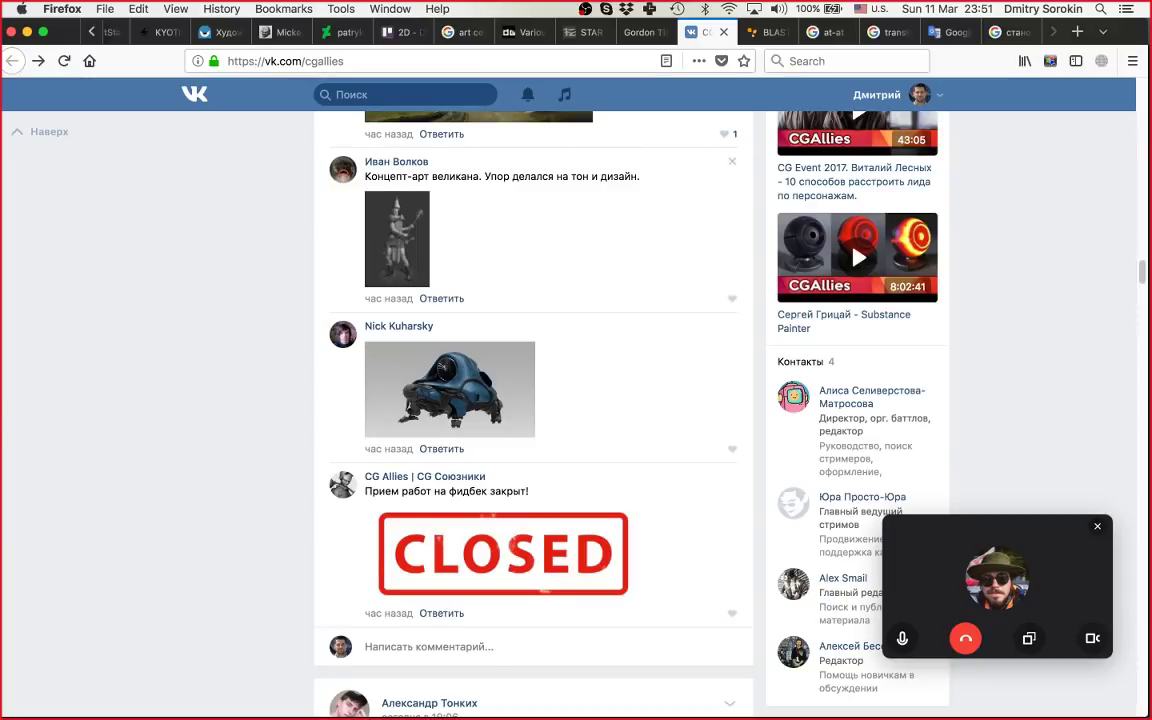
scroll(766, 215, "down", 1)
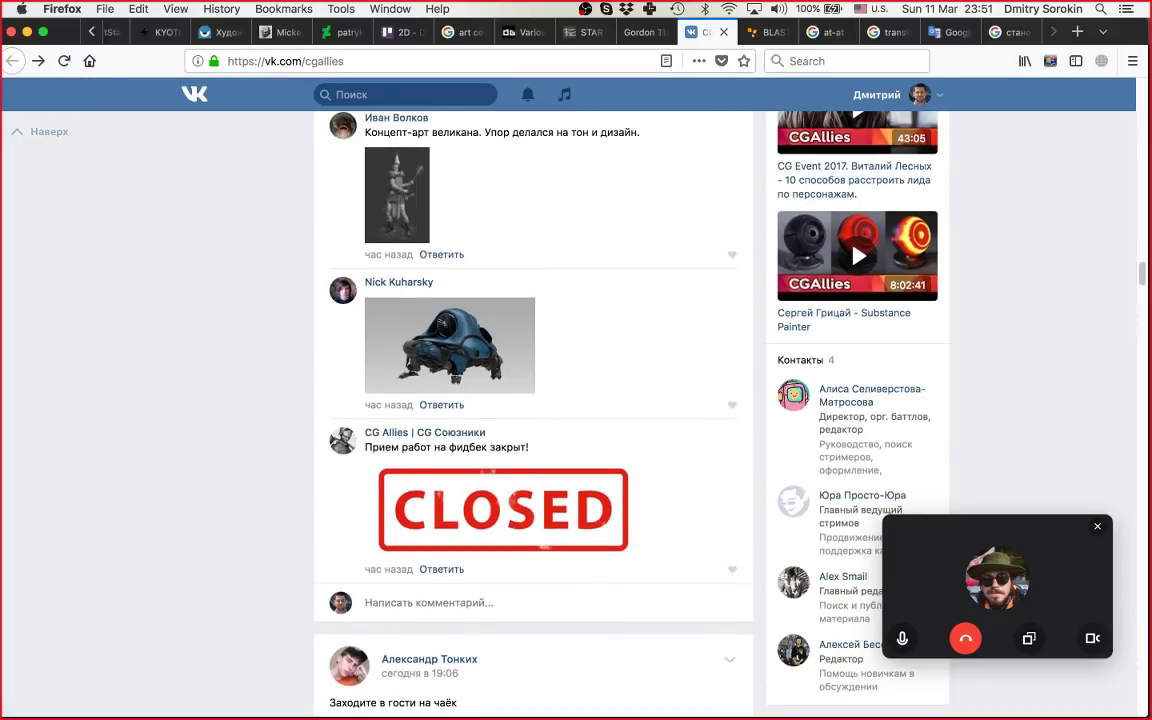
Step: View the CLOSED notice image at full size, close it, and check the surrounding comments for remaining submissions
left_click(503, 510)
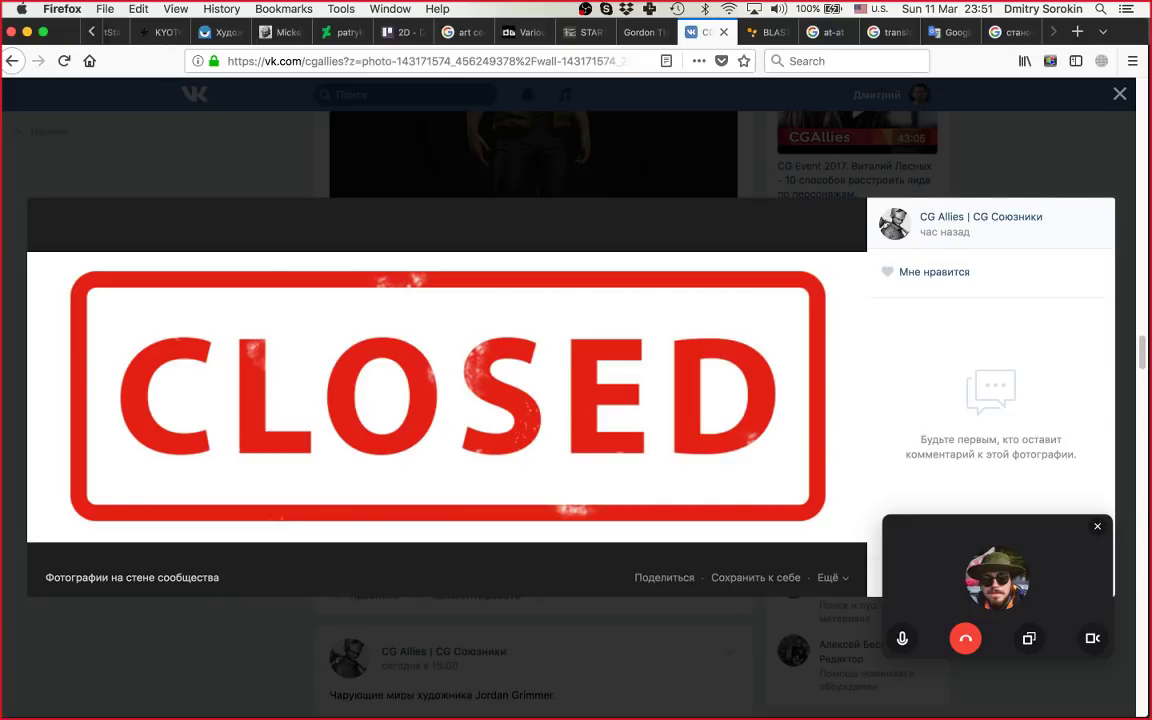
key("Escape")
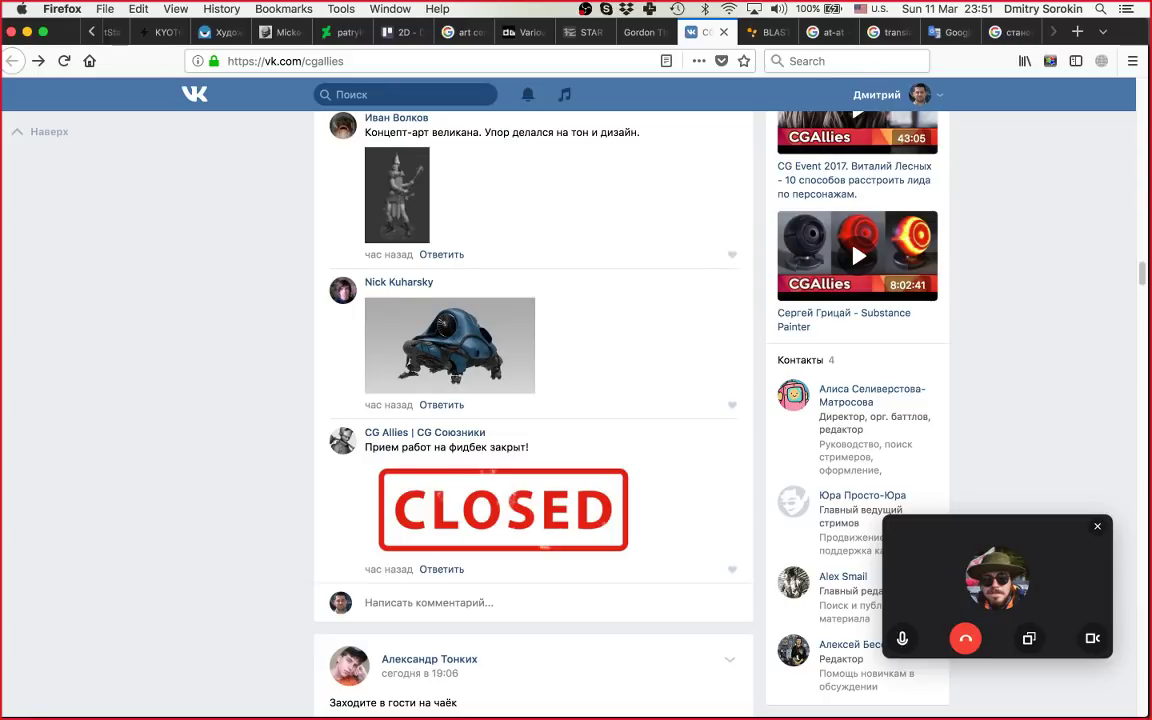
scroll(533, 410, "down", 3)
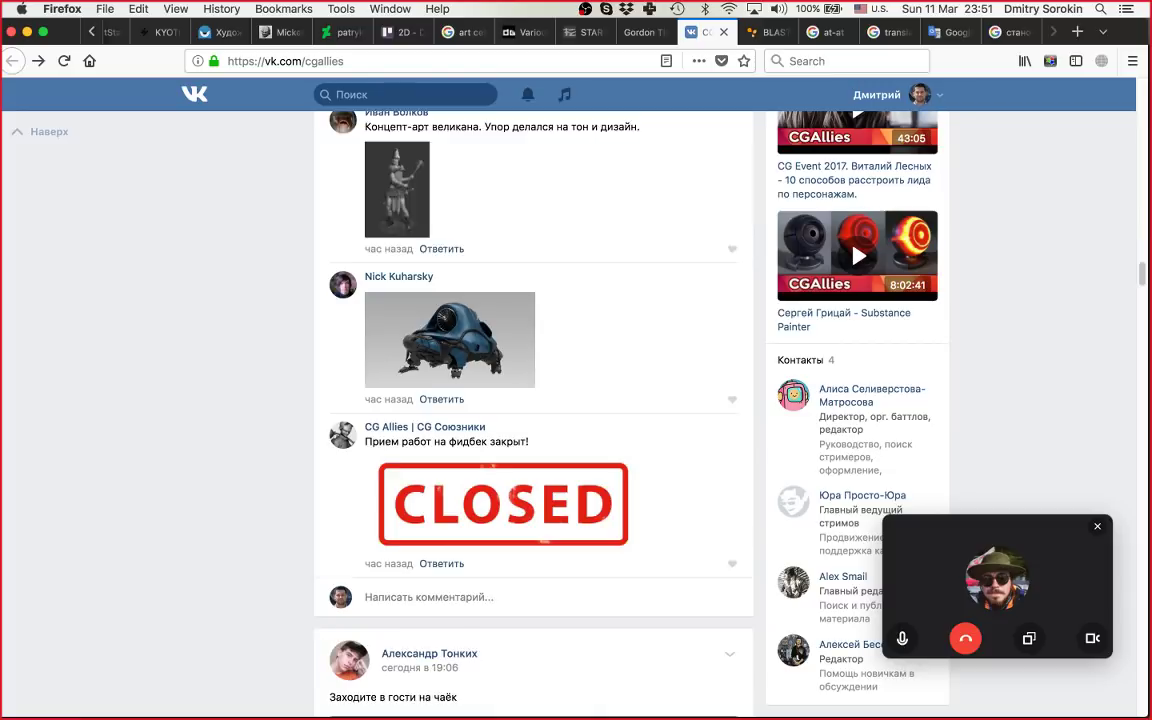
scroll(533, 410, "up", 2)
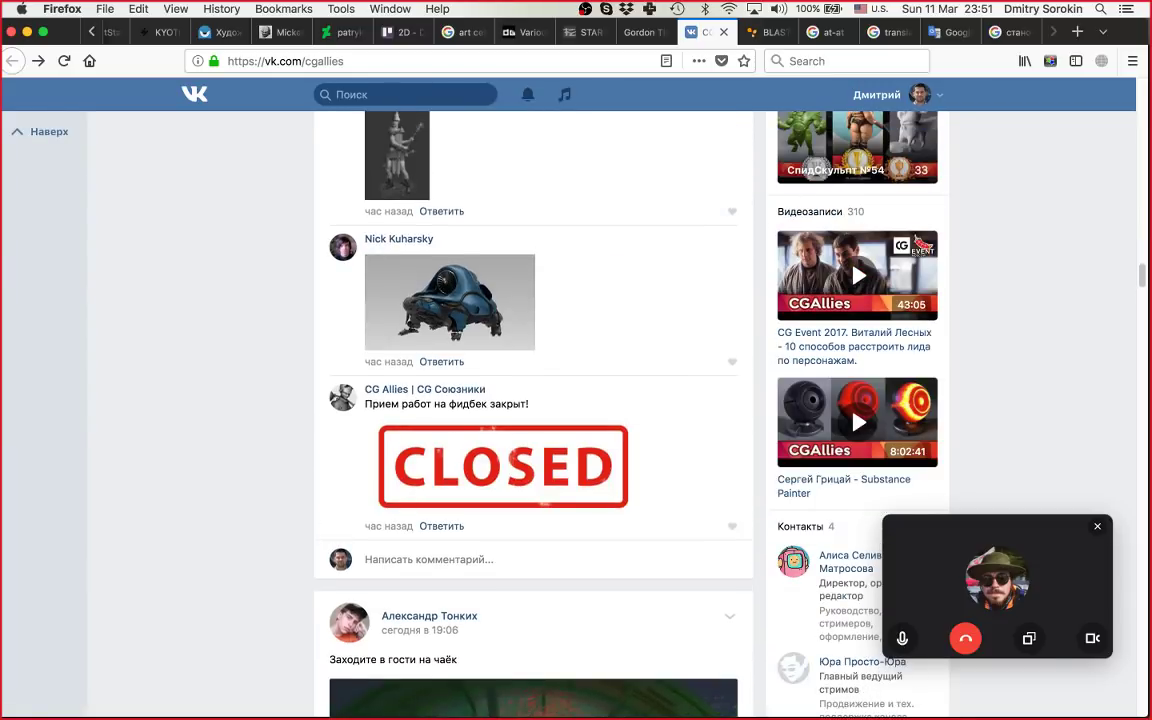
scroll(766, 364, "up", 3)
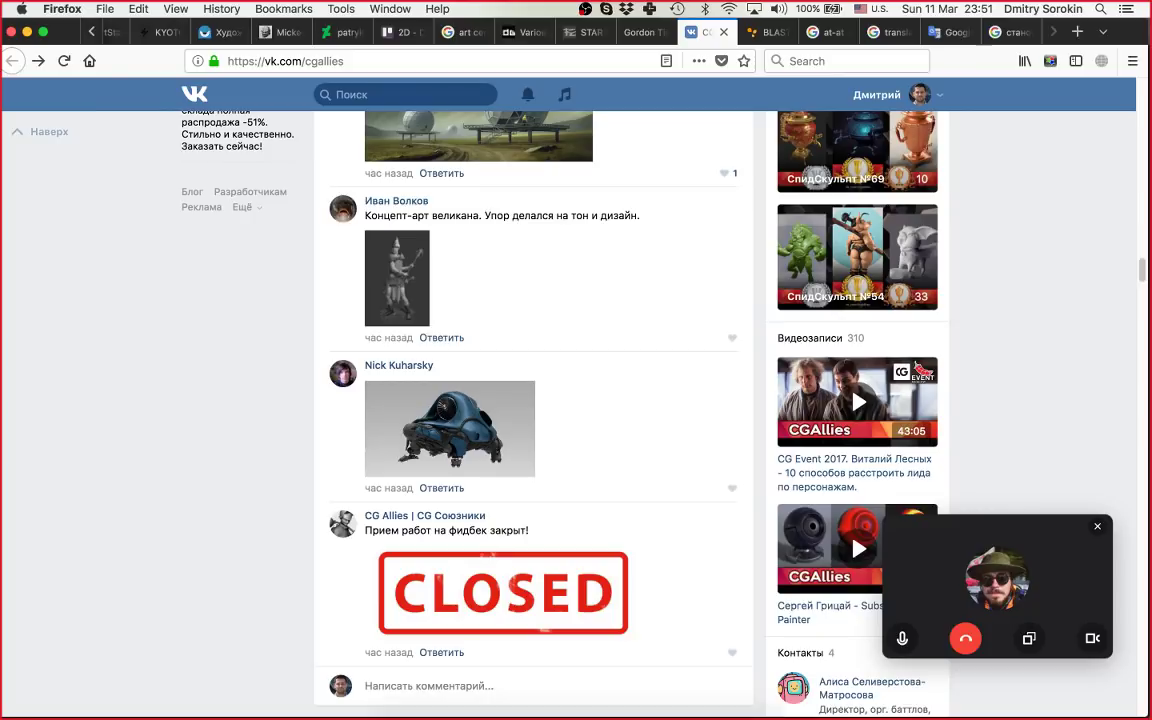
Step: Switch back to Photoshop and compare the whole vehicle with Group 5 hidden and shown, leaving the group visible
mouse_move(726, 712)
left_click(540, 702)
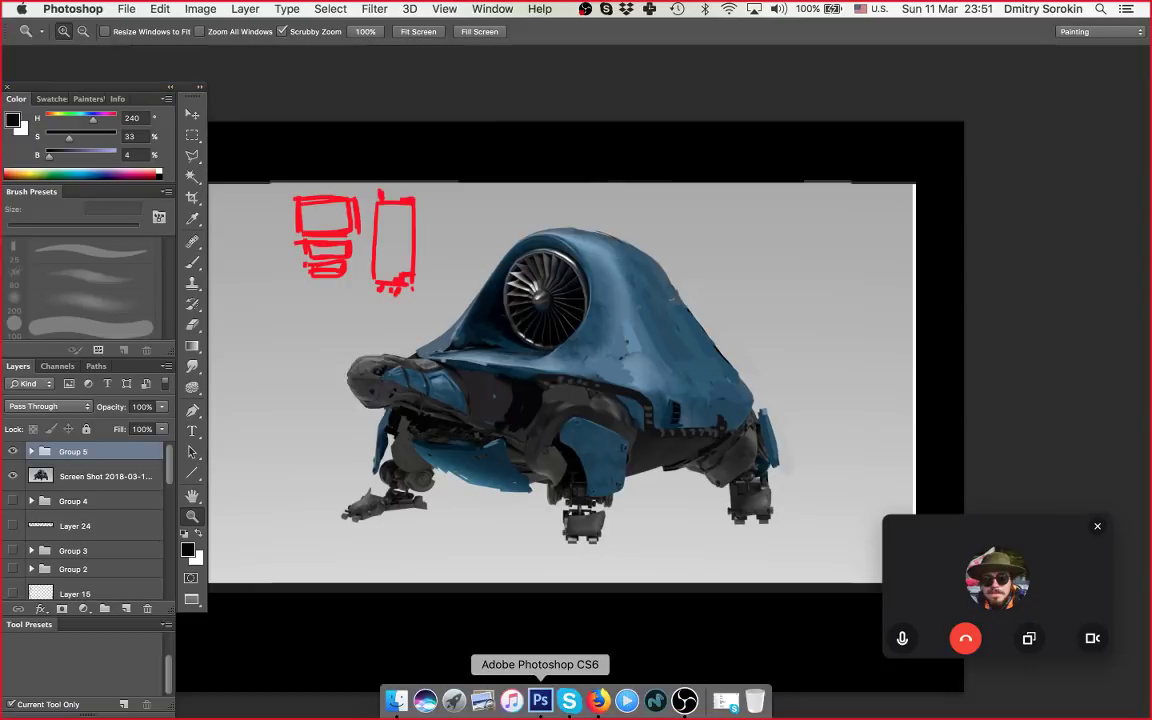
key("super+minus")
left_click_drag(624, 335, 616, 335)
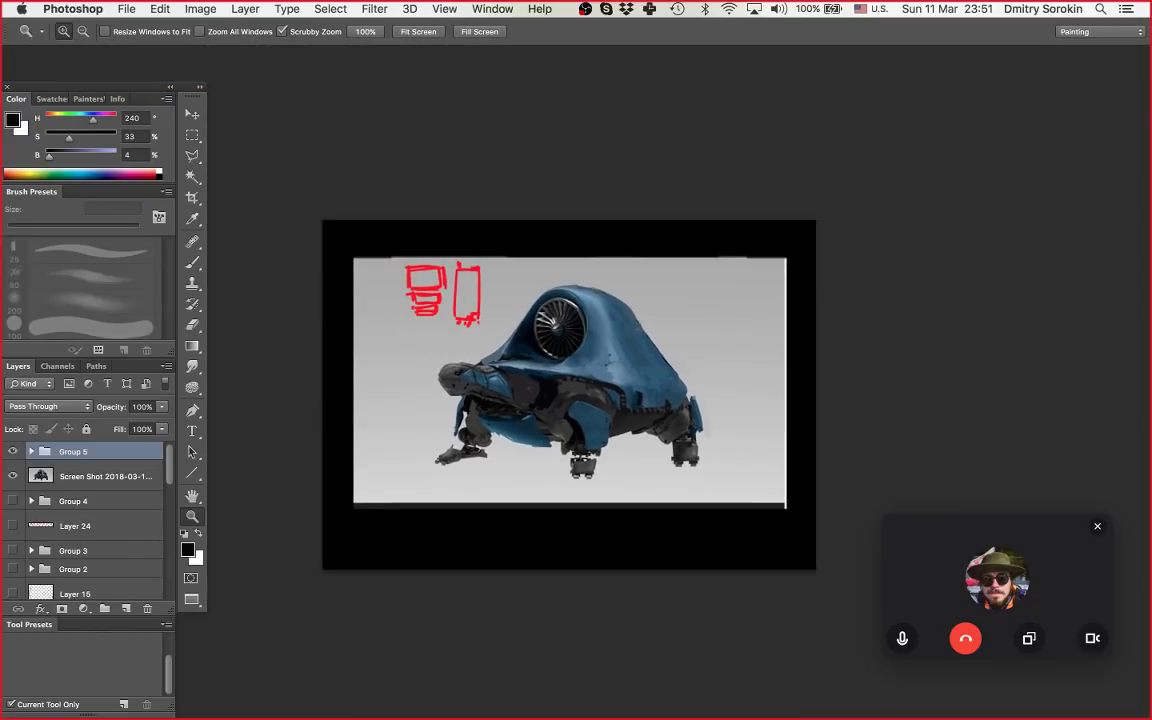
left_click(13, 452)
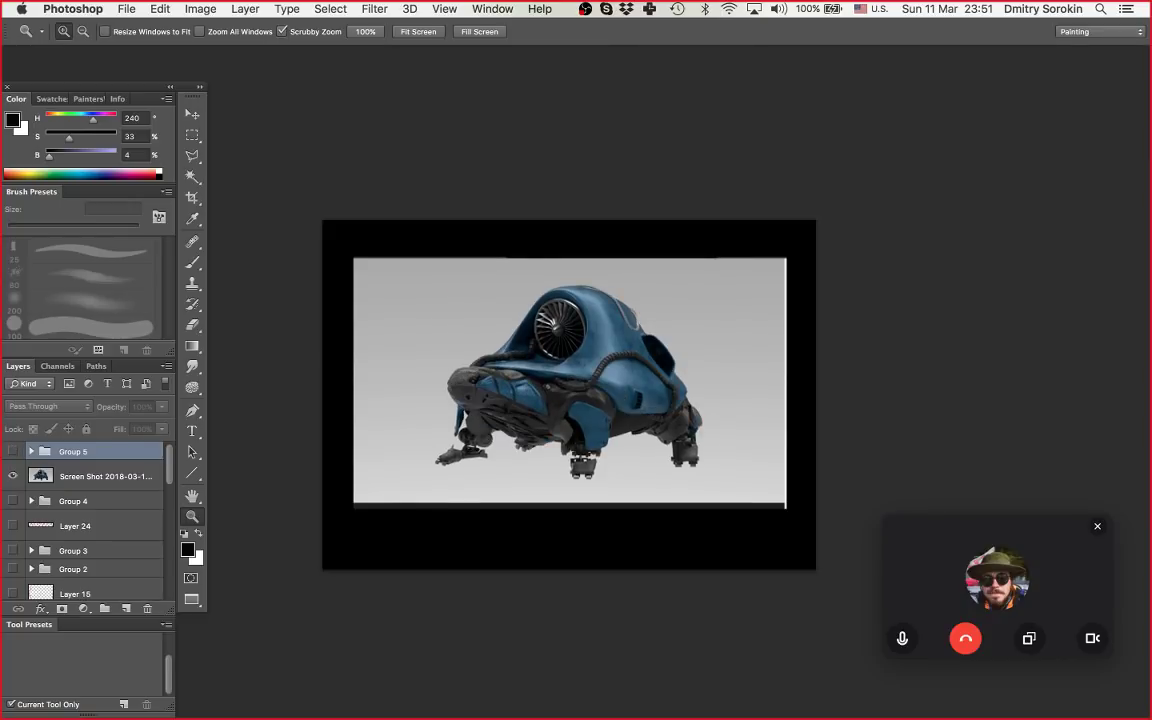
key("super+comma")
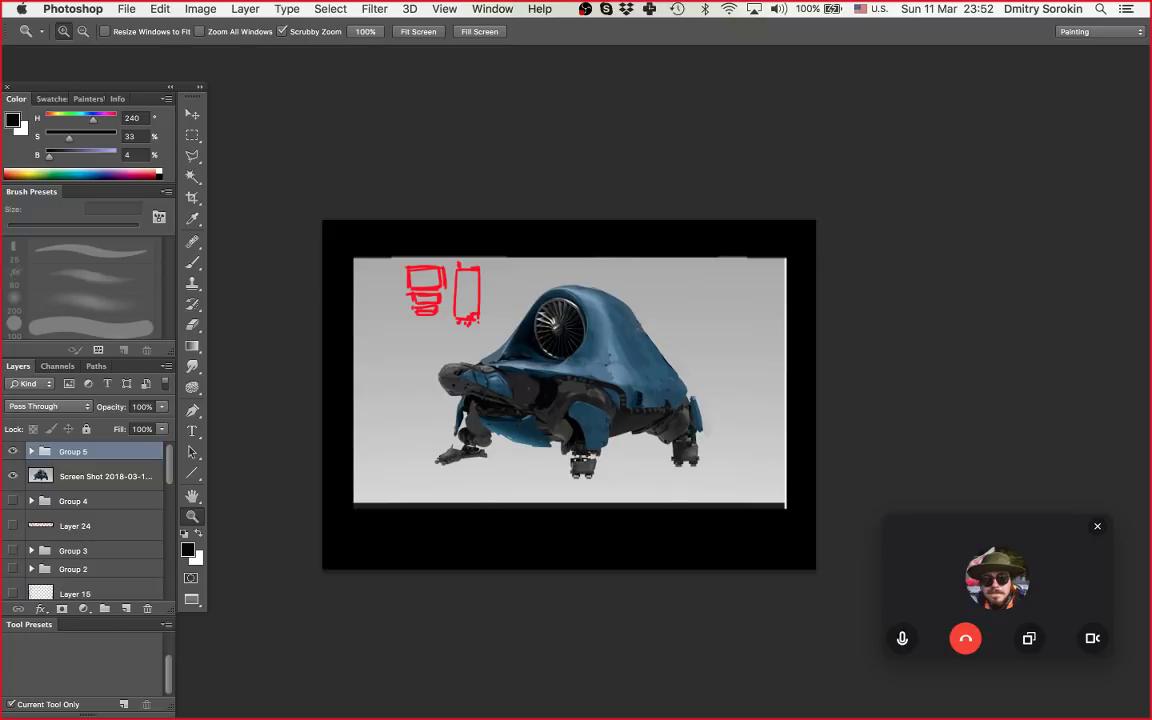
left_click_drag(563, 401, 531, 295)
scroll(480, 240, "right", 1)
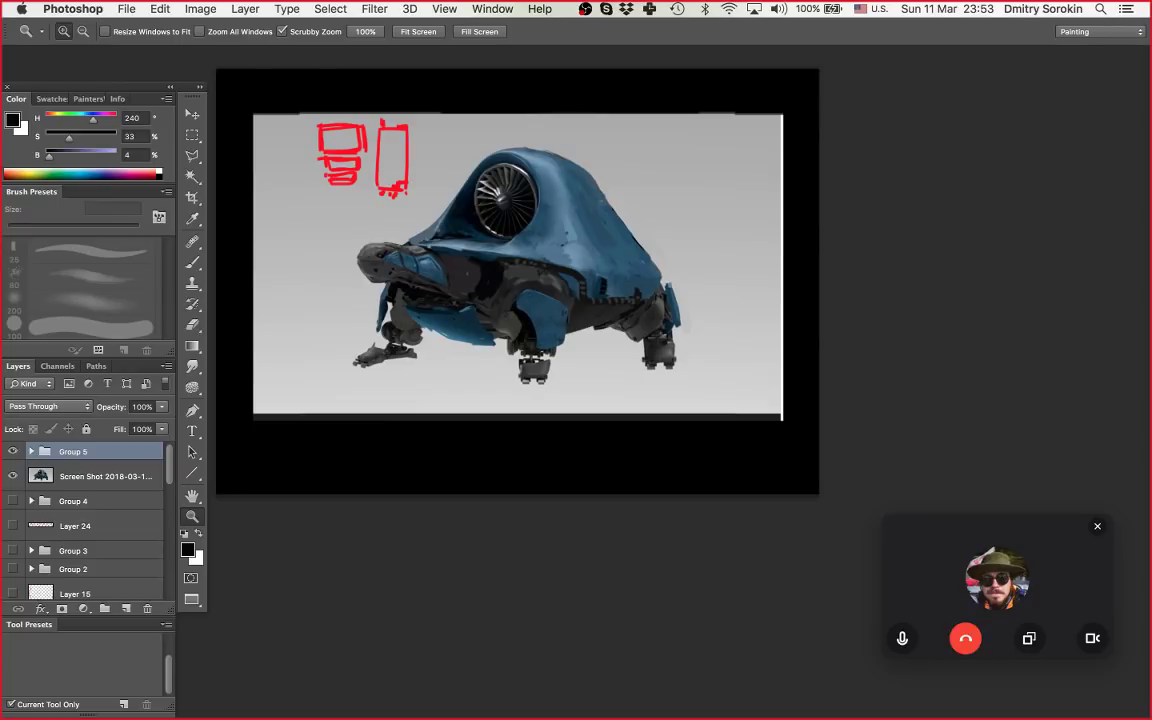
left_click_drag(517, 270, 477, 216)
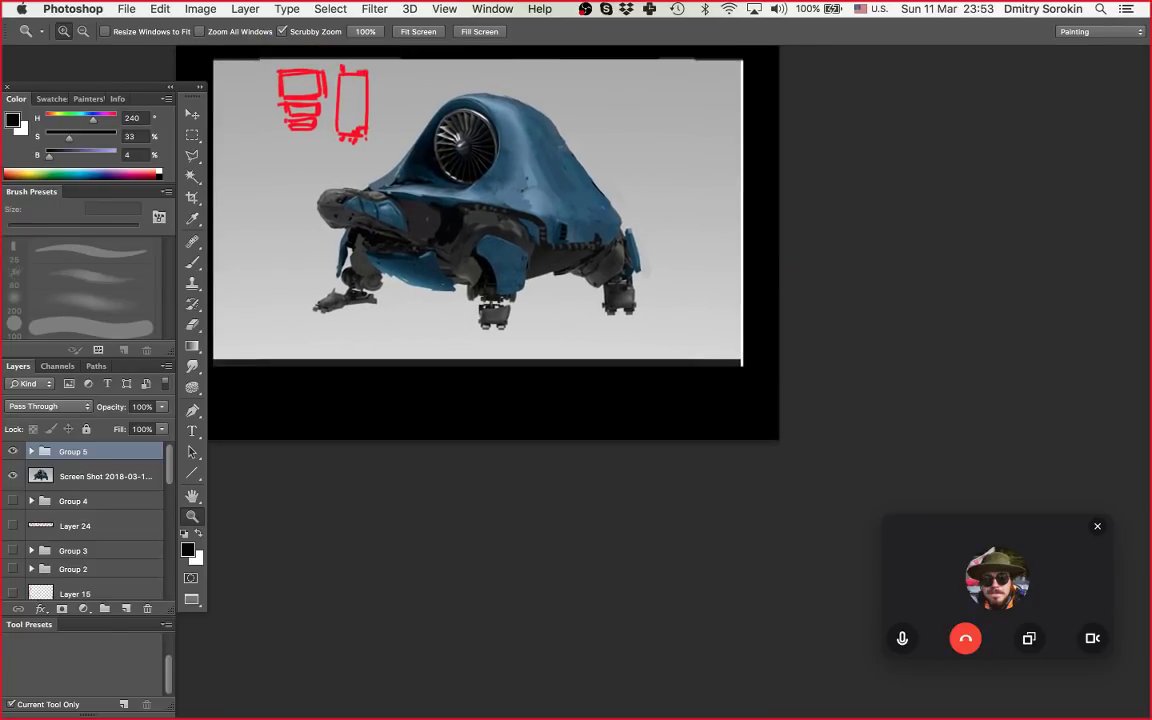
scroll(517, 250, "up", 4)
scroll(517, 250, "left", 2)
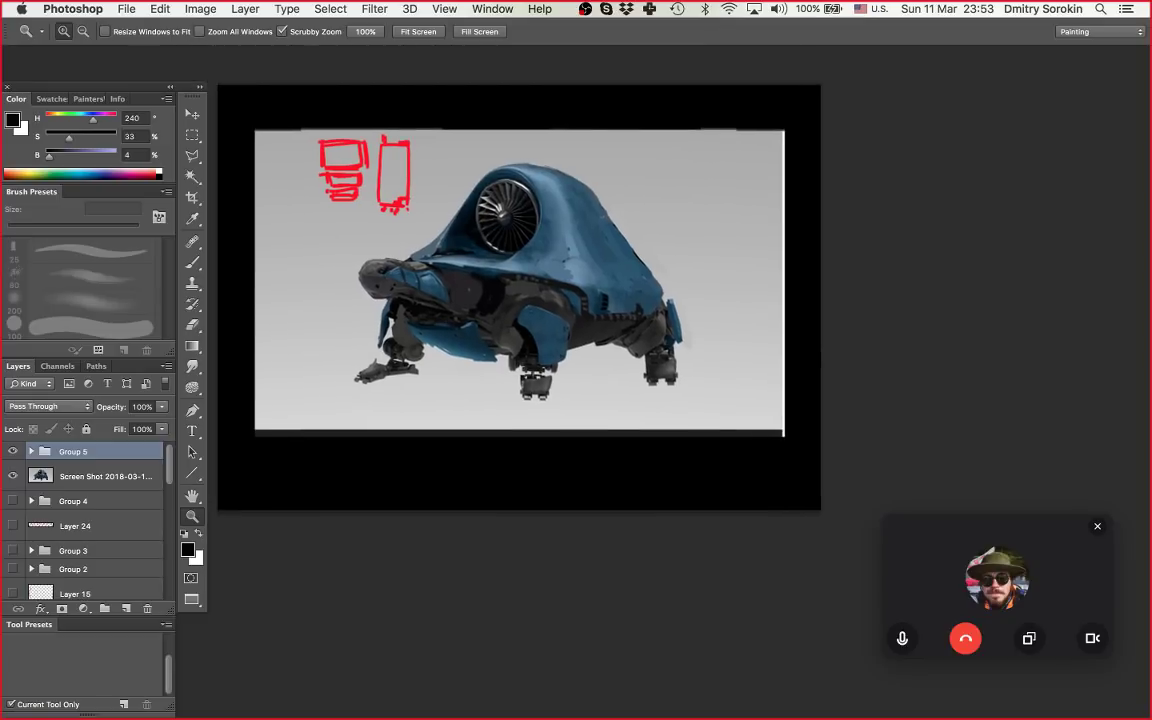
scroll(517, 280, "down", 2)
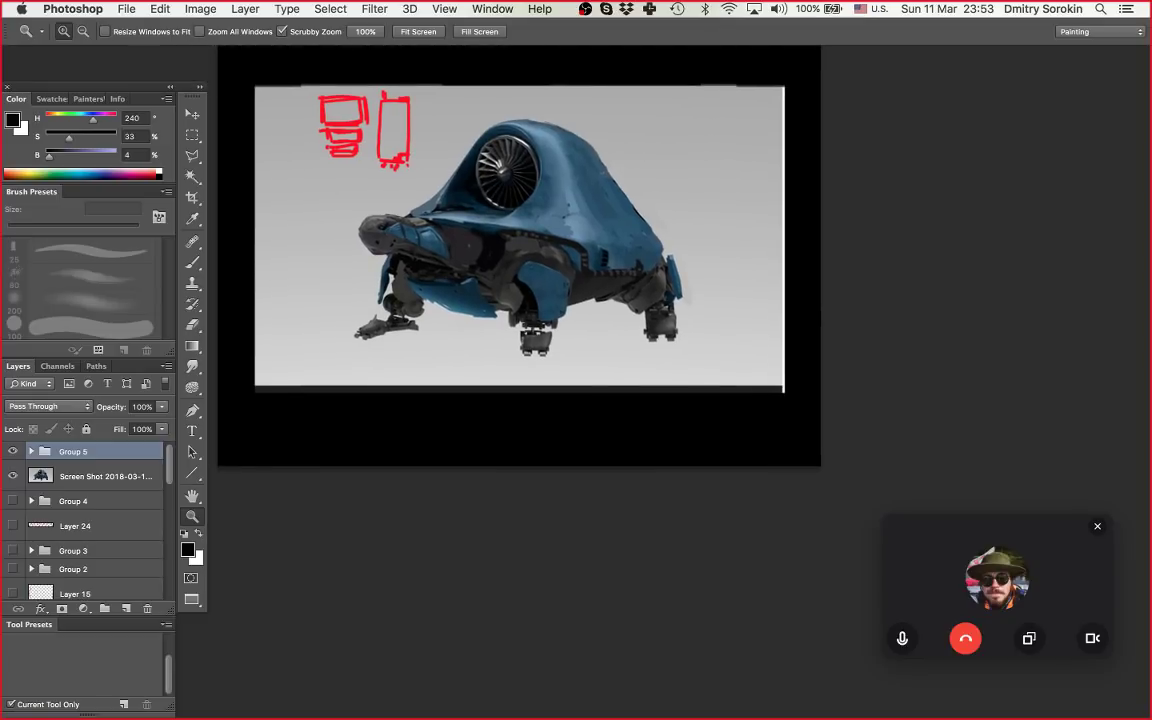
scroll(500, 250, "right", 2)
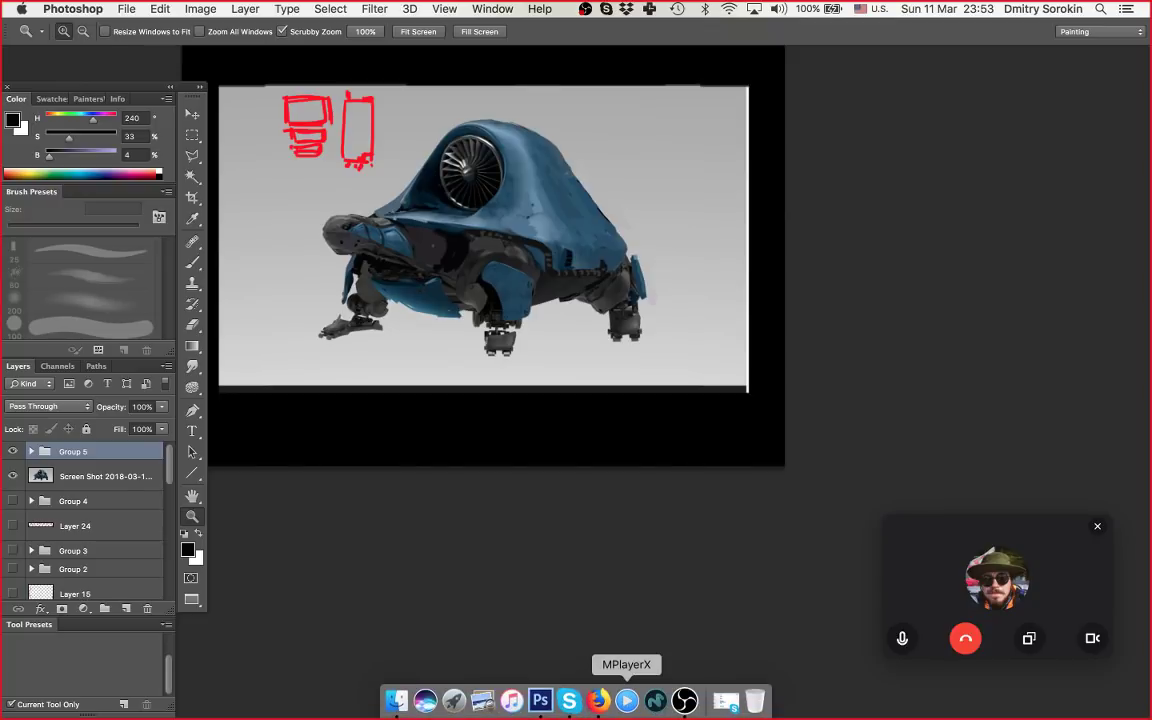
Step: Switch to OBS to bring up its streaming controls
left_click(684, 700)
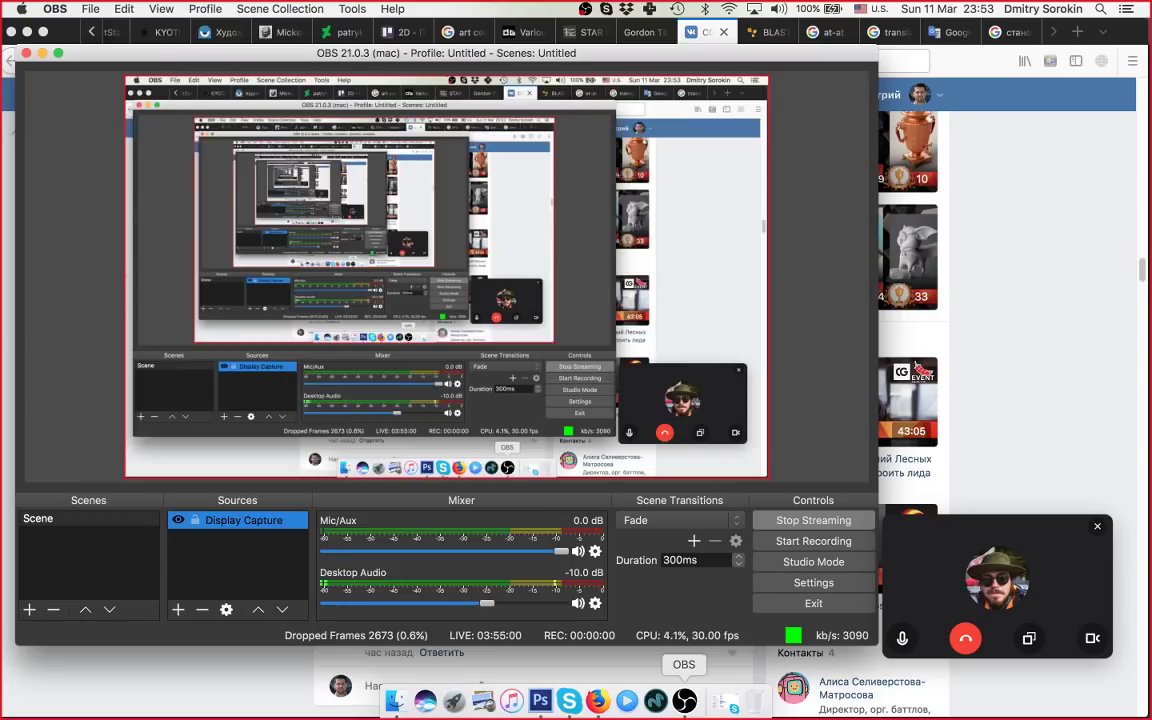